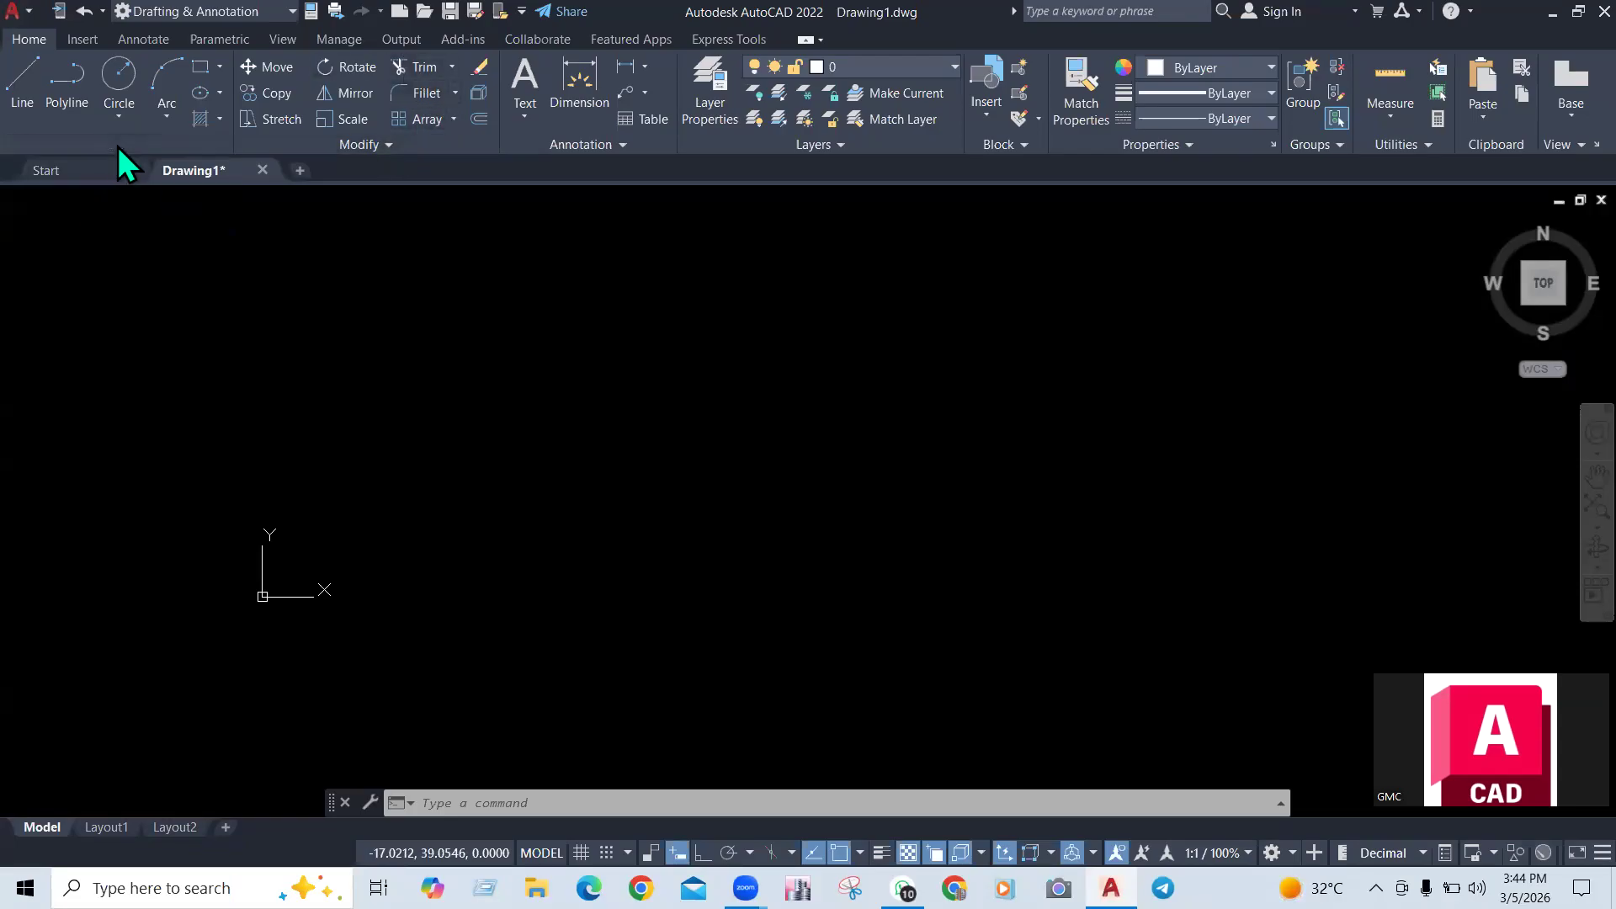
Show the full set of Draw tools and turn the drawing grid off
left_click(118, 147)
left_click(113, 142)
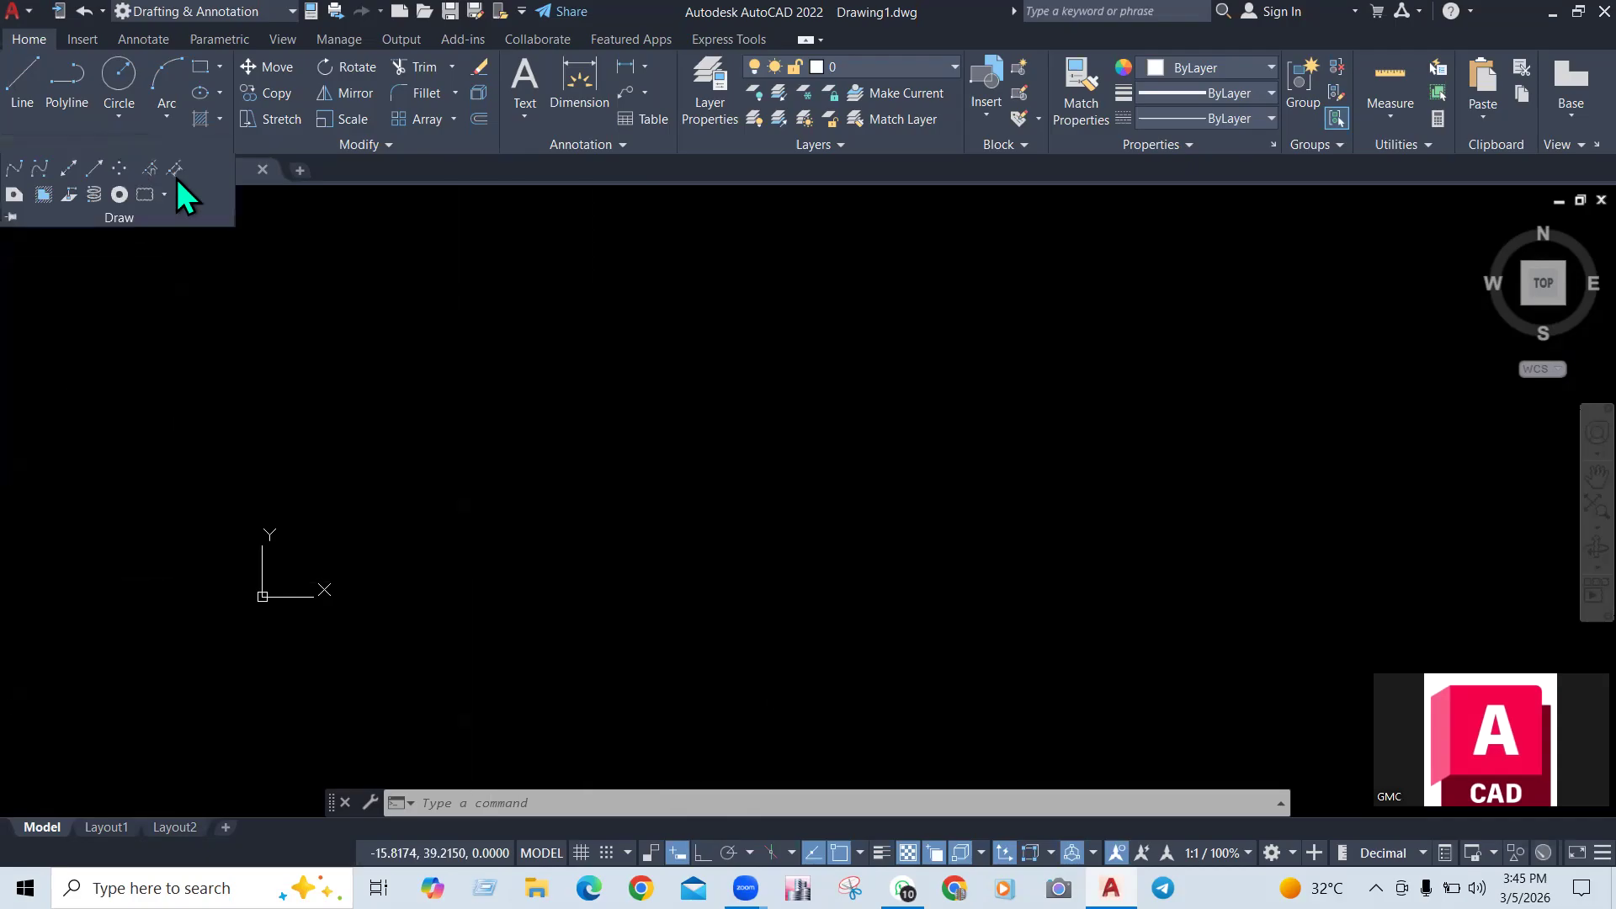
key("F7")
key("Escape")
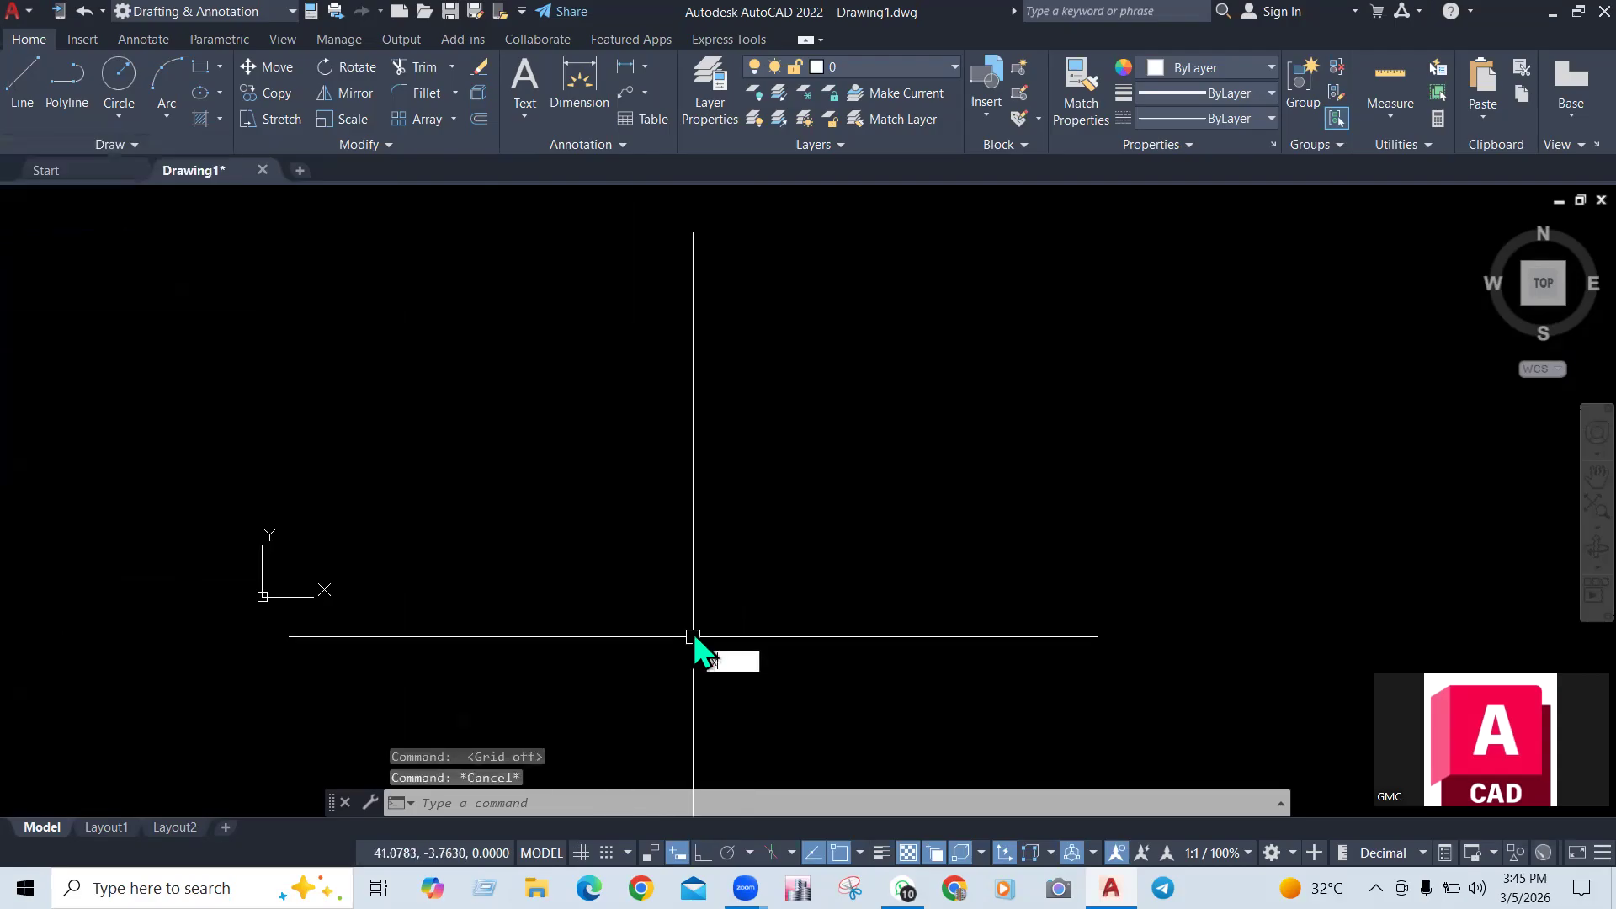
Draw four construction lines through one common point with XLINE: one near-vertical, two diagonal and one nearly horizontal
type("XL")
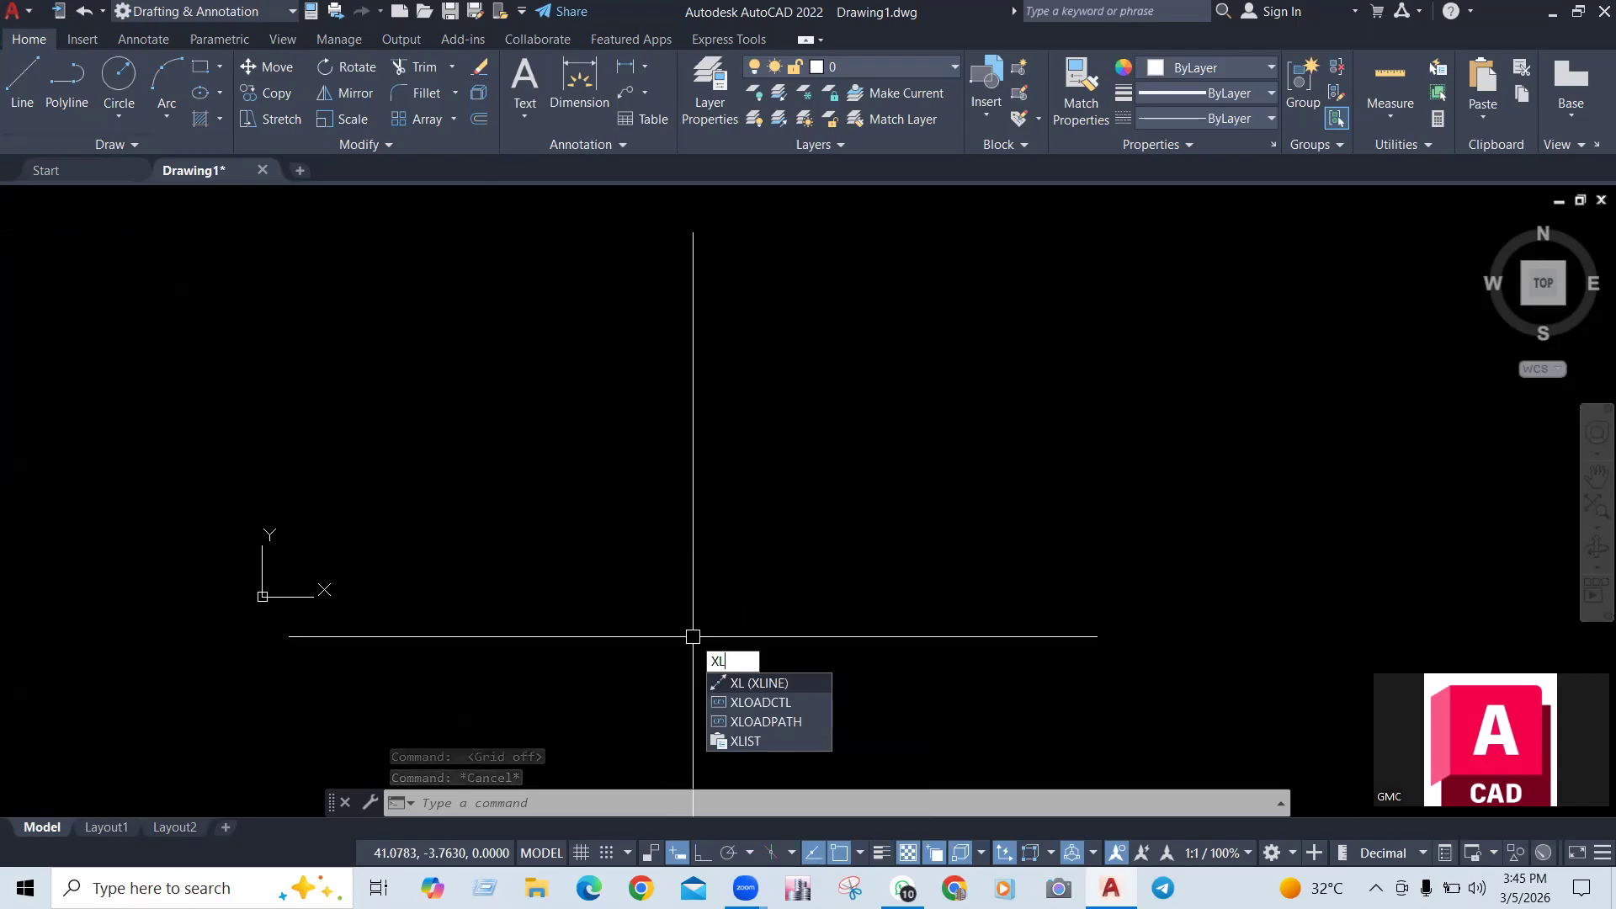
key("Return")
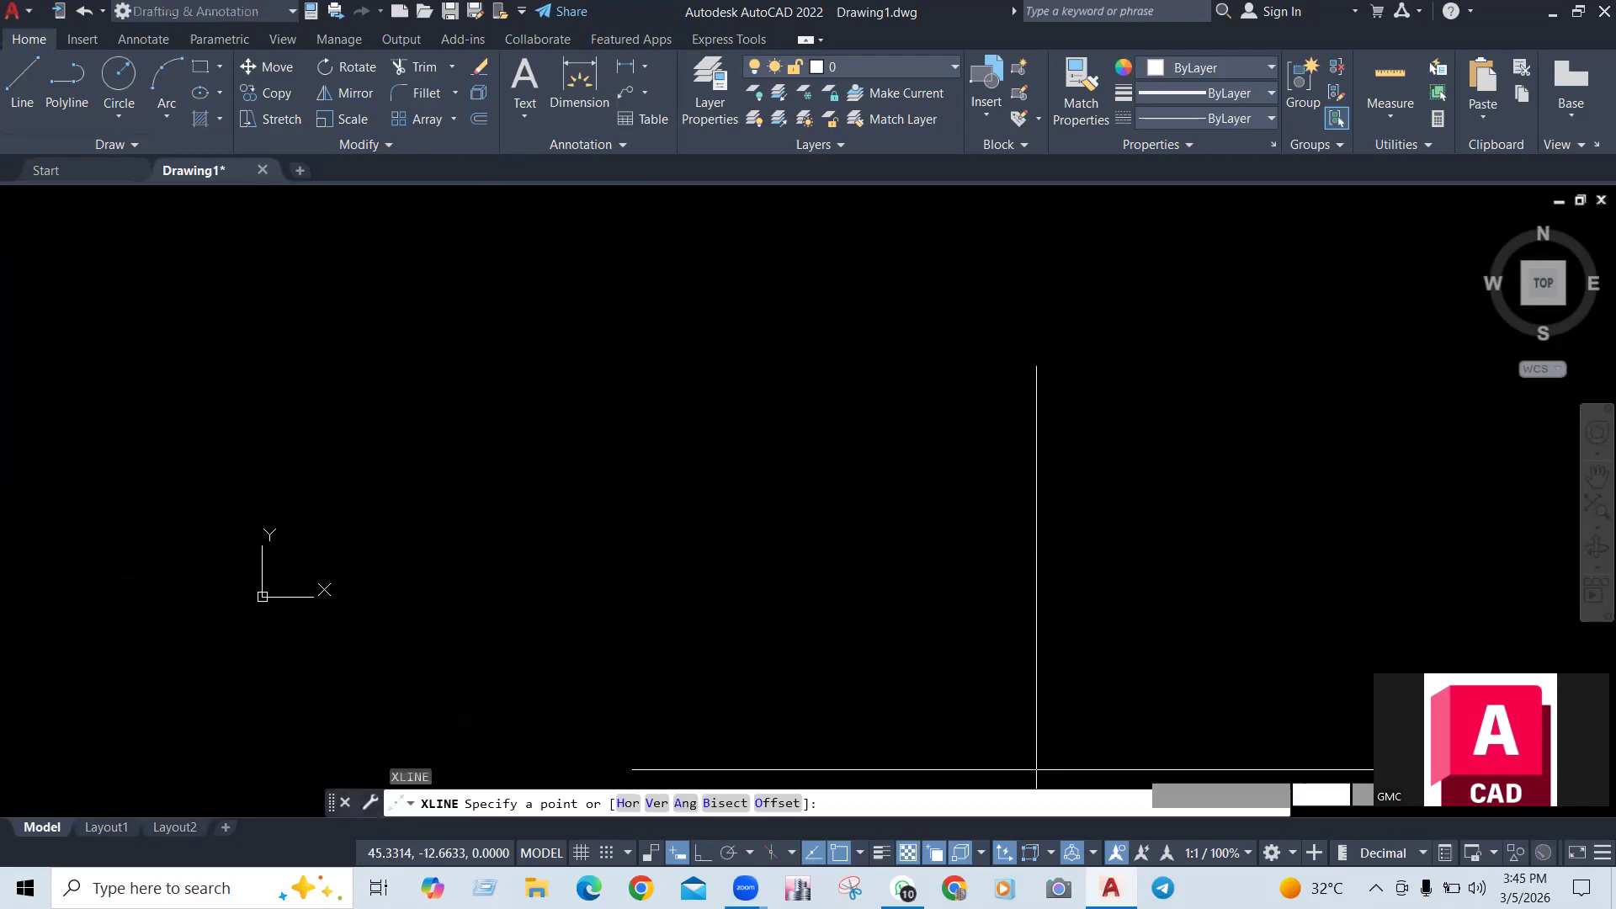
left_click(1481, 749)
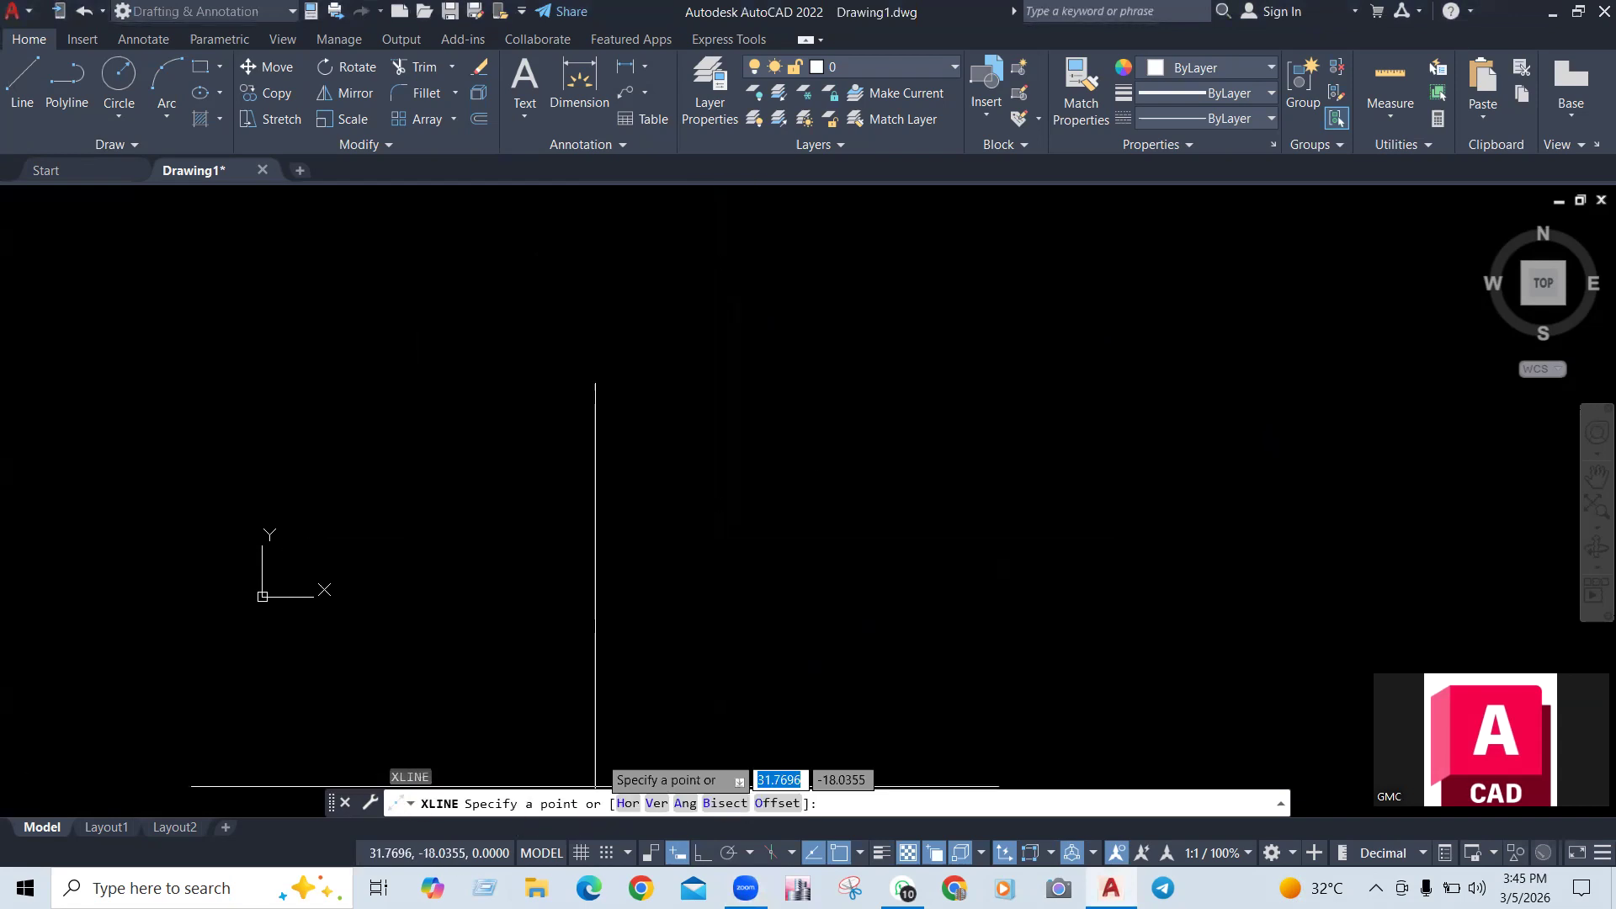
left_click(758, 548)
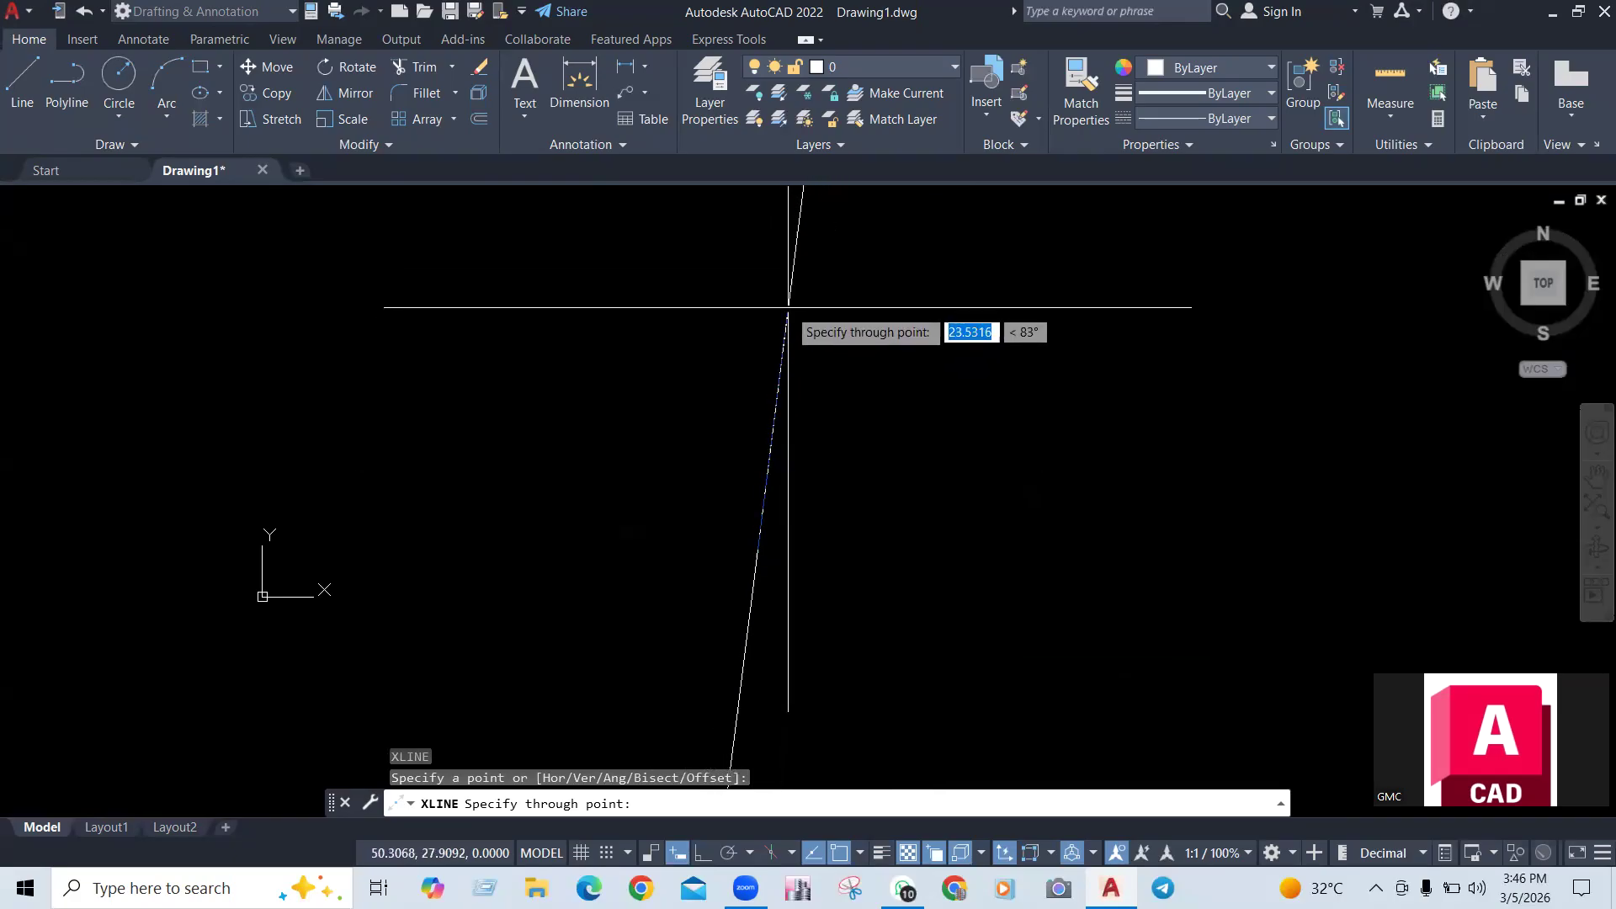
left_click(776, 246)
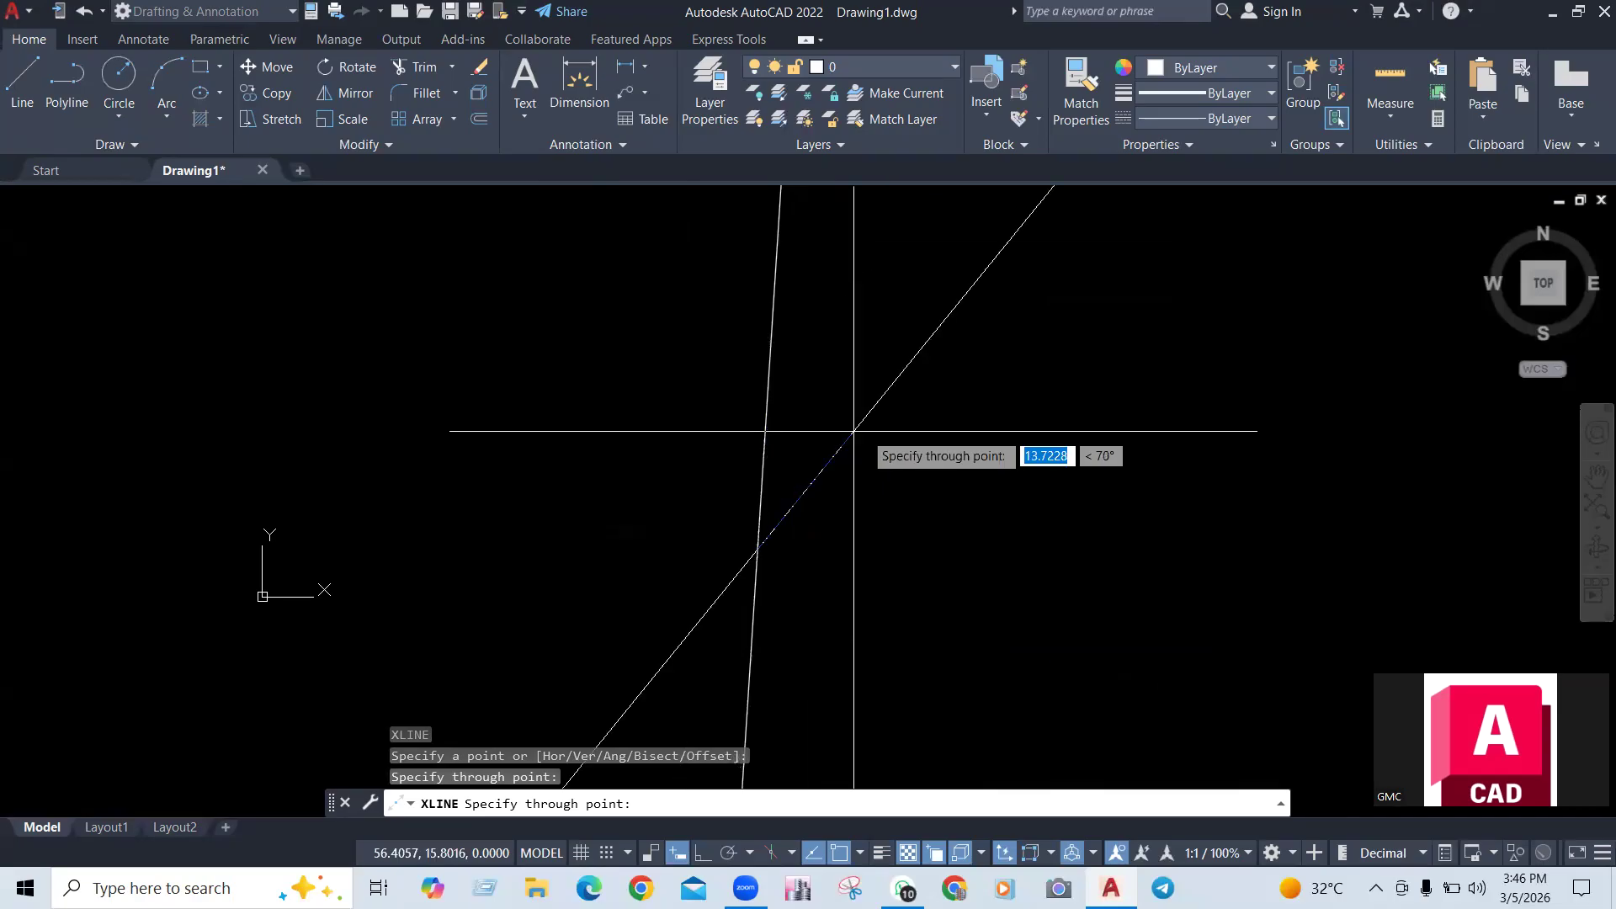
left_click(933, 411)
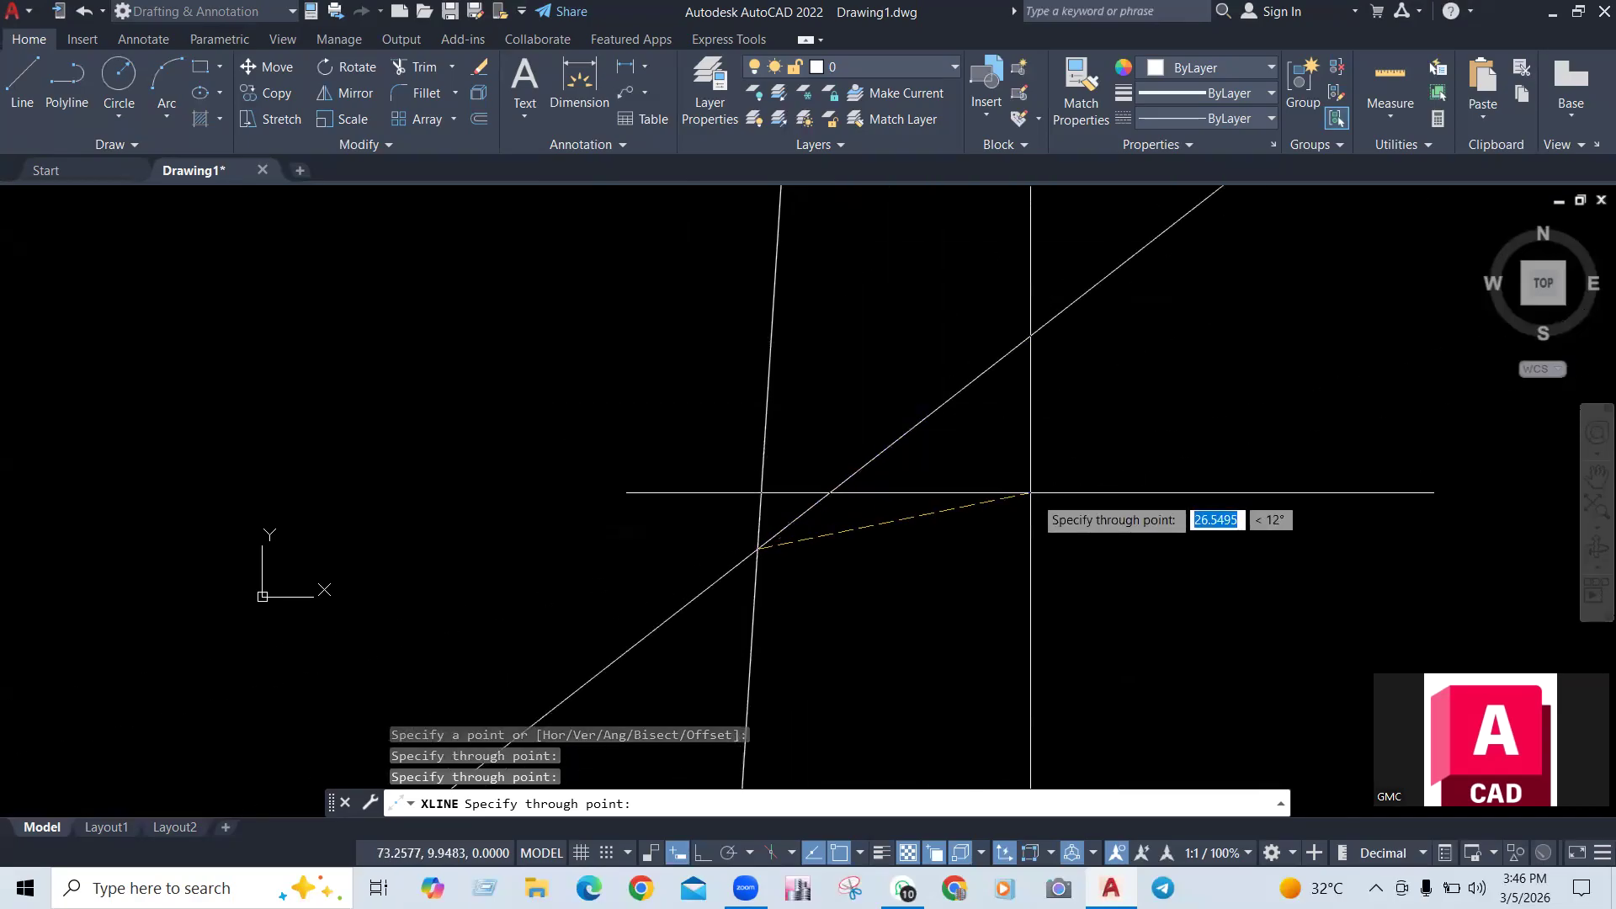
left_click(1042, 549)
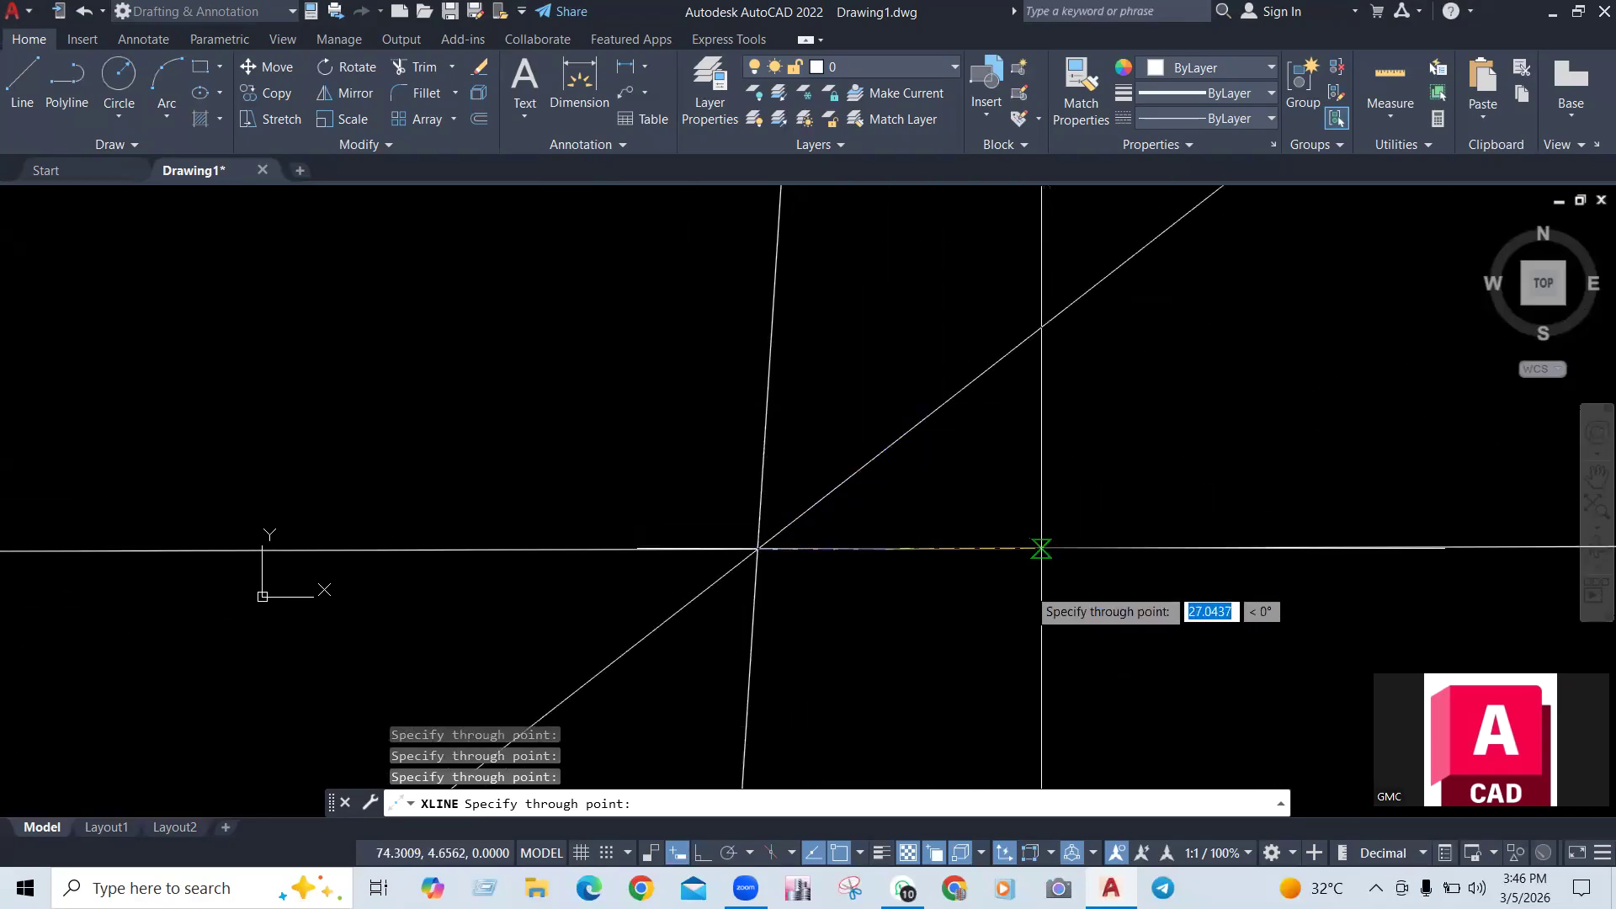
left_click(947, 674)
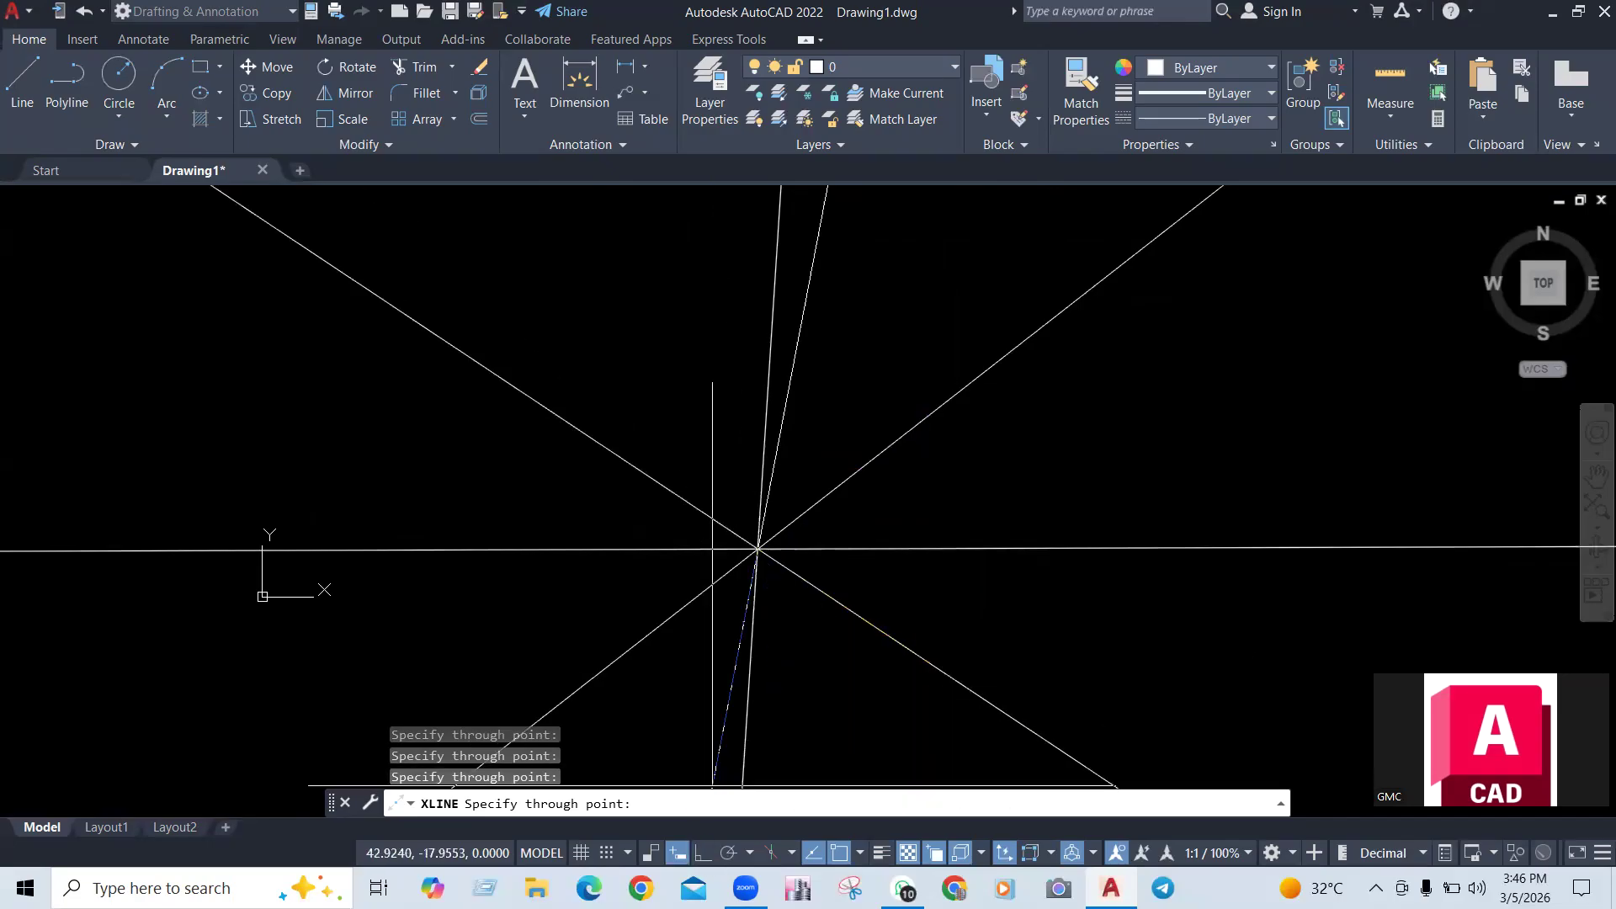
Turn Ortho on and add exactly horizontal and vertical construction lines through the same common point
left_click(703, 853)
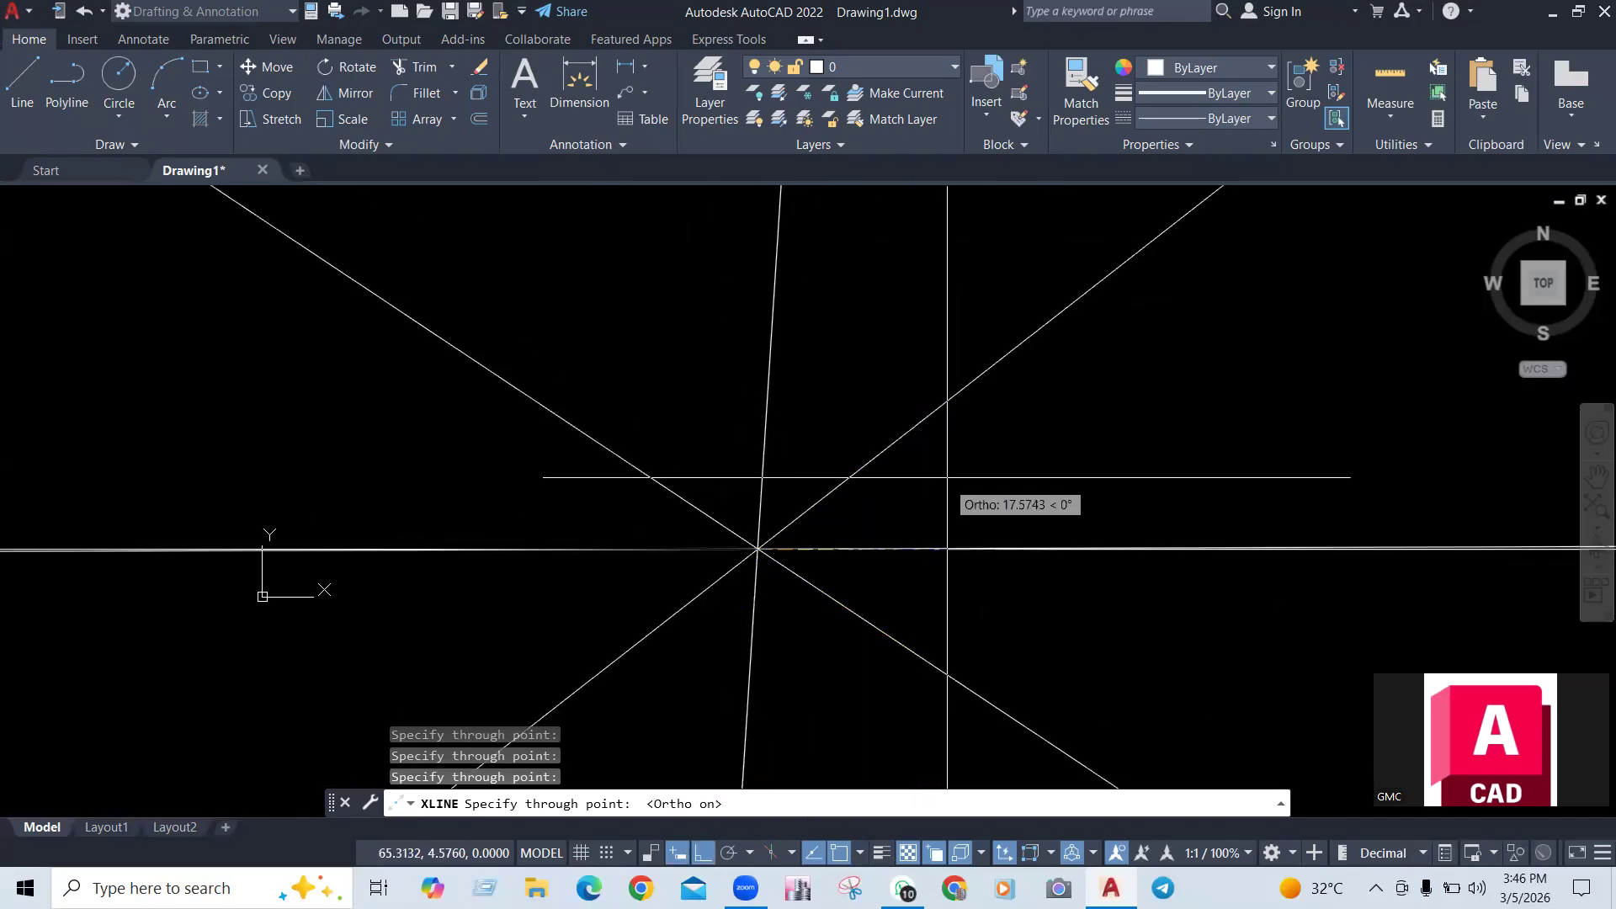
left_click(999, 548)
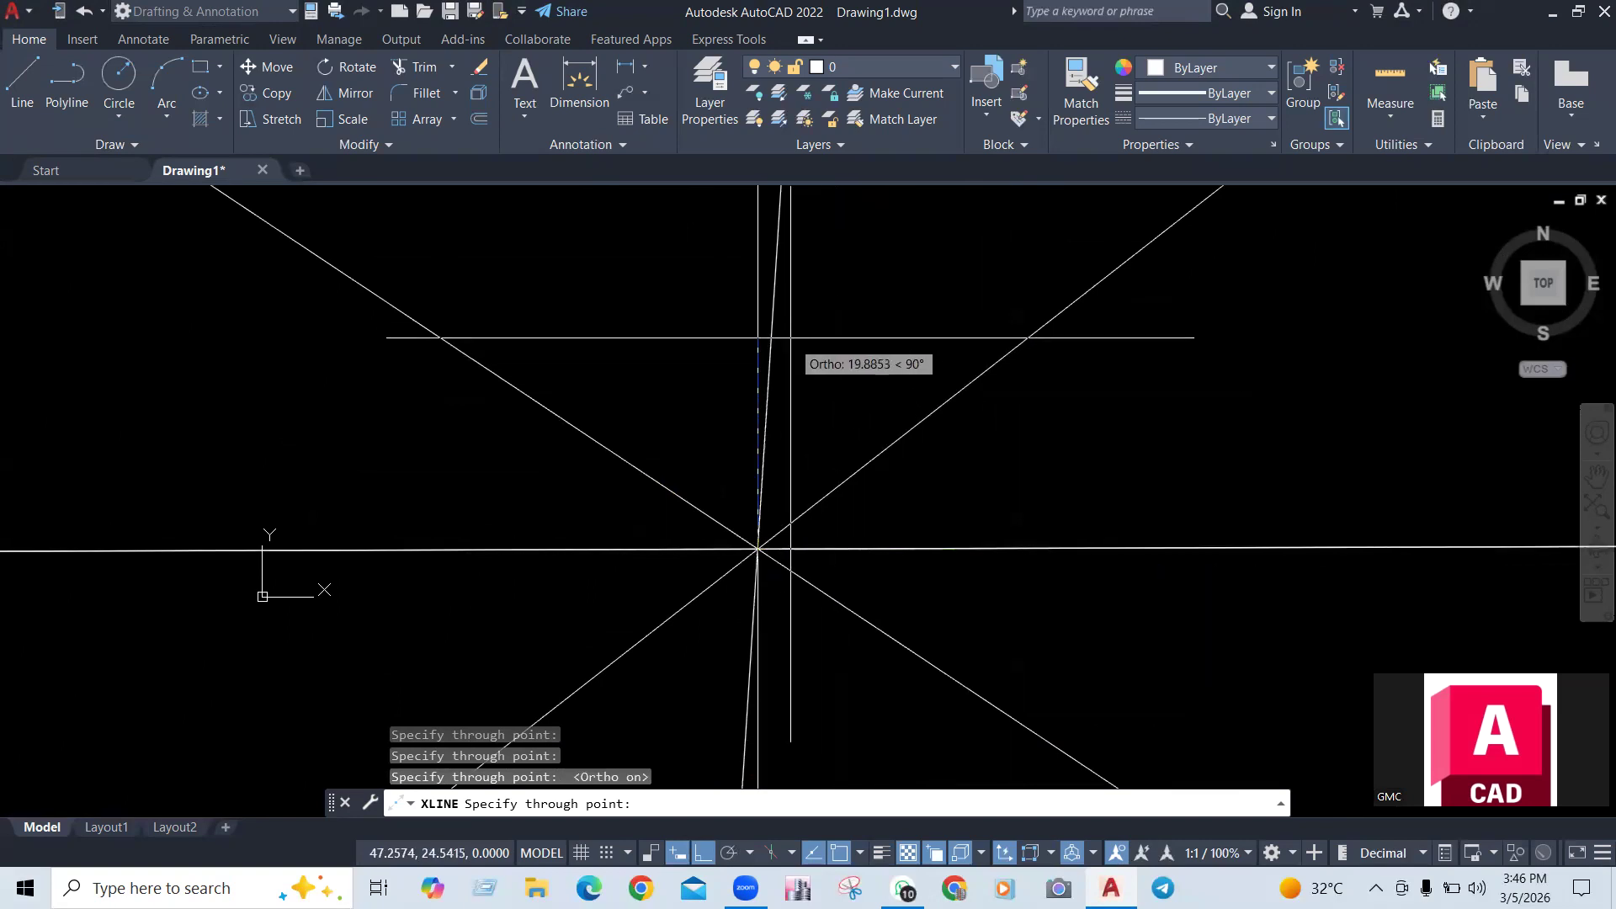
left_click(758, 247)
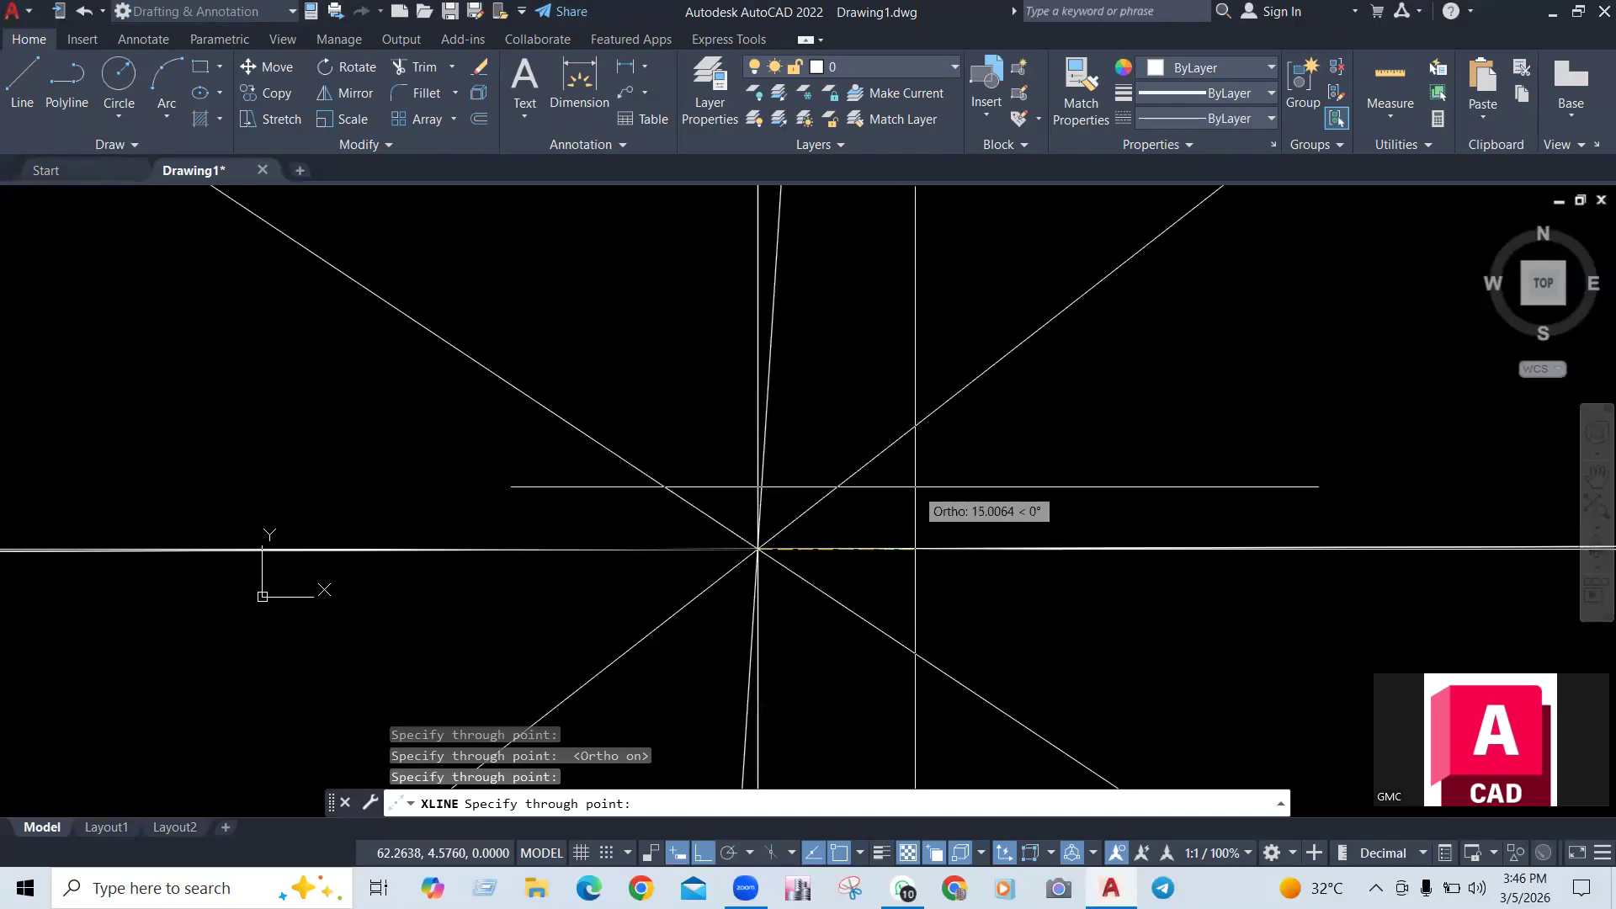
key("Return")
Examine how far the construction lines extend away from their common point
scroll(703, 522, "down", 6)
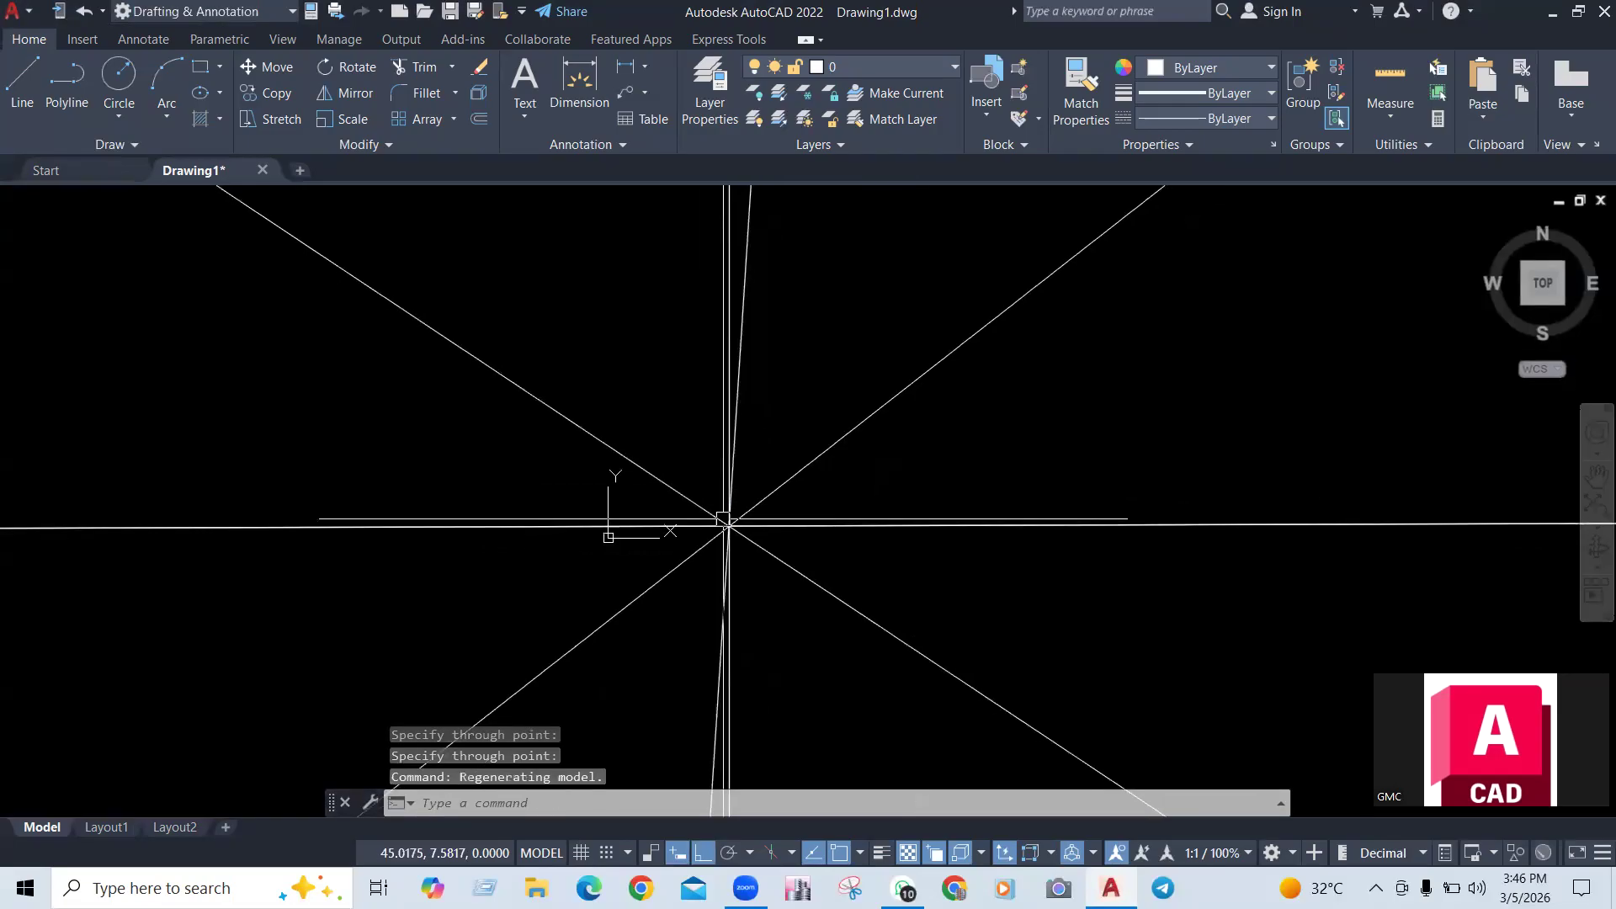
scroll(637, 593, "down", 5)
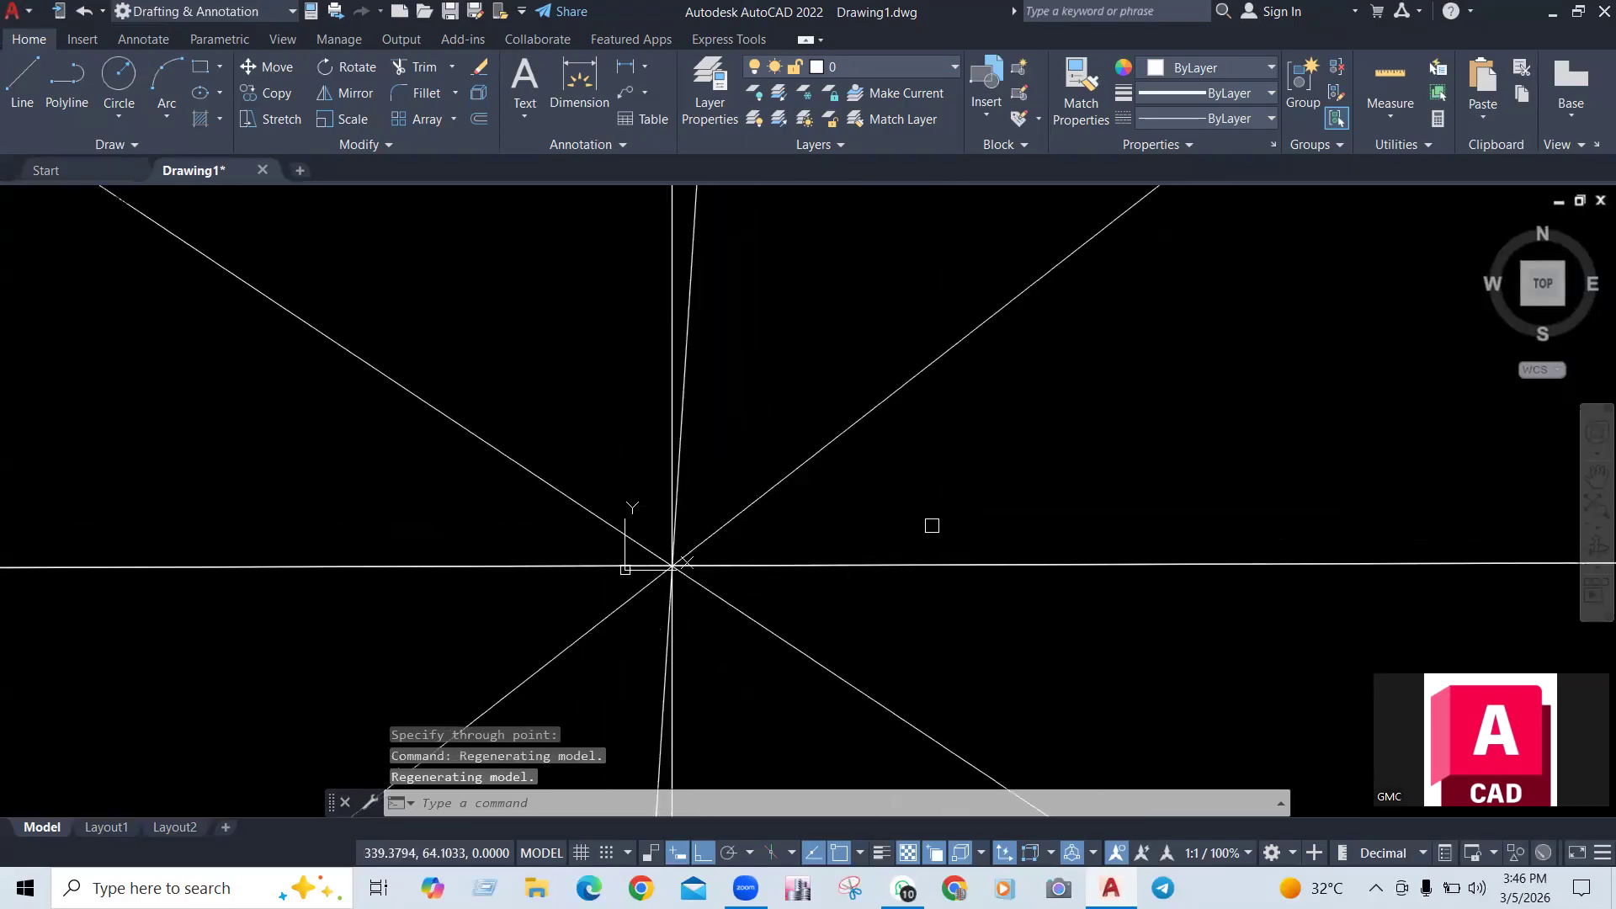
middle_click_drag(1179, 552, 508, 504)
middle_click_drag(1430, 535, 421, 563)
middle_click_drag(1242, 560, 166, 559)
mouse_move(1237, 498)
middle_mouse_down()
mouse_move(256, 520)
mouse_move(202, 501)
middle_mouse_up()
middle_click_drag(1111, 519, 301, 537)
scroll(1172, 543, "down", 15)
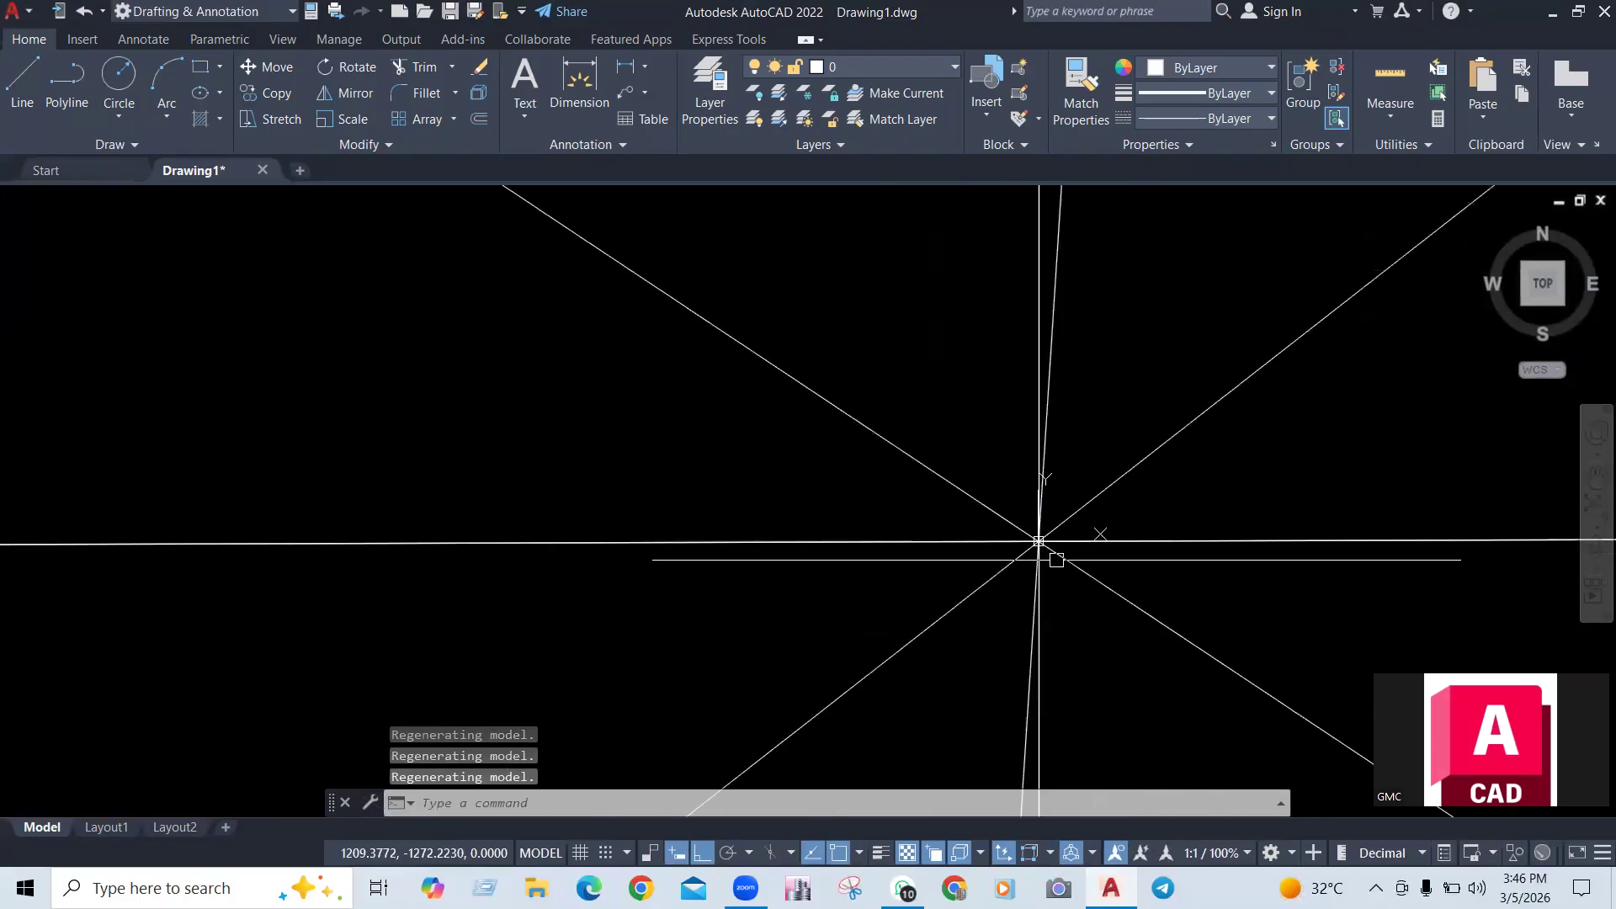
Erase all the construction lines passing through the common point
scroll(1062, 559, "up", 4)
left_click(1201, 427)
left_click(784, 664)
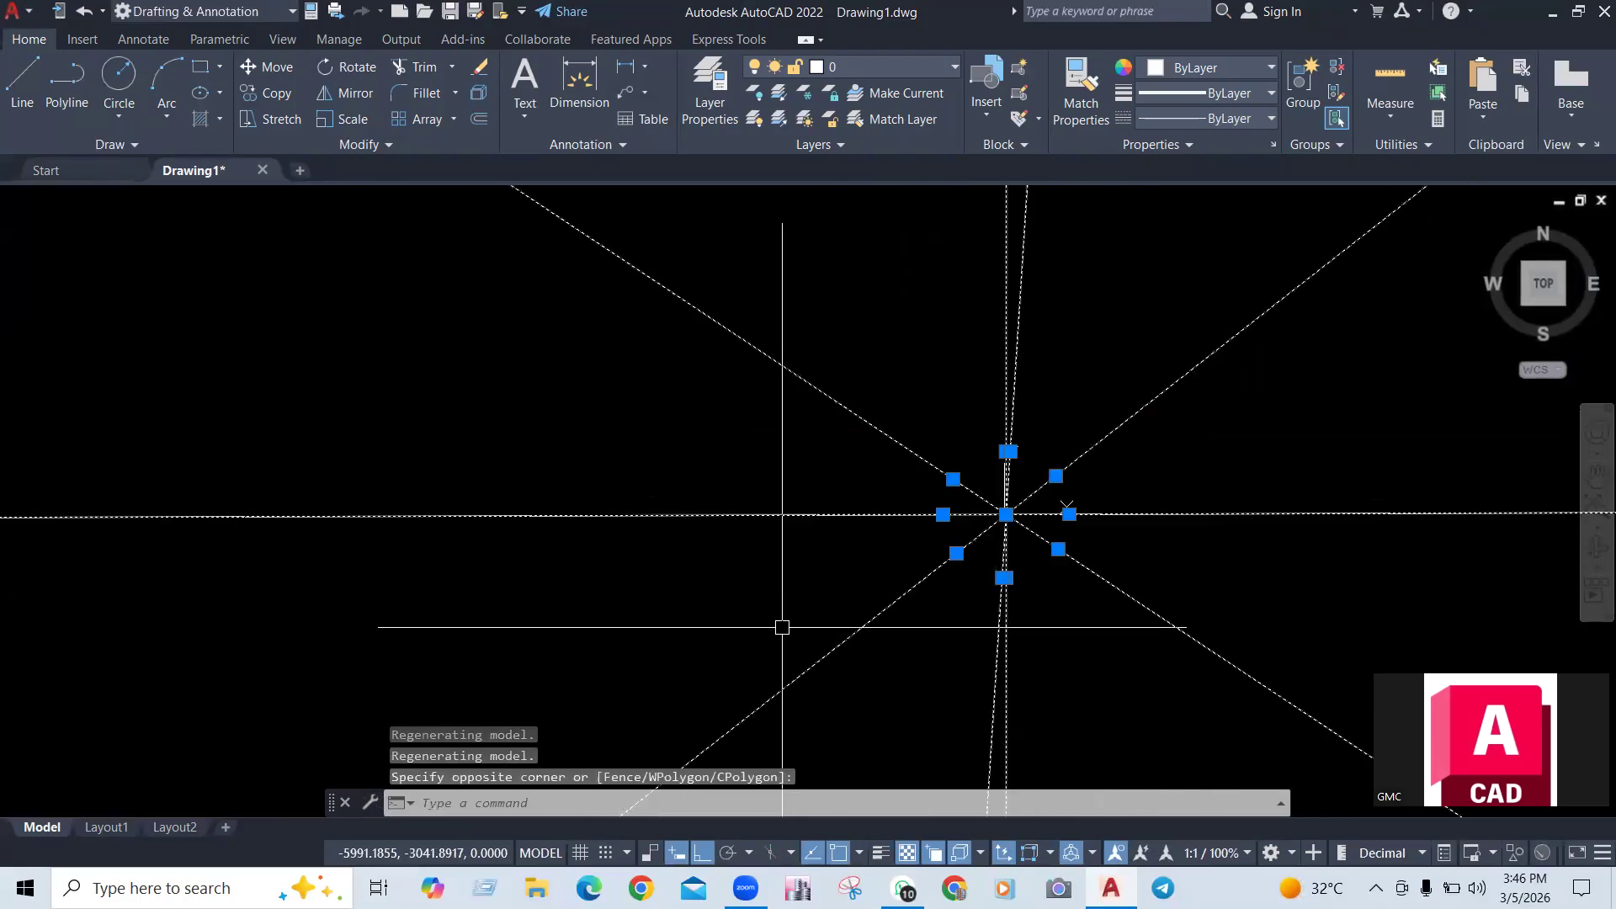
type("e")
key("Return")
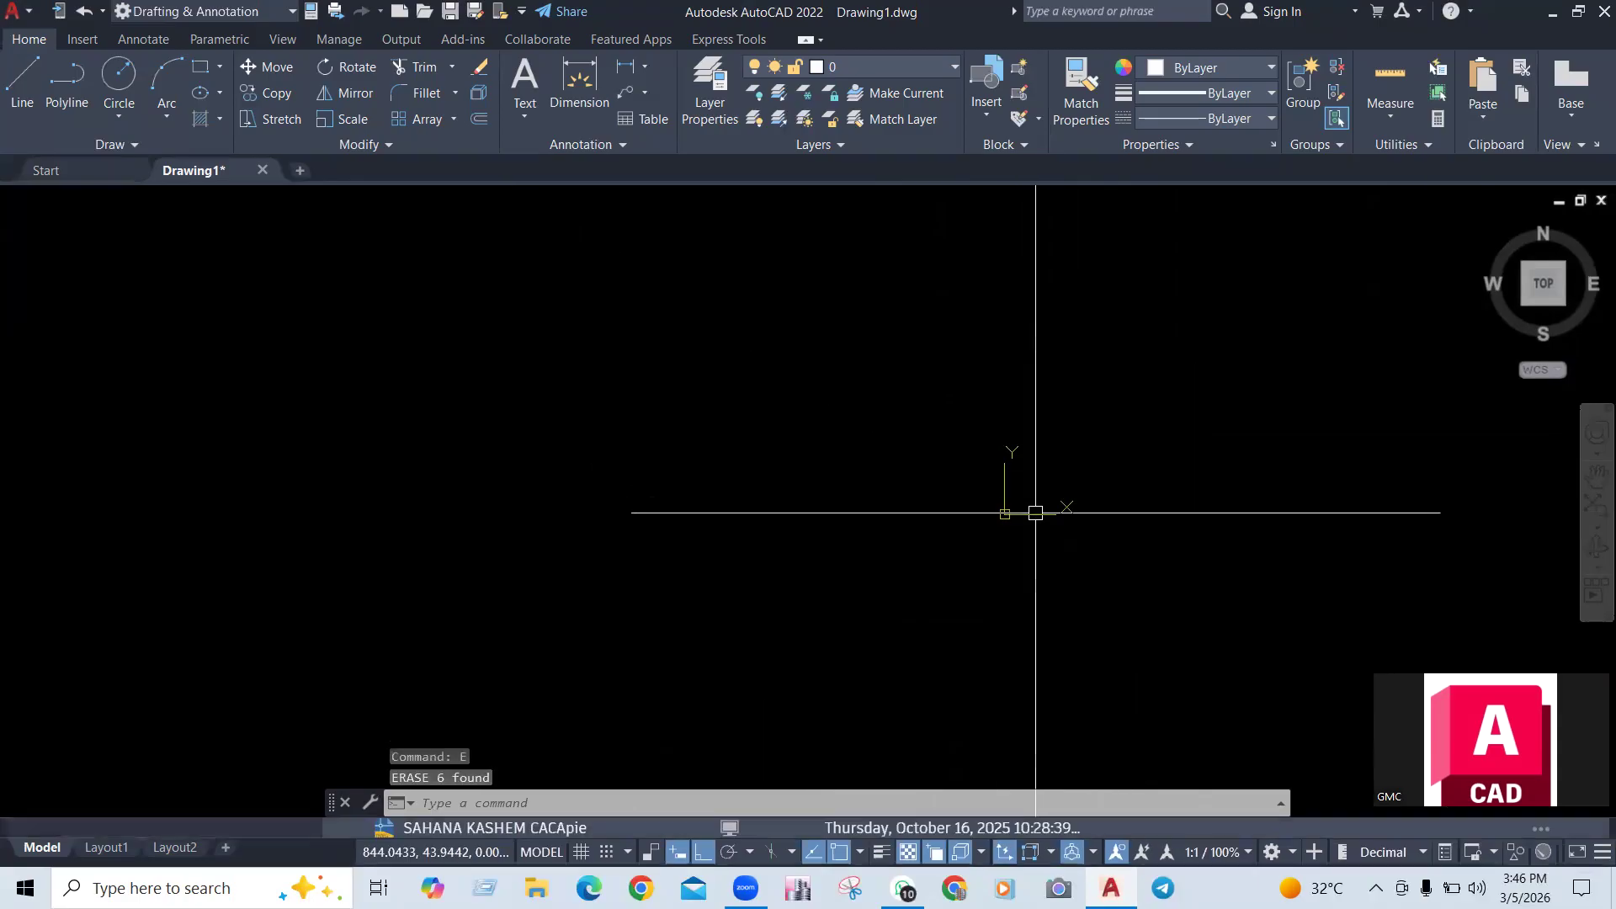
Turn off the Show UCS Icon at Origin setting for the coordinate system icon
middle_click_drag(1099, 512, 977, 523)
middle_click_drag(867, 532, 807, 568)
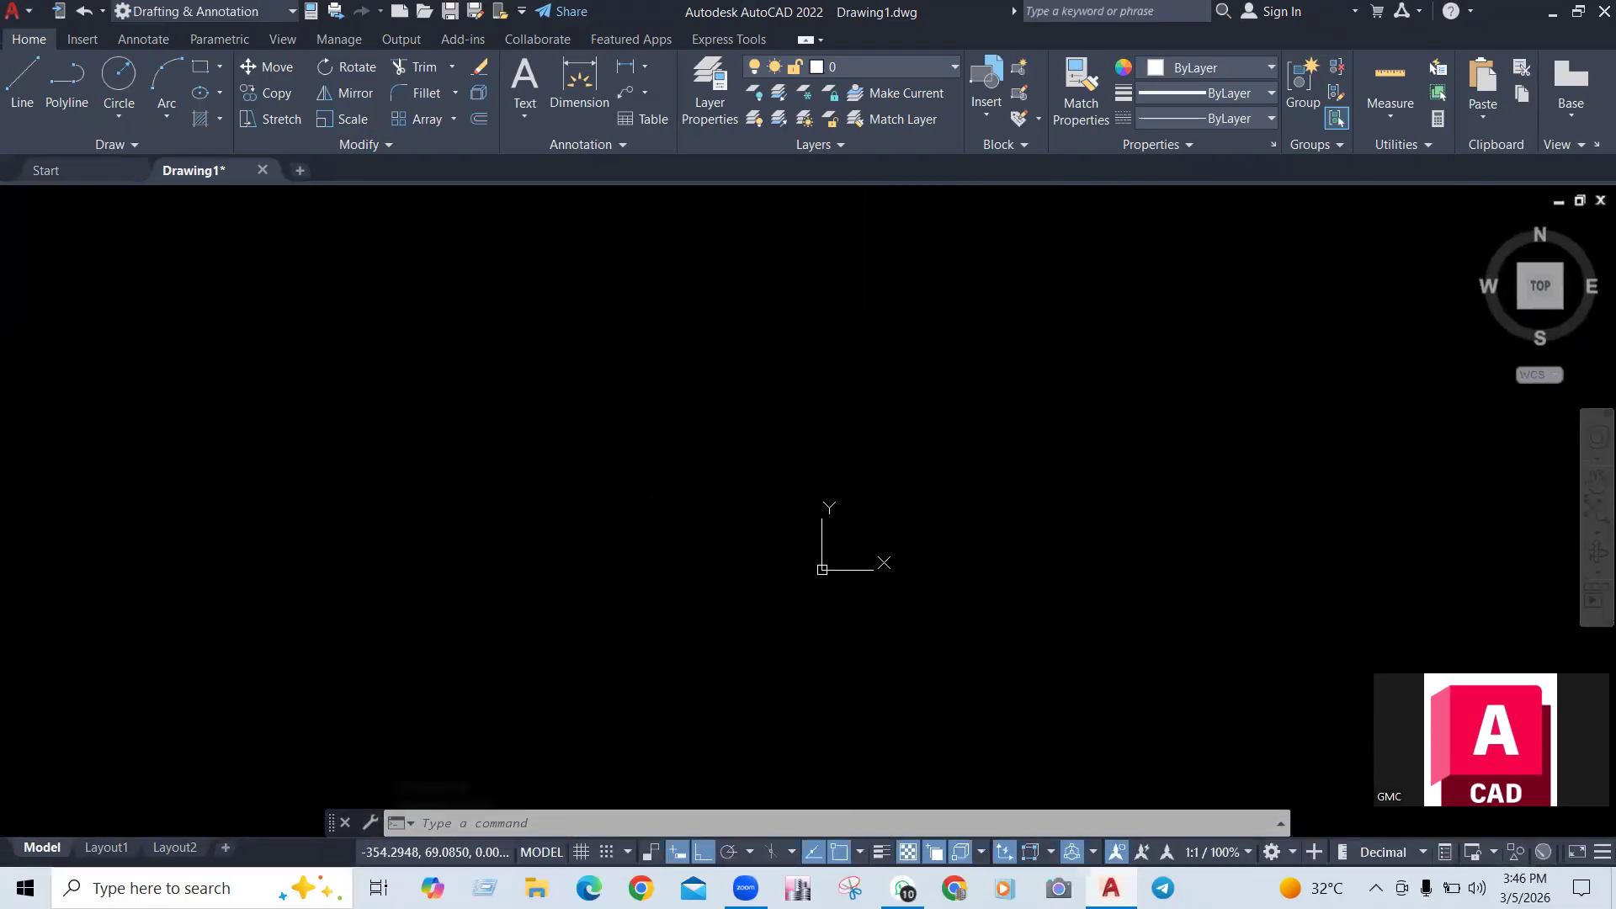
left_click(852, 572)
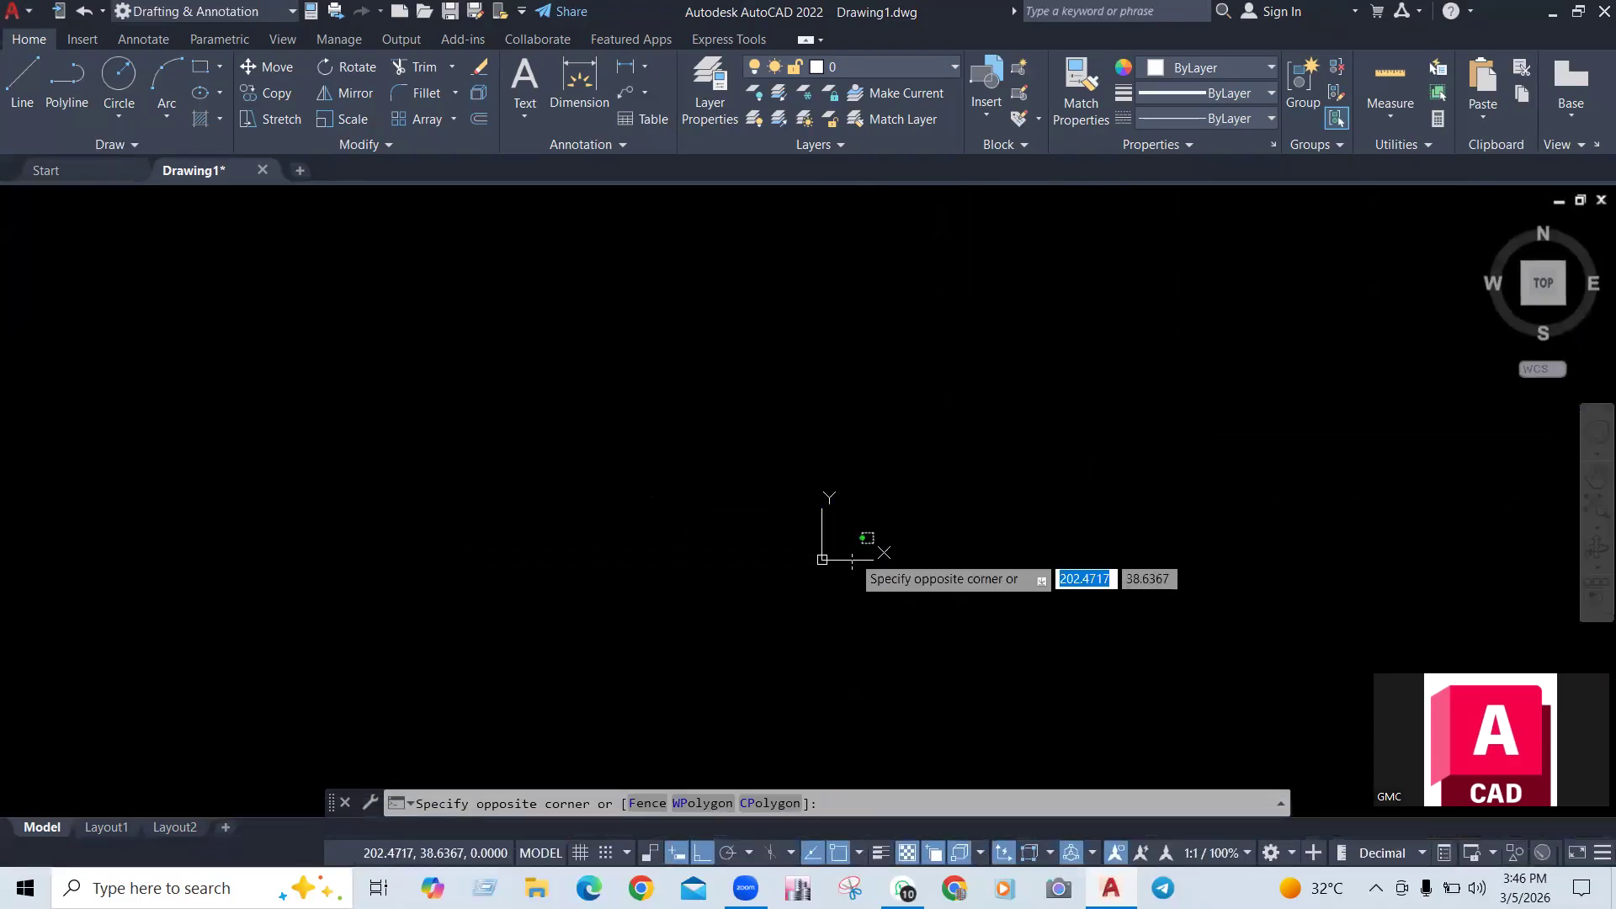
left_click(850, 597)
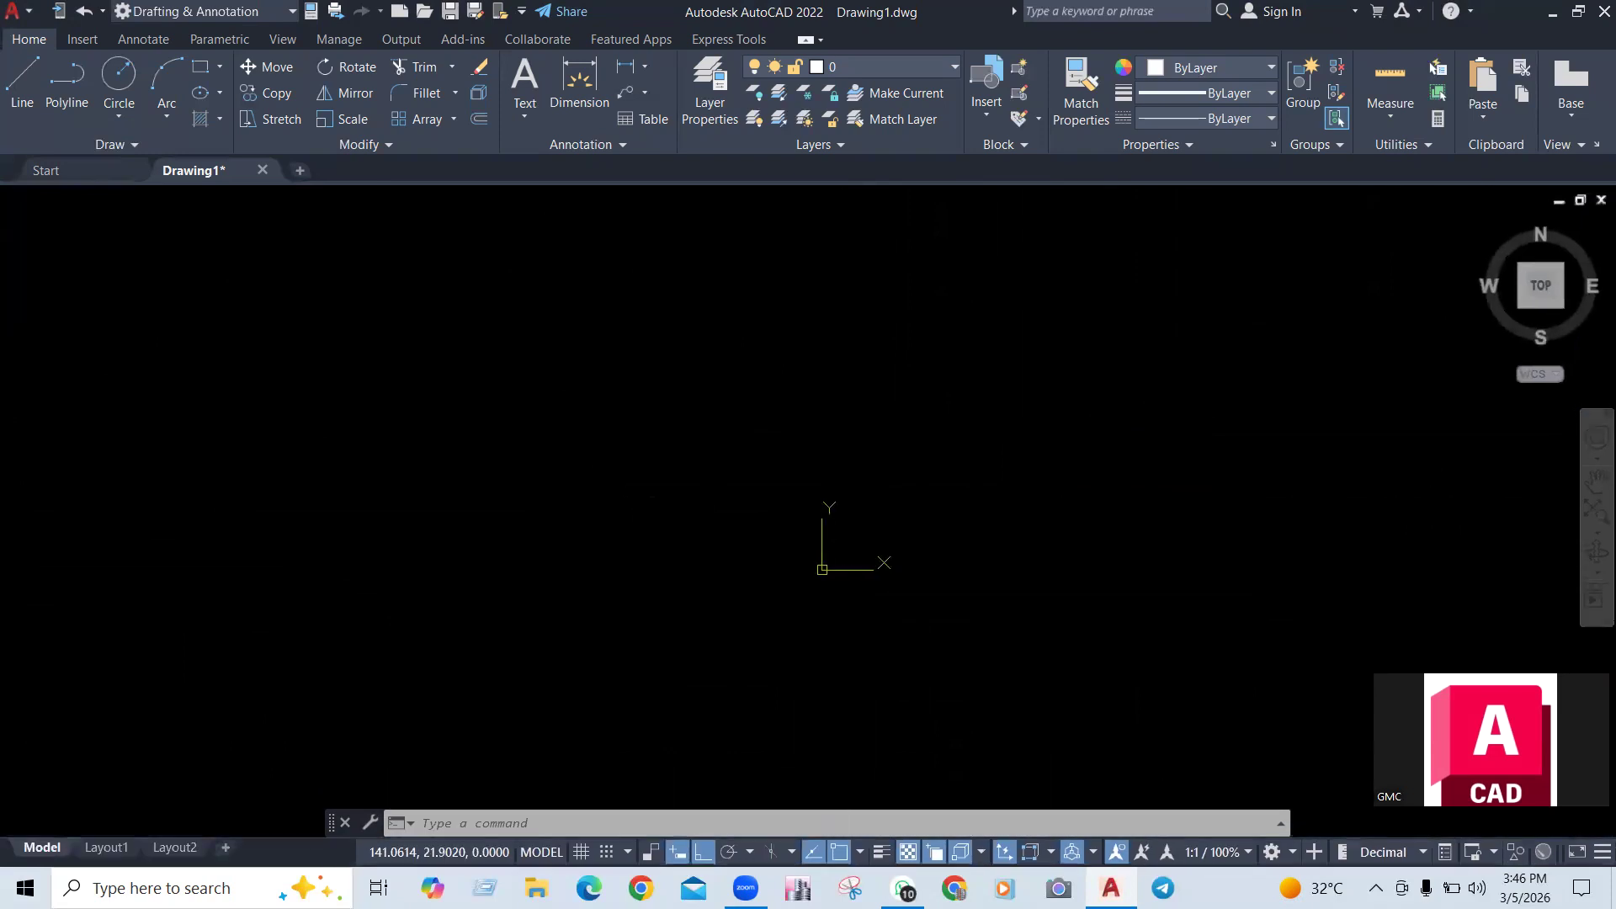
left_click(841, 569)
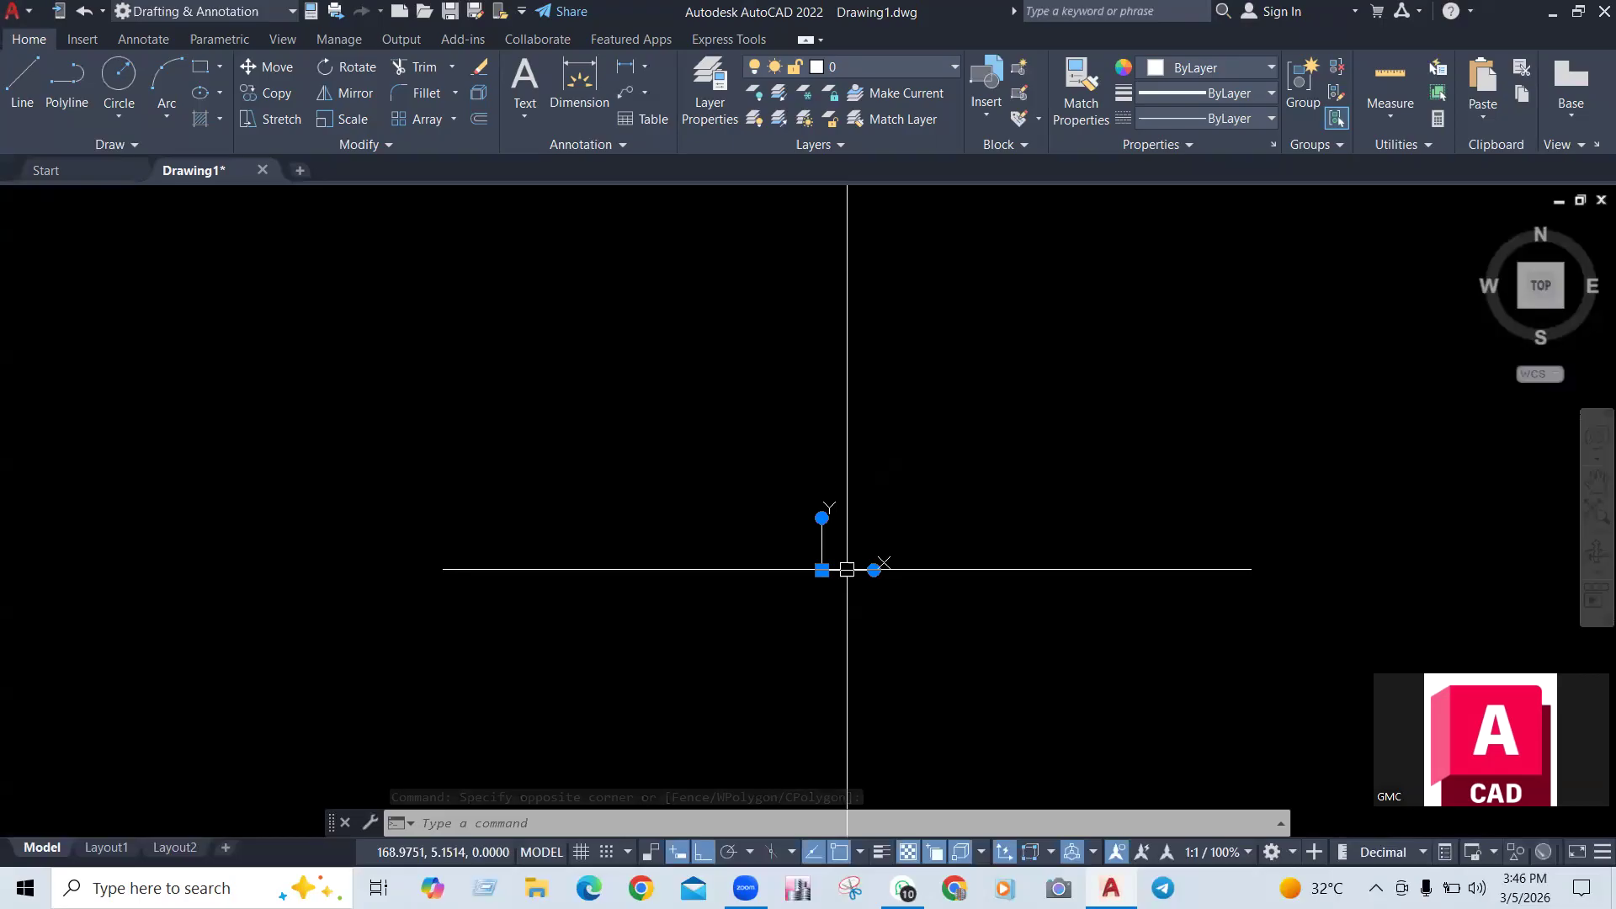
right_click(846, 570)
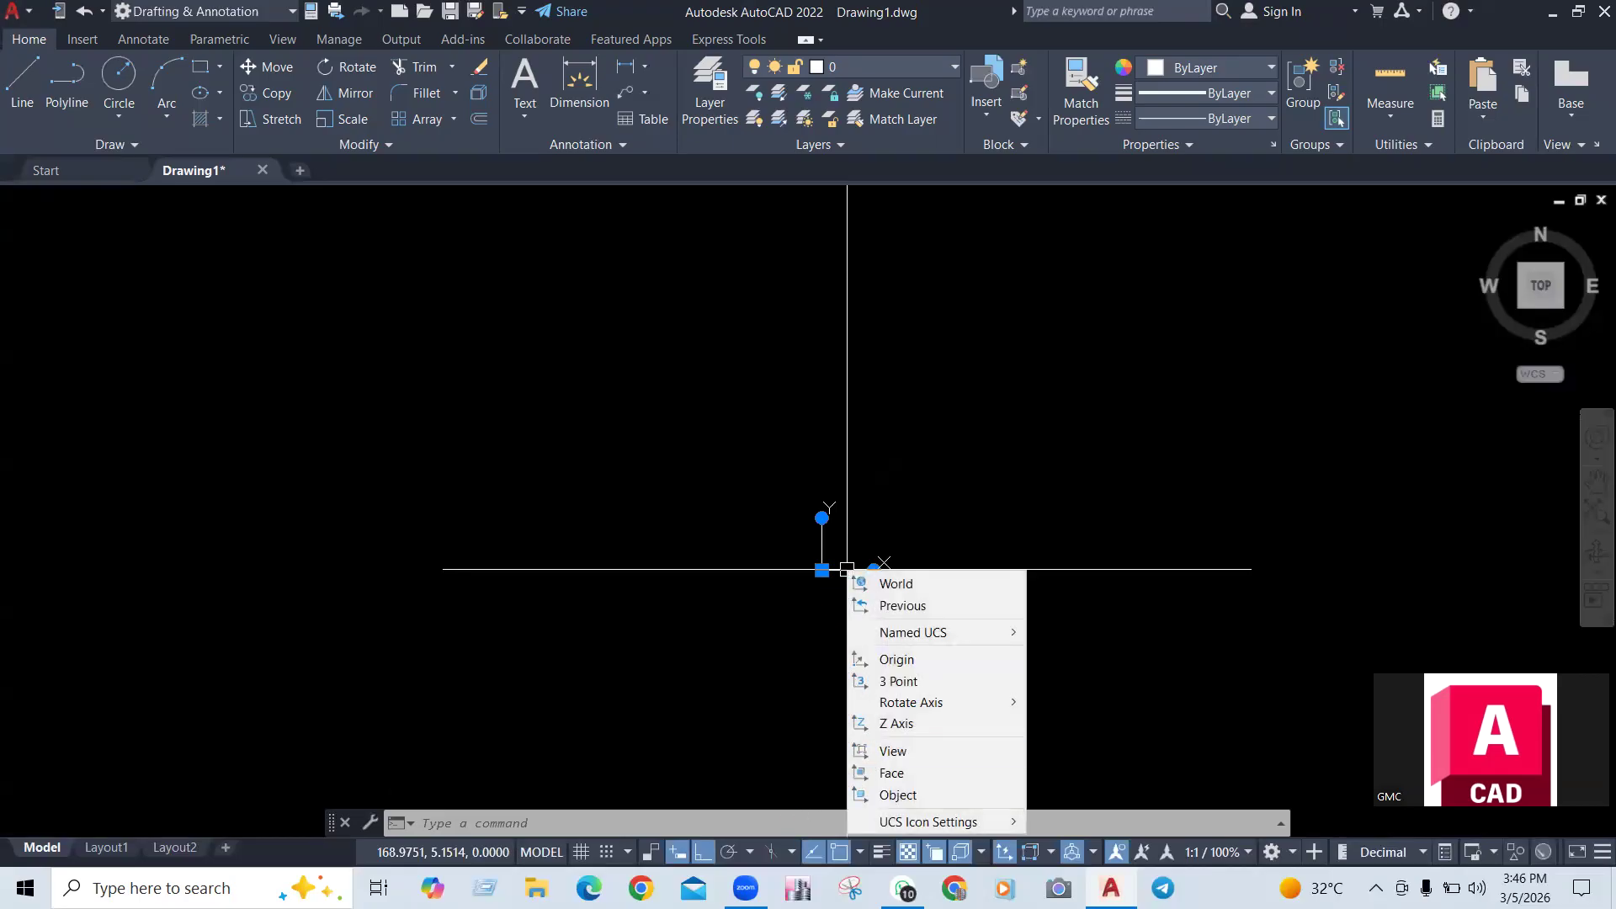
mouse_move(902, 821)
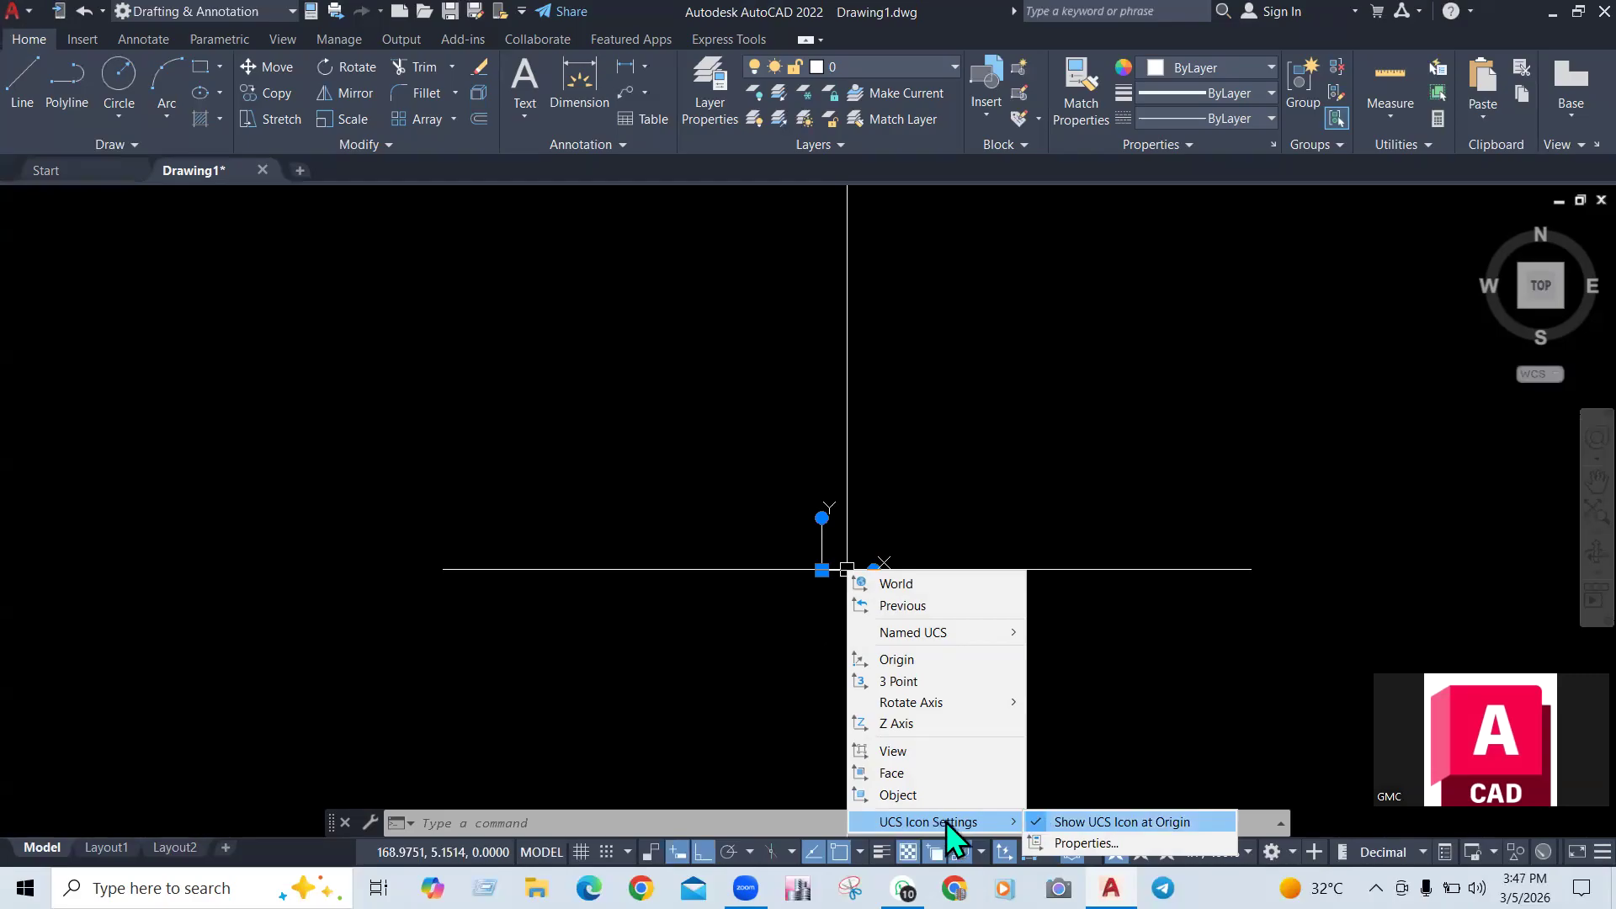
left_click(1047, 823)
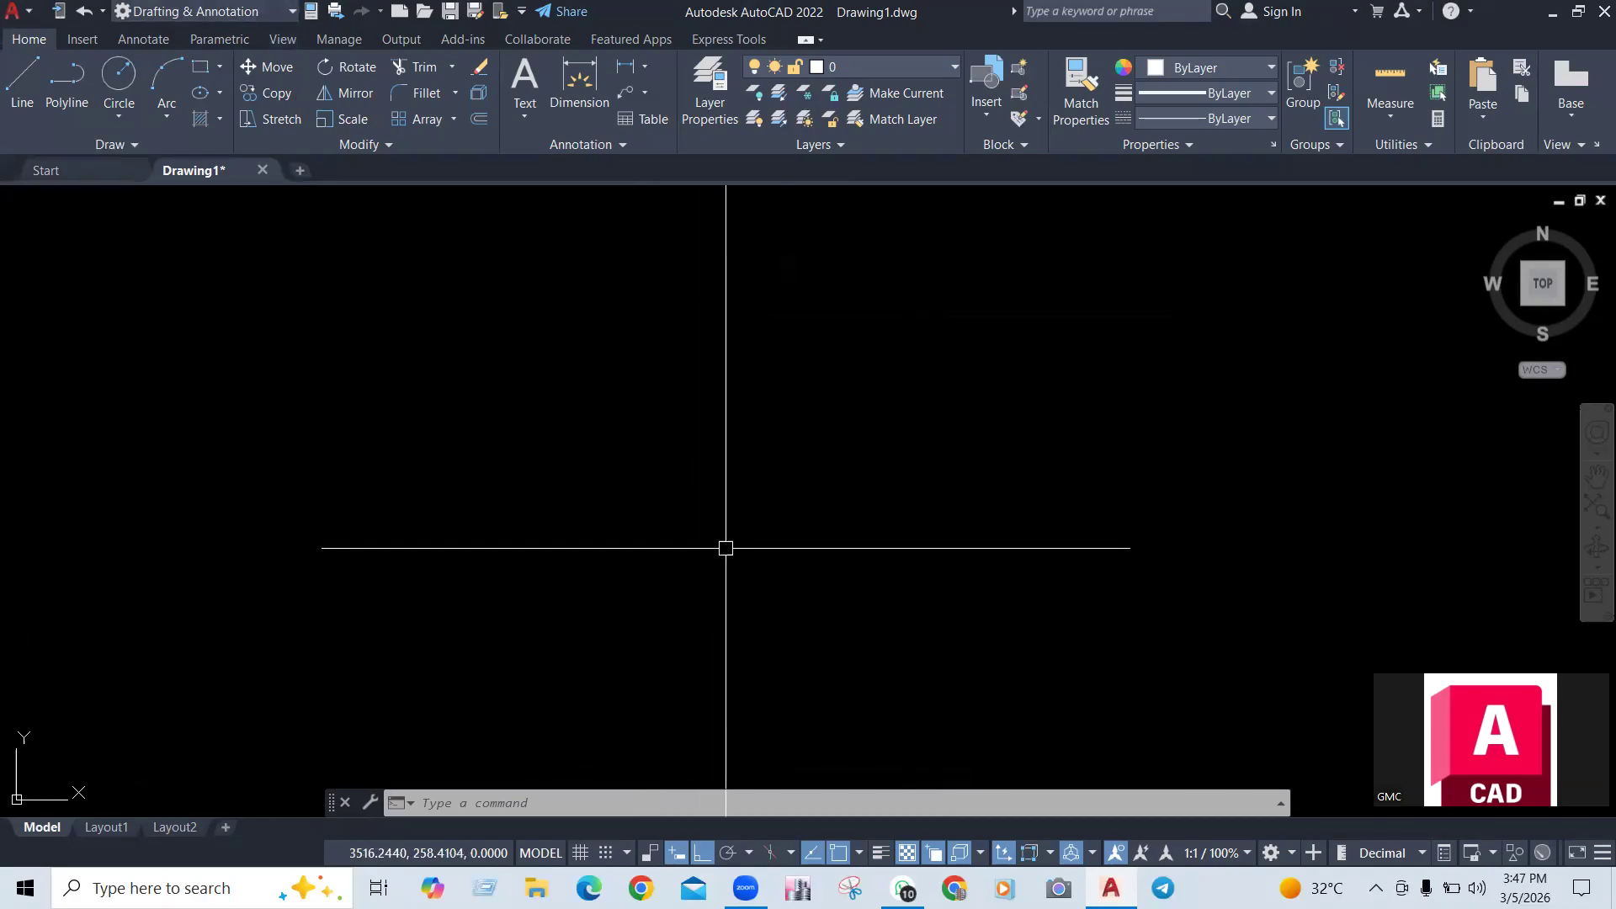
Draw ten parallel horizontal construction lines at irregular spacing, using the Hor option of XLINE
type("xl")
key("Return")
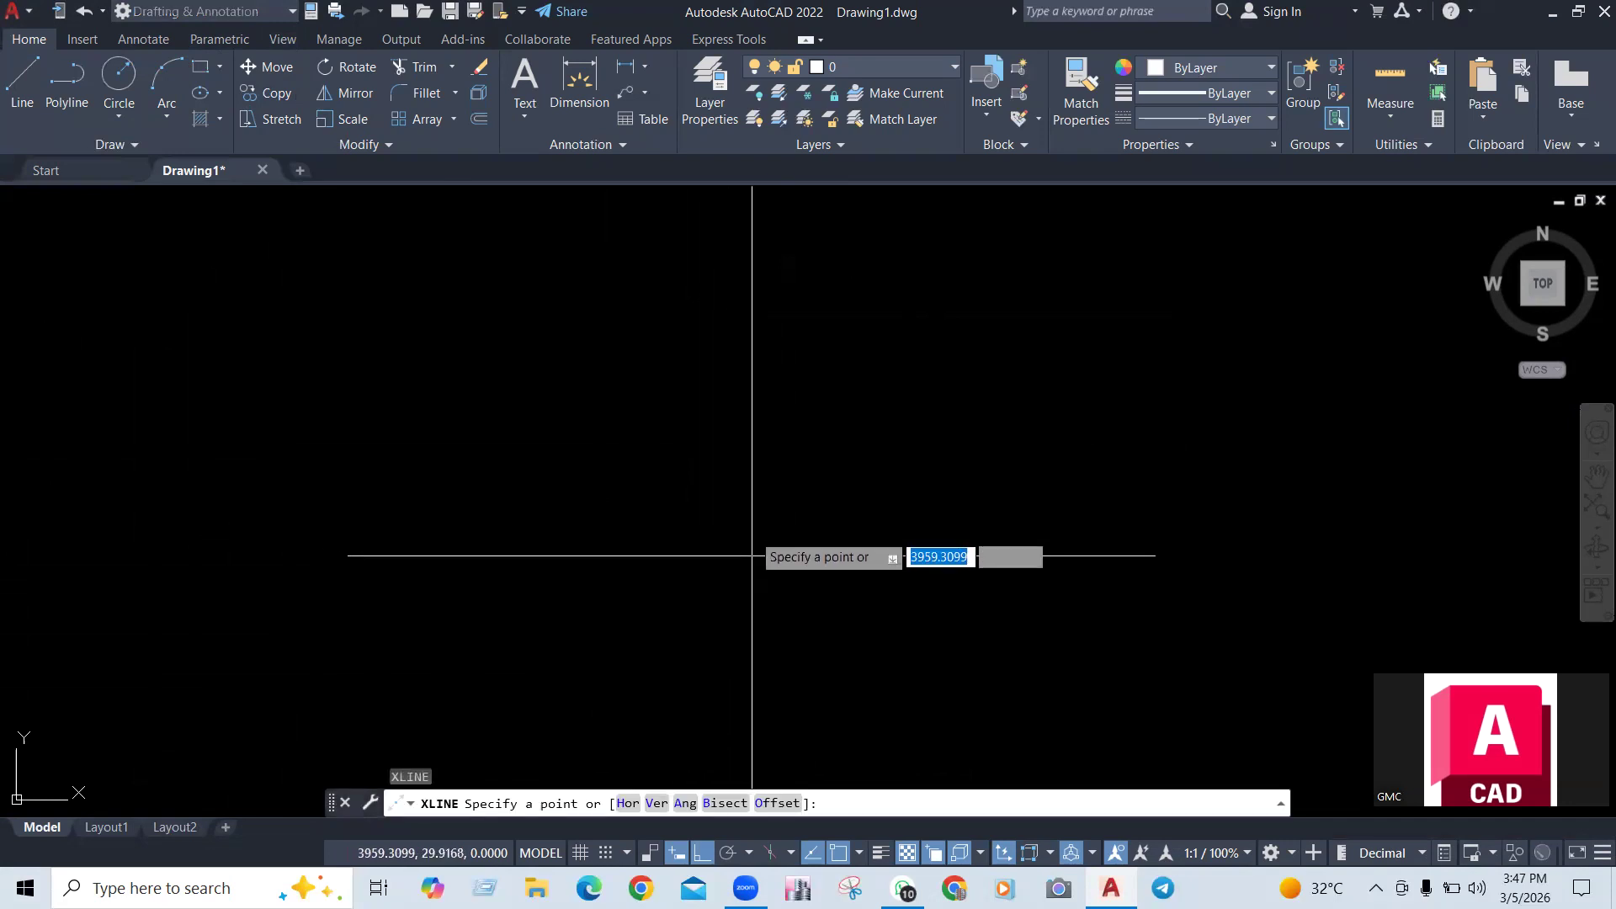
type("h")
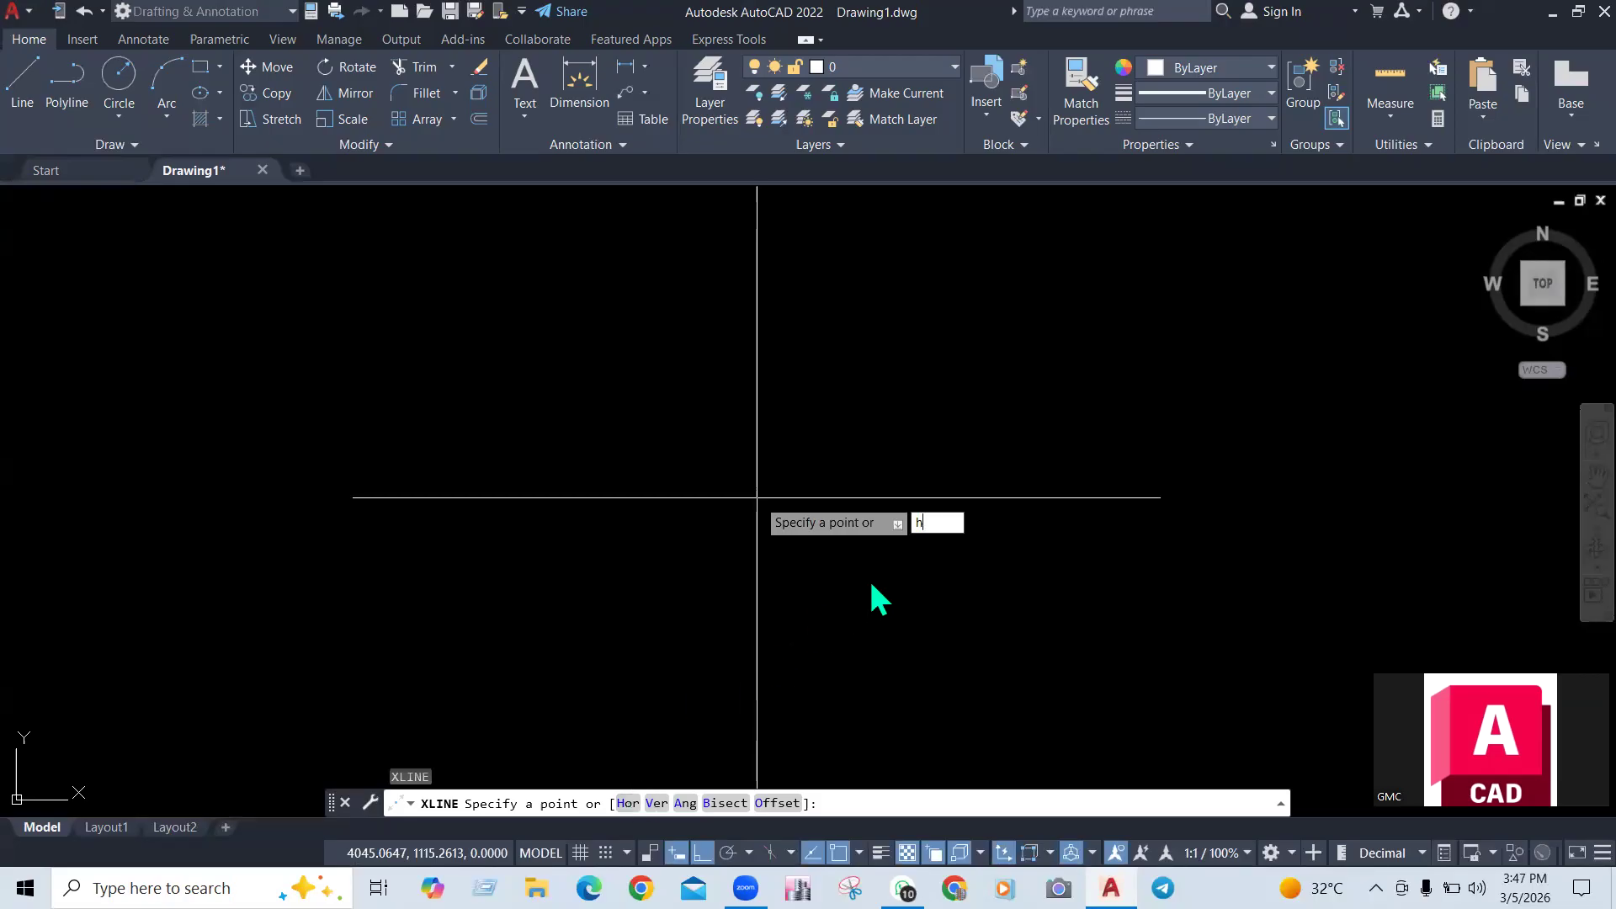
key("Return")
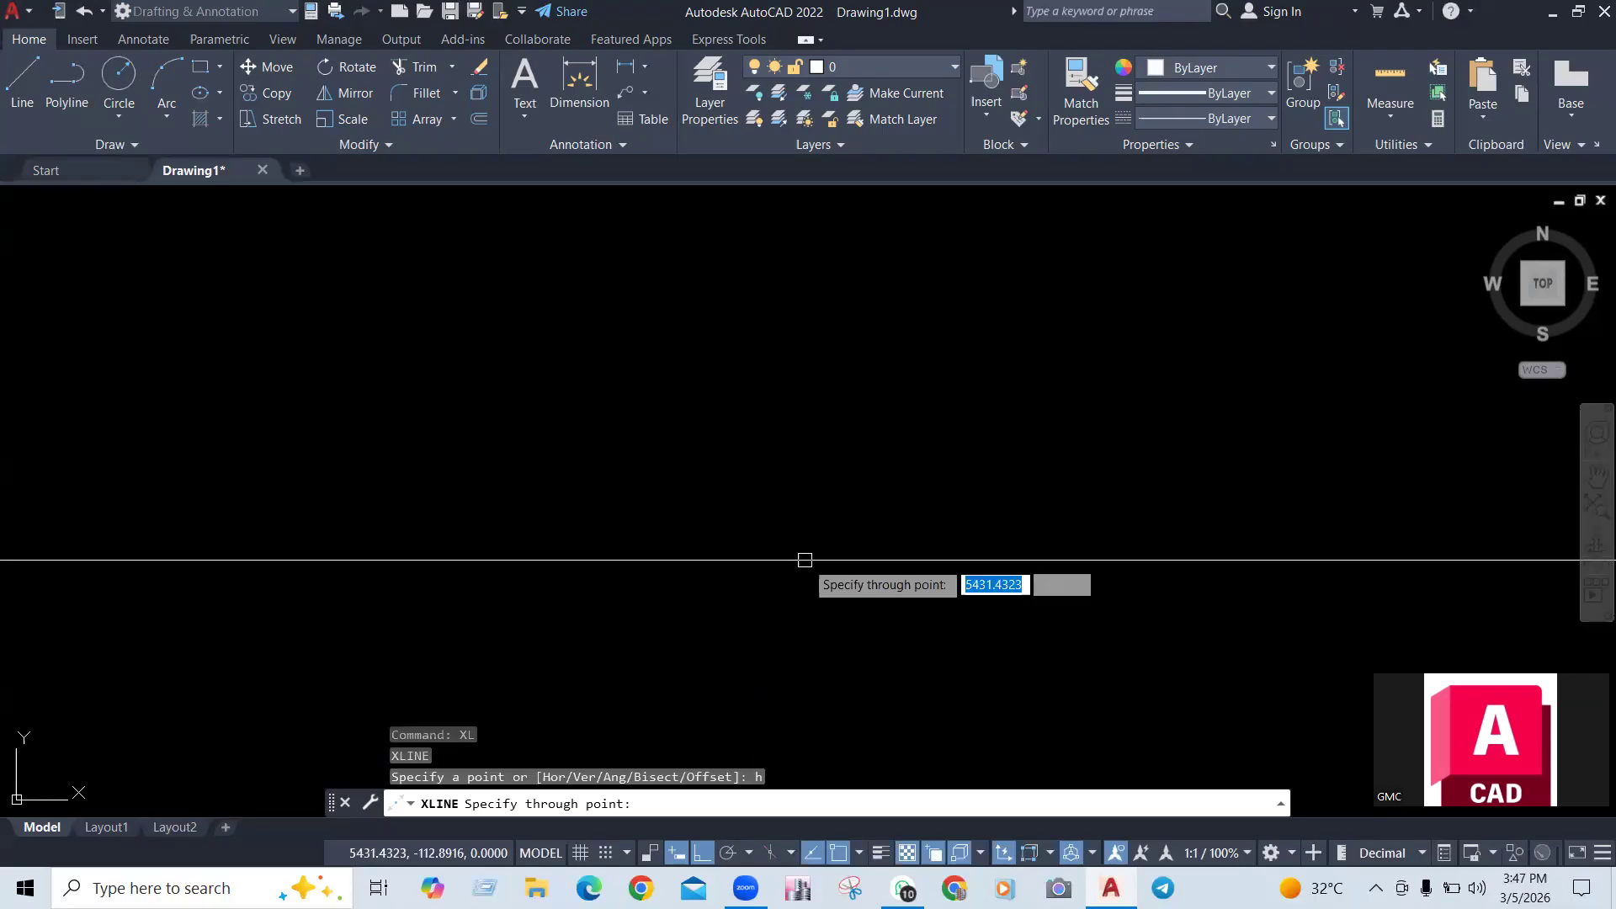
left_click(790, 519)
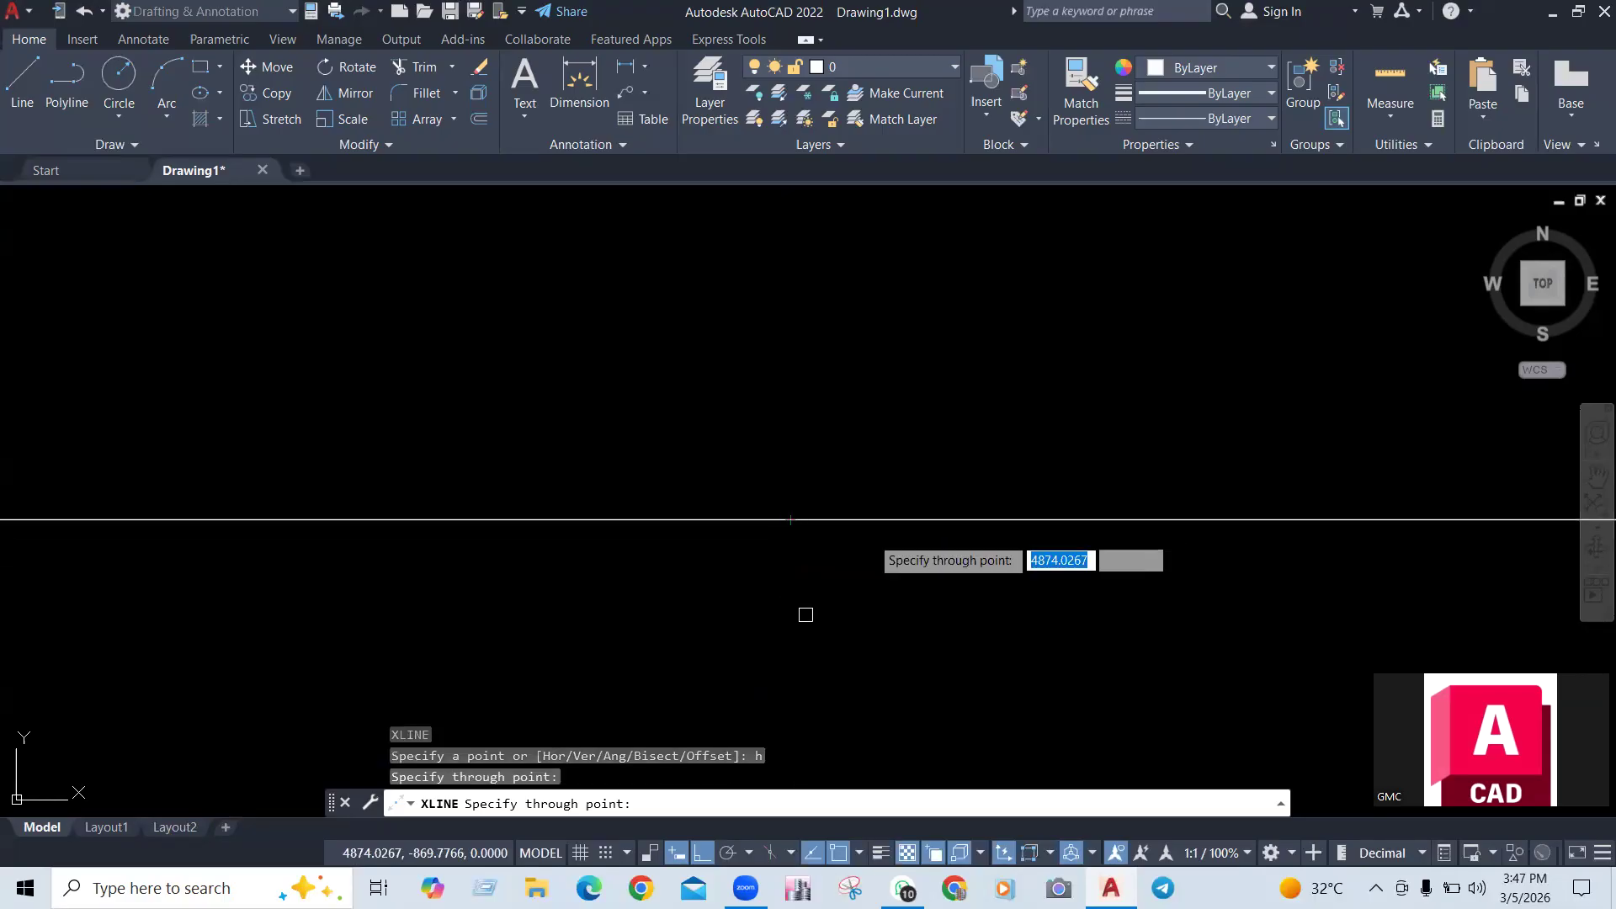
left_click(792, 625)
left_click(829, 703)
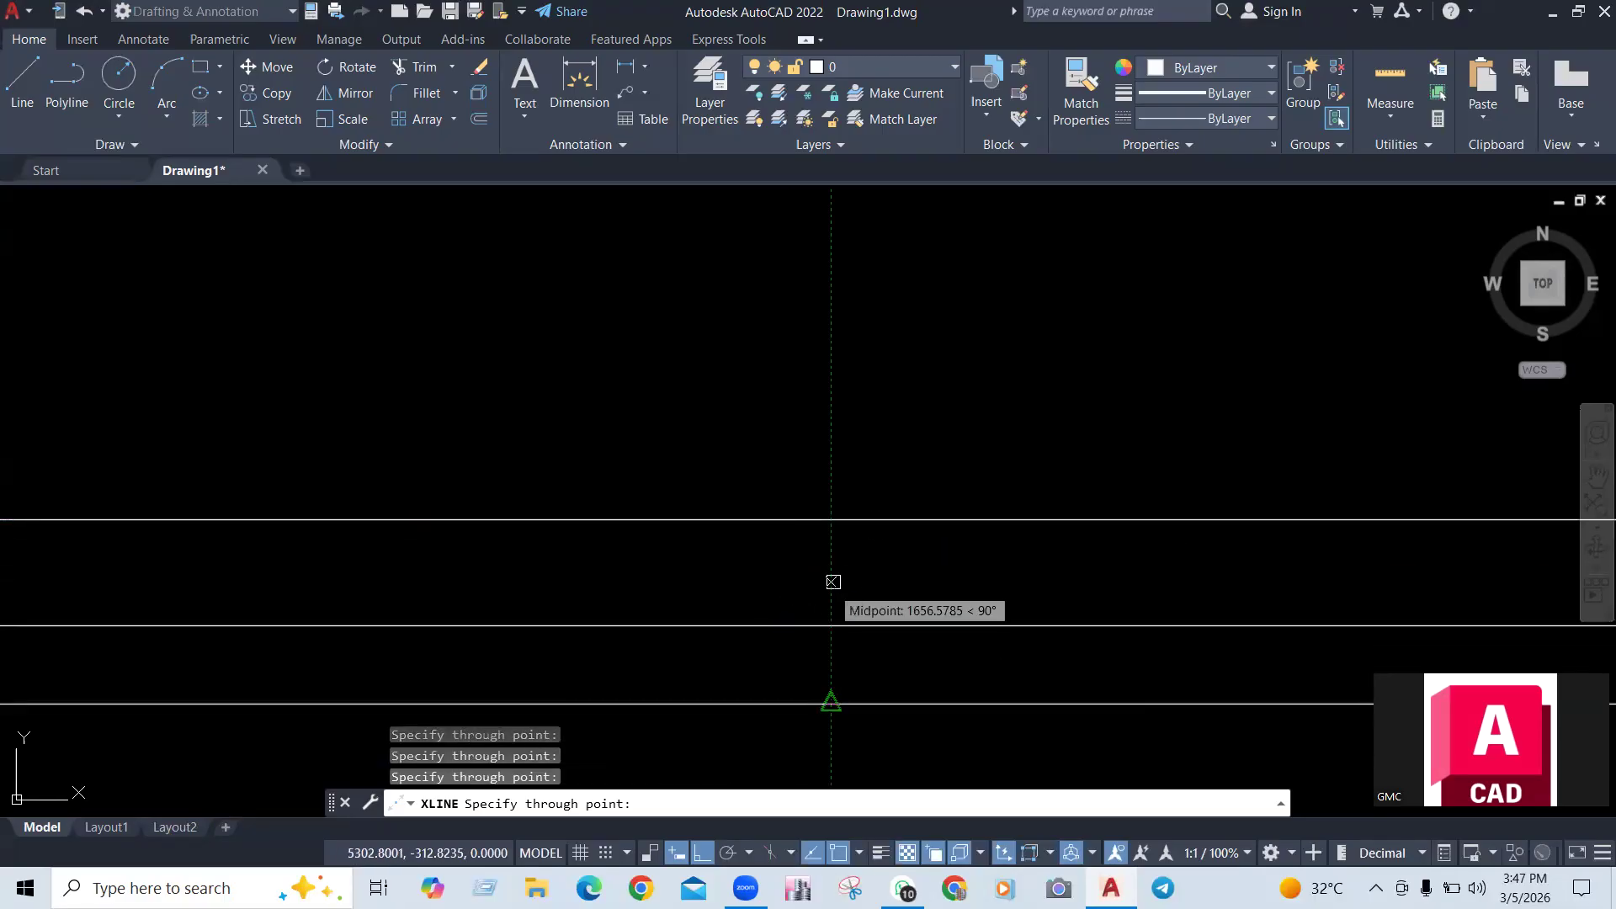
left_click(833, 571)
left_click(857, 456)
left_click(871, 333)
left_click(883, 244)
left_click(832, 391)
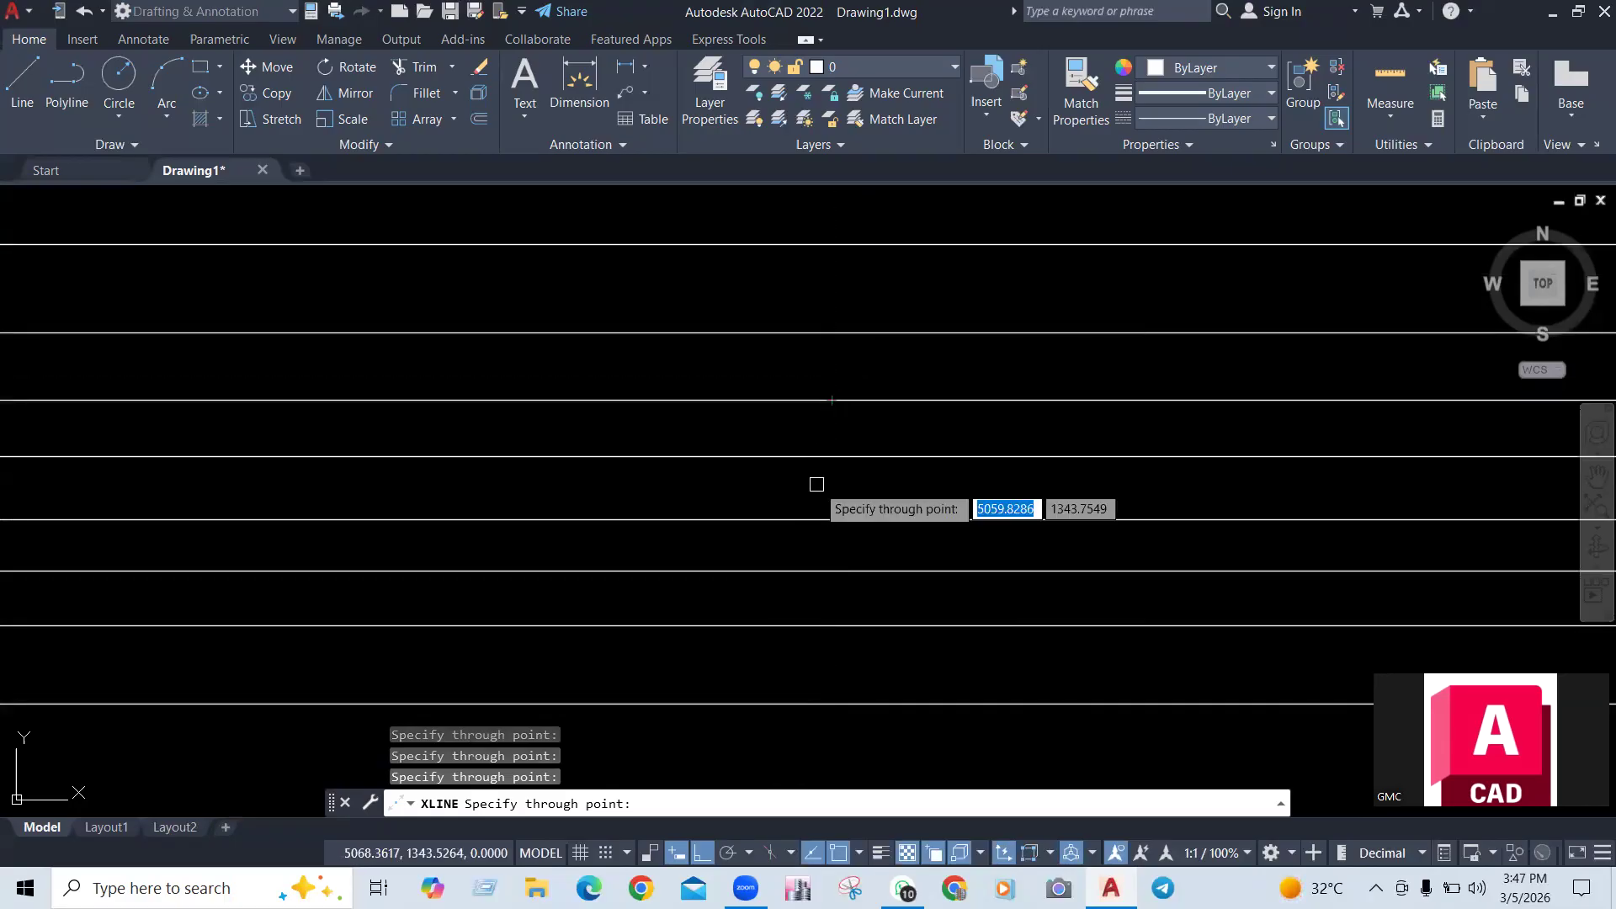
scroll(815, 484, "down", 4)
left_click(817, 634)
left_click(812, 601)
key("Return")
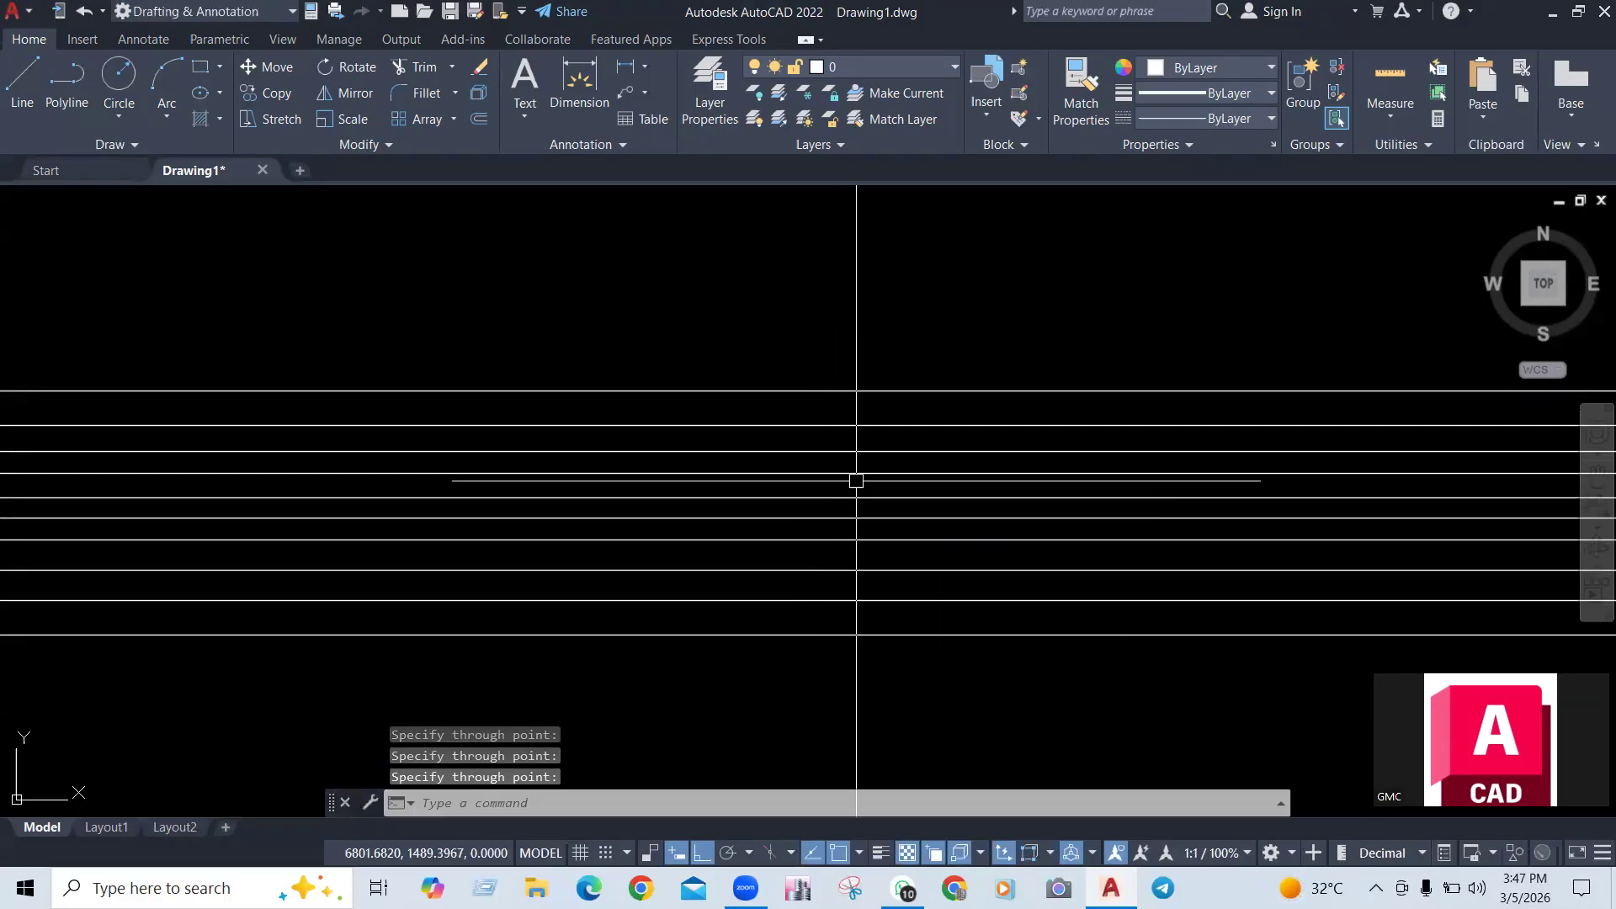
Draw a rectangle in the empty area below the parallel horizontal construction lines
scroll(850, 435, "down", 2)
scroll(850, 435, "down", 1)
scroll(865, 510, "up", 2)
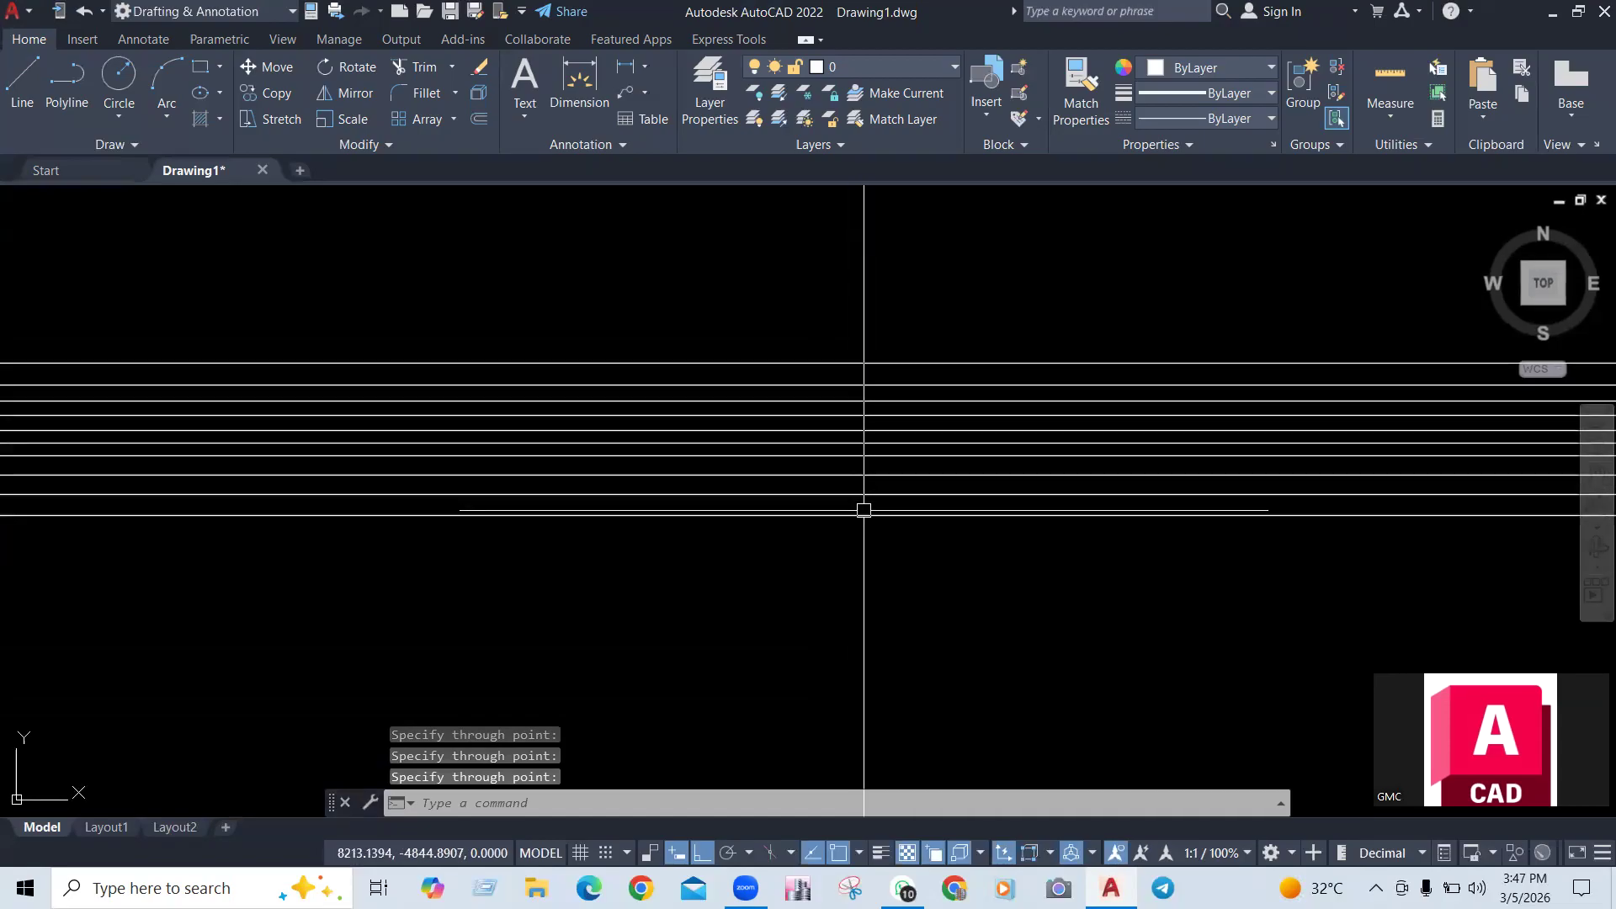
middle_click_drag(805, 627, 809, 354)
type("x")
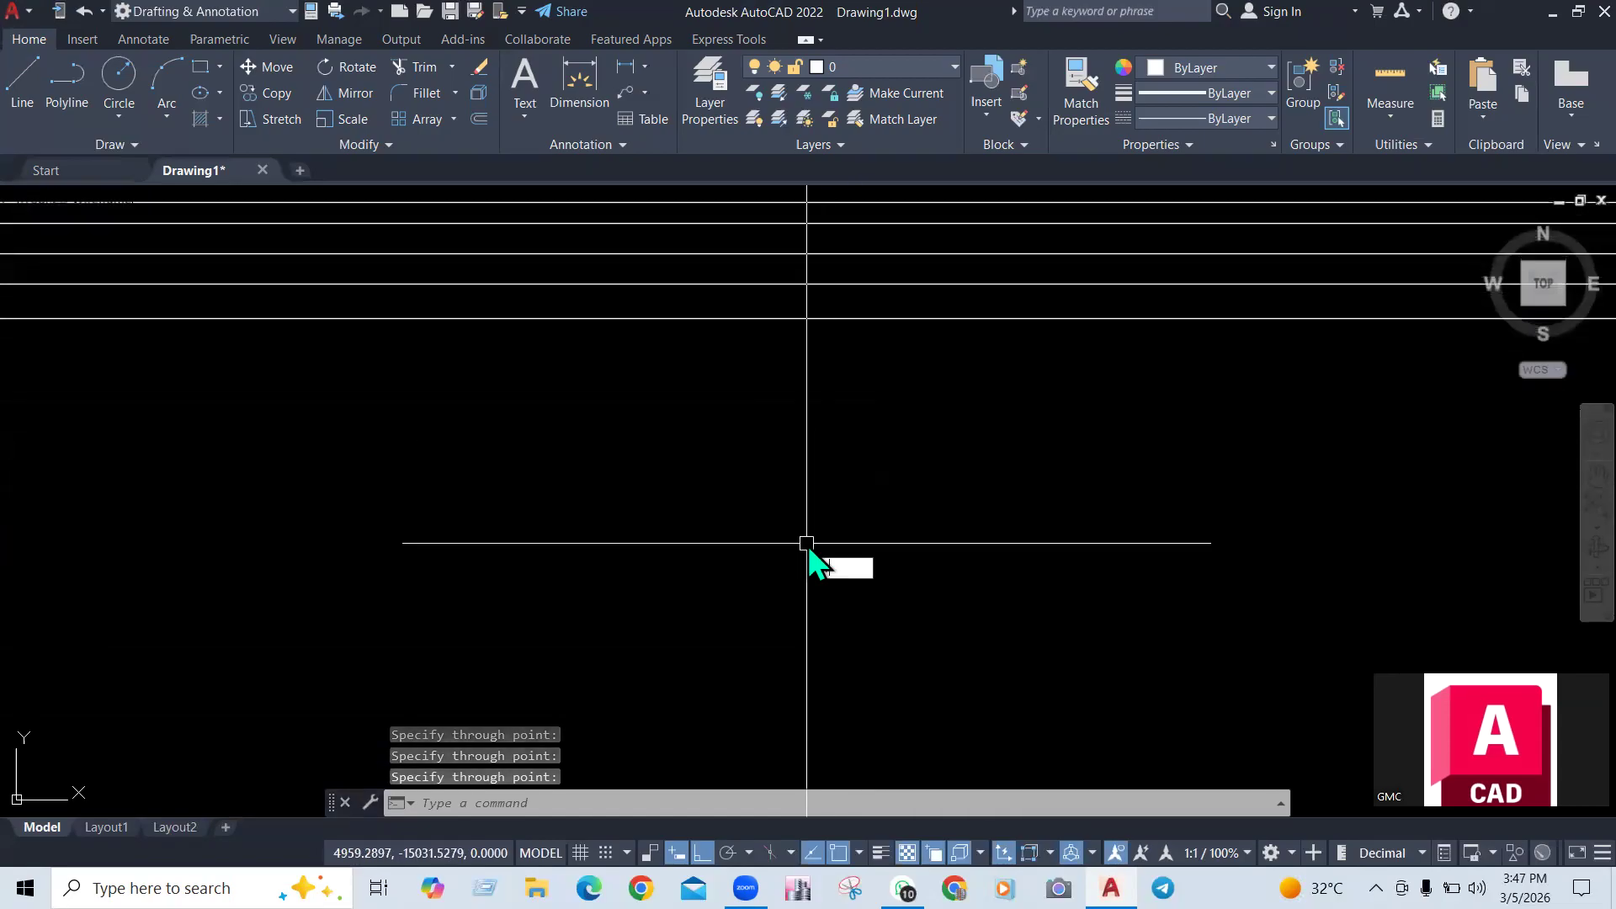
key("Return")
key("Return")
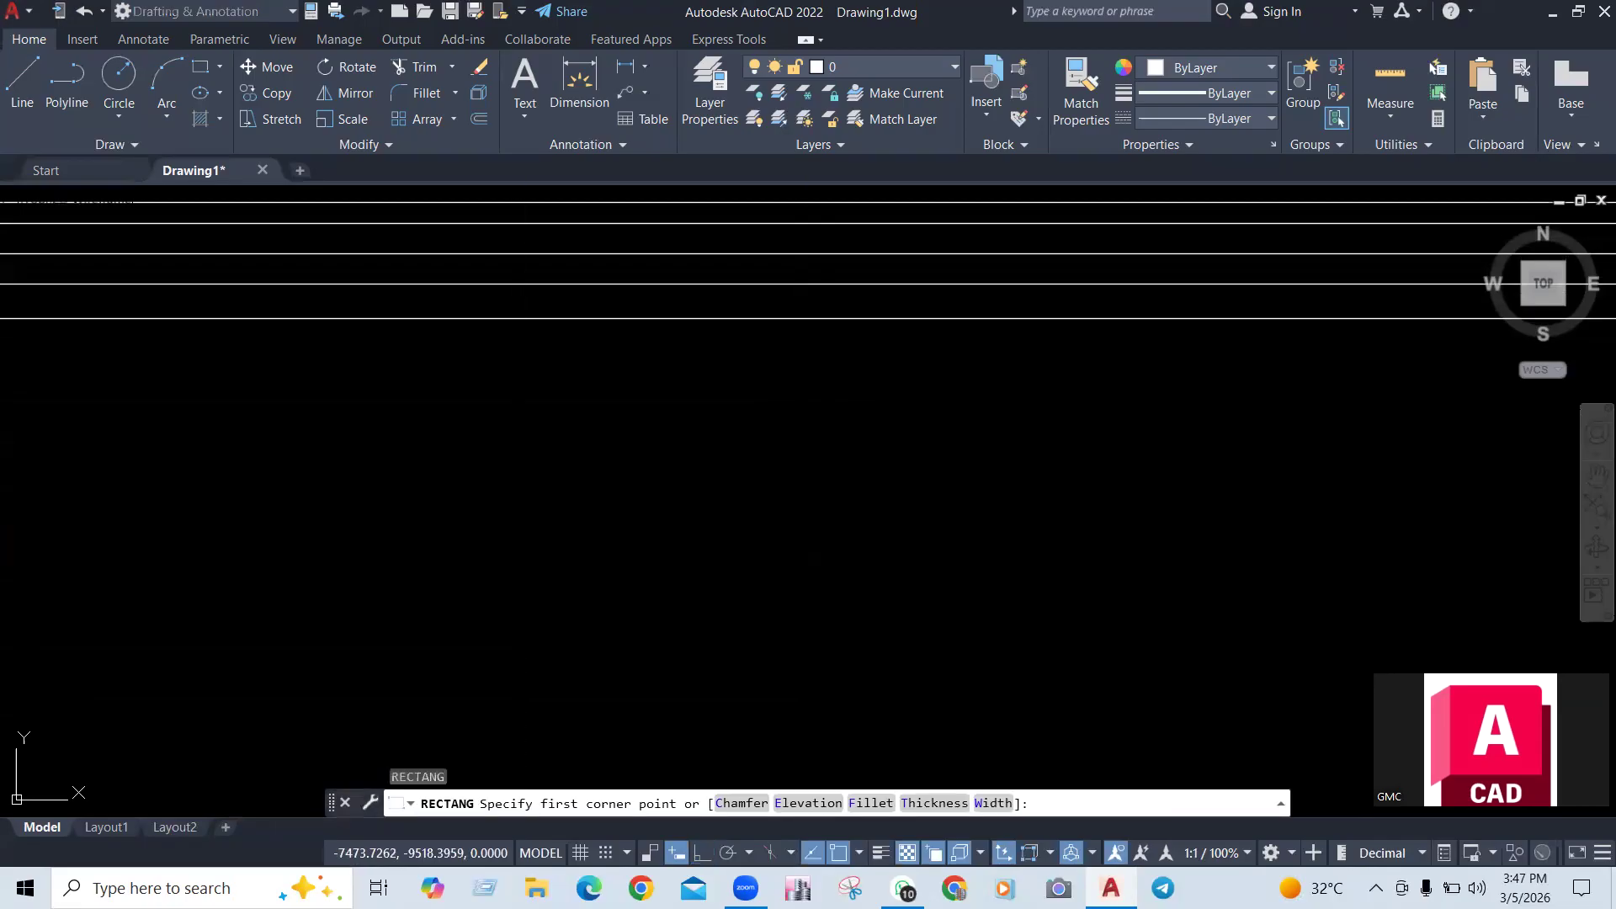
left_click(522, 417)
left_click(933, 671)
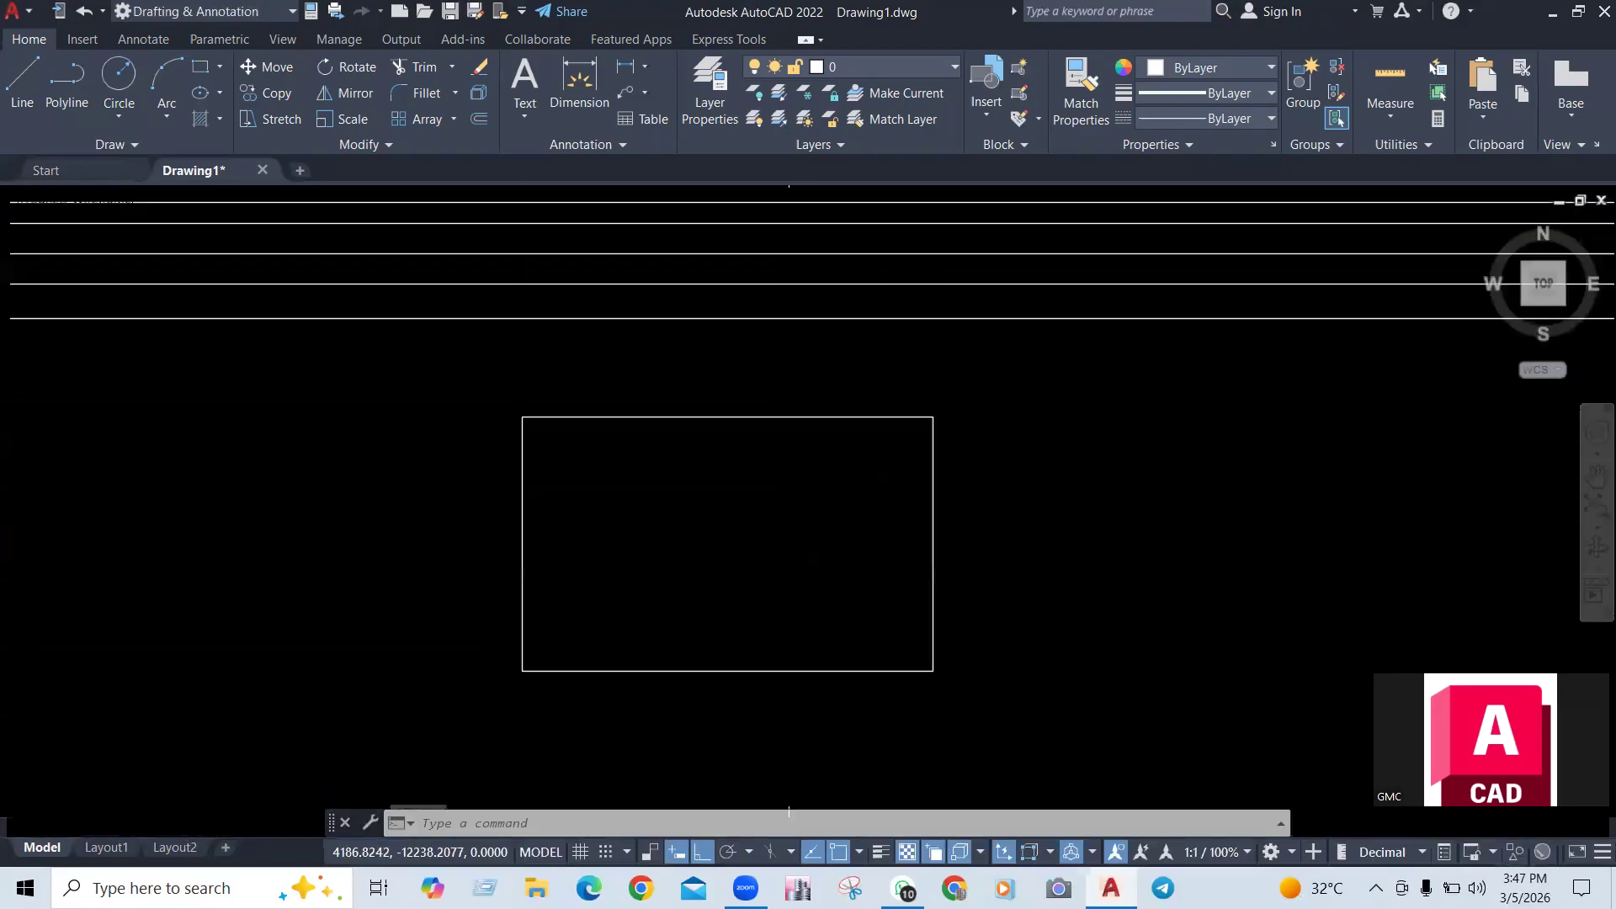
Draw a vertical and a horizontal line across the rectangle, joining the midpoints of its opposite sides
type("l")
key("Return")
left_click(727, 426)
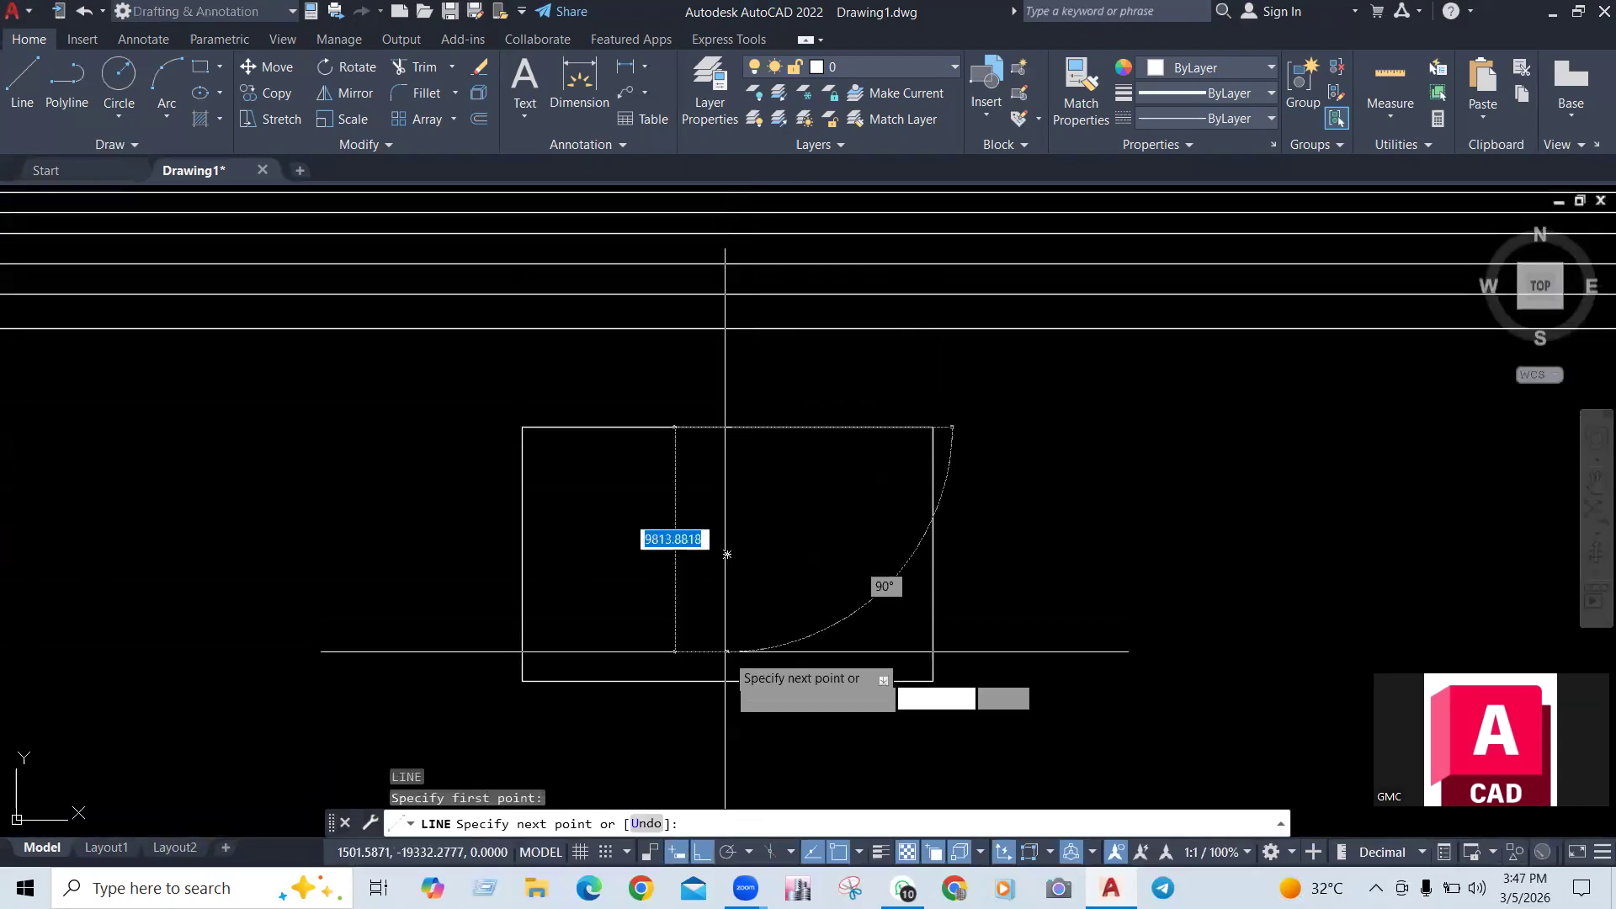
left_click(727, 679)
key("Escape")
key("Return")
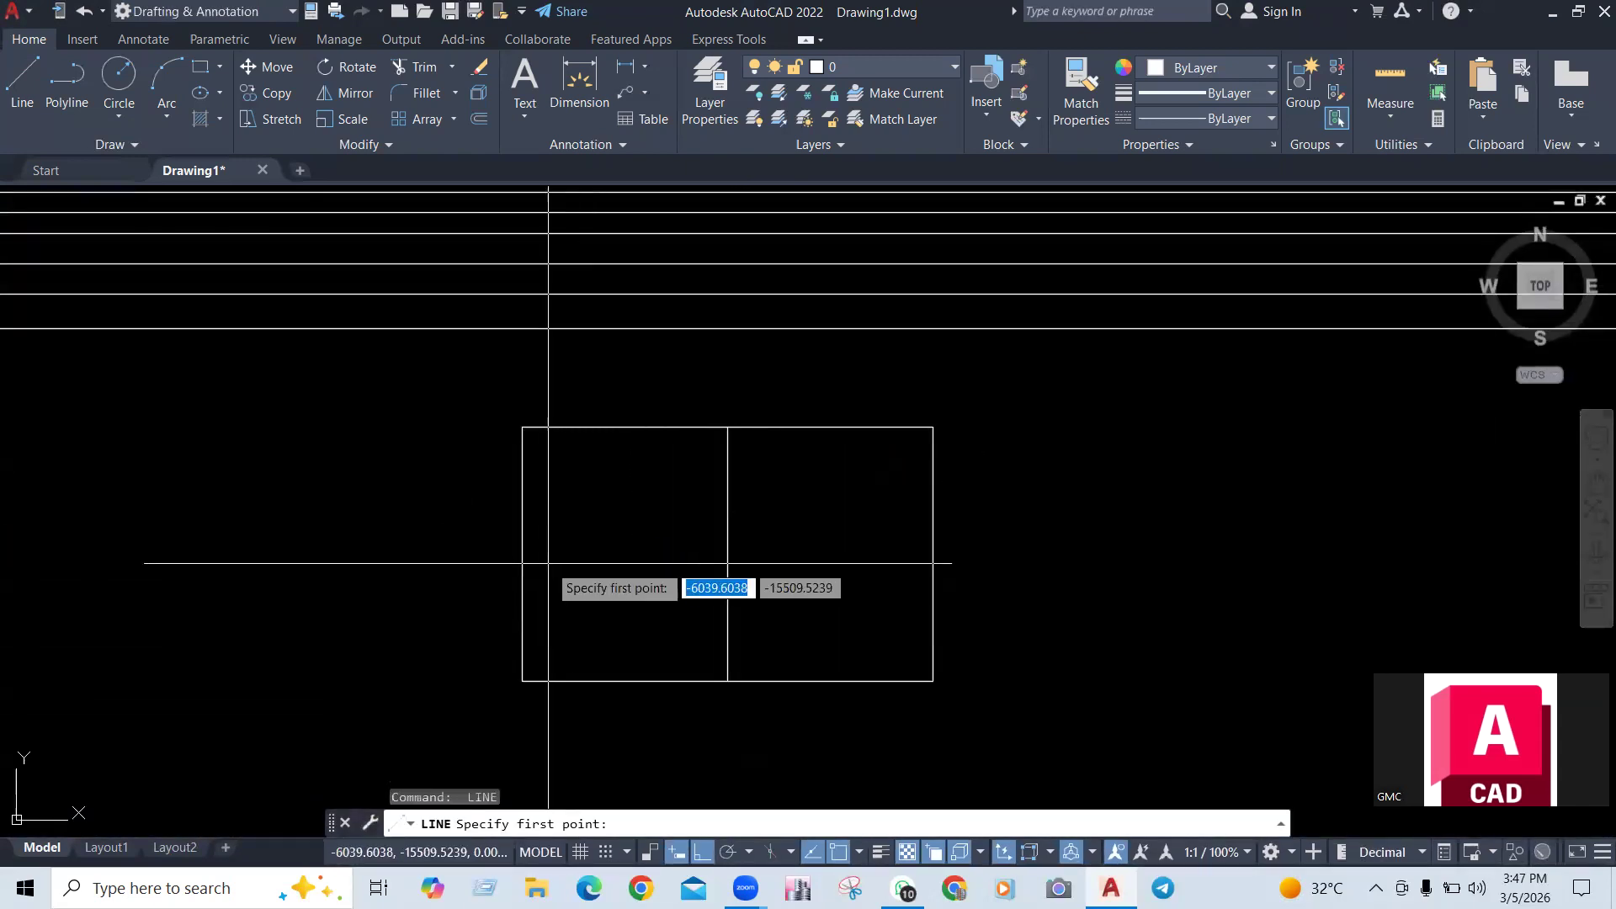
left_click(523, 553)
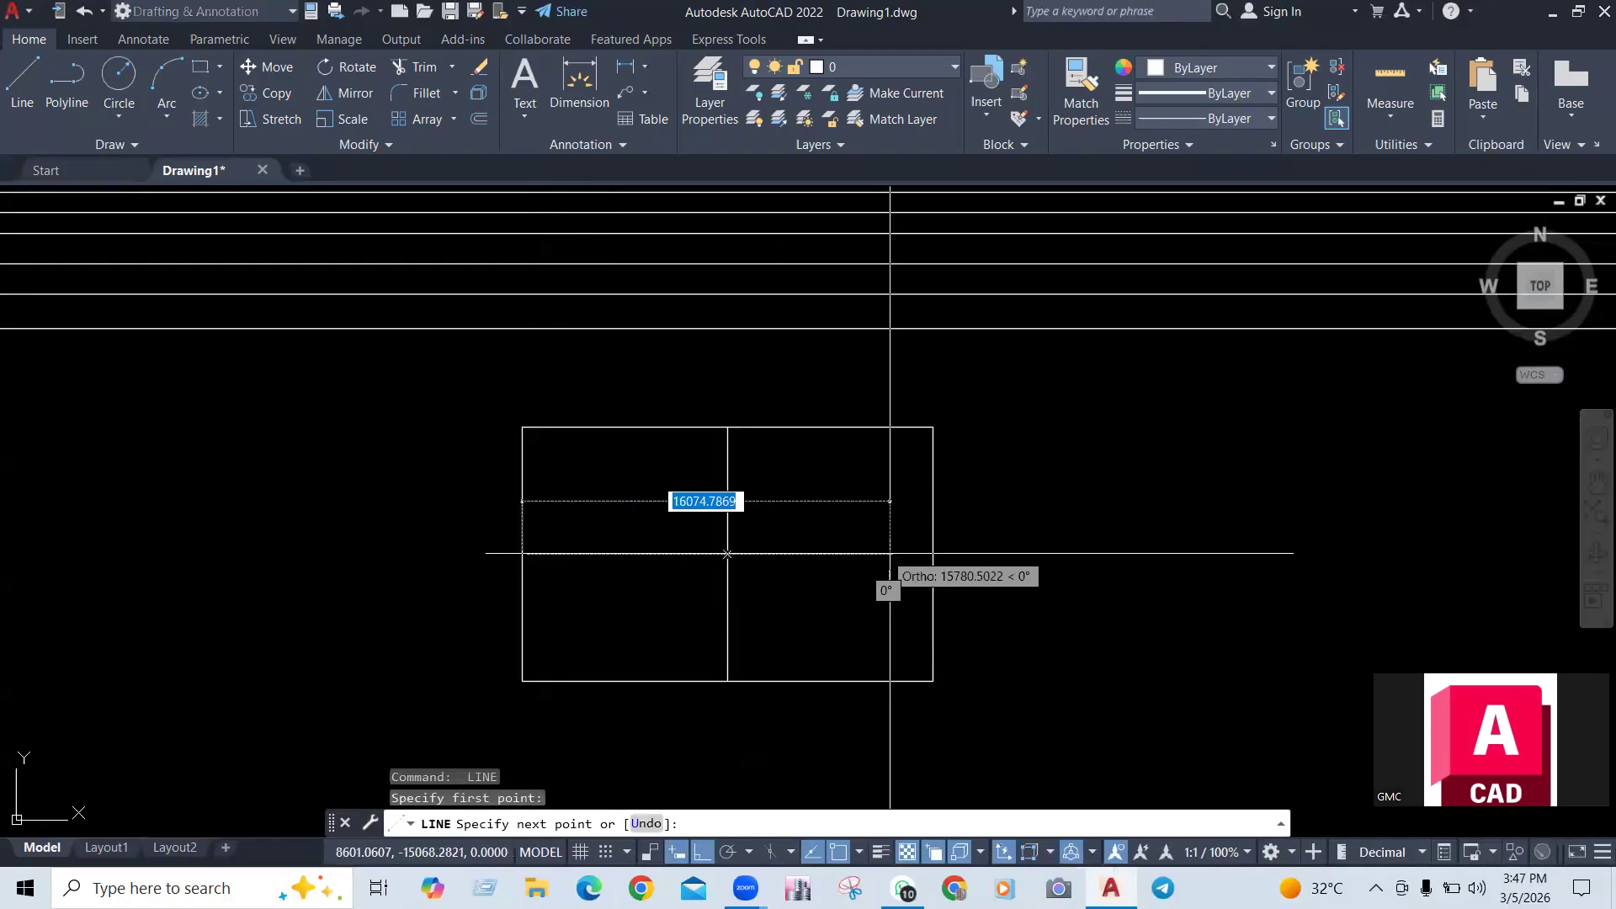
left_click(933, 553)
key("Escape")
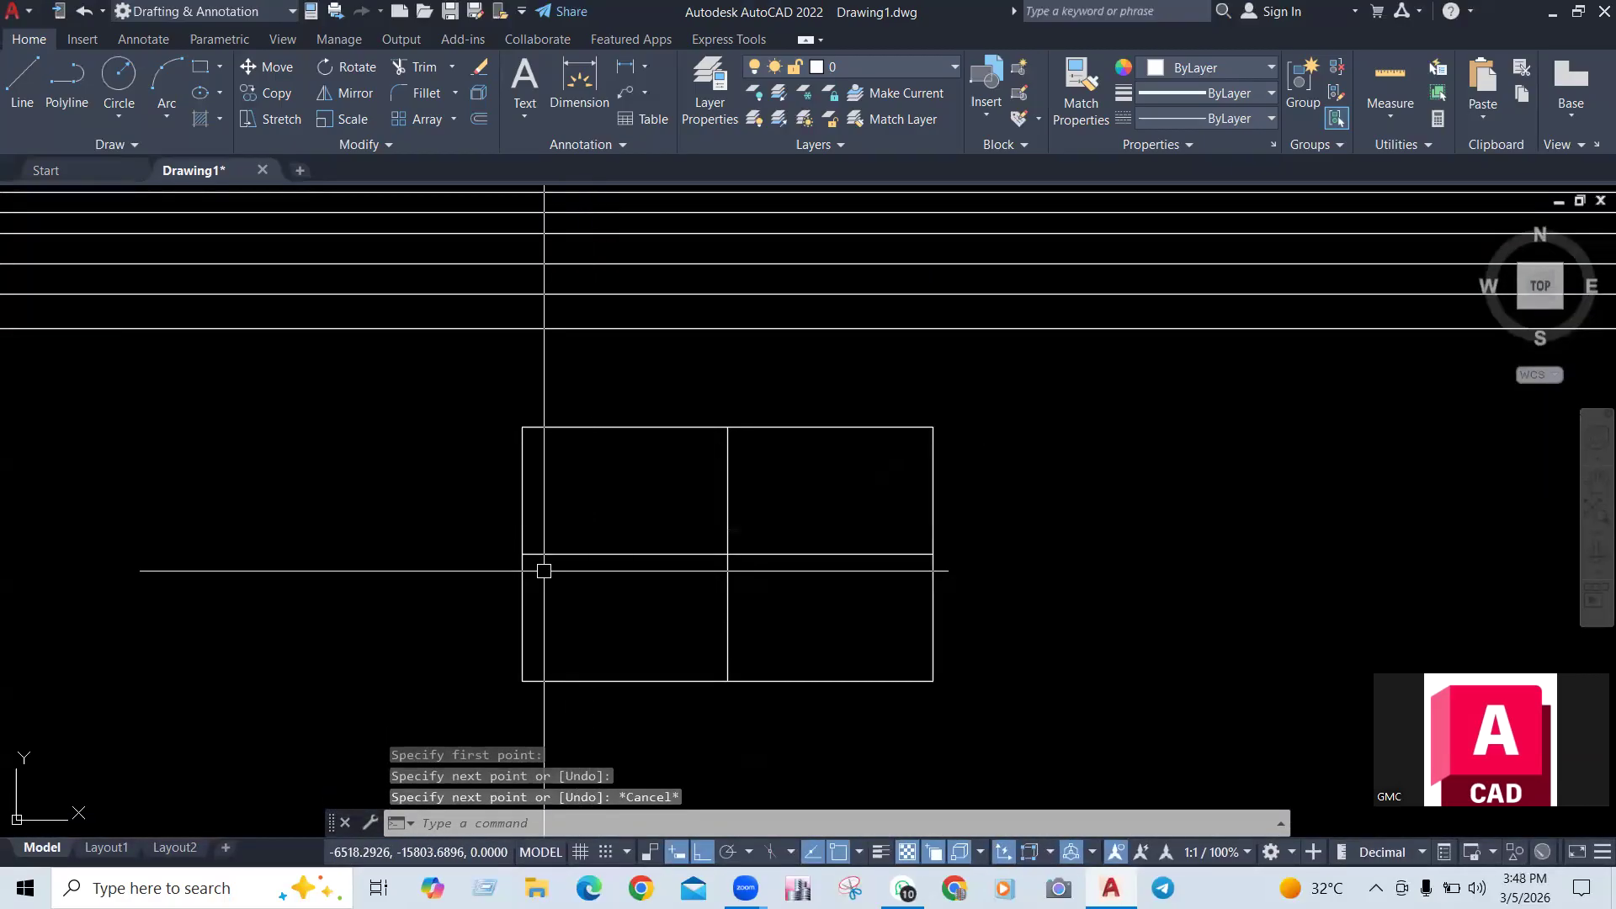
Draw four horizontal construction lines with the Hor option of XLINE: through the rectangle's centre, just below it, and along its bottom and top edges
type("xl")
key("Return")
type("h")
key("Return")
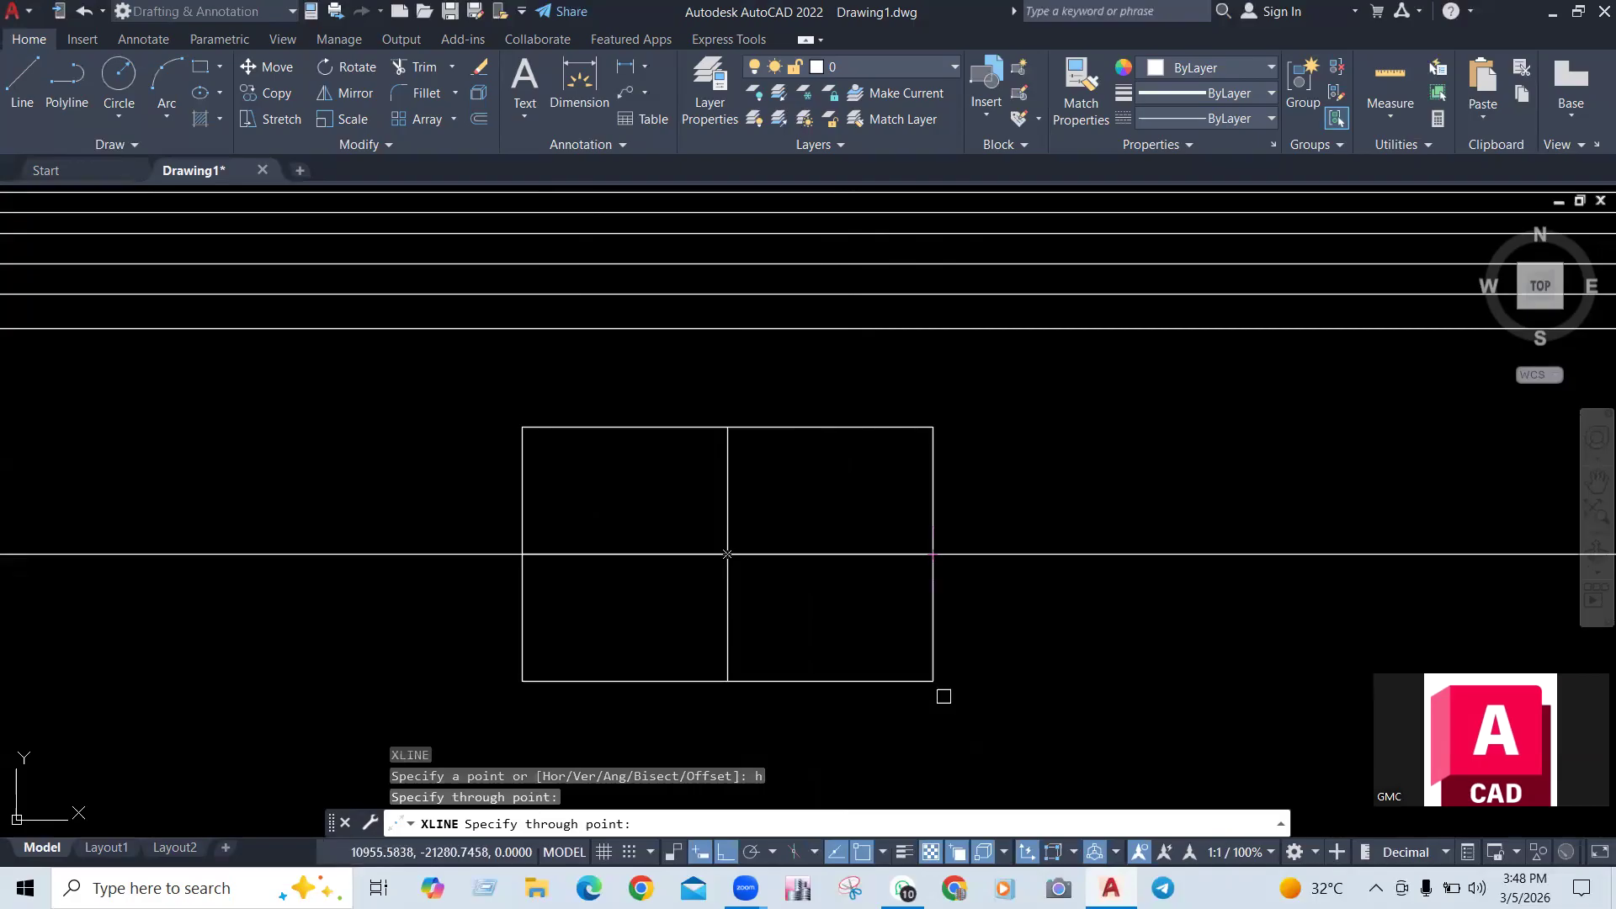
left_click(943, 696)
left_click(933, 680)
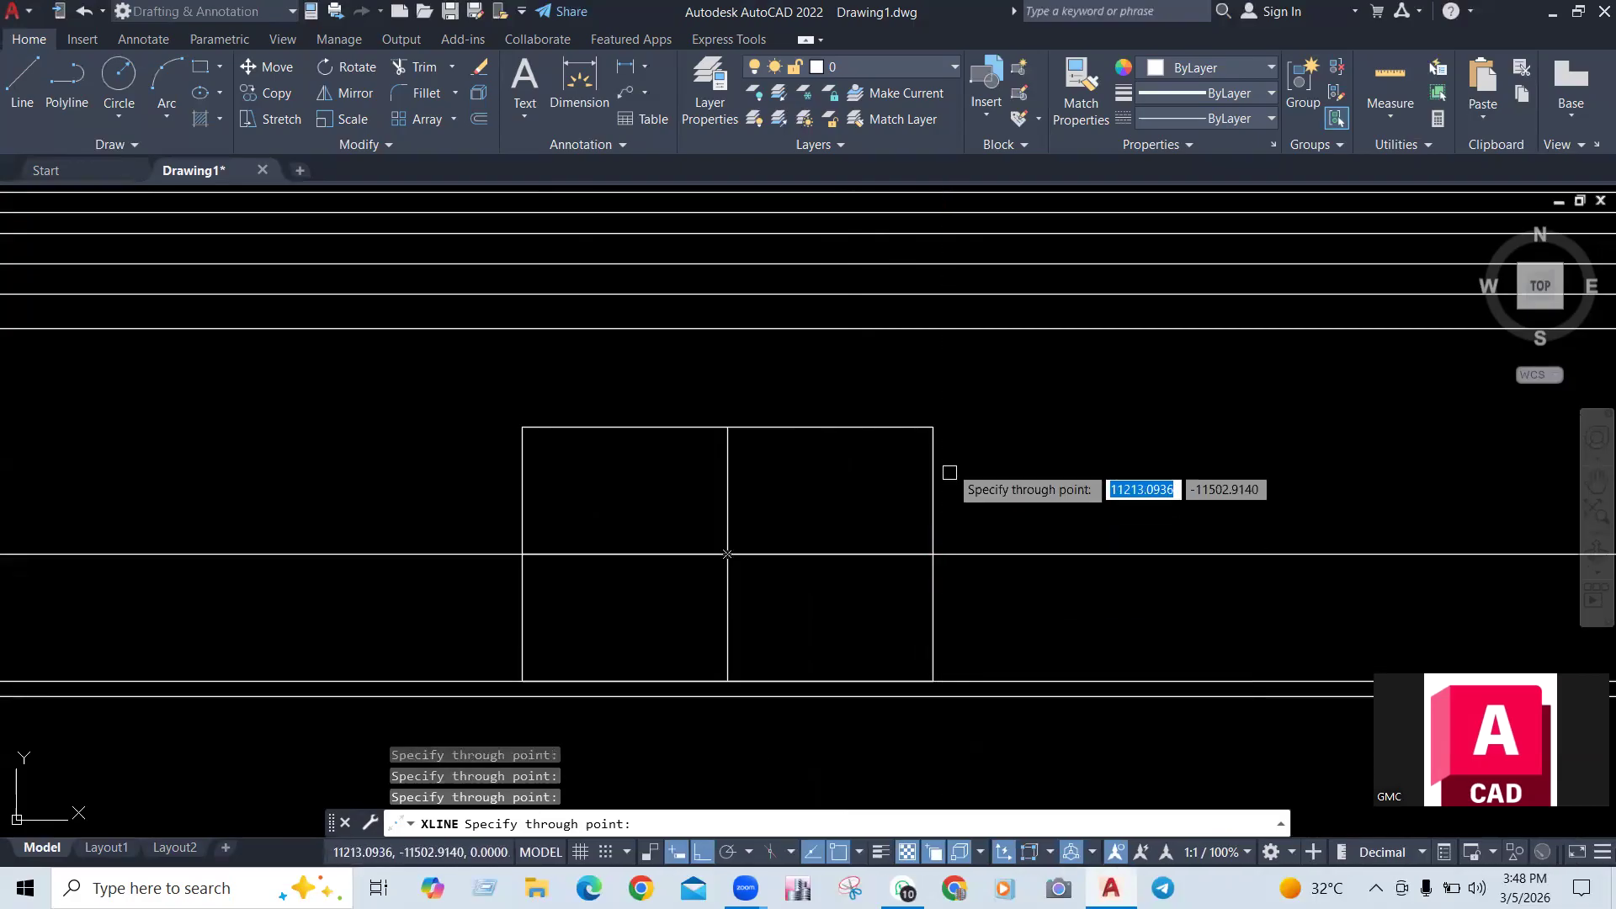
left_click(933, 427)
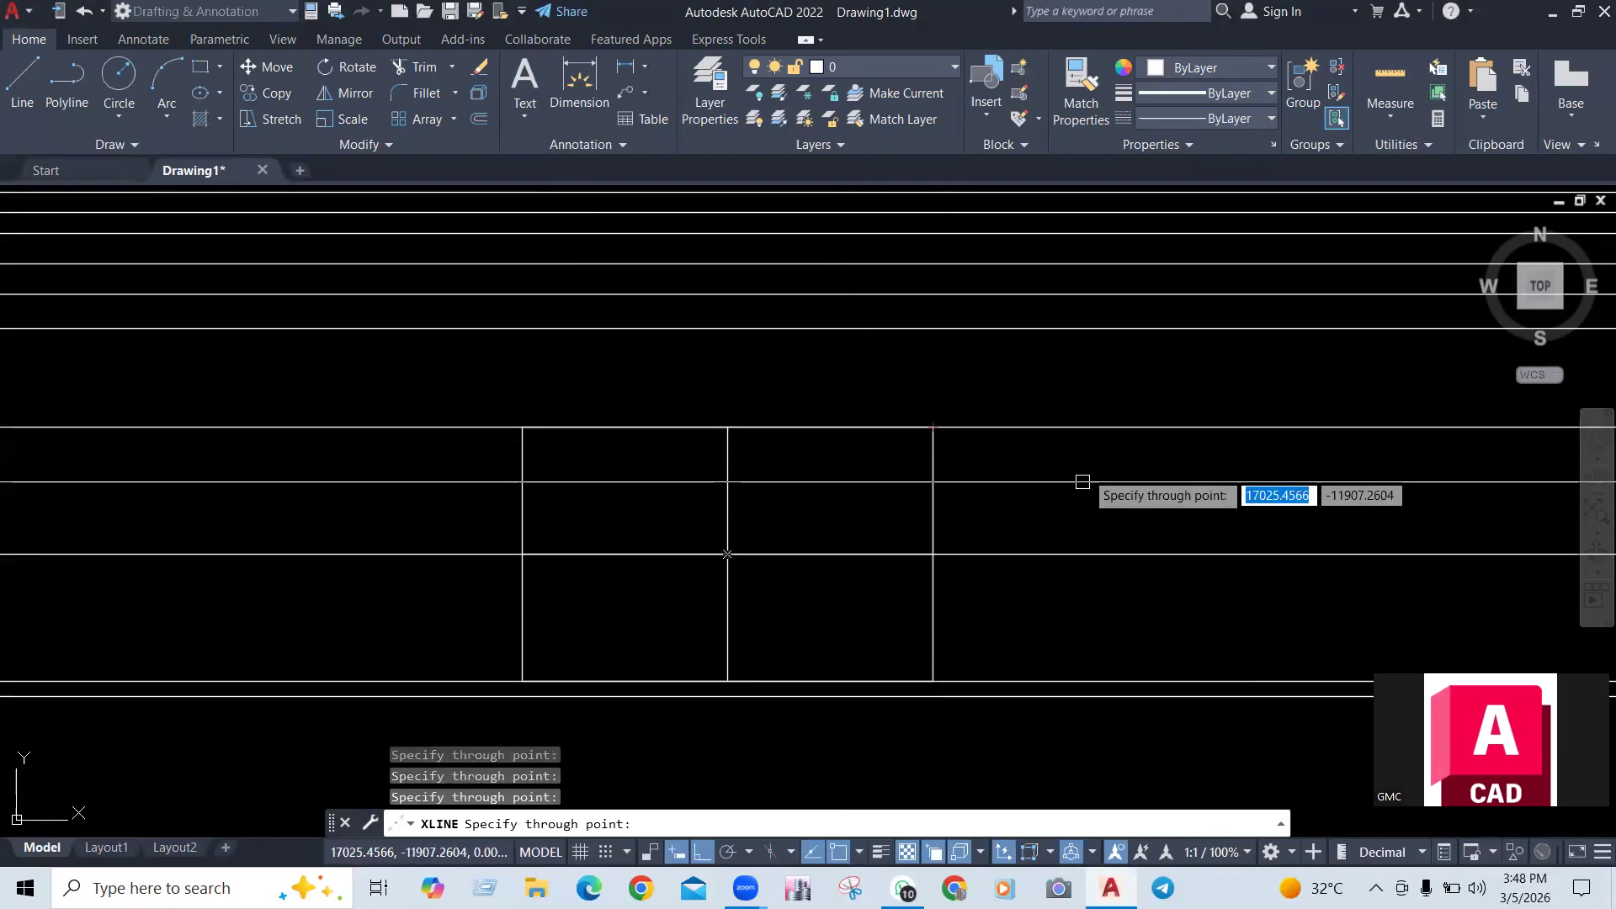
key("Escape")
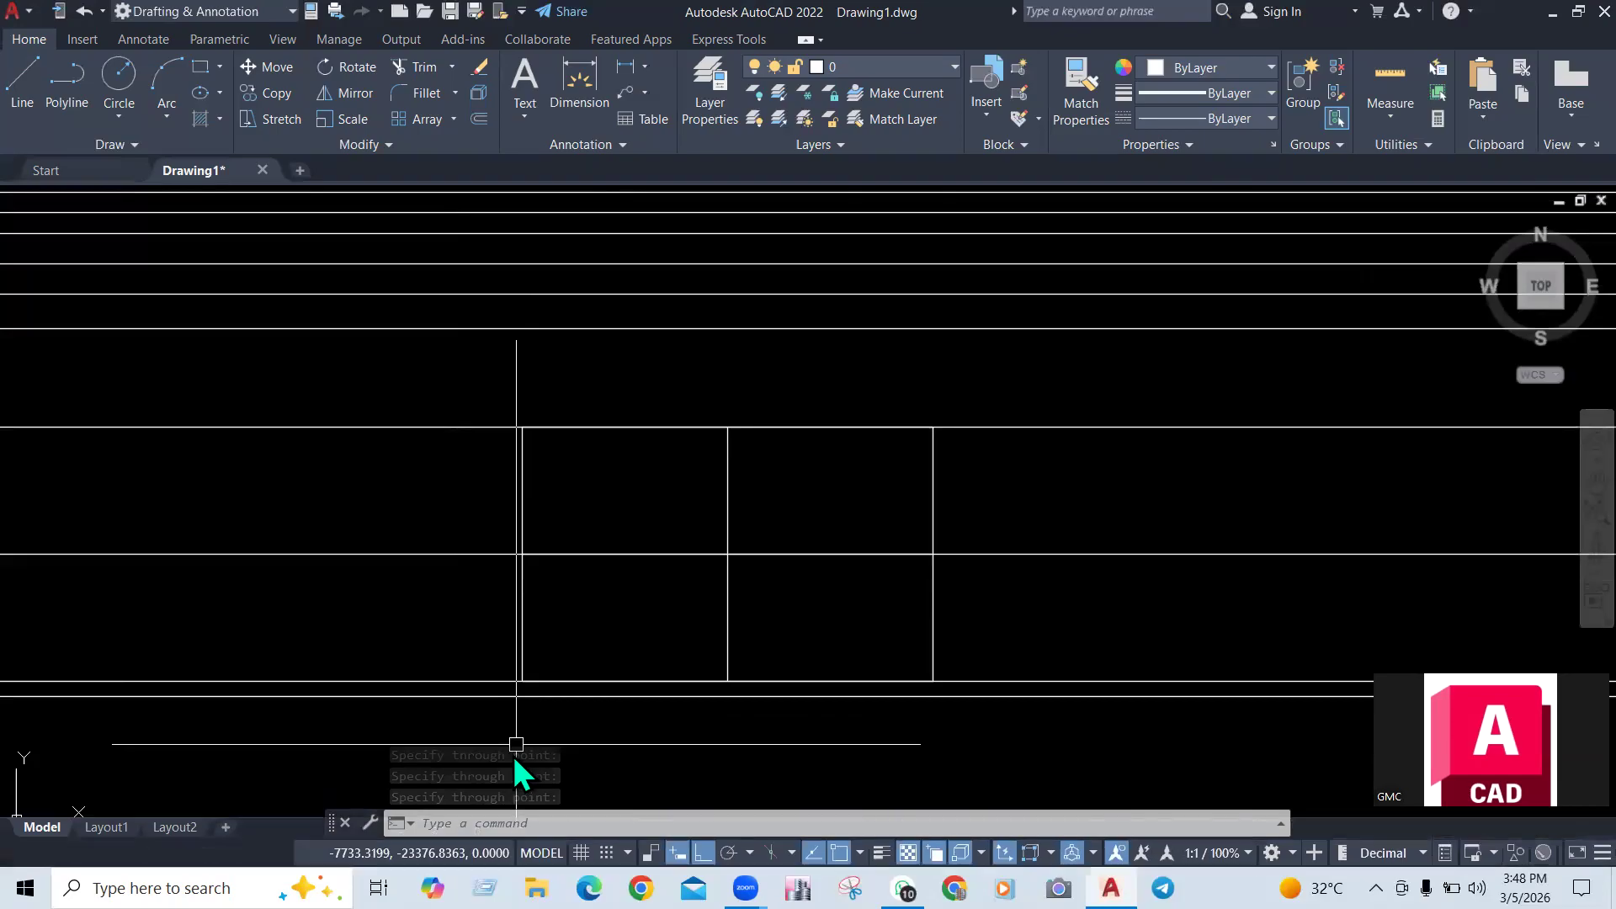
Erase the rectangle, its two centre lines and the four construction lines running through and just below it
left_click(462, 711)
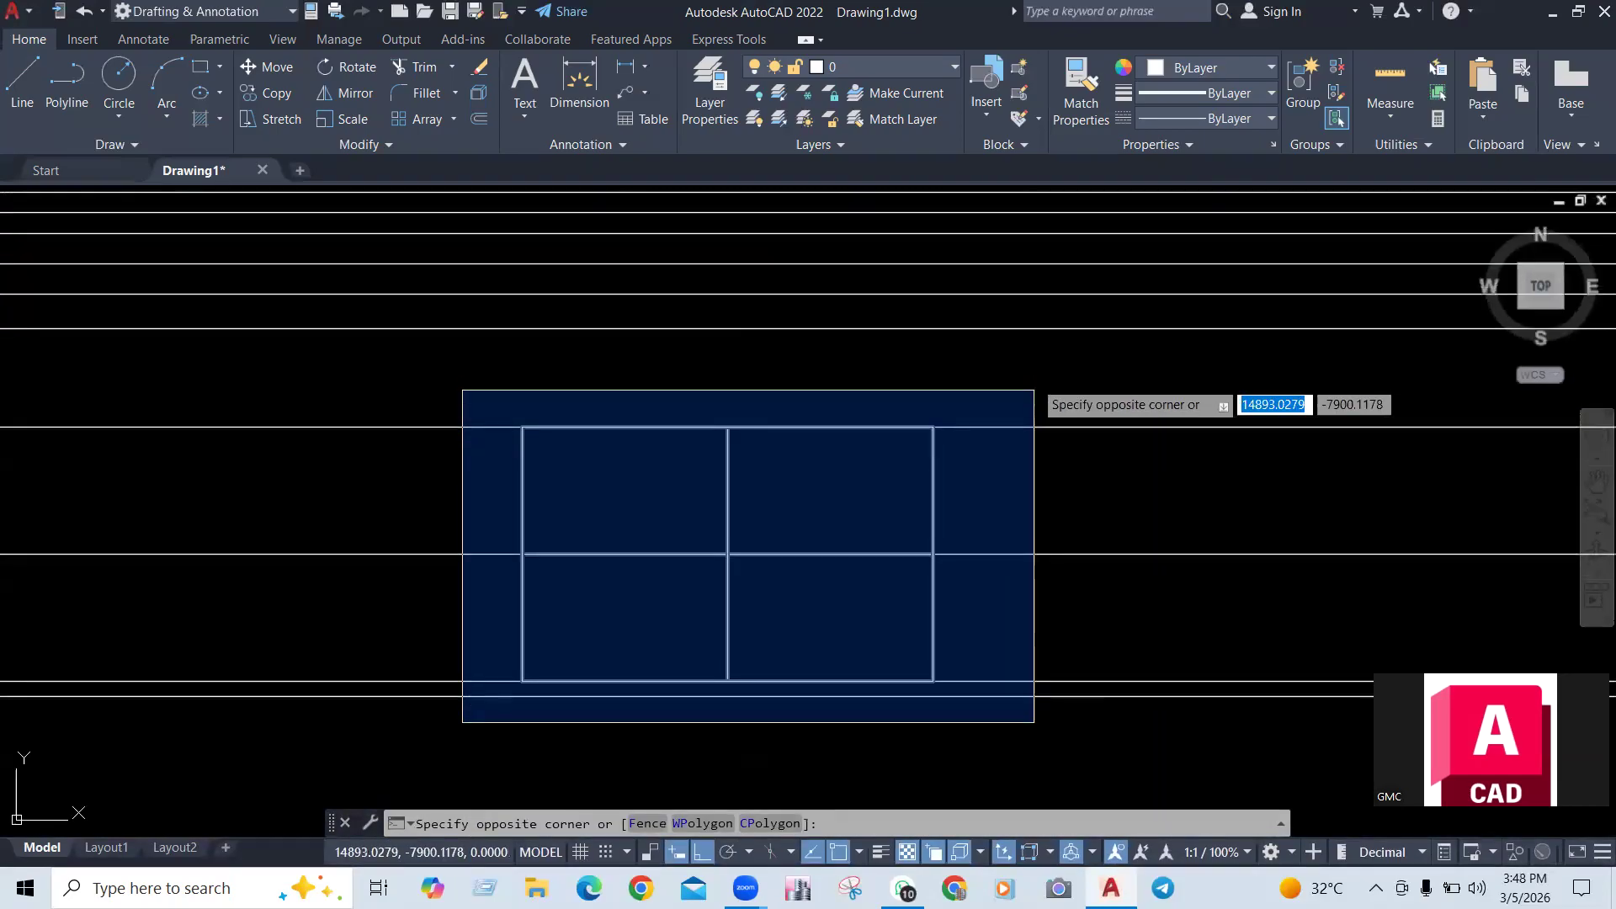
left_click(1035, 387)
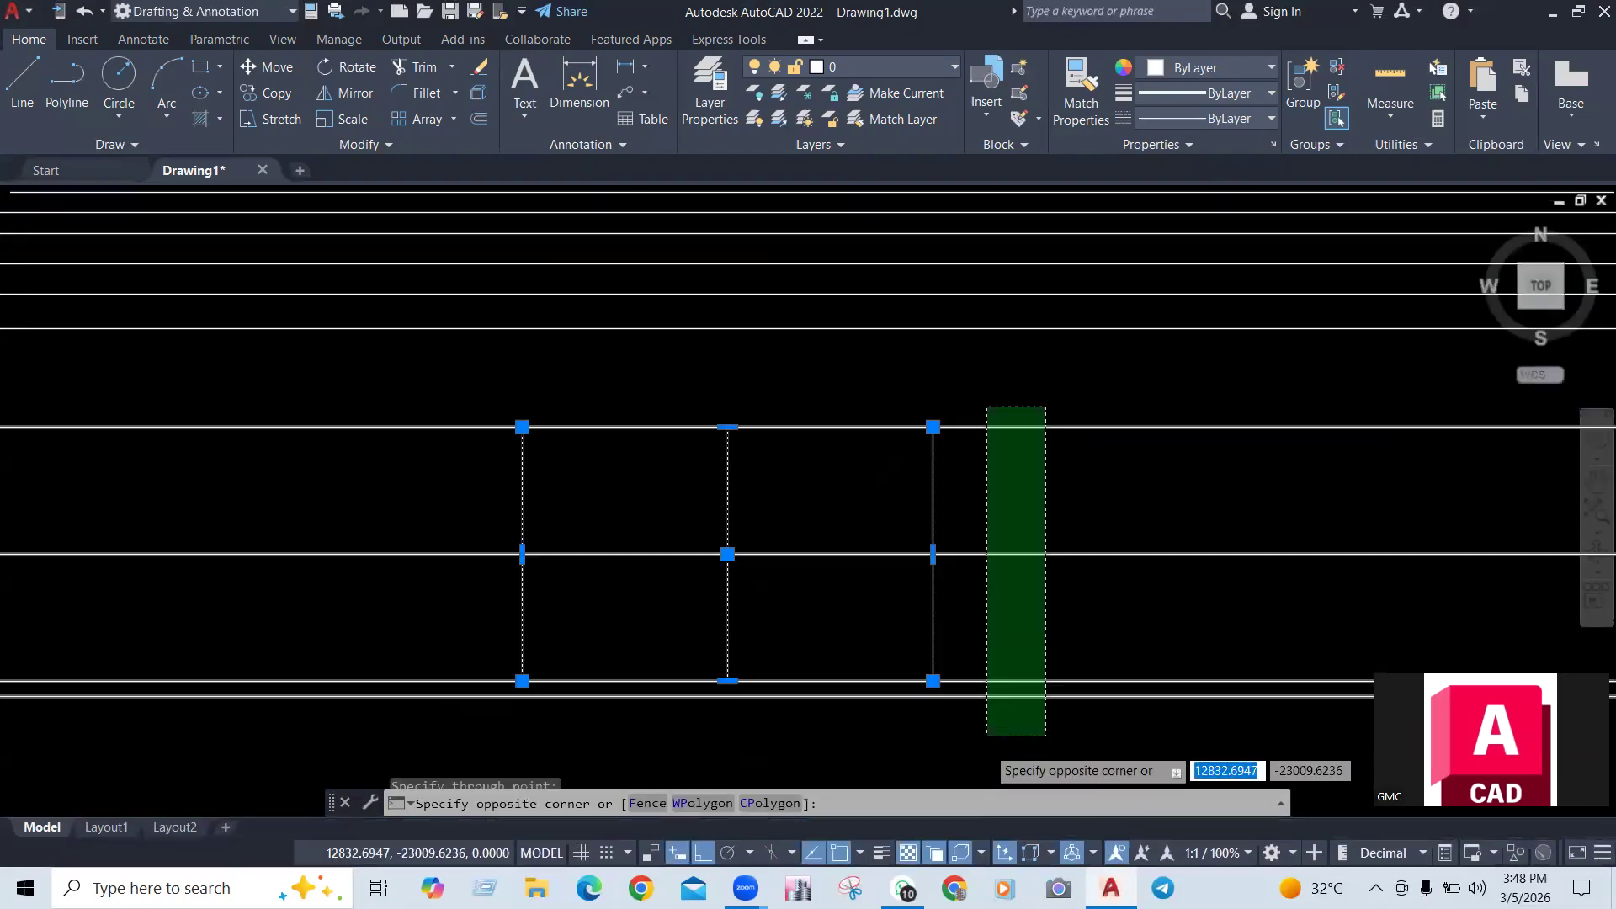
left_click(986, 737)
type("e")
key("Return")
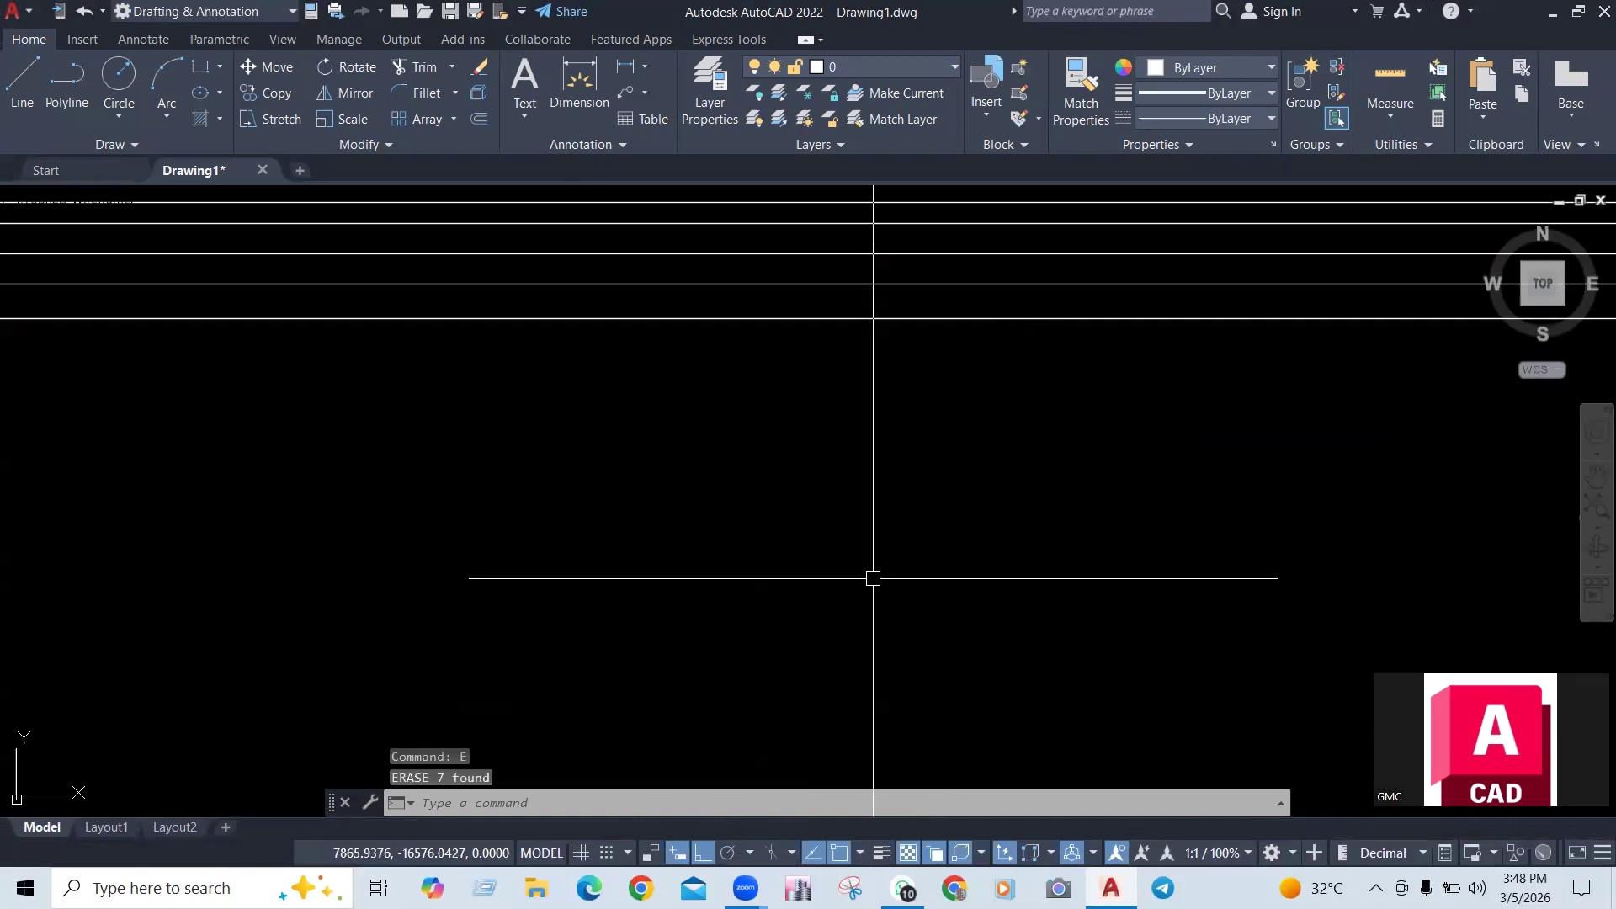
Draw twelve vertical construction lines at irregular spacing across the horizontal ones, using the Ver option of XLINE
scroll(837, 545, "down", 2)
scroll(832, 349, "up", 4)
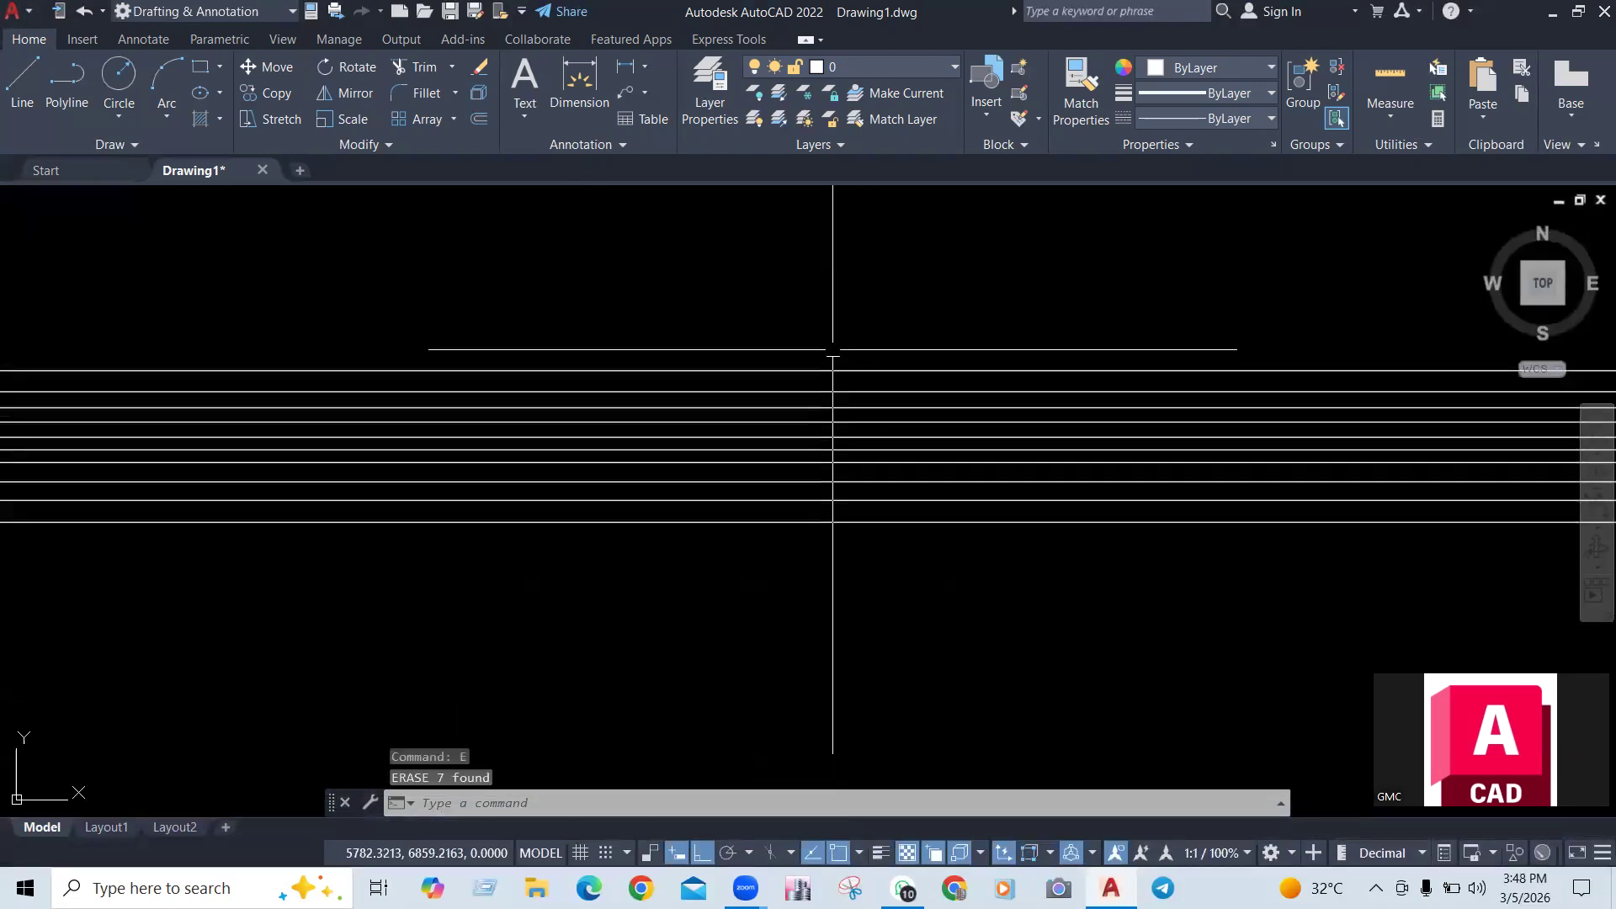
type("xl")
key("Return")
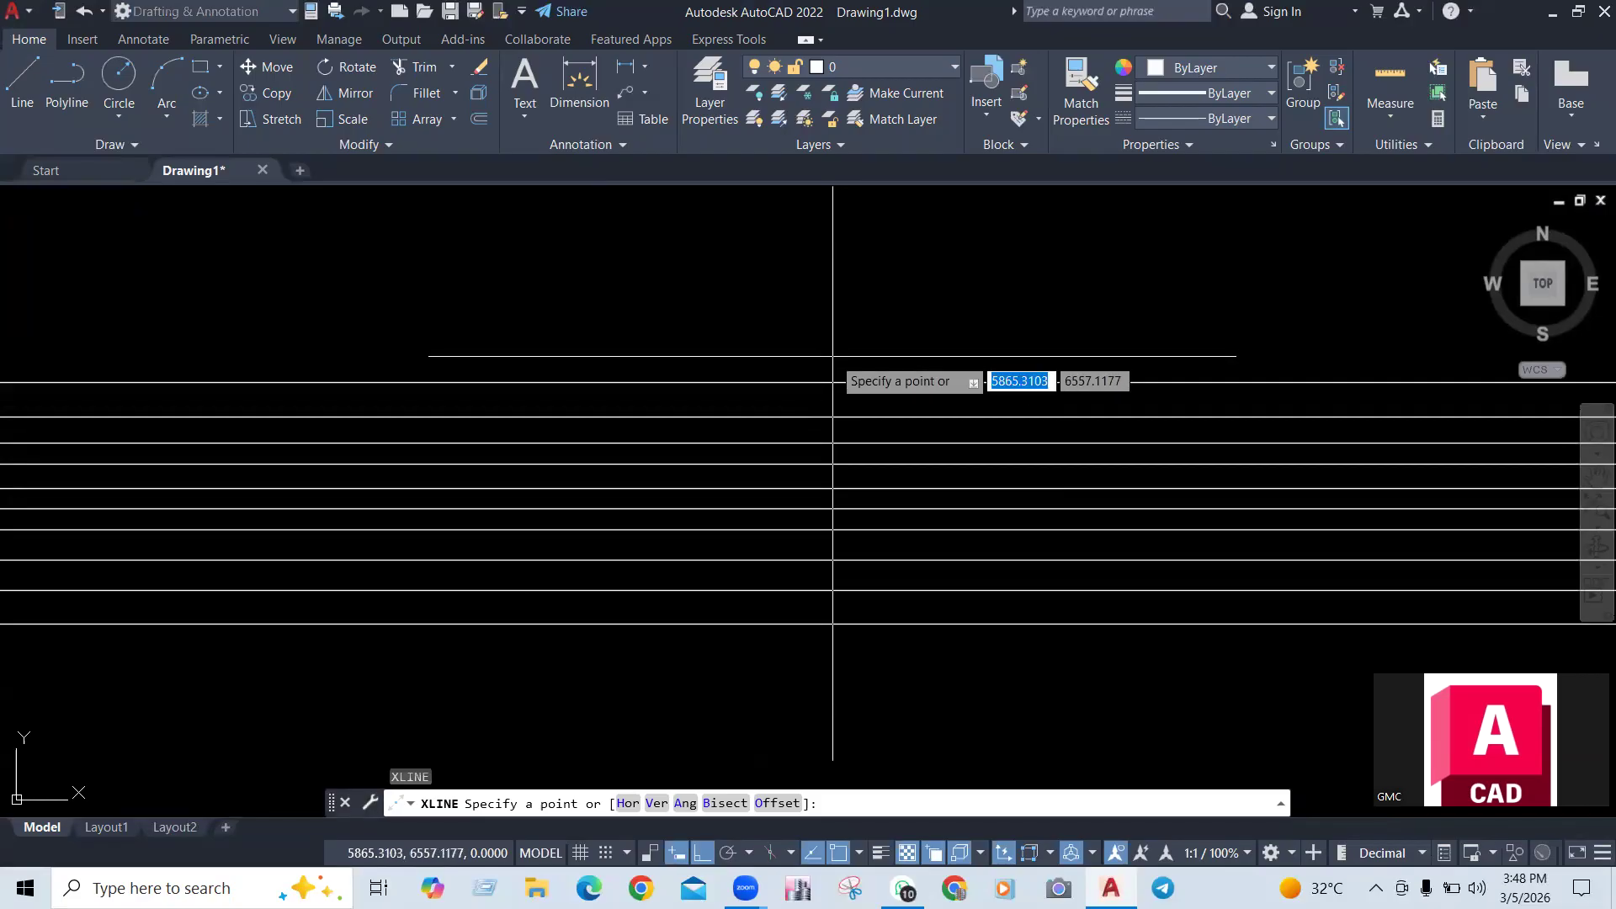
type("v")
key("Return")
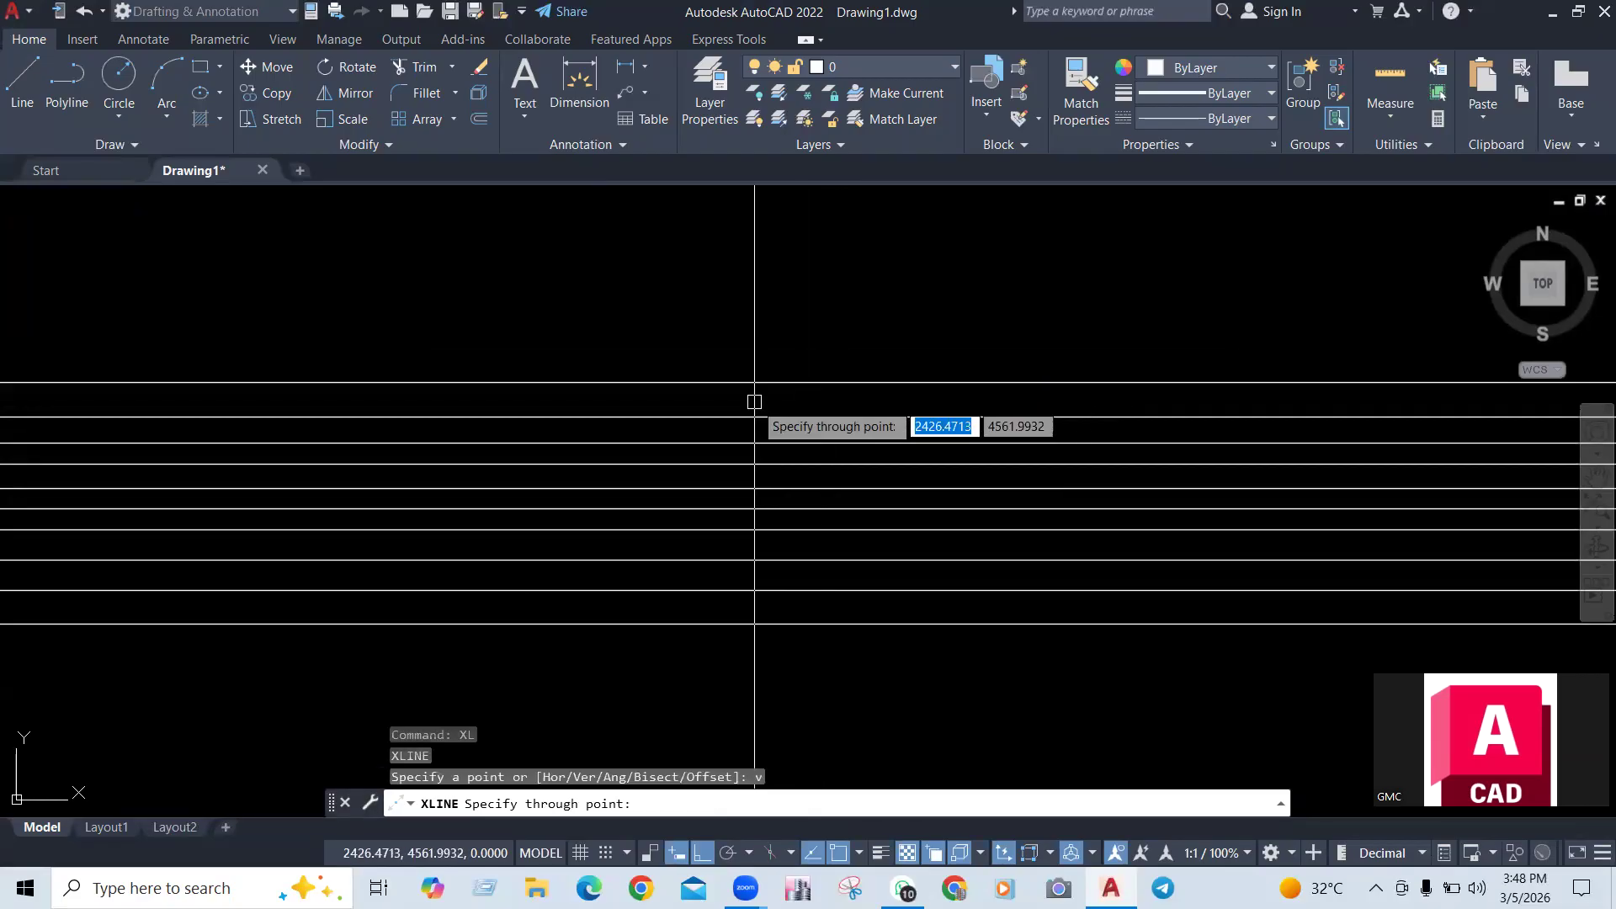
left_click(836, 418)
left_click(935, 427)
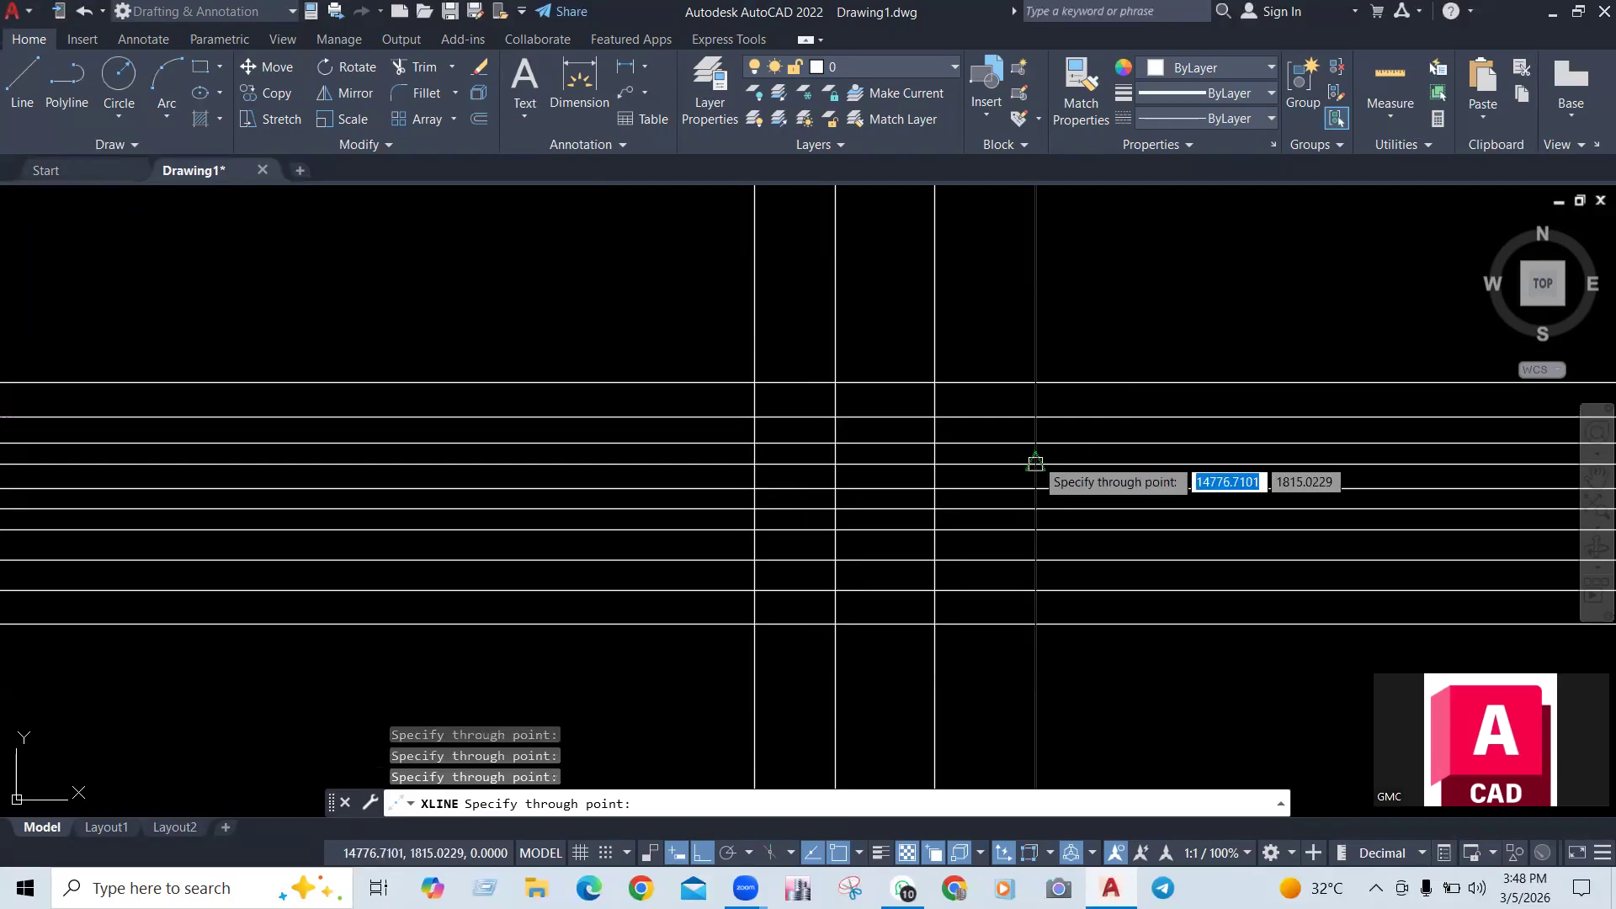
left_click(1136, 557)
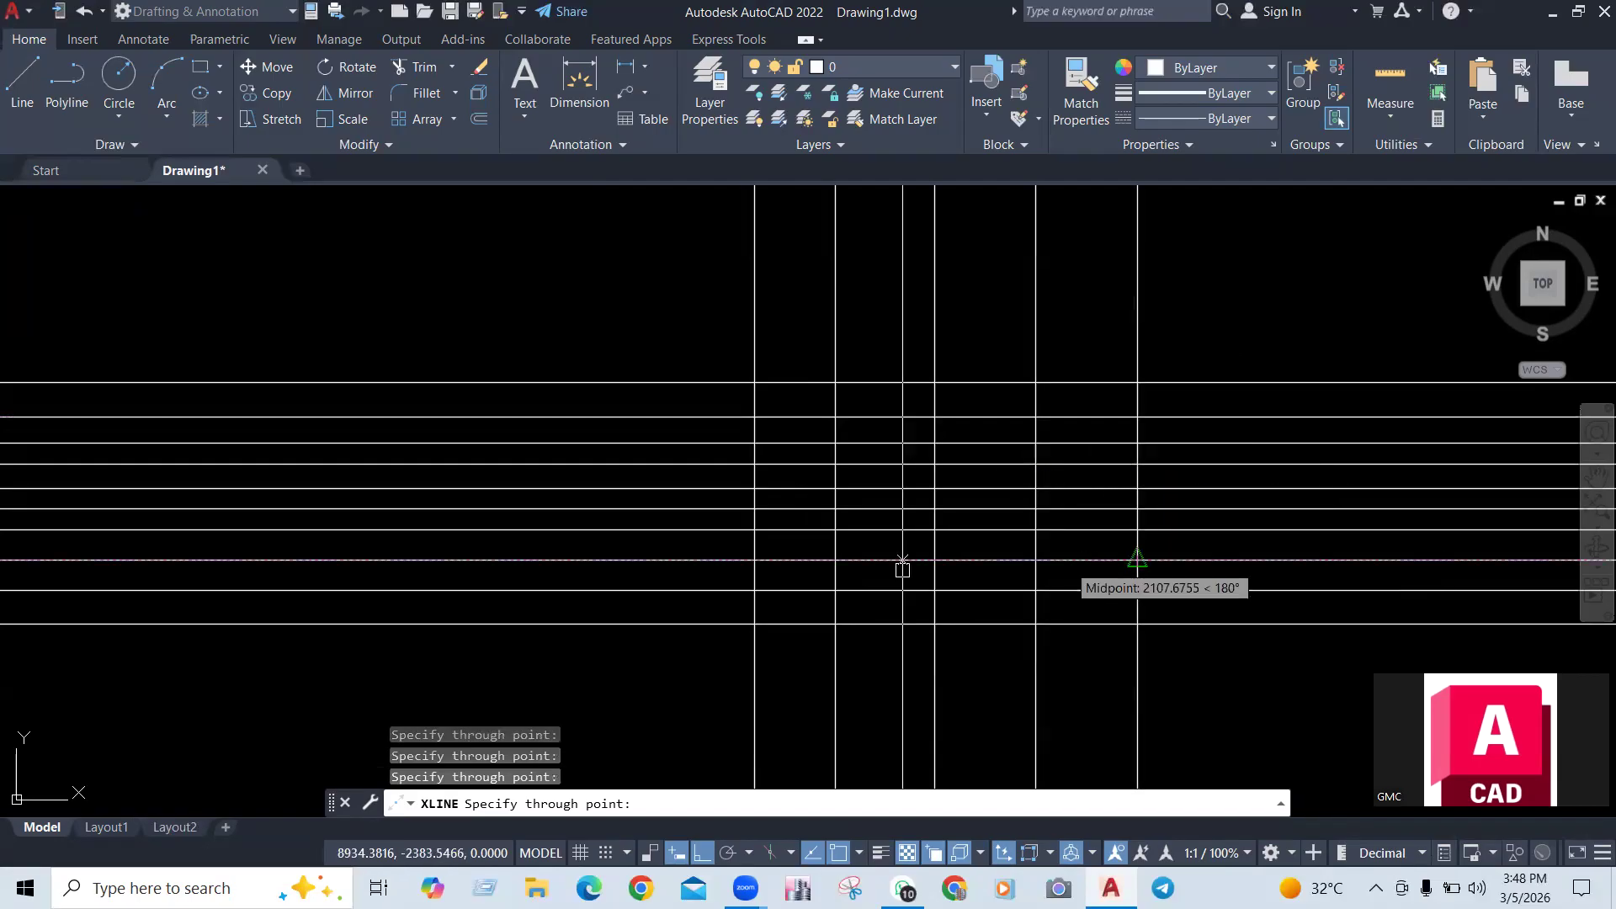
left_click(622, 548)
left_click(510, 551)
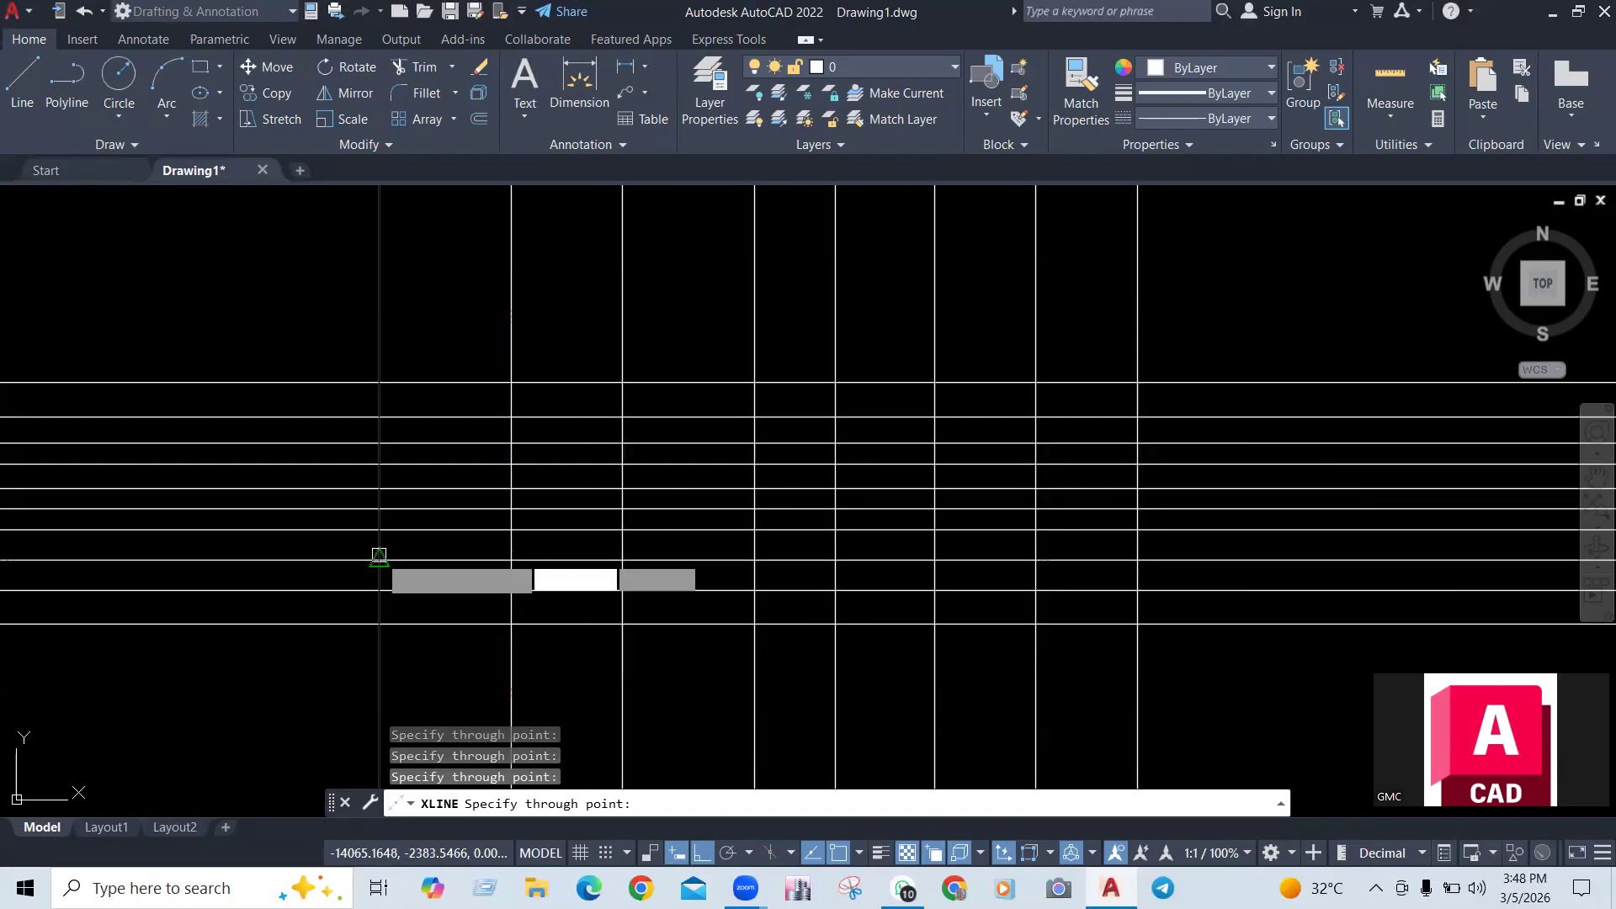
left_click(456, 551)
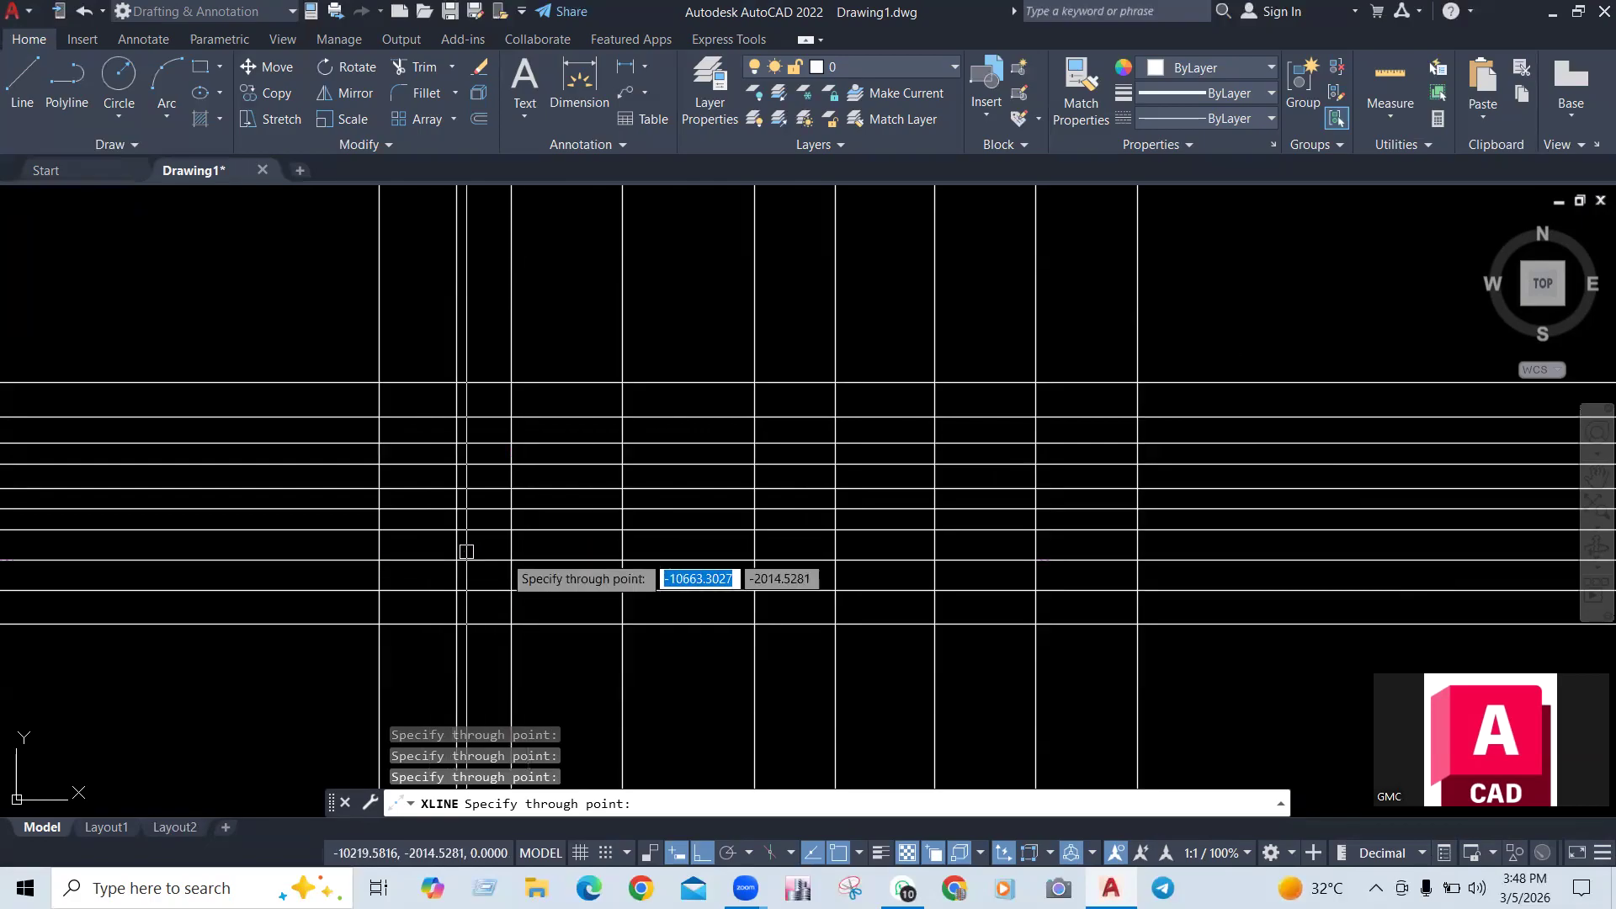
left_click(679, 557)
left_click(1206, 572)
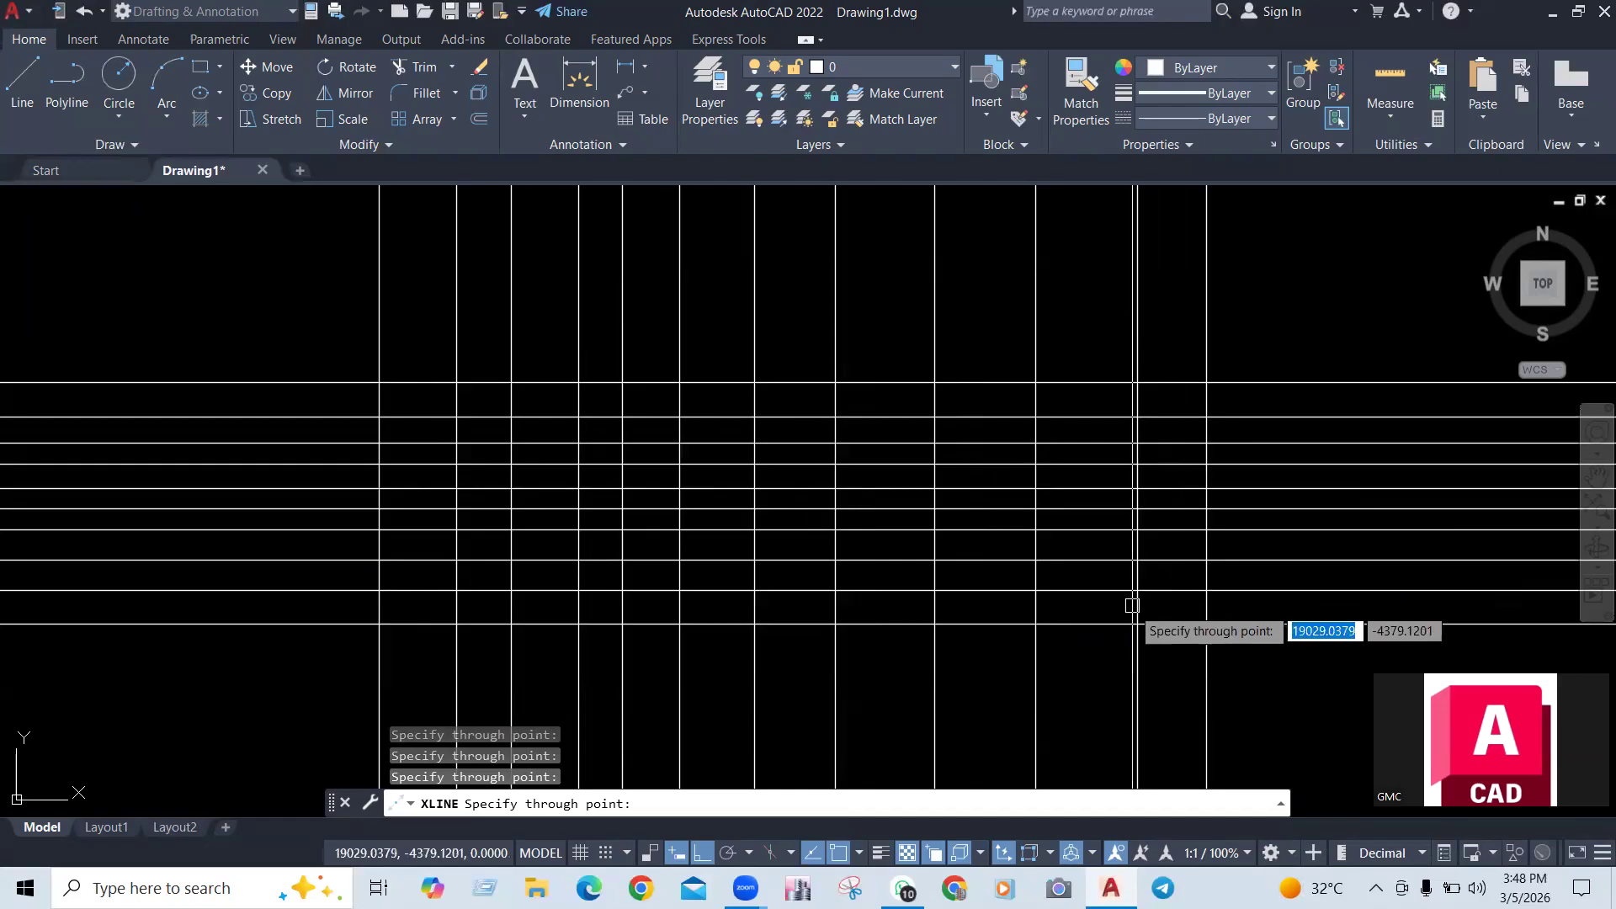
key("Return")
scroll(801, 551, "down", 3)
scroll(1053, 541, "up", 3)
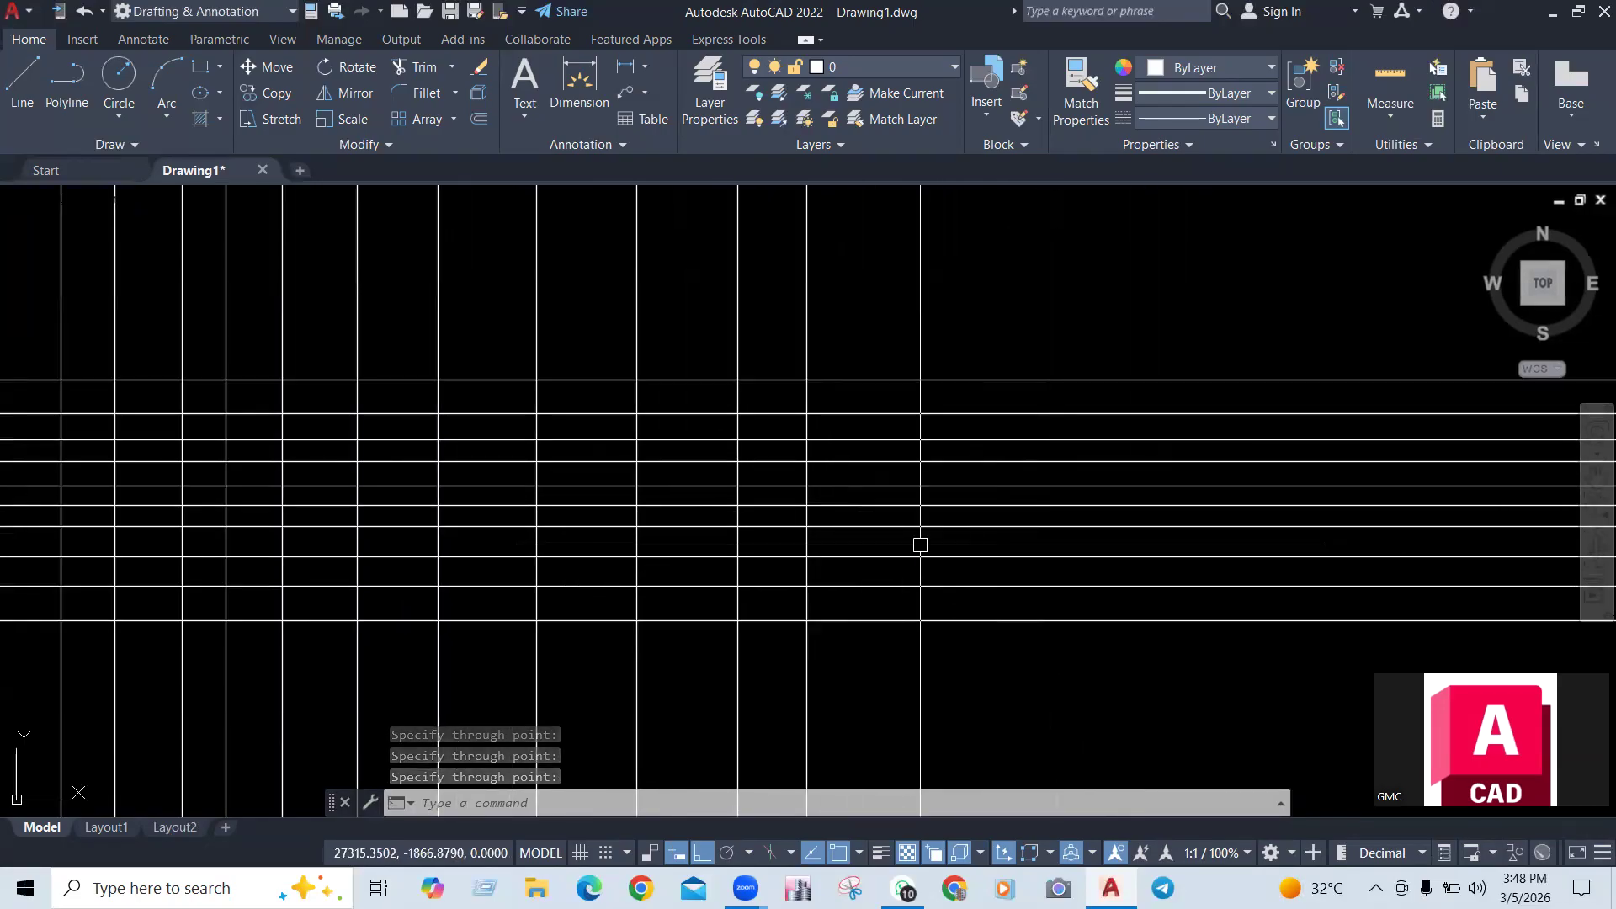
Draw eight parallel construction lines at 45 degrees across the grid at irregular spacing, using the Ang option of XLINE
type("XL")
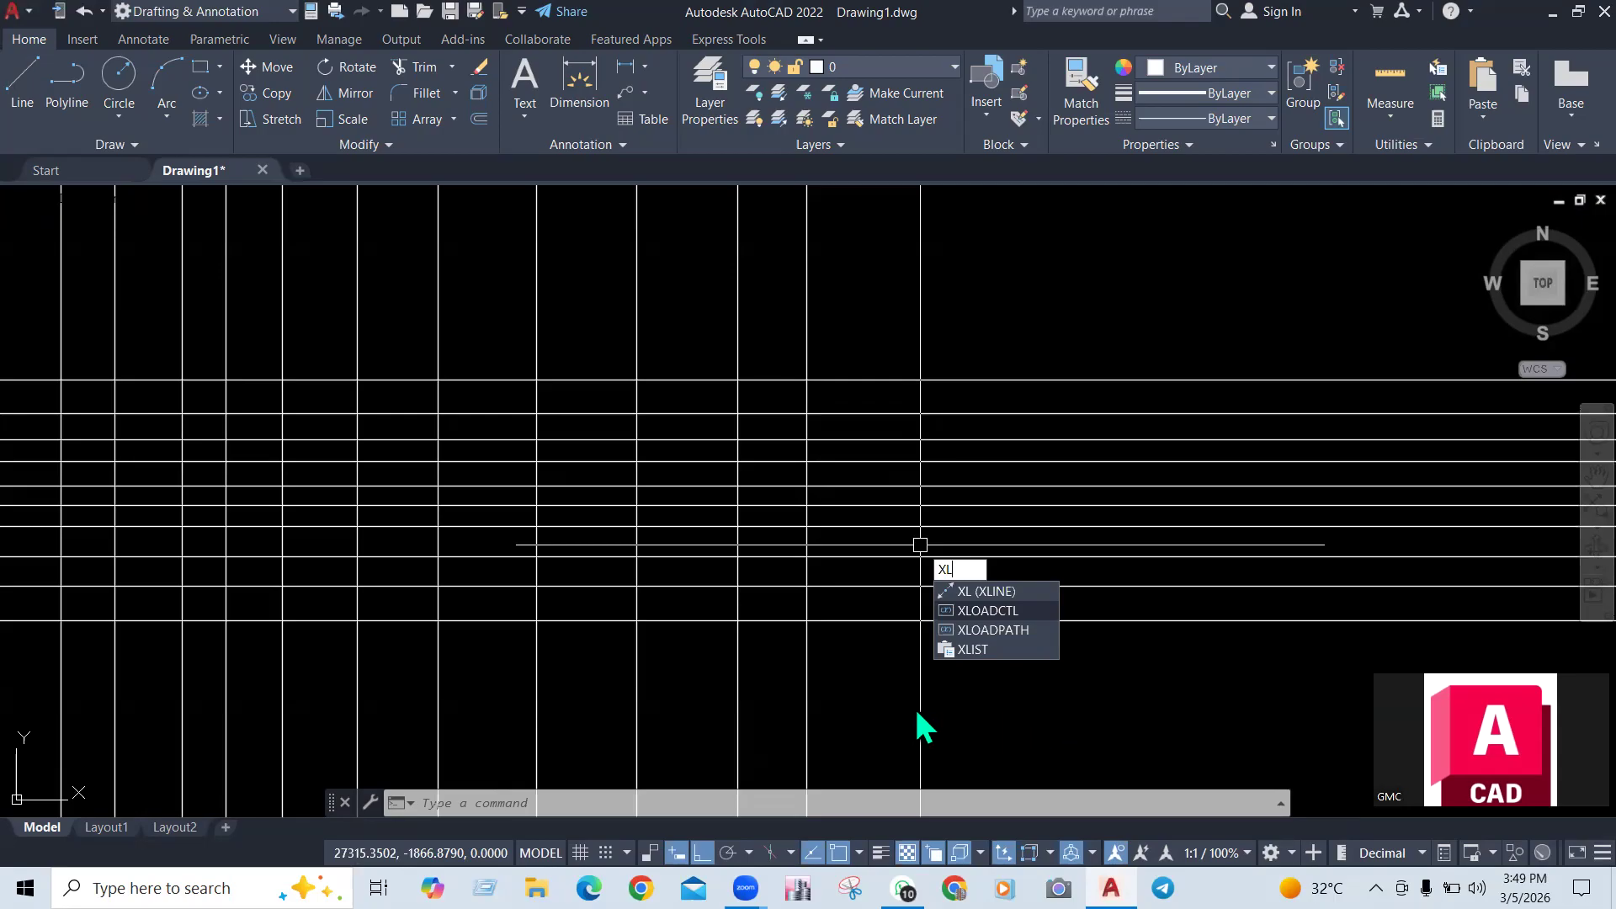
key("Return")
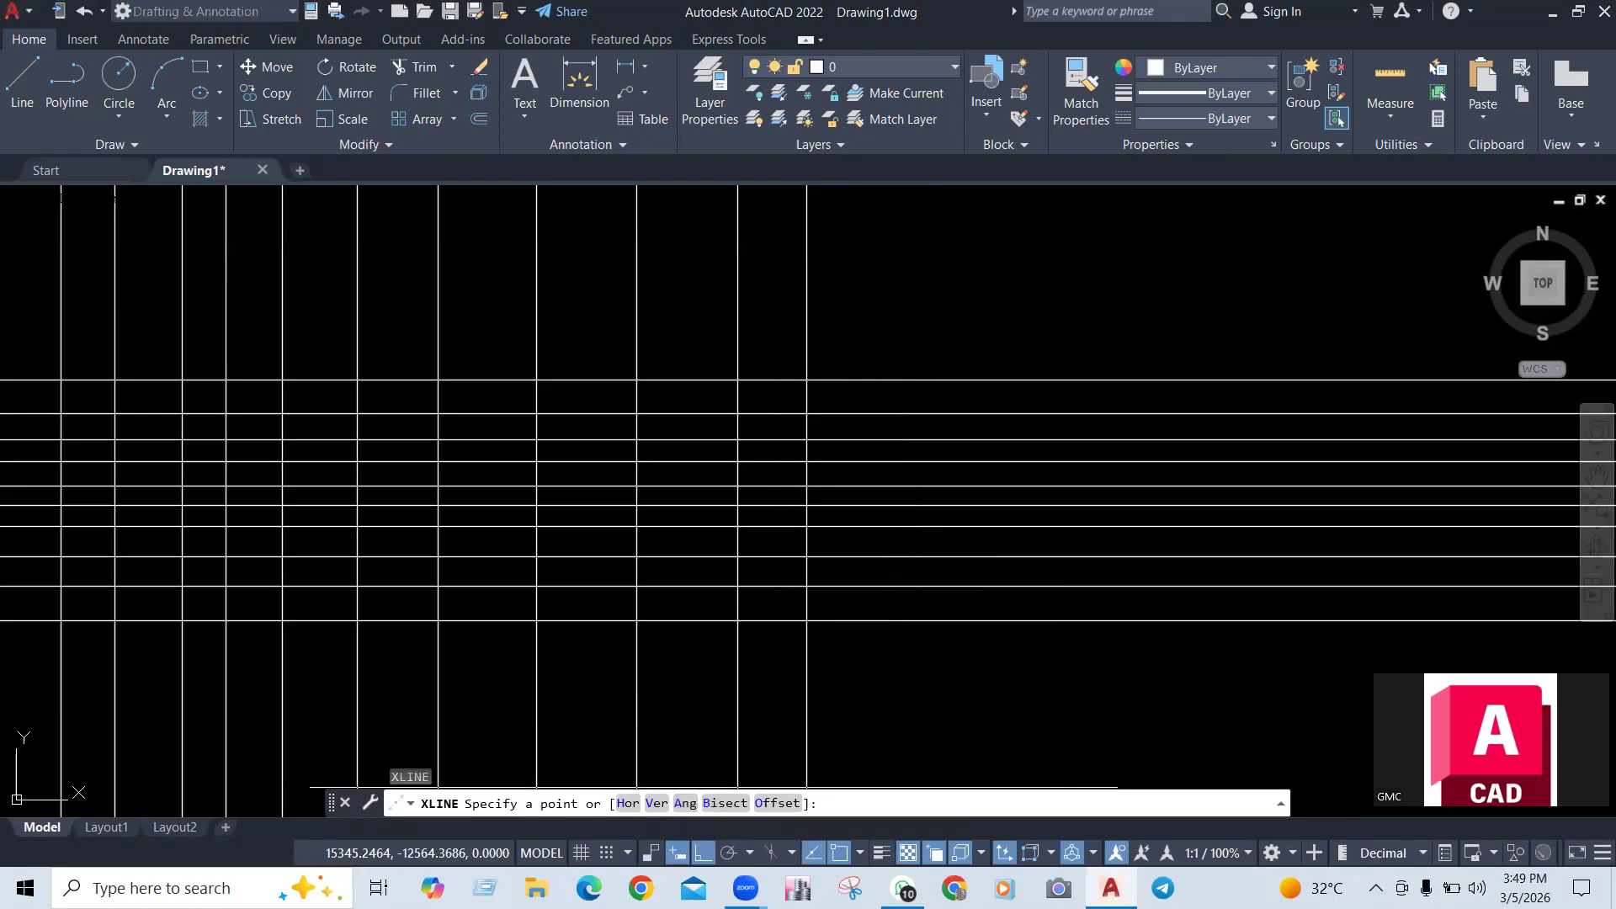
type("a")
key("Return")
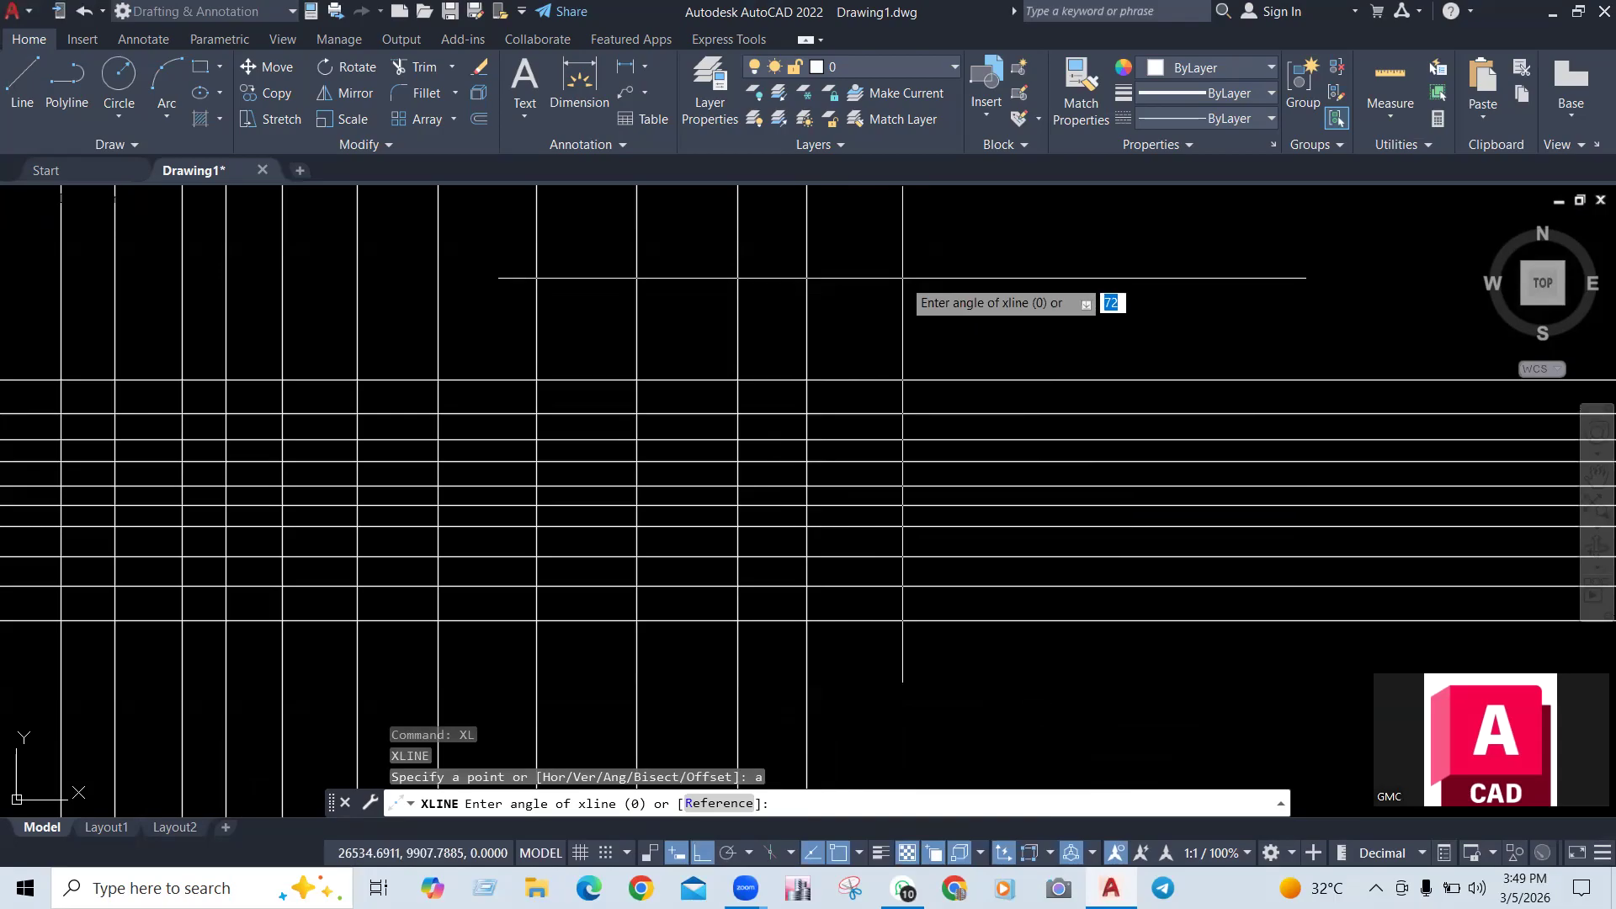
scroll(786, 489, "down", 2)
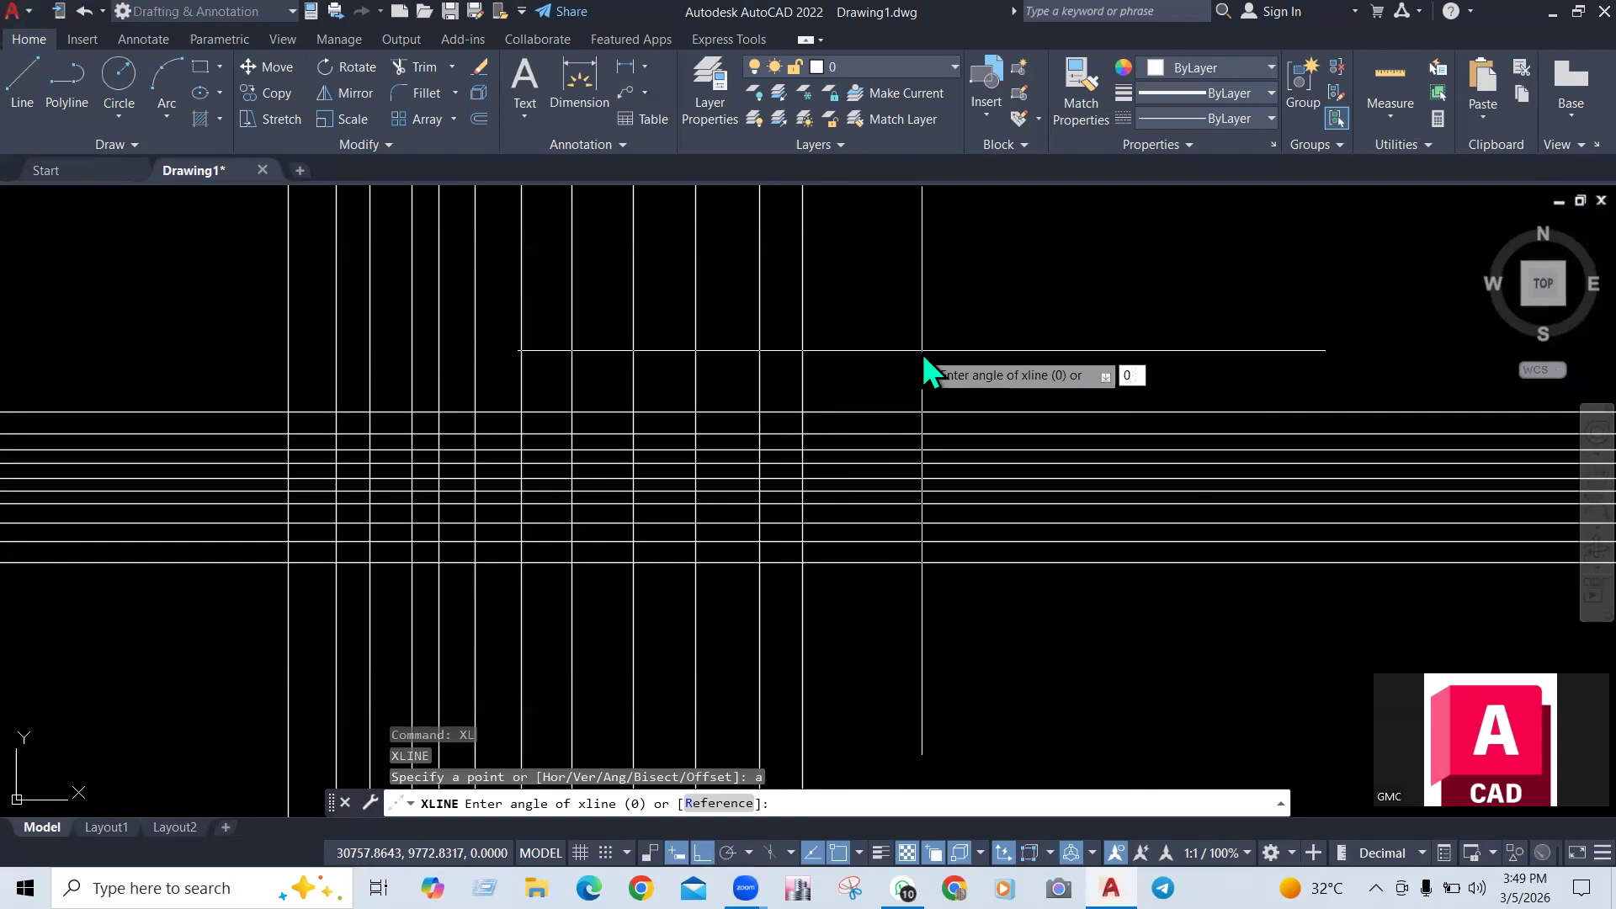
type("45")
key("Return")
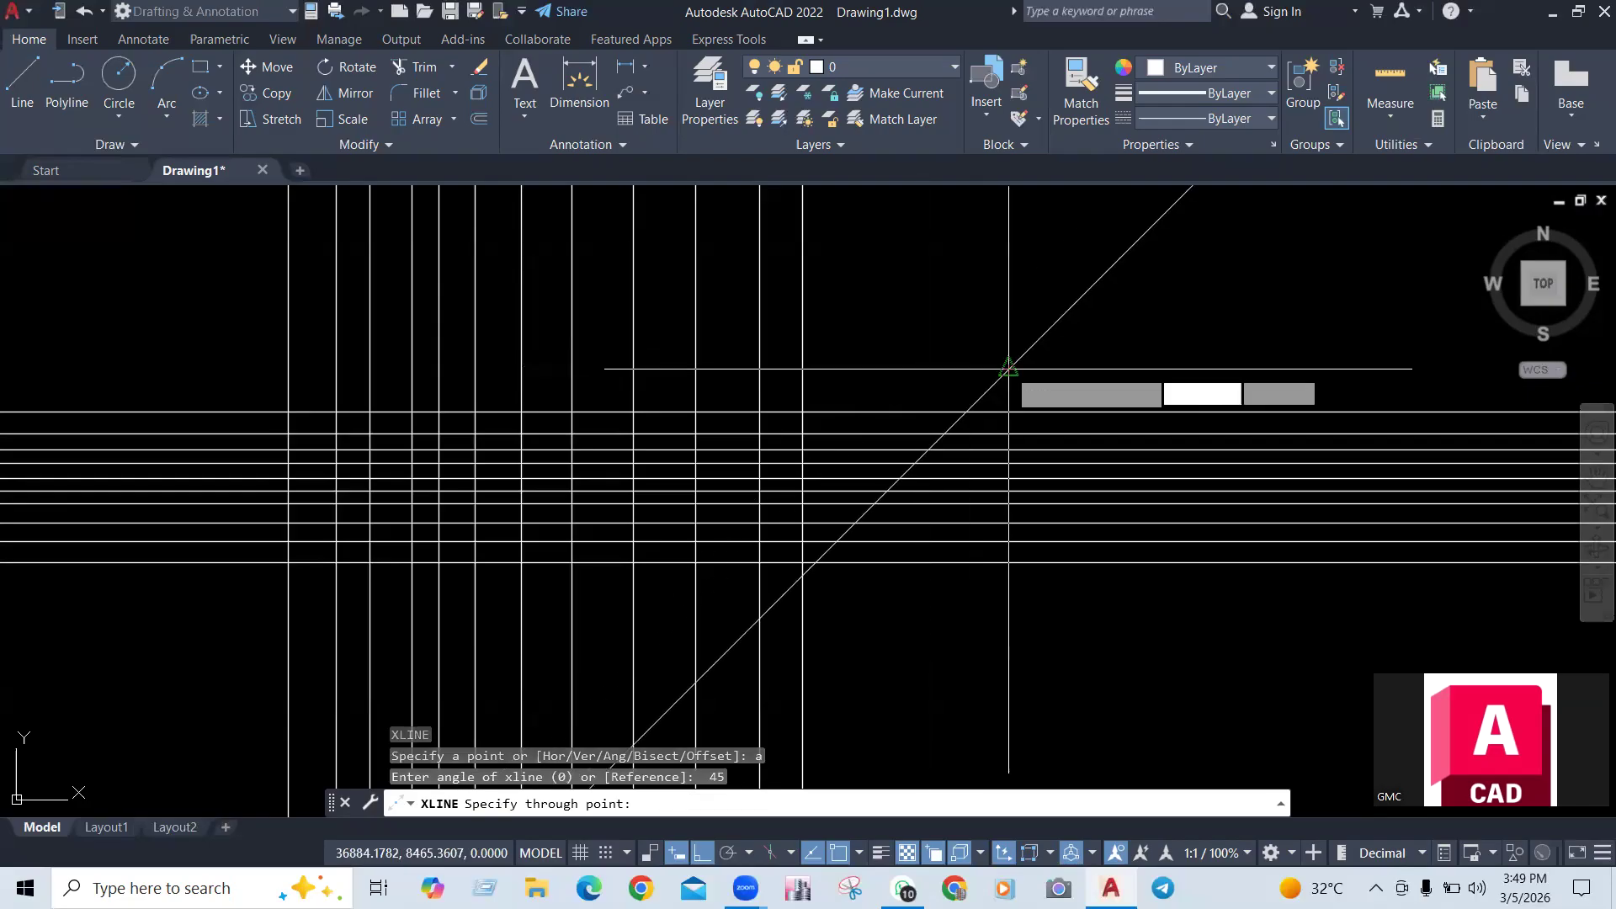
left_click(1029, 350)
left_click(956, 342)
left_click(906, 329)
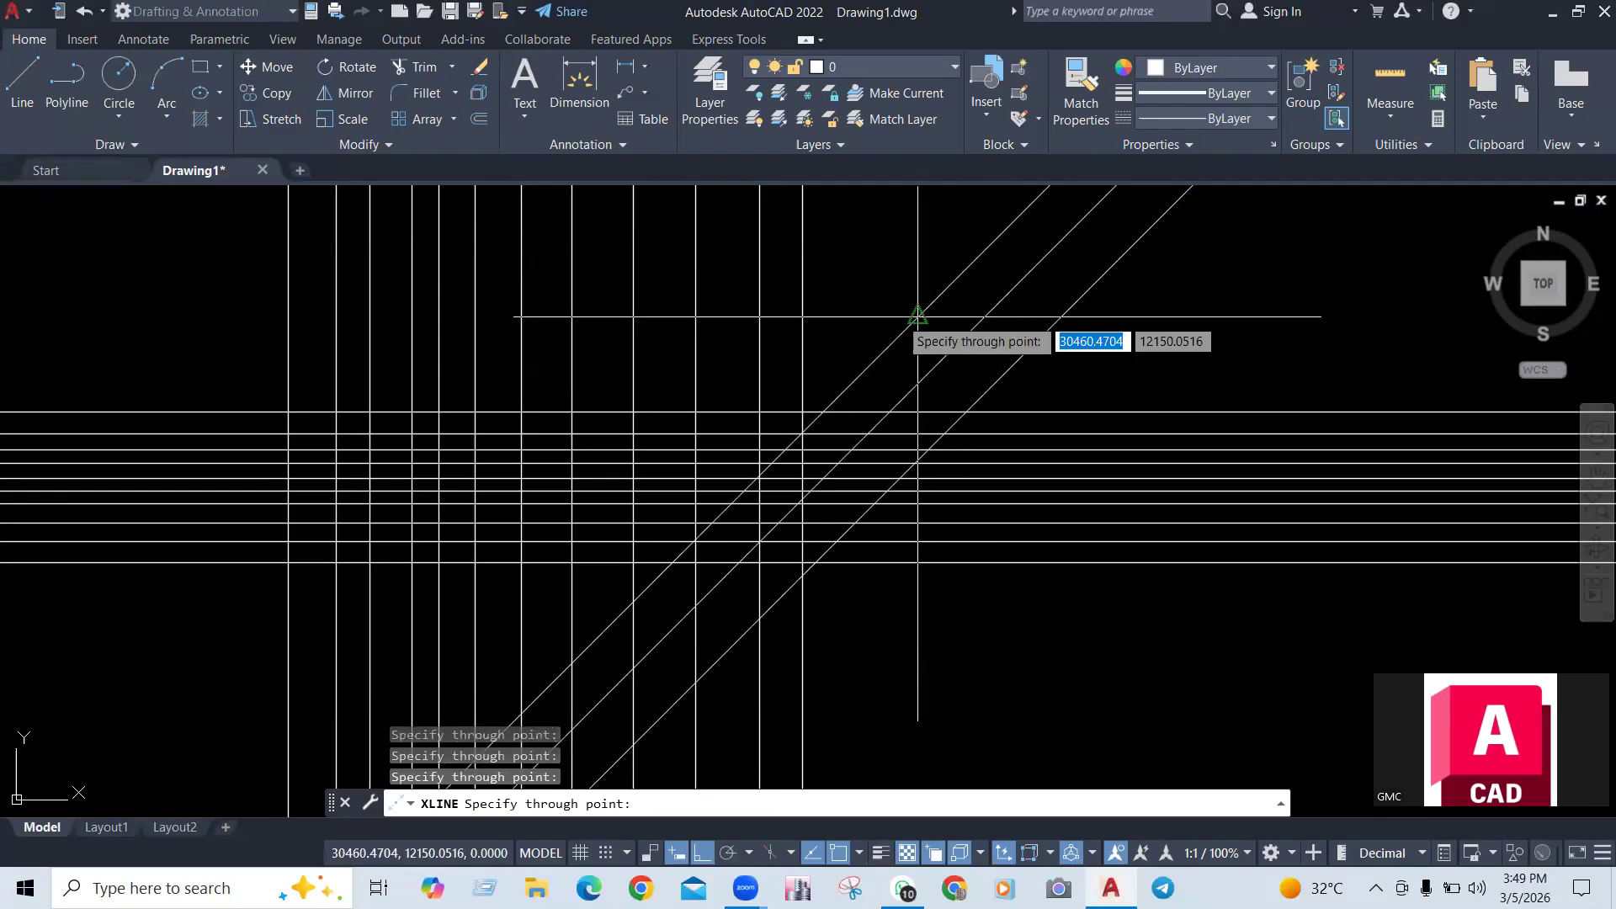
left_click(890, 314)
left_click(868, 281)
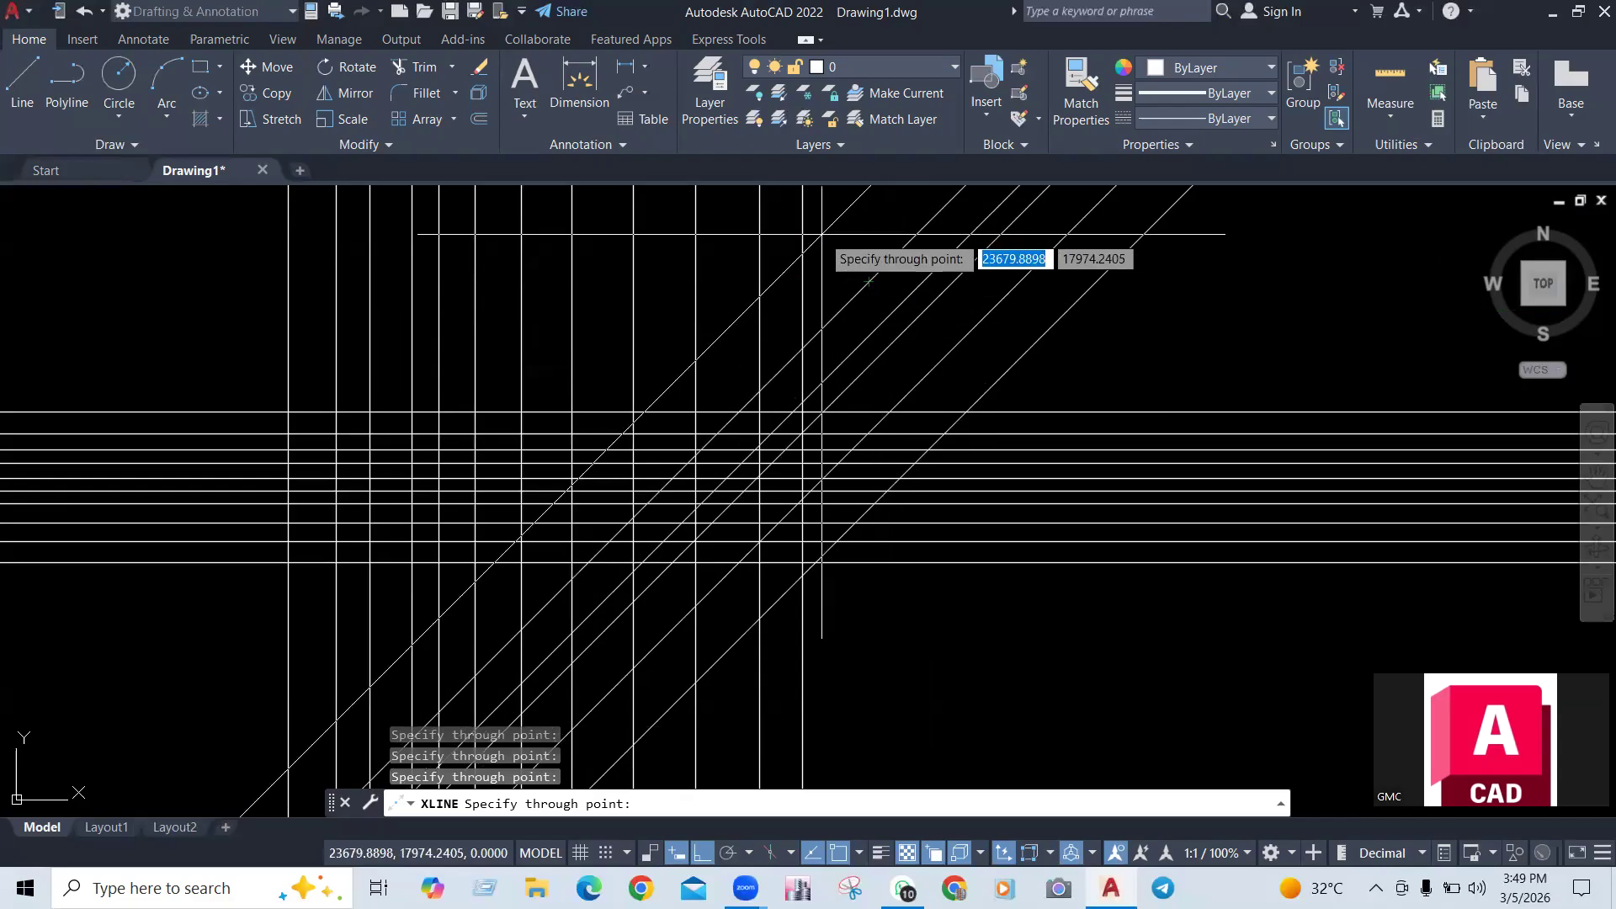
left_click(823, 239)
left_click(1116, 357)
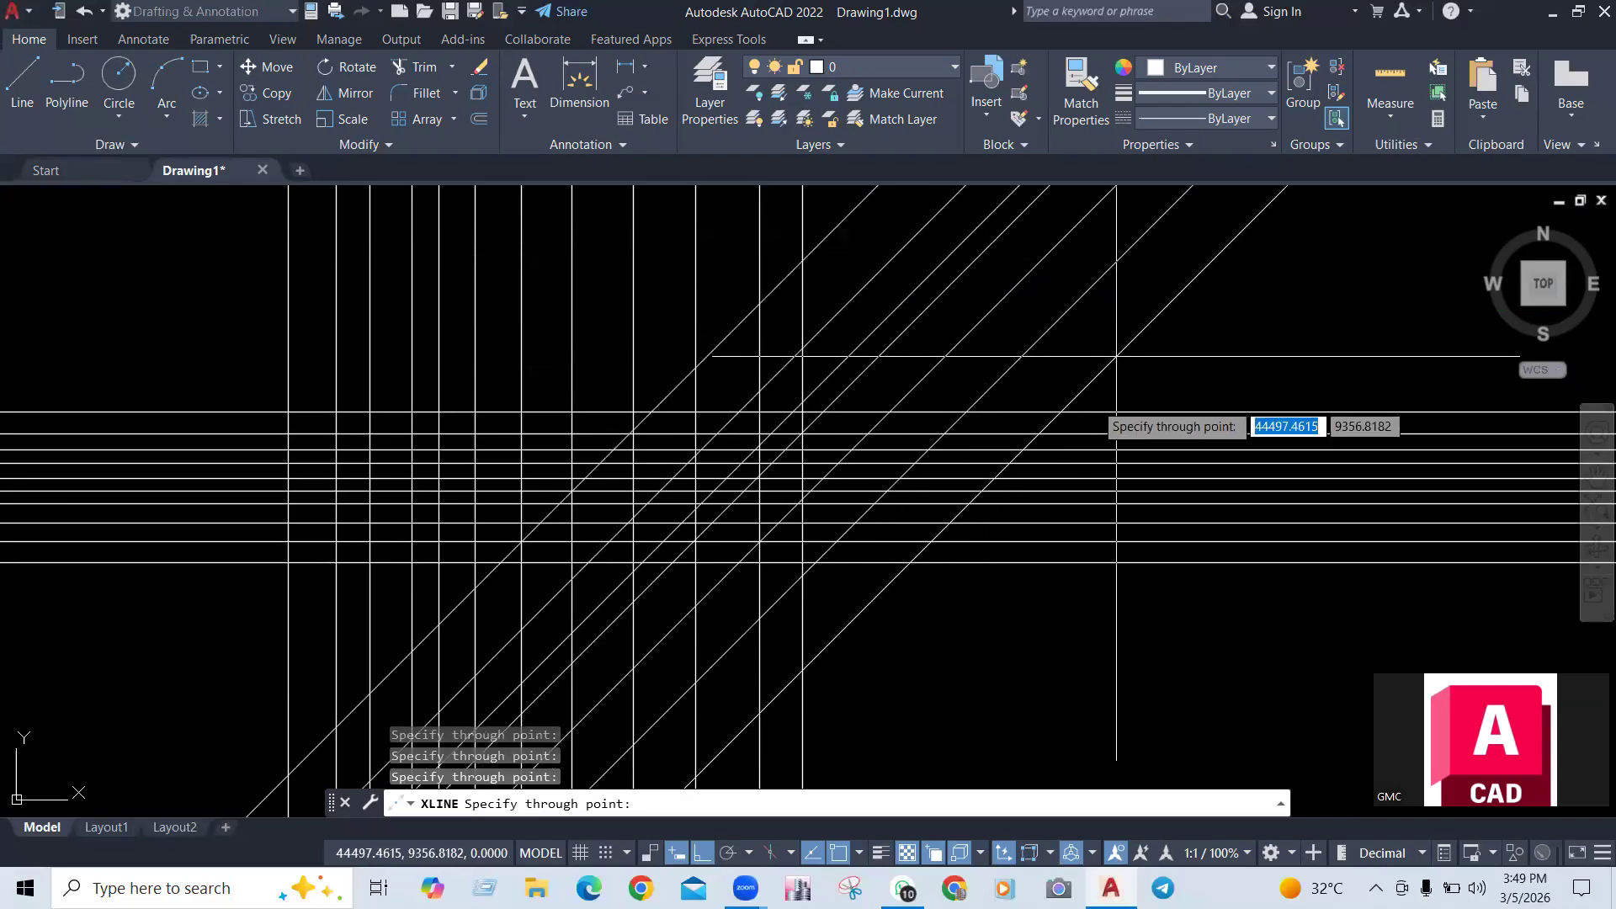
left_click(1086, 679)
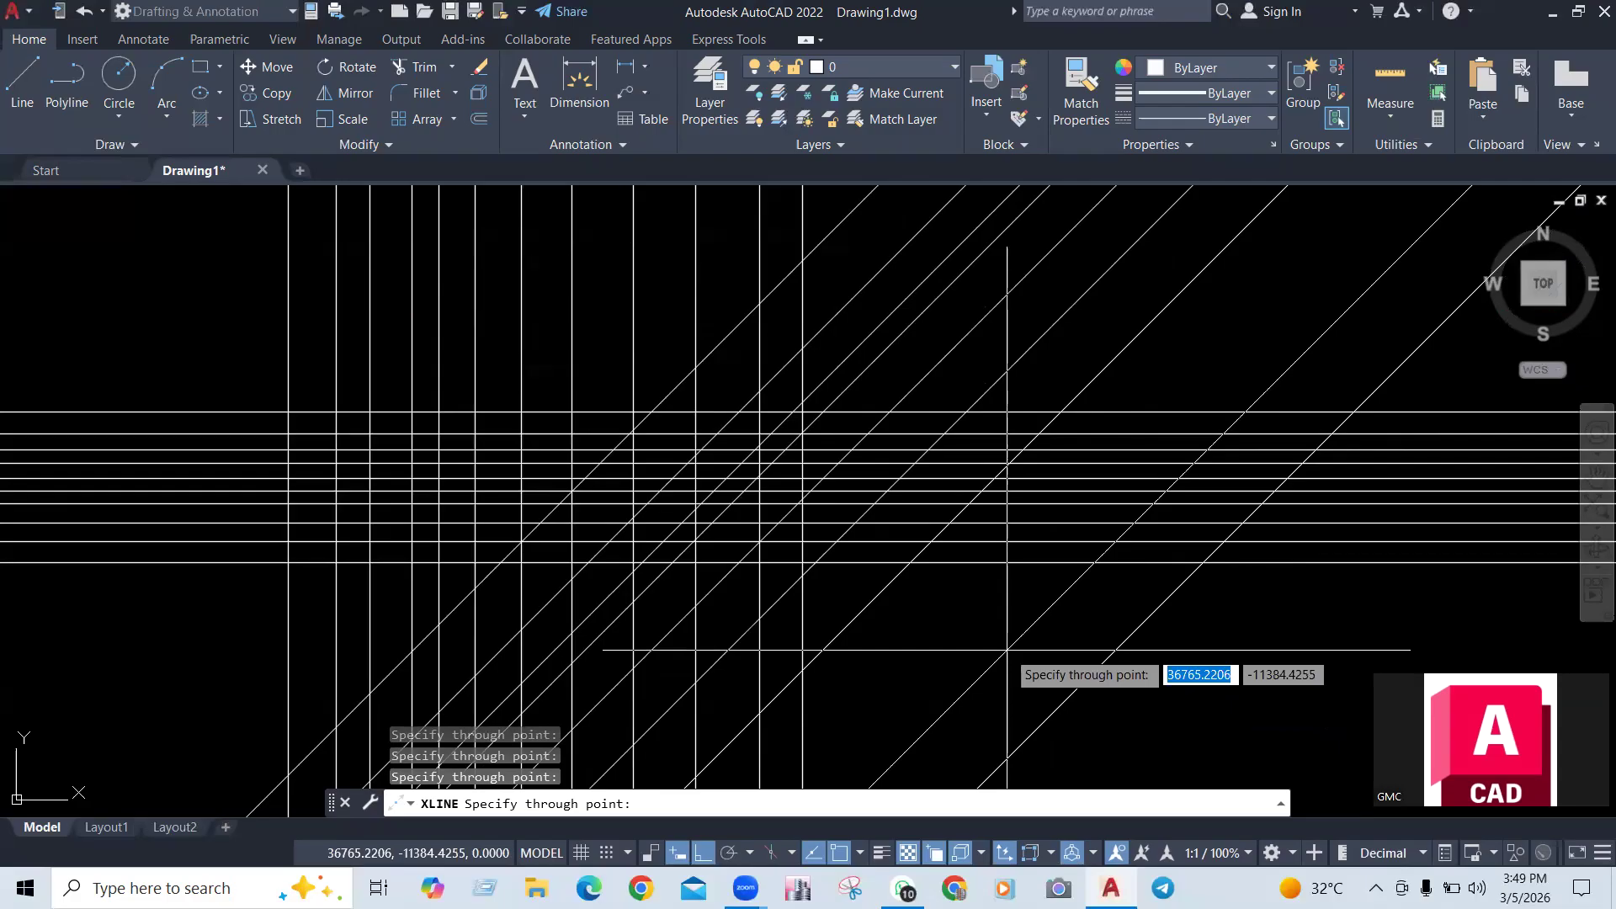
key("Return")
Draw a construction line sloping down across the diagonals with the Bisect option of XLINE, placing the angle vertex on the seventh diagonal
type("xl")
key("Return")
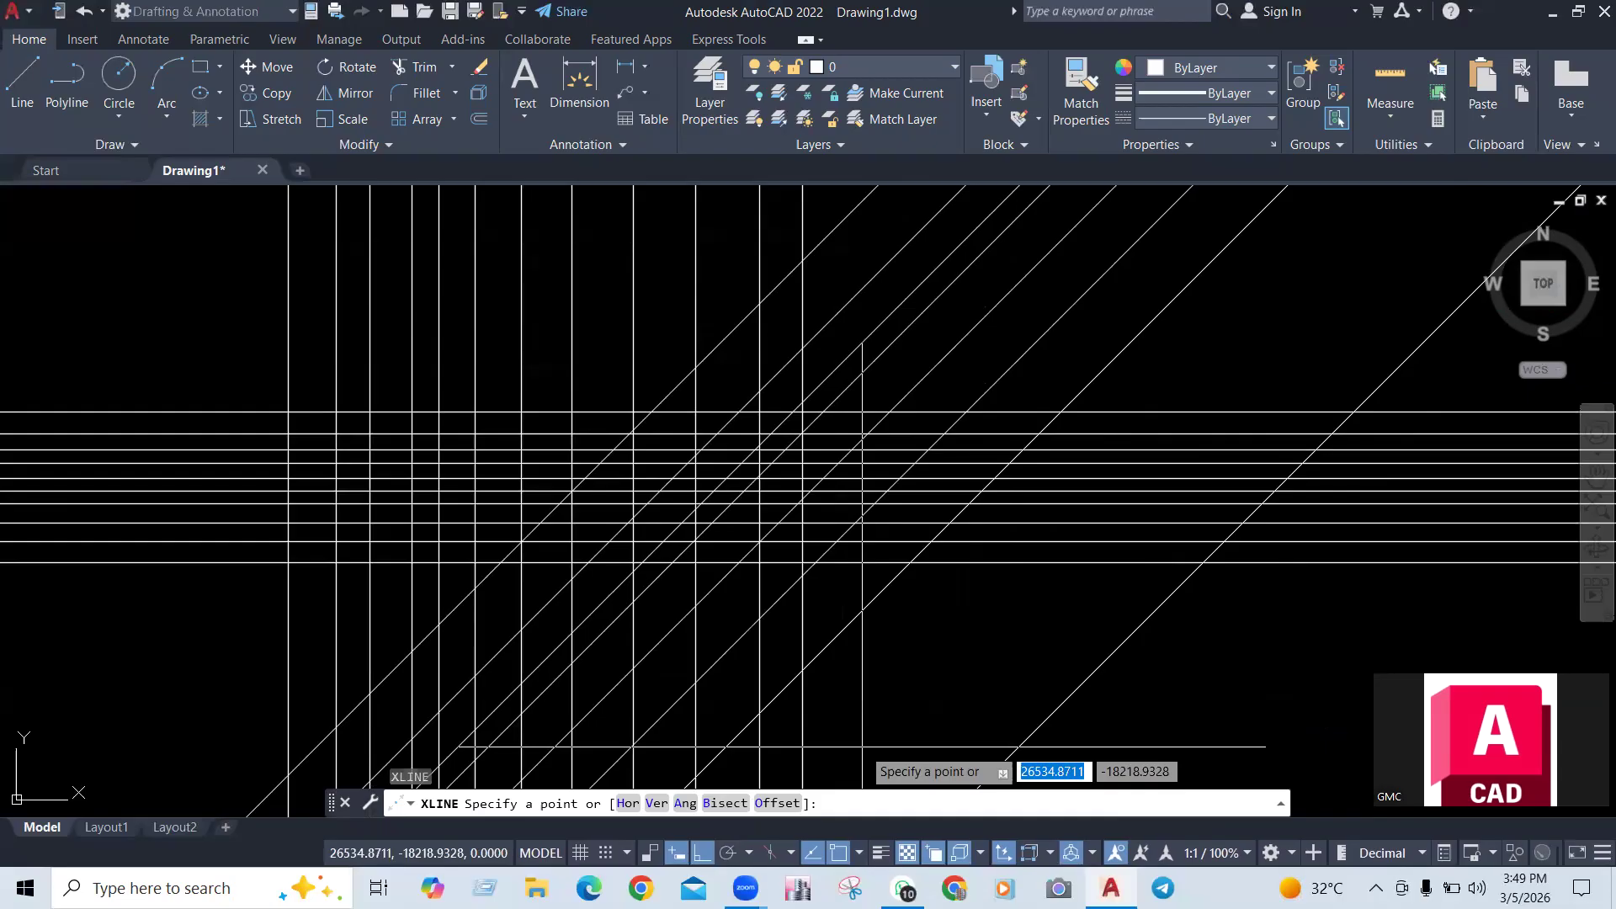
left_click(724, 803)
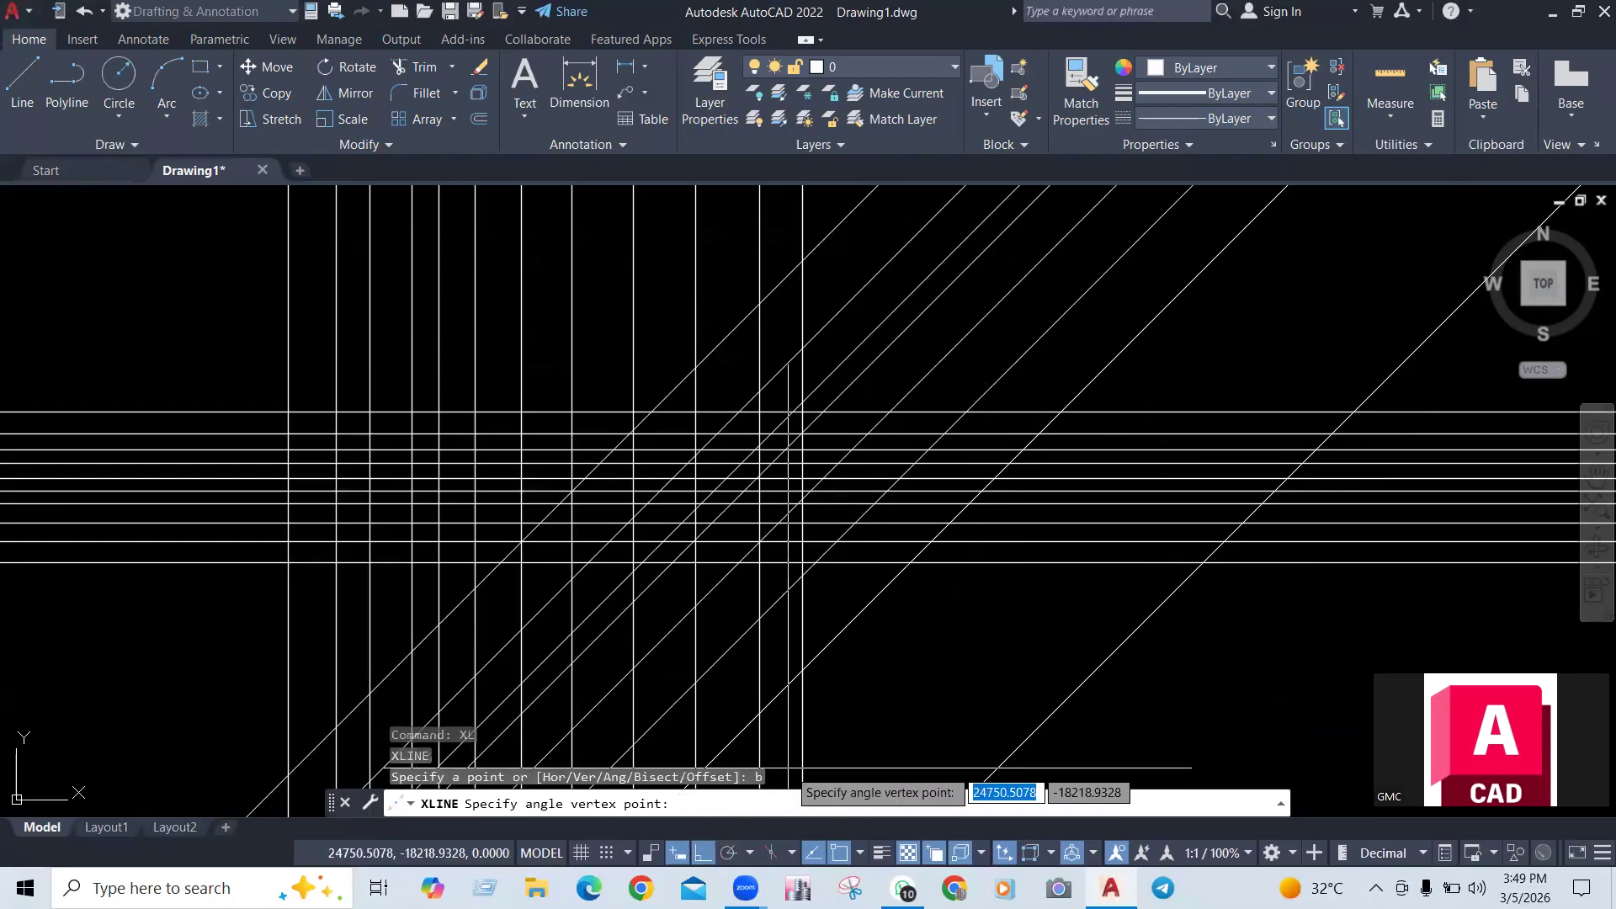
left_click(1130, 341)
left_click(1207, 415)
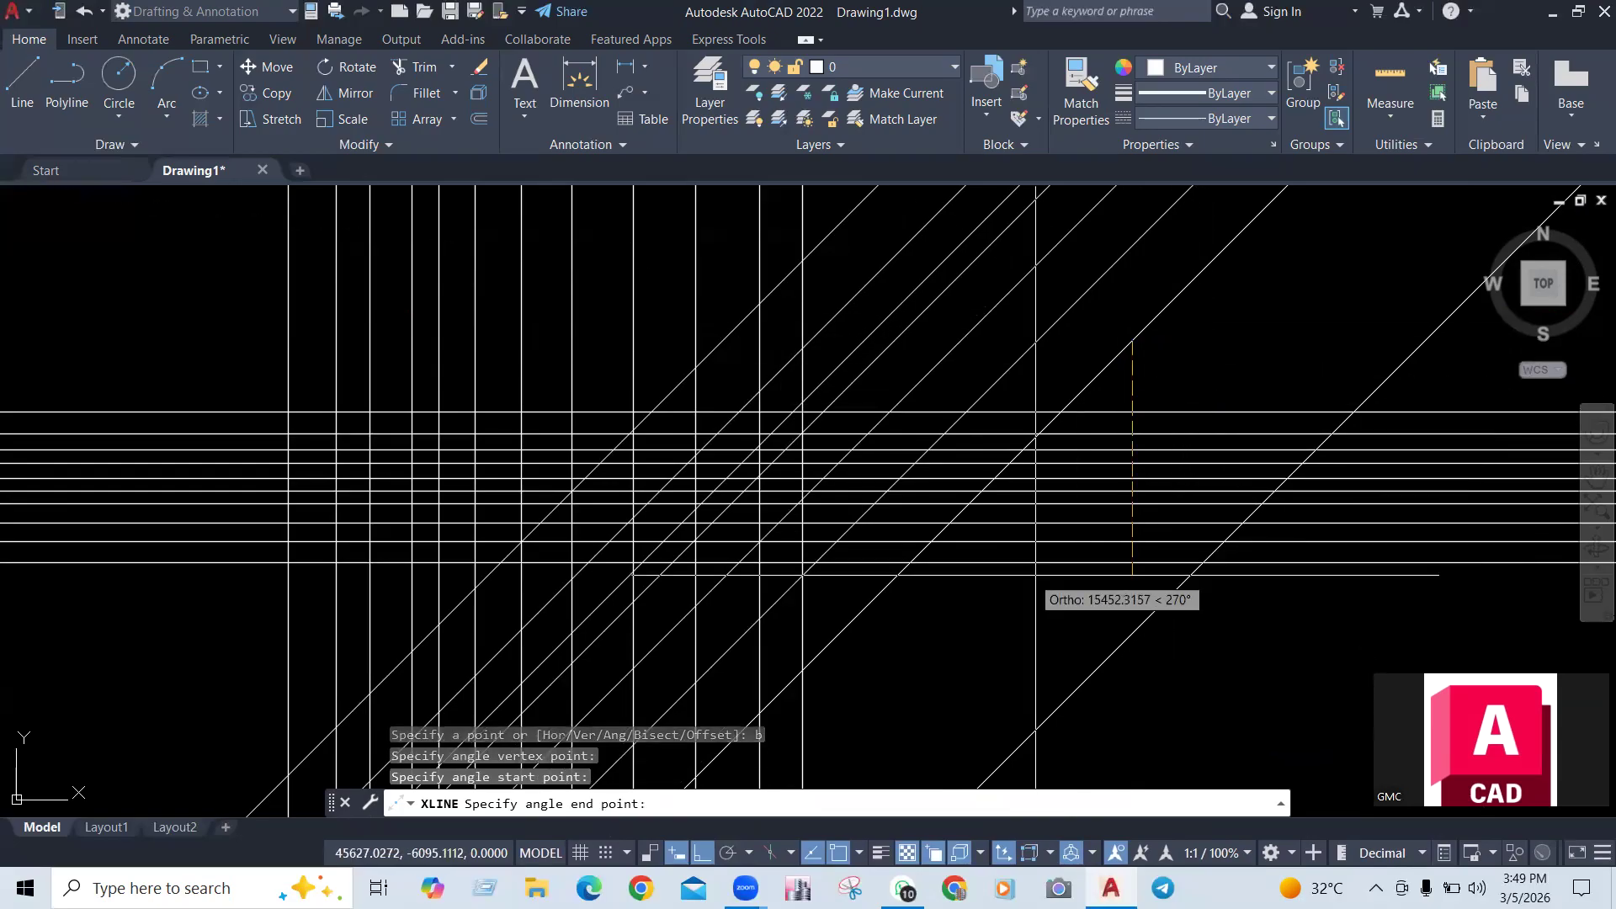
left_click(1136, 631)
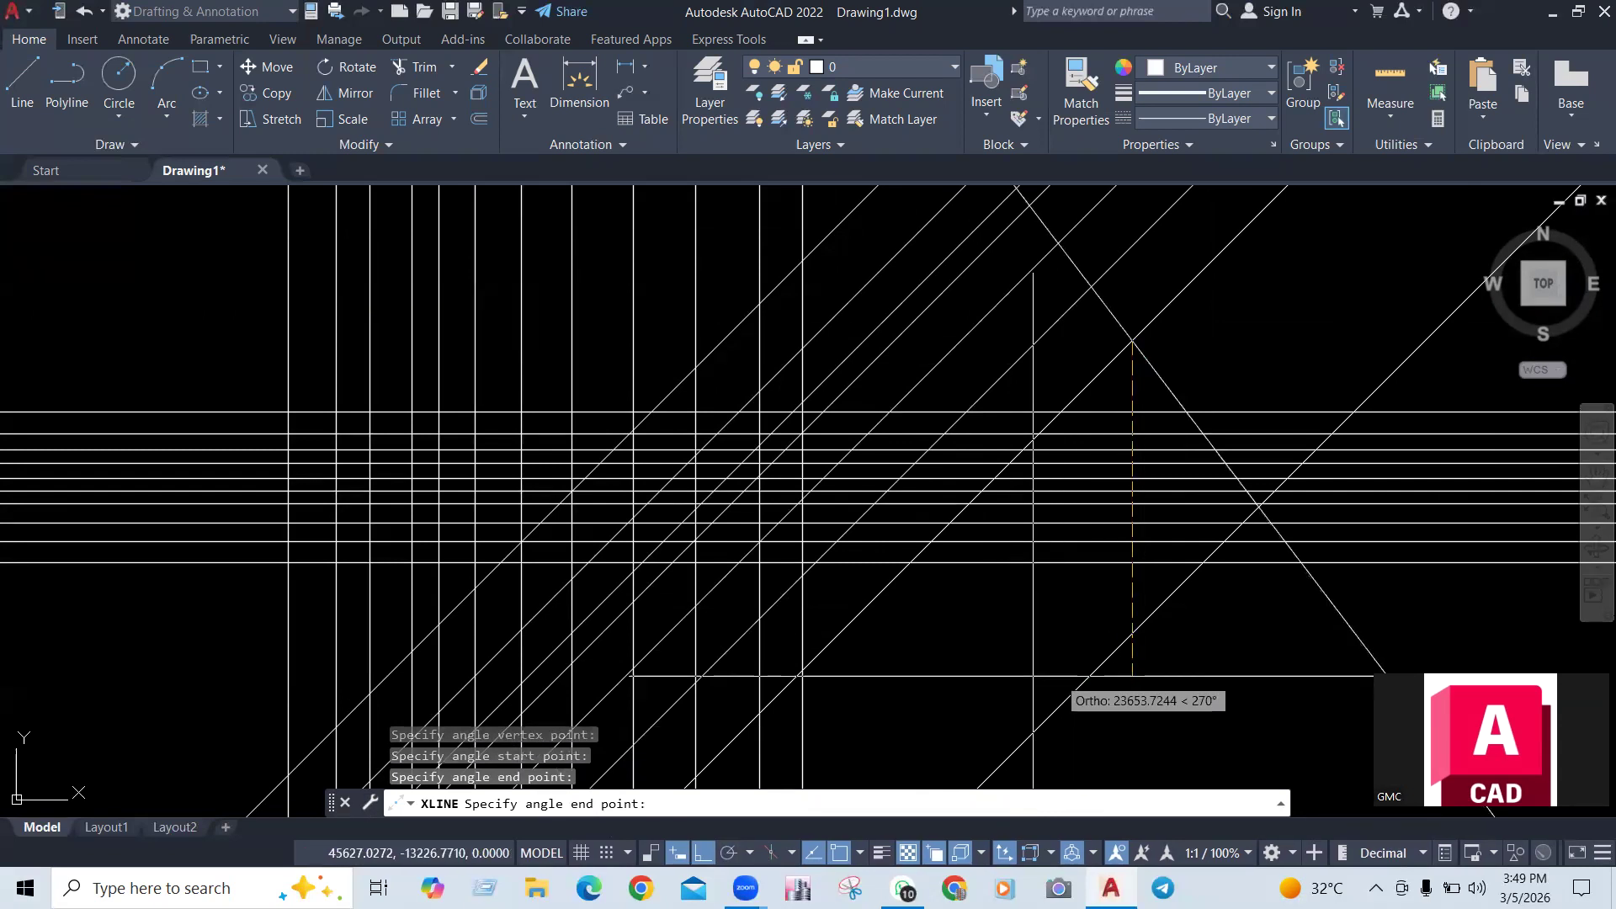
key("Return")
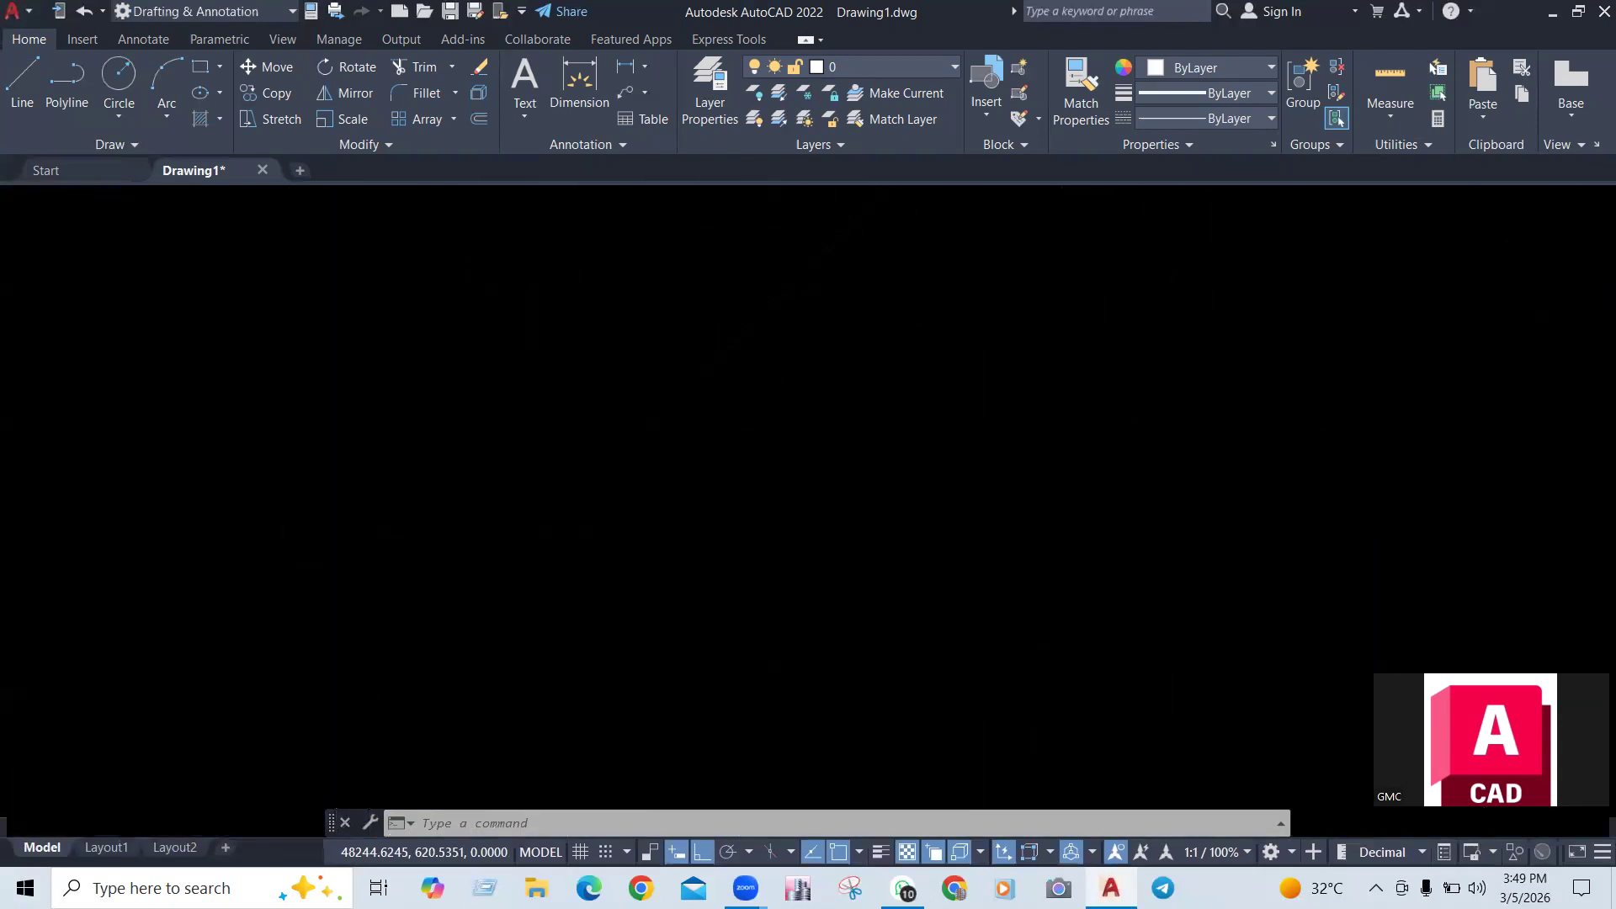
Draw a construction line bisecting the angle between the seventh diagonal and the vertical direction below a vertex on it, using XLINE's Bisect option
scroll(1146, 336, "down", 2)
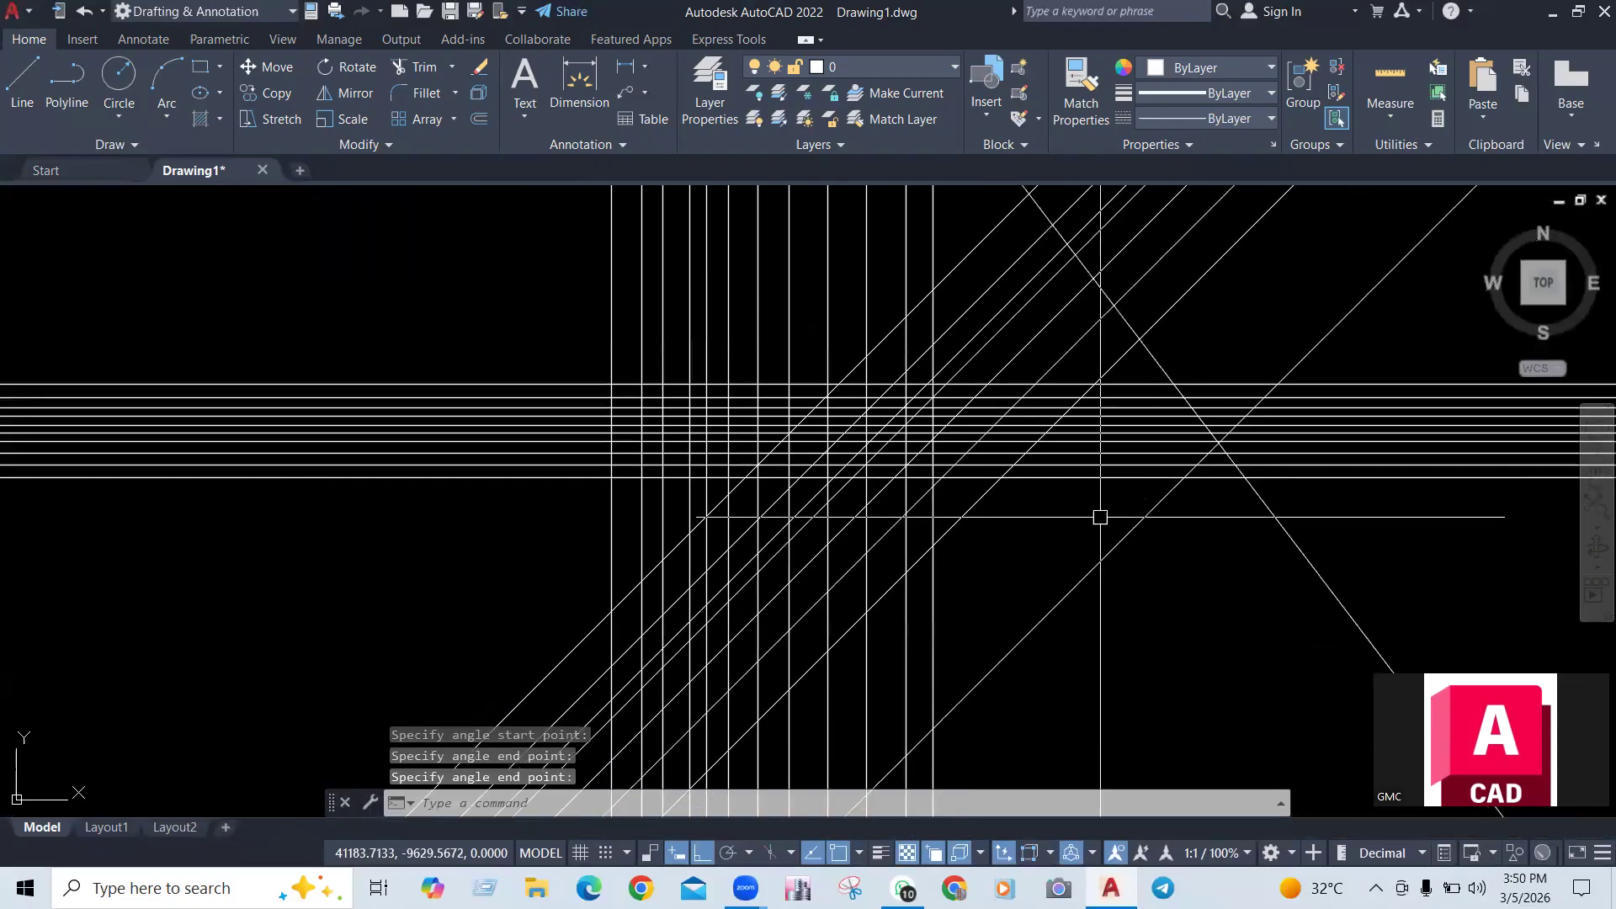
middle_click_drag(1100, 516, 876, 542)
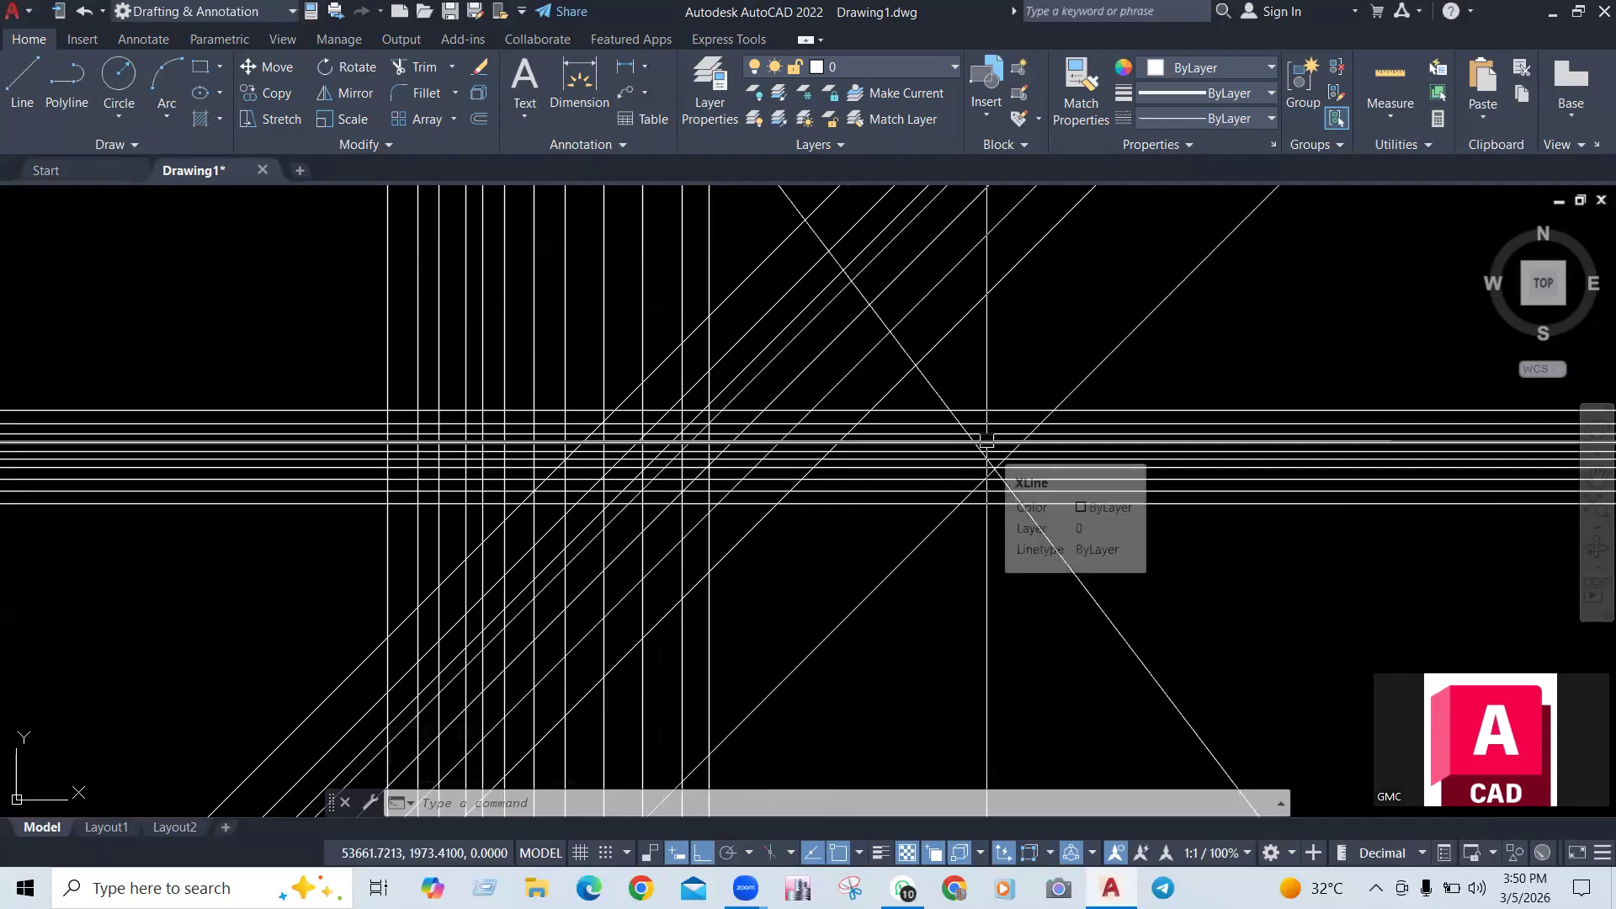
scroll(1017, 342, "up", 2)
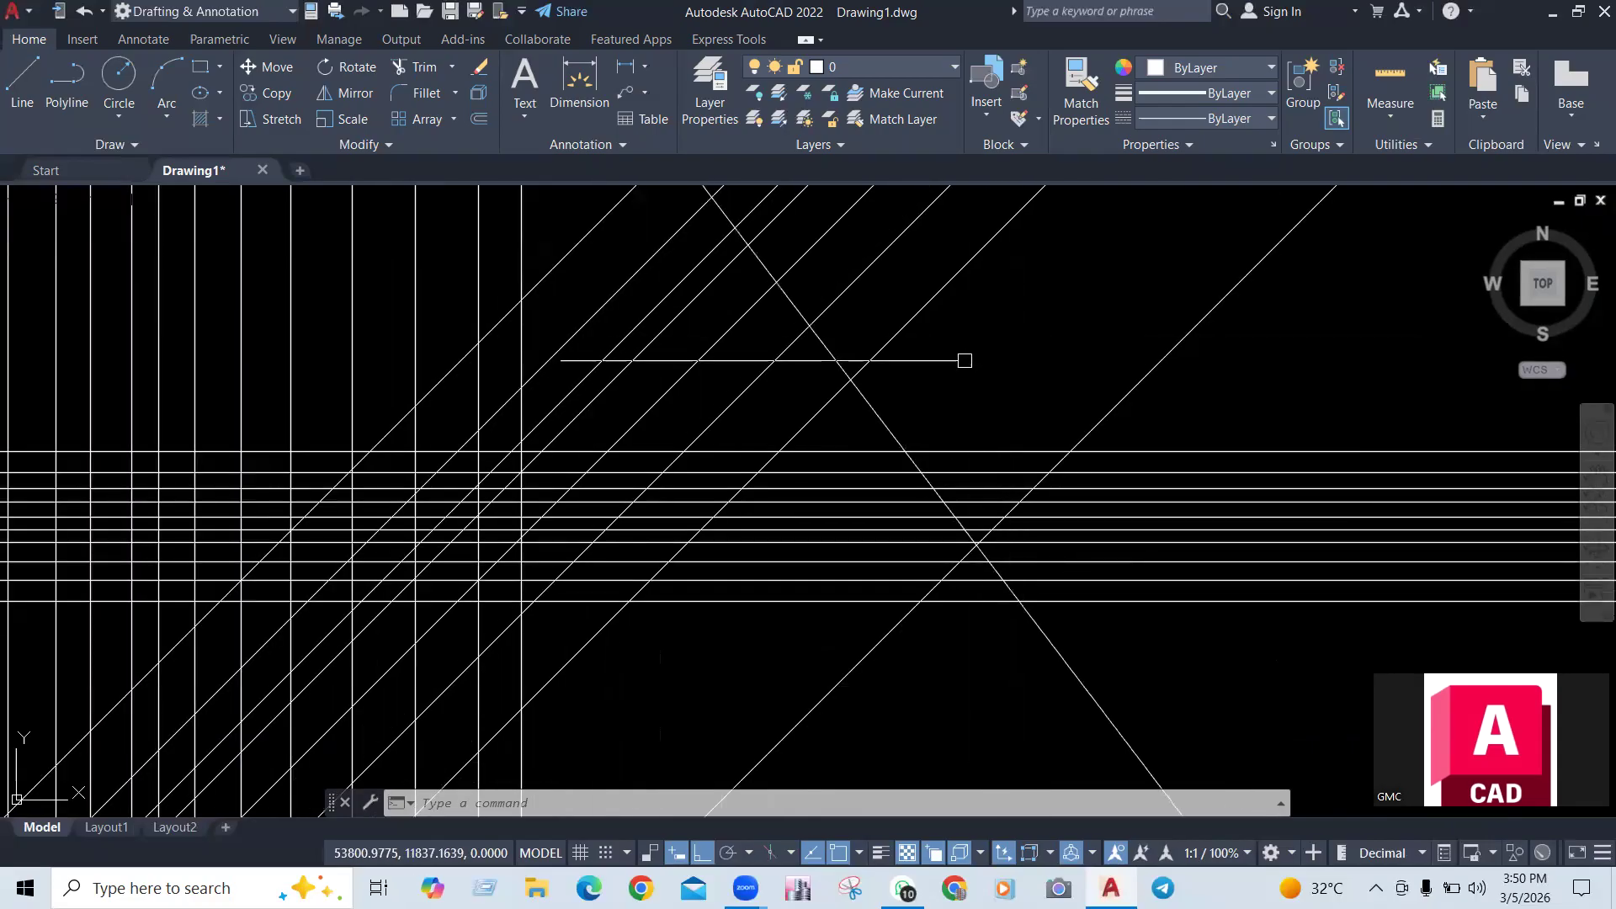
type("xl")
key("Return")
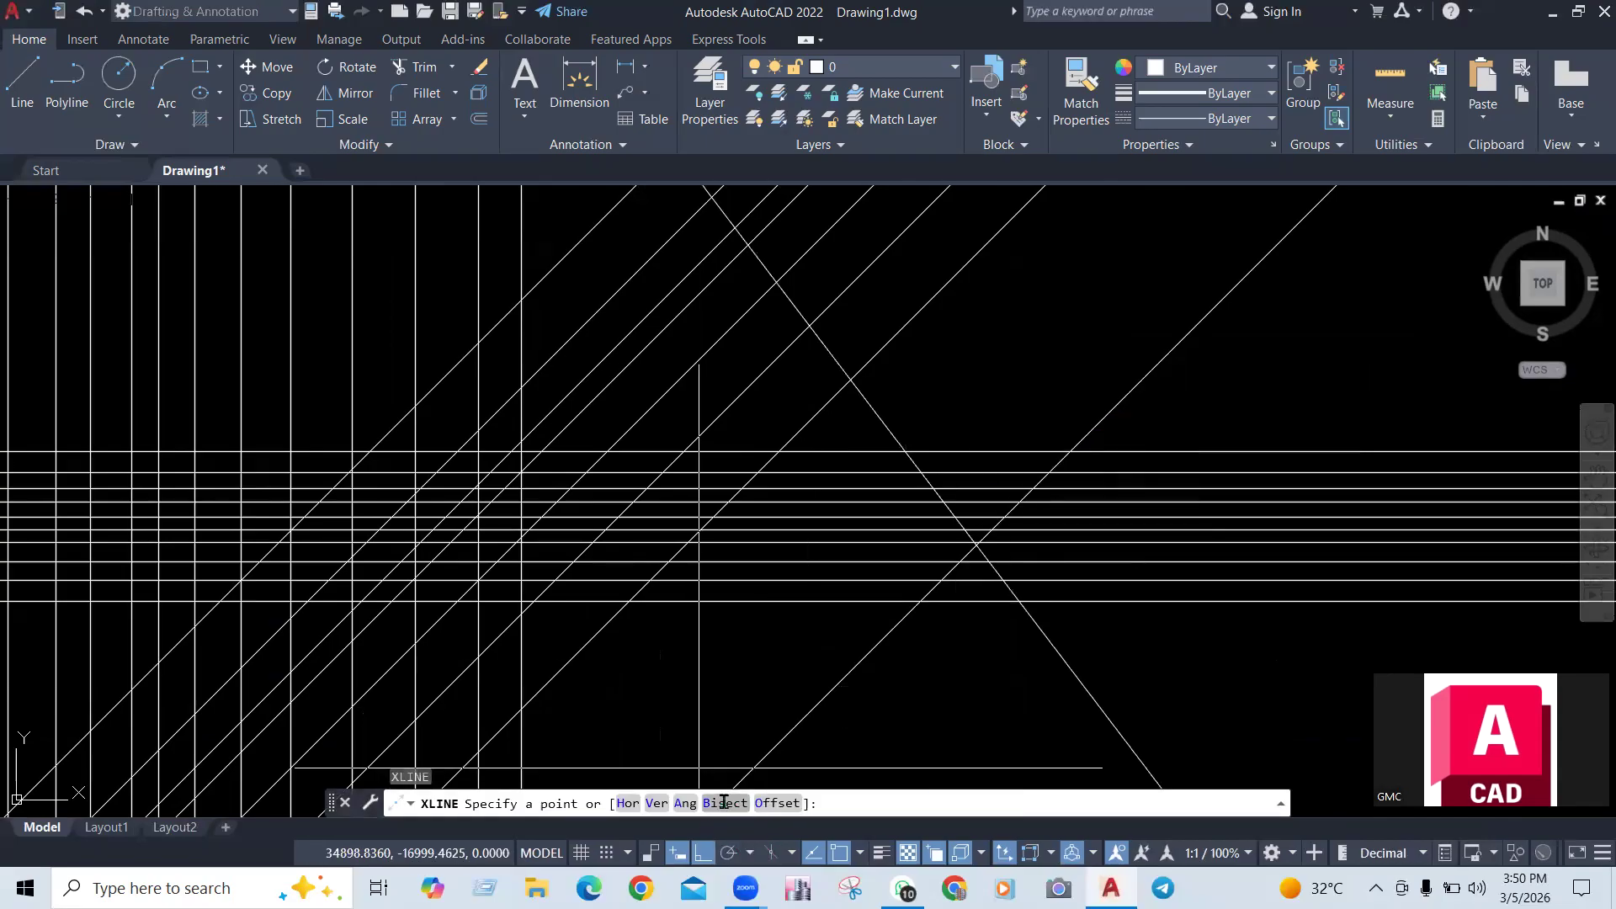
left_click(733, 804)
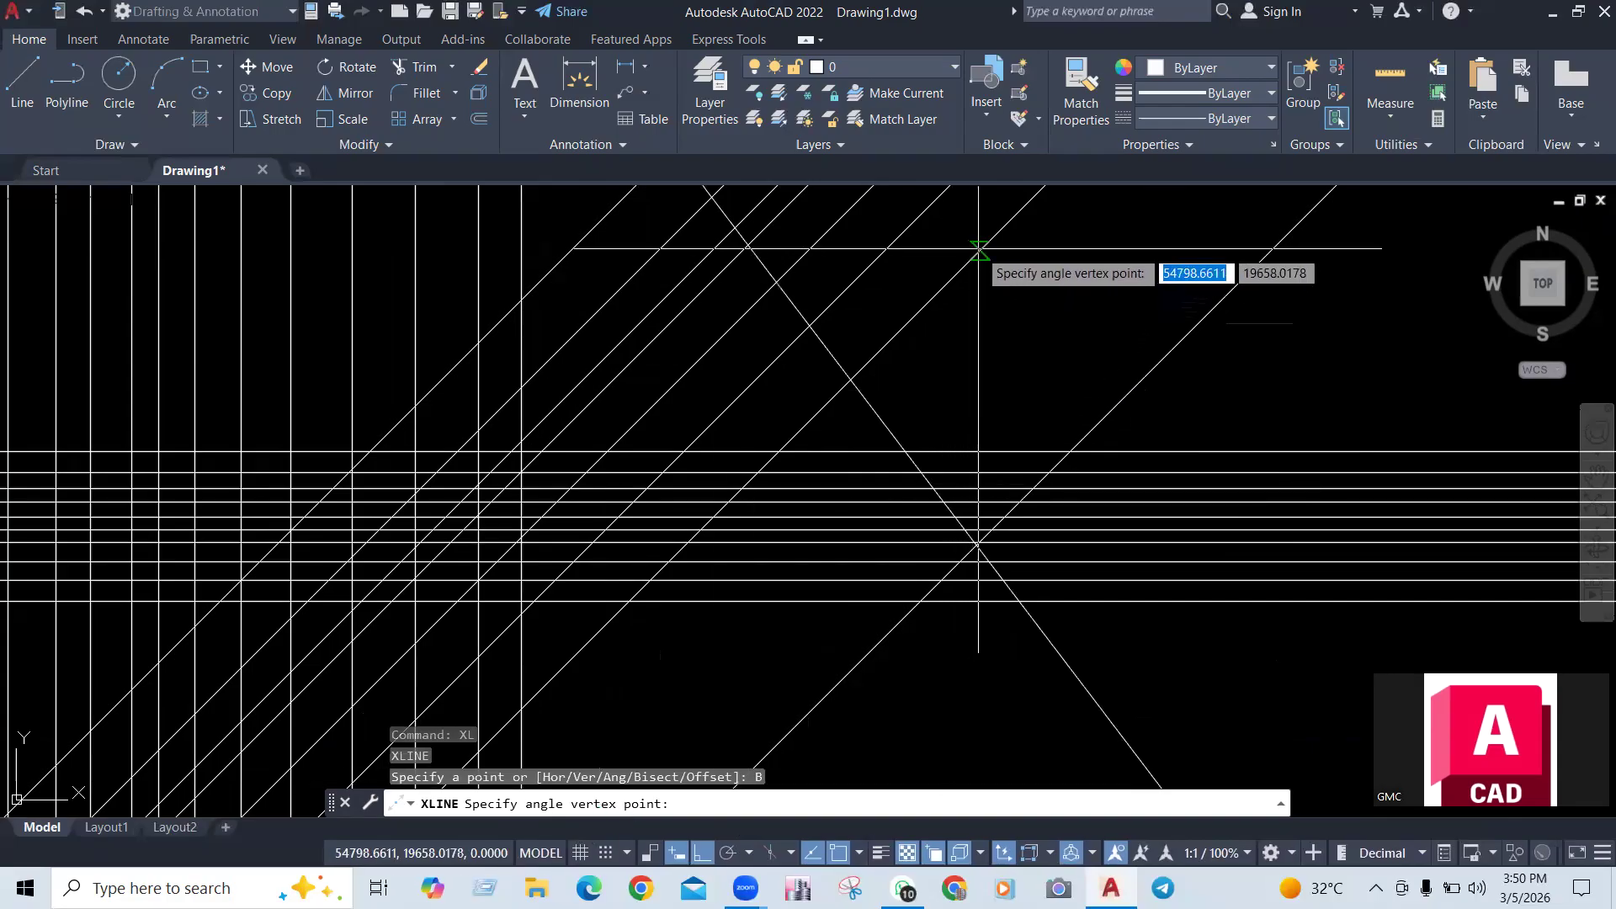
left_click(979, 249)
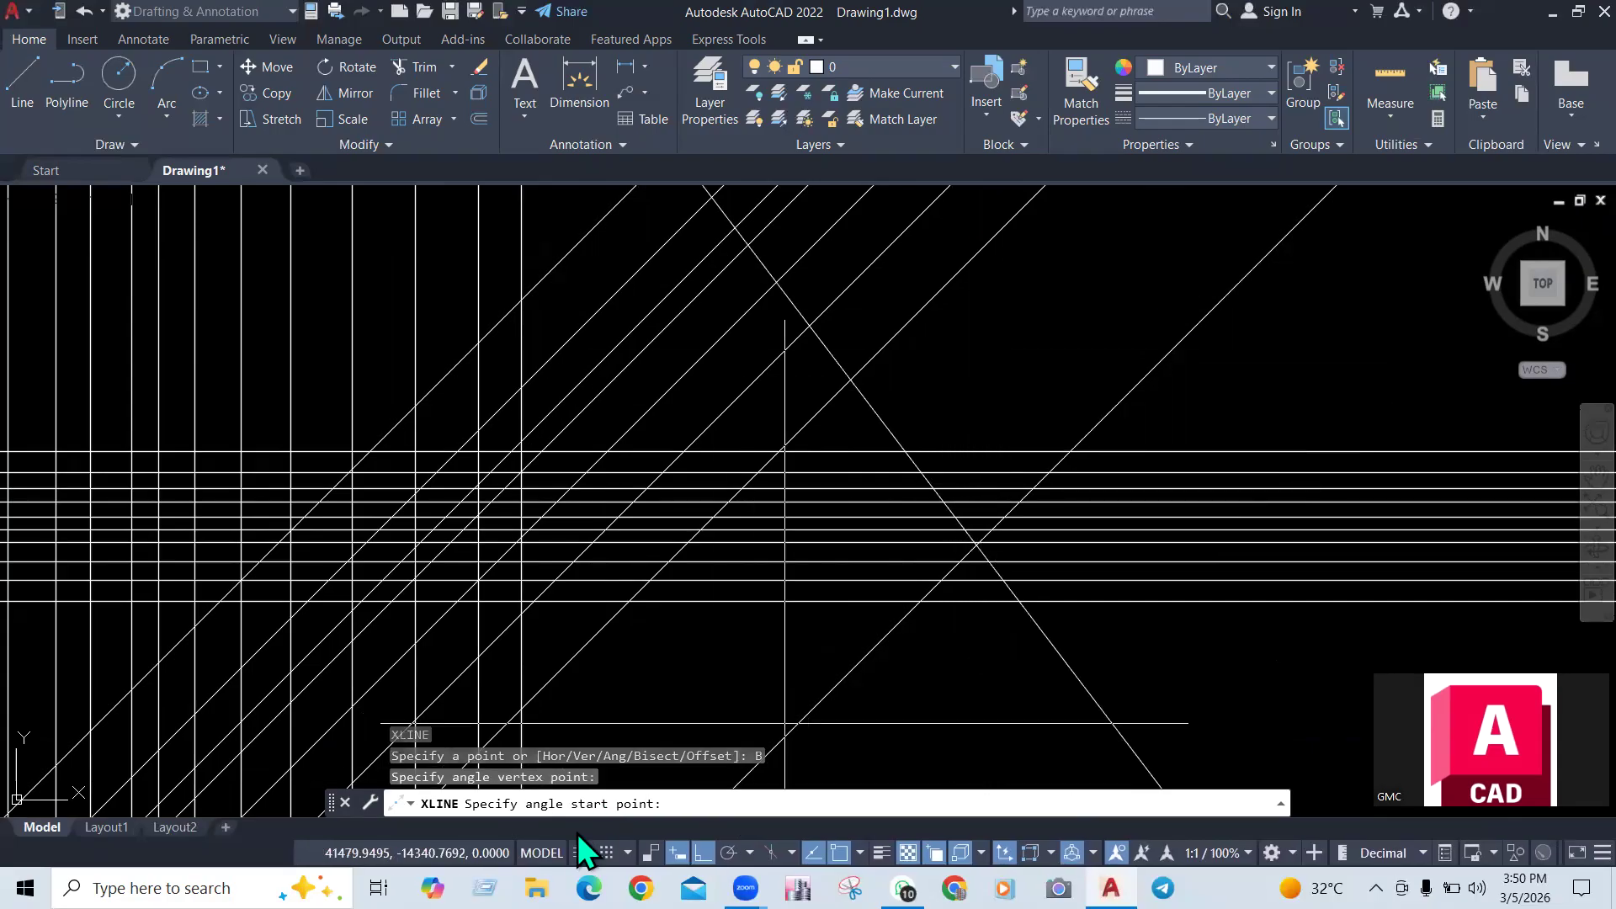
left_click(960, 268)
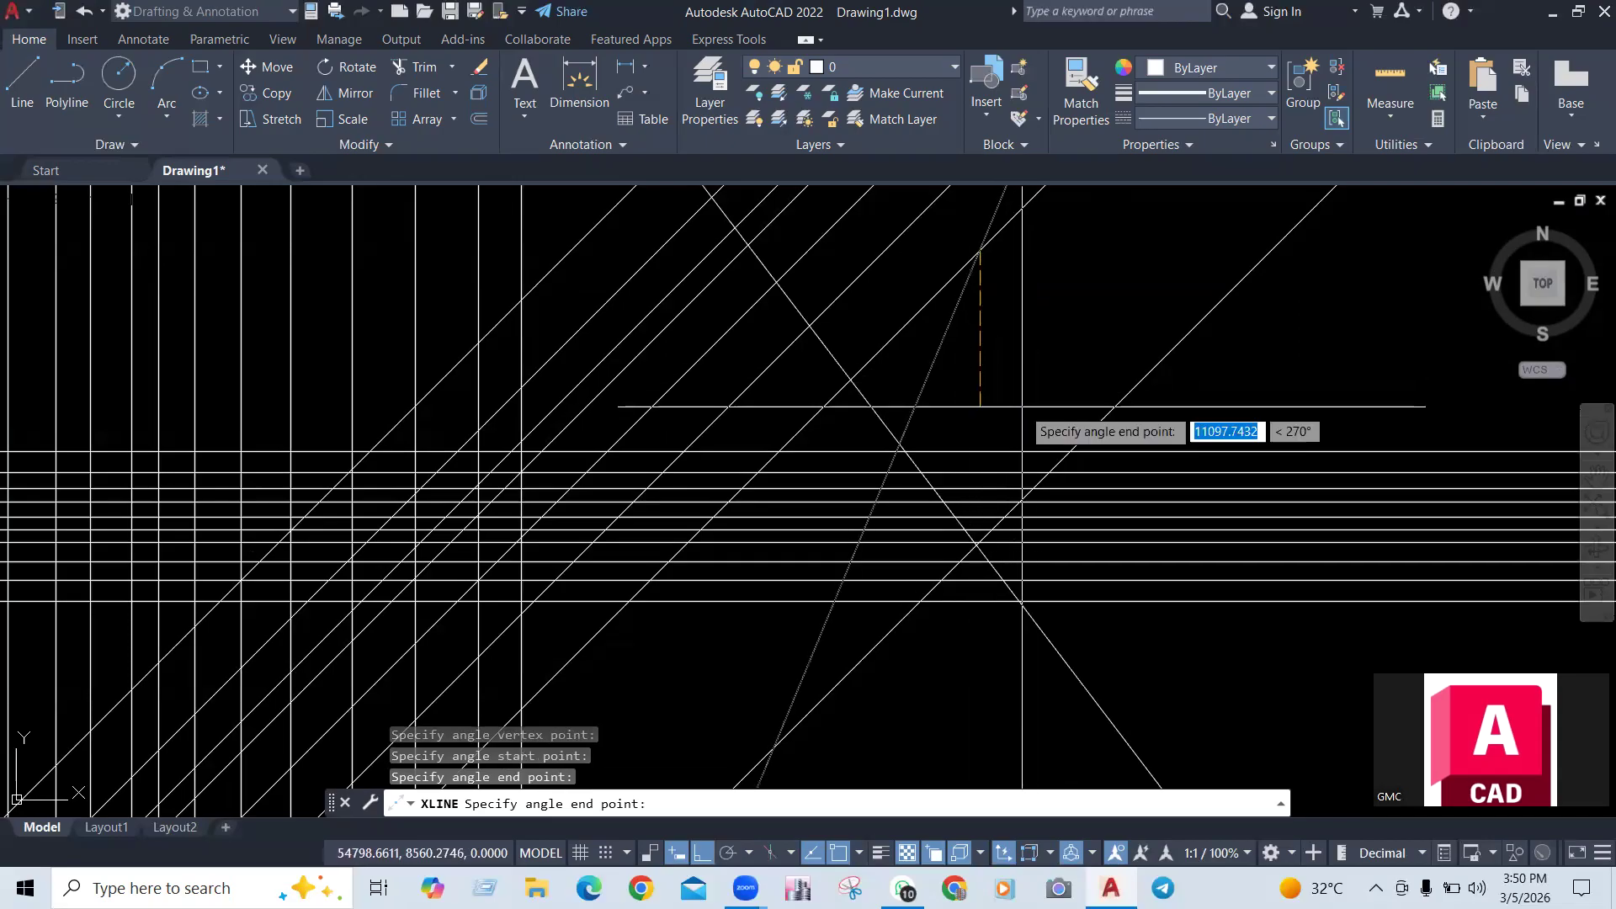
left_click(979, 407)
key("Return")
Erase the two bisecting construction lines
left_click(950, 322)
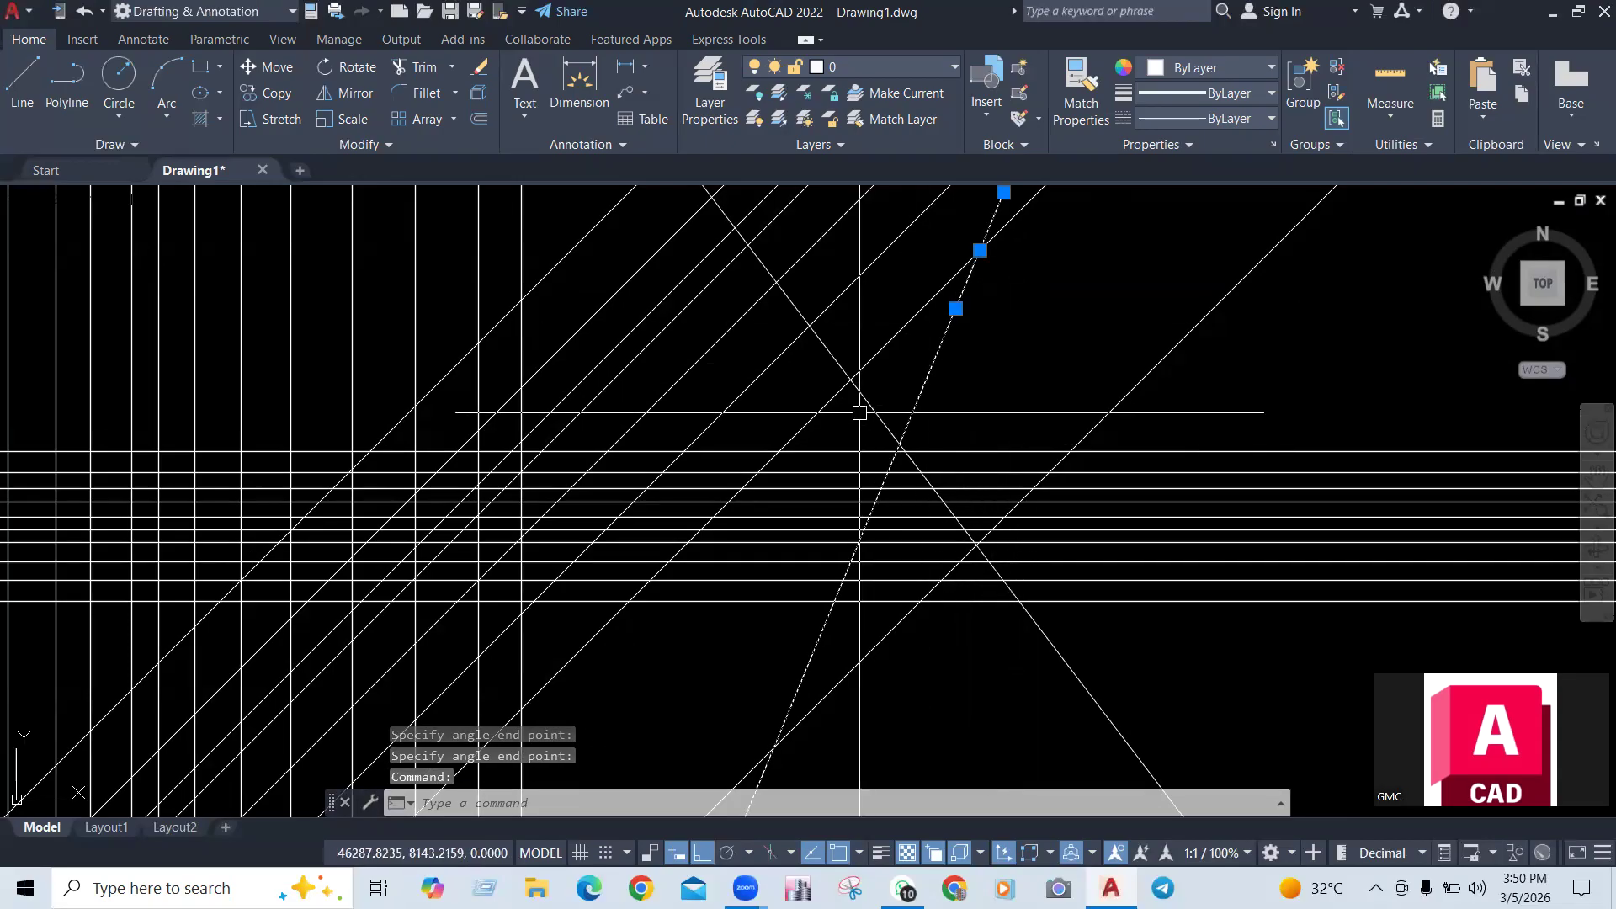
middle_click_drag(985, 332, 918, 510)
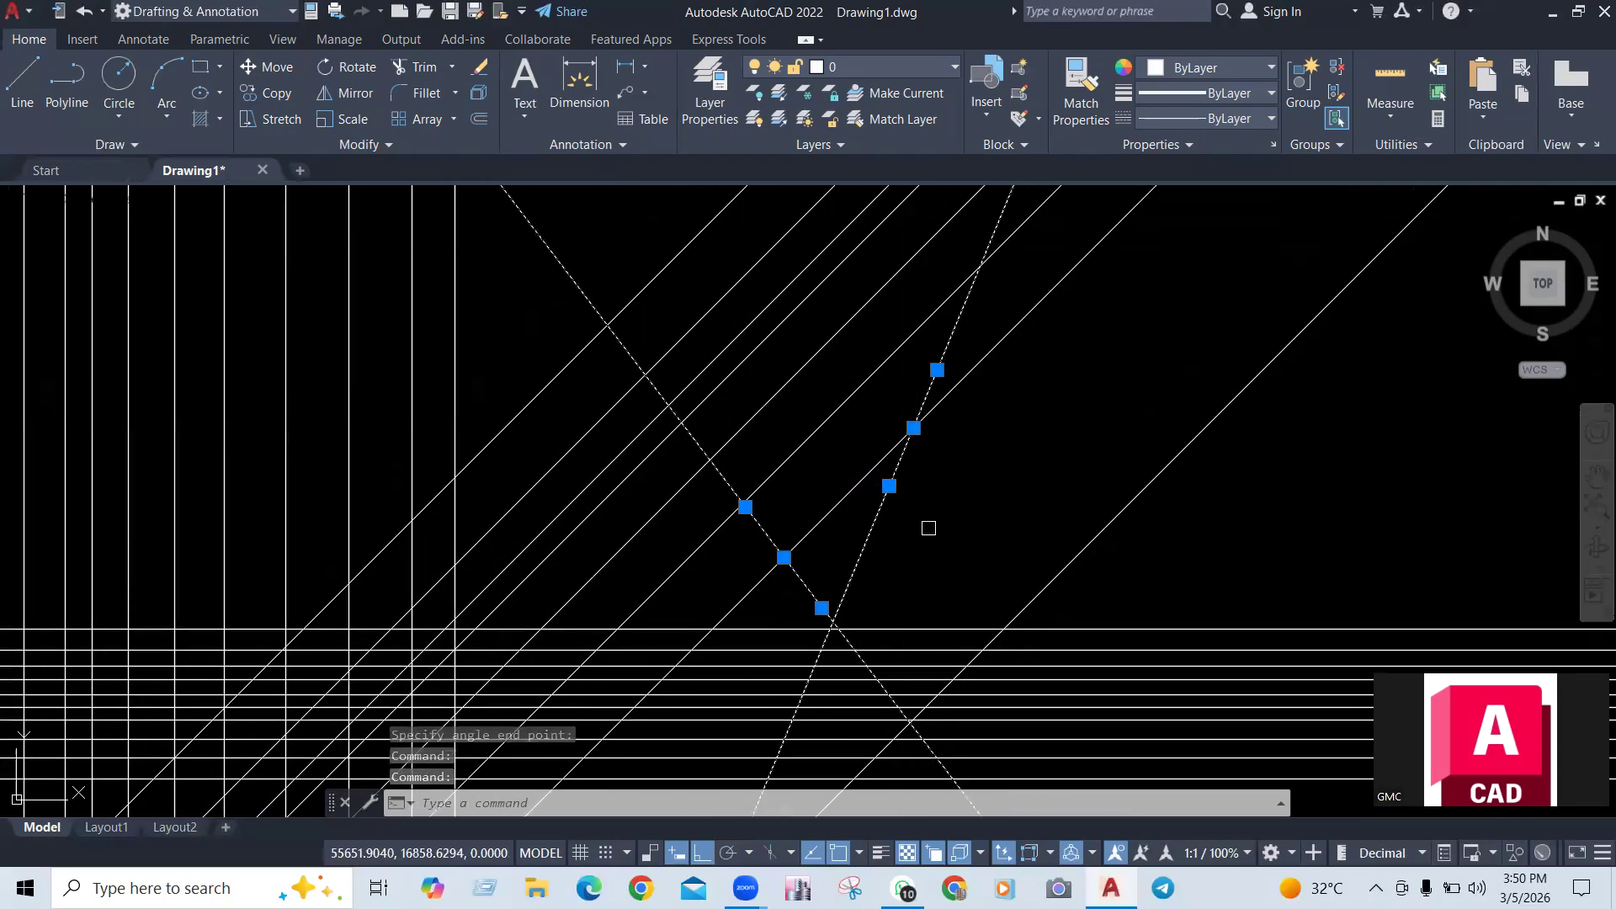
type("e")
key("Return")
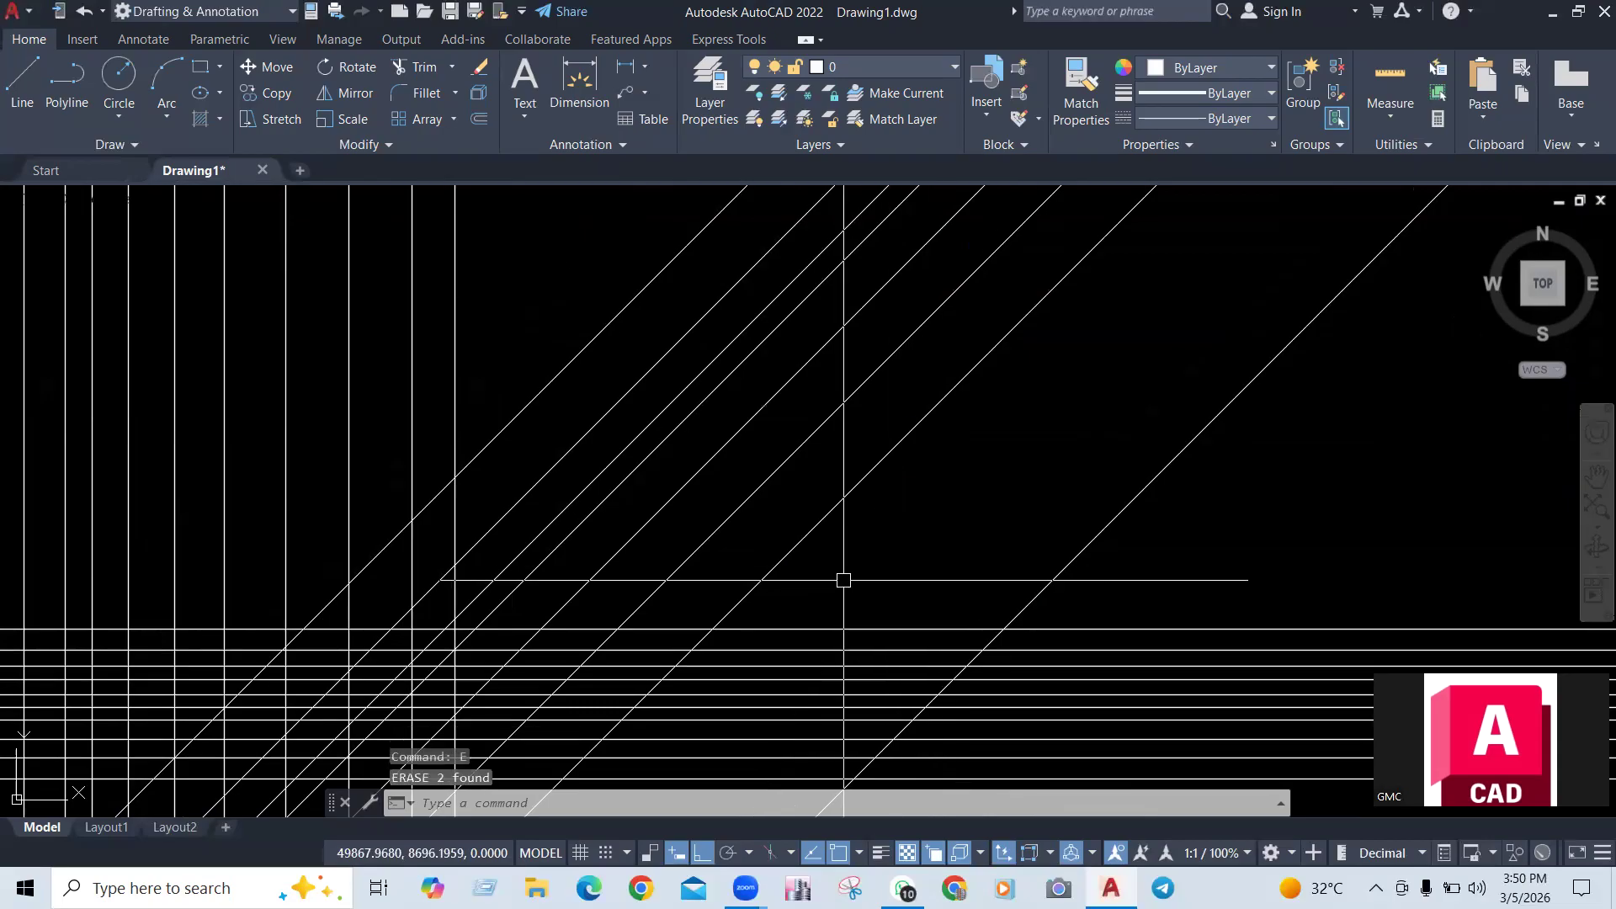
Offset the topmost horizontal construction line upward with the Offset option of XLINE, picking two points for the distance
type("xl")
key("Return")
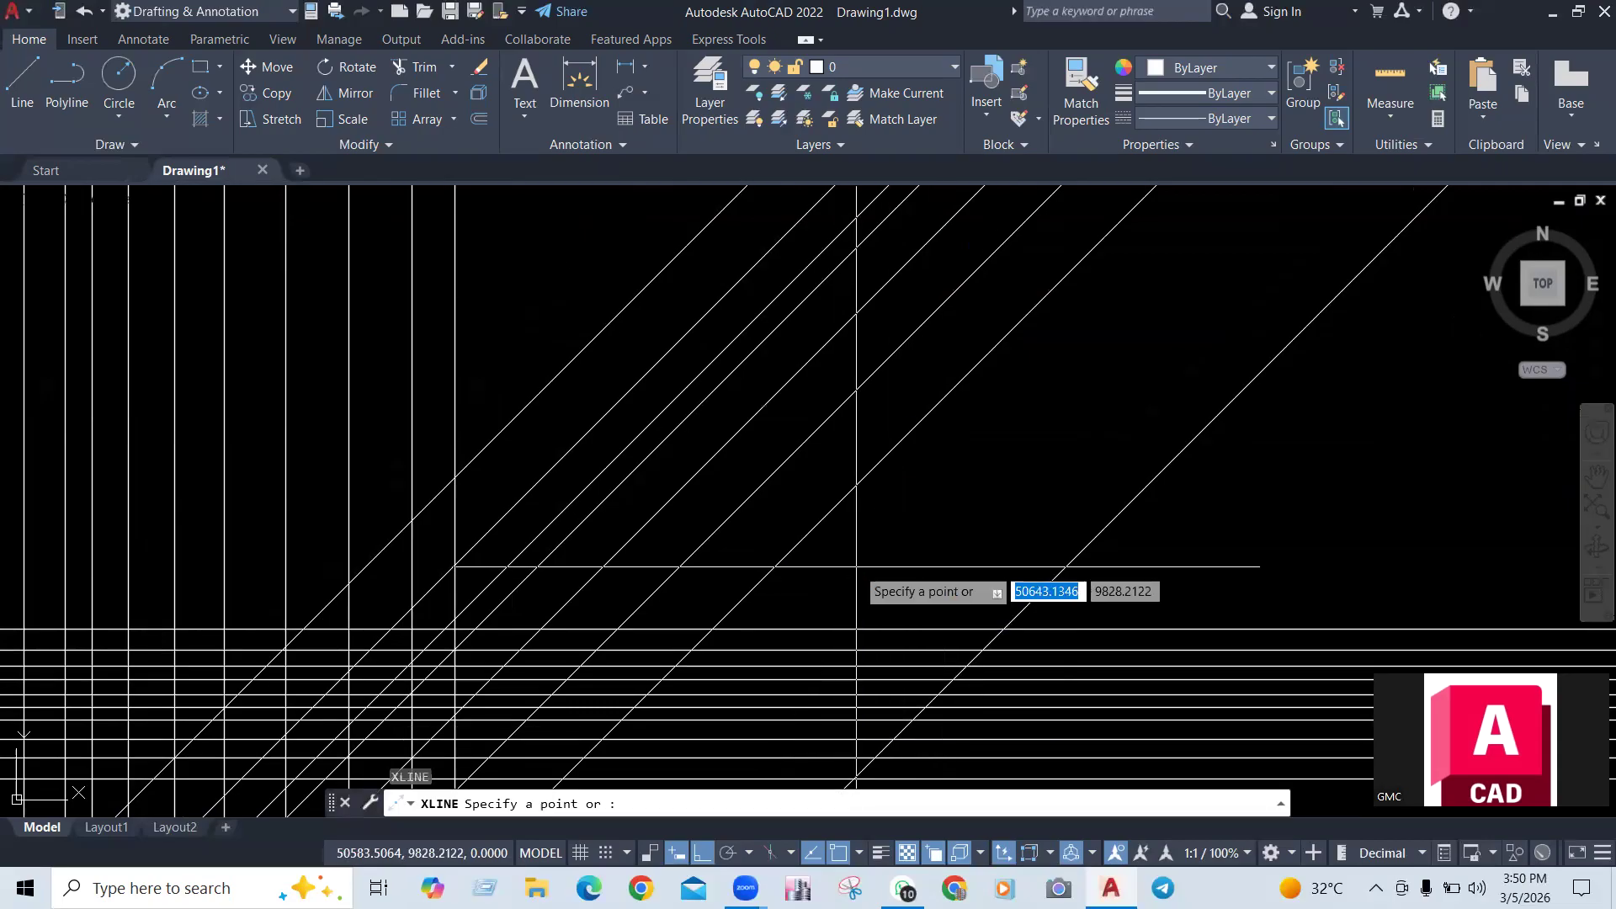
scroll(867, 674, "down", 3)
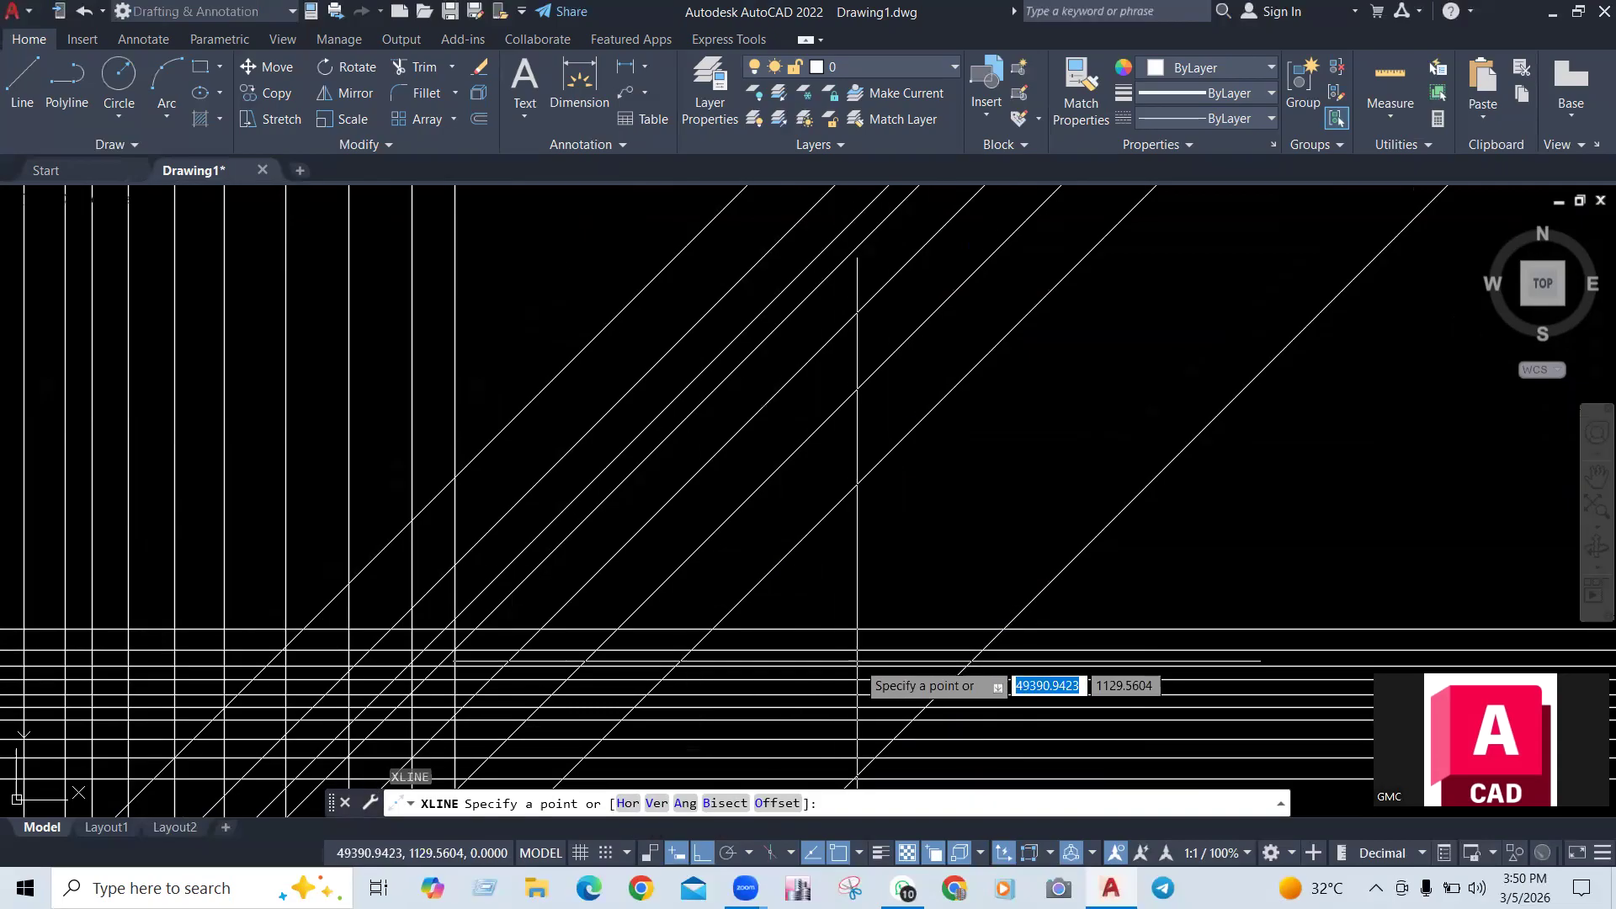
type("o")
key("Return")
scroll(980, 635, "down", 2)
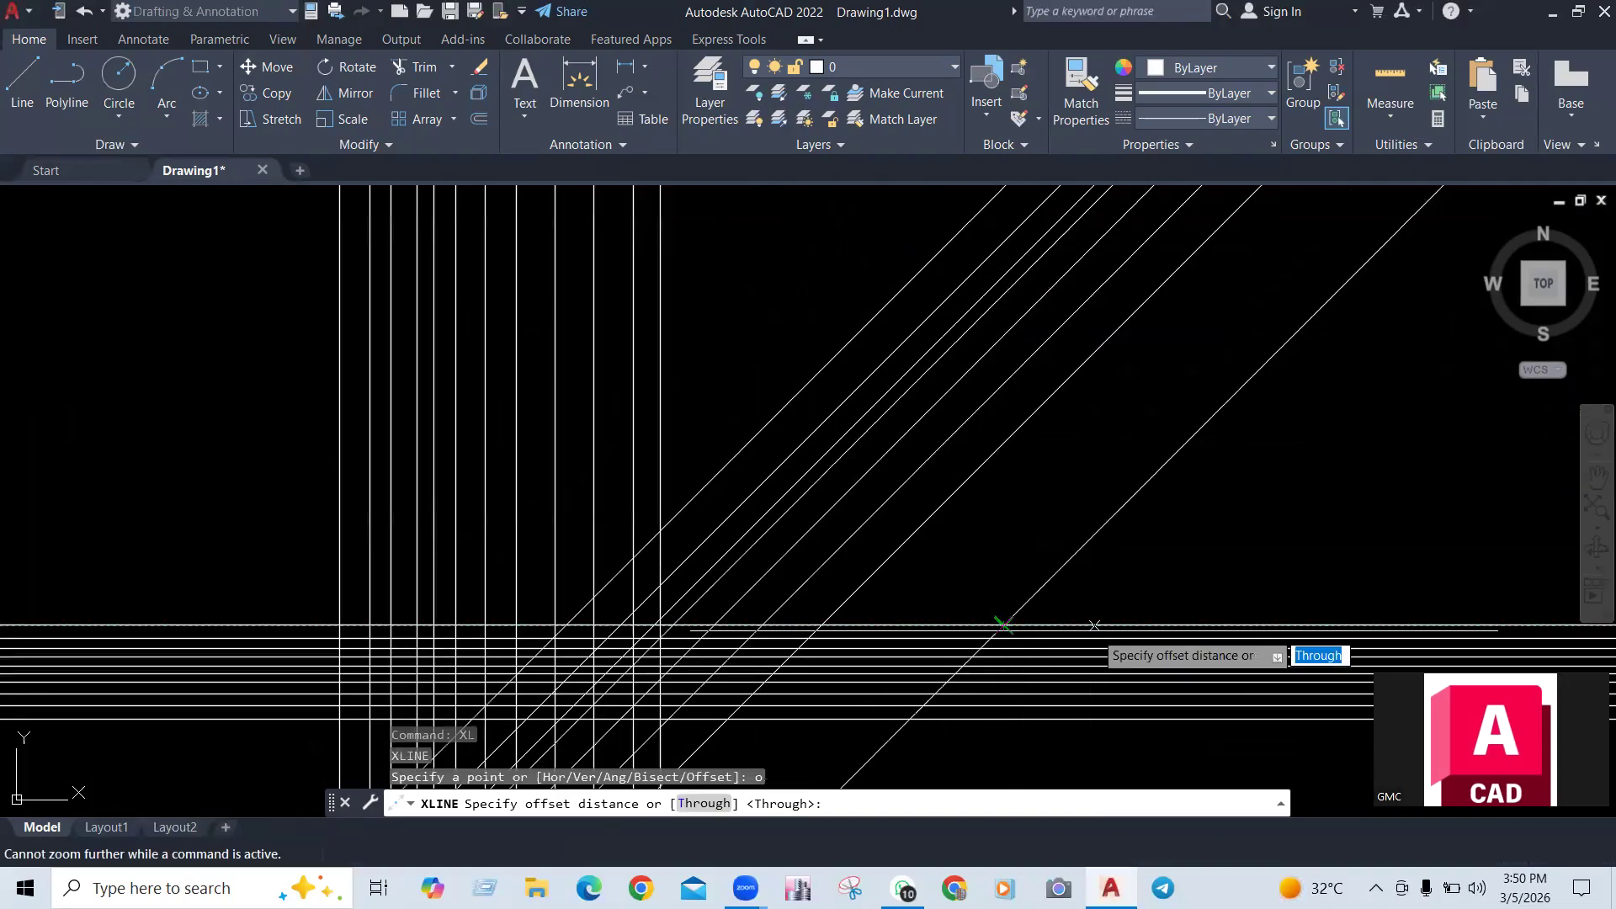
left_click(1107, 567)
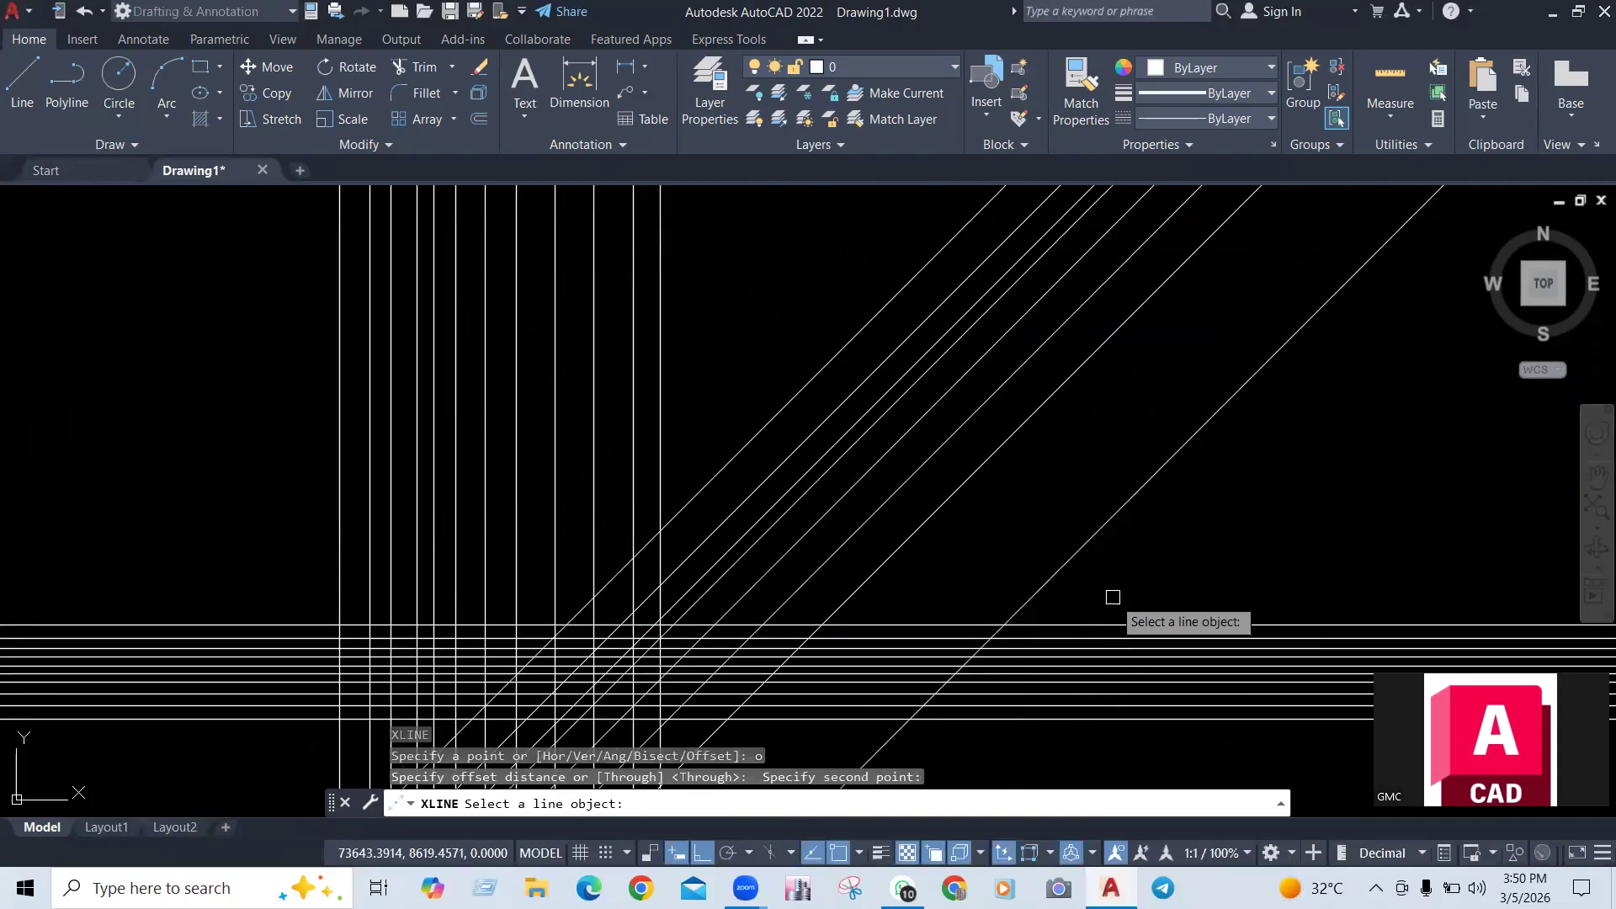
left_click(1107, 624)
left_click(1133, 546)
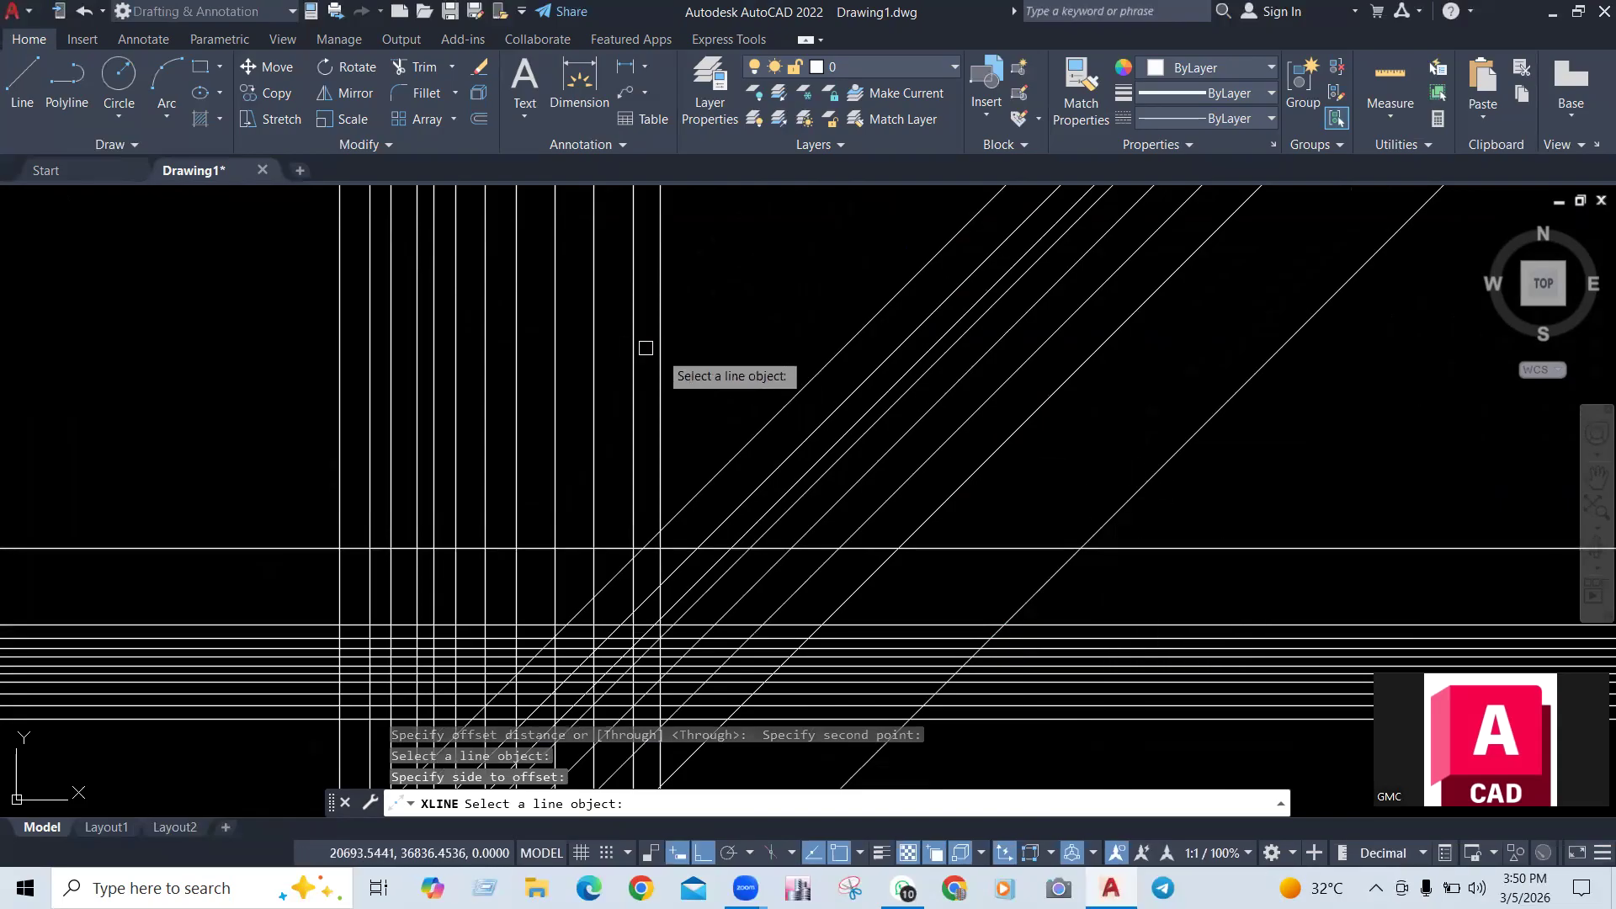
Offset the last vertical construction line twice to the right and the seventh diagonal once to the right at the same distance
left_click(660, 352)
left_click(803, 349)
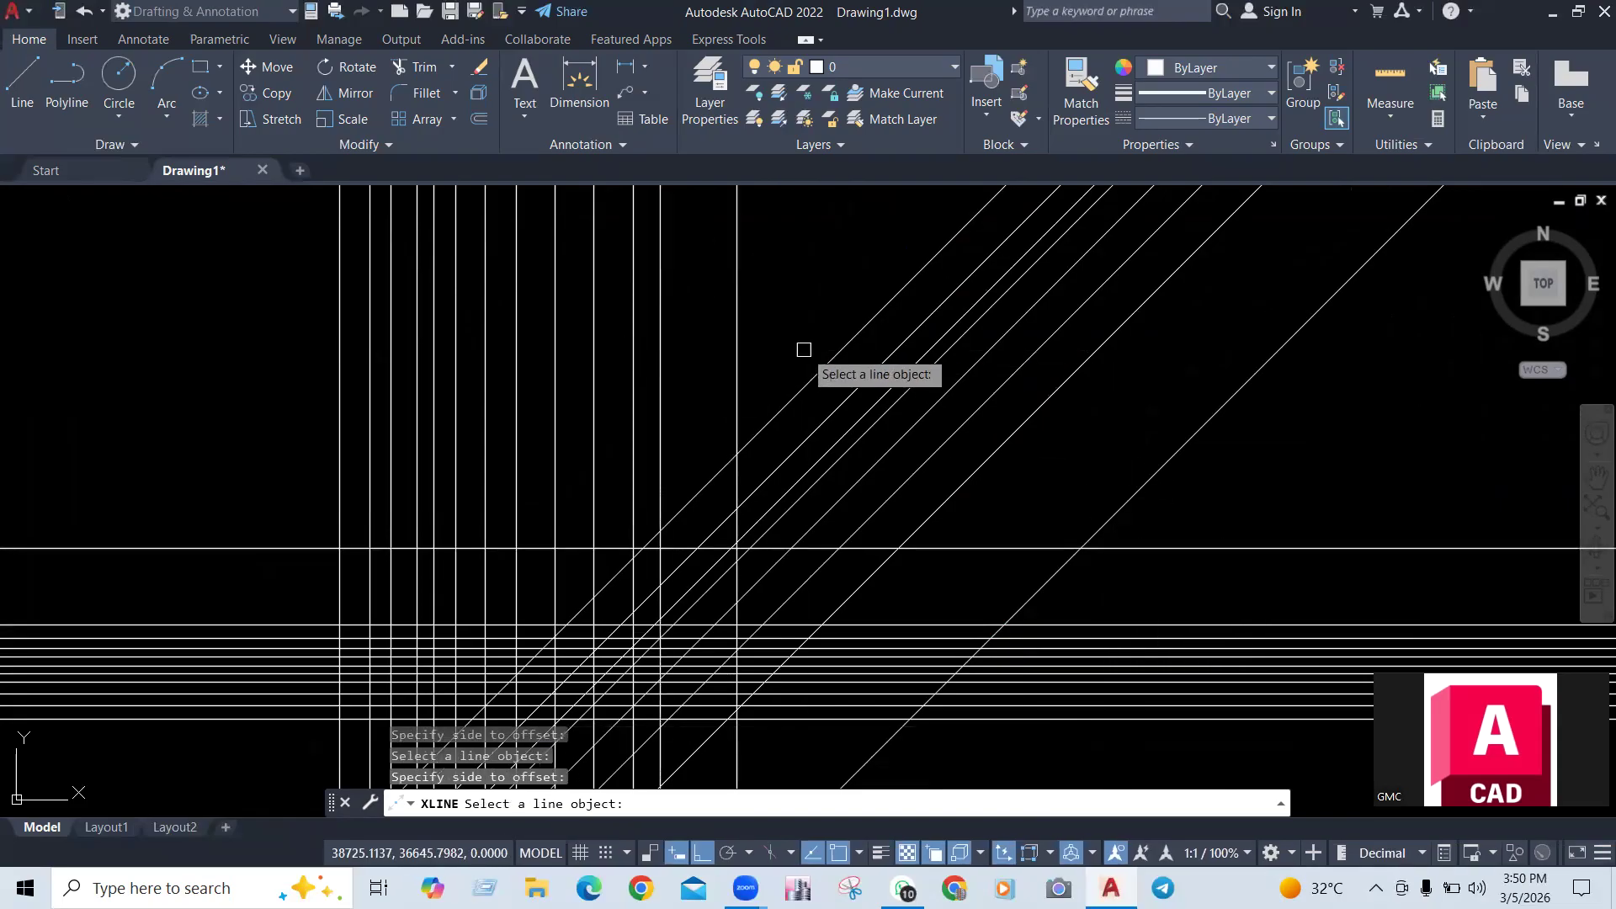
left_click(739, 372)
left_click(836, 381)
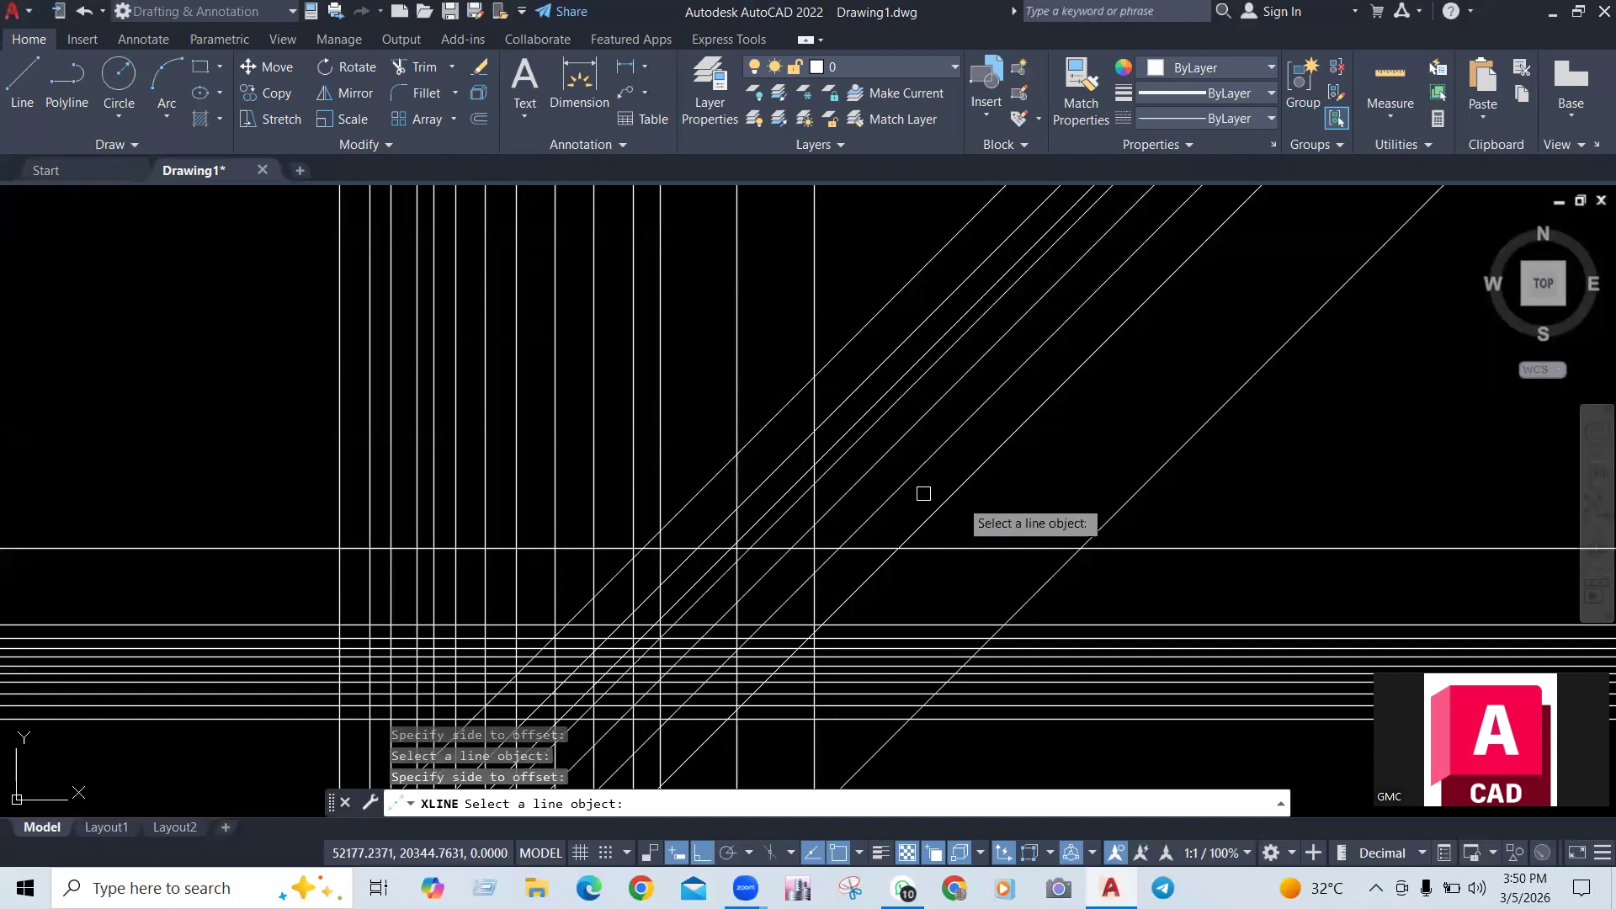
left_click(971, 458)
left_click(1065, 518)
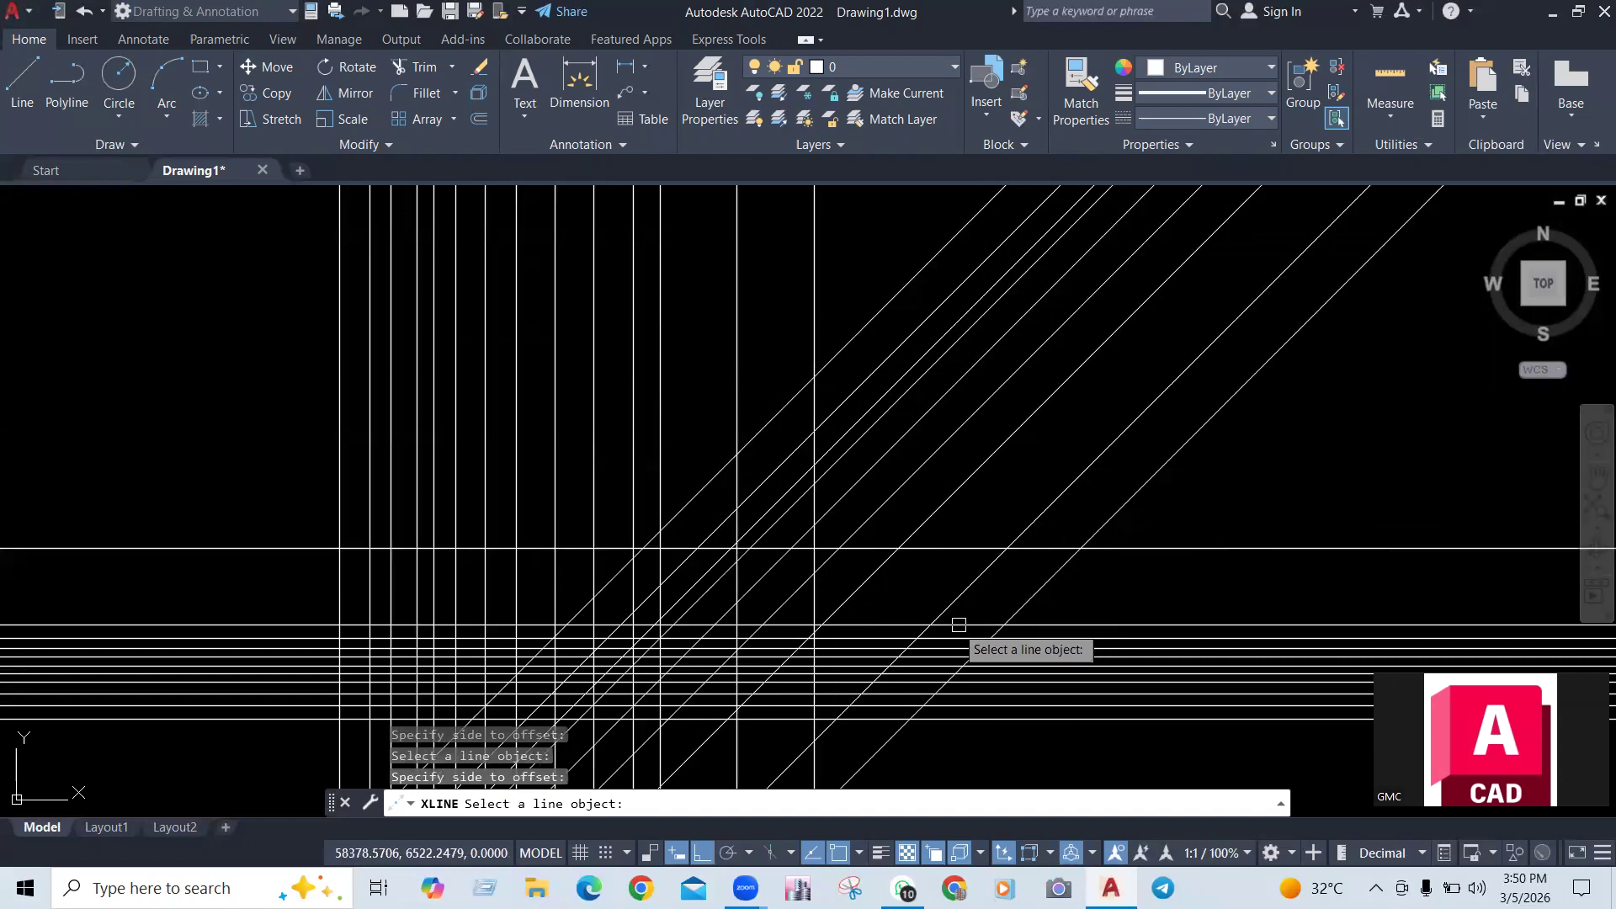
key("Return")
scroll(905, 584, "down", 6)
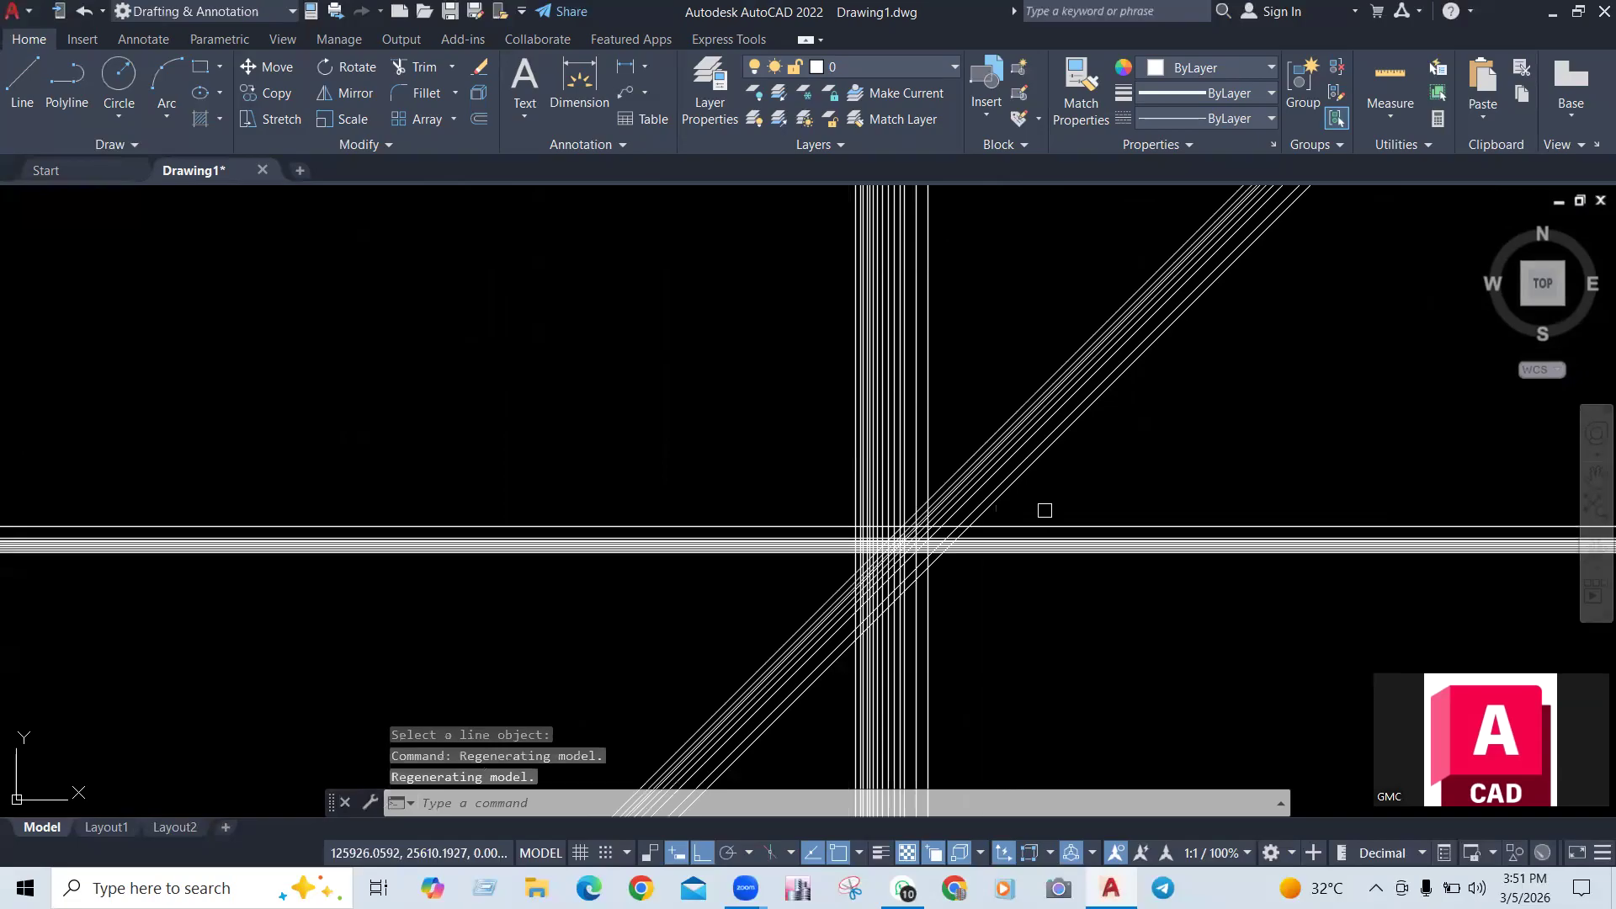
scroll(1014, 517, "up", 4)
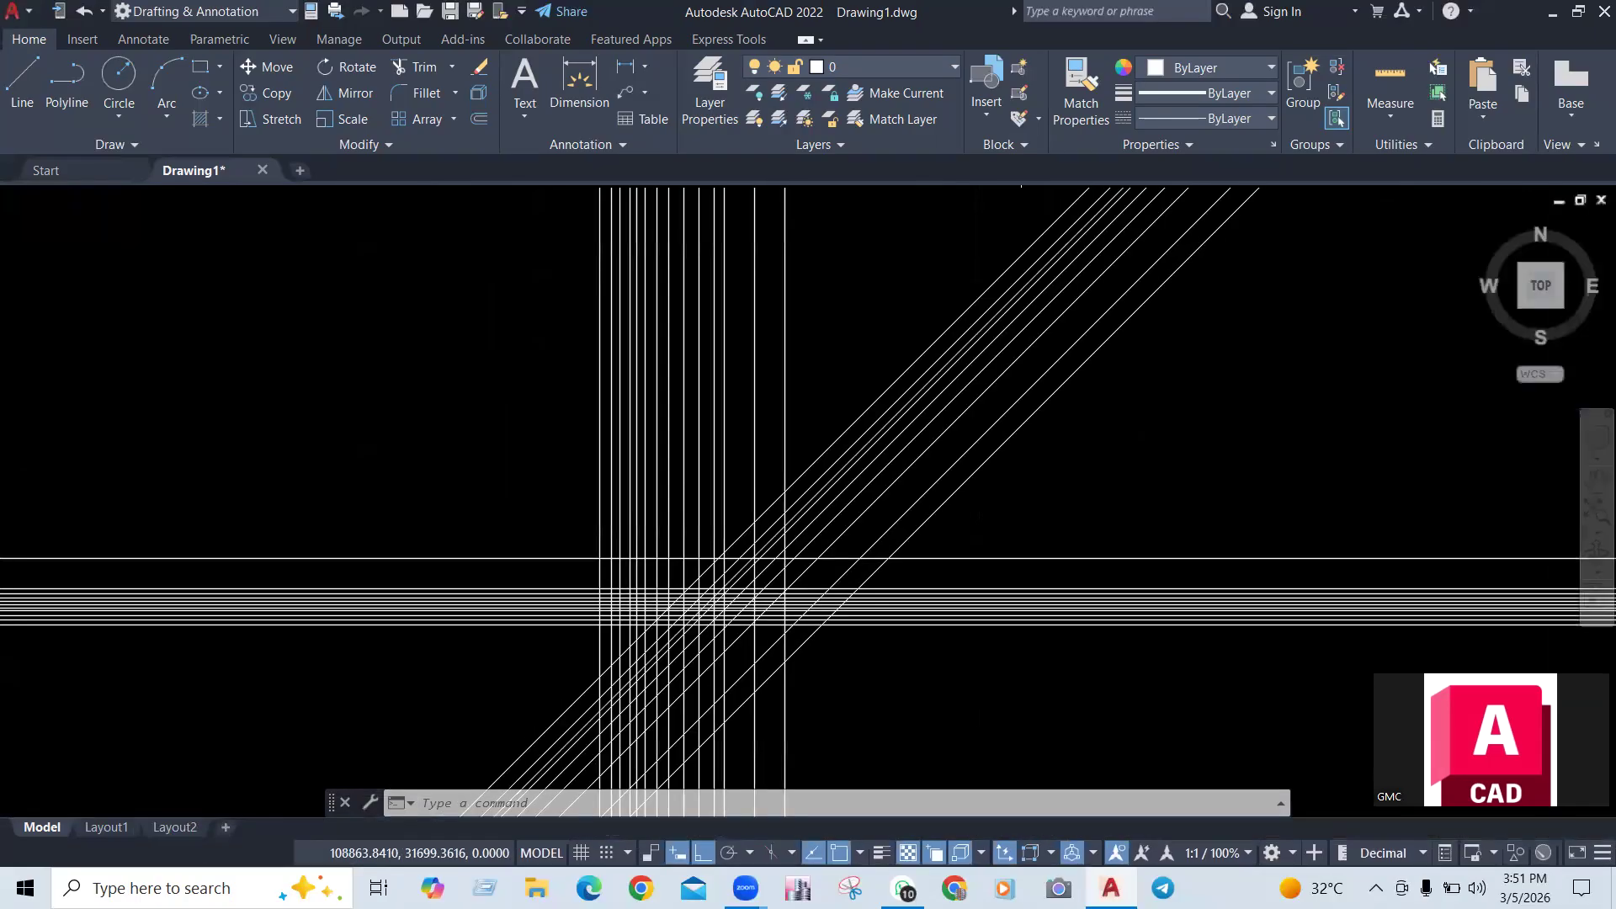
type("xl")
key("Return")
left_click(1010, 515)
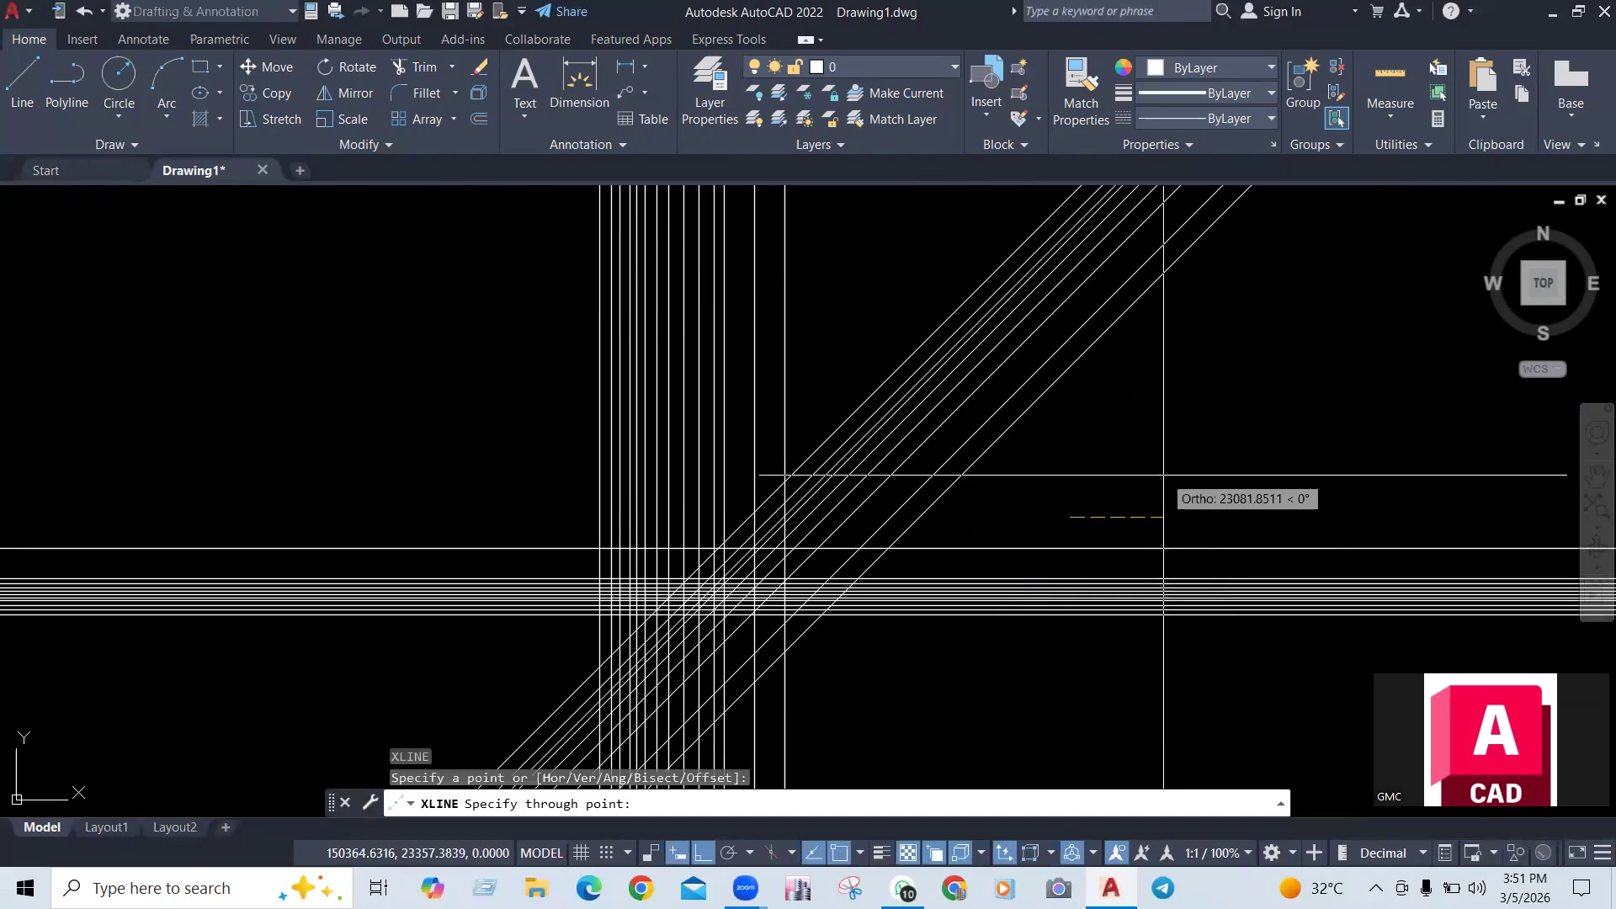
left_click(959, 455)
key("Escape")
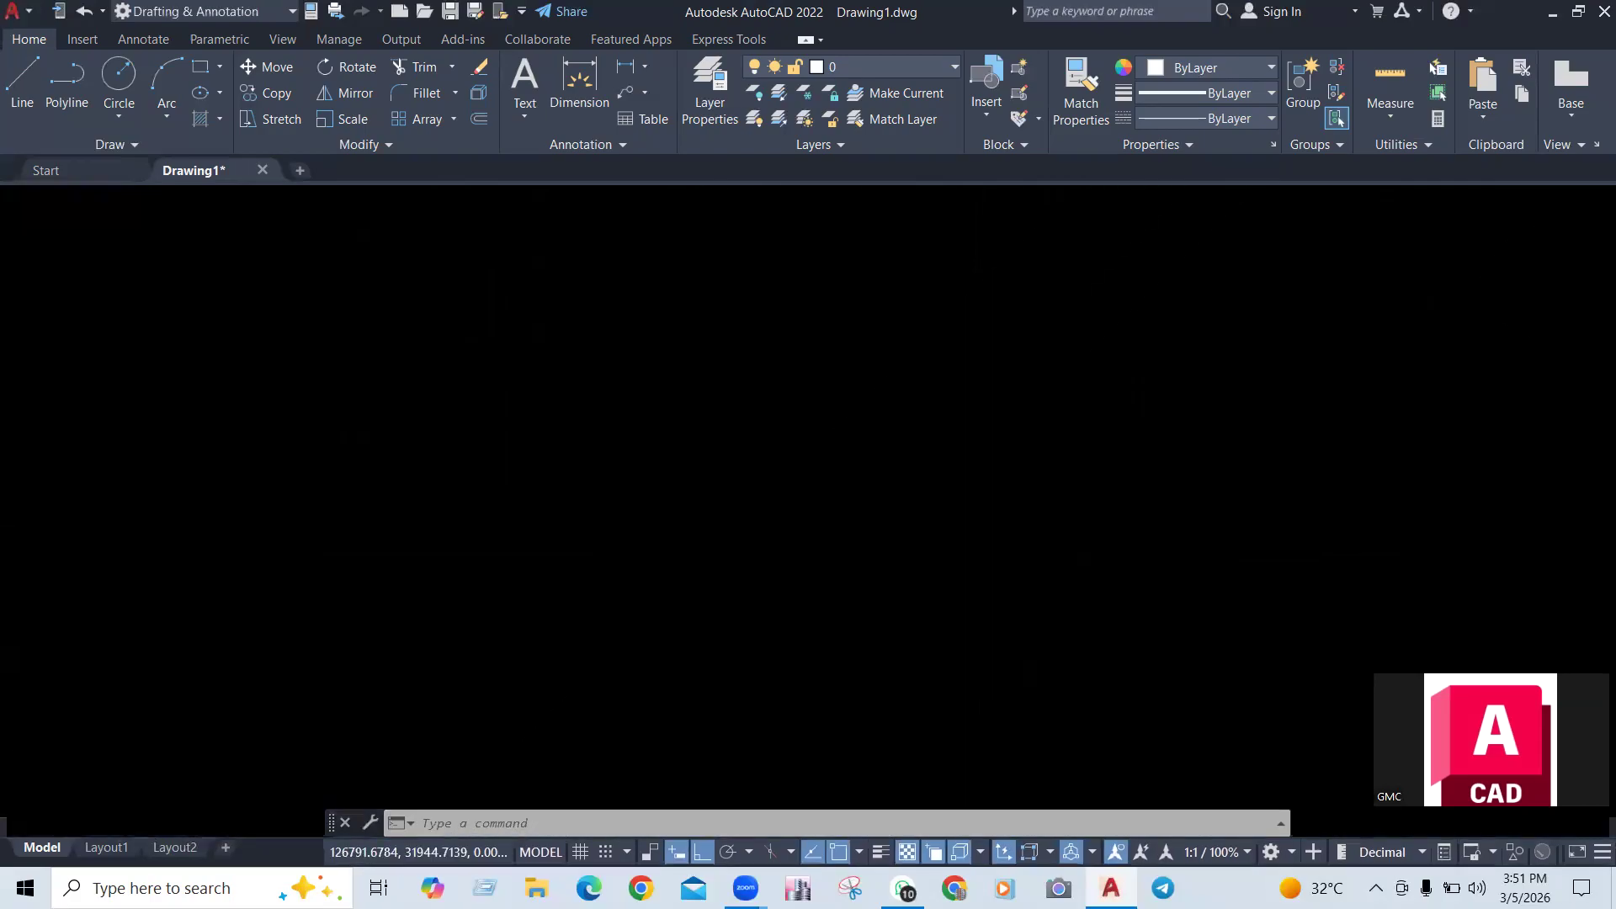
Erase all the horizontal, vertical and diagonal construction lines in the drawing
left_click(1108, 448)
left_click(434, 673)
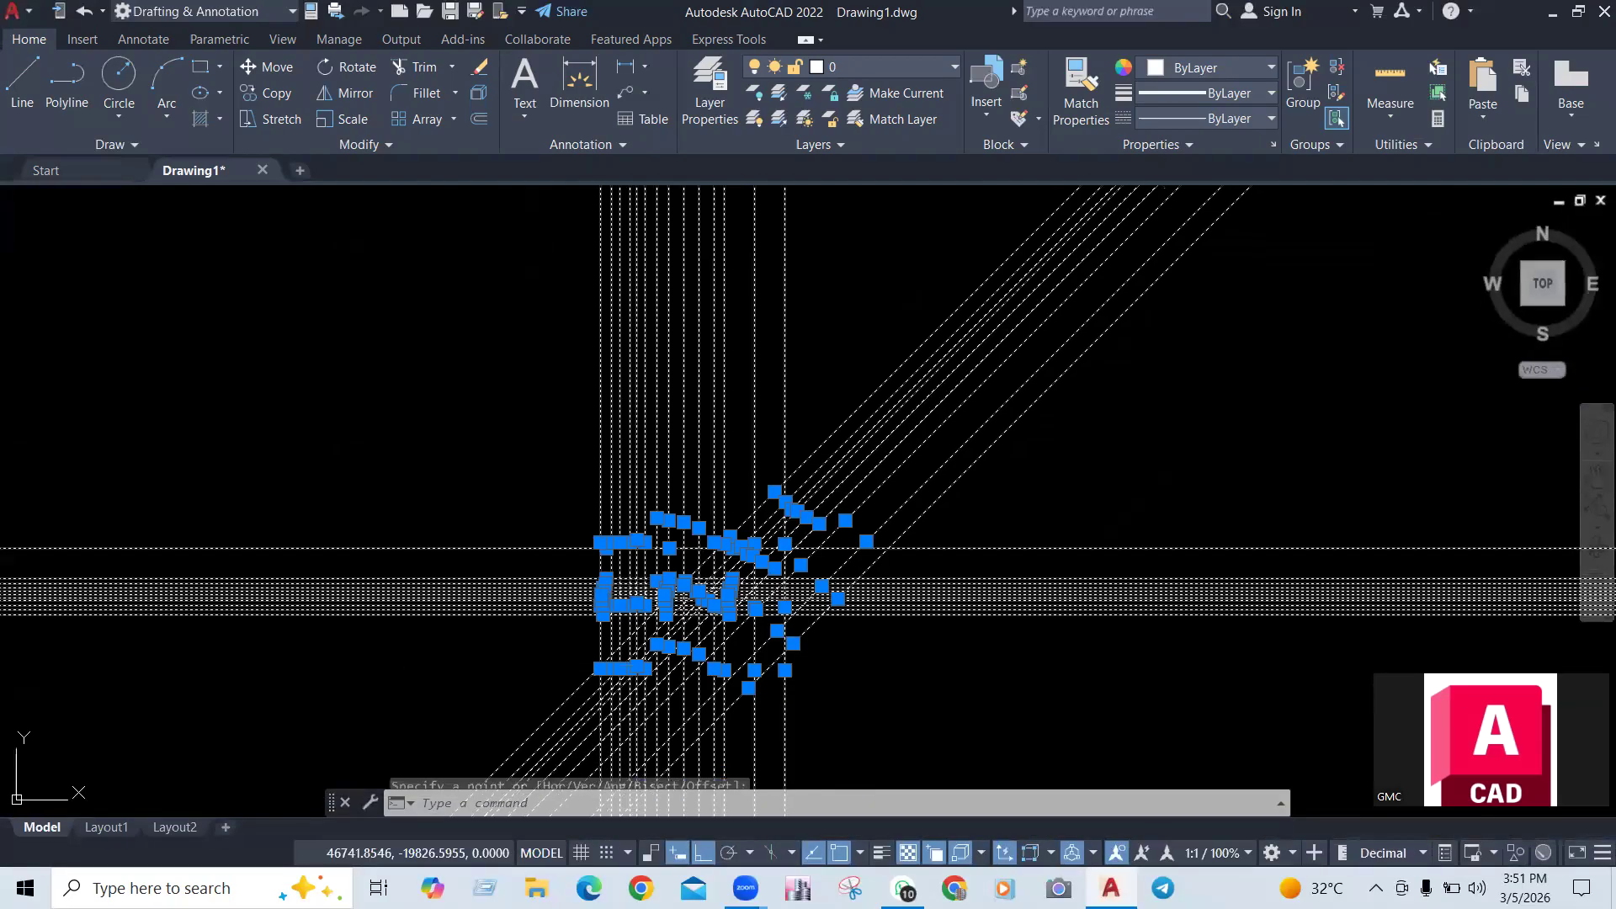
key("Delete")
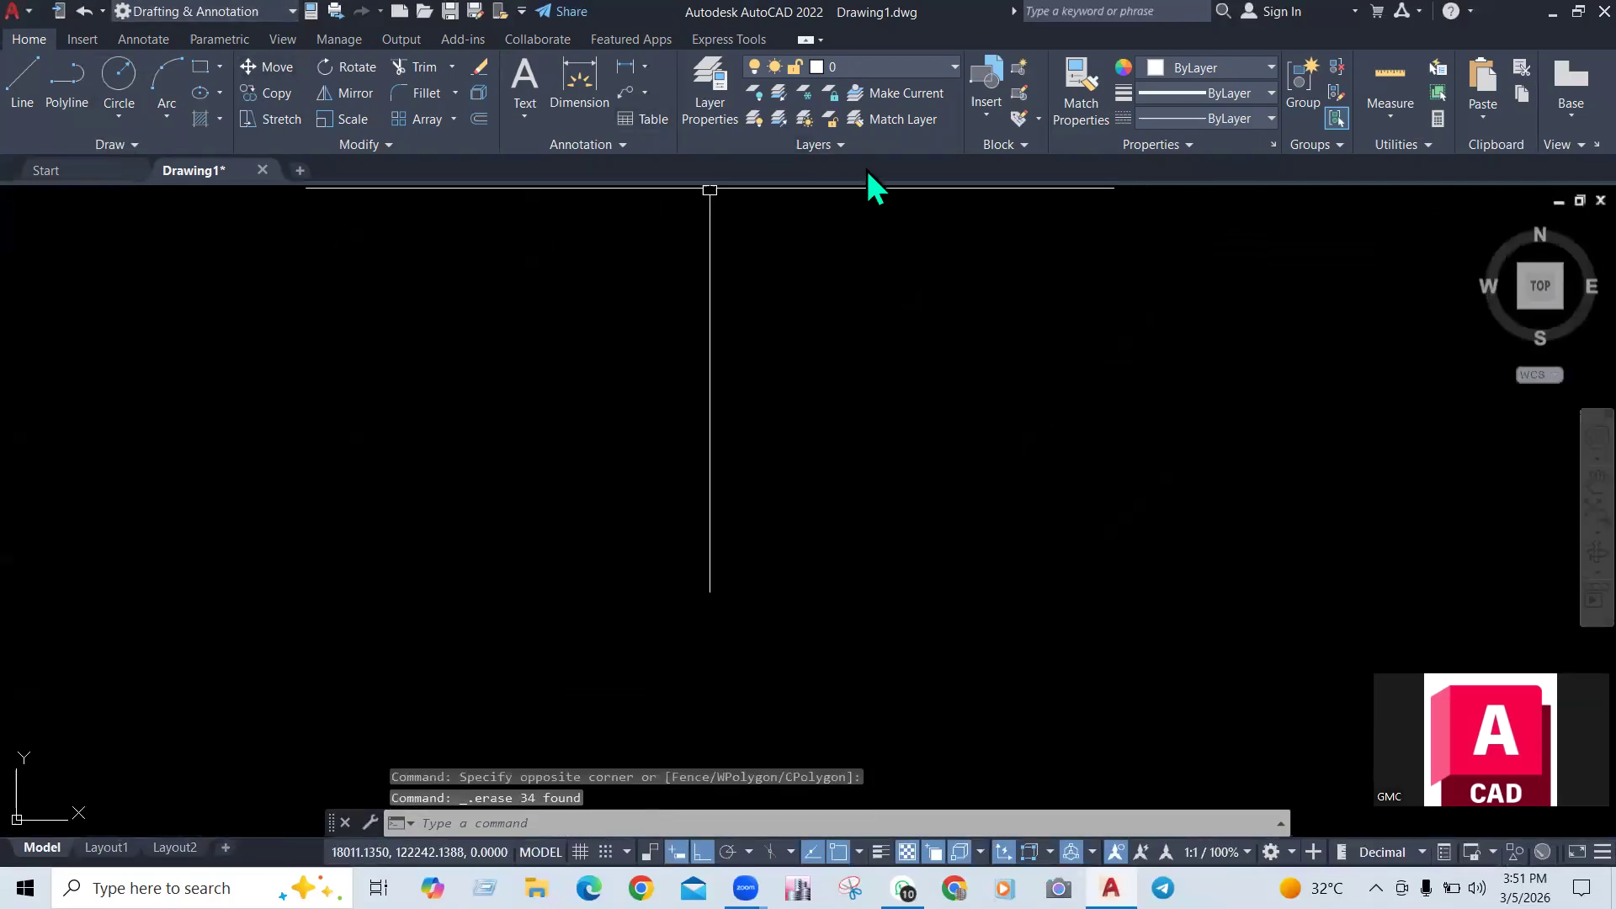
Draw four rays with the RAY command from one common start point, running up, right, down and left
left_click(138, 148)
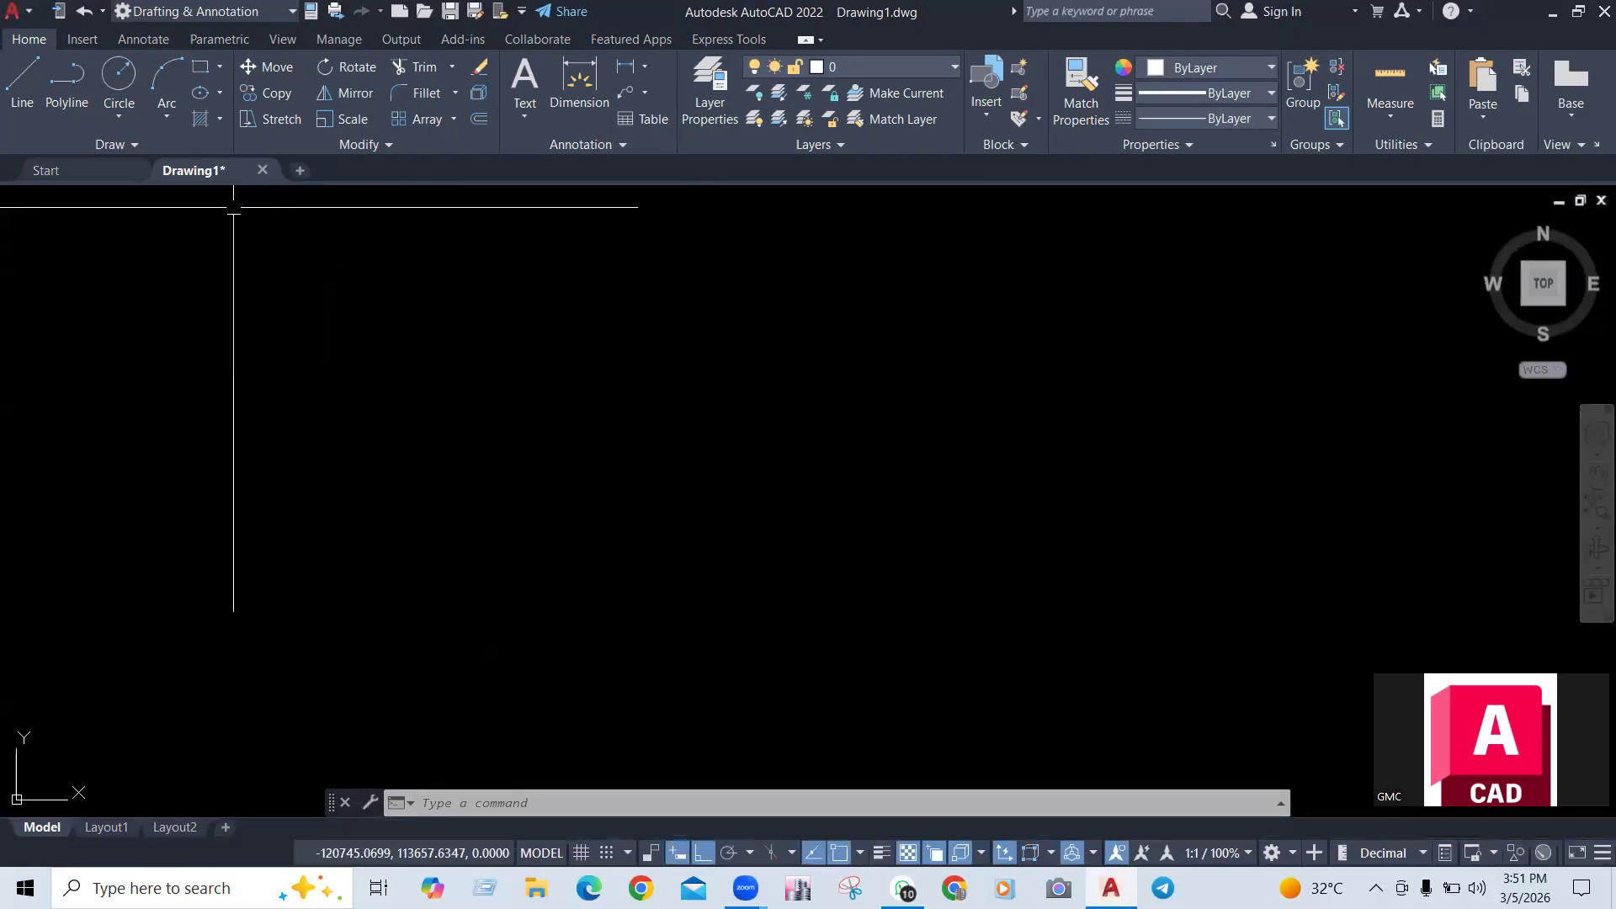
left_click(132, 144)
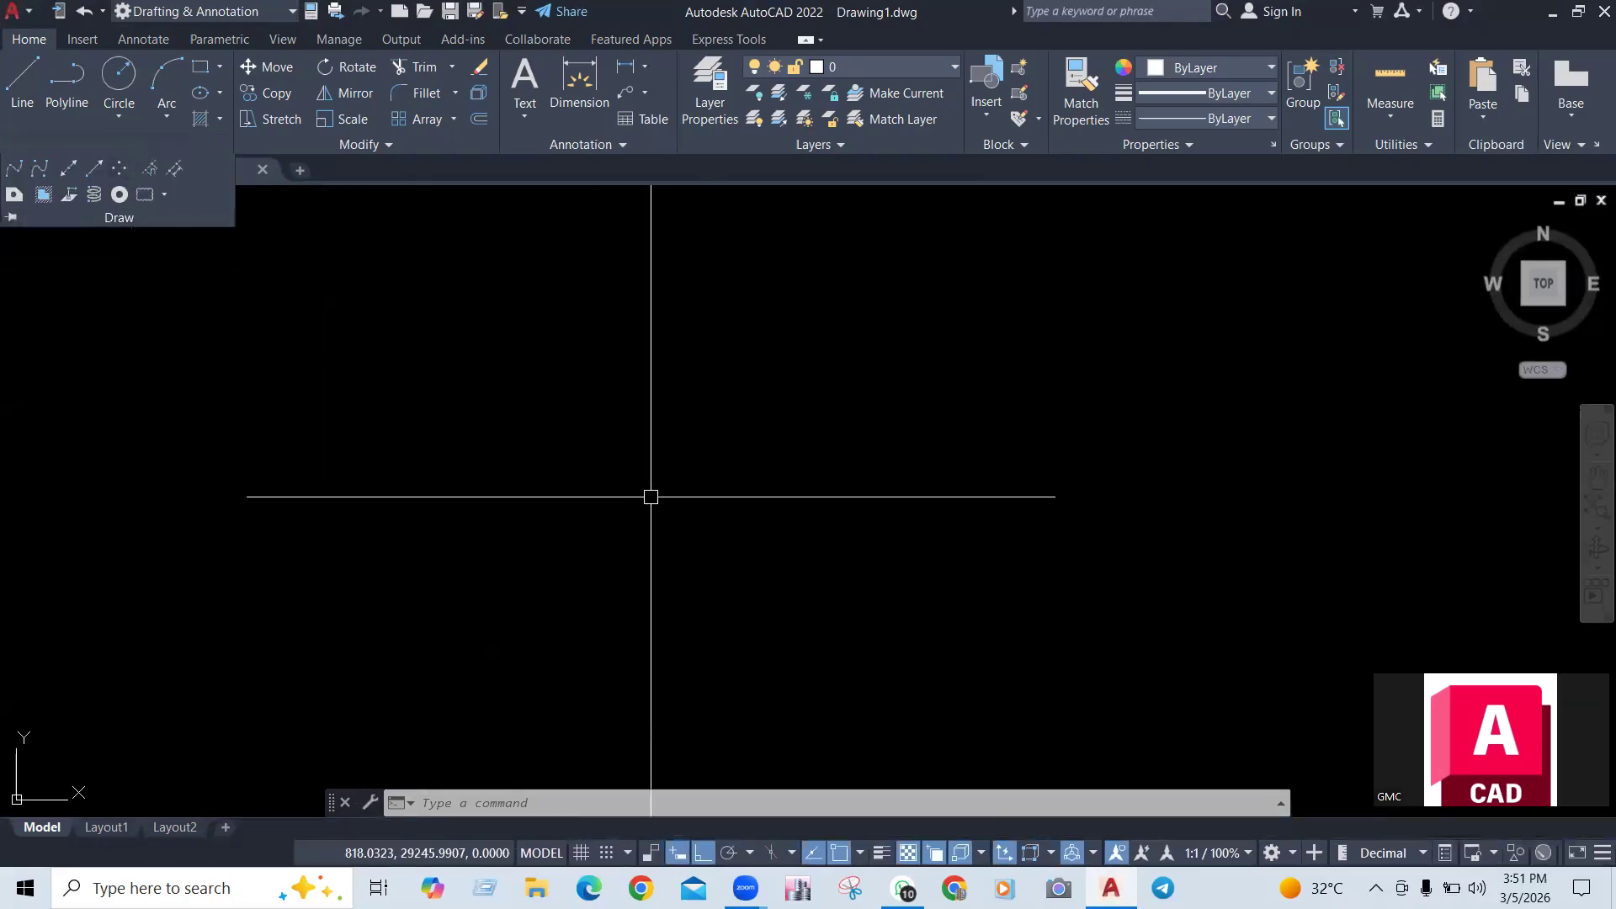
type("RAY")
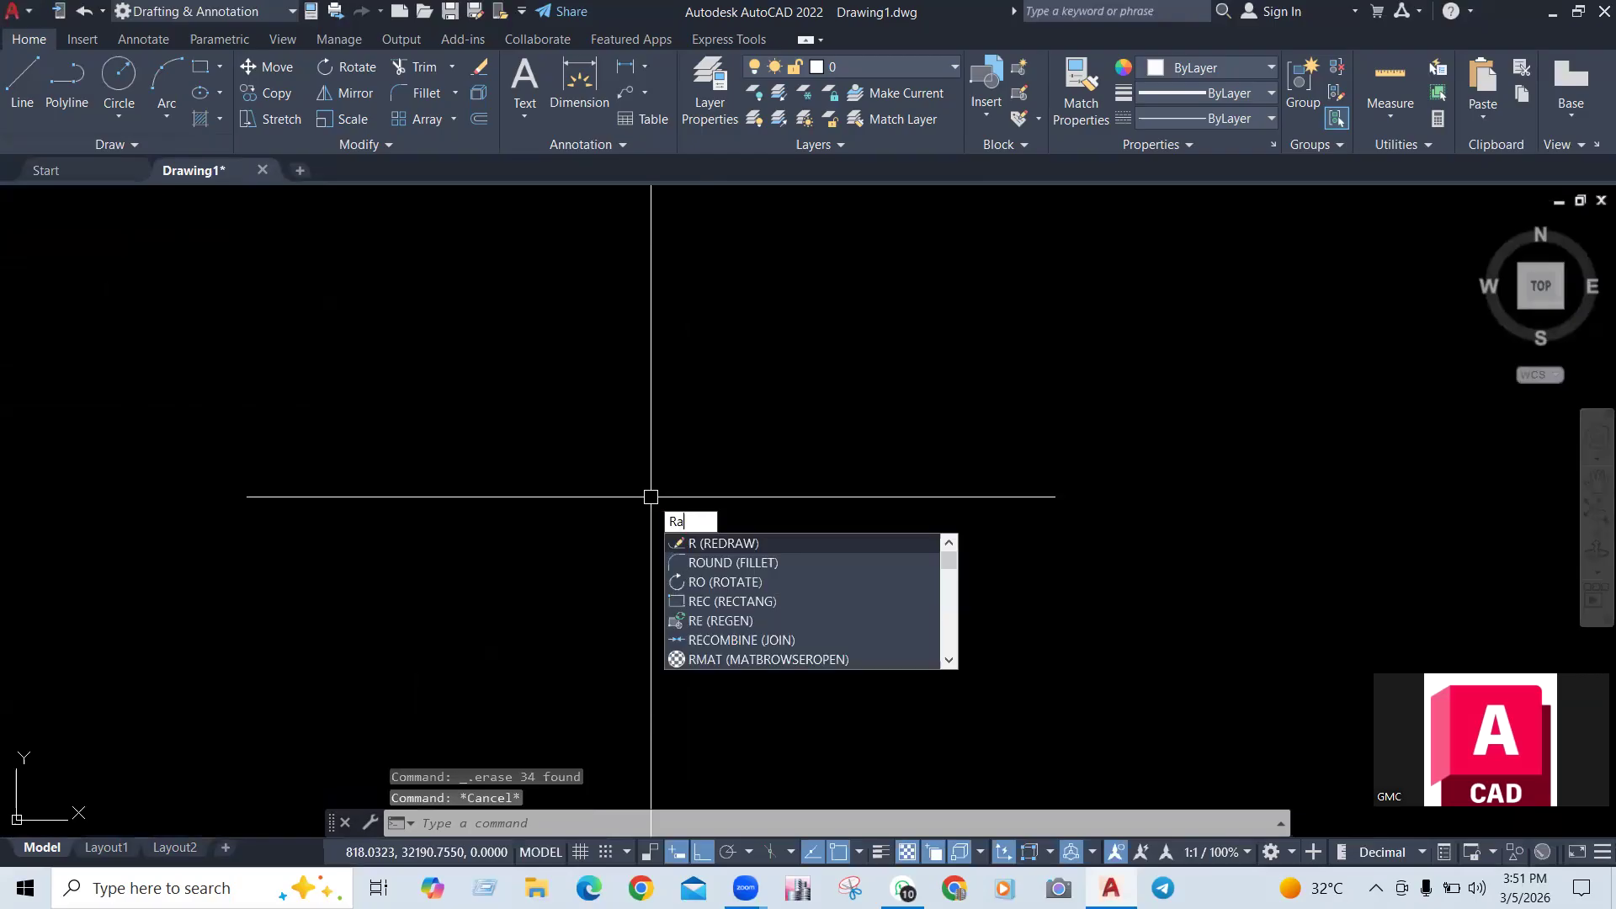
key("Return")
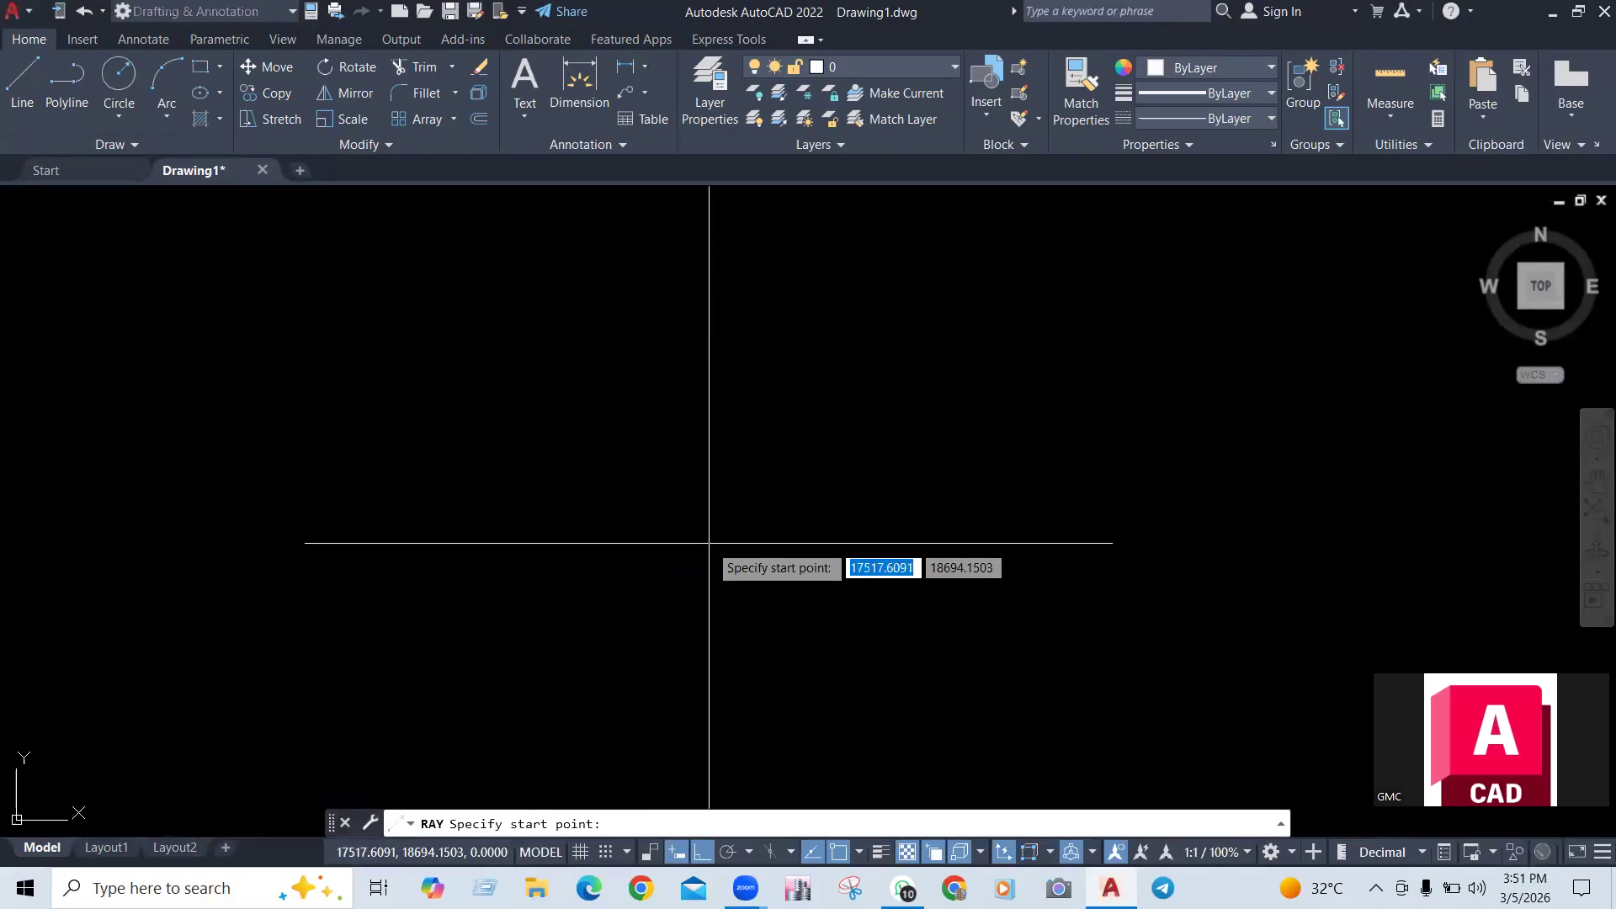
left_click(737, 634)
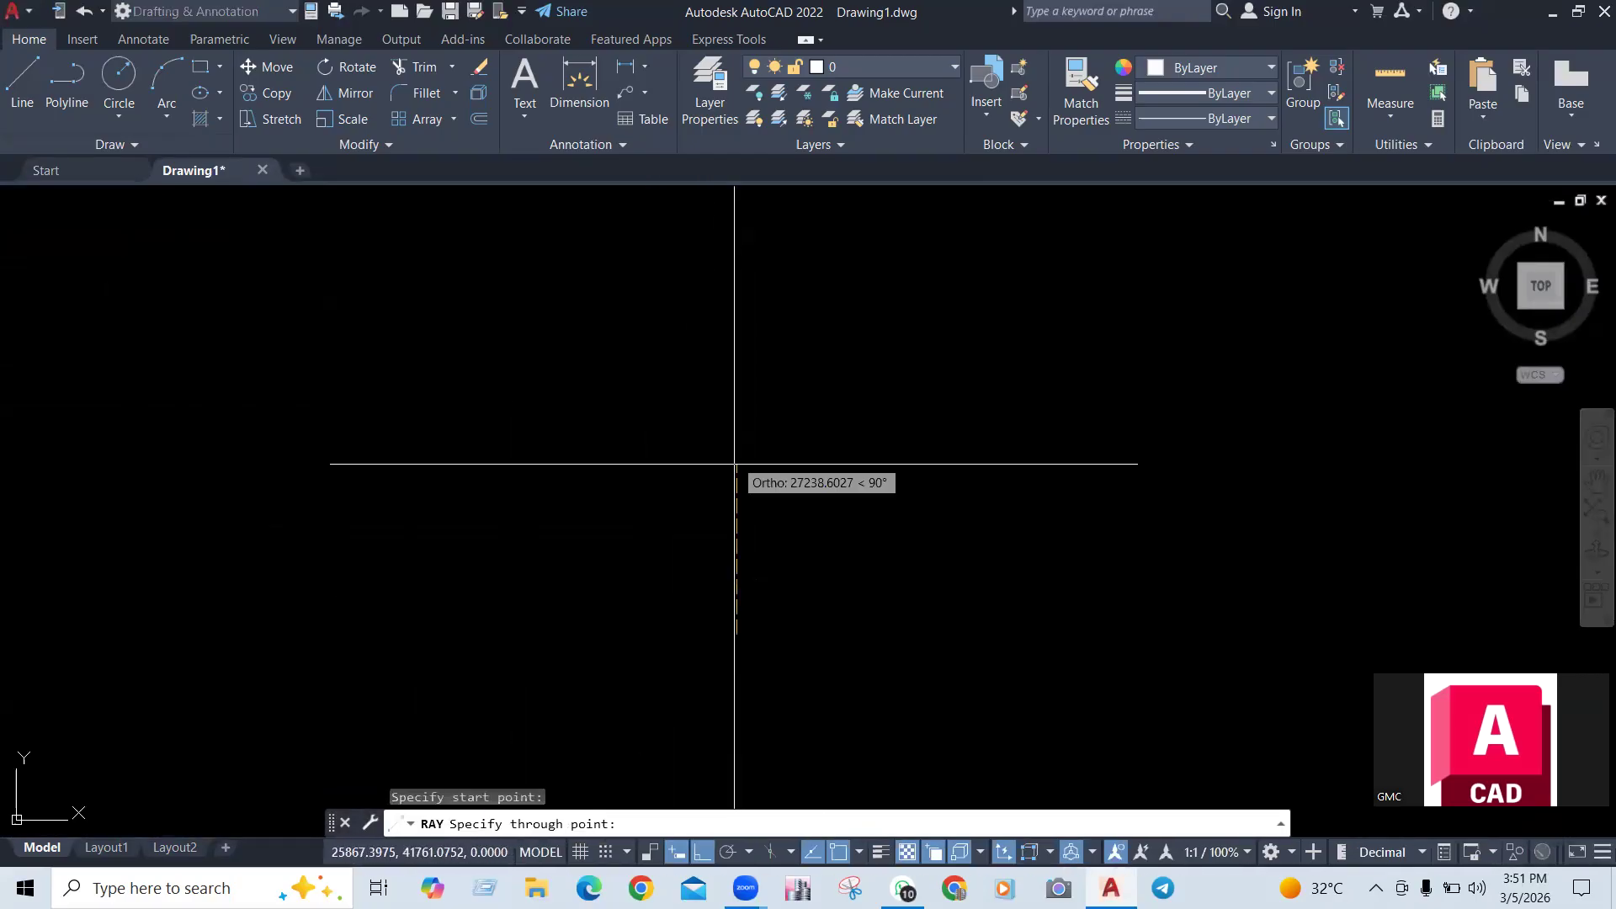
left_click(737, 366)
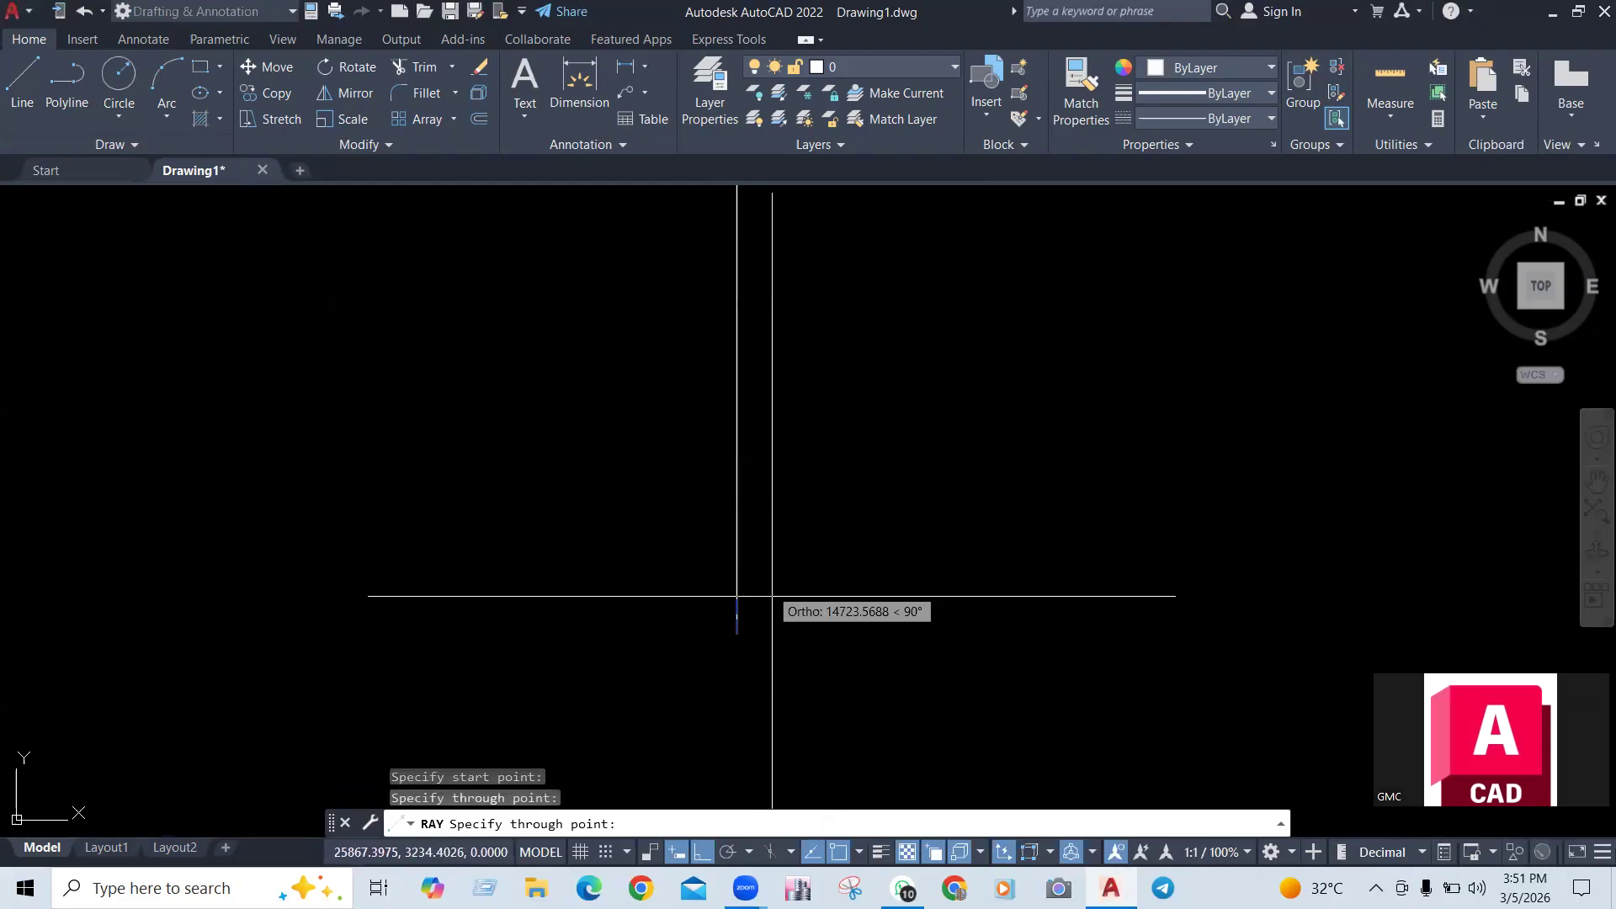
left_click(993, 634)
left_click(699, 739)
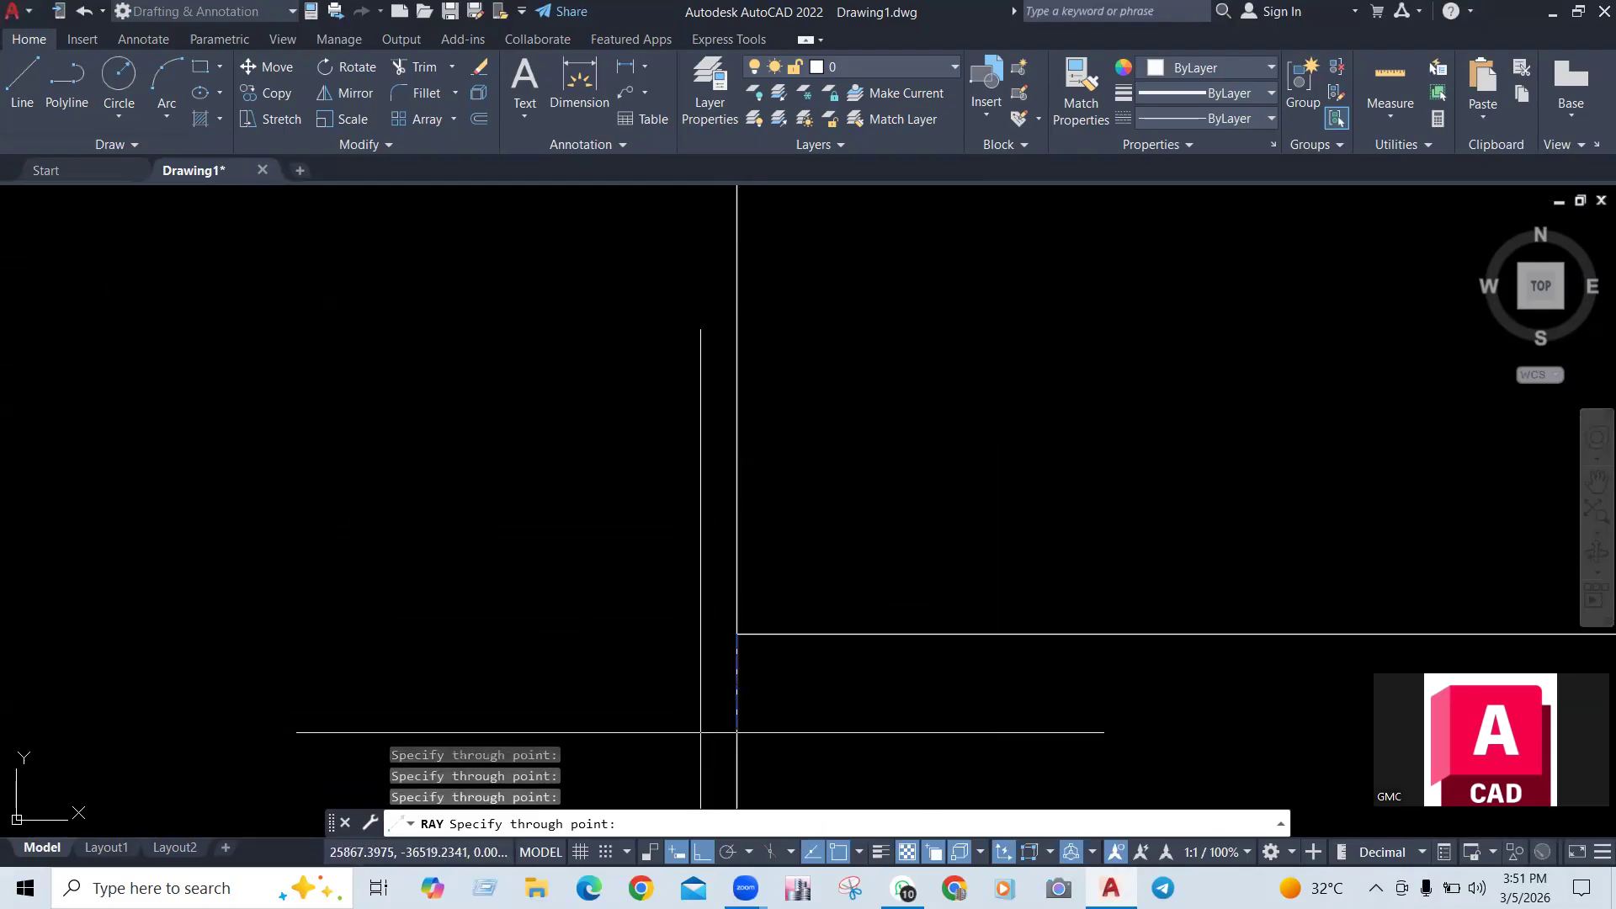
key("ctrl+z")
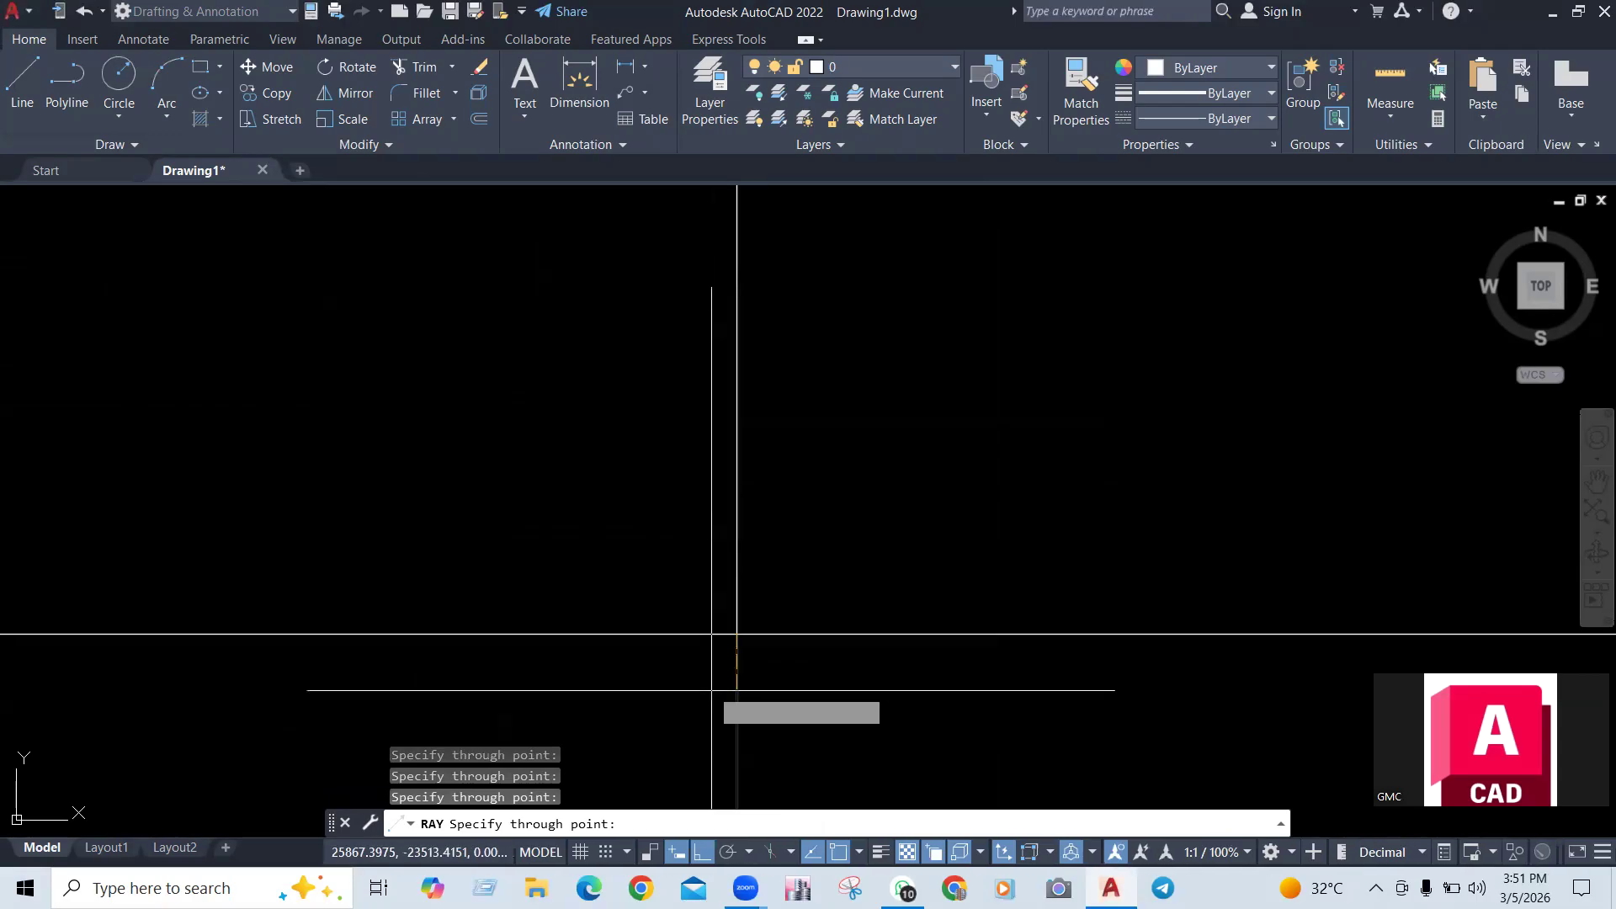
key("Escape")
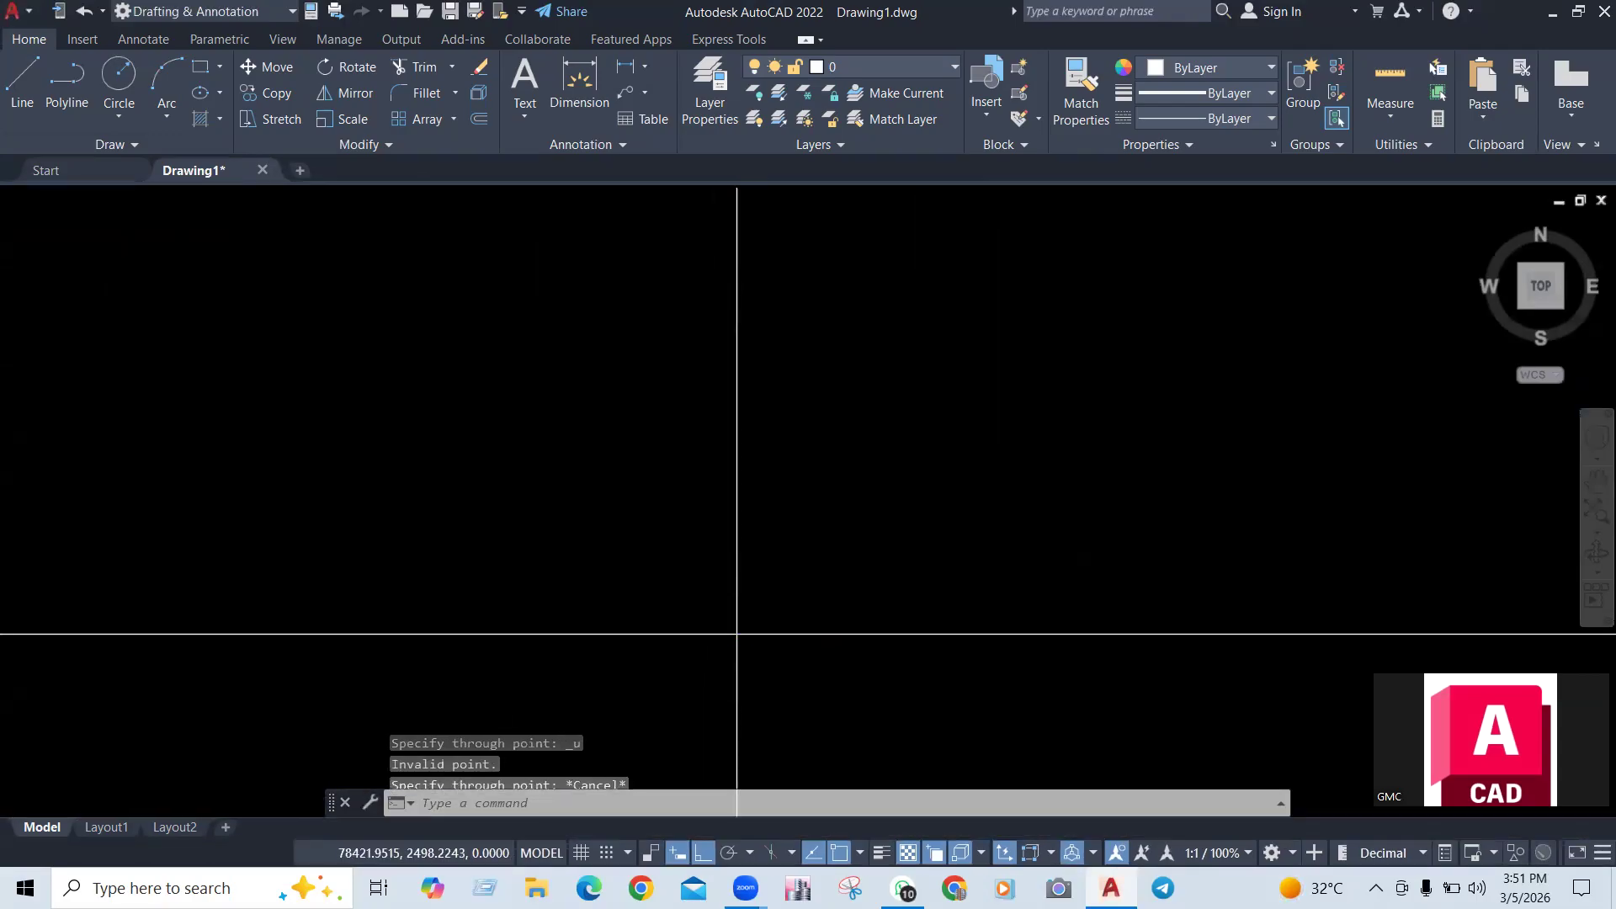
Erase the four rays around their common start point
left_click(824, 553)
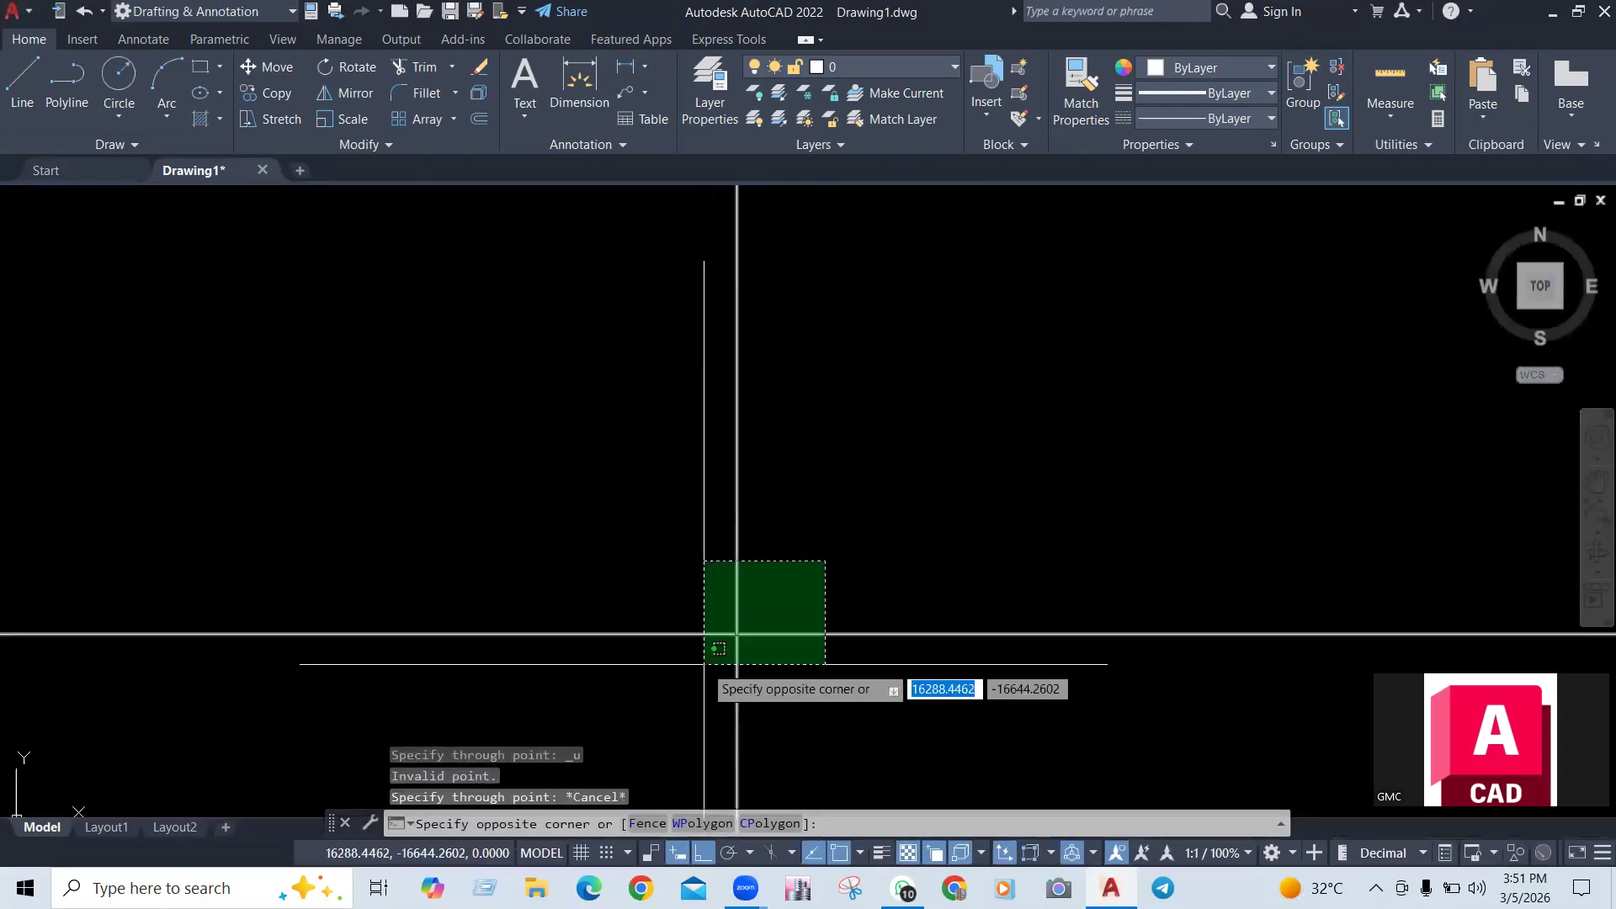
left_click(702, 662)
type("E")
key("Return")
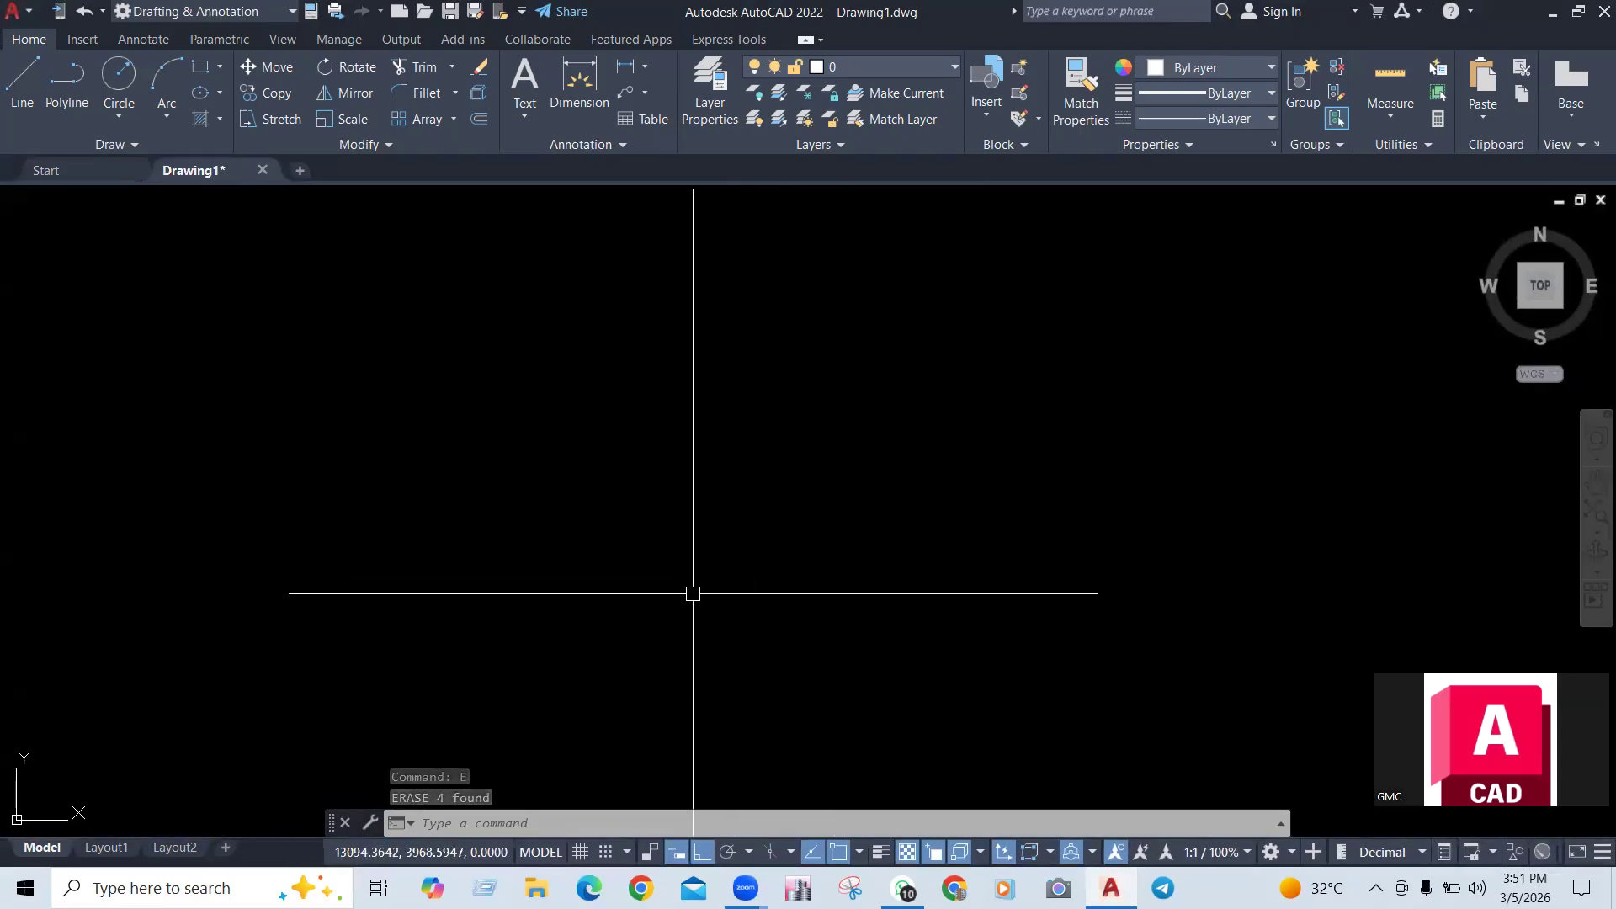
Draw two rays from one common start point, one horizontal to the right and one vertical upward
type("RAY")
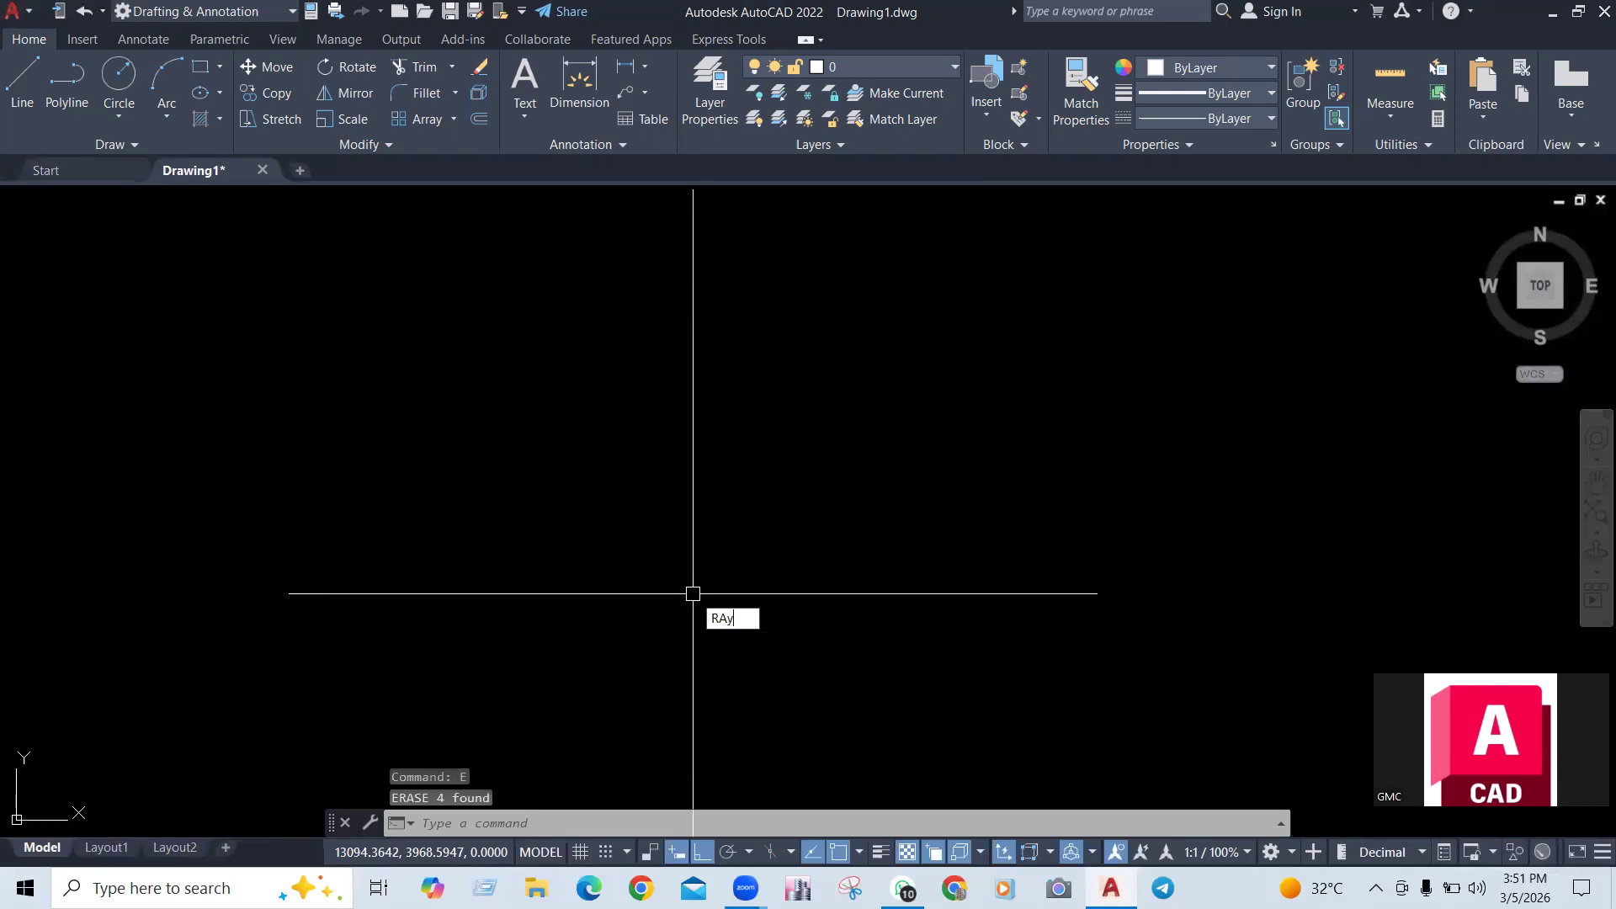
key("Return")
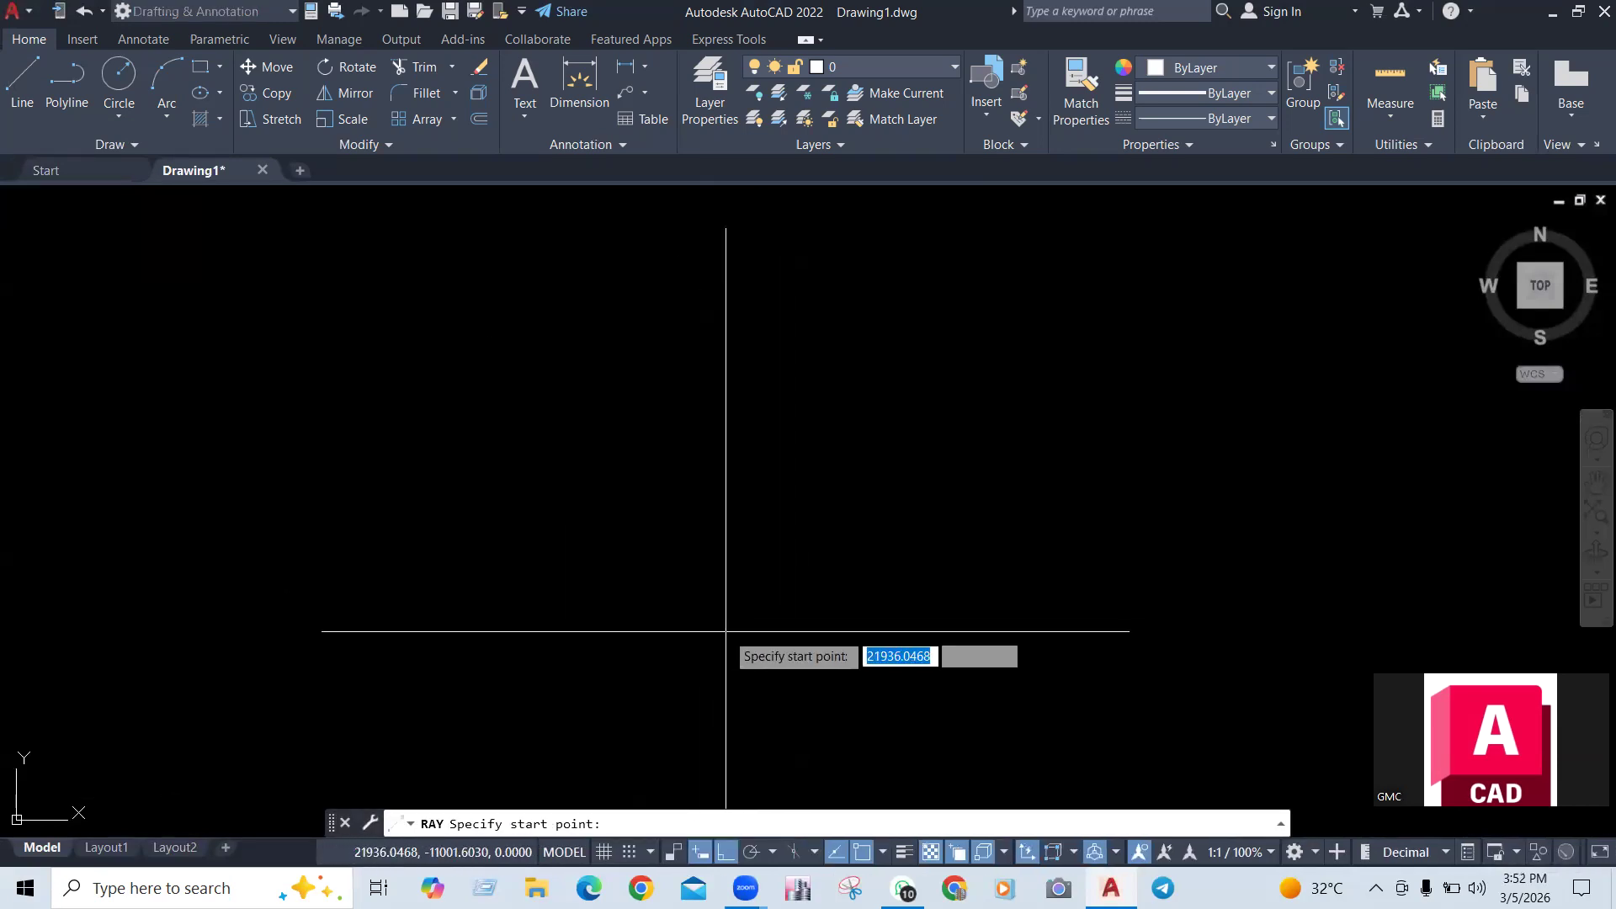
left_click(726, 603)
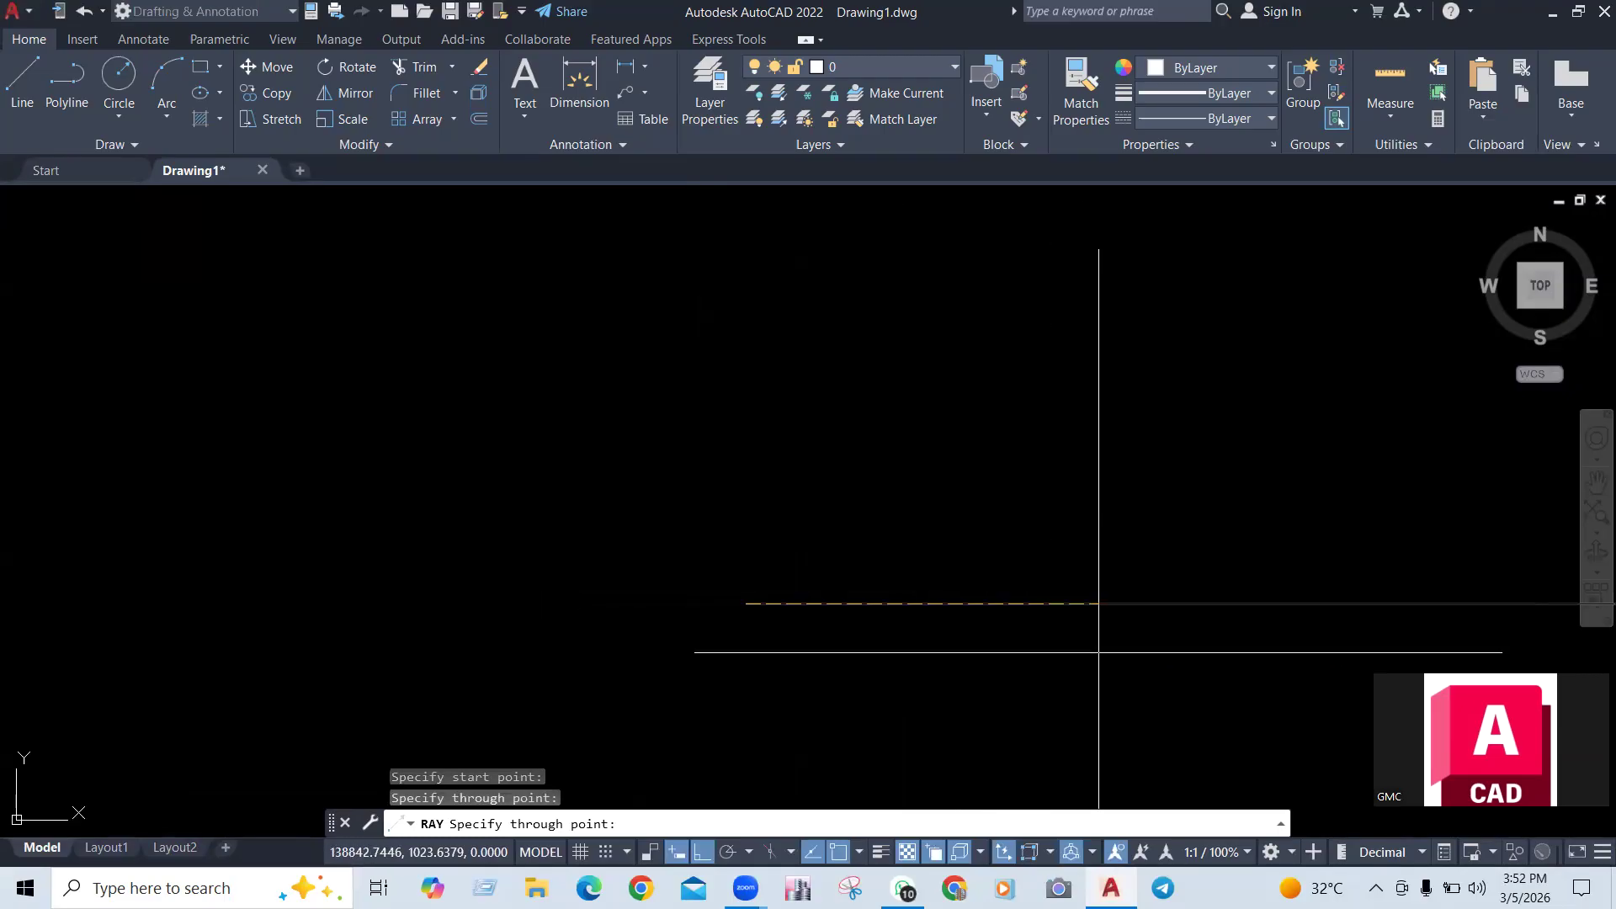
left_click(1108, 602)
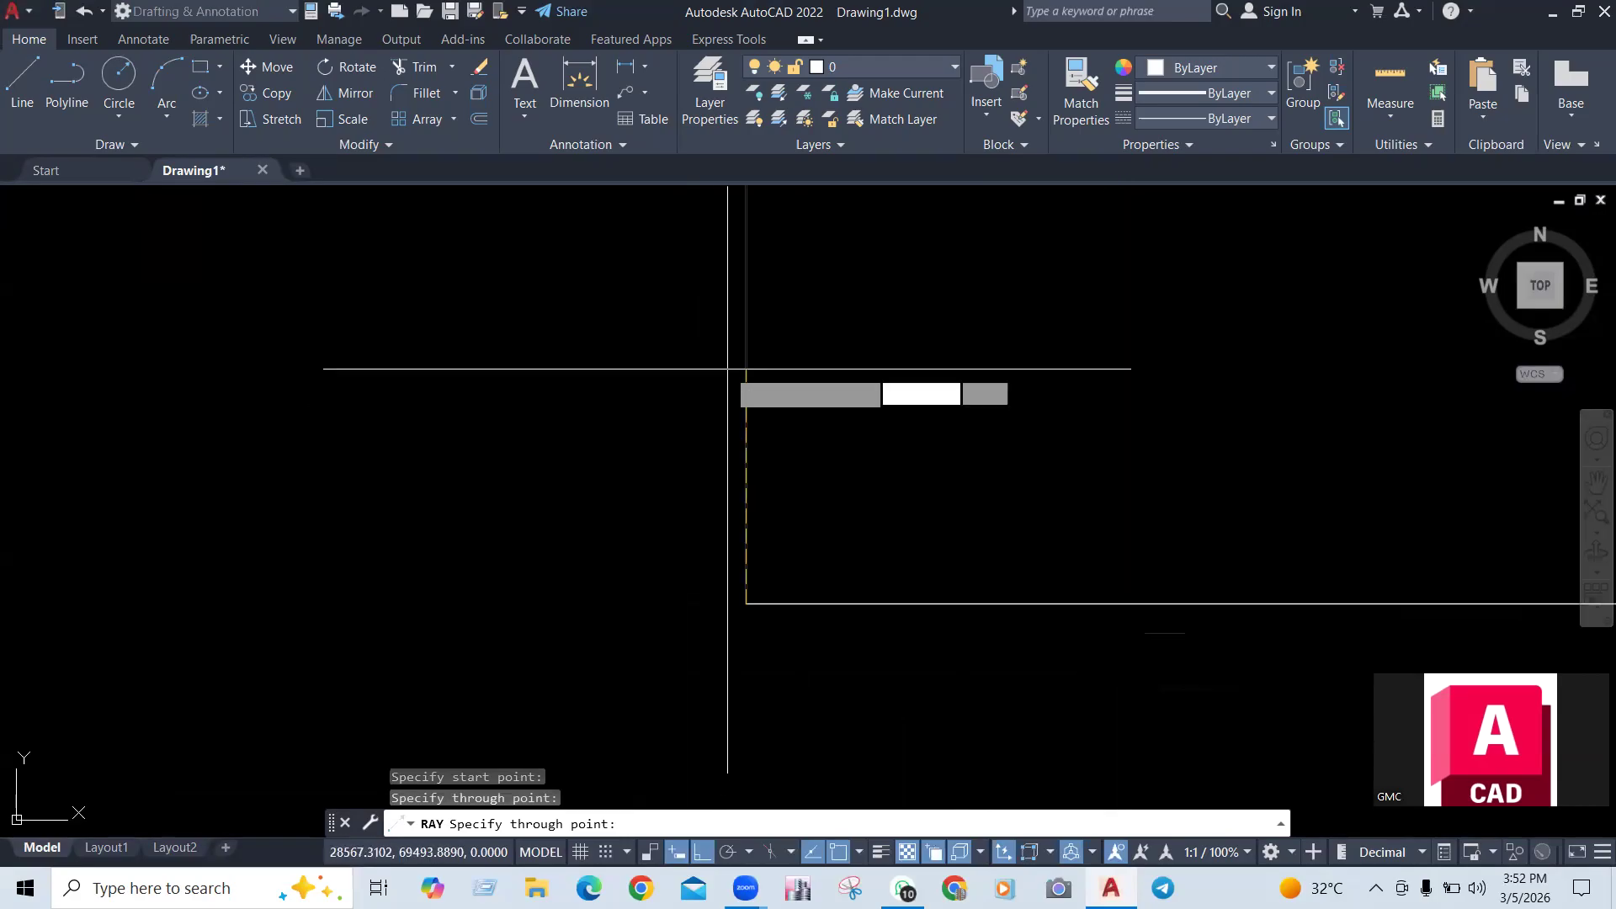
left_click(770, 394)
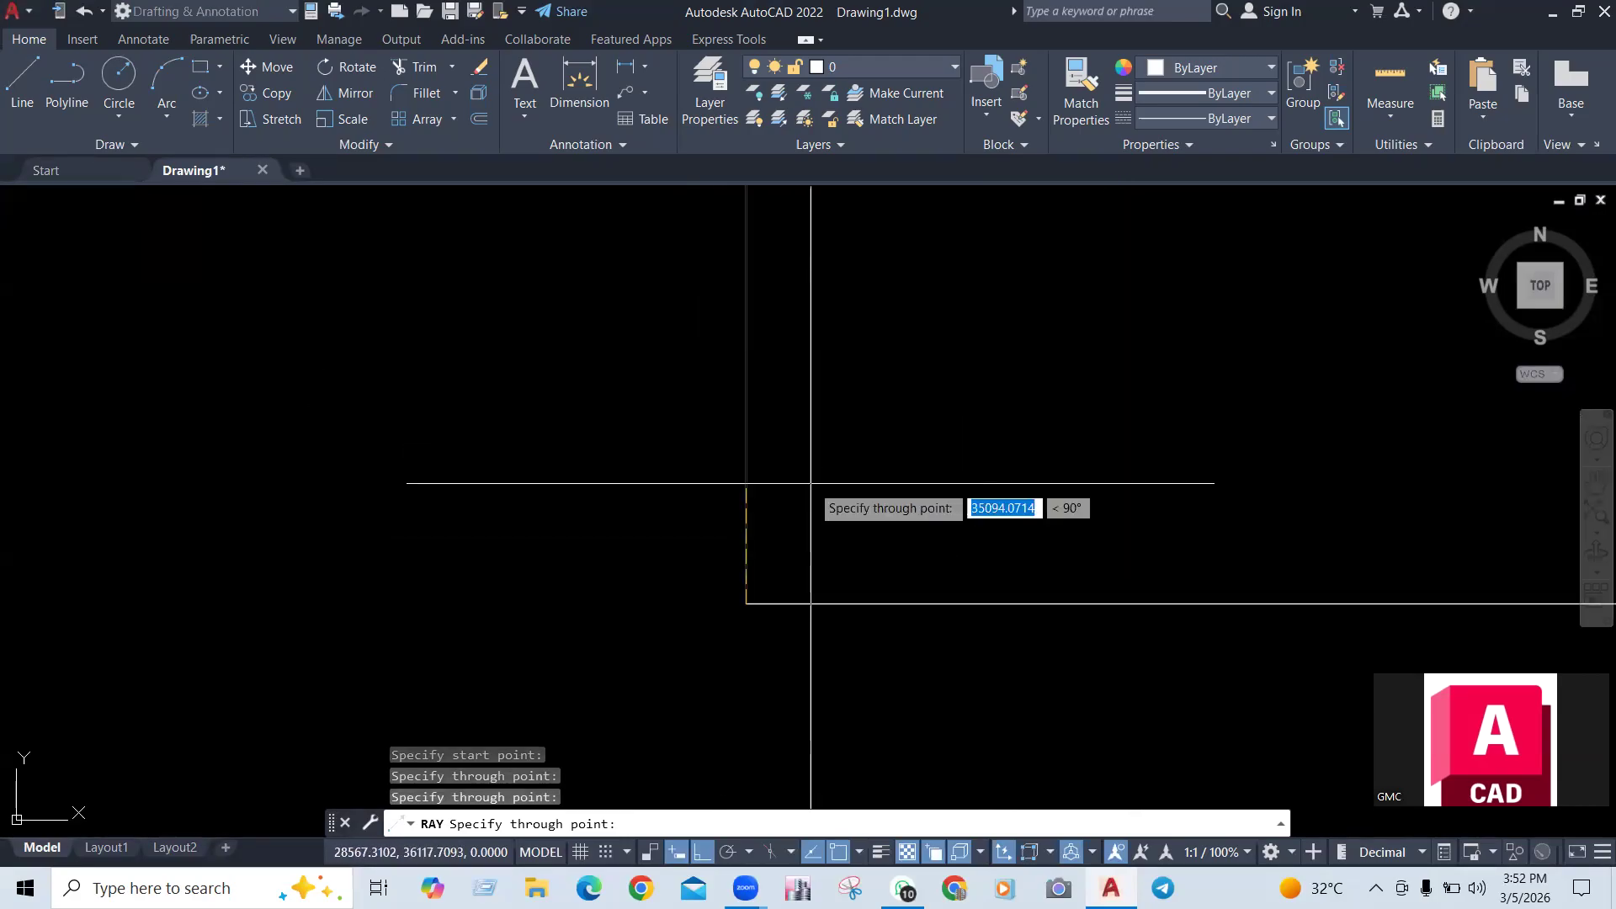
key("Return")
Erase the horizontal and vertical rays at their shared corner
mouse_move(814, 467)
middle_mouse_down()
mouse_move(588, 581)
mouse_move(317, 606)
middle_mouse_up()
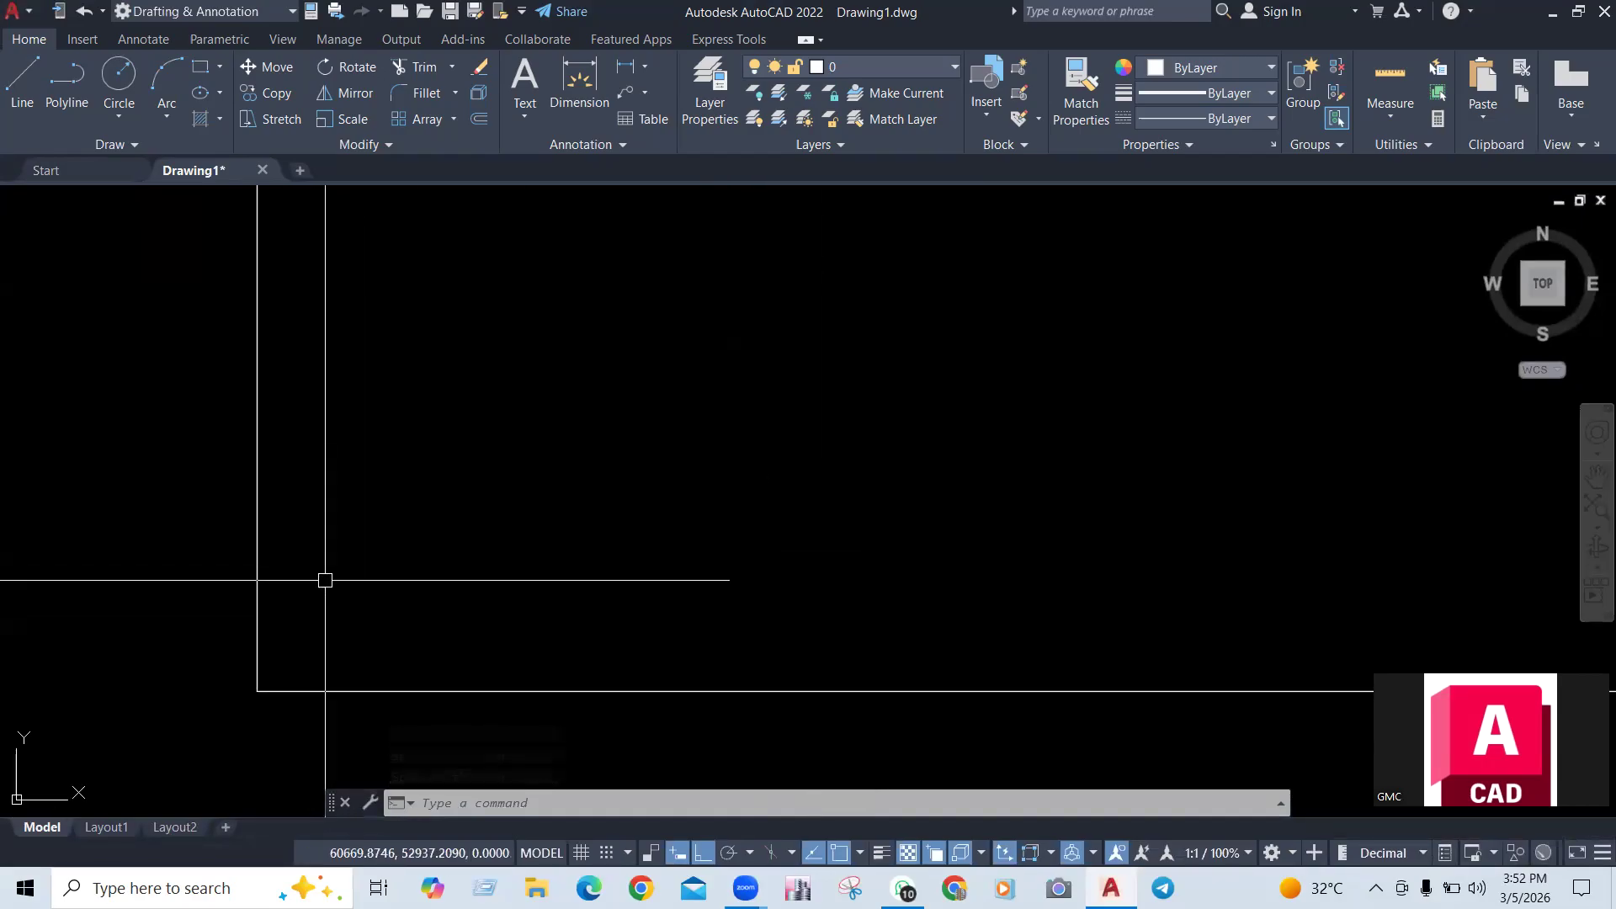
scroll(300, 617, "down", 2)
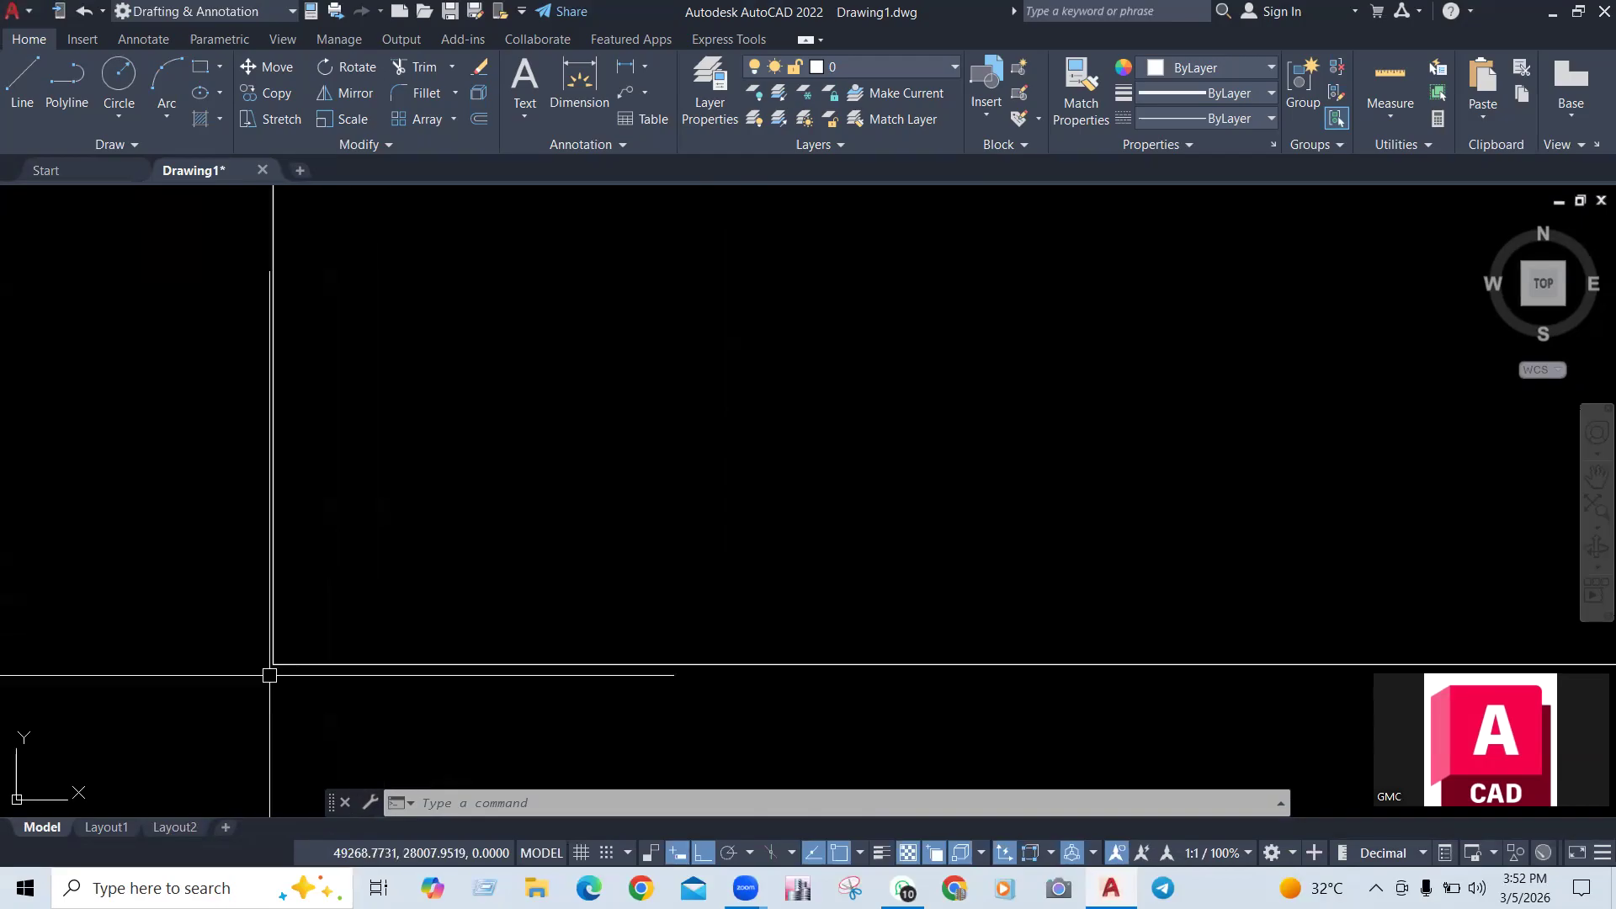
scroll(265, 692, "down", 1)
scroll(490, 599, "down", 1)
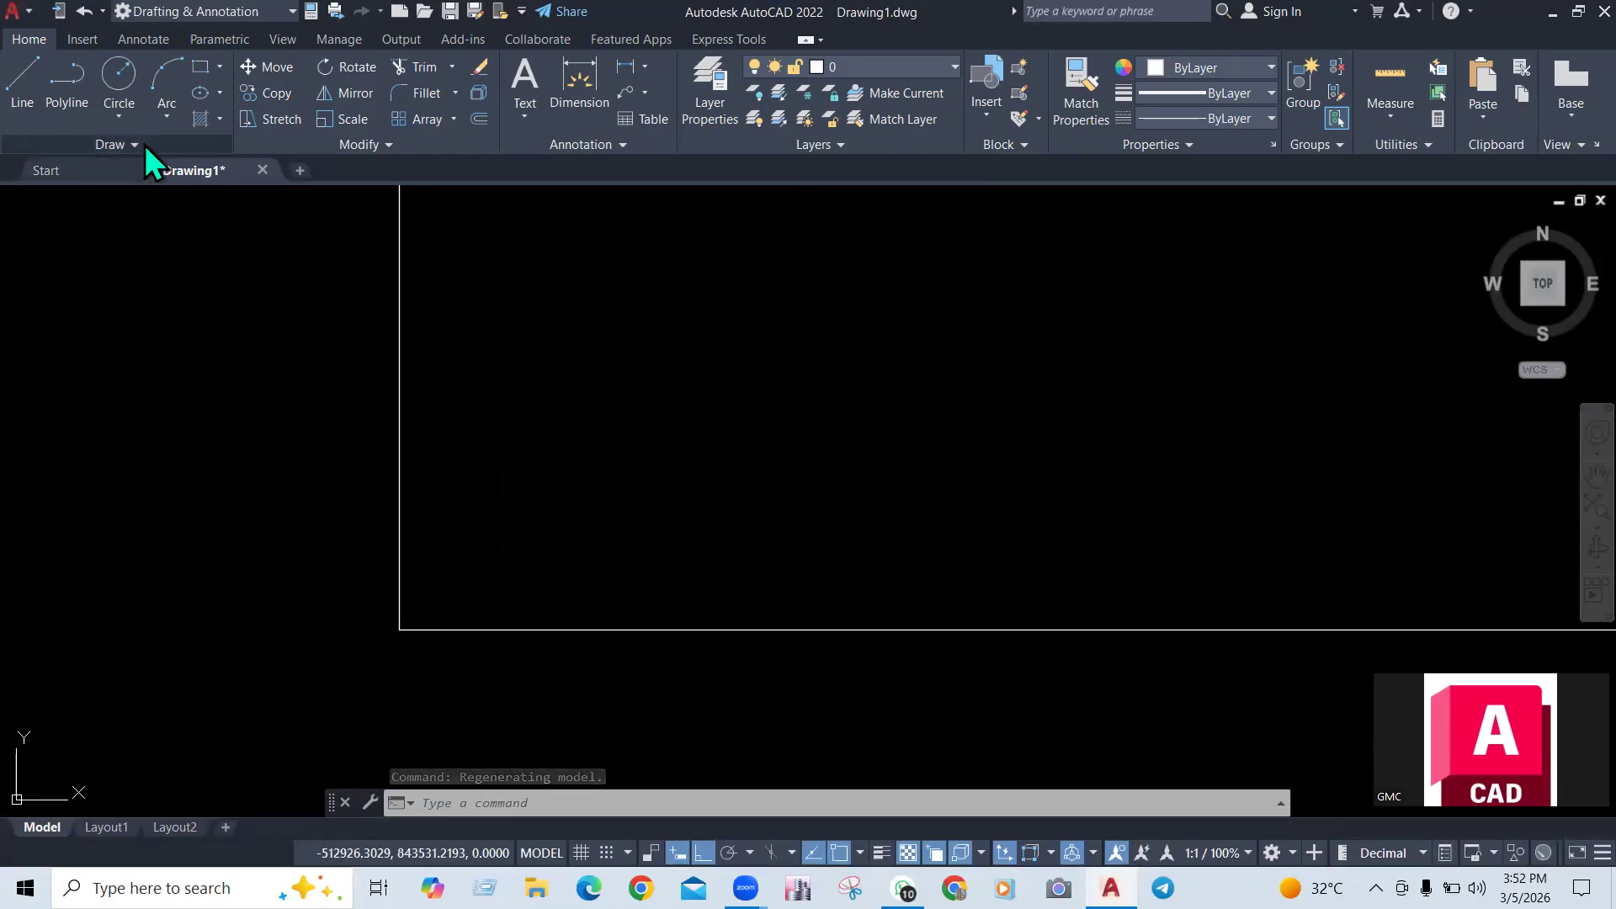
left_click(489, 547)
left_click(304, 672)
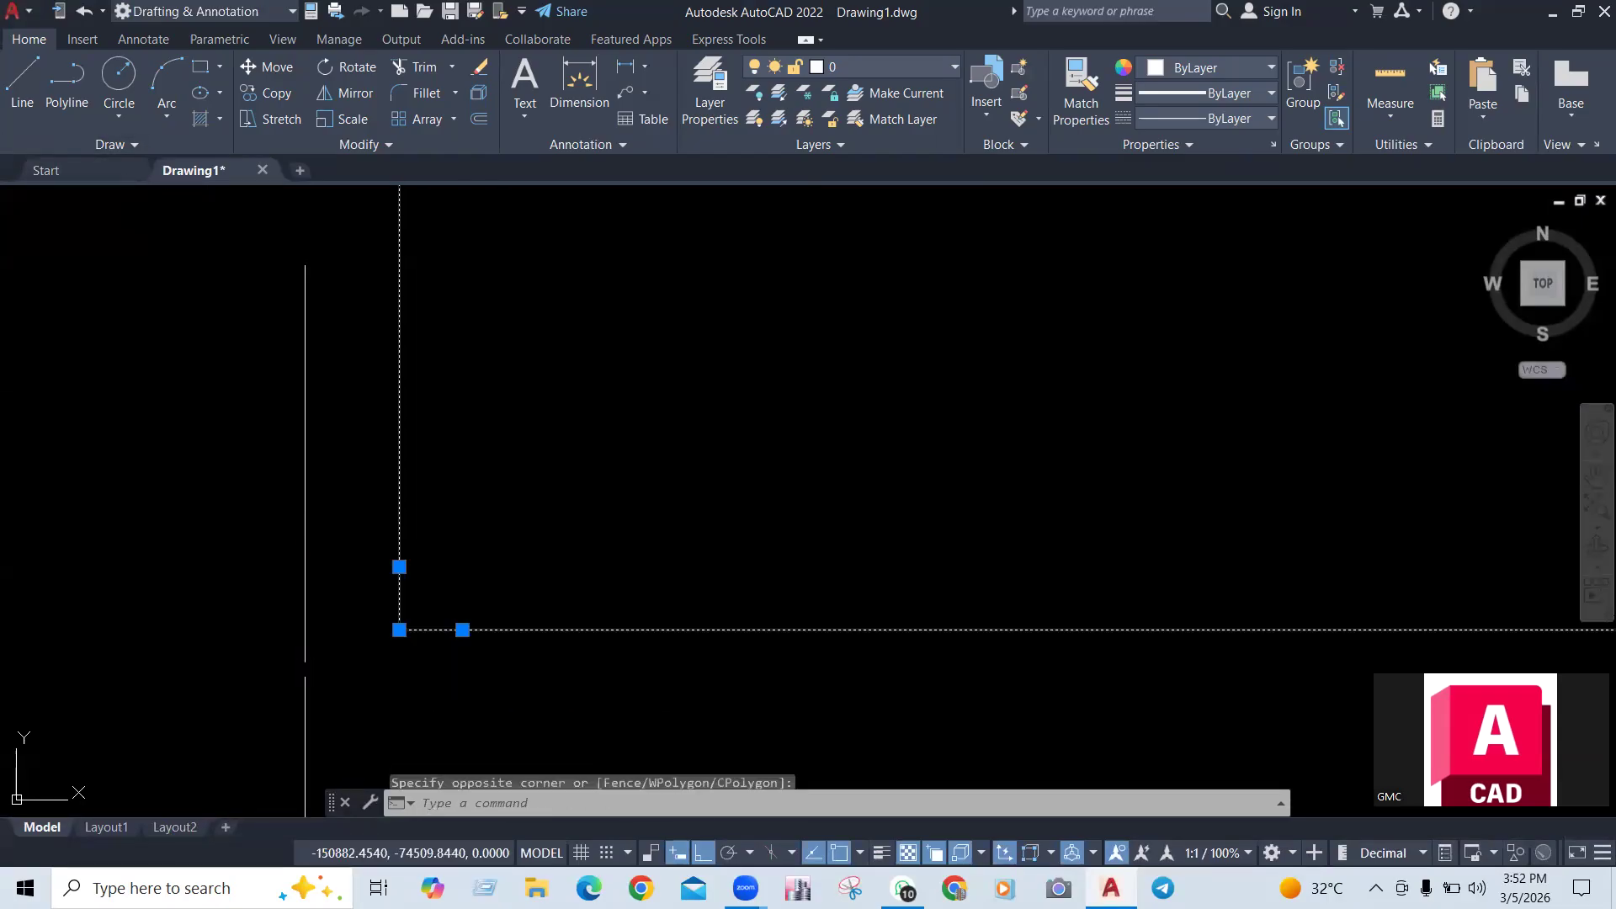
type("e")
key("Return")
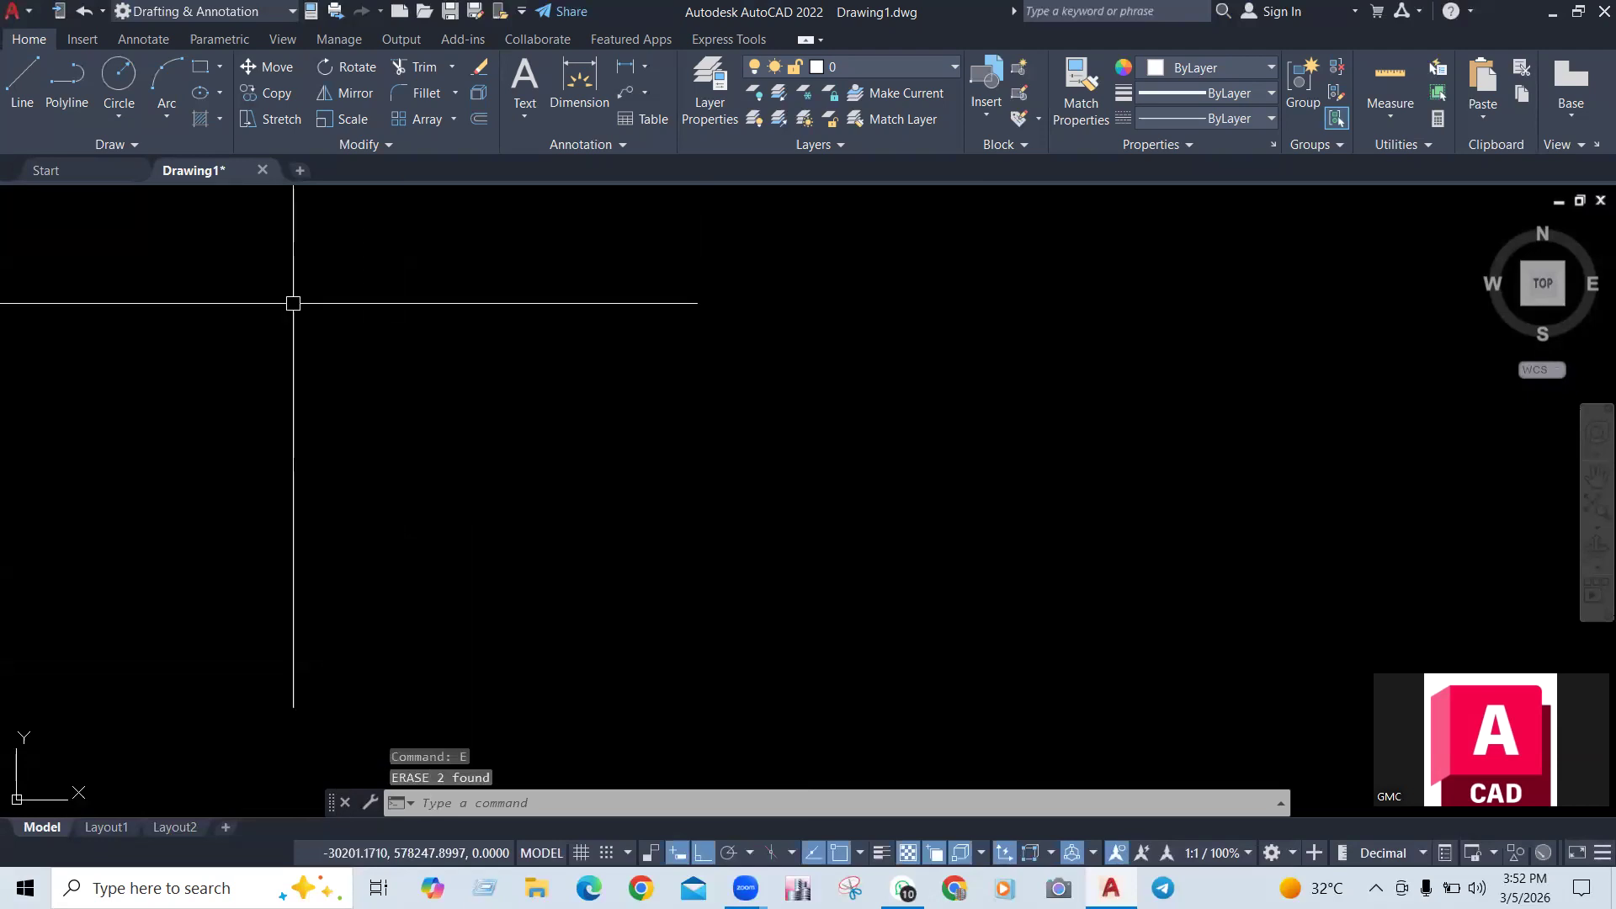
Draw a single horizontal line across the middle of the drawing area with the LINE command
left_click(170, 142)
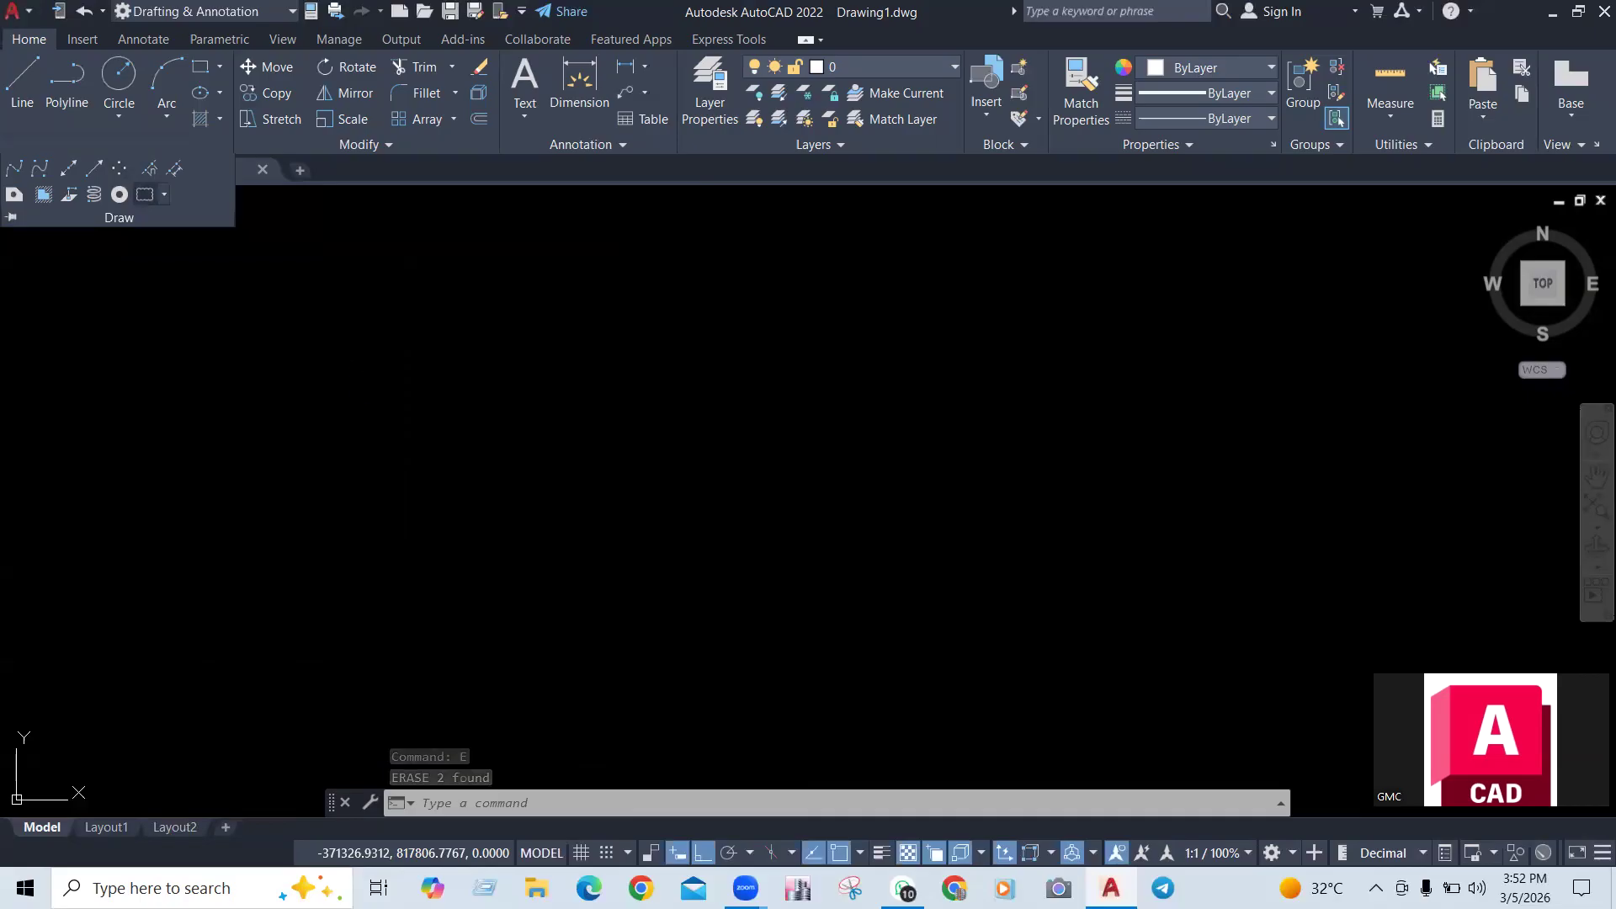
left_click(24, 88)
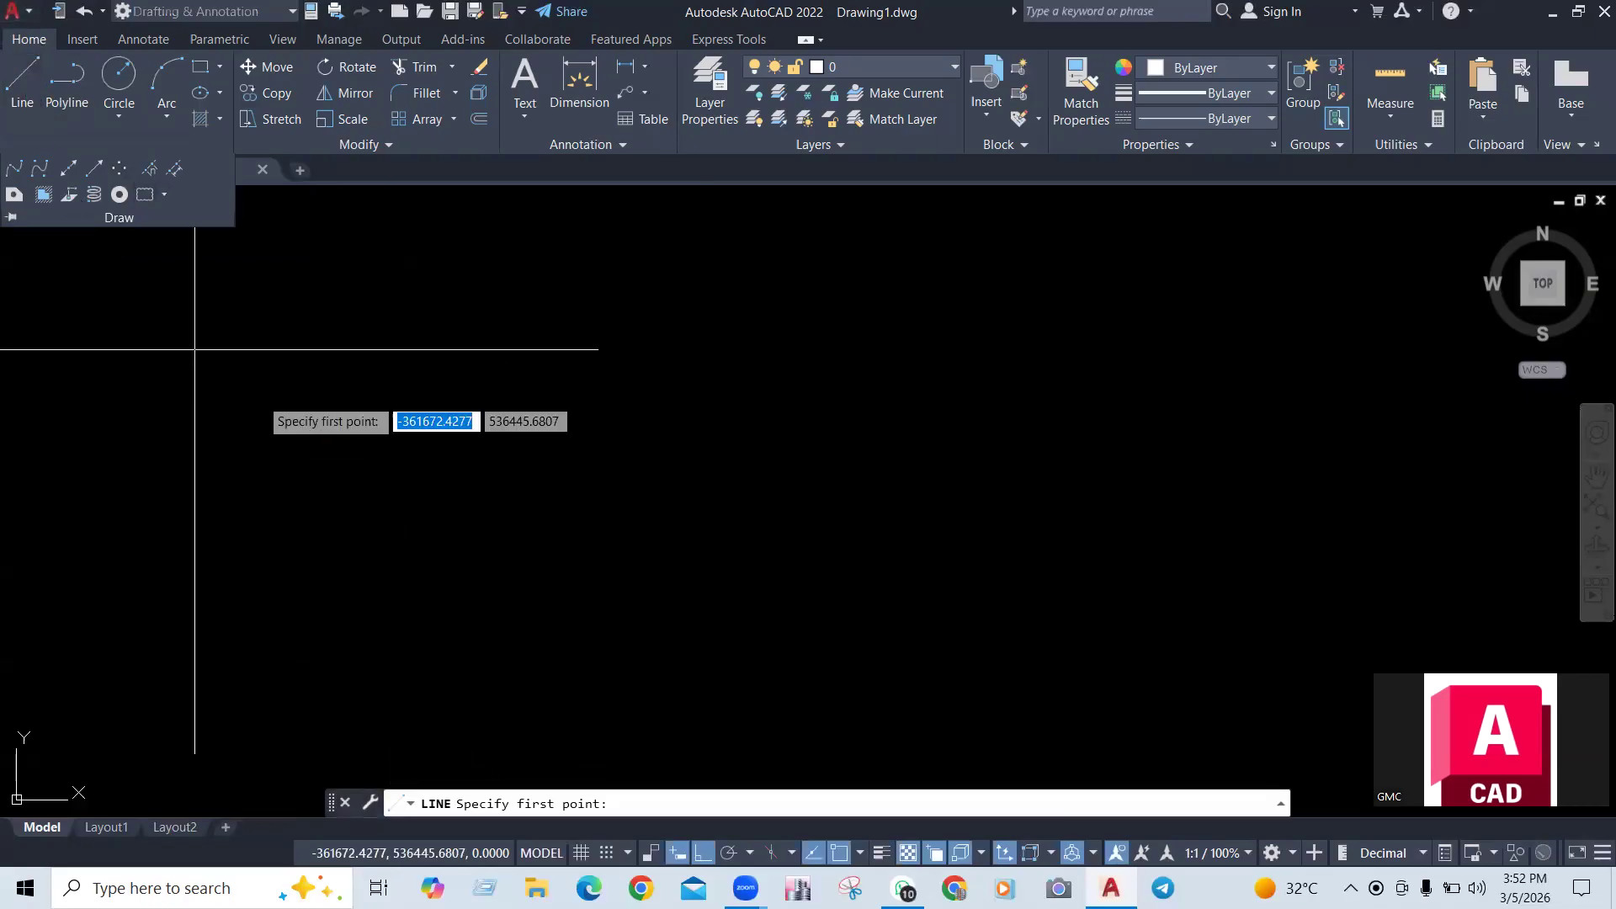
left_click(363, 396)
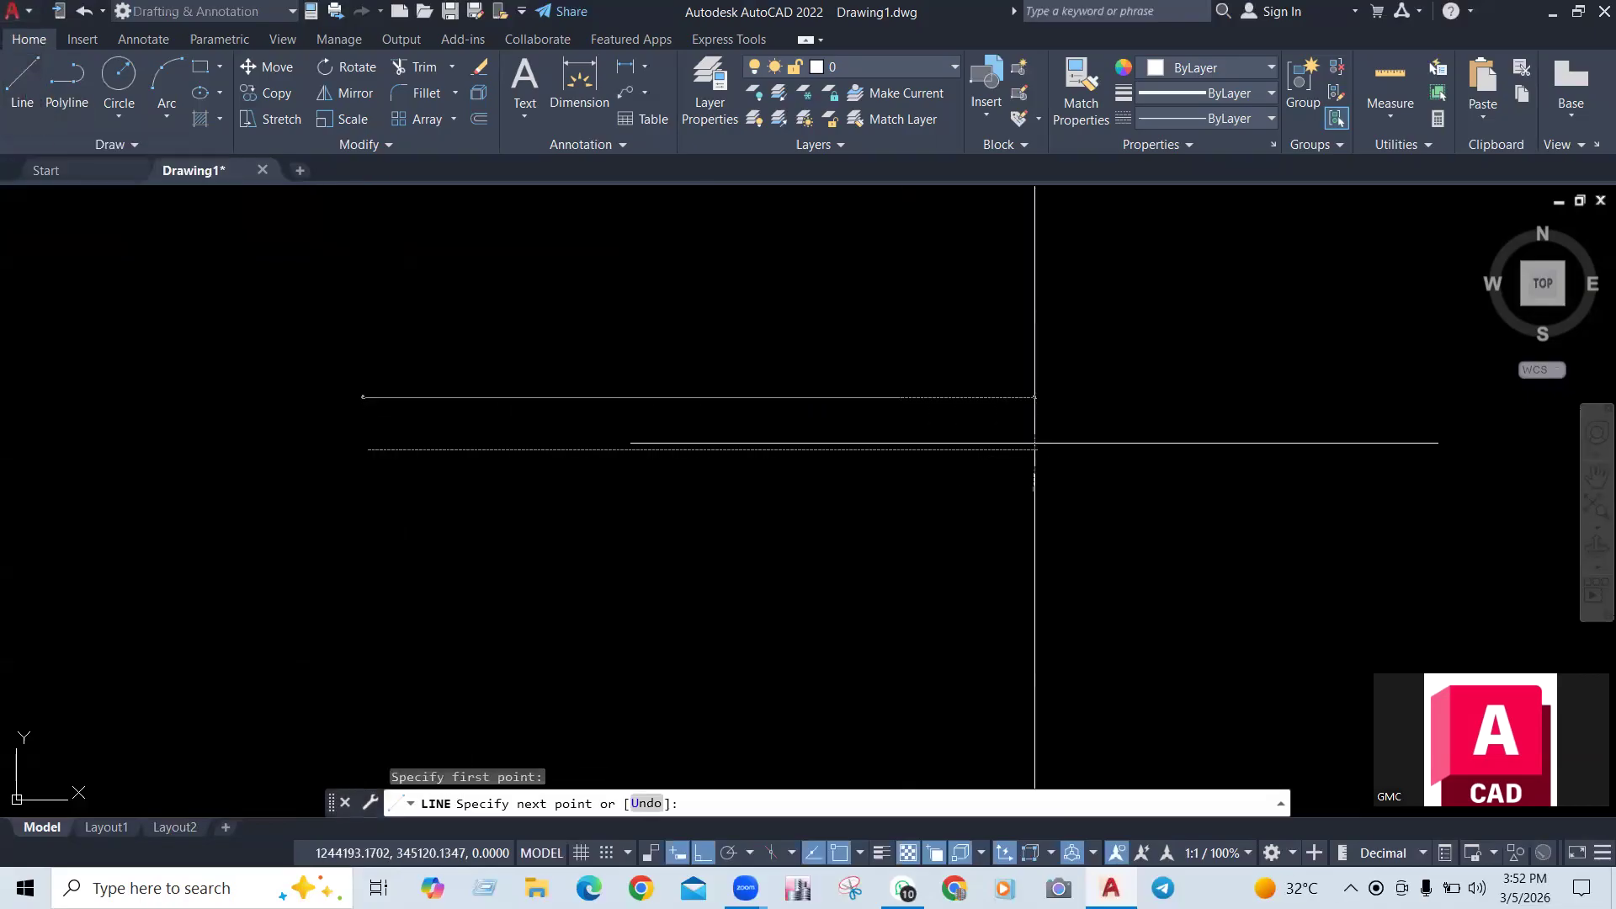
left_click(1035, 443)
key("Escape")
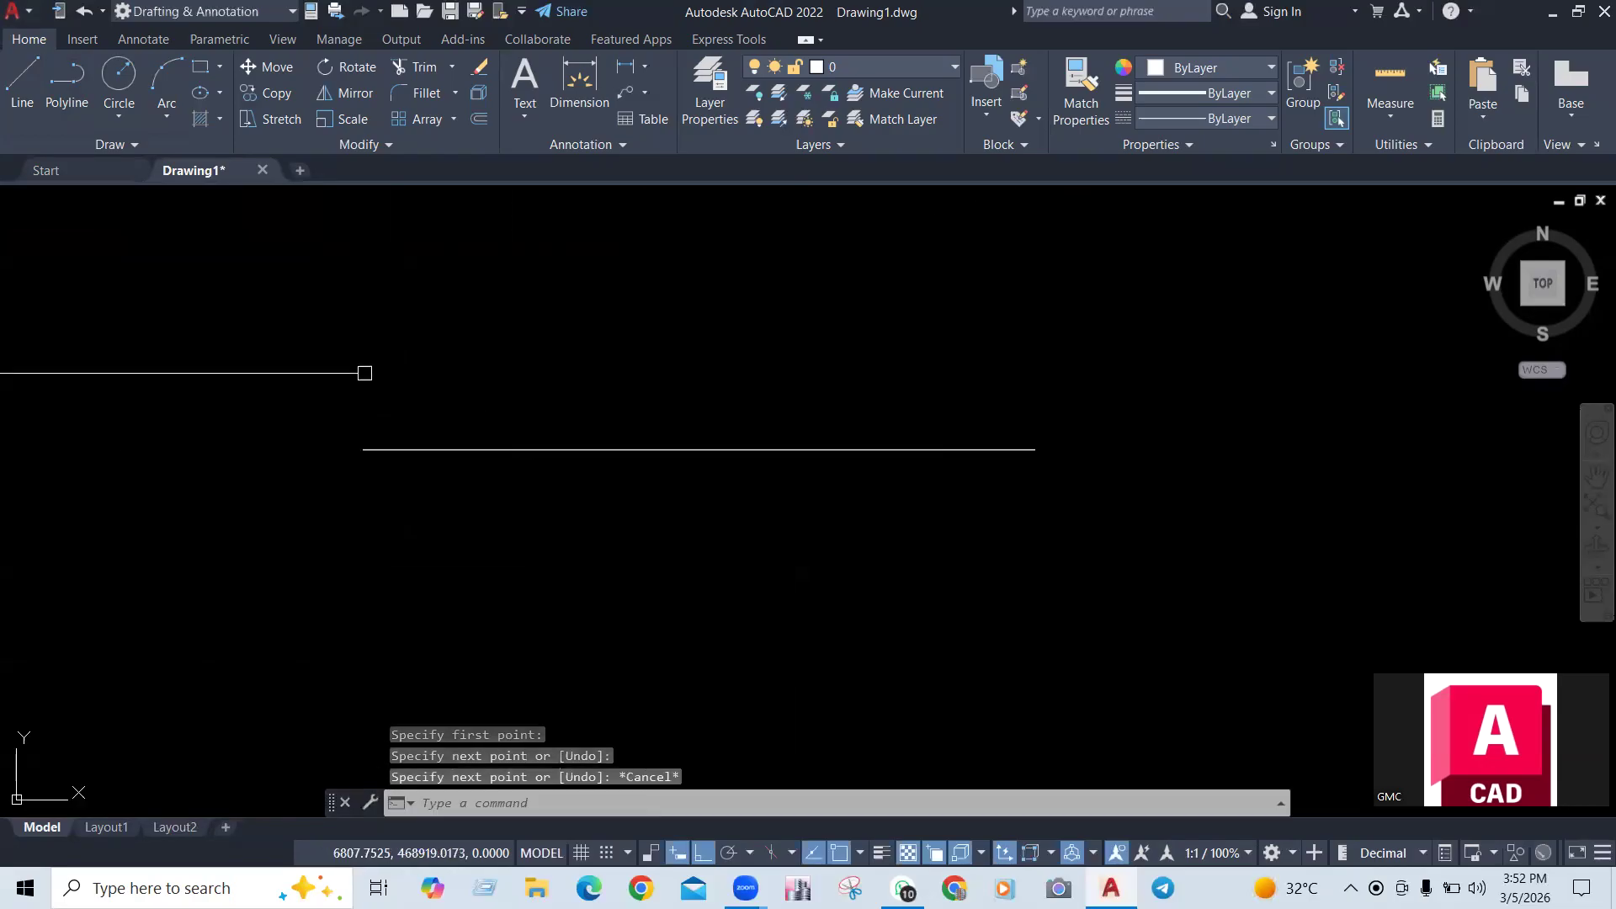
Place eight scattered points below the horizontal line with the Multiple Points command
left_click(138, 144)
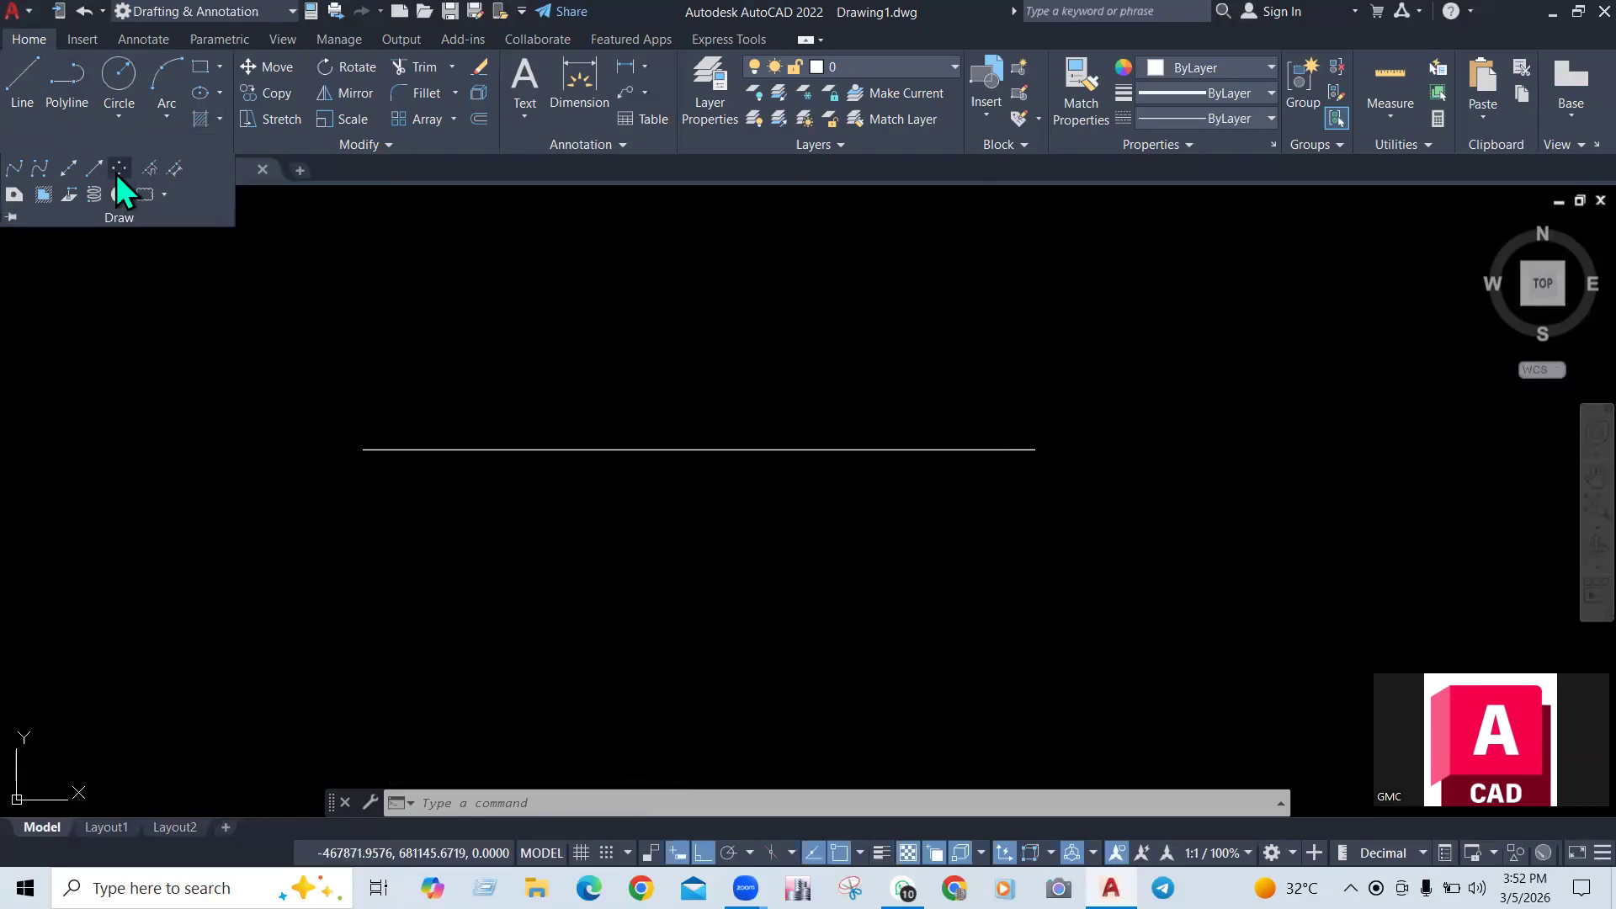
left_click(119, 171)
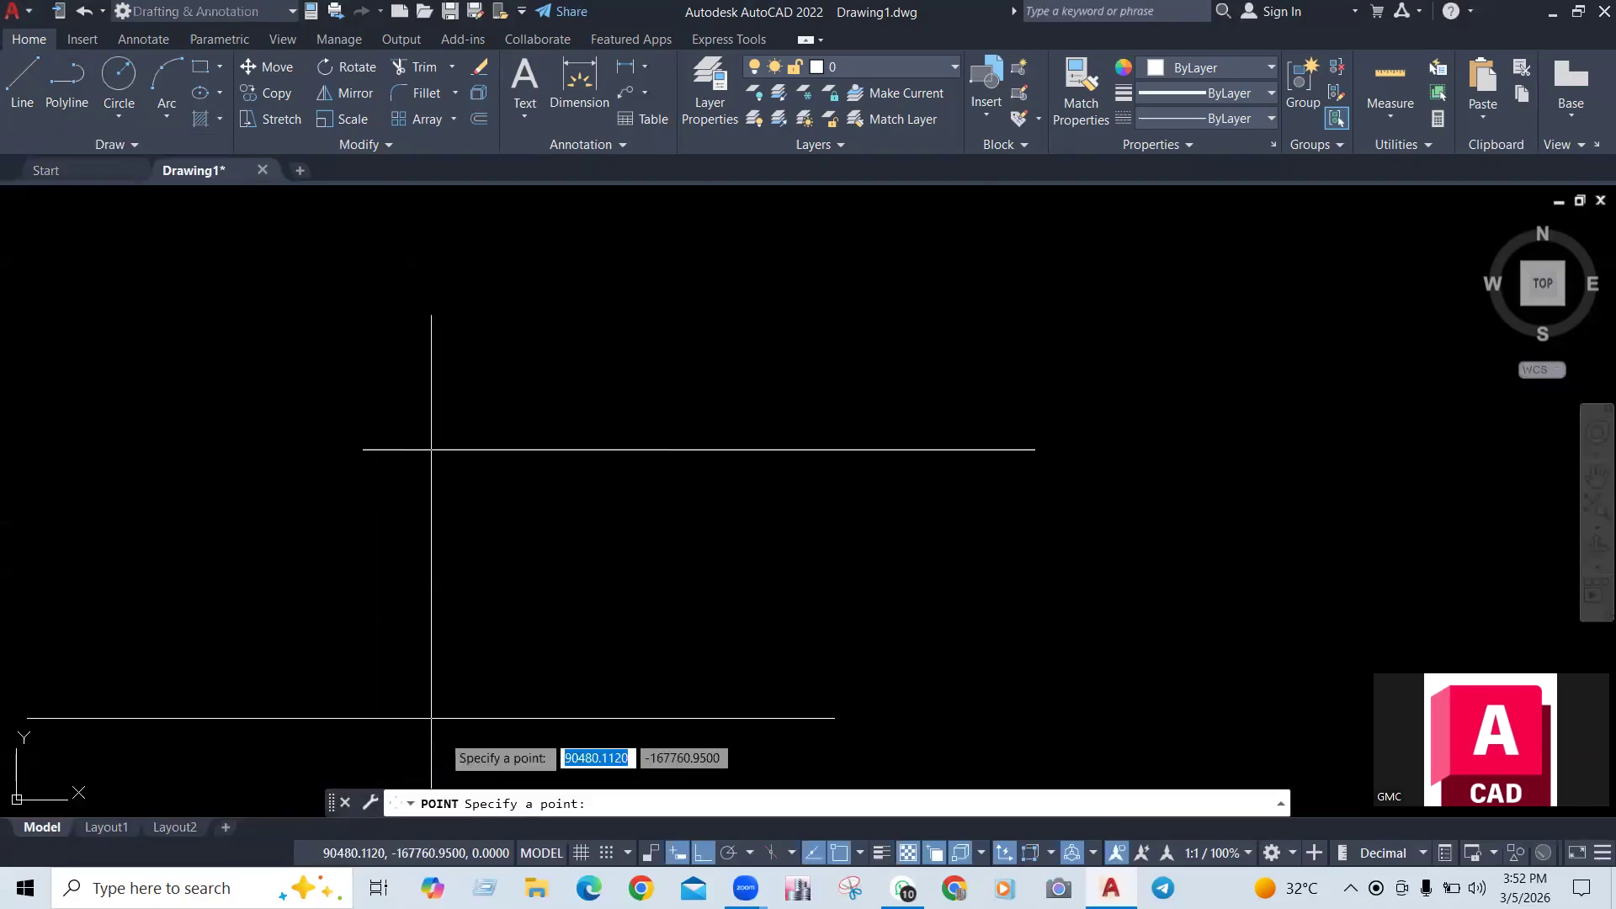
left_click(545, 628)
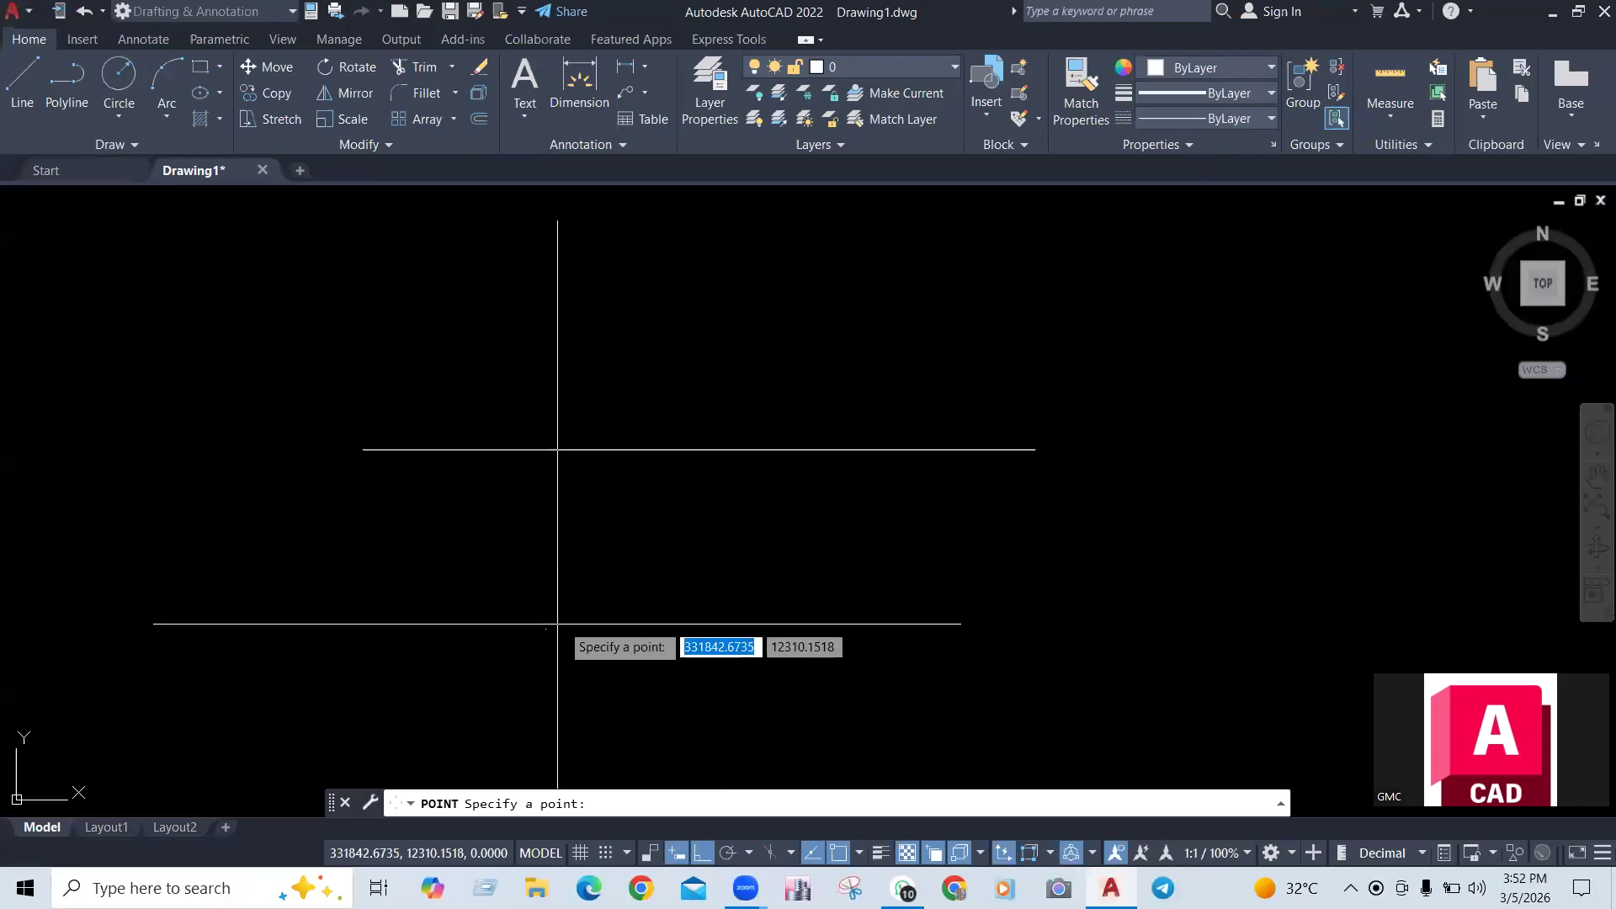
left_click(627, 591)
left_click(702, 612)
left_click(654, 668)
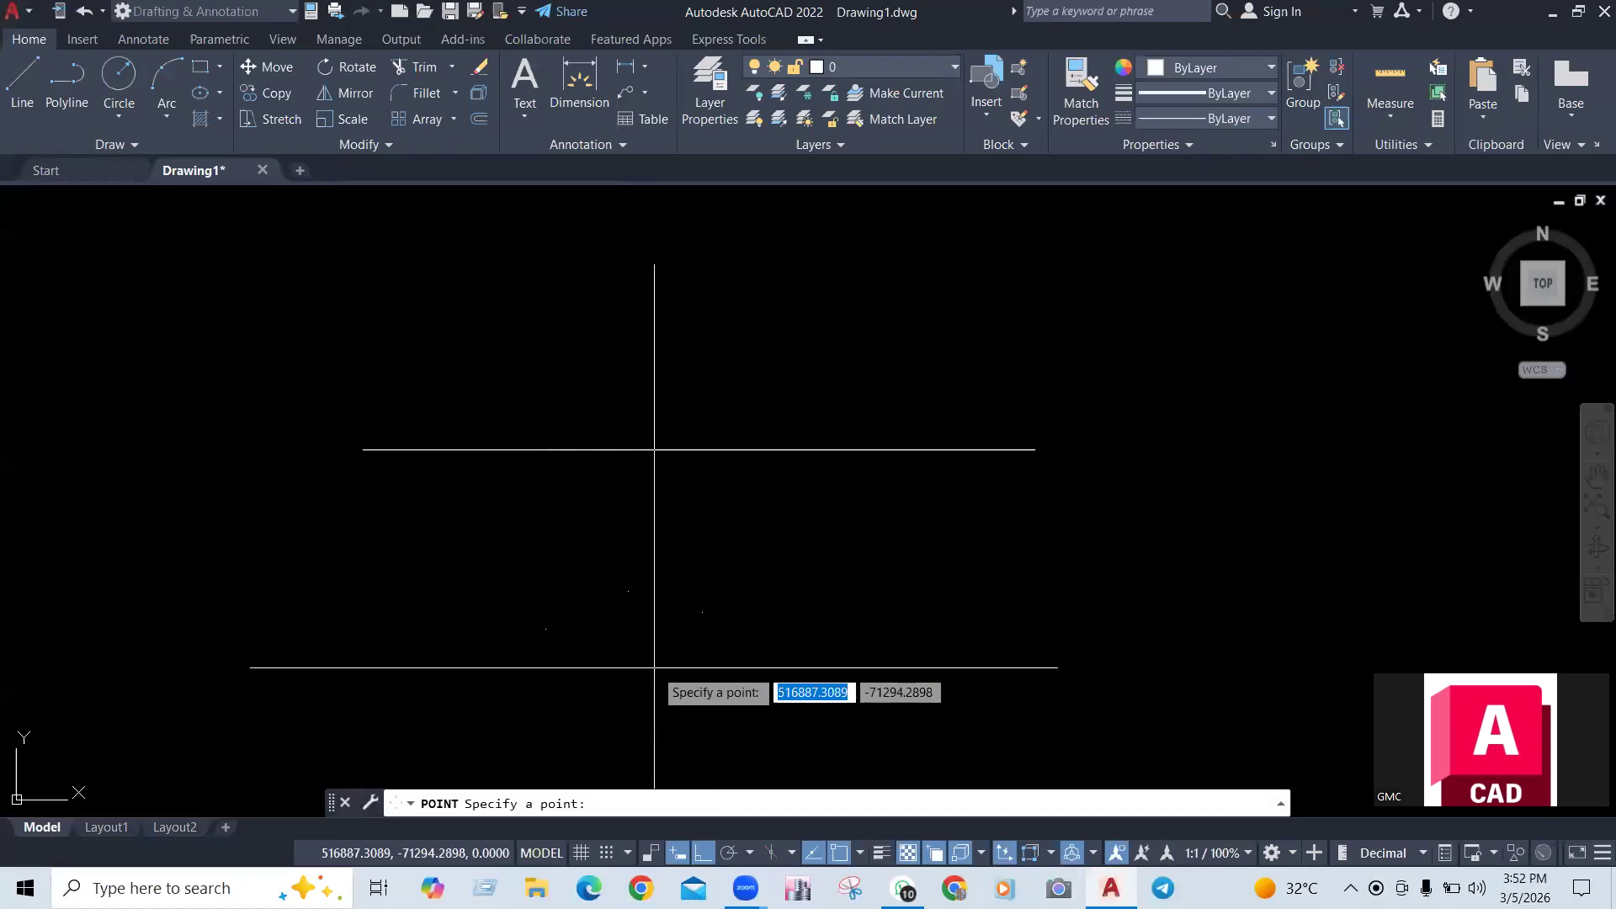
left_click(634, 633)
left_click(785, 641)
left_click(797, 550)
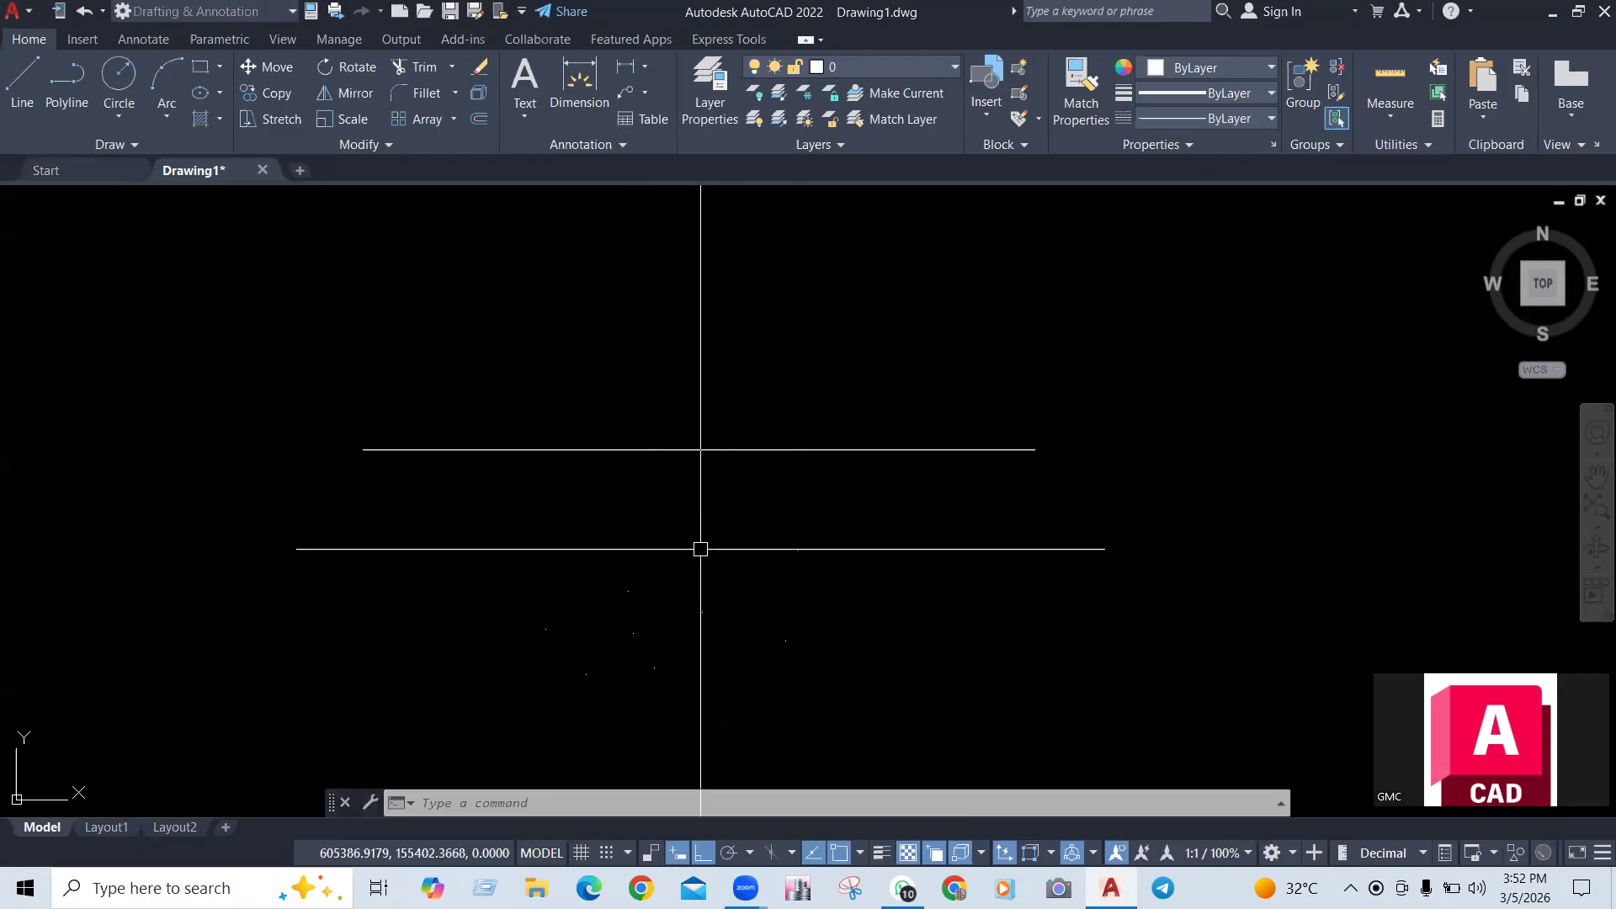
key("Escape")
Place one more point to the right of the scattered points with the PO (POINT) command
type("PO")
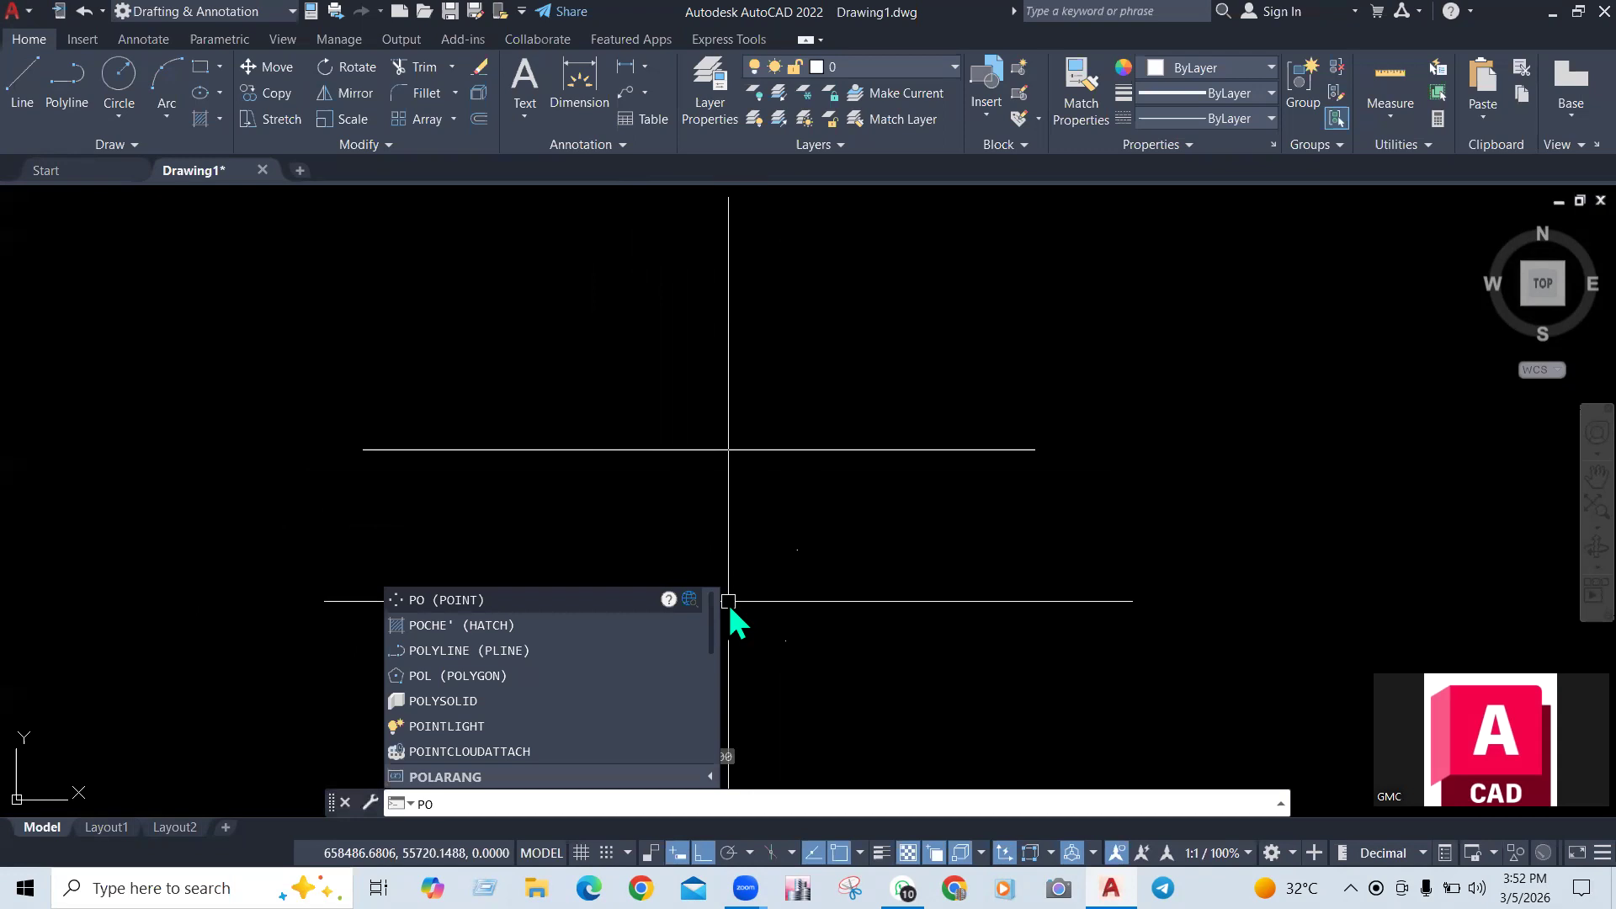
key("Return")
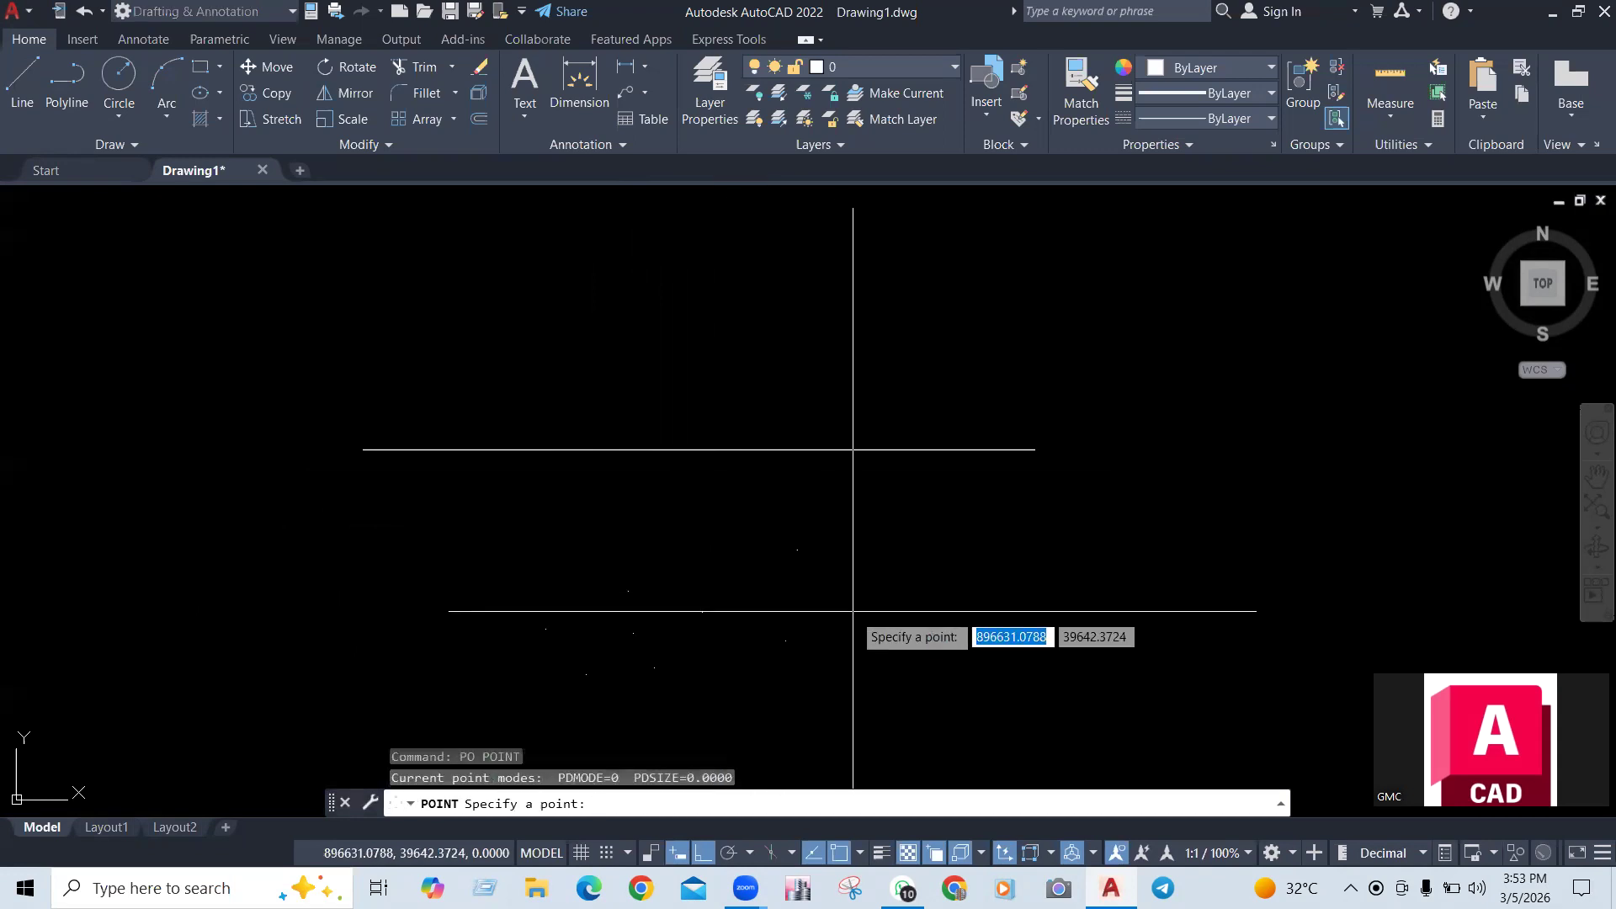
left_click(860, 616)
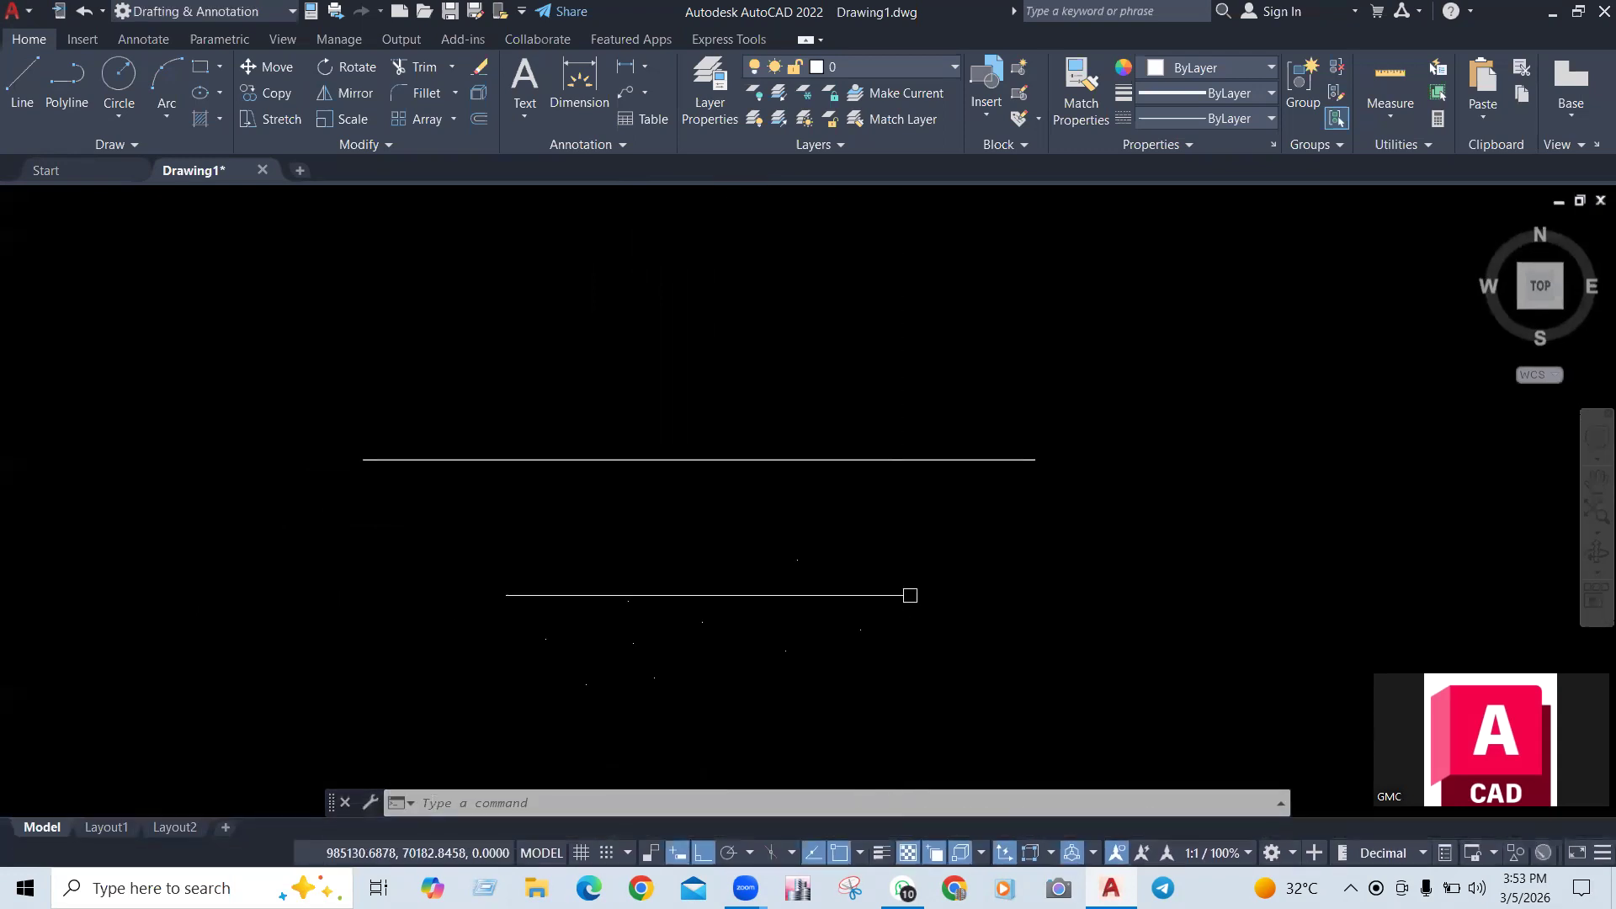
Erase all the scattered points below the horizontal line
left_click(911, 595)
left_click(944, 574)
key("Escape")
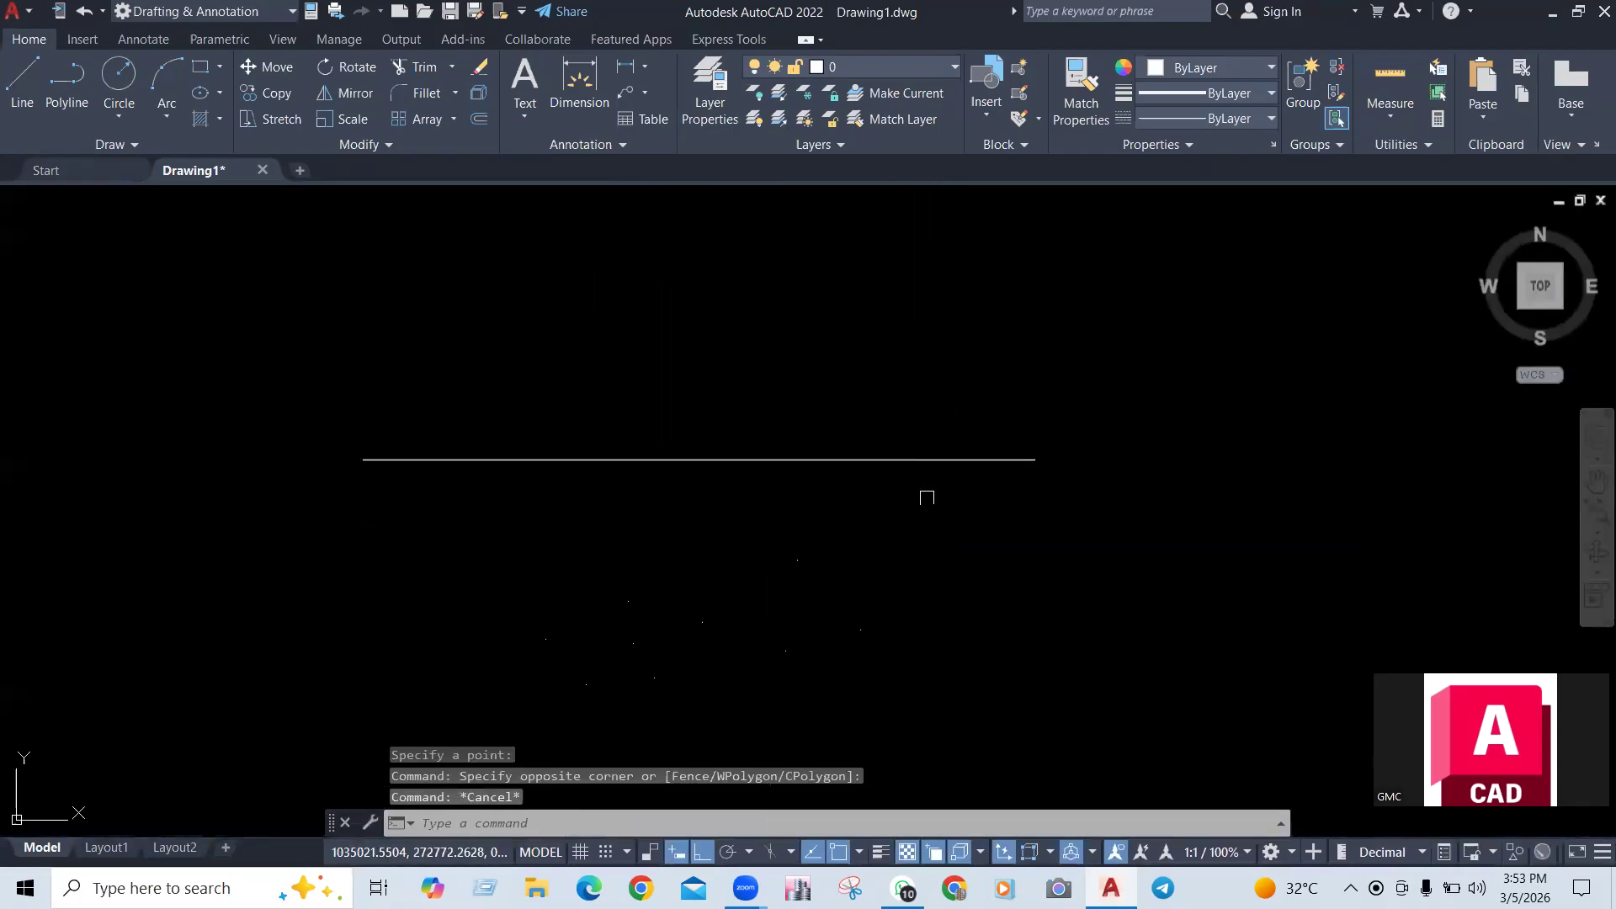
left_click(927, 488)
key("Escape")
left_click(533, 683)
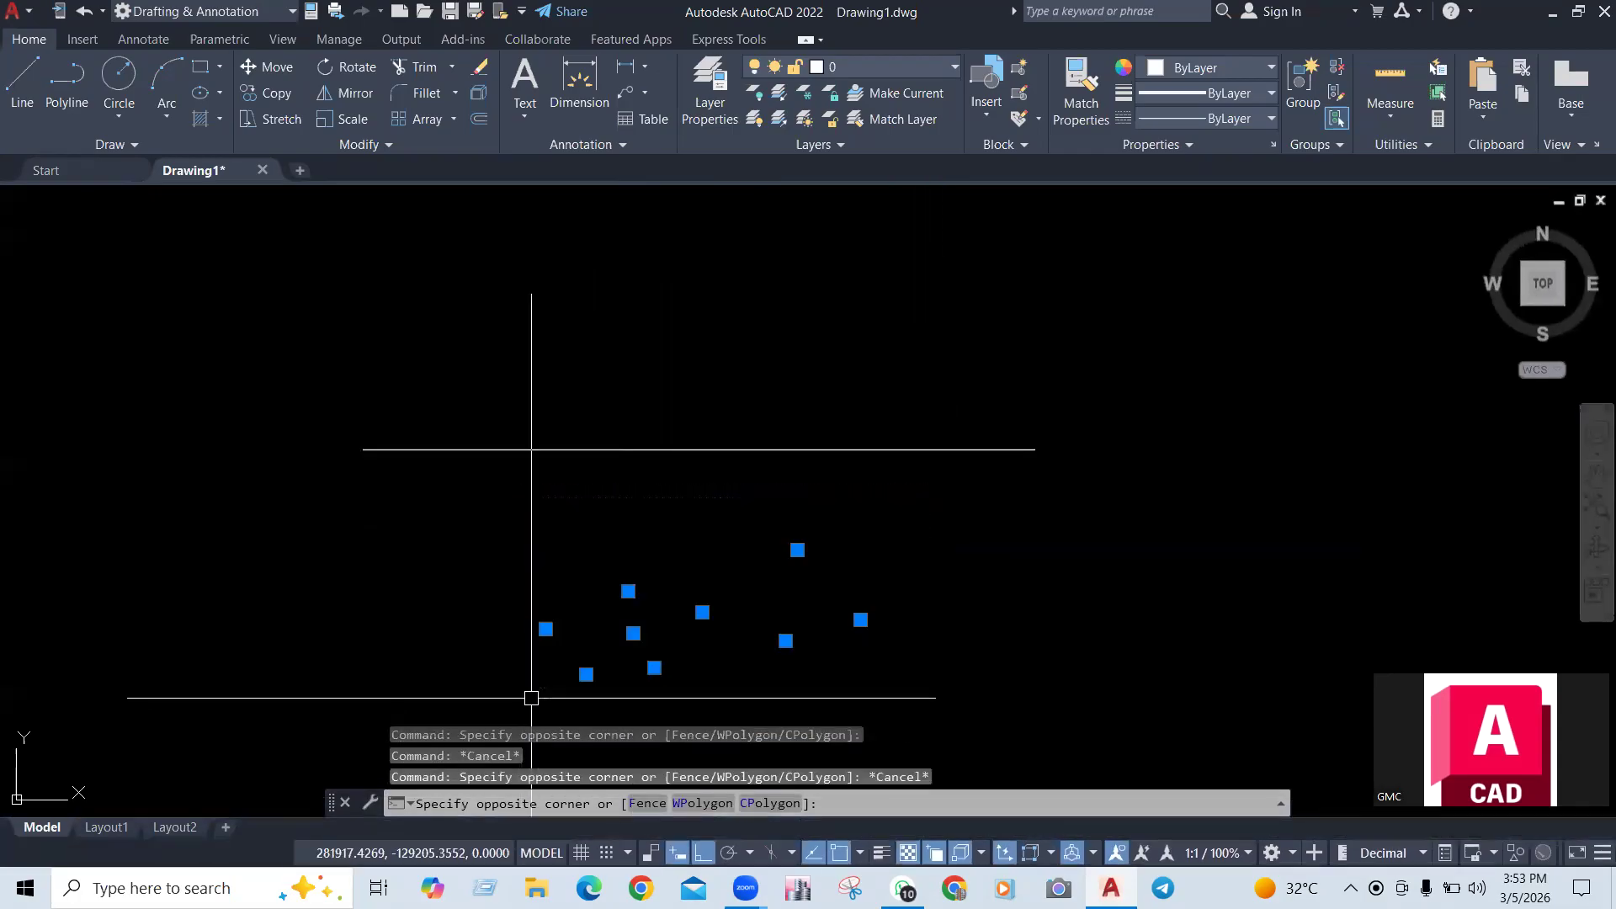
type("e")
key("Return")
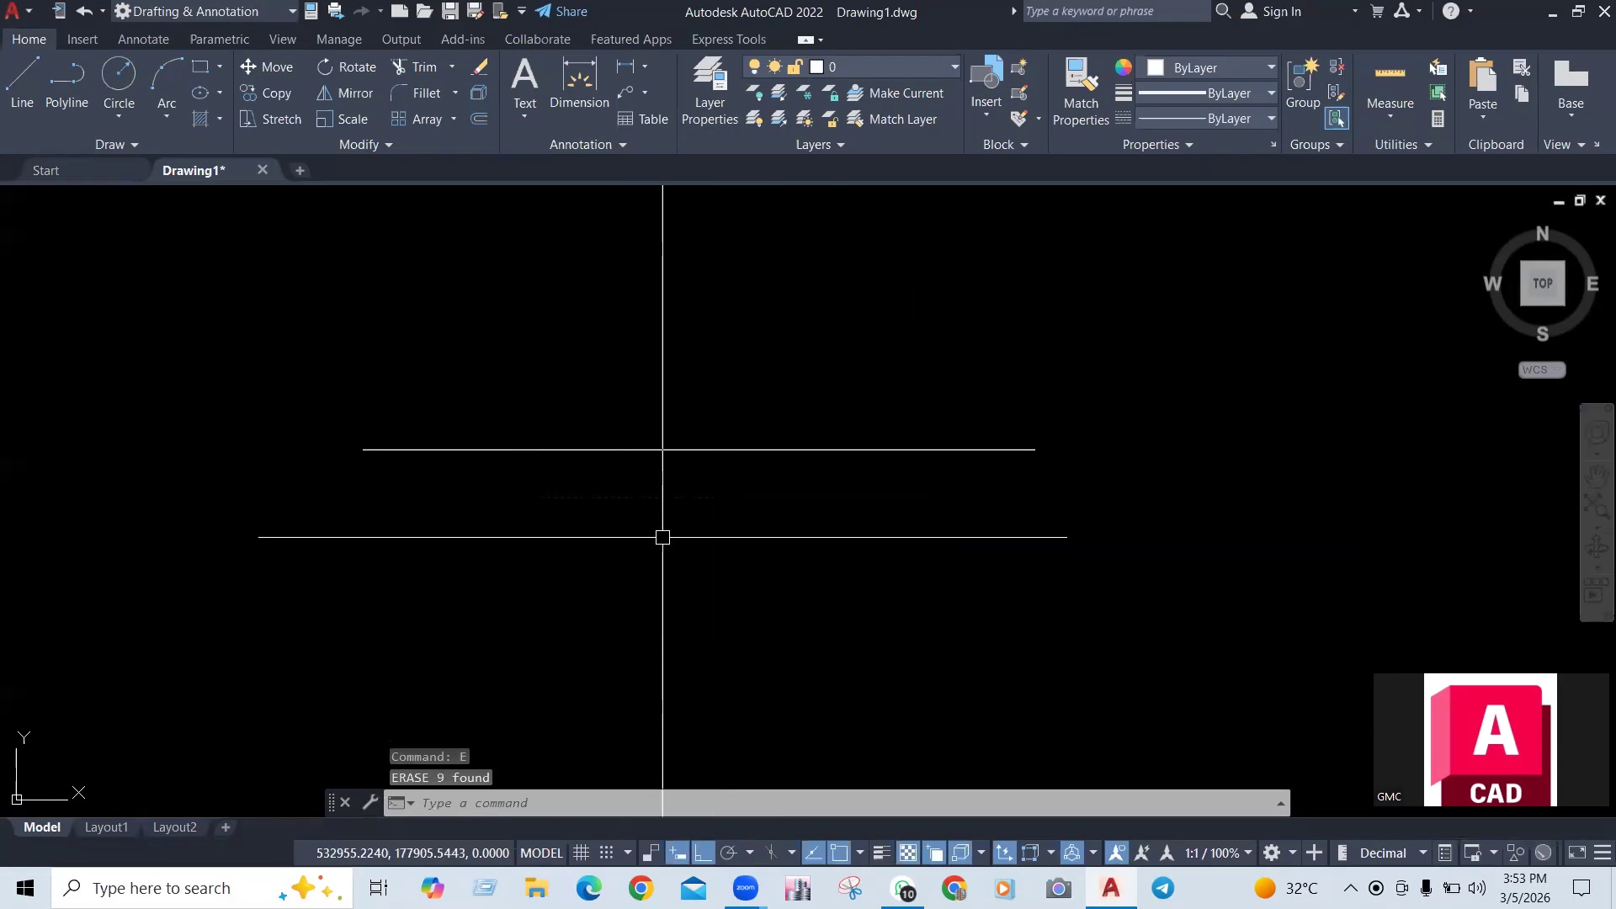
Set the point style to the circle with an X through it using DDPTYPE
type("ddt")
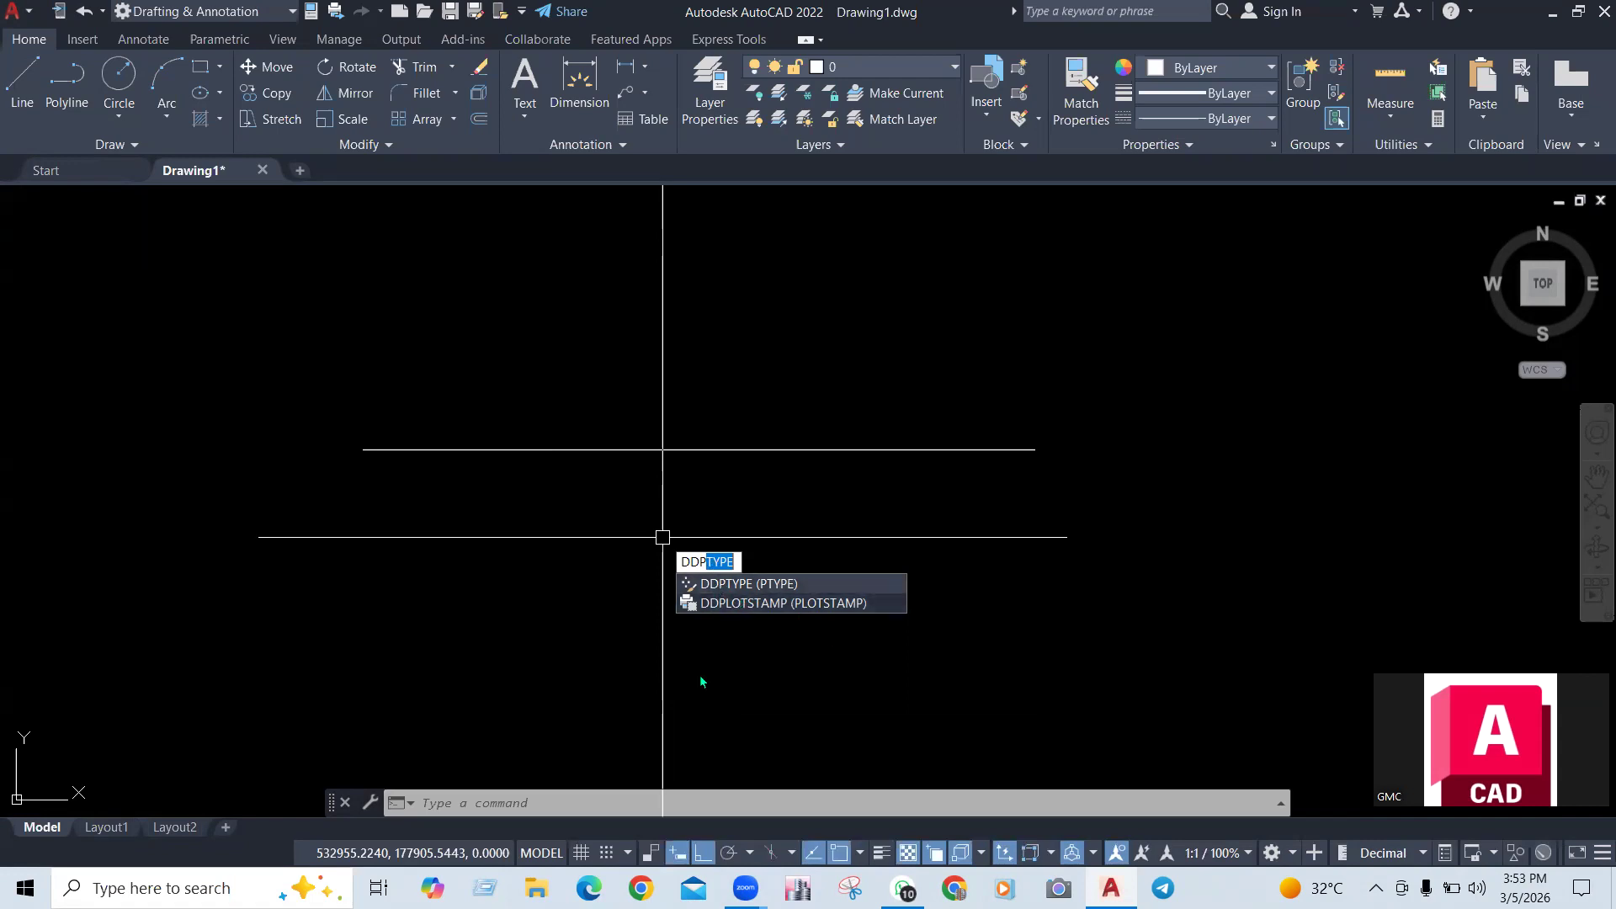
key("Return")
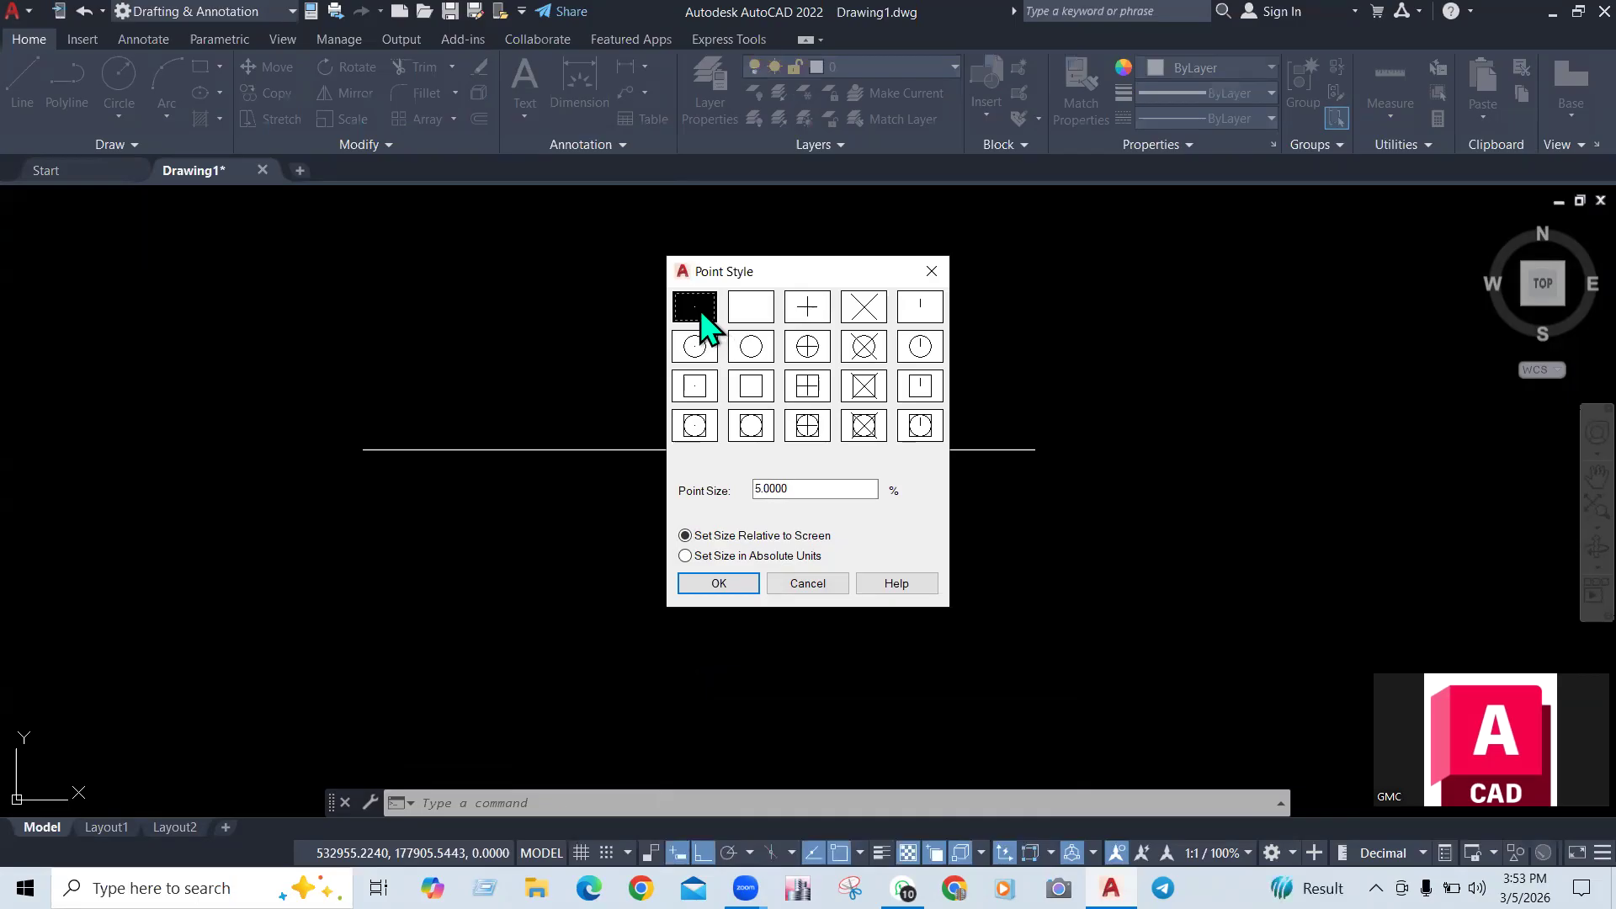
left_click(751, 310)
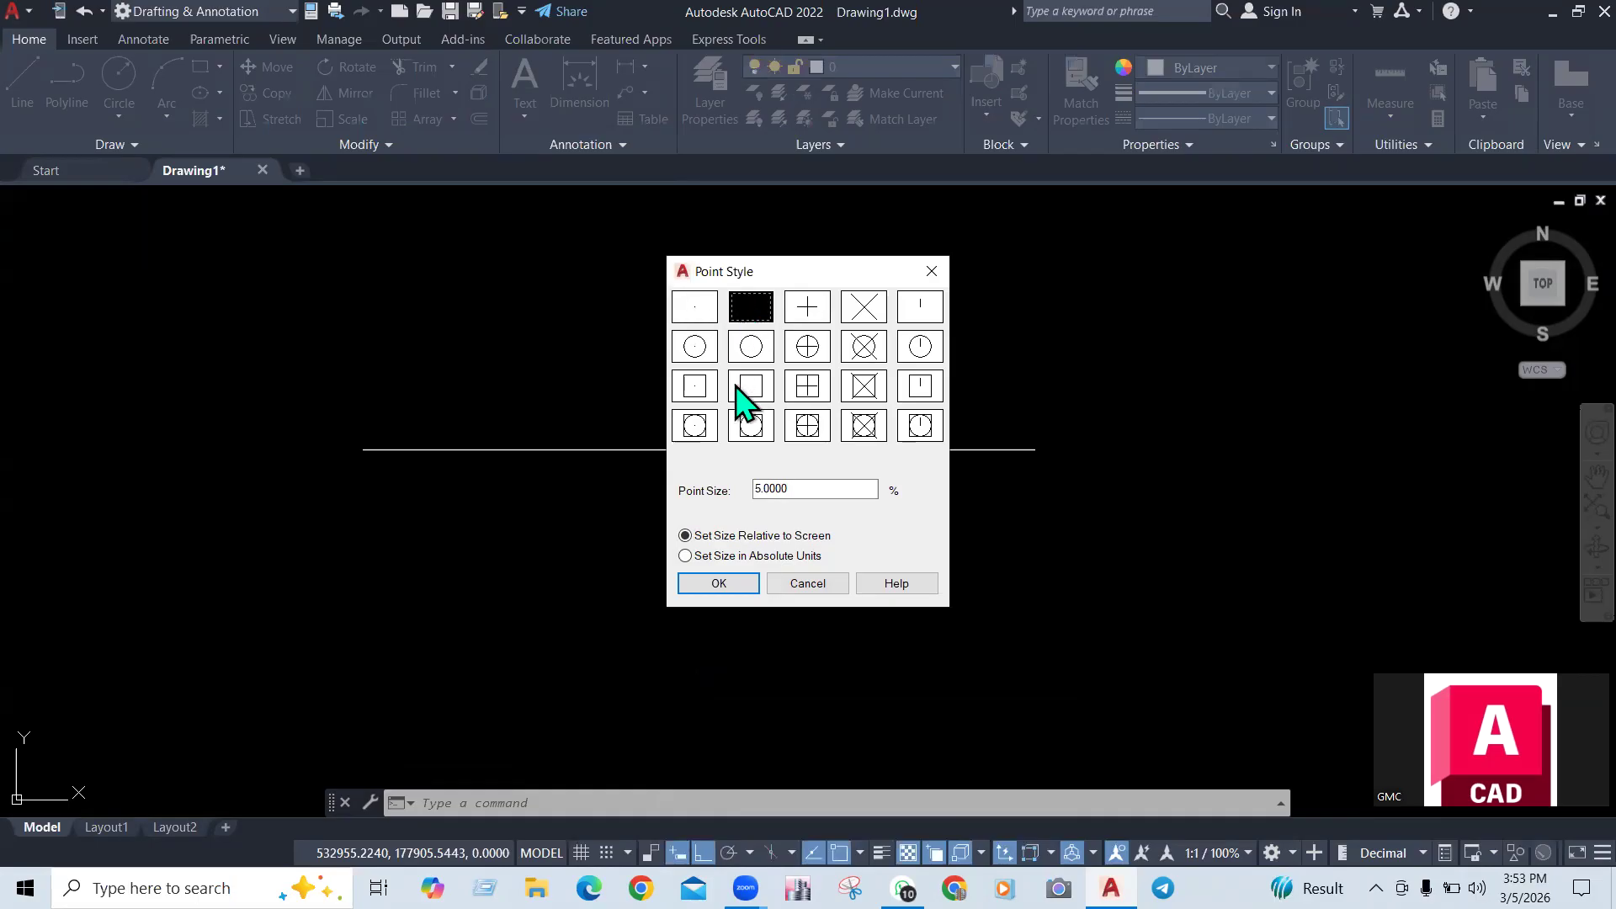
left_click(863, 346)
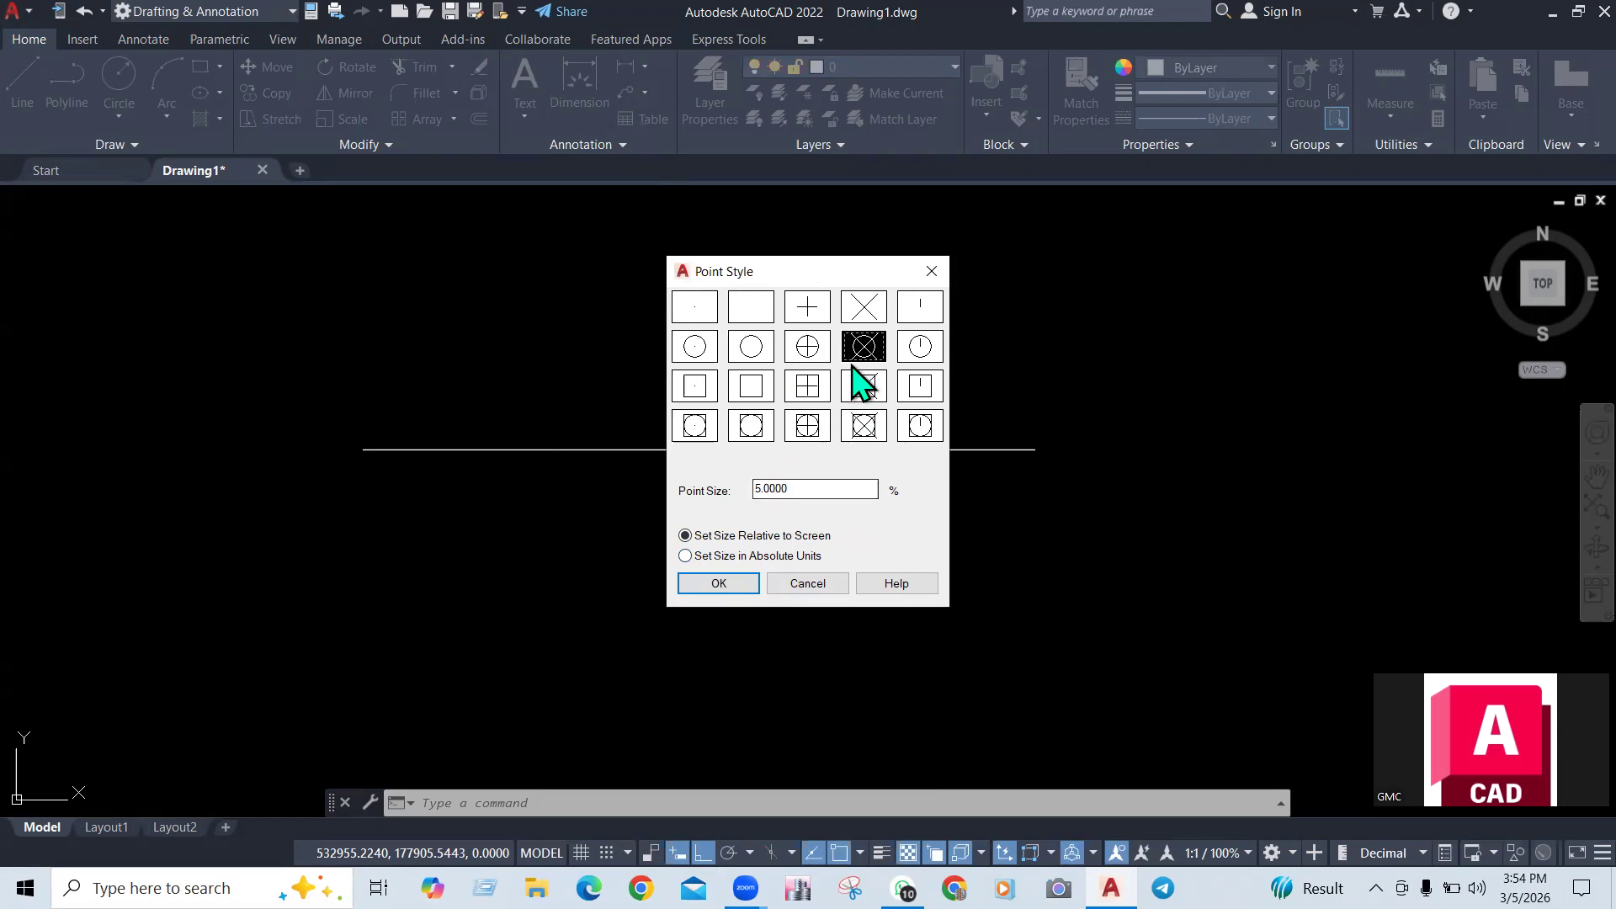
left_click(719, 583)
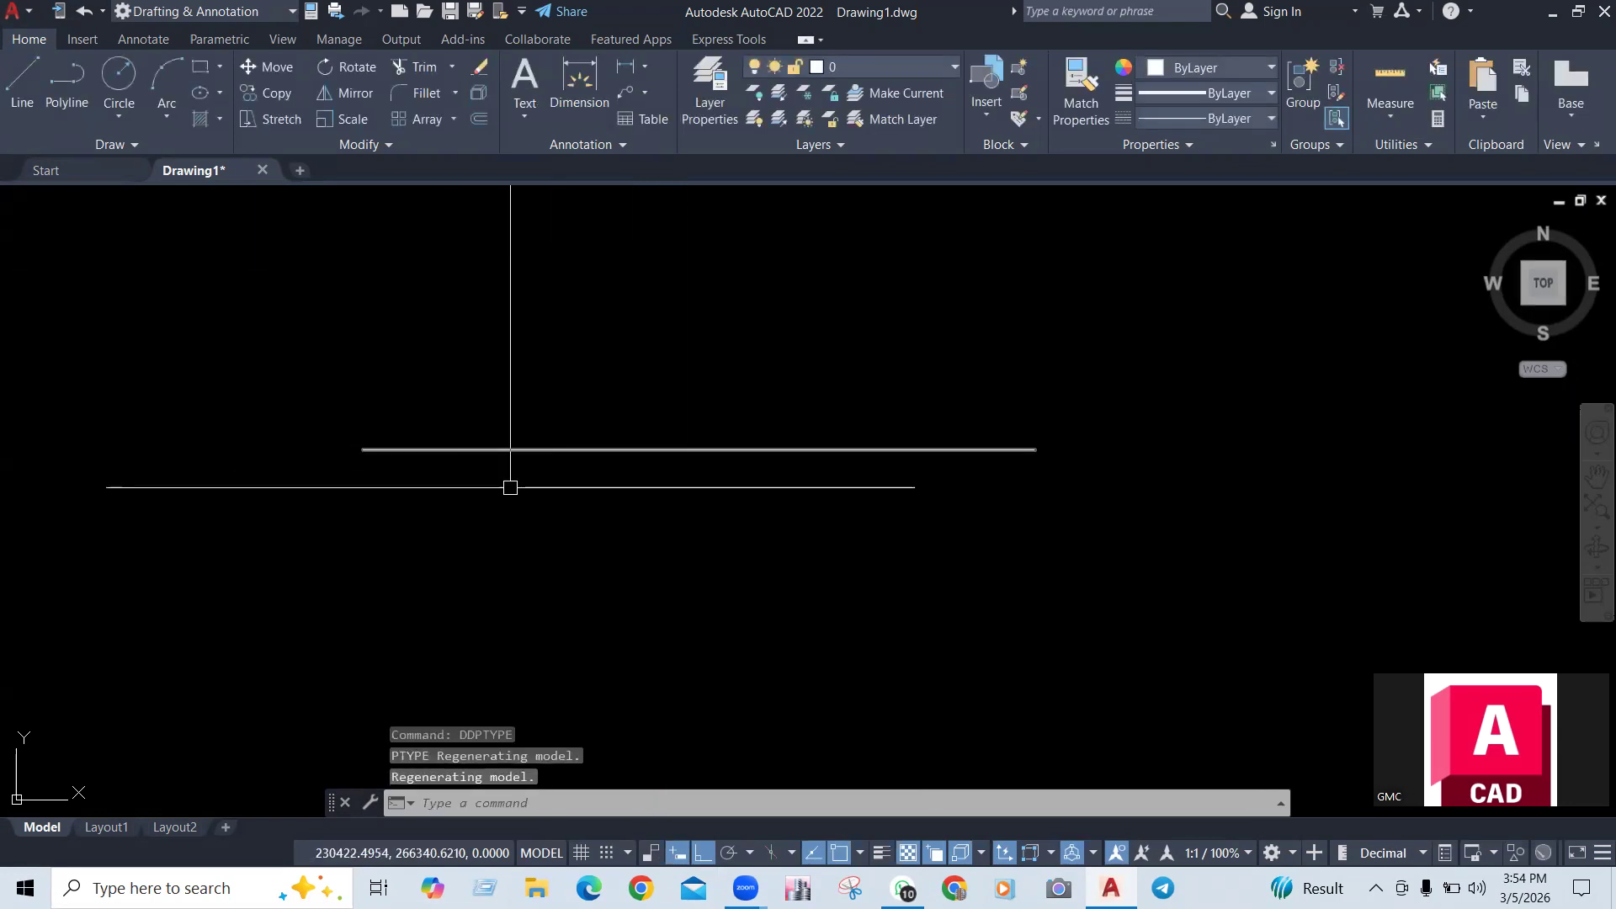
Place three points below the horizontal line with the PO (POINT) command, using different zoom levels
type("po")
key("Return")
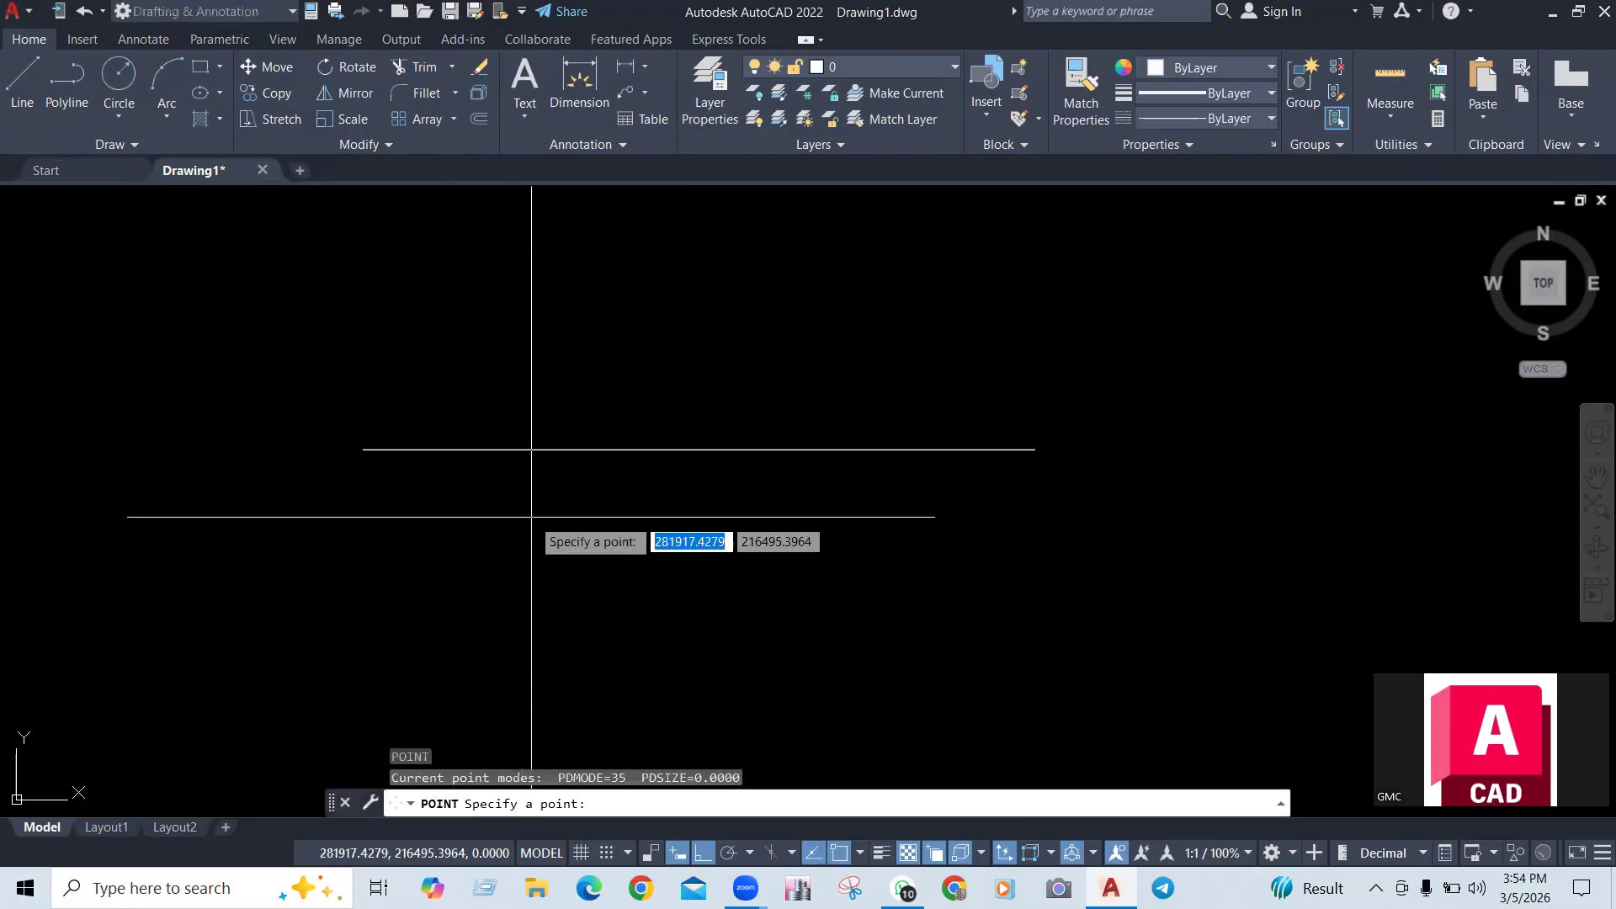
scroll(543, 524, "up", 4)
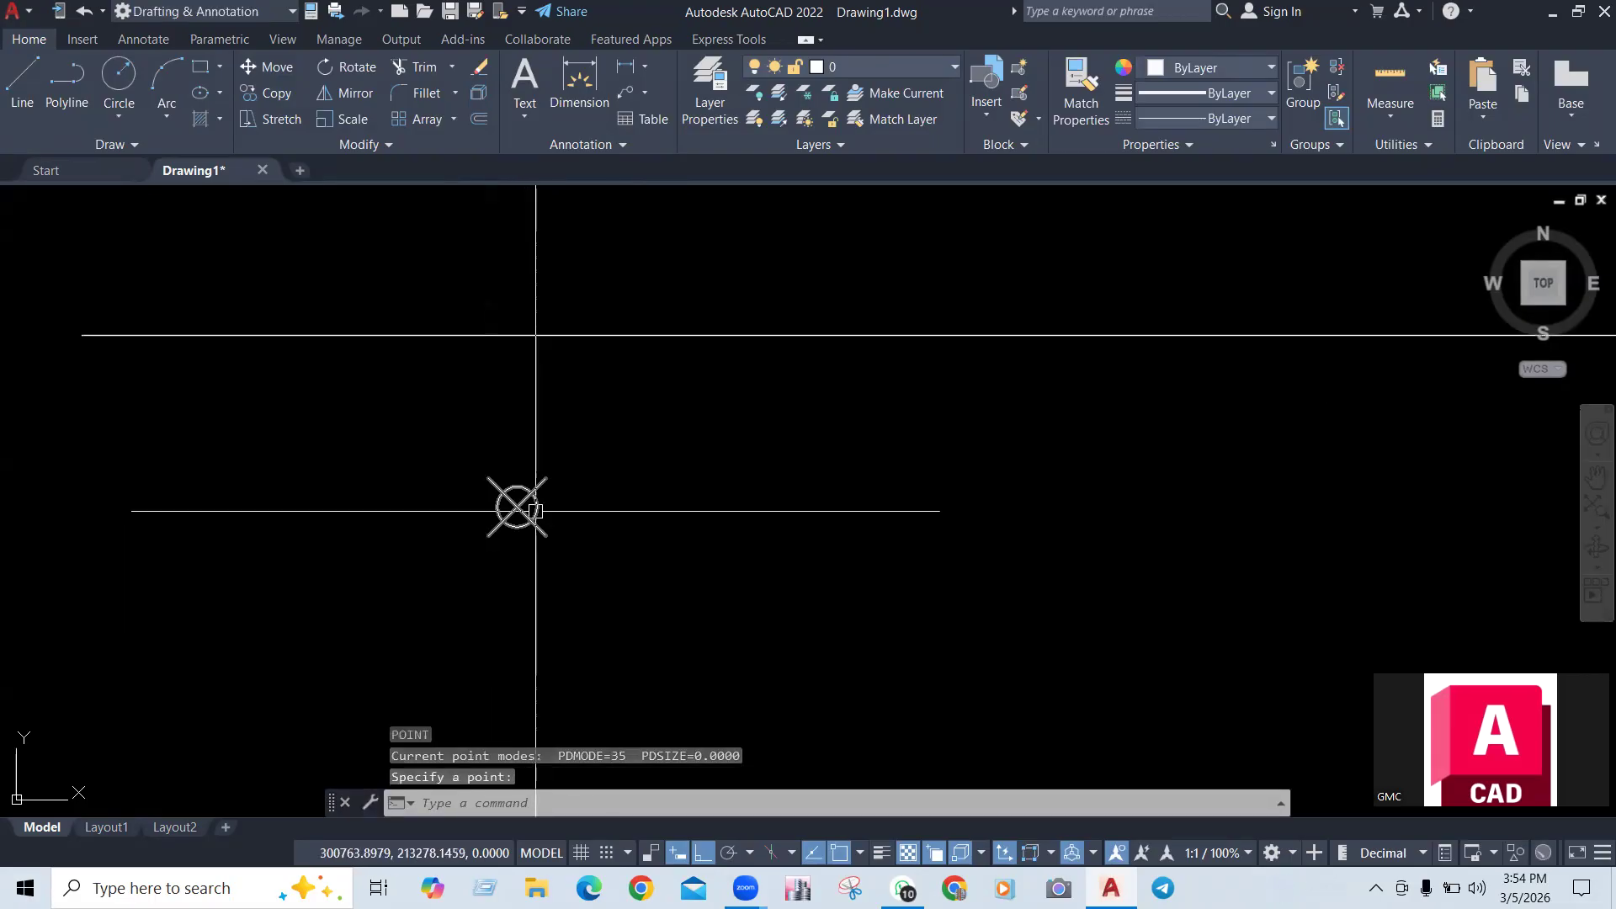
left_click(807, 514)
left_click(916, 509)
left_click(887, 551)
key("space")
left_click(886, 551)
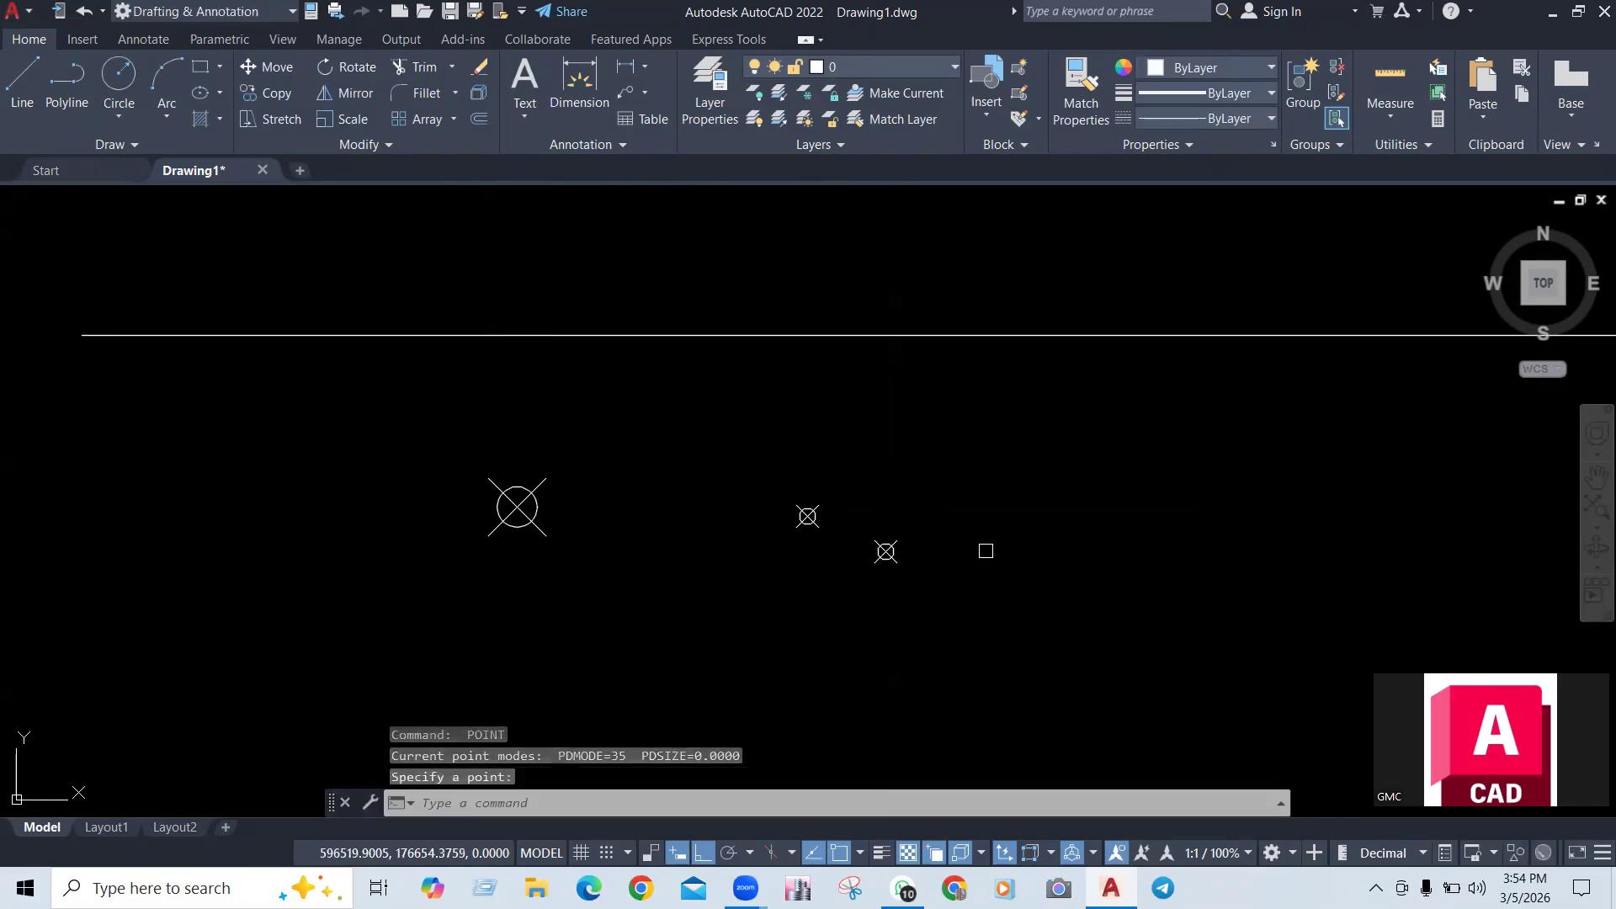
left_click(996, 544)
key("Escape")
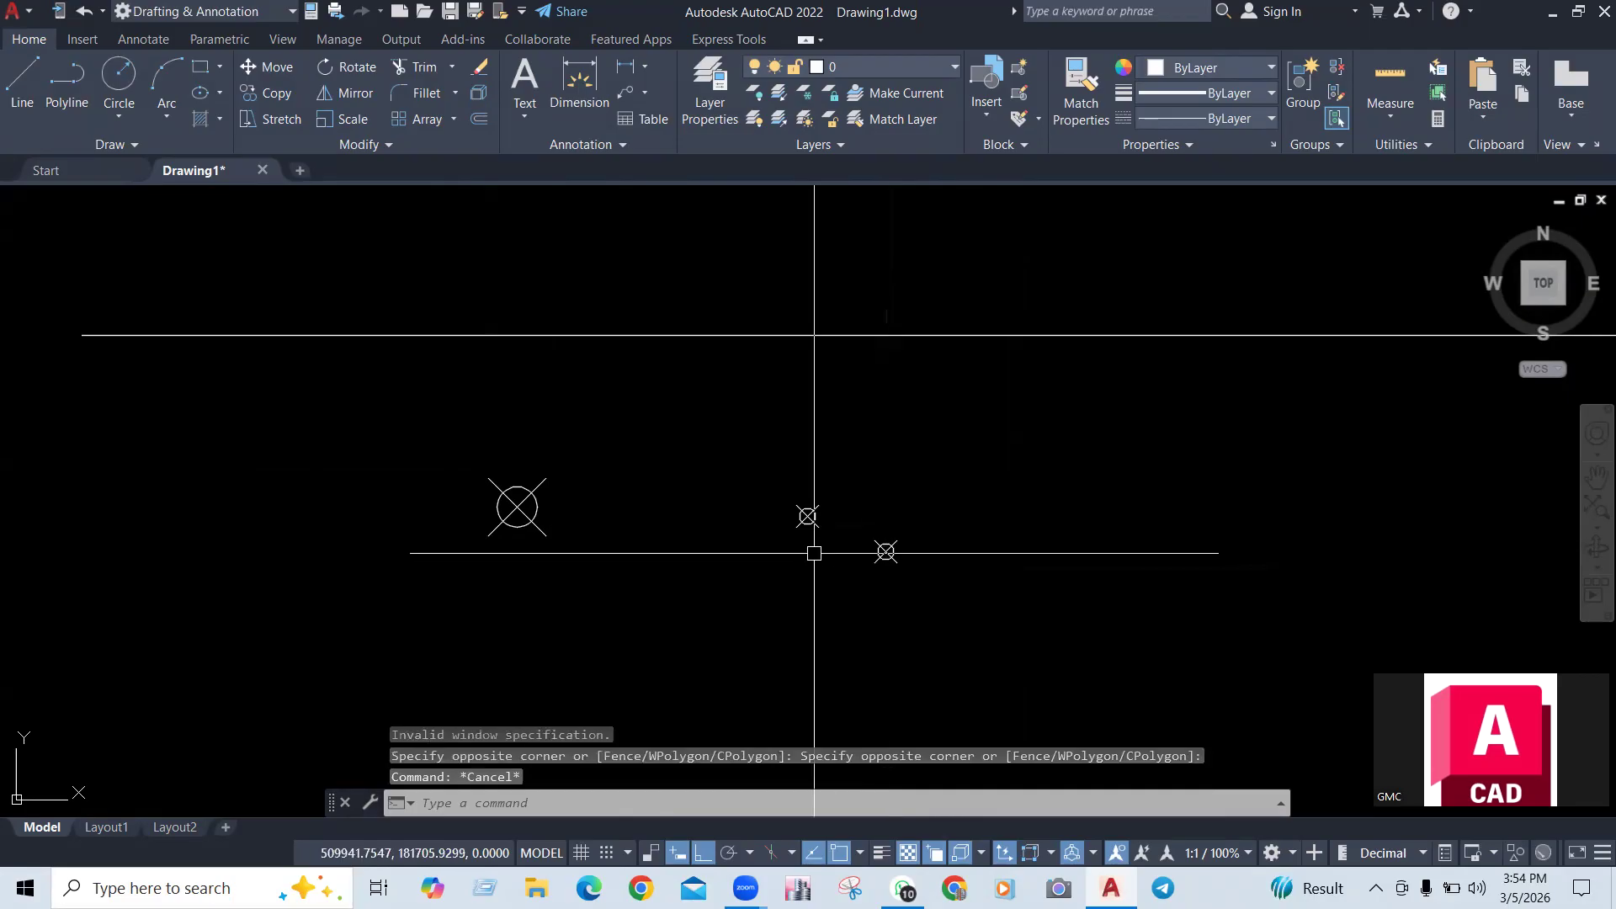
Set the point style back to the plain dot using DDPTYPE
type("DD")
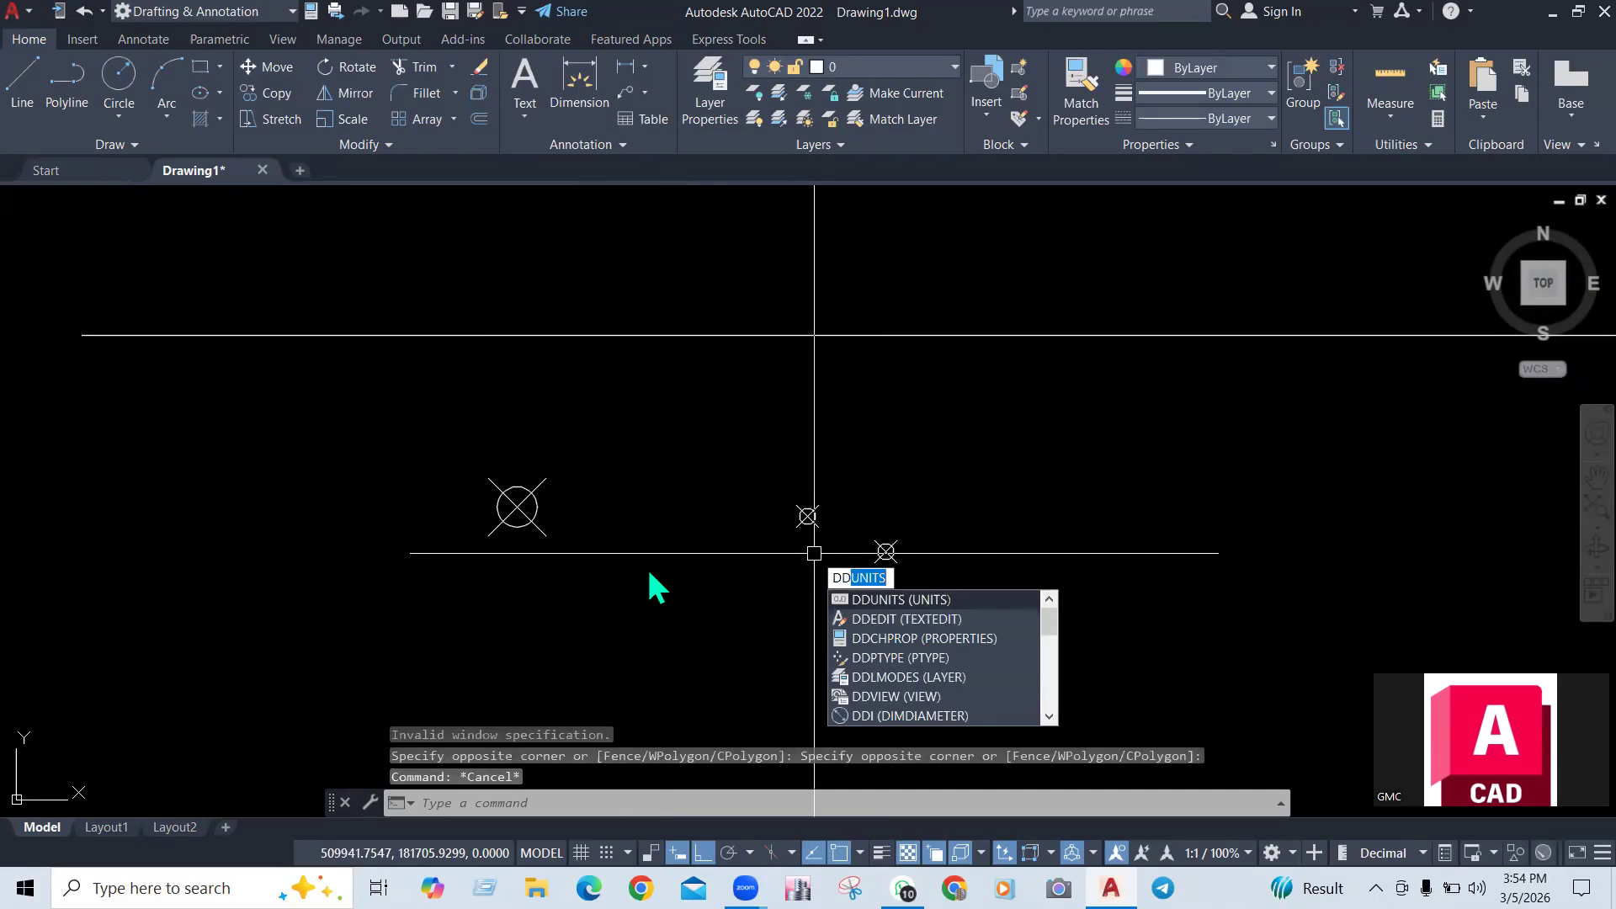
type("PTYPE")
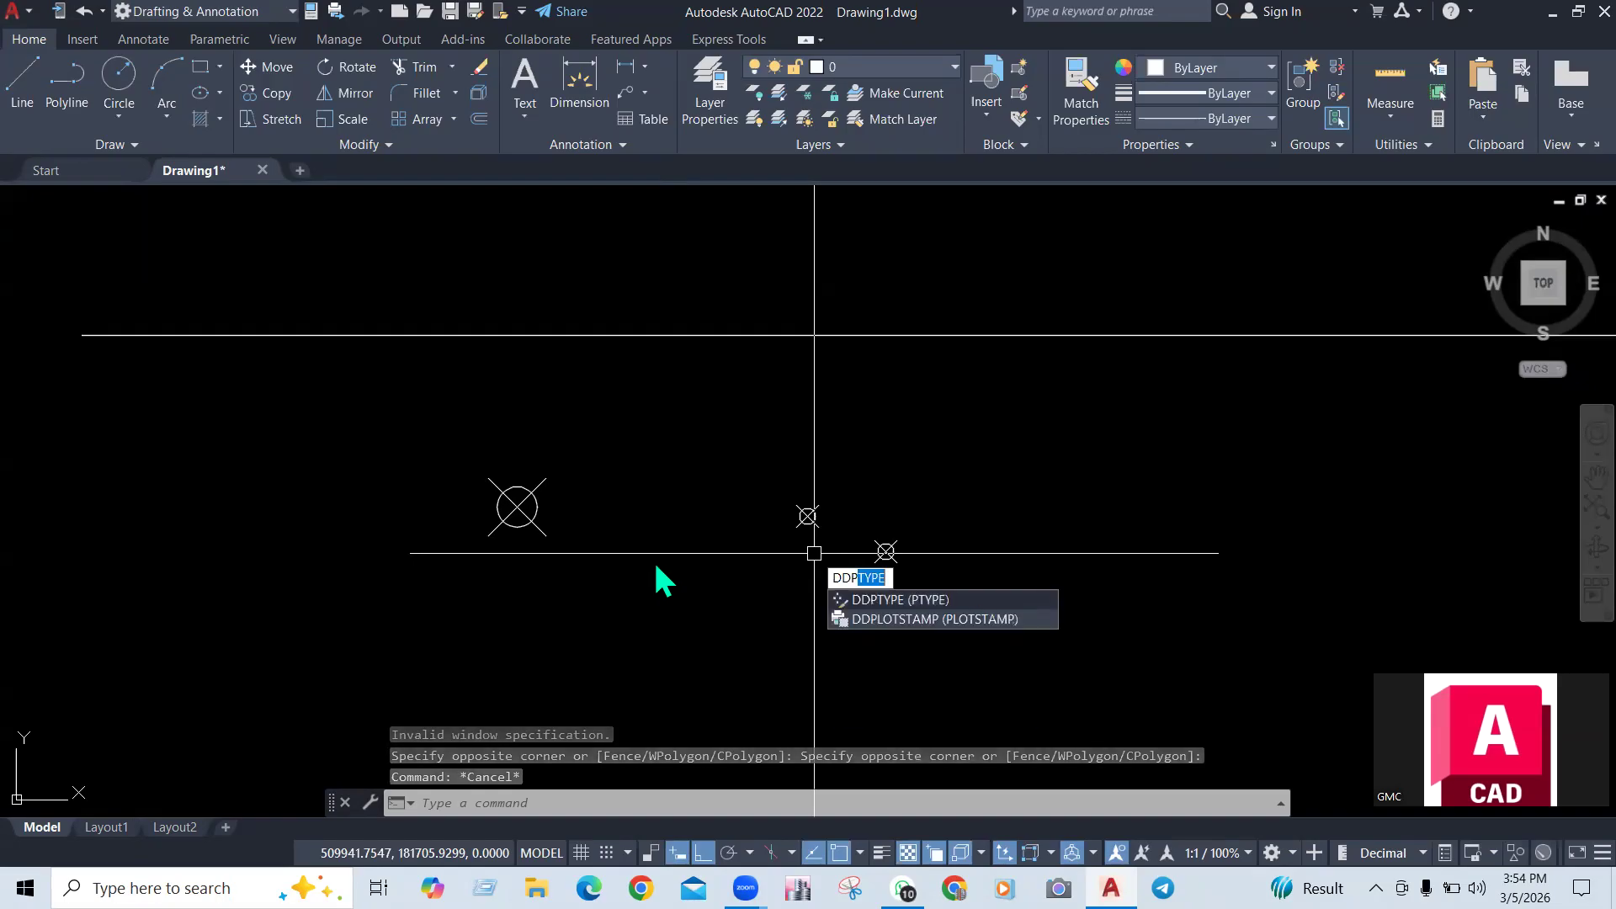
key("Return")
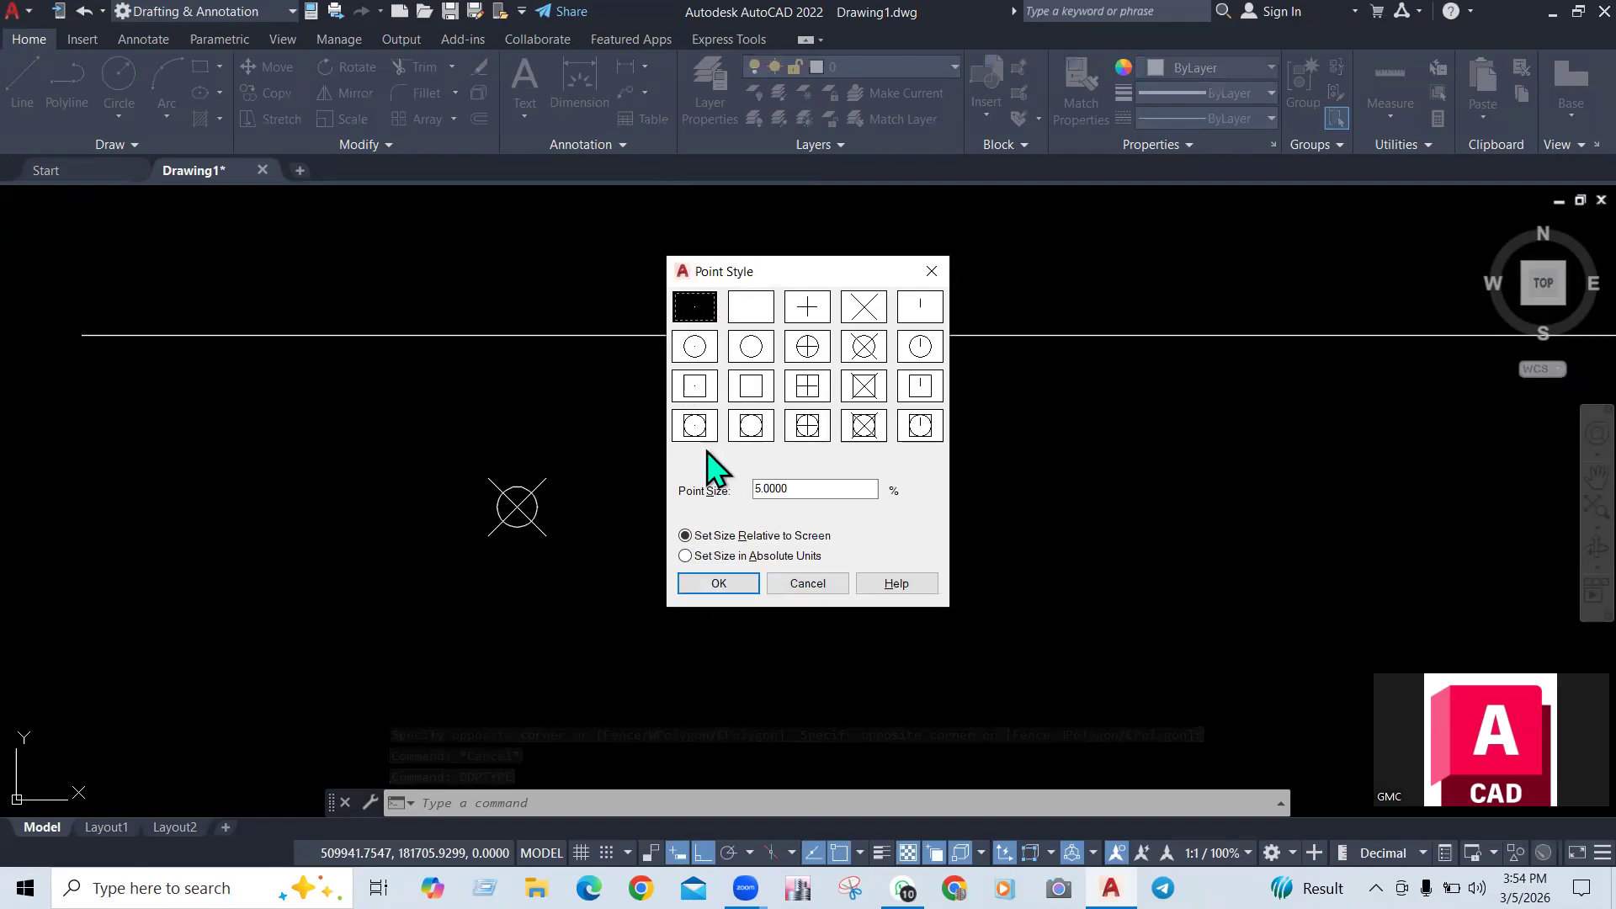
left_click(719, 583)
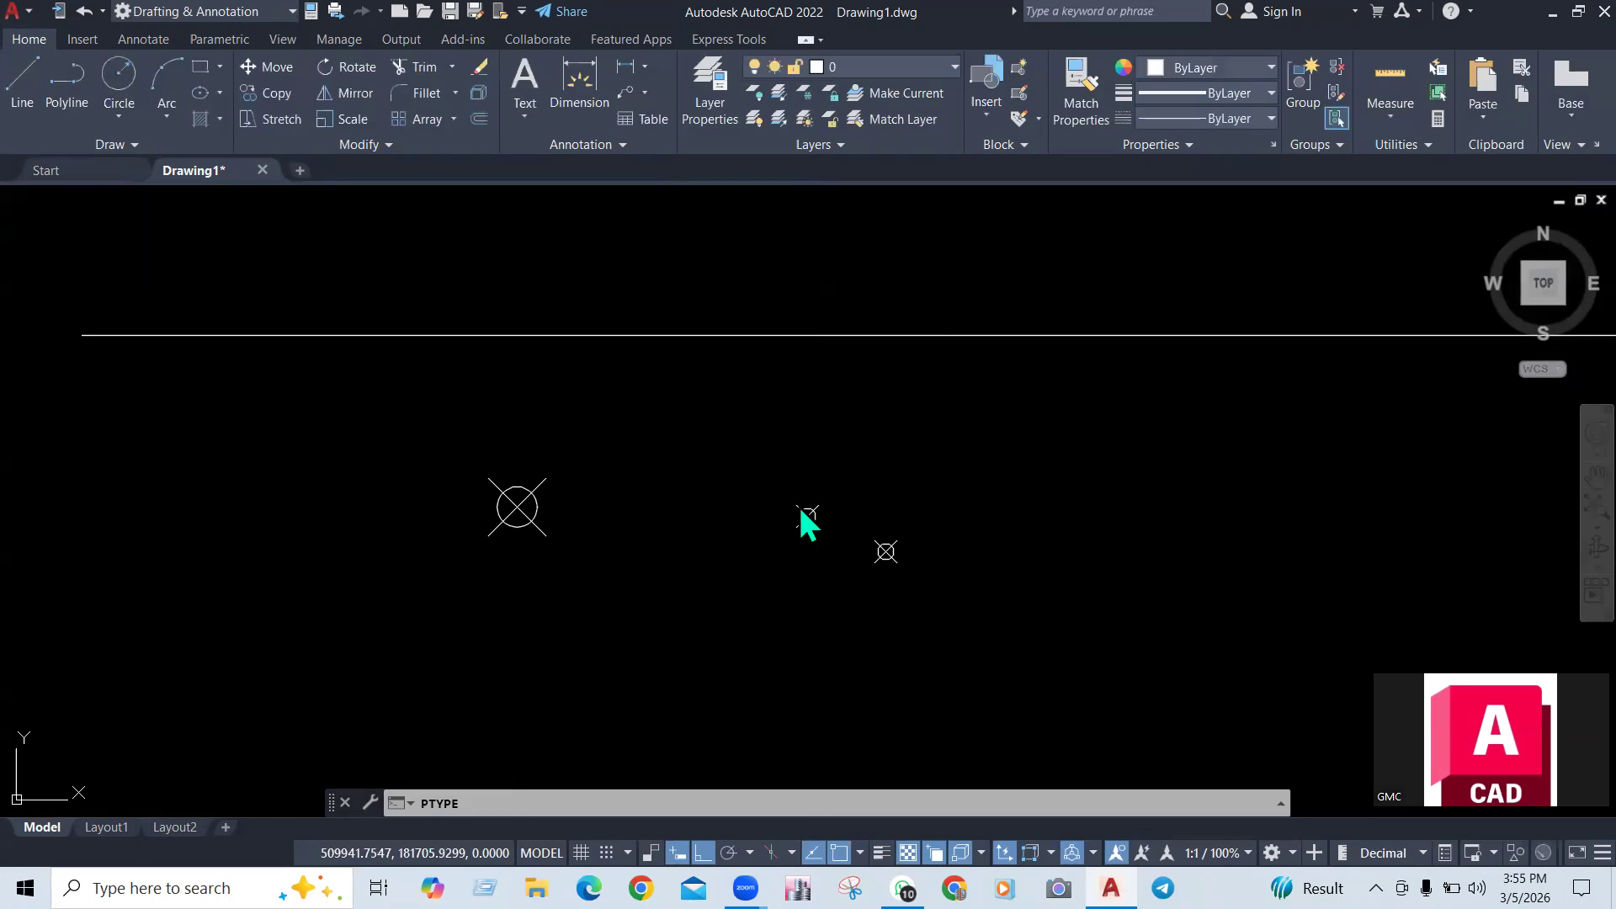
Erase the three circle-and-X points below the horizontal line
left_click(992, 451)
left_click(379, 620)
type("E")
key("Return")
scroll(534, 433, "down", 3)
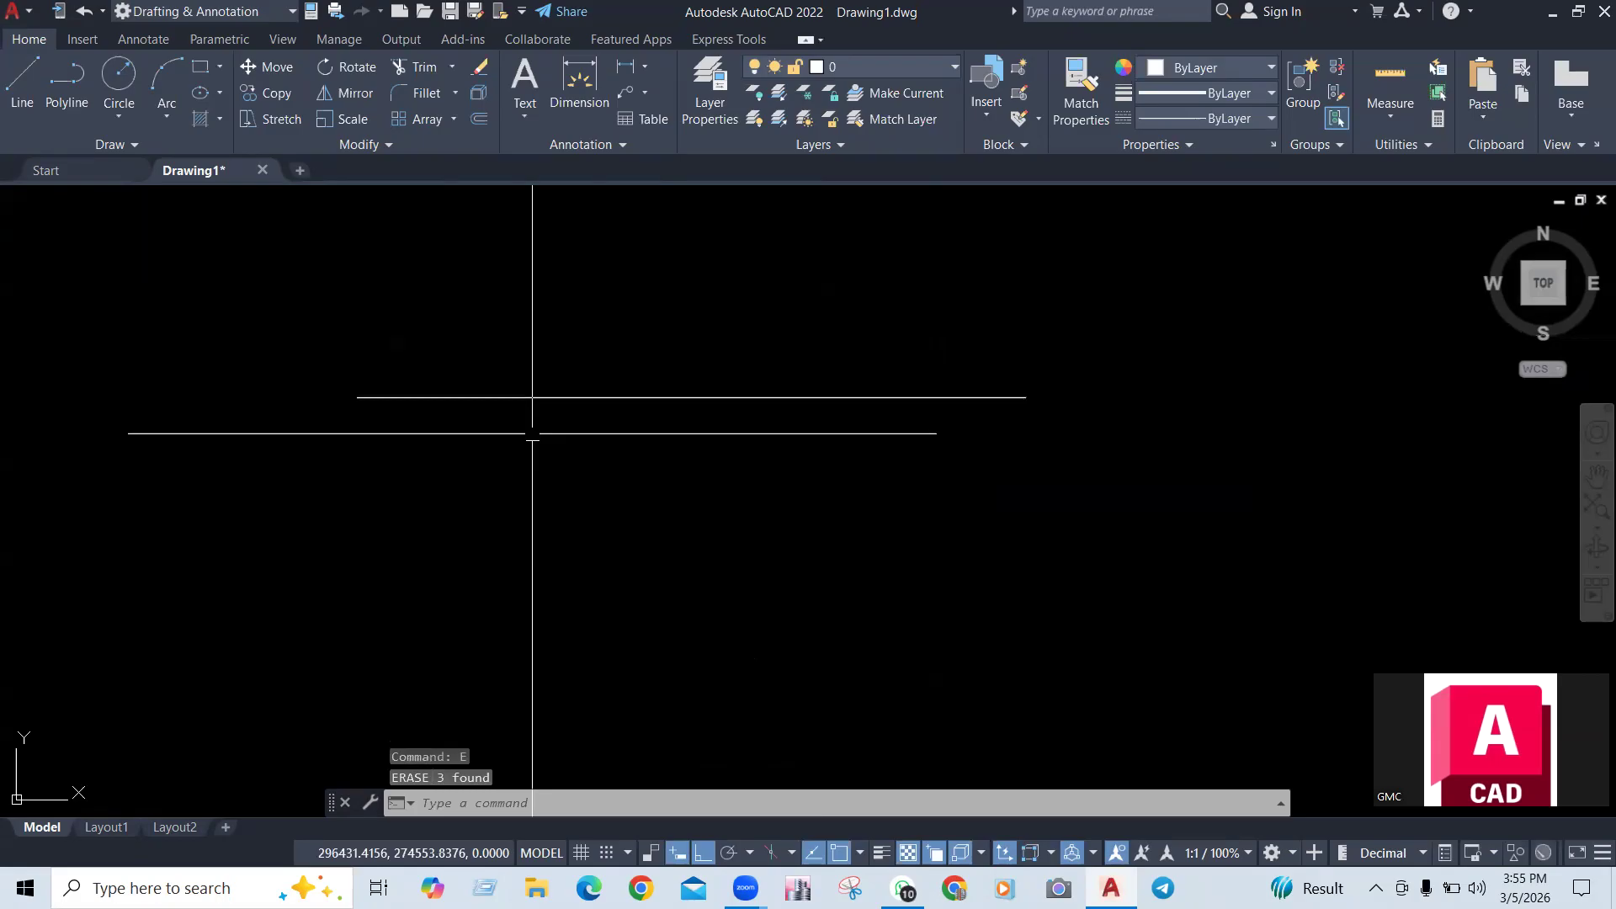
Divide the horizontal line into 5 segments with the DIV (DIVIDE) command
left_click(123, 146)
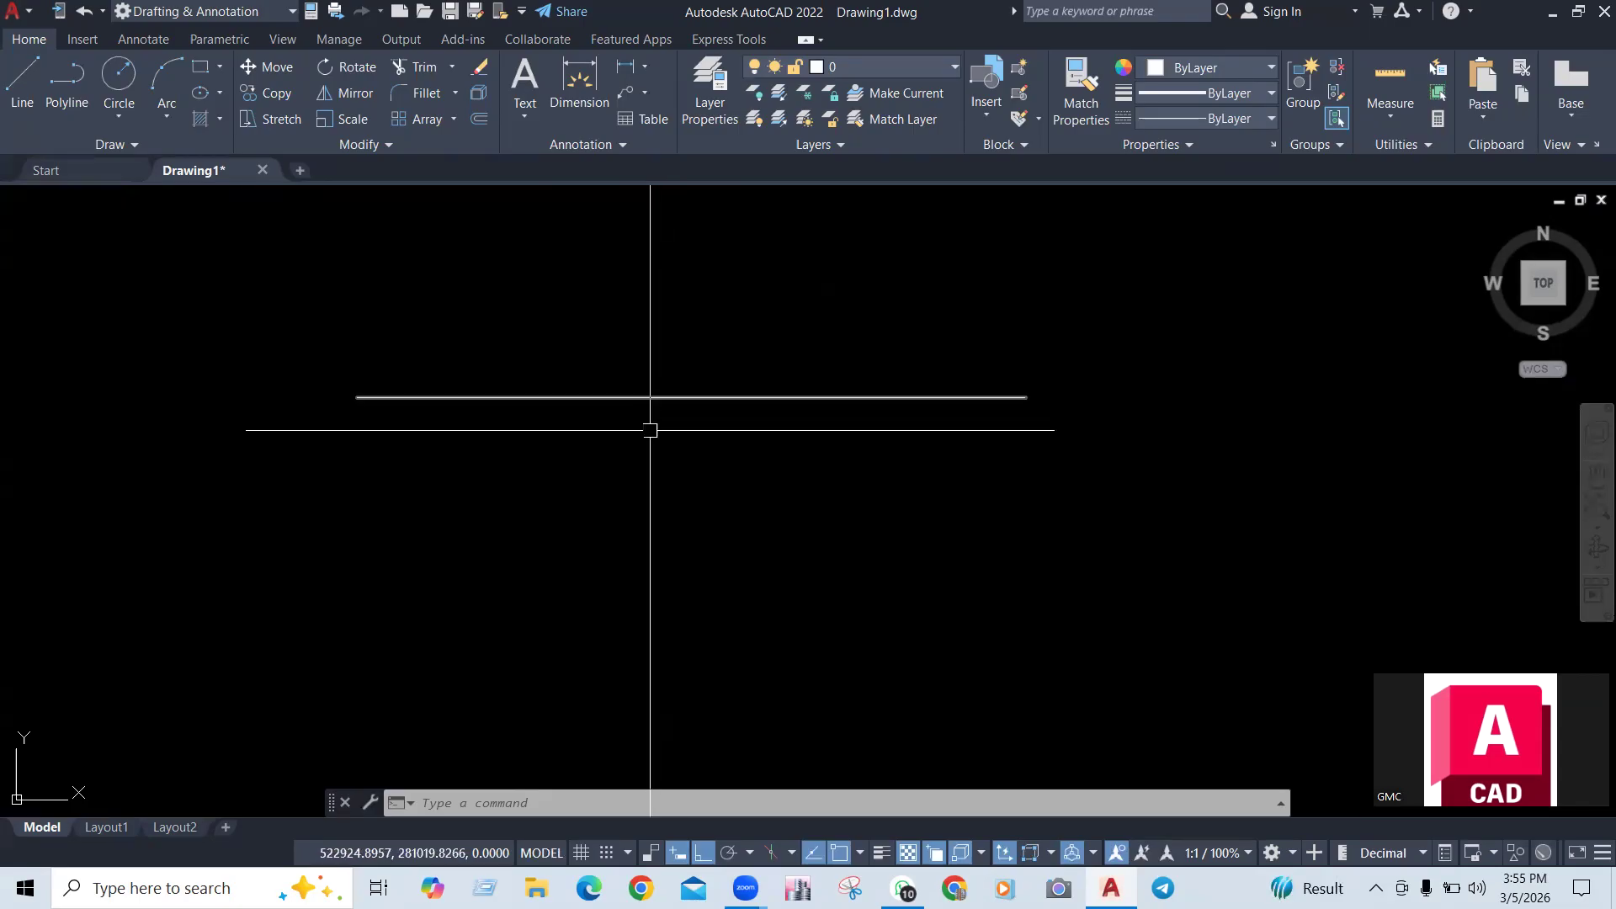
type("di")
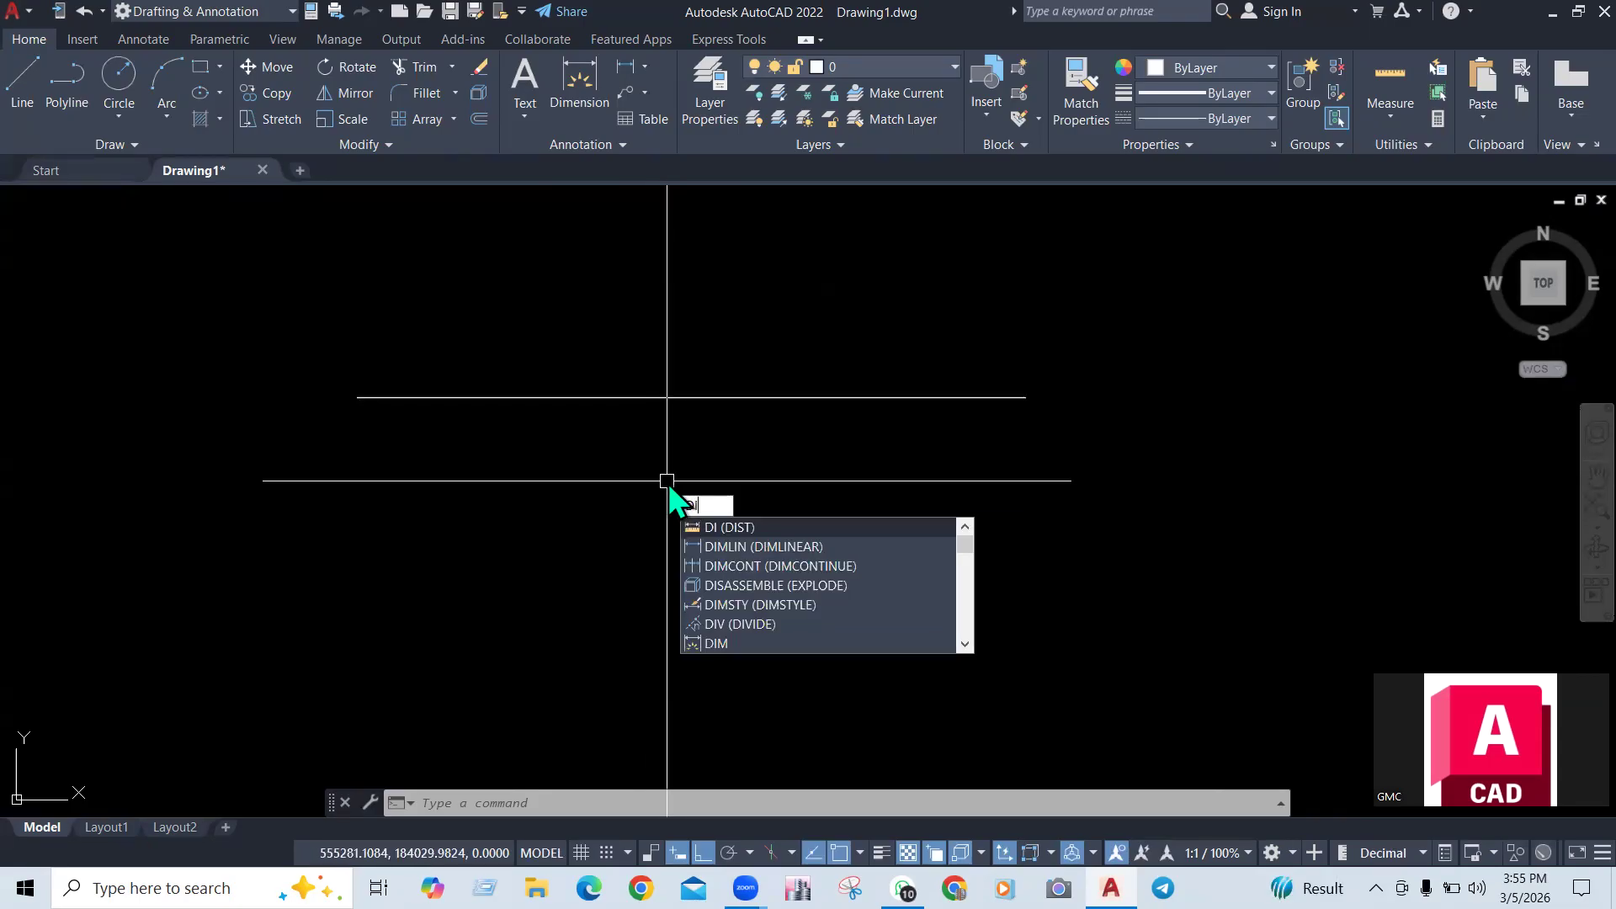
type("v")
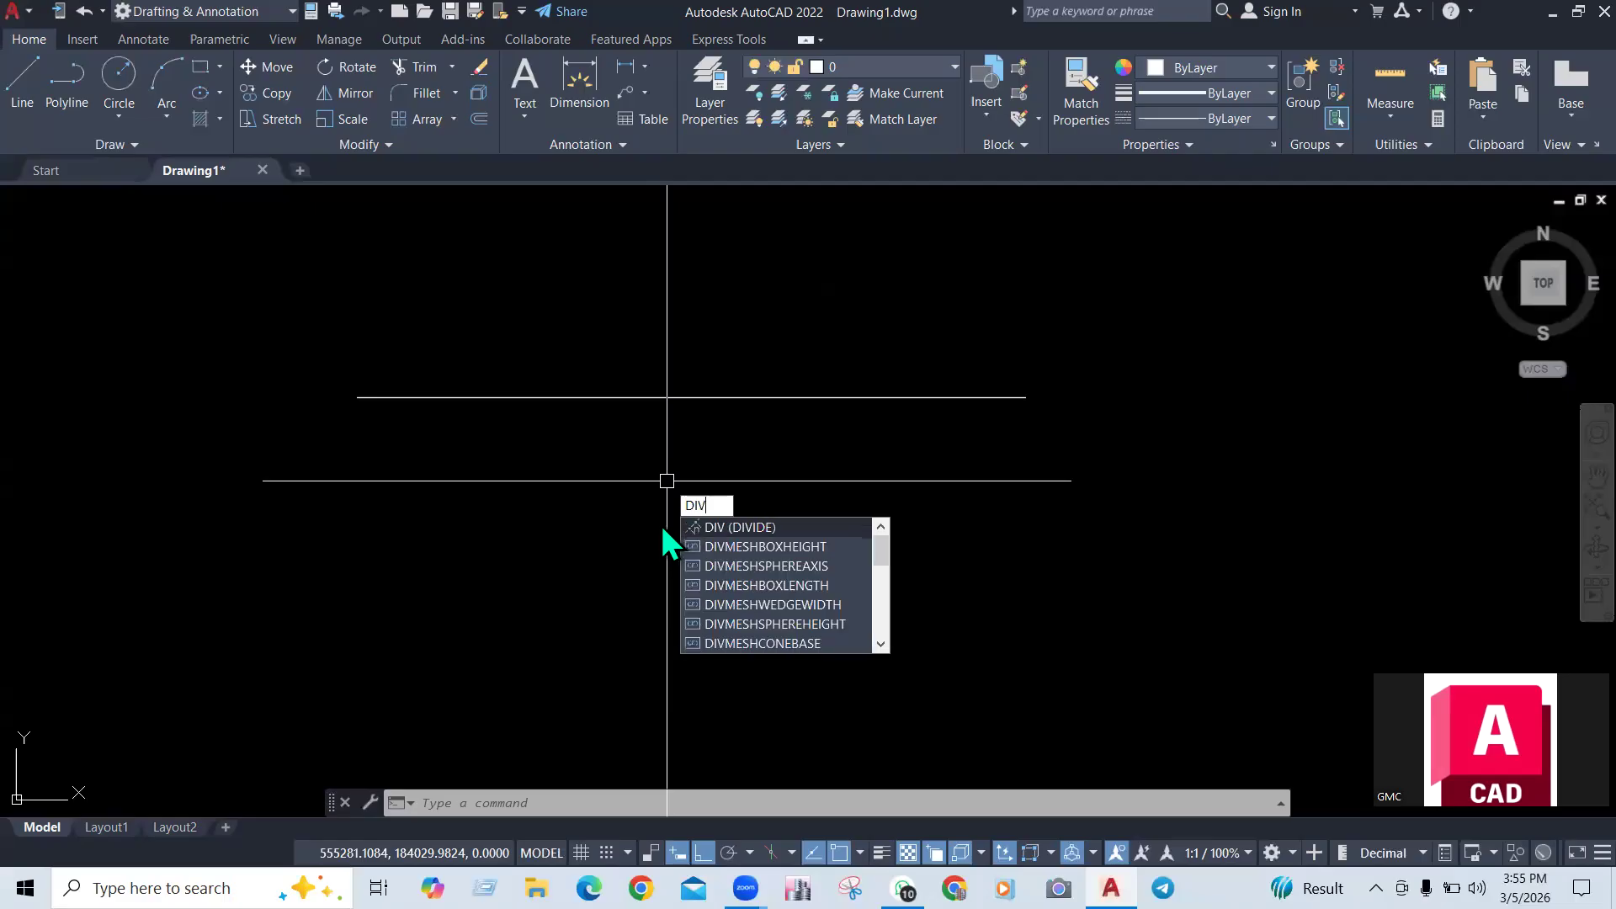
key("Return")
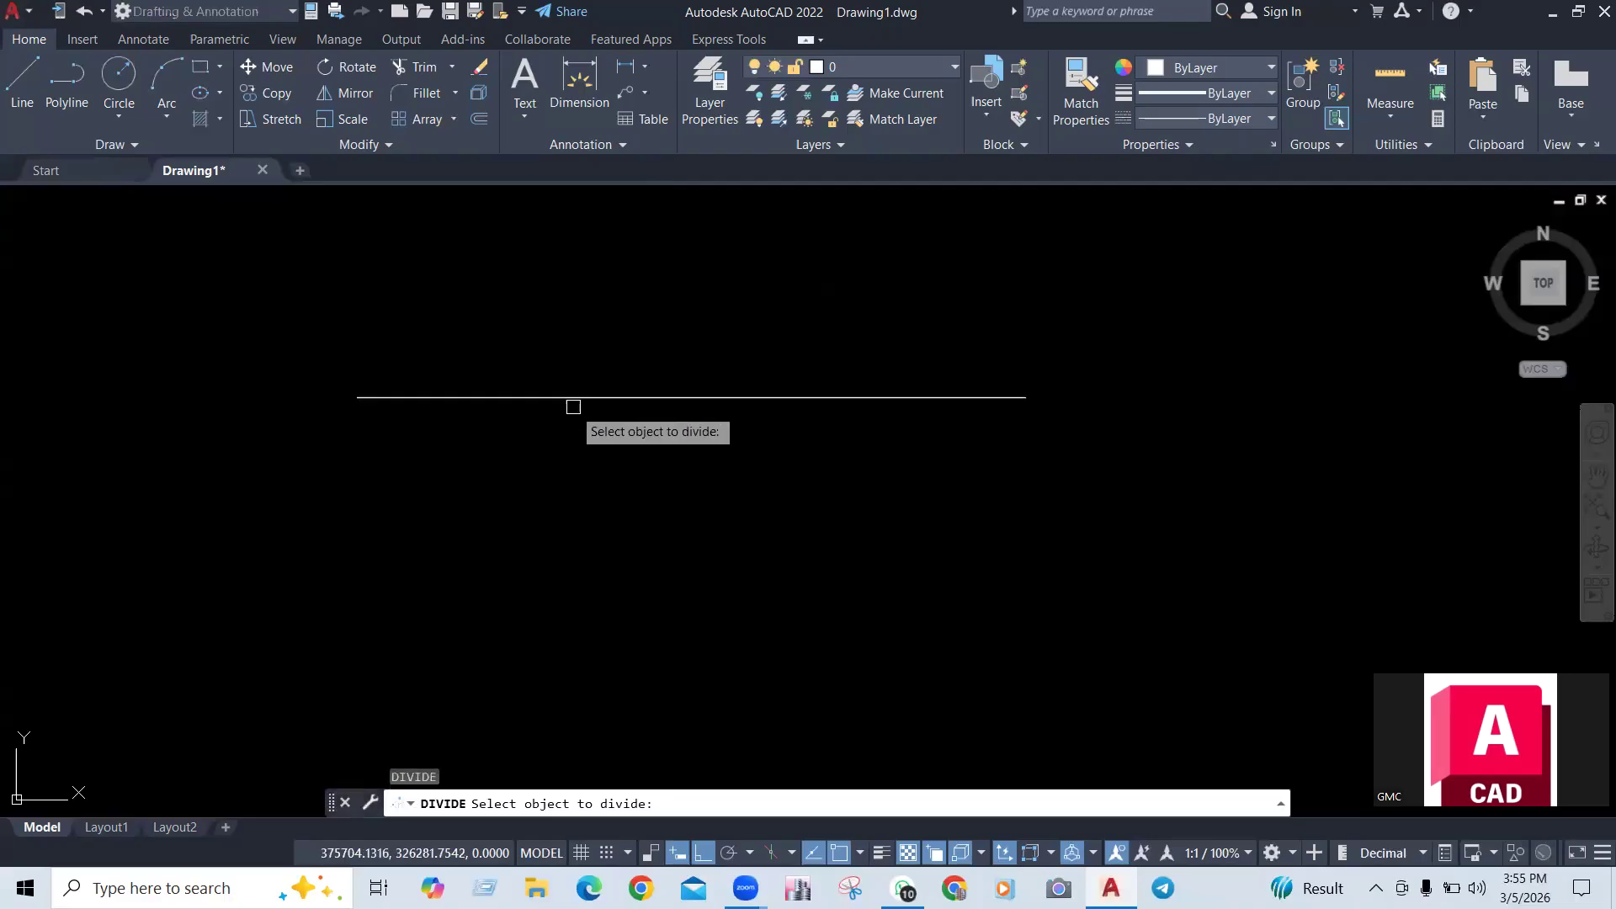
left_click(567, 401)
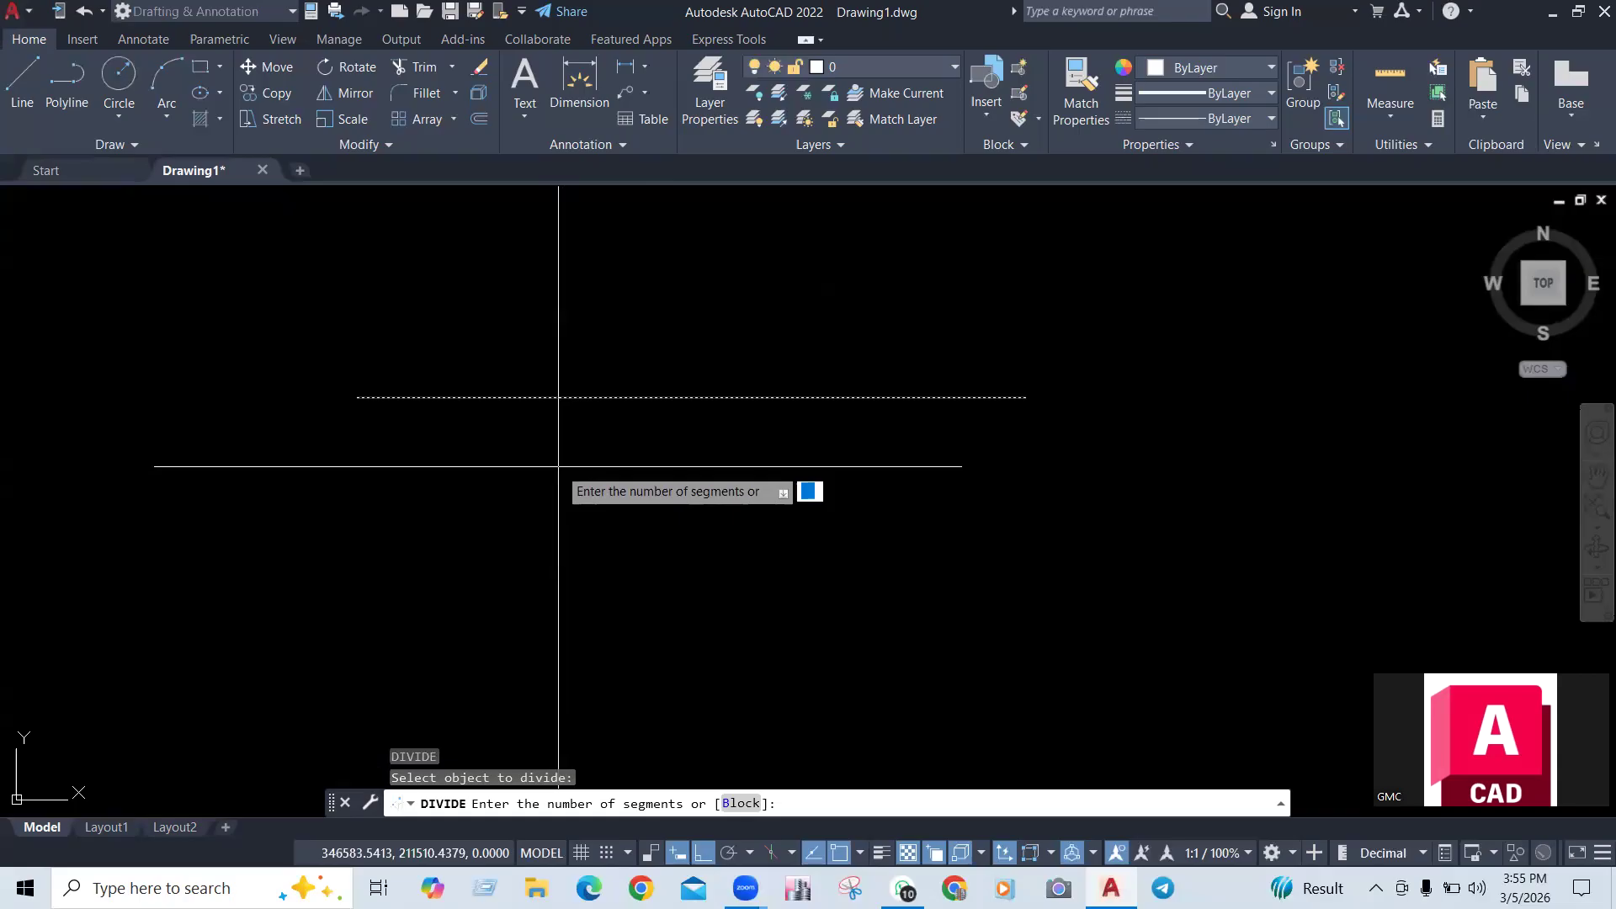
key("Return")
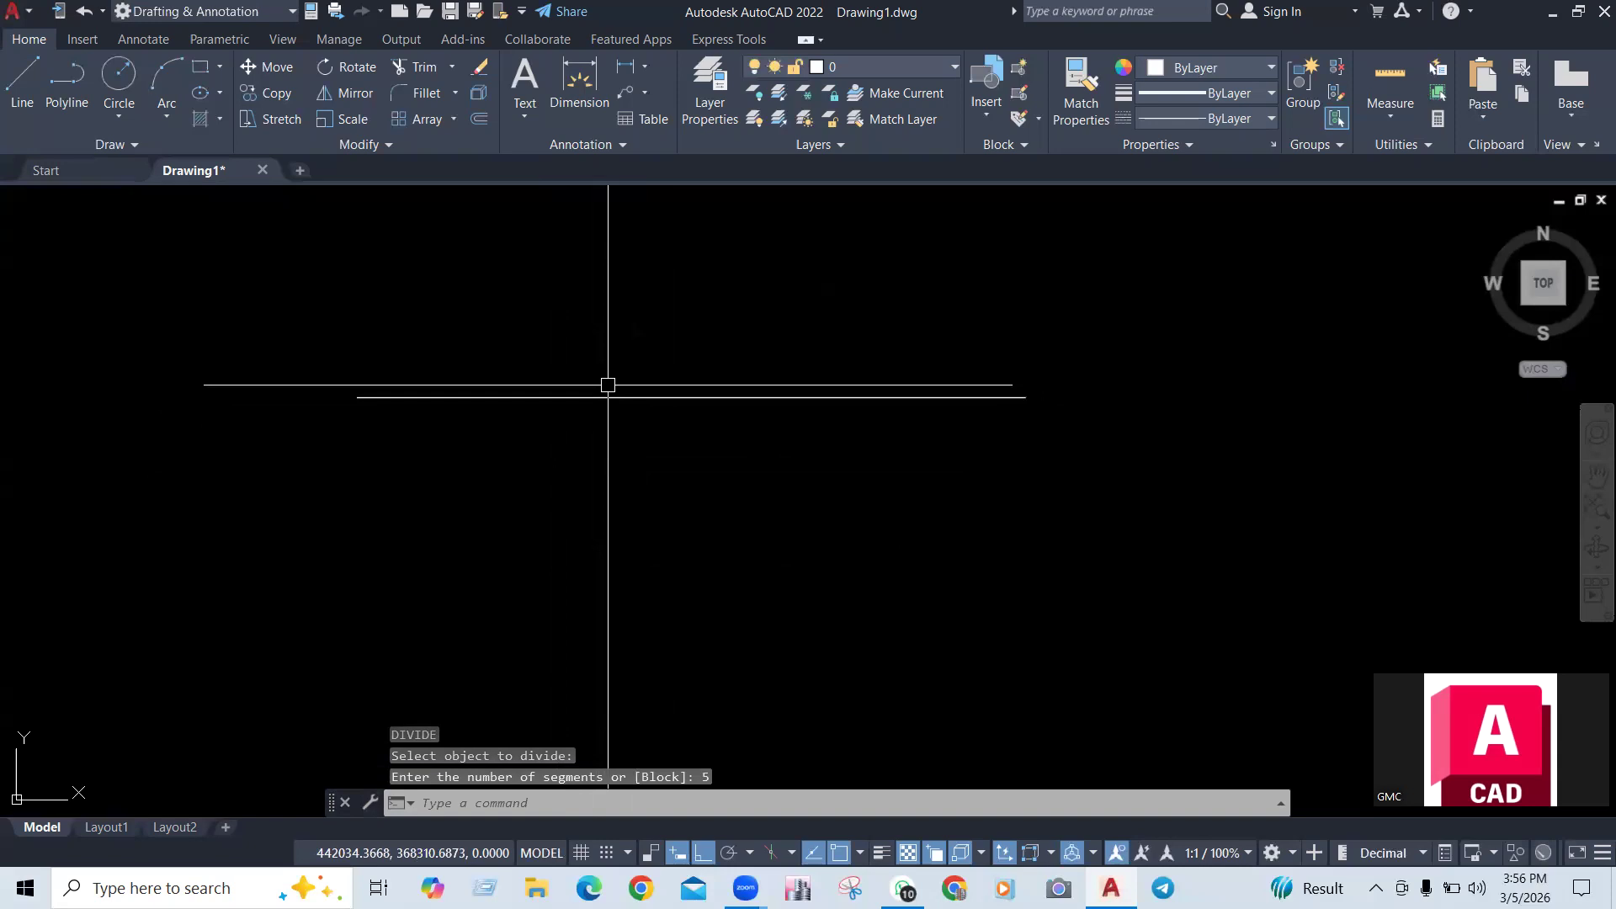
Change the point style to the circle with an X using DDPTYPE and inspect the division points on the line
type("DDp")
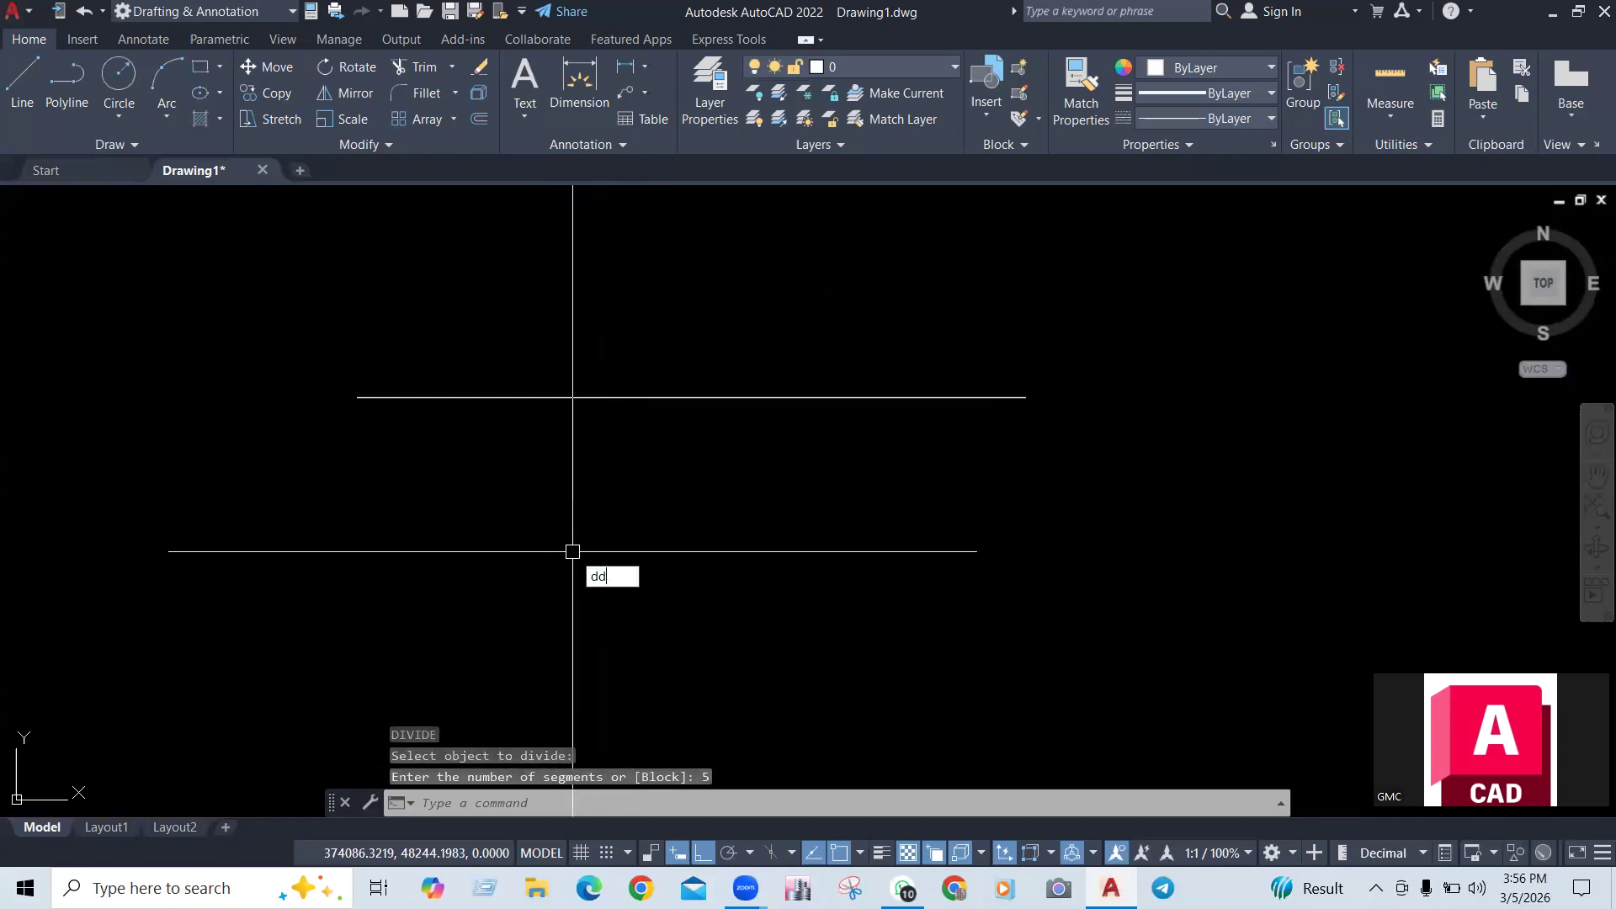
type("t")
key("Return")
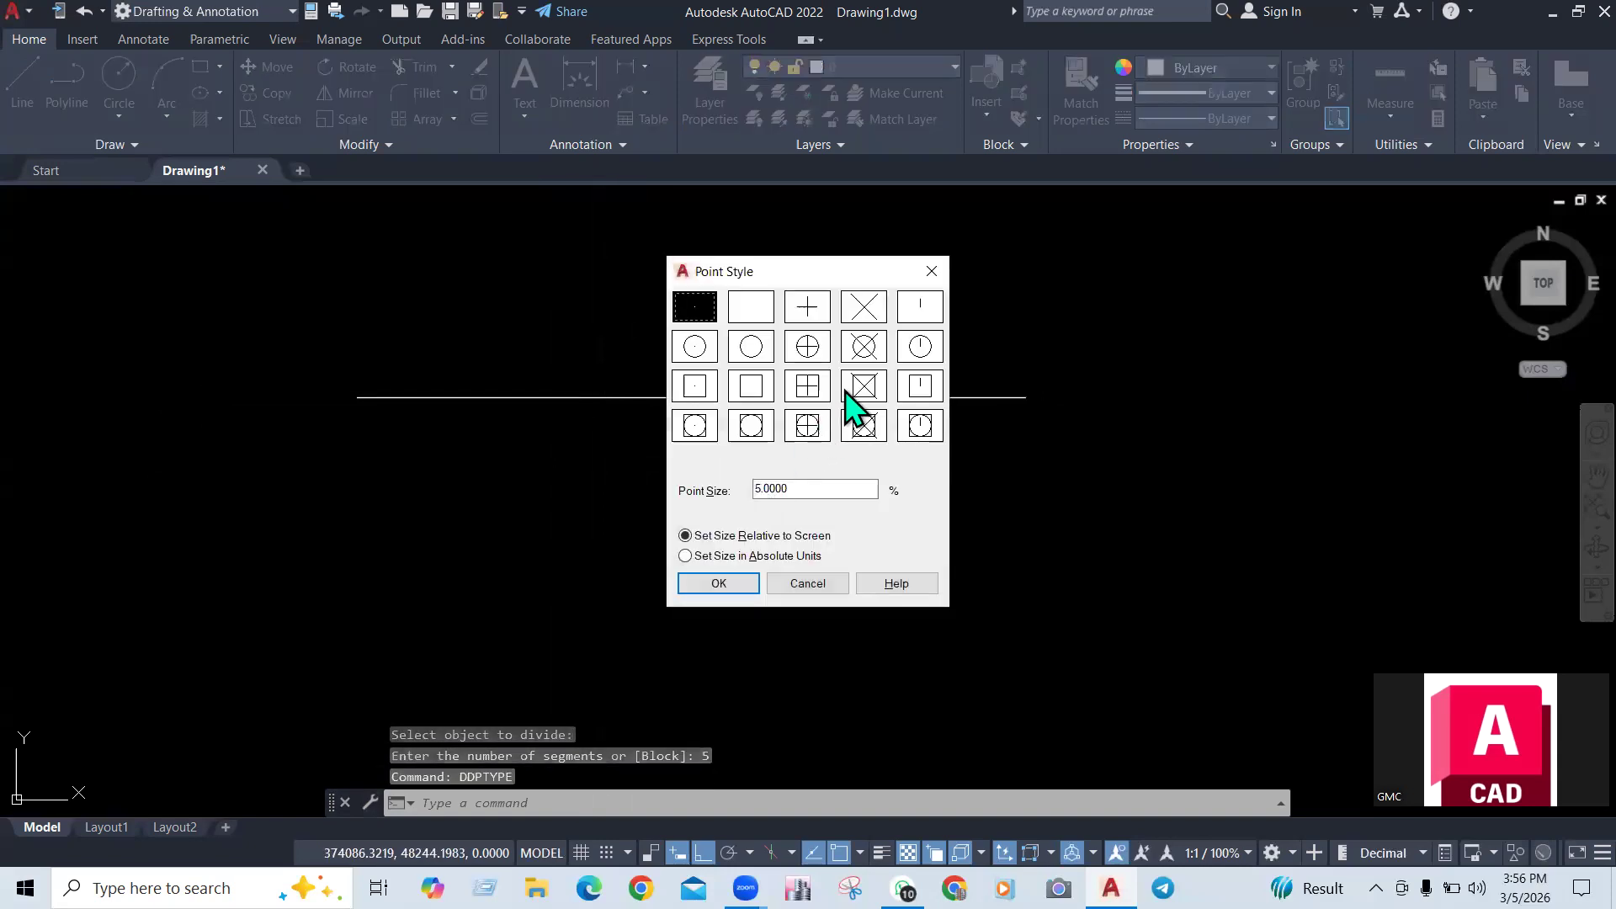
left_click(717, 582)
scroll(519, 393, "up", 2)
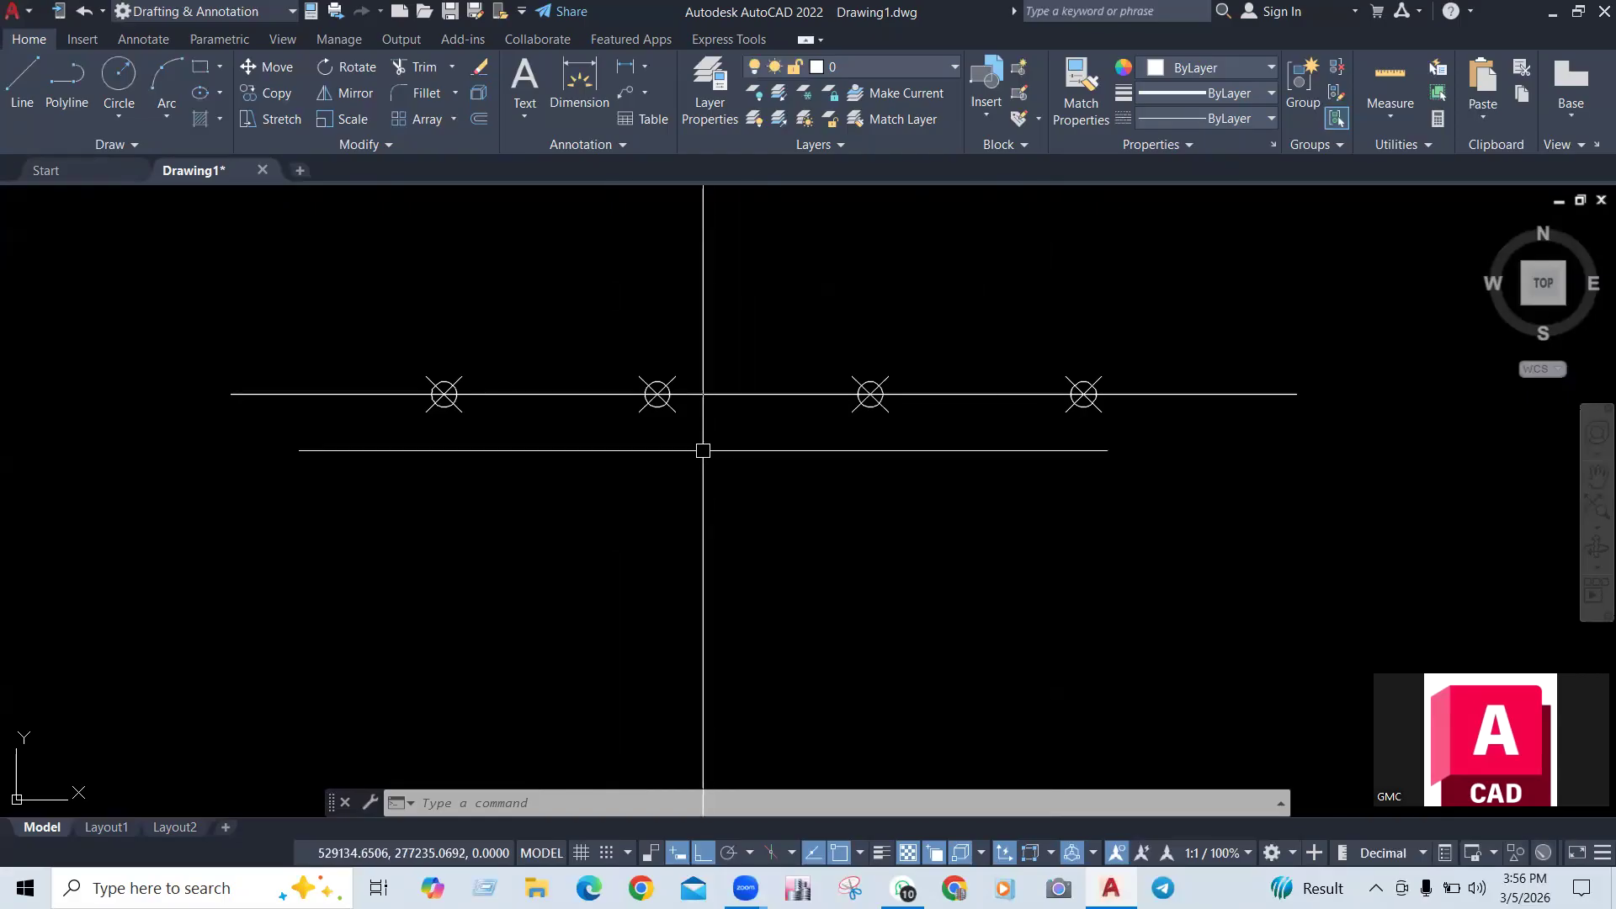
scroll(701, 450, "down", 2)
scroll(701, 450, "up", 2)
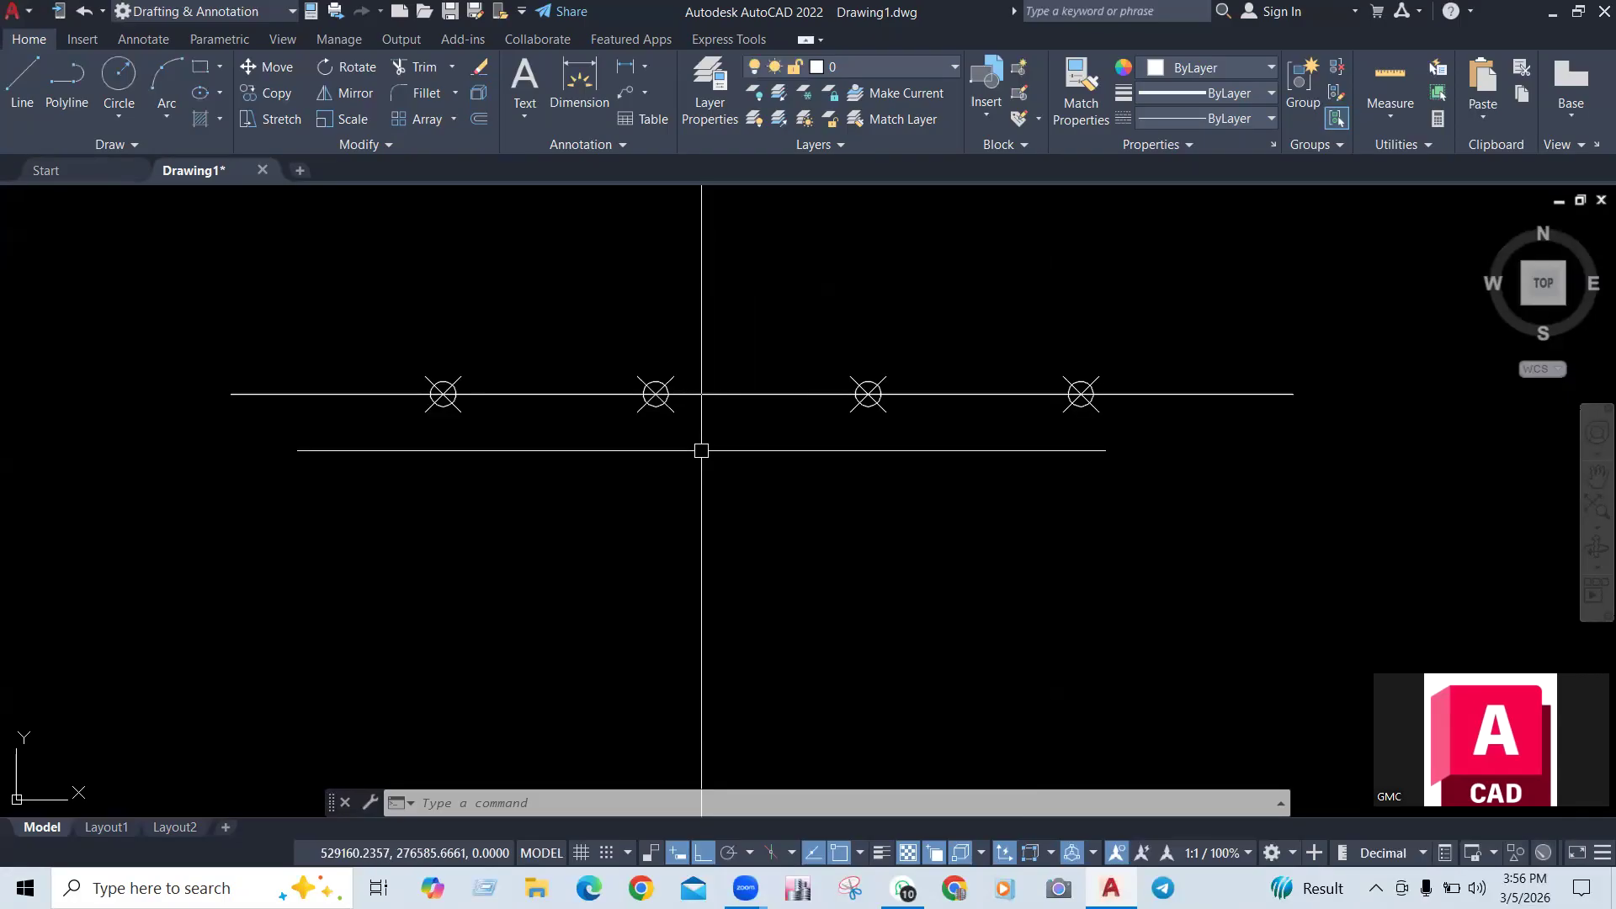
scroll(476, 395, "up", 2)
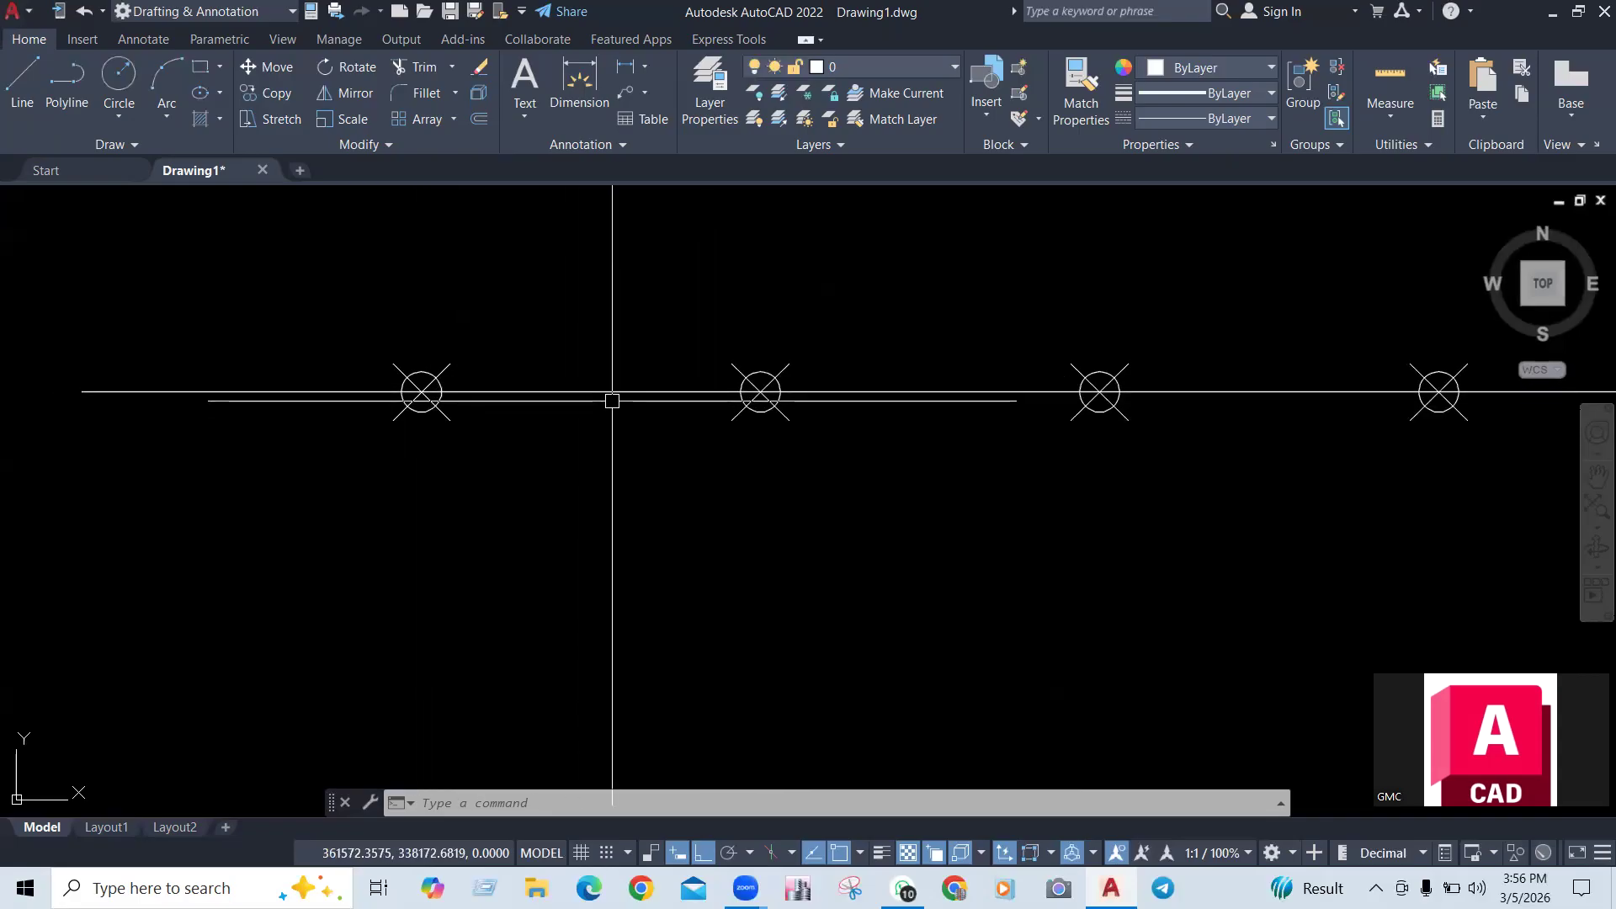
Dimension the first segment from the line's left end to the first division point, placing the dimension above the line, and inspect it
scroll(612, 397, "down", 2)
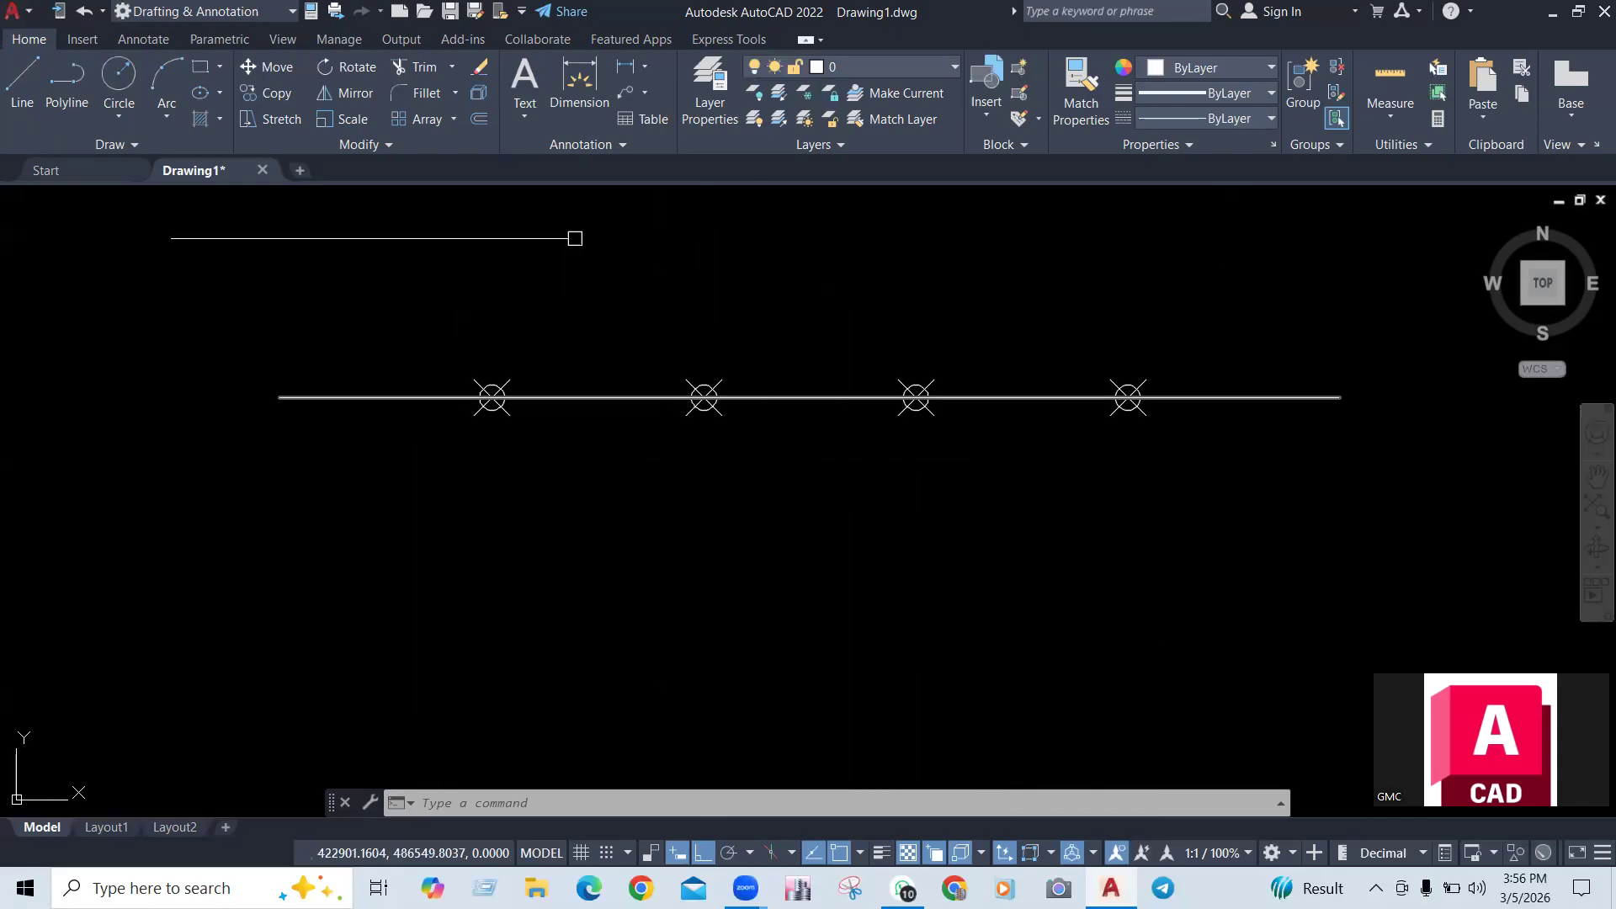
left_click(577, 85)
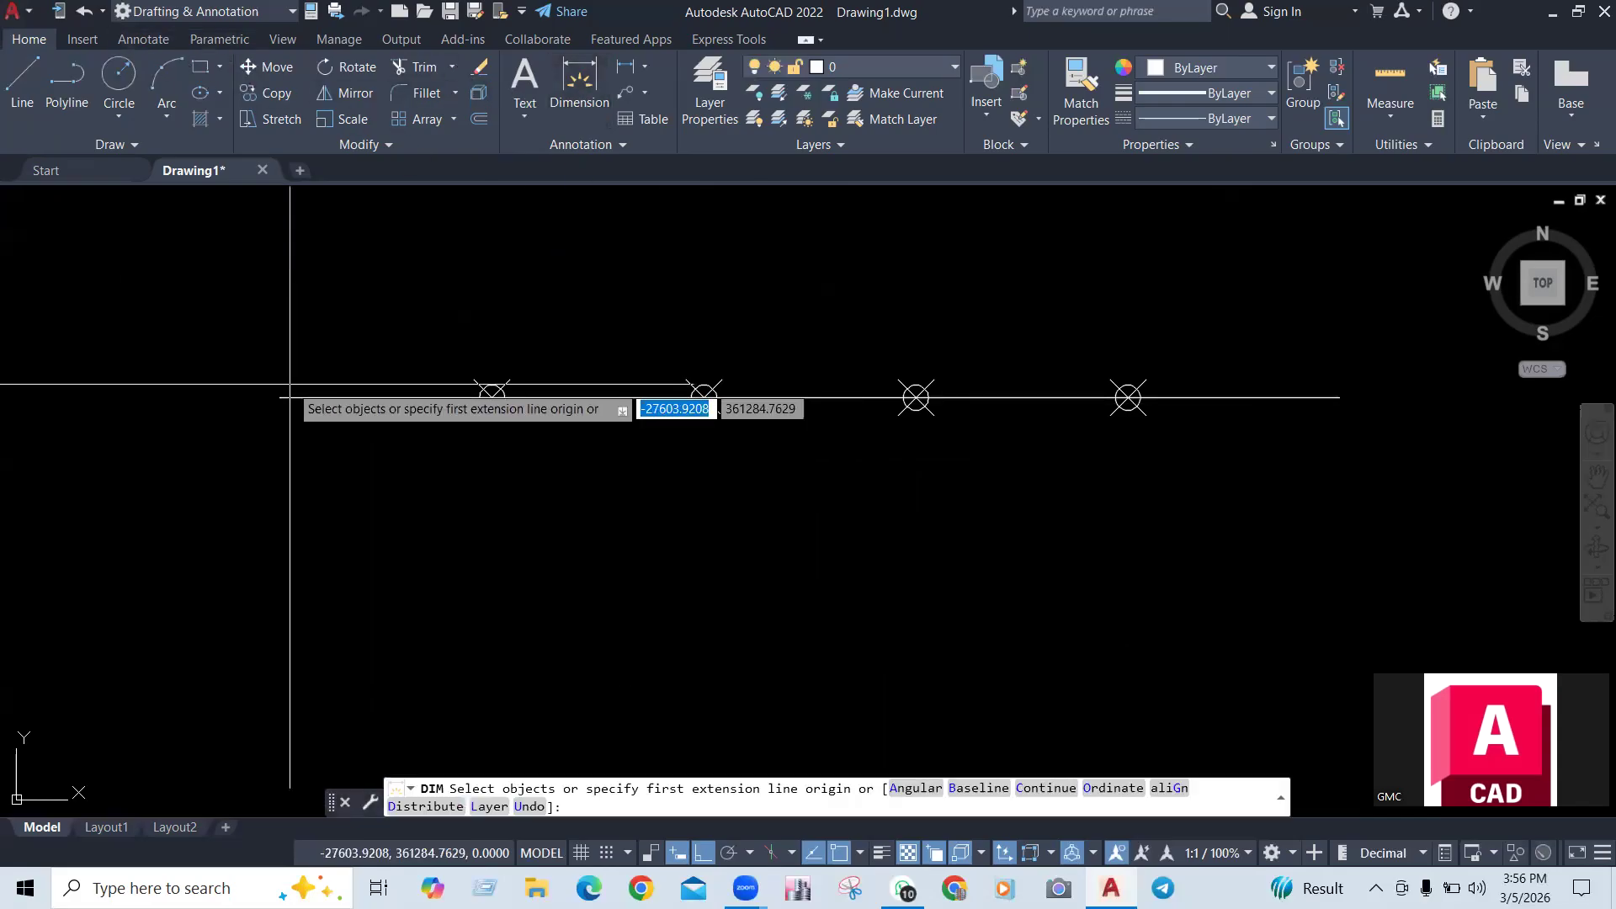
left_click(286, 397)
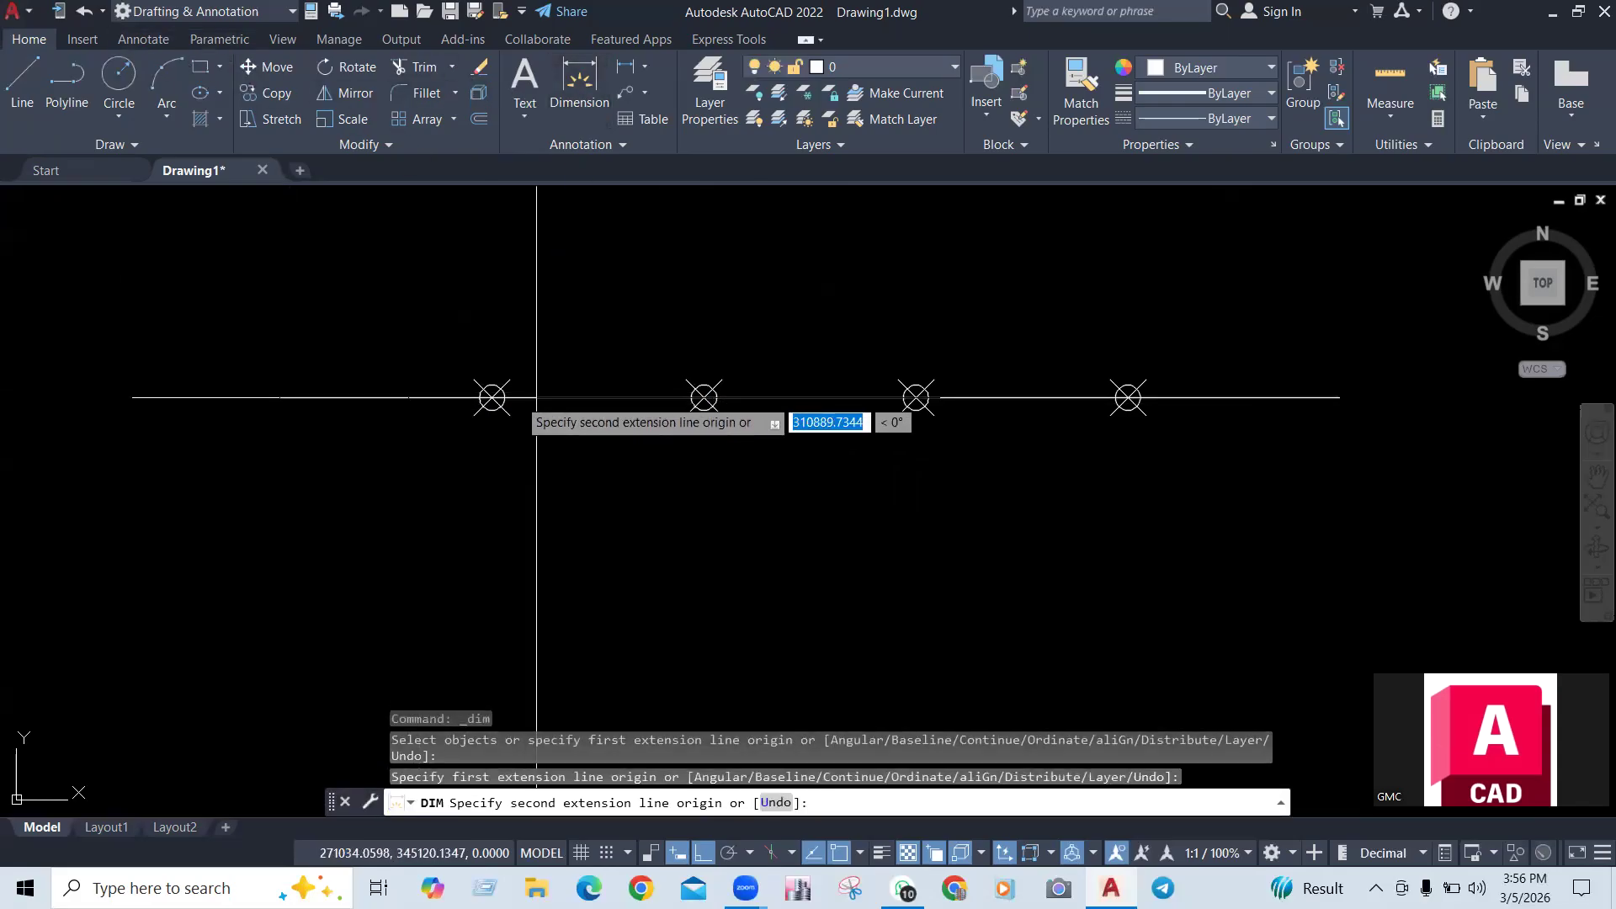
left_click(493, 397)
left_click(387, 355)
scroll(387, 354, "up", 12)
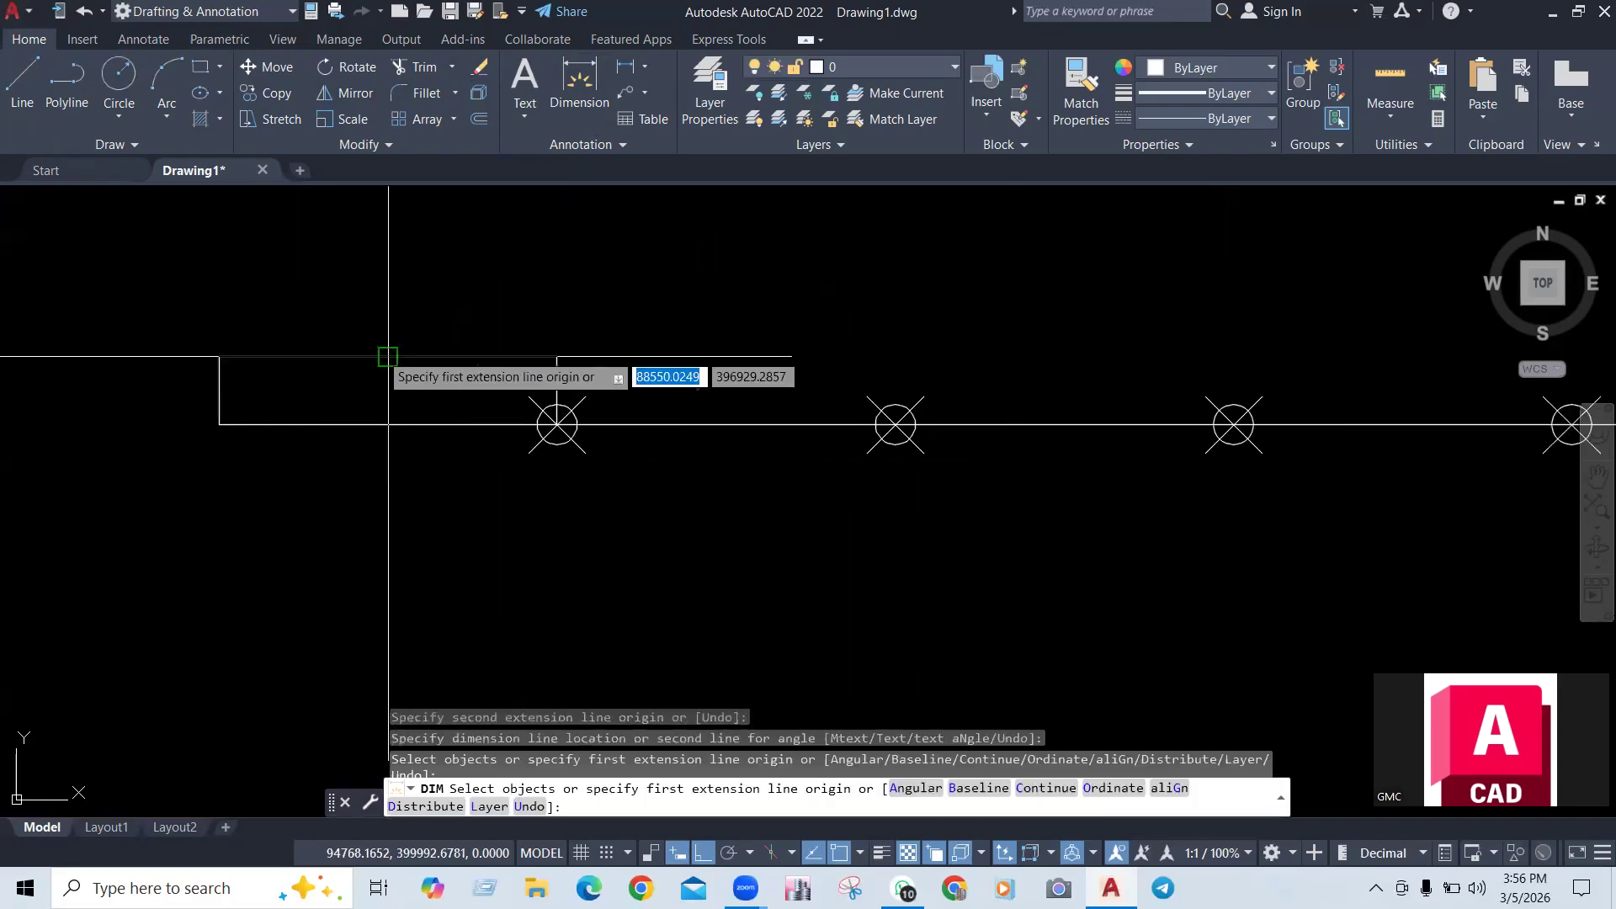
scroll(303, 326, "down", 10)
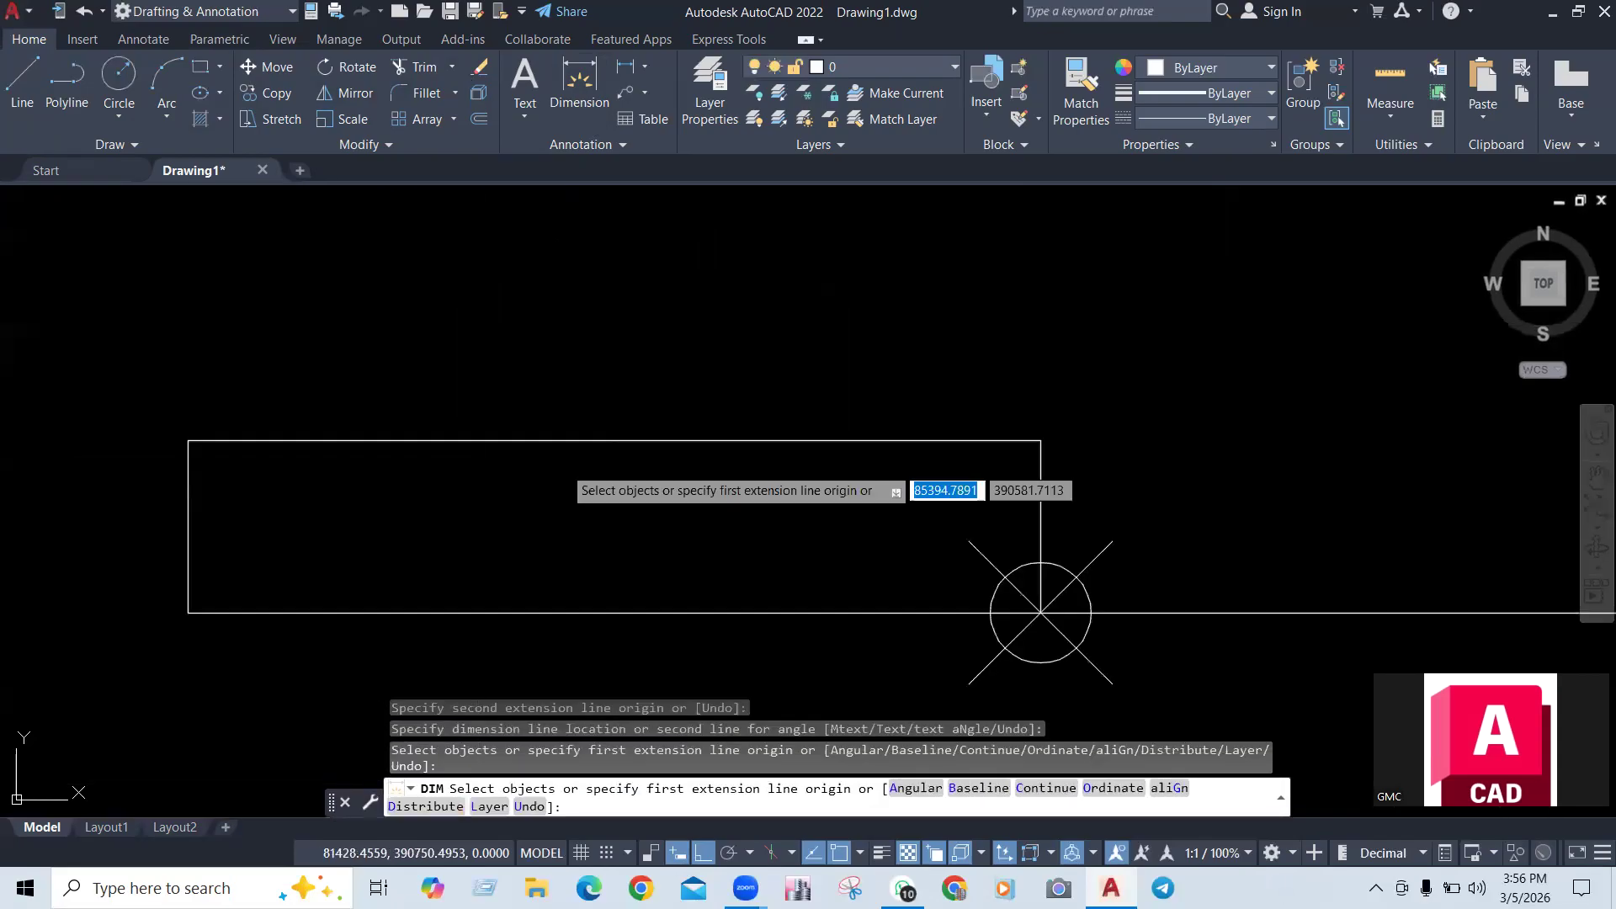
scroll(627, 455, "up", 8)
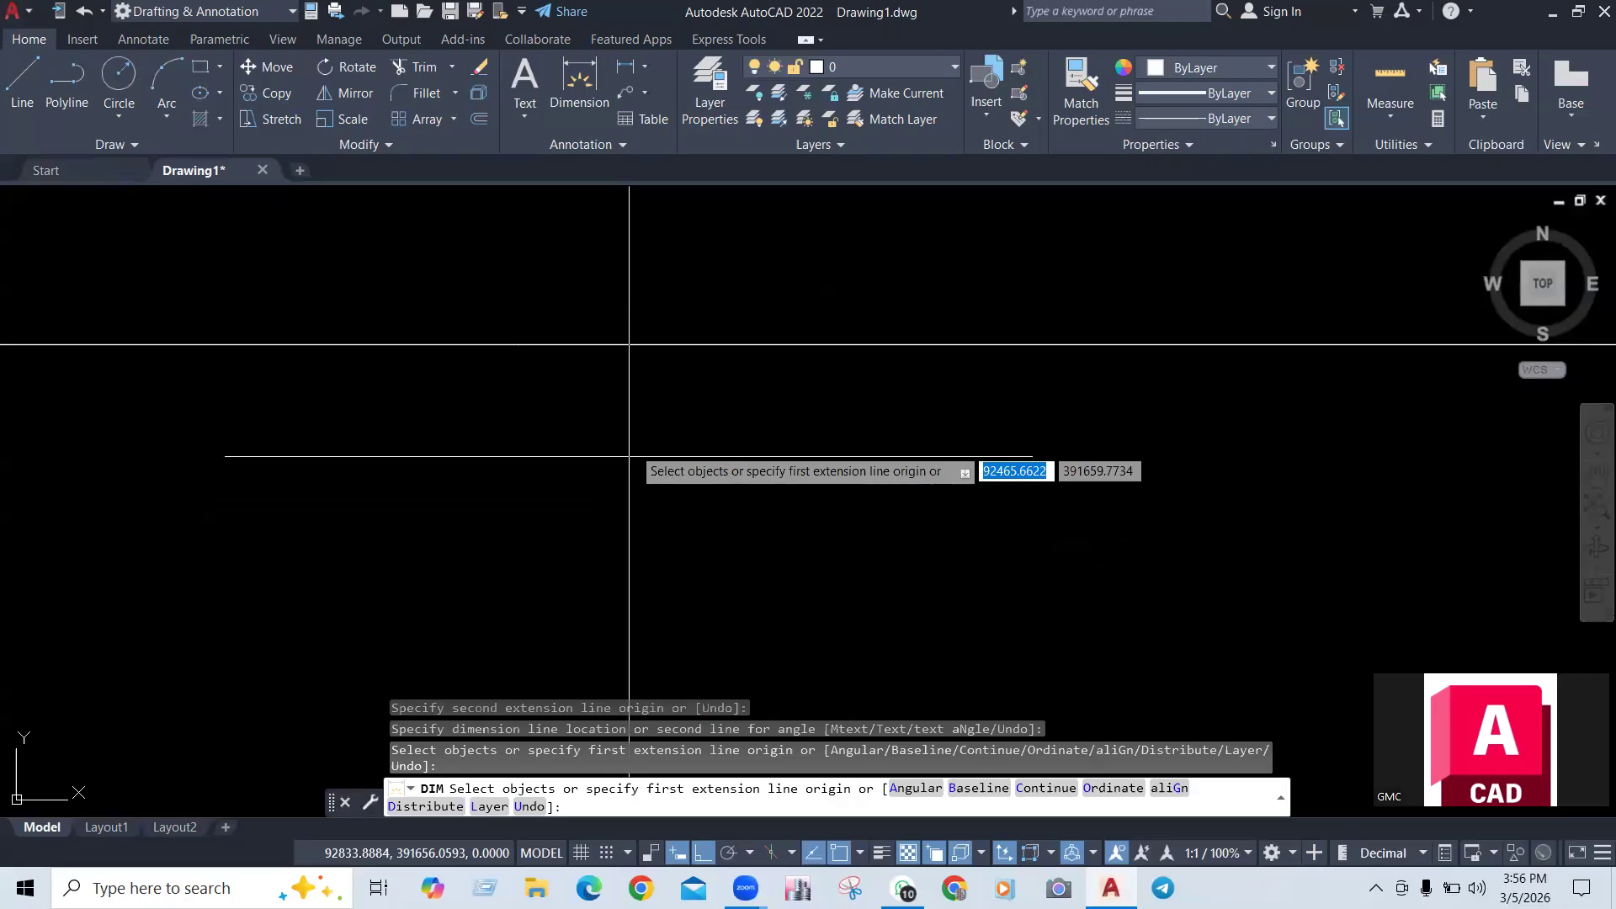
scroll(575, 258, "up", 5)
scroll(603, 277, "up", 8)
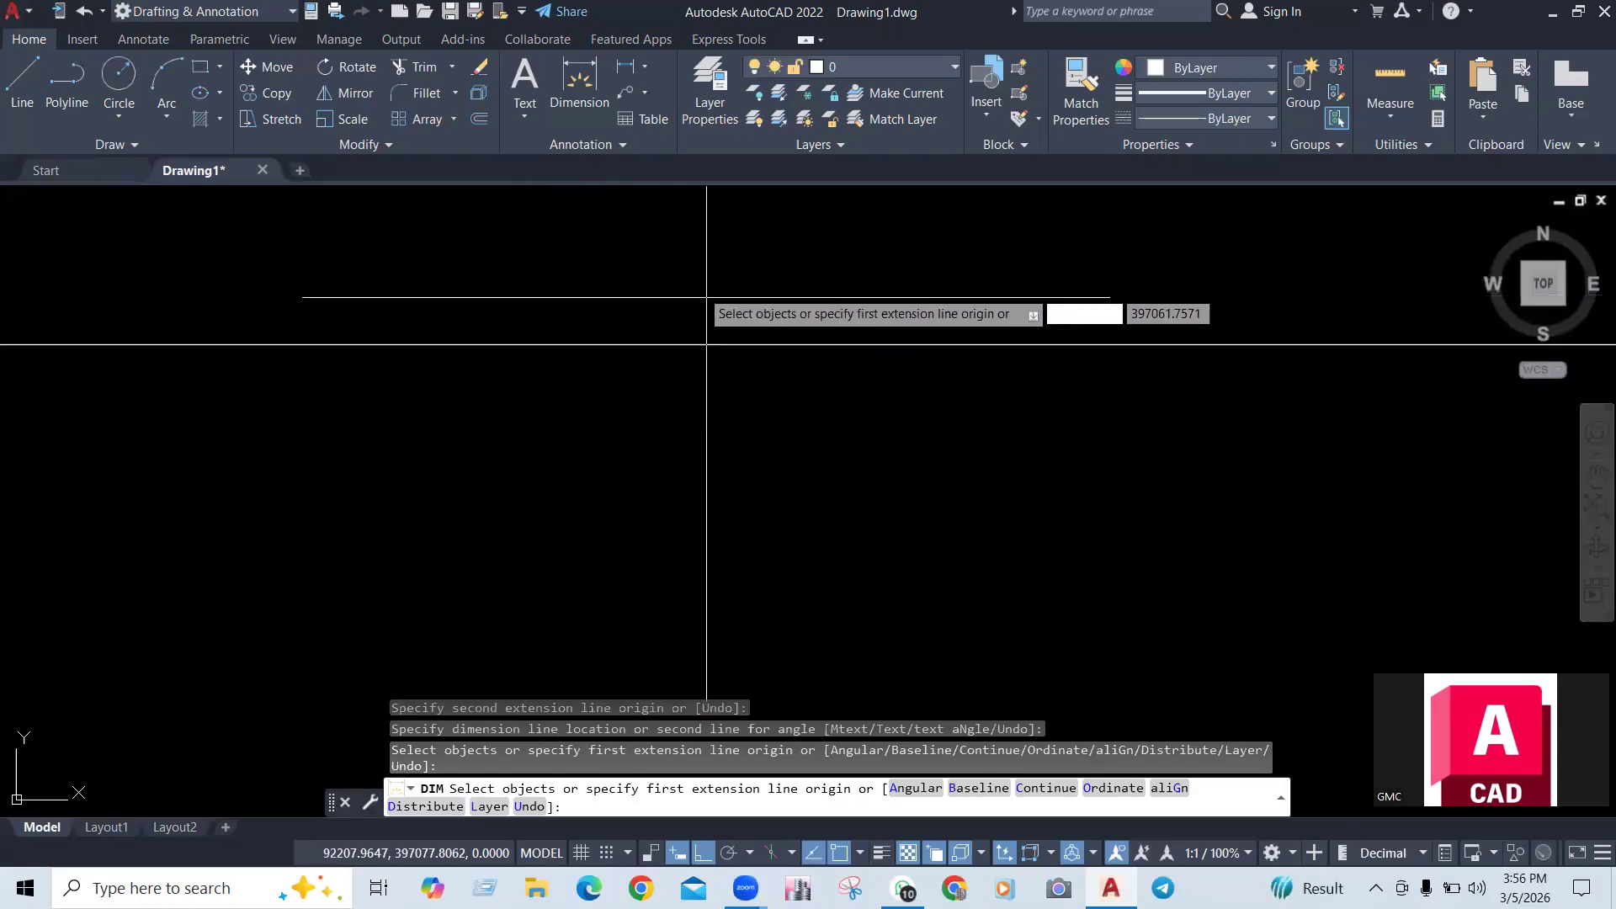
Finish the dimension command and examine the dimension on the divided line's first segment
scroll(660, 303, "down", 6)
scroll(841, 404, "up", 5)
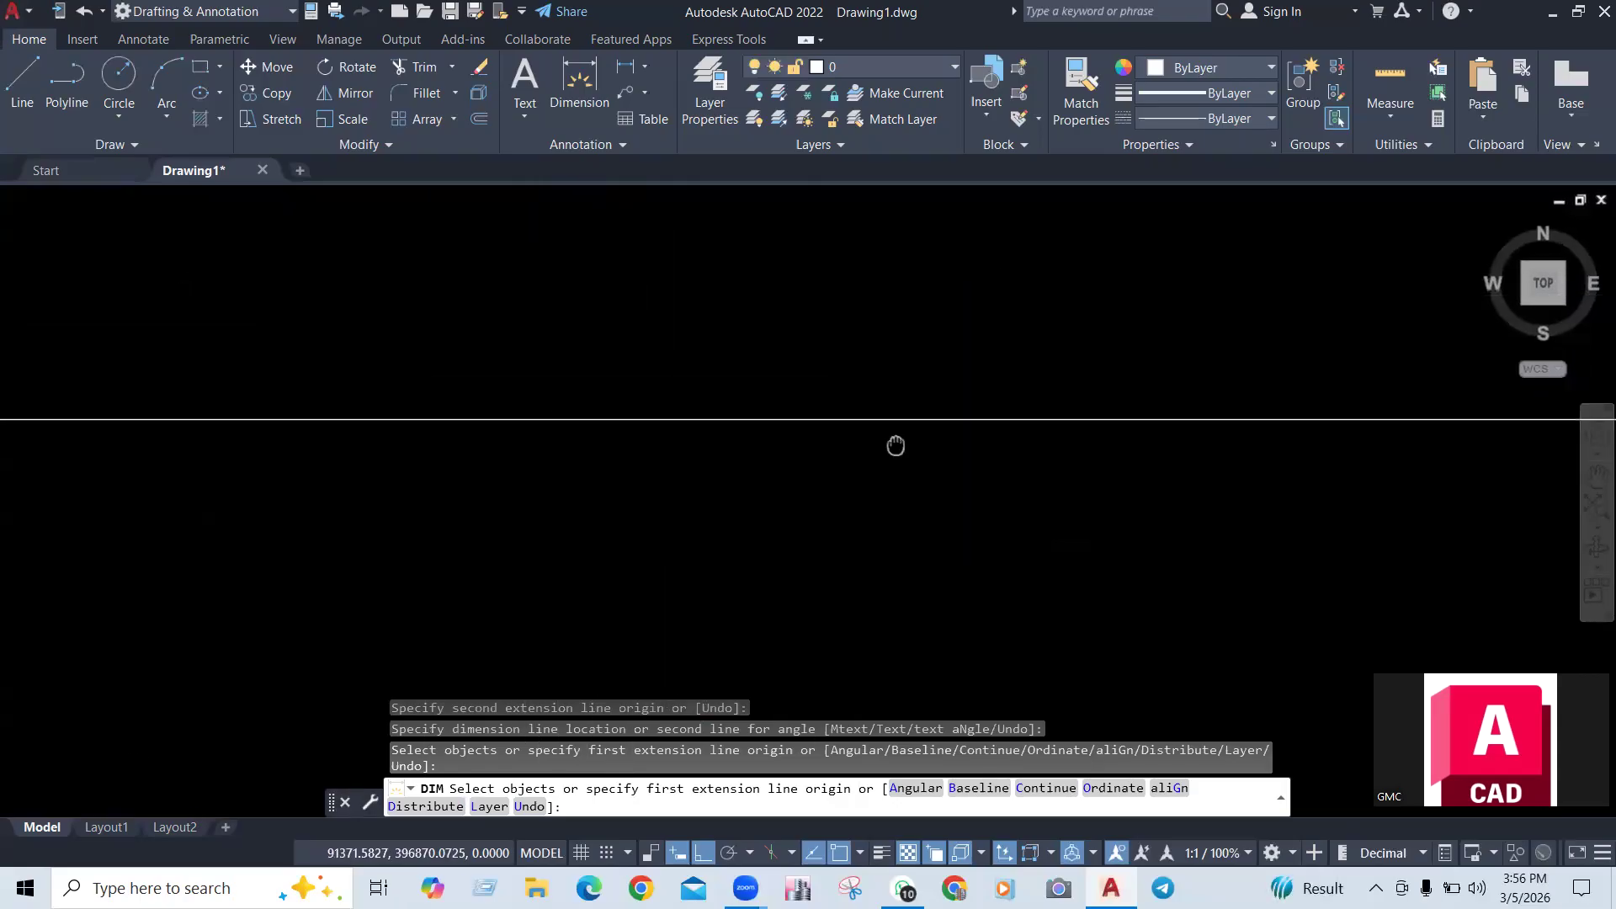
scroll(830, 488, "up", 7)
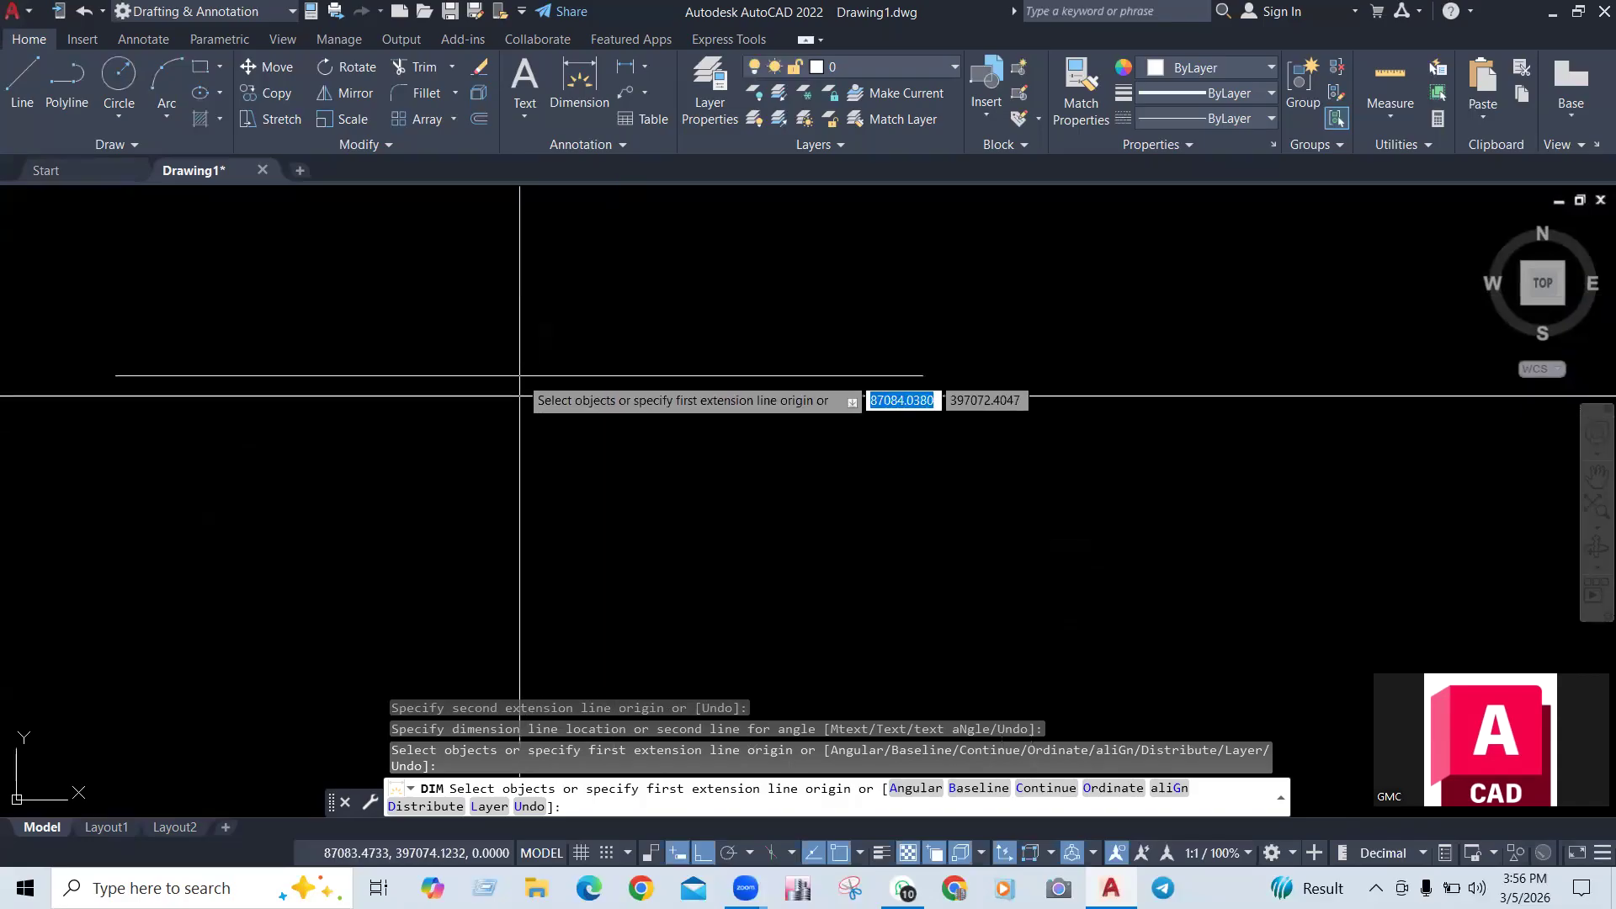
key("Return")
scroll(379, 455, "down", 4)
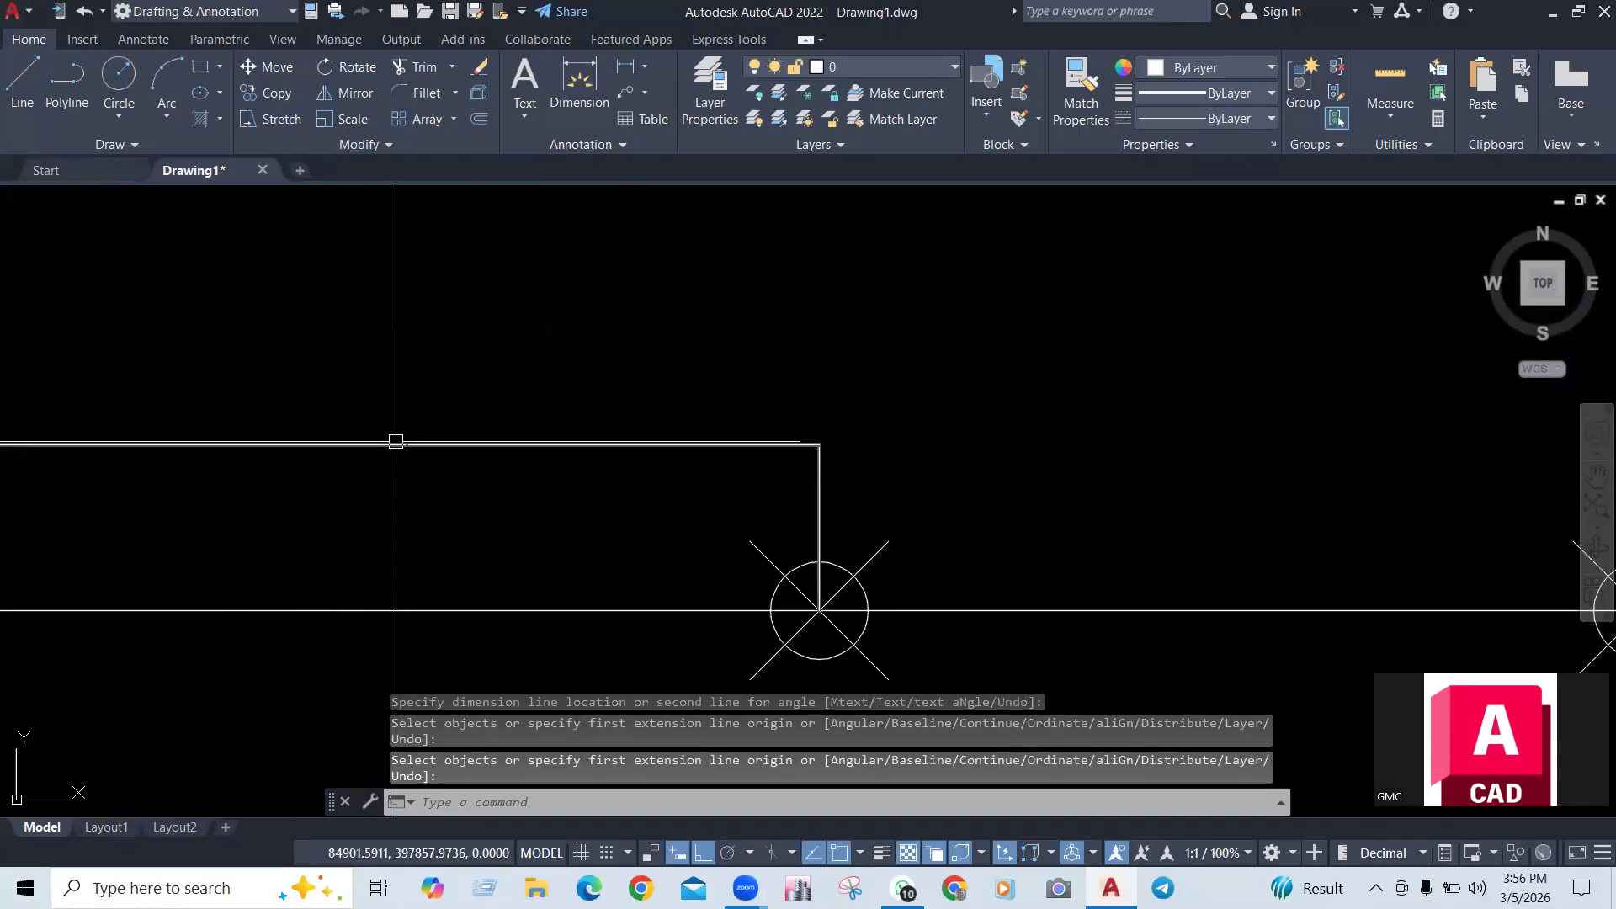
scroll(404, 443, "up", 4)
scroll(447, 445, "up", 5)
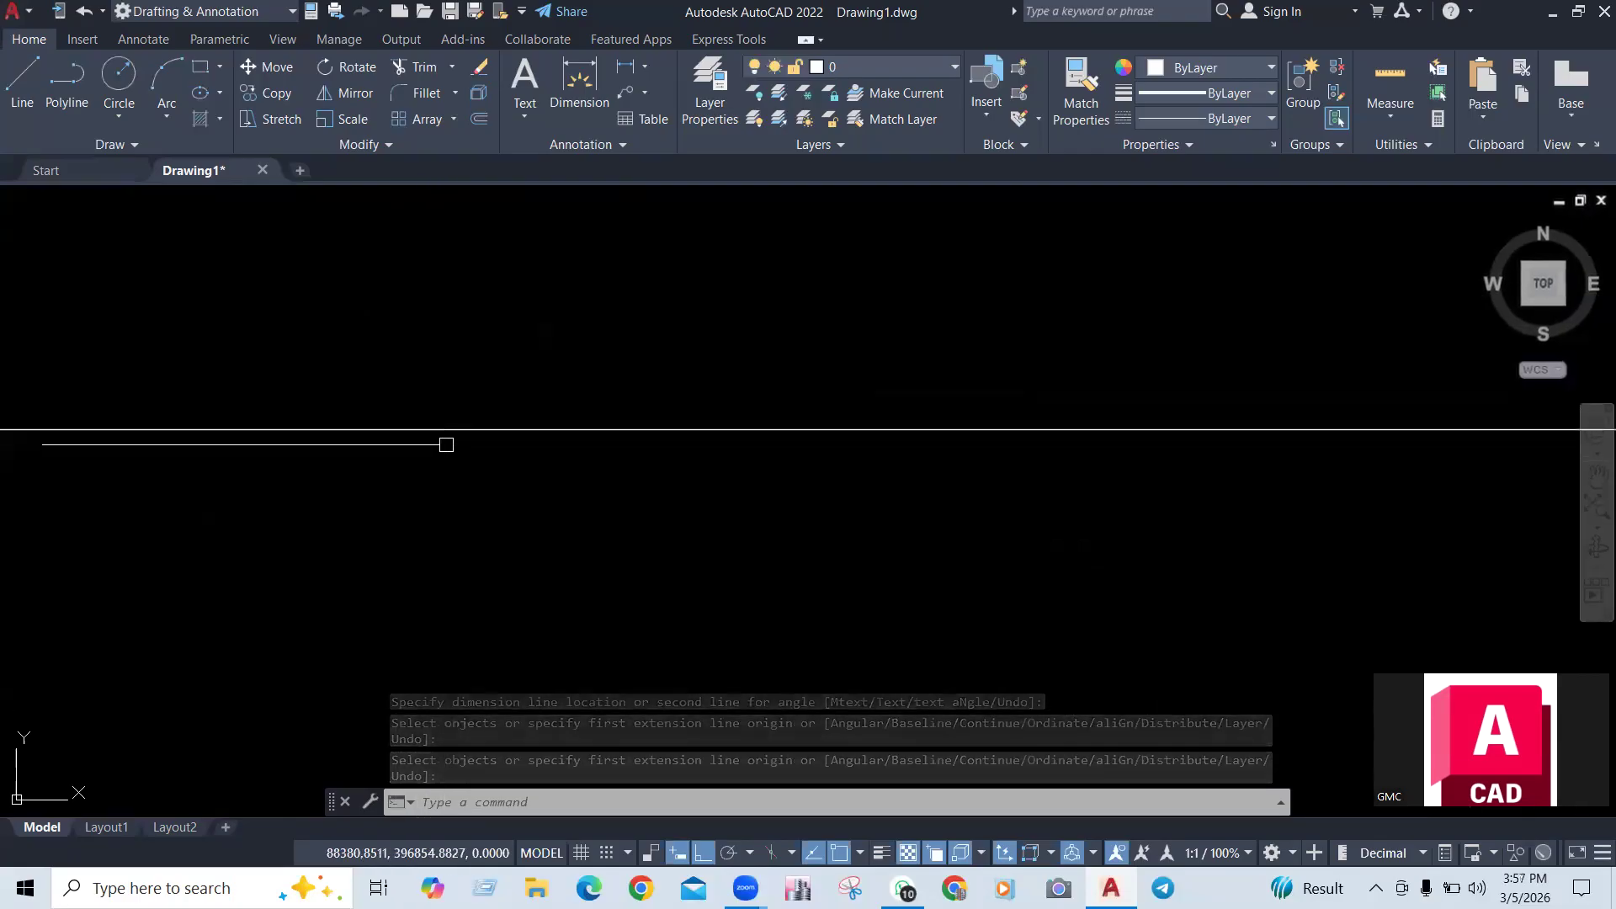
key("Escape")
Draw a horizontal line 100 units long in the empty area below the existing divided line
scroll(423, 417, "down", 3)
scroll(454, 387, "down", 2)
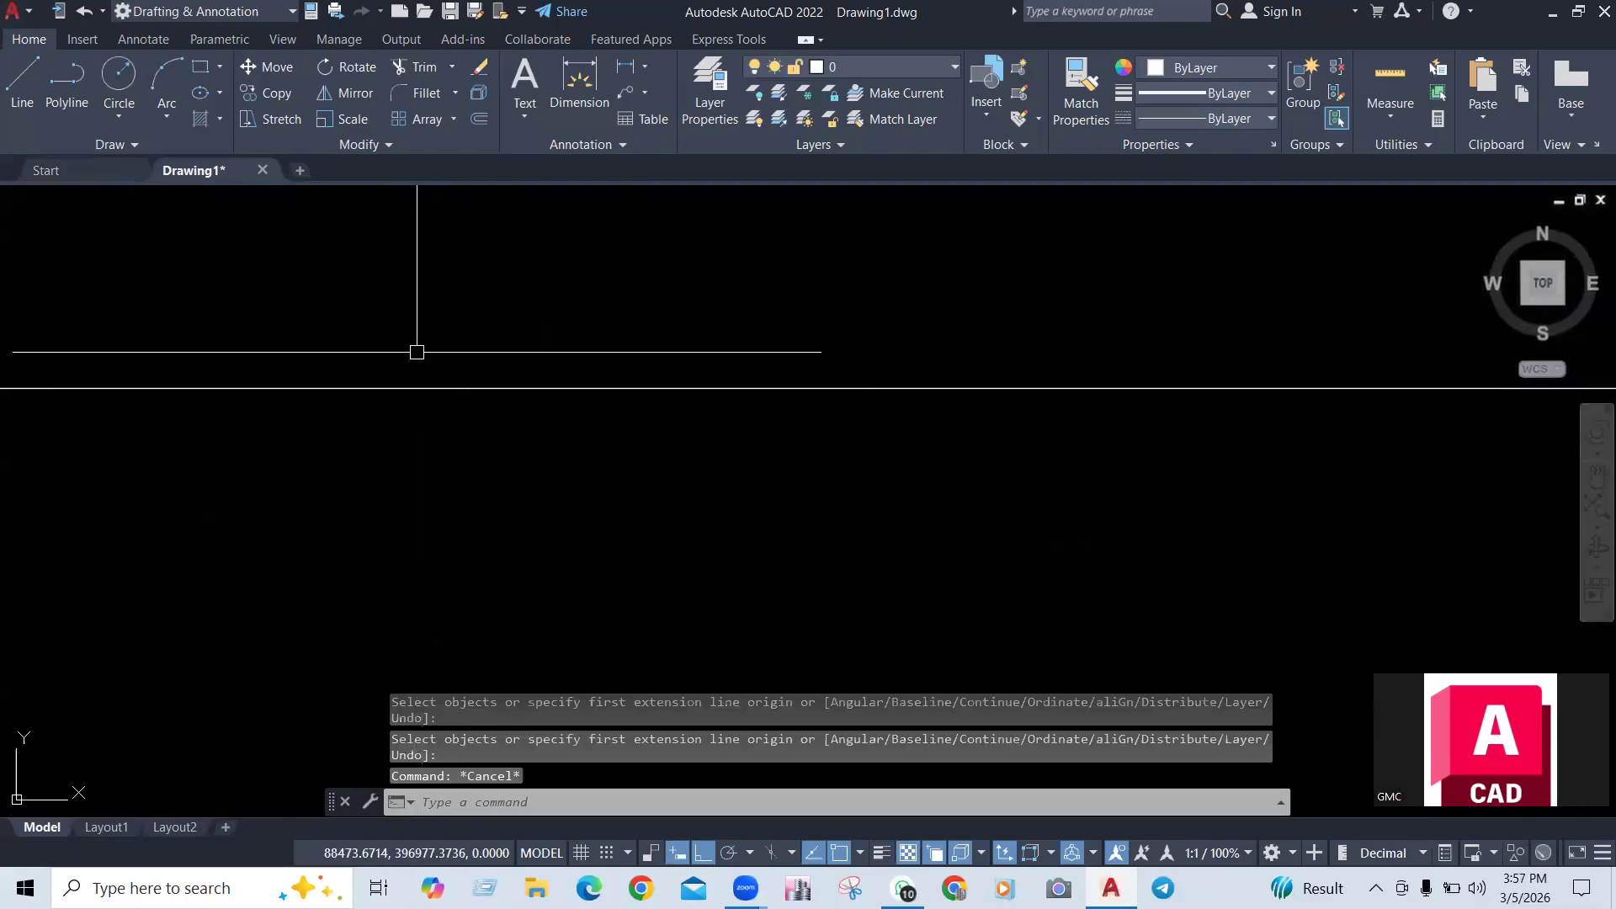
left_click(39, 74)
left_click(180, 559)
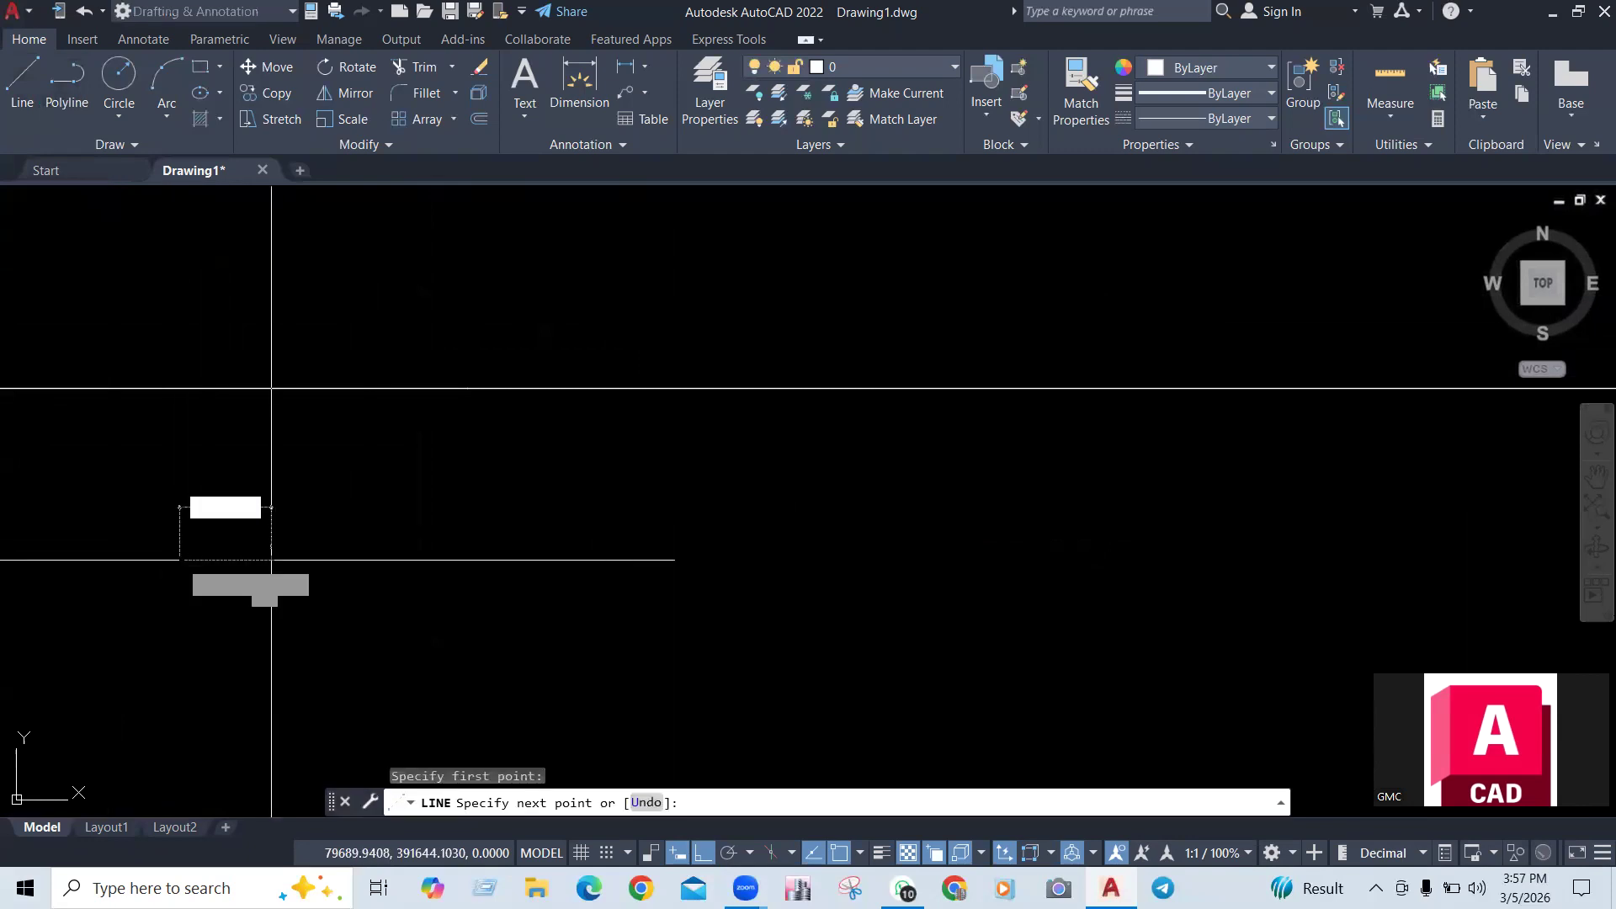
scroll(127, 615, "up", 6)
scroll(598, 252, "up", 5)
middle_click_drag(599, 270, 595, 663)
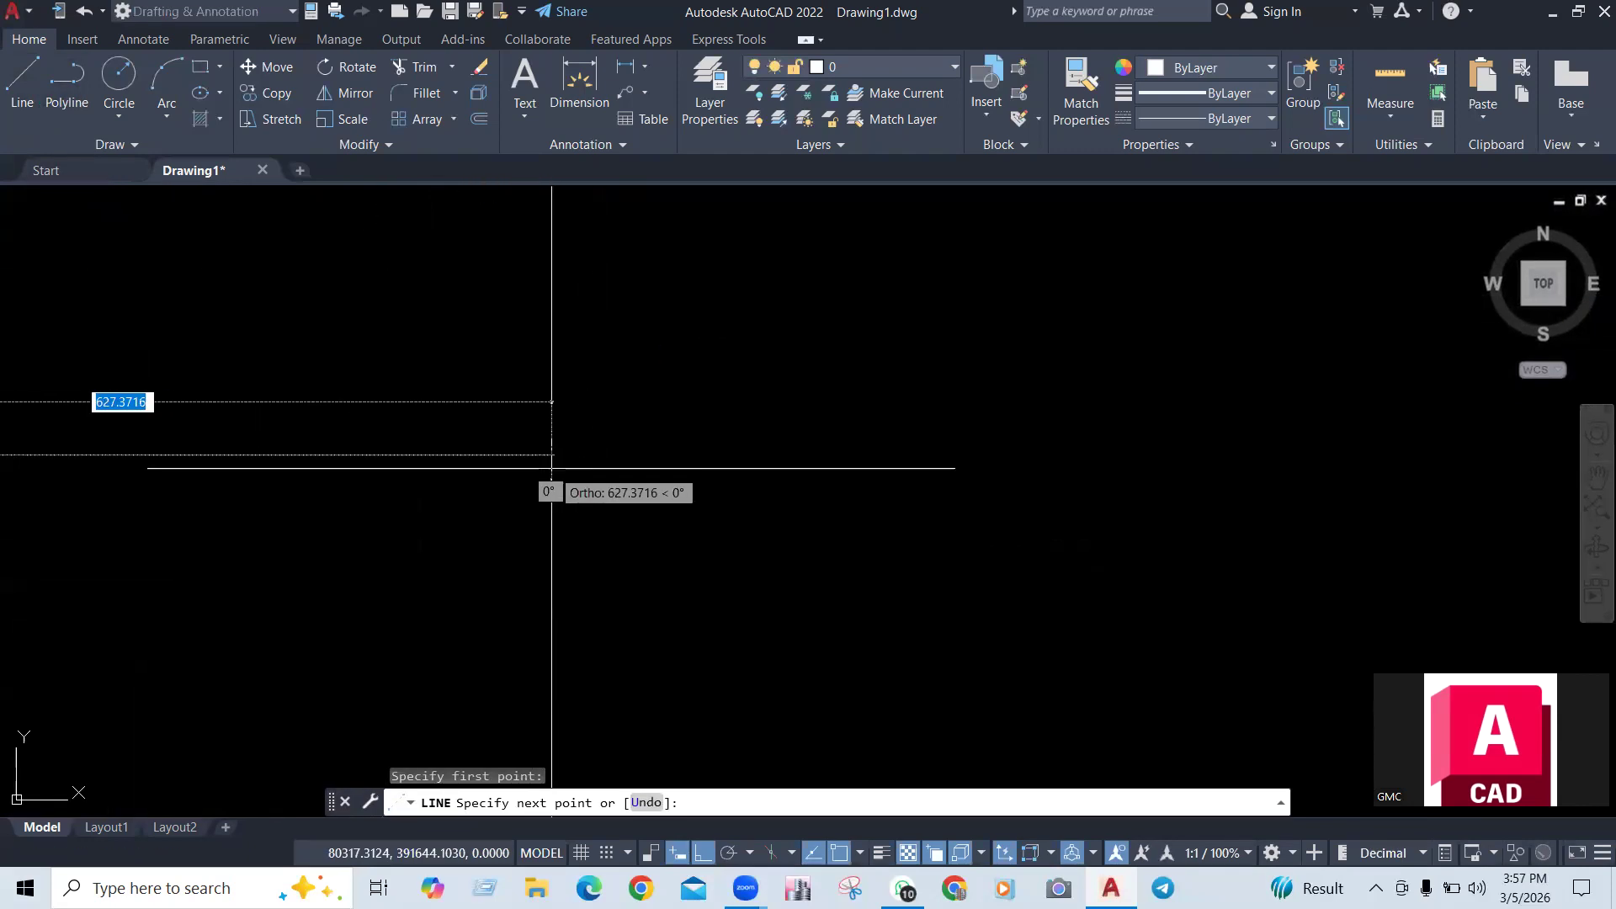
middle_click_drag(390, 489, 1382, 534)
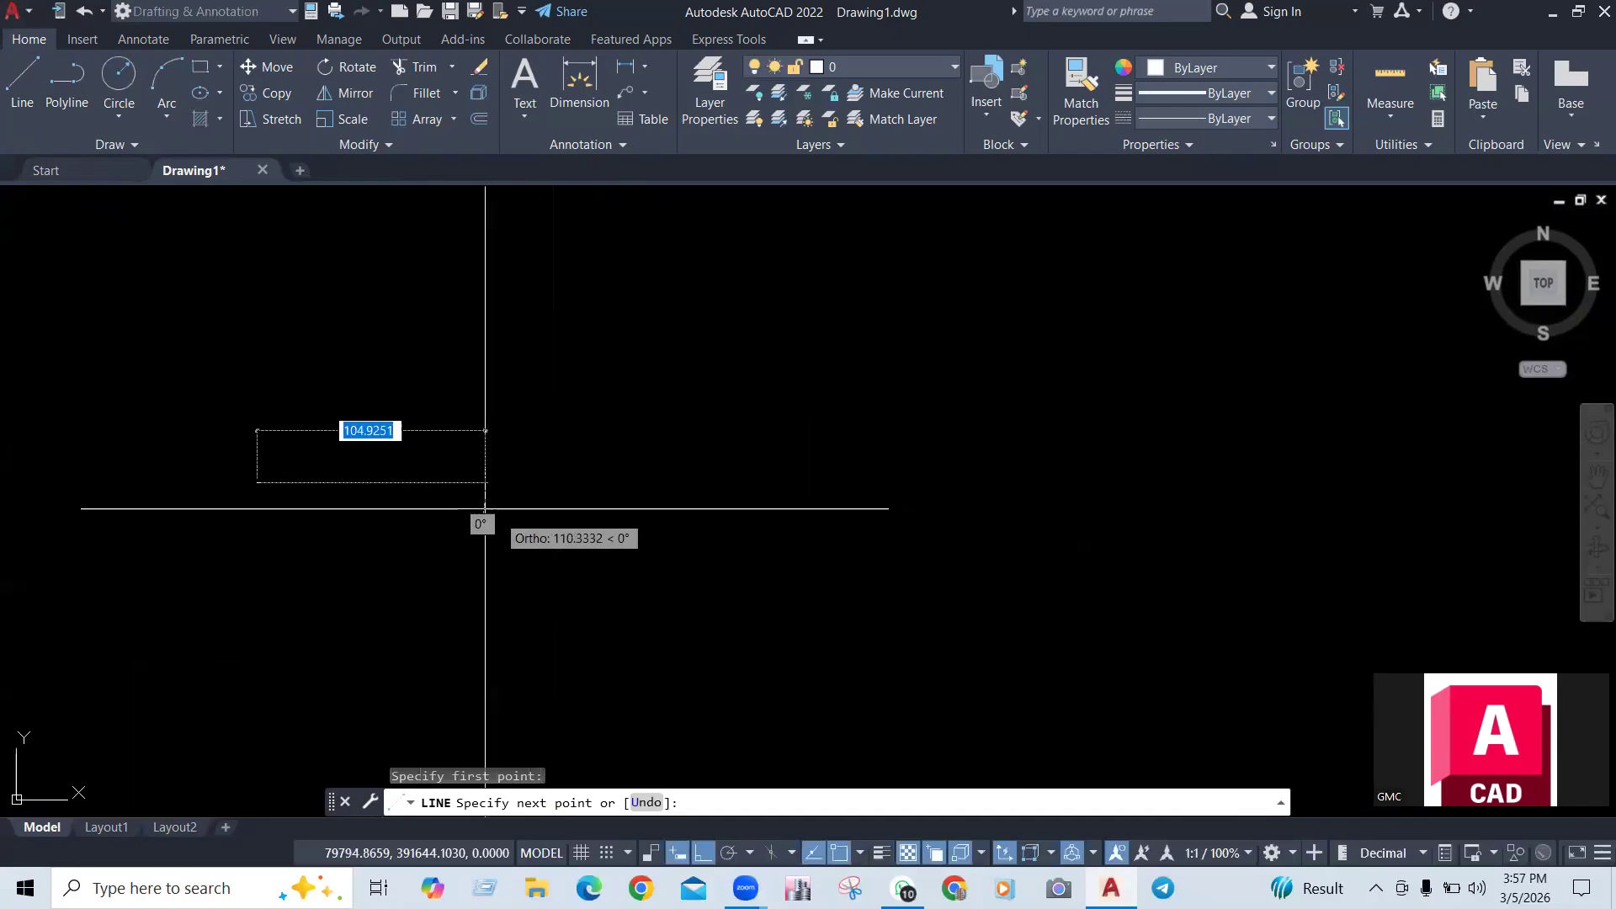
scroll(405, 489, "up", 3)
middle_click_drag(406, 490, 1050, 490)
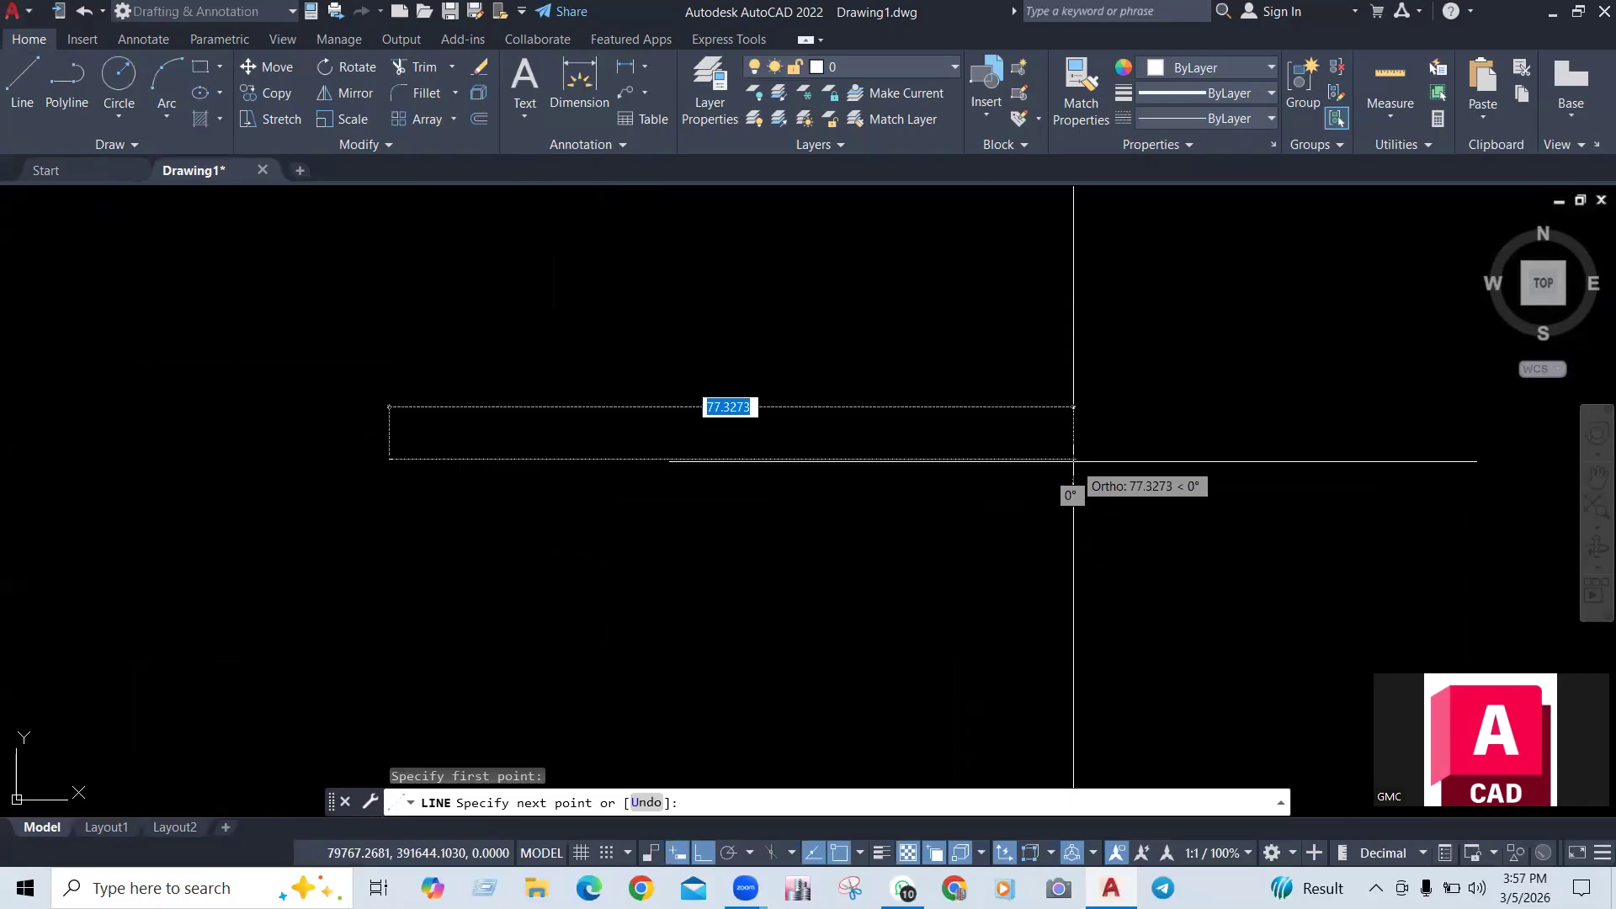
key("Return")
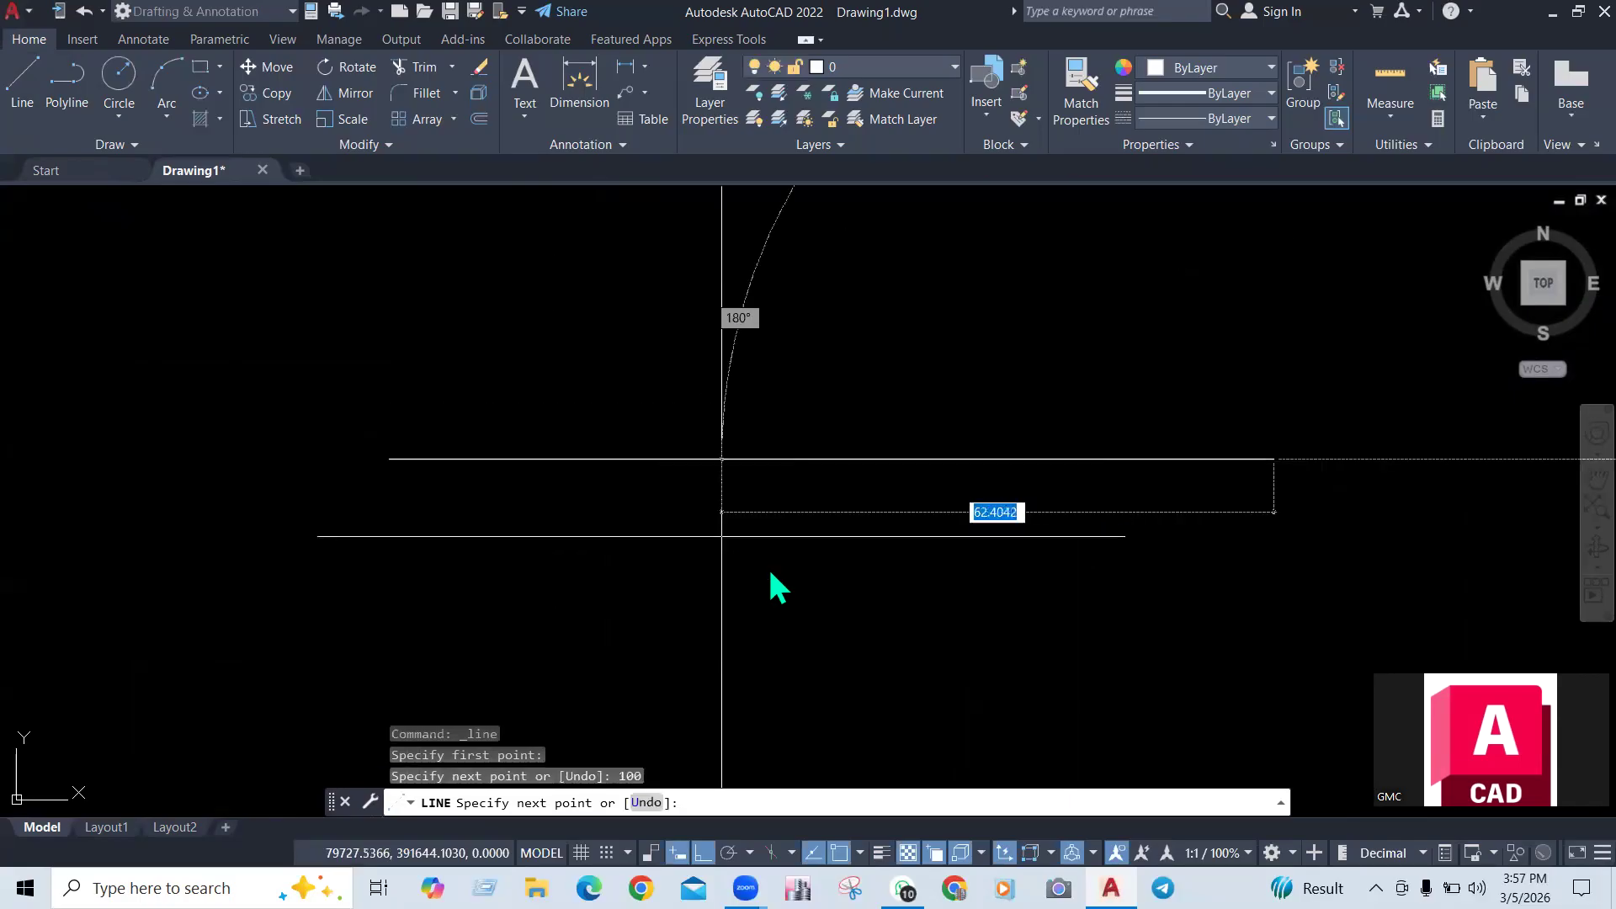
key("Return")
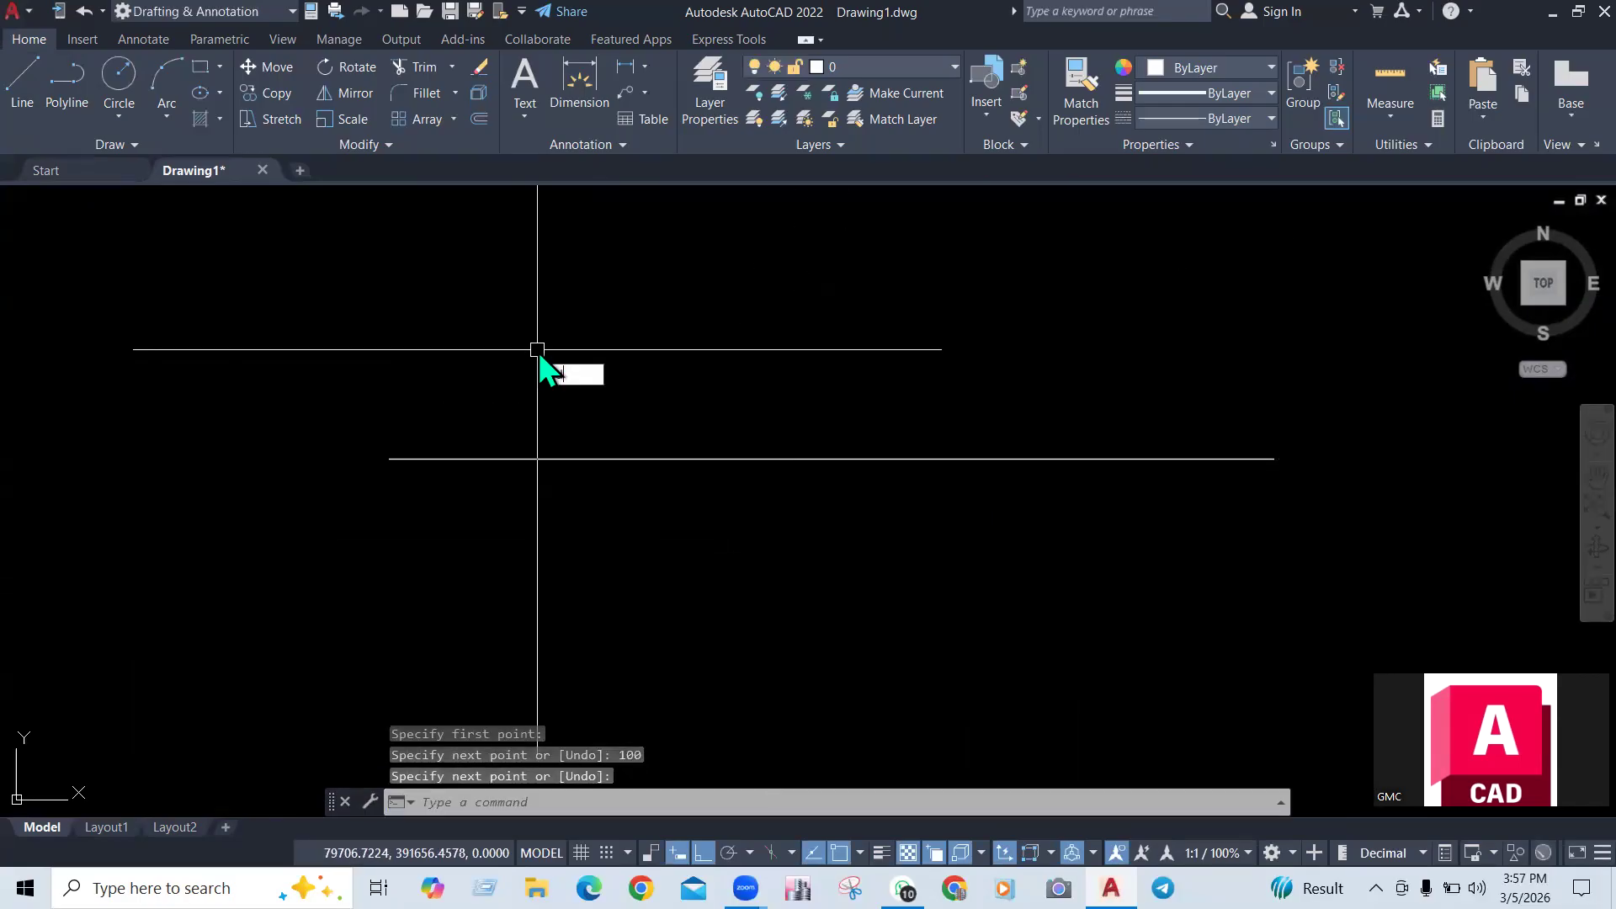
Divide the new 100-unit line into 5 segments with the DIV (DIVIDE) command
type("div")
key("Return")
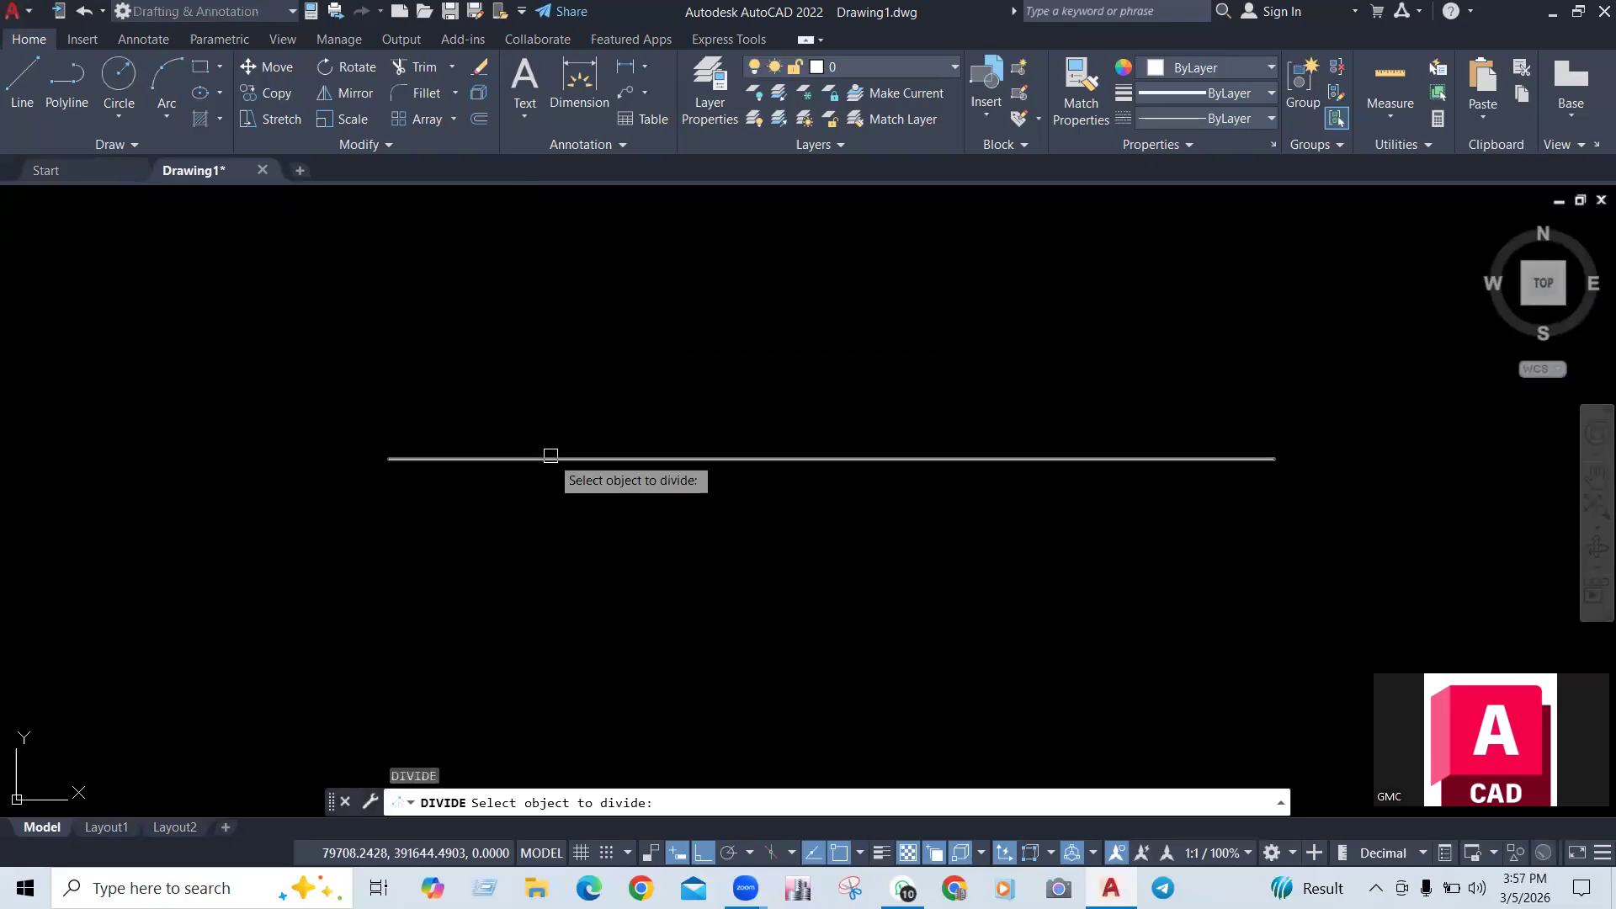
left_click(550, 455)
type("5")
key("Return")
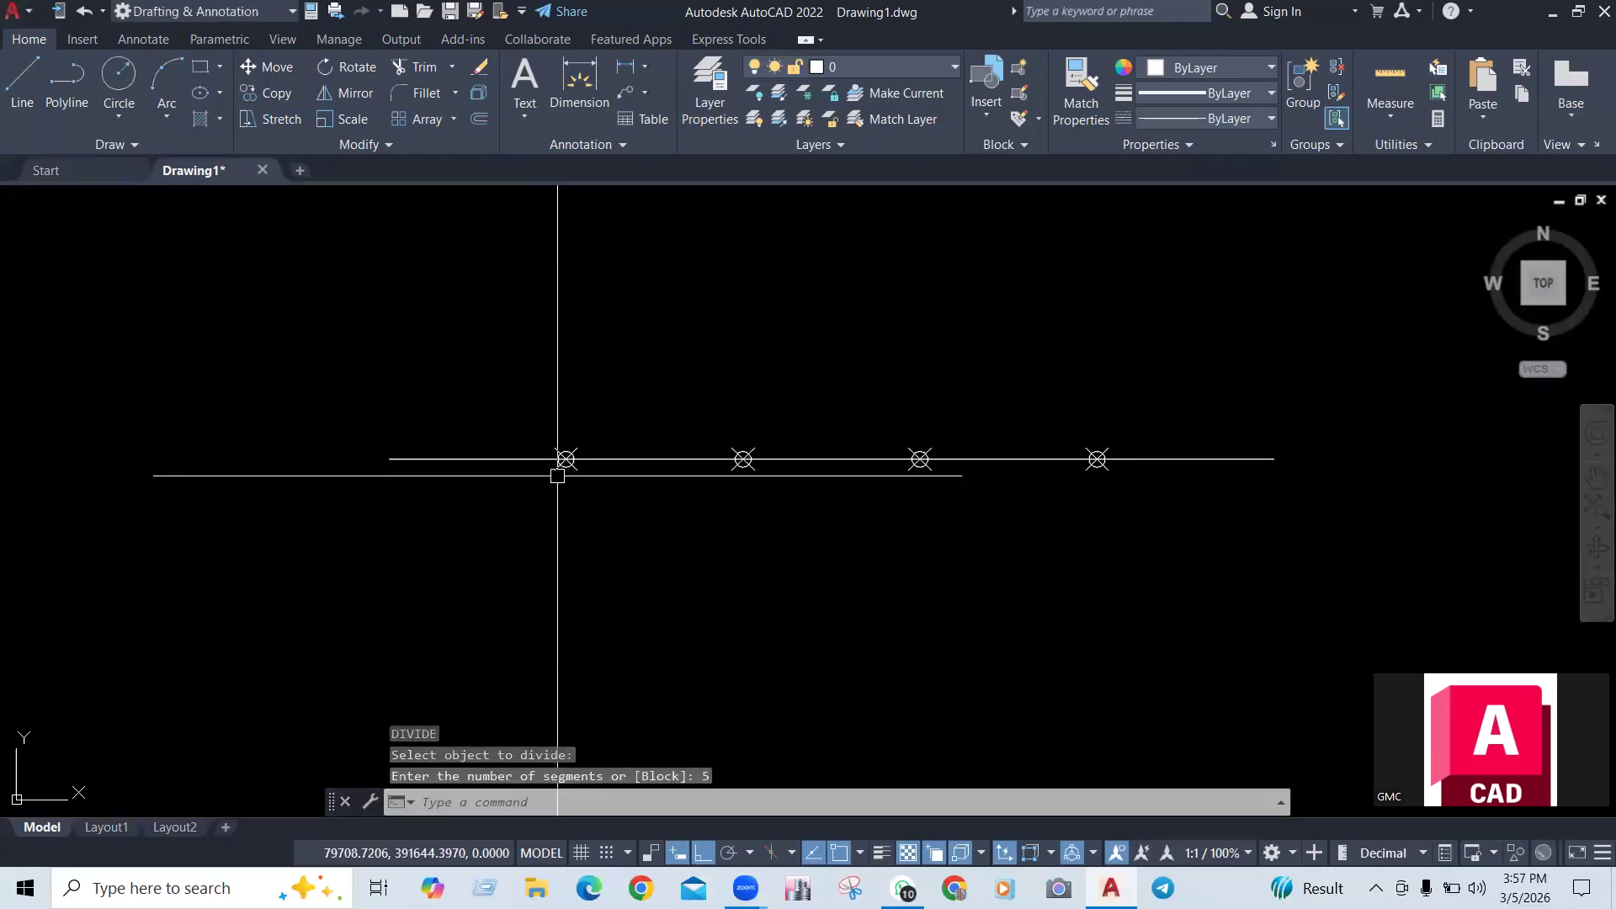
Dimension the new line's first segment from its left end to the first division point, placing the dimension above the line
scroll(536, 372, "up", 4)
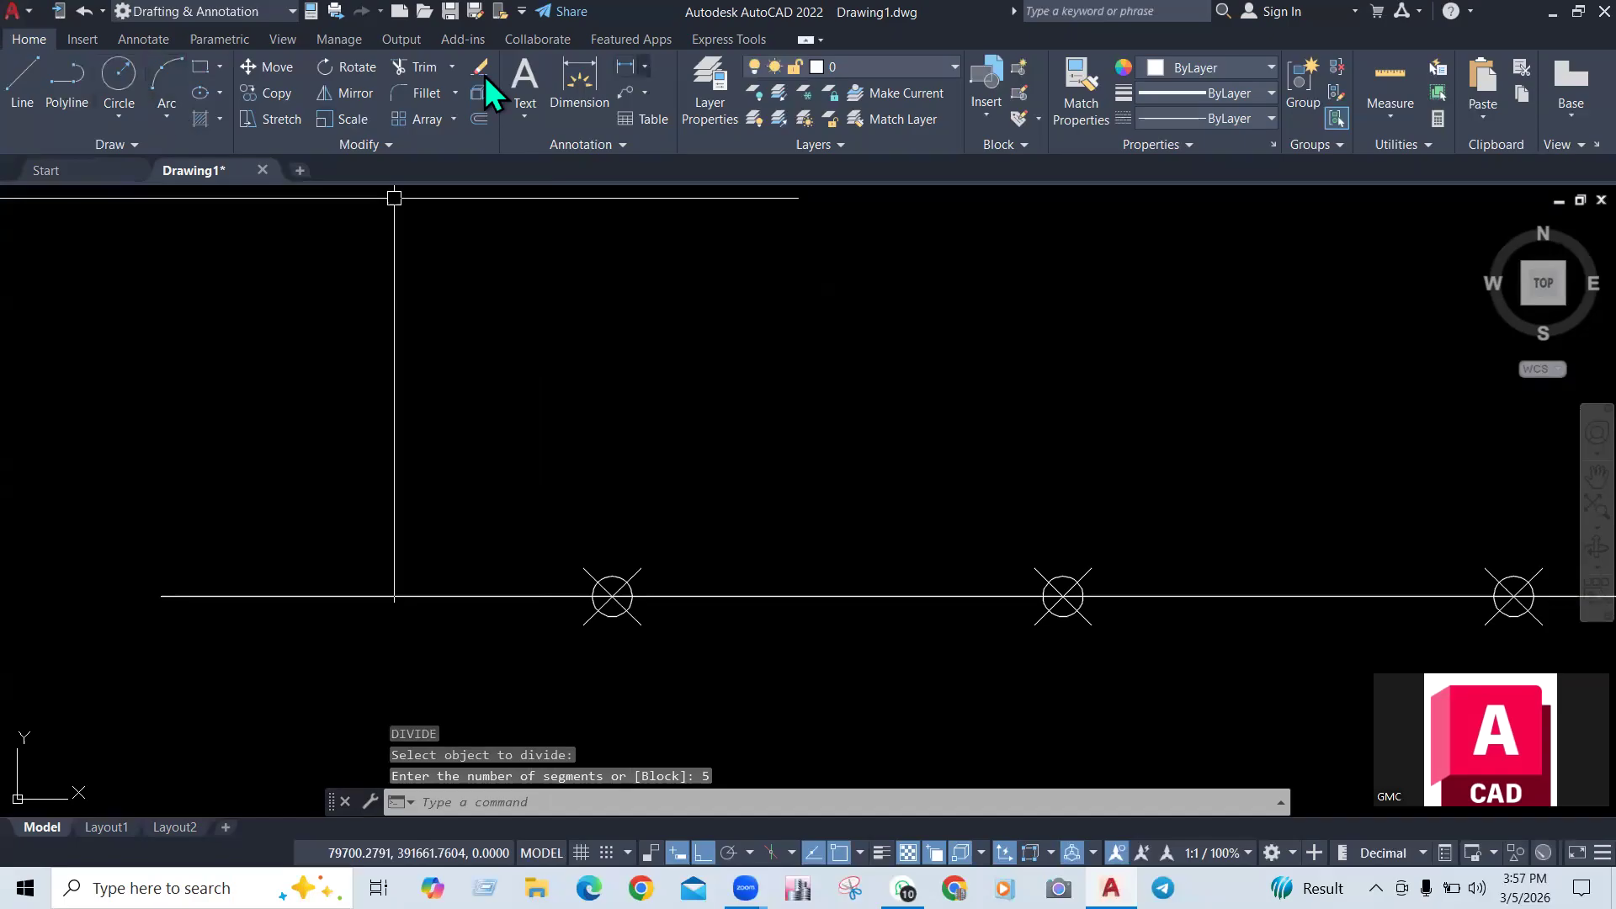
left_click(572, 101)
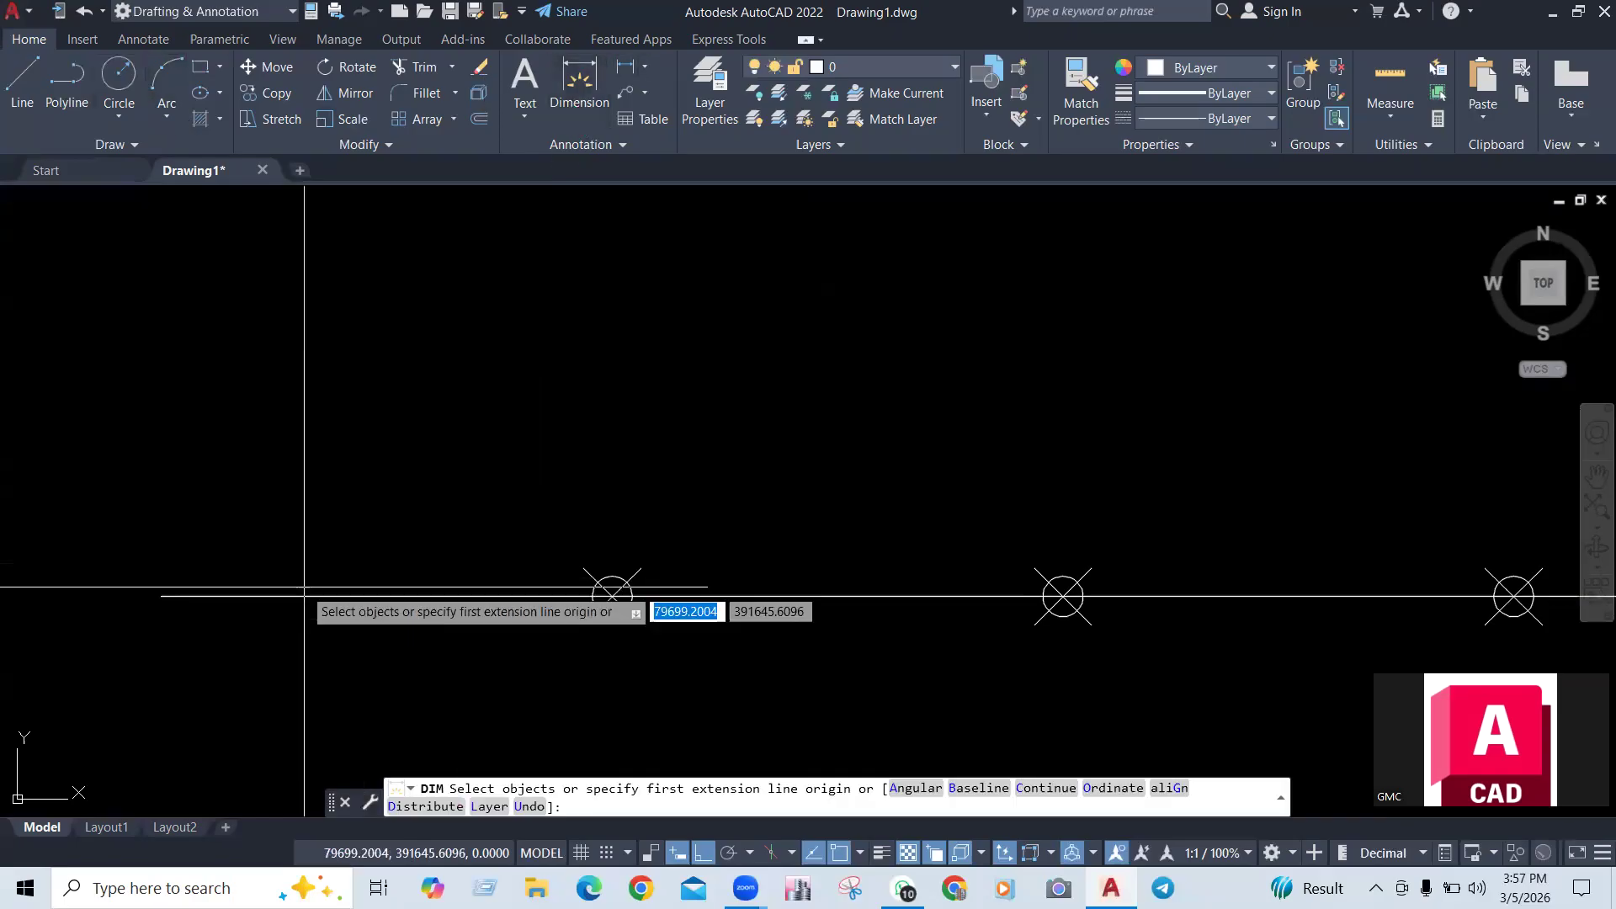
left_click(162, 595)
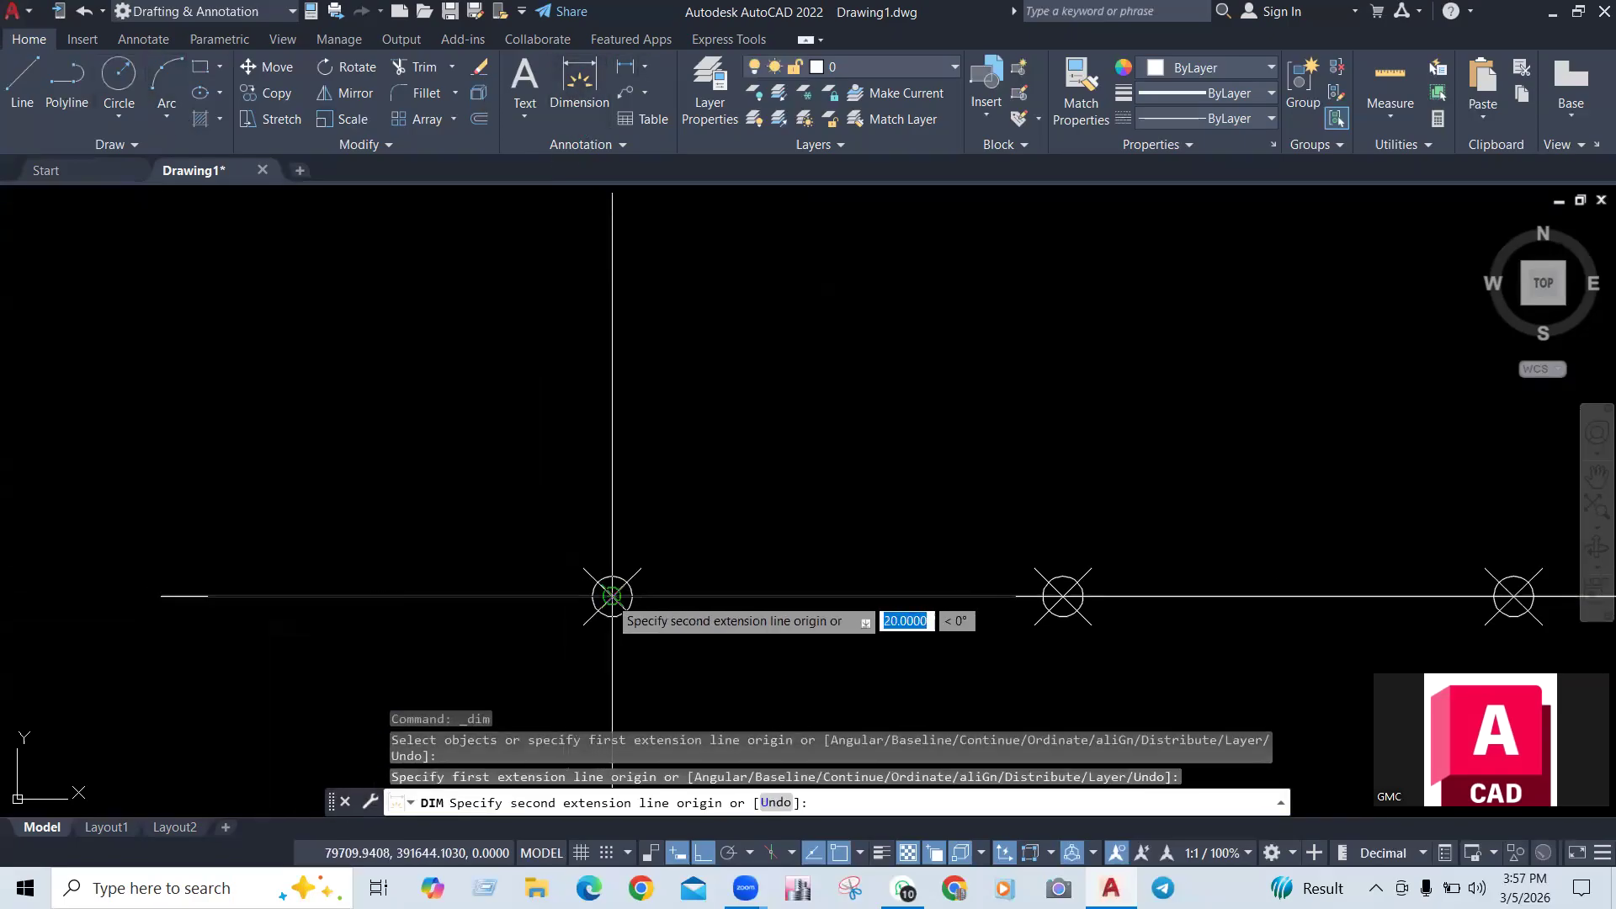
left_click(606, 596)
left_click(595, 542)
scroll(337, 539, "up", 2)
scroll(339, 540, "up", 4)
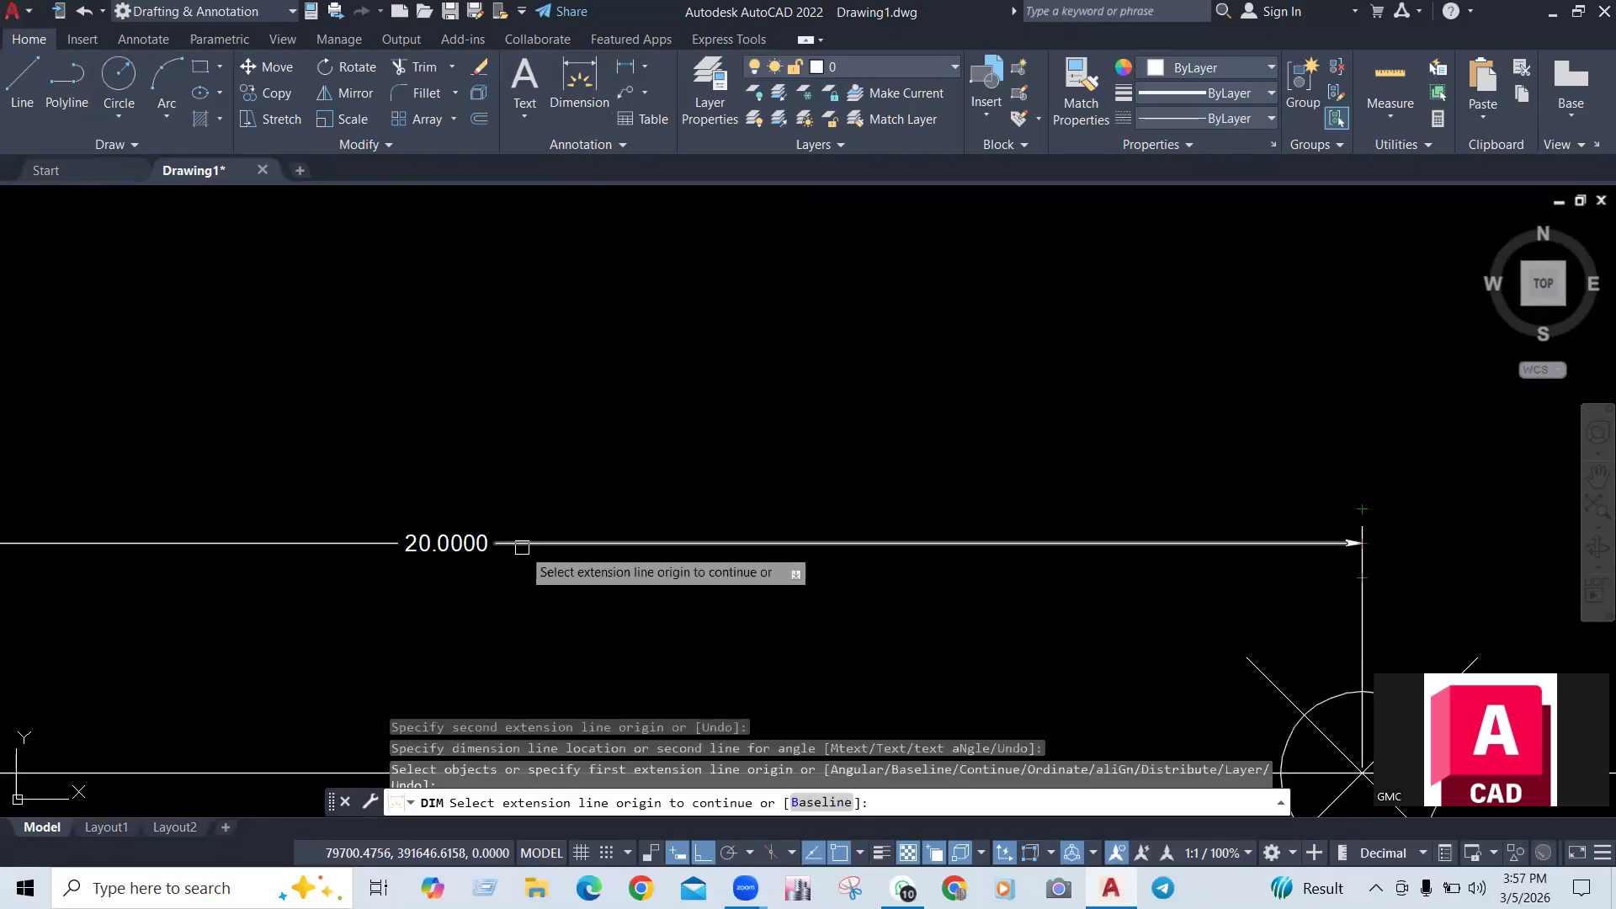
scroll(345, 539, "down", 4)
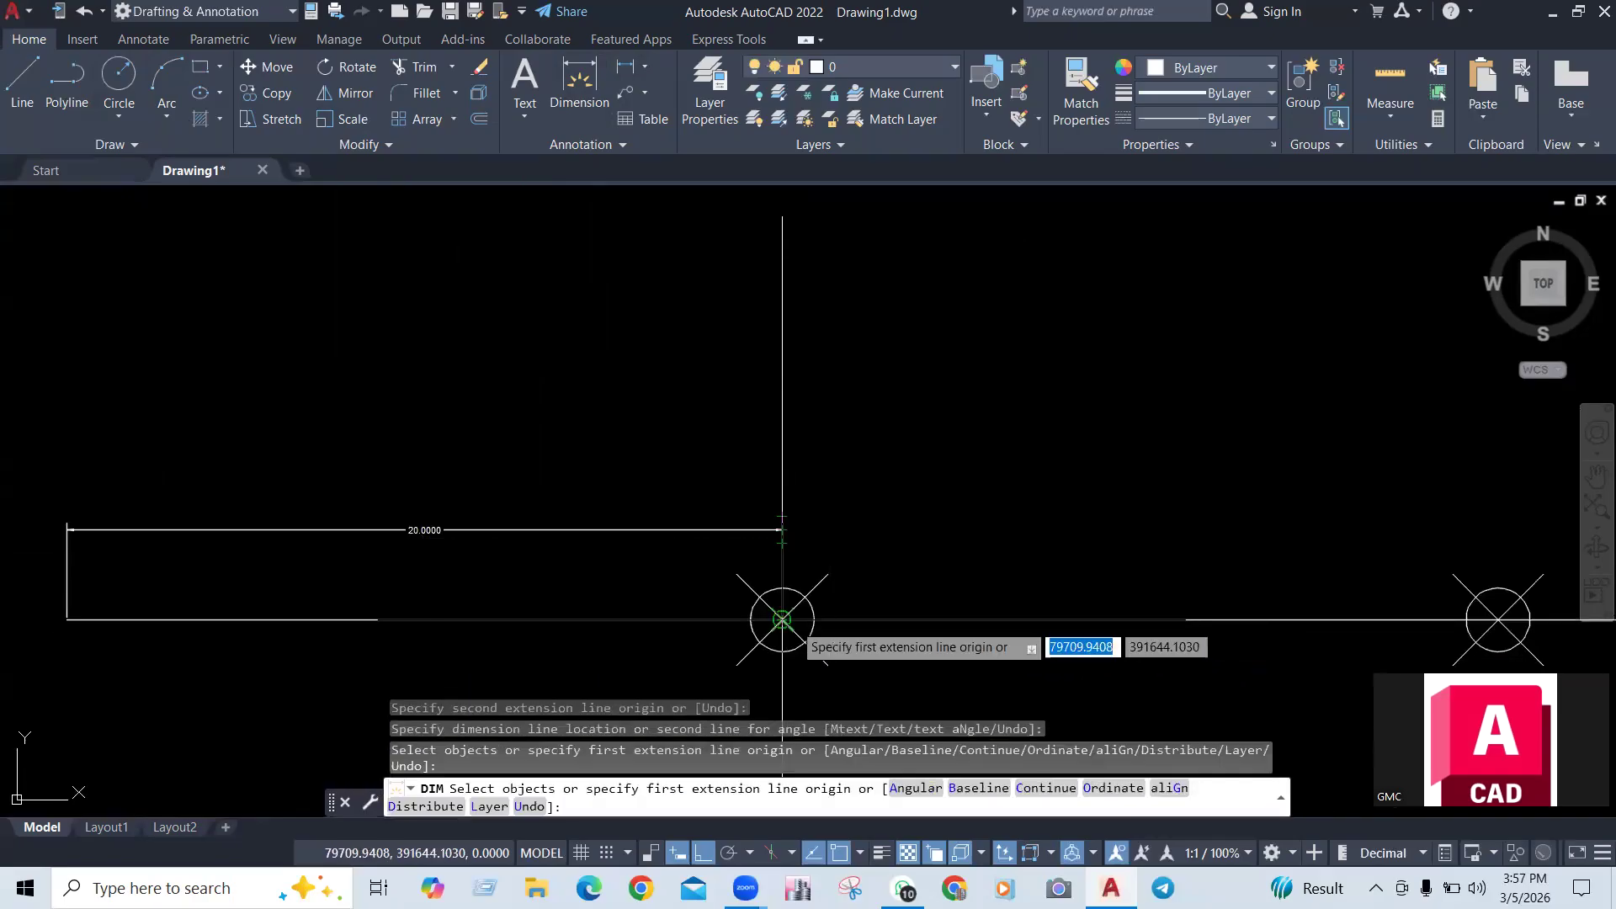
Dimension the second segment between the first and second division points, placing the dimension slightly higher above the line, and end the command
middle_click_drag(781, 621, 474, 610)
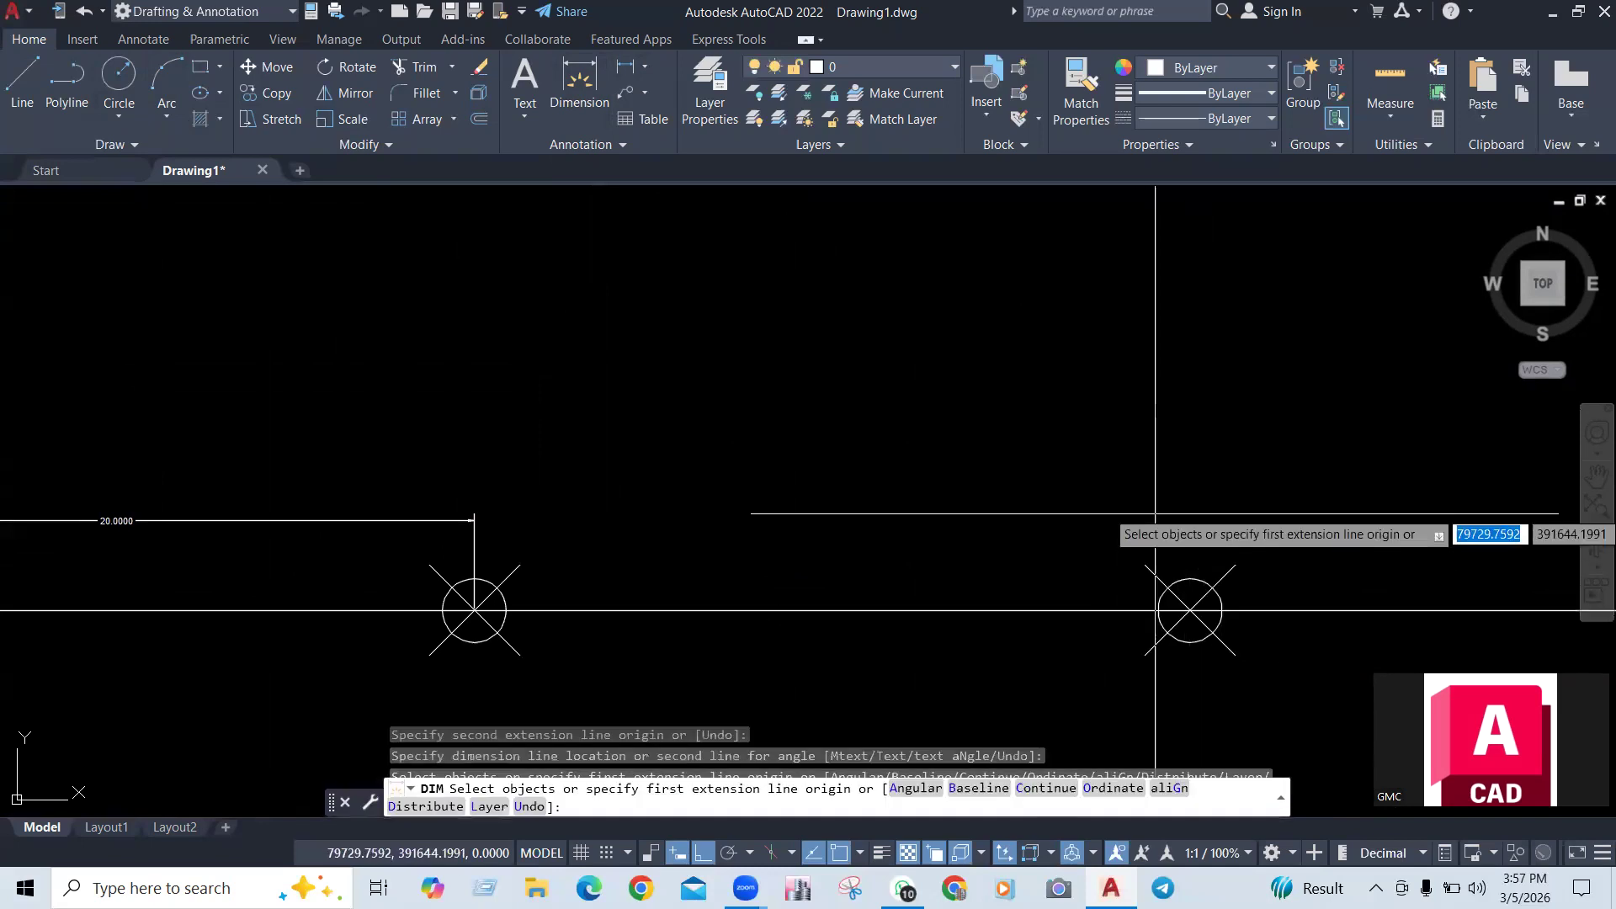
left_click(473, 610)
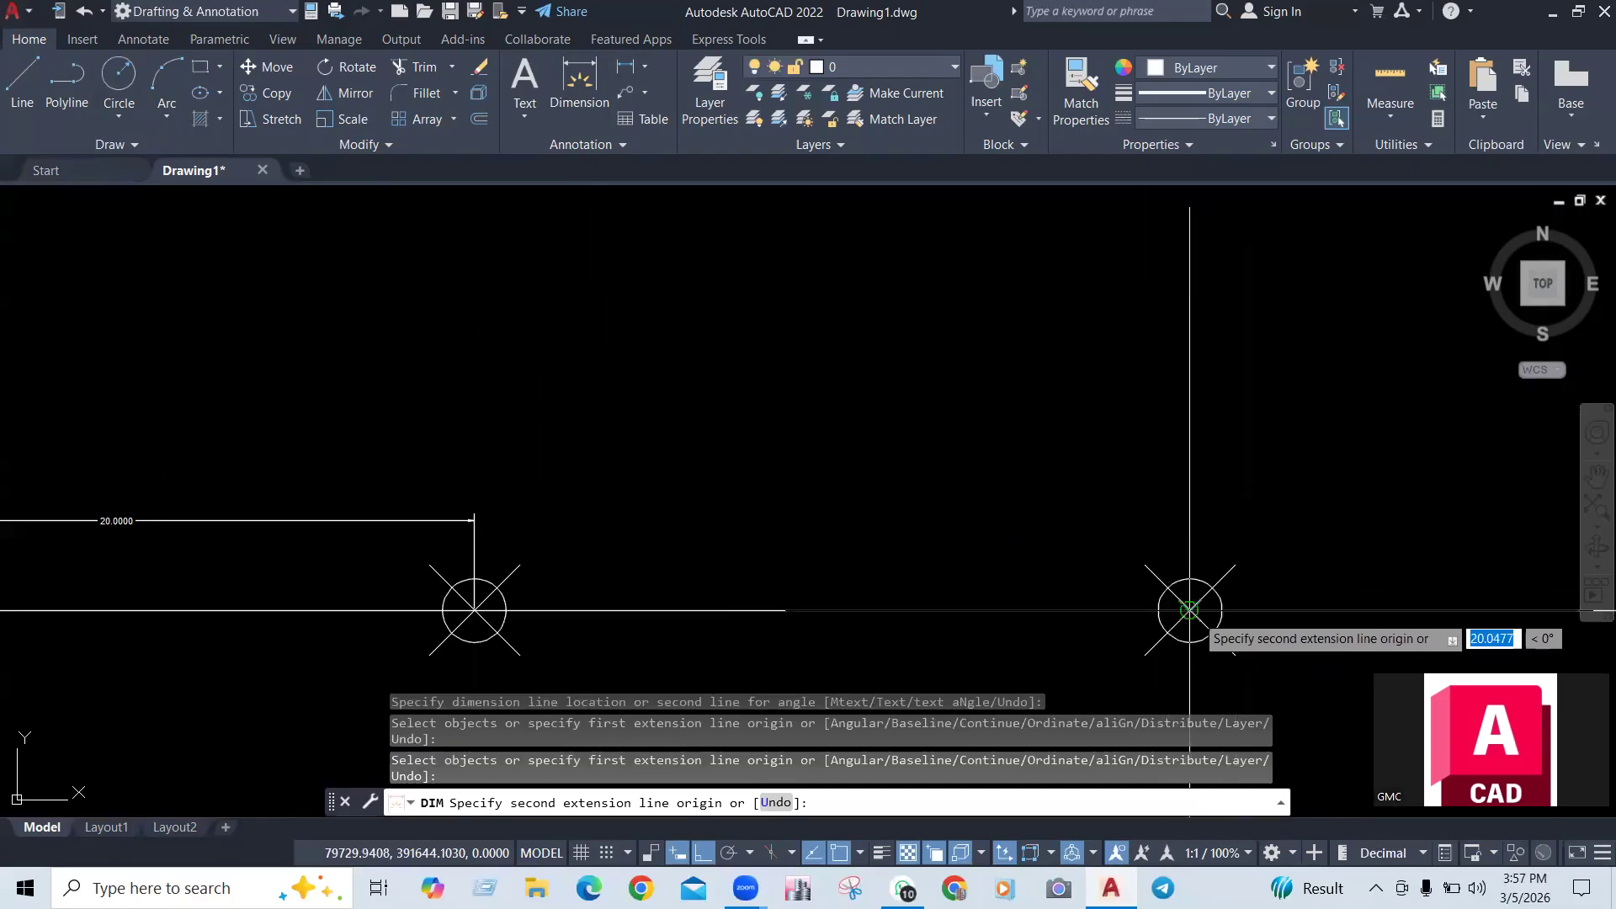
left_click(1193, 610)
left_click(833, 476)
scroll(780, 500, "up", 2)
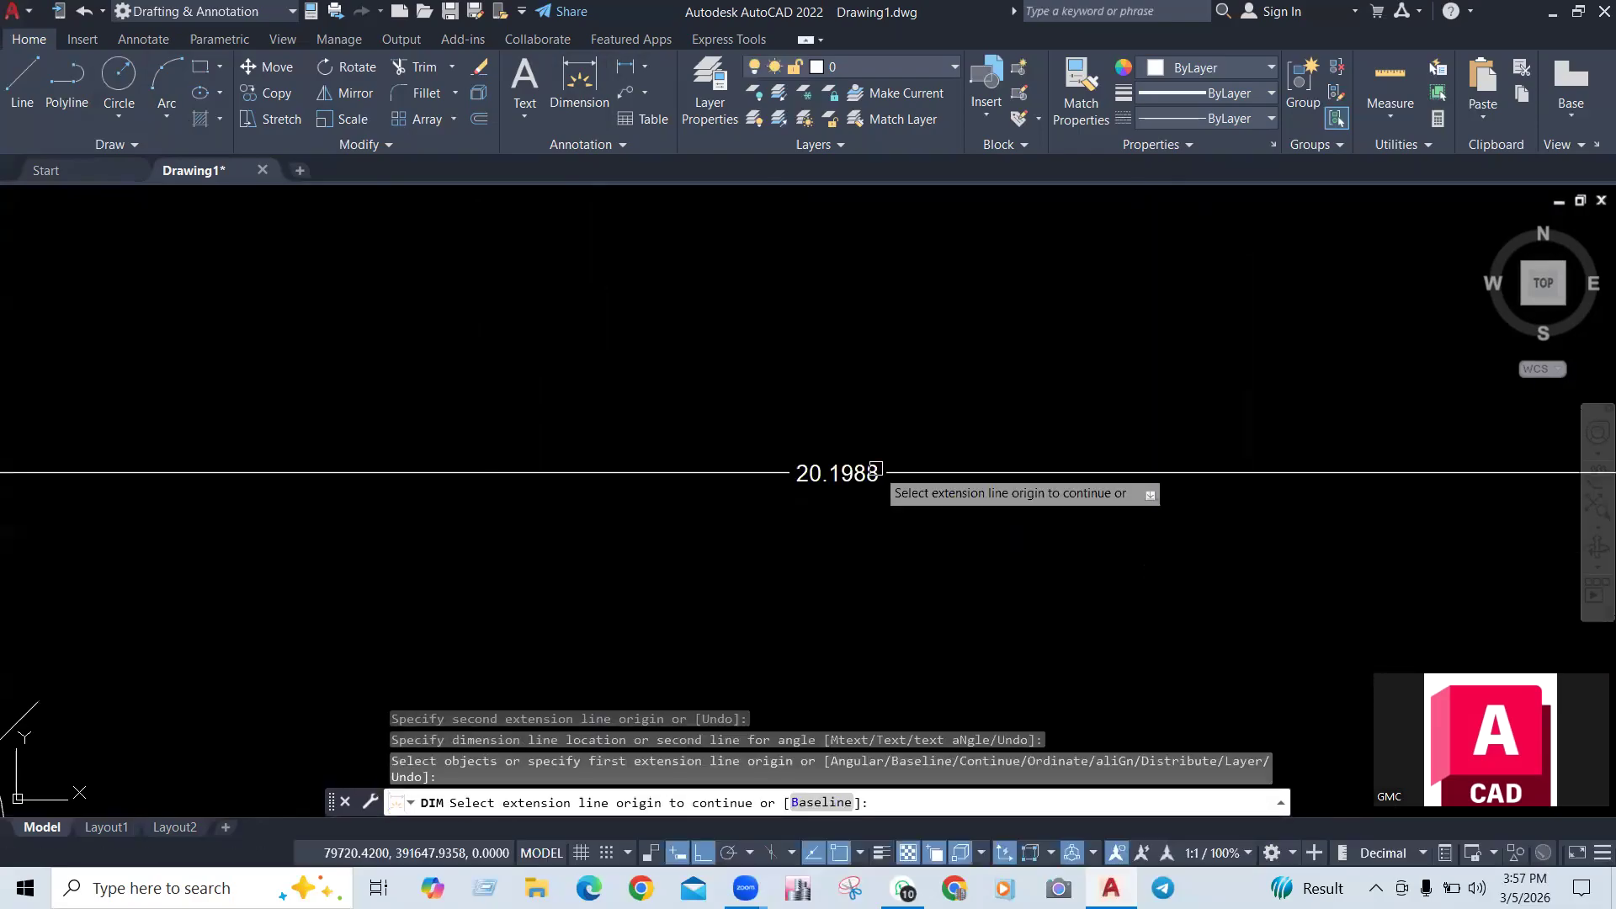
scroll(784, 488, "down", 5)
key("Return")
scroll(786, 483, "down", 4)
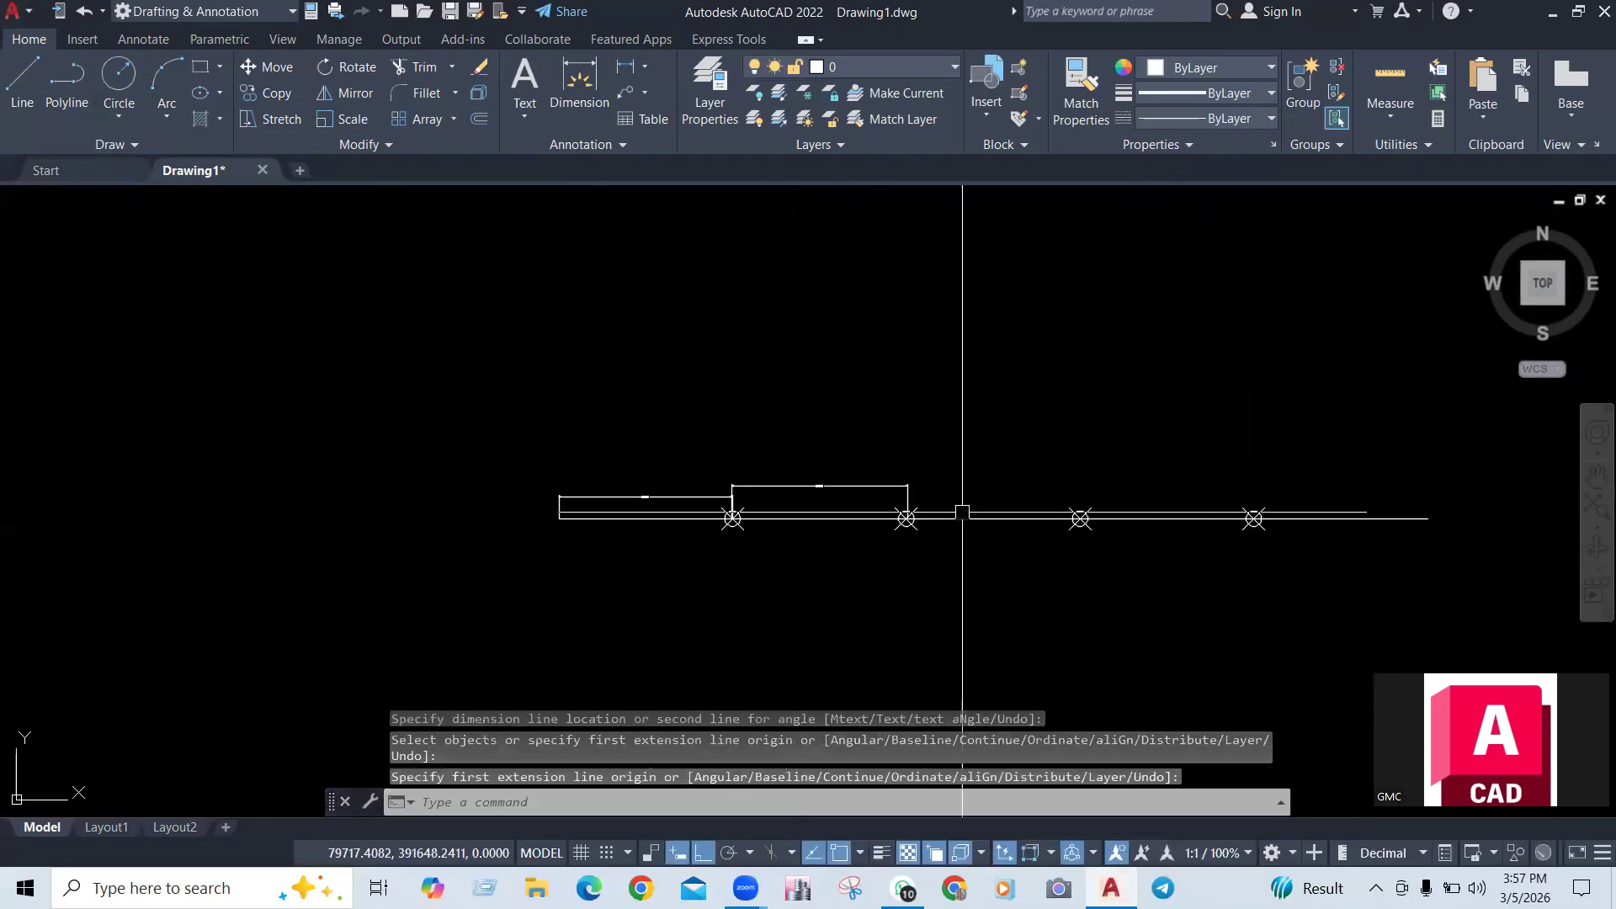
Stretch the second dimension's two extension line origins onto the centres of the first and second division points, and check its value
scroll(895, 496, "up", 2)
left_click(925, 511)
scroll(925, 551, "up", 4)
left_click(909, 527)
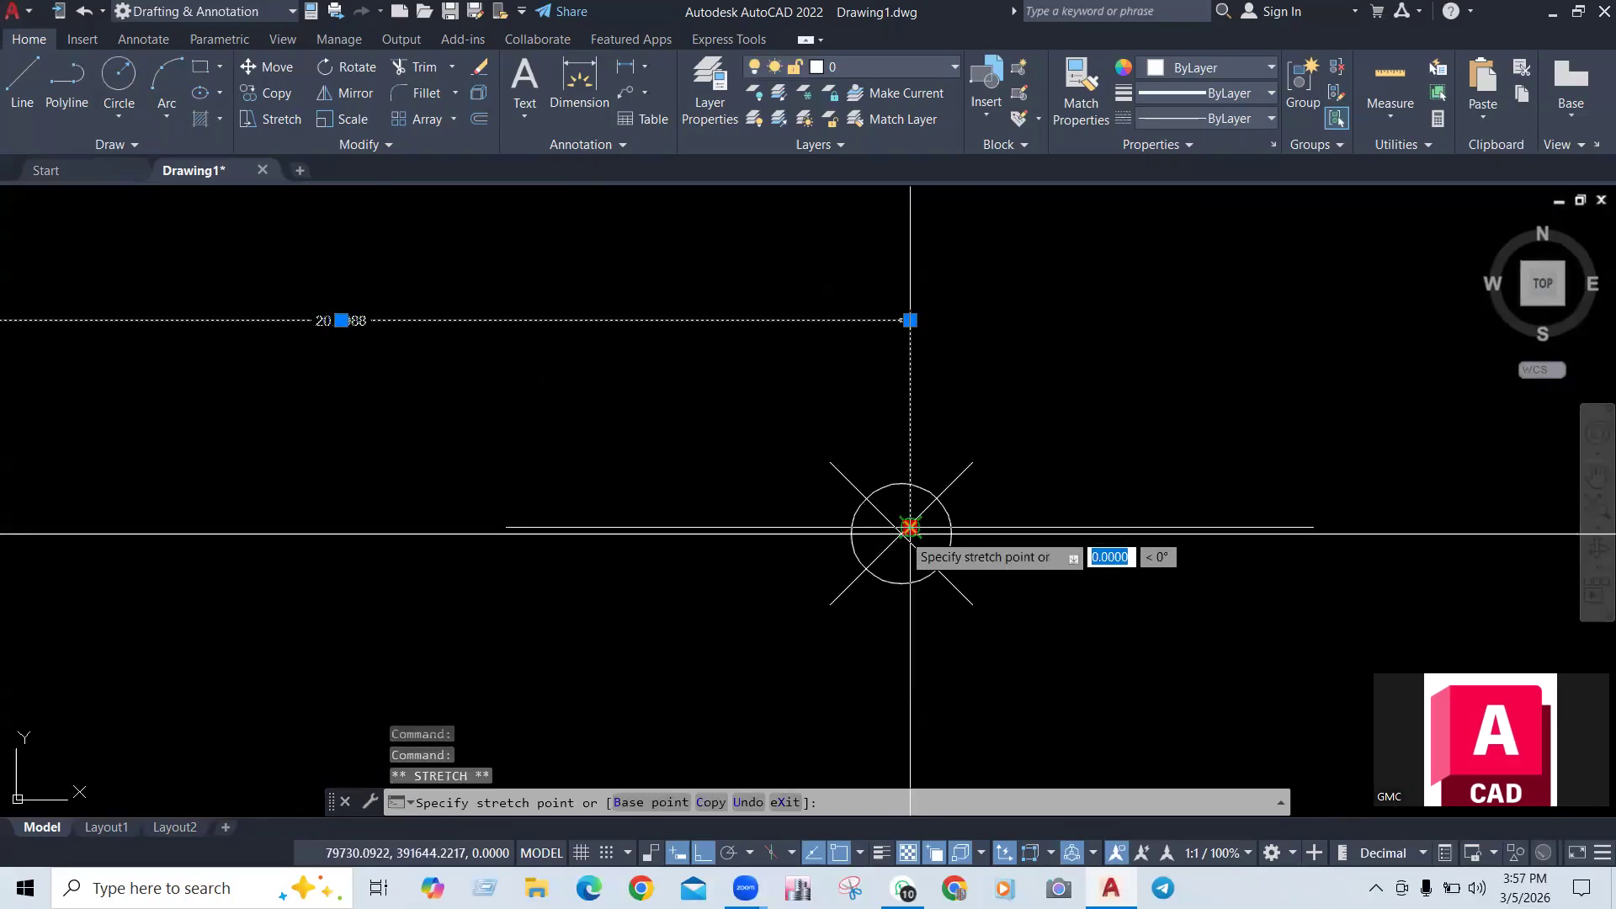
scroll(998, 500, "down", 2)
scroll(171, 526, "up", 7)
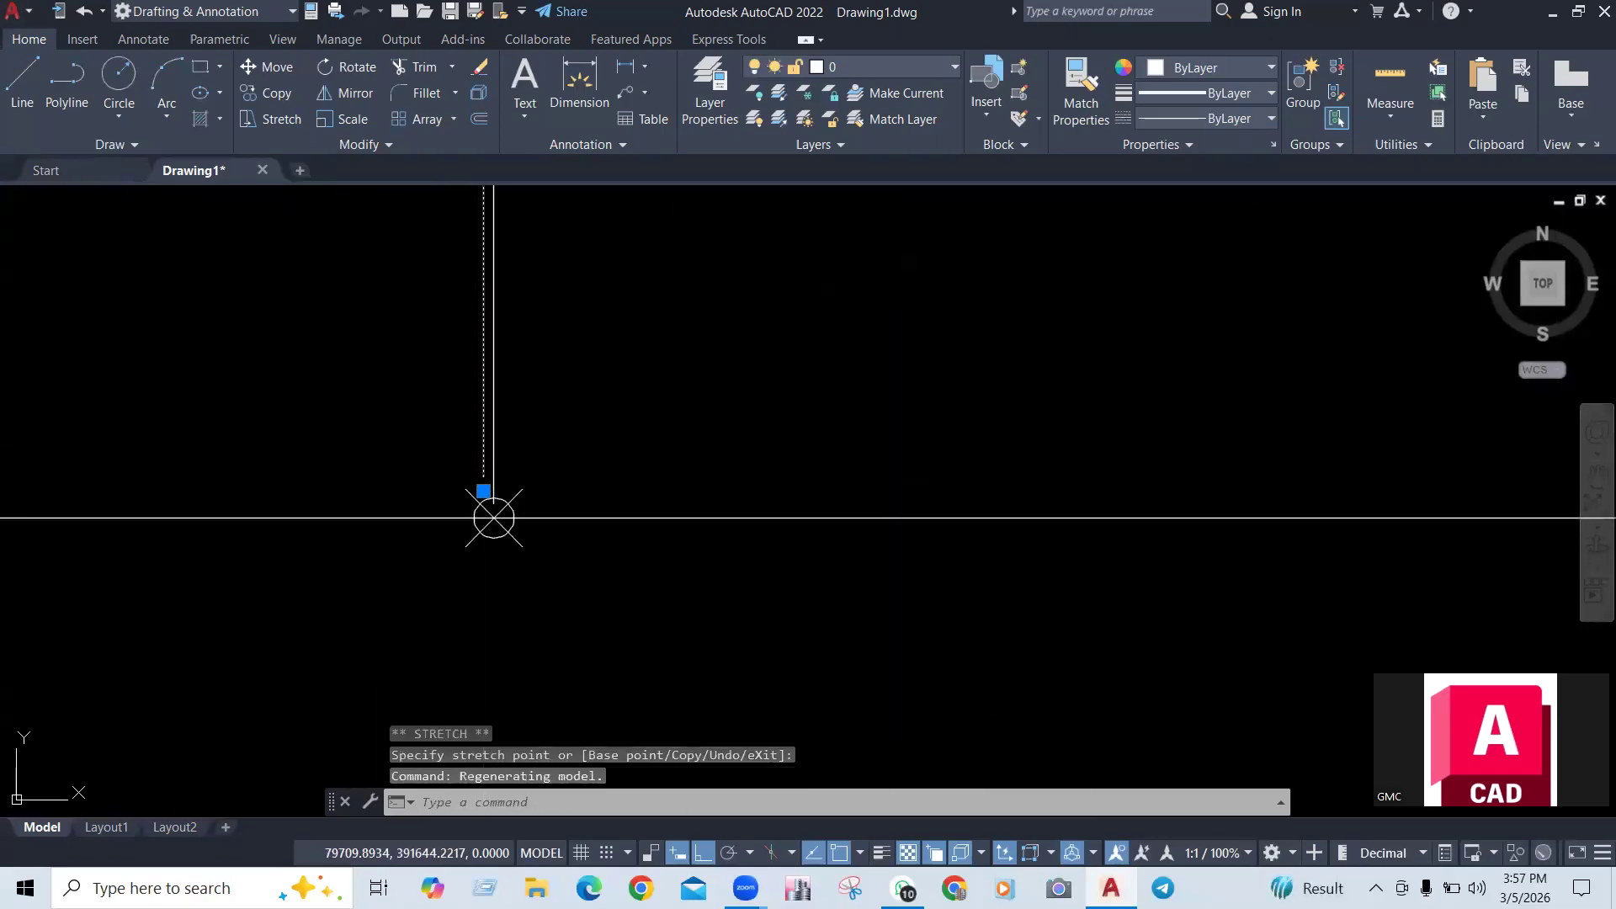
scroll(440, 645, "down", 8)
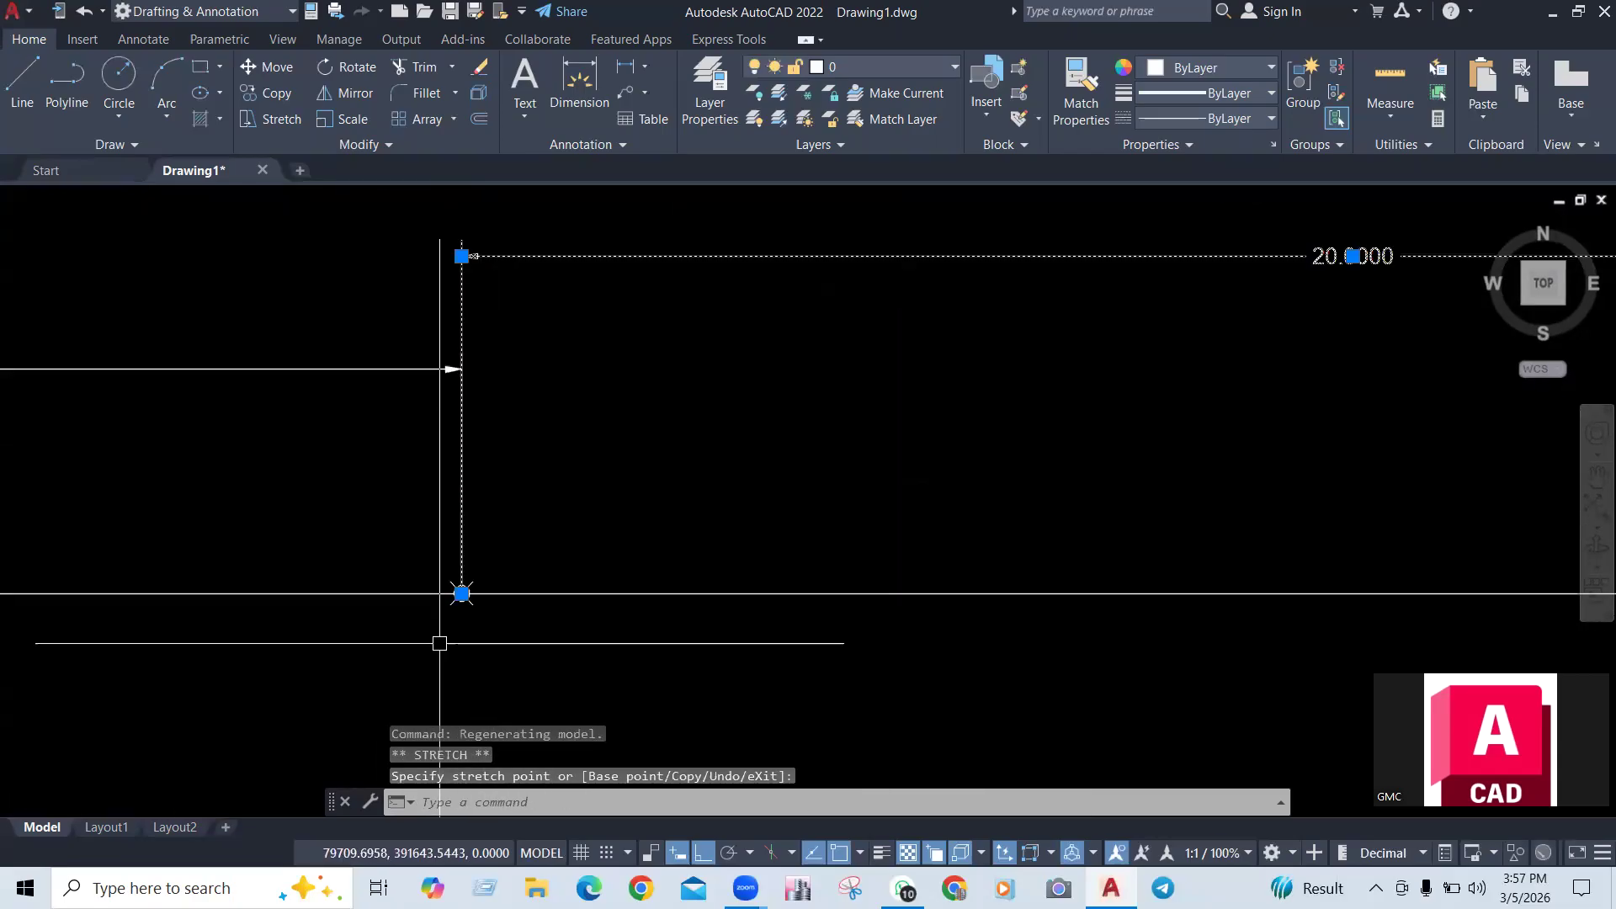
scroll(970, 459, "up", 6)
key("Escape")
scroll(746, 418, "down", 6)
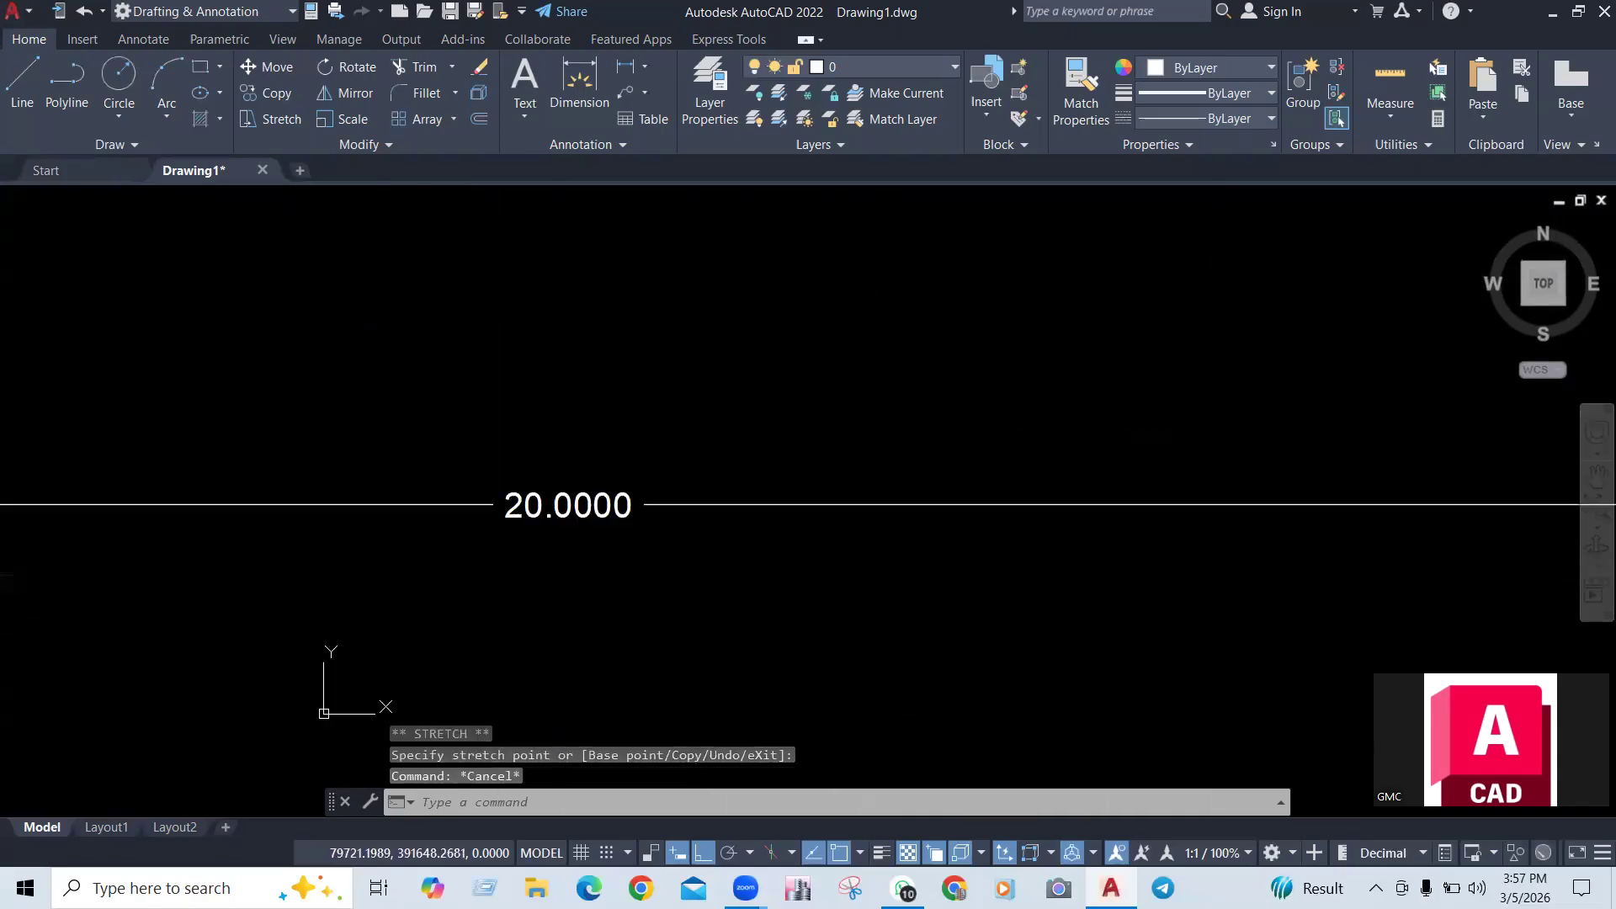
scroll(745, 418, "up", 6)
scroll(830, 371, "down", 10)
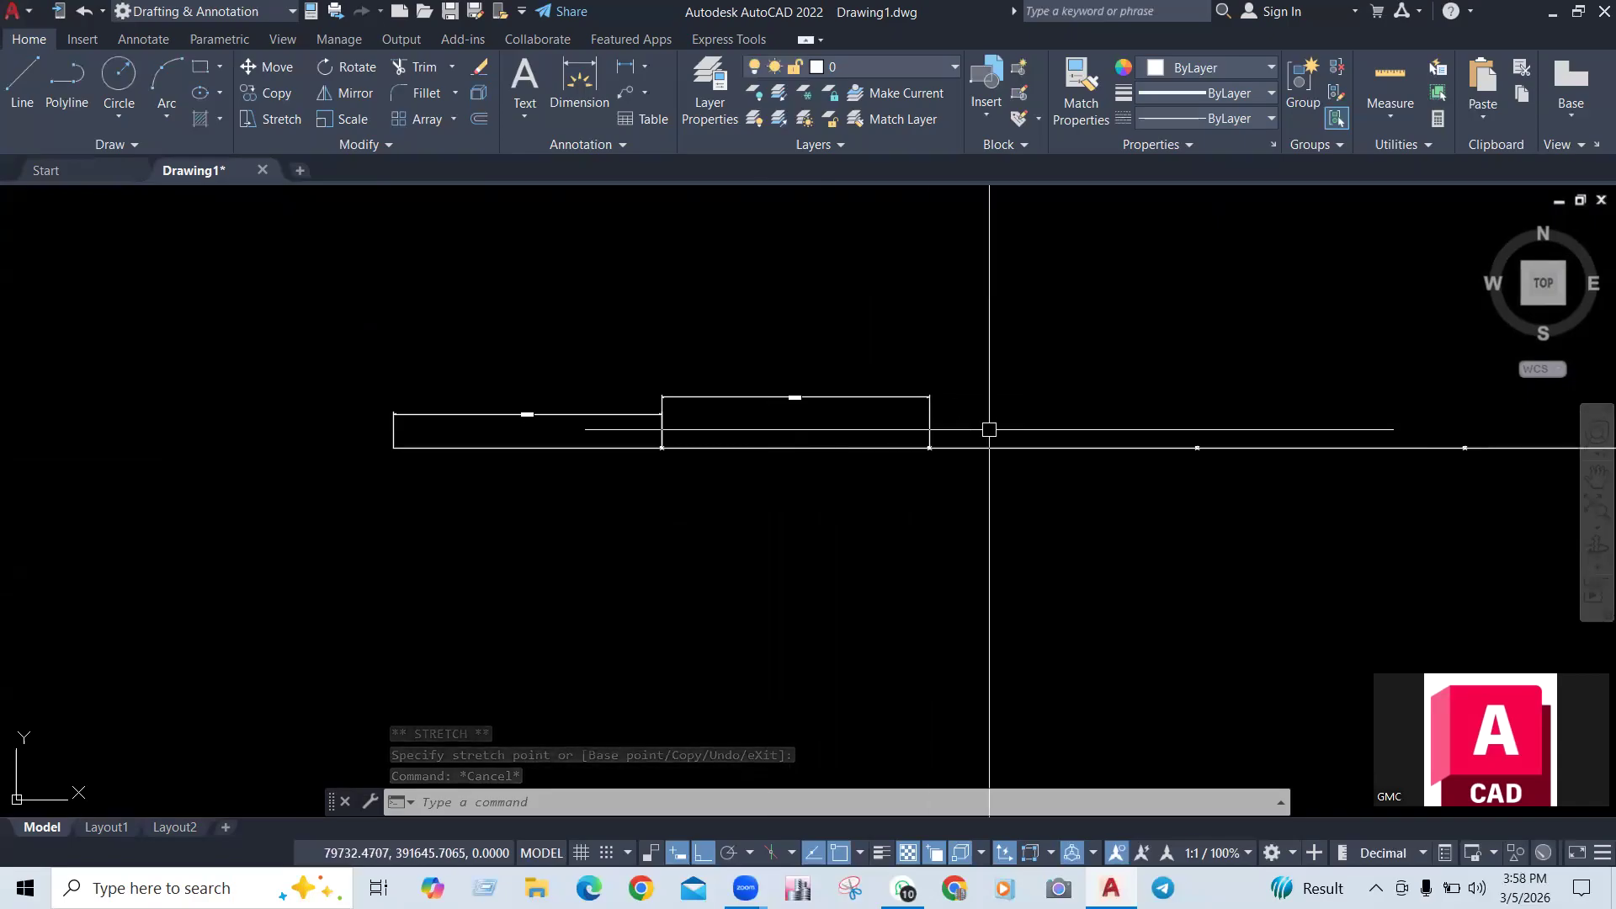
Erase both dimensions above the 100-unit line with the E (ERASE) command
scroll(993, 429, "up", 2)
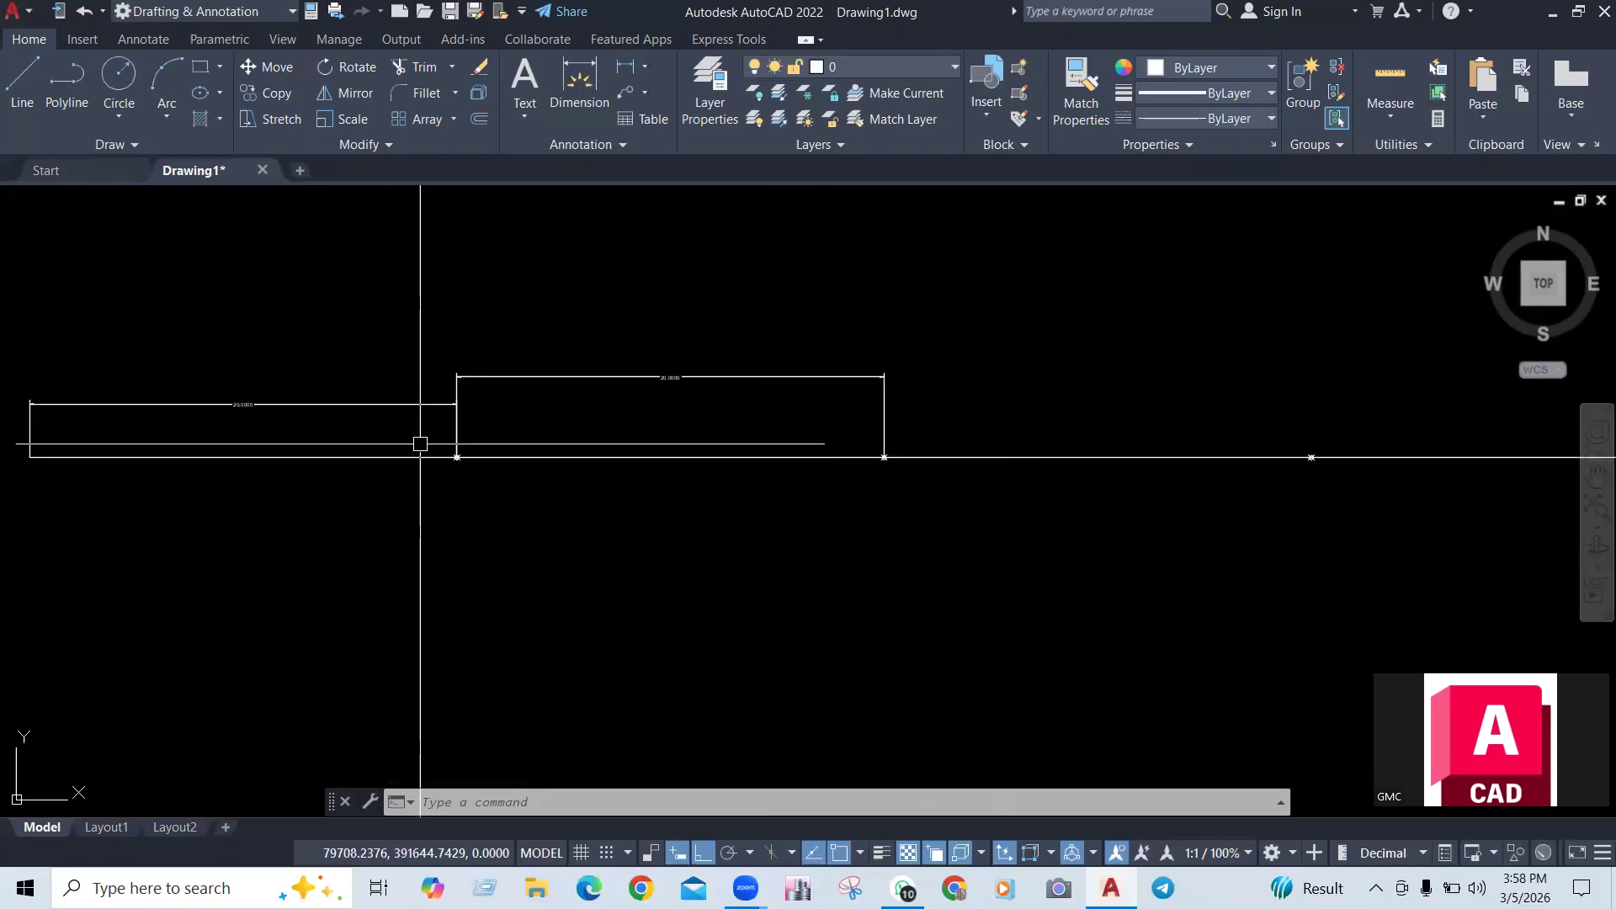
scroll(420, 443, "down", 2)
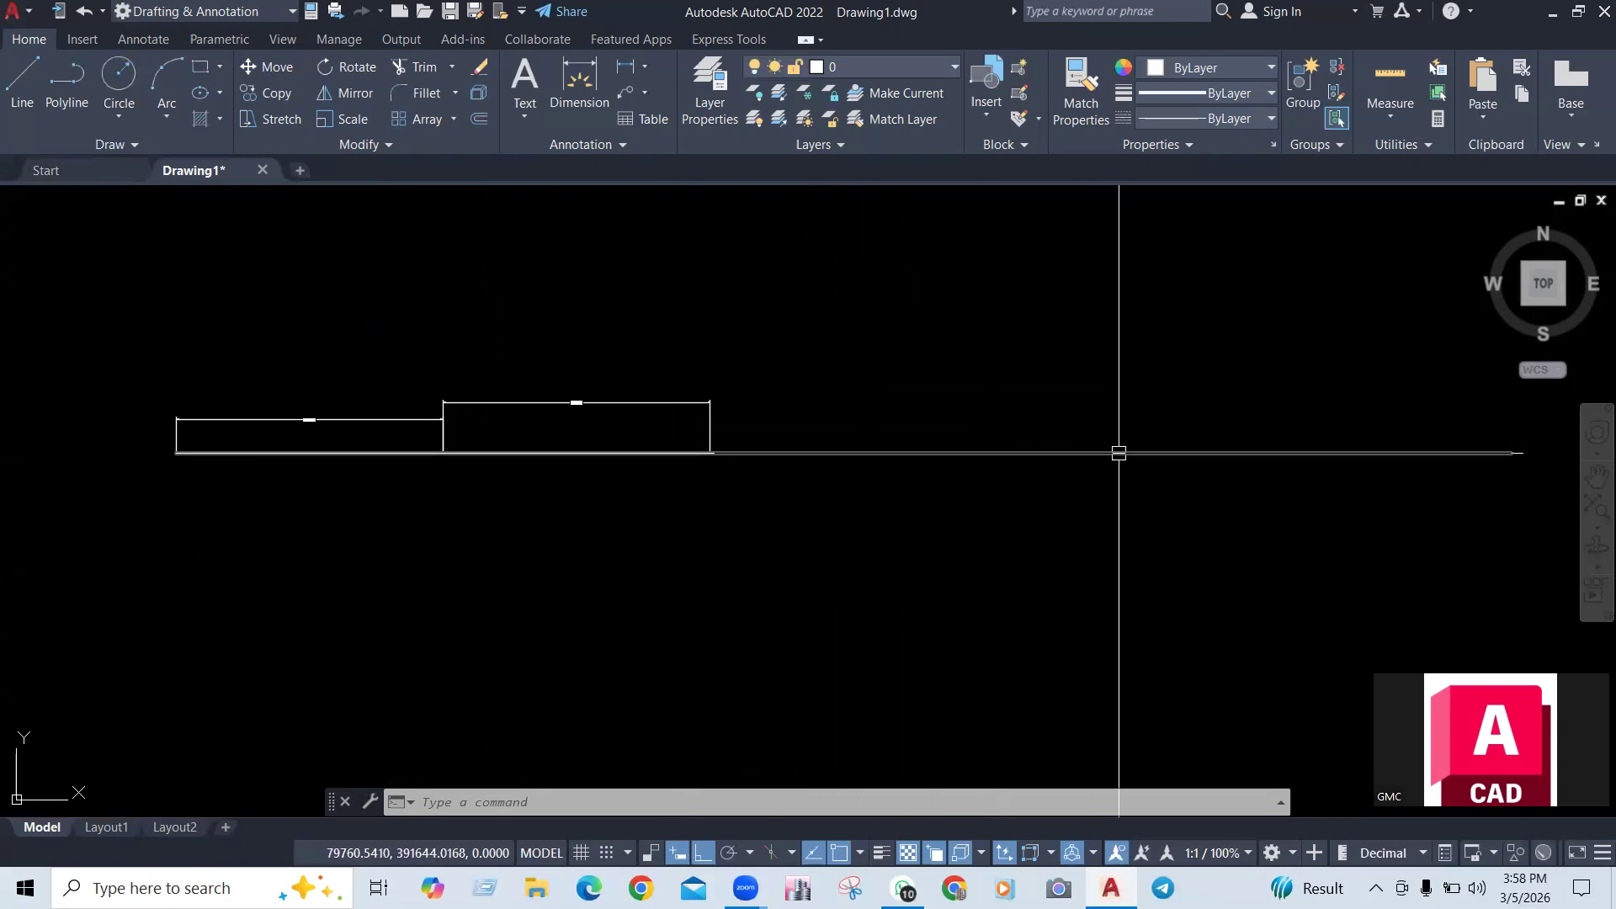
scroll(407, 421, "up", 4)
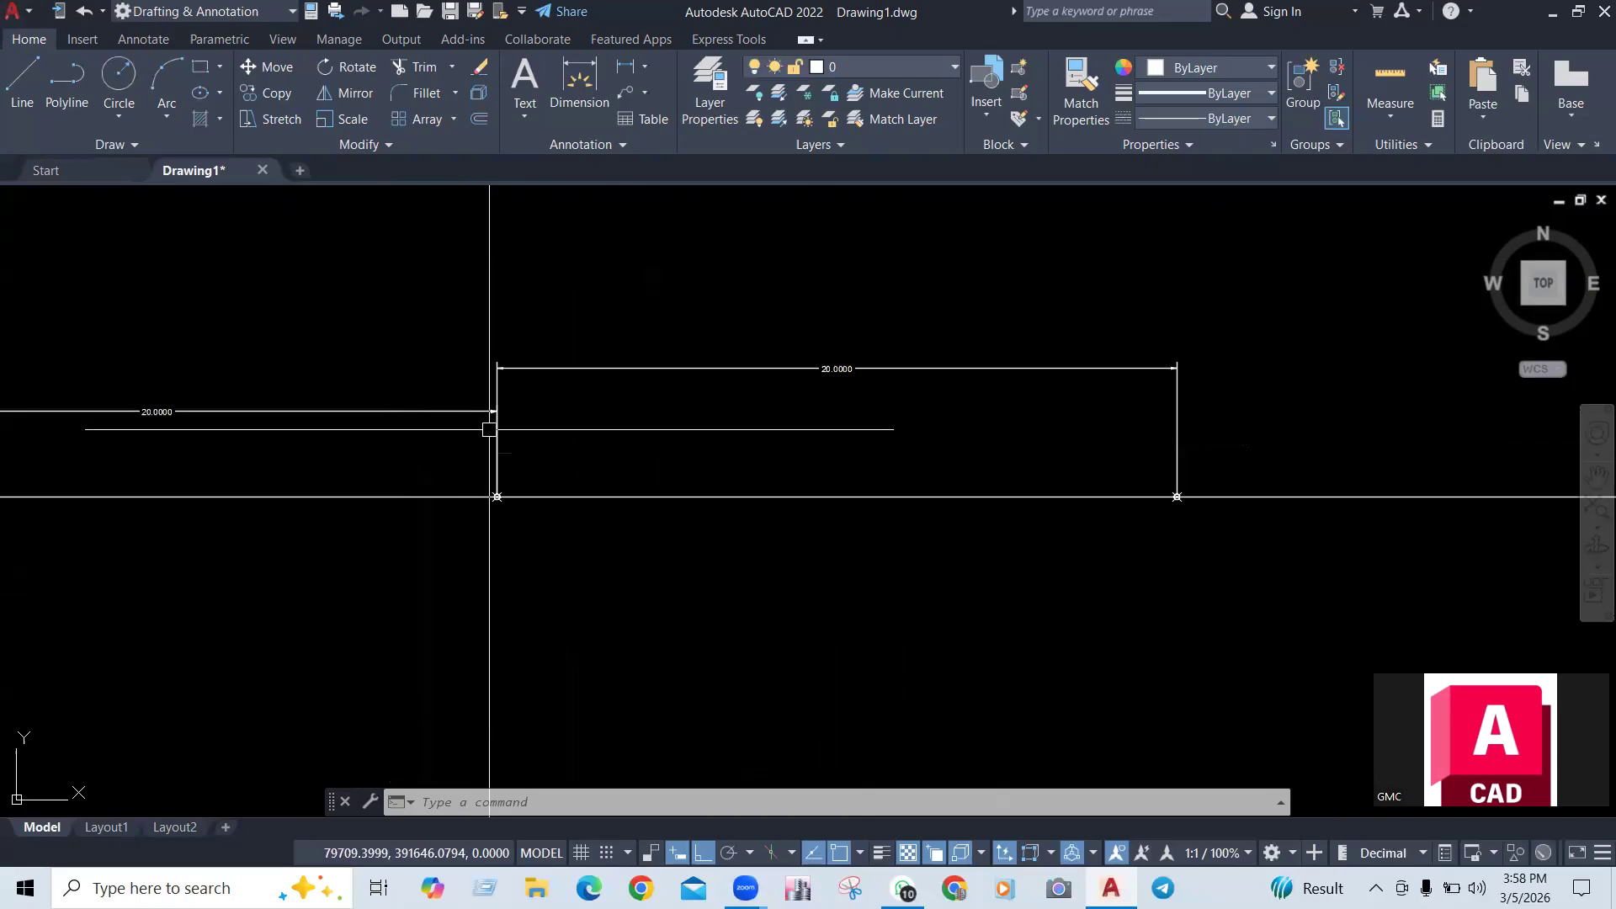
scroll(502, 429, "down", 5)
left_click(885, 367)
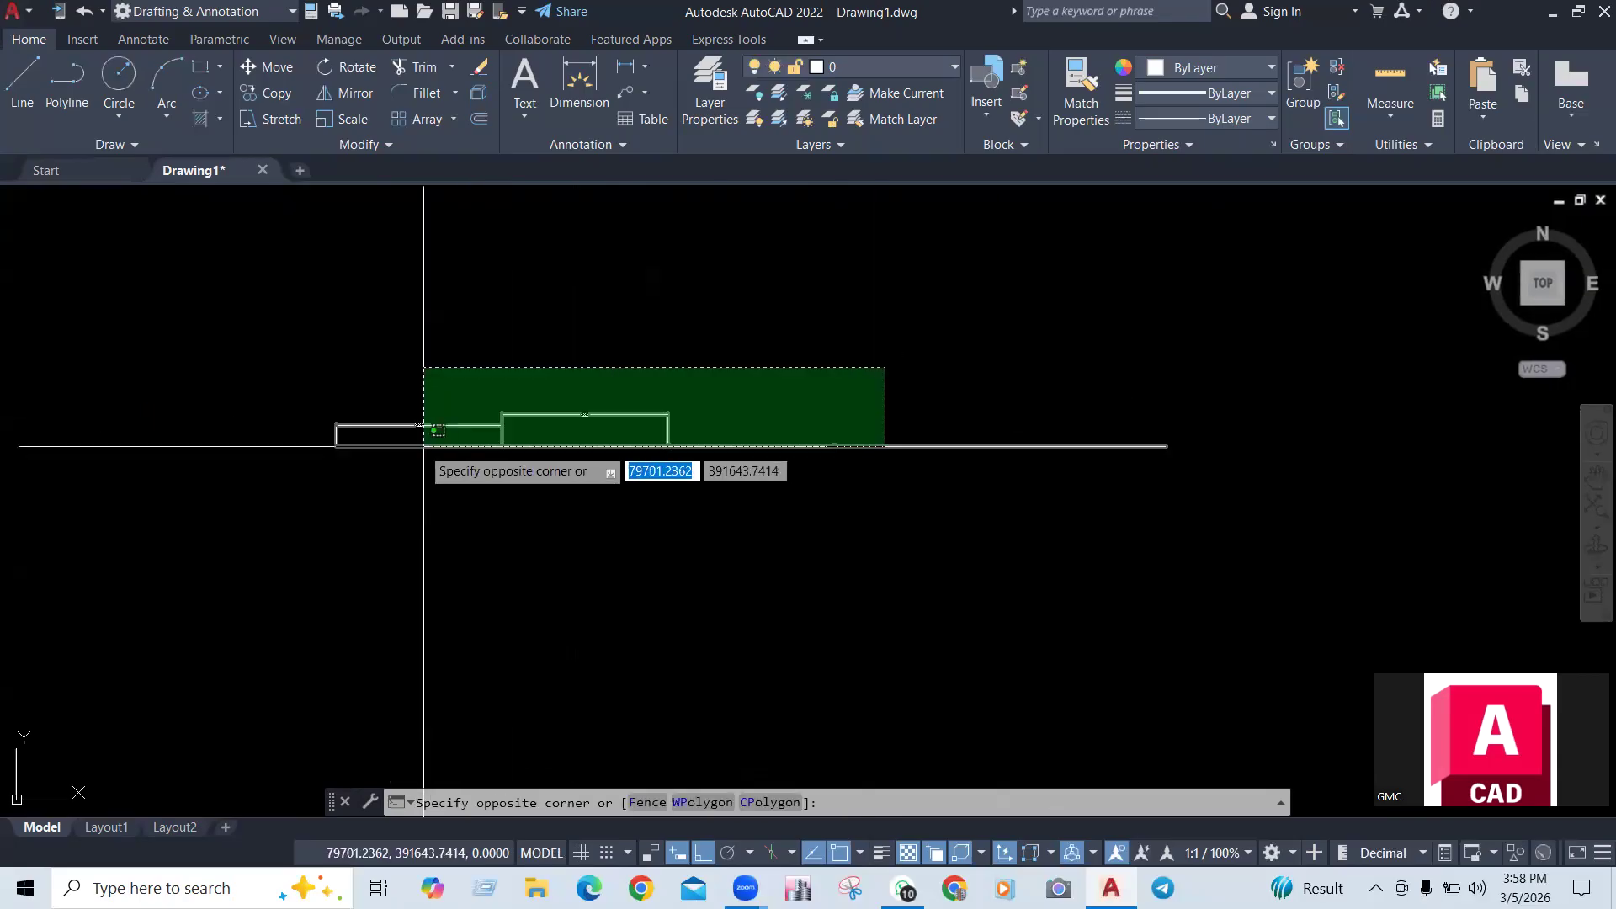
left_click(425, 437)
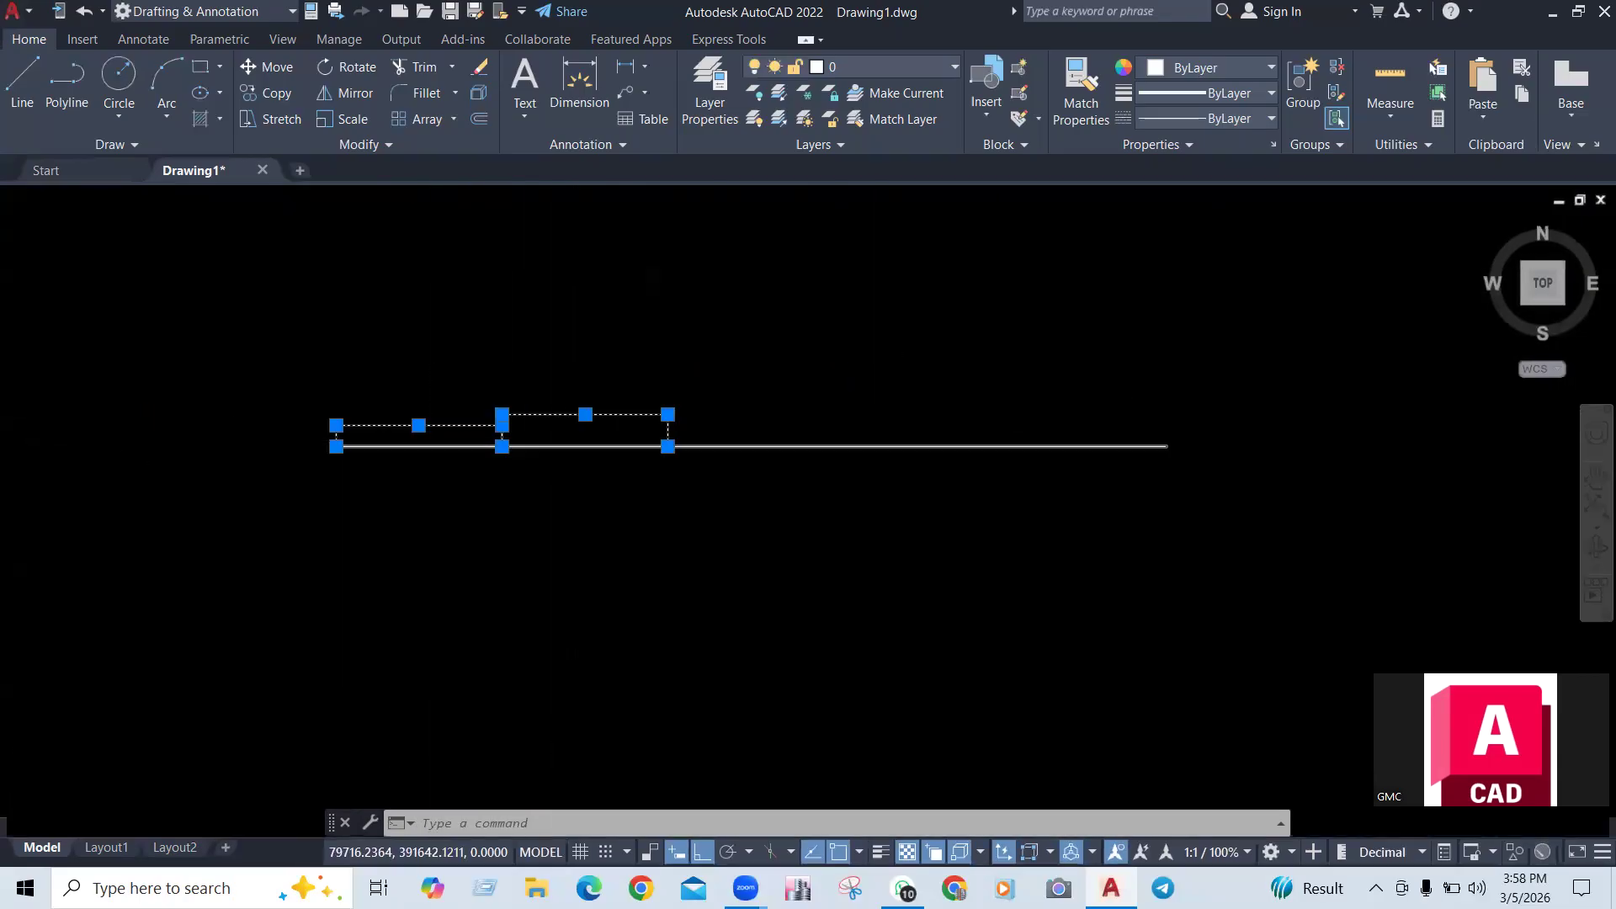
scroll(556, 437, "up", 2)
type("E")
key("Return")
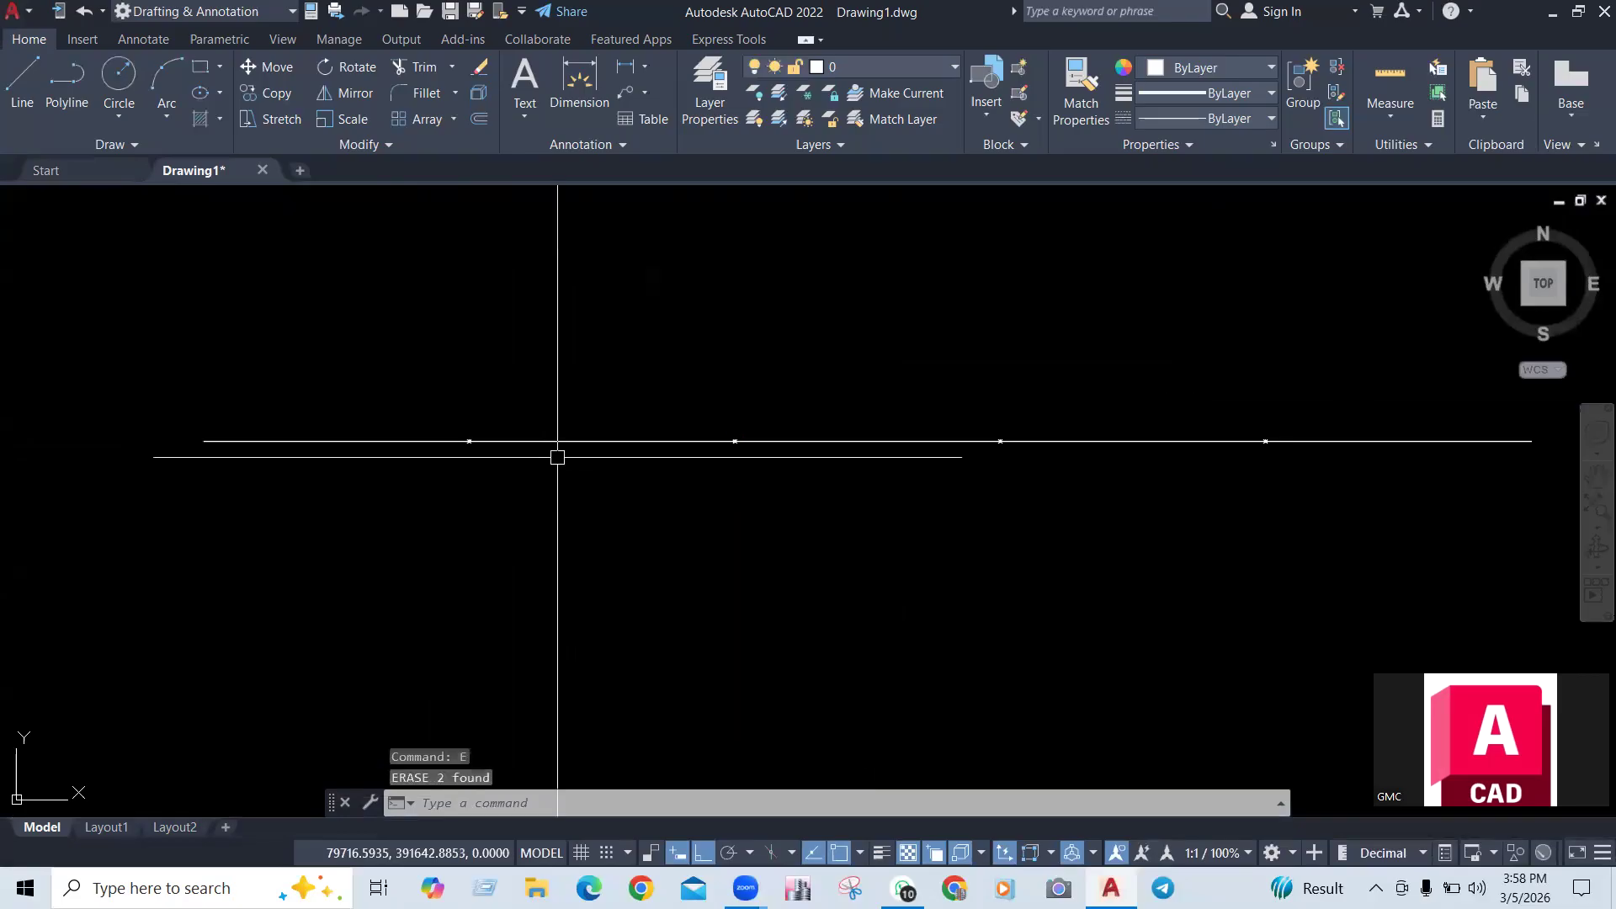
scroll(718, 434, "up", 2)
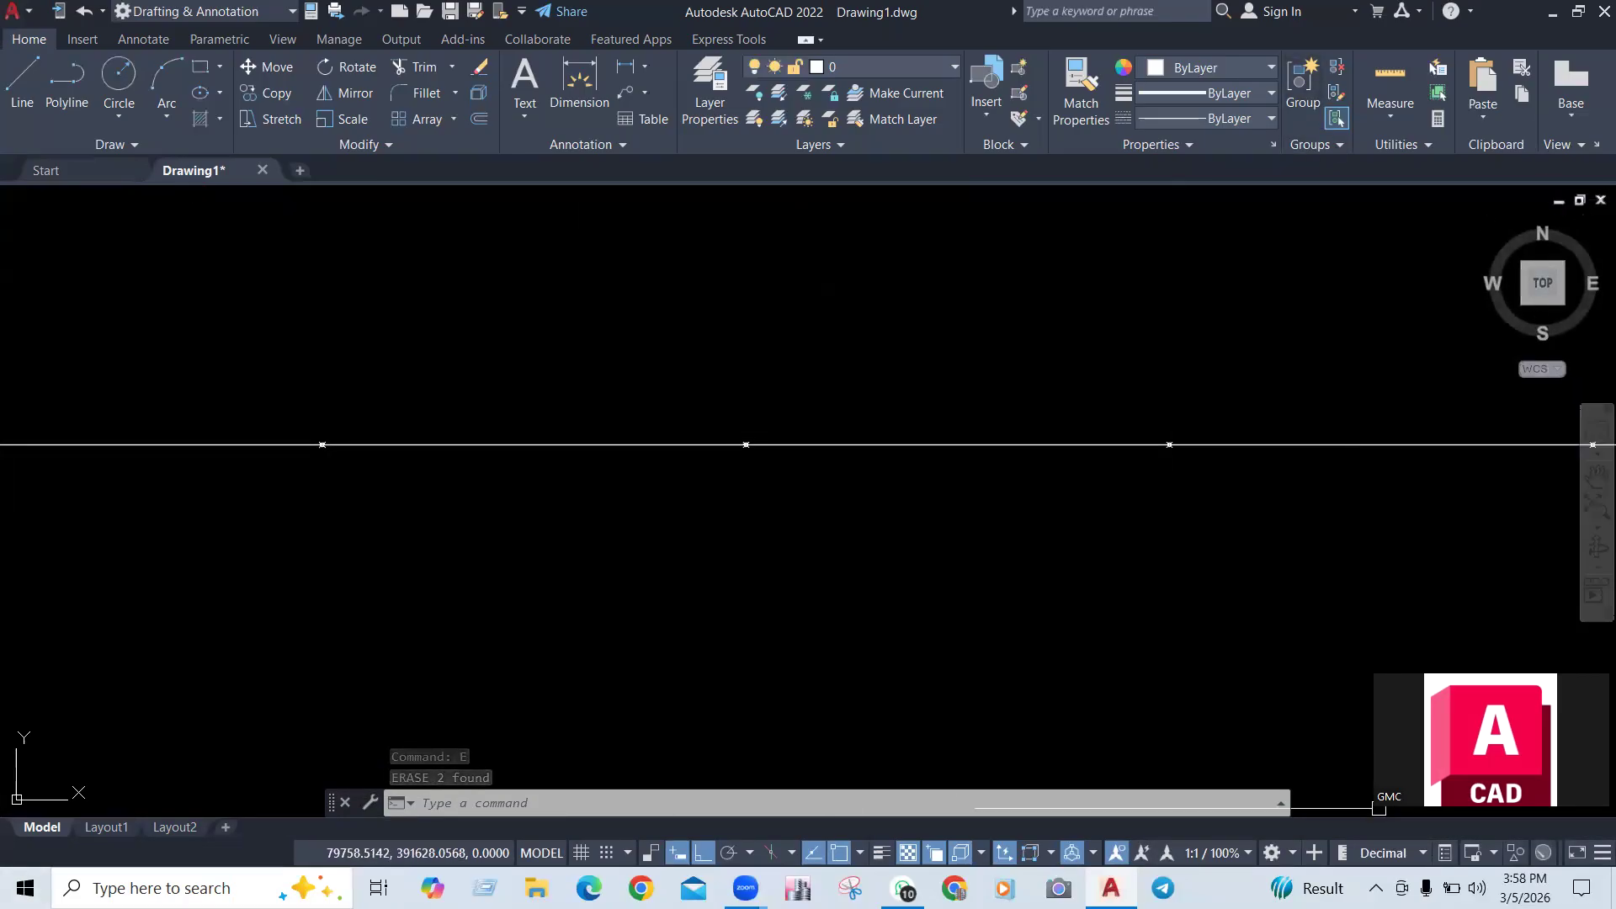
scroll(842, 390, "down", 2)
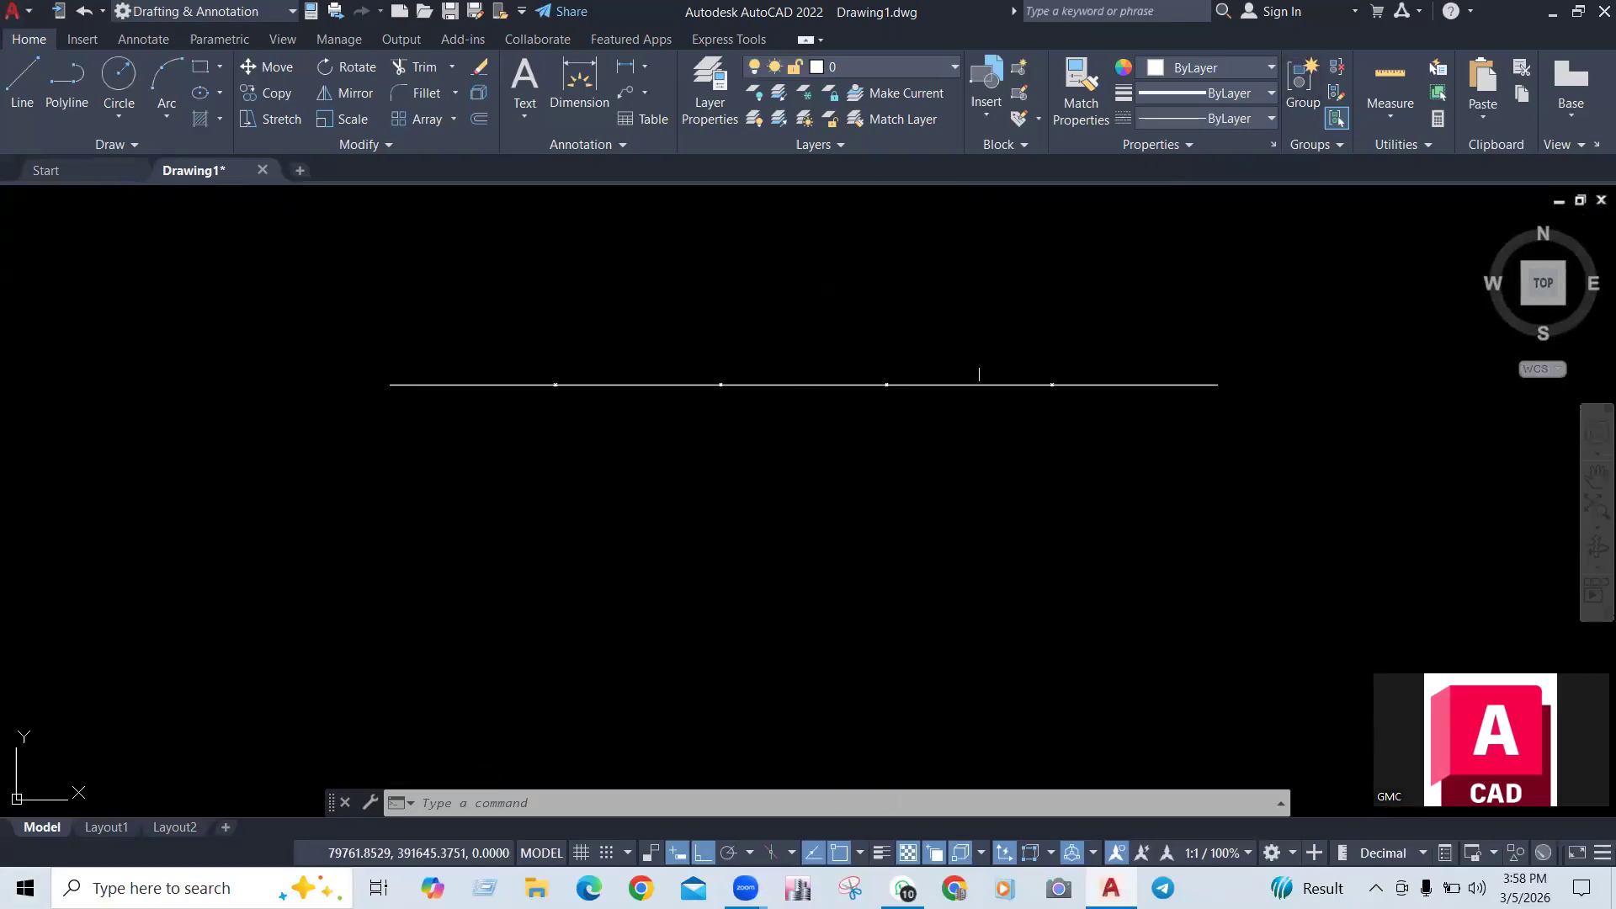
Erase the four division points on the 100-unit line with the E (ERASE) command, keeping the line
left_click(1067, 389)
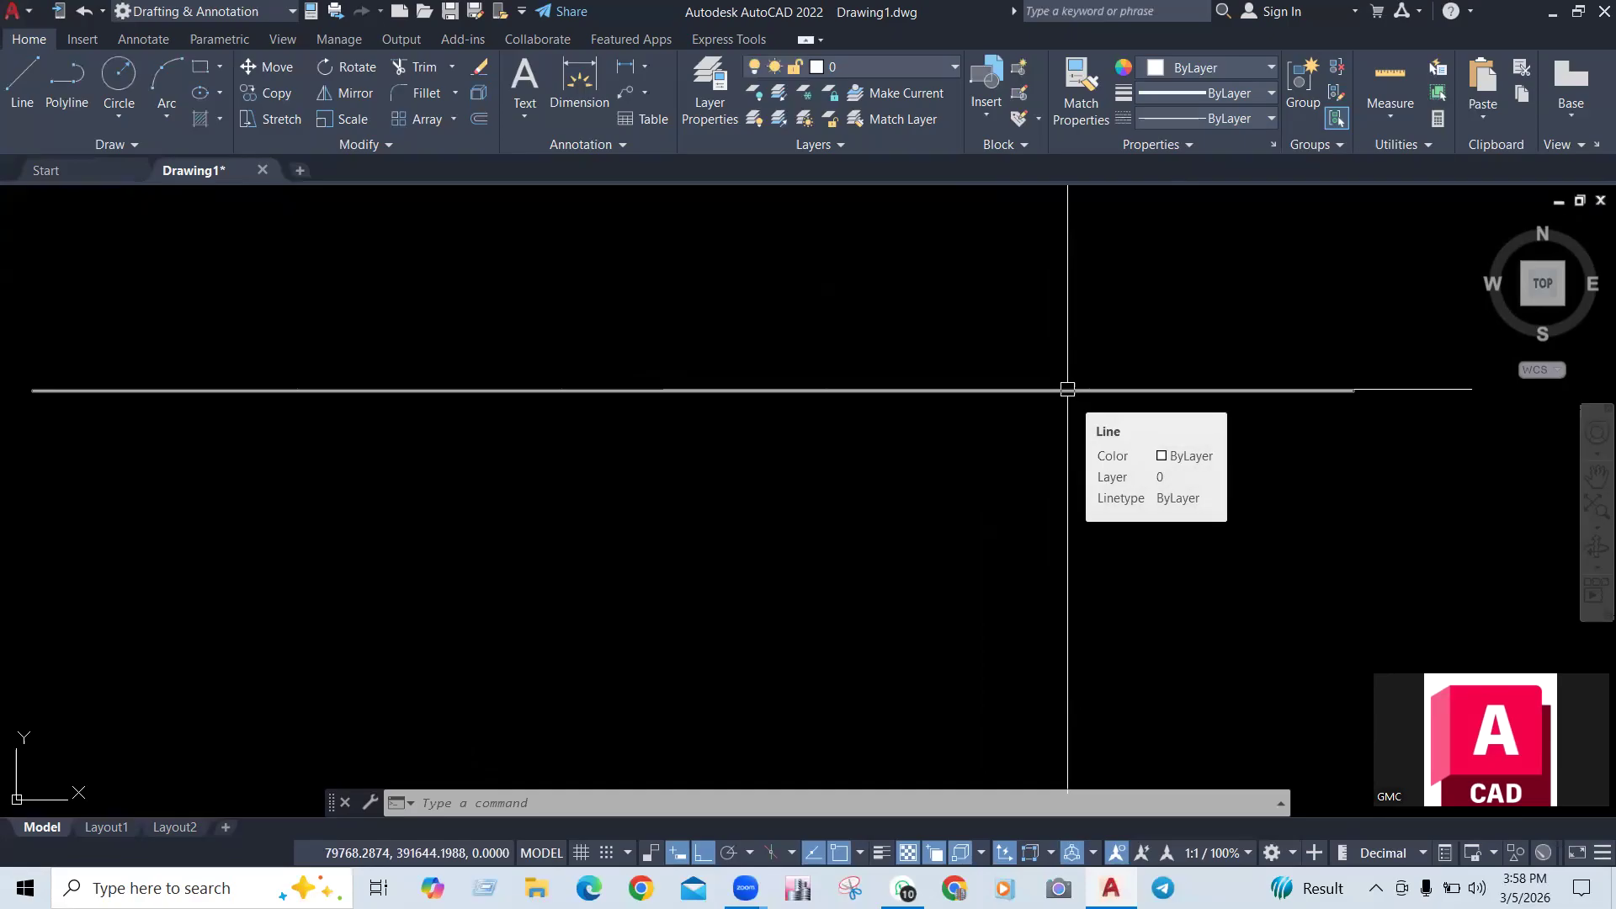
mouse_move(903, 888)
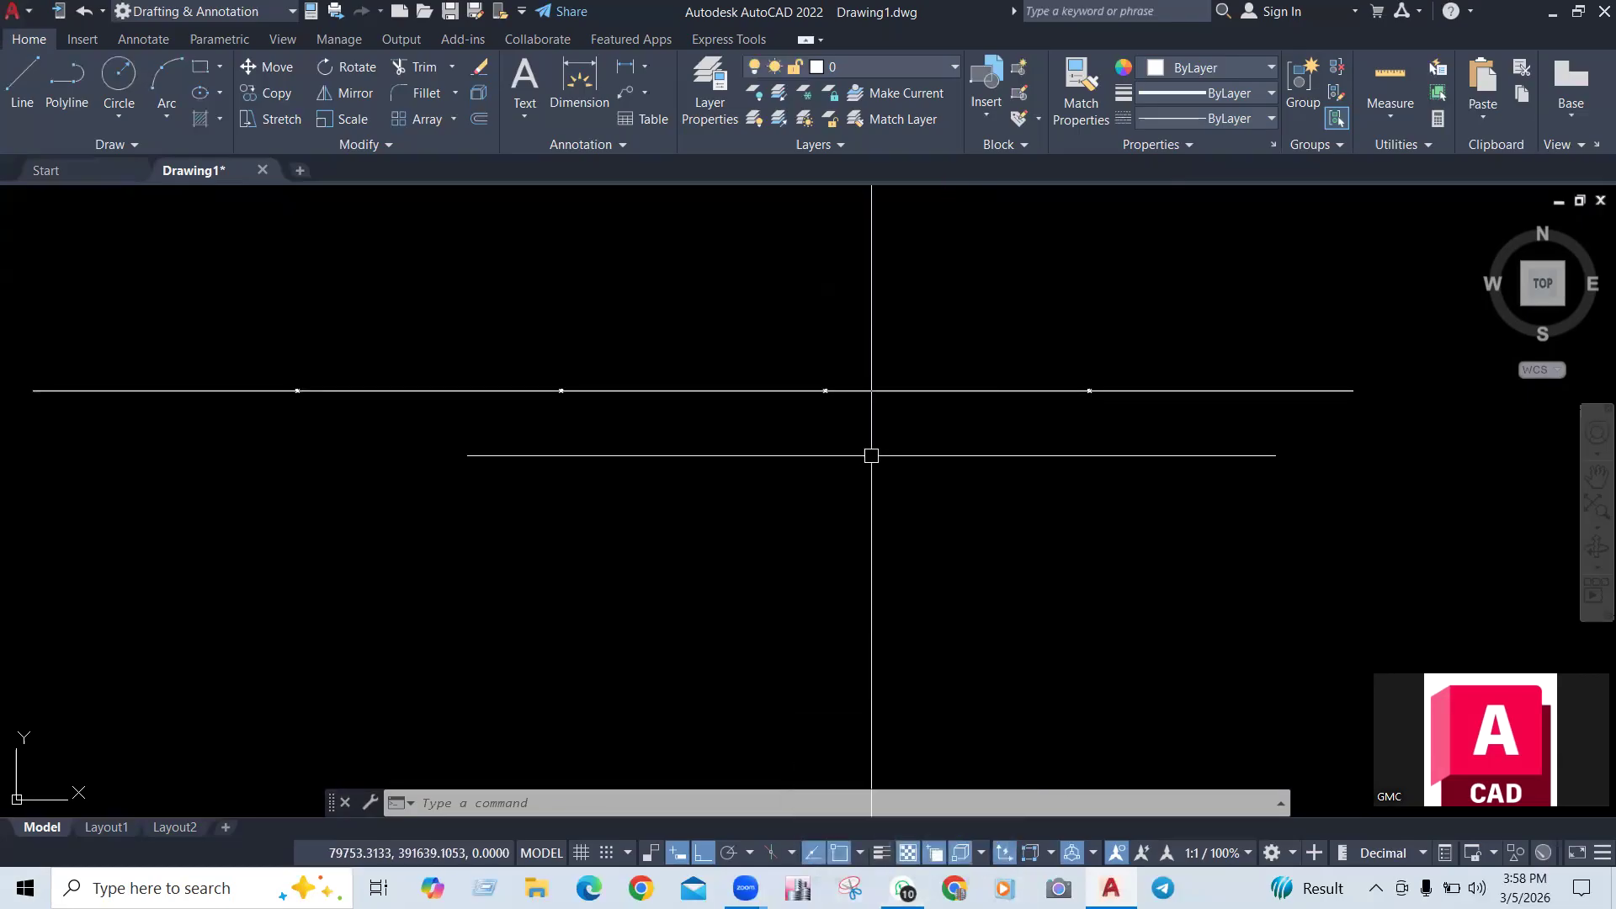
scroll(1061, 418, "down", 2)
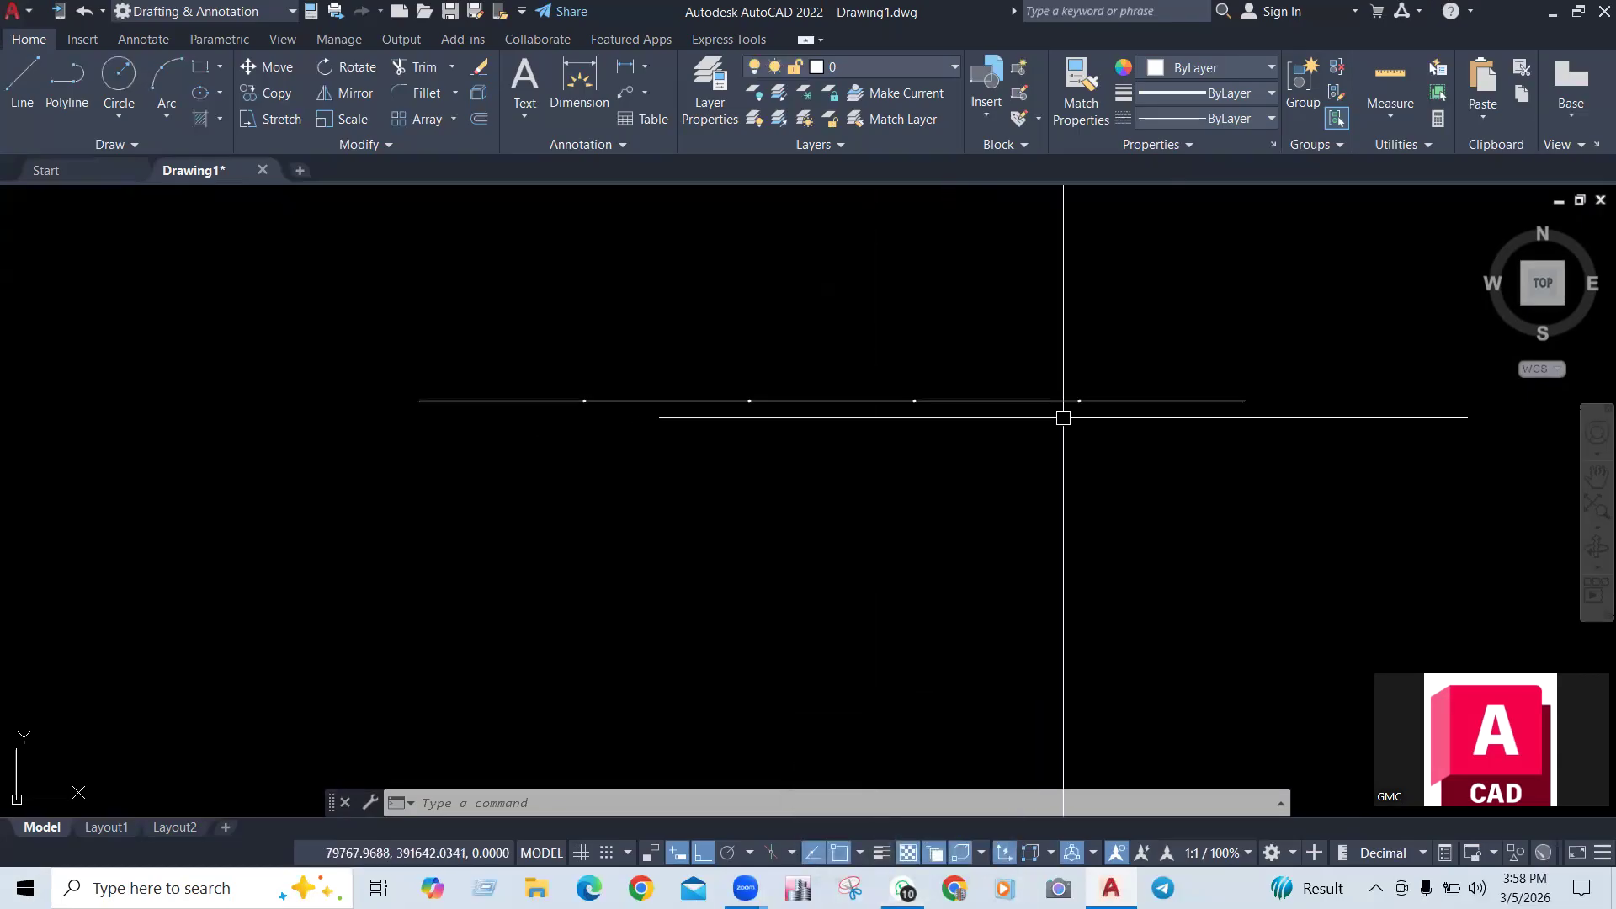
left_click(584, 418)
left_click(1188, 329)
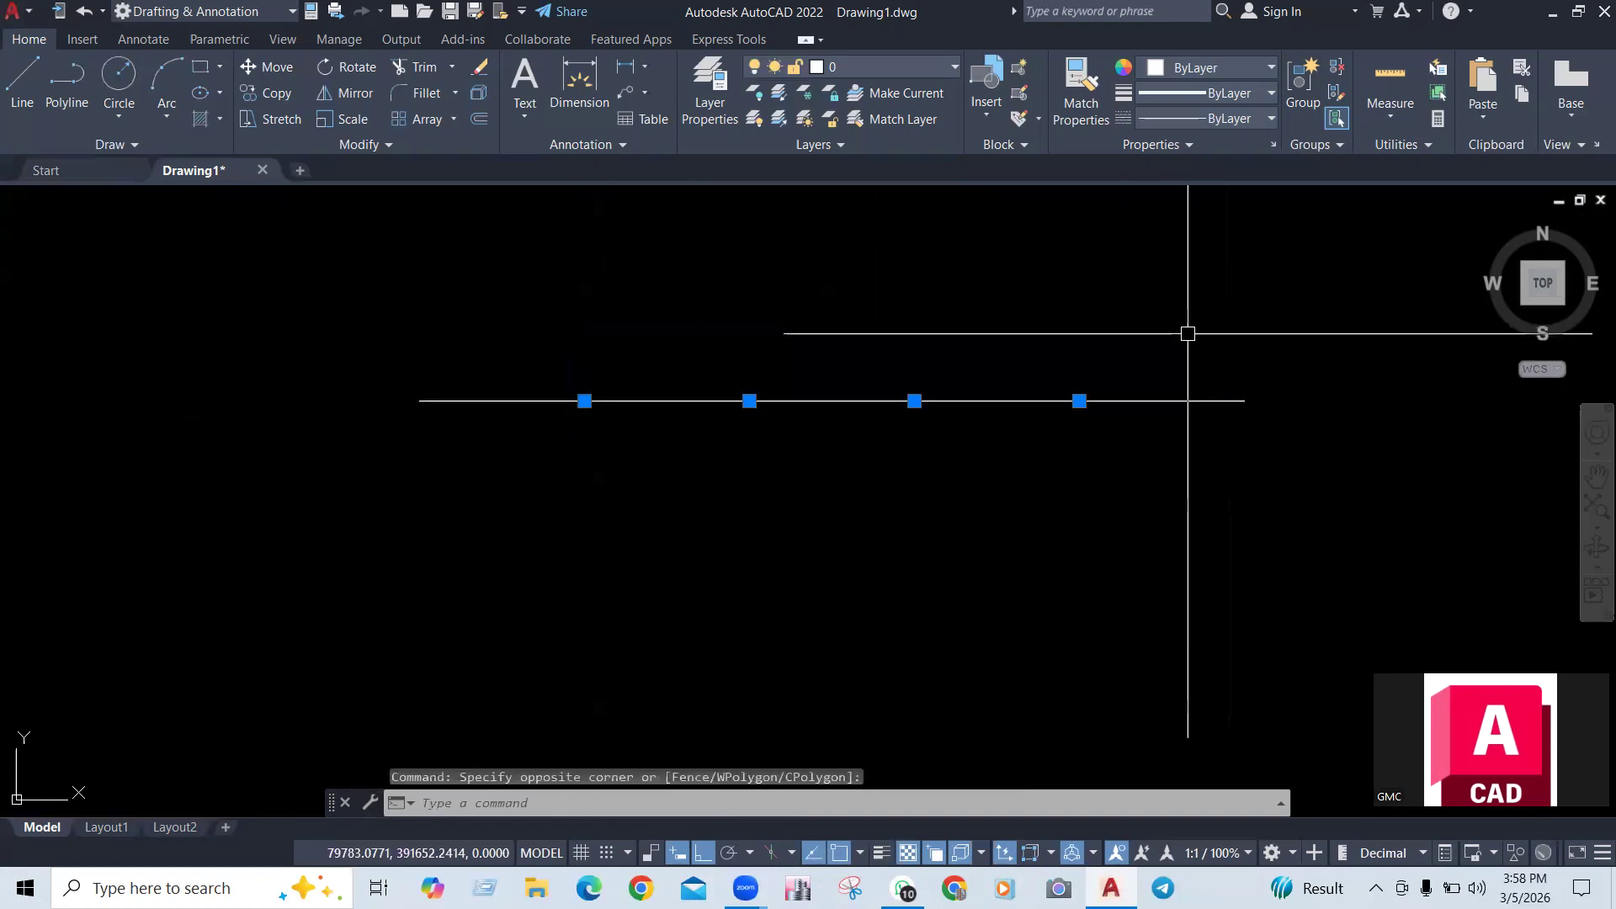
type("e")
key("Return")
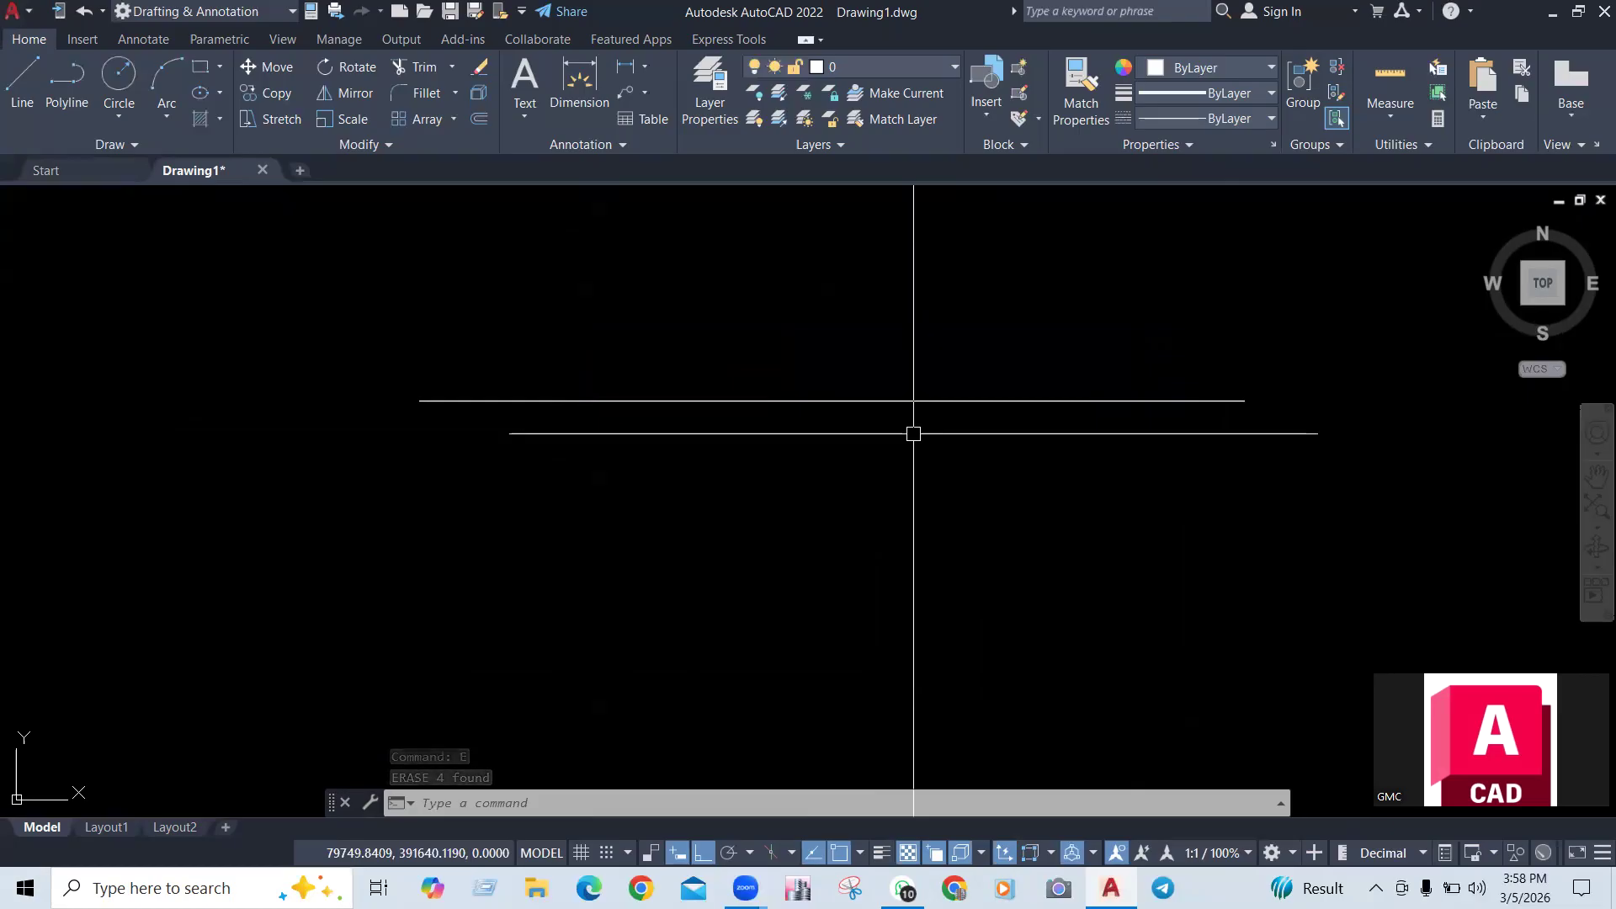
Erase the remaining 100-unit horizontal line with the E (ERASE) command
scroll(709, 373, "down", 2)
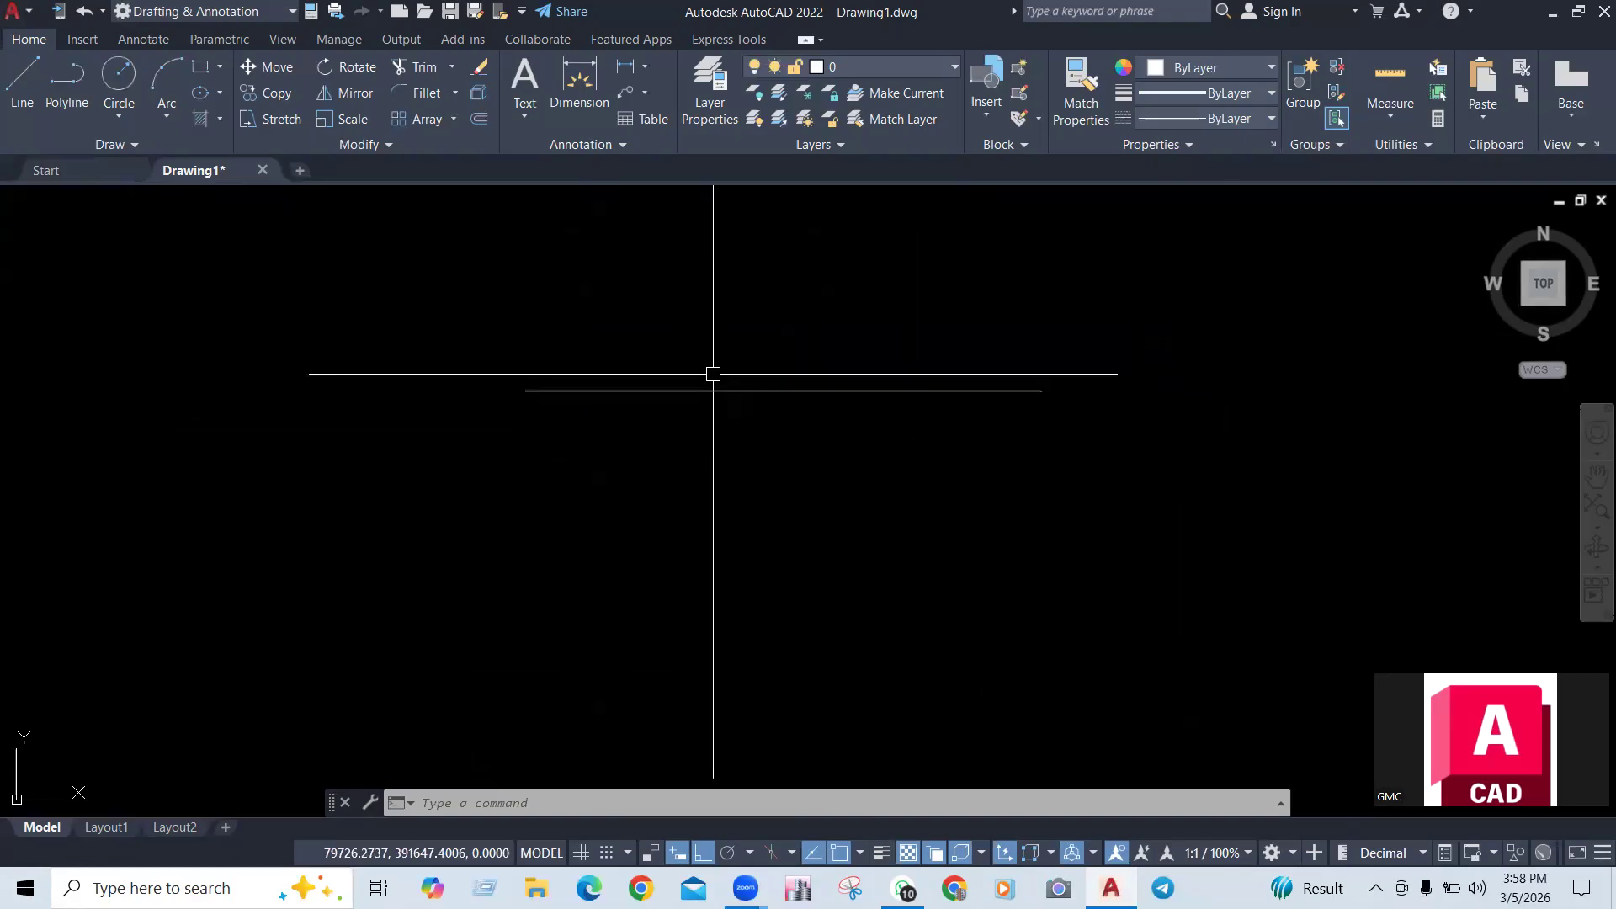
left_click(895, 317)
left_click(743, 501)
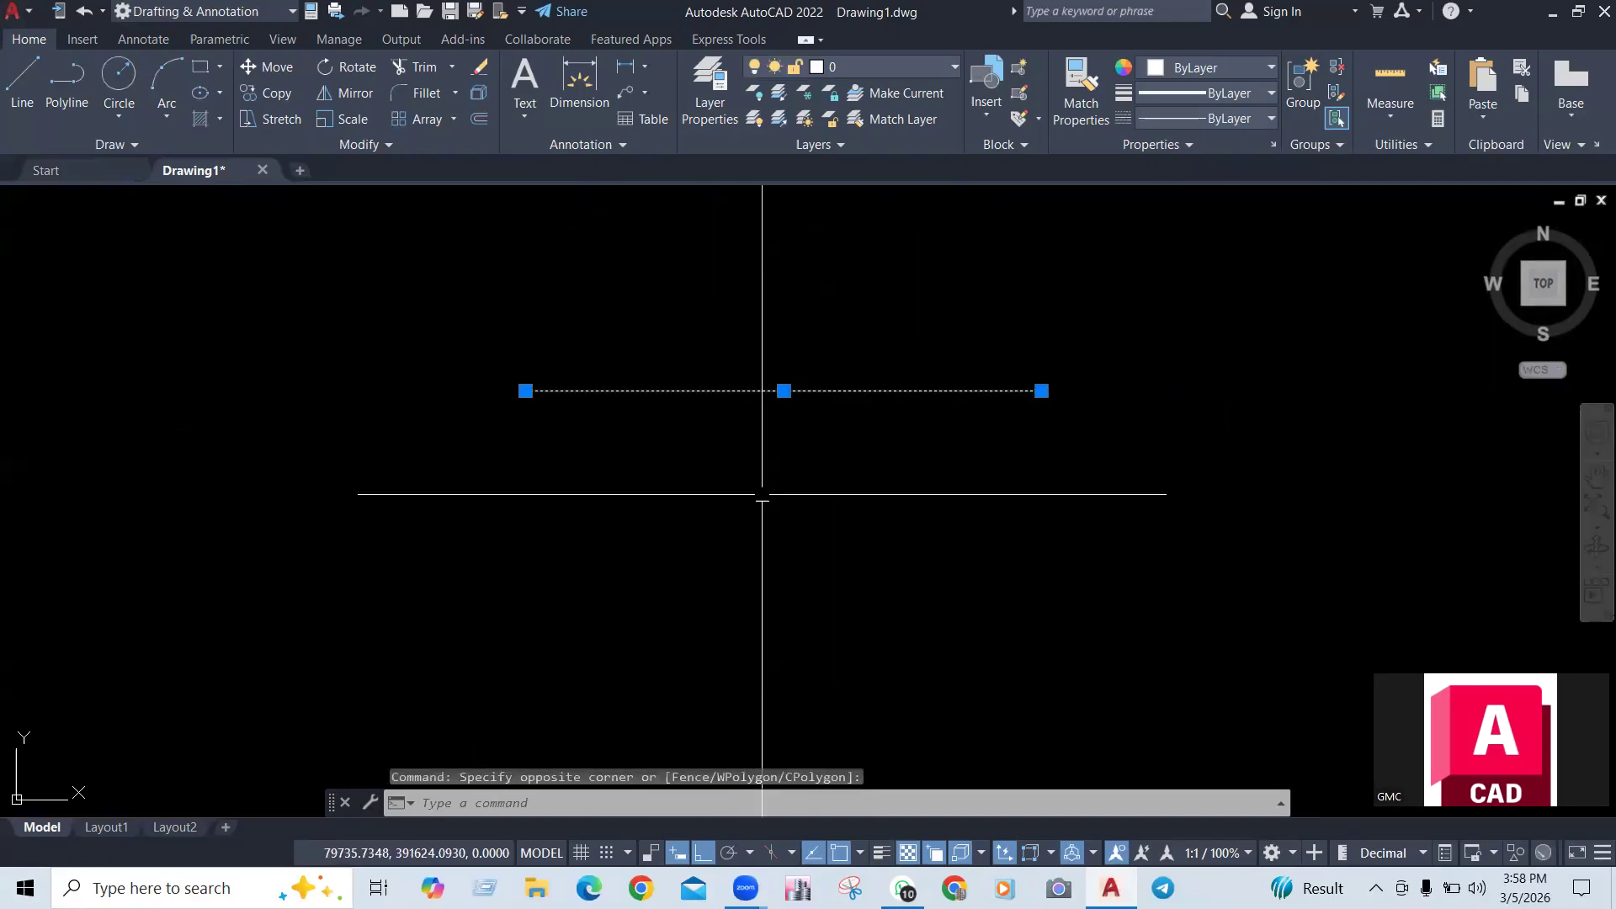
type("e")
key("Return")
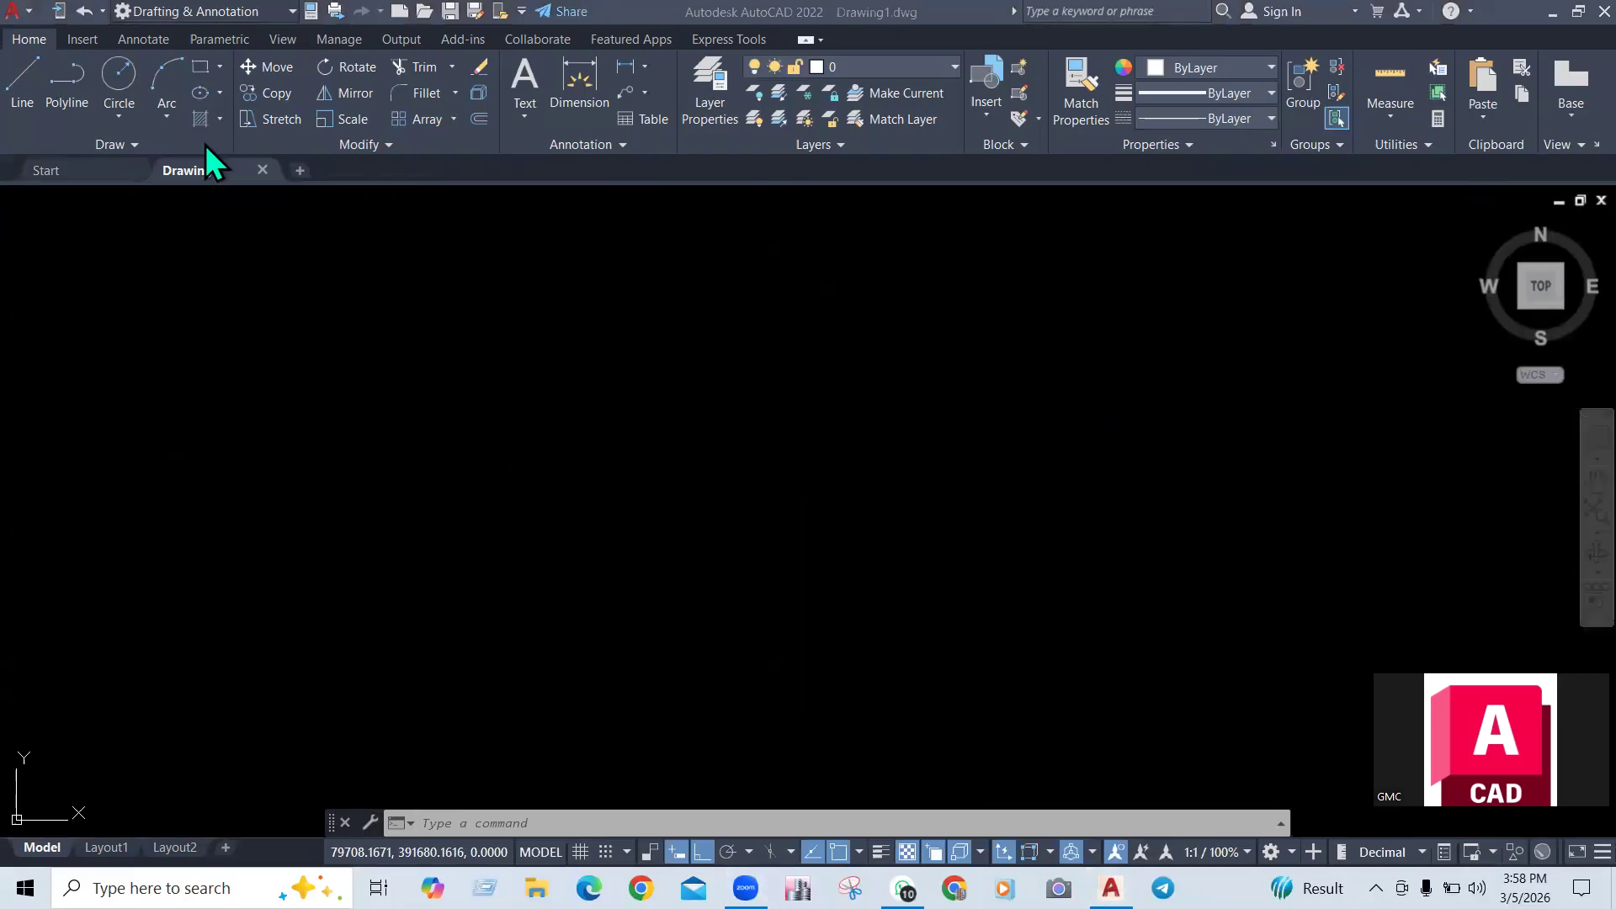
left_click(133, 146)
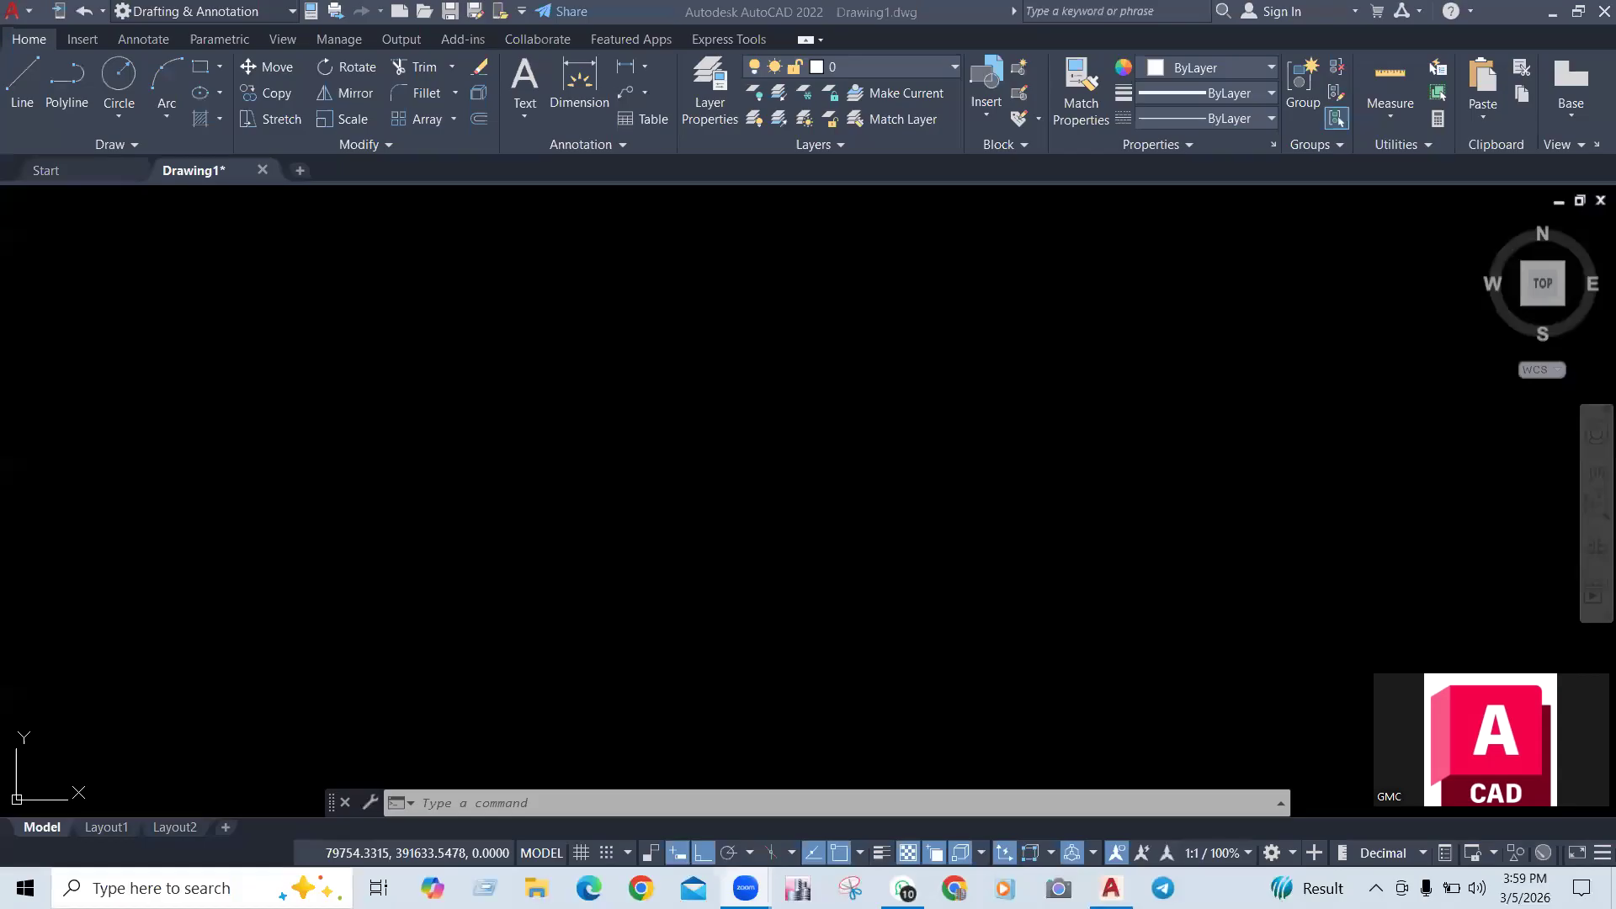
left_click(119, 145)
left_click(123, 143)
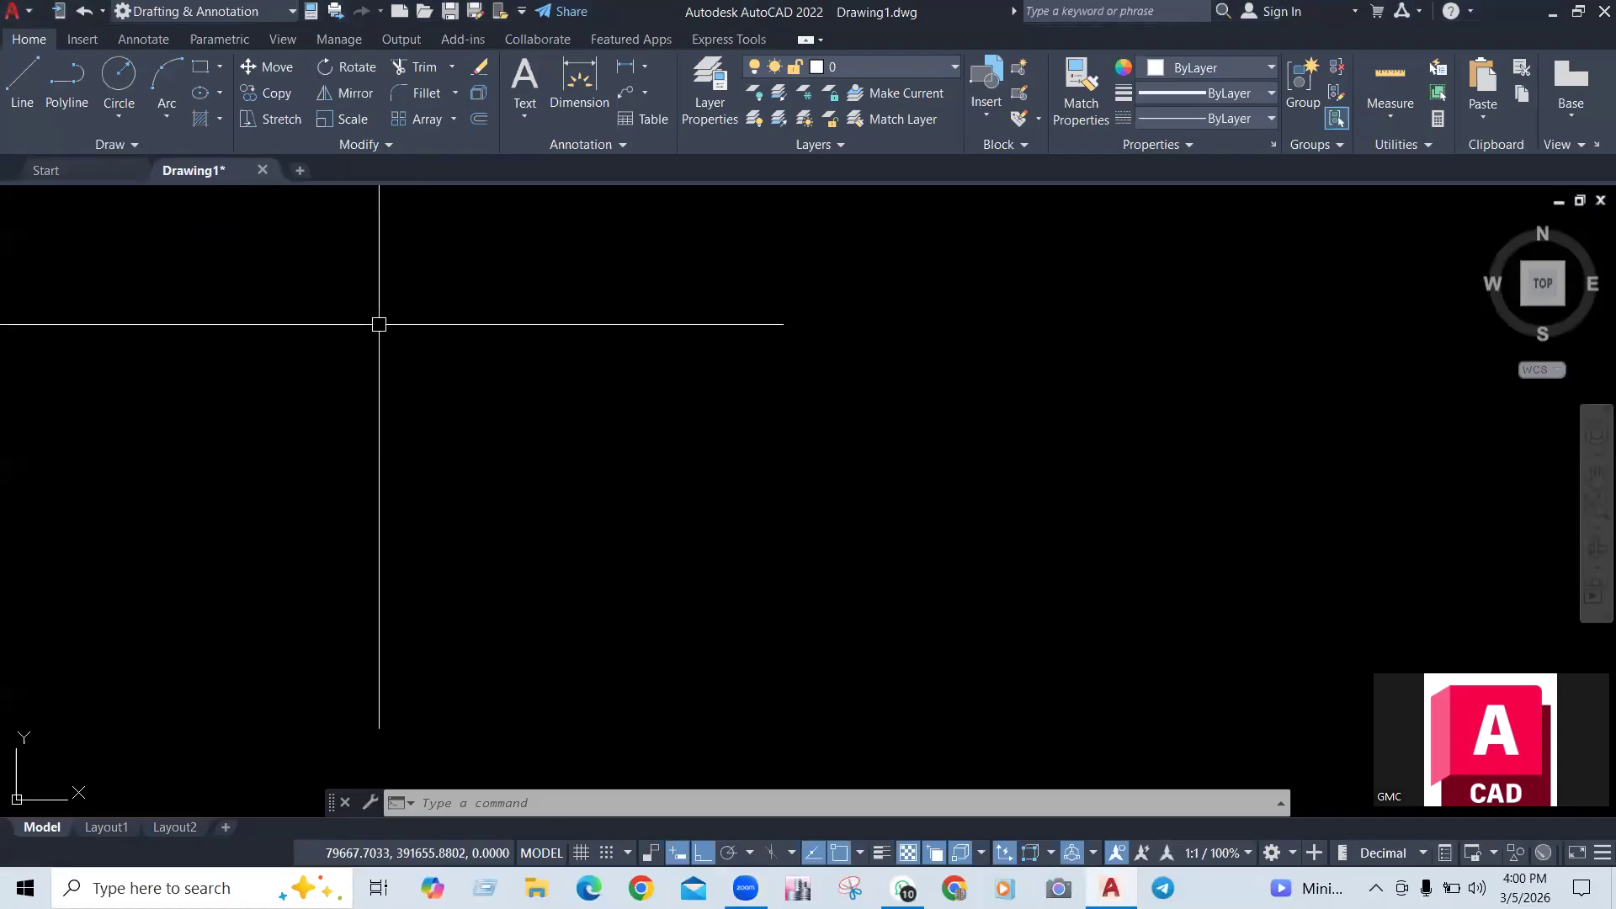
left_click(148, 146)
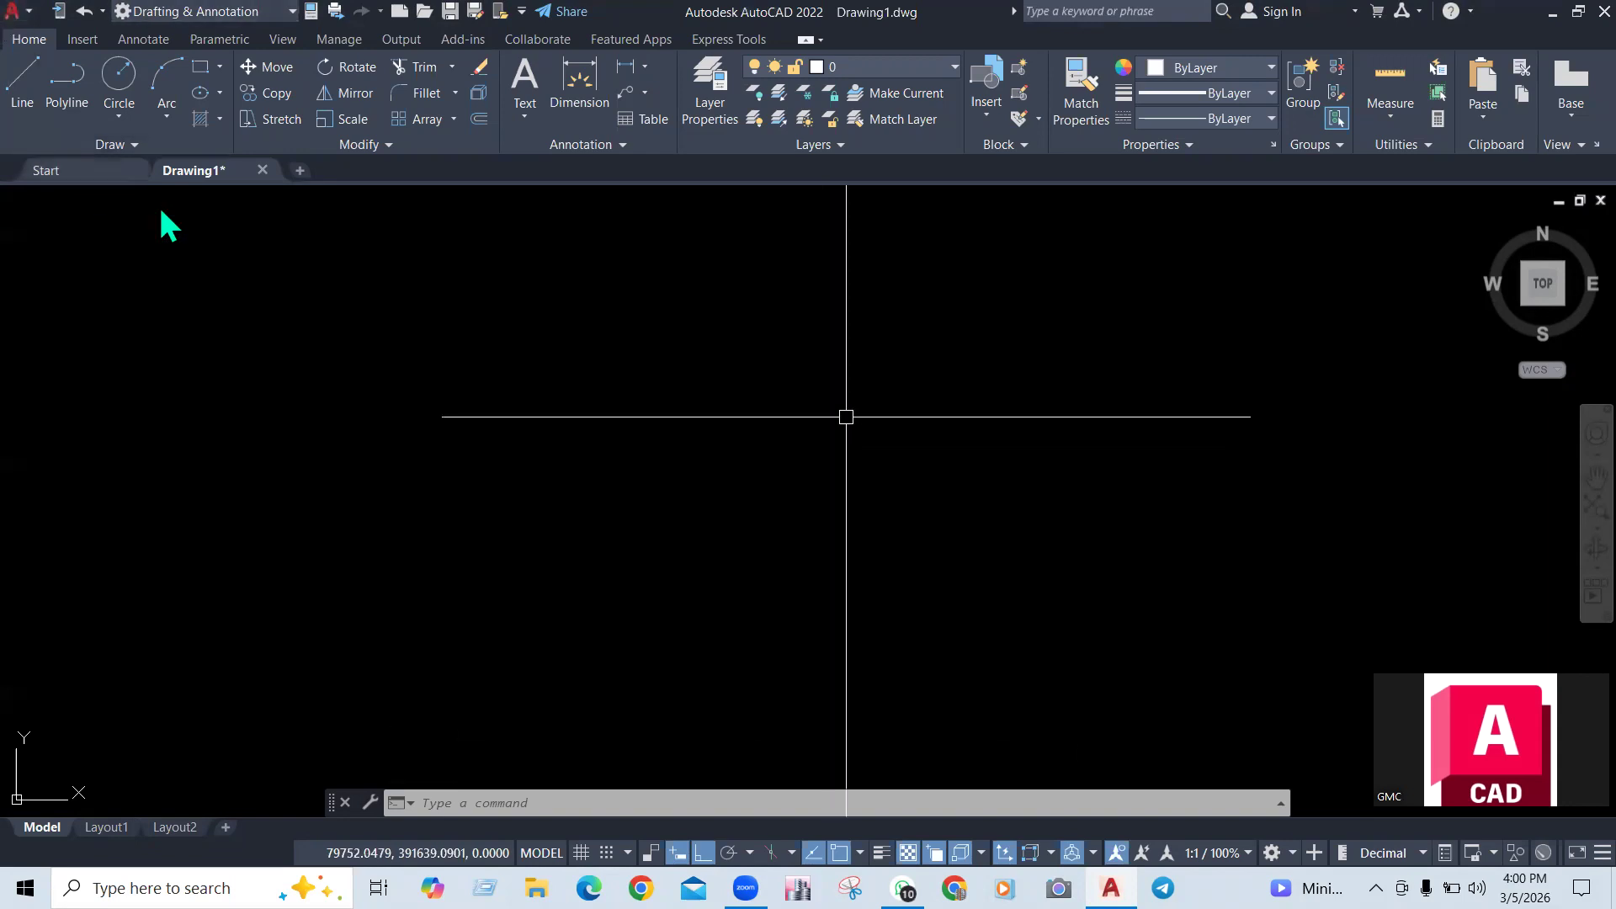
type("MEA")
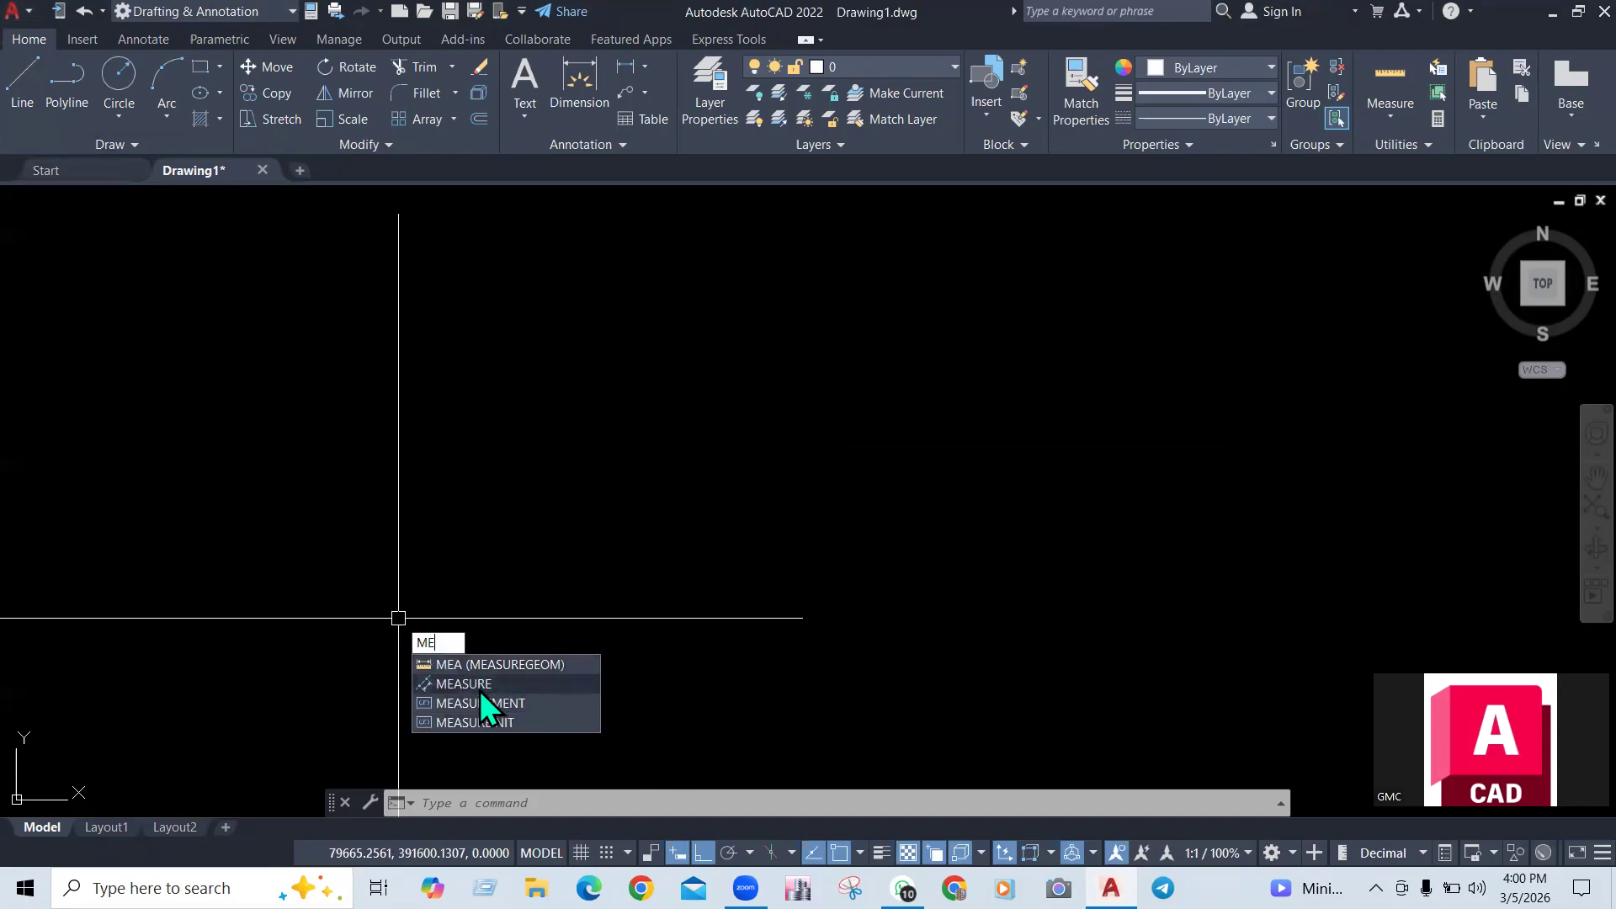
key("BackSpace")
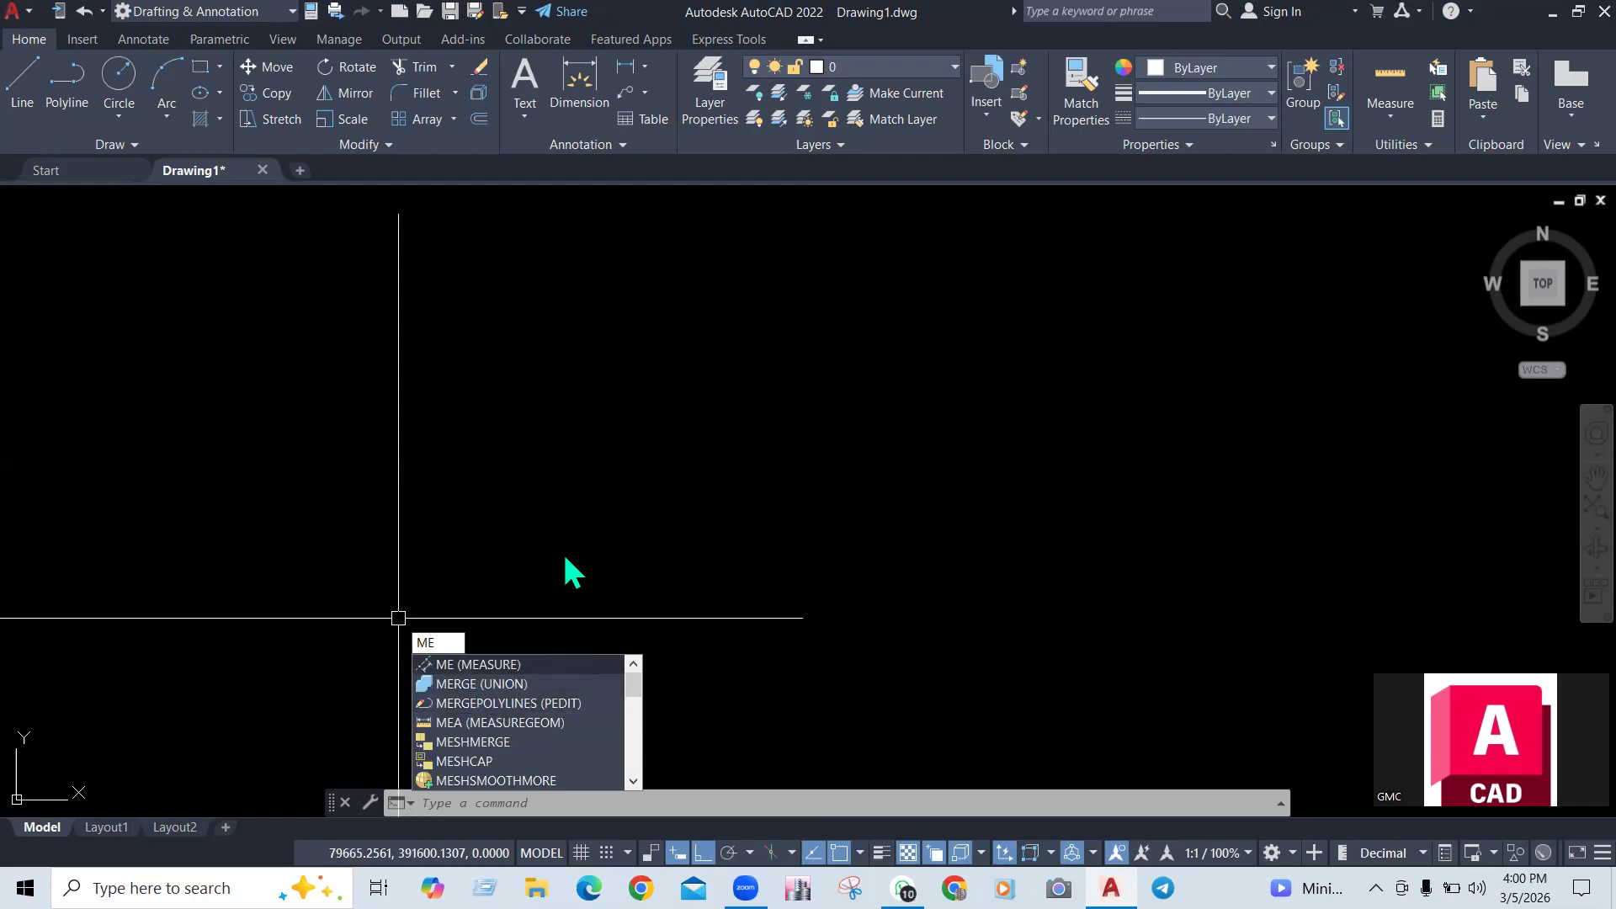
key("Escape")
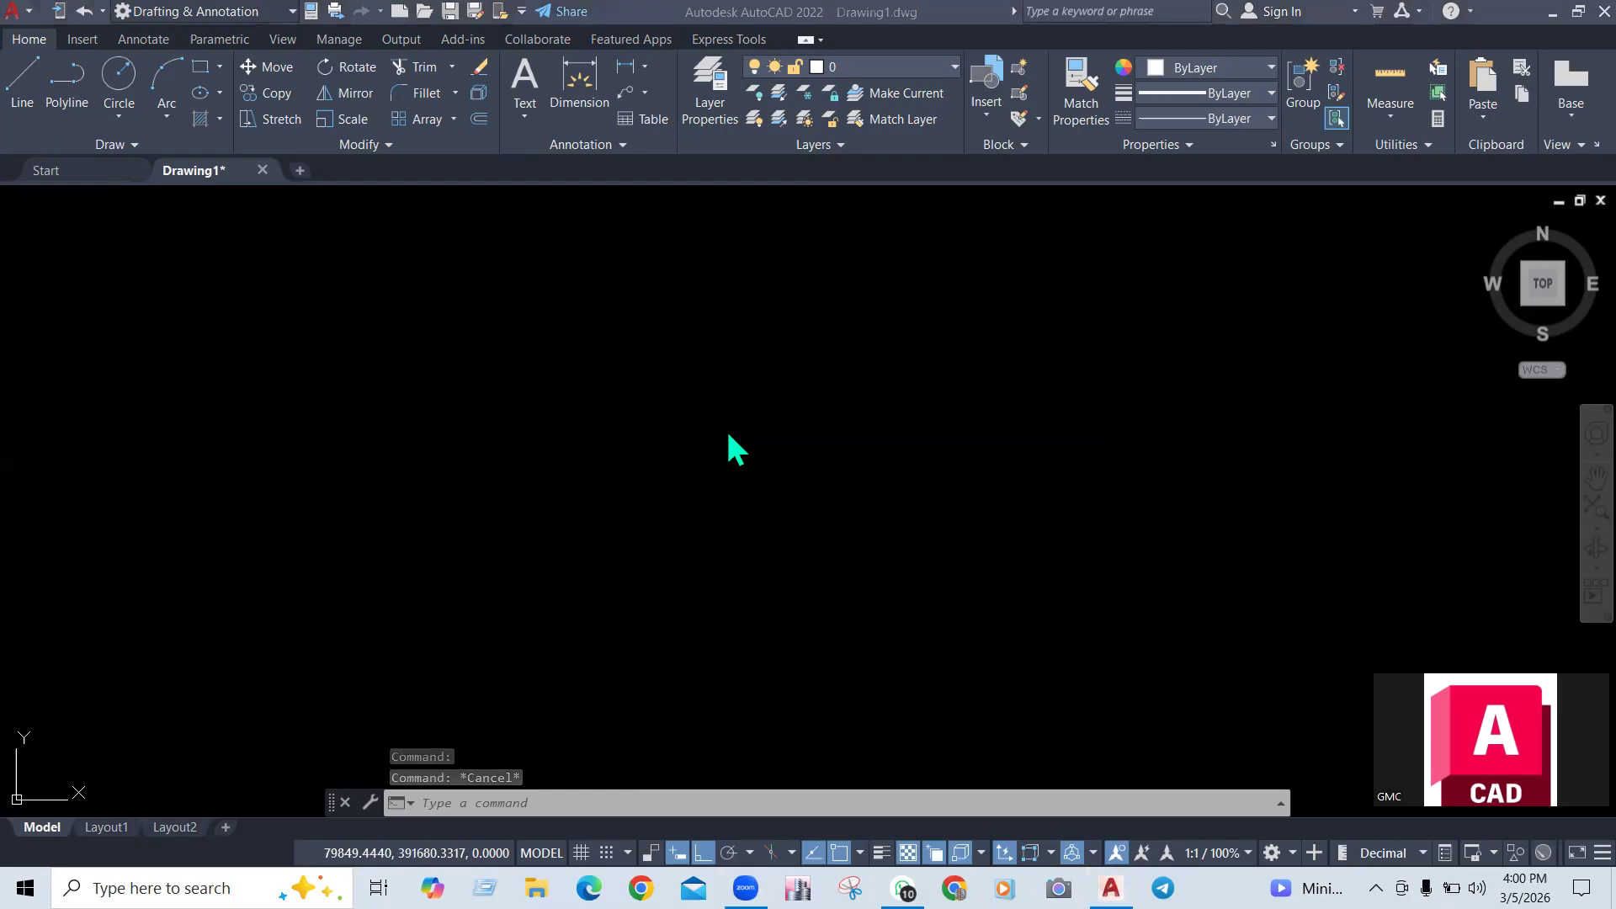
Draw a horizontal line 110 units long across the empty drawing area with the L (LINE) command and end the command
left_click(510, 501)
type("l")
key("Return")
left_click(388, 487)
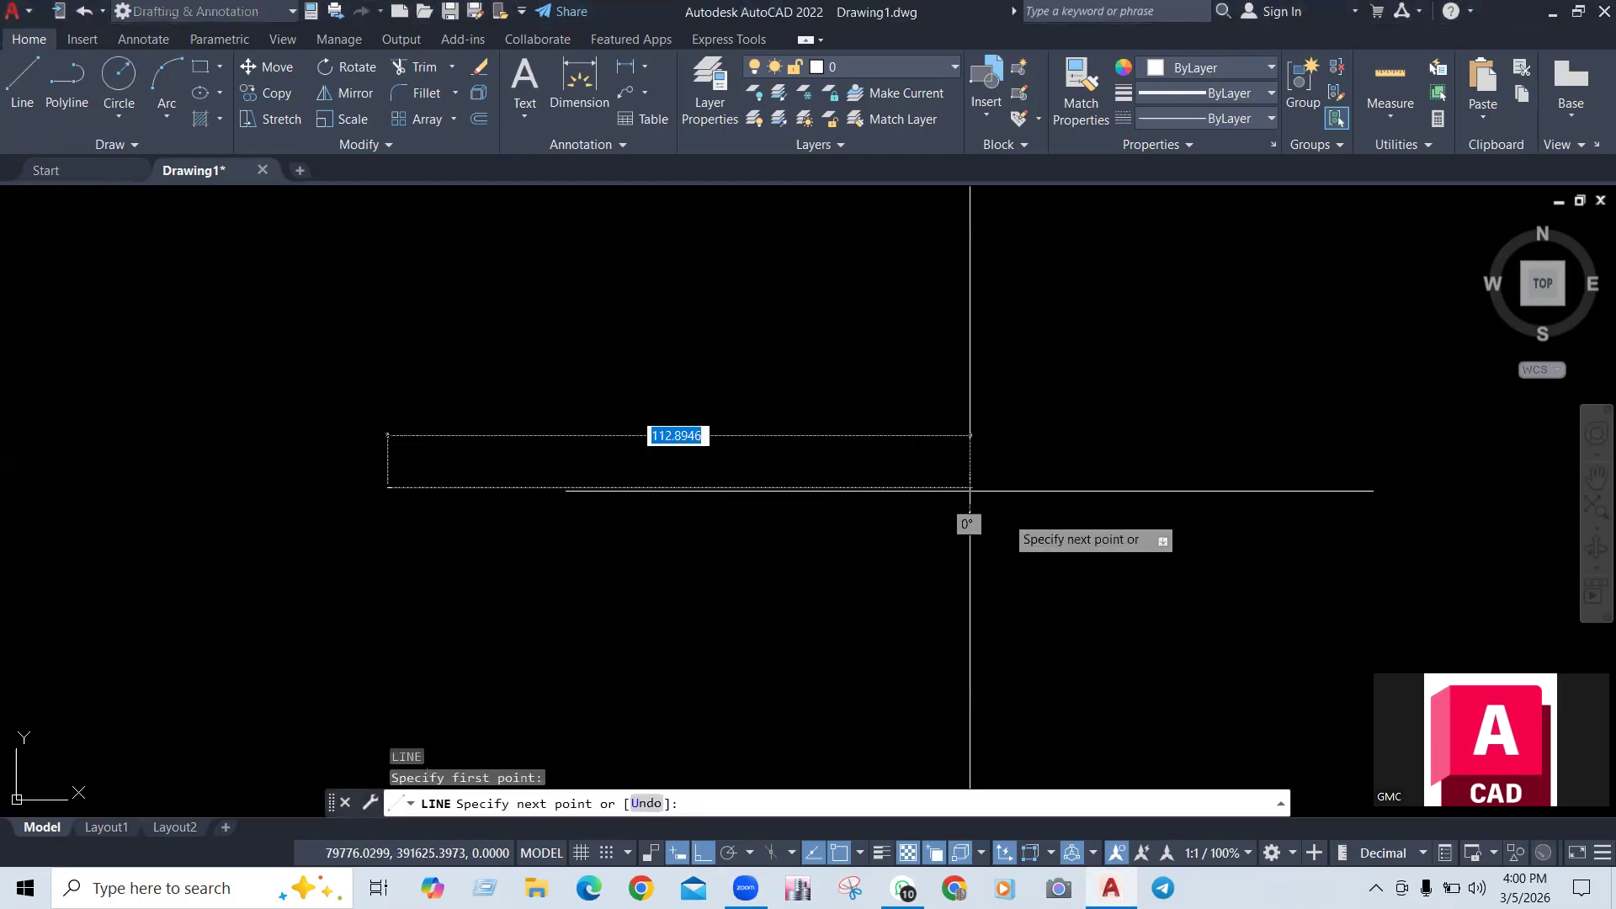
type("110")
key("Return")
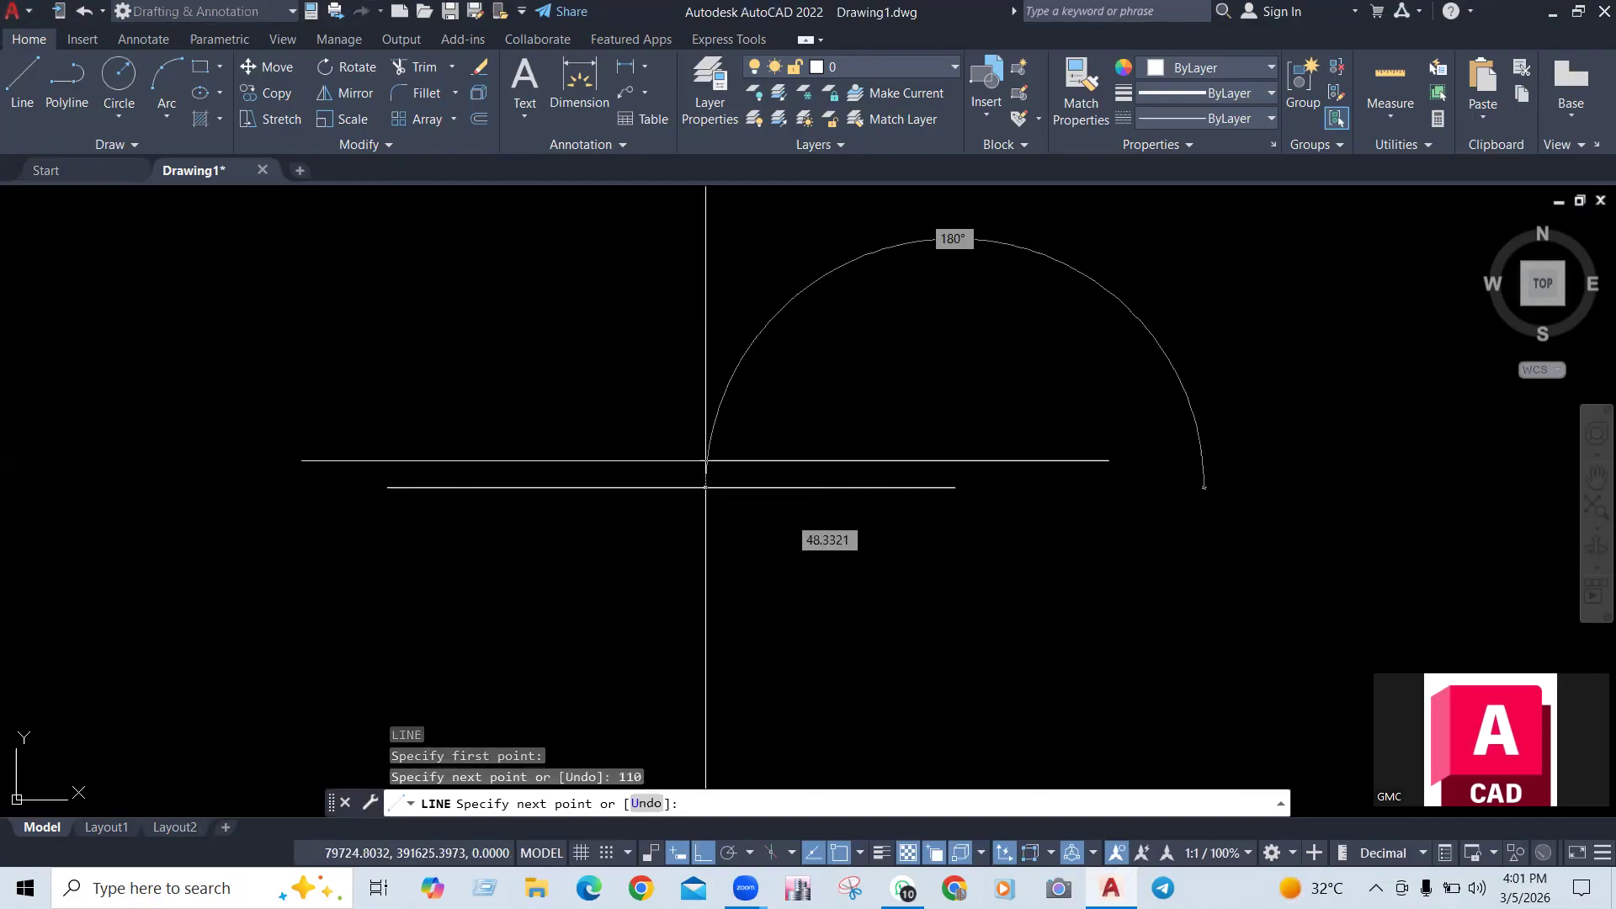
key("Escape")
Place points along the 110-unit line at a segment length of 22 with the ME (MEASURE) command
scroll(485, 490, "up", 3)
middle_click_drag(782, 494, 638, 488)
scroll(504, 497, "down", 2)
type("me")
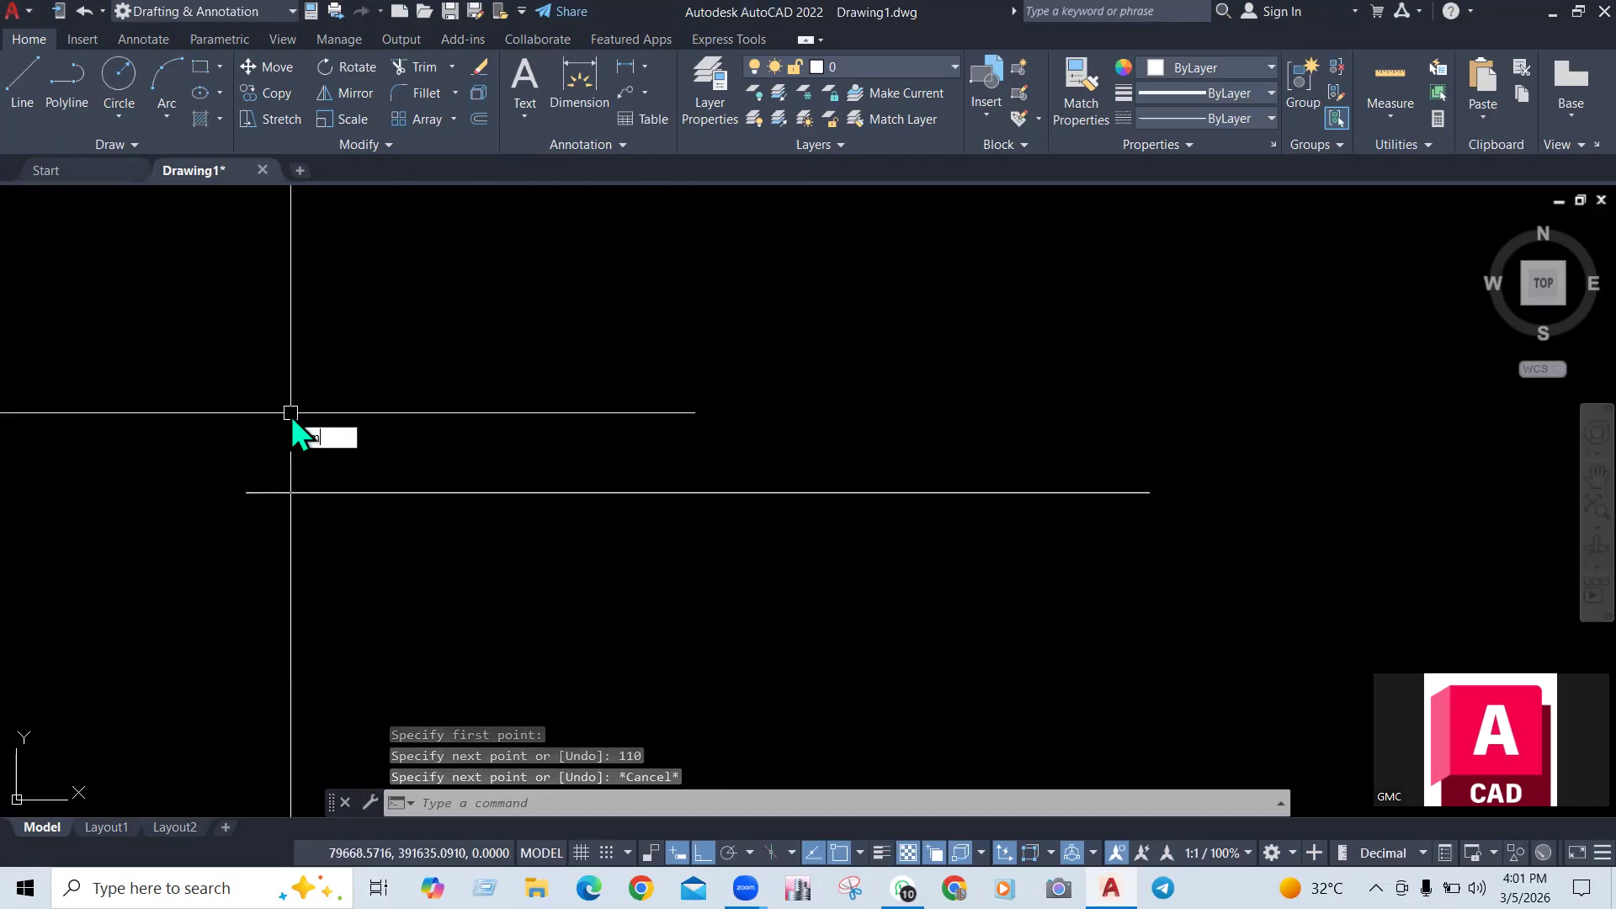
key("Return")
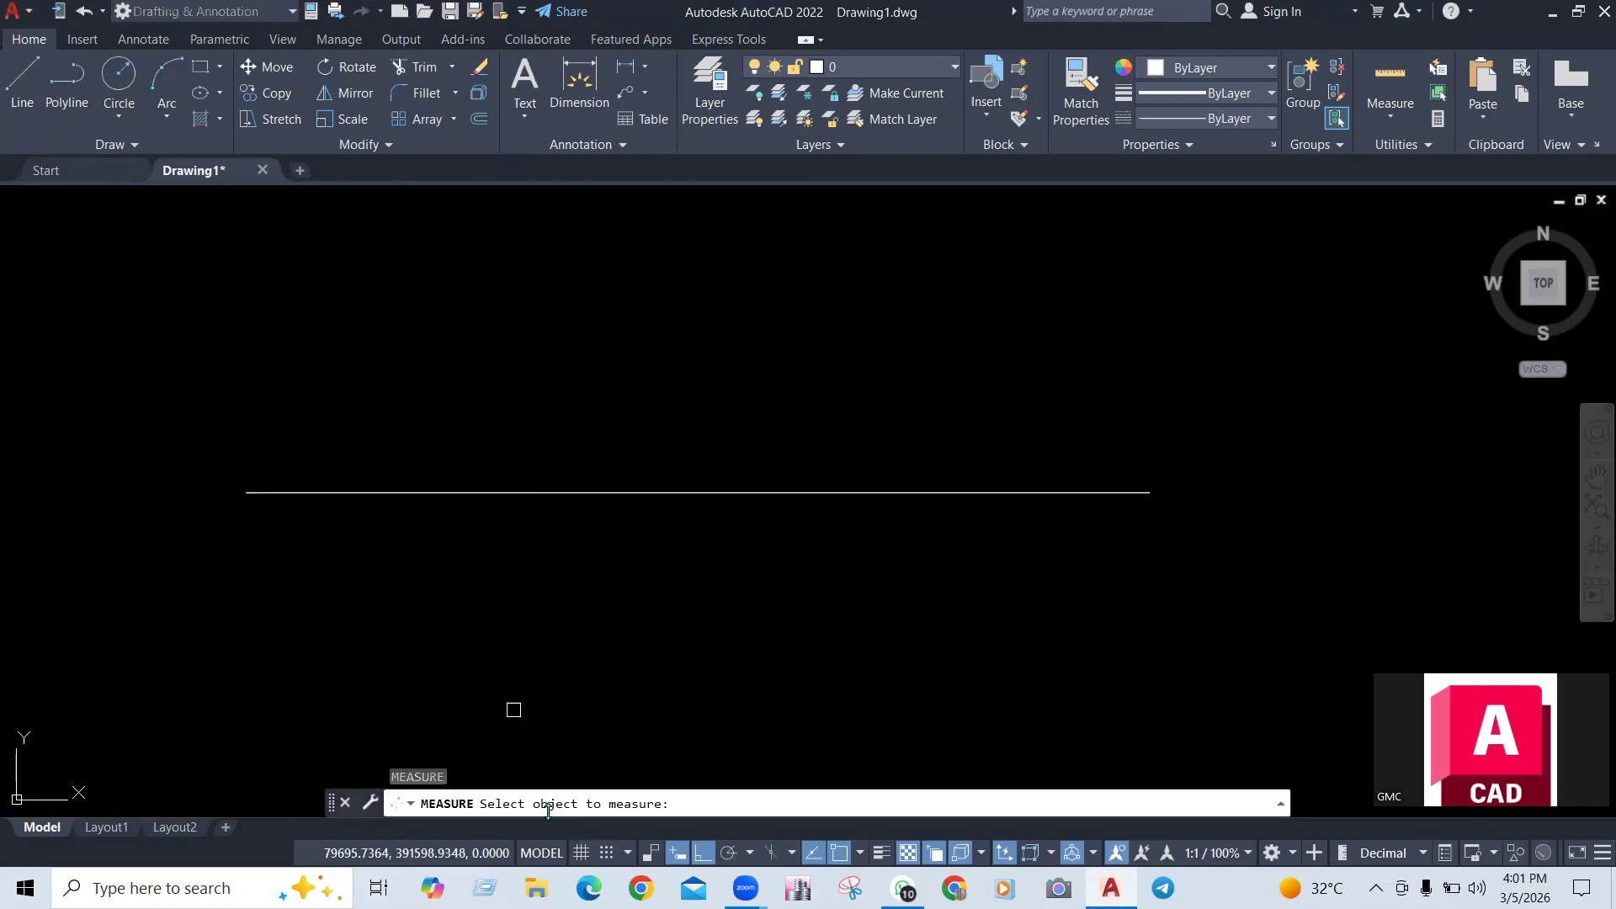
left_click(477, 495)
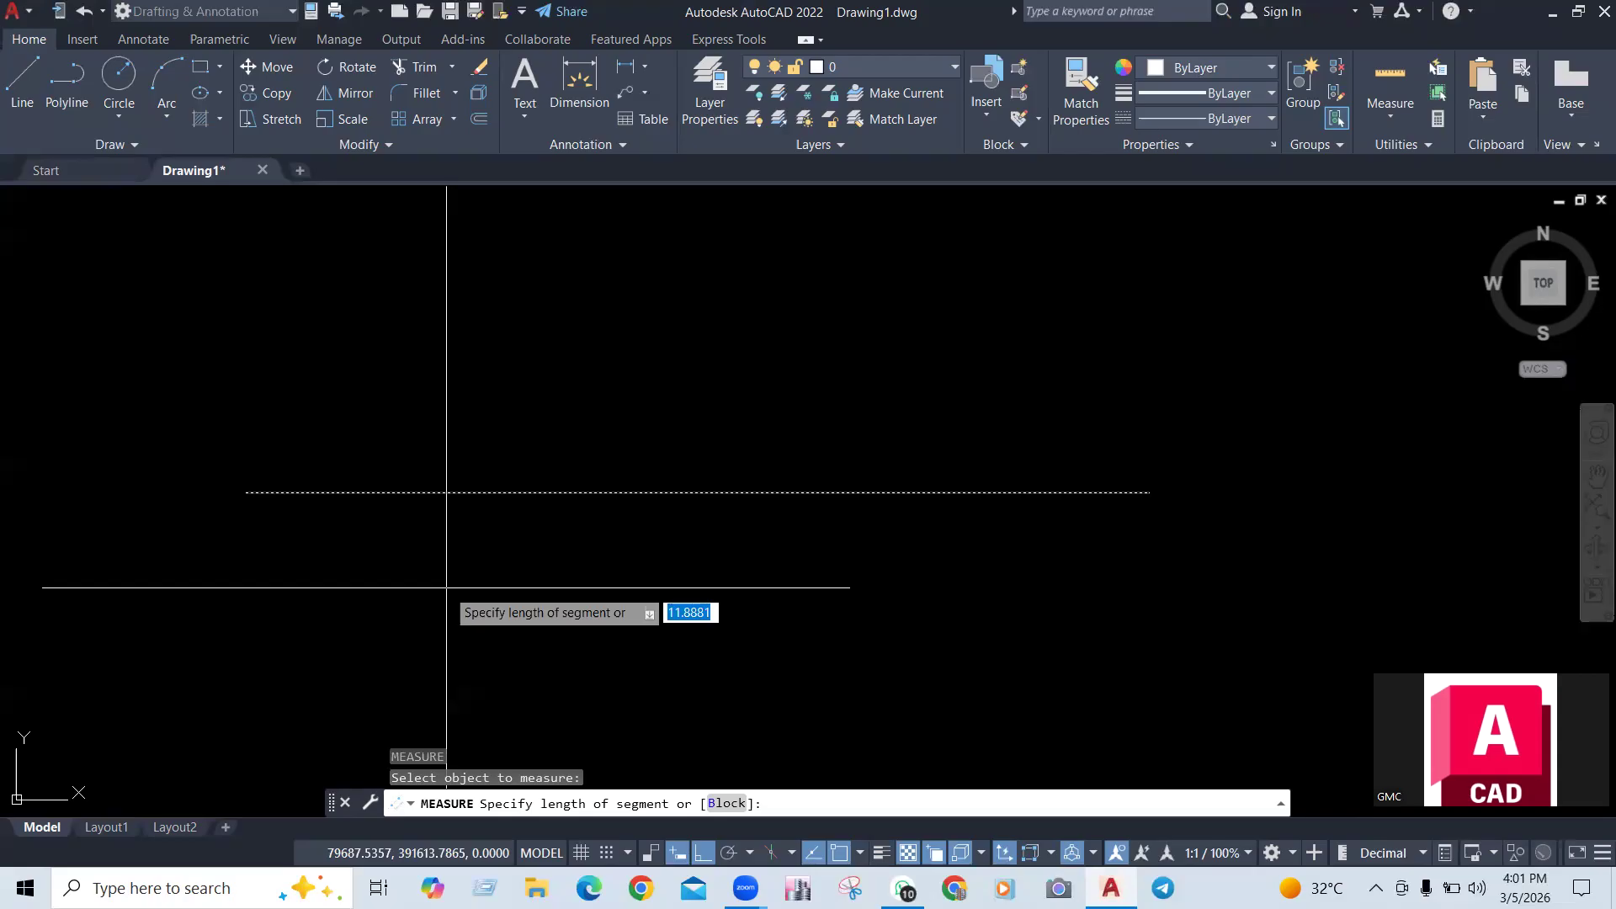
type("22")
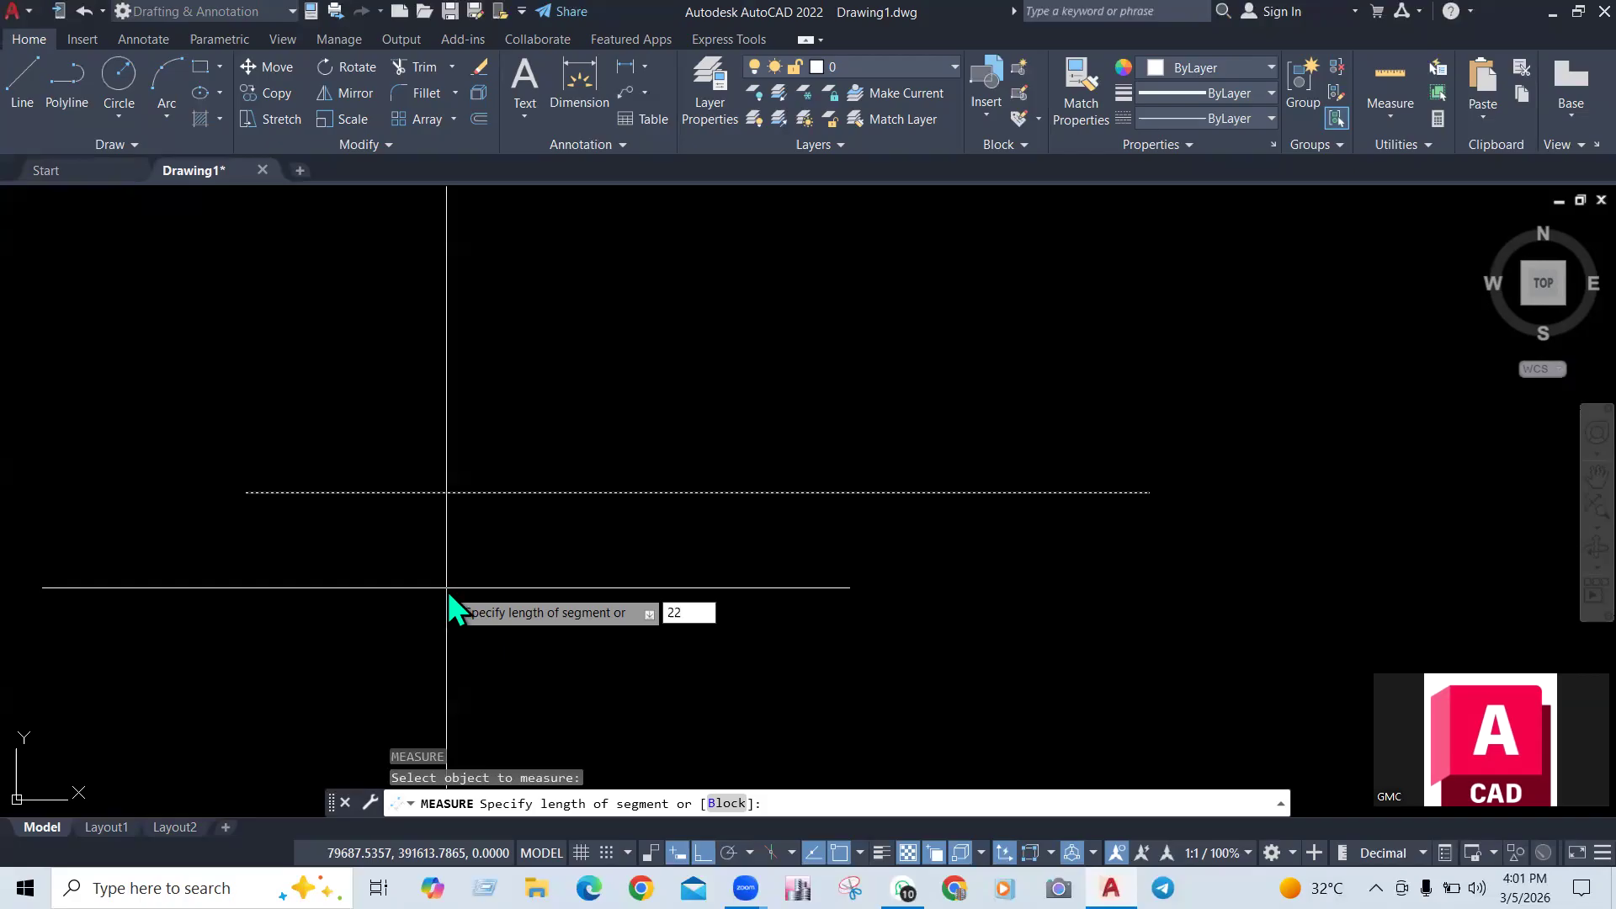
key("Return")
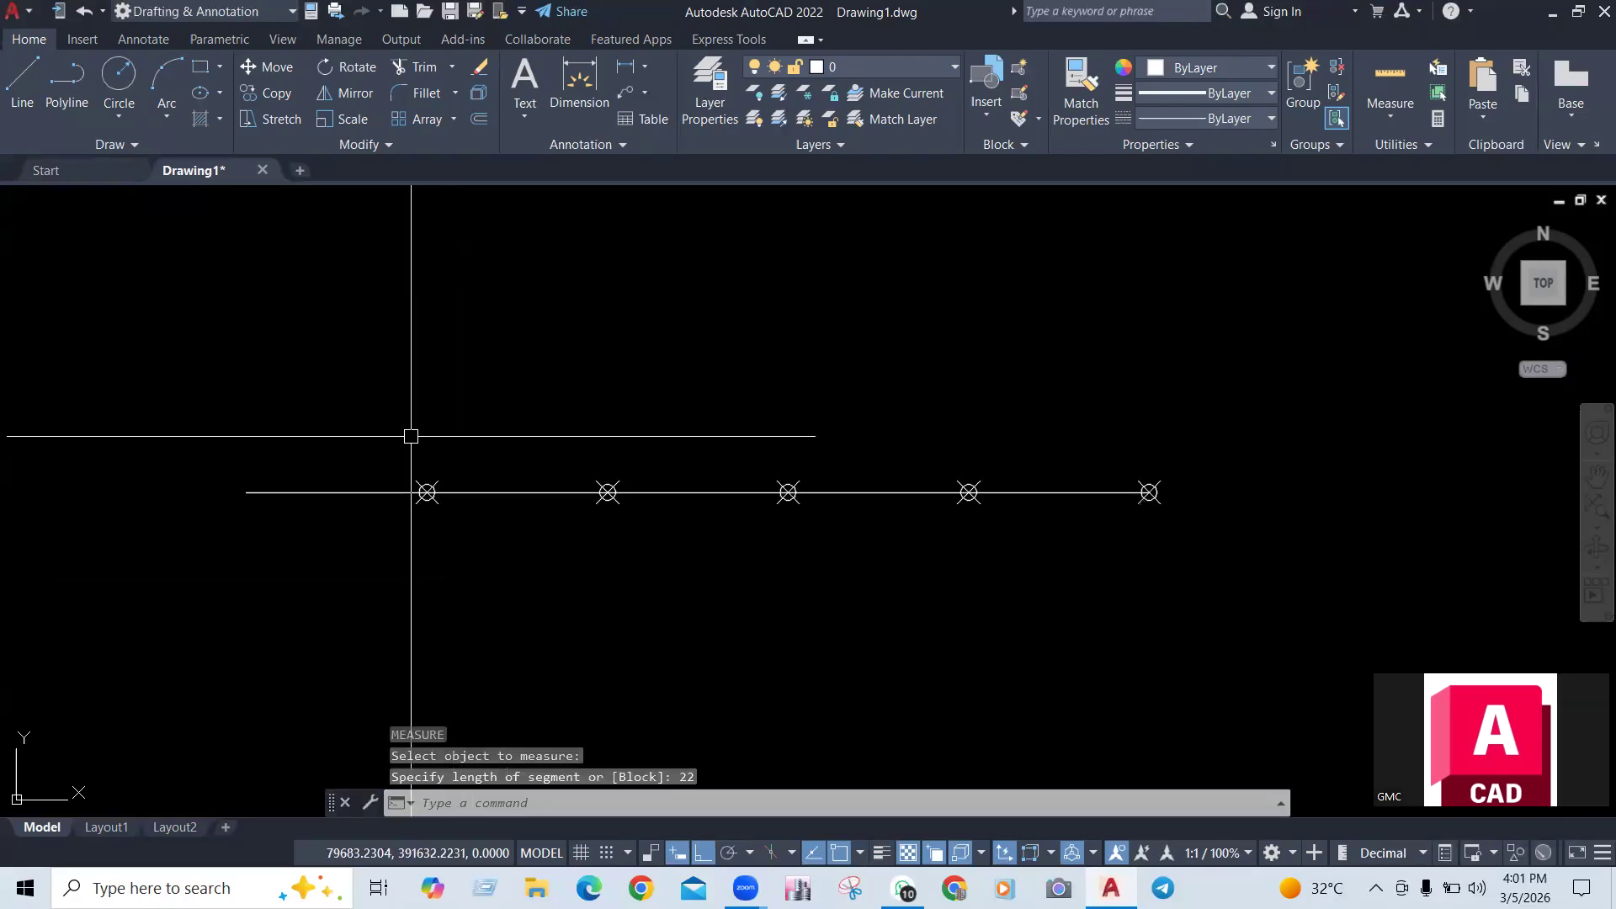
Dimension the first segment from the first measured point to the line's left end, placing the dimension above the line, and check its value
scroll(343, 487, "up", 2)
left_click(562, 78)
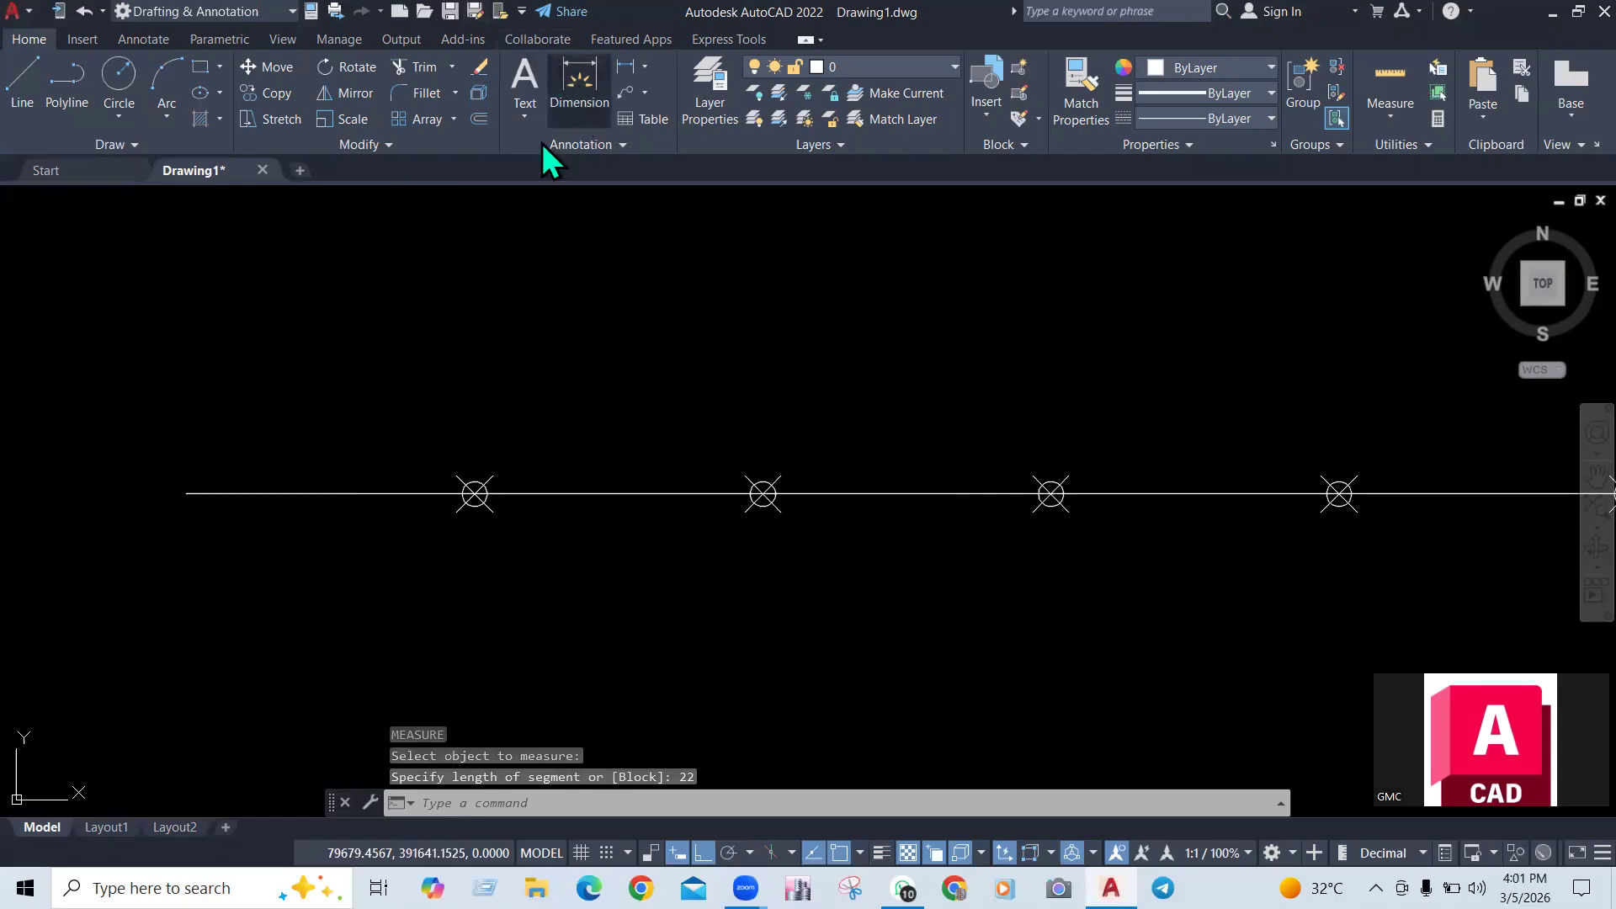
left_click(474, 494)
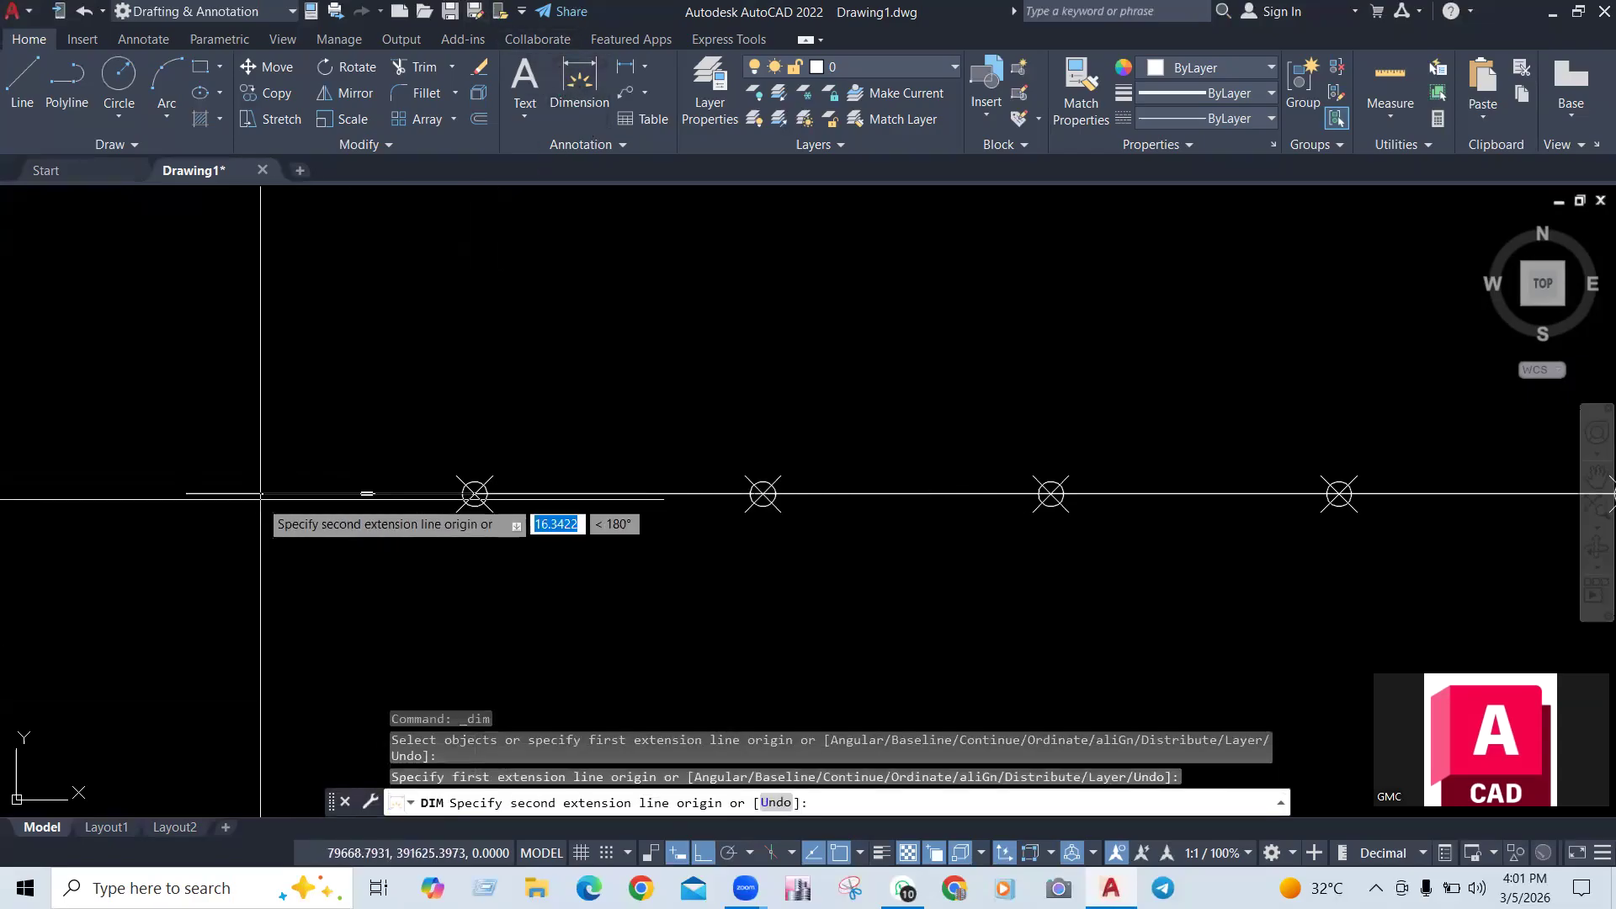
left_click(186, 494)
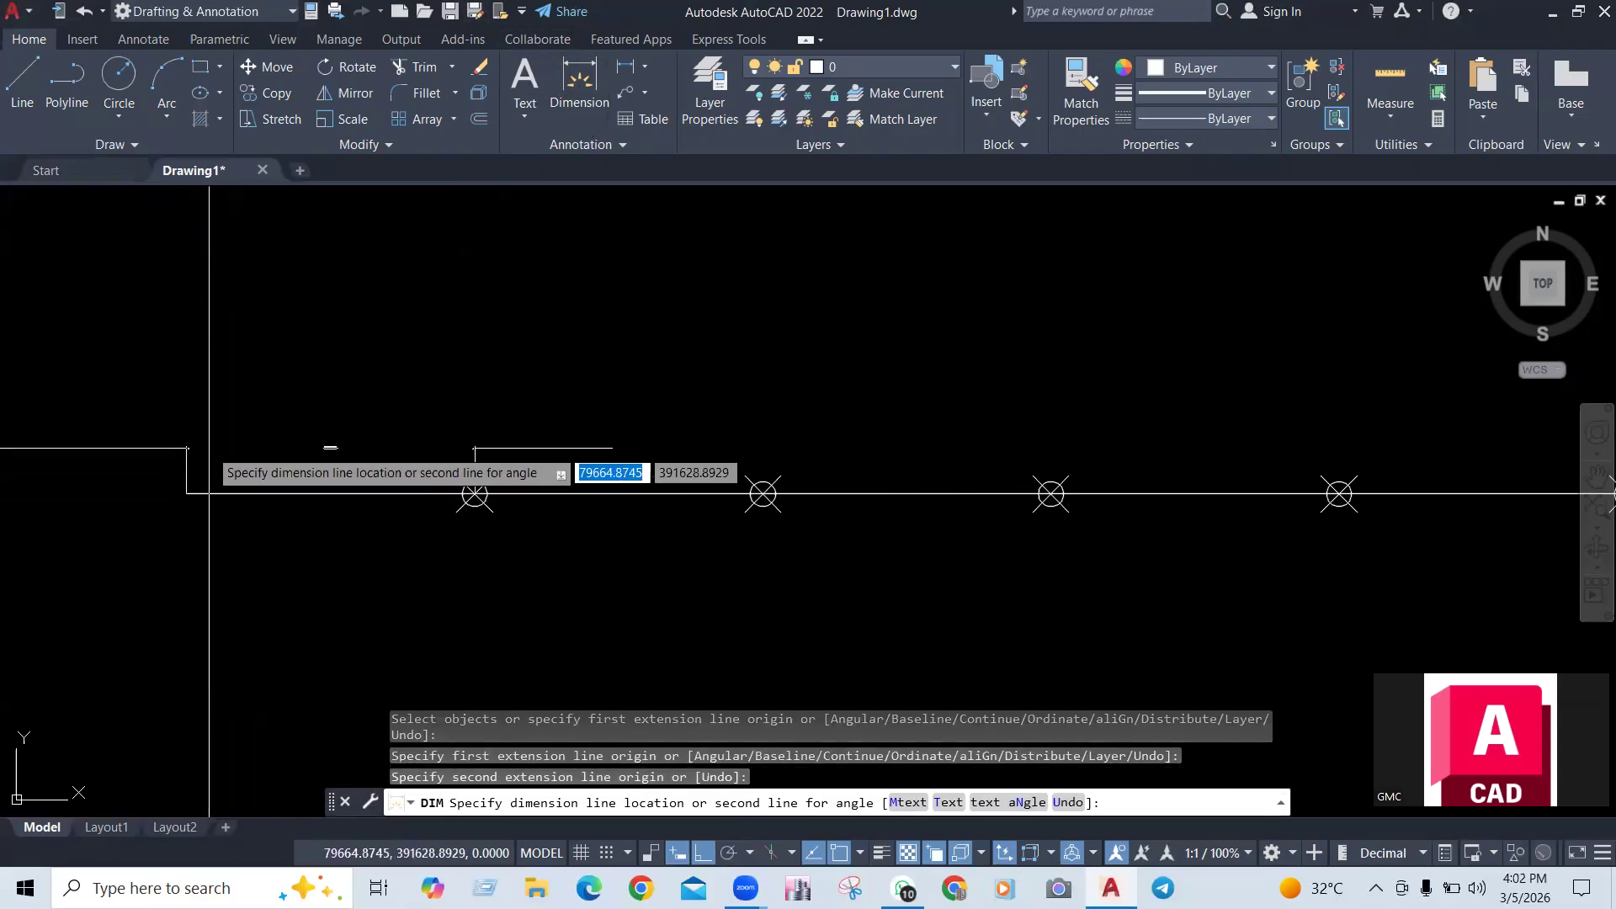
left_click(276, 445)
scroll(335, 437, "up", 3)
scroll(292, 482, "up", 1)
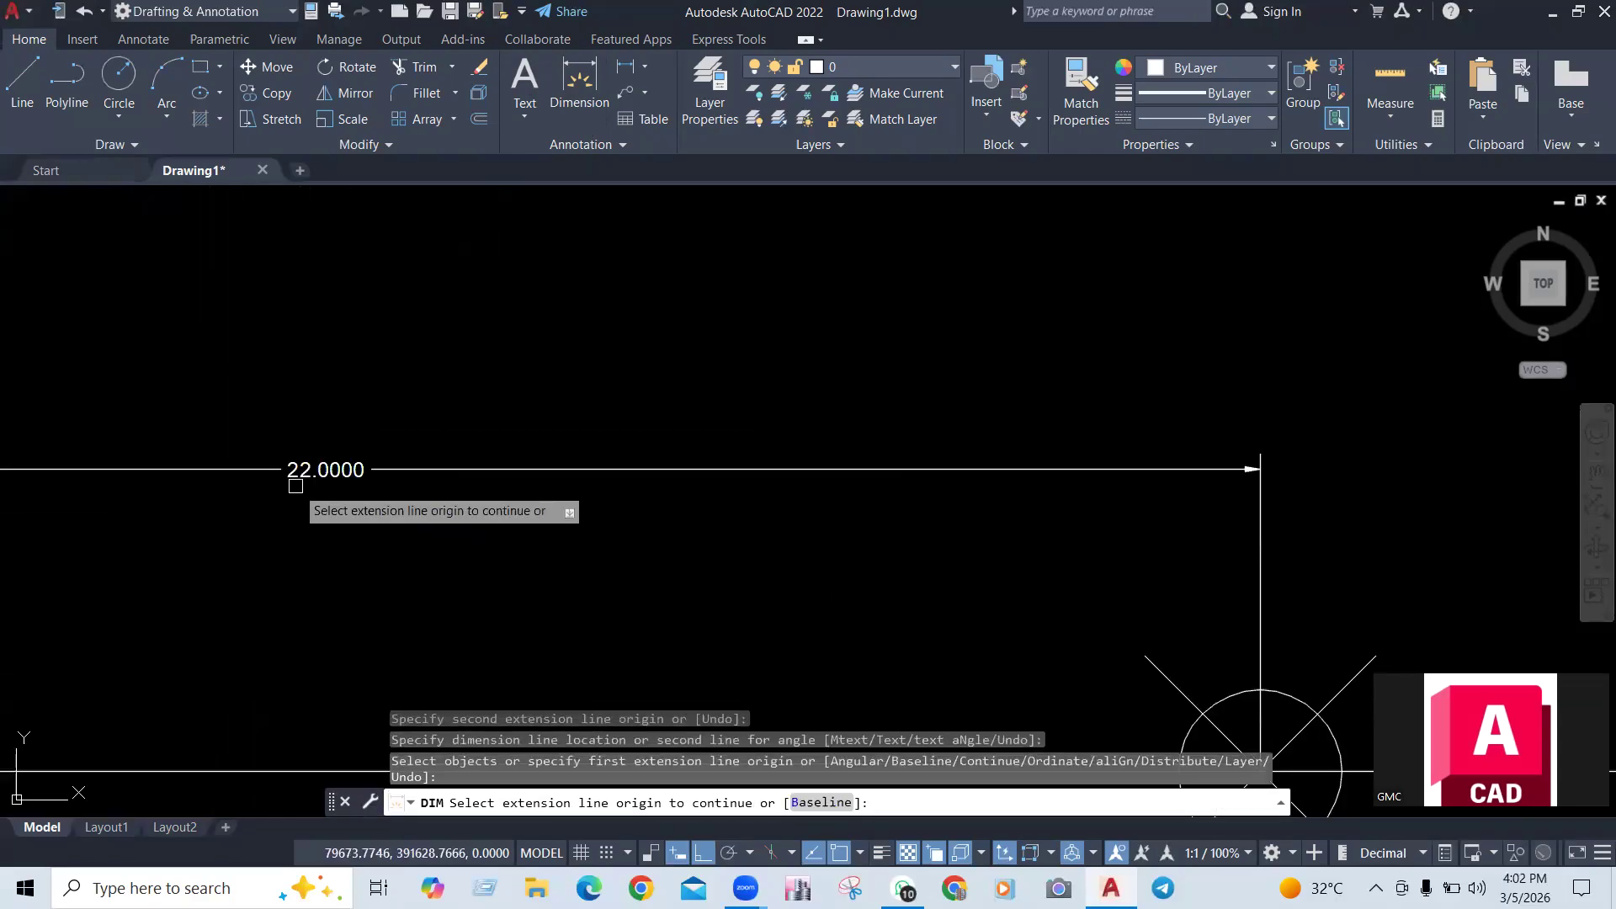
Dimension the second segment between the first and second measured points above the line, check its value, and end the command
scroll(297, 486, "down", 3)
left_click(532, 556)
left_click(987, 556)
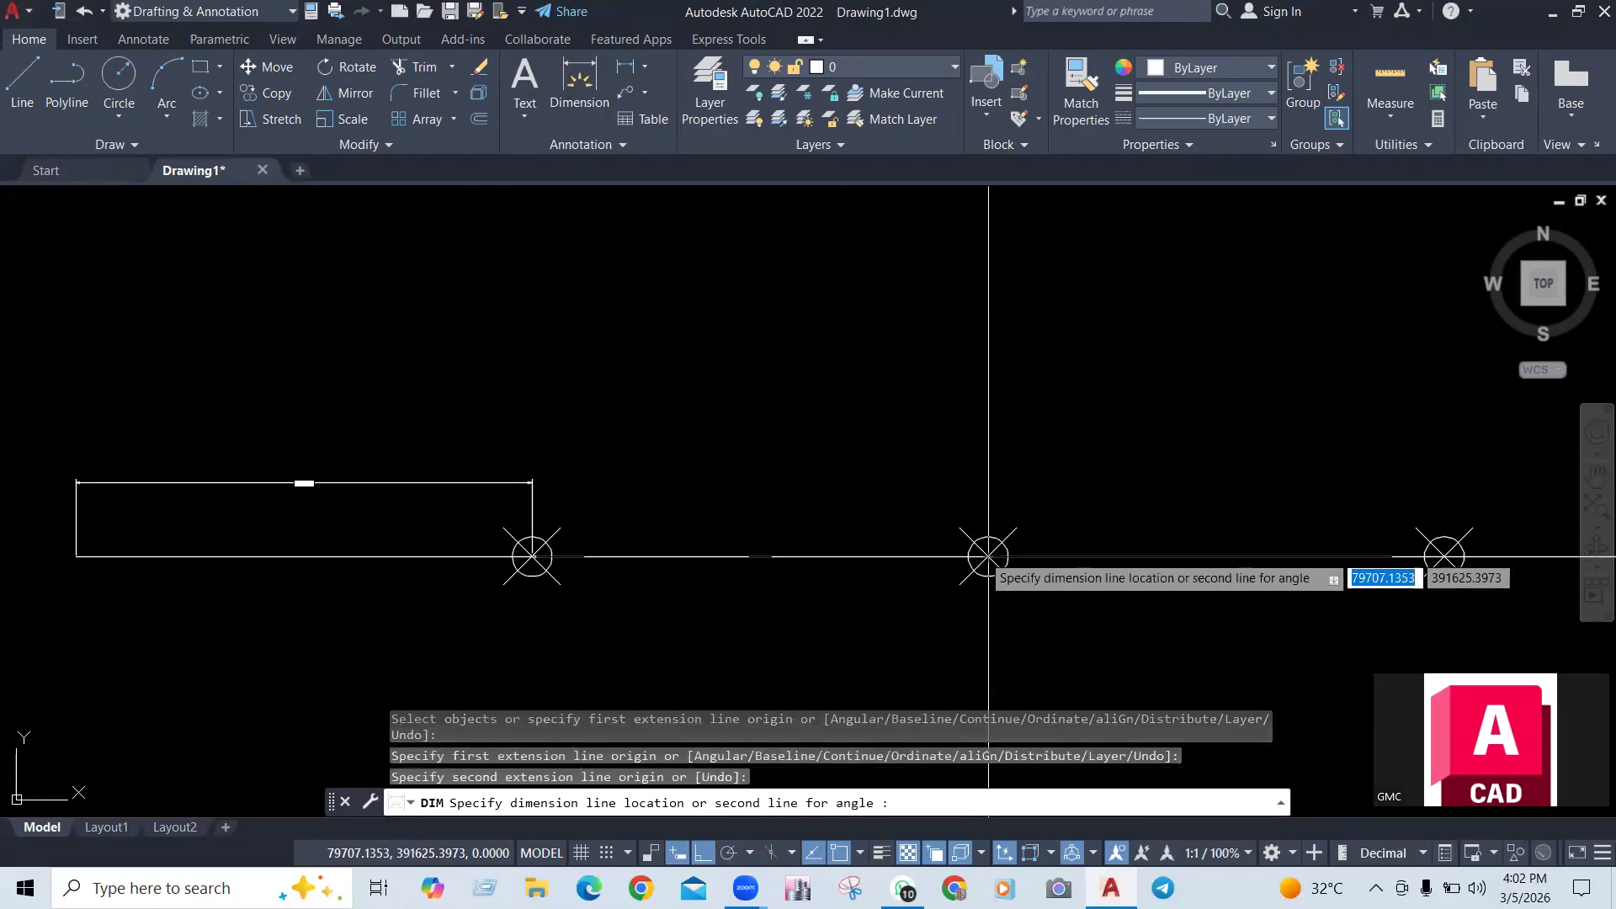
left_click(987, 477)
scroll(786, 477, "up", 4)
scroll(742, 438, "down", 4)
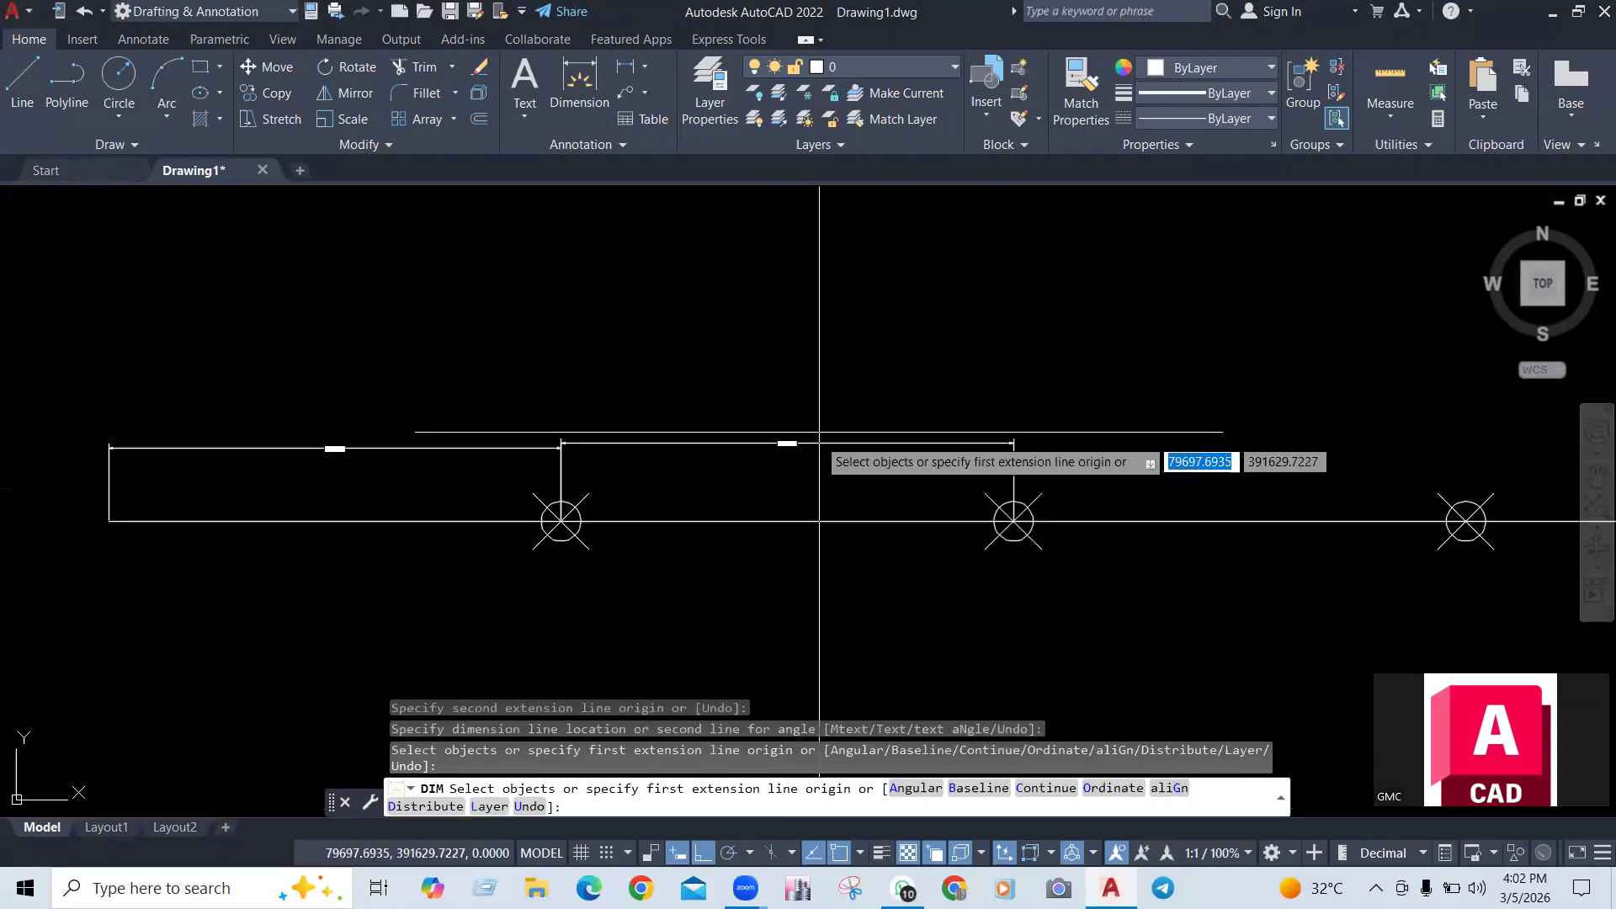
key("Return")
Erase both segment dimensions above the 110-unit line
left_click(686, 407)
left_click(499, 464)
key("Delete")
scroll(499, 466, "down", 5)
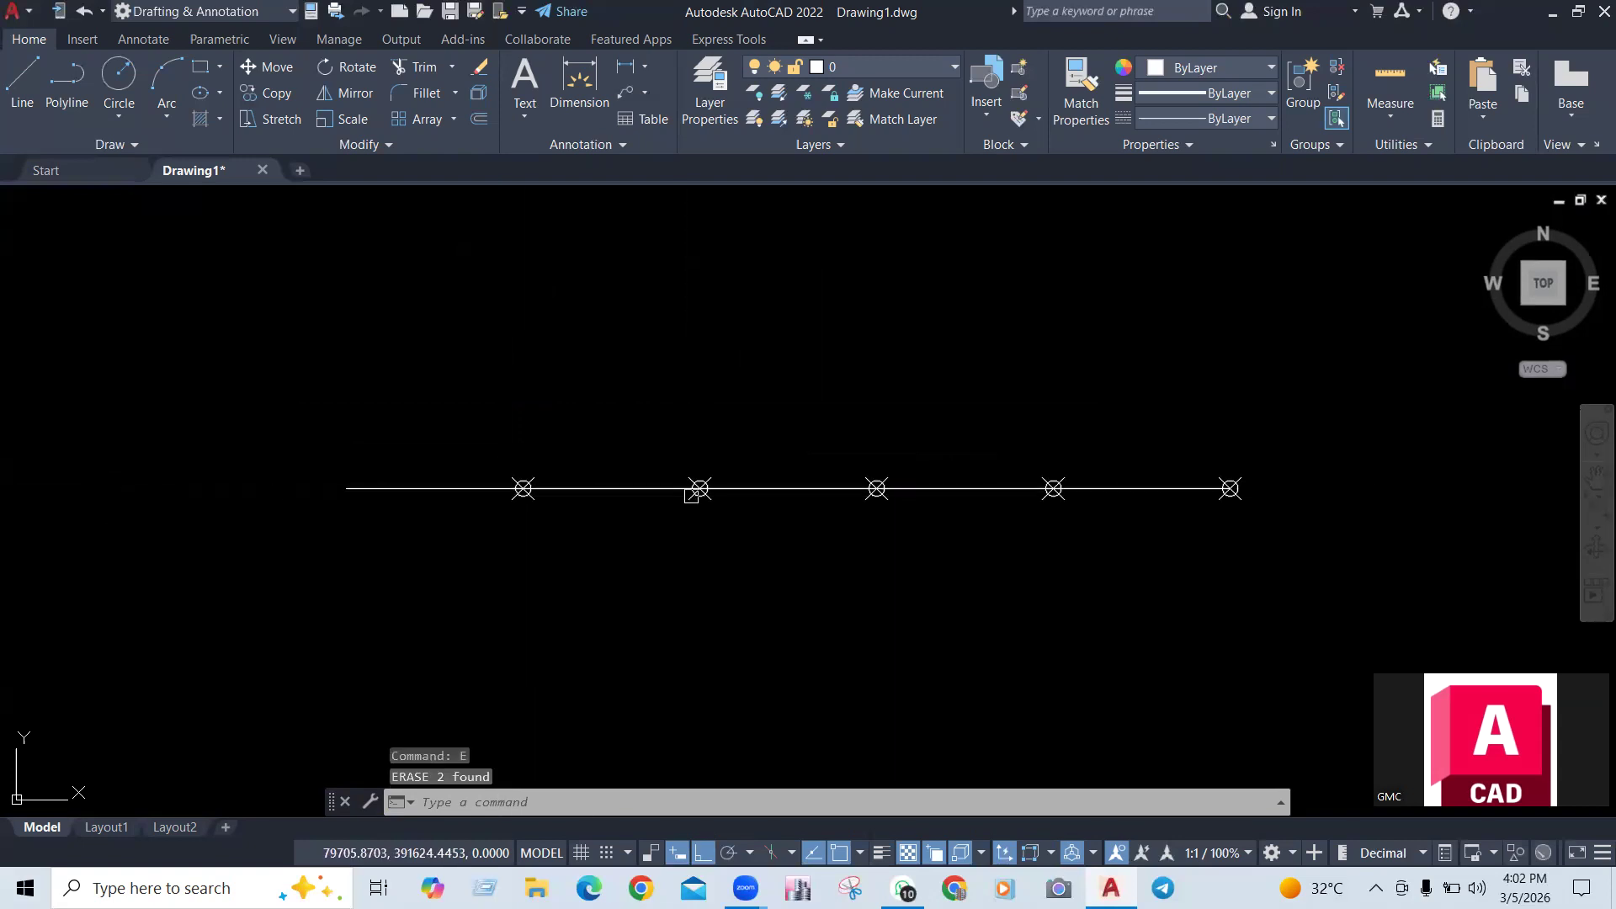
Erase the five measured points from the 110-unit line, keeping the line itself
left_click(511, 515)
left_click(1244, 397)
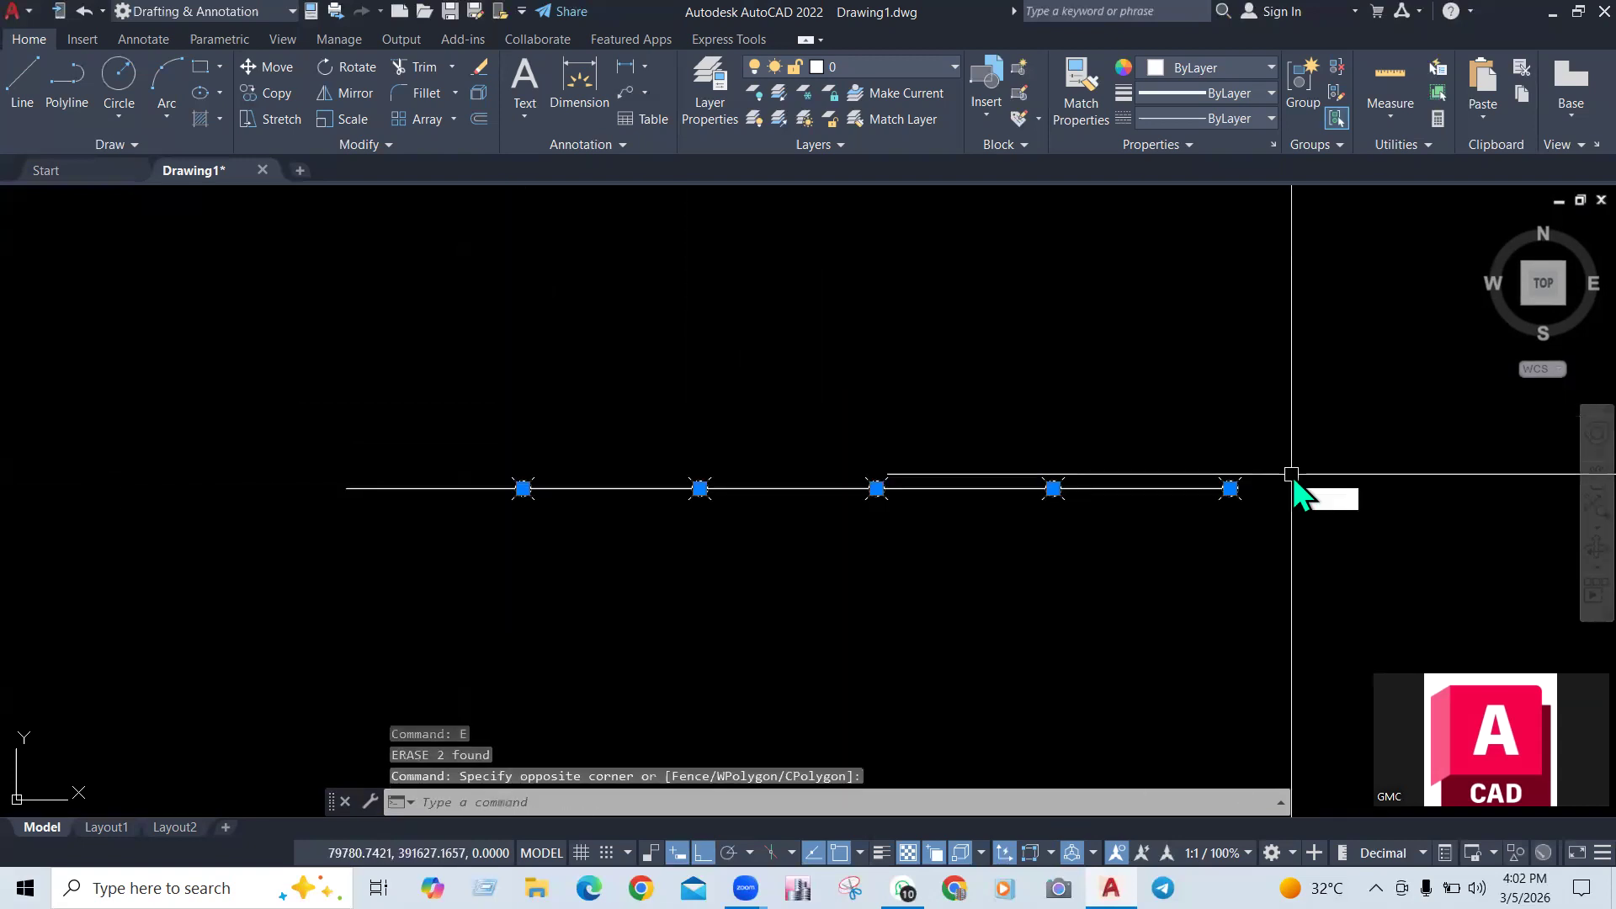
key("Return")
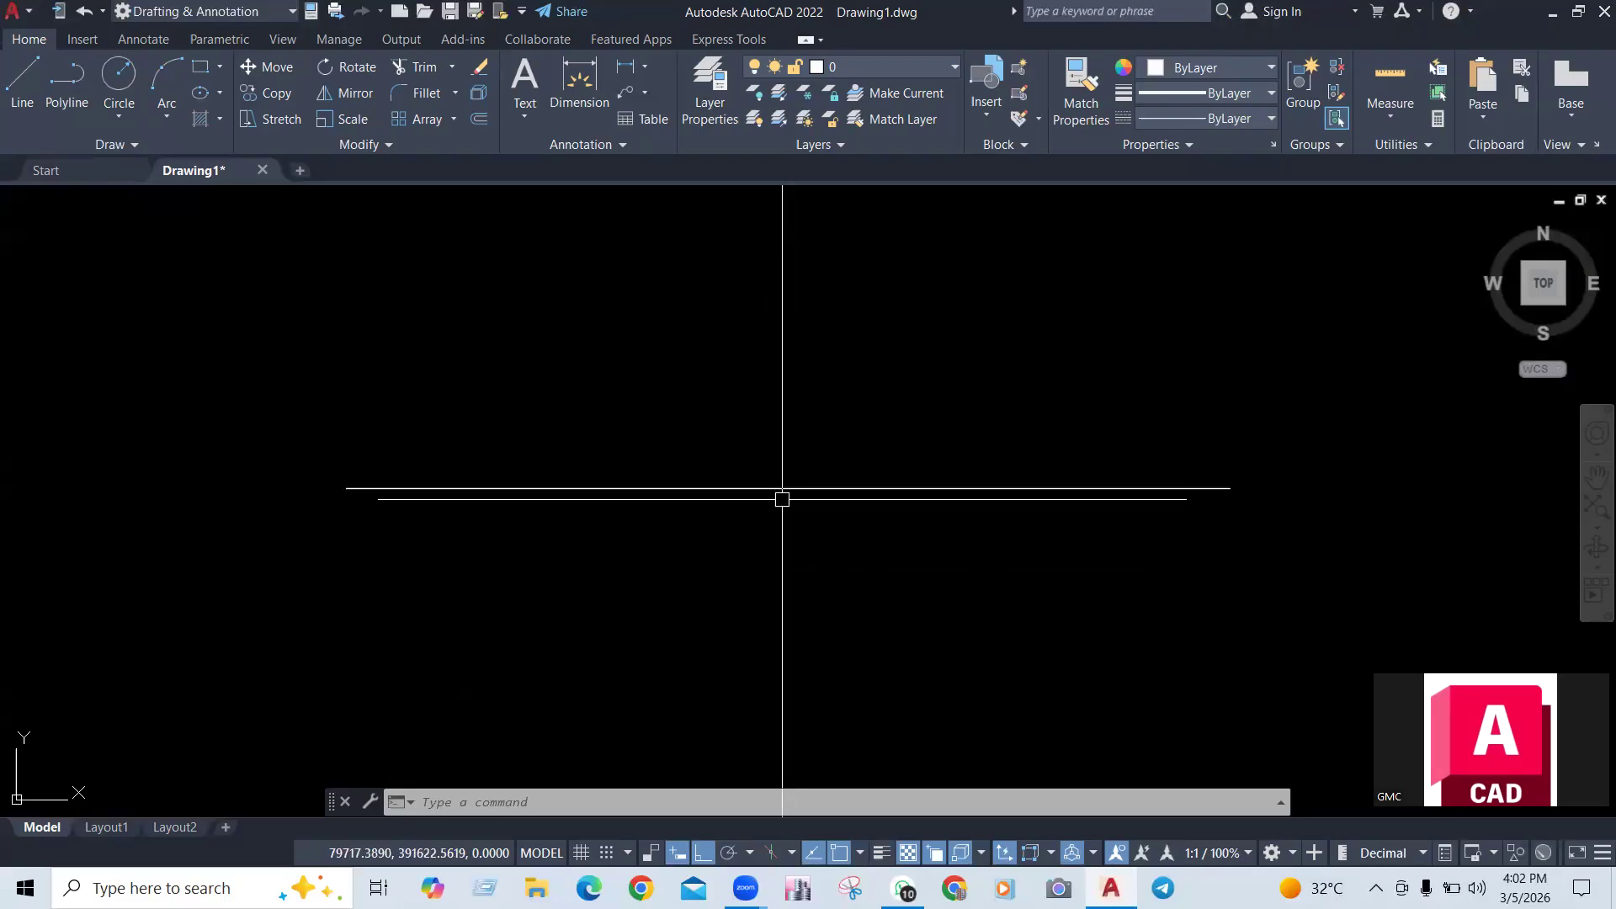
Place points along the 110-unit line at a segment length of 15 with MEASURE, and inspect the spacing near its right end
type("me")
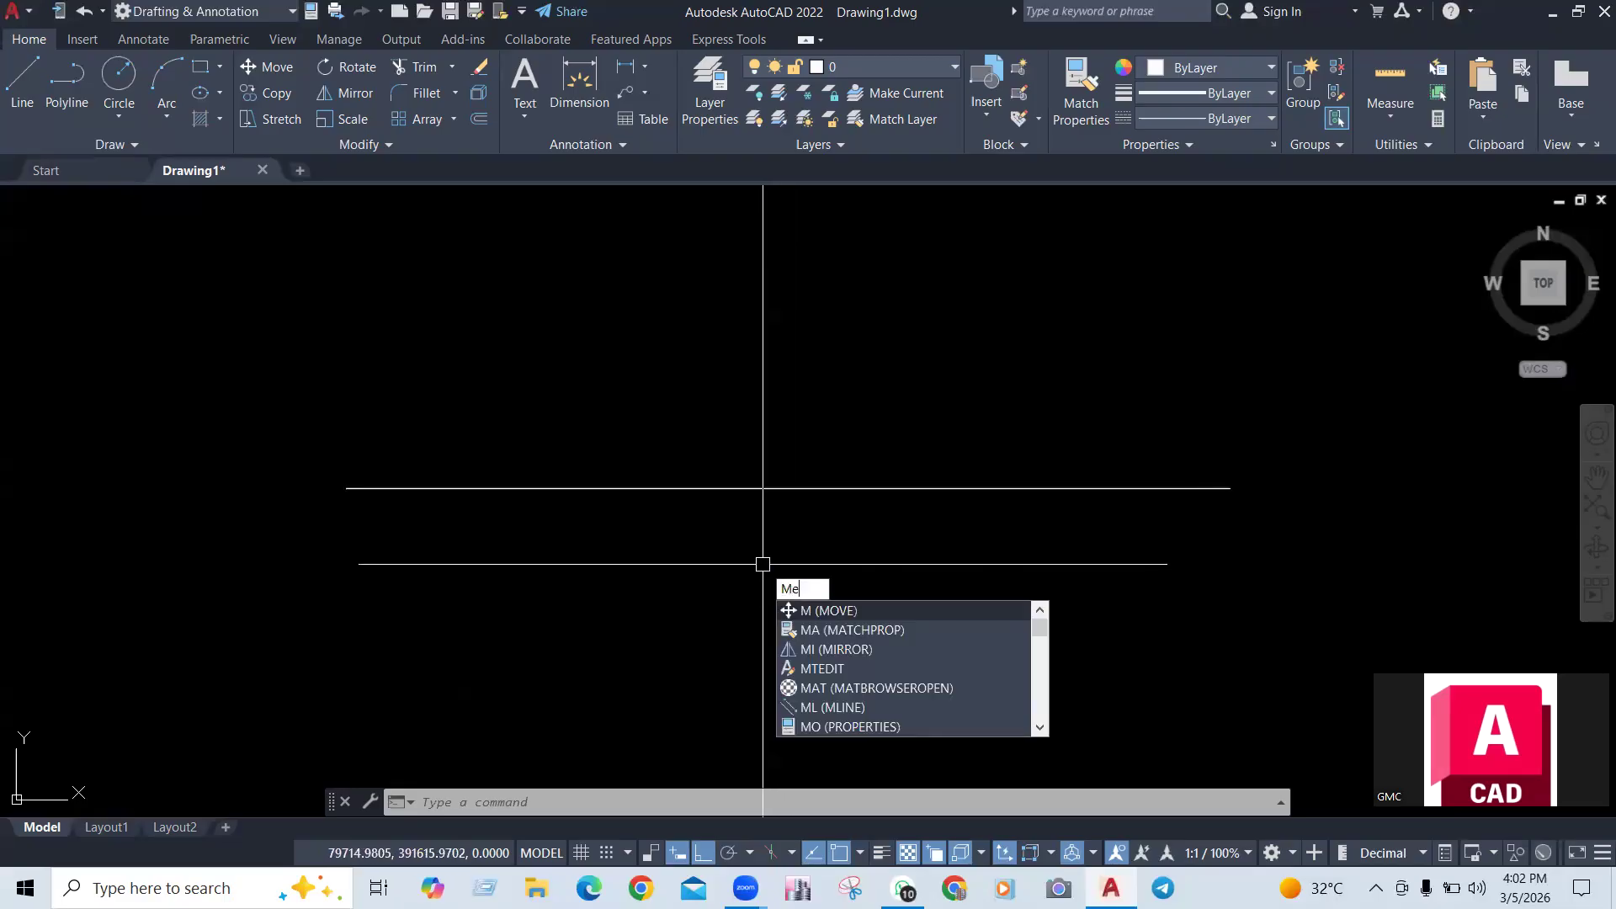
key("Return")
left_click(739, 487)
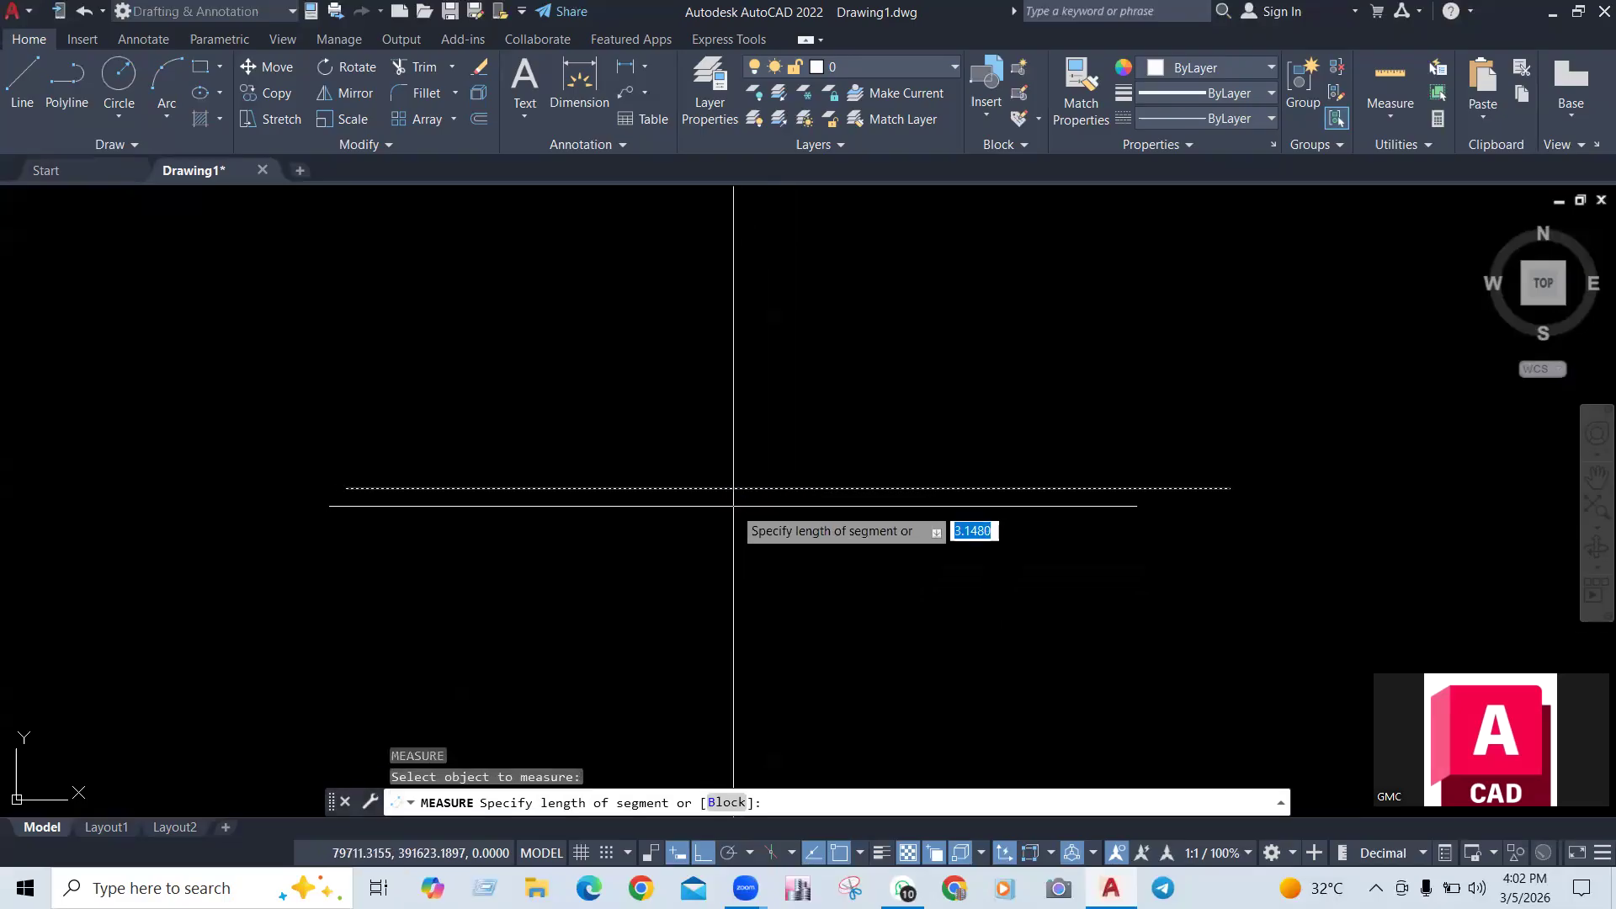
type("15")
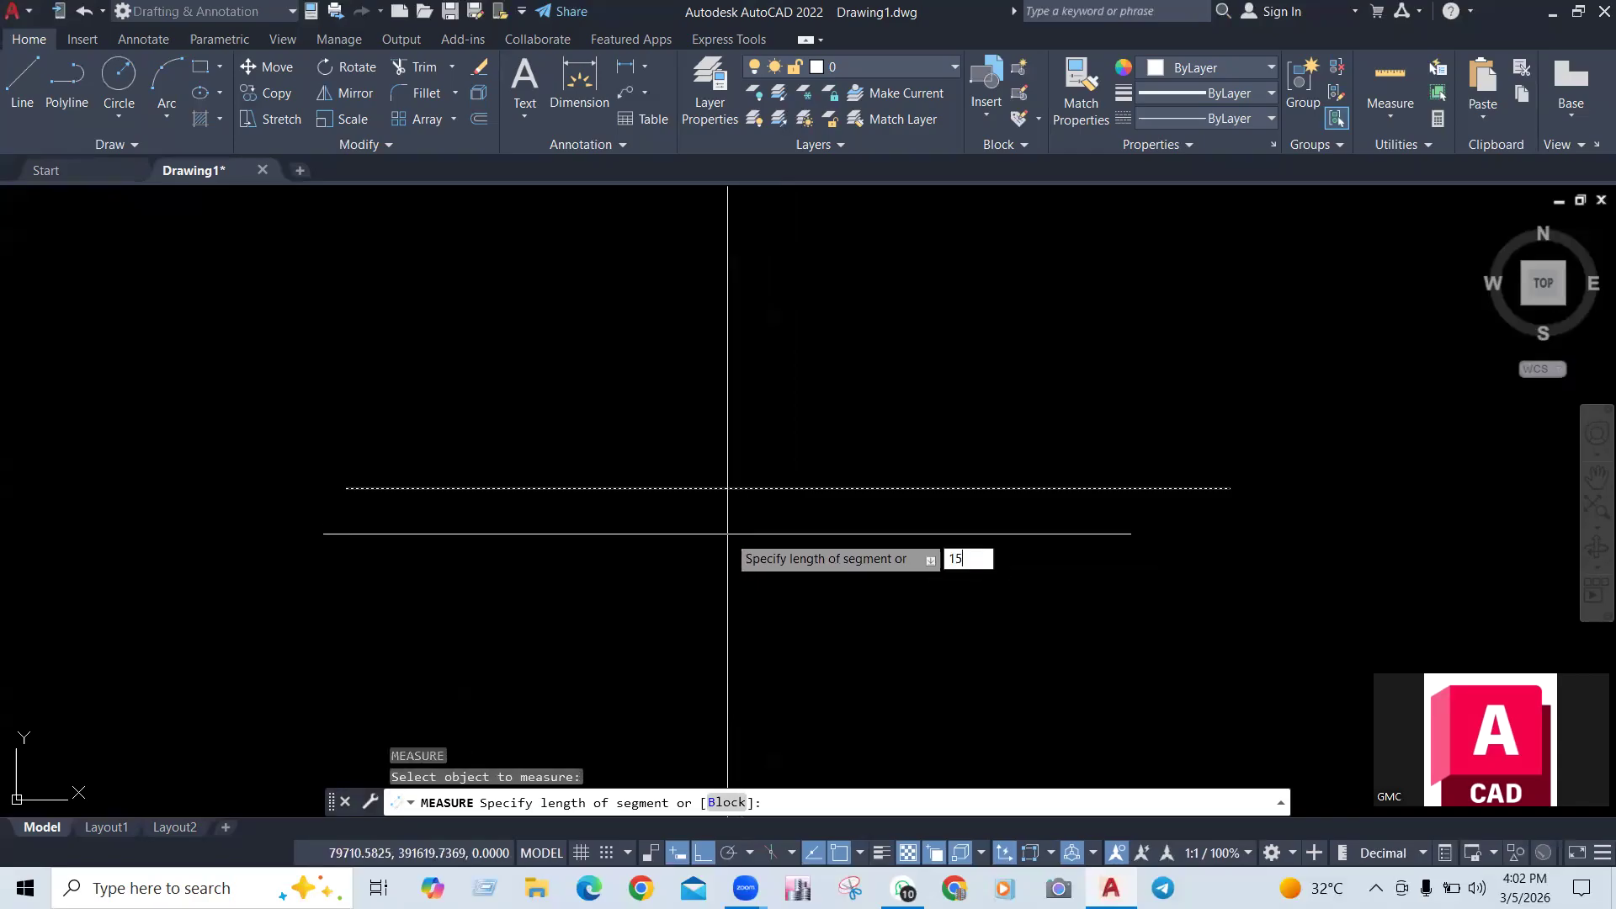
key("Return")
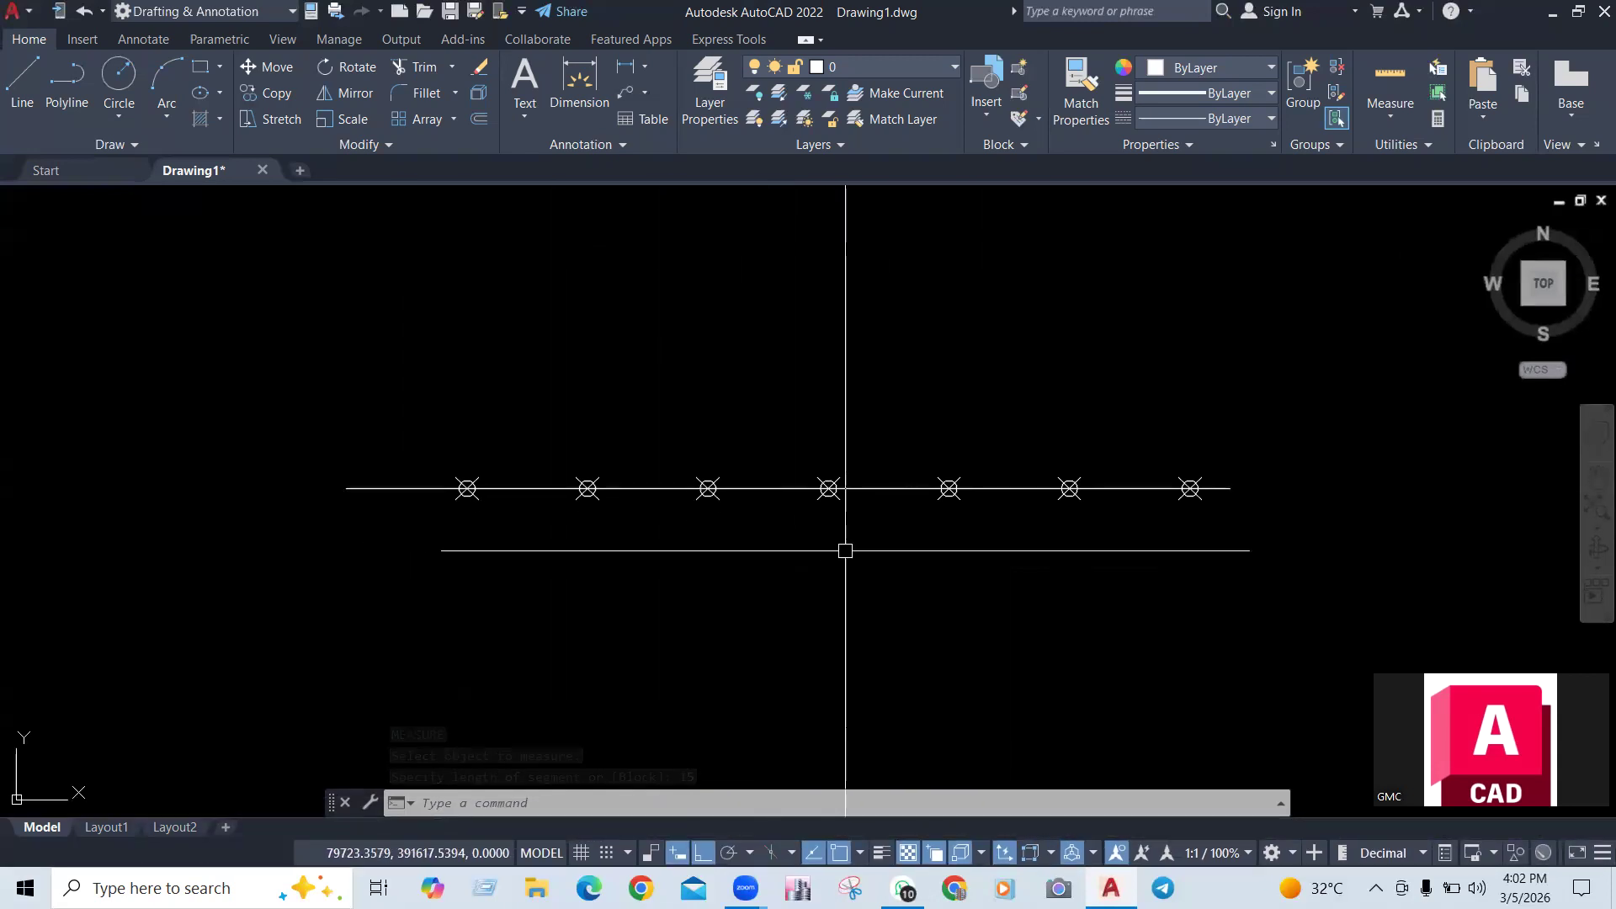
scroll(1230, 491, "up", 5)
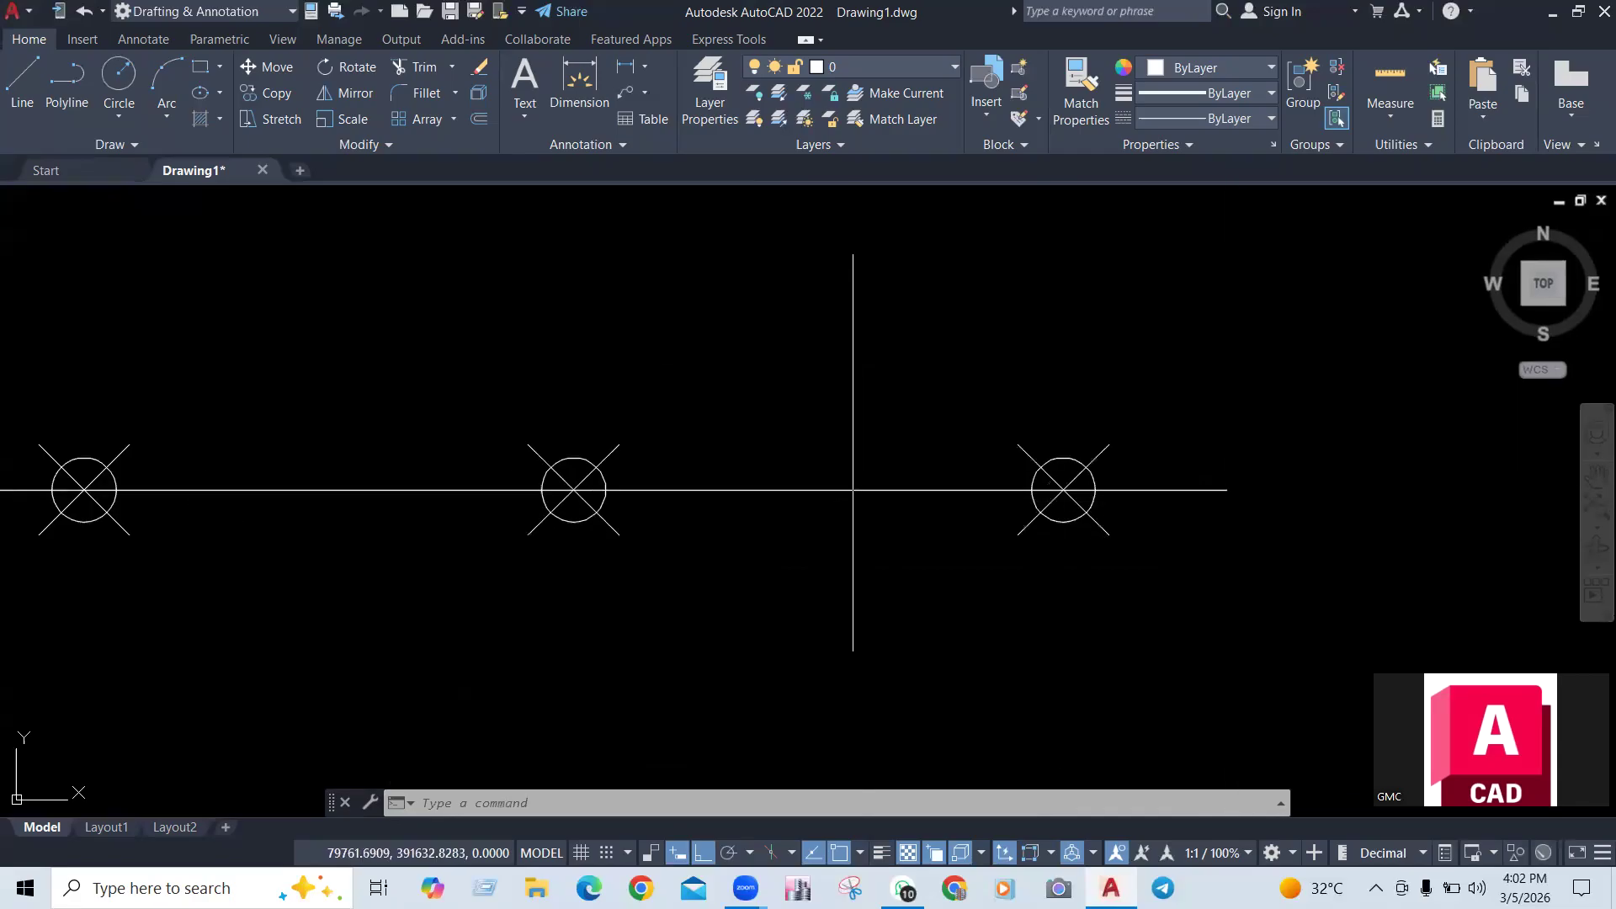
Dimension the leftover segment between the last measured point and the line's right end, placing the dimension below the line
left_click(588, 99)
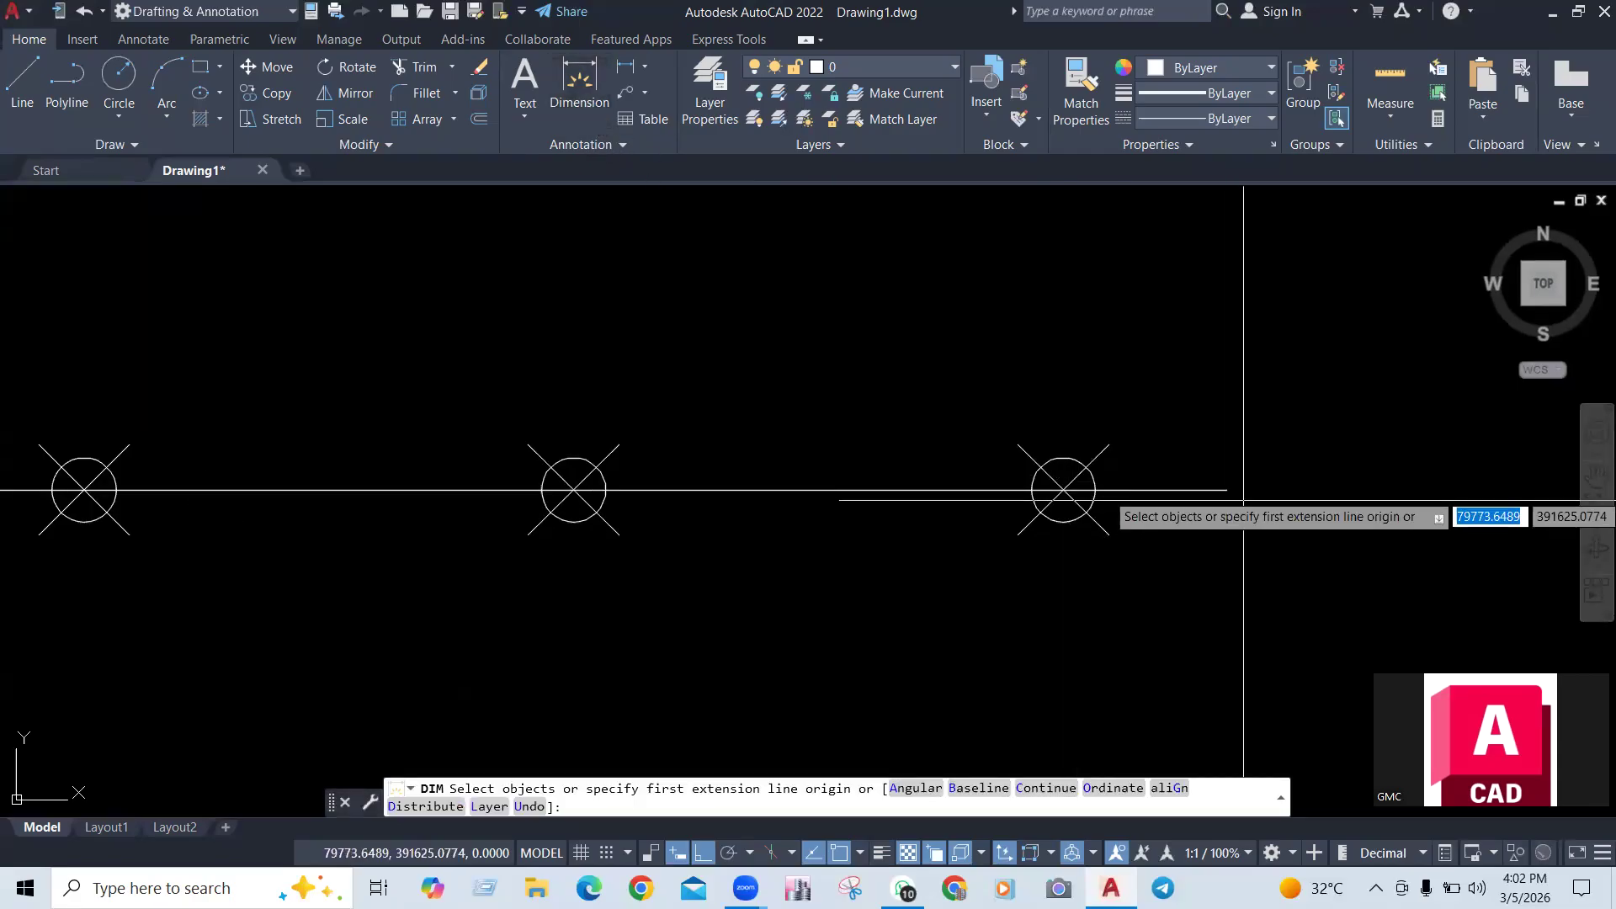
left_click(1226, 489)
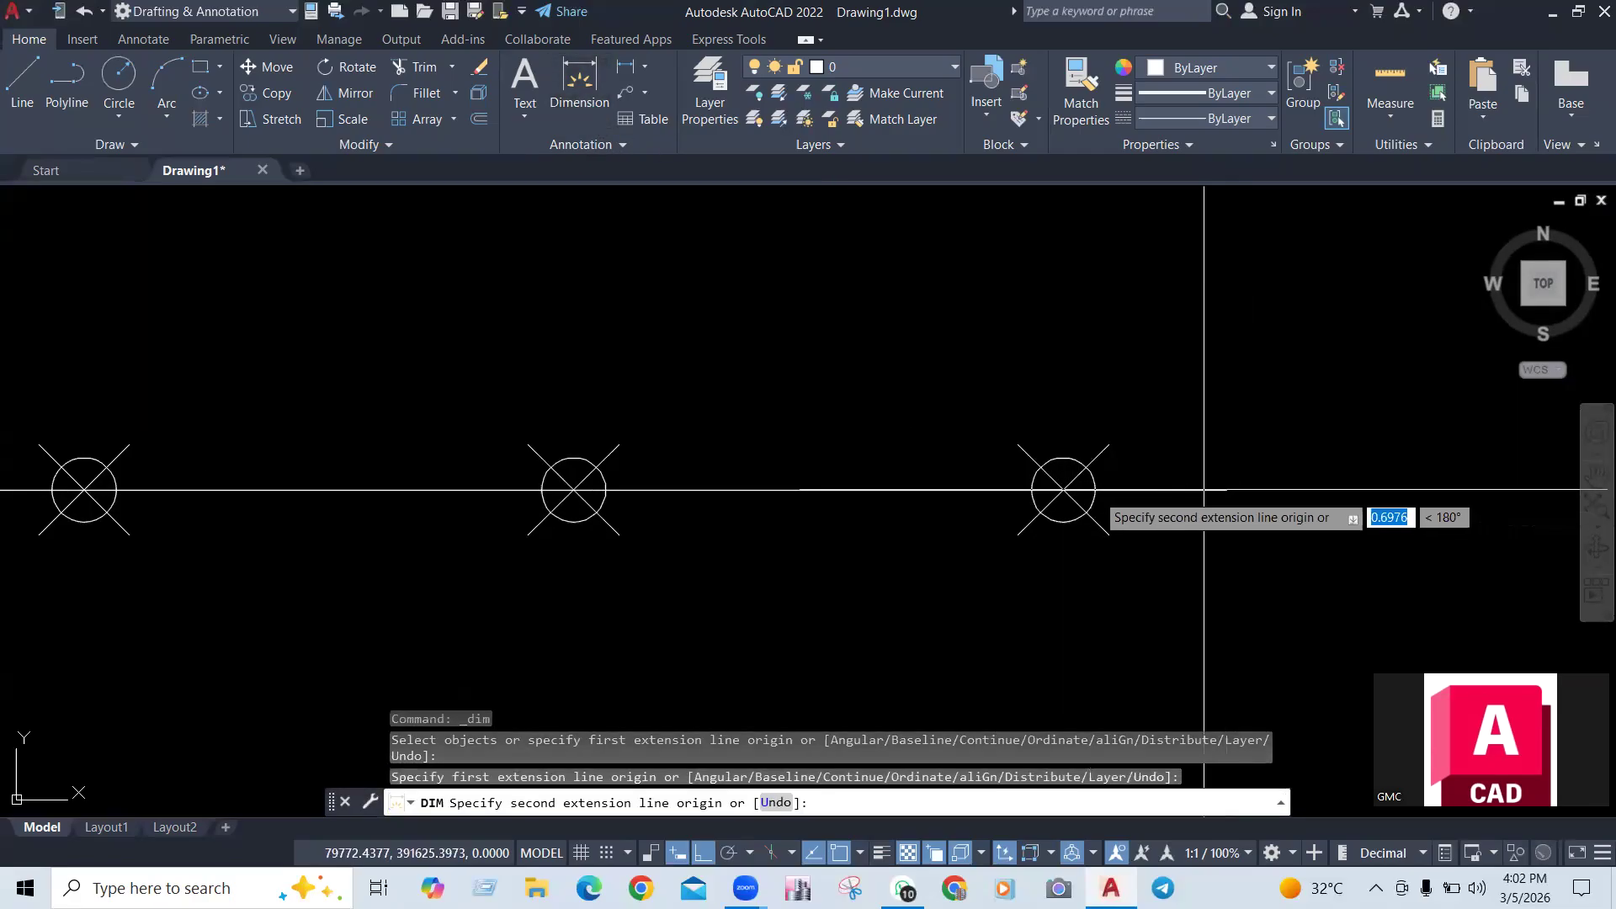
left_click(1061, 490)
scroll(1149, 521, "up", 3)
left_click(1111, 564)
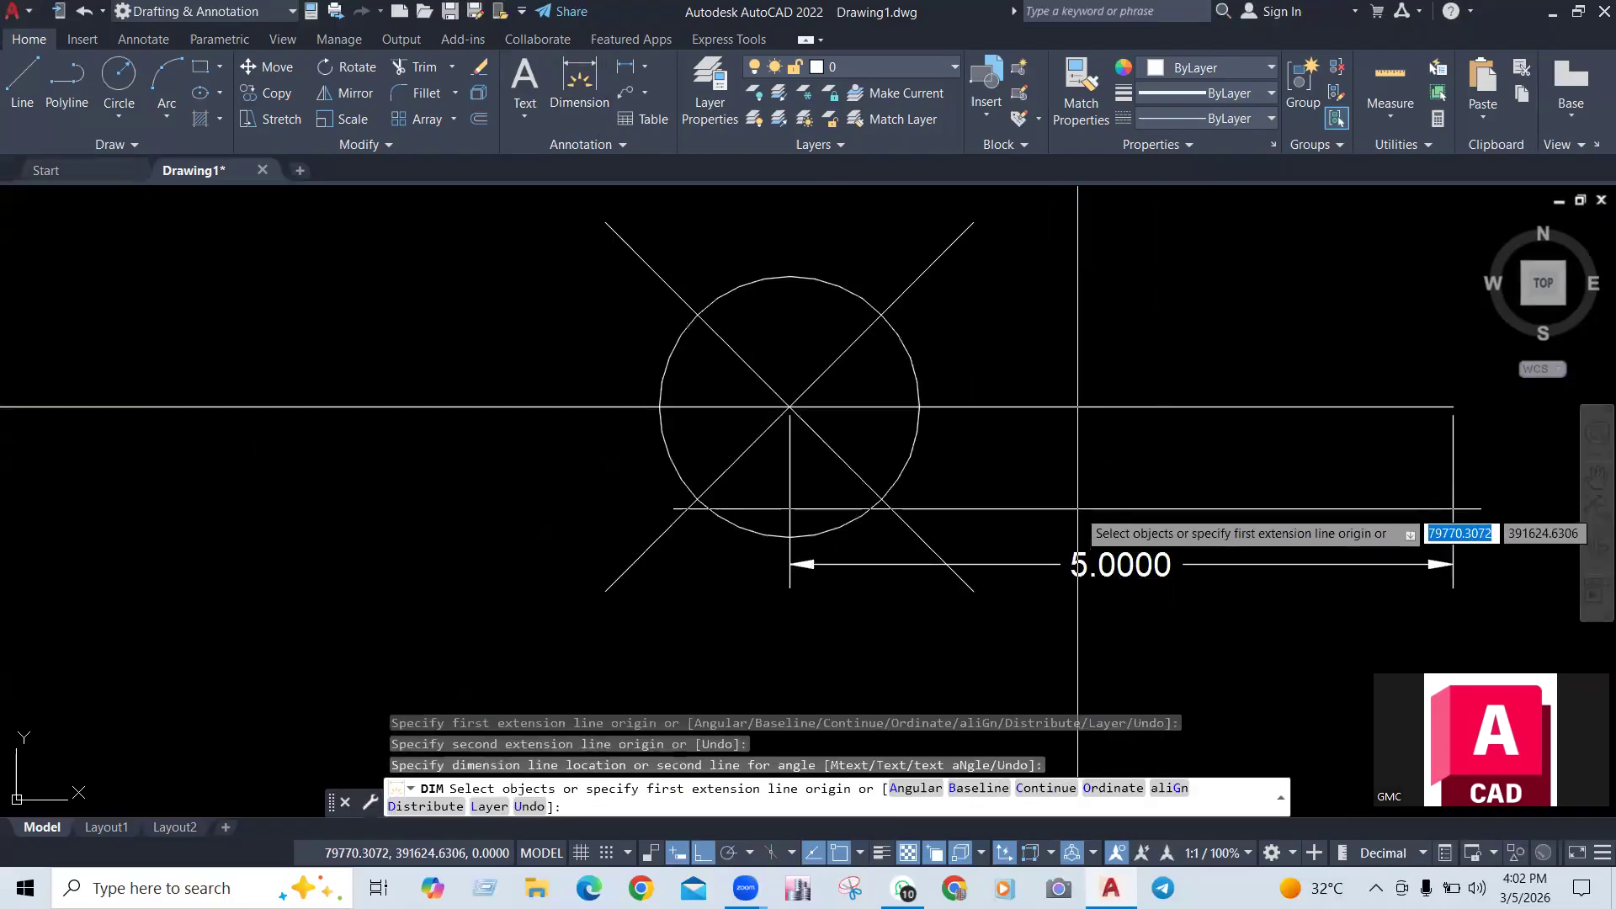
scroll(1173, 523, "down", 2)
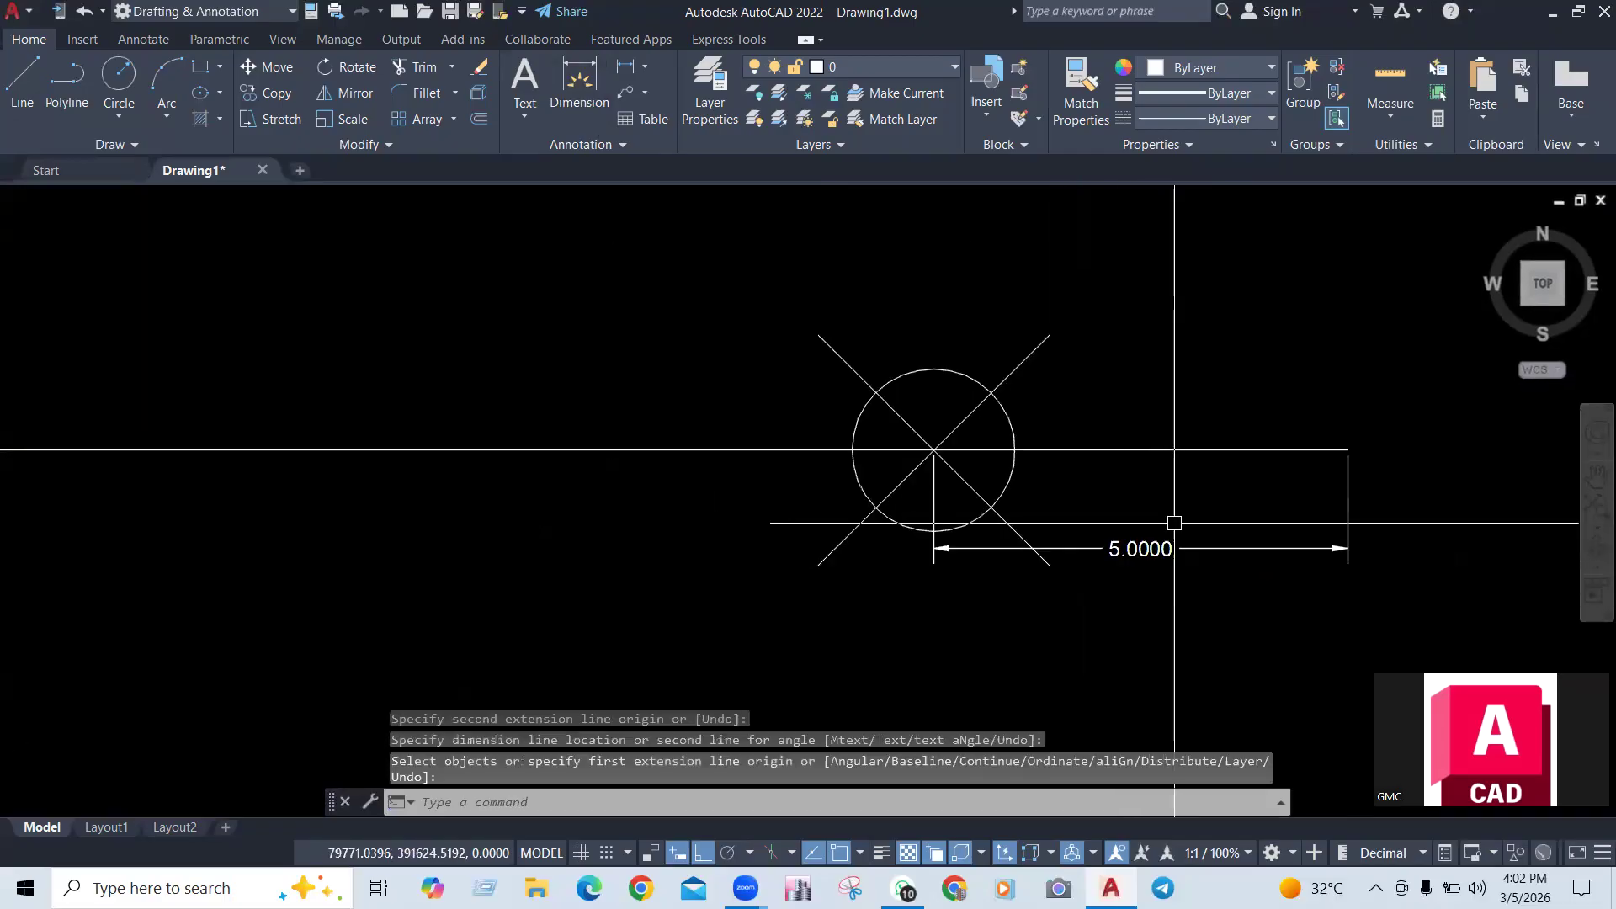
Erase the dimension of the leftover segment at the line's right end
left_click(1194, 540)
type("e")
key("Return")
scroll(1114, 541, "down", 5)
left_click(264, 620)
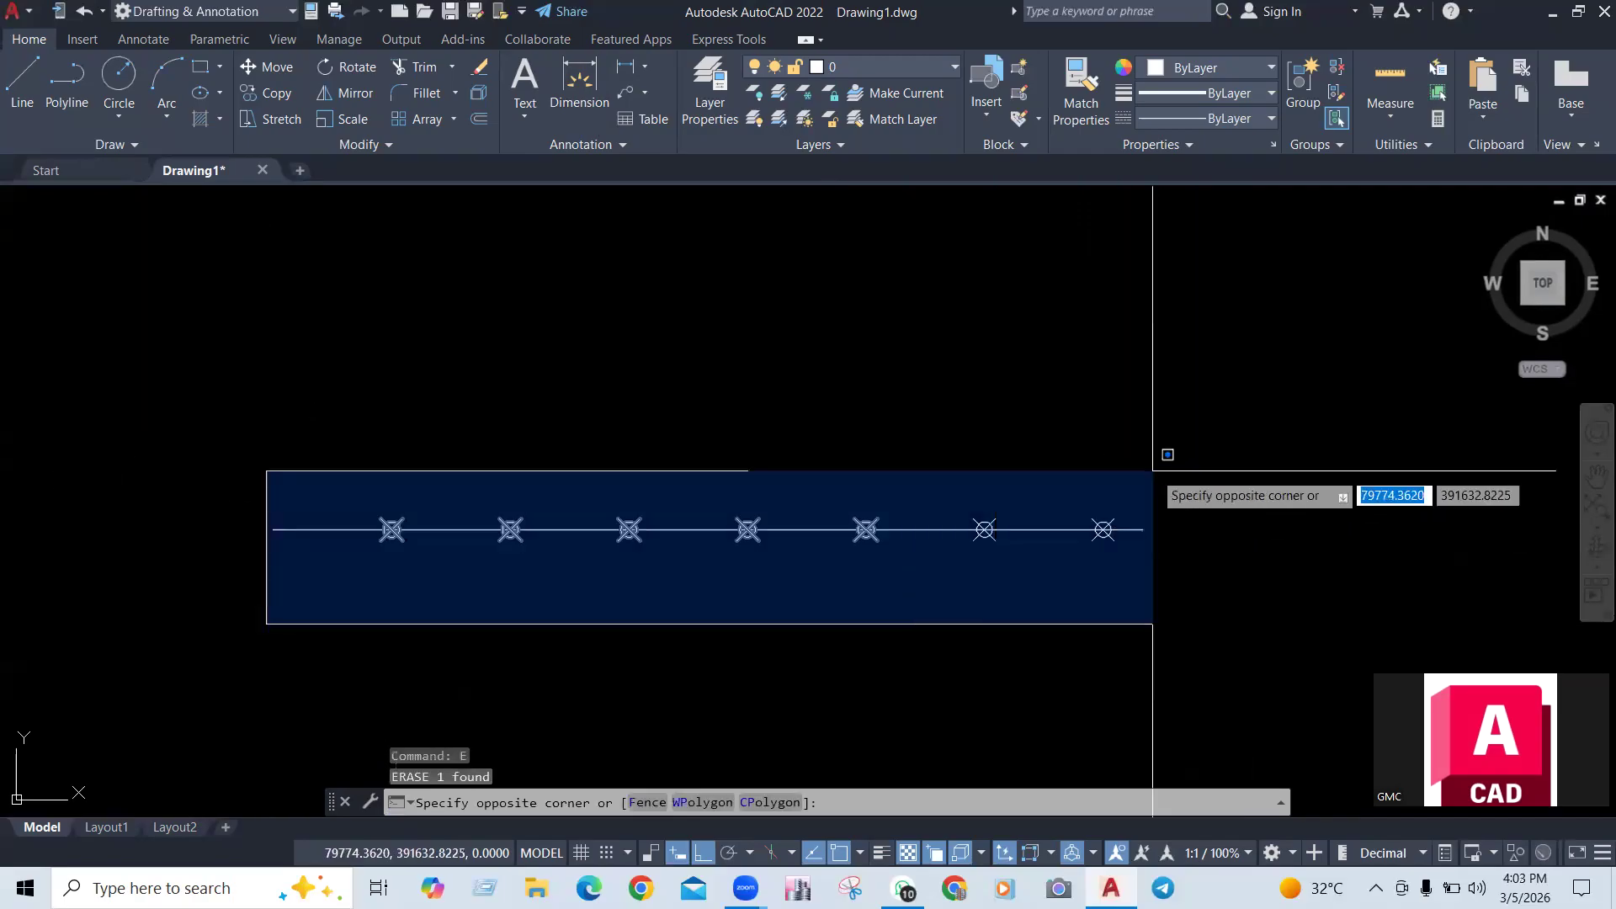
left_click(1197, 464)
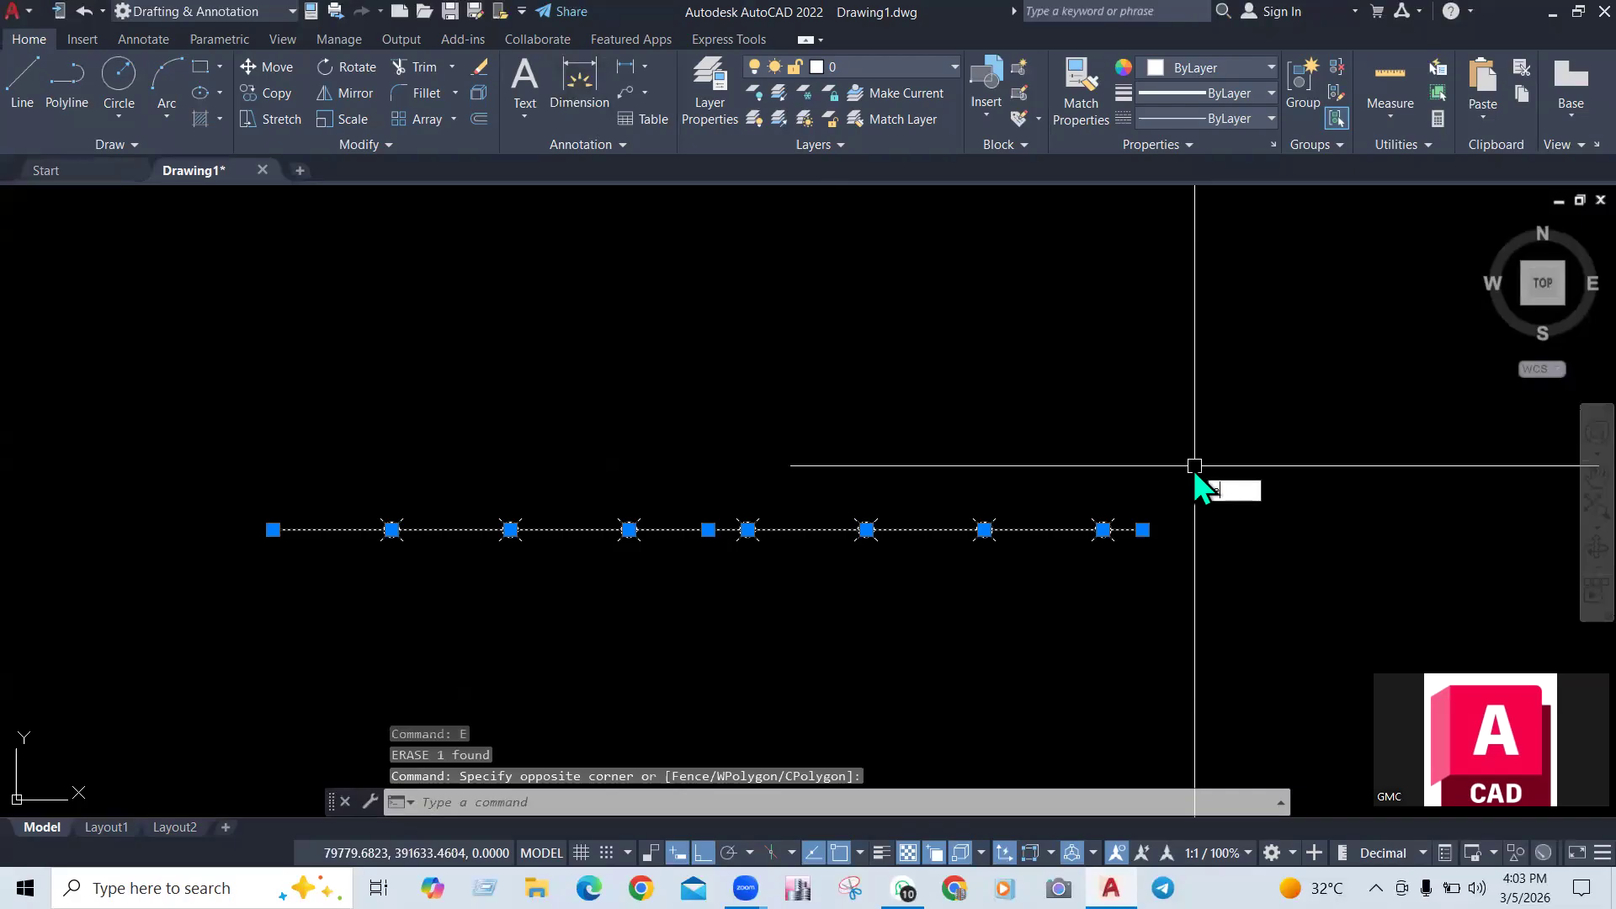
key("Escape")
Erase the seven measured points from the 110-unit line, keeping the line itself
left_click(353, 592)
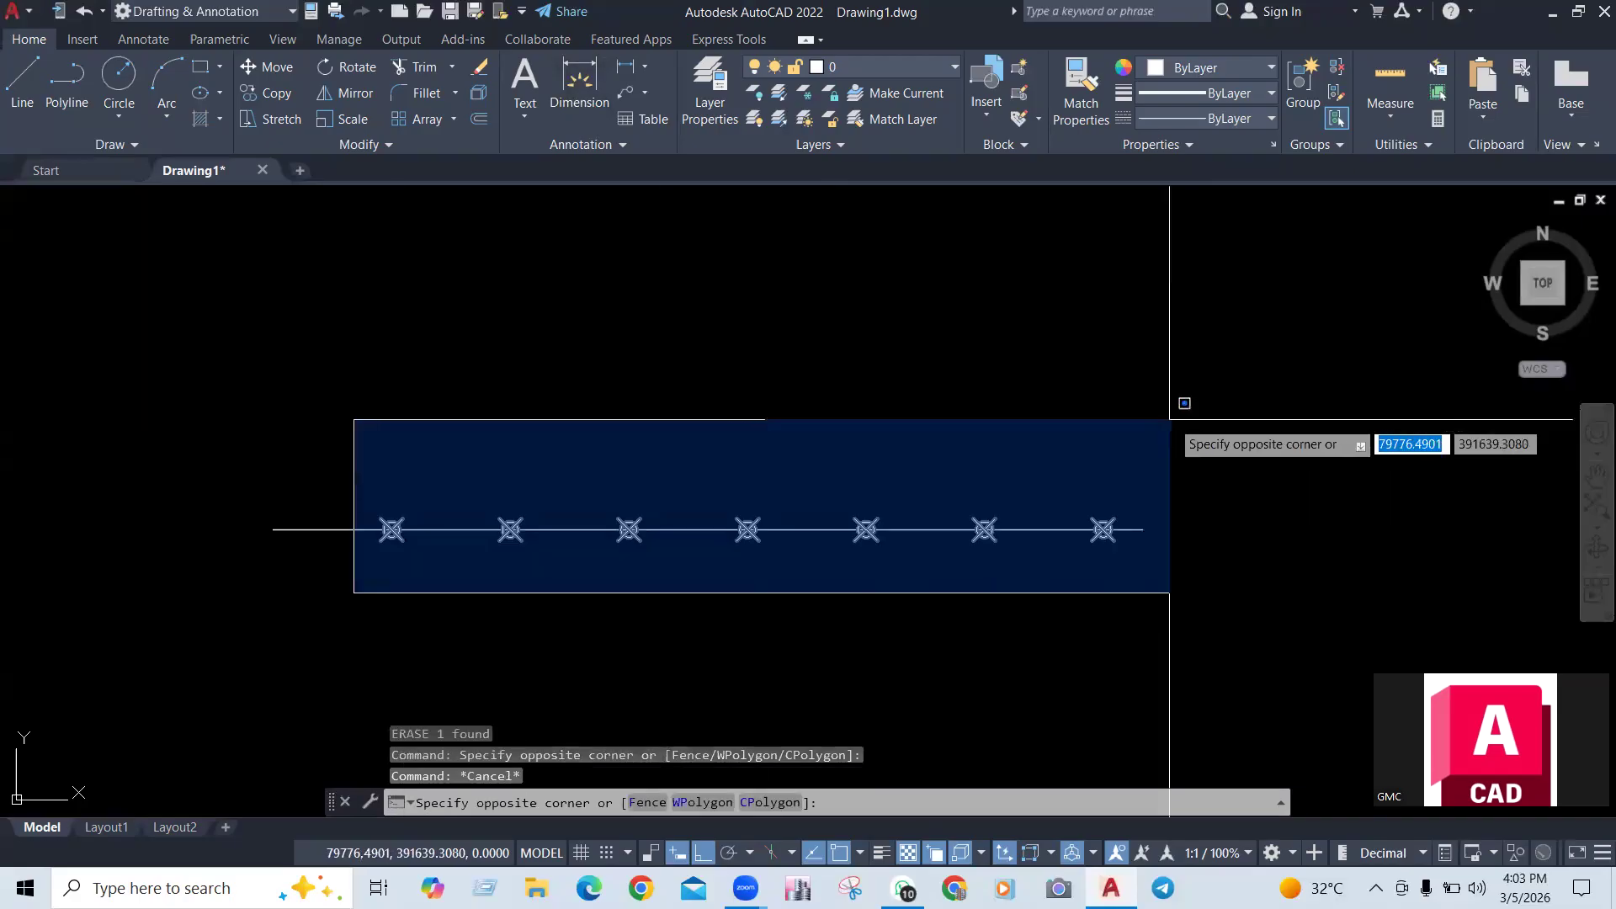
left_click(1242, 419)
type("e")
key("Return")
scroll(1128, 444, "down", 6)
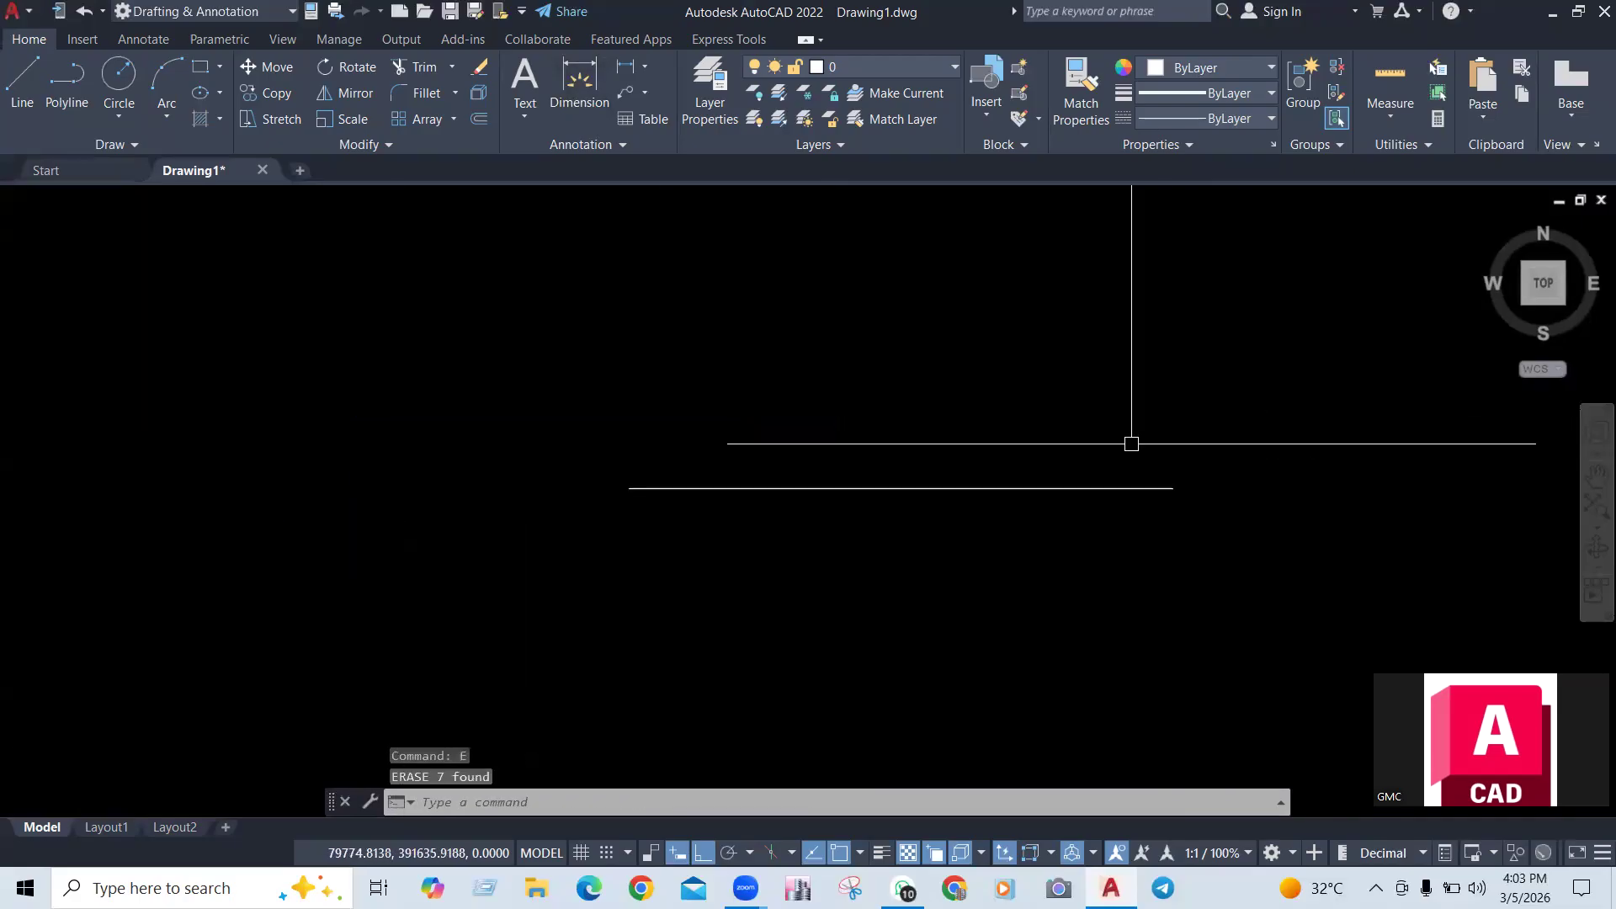
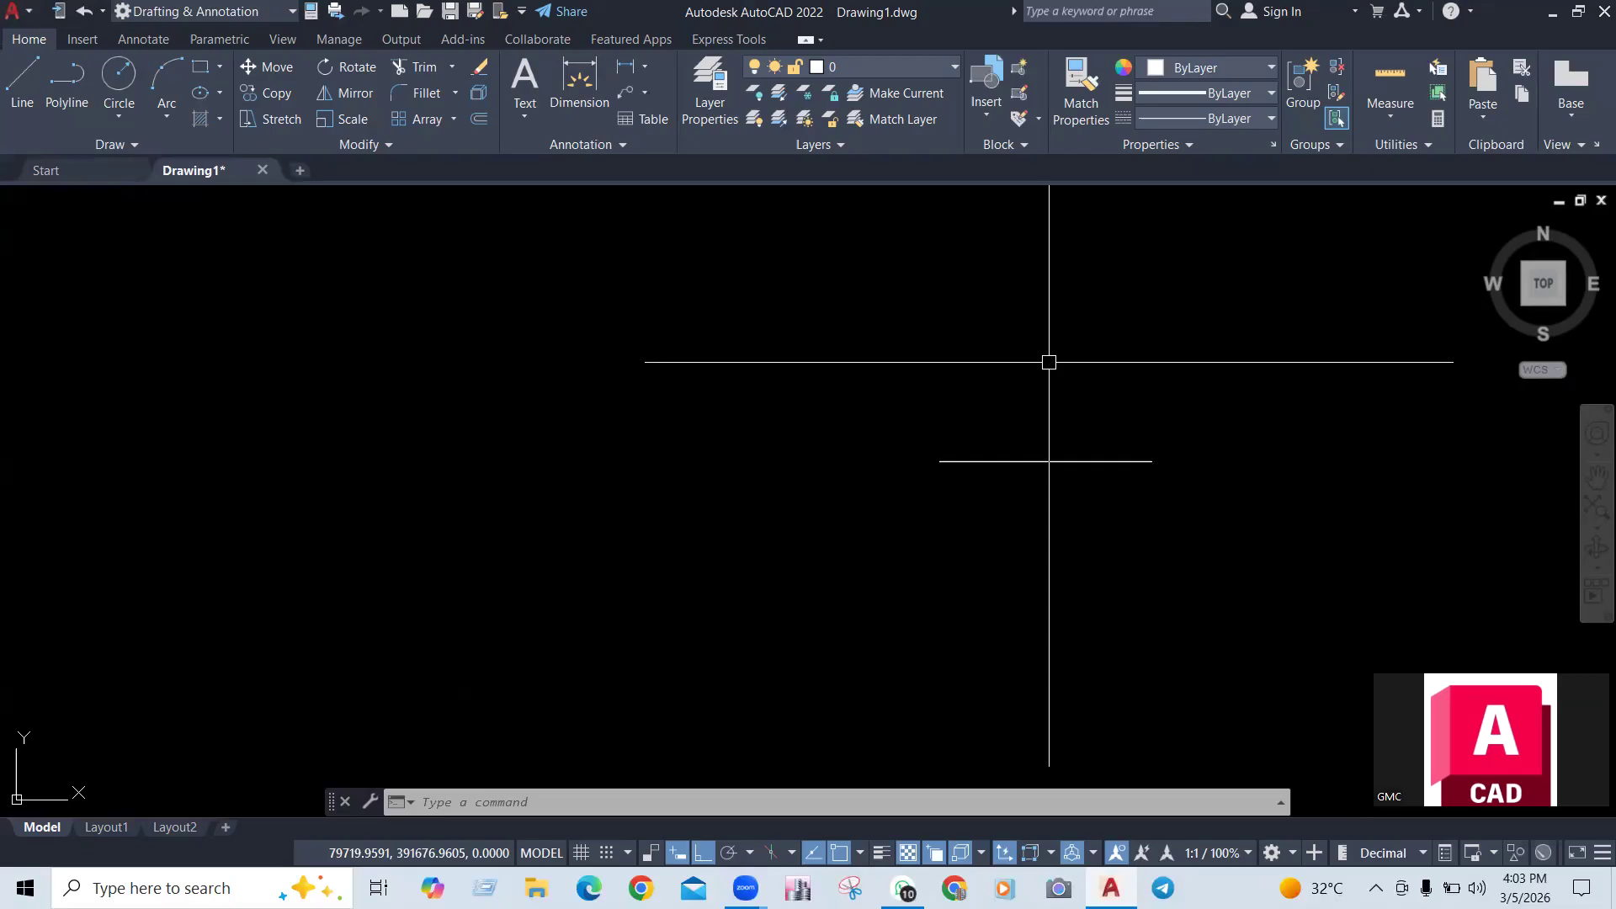
left_click(139, 148)
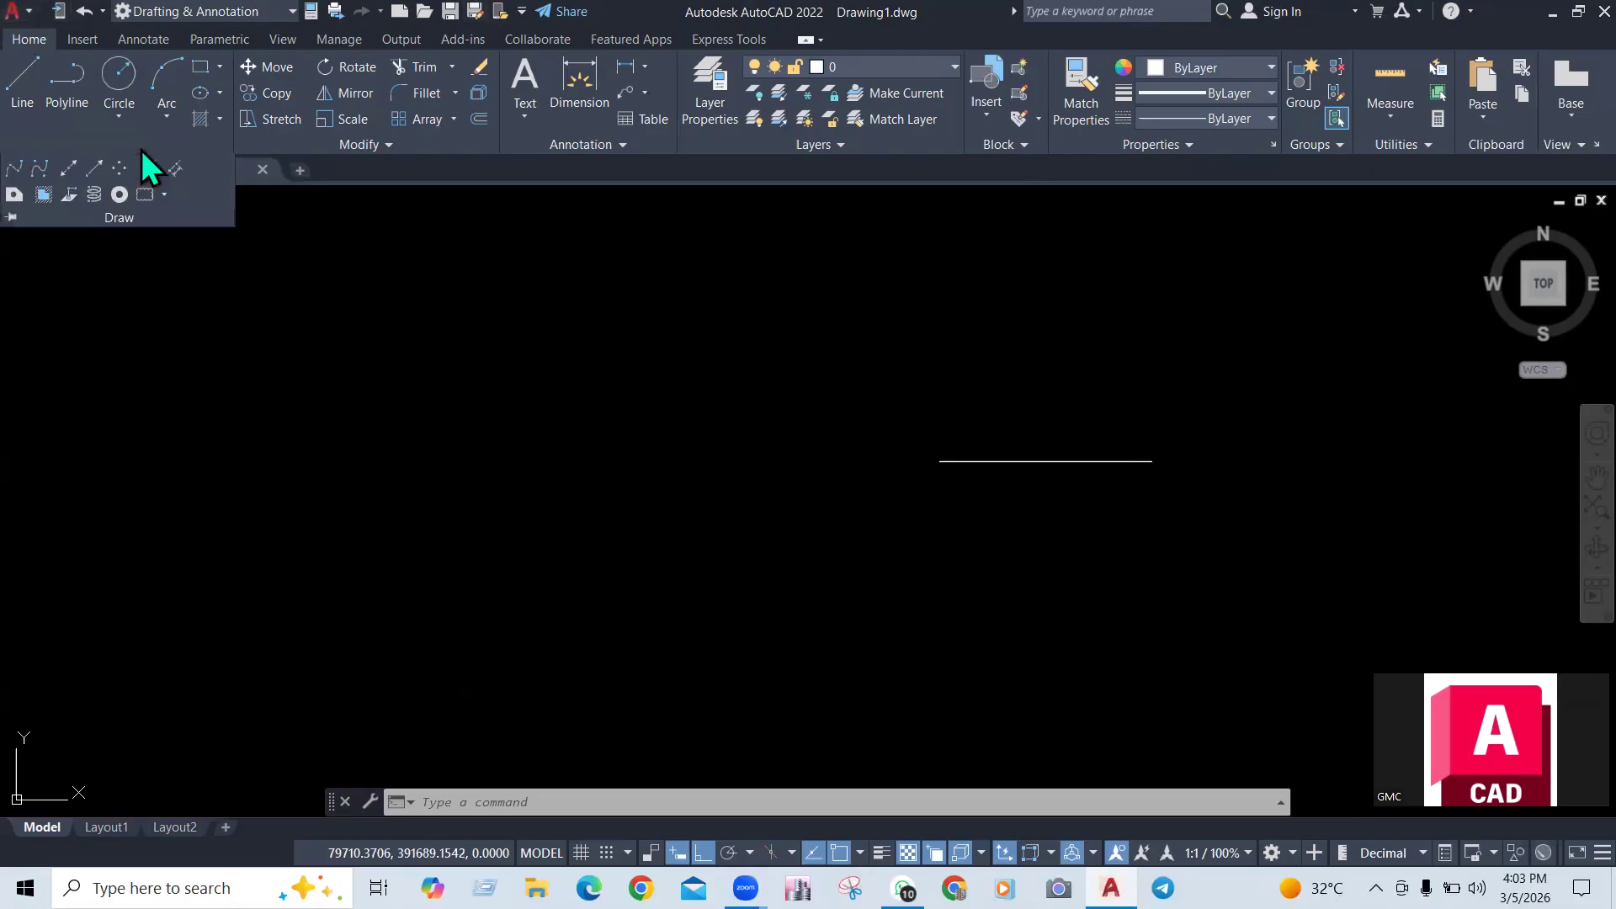
left_click(14, 196)
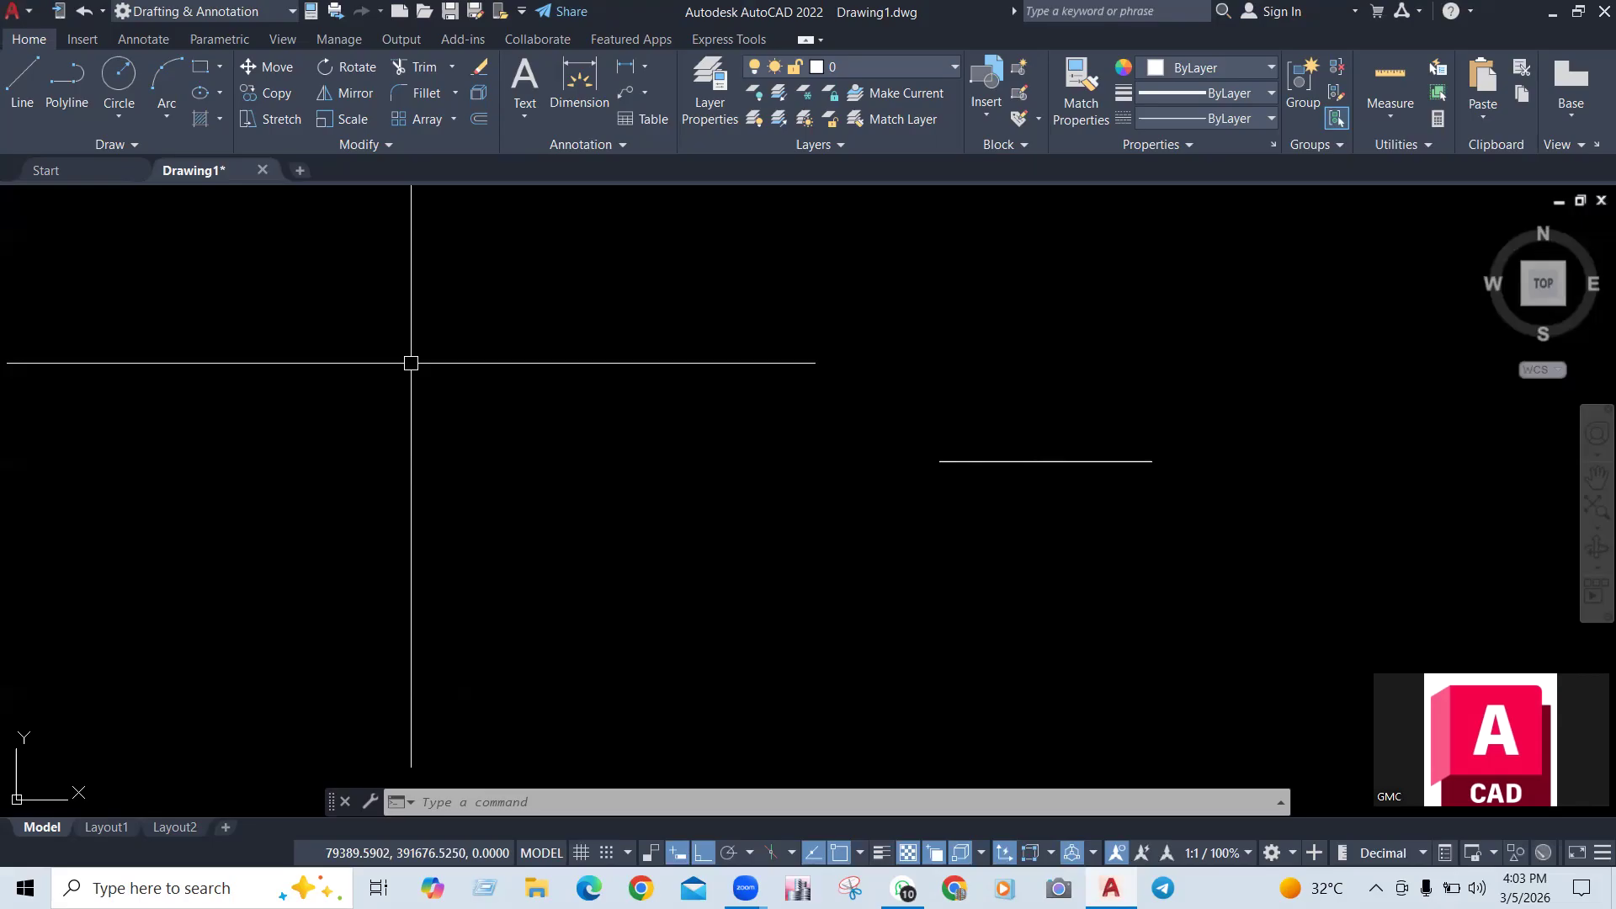
Draw a closed rectangle about 113 units wide from four separate lines, in the empty area left of the 110-unit line
type("l")
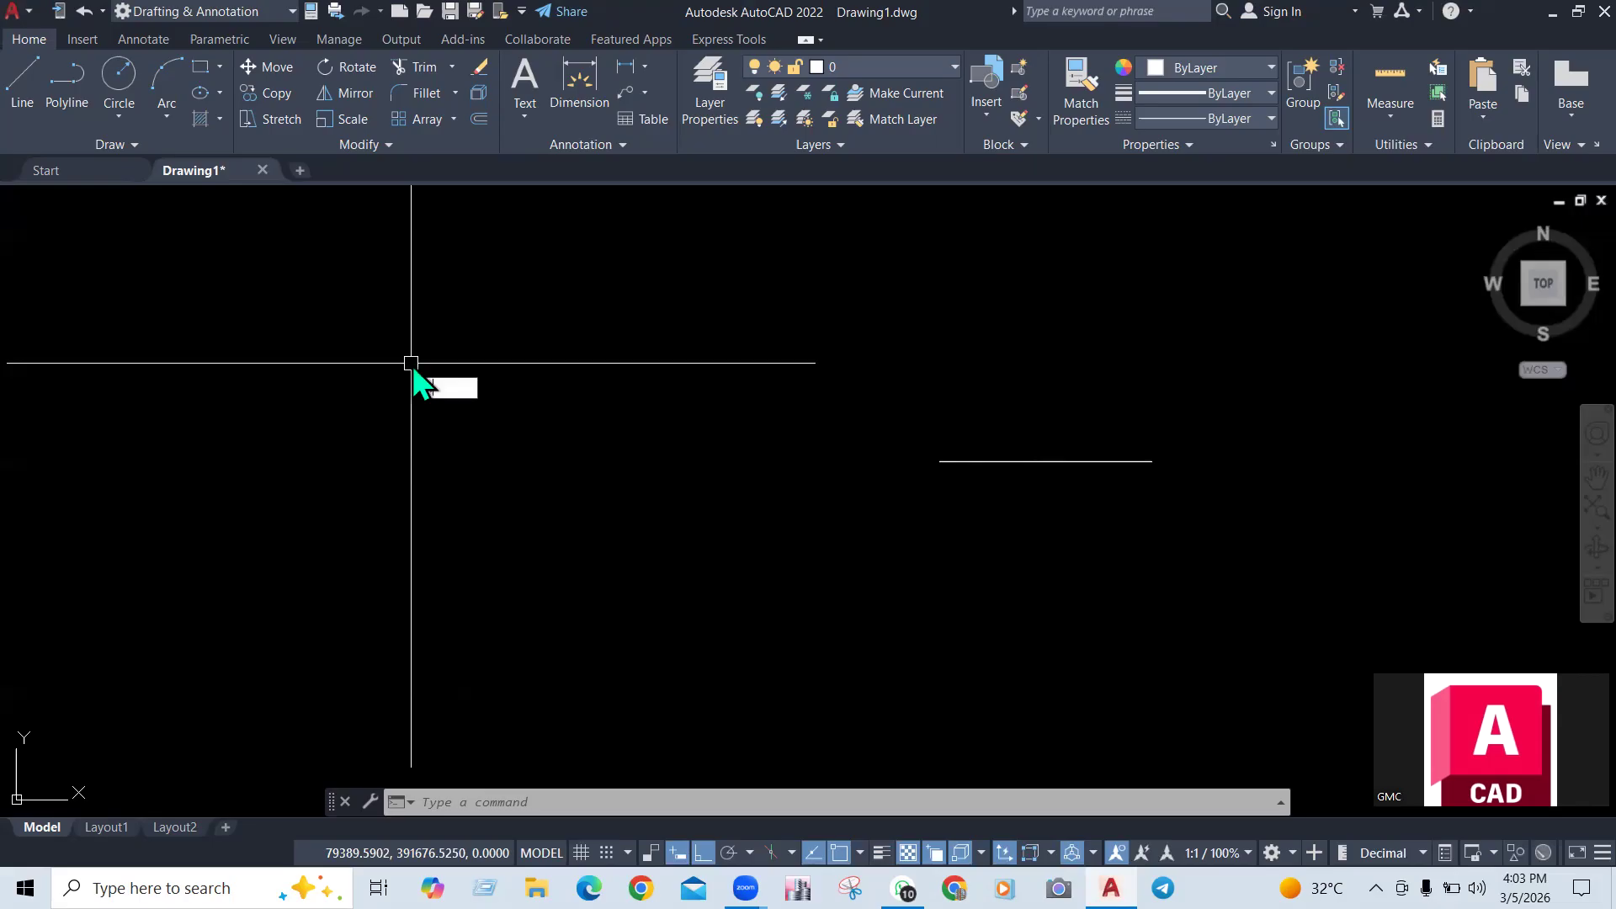
key("Return")
left_click(414, 364)
left_click(633, 377)
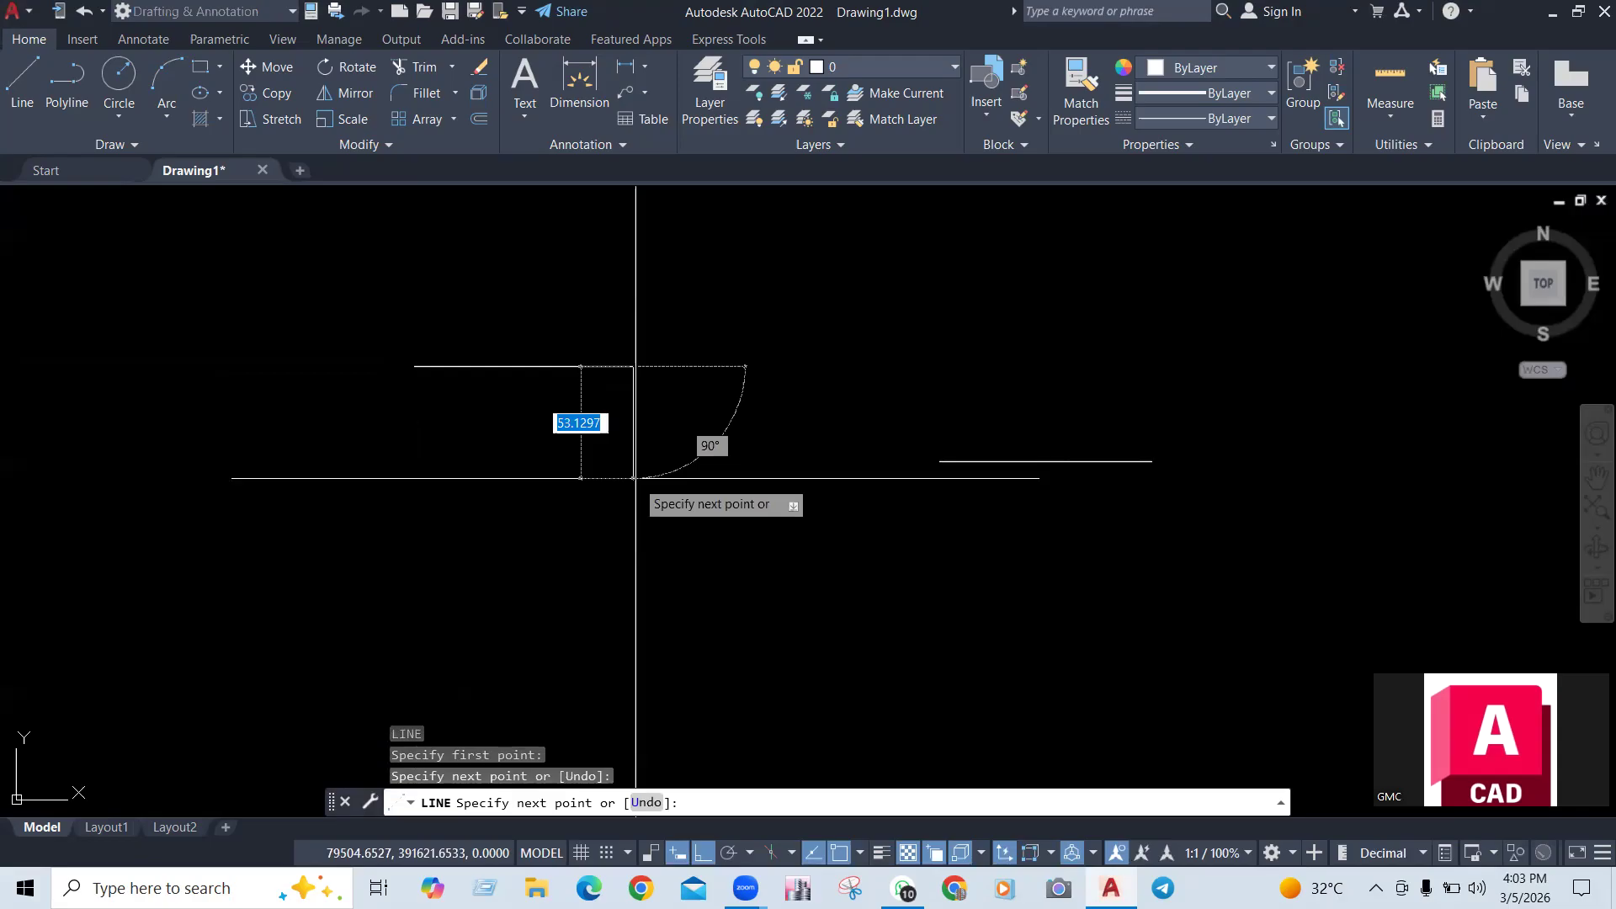
left_click(634, 549)
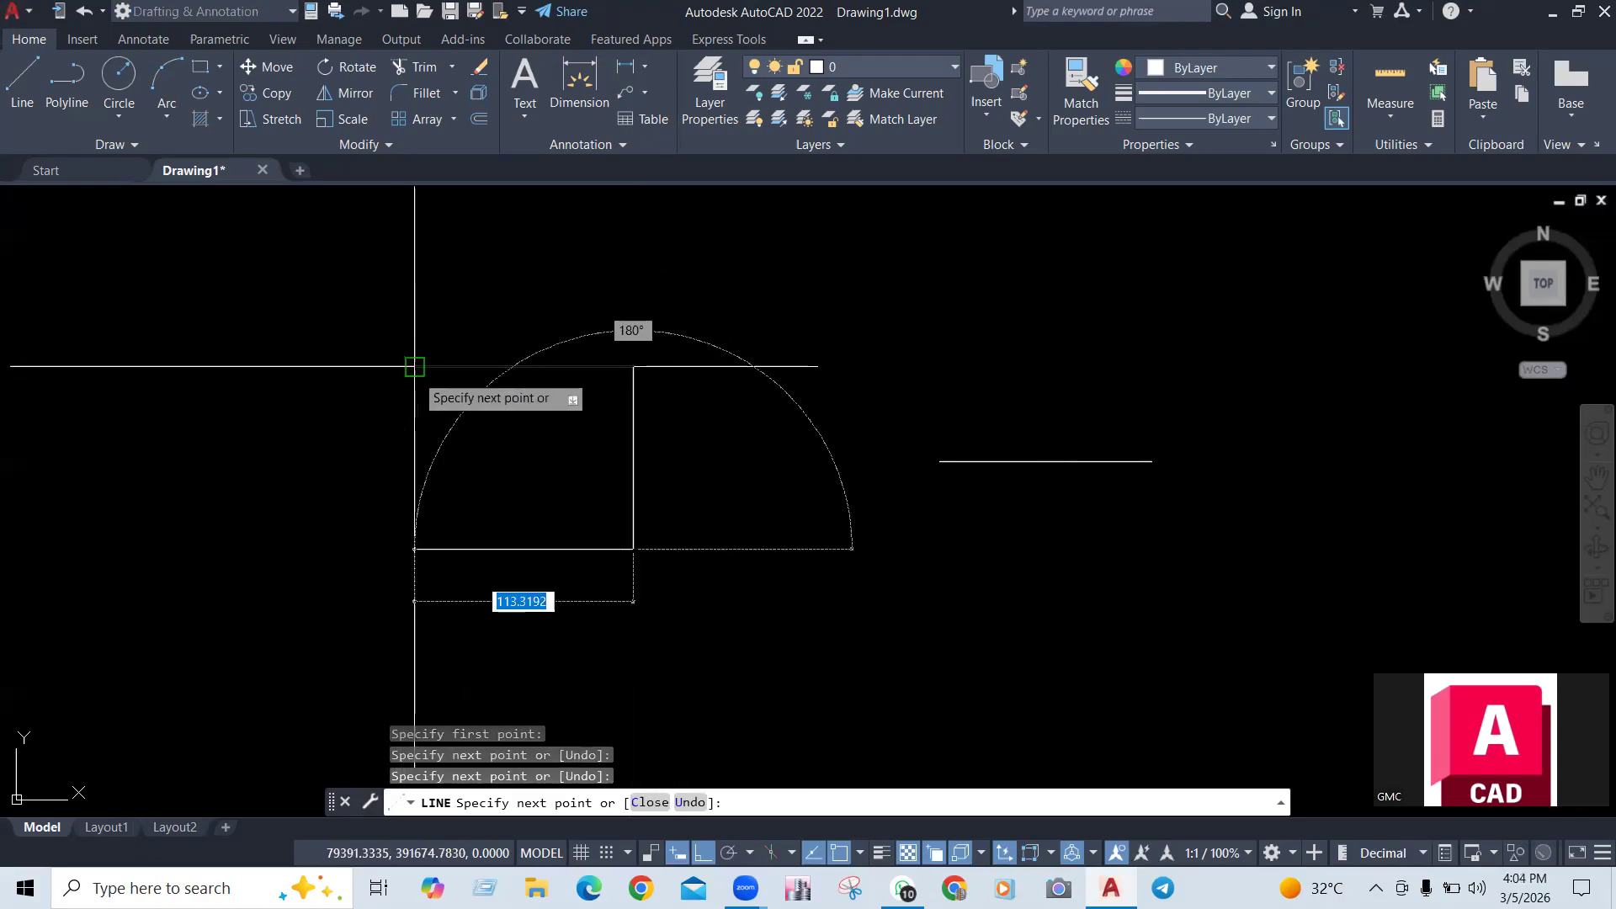
left_click(414, 547)
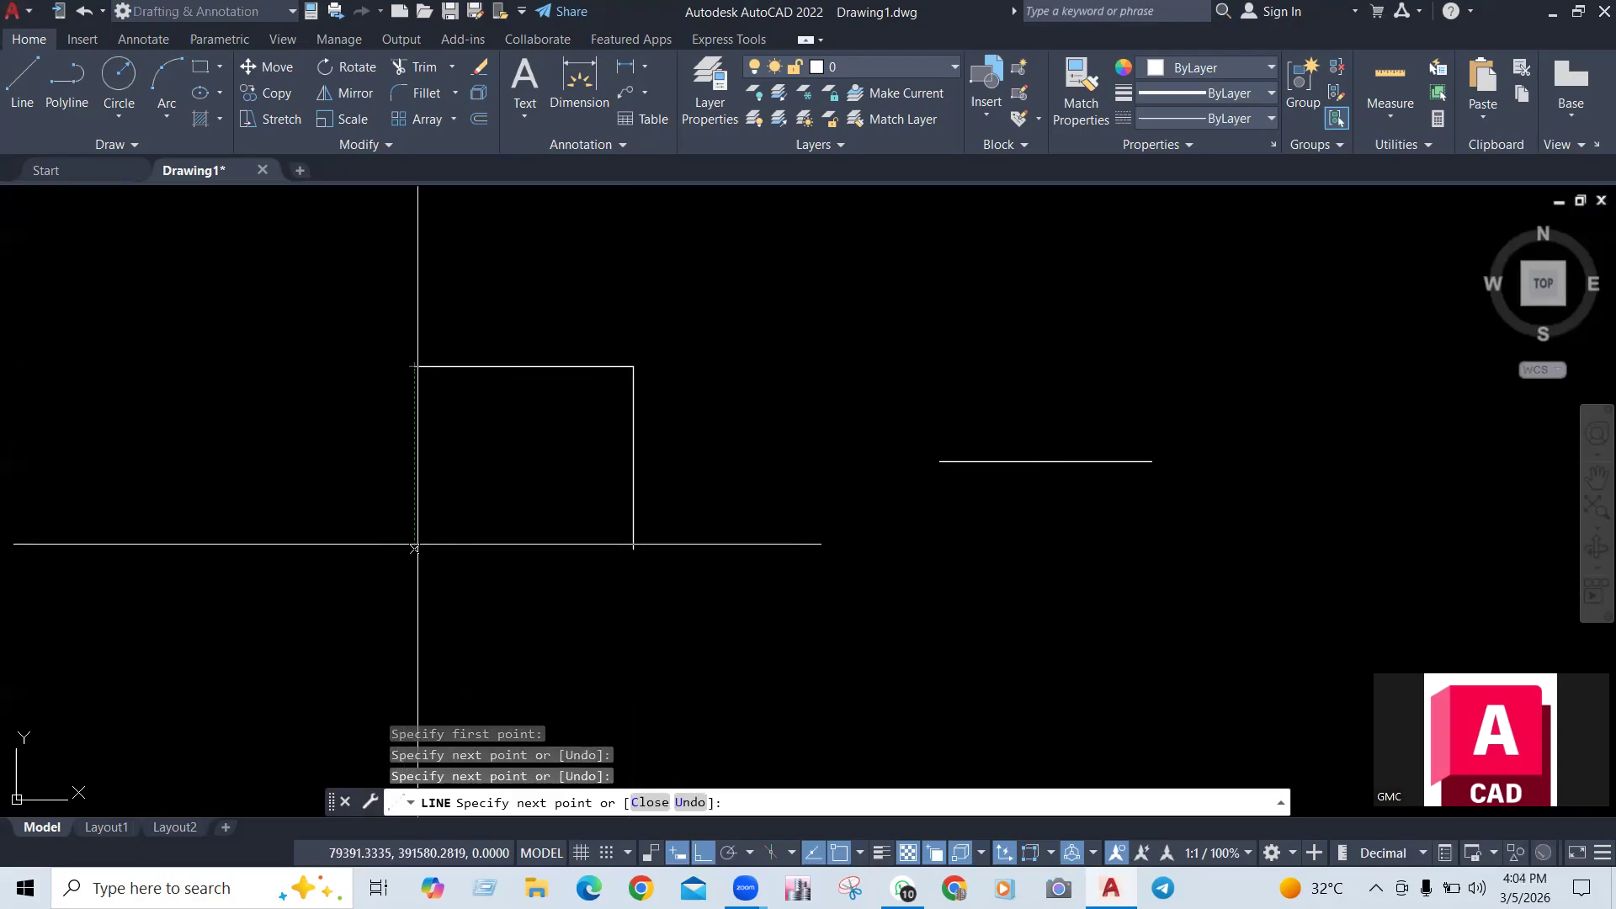
left_click(414, 366)
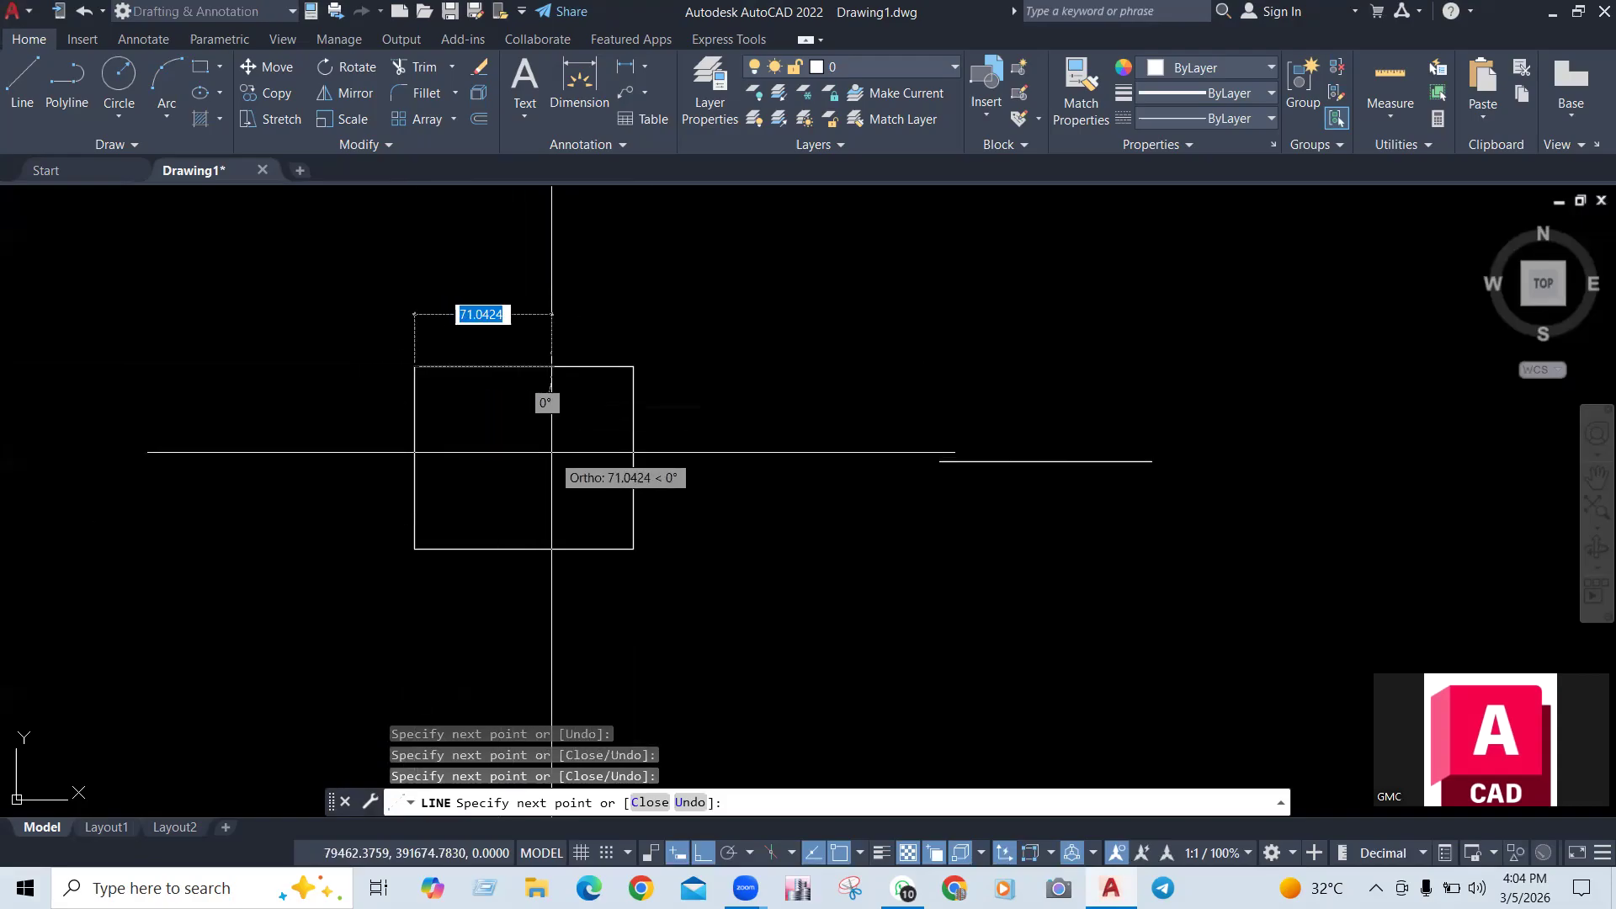
key("Escape")
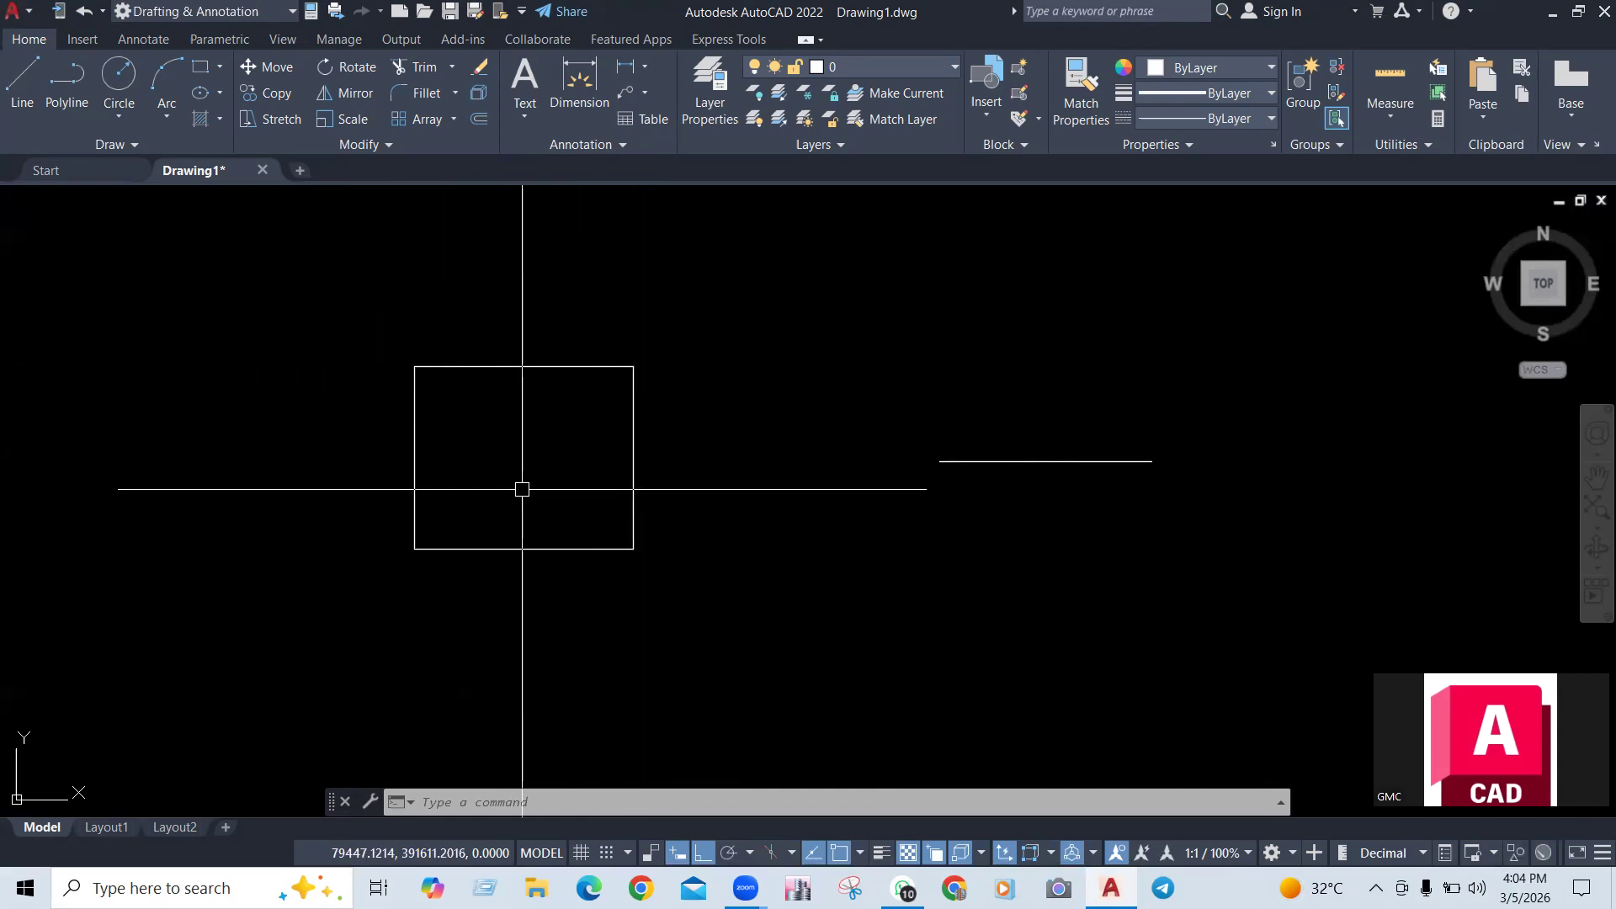
Start the REGION command for the rectangle made of four lines
type("re")
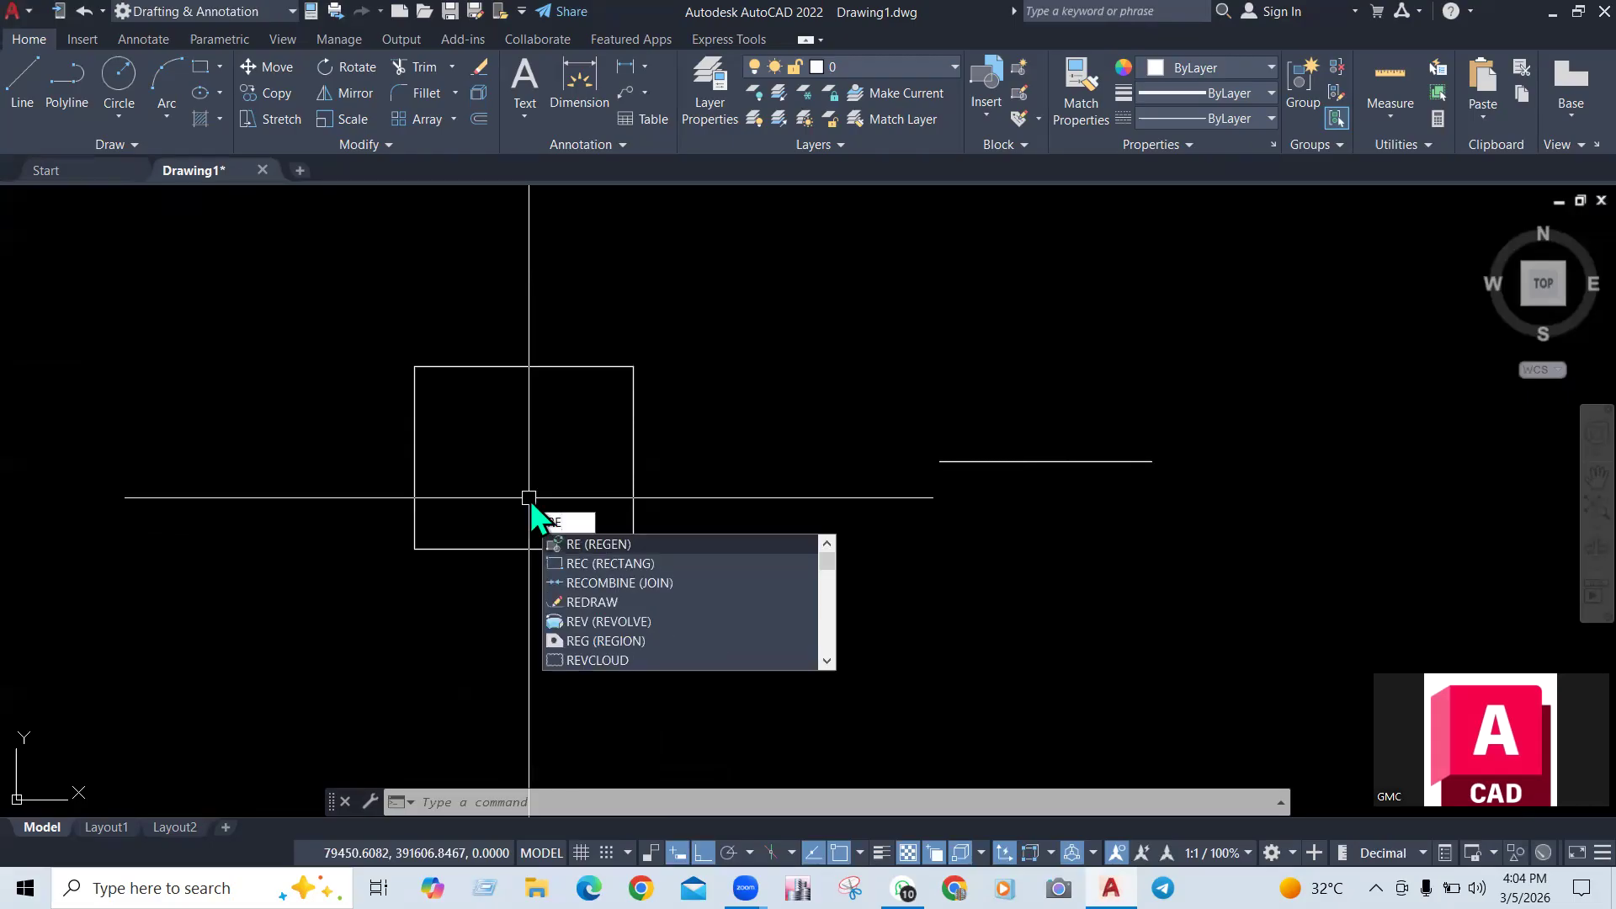
key("Return")
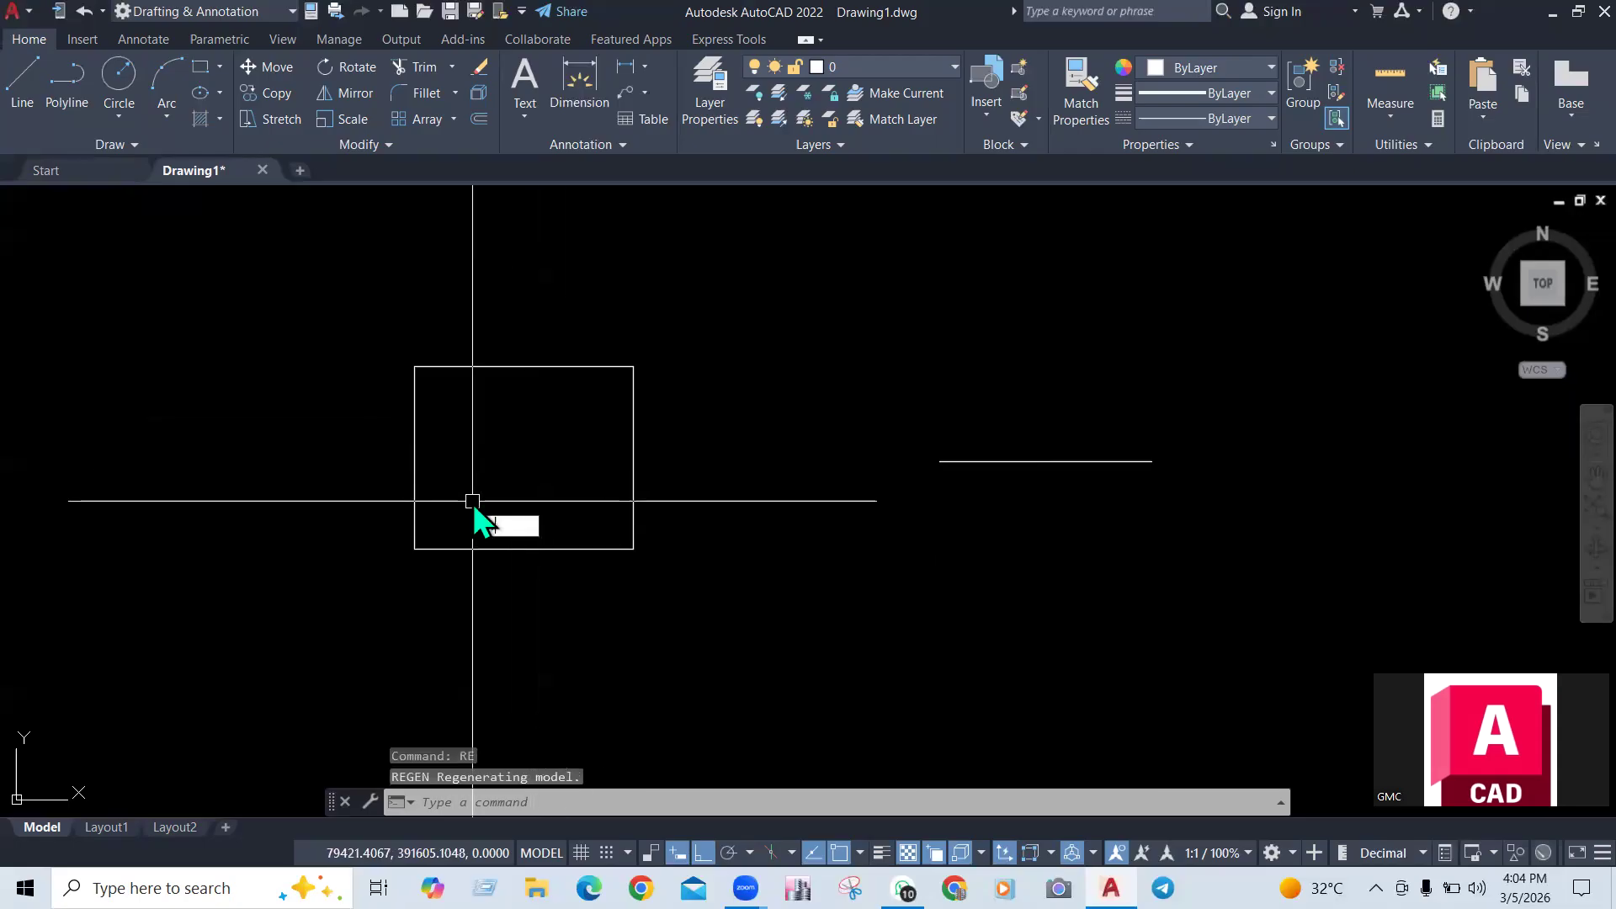
type("g")
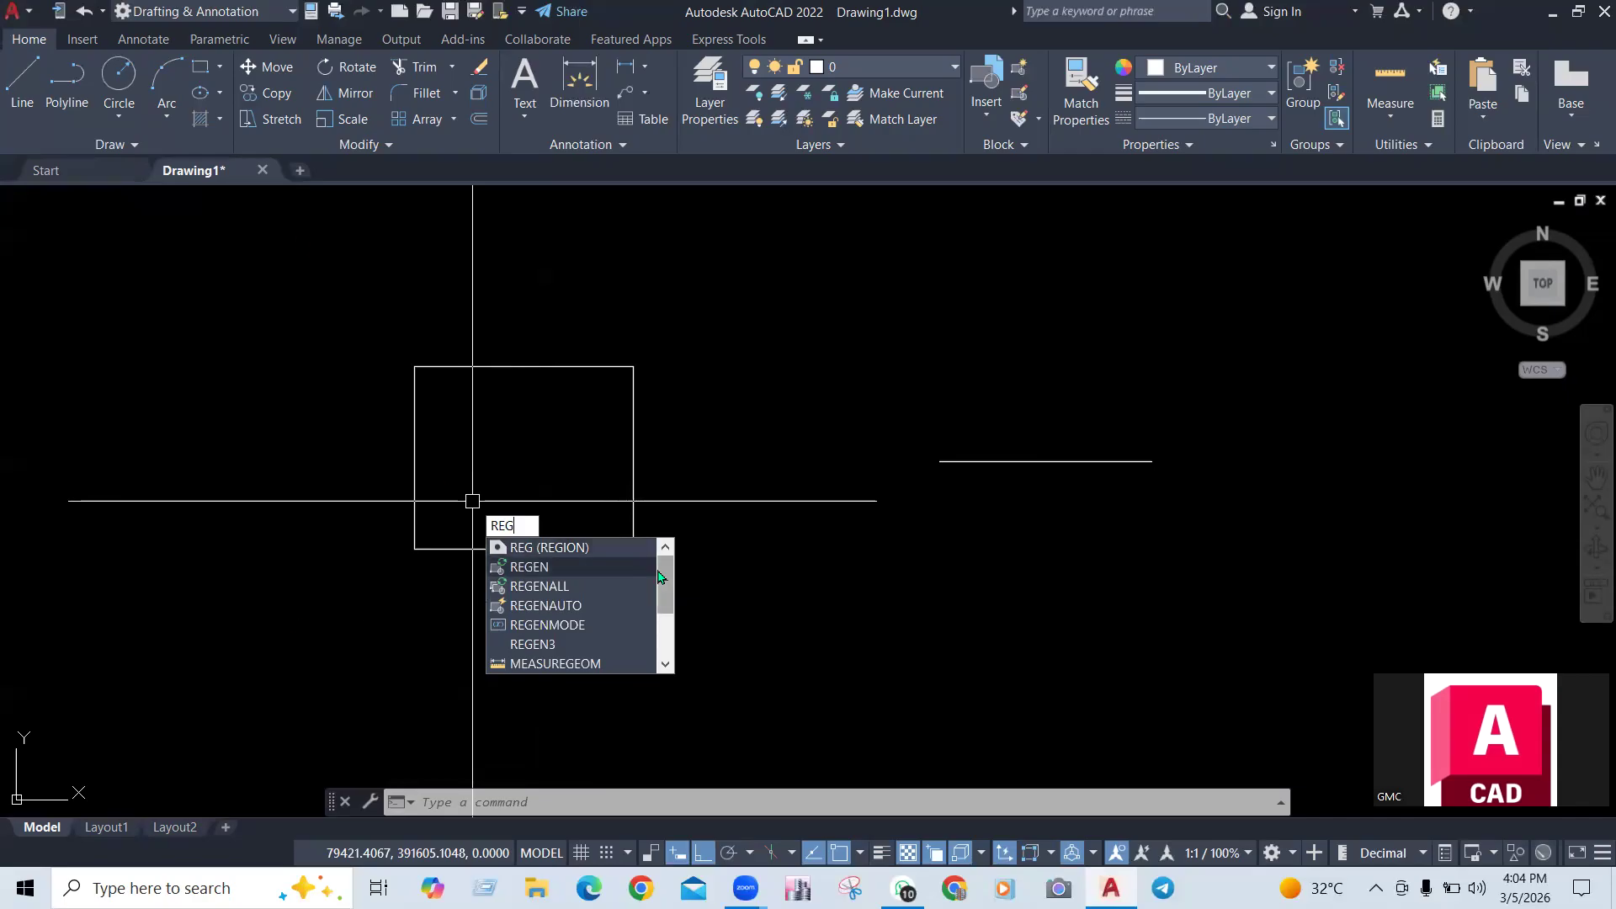
key("Return")
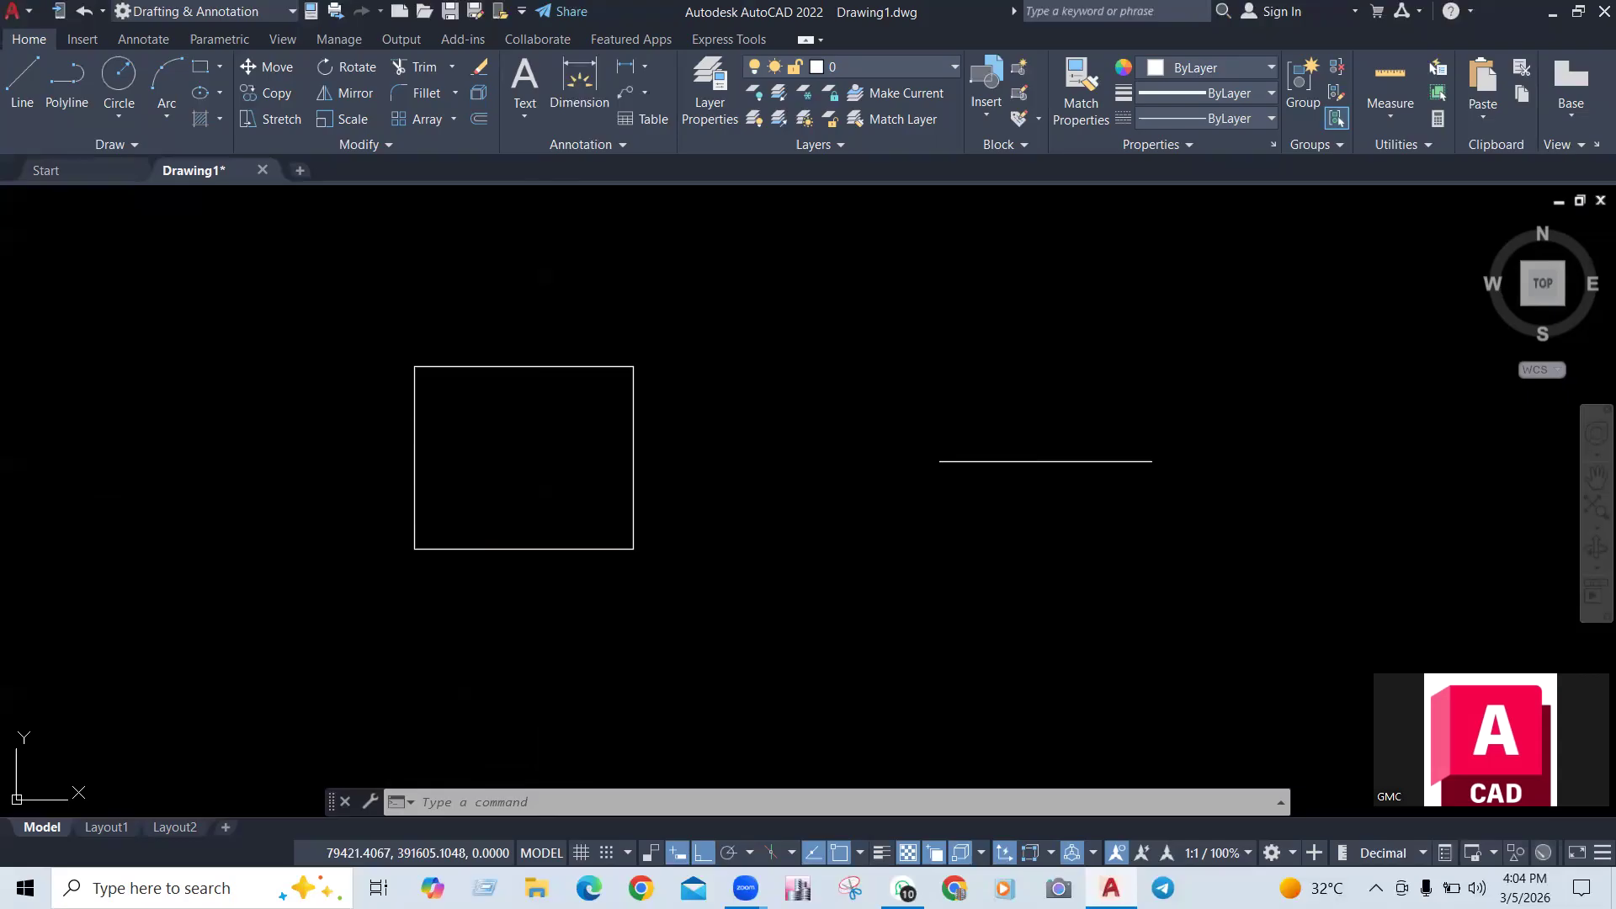
Convert the four lines of the square into a single region
left_click(705, 310)
left_click(315, 617)
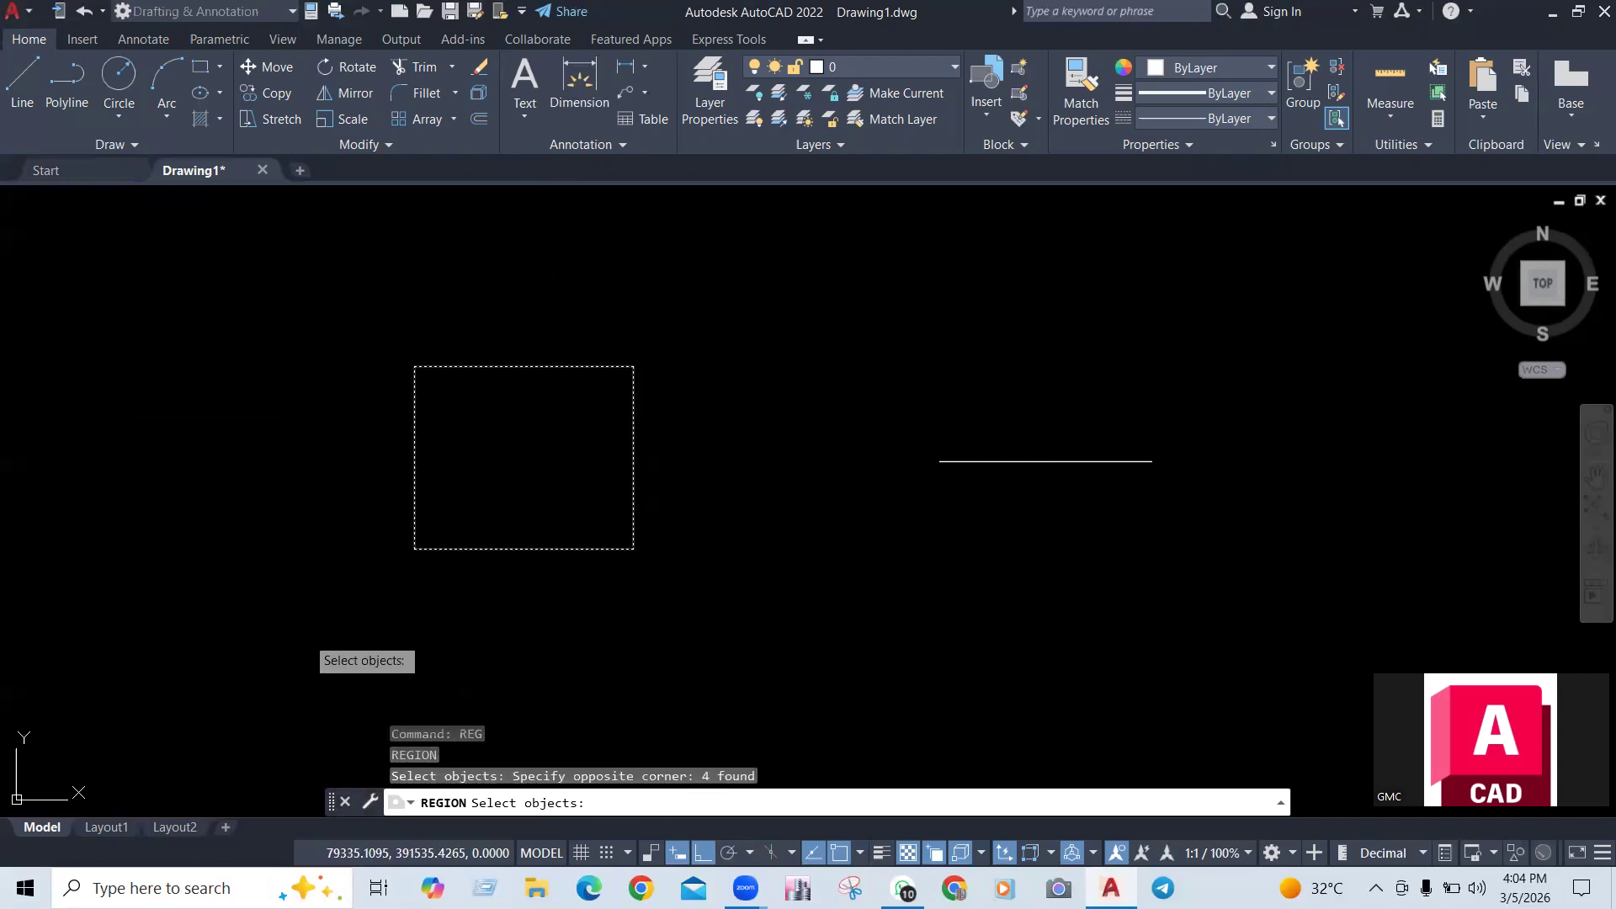
key("Return")
left_click(497, 548)
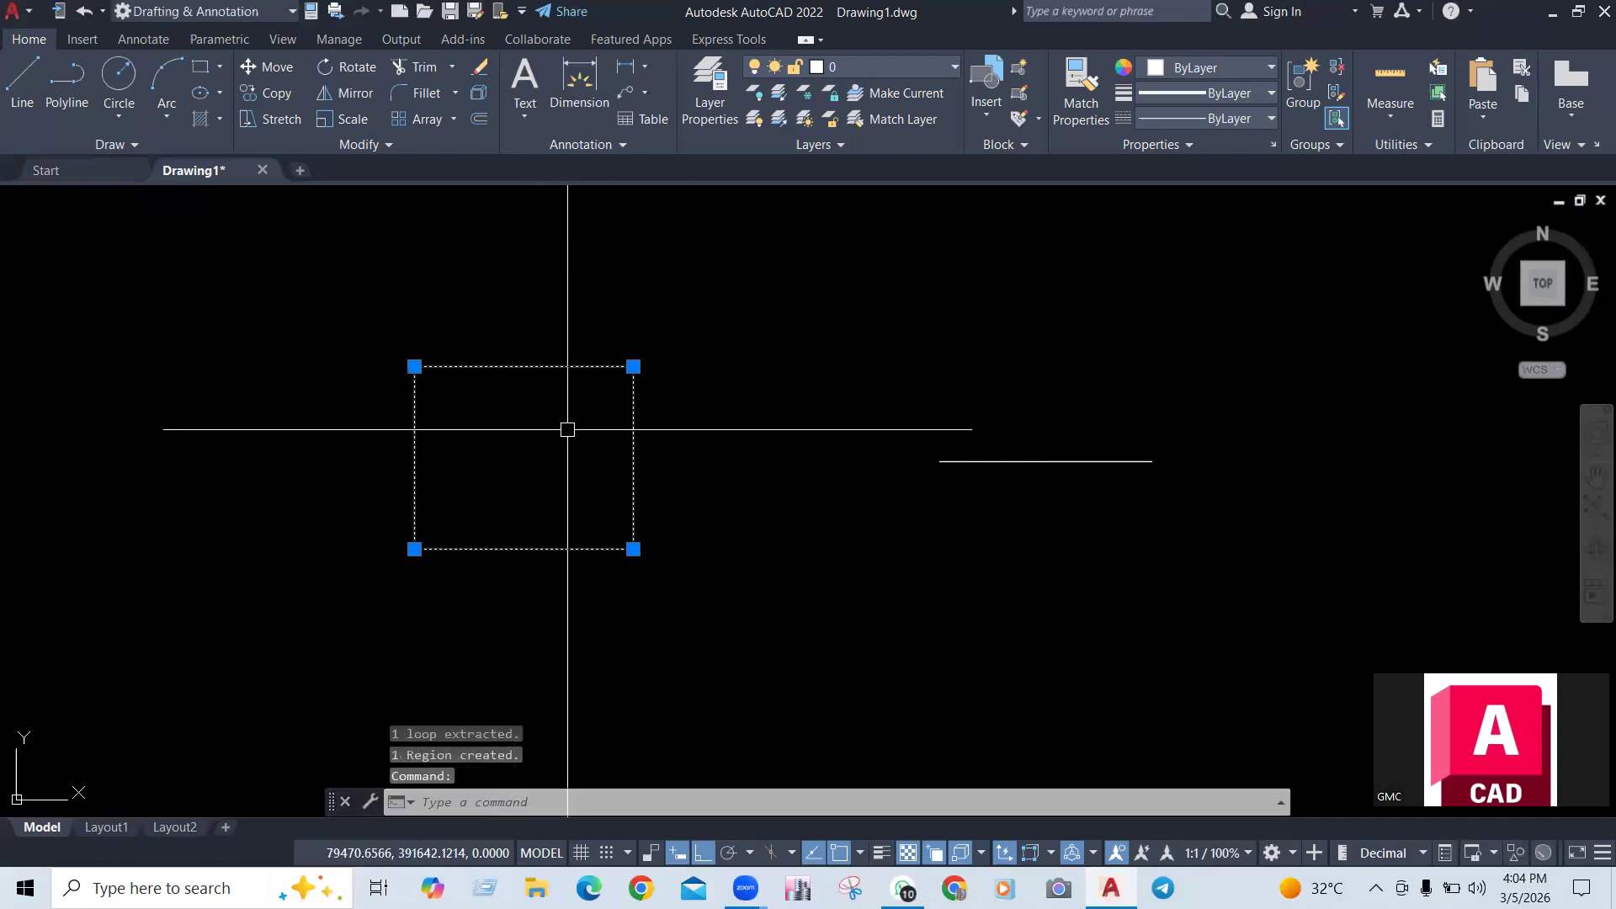
scroll(514, 446, "down", 2)
key("Escape")
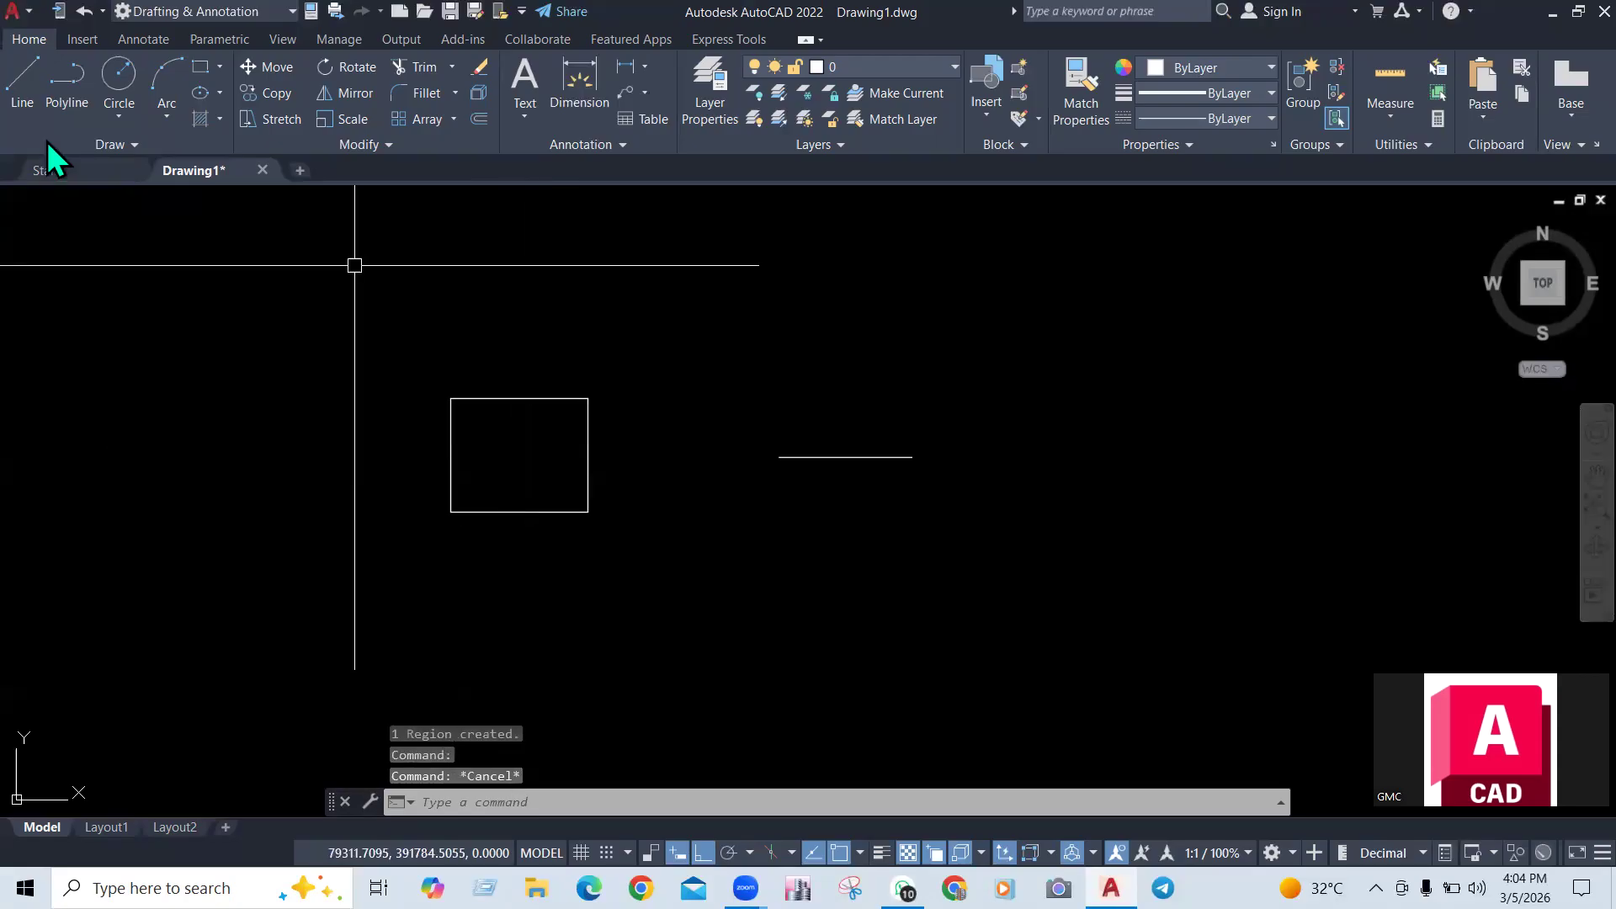
left_click(74, 146)
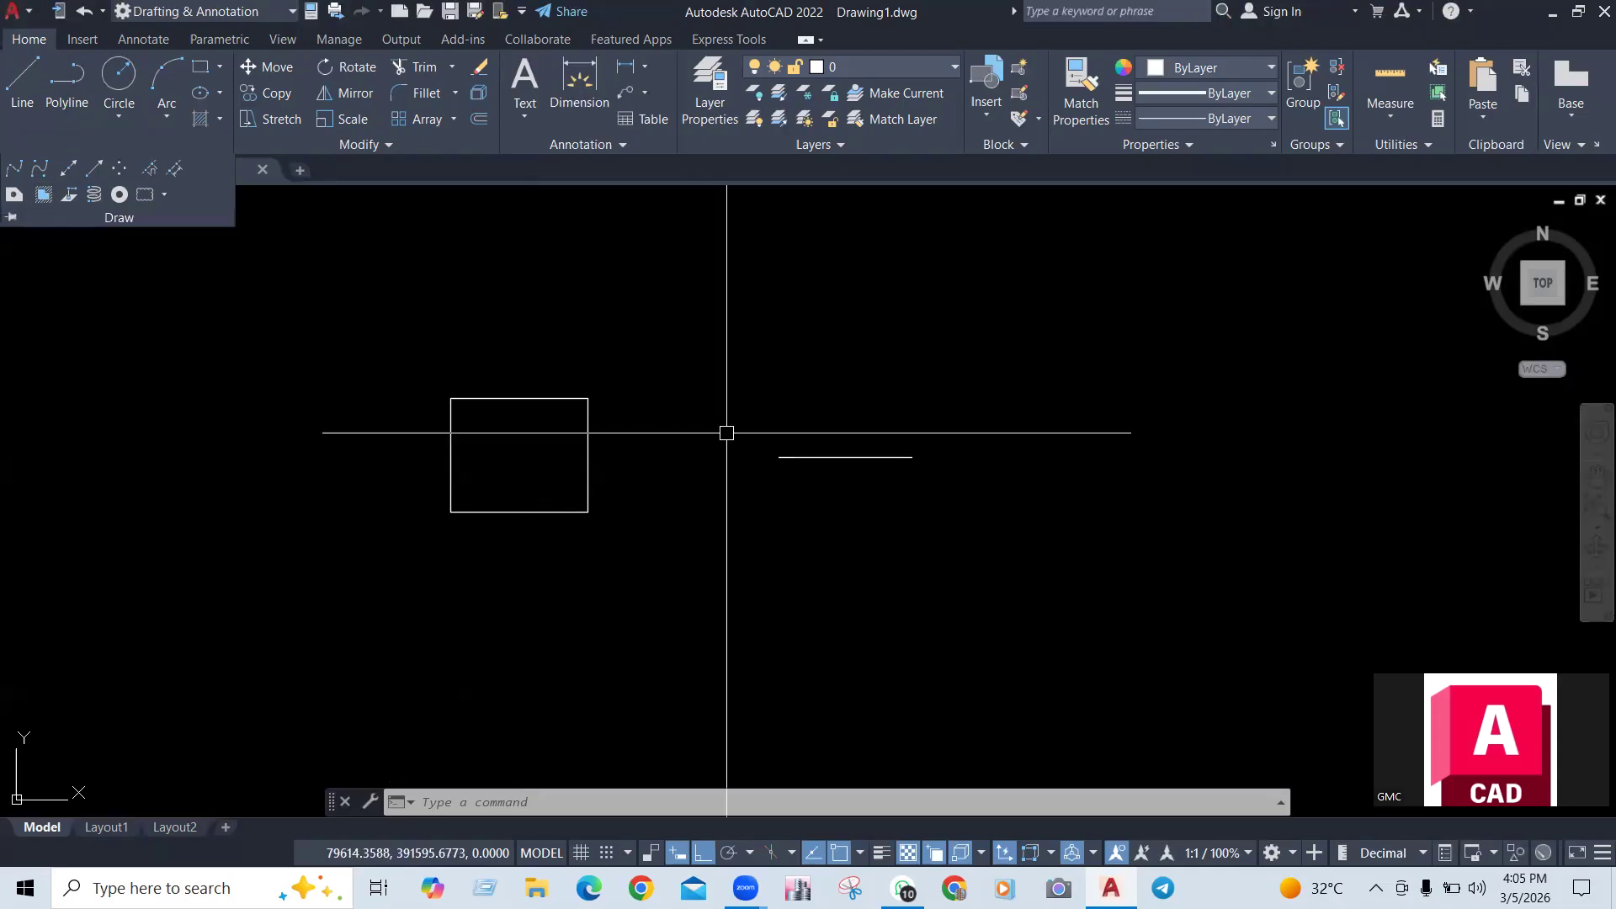
Draw a rectangle 50 wide and 5 high in the empty area beside the single horizontal line
middle_click_drag(988, 450, 407, 462)
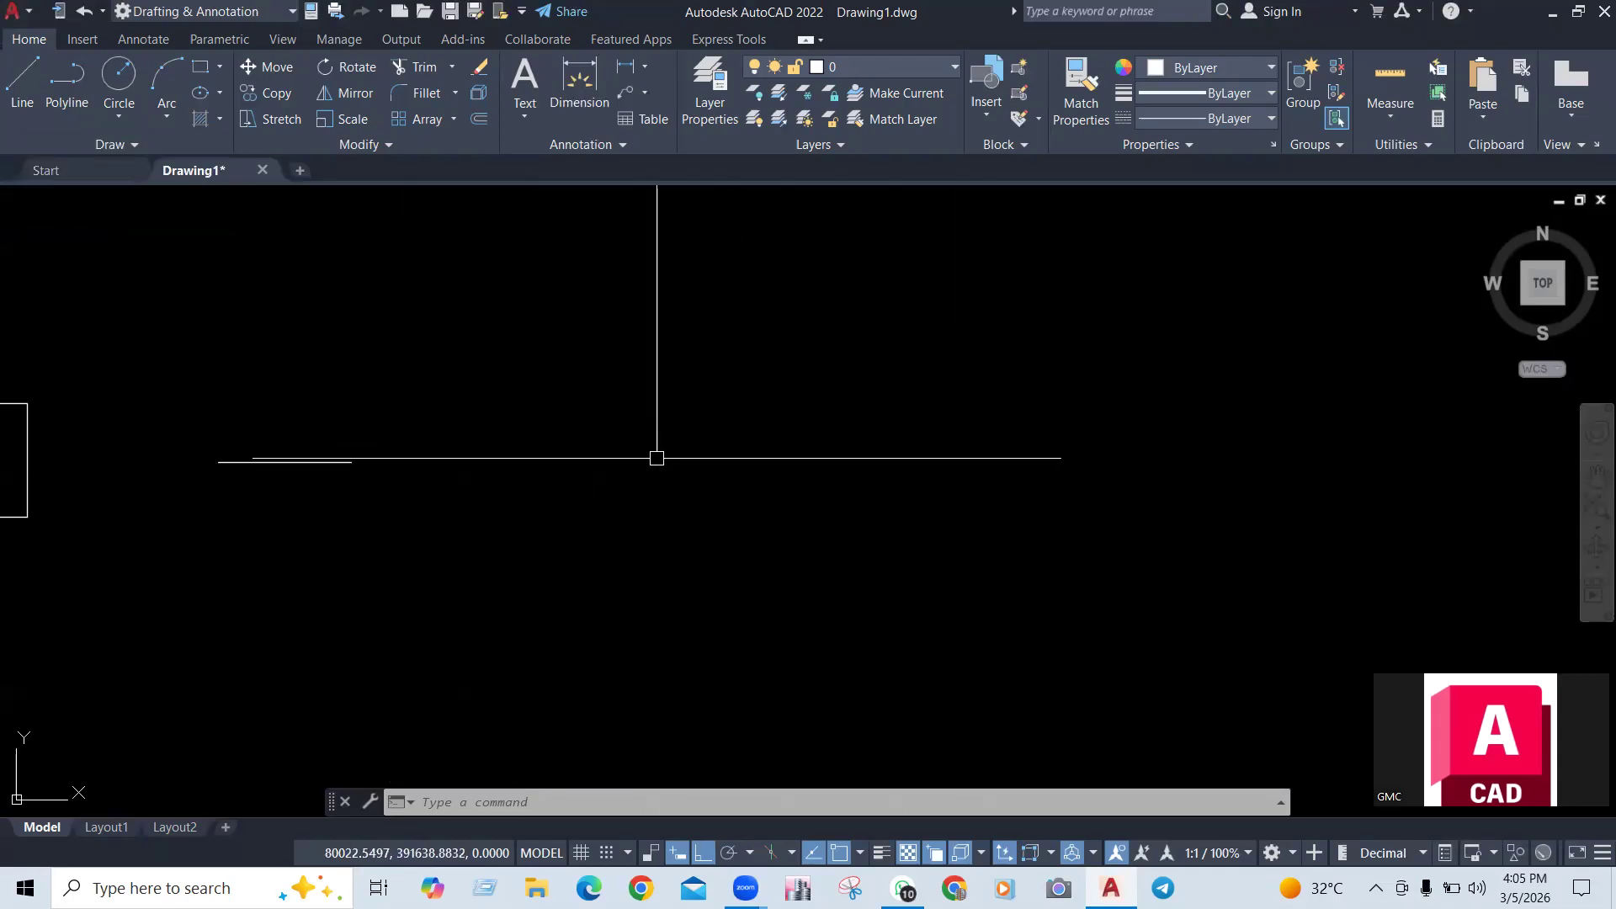
key("Return")
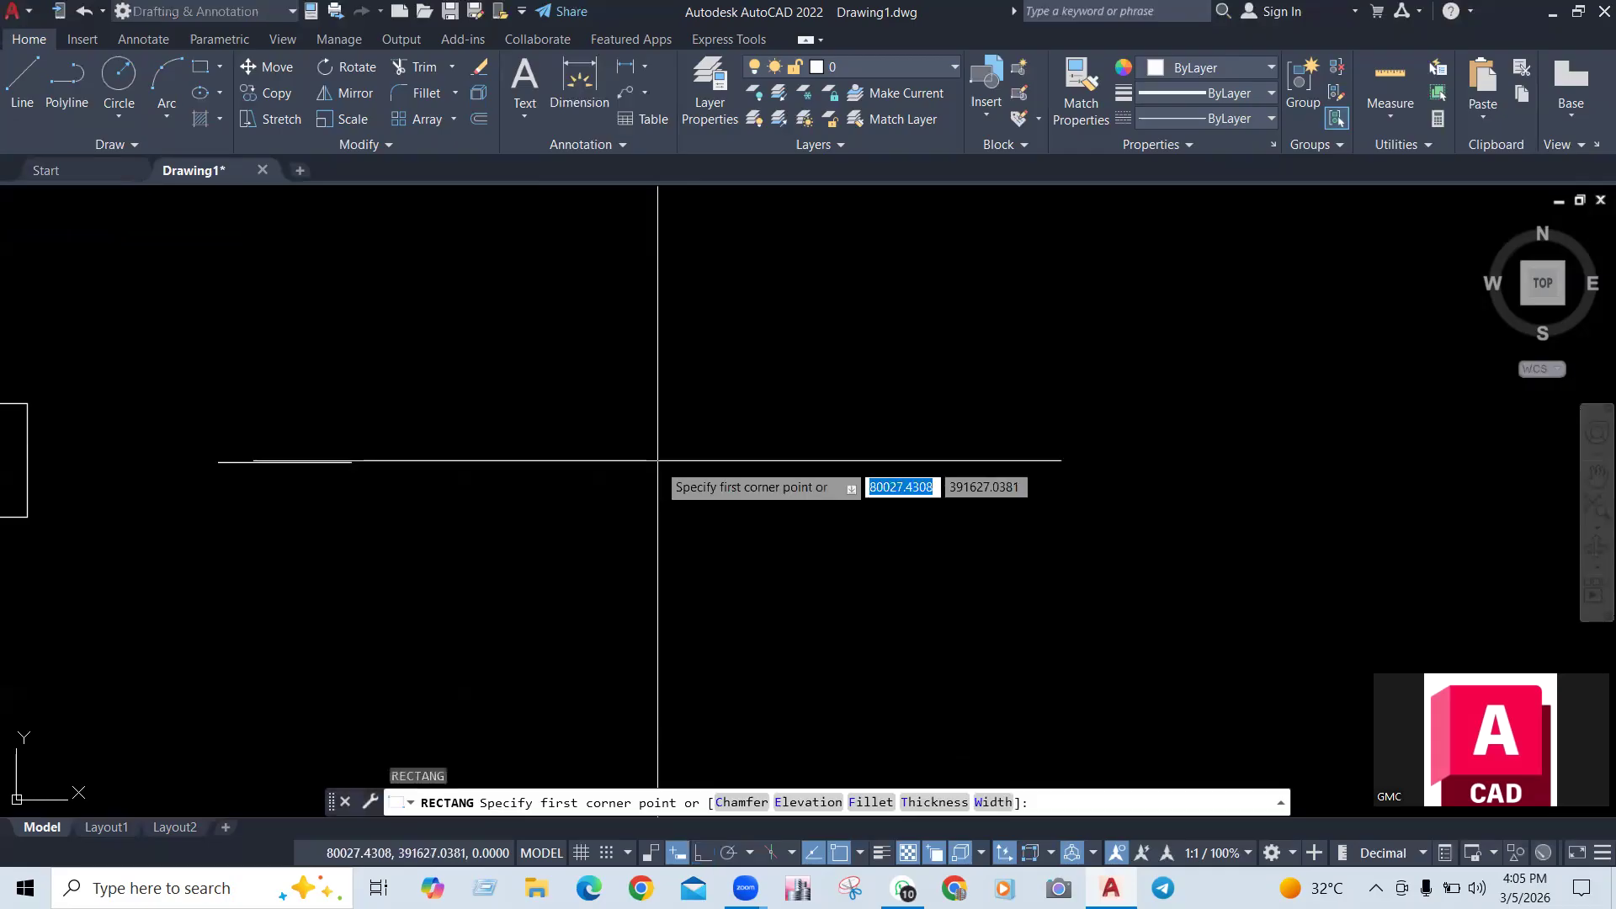
left_click(580, 452)
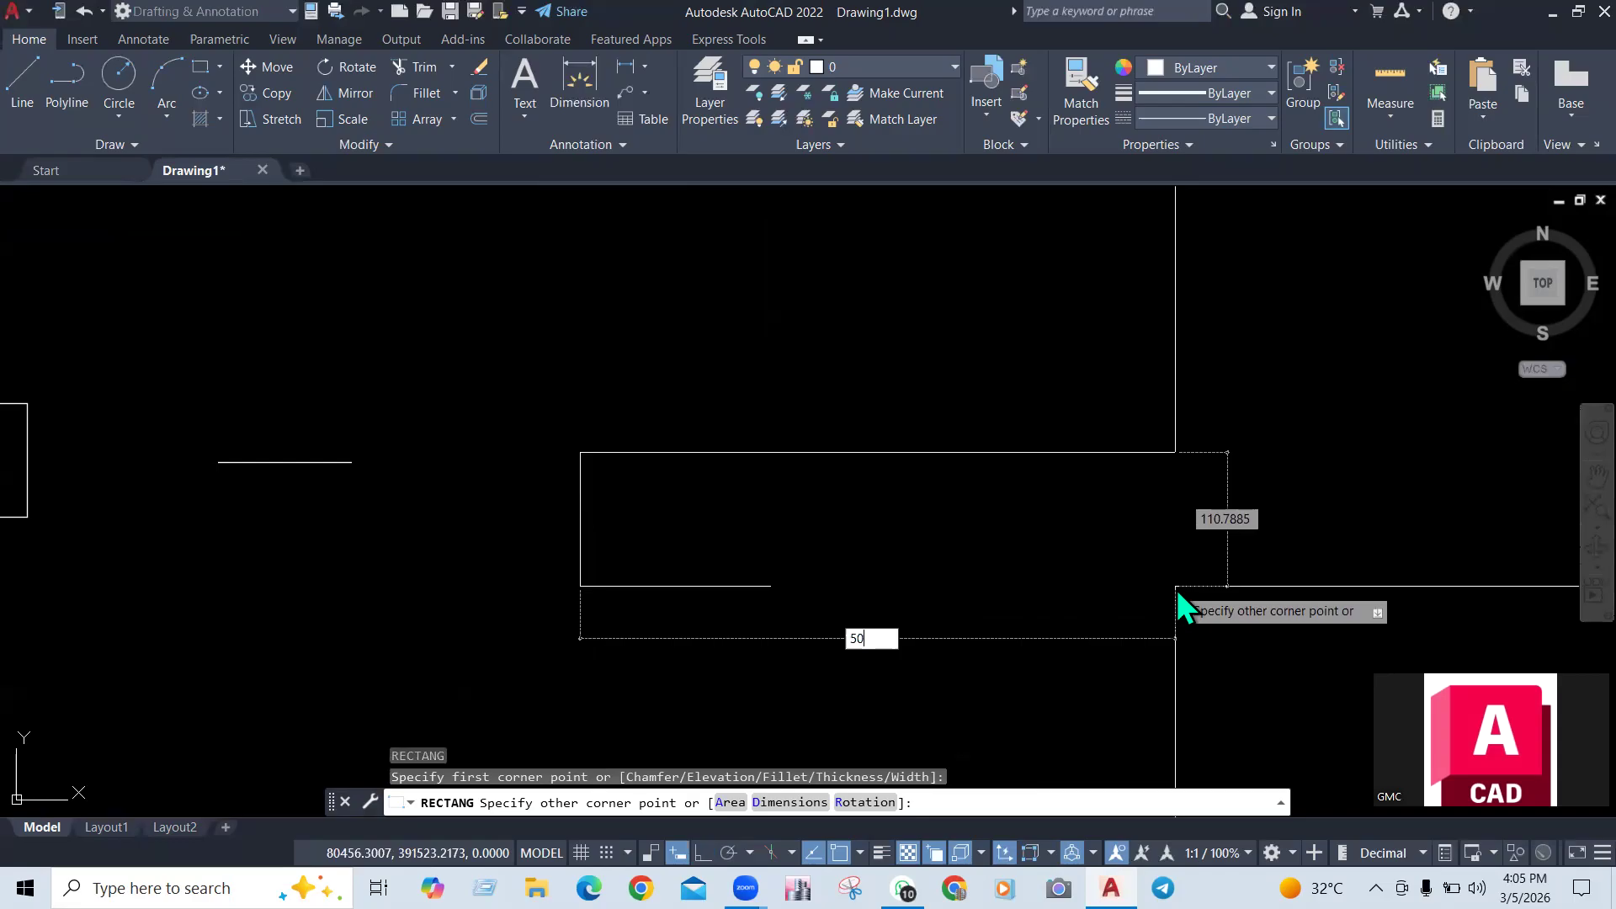
key("Tab")
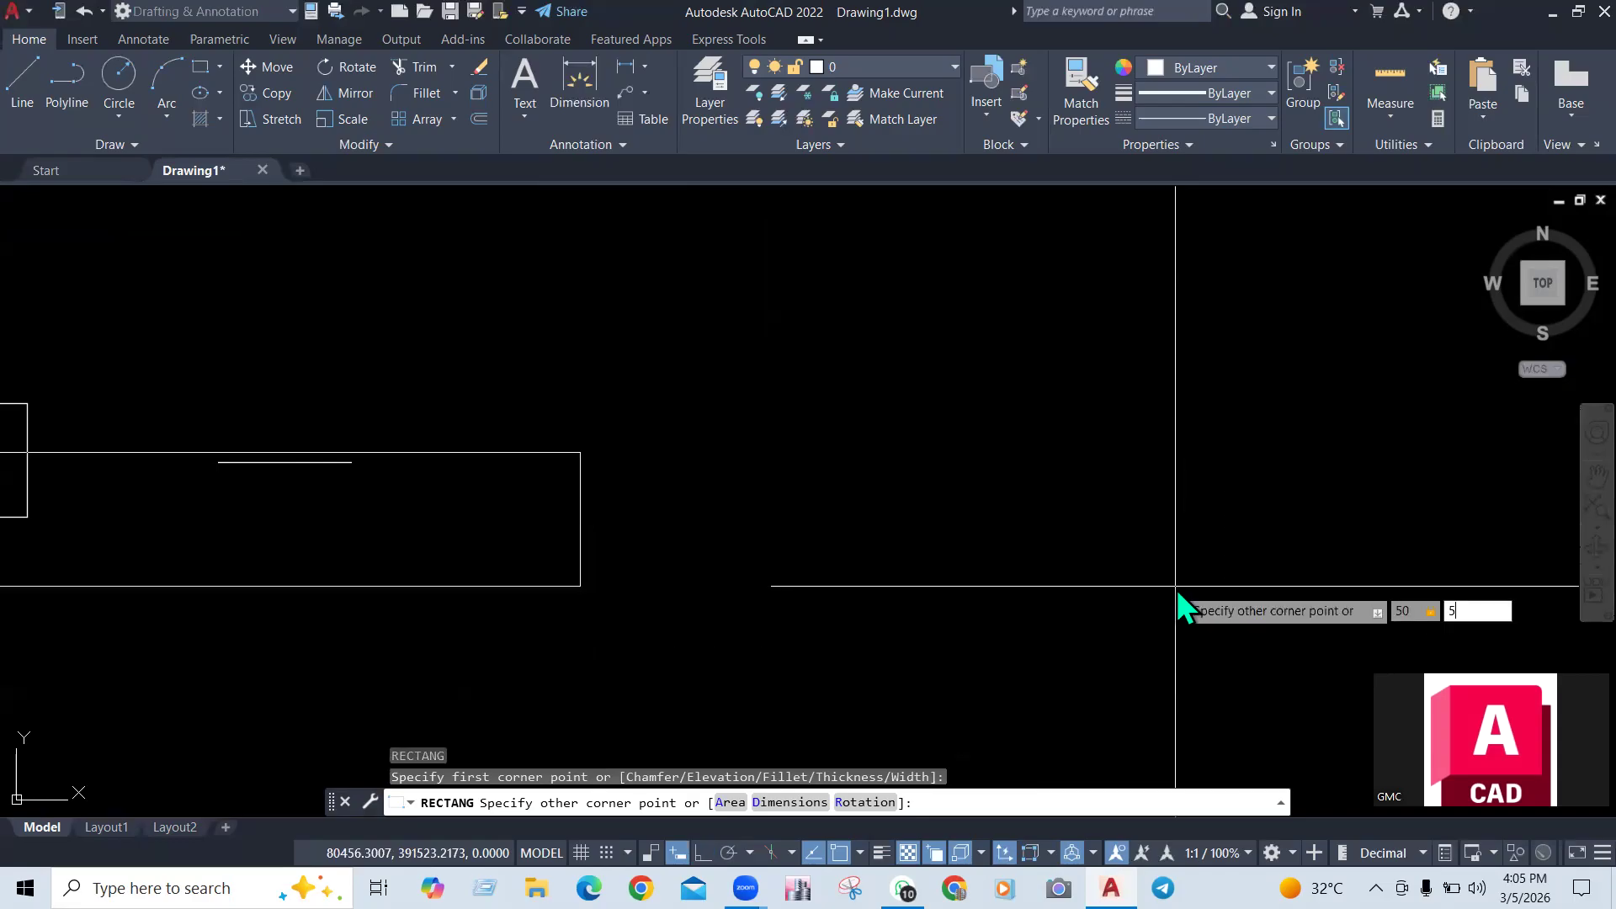
type("5")
key("Return")
Draw a vertical line joining the midpoints of the rectangle's lower and upper long edges
scroll(635, 429, "up", 5)
scroll(564, 552, "up", 2)
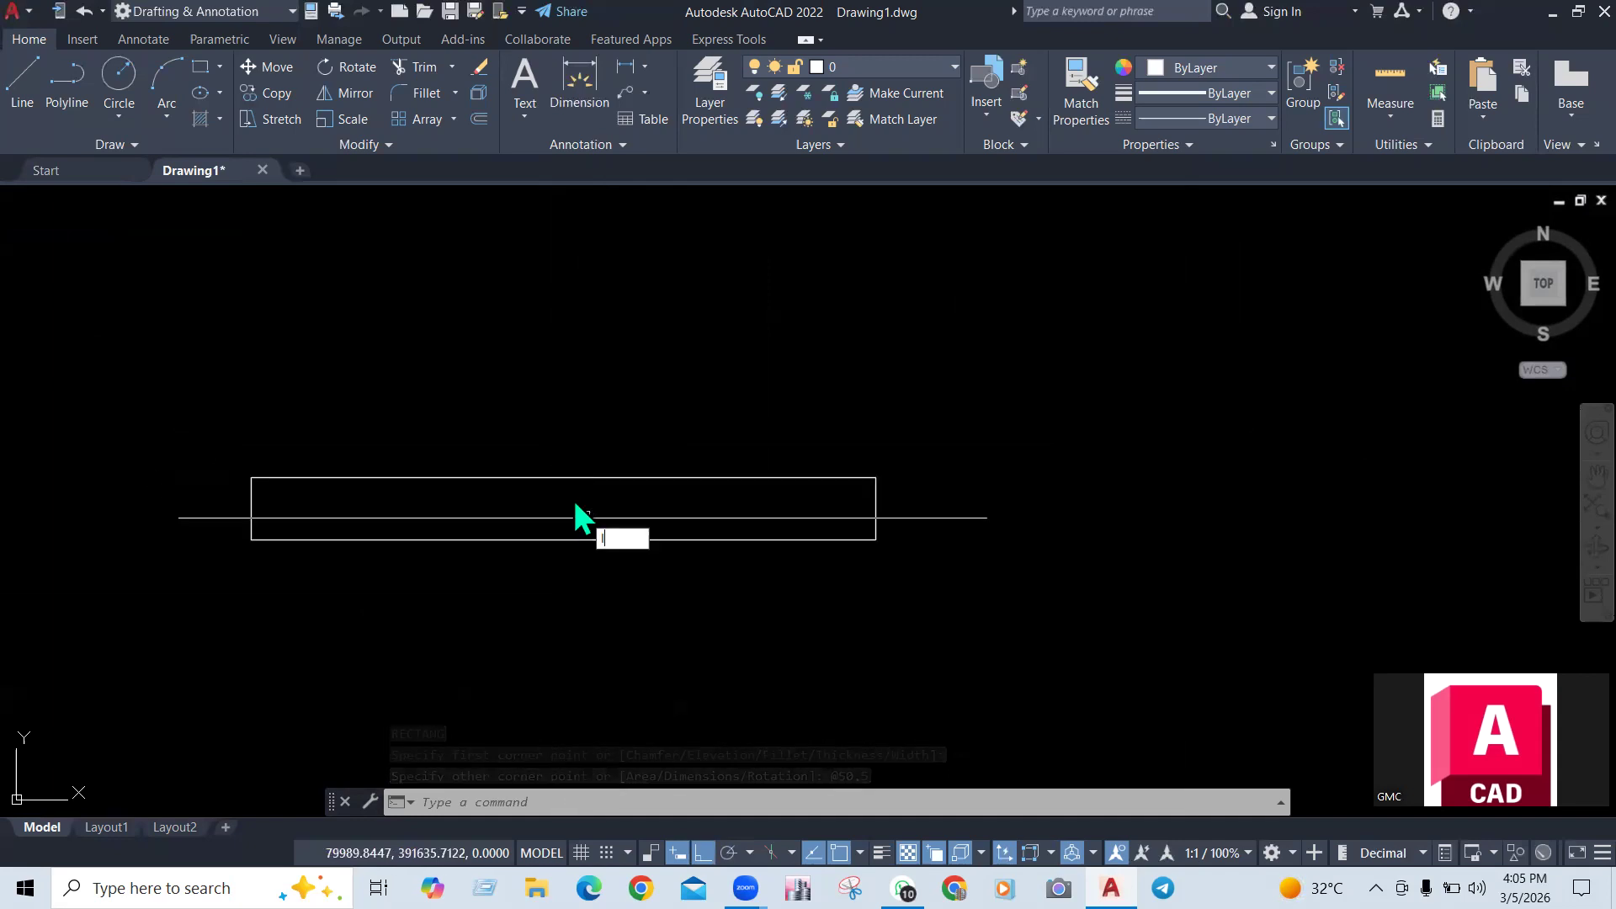
type("l")
key("Return")
left_click(563, 539)
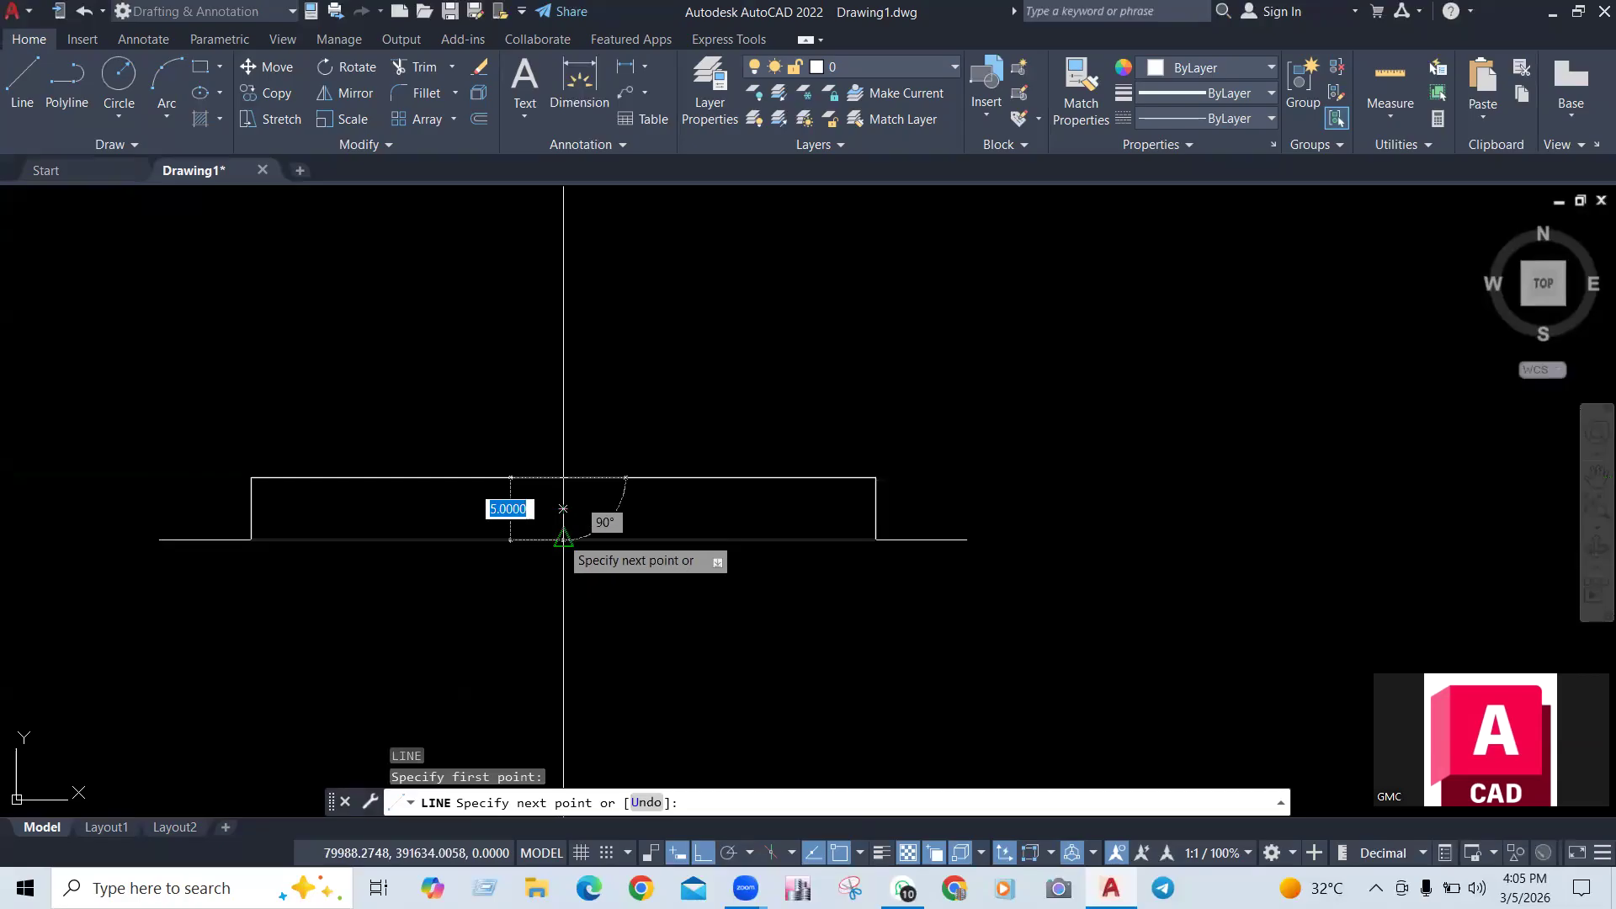
left_click(563, 478)
key("Escape")
right_click(592, 521)
key("Escape")
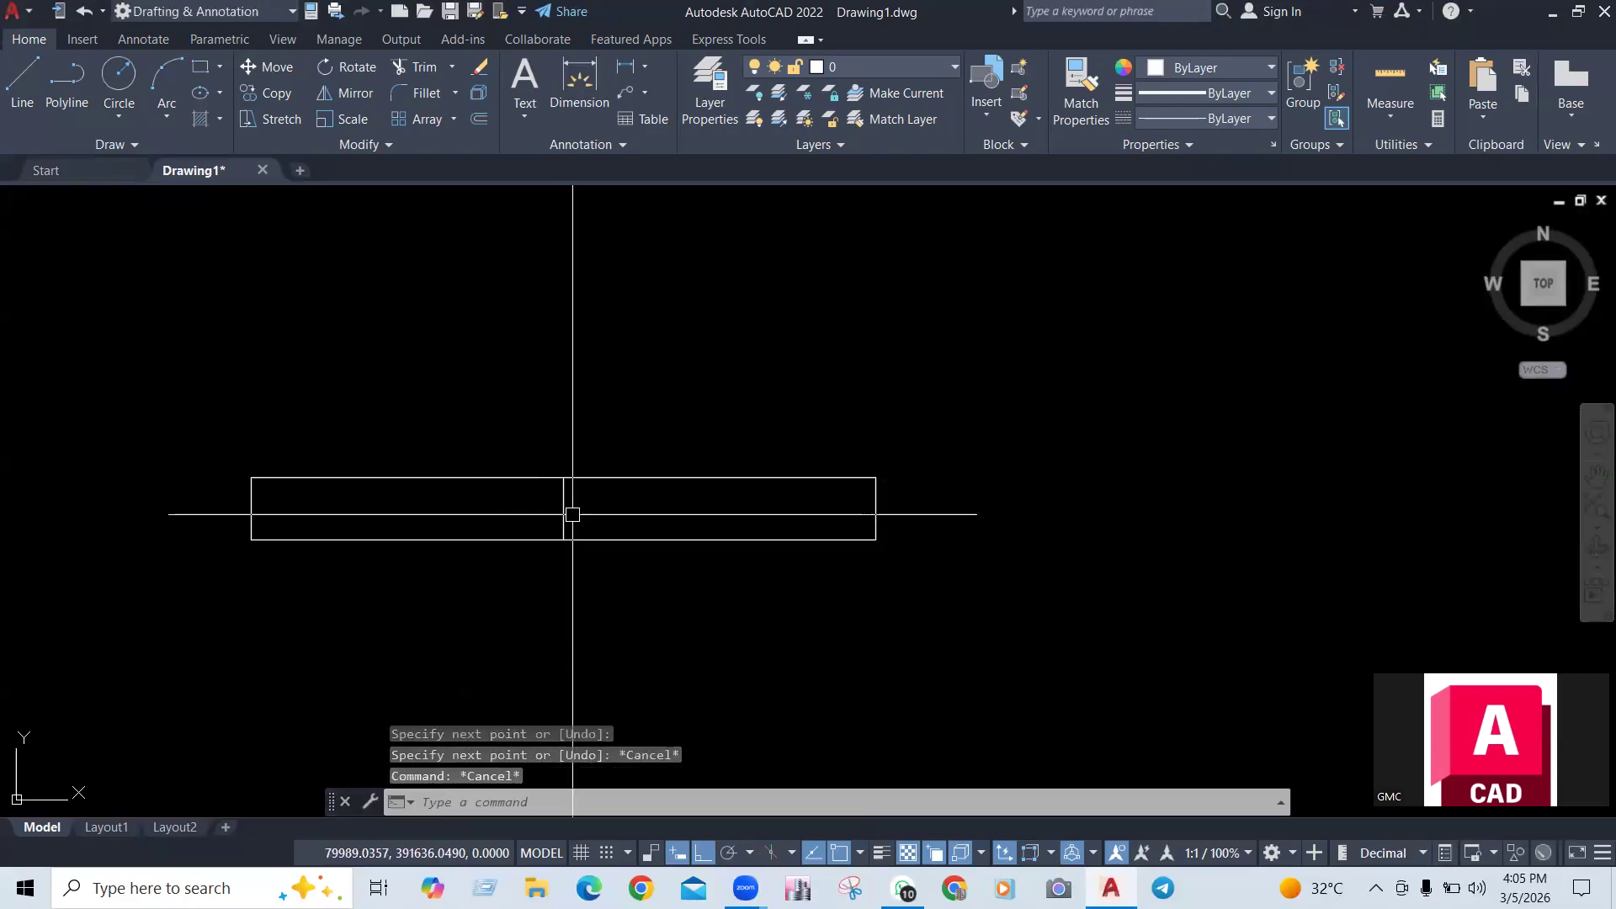
Offset the vertical centre line by 5 to both sides
type("o")
key("Return")
type("5")
key("Return")
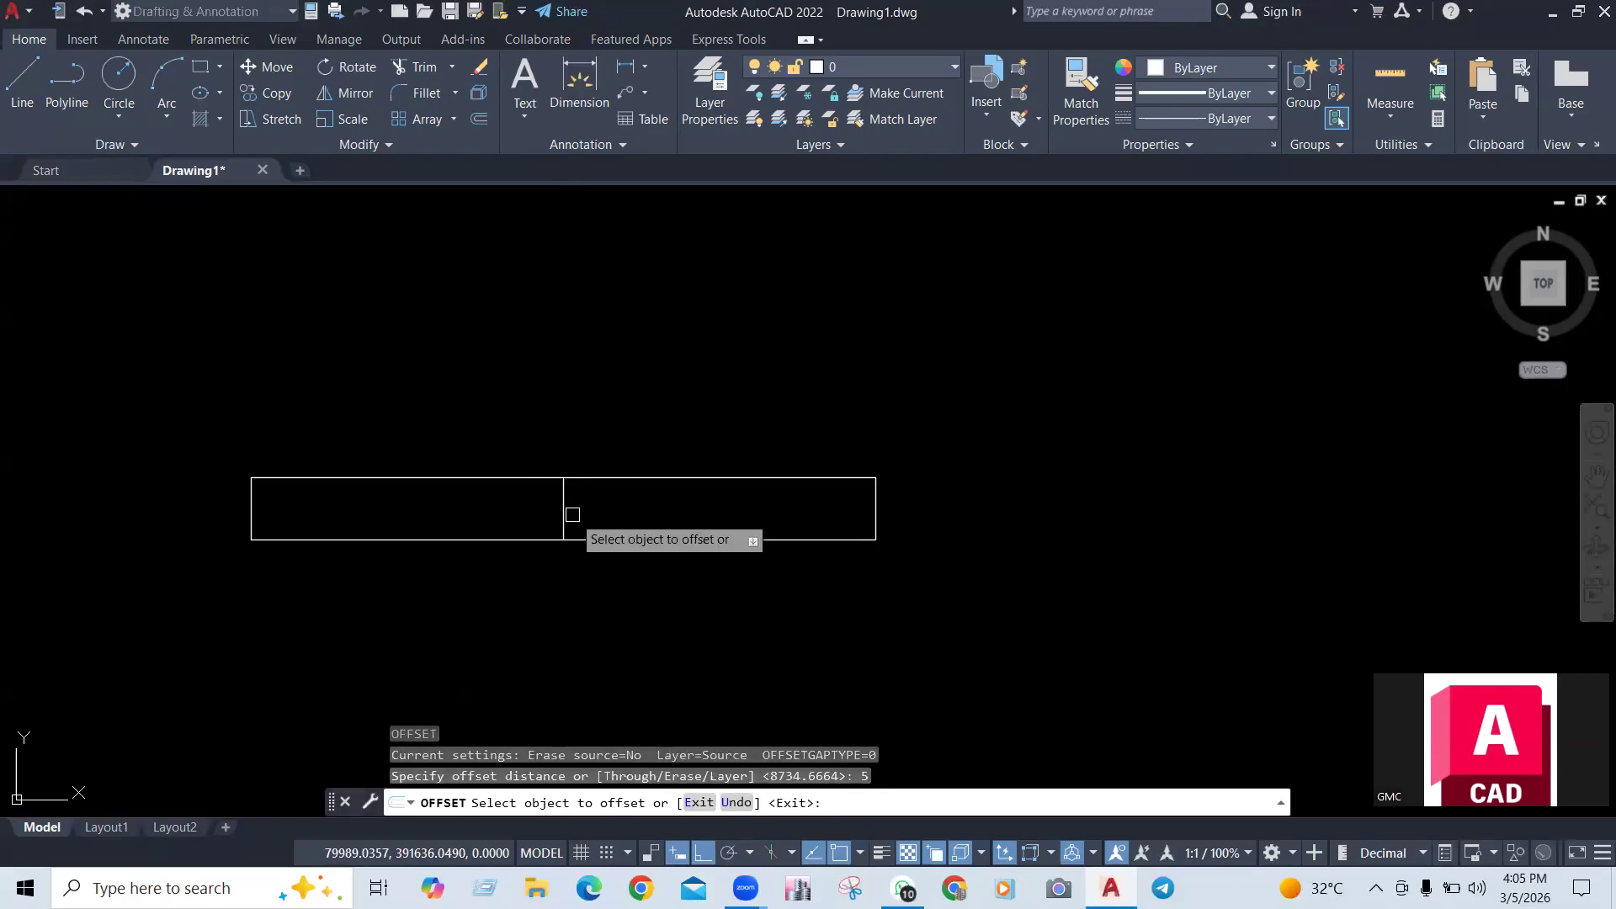
left_click(564, 512)
left_click(587, 508)
left_click(564, 506)
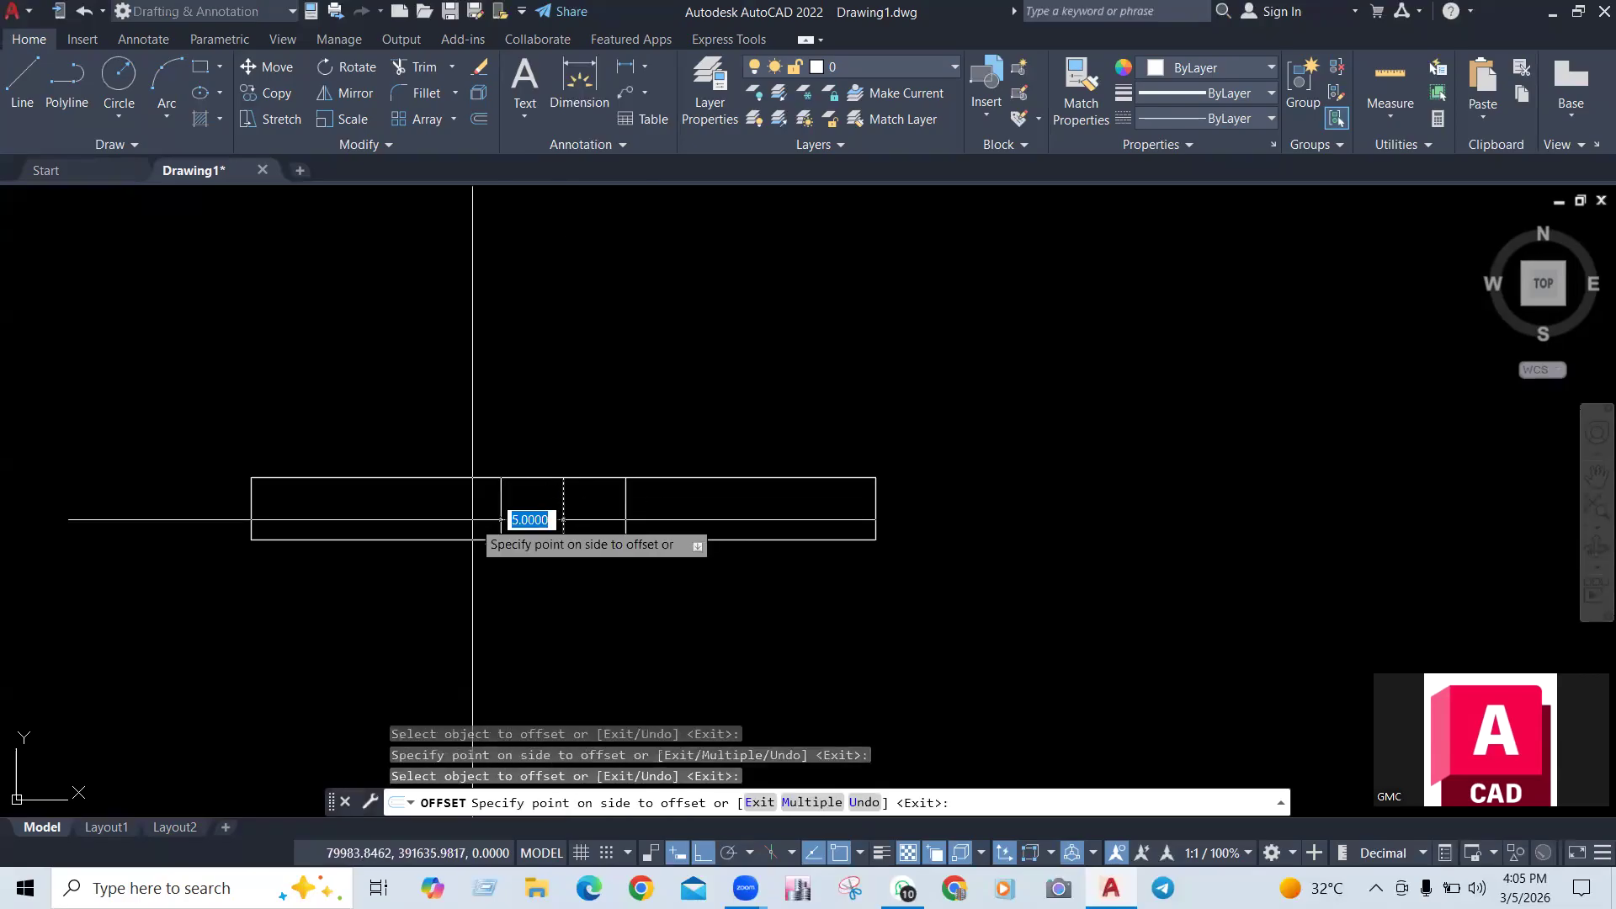
key("Escape")
Offset the long rectangle inward by 2
type("o")
key("Return")
type("2")
key("Return")
left_click(532, 539)
left_click(532, 530)
key("Escape")
Trim away the inner rectangle outside the two outer vertical lines, using those lines as cutting edges
scroll(531, 535, "up", 2)
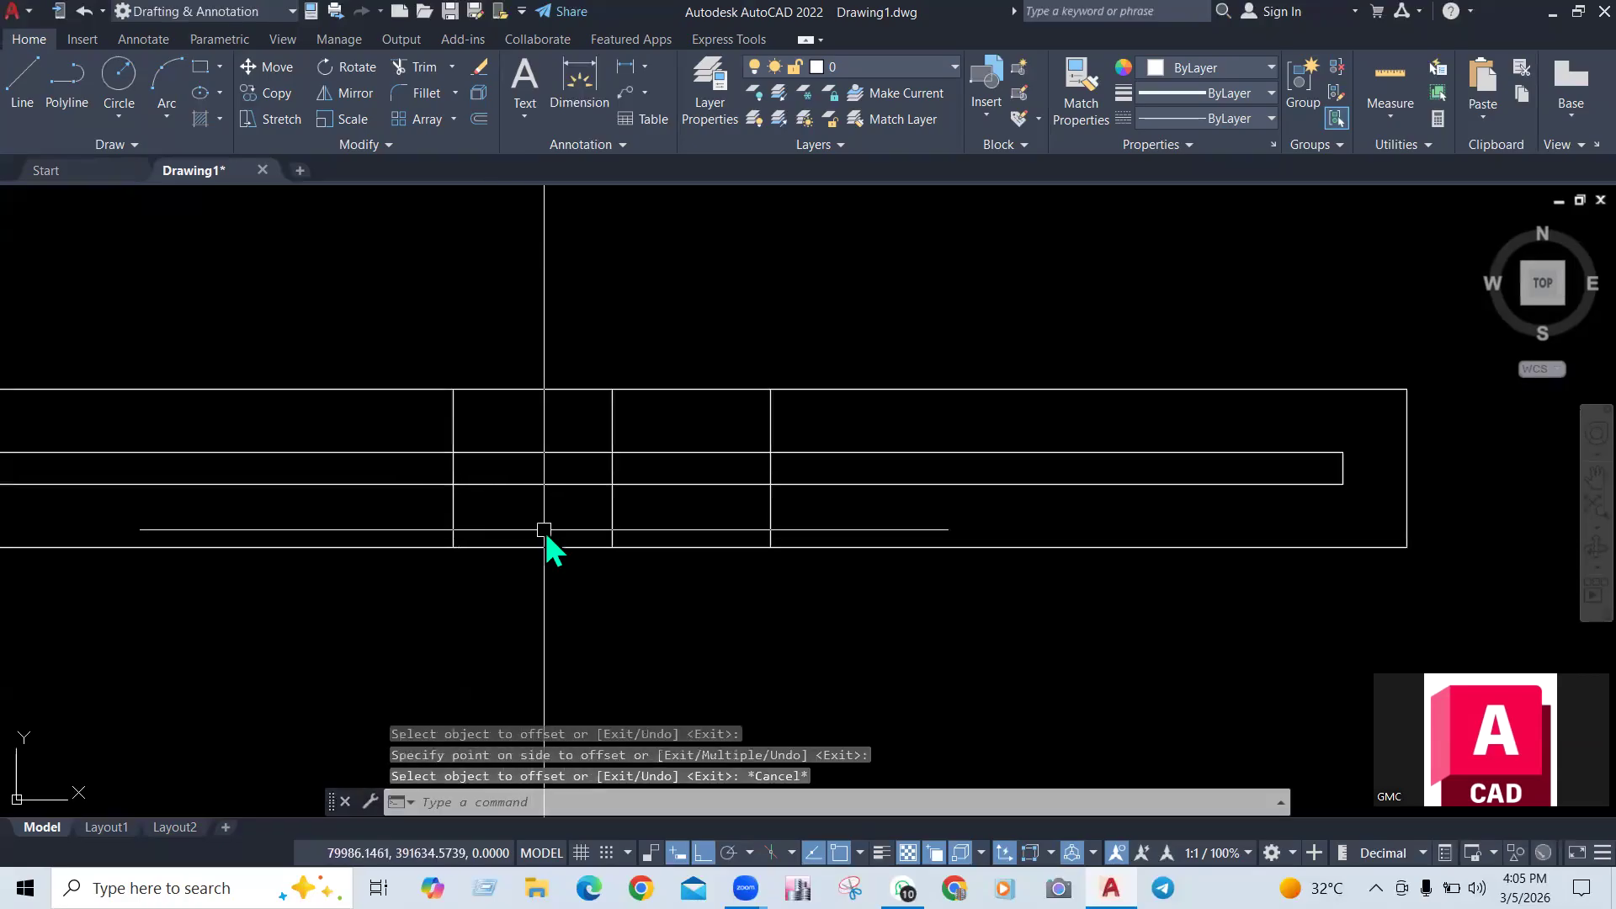
type("tr")
key("Return")
left_click(453, 508)
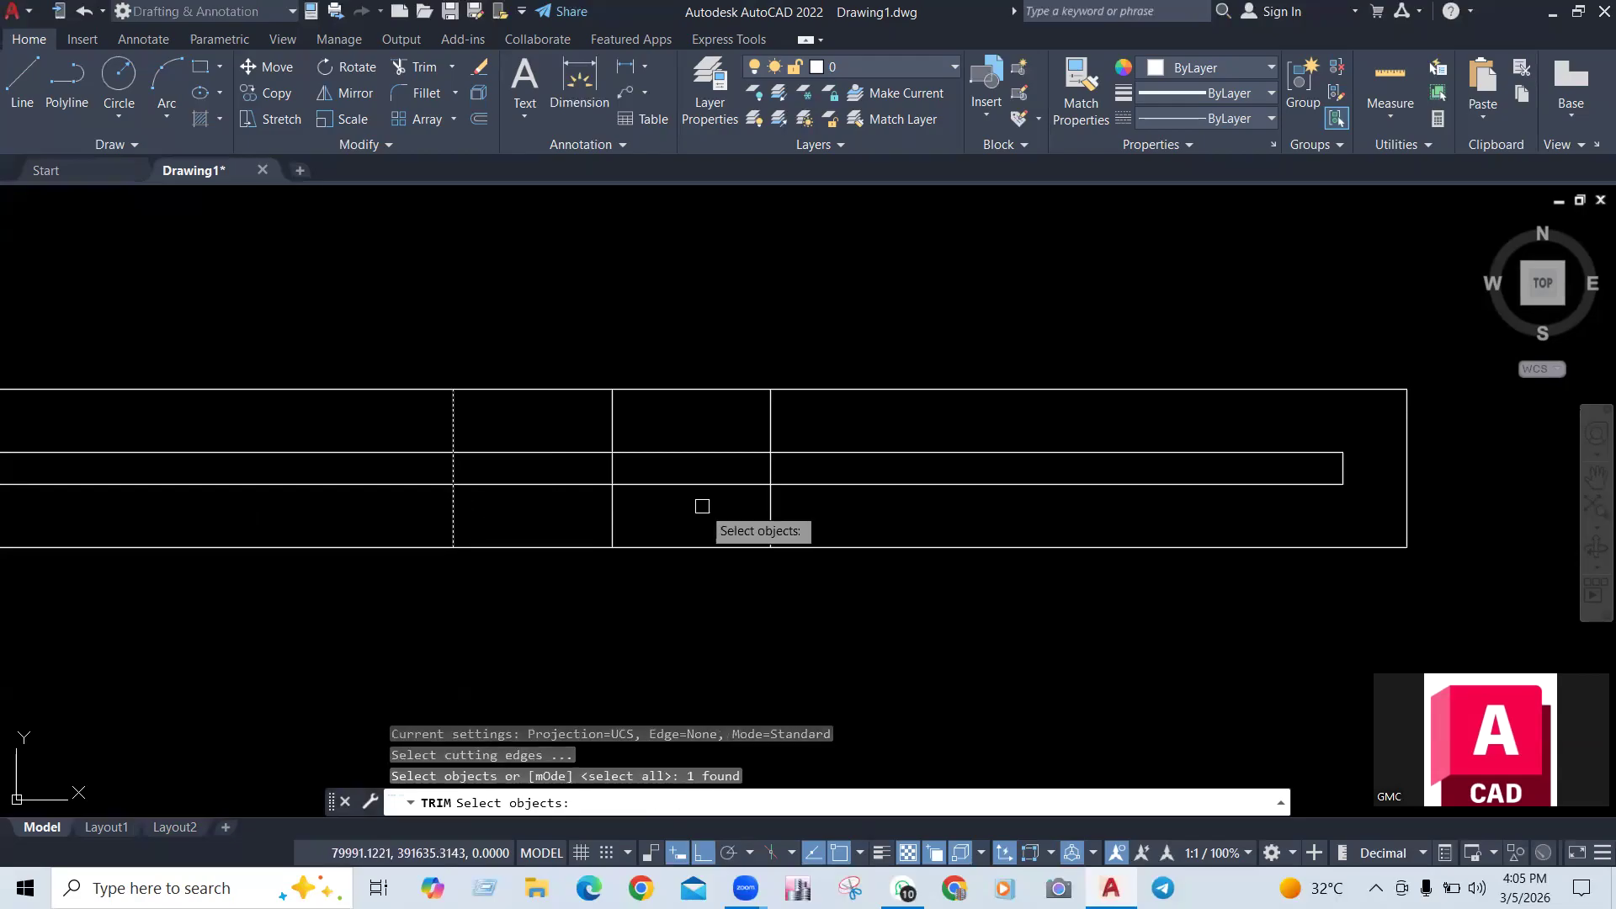
left_click(772, 508)
key("Return")
left_click(872, 419)
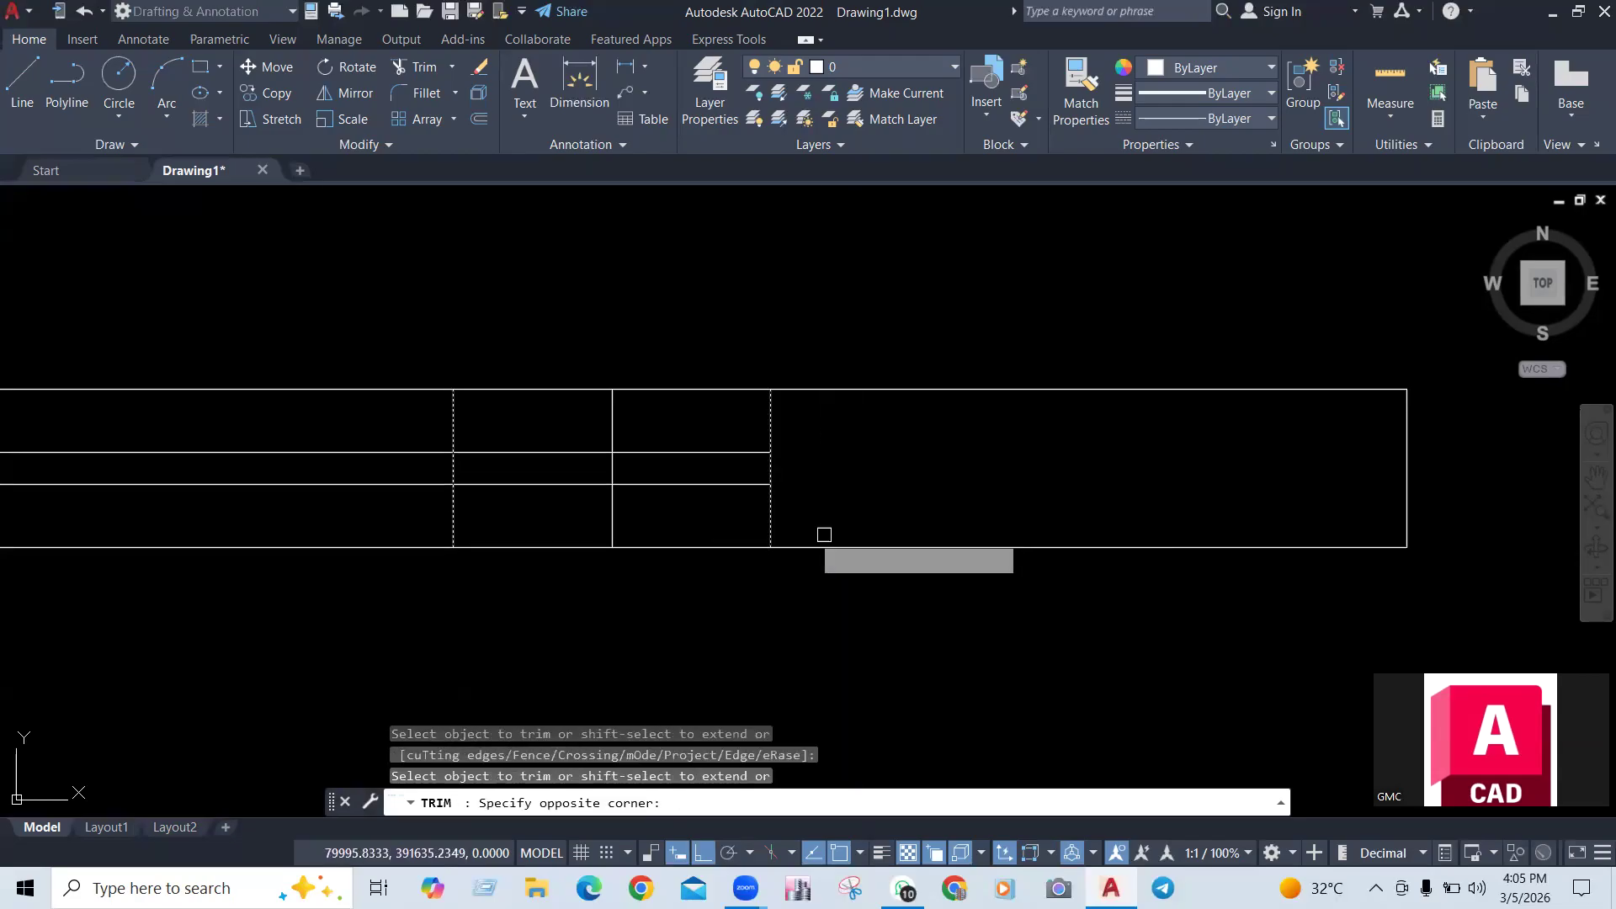
left_click(820, 532)
left_click(408, 428)
left_click(363, 489)
scroll(583, 452, "down", 2)
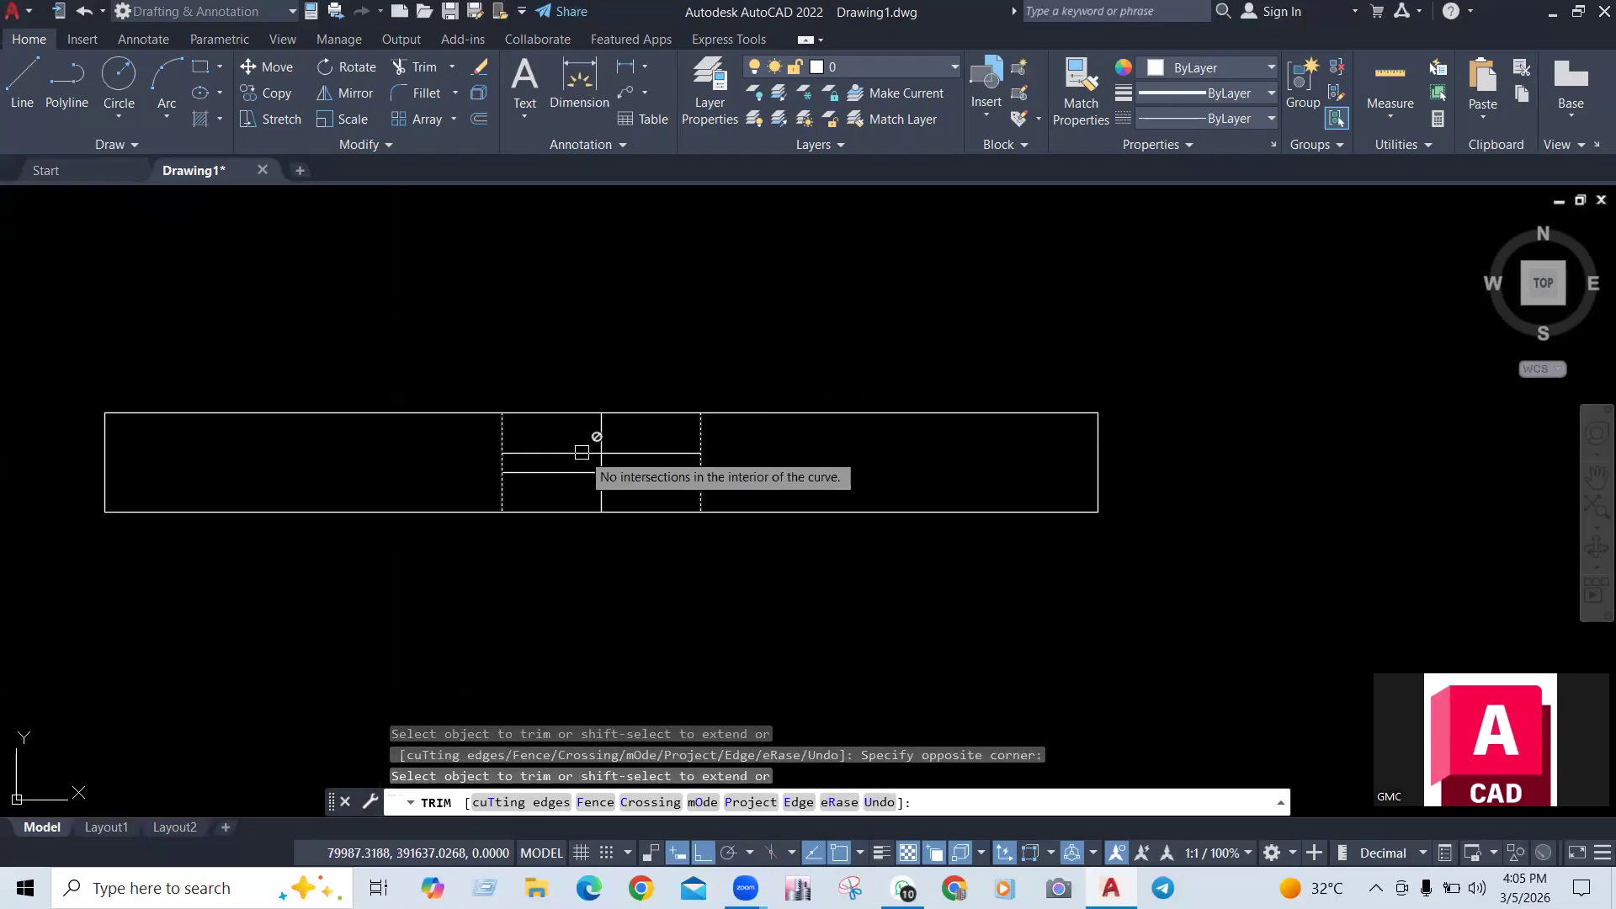
key("Escape")
Trim the centre line above and below the two inner horizontal lines
scroll(661, 471, "up", 2)
type("te cor")
key("Return")
key("Return")
left_click(570, 407)
left_click(545, 421)
left_click(569, 493)
key("Escape")
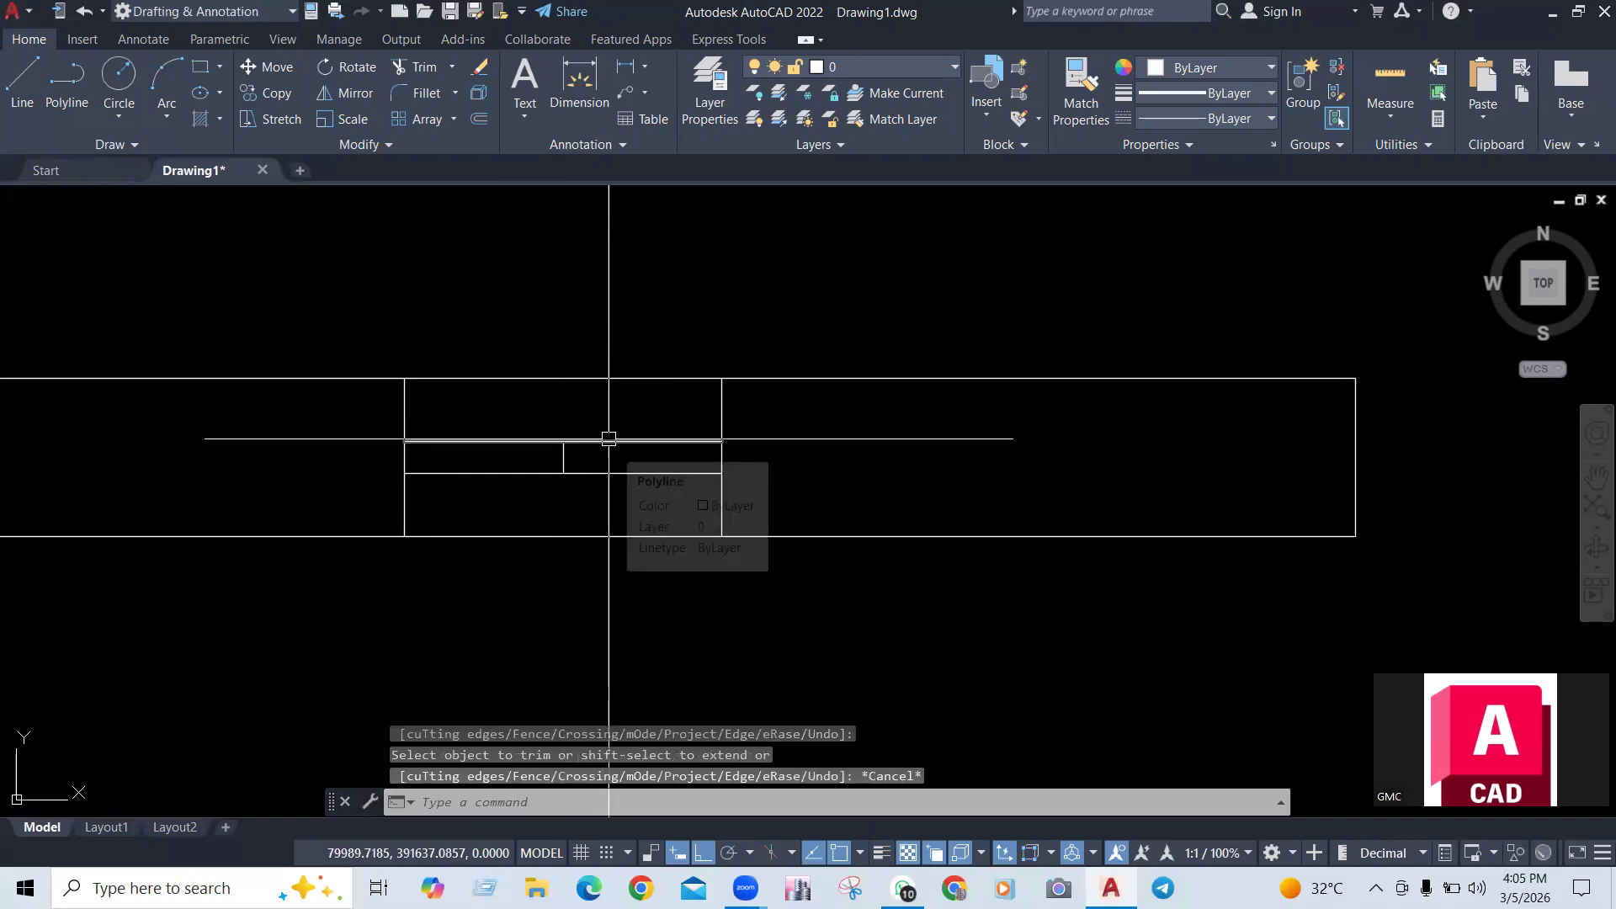
Offset the upper inner line upward and the lower inner line downward by 1
type("o")
key("Return")
type("1")
key("Return")
left_click(614, 441)
left_click(612, 414)
left_click(605, 473)
left_click(603, 505)
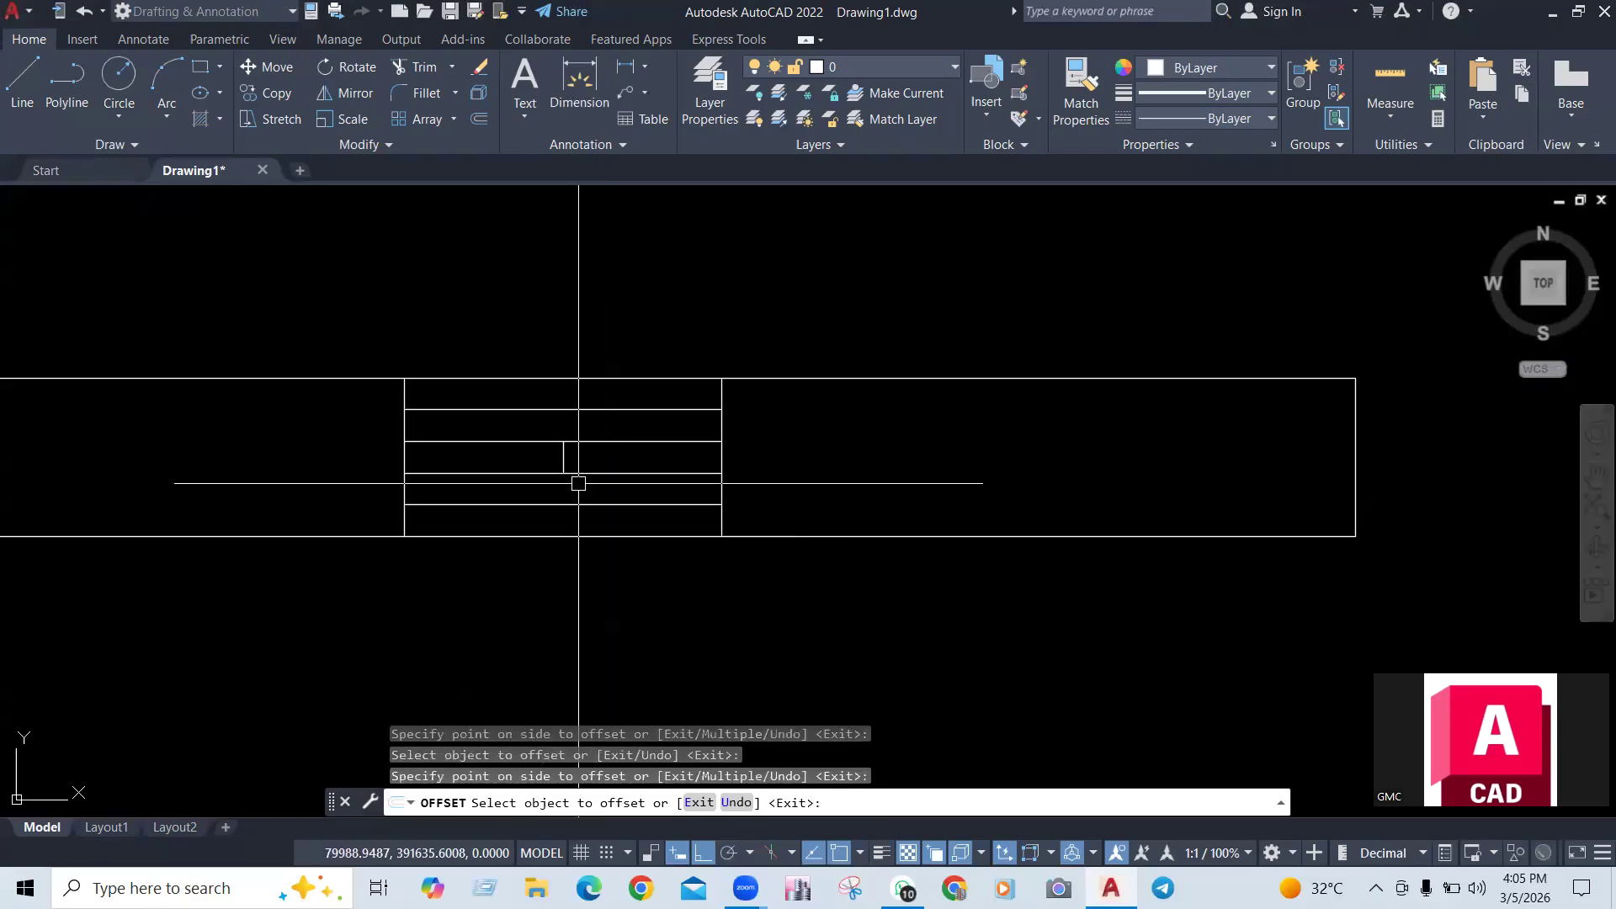
key("Escape")
Extend the short centre line at both ends to the outermost of the offset horizontal lines
type("ex")
key("Return")
key("Return")
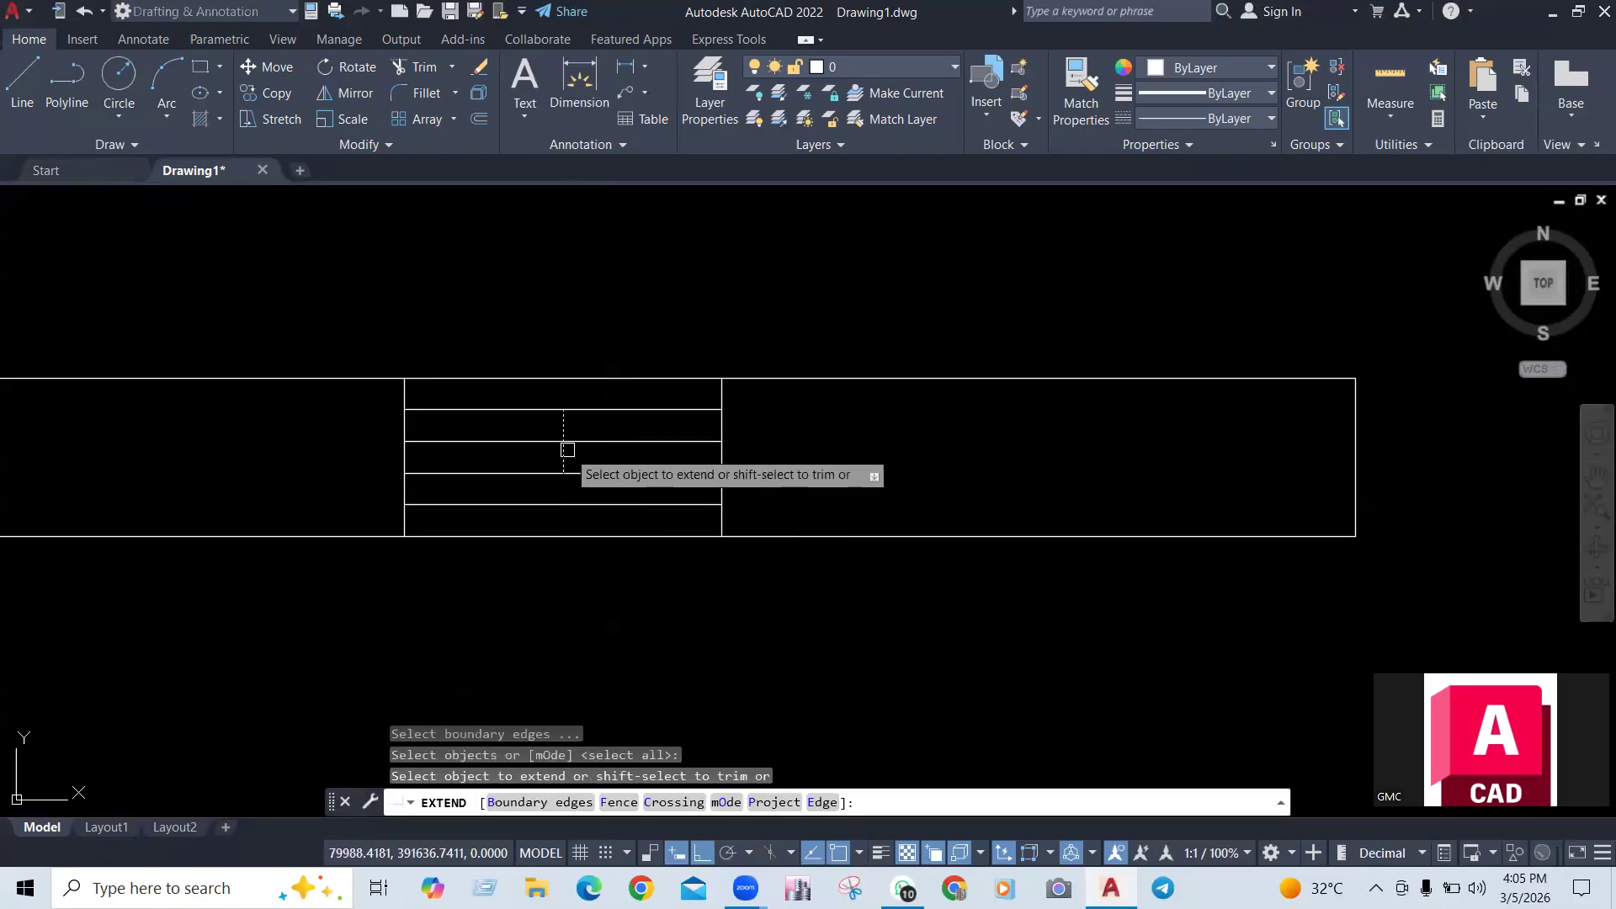
left_click(565, 451)
left_click(564, 451)
key("Escape")
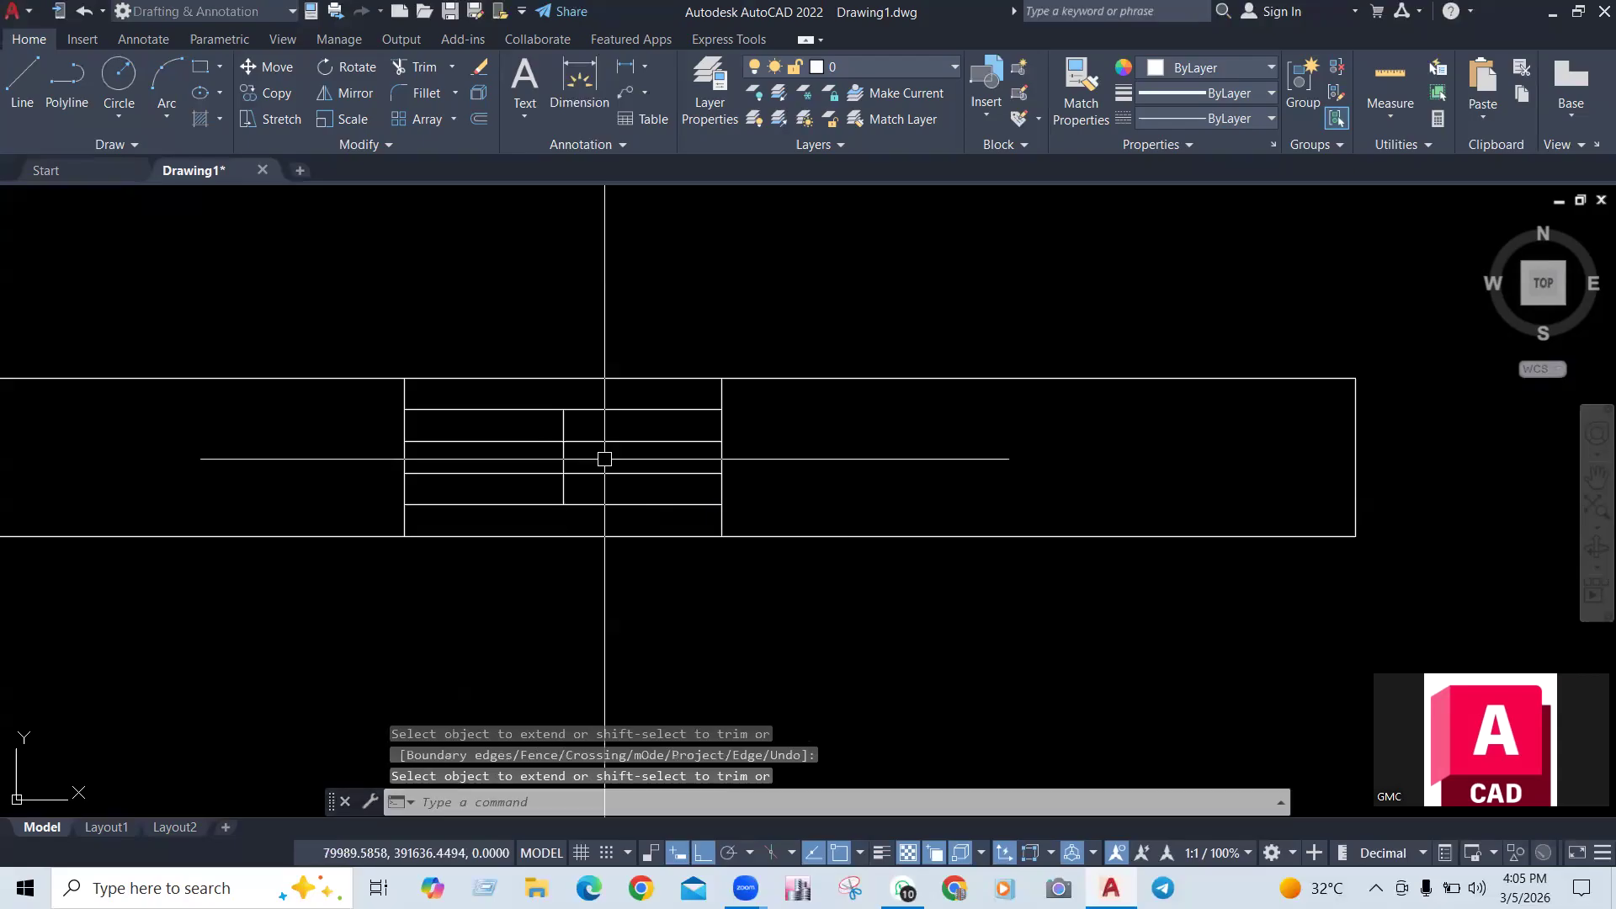
Trim the right half of the top offset line, the left half of the bottom one, and the centre line's middle segment
type("tr")
key("Return")
left_click(606, 411)
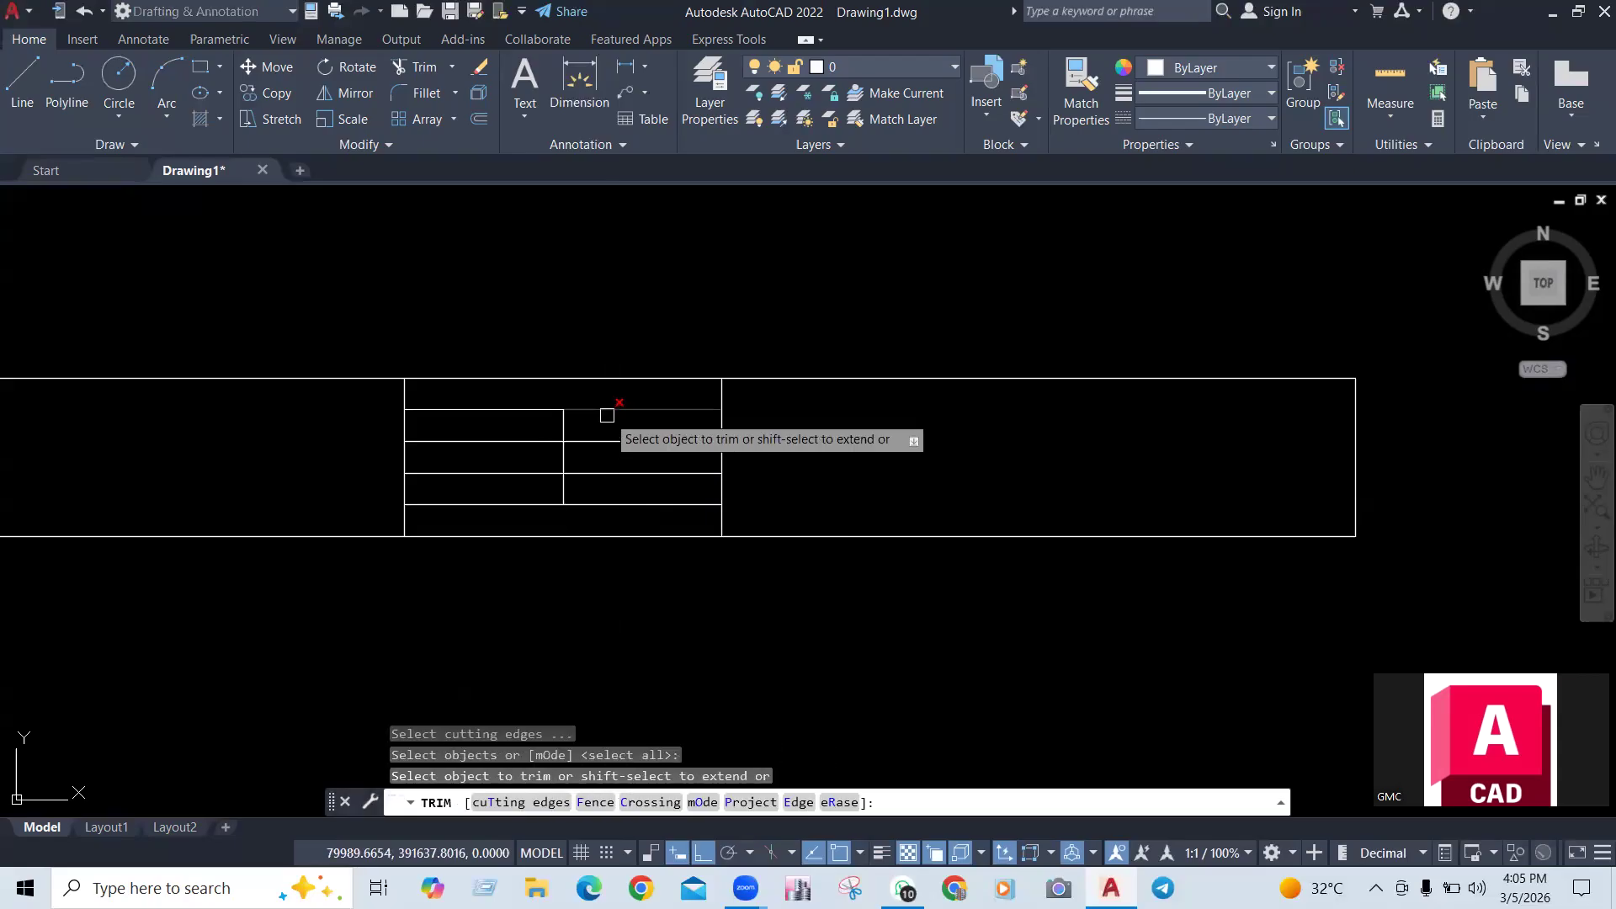
left_click(530, 504)
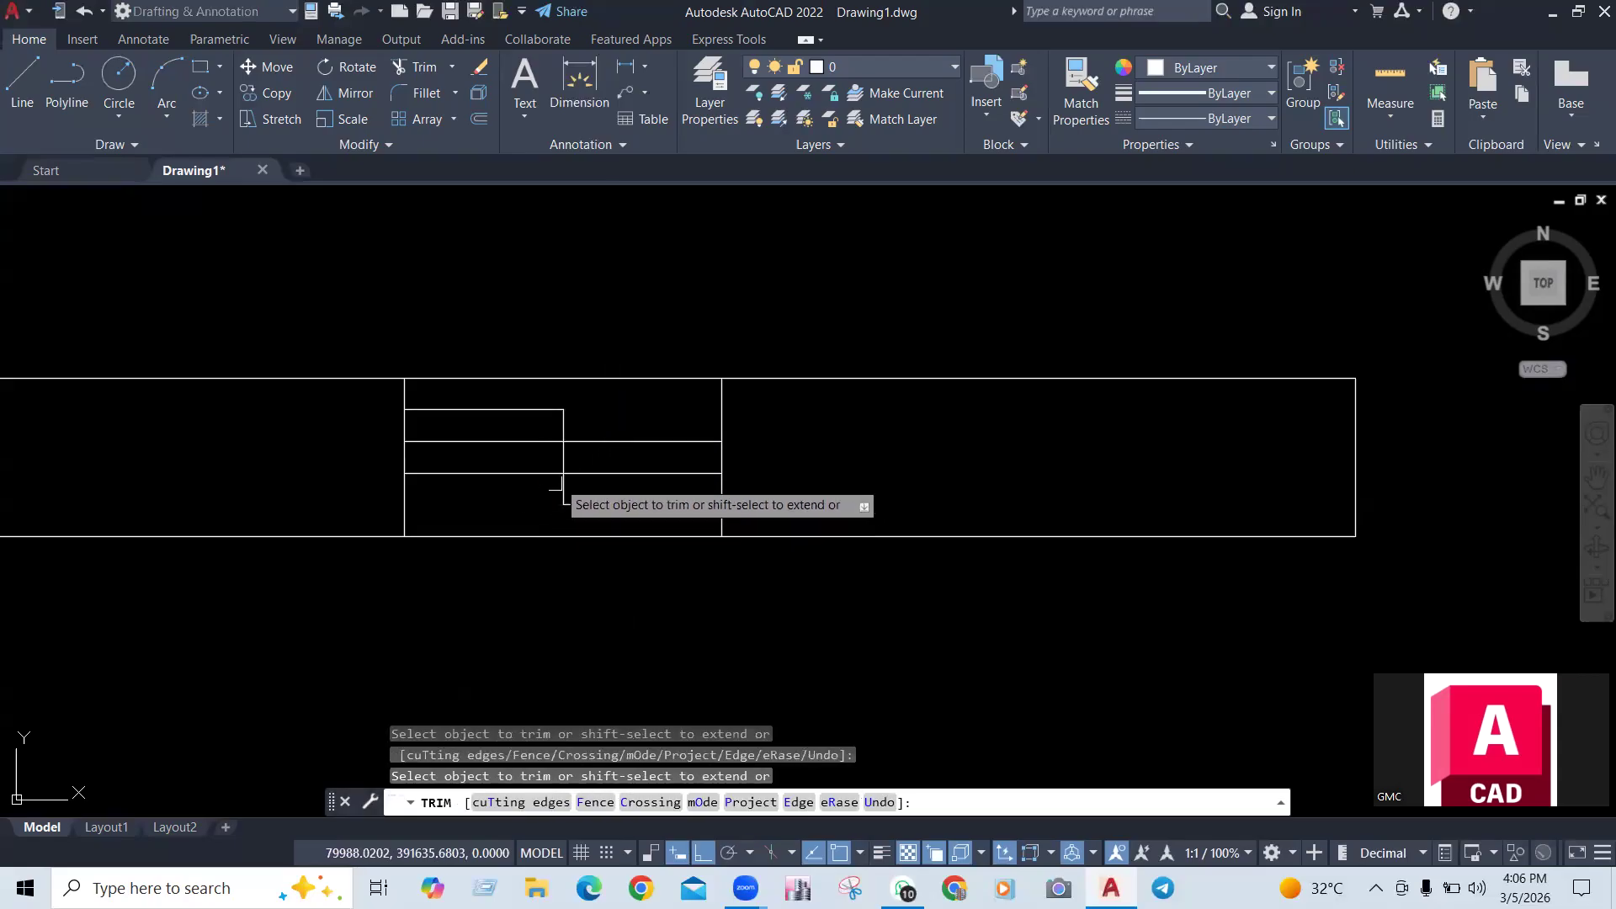
left_click(566, 472)
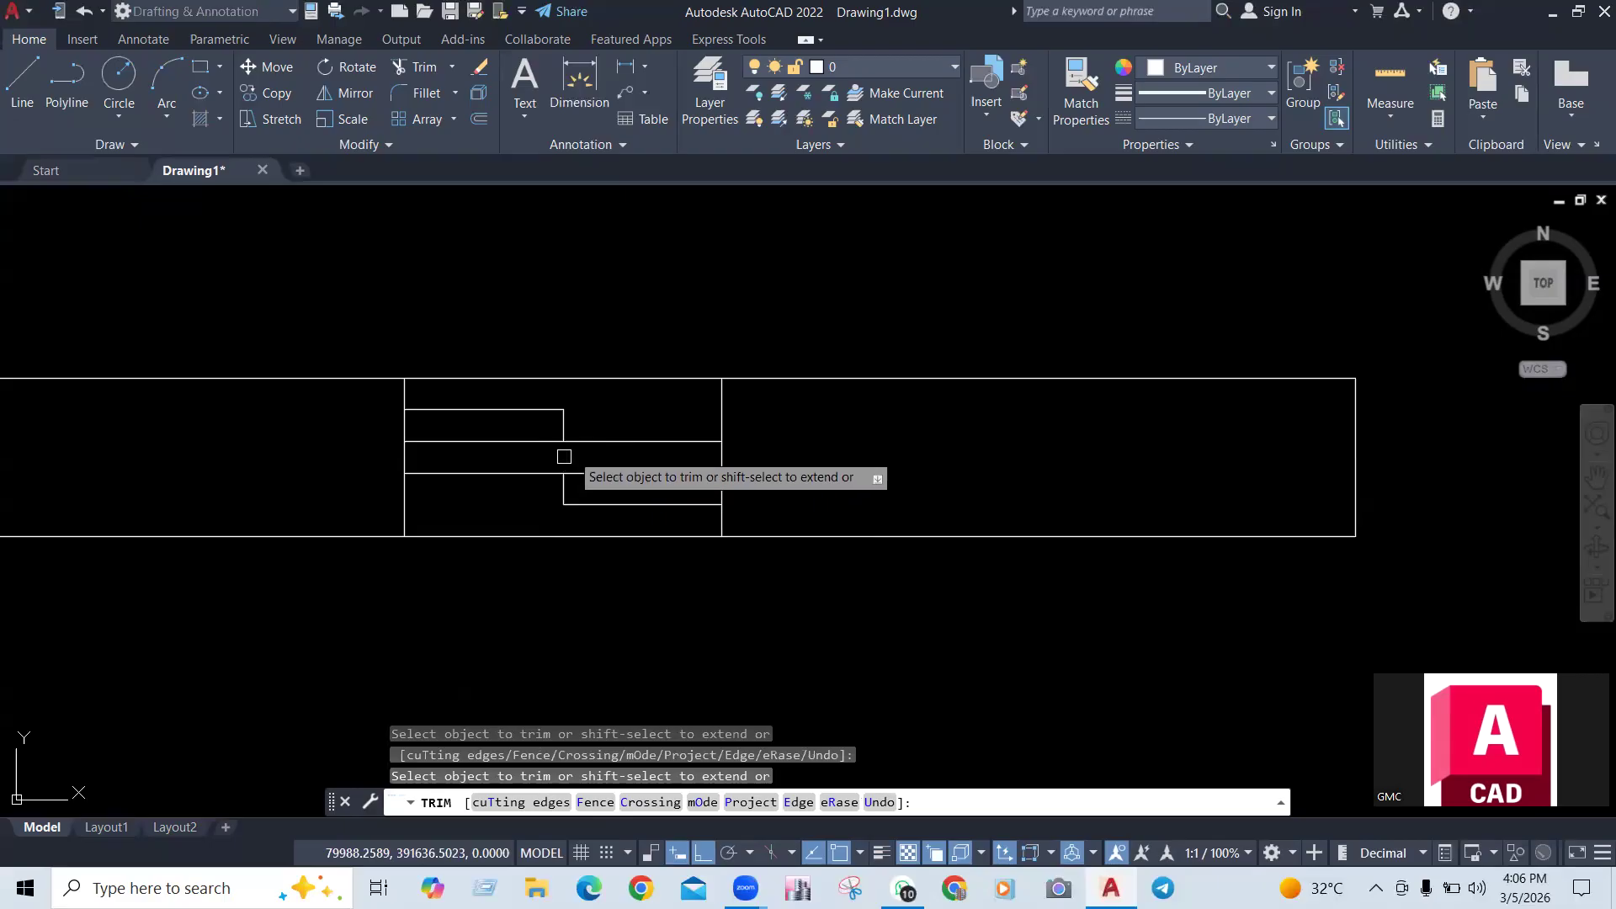
key("Escape")
Move the two vertical lines and the sliding panel linework between them straight up, clear of the long rectangle
scroll(648, 414, "down", 2)
scroll(690, 442, "up", 1)
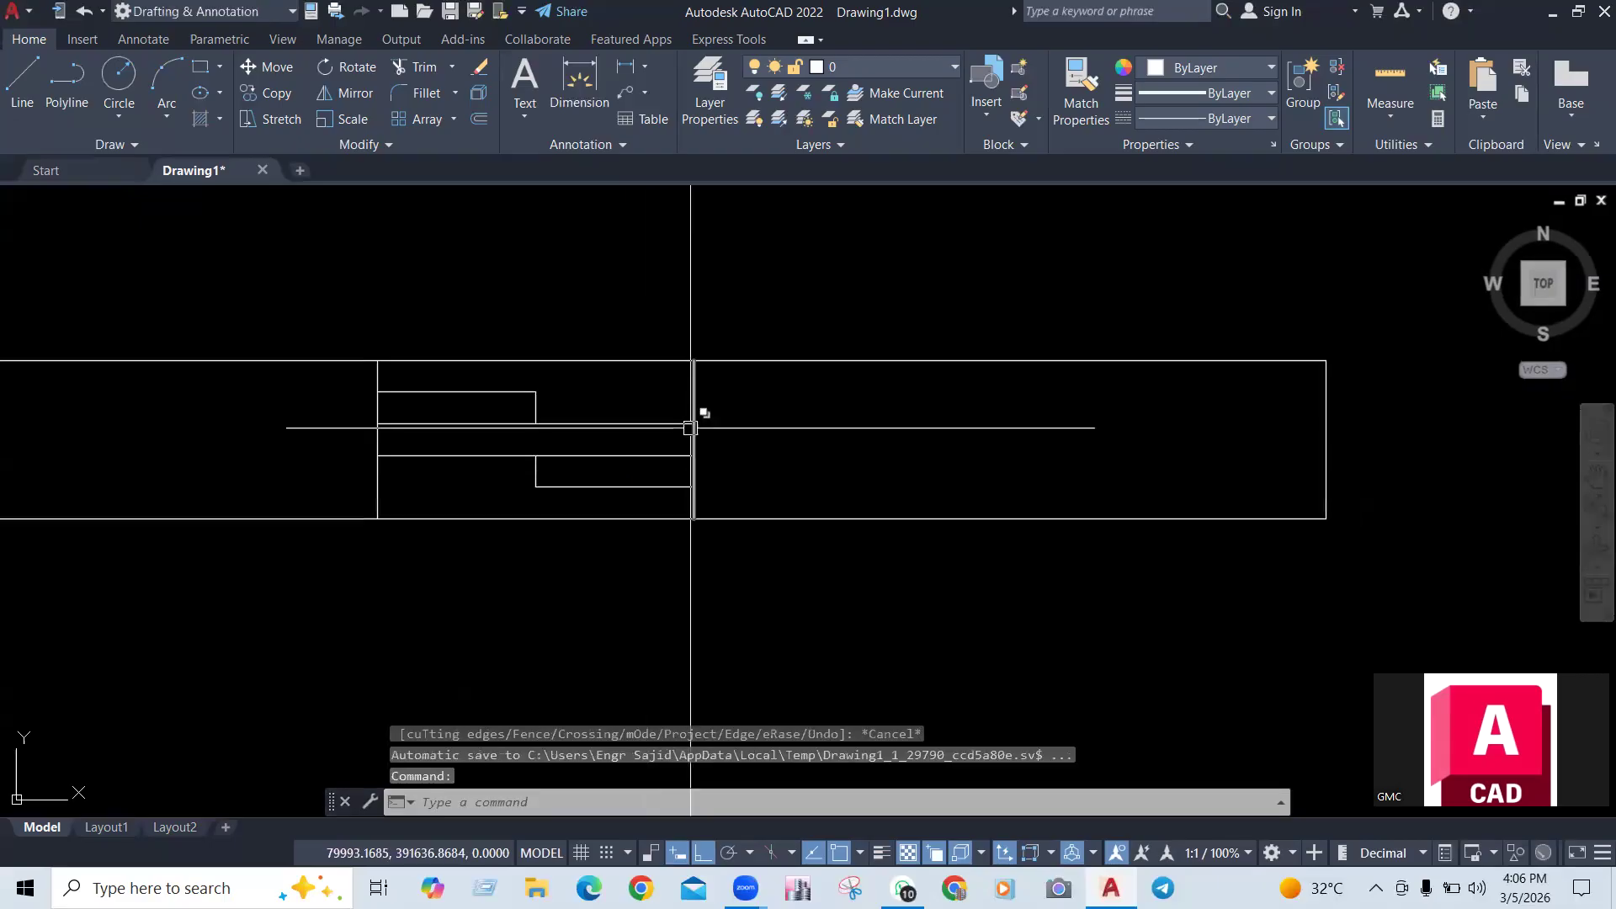
scroll(557, 391, "down", 2)
scroll(609, 429, "up", 2)
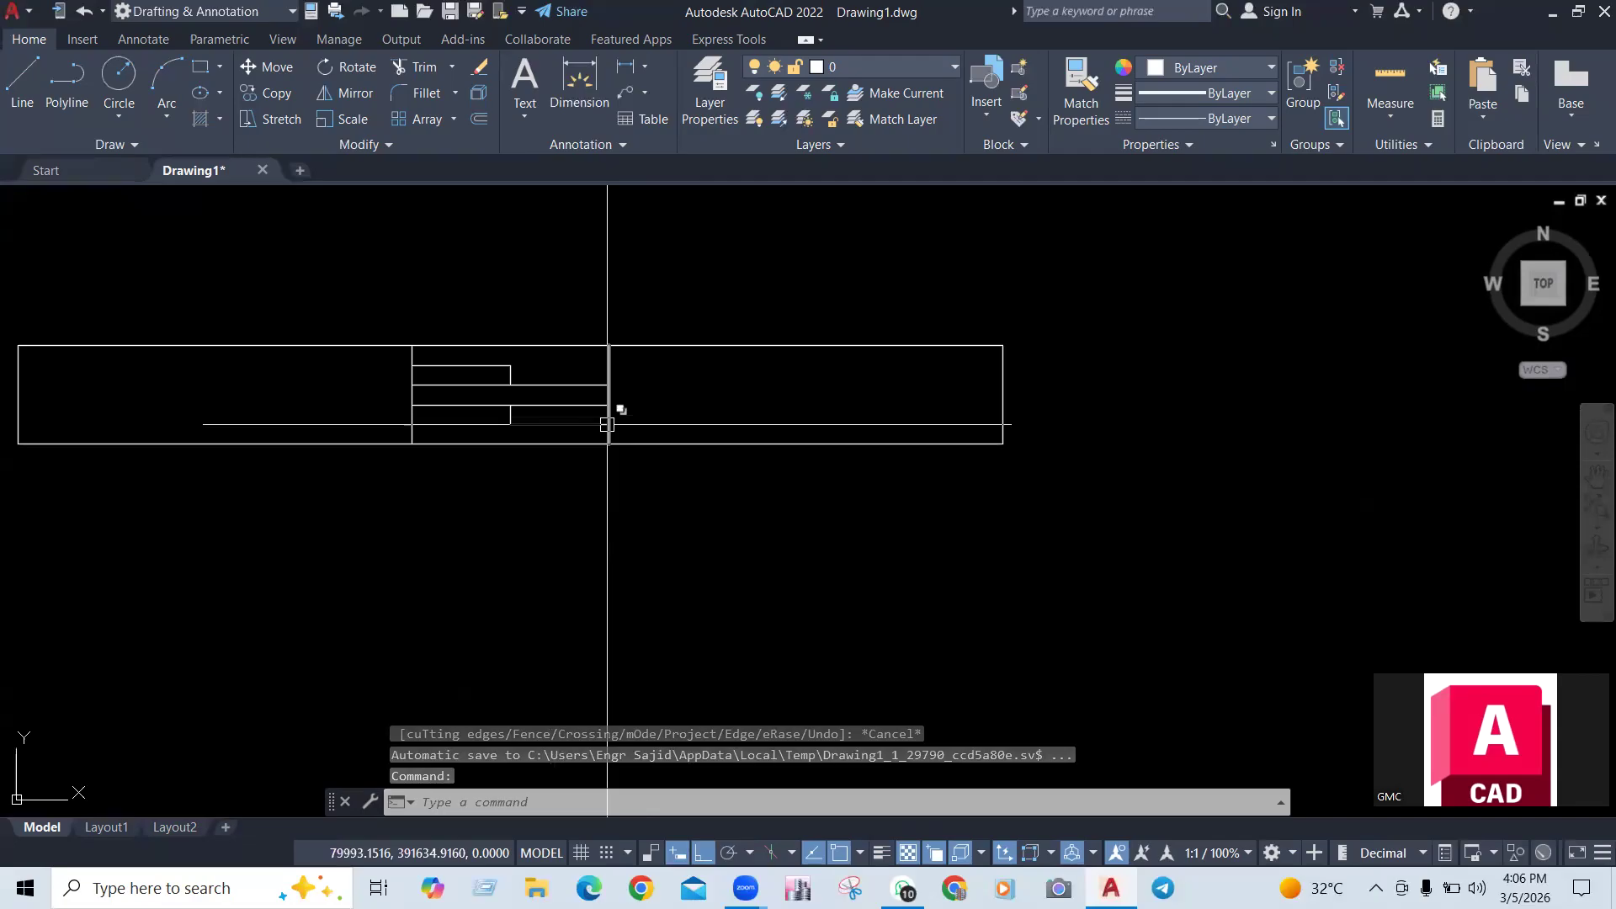
left_click(385, 472)
left_click(673, 307)
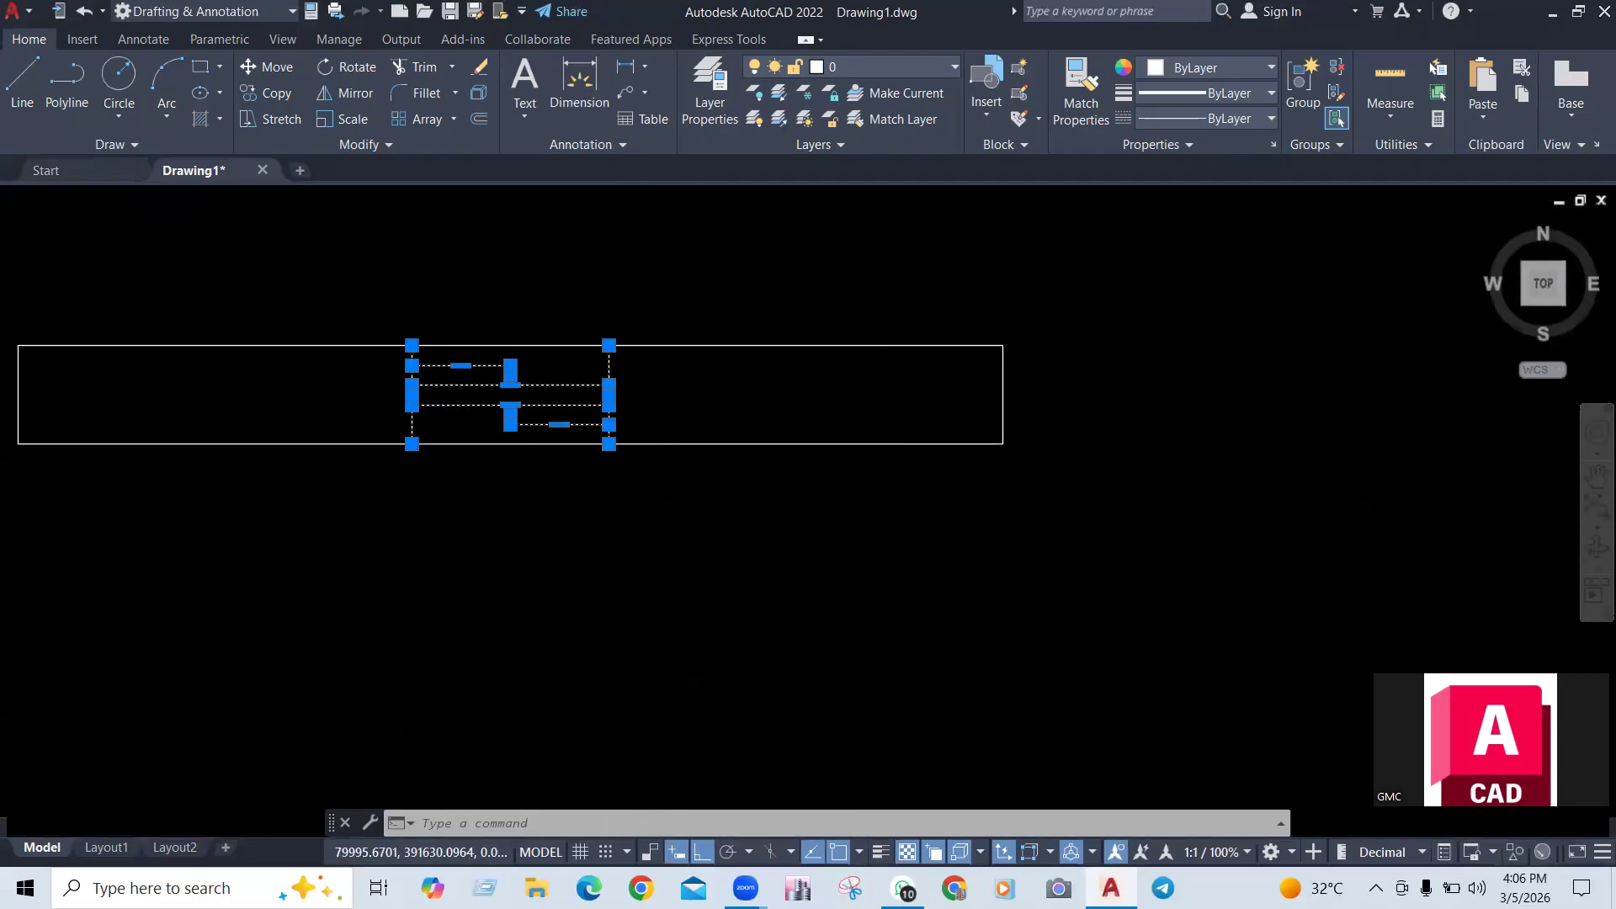
type("m")
key("Return")
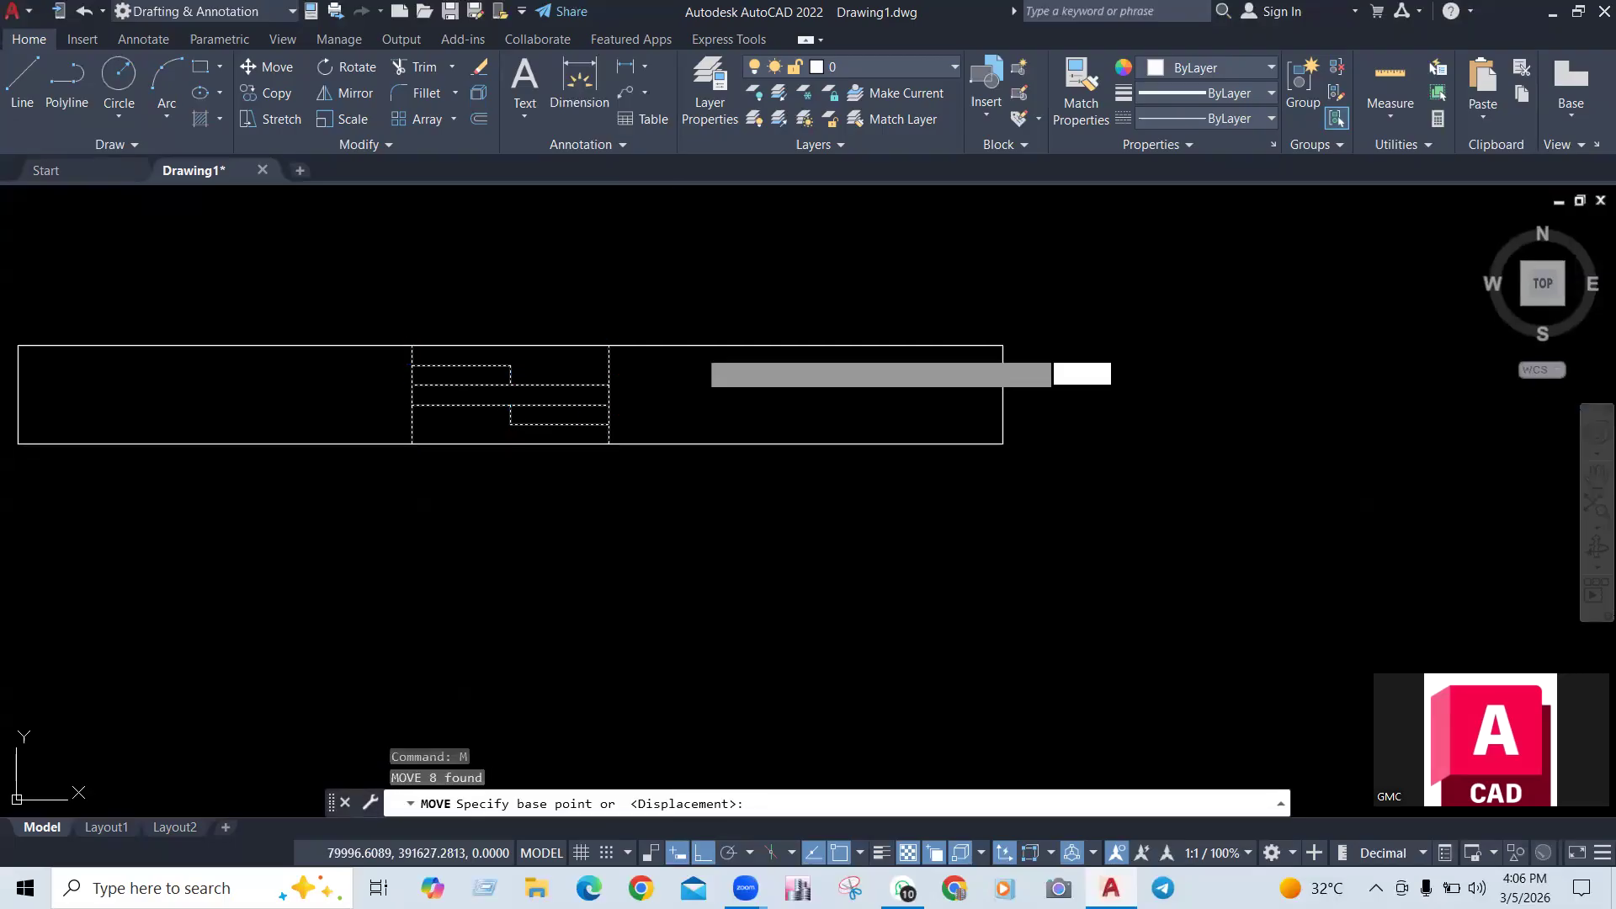
left_click(711, 278)
scroll(685, 493, "down", 3)
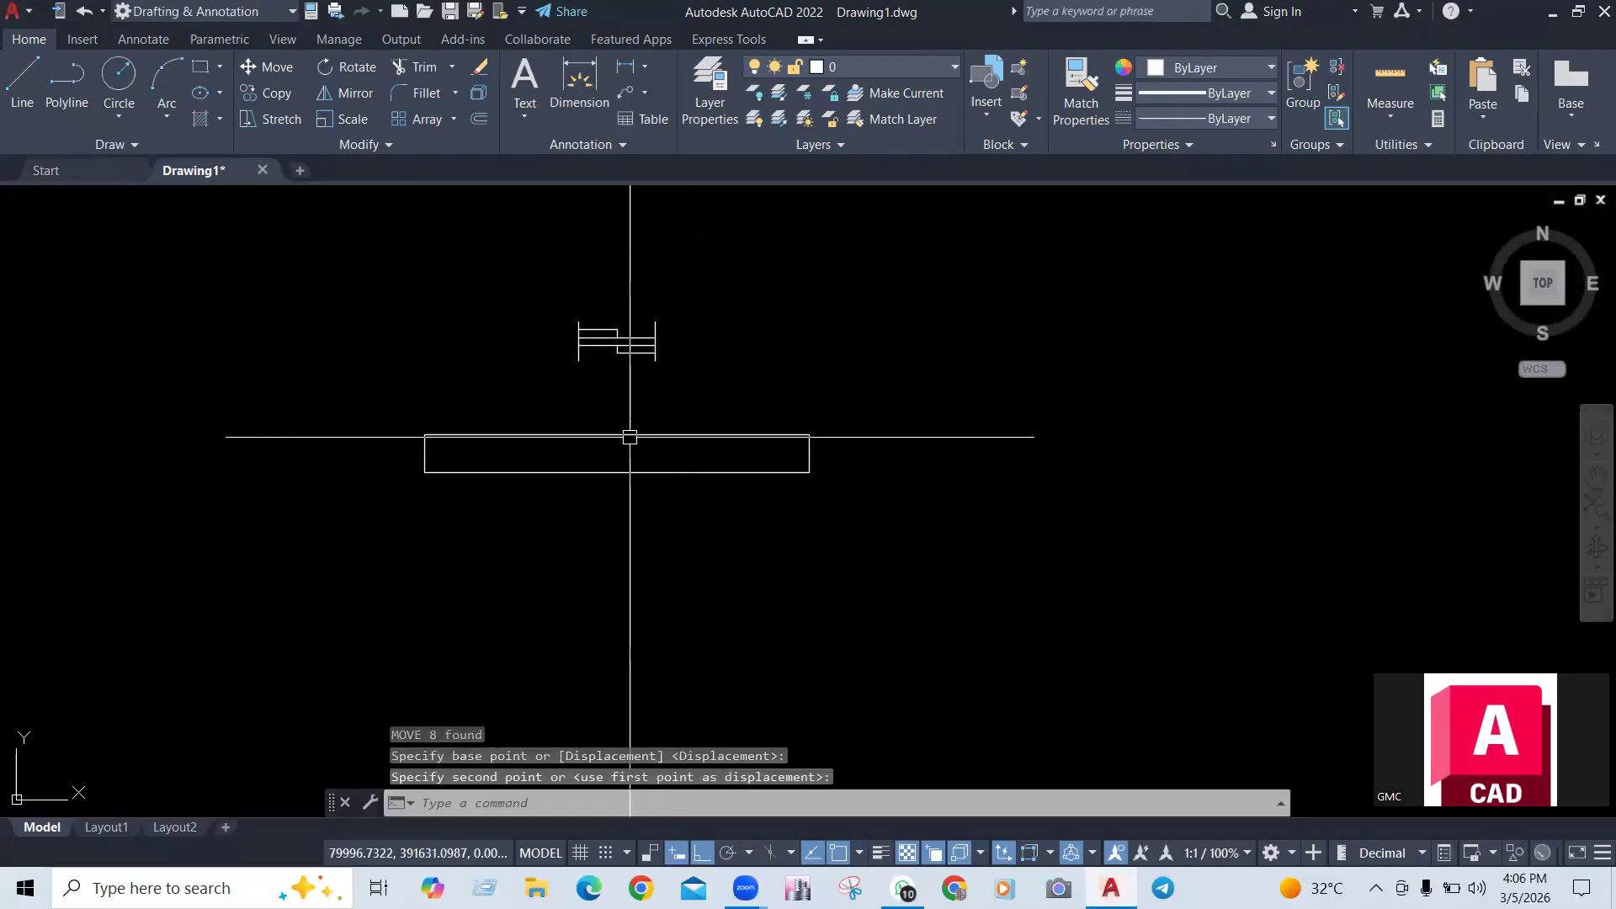
Fill the long rectangle with a SOLID hatch
scroll(603, 389, "up", 2)
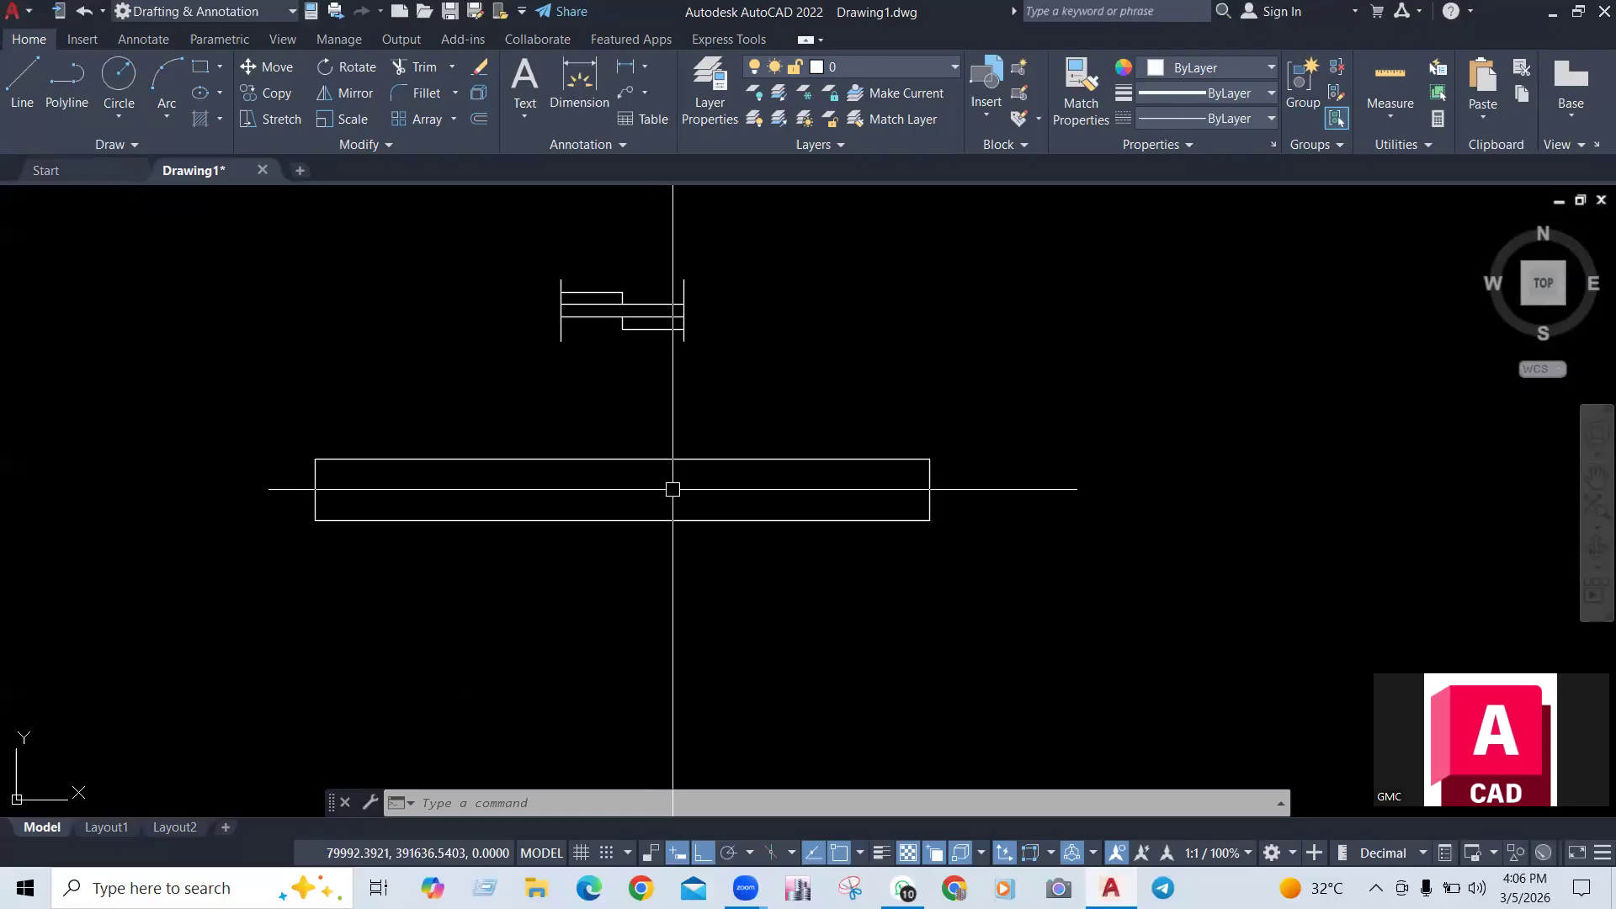
key("Return")
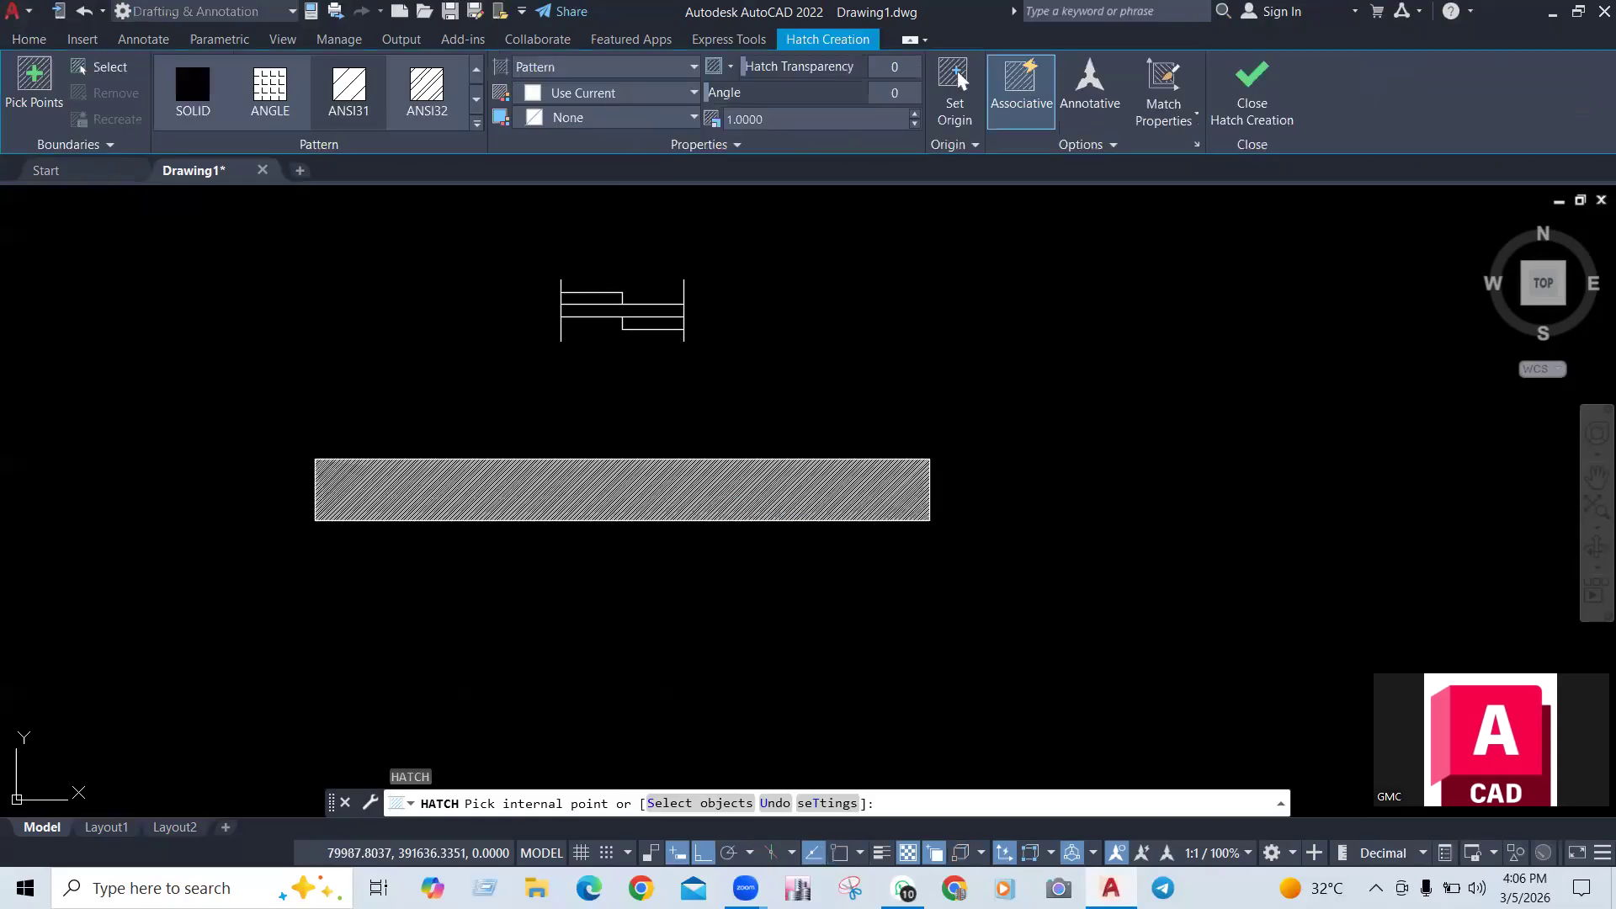
left_click(189, 94)
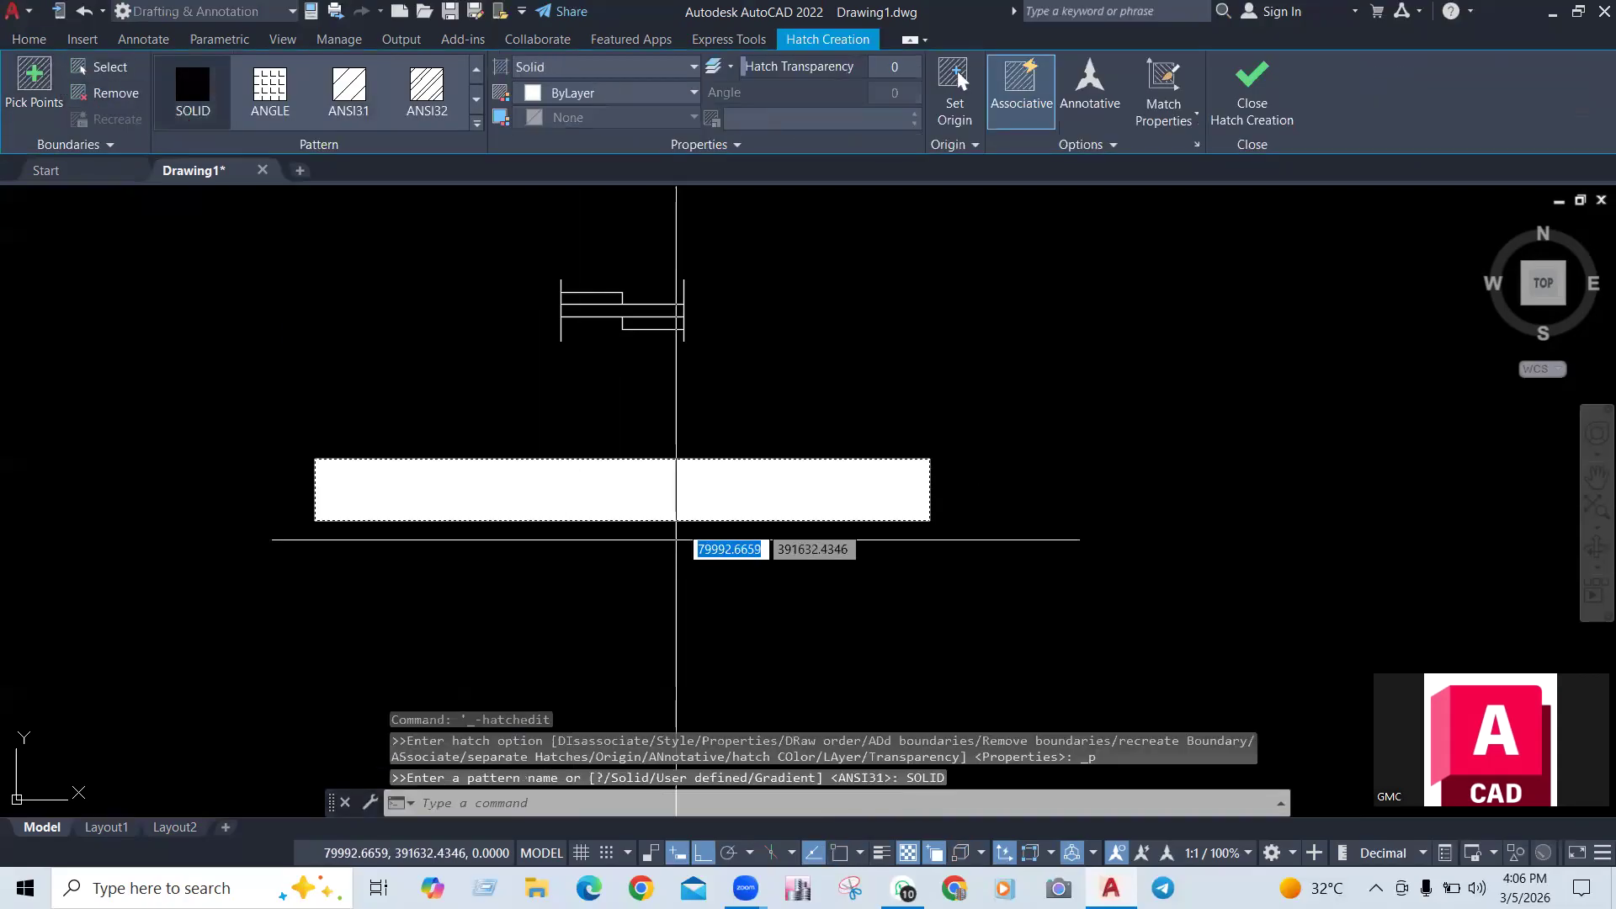
key("Escape")
left_click(519, 385)
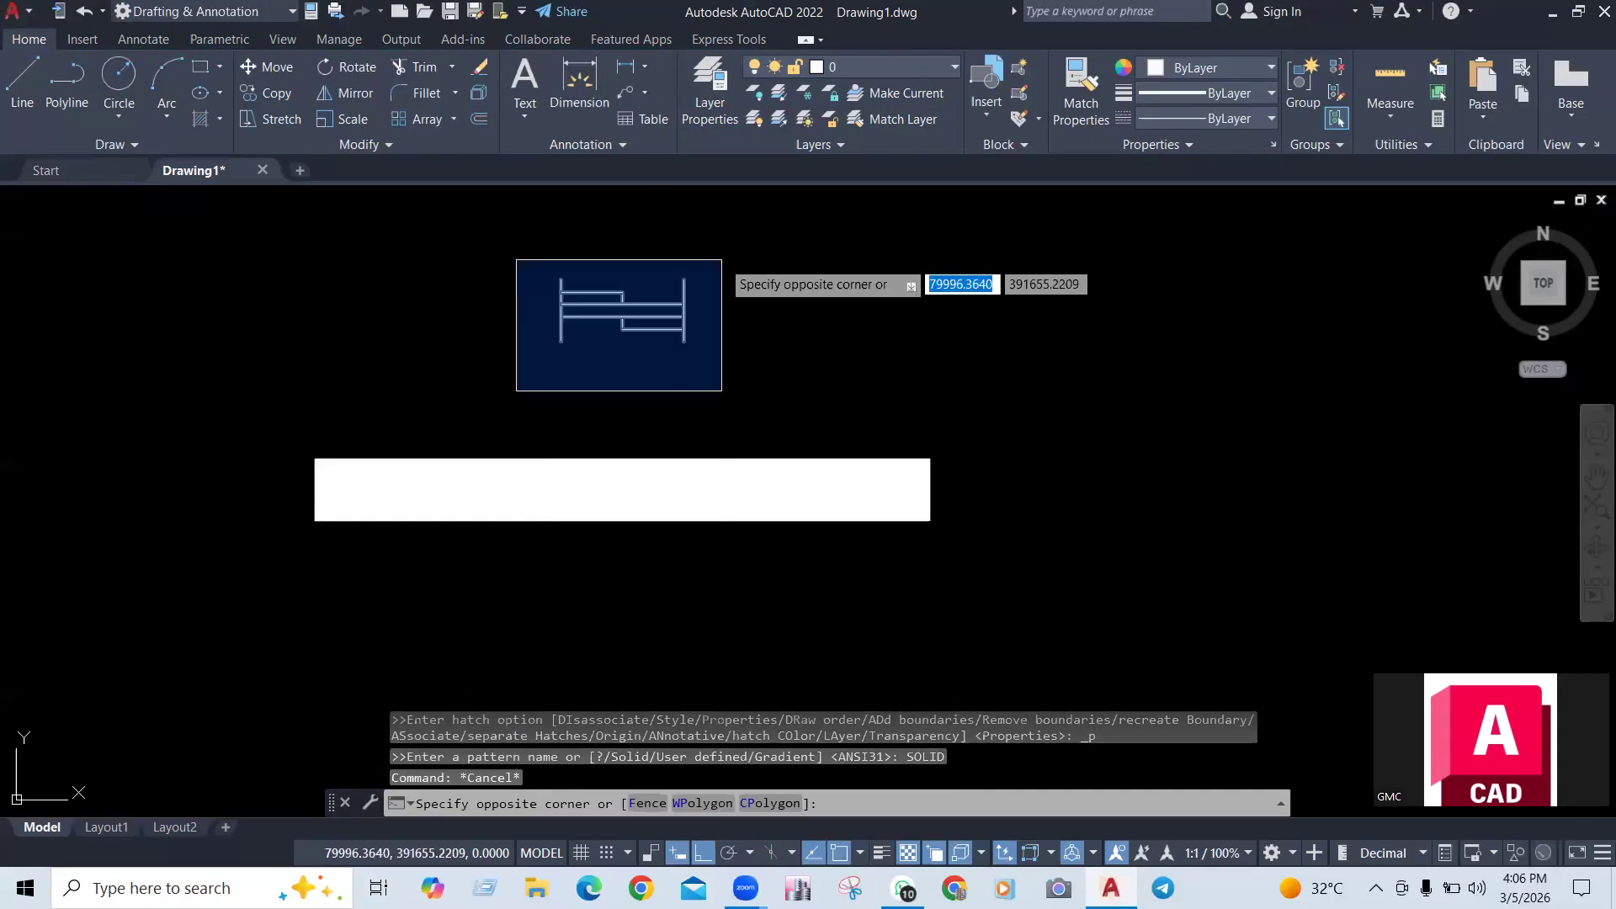
left_click(721, 260)
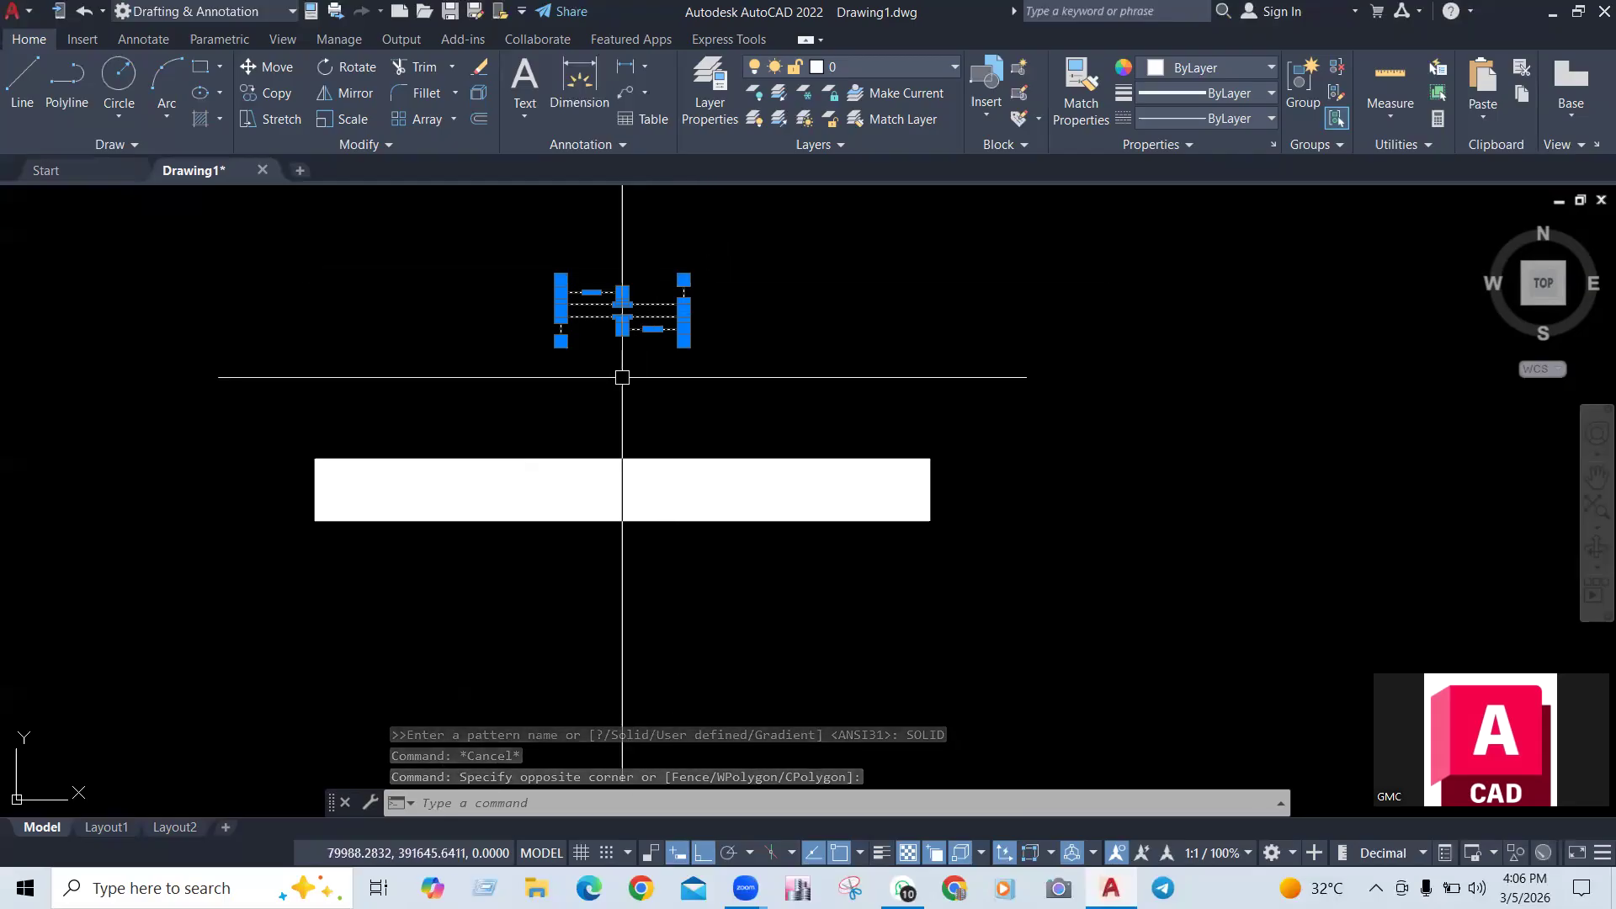
key("Escape")
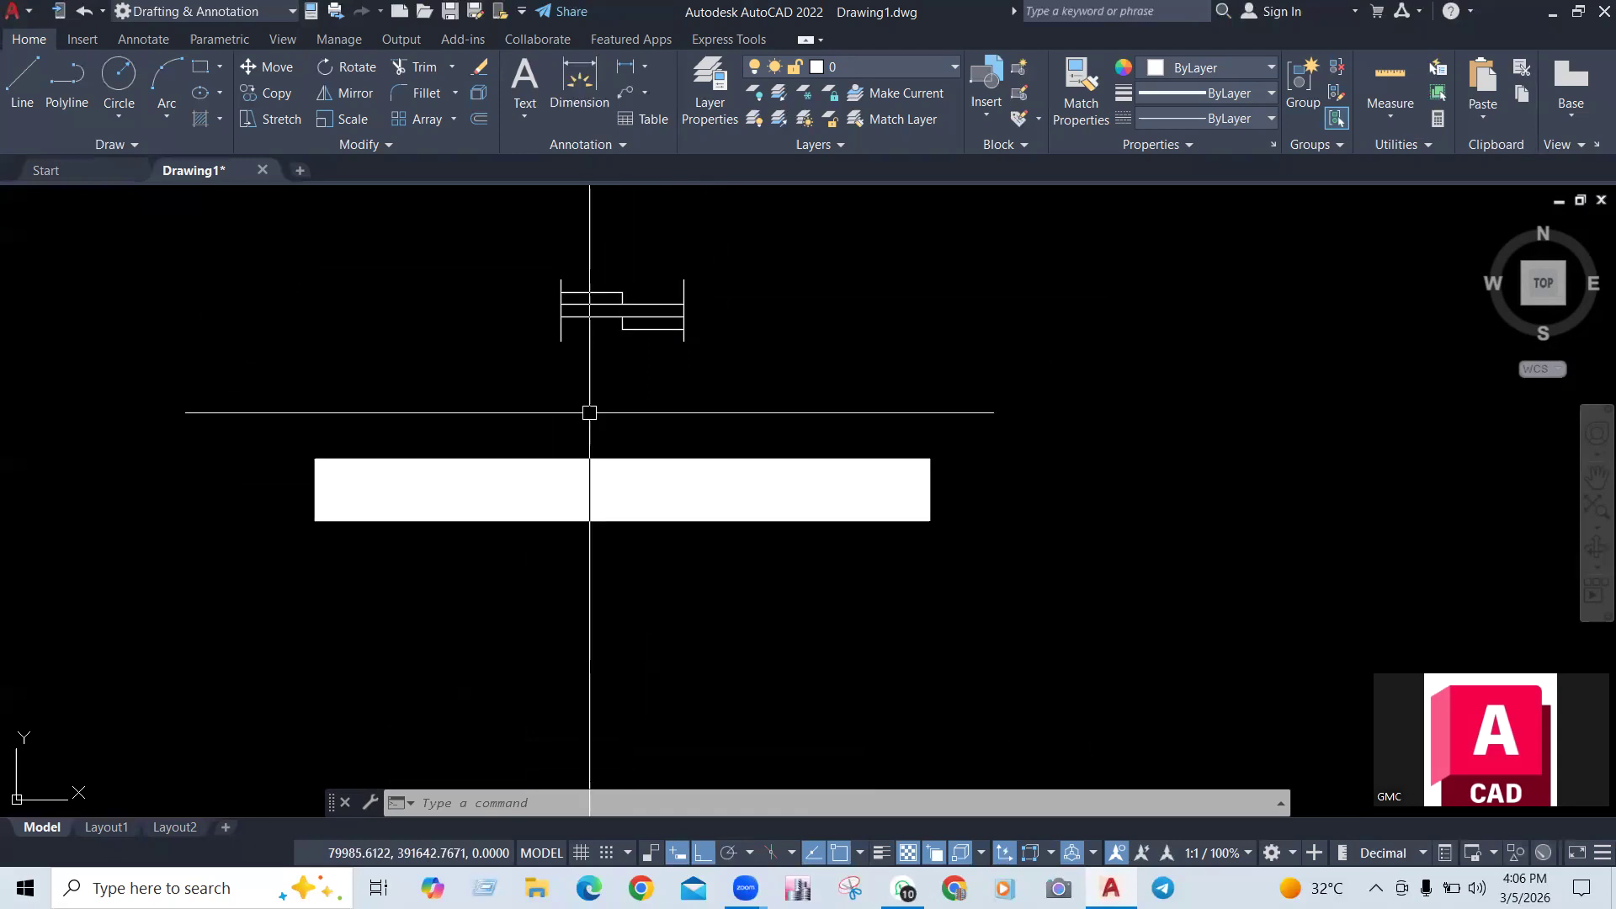
Move the window symbol straight down by the upper end of its right vertical line onto the hatched rectangle's top edge
left_click(493, 393)
left_click(772, 240)
type("m")
key("Return")
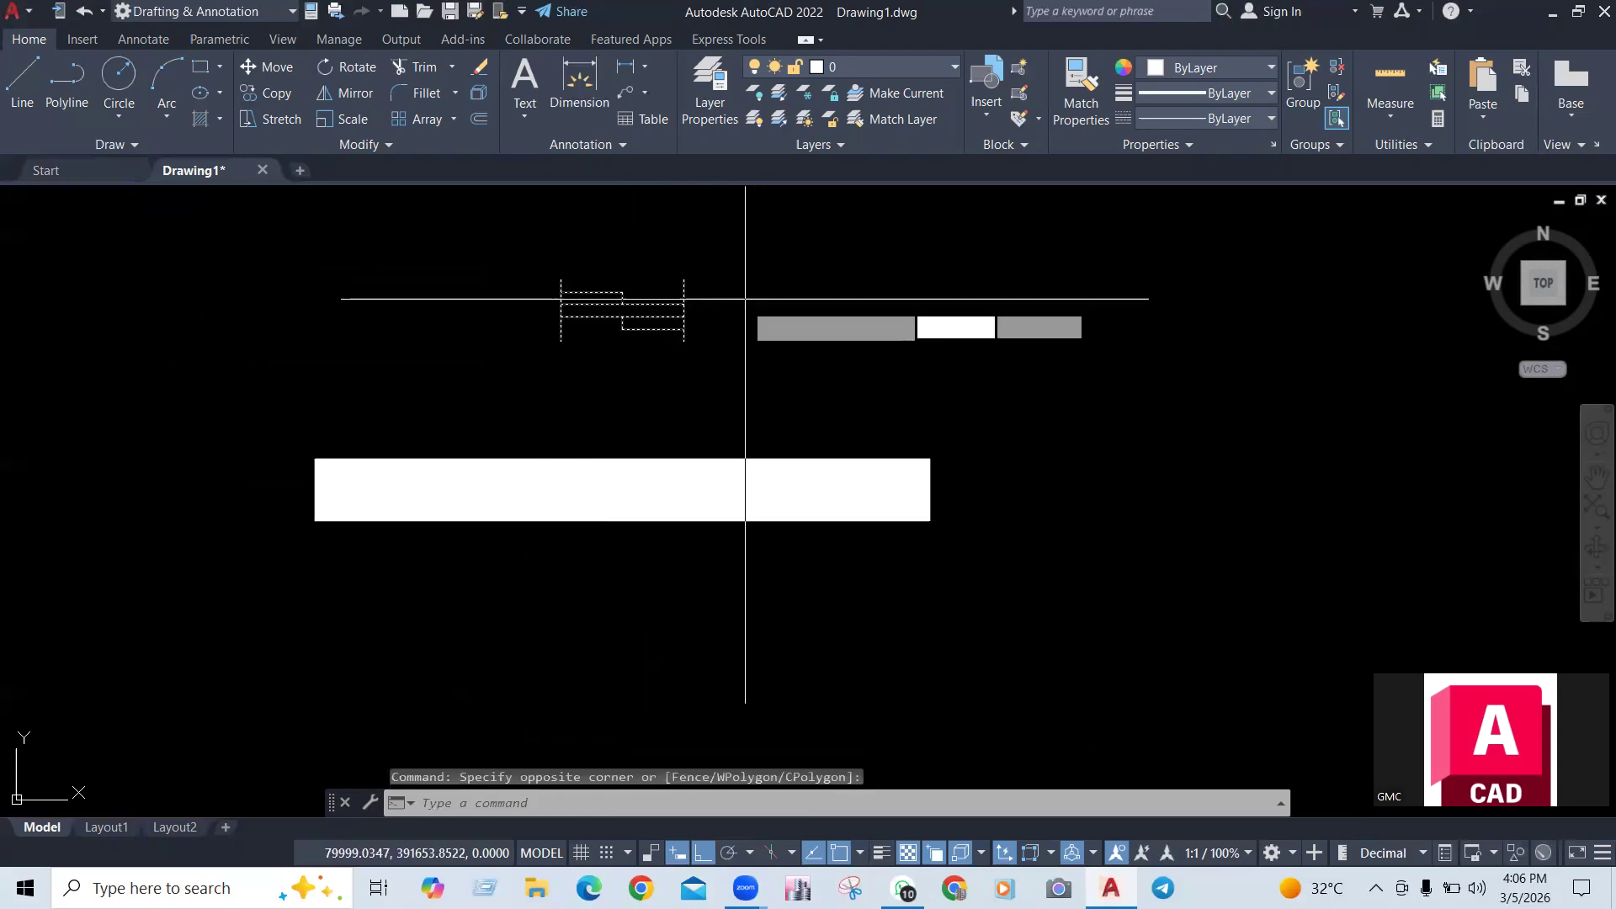
left_click(684, 279)
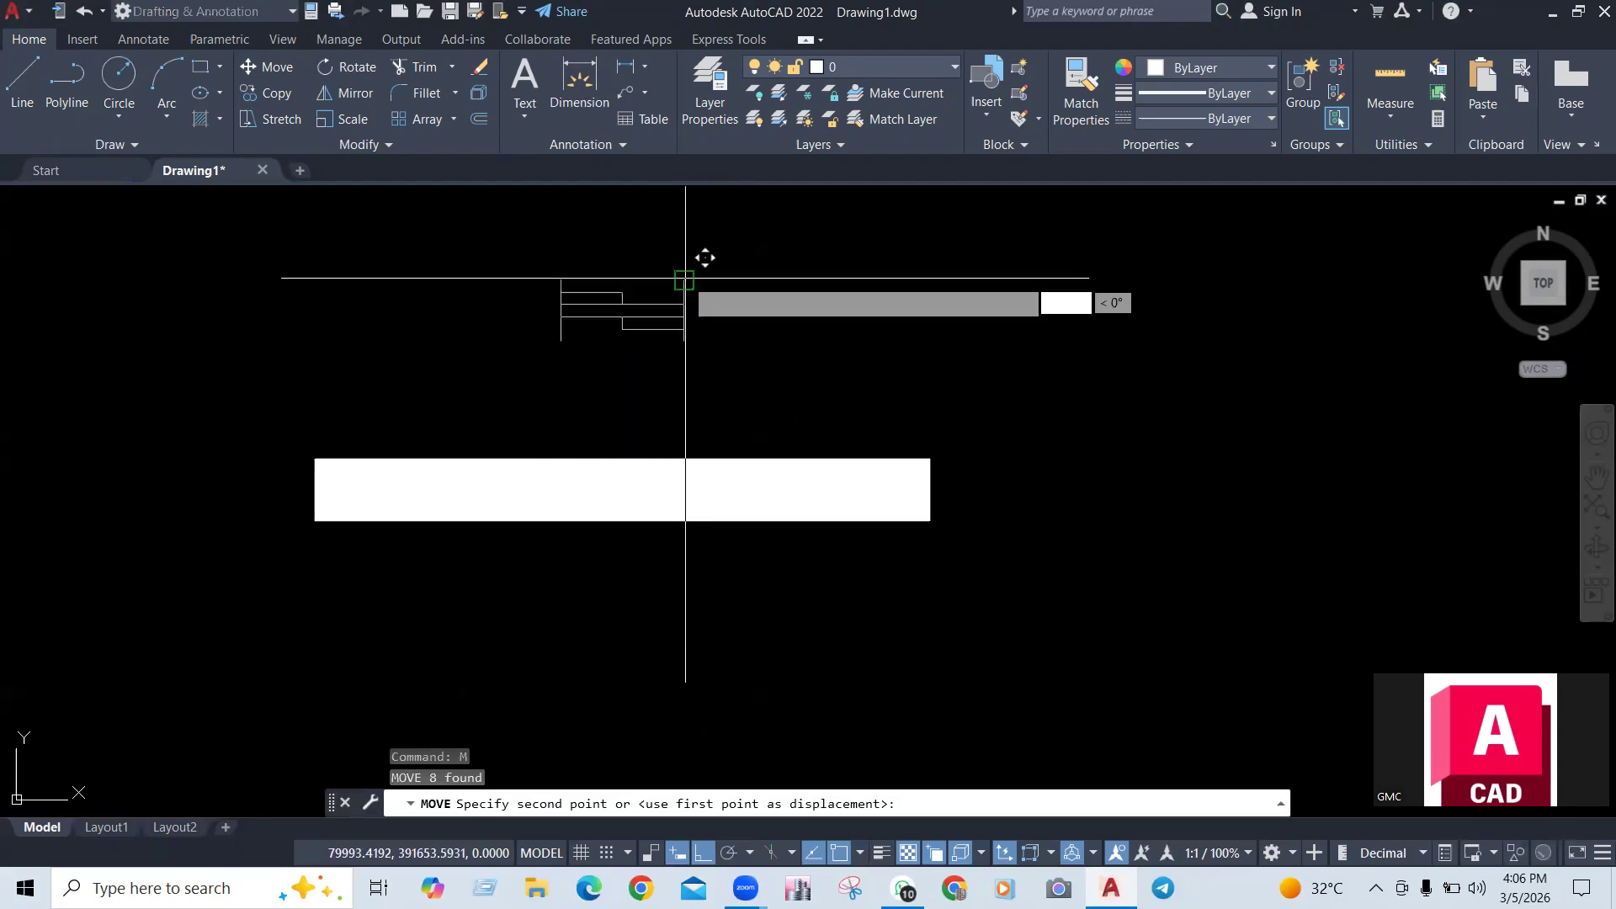
left_click(686, 459)
scroll(623, 509, "up", 2)
left_click(447, 588)
left_click(894, 313)
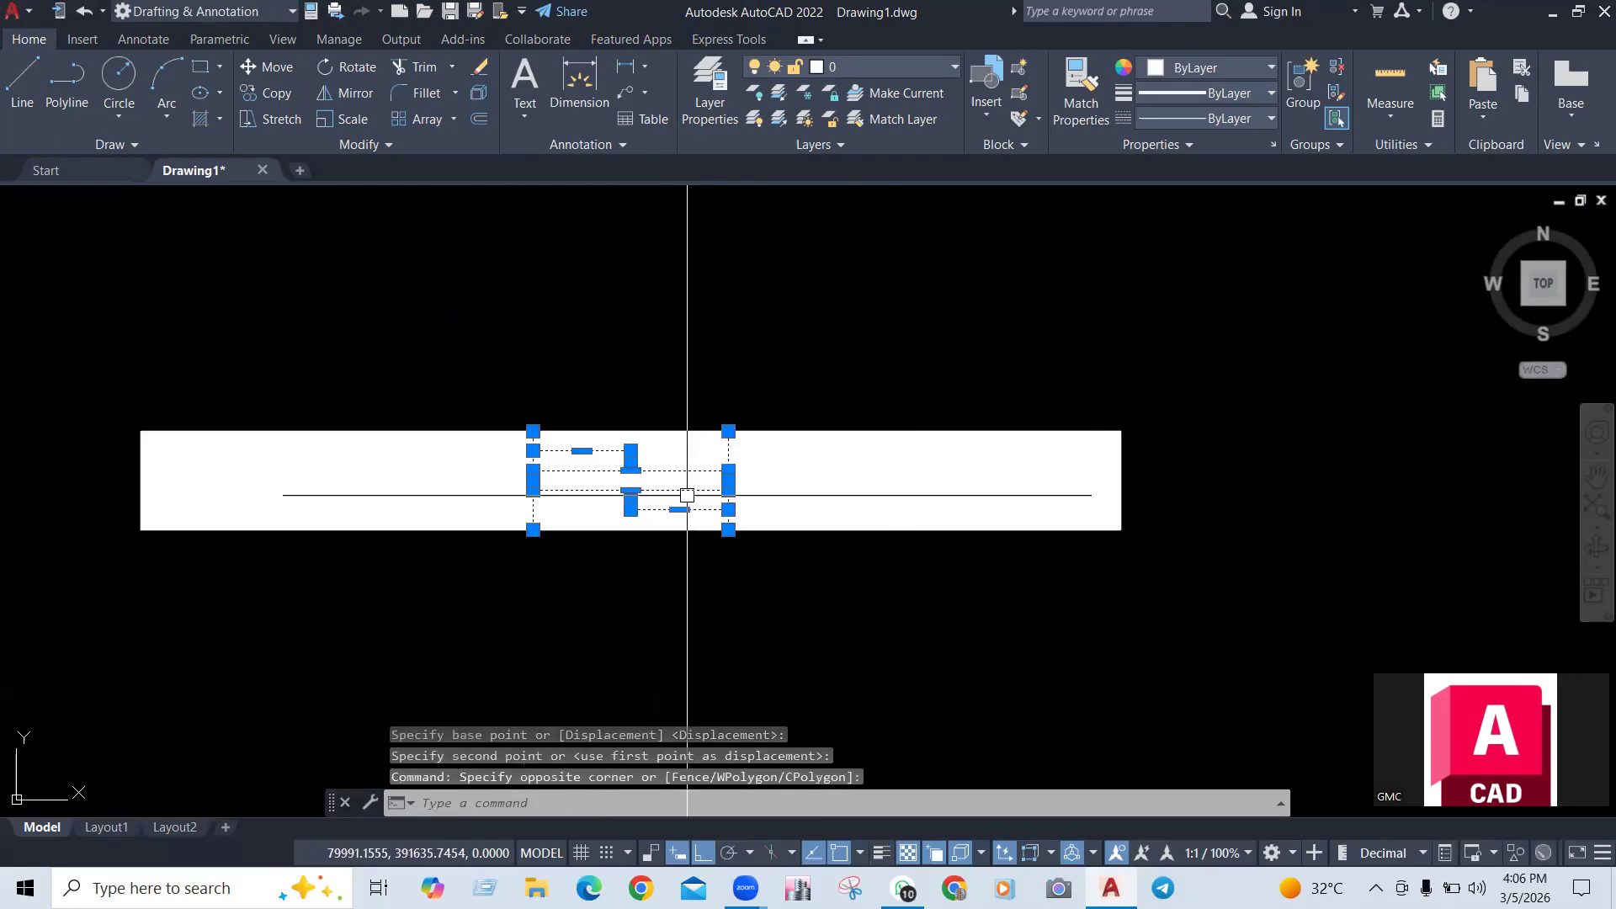
scroll(775, 451, "up", 2)
key("Escape")
scroll(790, 462, "down", 4)
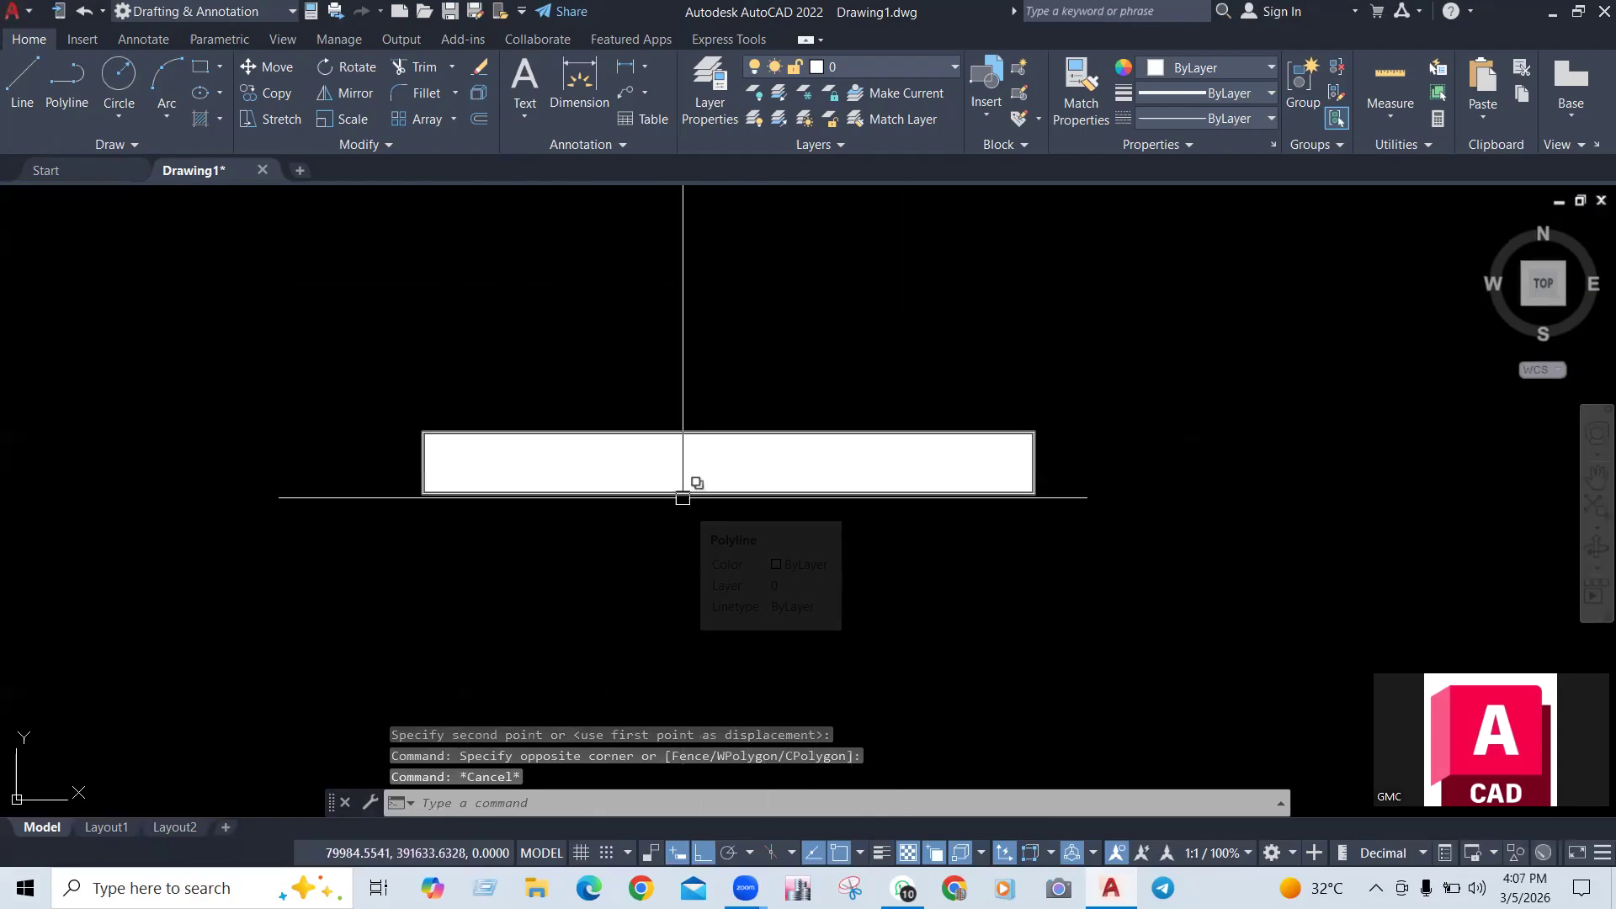
left_click(104, 138)
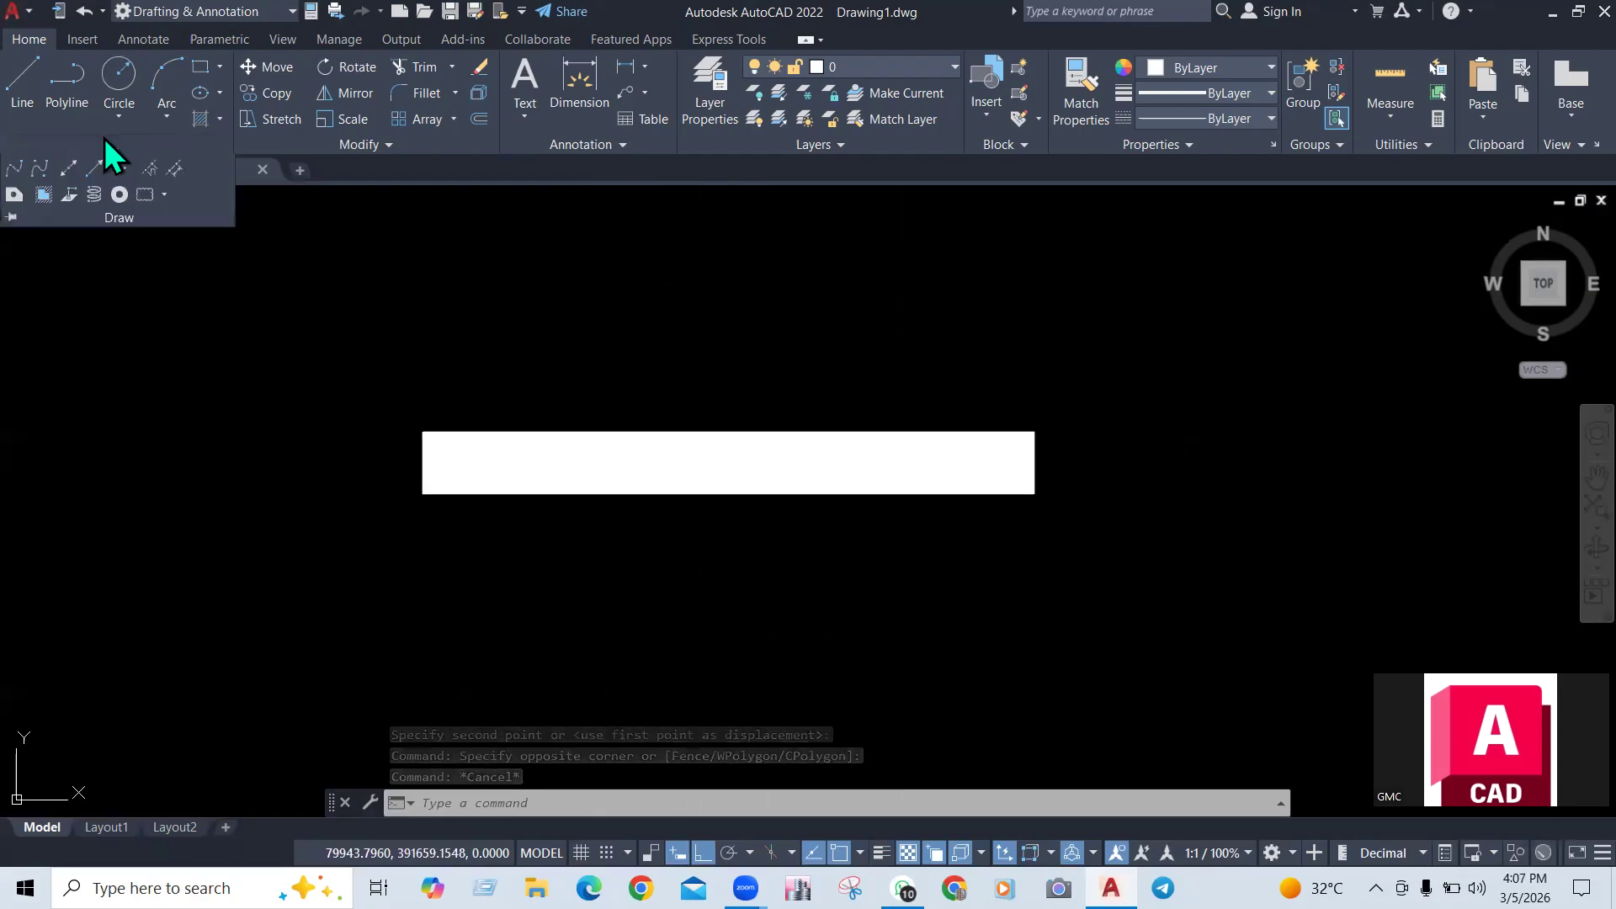
key("Escape")
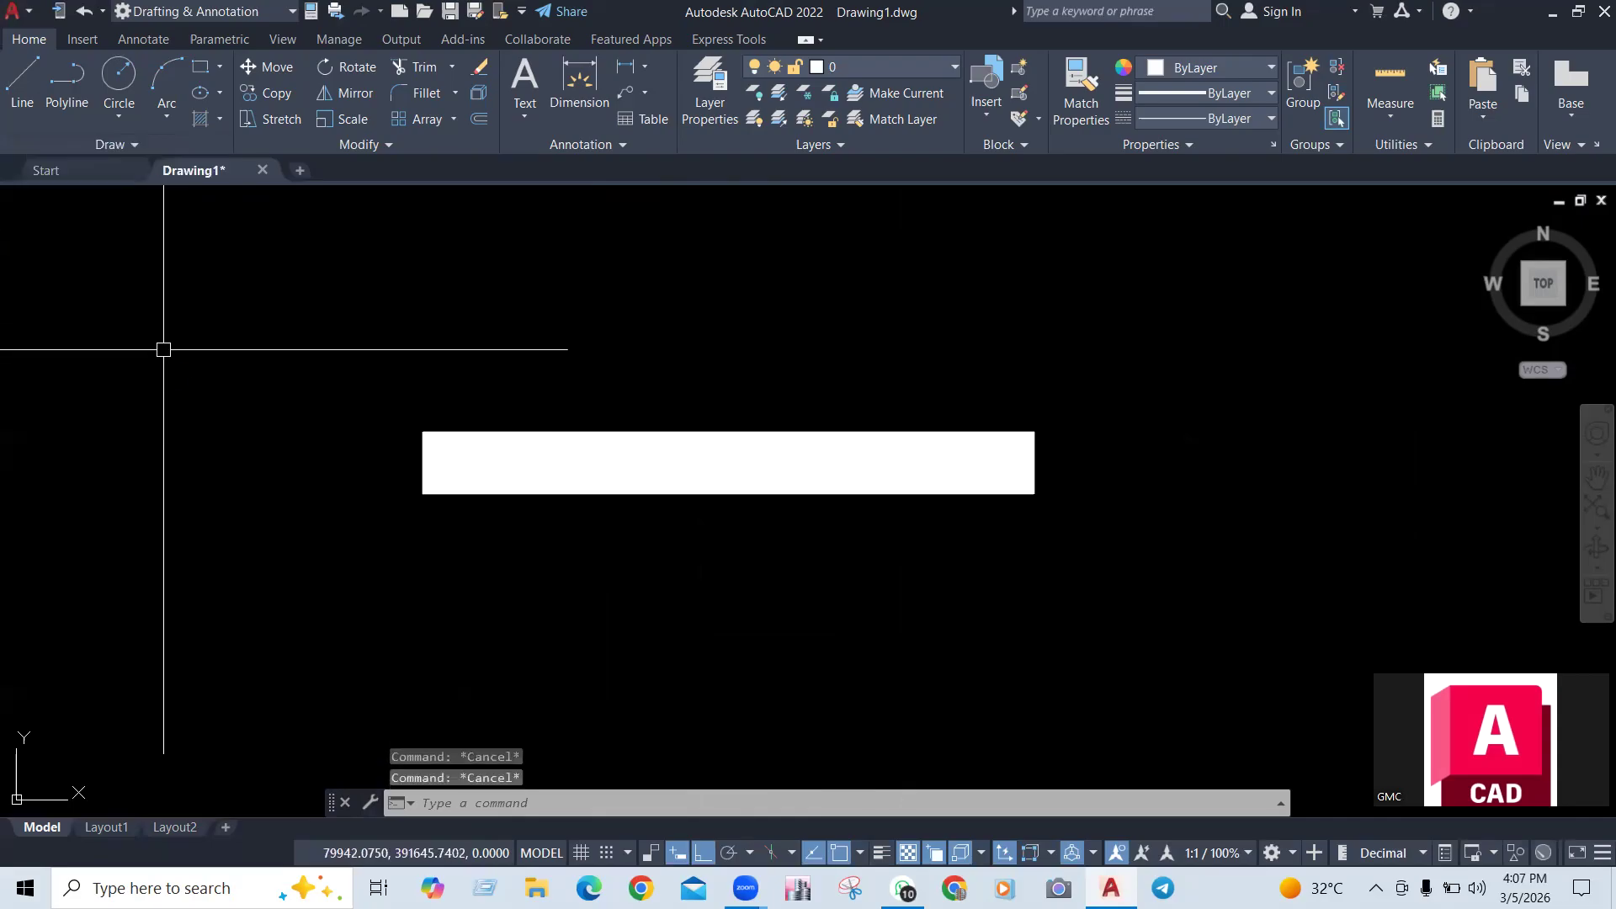
type("WEp")
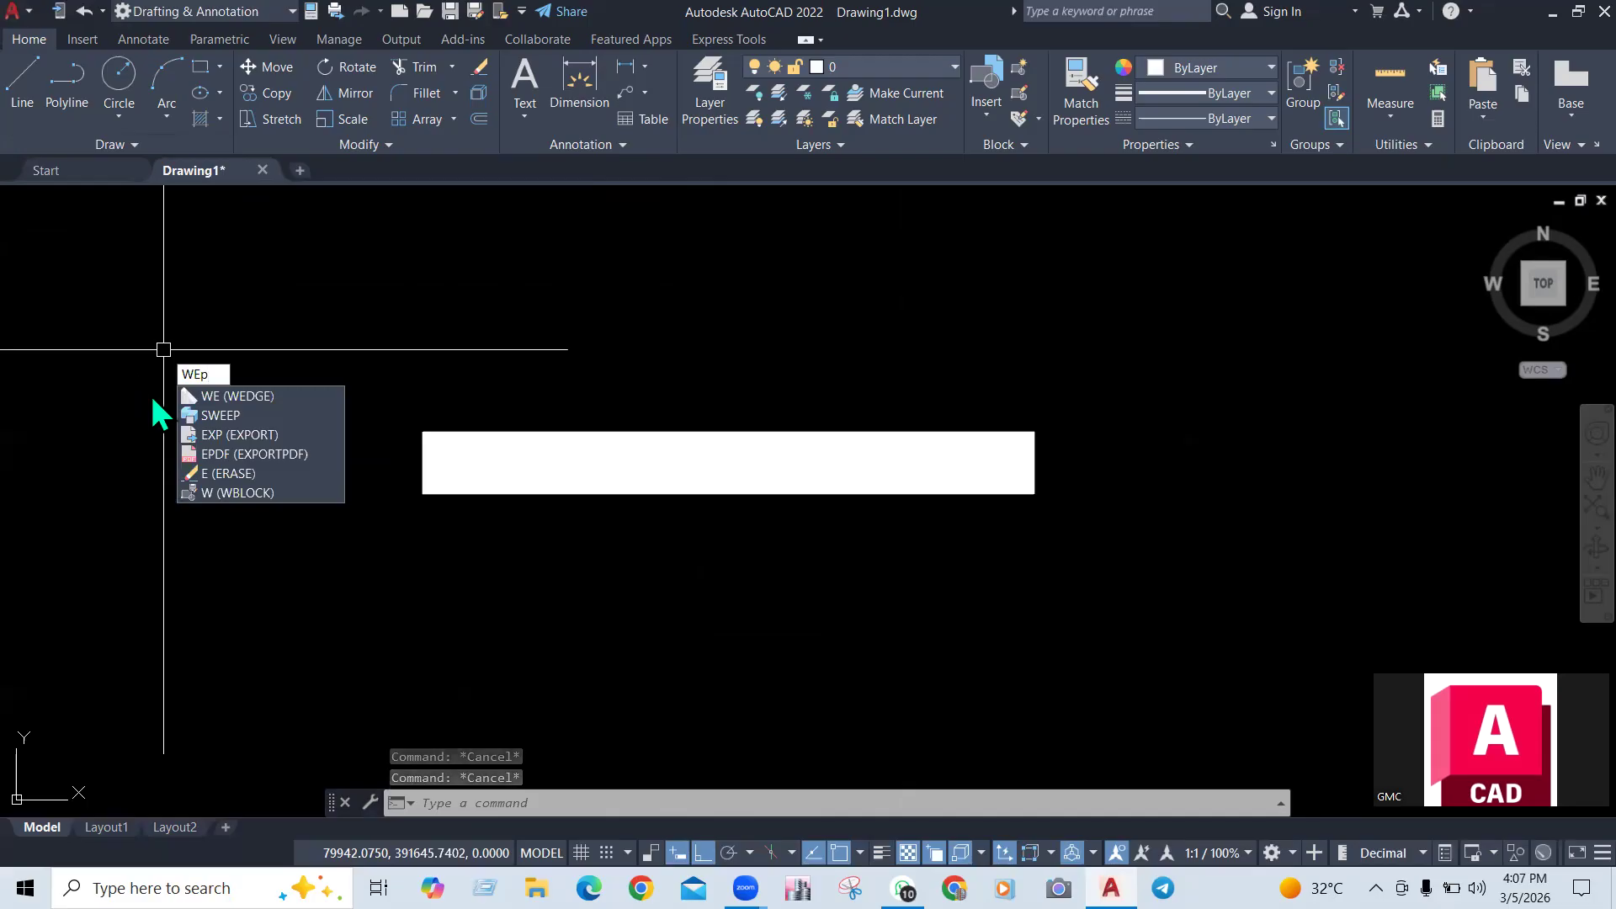
key("BackSpace")
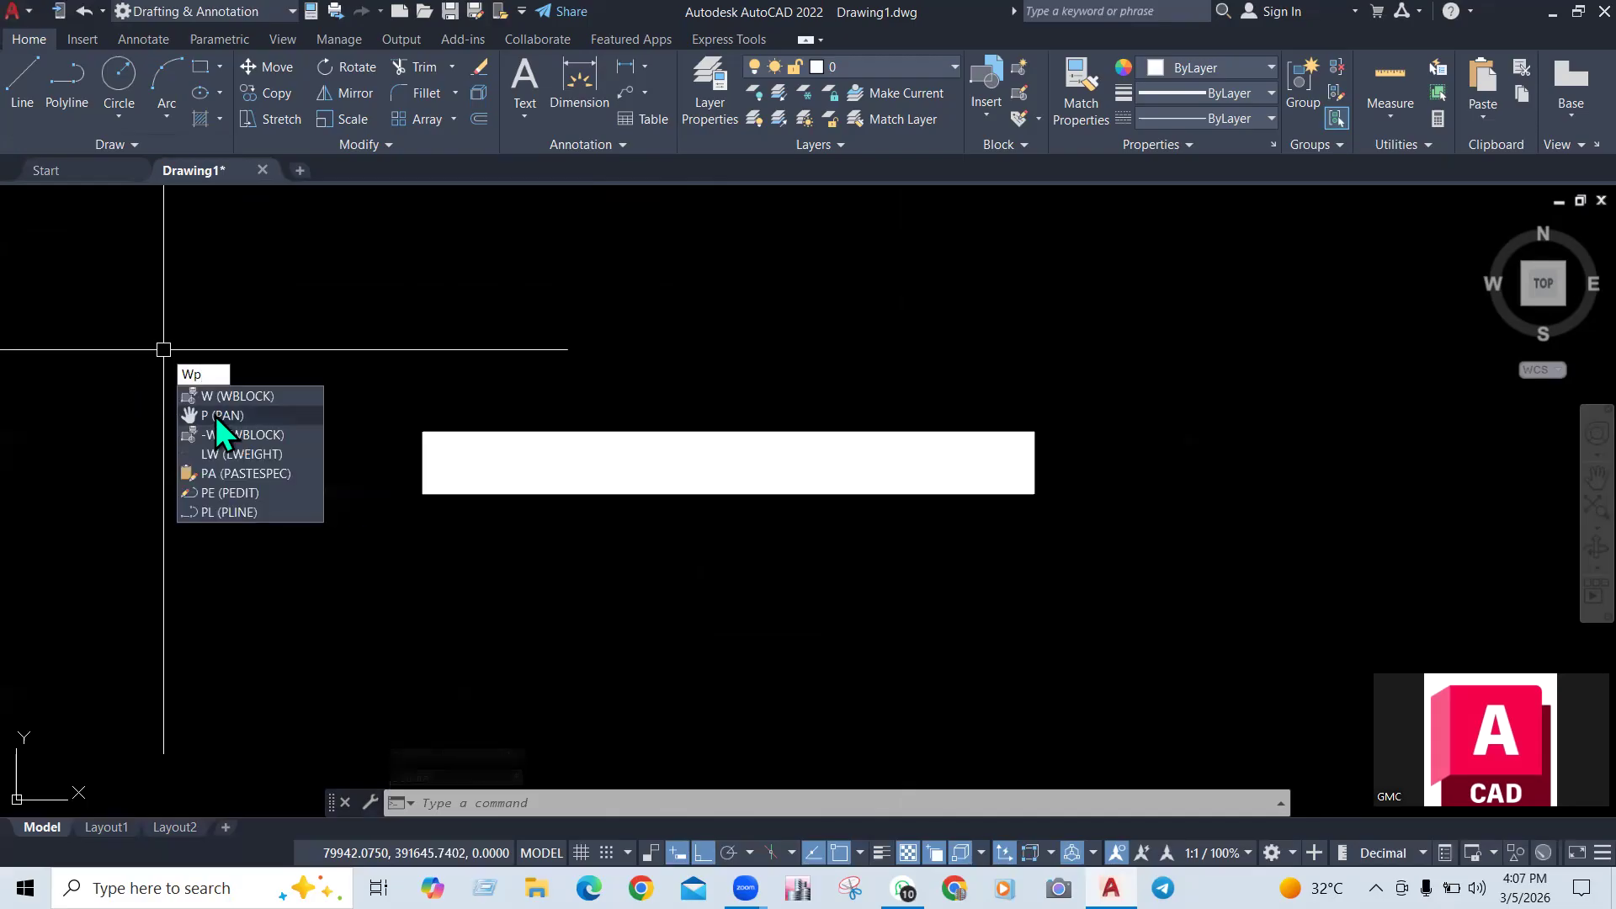
key("BackSpace")
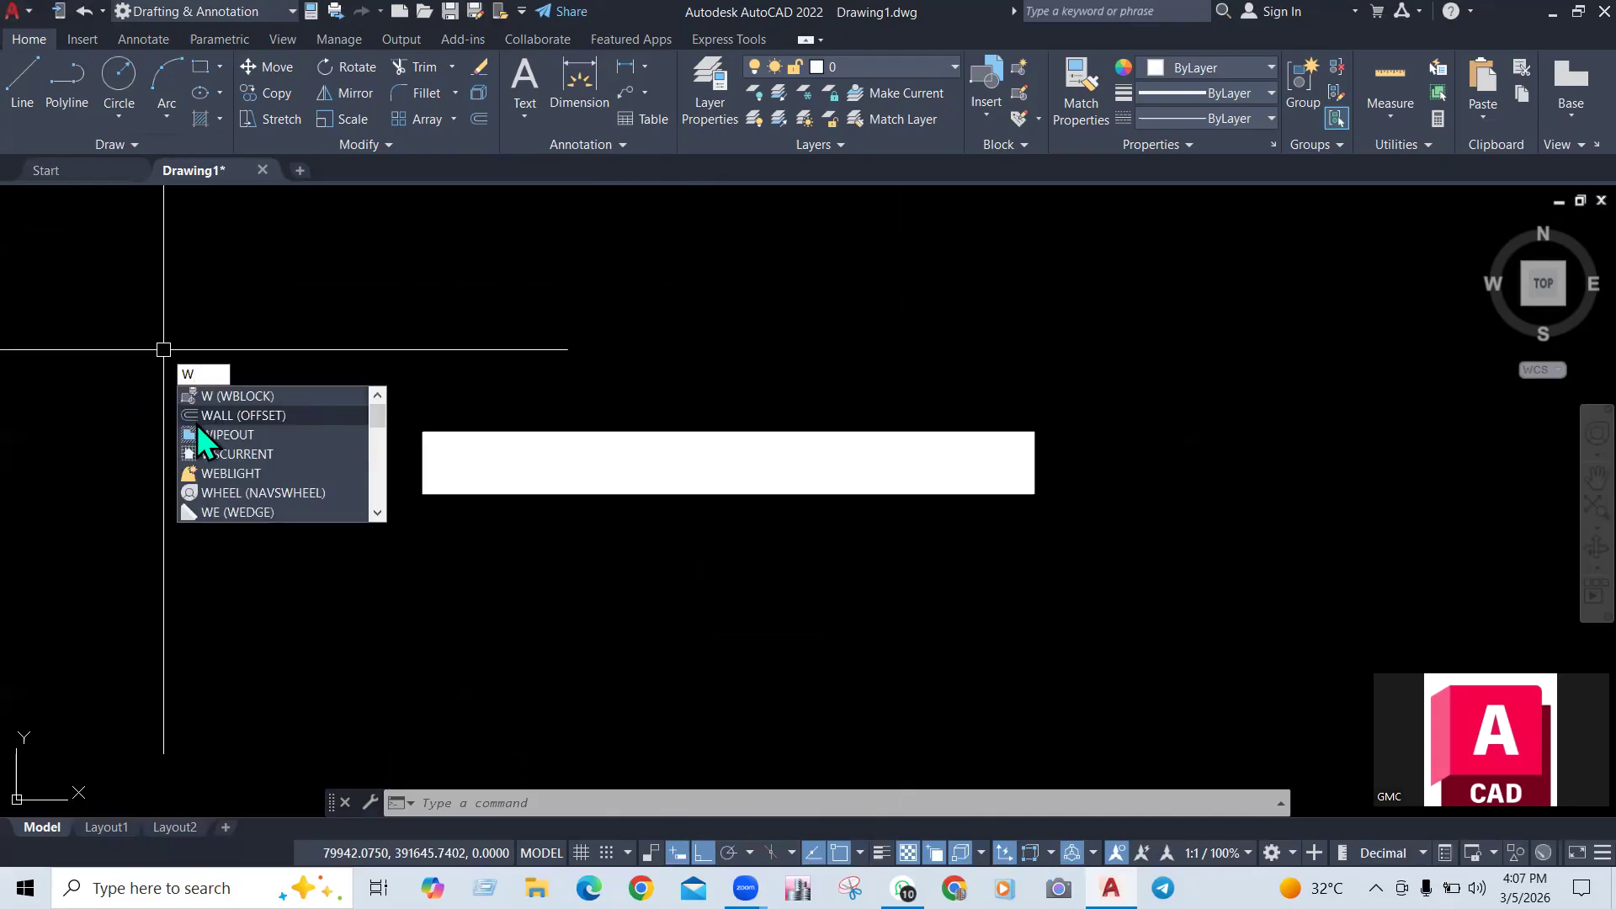
type("E")
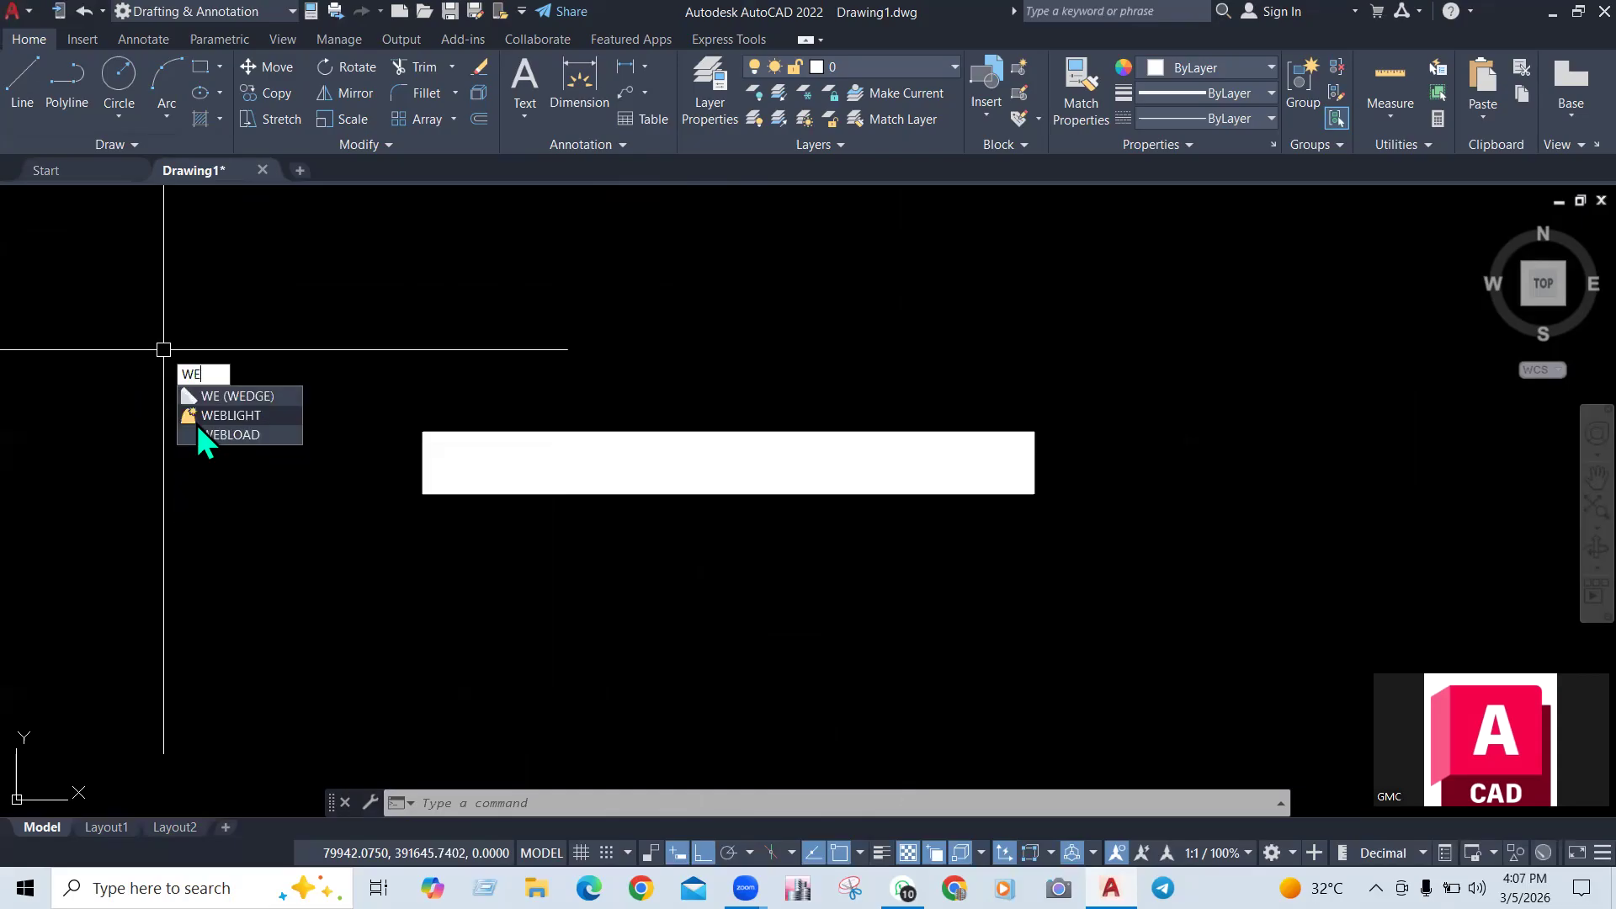
type("p")
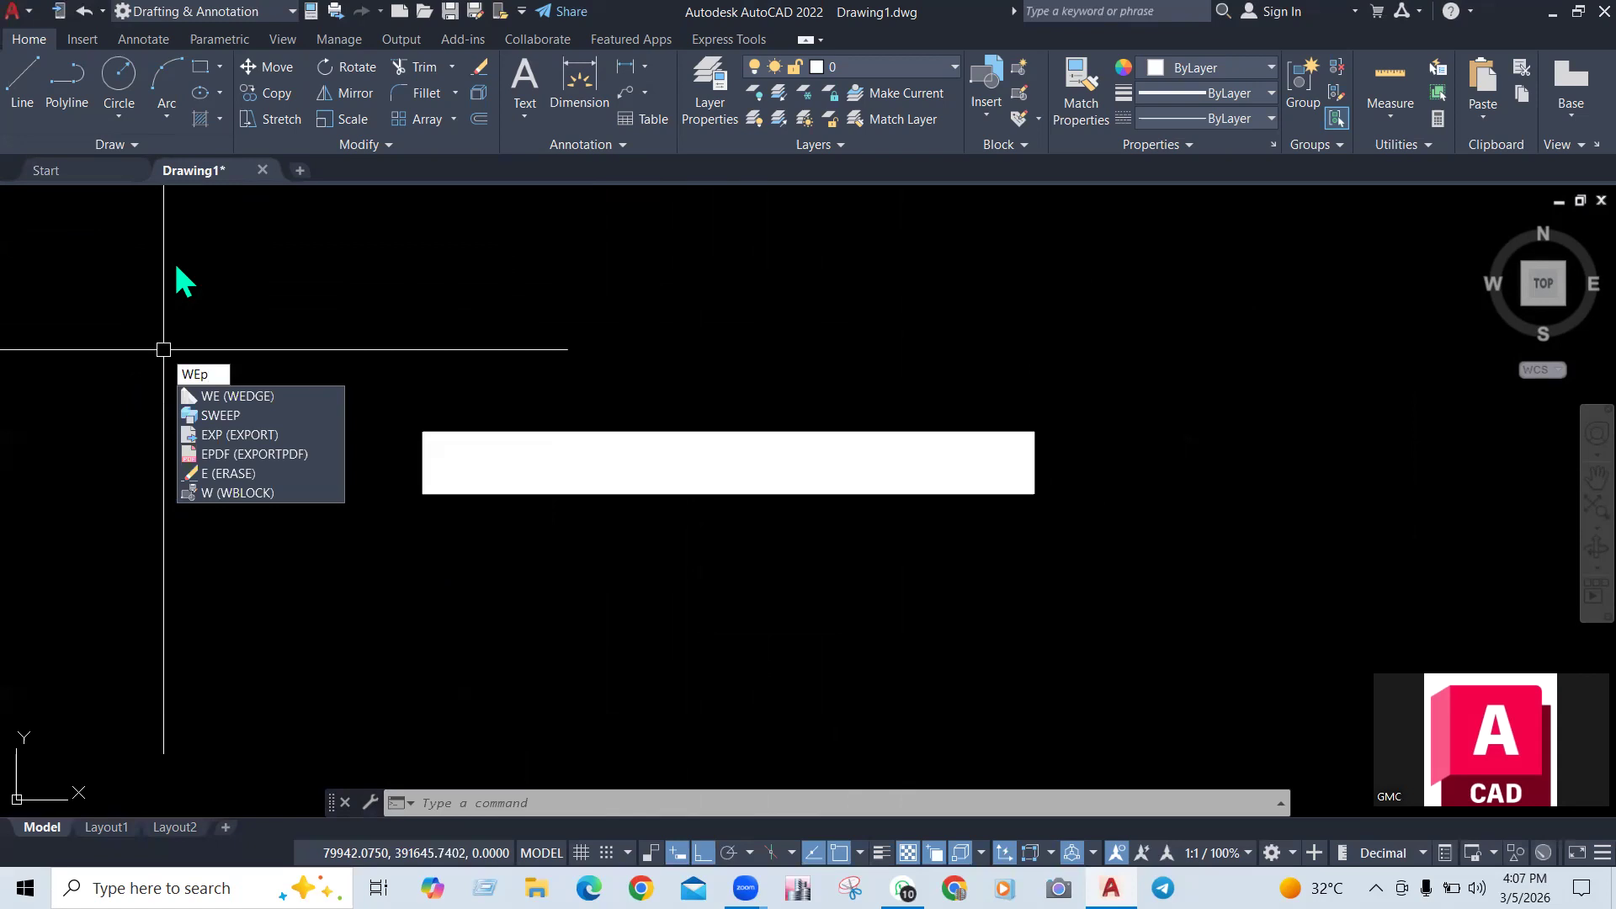
key("BackSpace")
key("BackSpace")
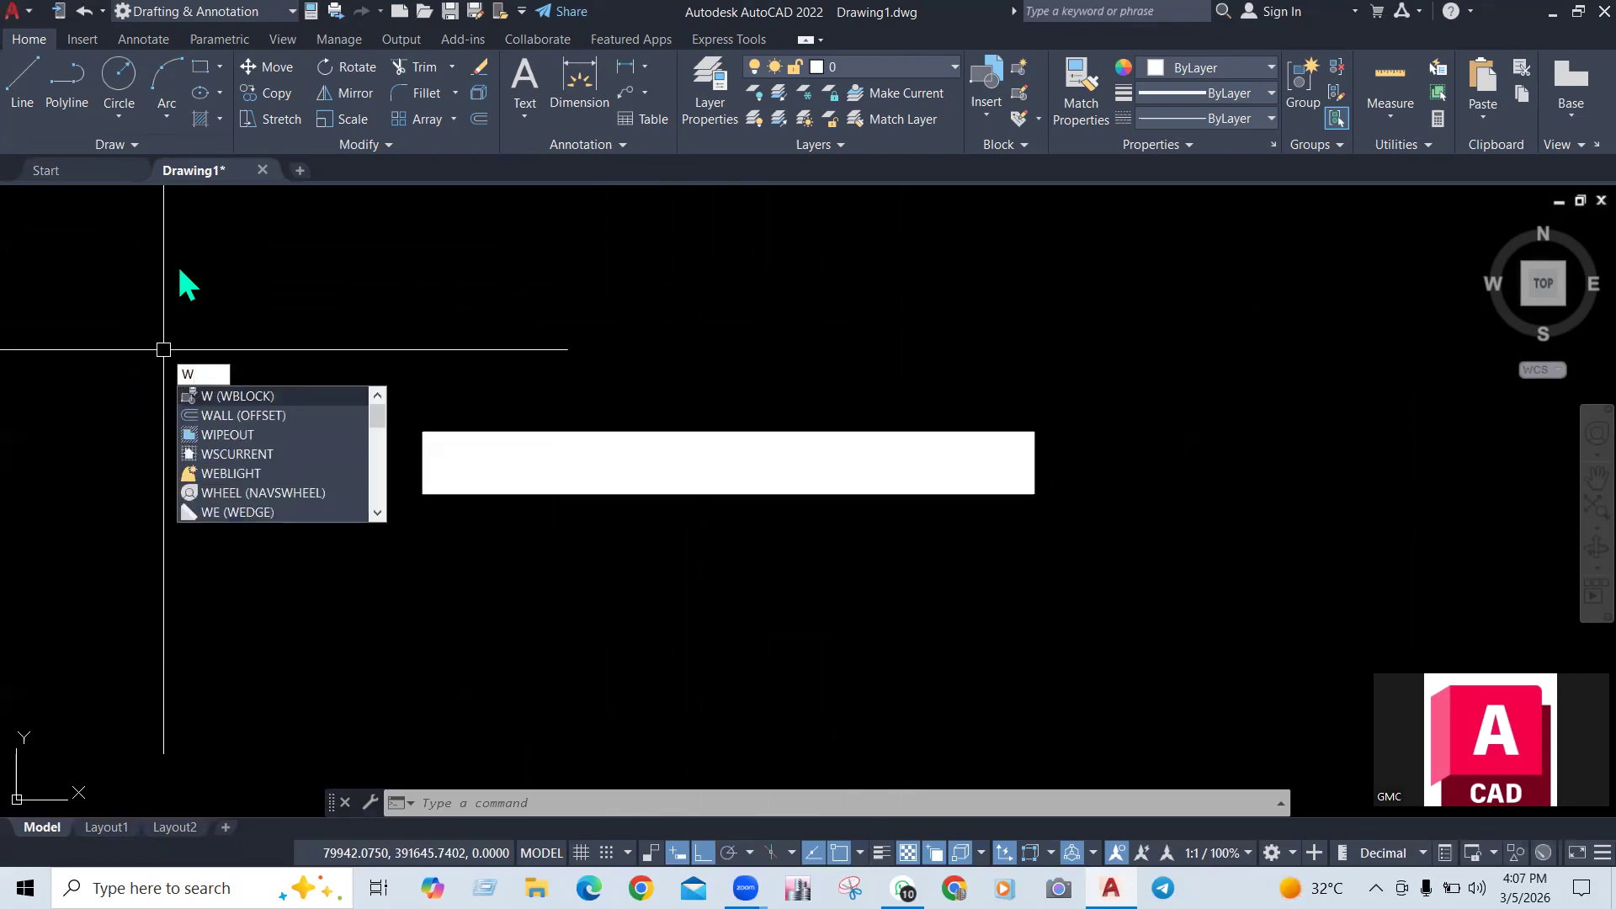
type("I")
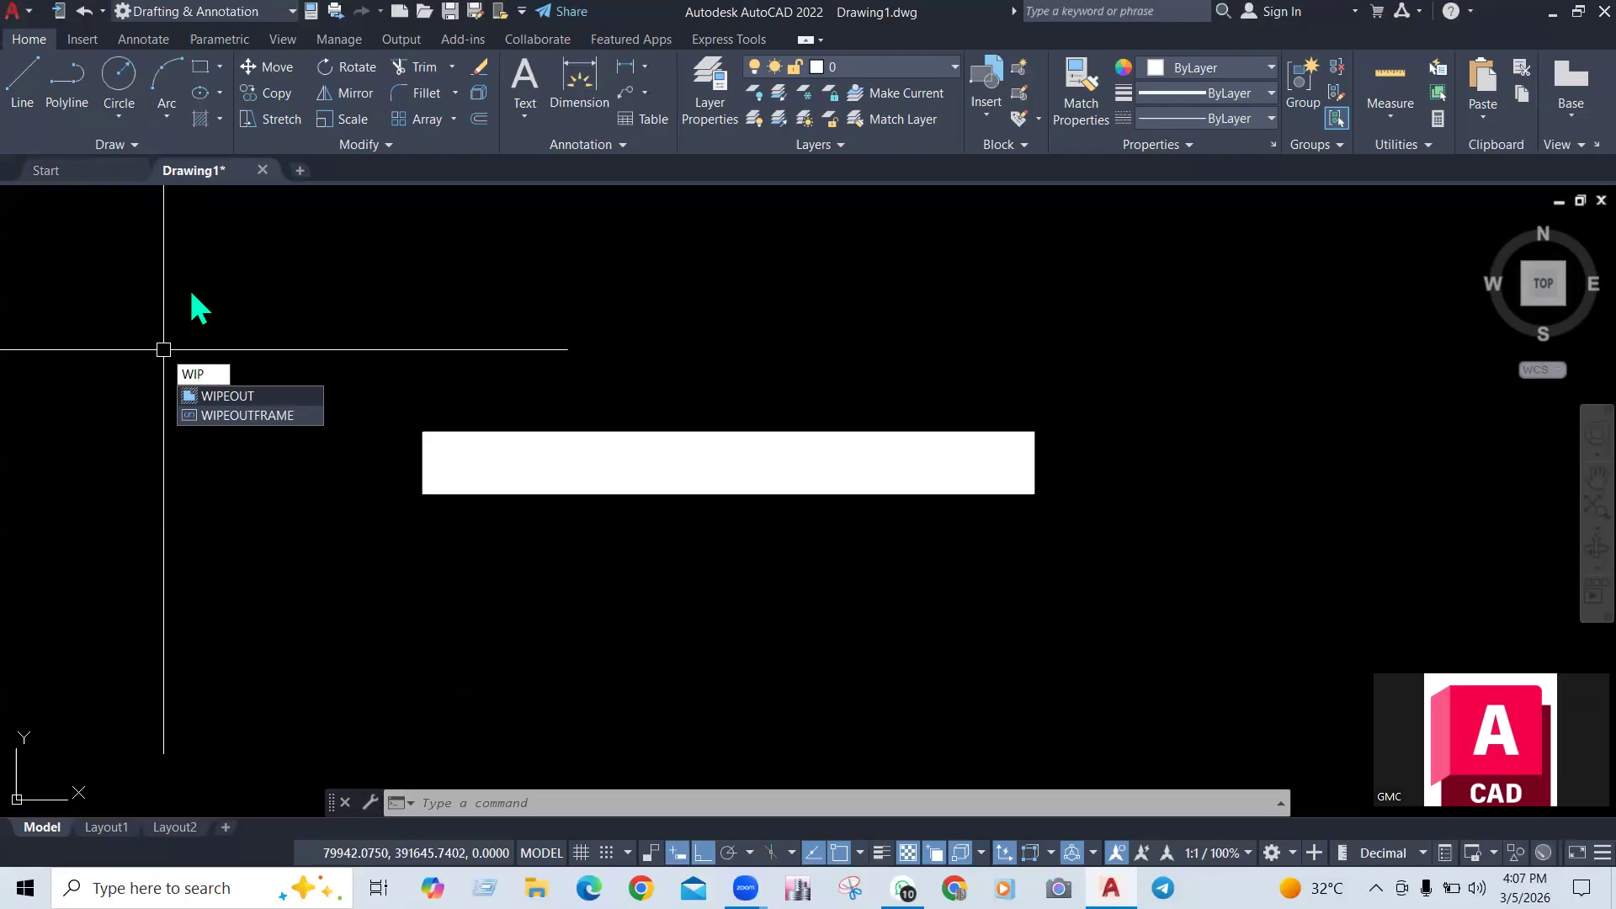
key("BackSpace")
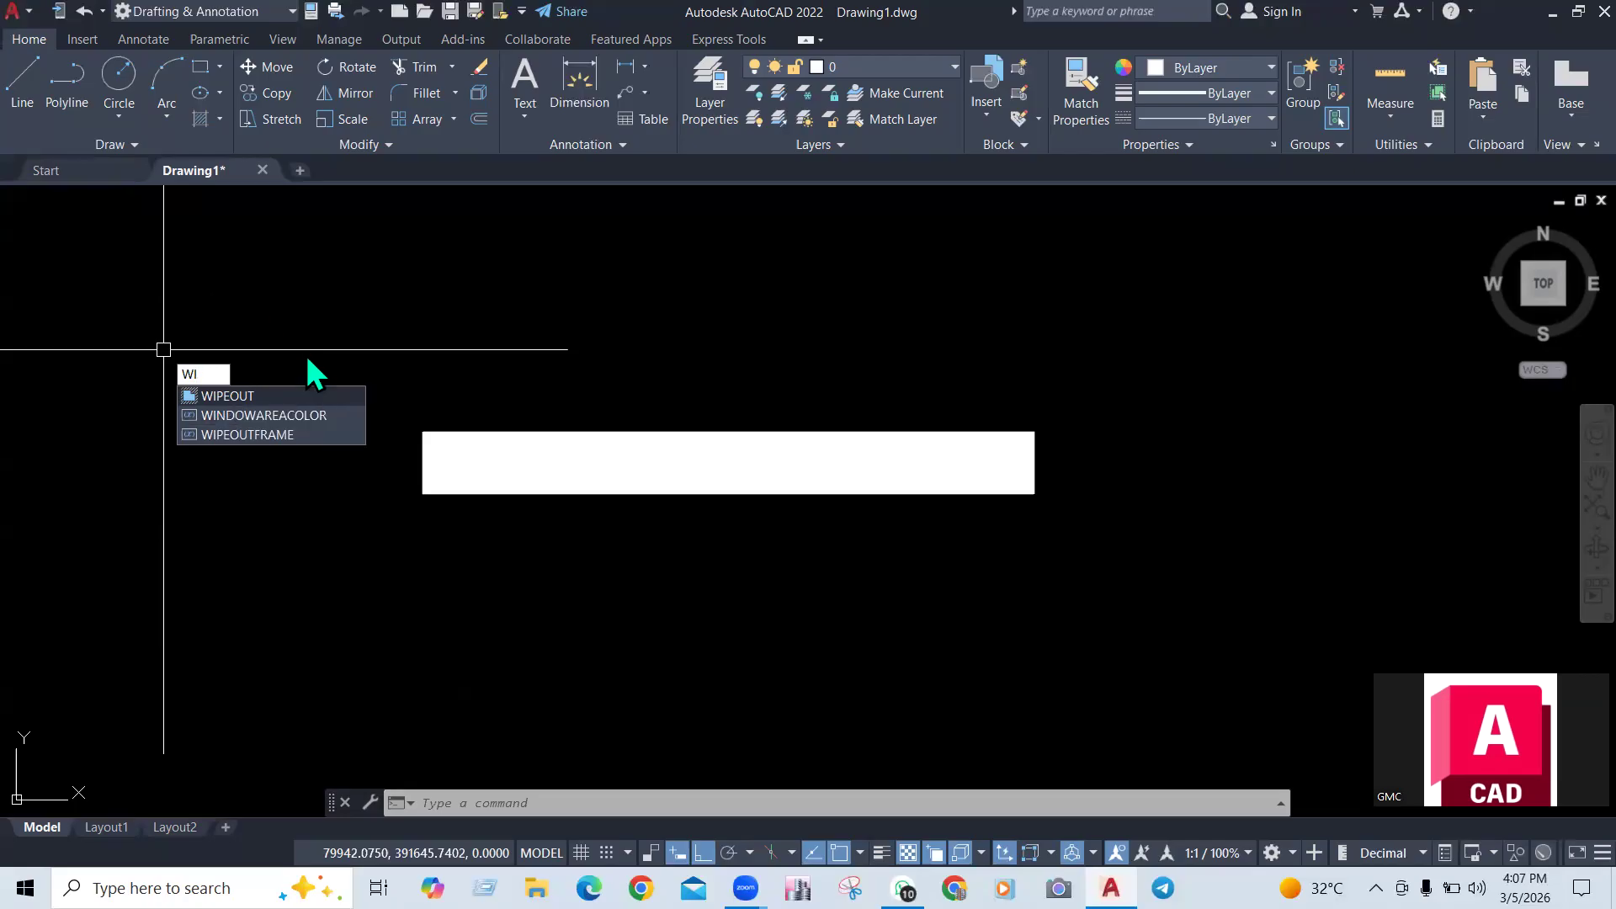
key("Return")
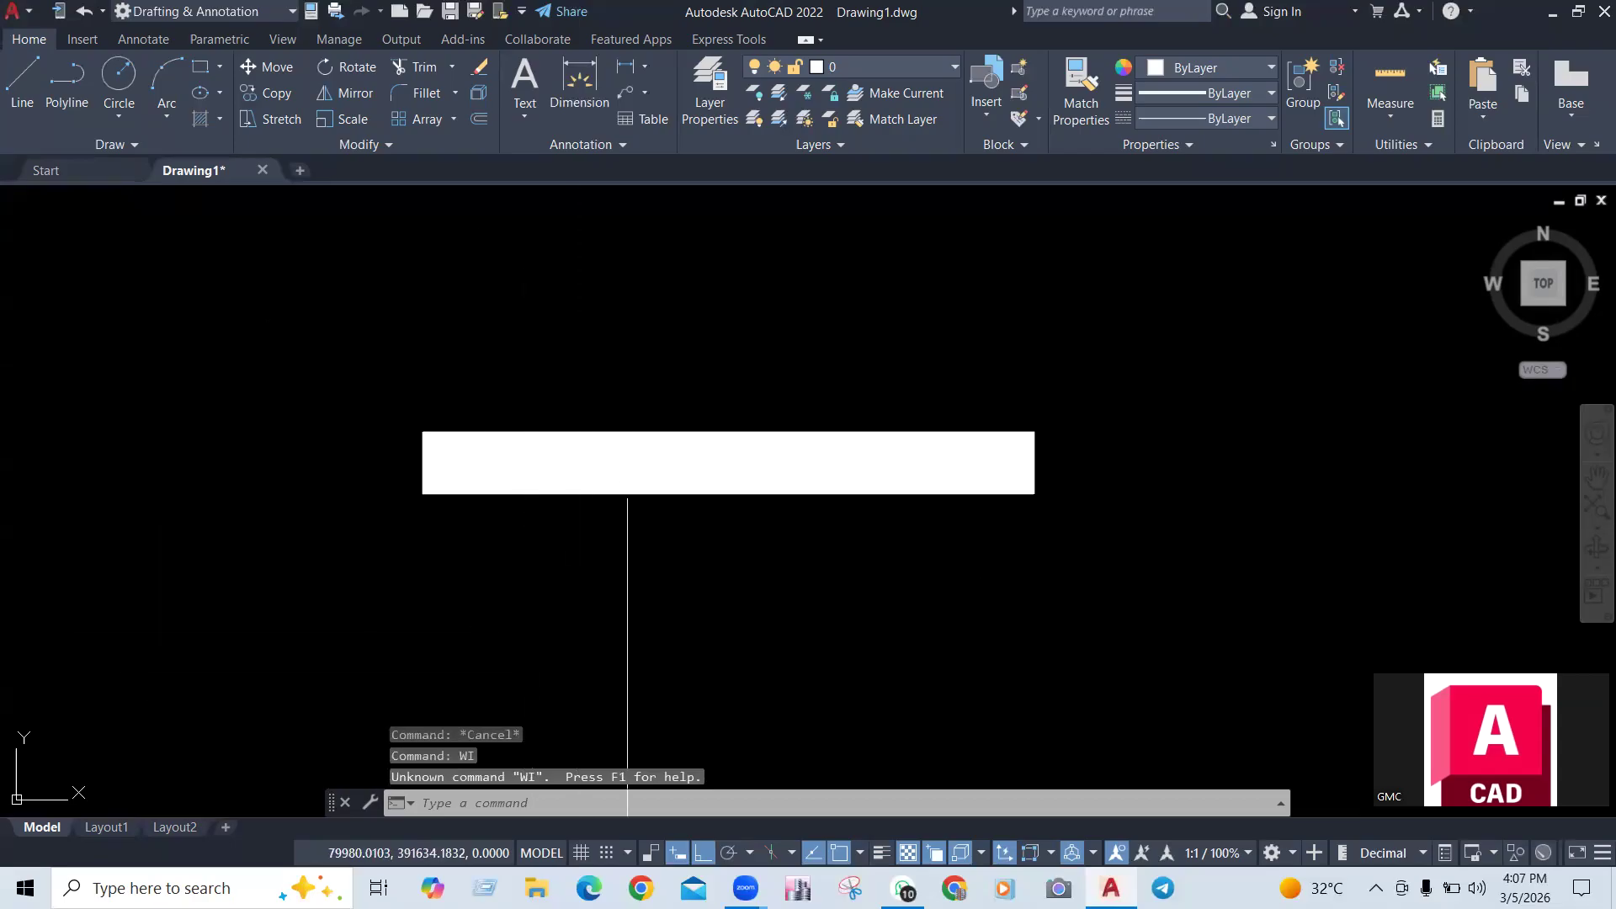
scroll(656, 498, "up", 2)
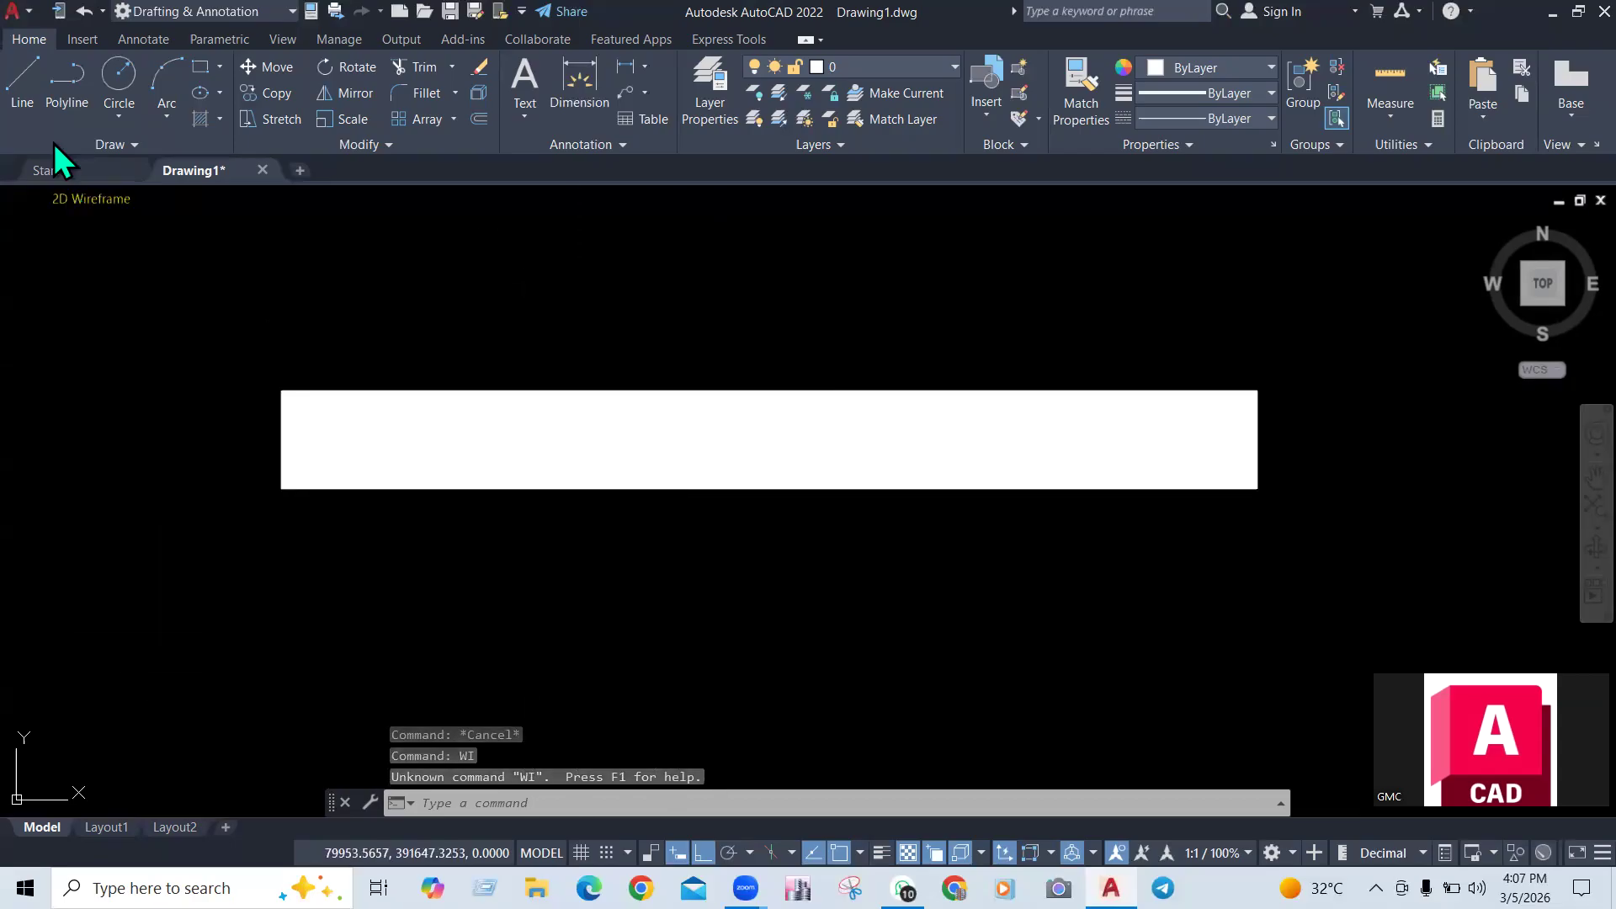
left_click(75, 145)
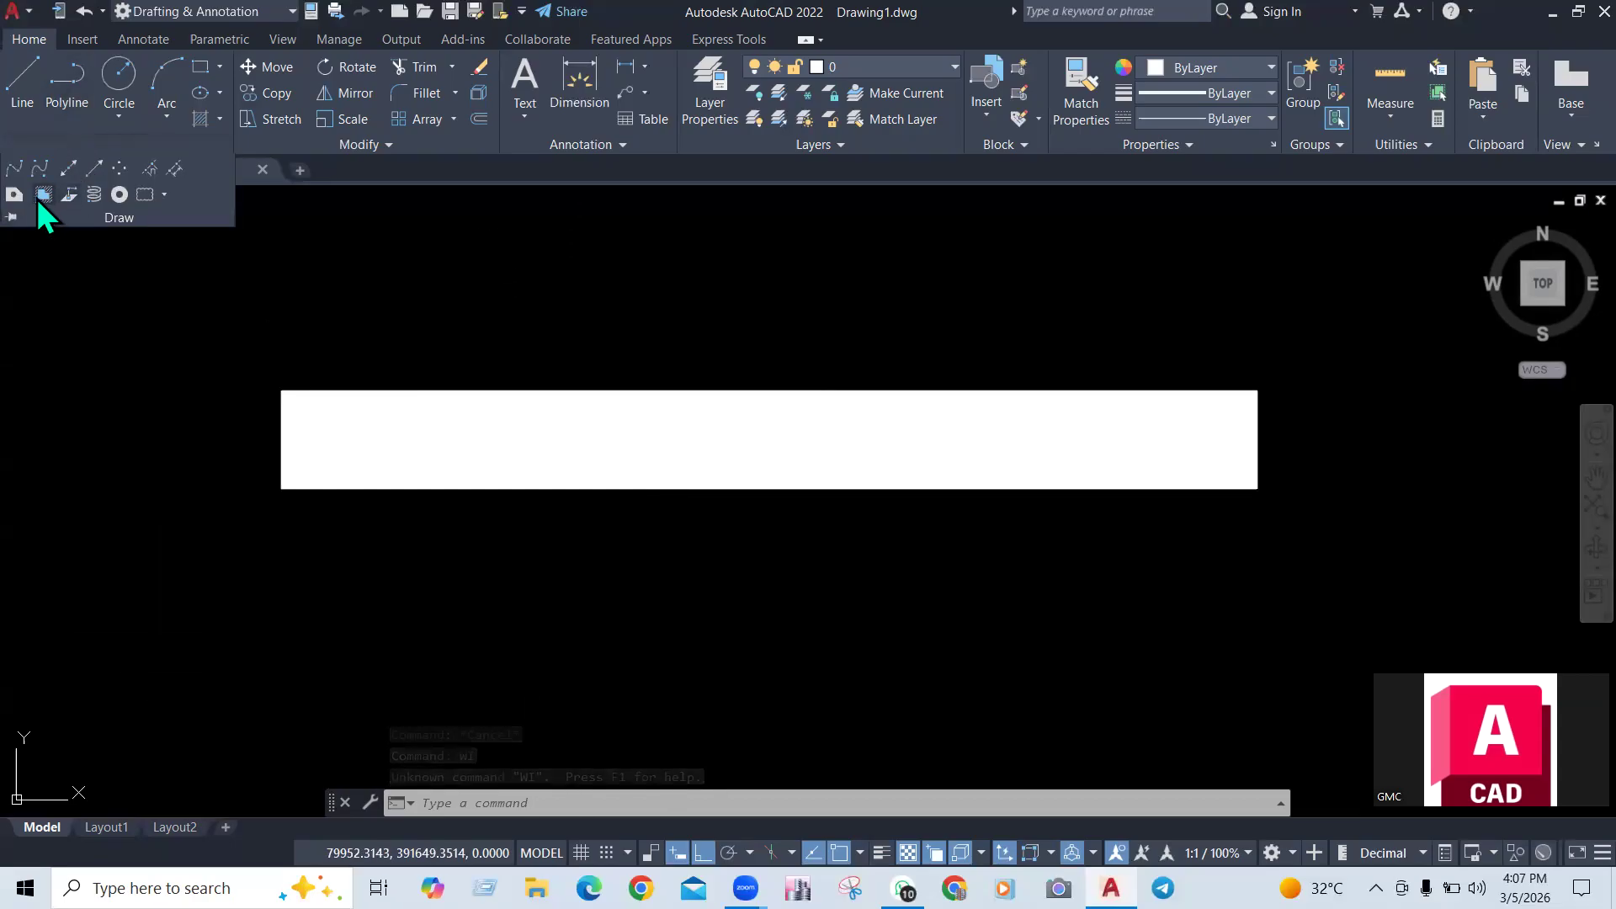
left_click(42, 200)
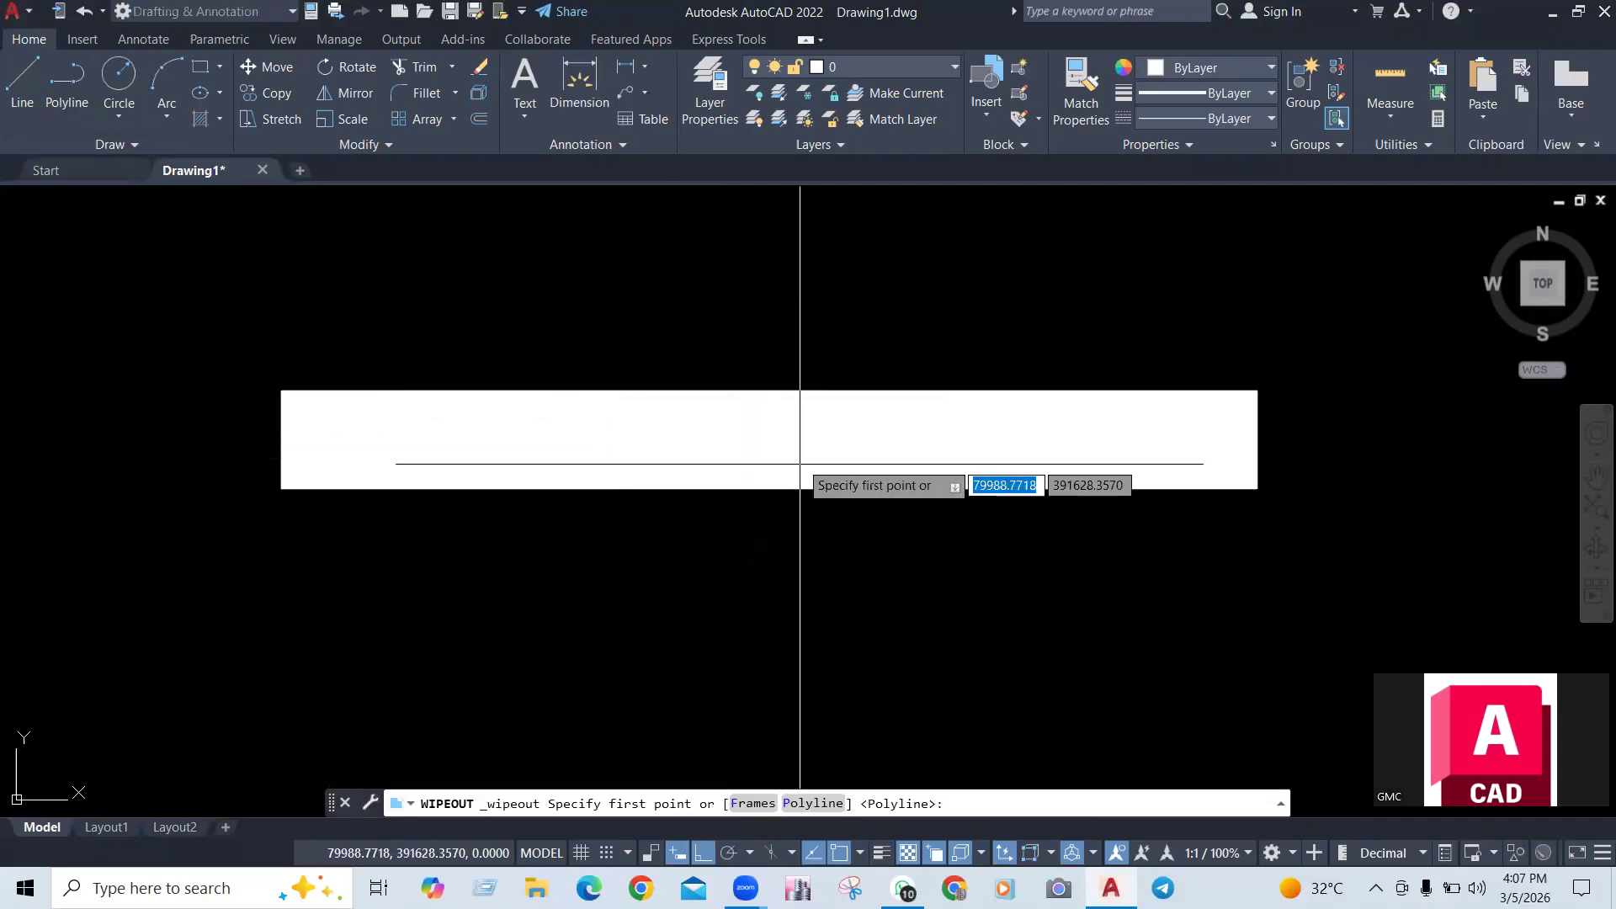
key("Escape")
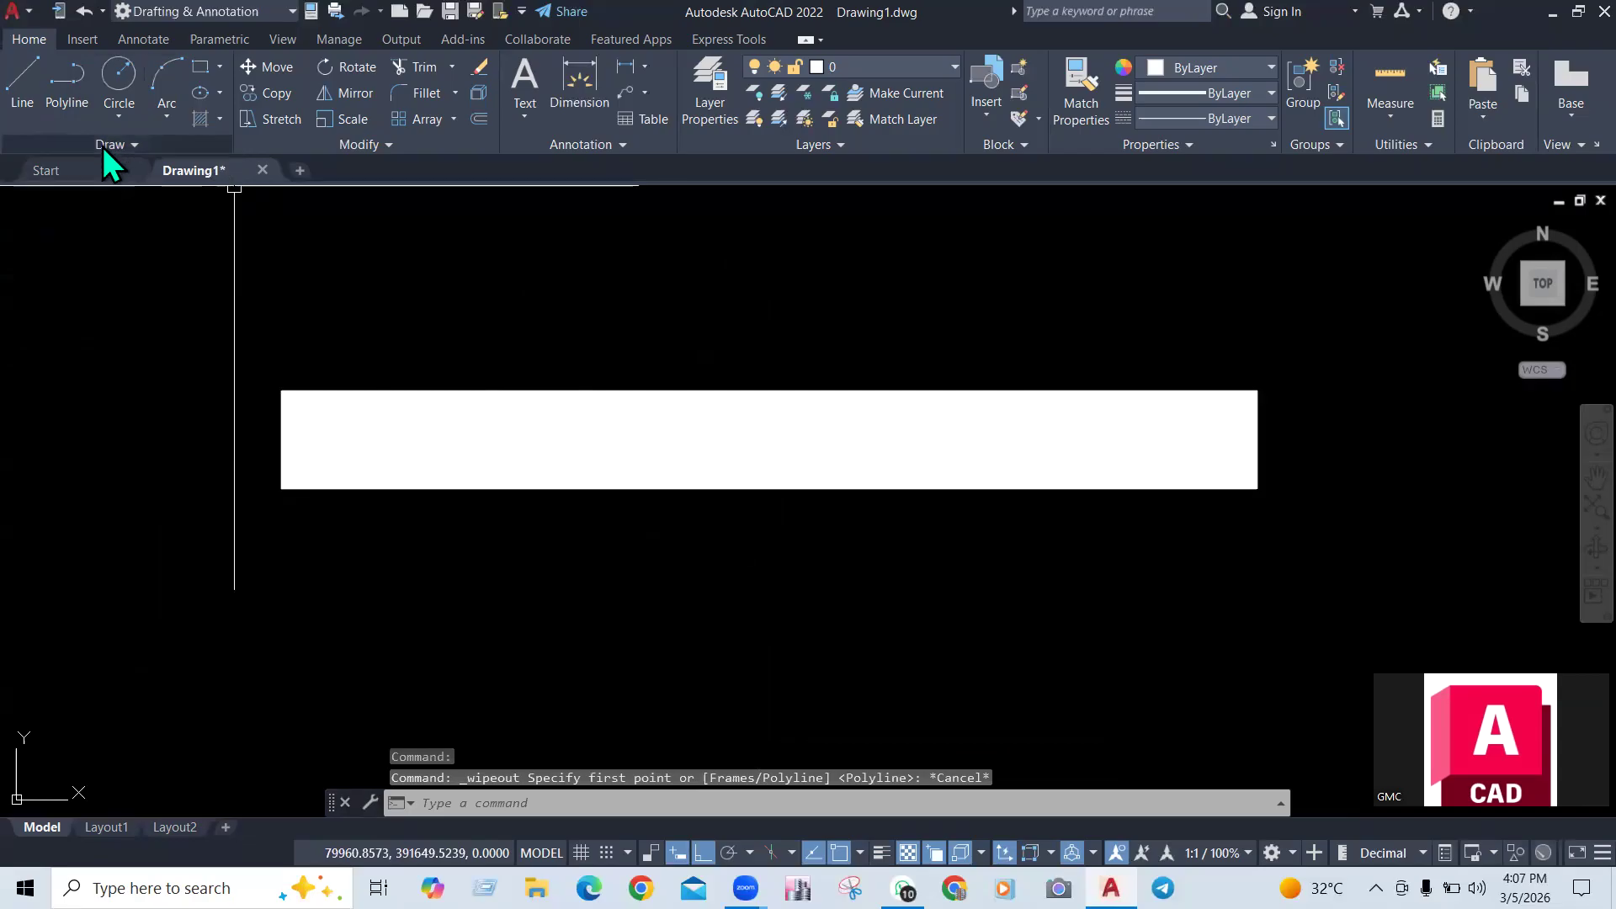
Create a four-point rectangular Wipeout over the hatched rectangle's middle section, cornered on the ends of the window symbol's two vertical lines
type("WIP")
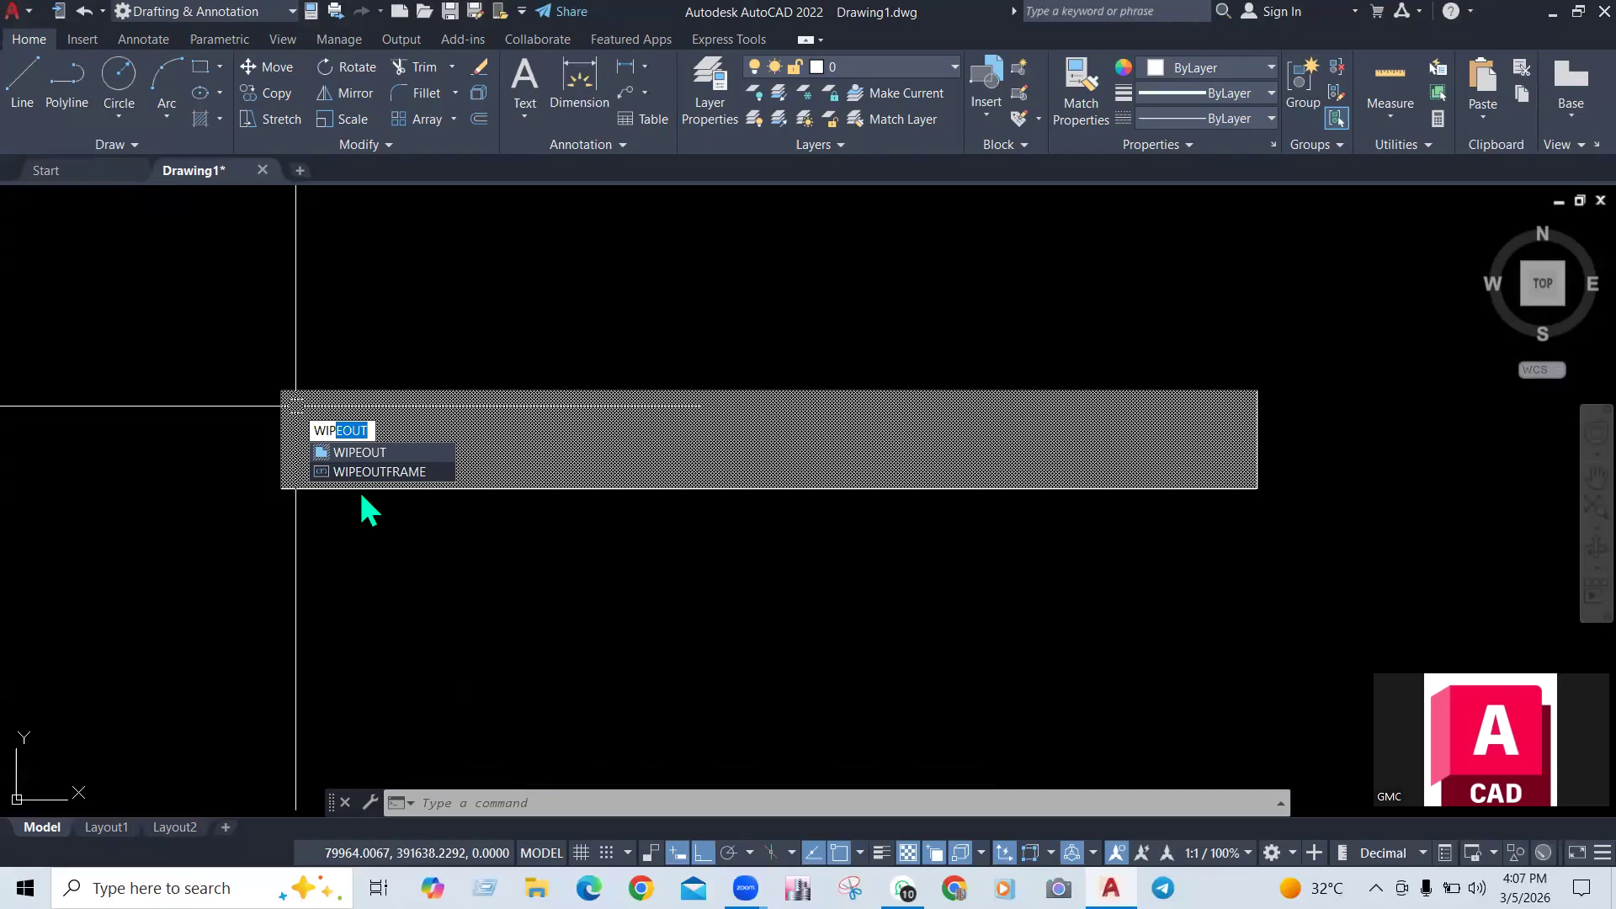
key("Return")
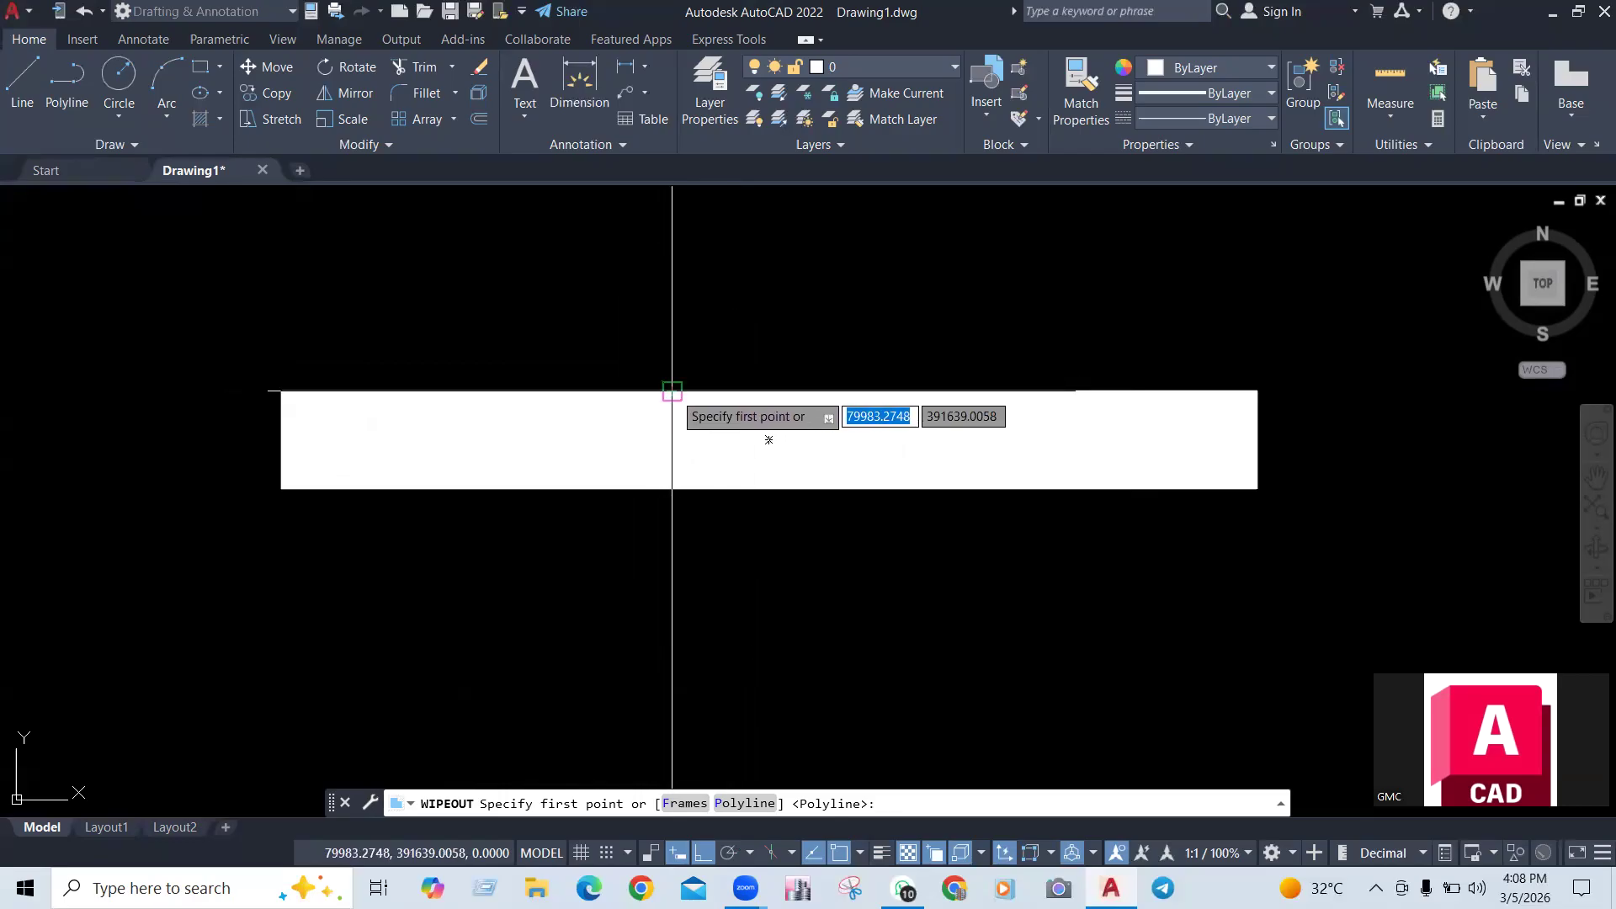
left_click(769, 439)
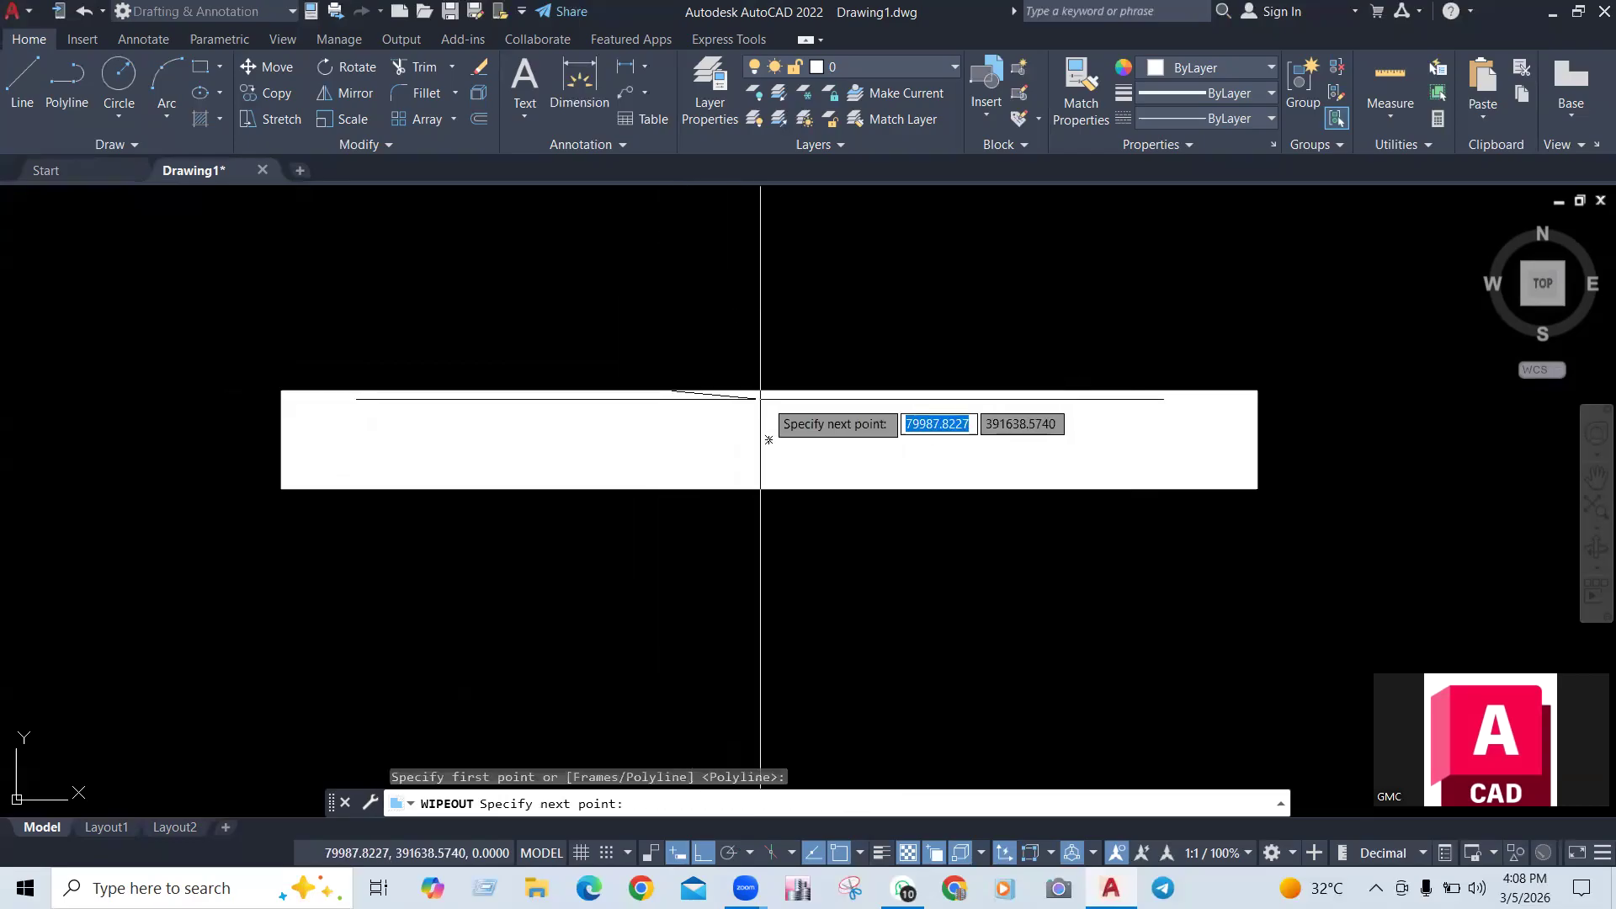
left_click(866, 390)
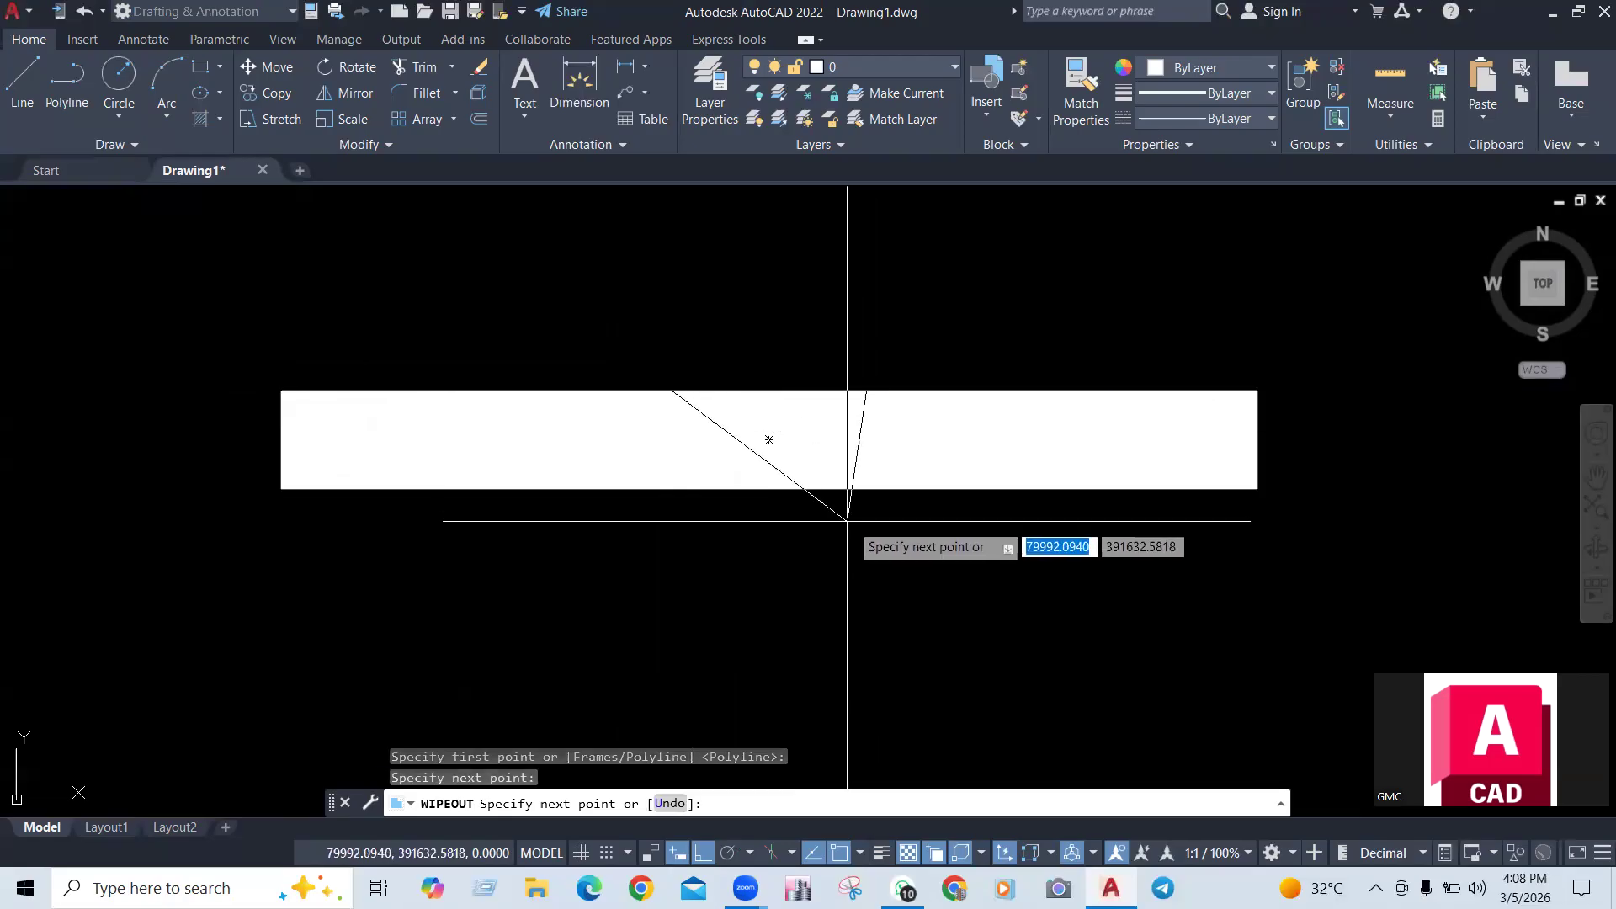
left_click(866, 487)
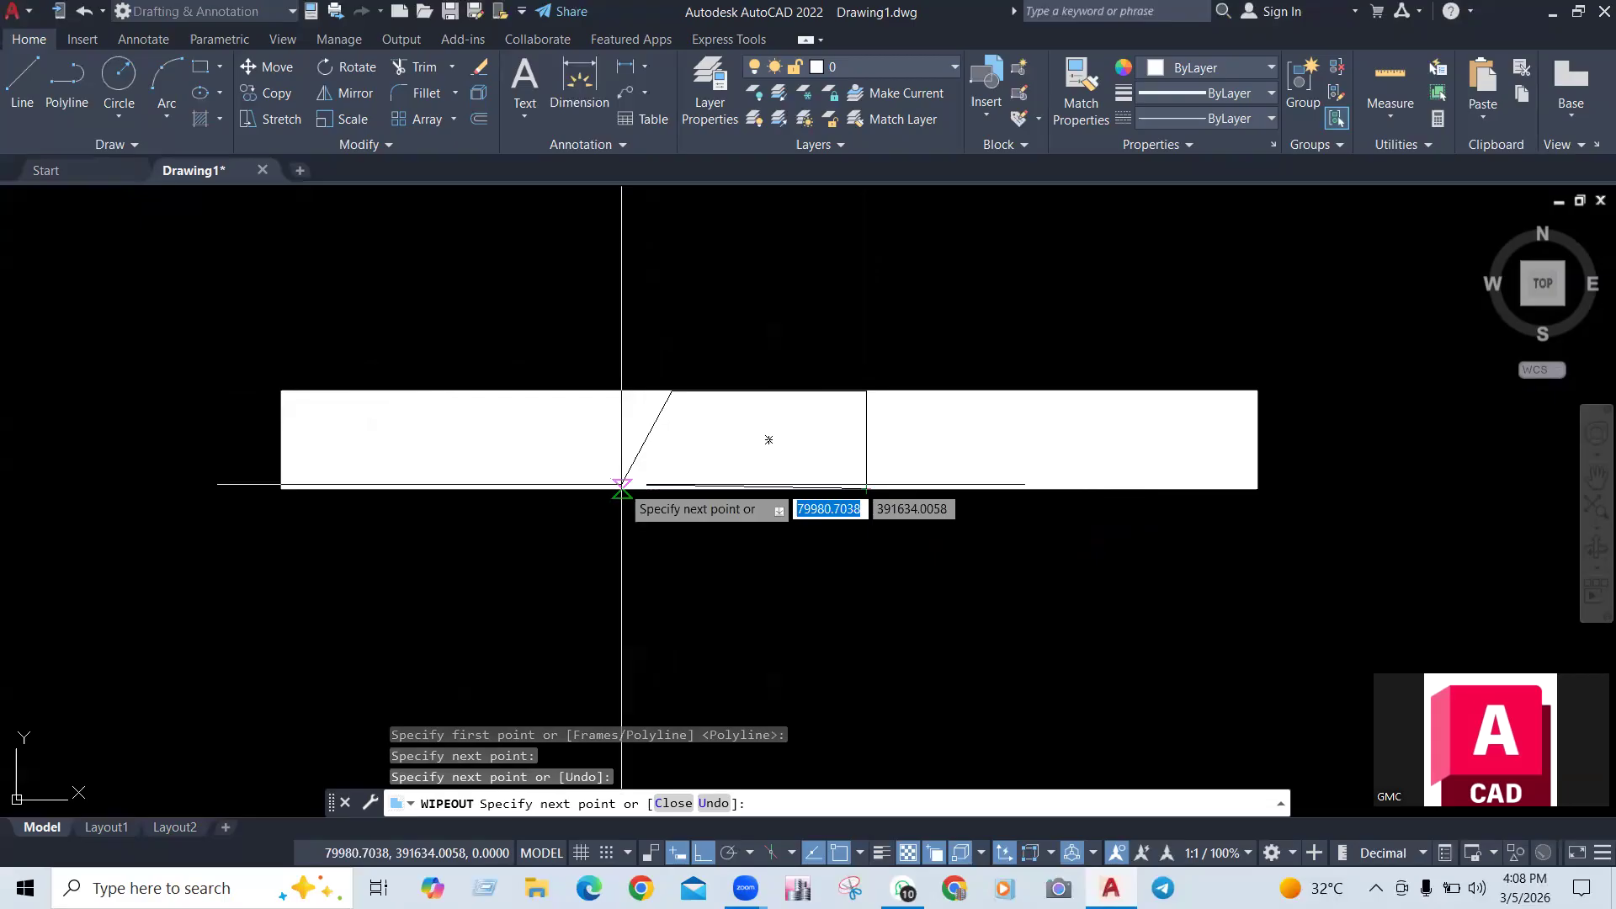
left_click(671, 488)
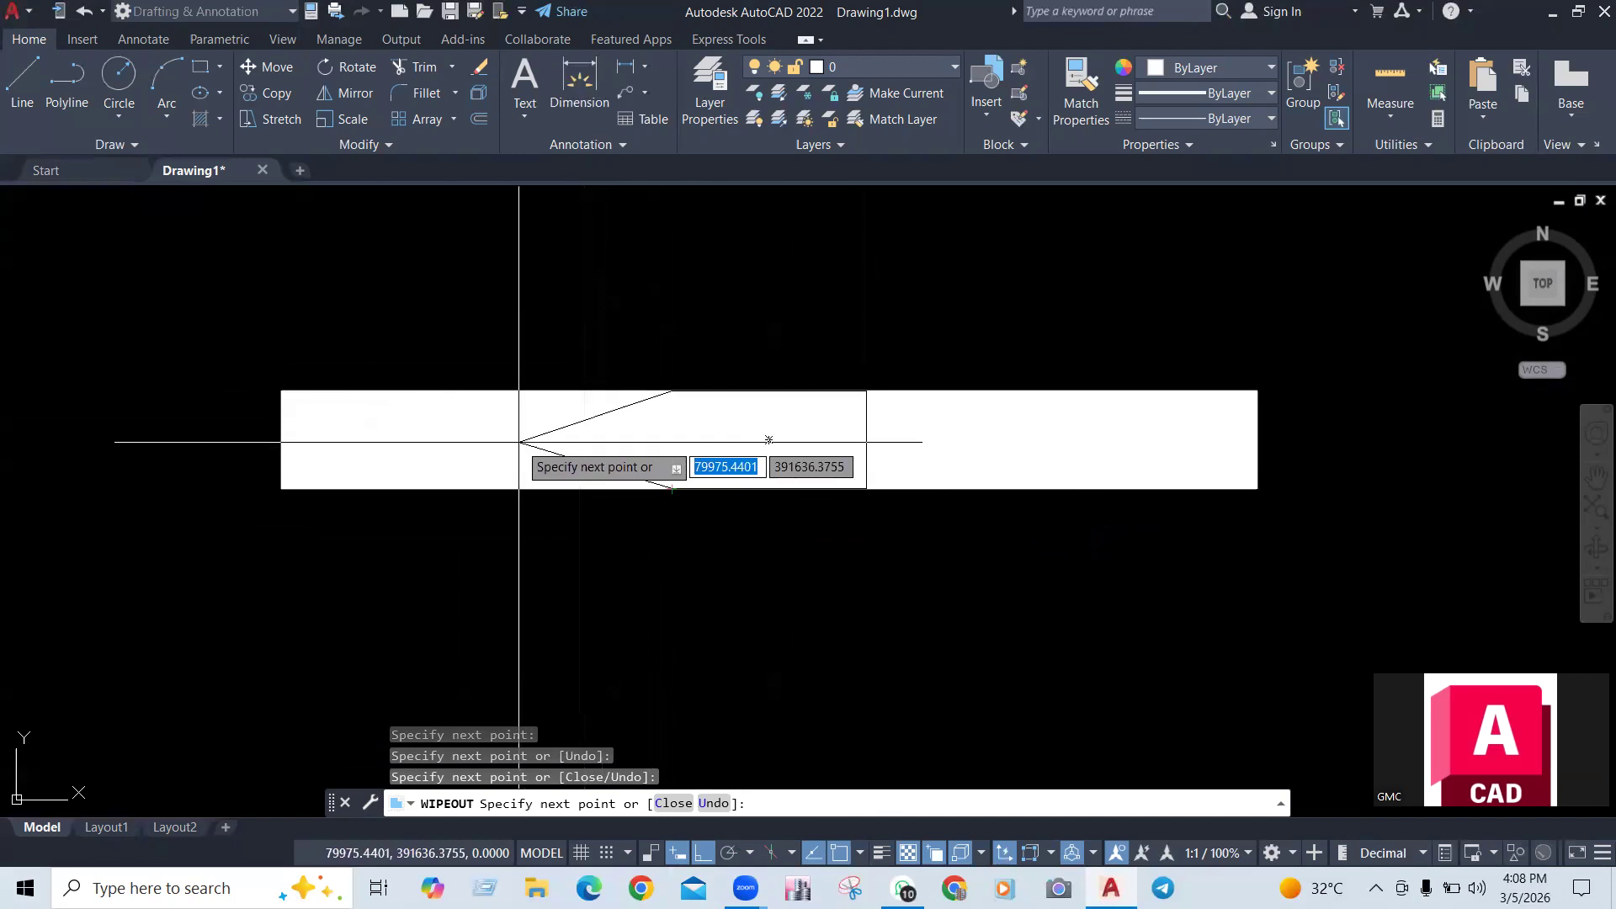
right_click(592, 491)
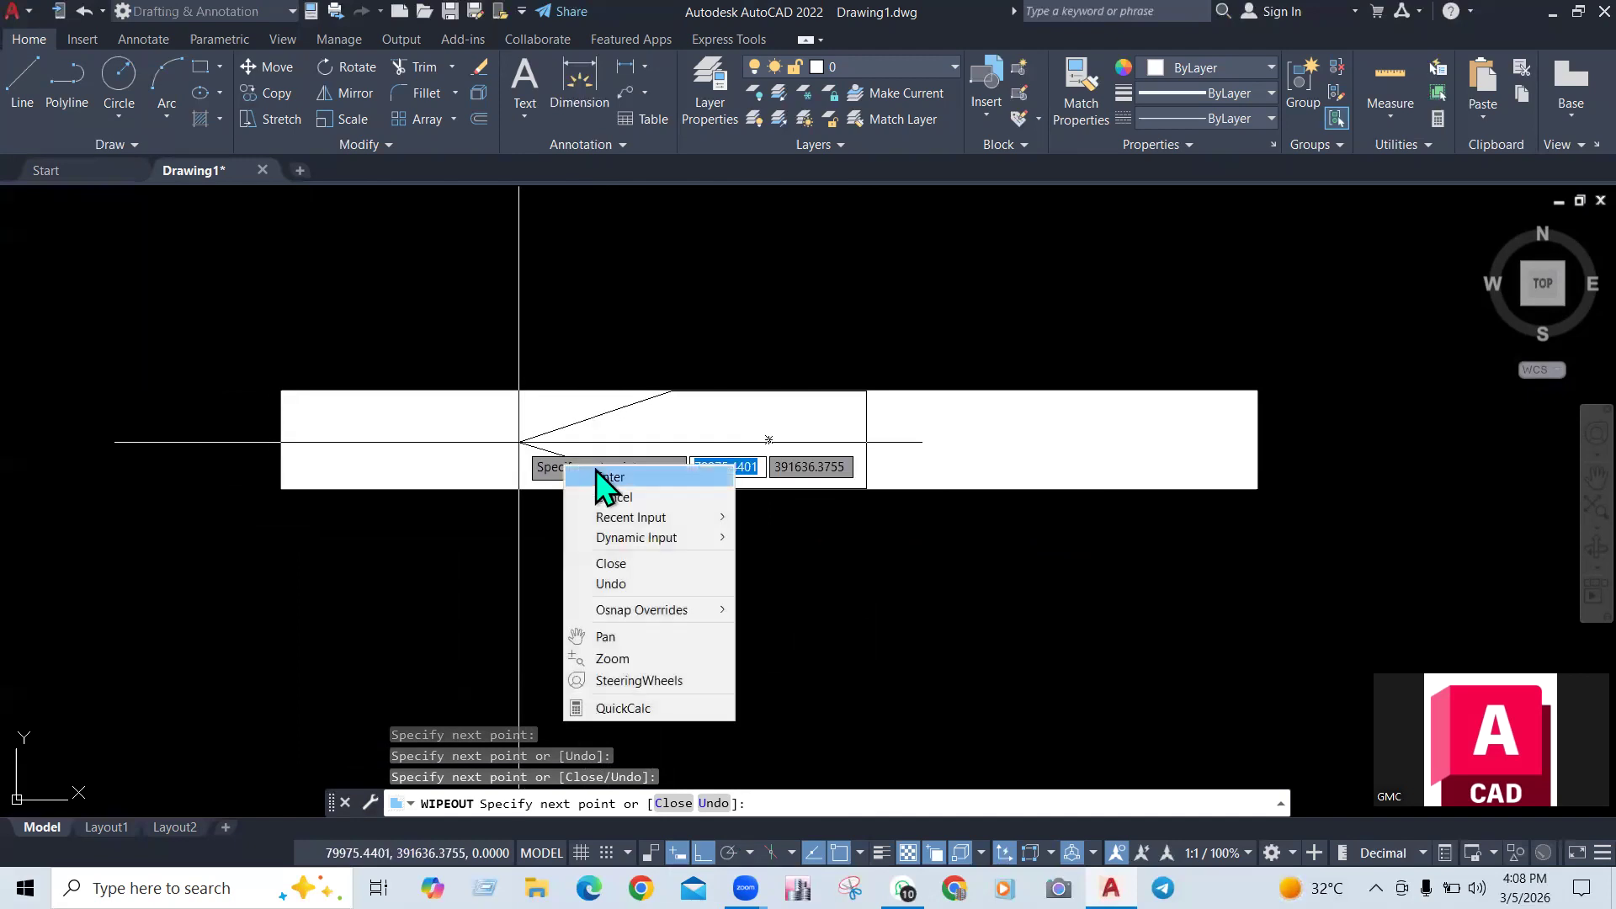
left_click(620, 493)
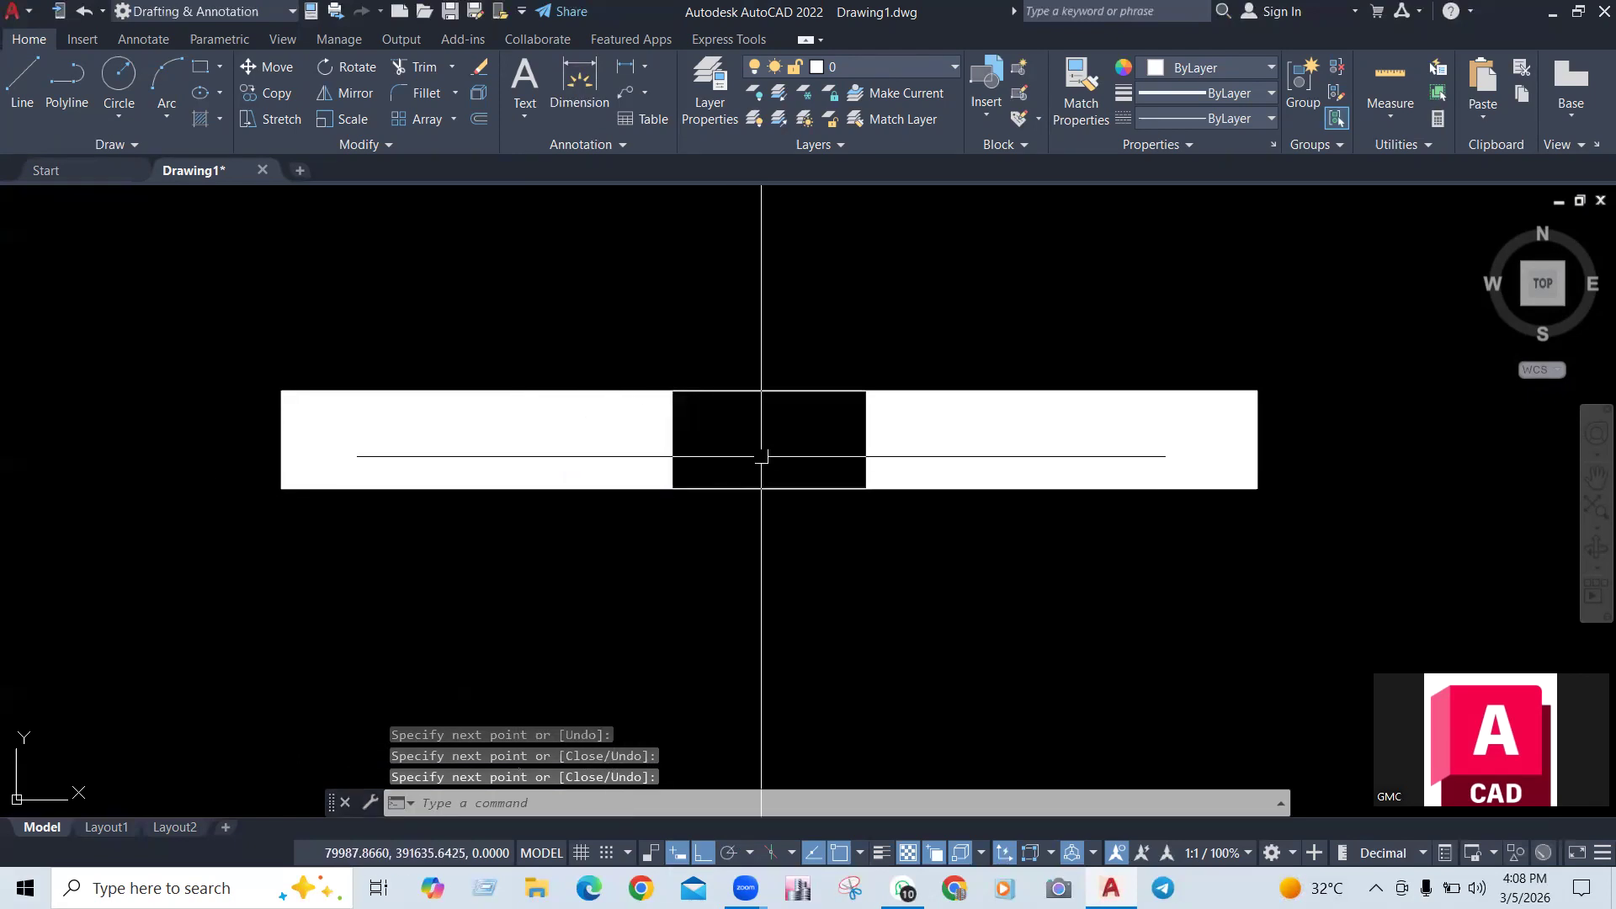
Examine which window linework lies beneath the wipeout by selecting the objects in the opening and clearing the selection
scroll(766, 438, "up", 5)
scroll(644, 421, "down", 6)
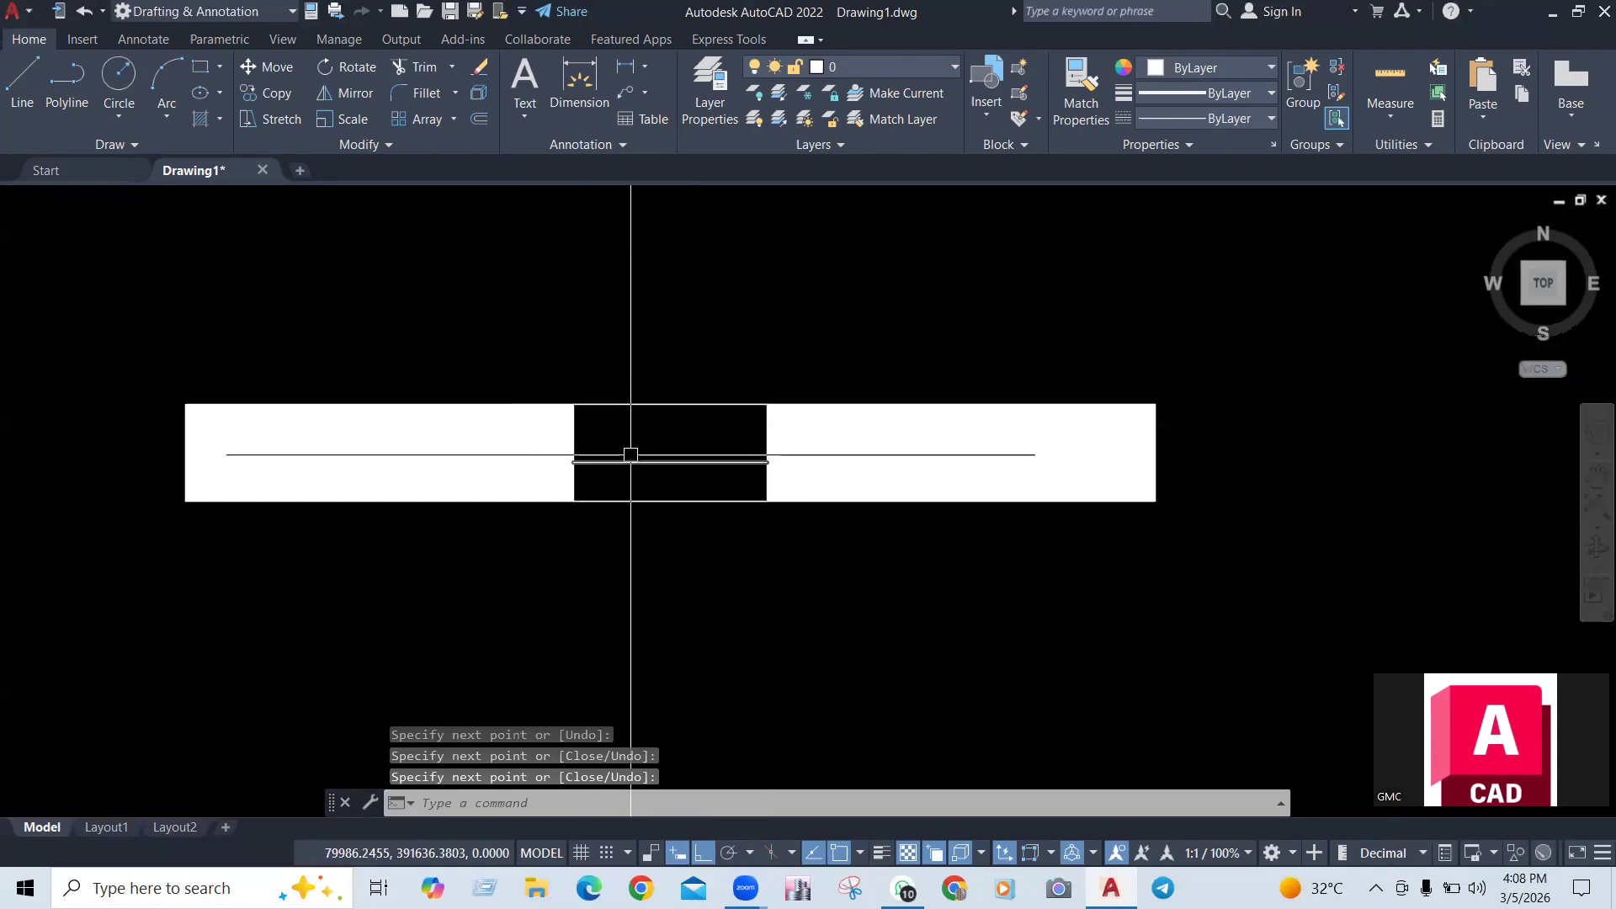
left_click(539, 511)
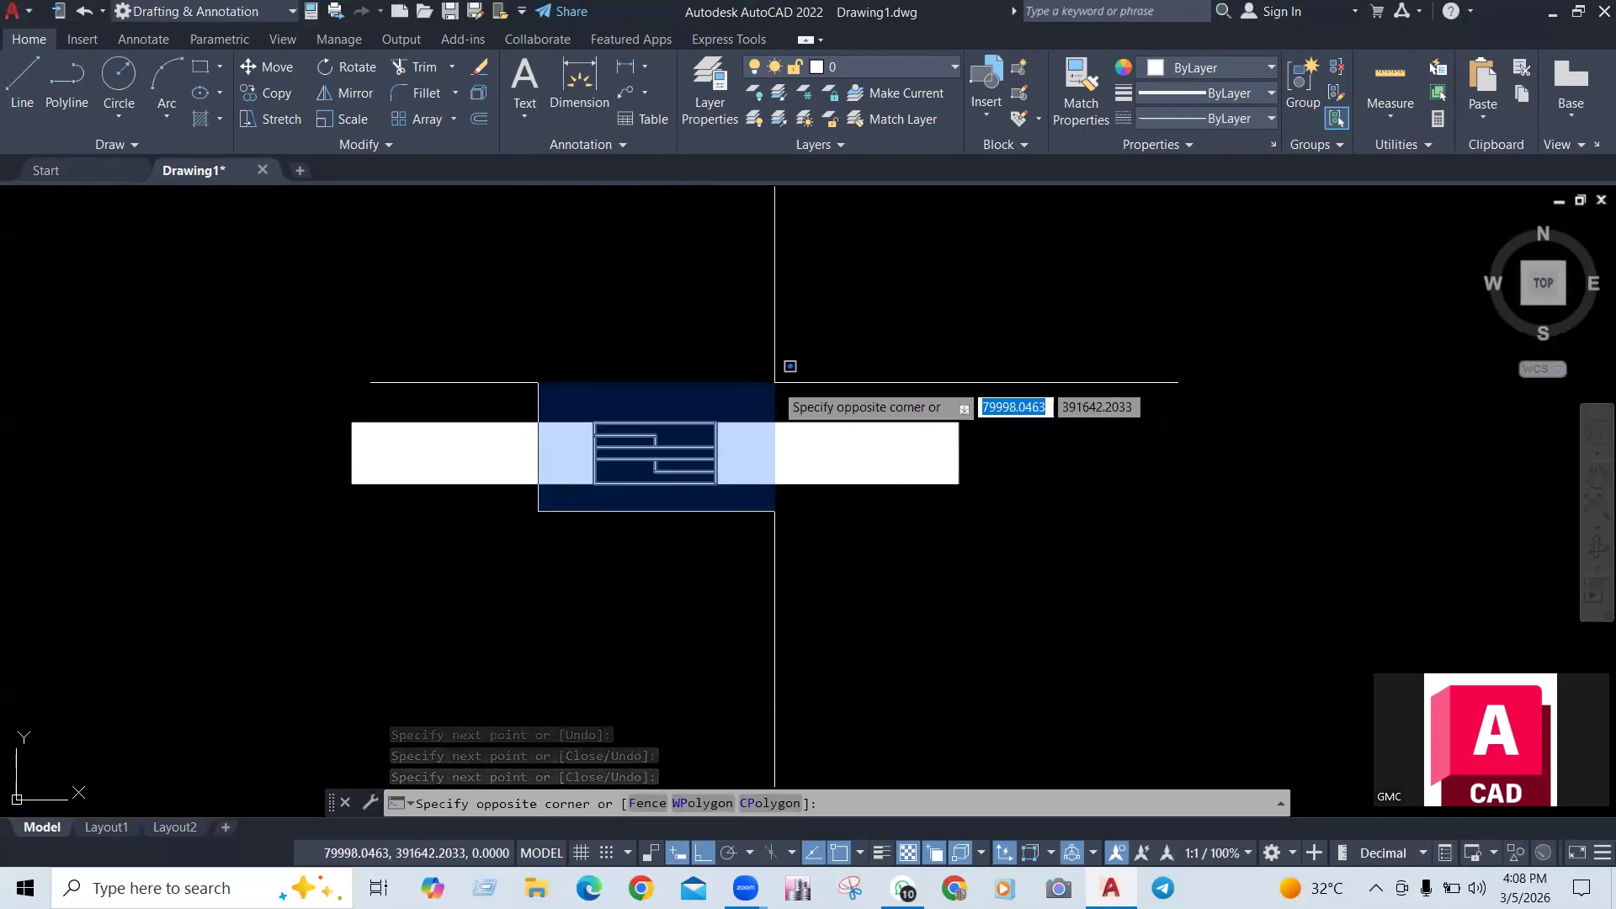
left_click(649, 565)
key("Escape")
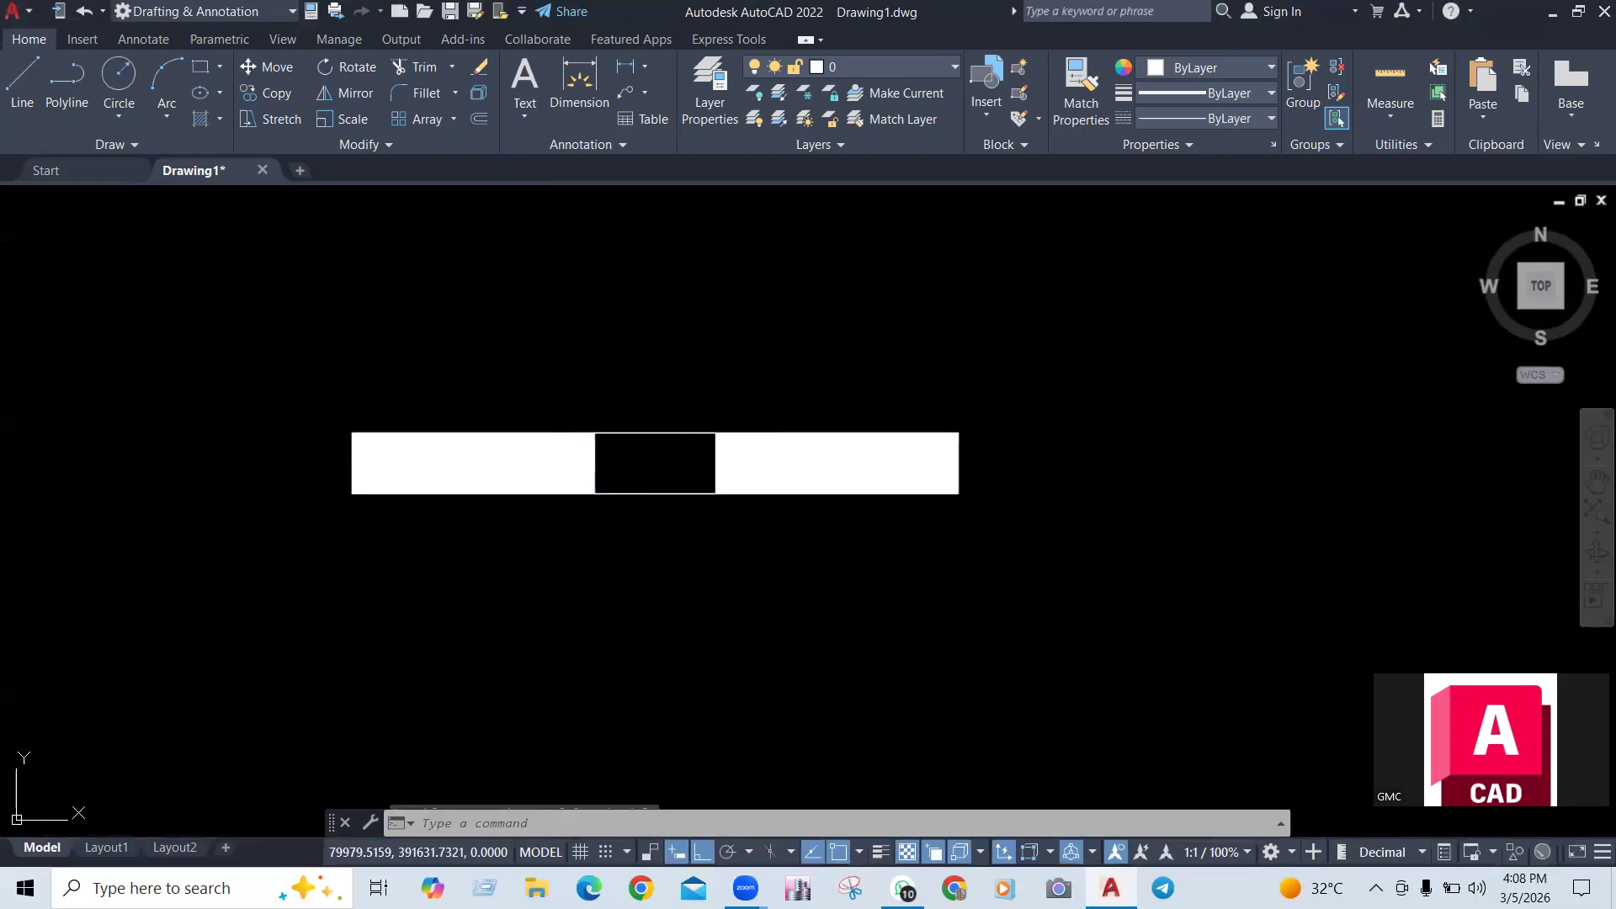
left_click(548, 507)
left_click(797, 372)
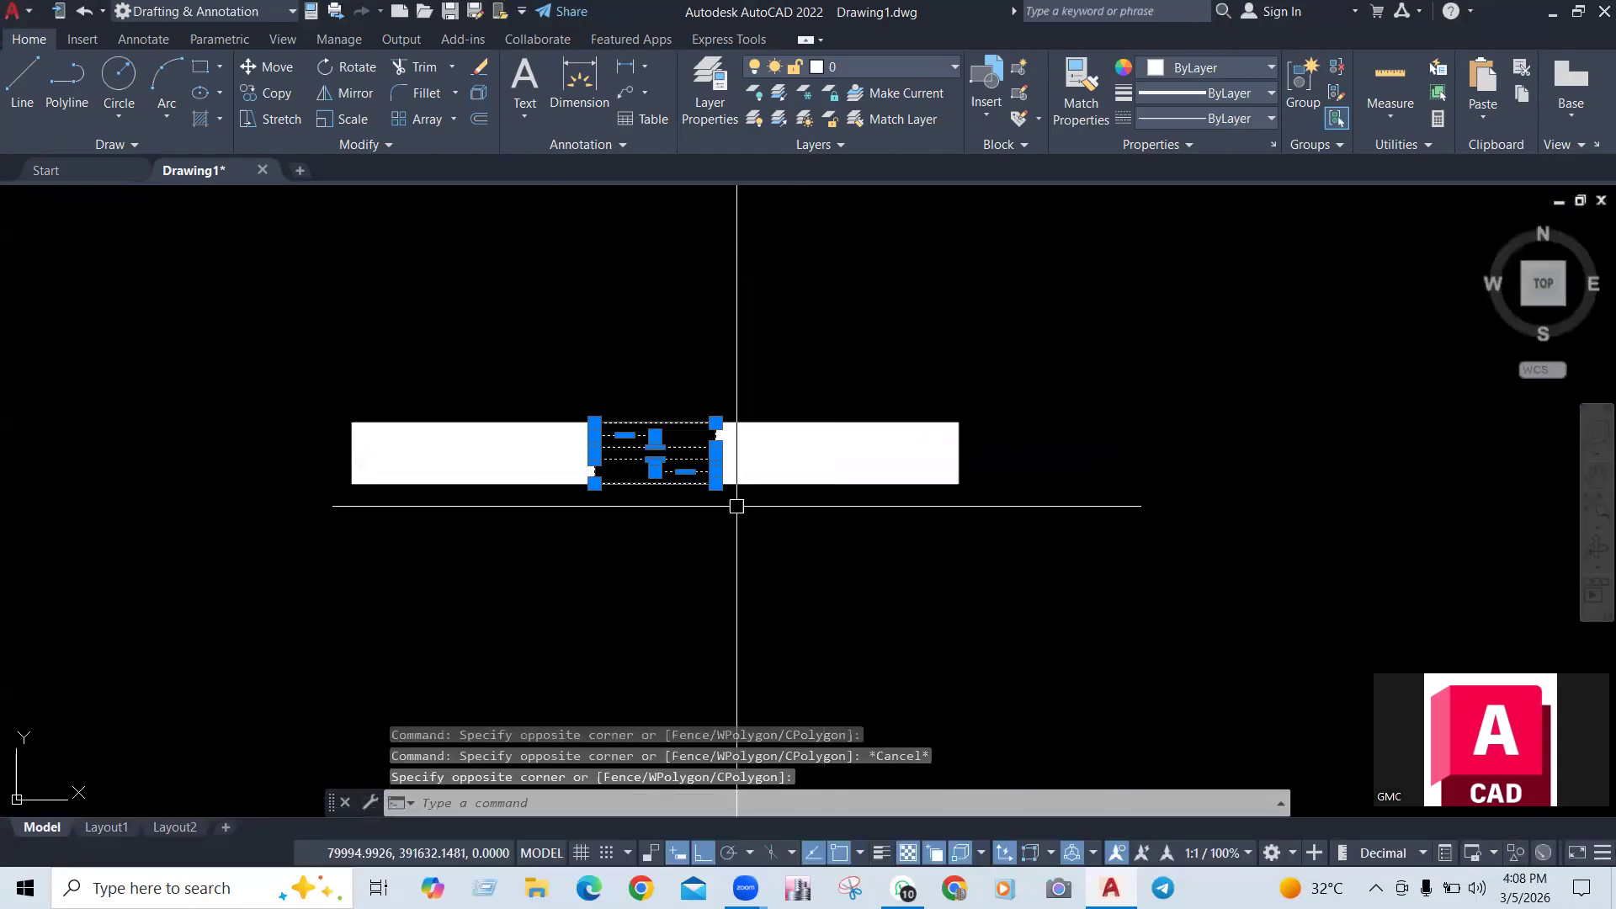
key("Escape")
key("Delete")
Send the rectangle's solid hatch to the back of the draw order
left_click(860, 455)
left_click(870, 437)
right_click(860, 455)
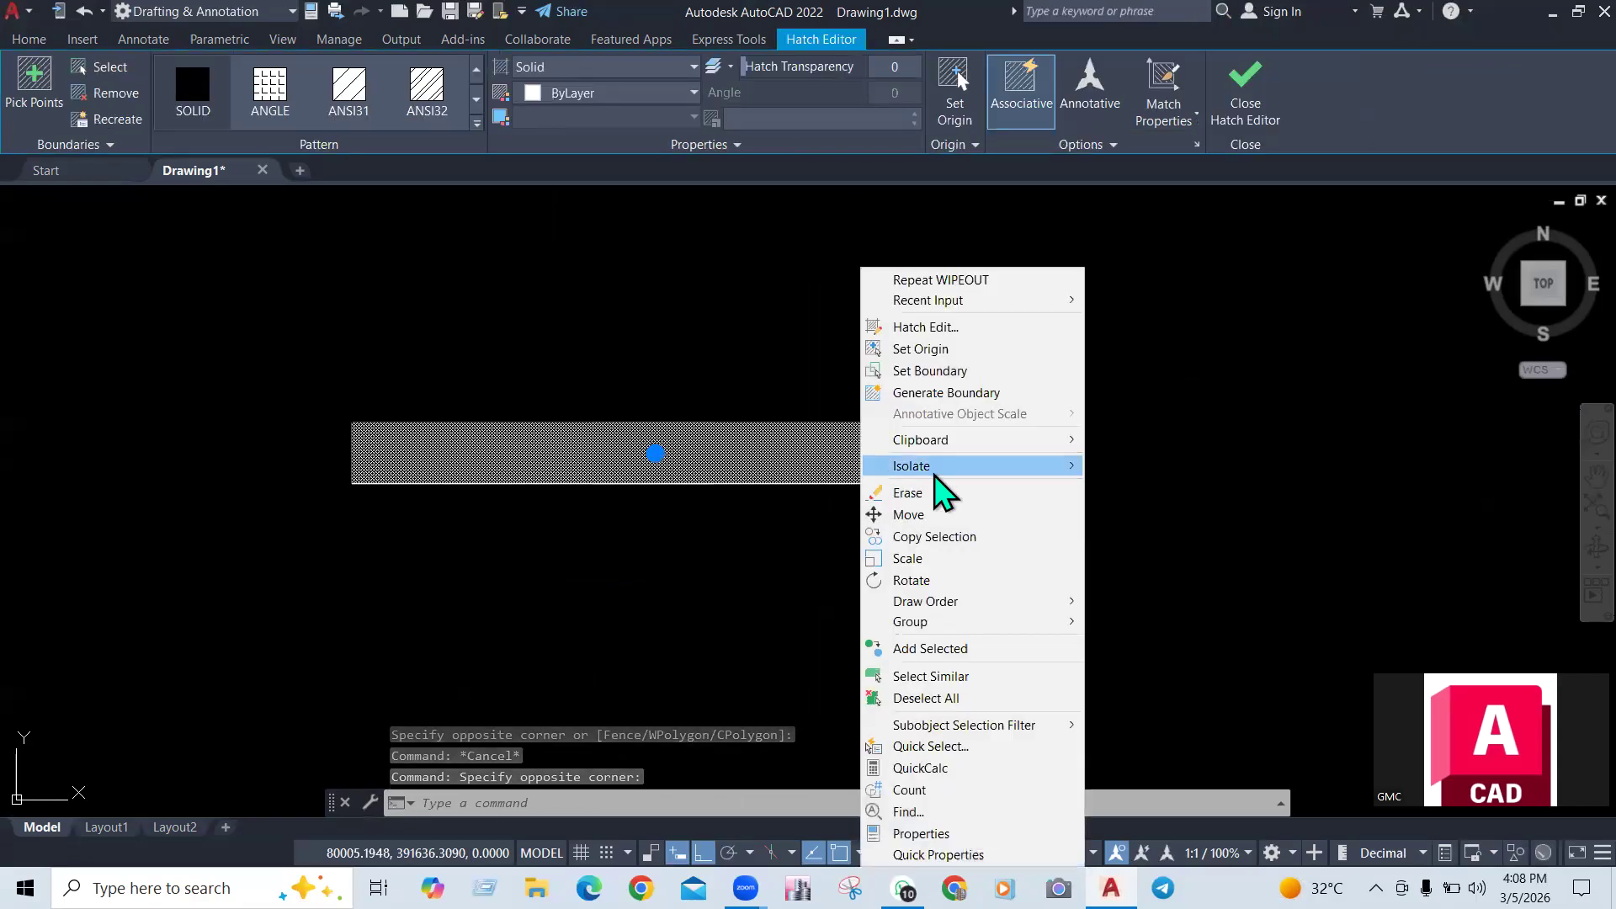
mouse_move(952, 471)
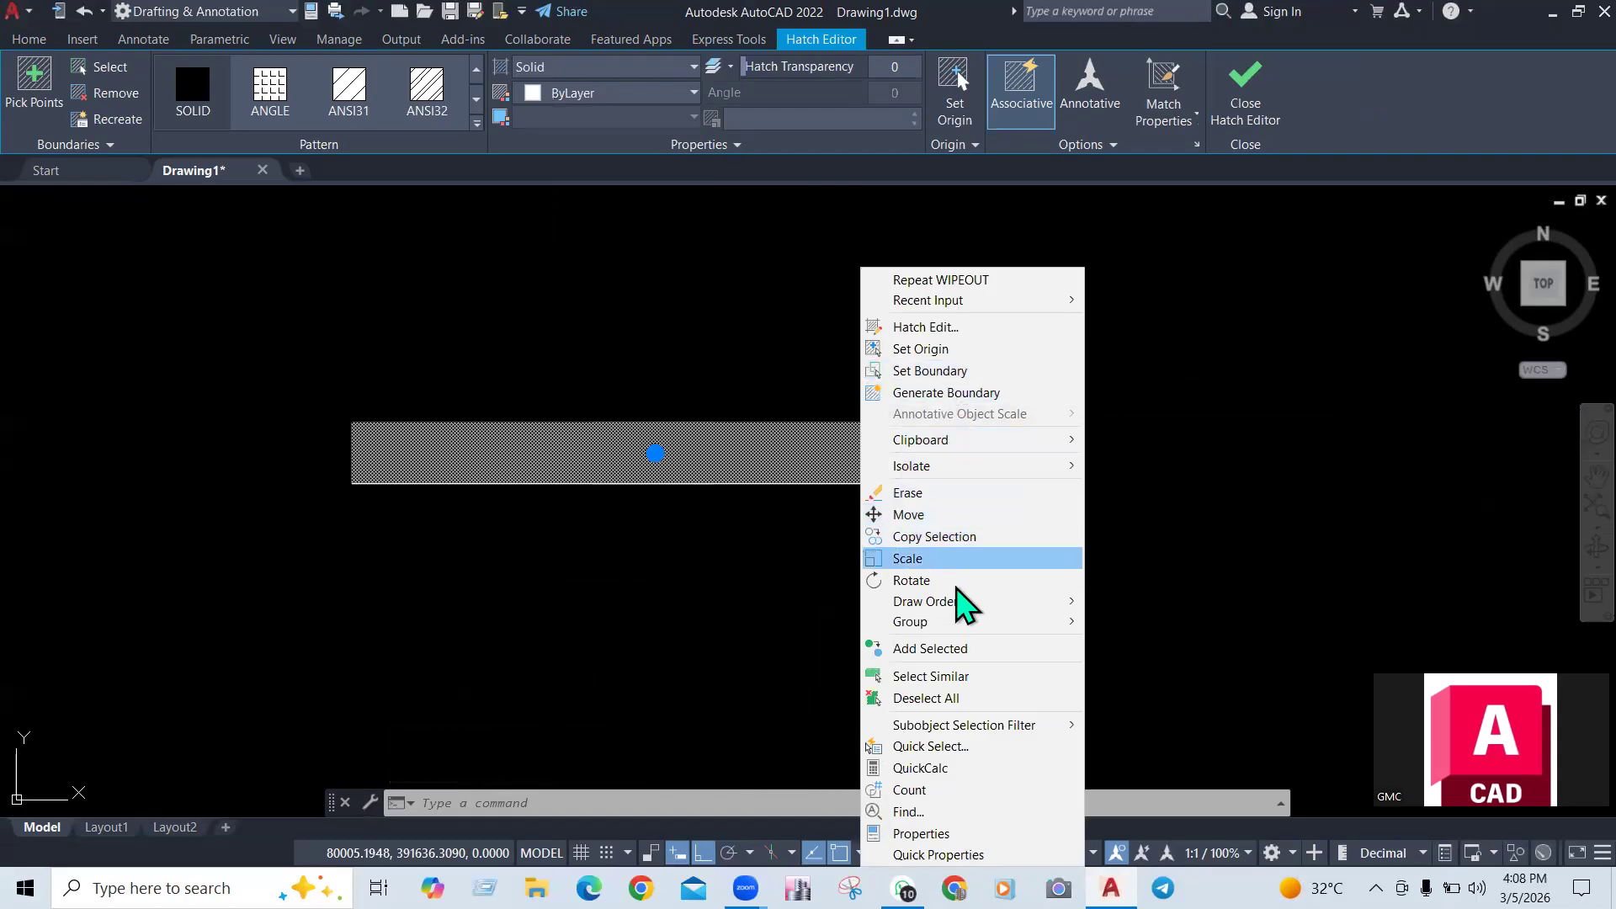
mouse_move(927, 606)
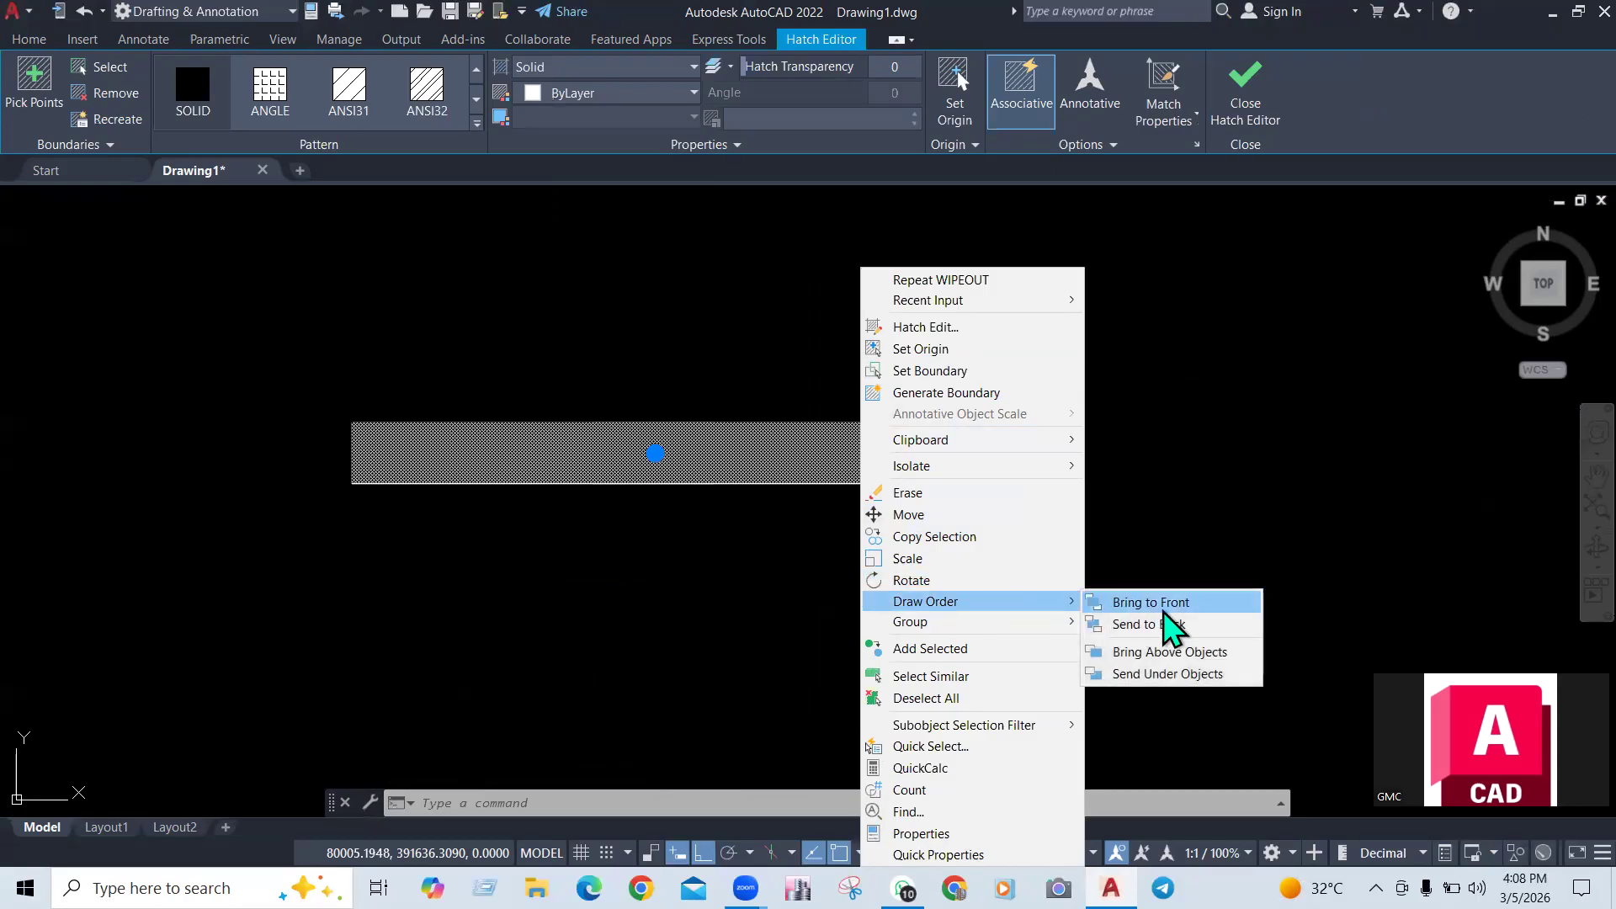
left_click(1122, 625)
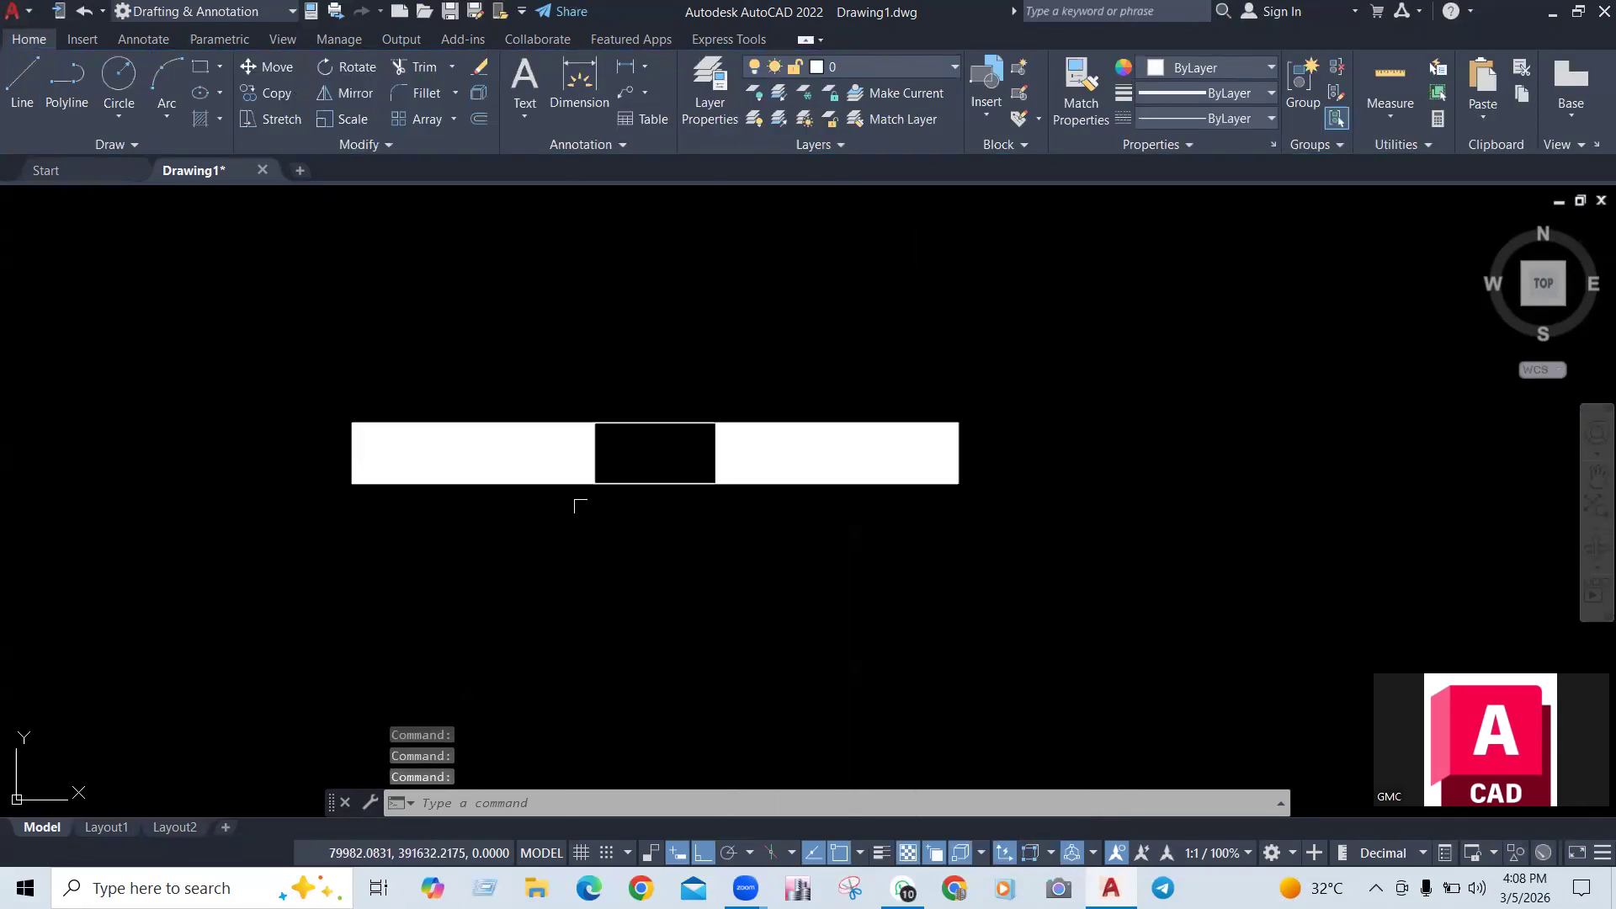
Try a draw-order change on the rectangle's solid hatch and undo the last Bring to Front operation
left_click(866, 457)
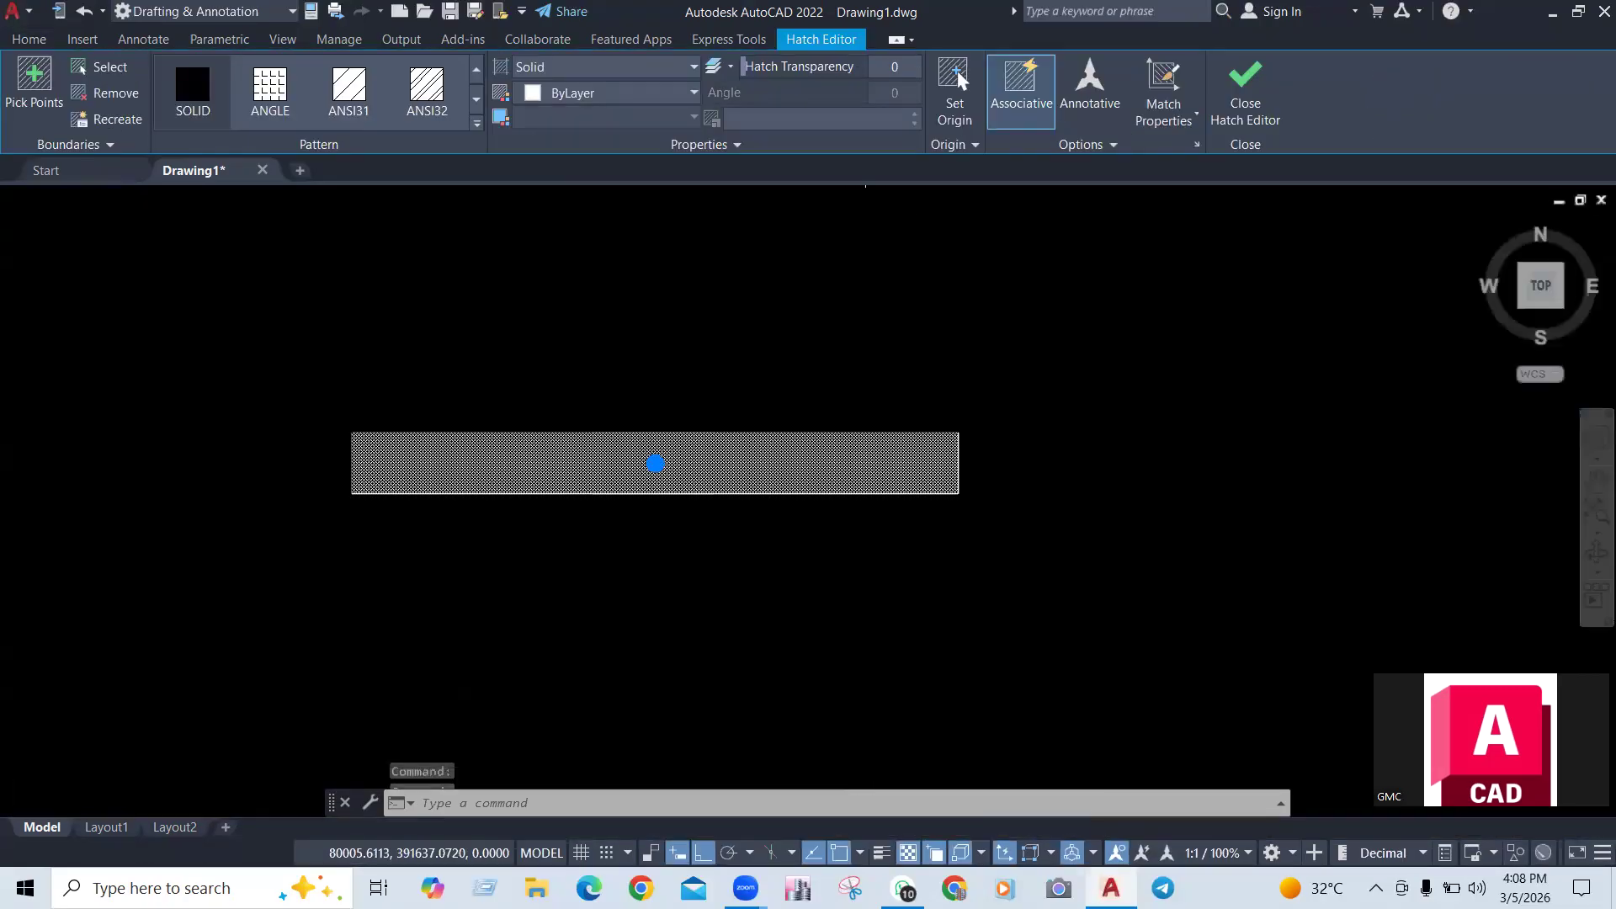
right_click(868, 463)
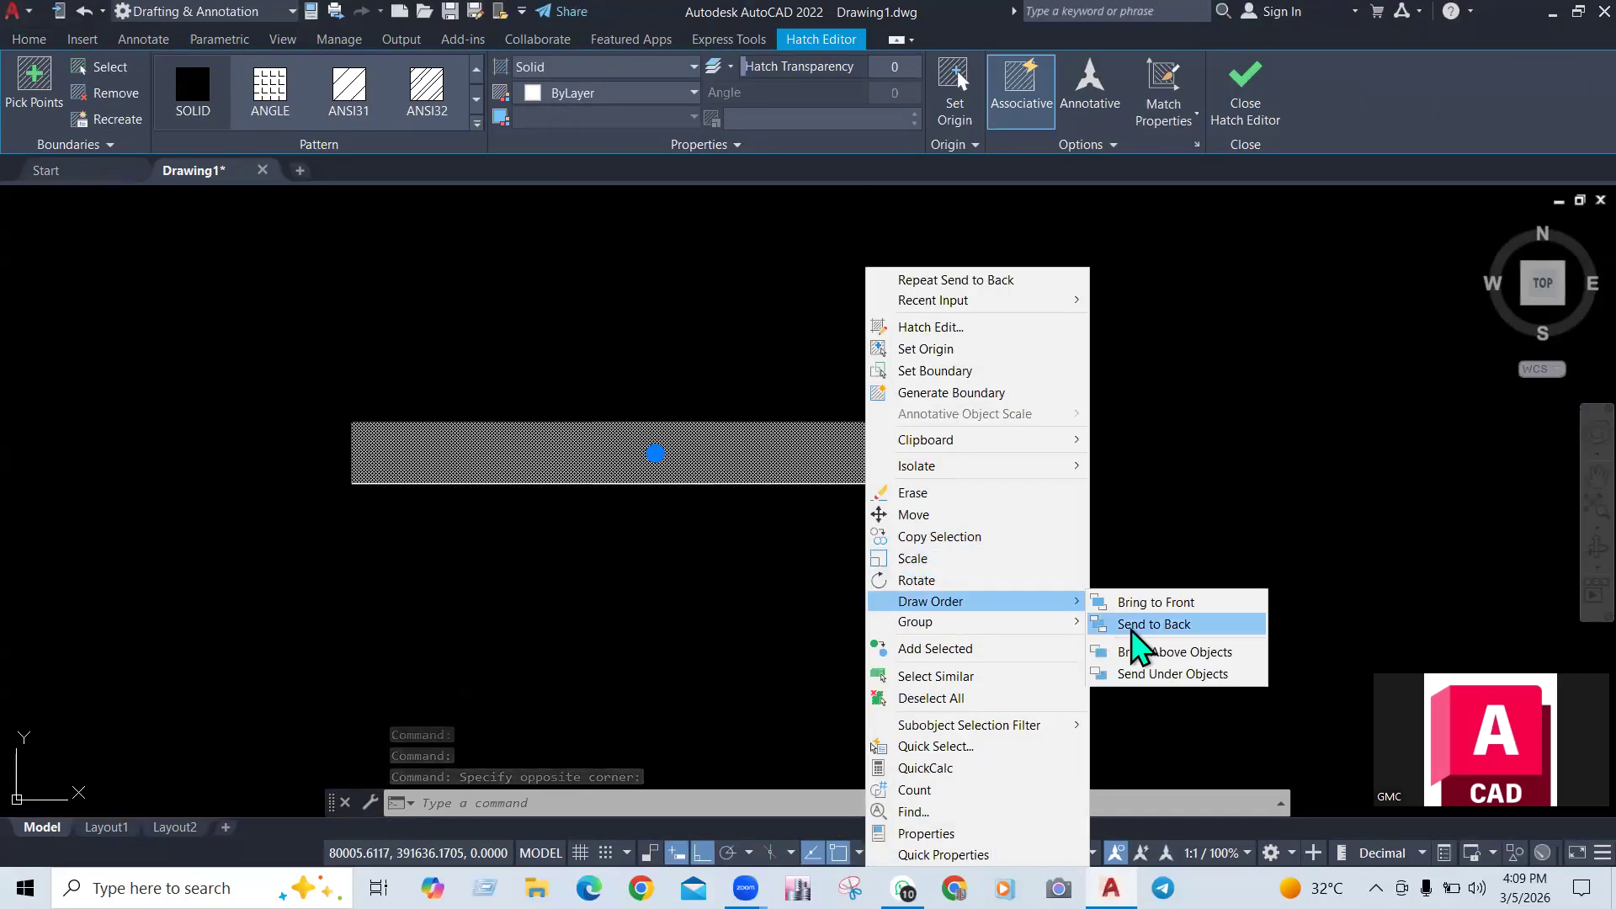
left_click(1148, 624)
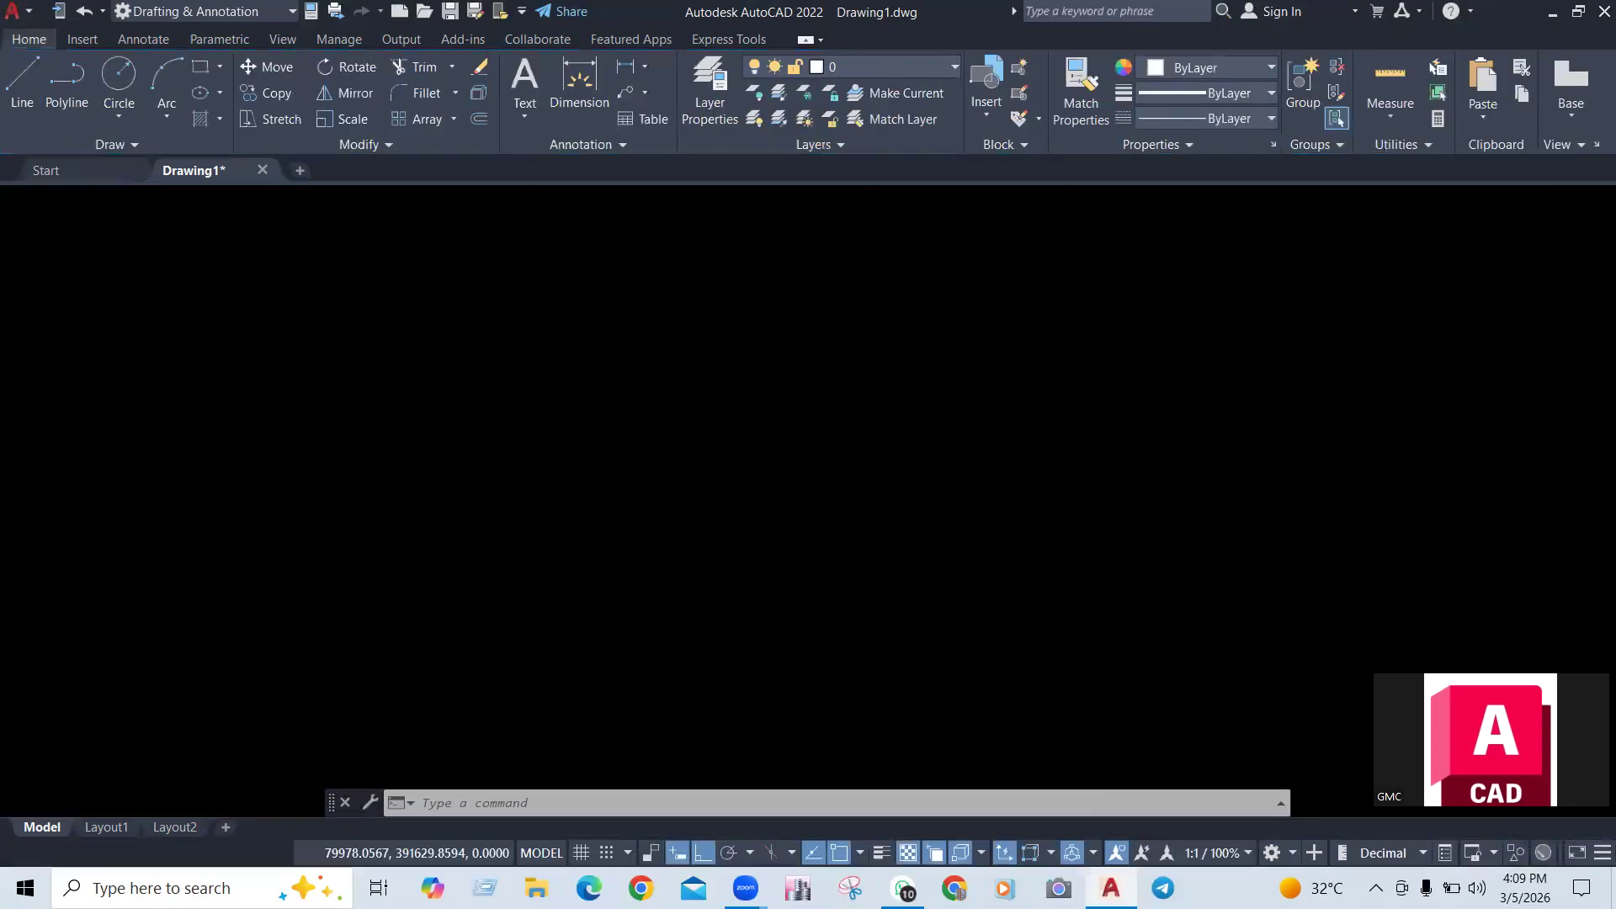
key("ctrl+z")
Bring the window symbol together with its wipeout to the front of the draw order
left_click(530, 522)
left_click(838, 344)
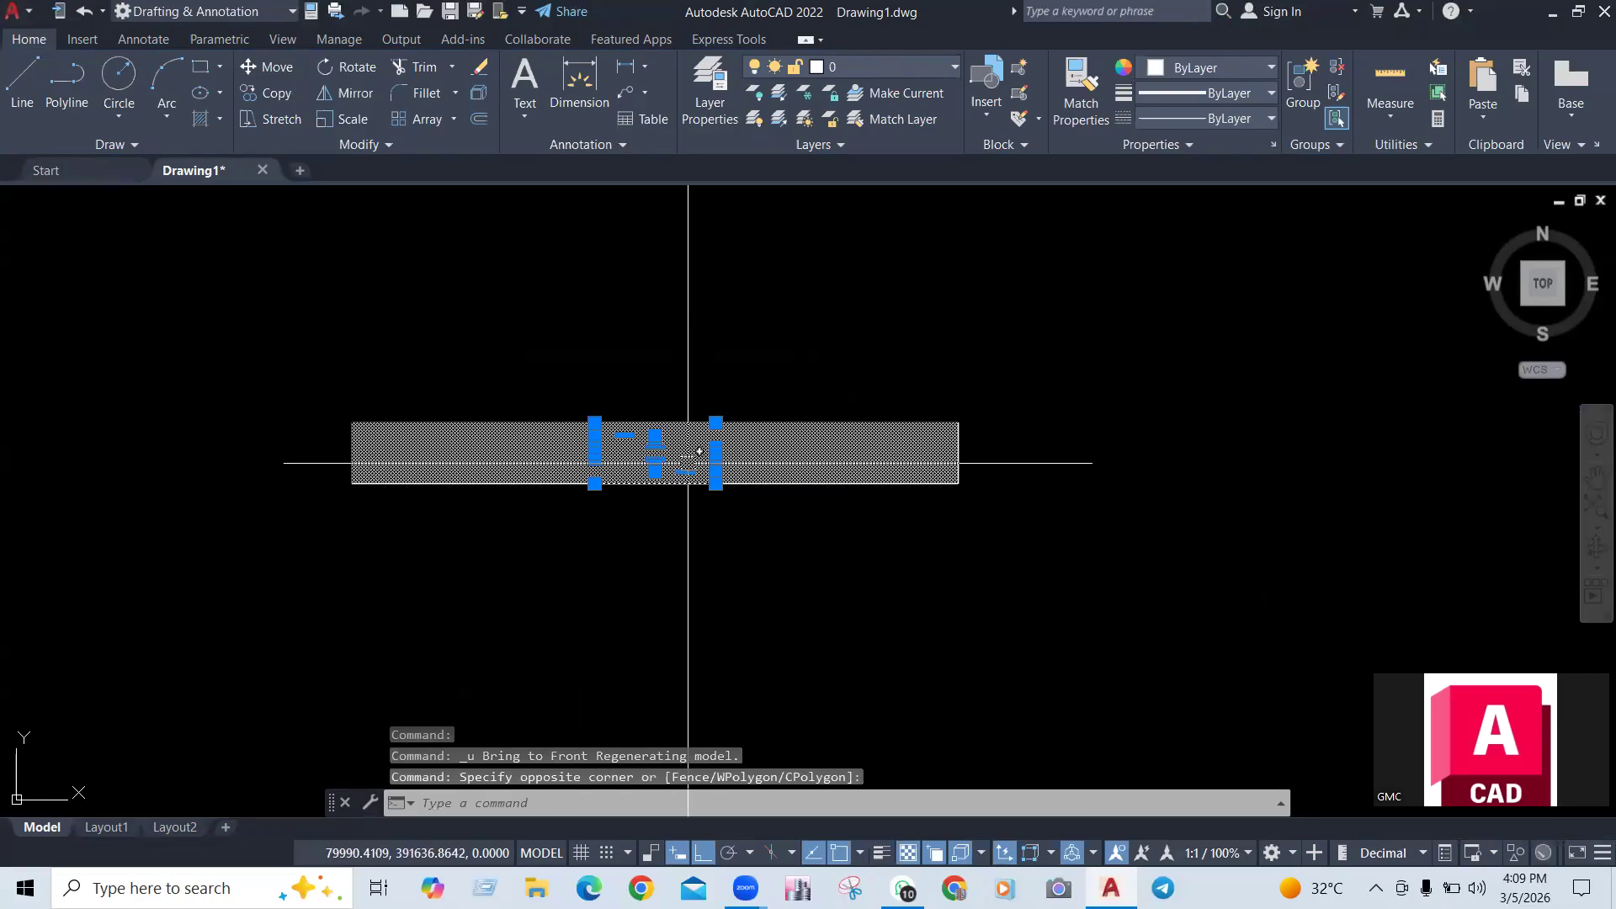
right_click(673, 462)
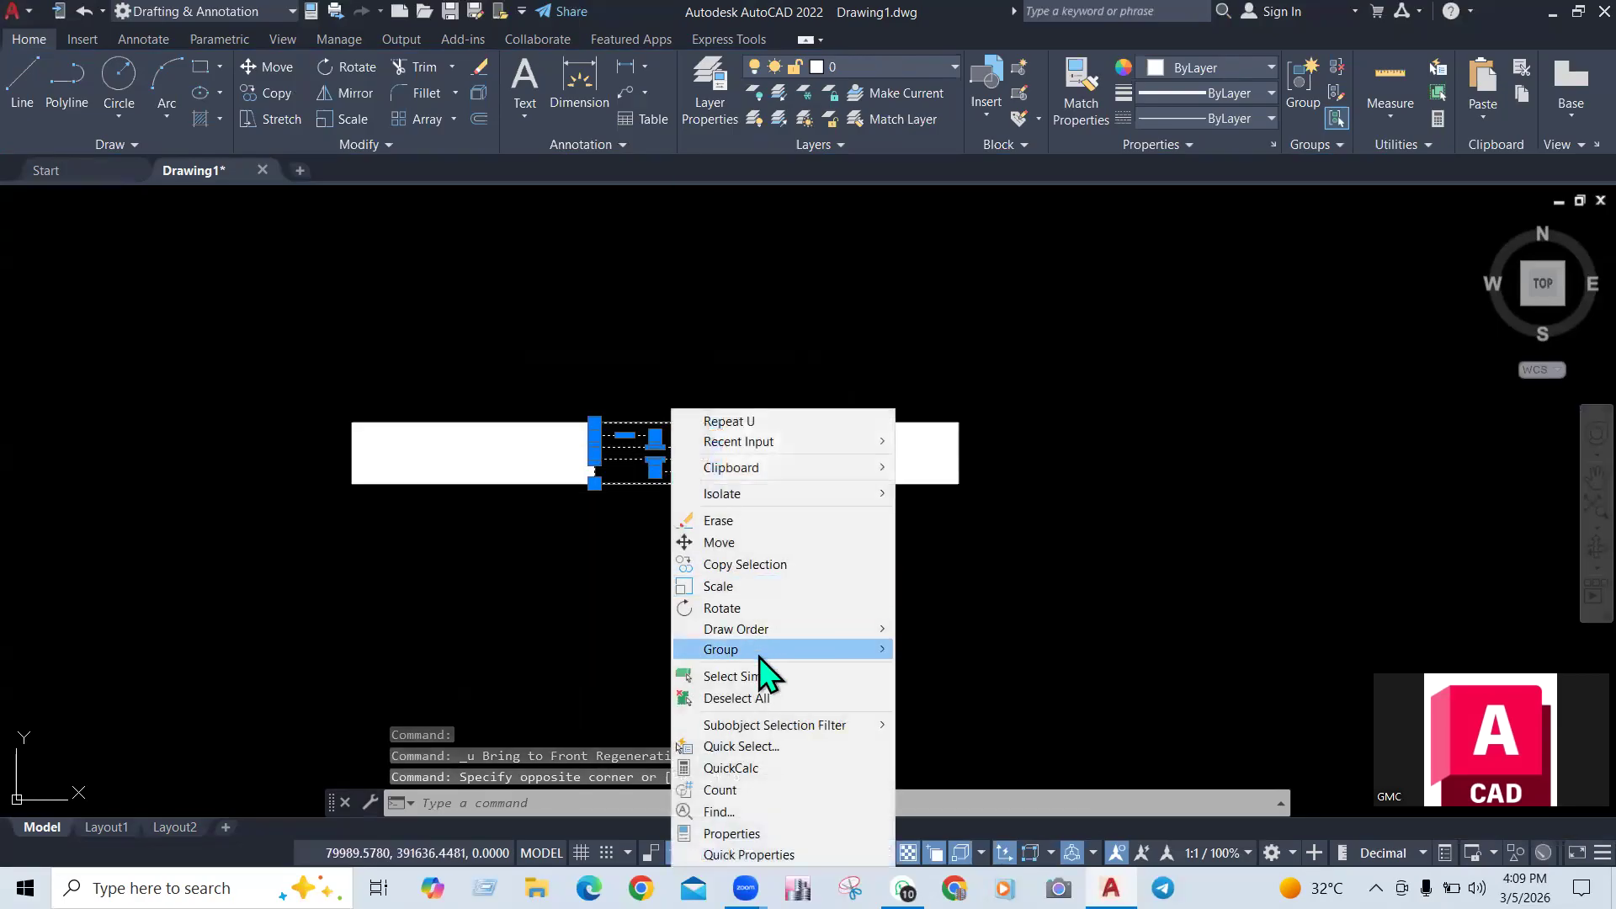
mouse_move(842, 629)
left_click(959, 652)
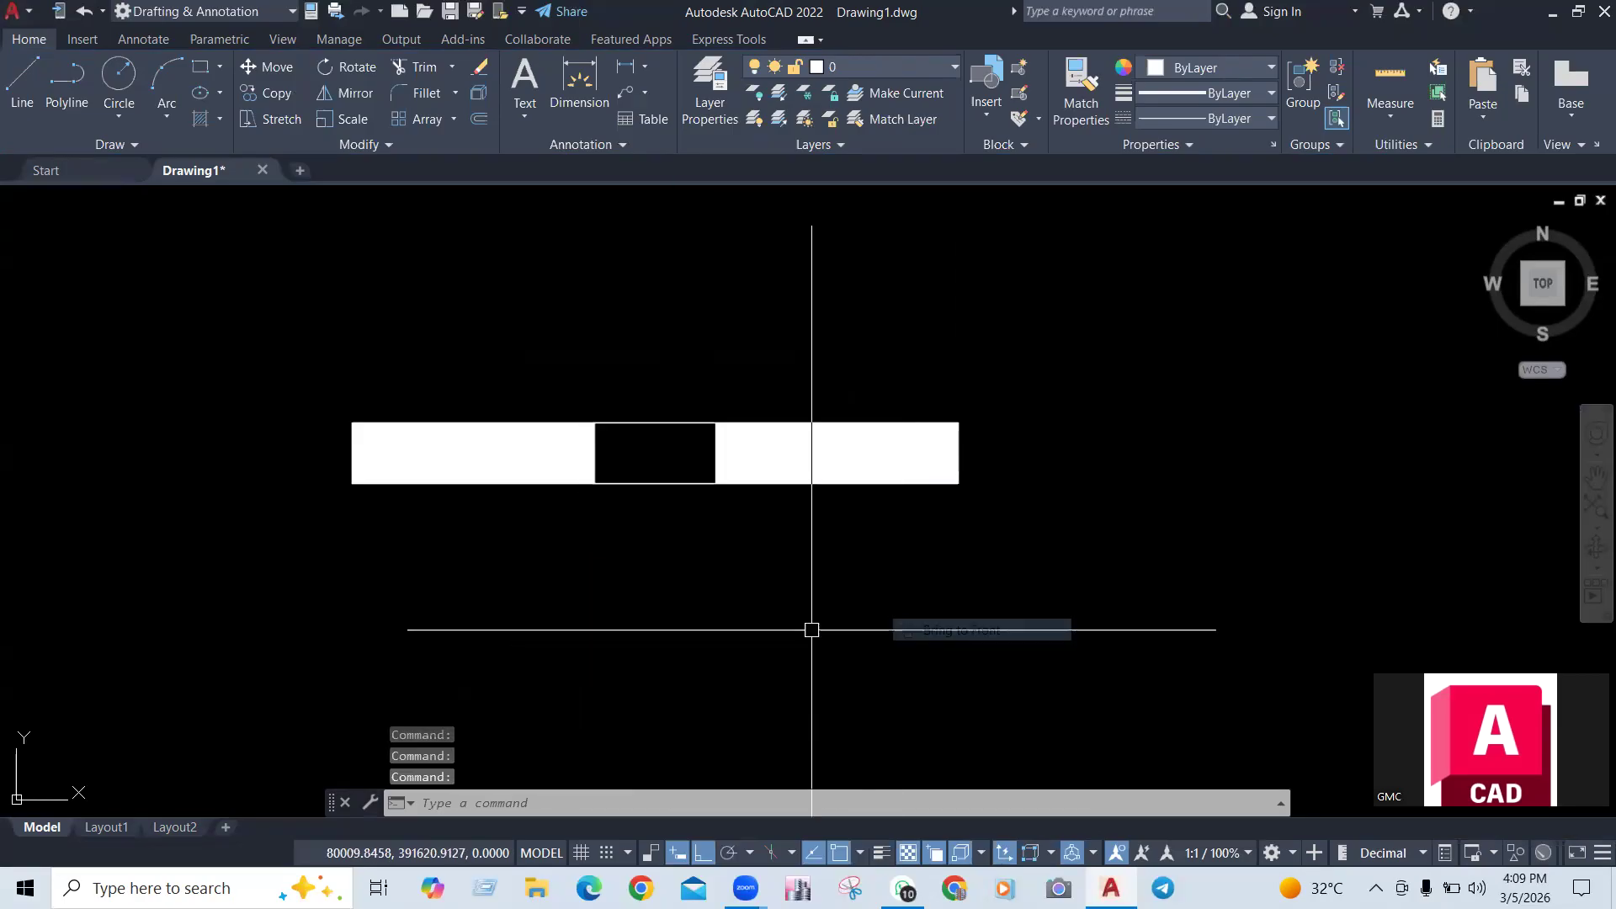
Send the wipeout to the back of the draw order and check the opening's objects by selecting and deselecting them
left_click(692, 487)
left_click(797, 565)
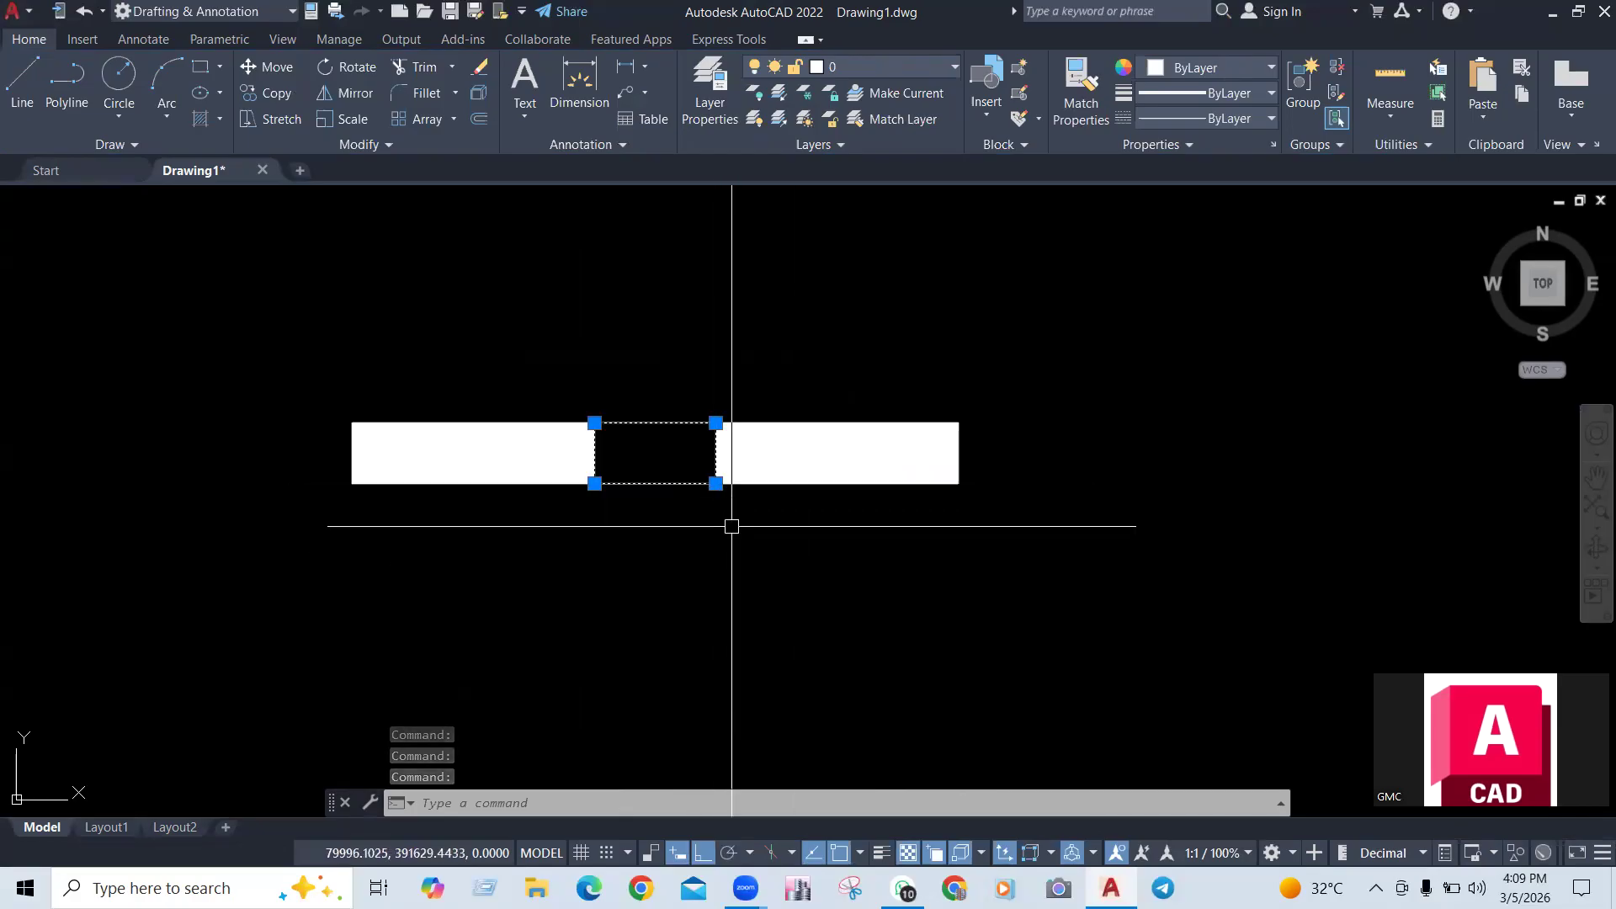
right_click(671, 496)
mouse_move(727, 603)
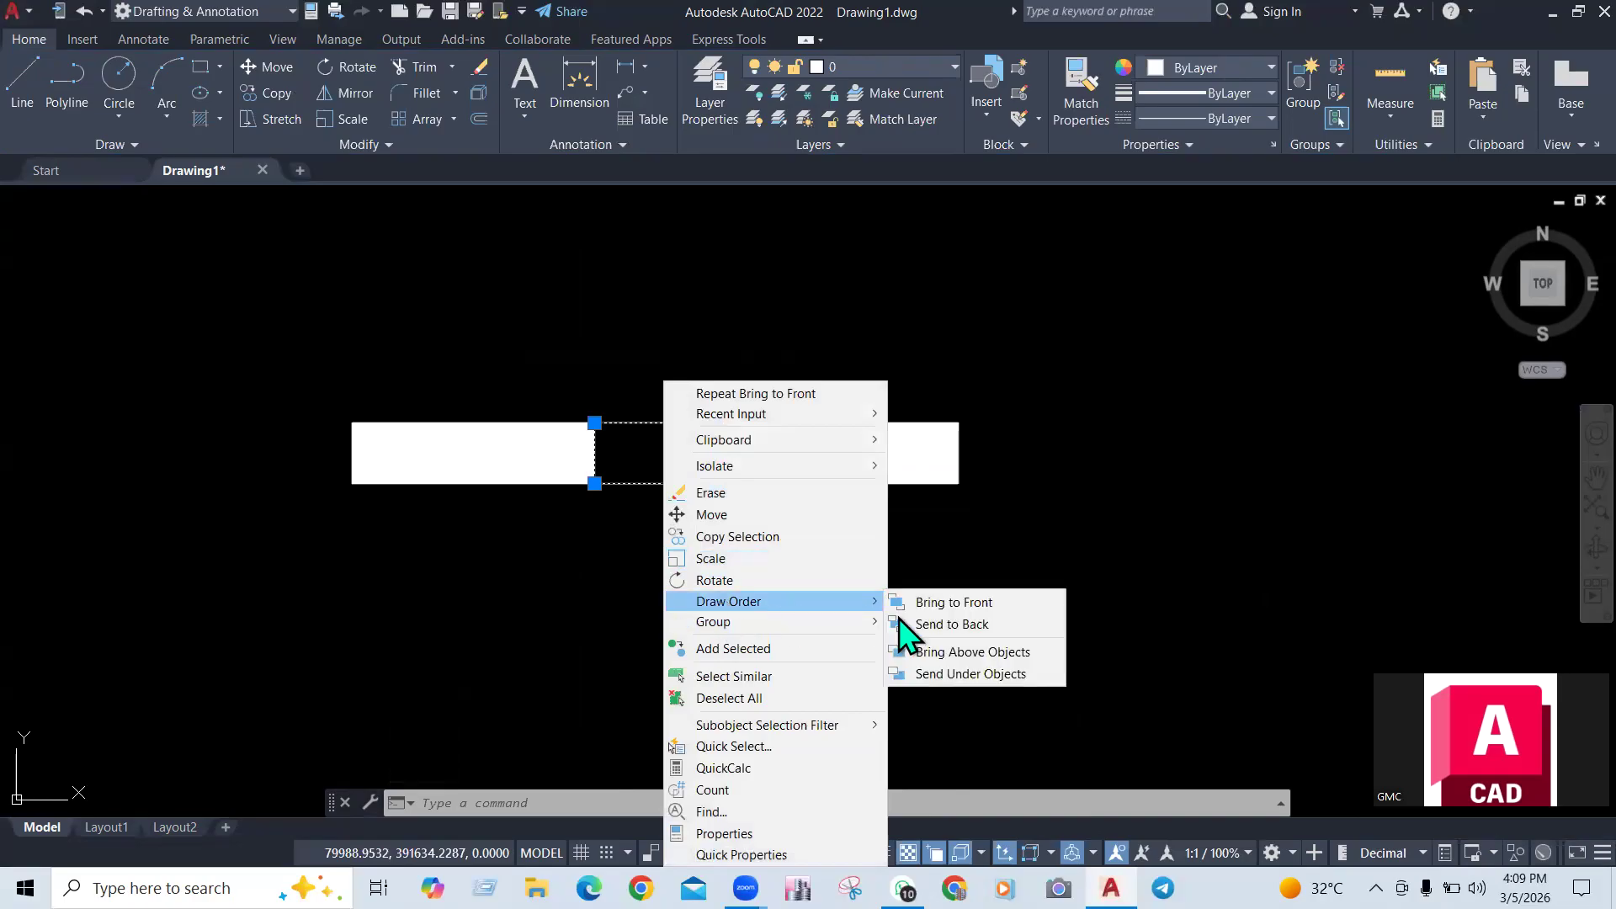
left_click(963, 627)
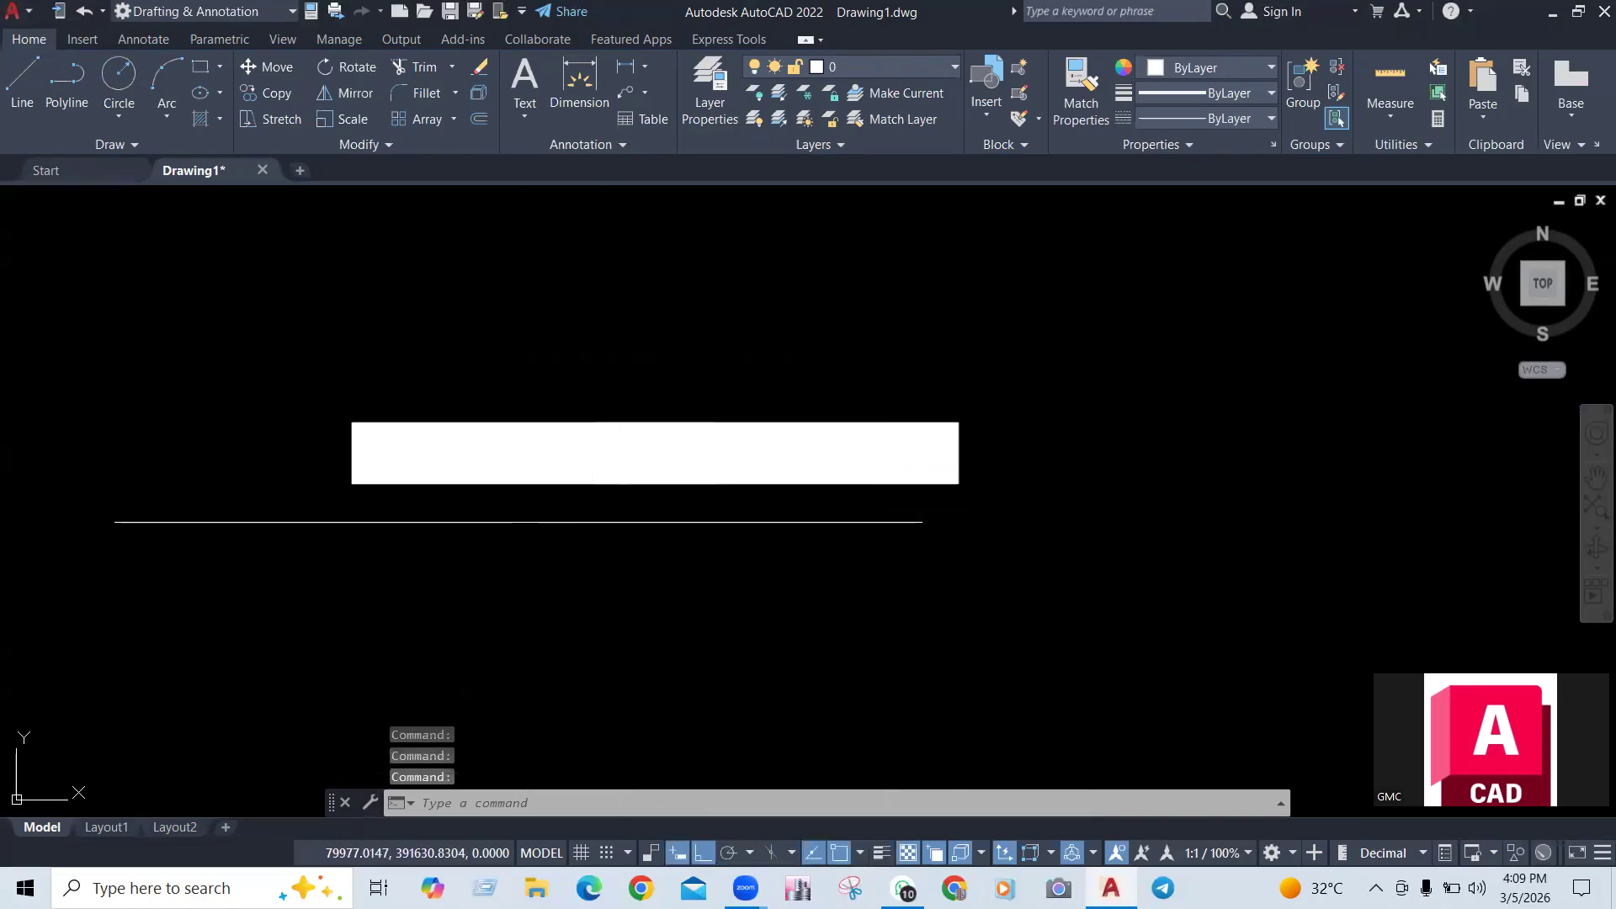
left_click(519, 522)
left_click(867, 357)
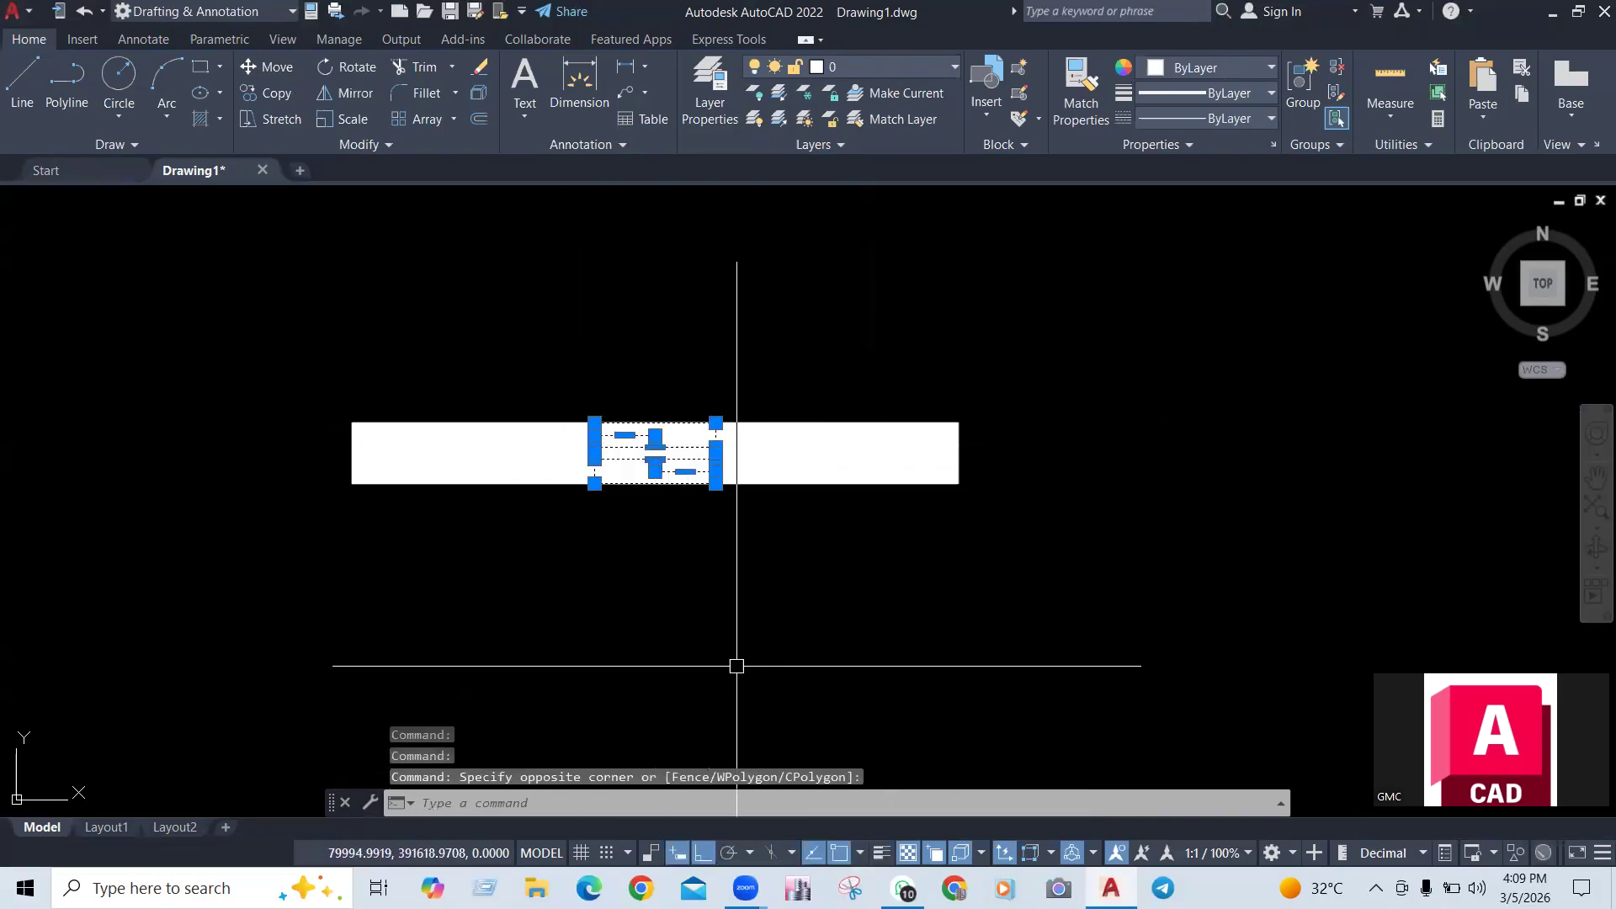
key("Escape")
Undo the draw-order changes and the wipeout, back to the window symbol on the solid-hatched rectangle
key("ctrl+z")
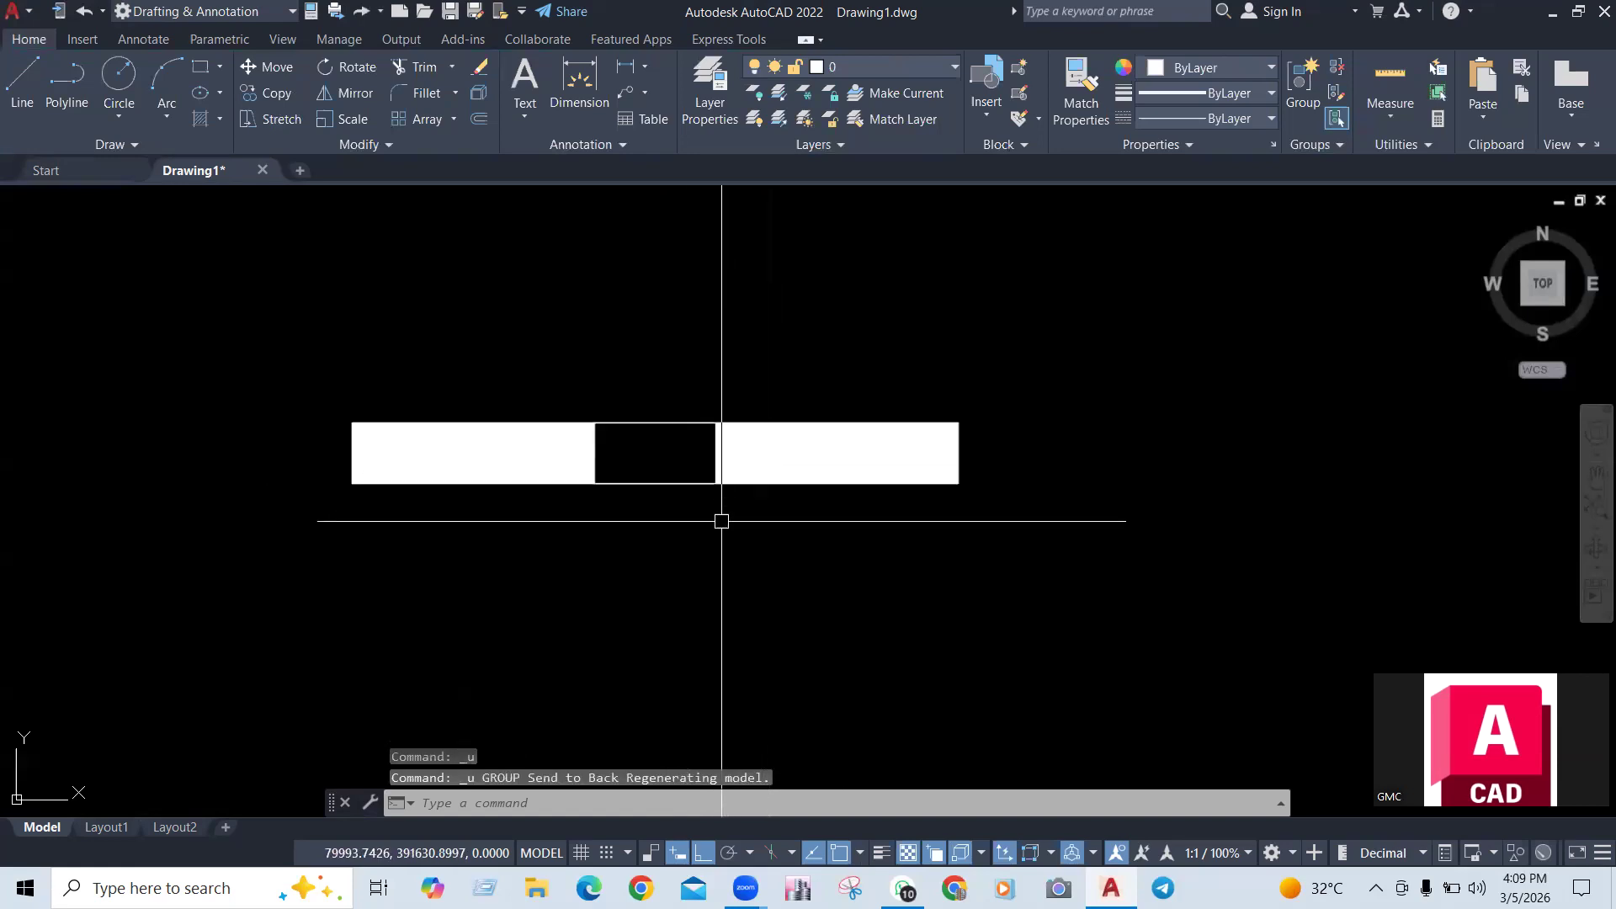
key("ctrl+z")
key("ctrl+z")
key("ctrl+z")
key("ctrl+z")
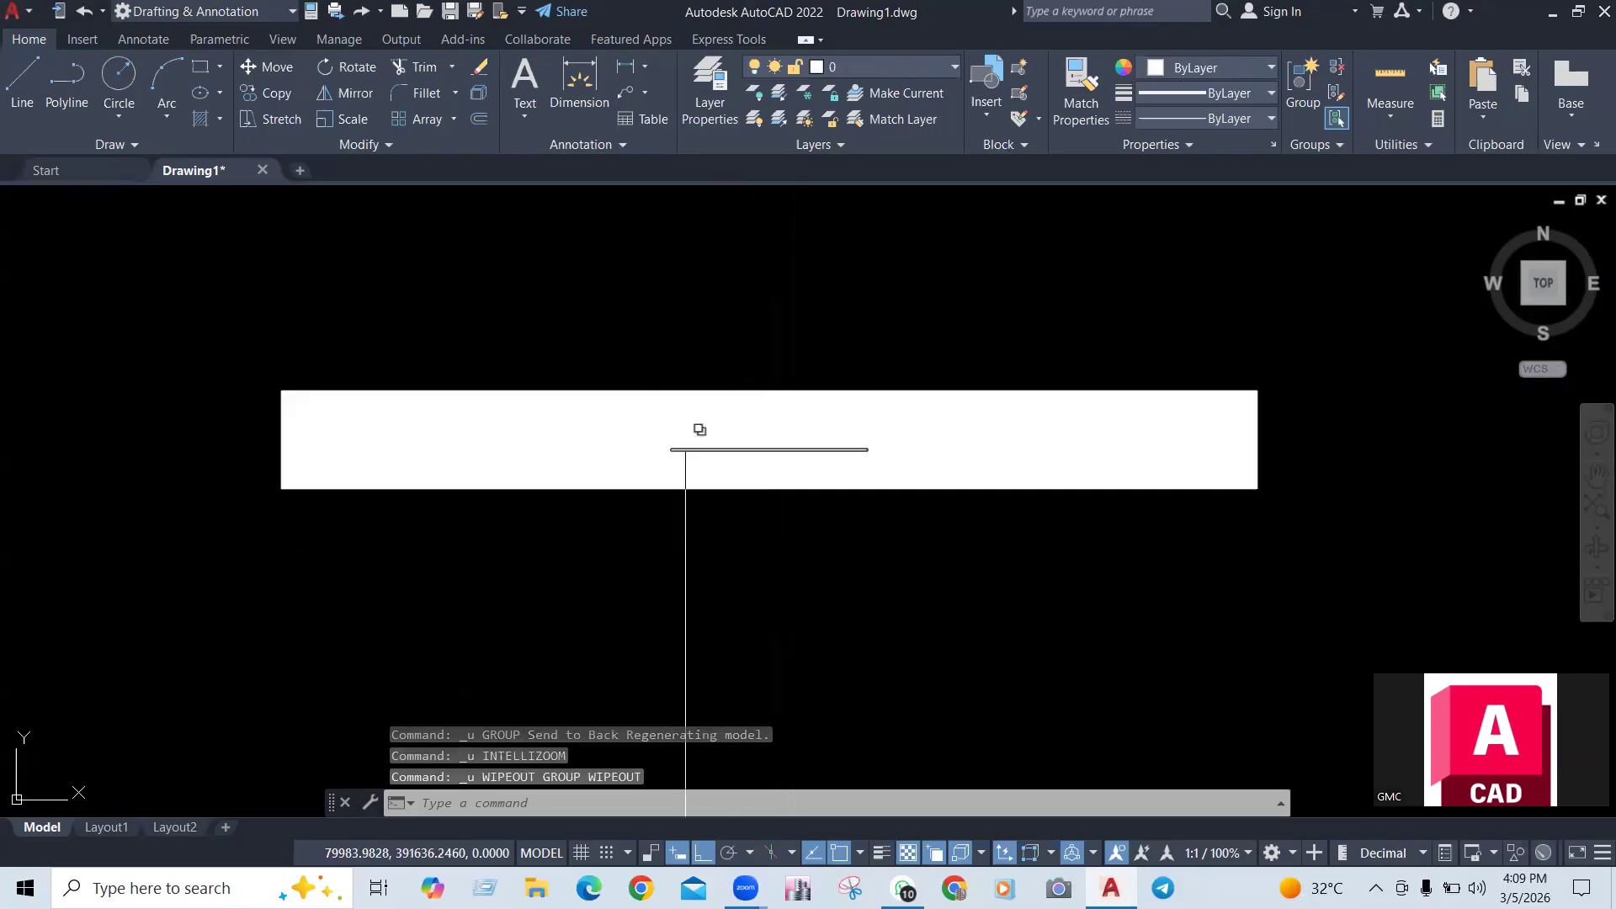
Examine the window symbol's linework over the solid hatch by selecting it and clearing the selection
left_click(594, 533)
left_click(959, 327)
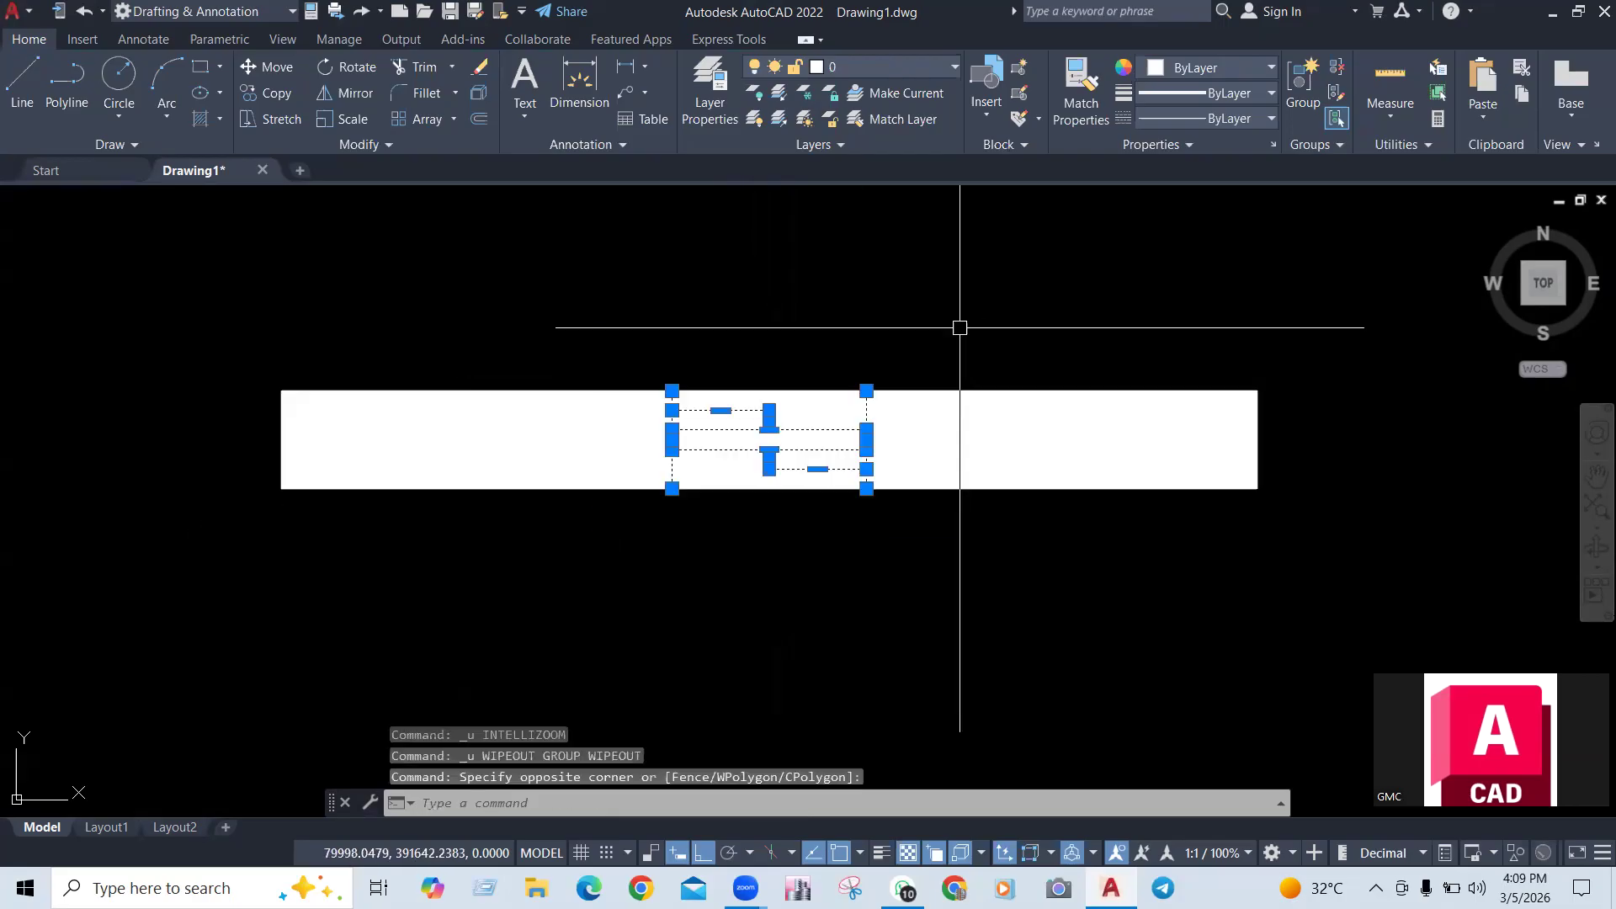
key("Escape")
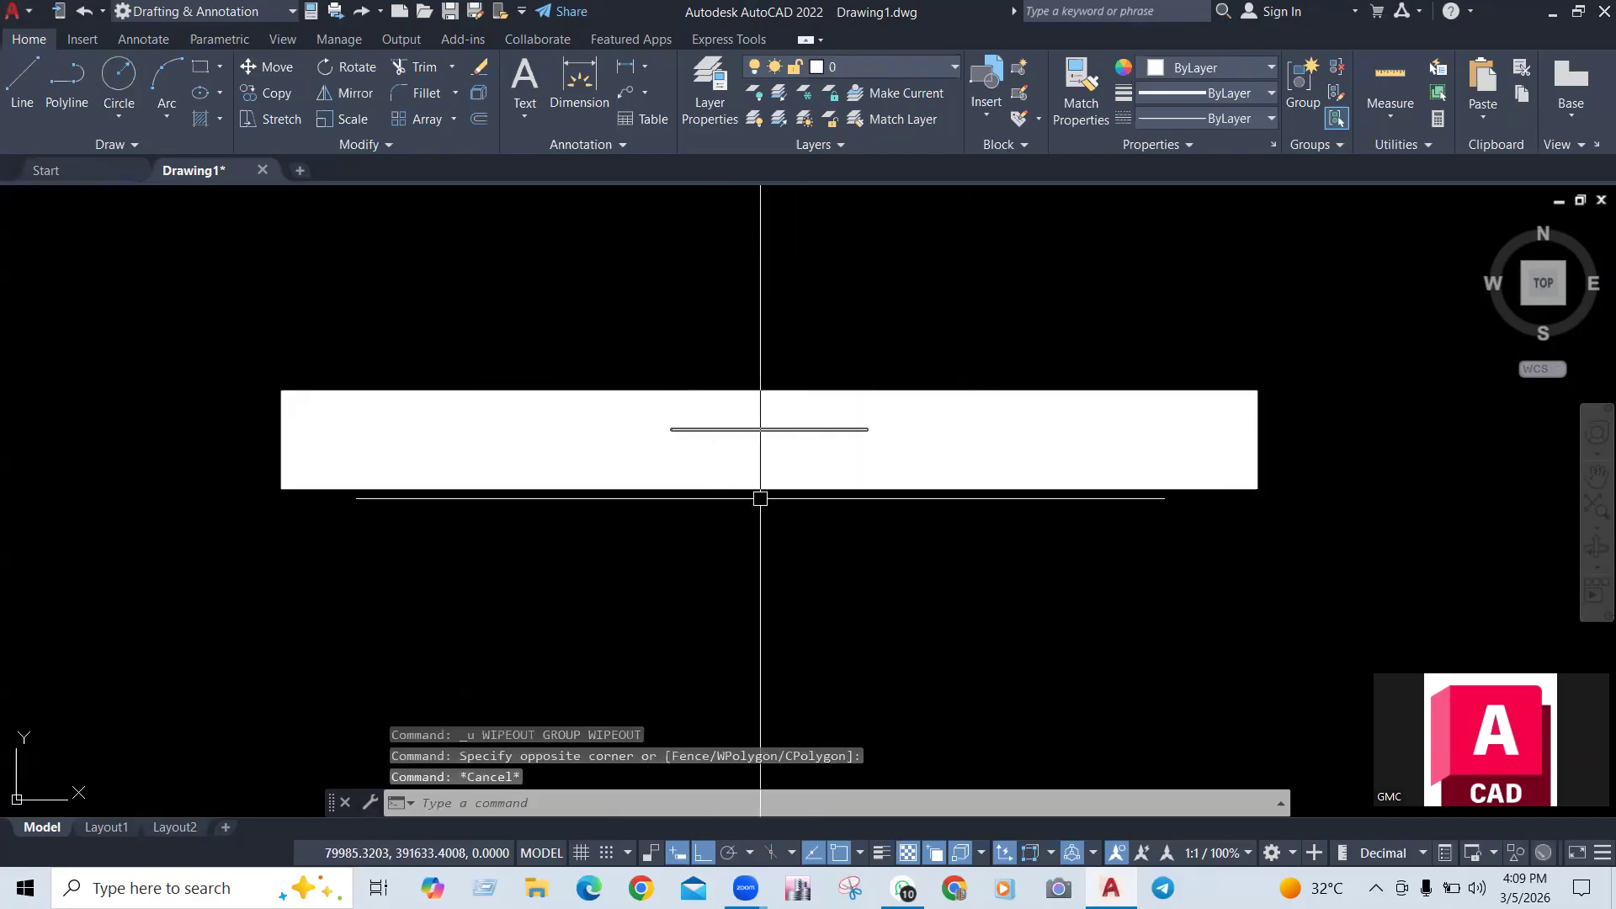
left_click(591, 560)
left_click(977, 290)
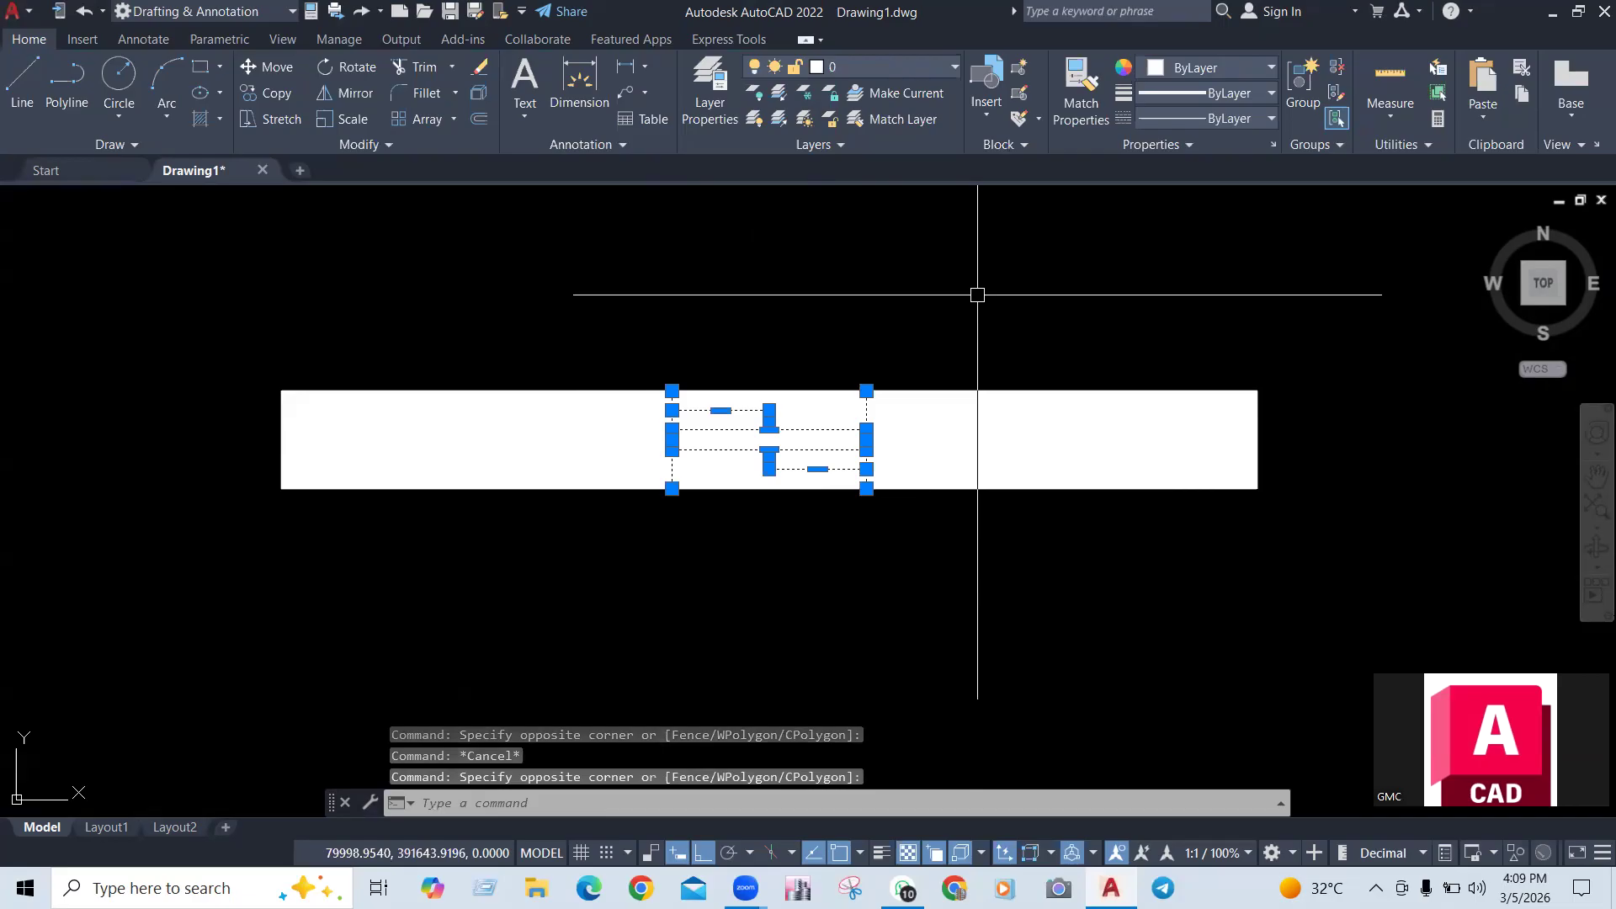
key("Escape")
Create a four-point rectangular Wipeout over the window opening, cornered on the ends of the symbol's two vertical lines
type("WIP")
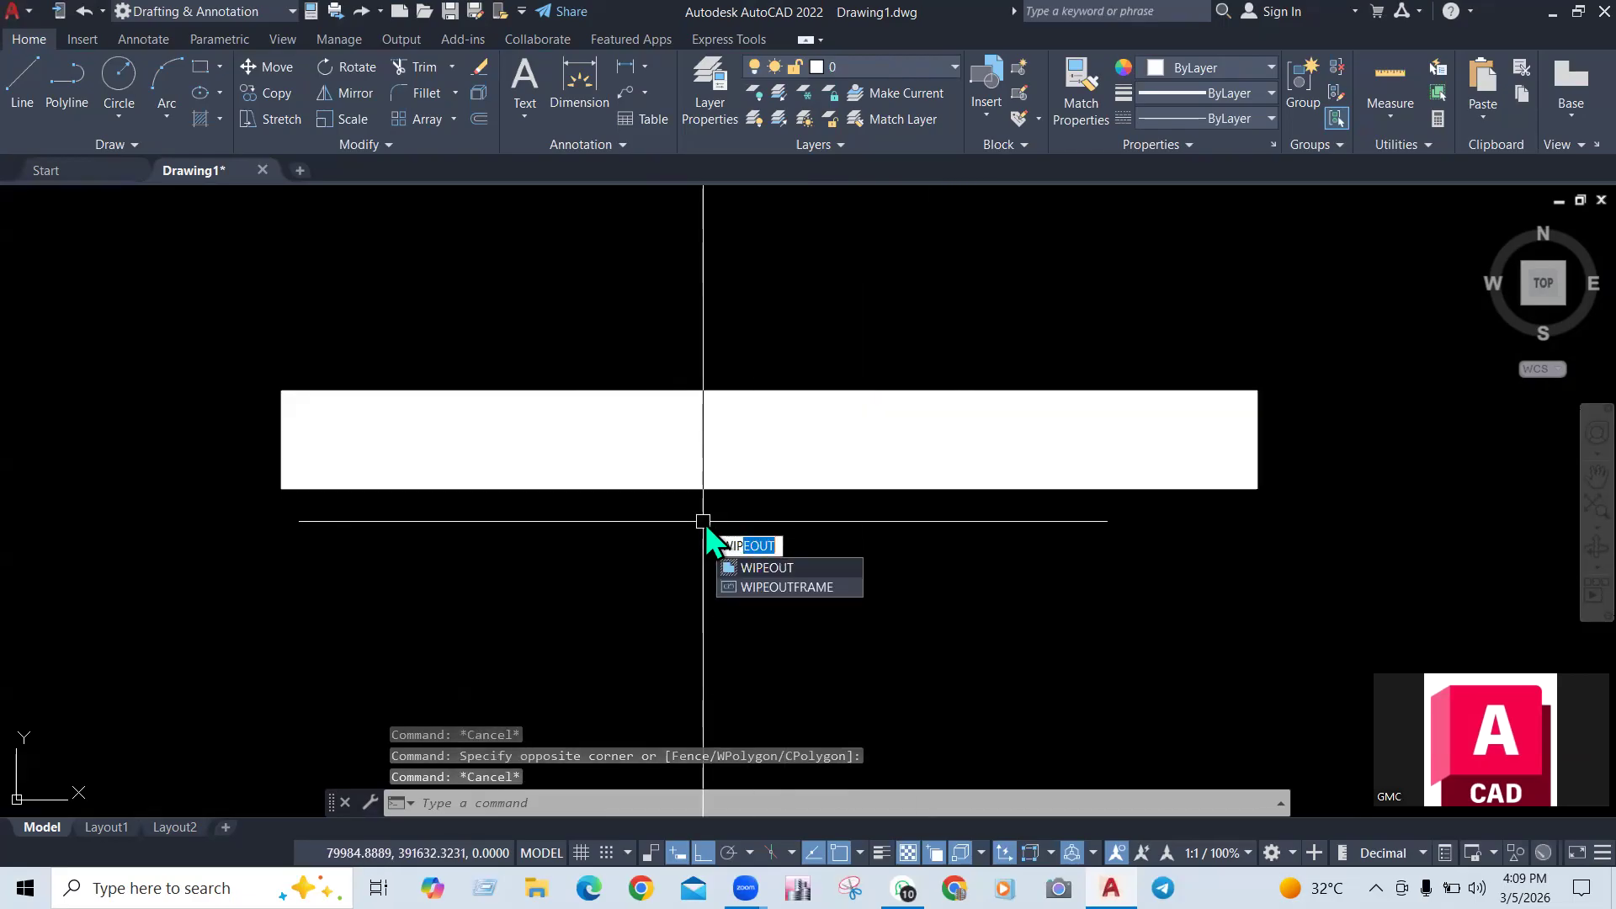
key("Return")
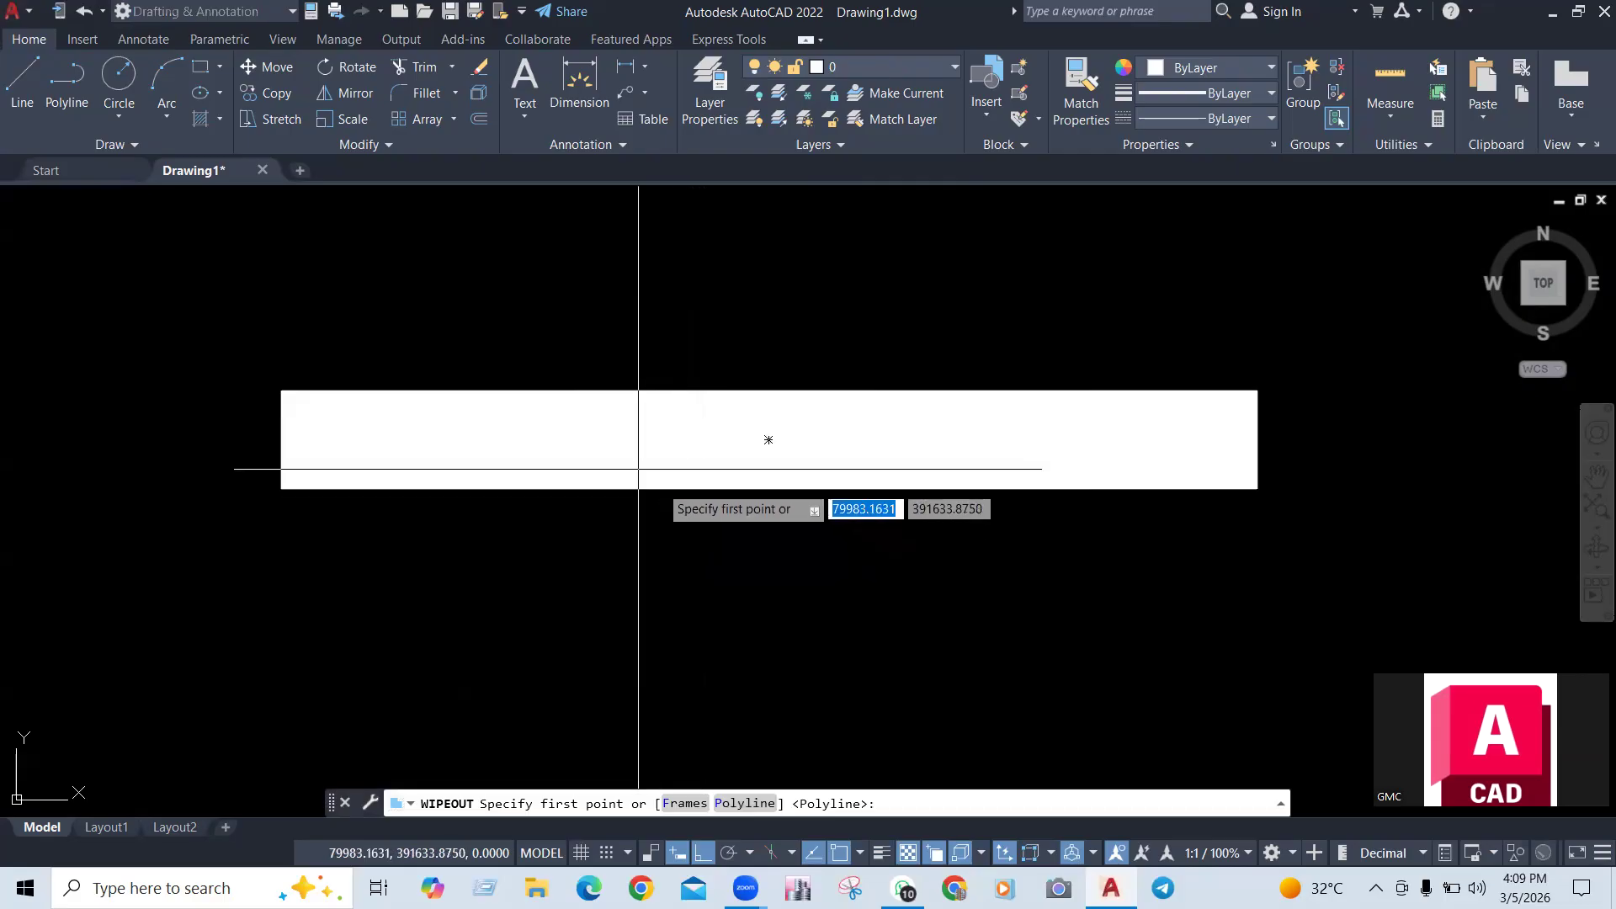
left_click(671, 391)
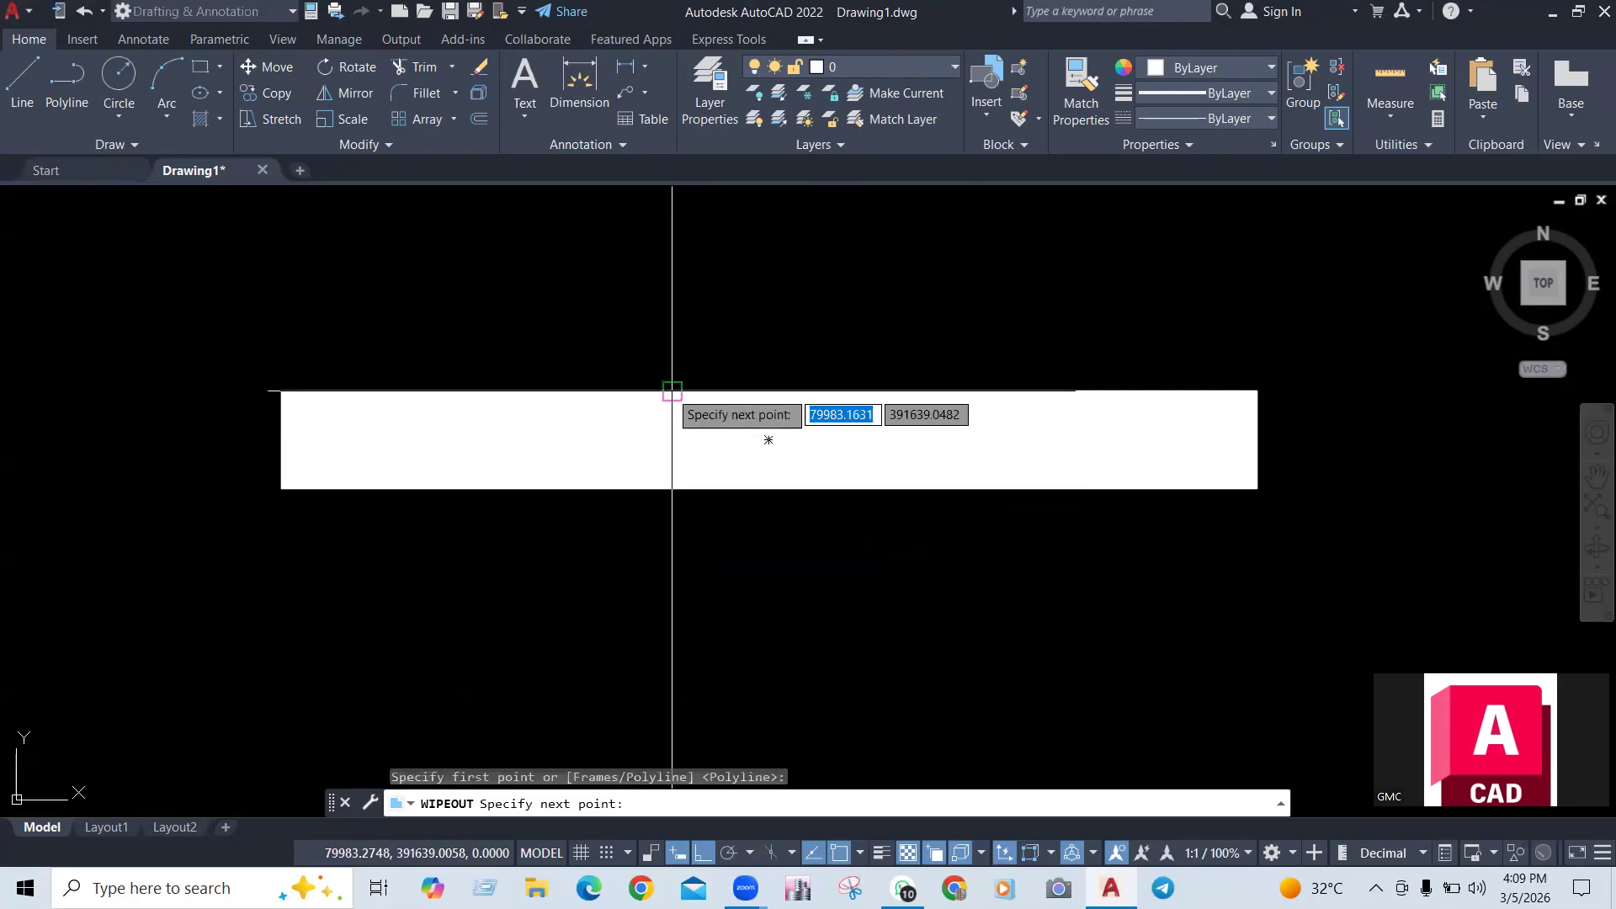
left_click(866, 391)
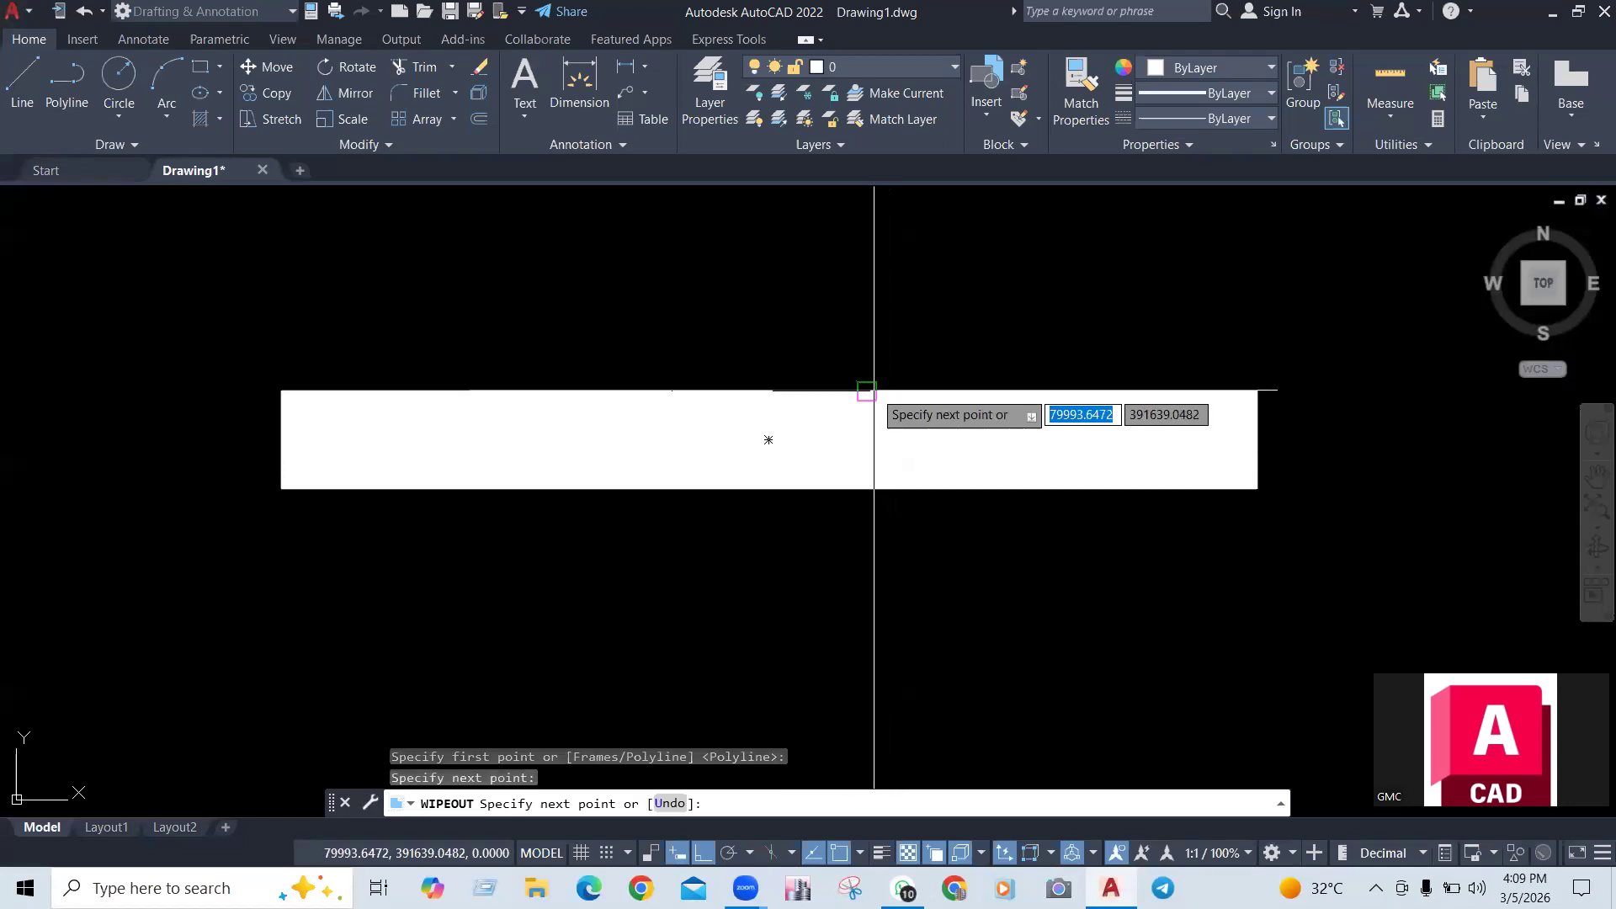
left_click(866, 488)
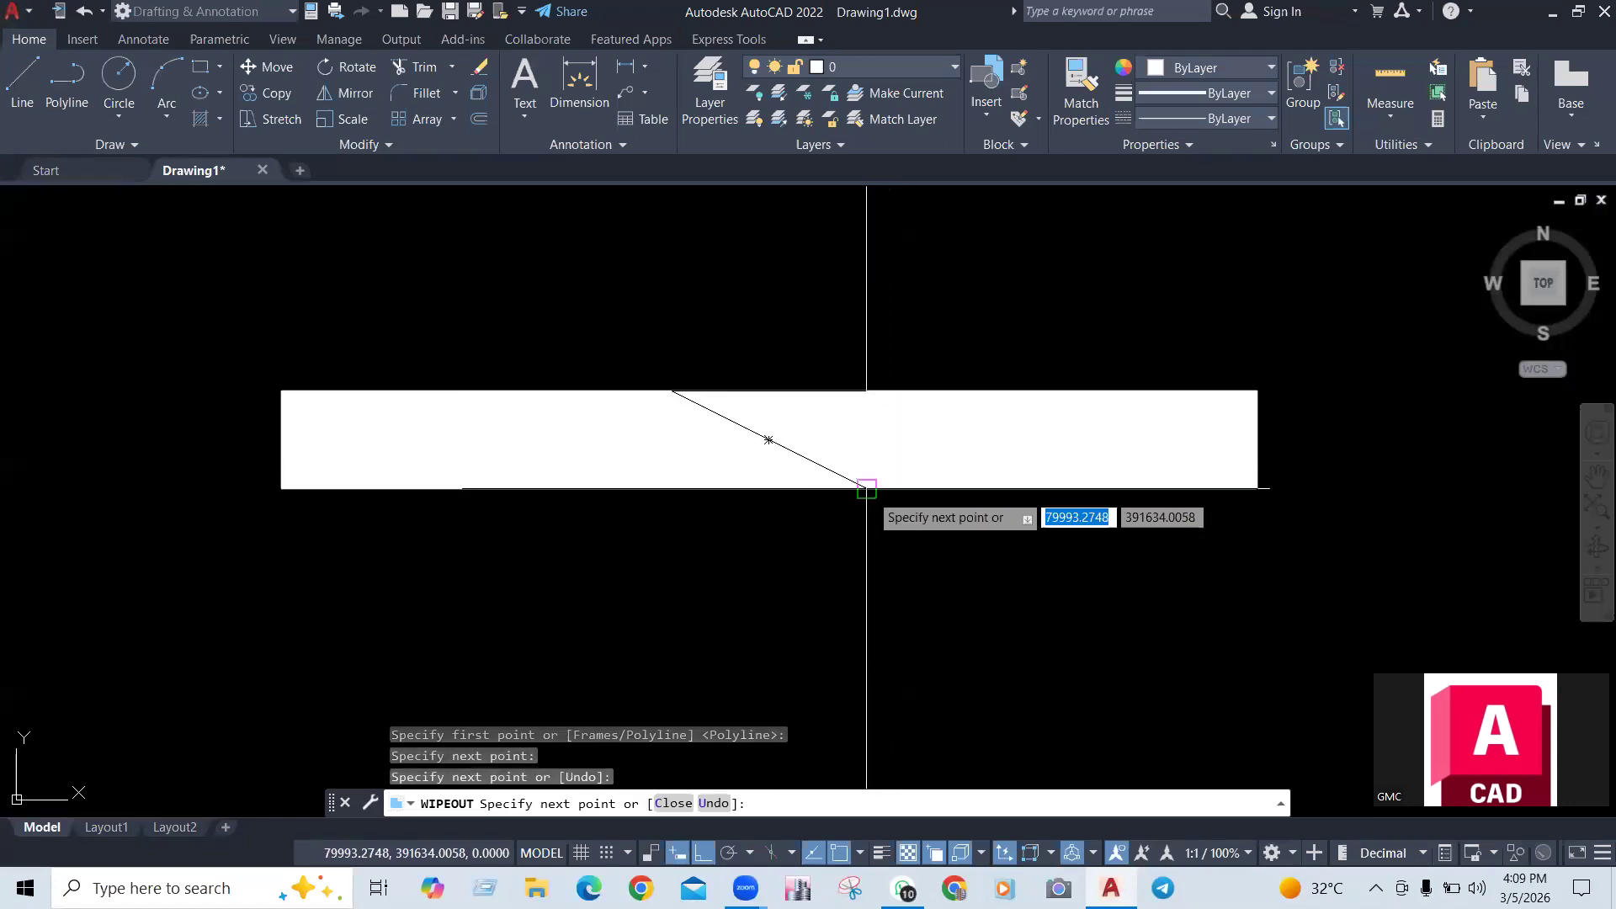
left_click(673, 488)
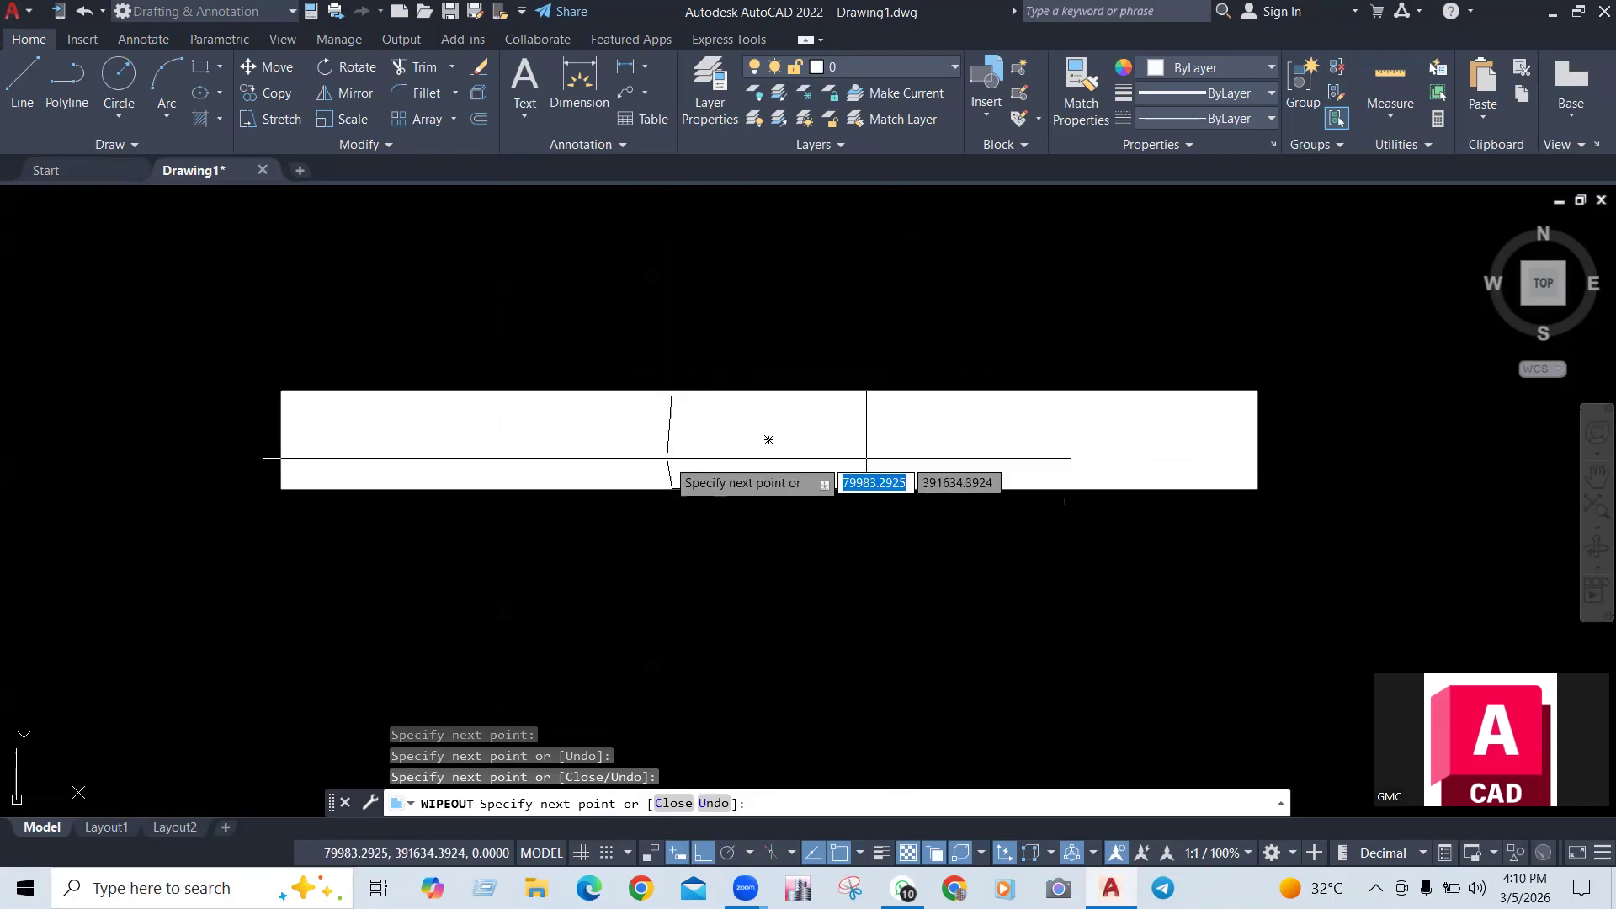
right_click(548, 344)
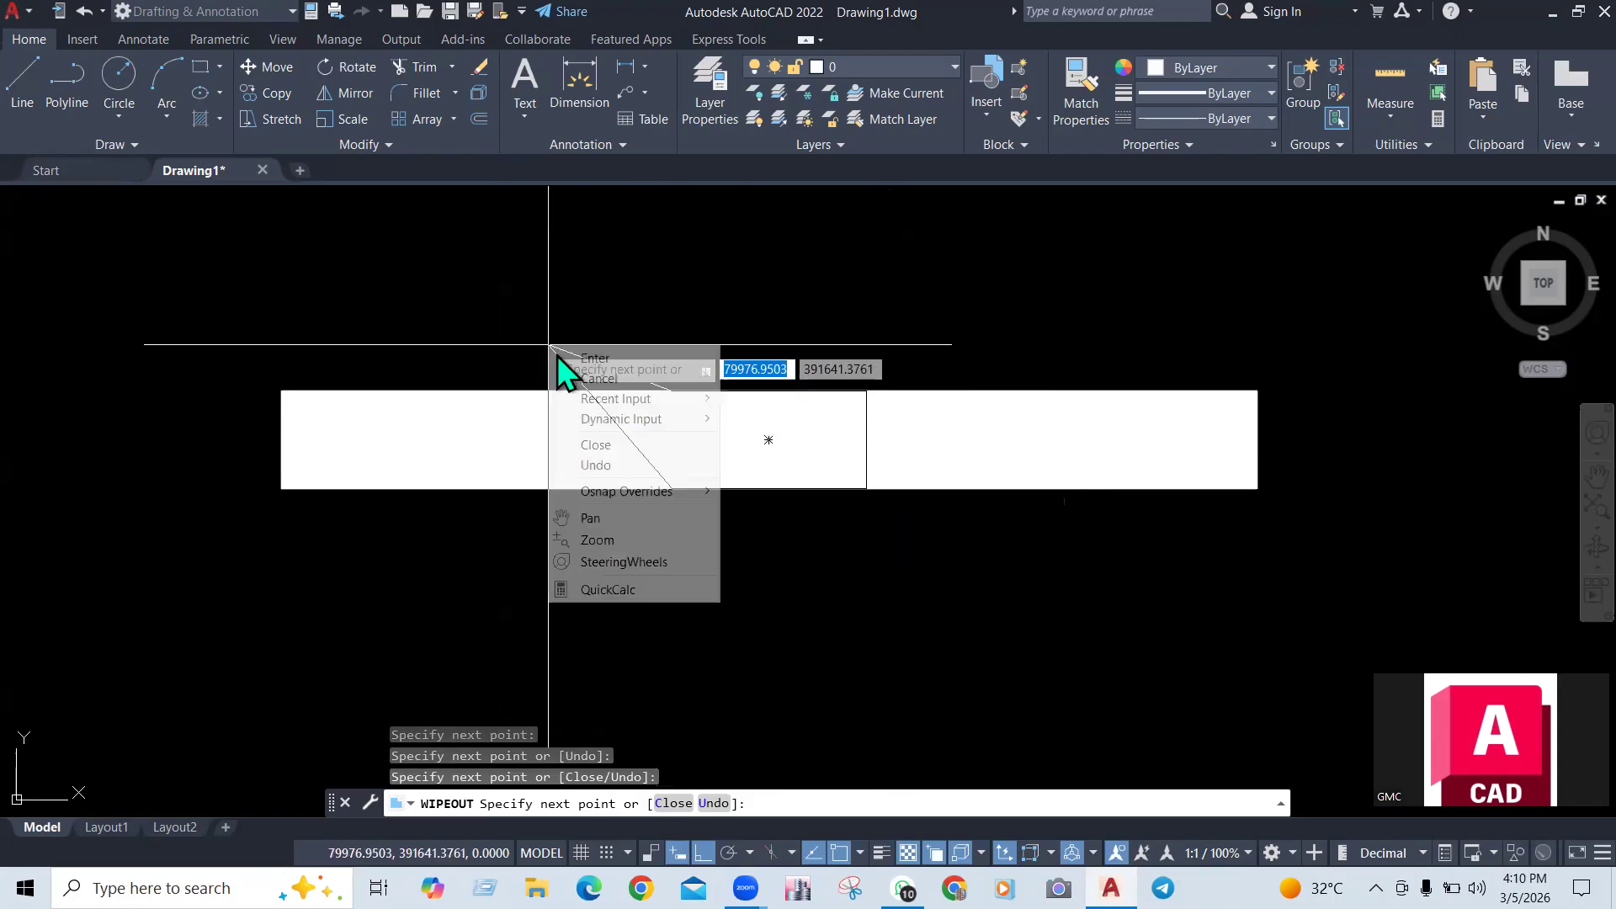
left_click(623, 360)
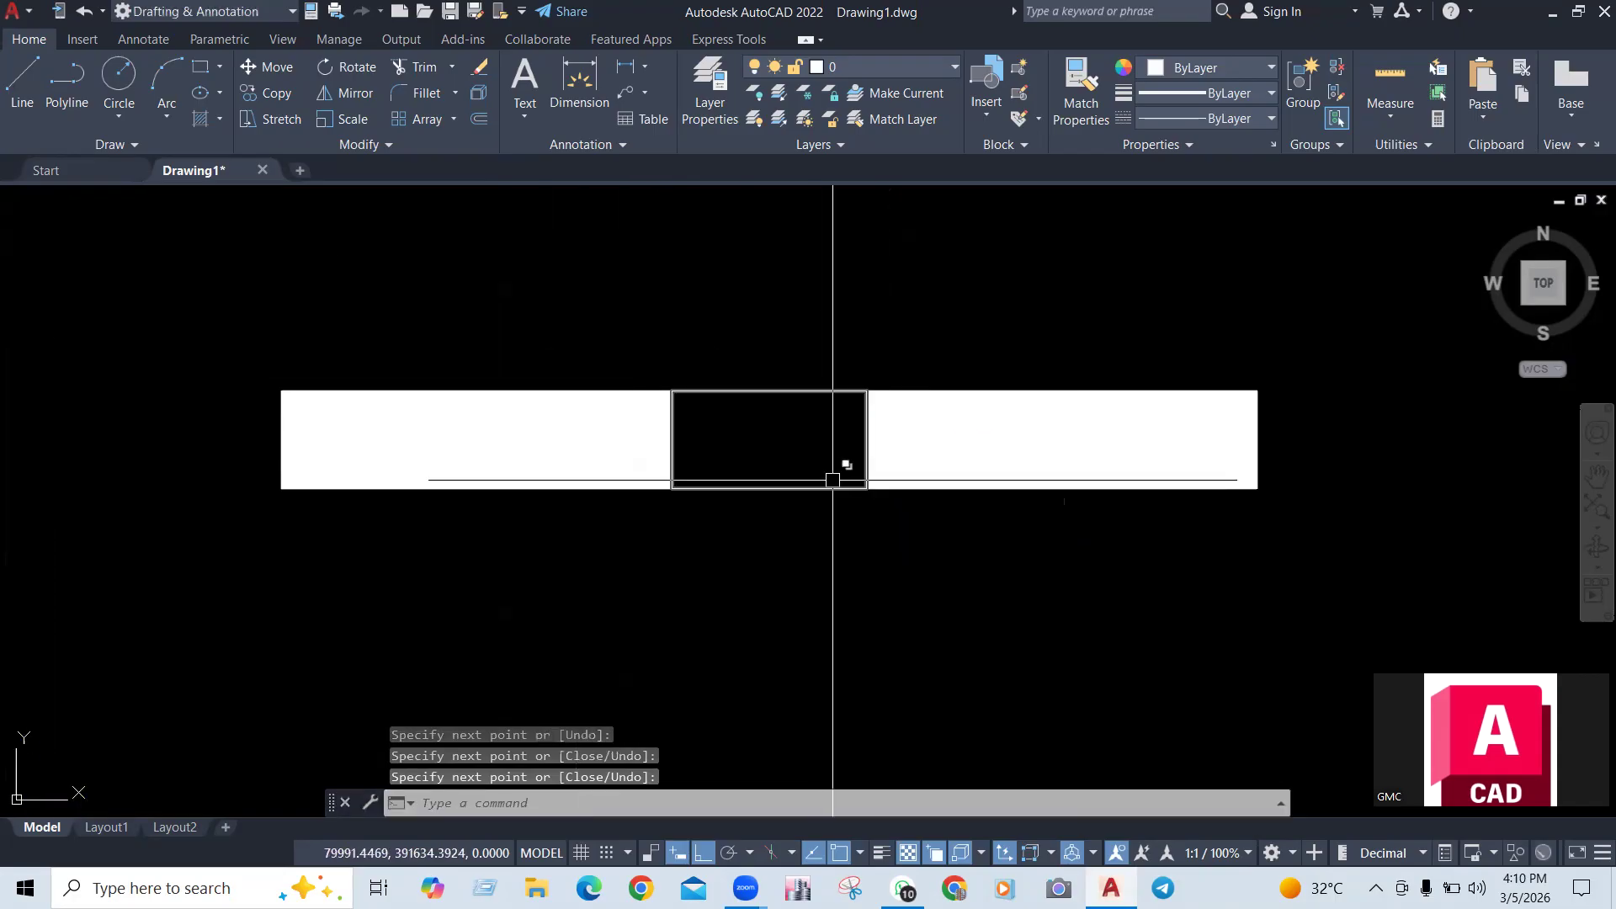
Send the new wipeout over the window opening to the back of the draw order
left_click(783, 489)
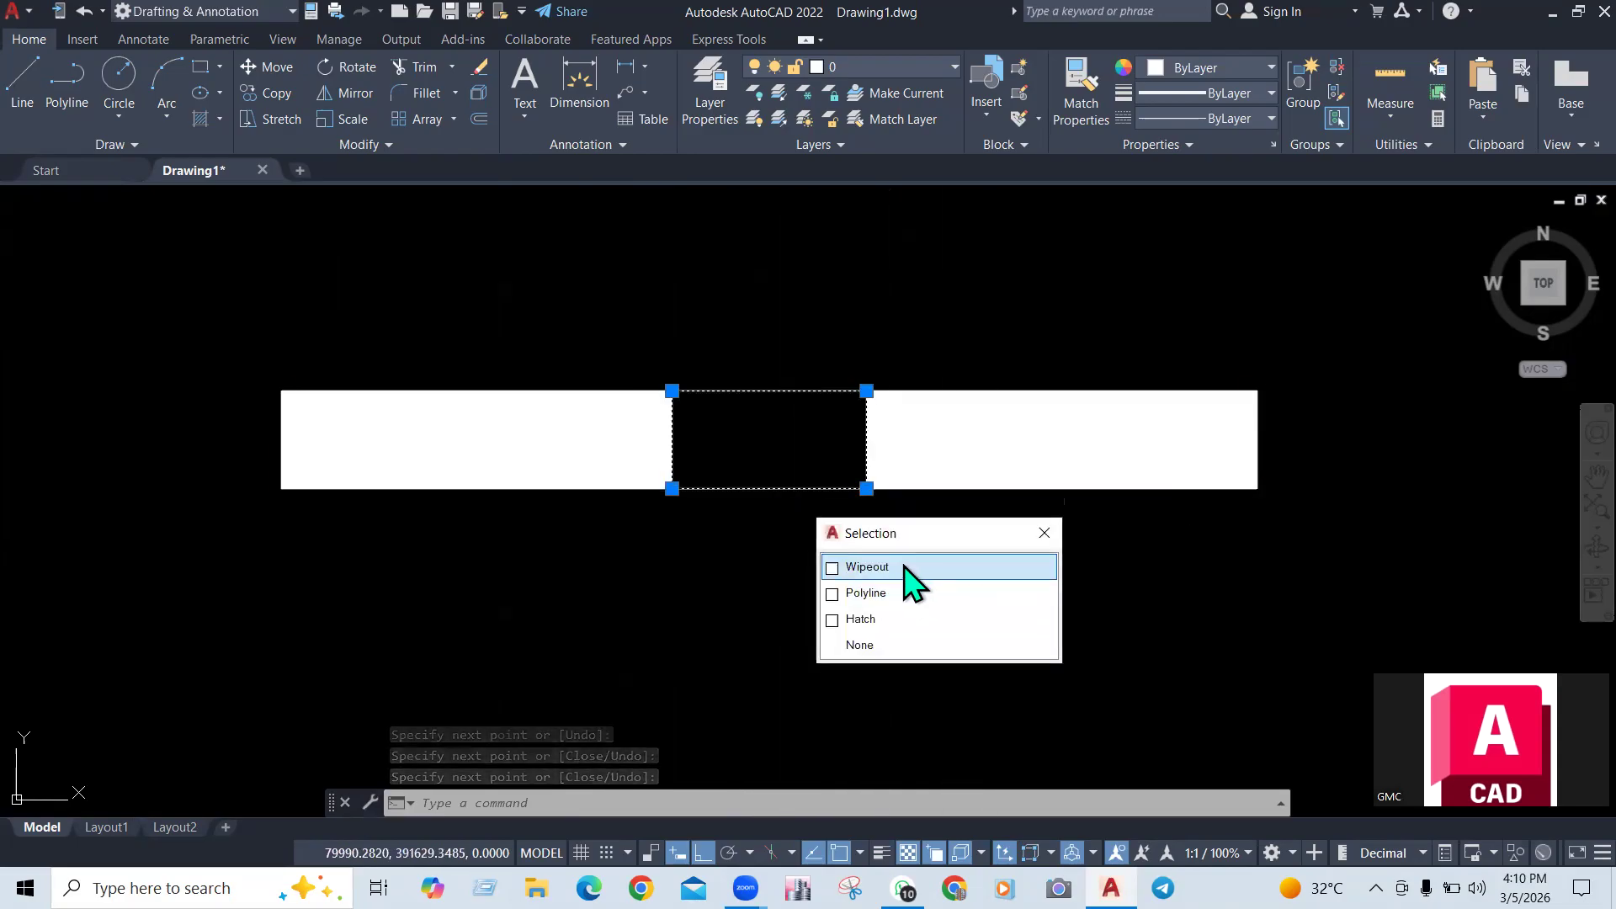
left_click(784, 504)
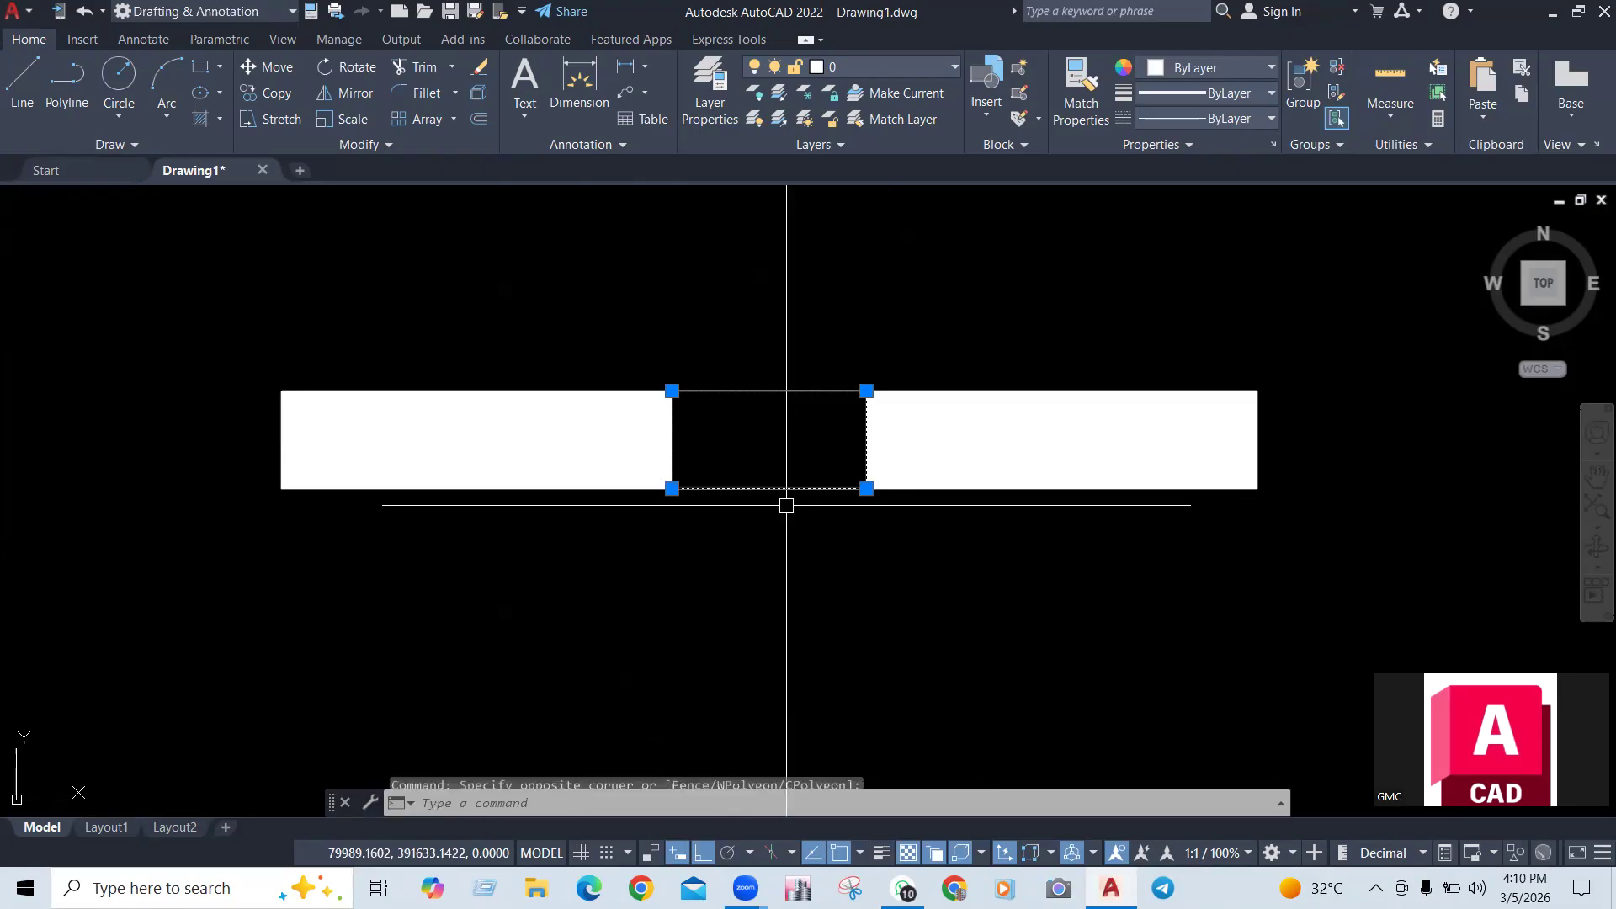
right_click(798, 499)
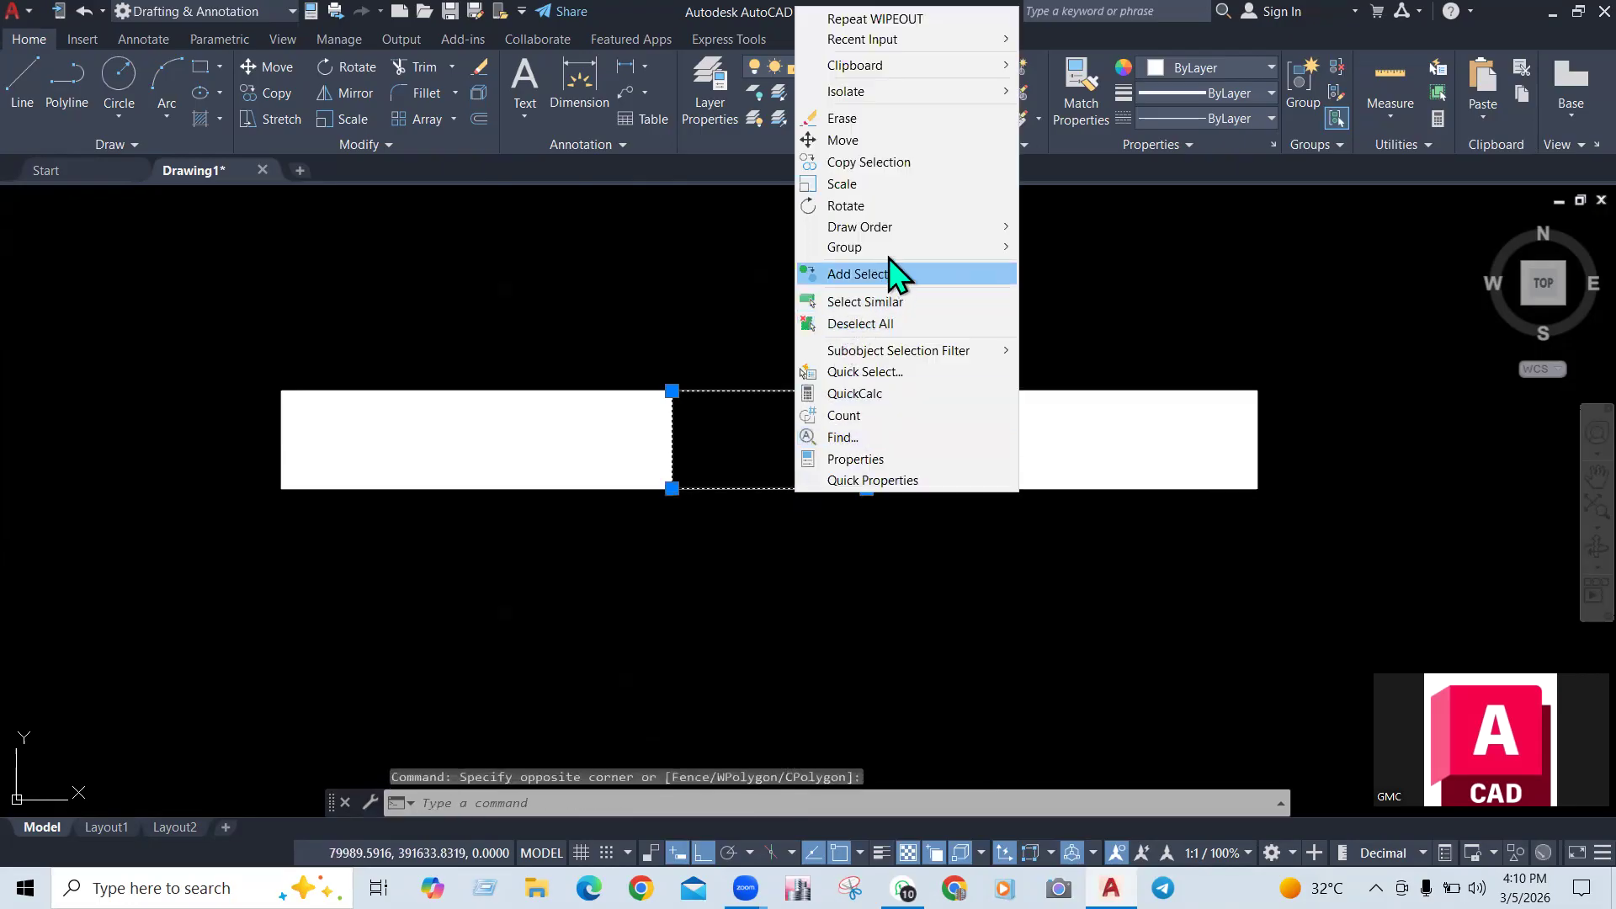
mouse_move(925, 227)
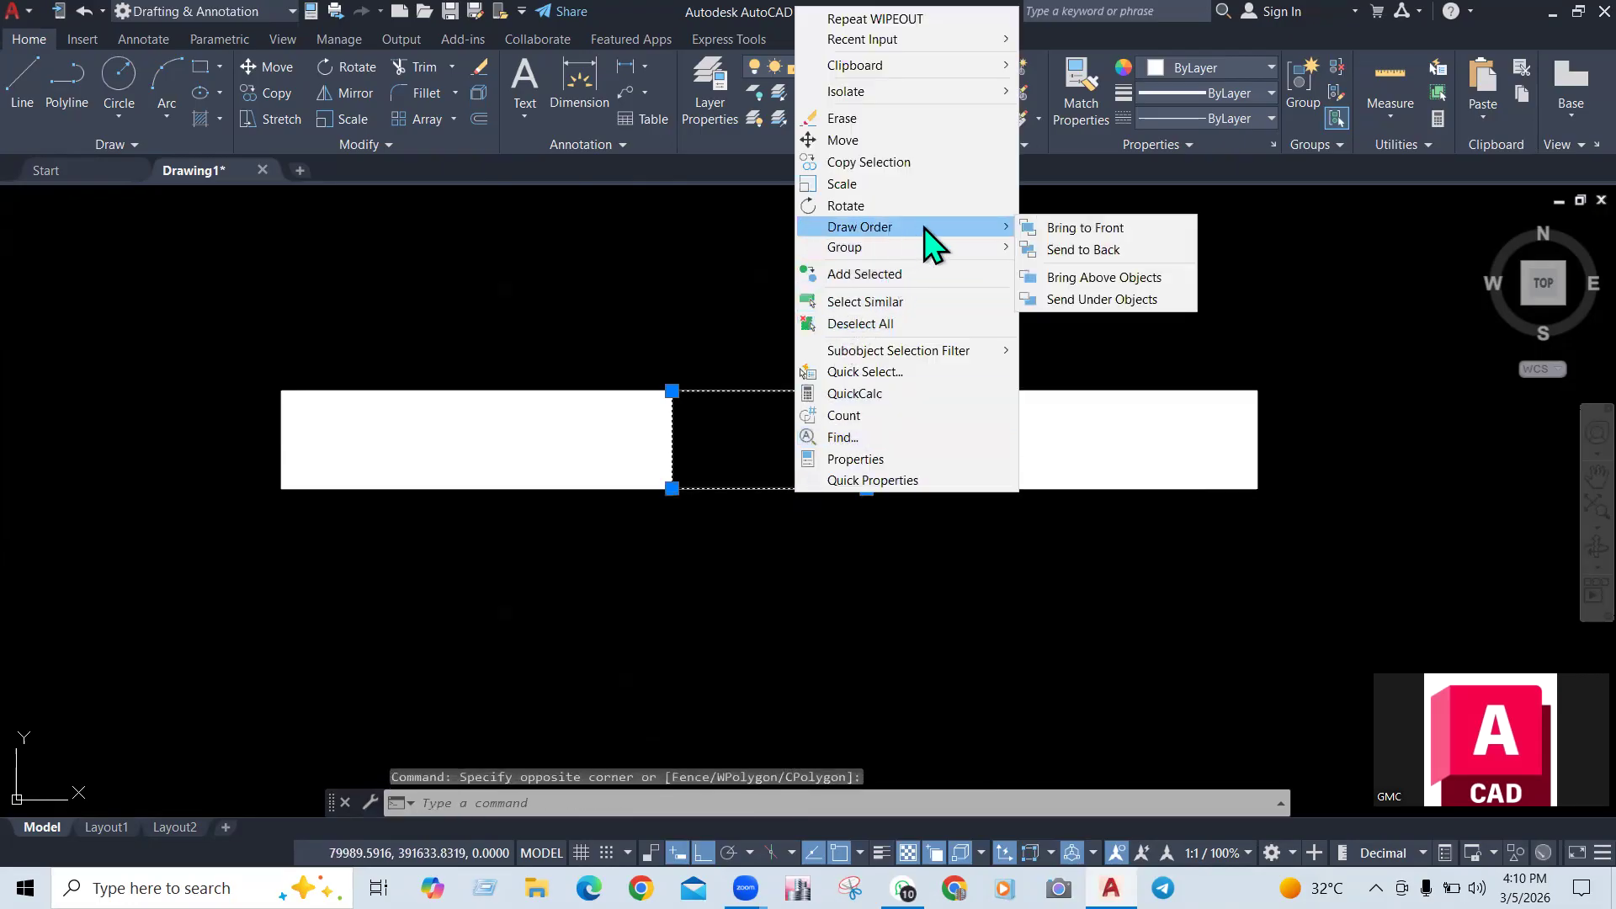
left_click(1077, 250)
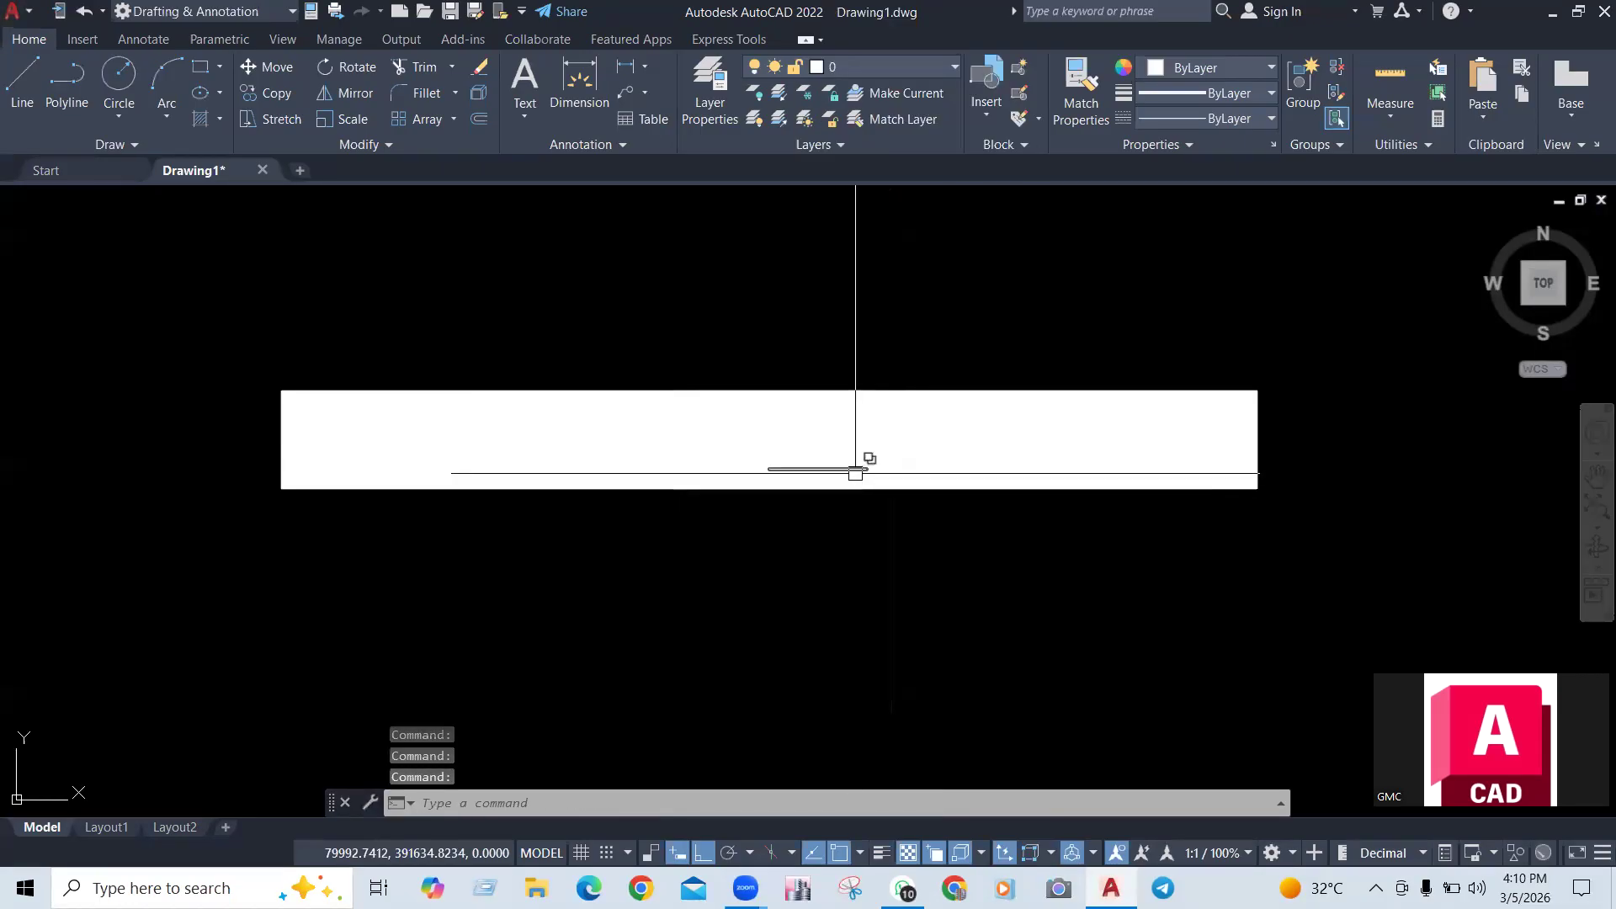
left_click(594, 559)
left_click(743, 568)
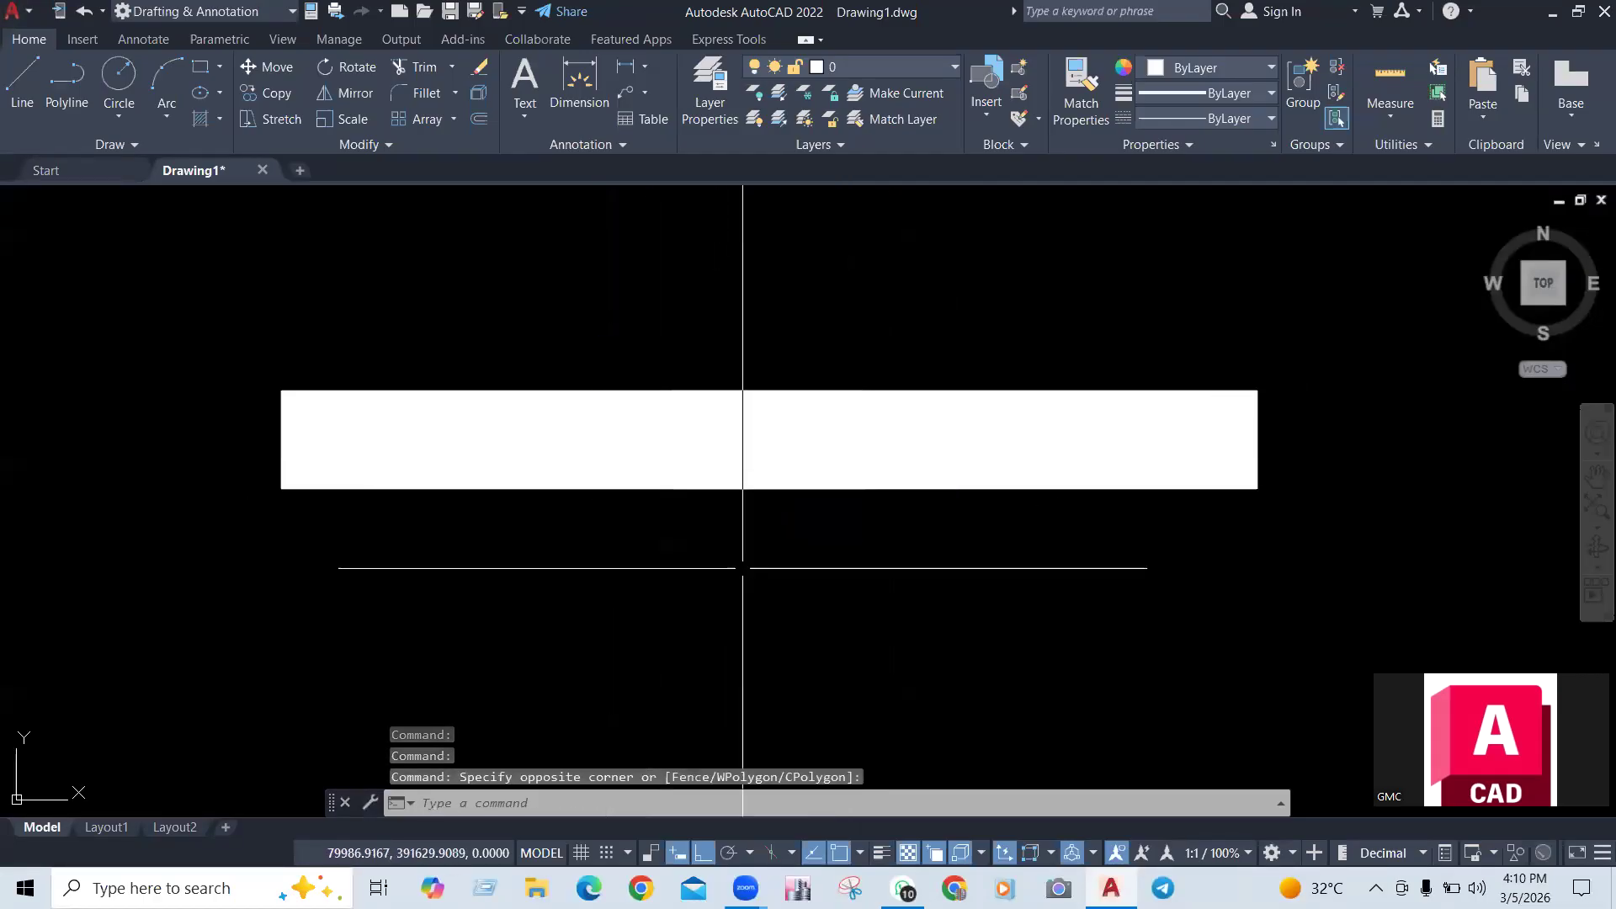
Send the wall strip's solid hatch to the back of the draw order, behind the wipeout and the window symbol
left_click(1058, 440)
right_click(1060, 443)
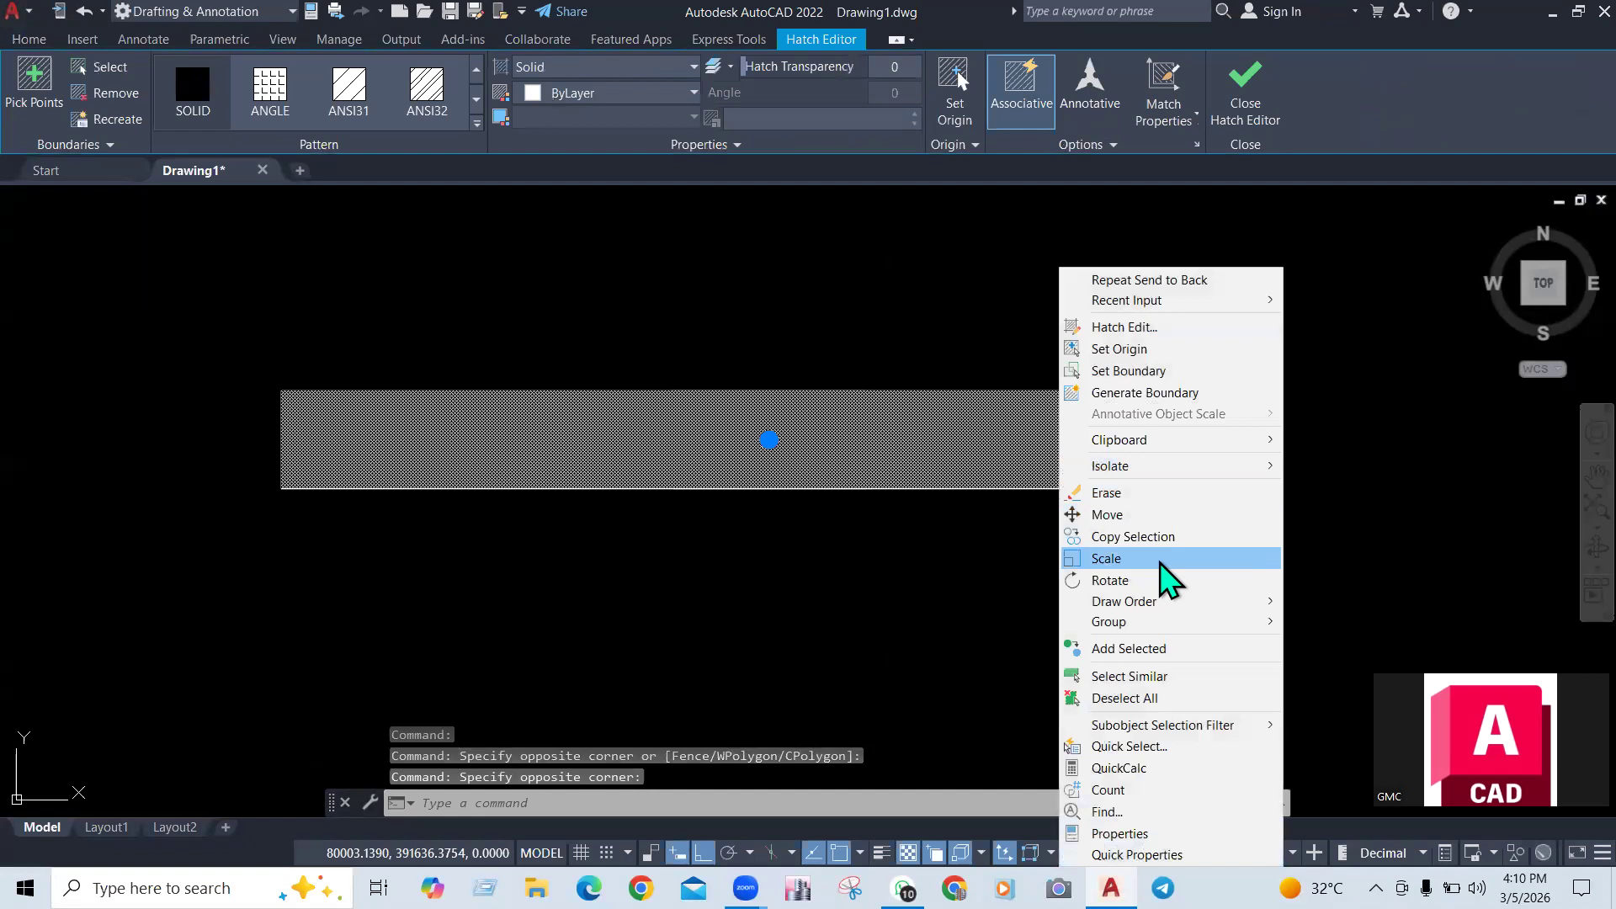
mouse_move(1166, 601)
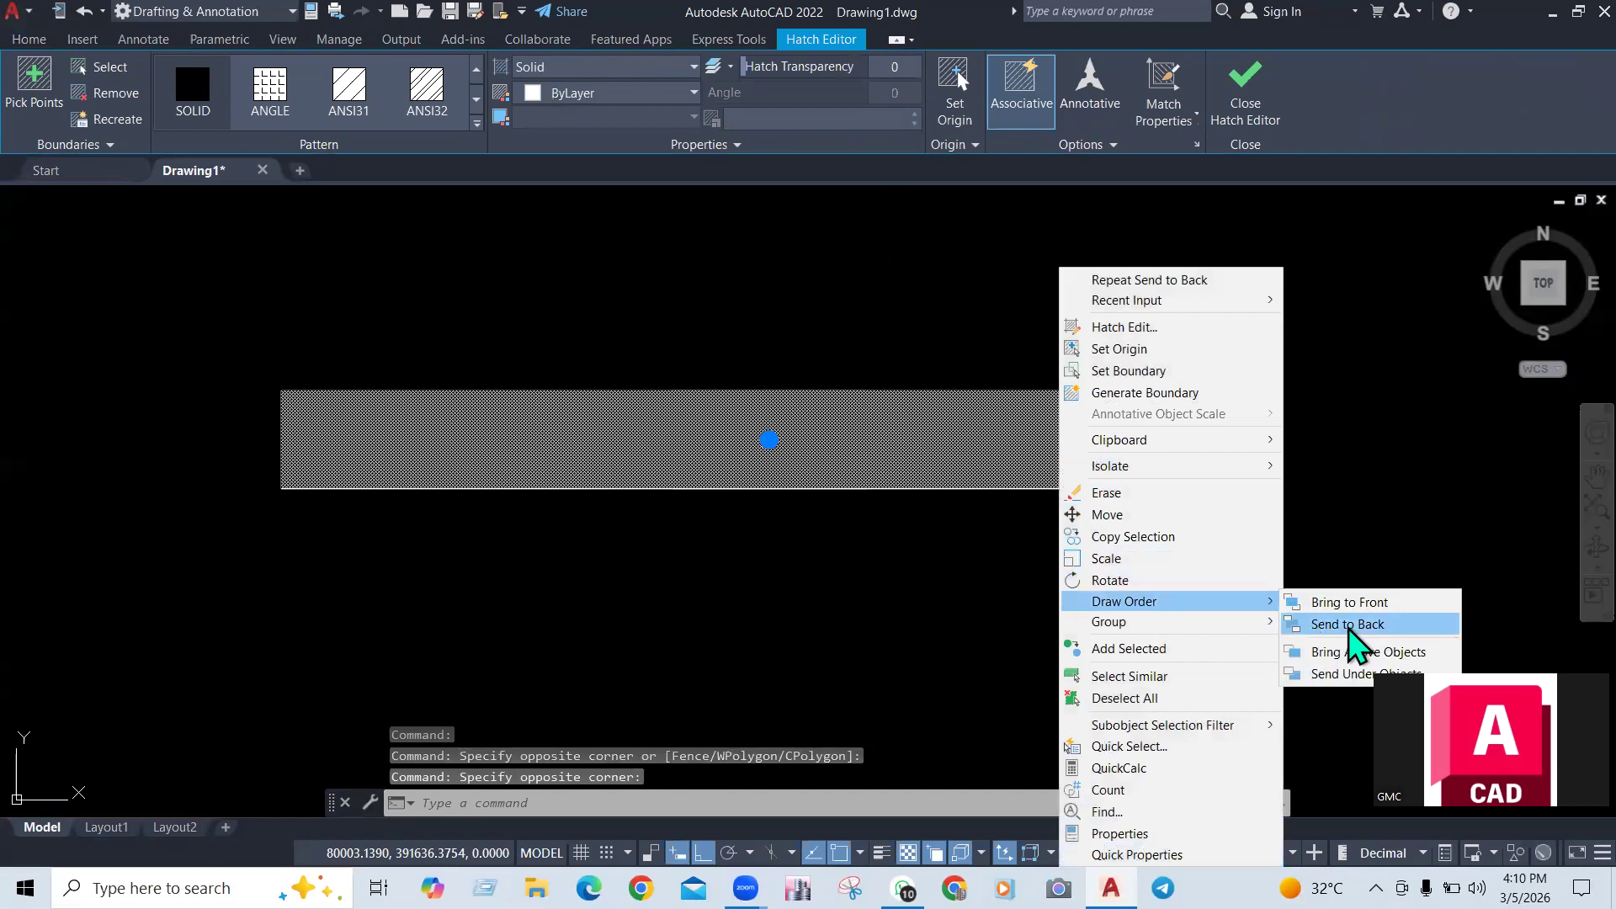
left_click(1349, 626)
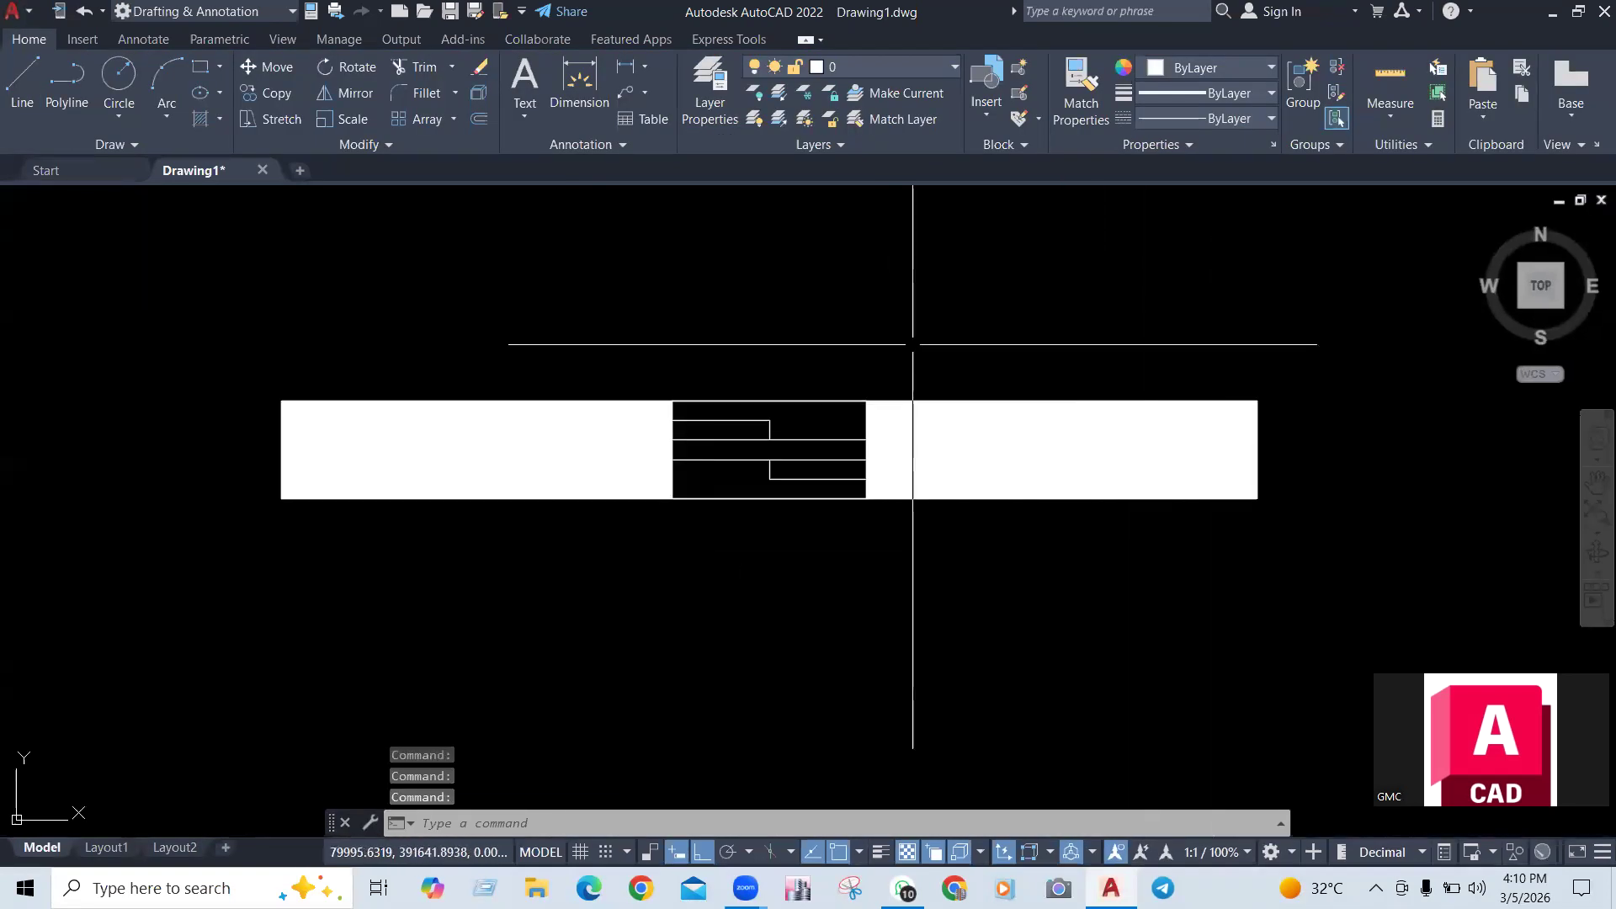
scroll(613, 323, "down", 2)
scroll(840, 447, "up", 2)
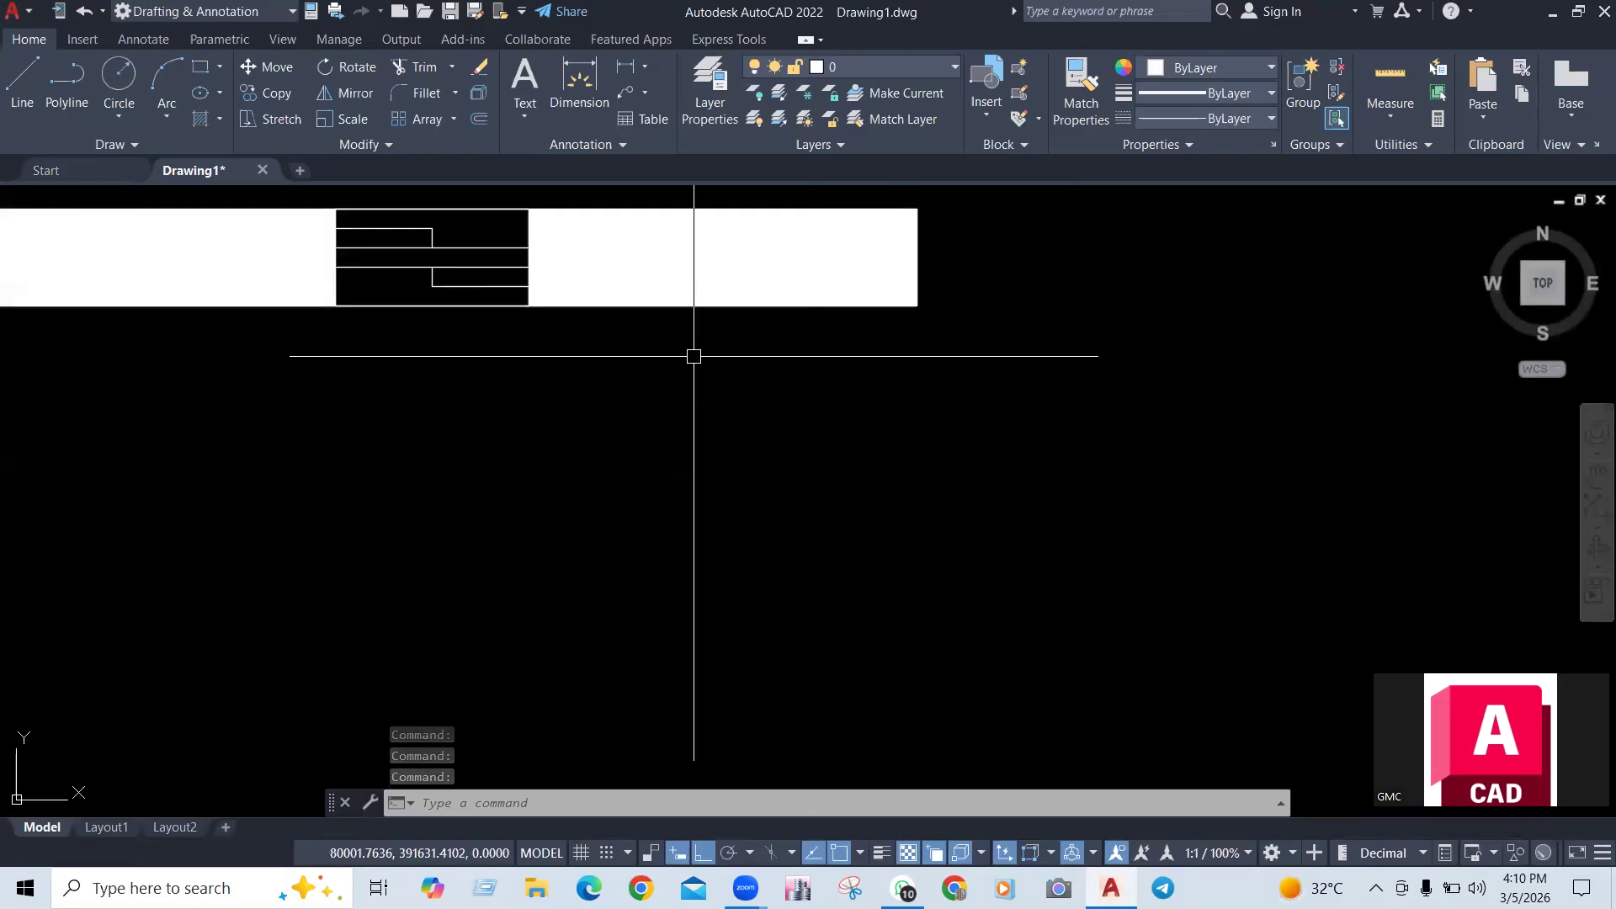
middle_click_drag(678, 379, 736, 472)
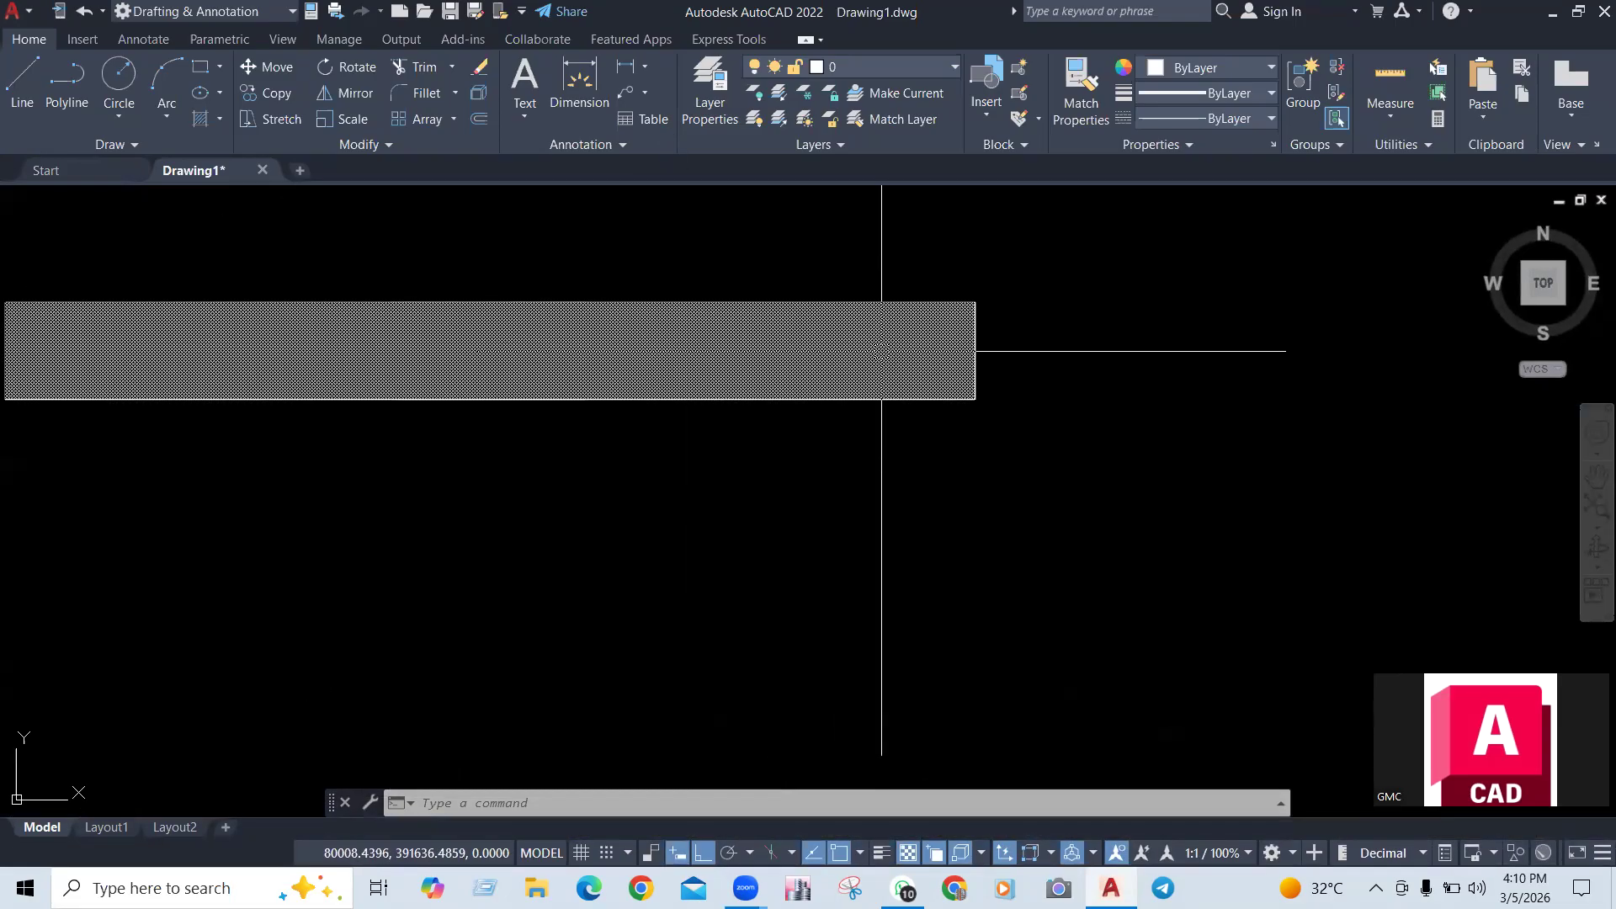
scroll(842, 640, "down", 2)
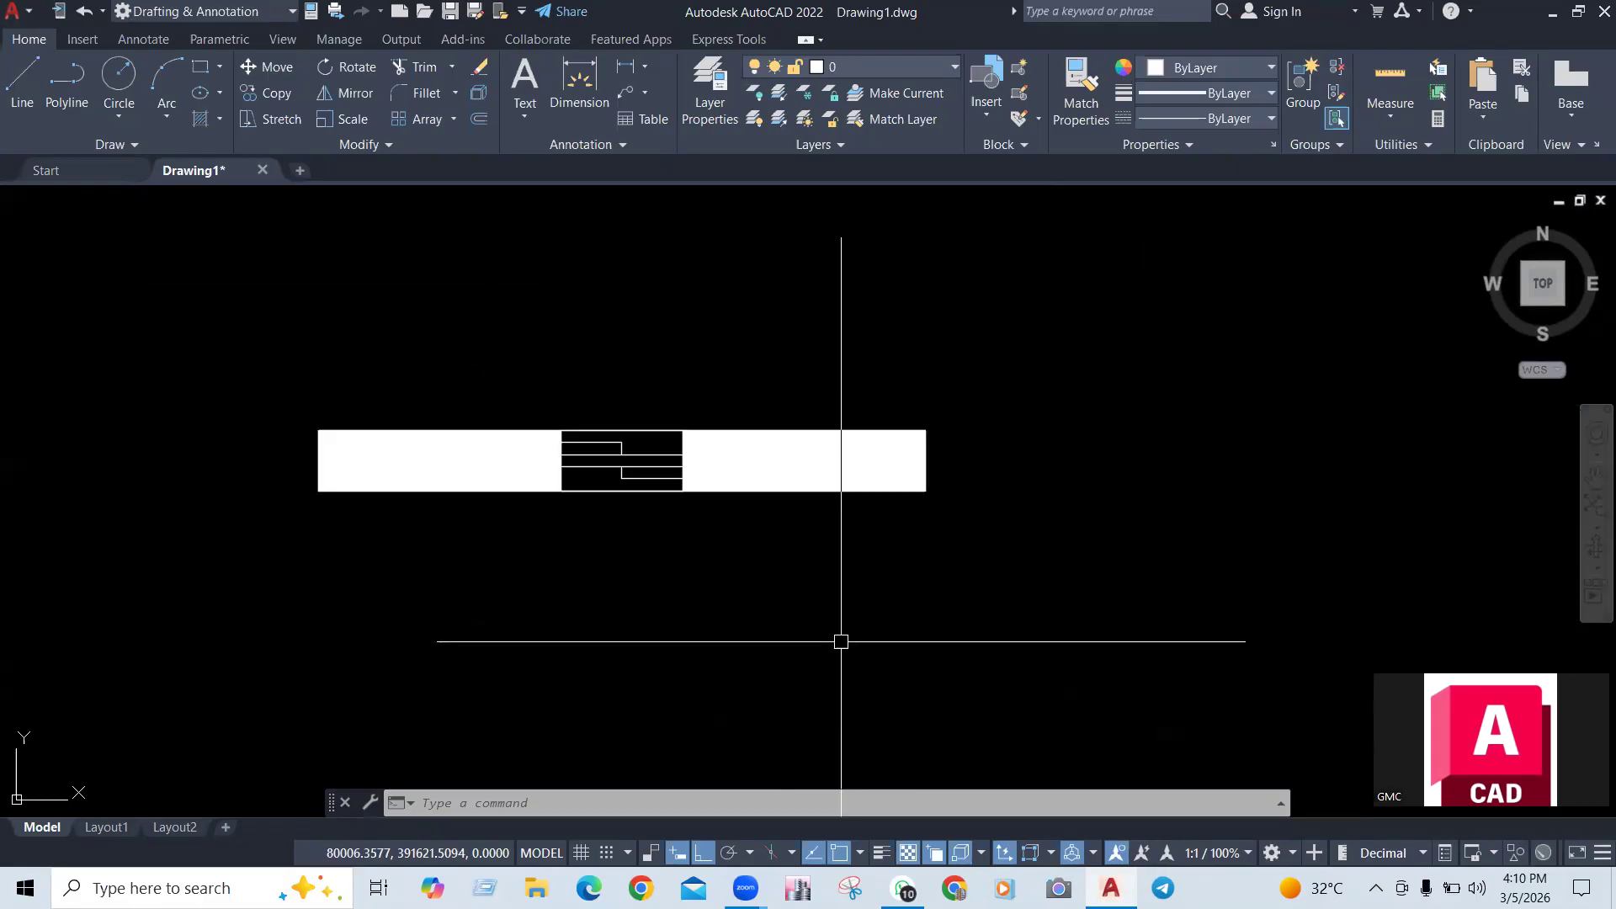
Draw a three-segment 3D polyline from the wall strip's upper-left corner along its upper edge, up about 7.6 units, then to the right
scroll(575, 450, "up", 2)
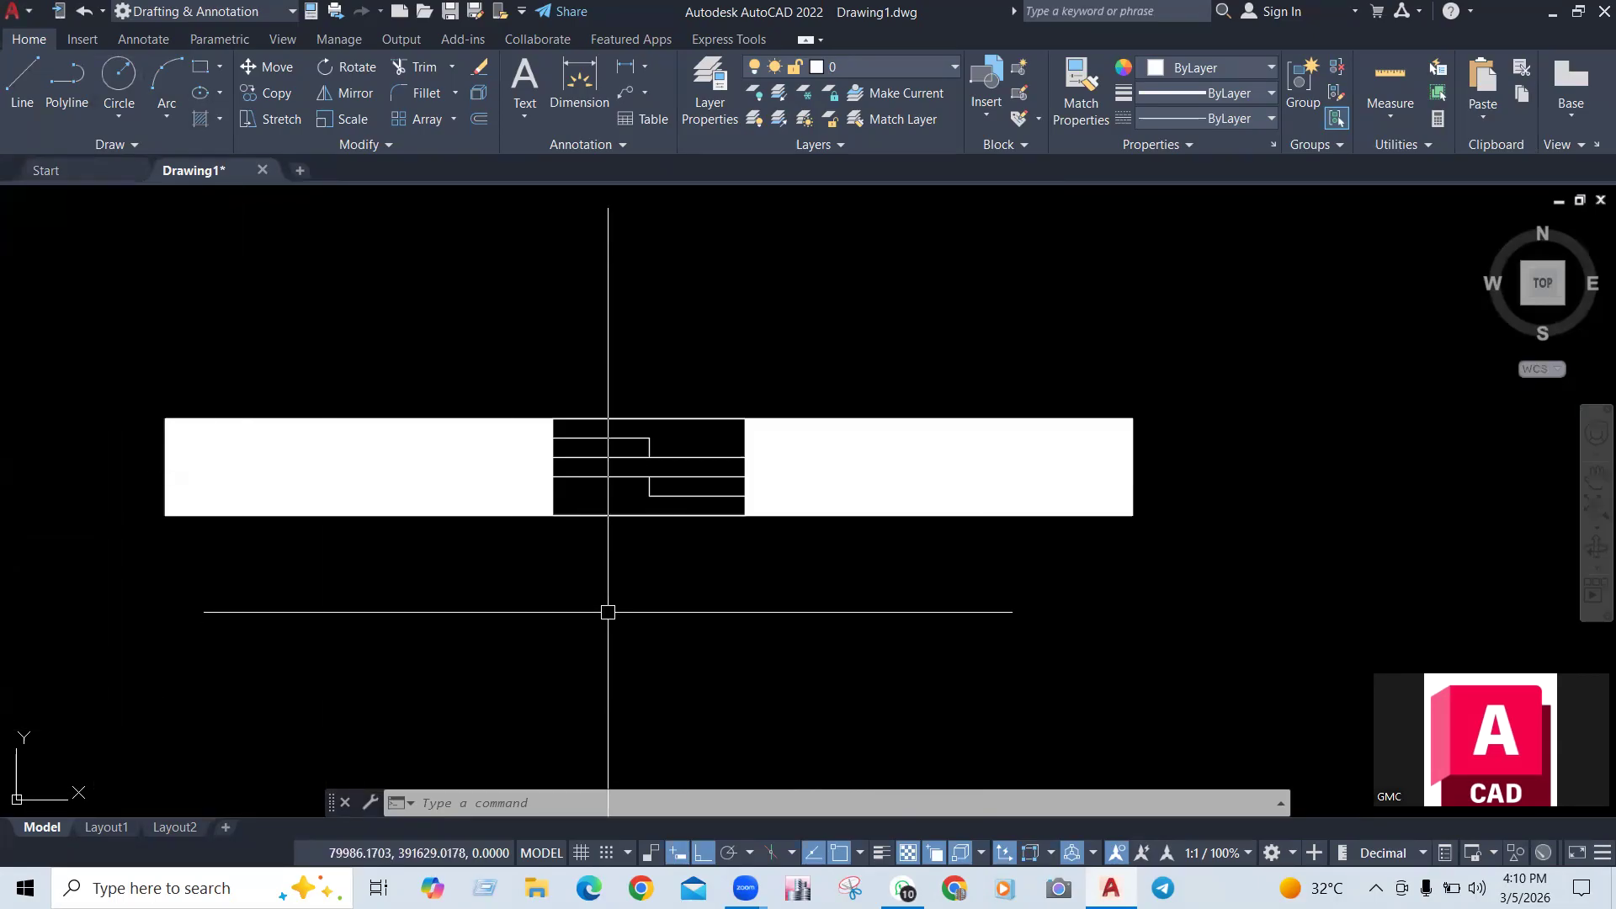
left_click(132, 150)
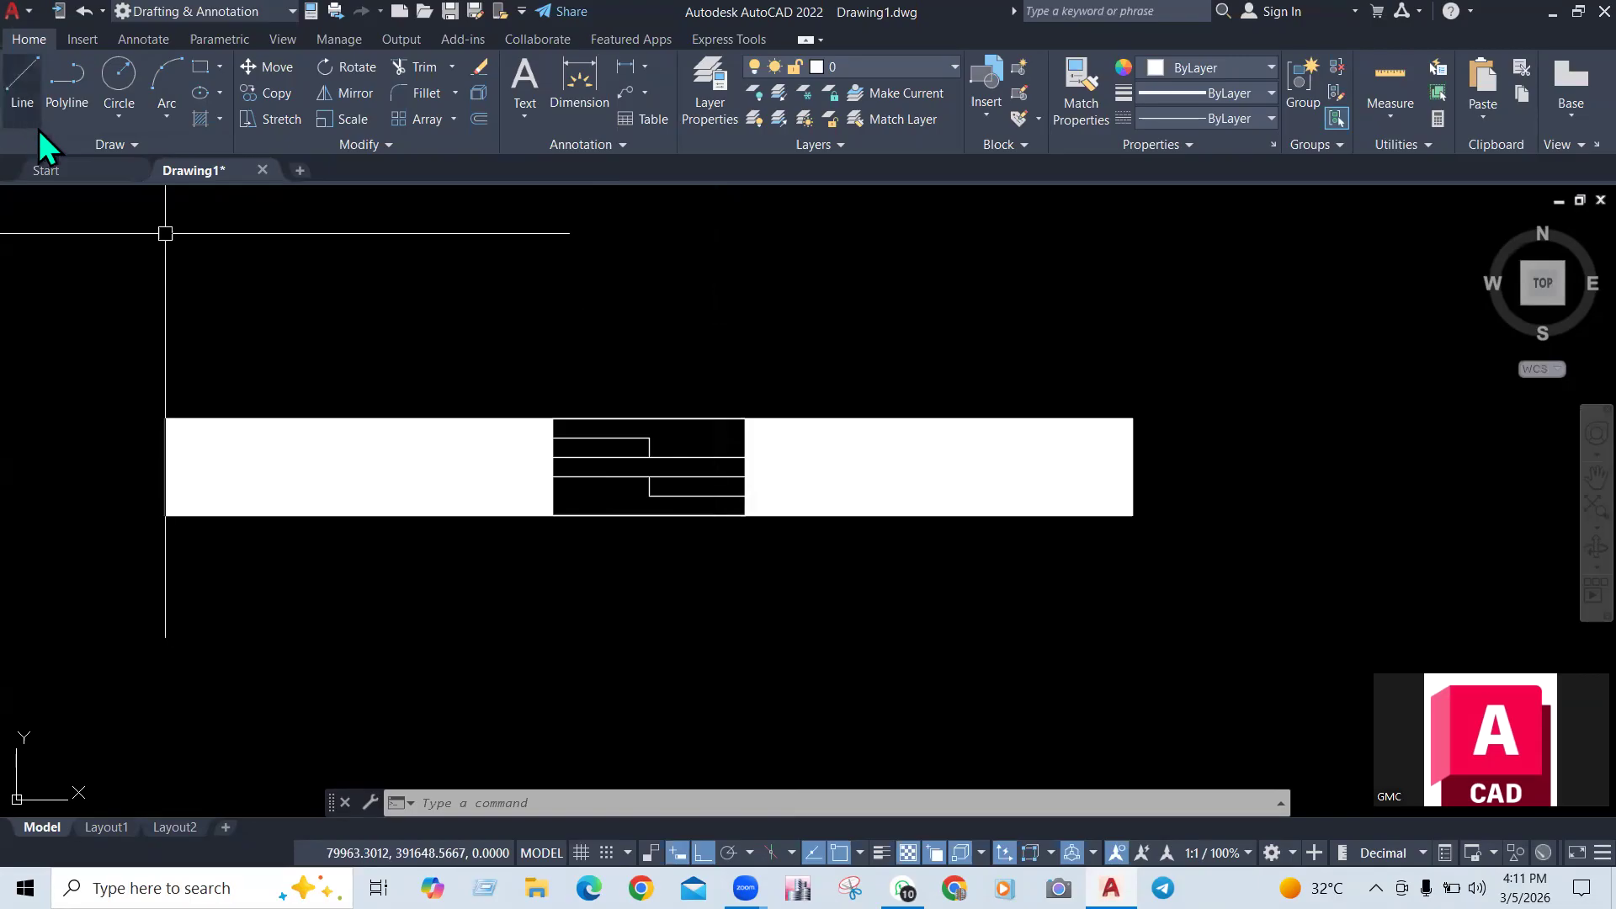
left_click(115, 147)
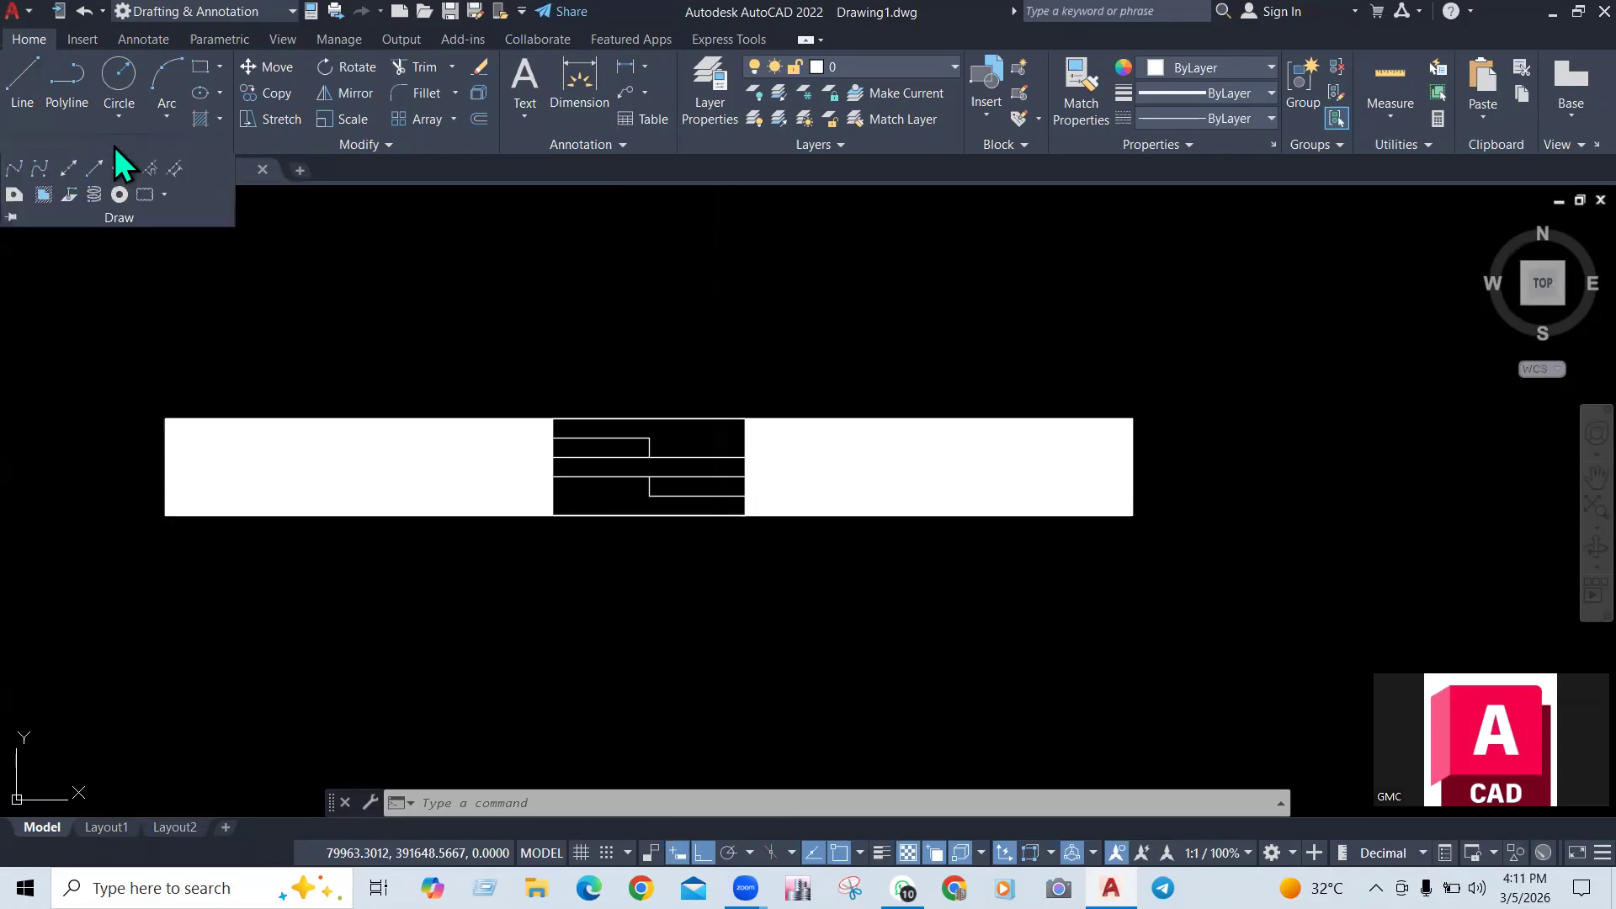
left_click(69, 196)
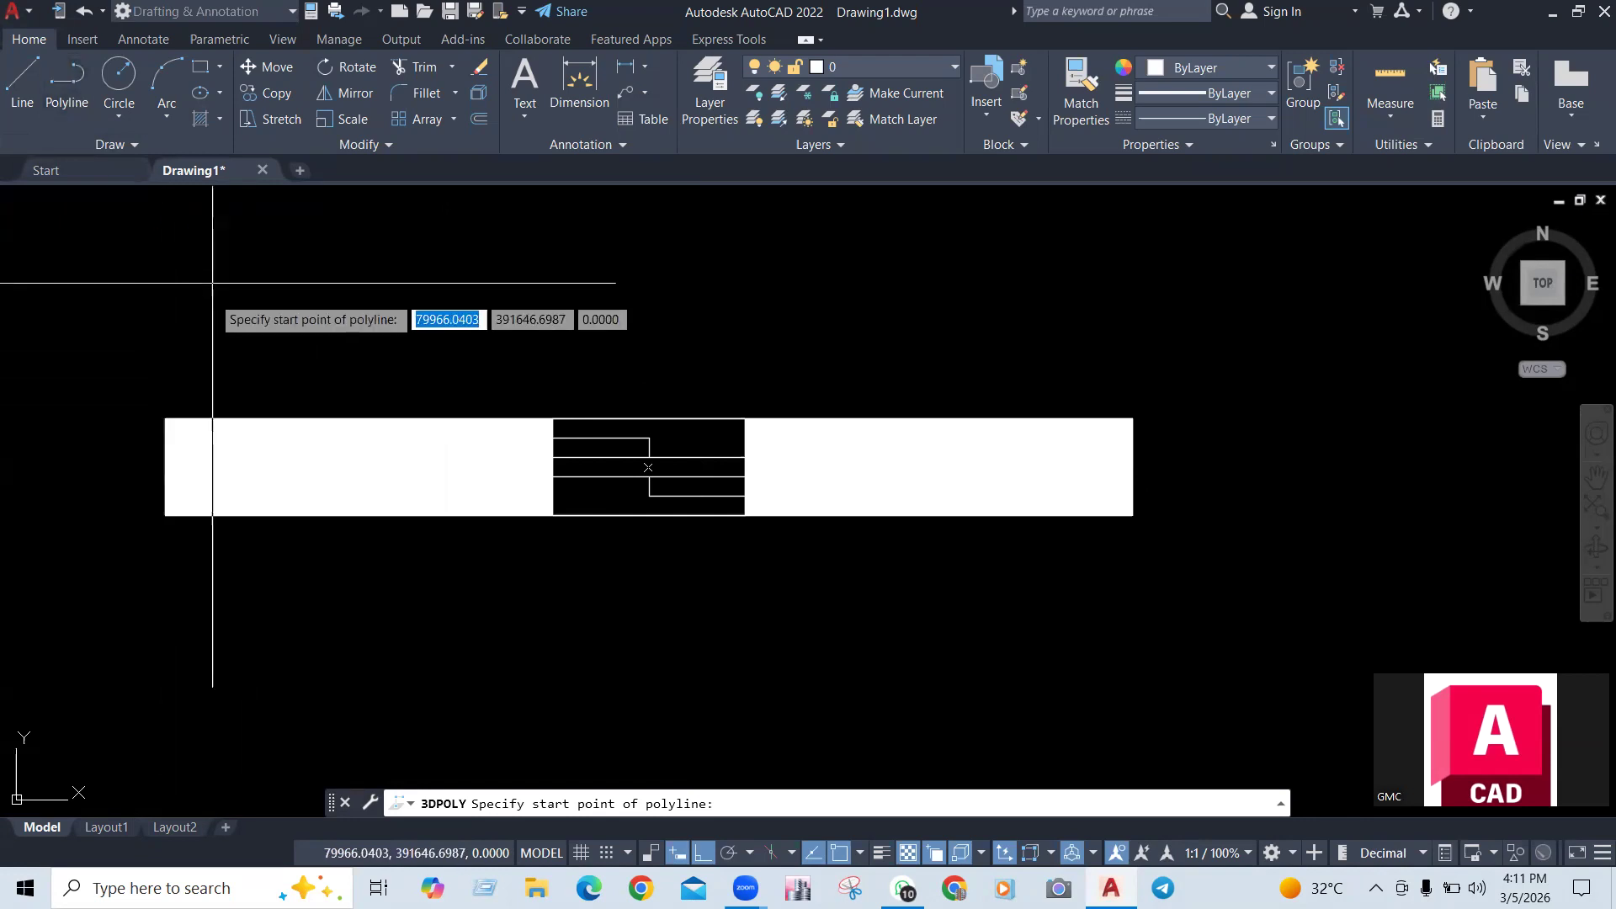
left_click(164, 418)
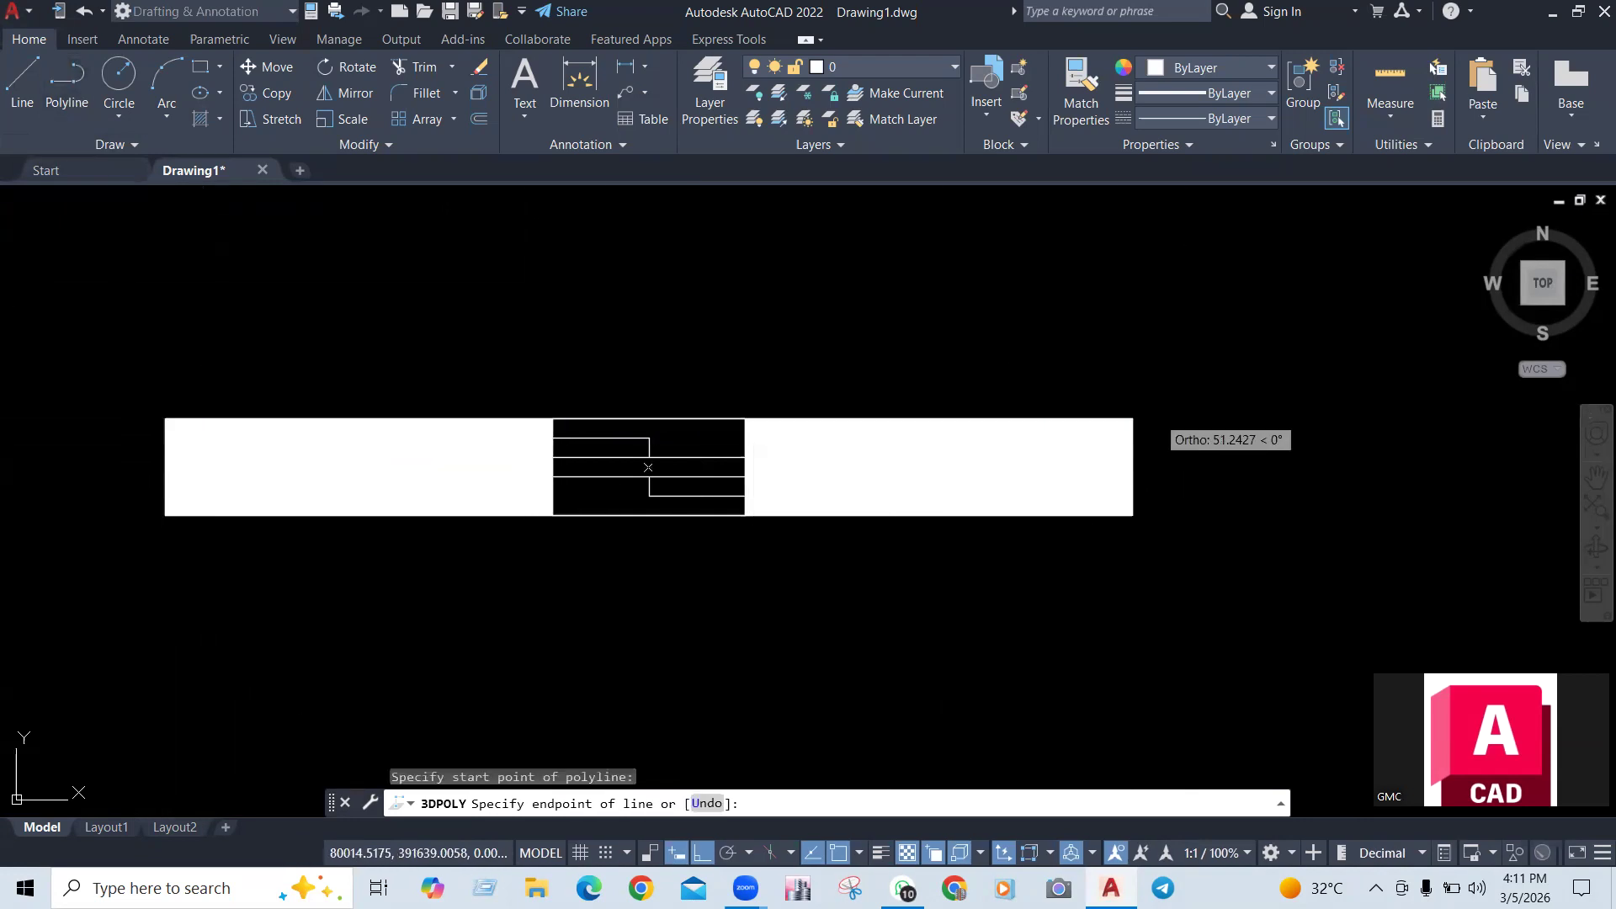
left_click(575, 340)
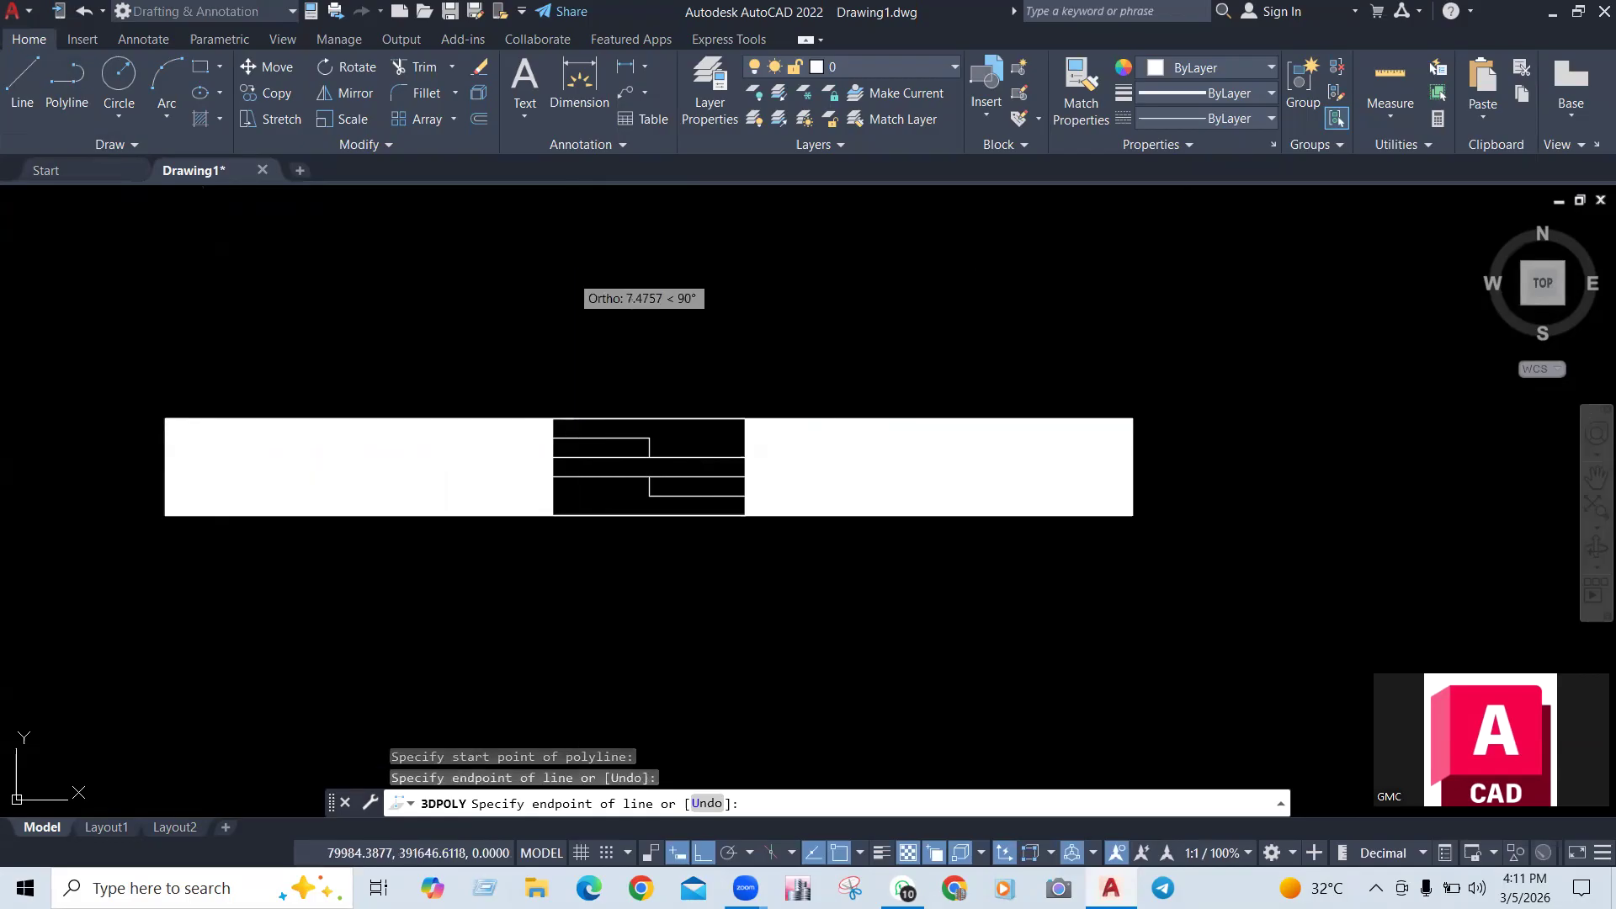
left_click(575, 271)
left_click(829, 273)
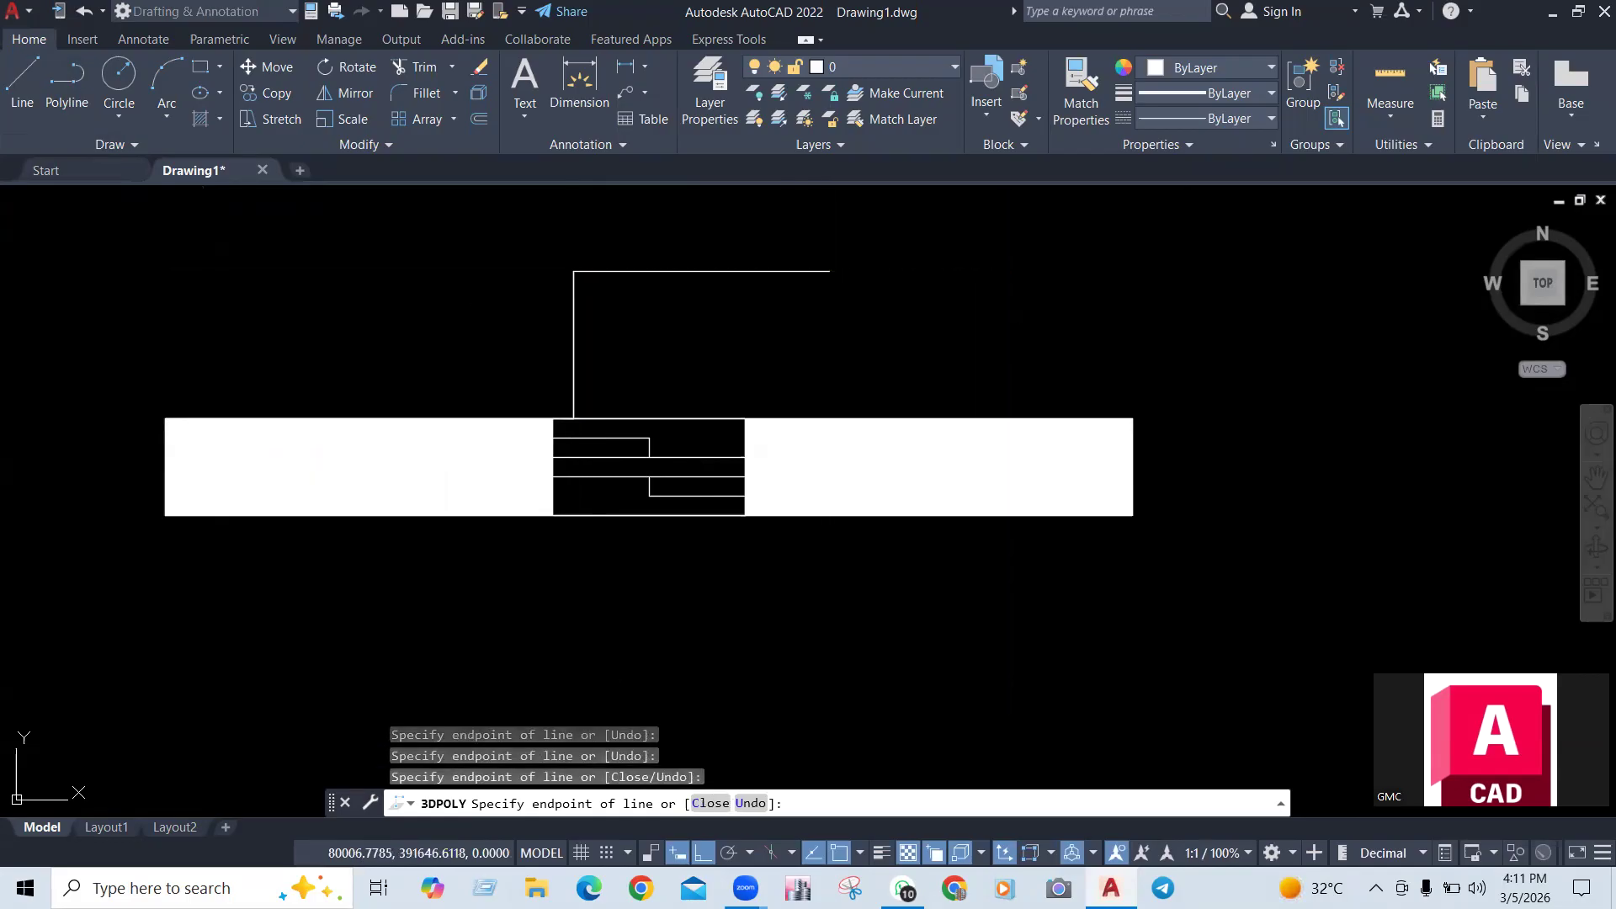
key("Return")
Erase the 3D polyline drawn from the wall strip's upper edge
left_click(713, 272)
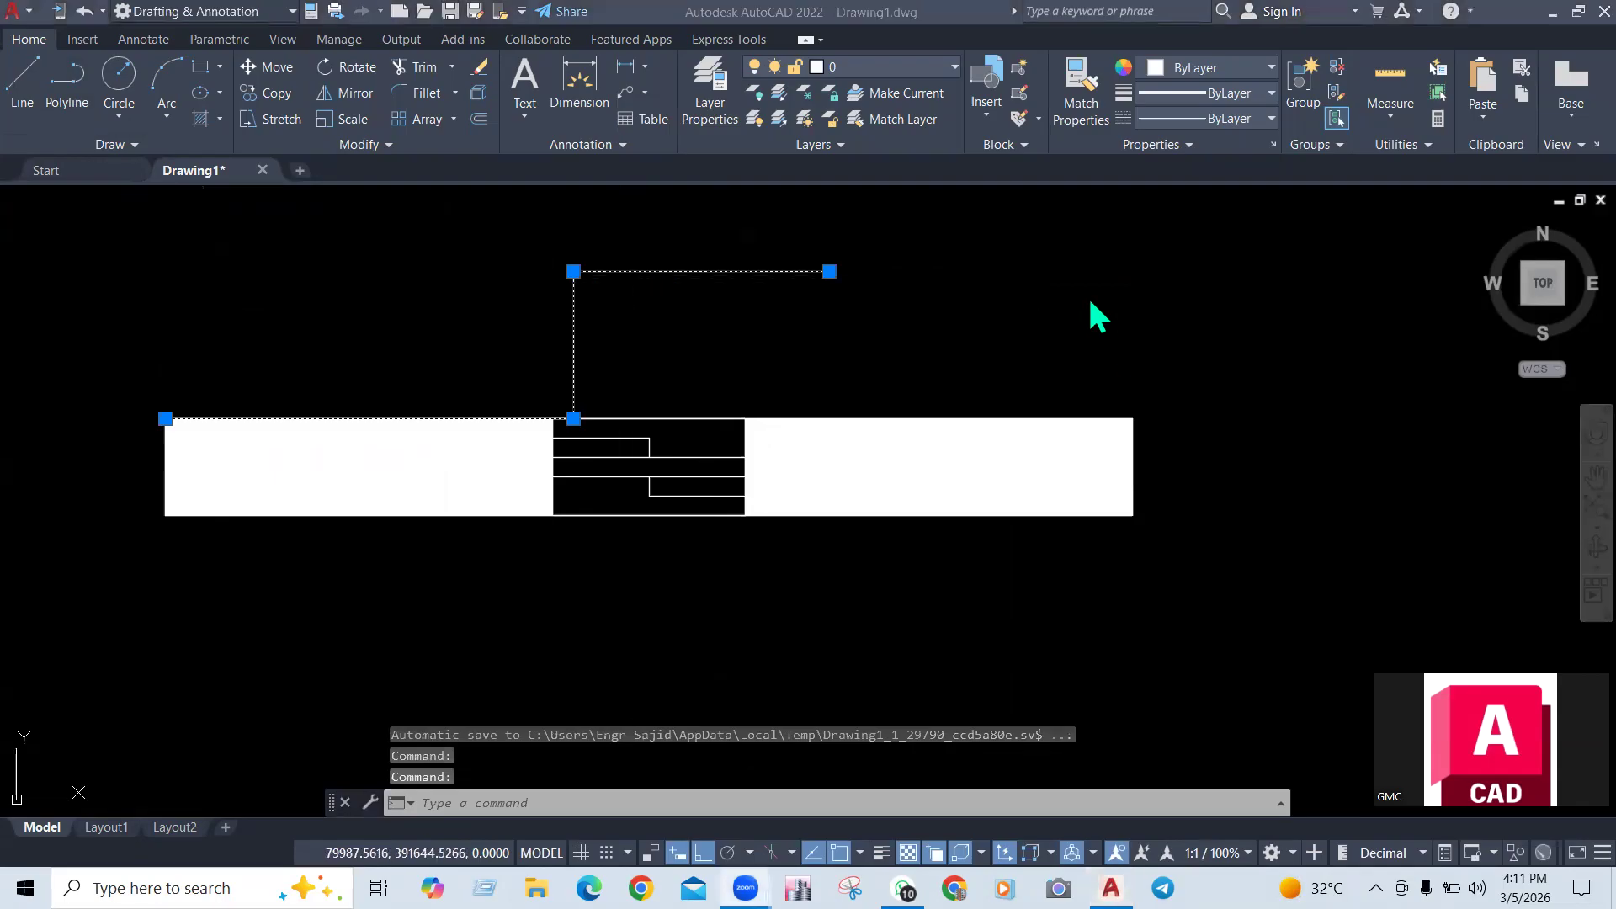
left_click(883, 446)
type("e")
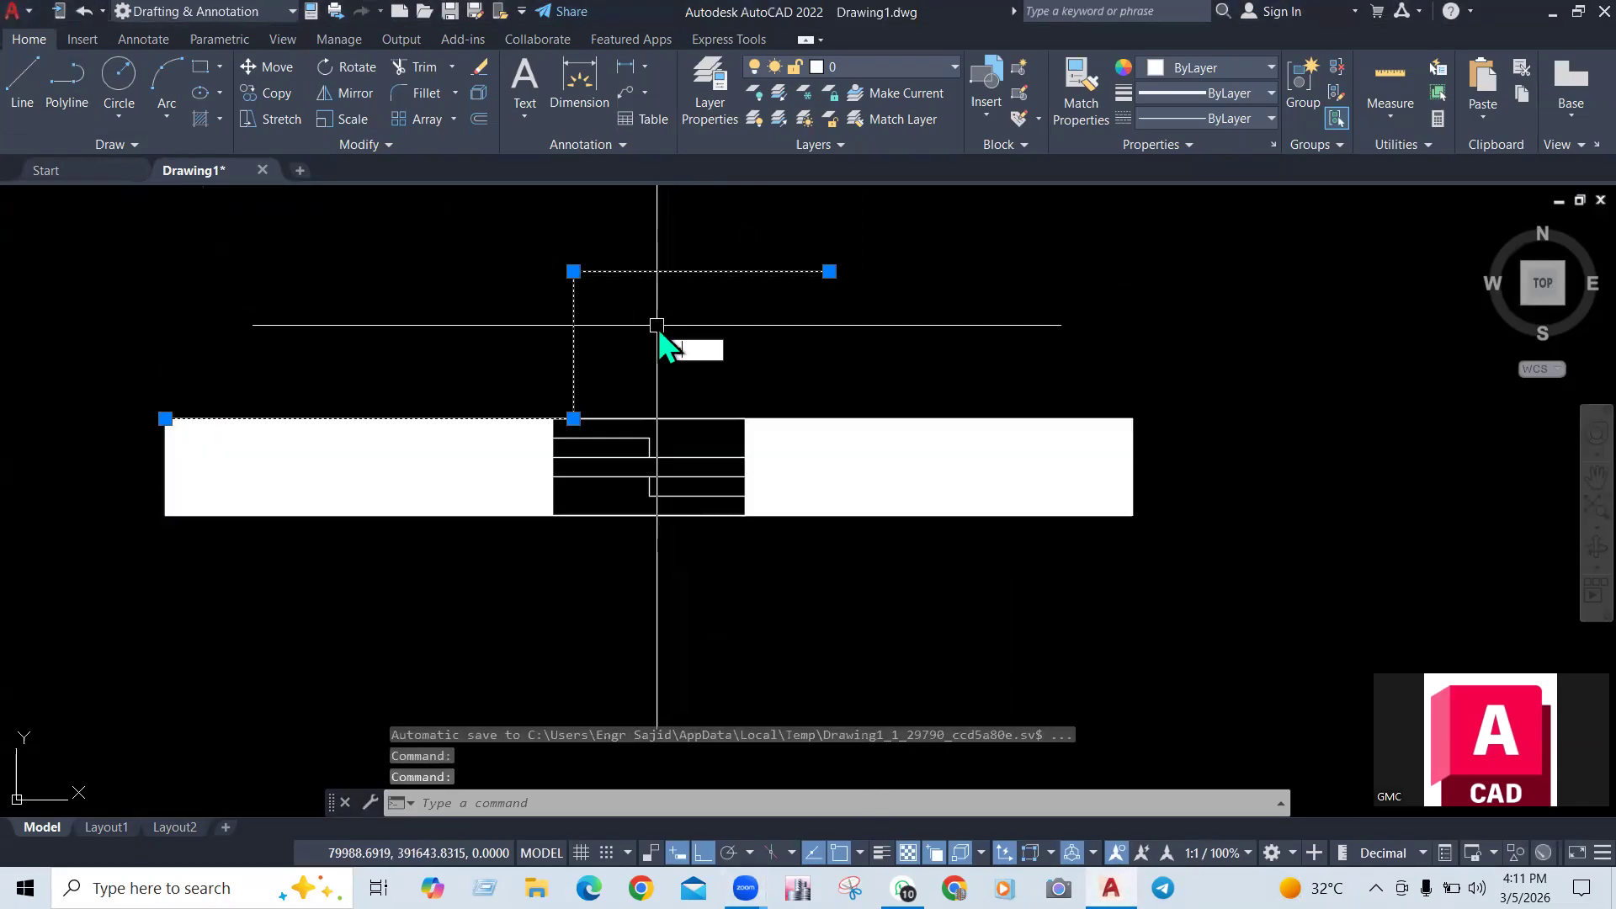
key("Return")
Look up the short command alias for 3DPOLY in the command suggestions, trying 3DPL and 3P, and leave without starting it
left_click(132, 147)
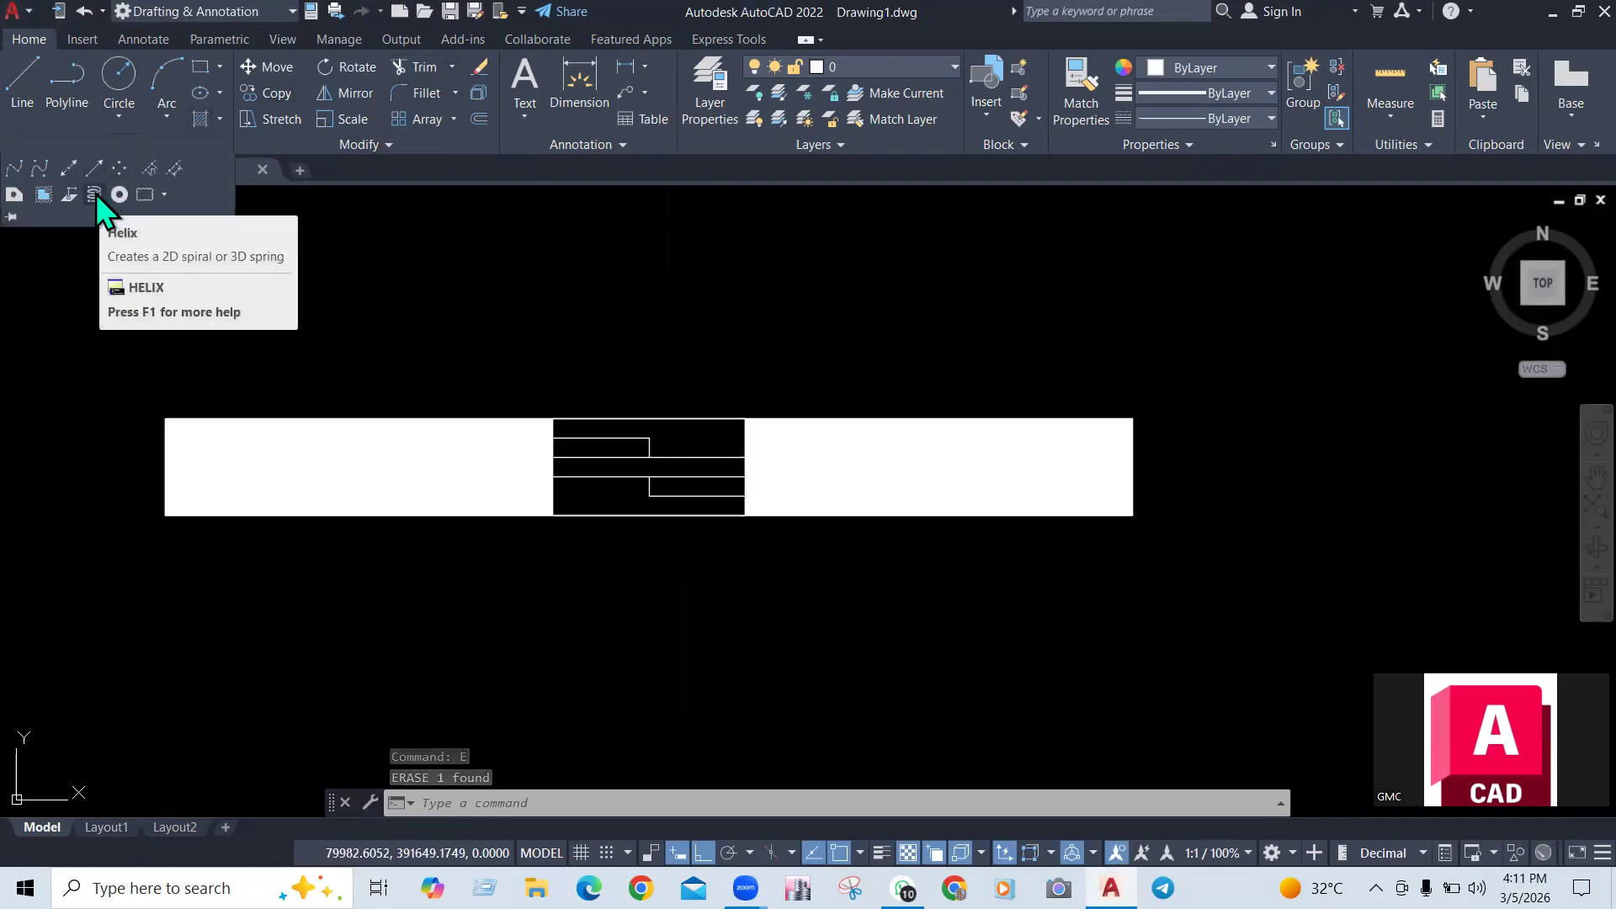
key("Escape")
type("3Dp")
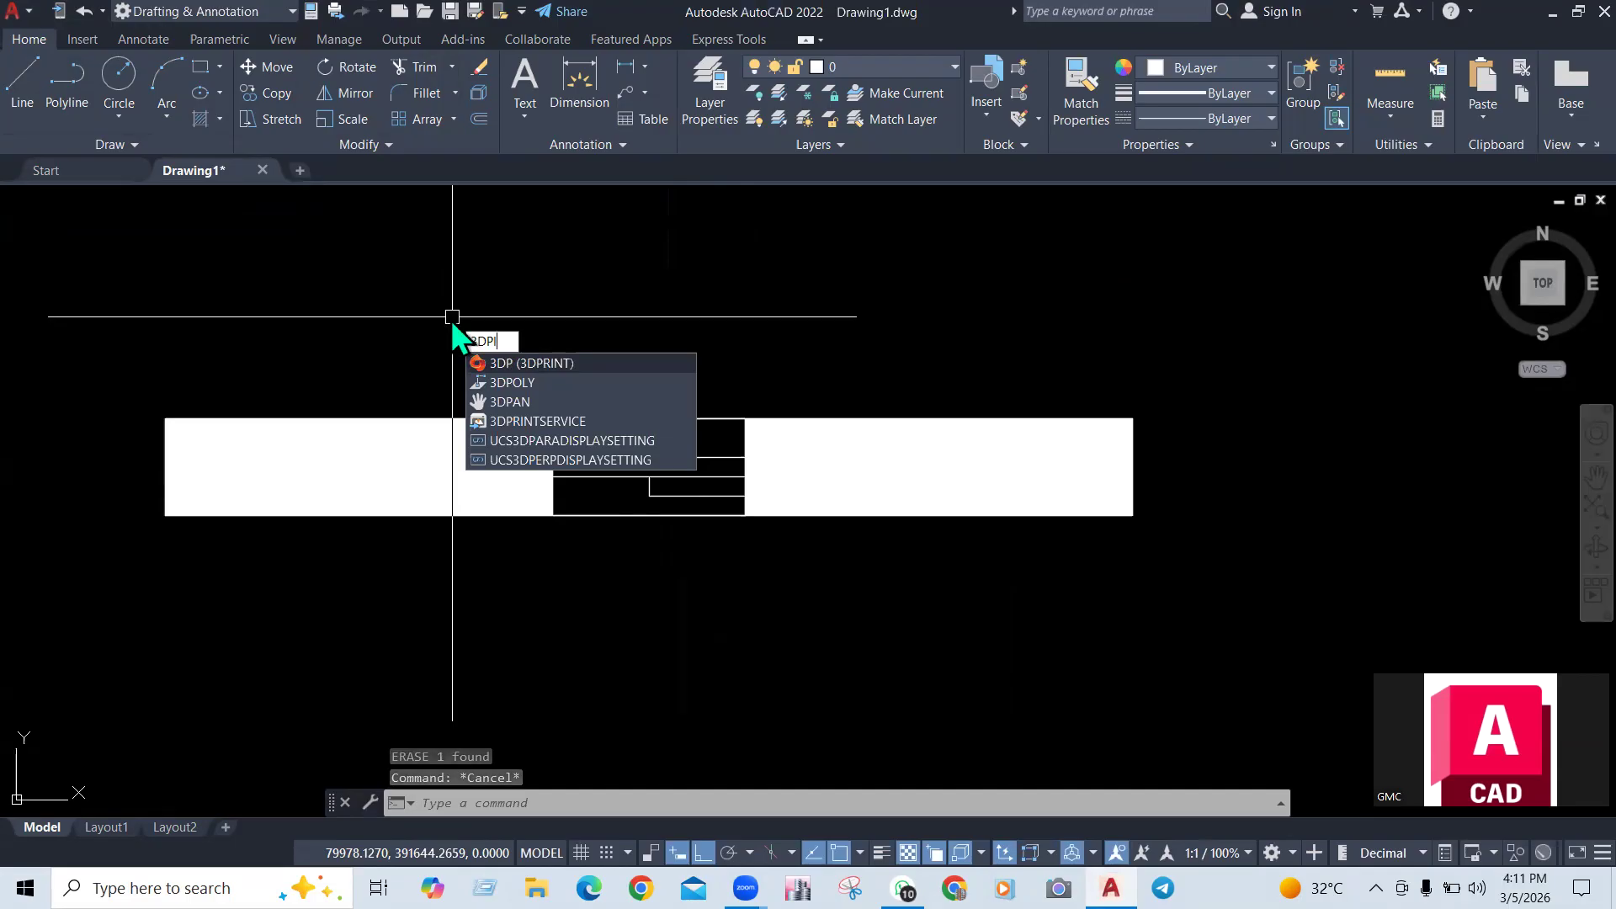
type("l")
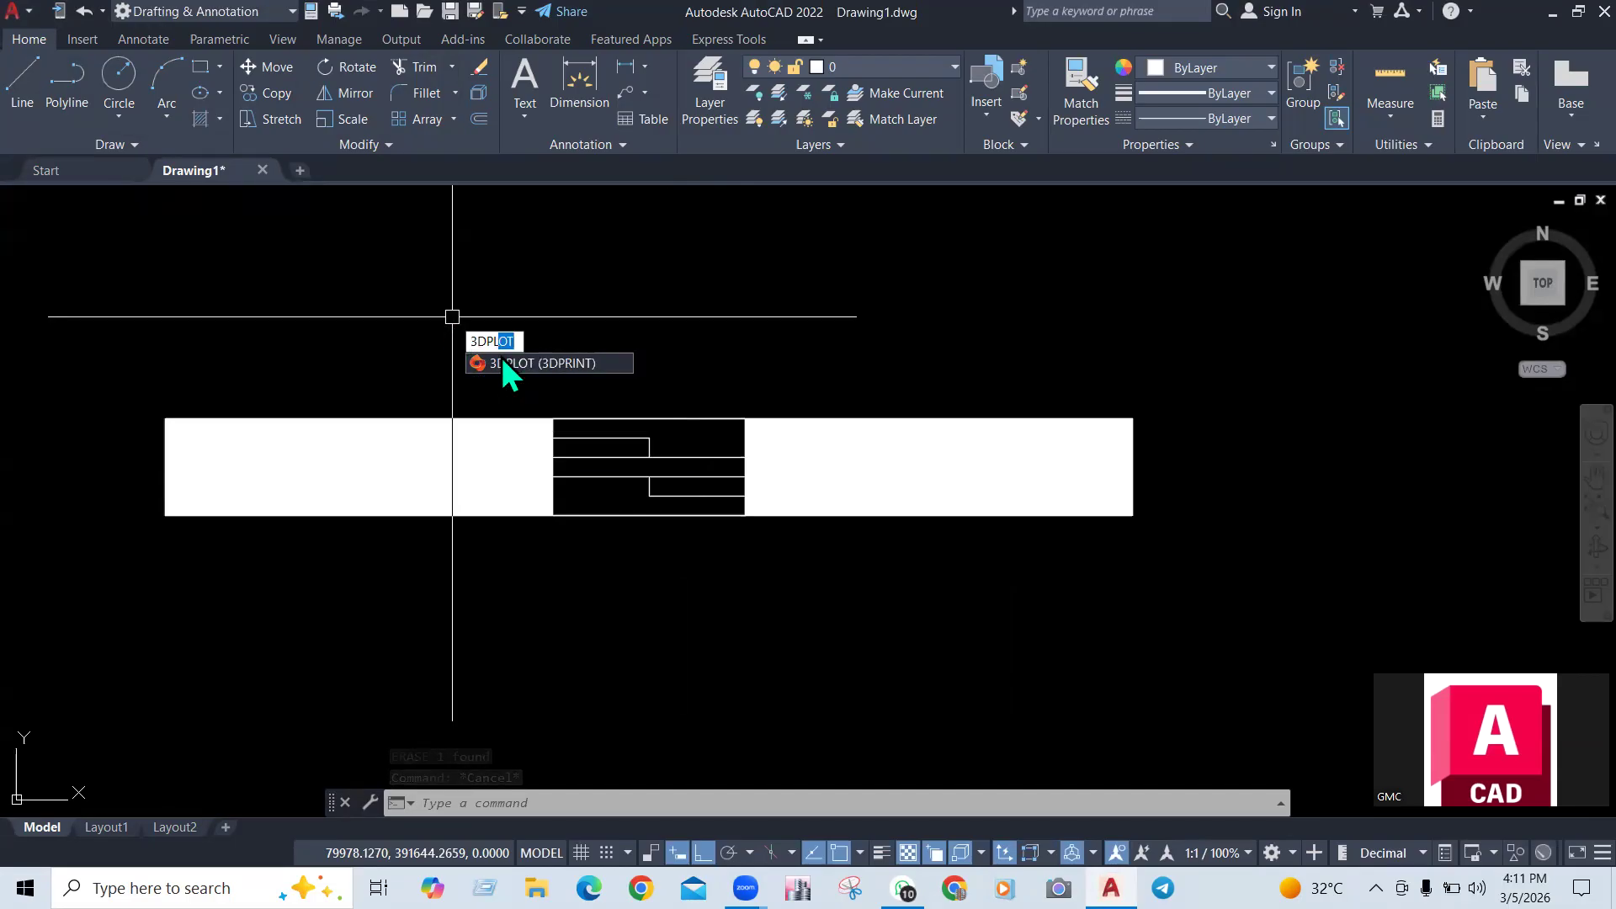
key("BackSpace")
key("BackSpace")
key("BackSpace")
key("BackSpace")
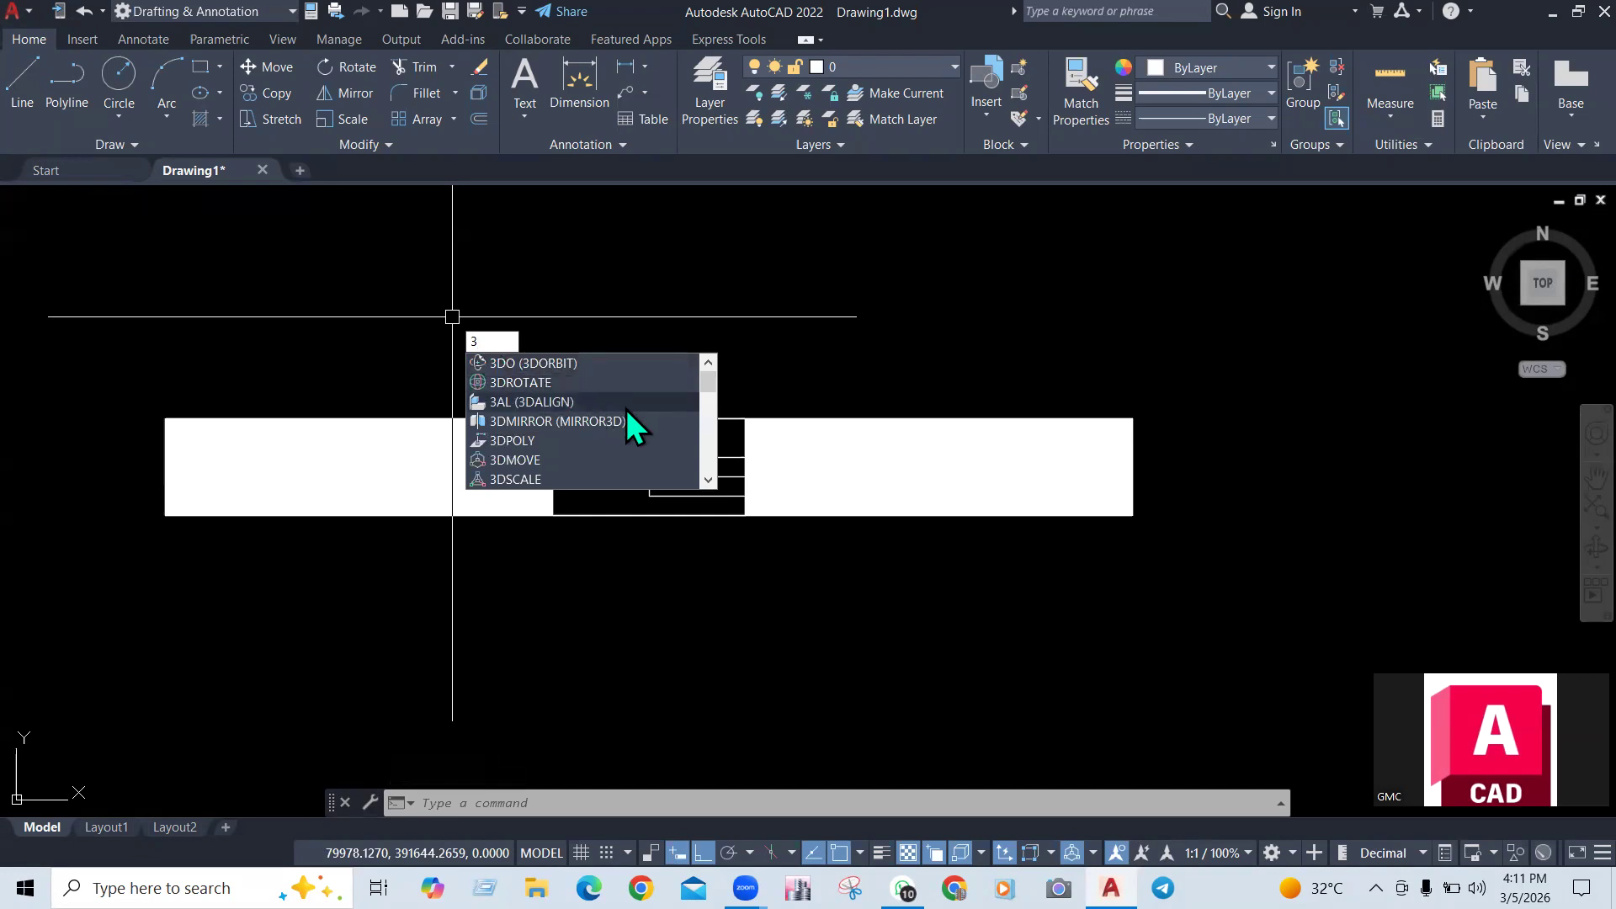
type("P")
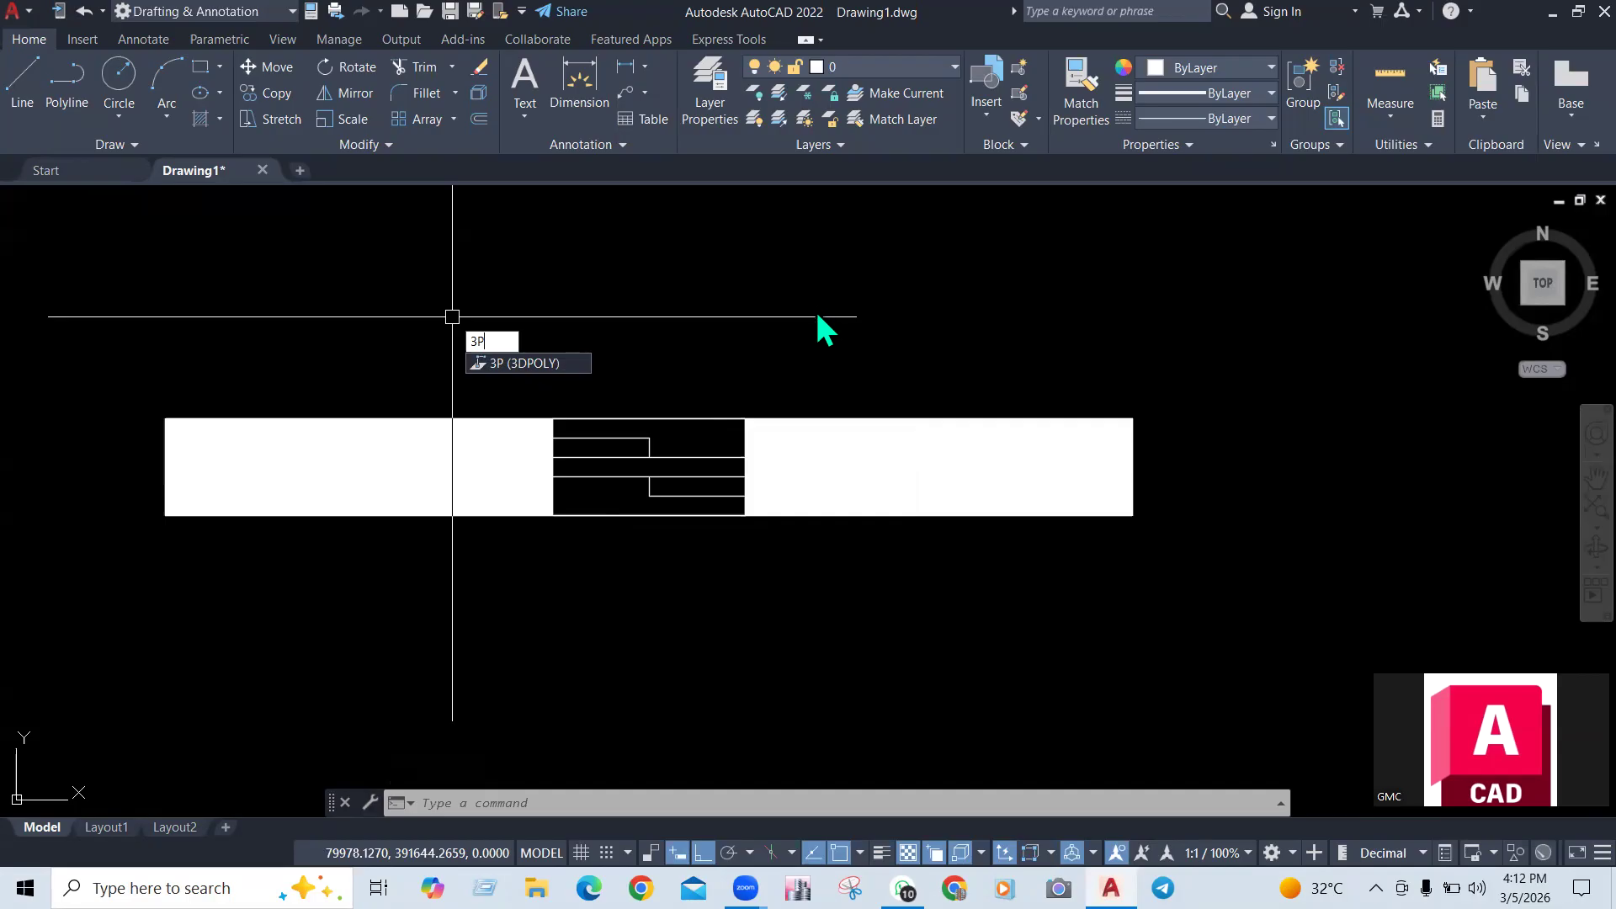
left_click(660, 338)
key("Escape")
key("Escape")
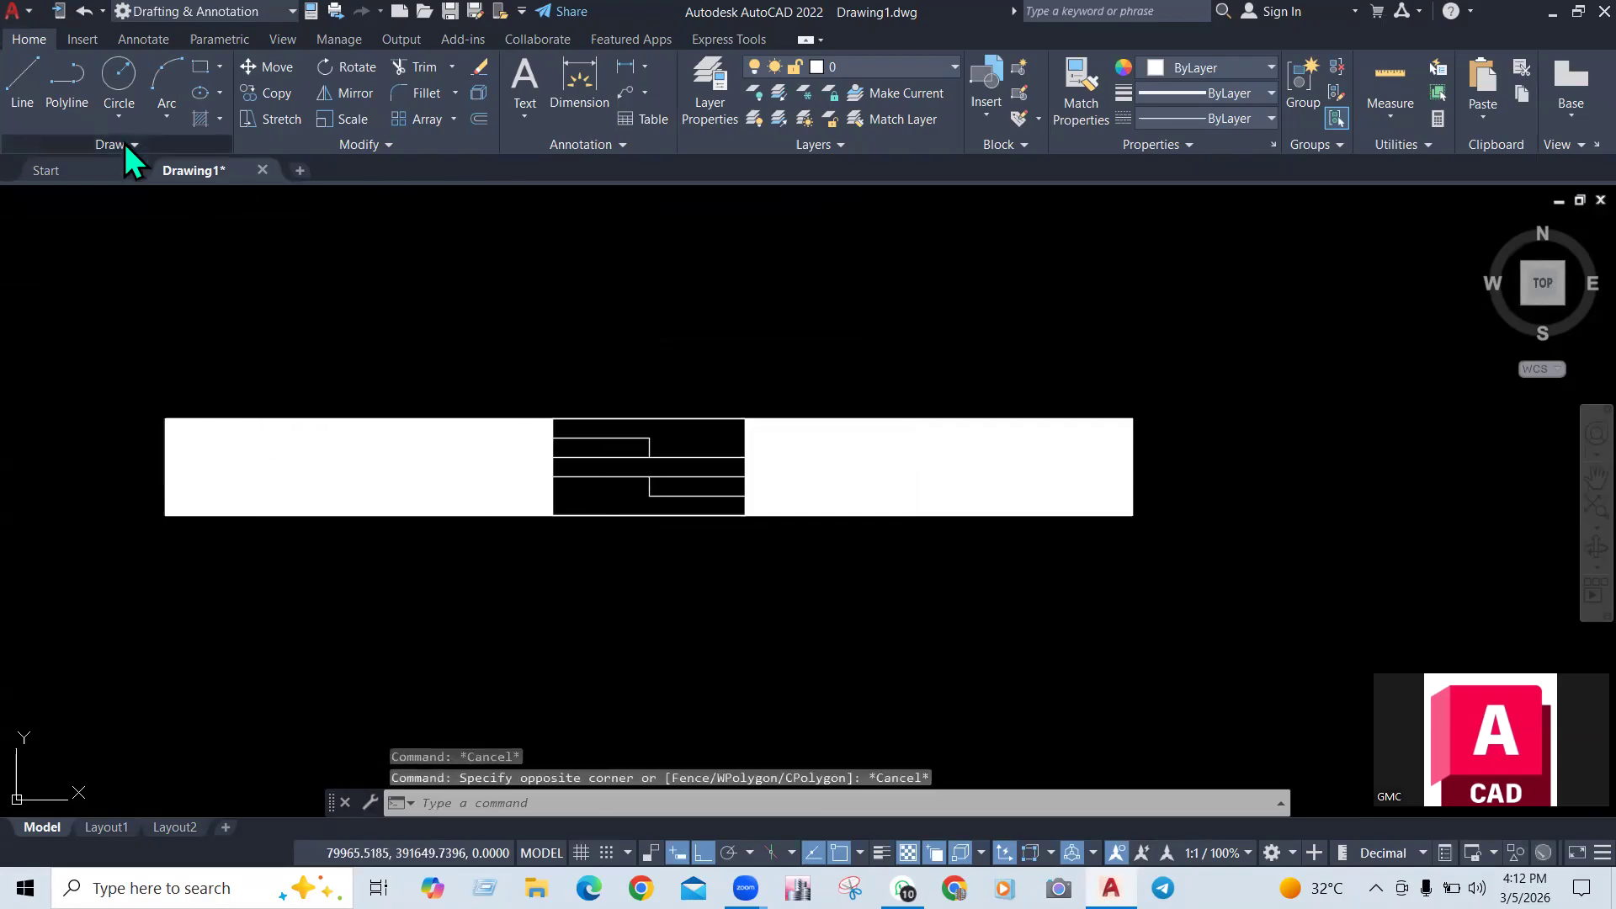
left_click(125, 143)
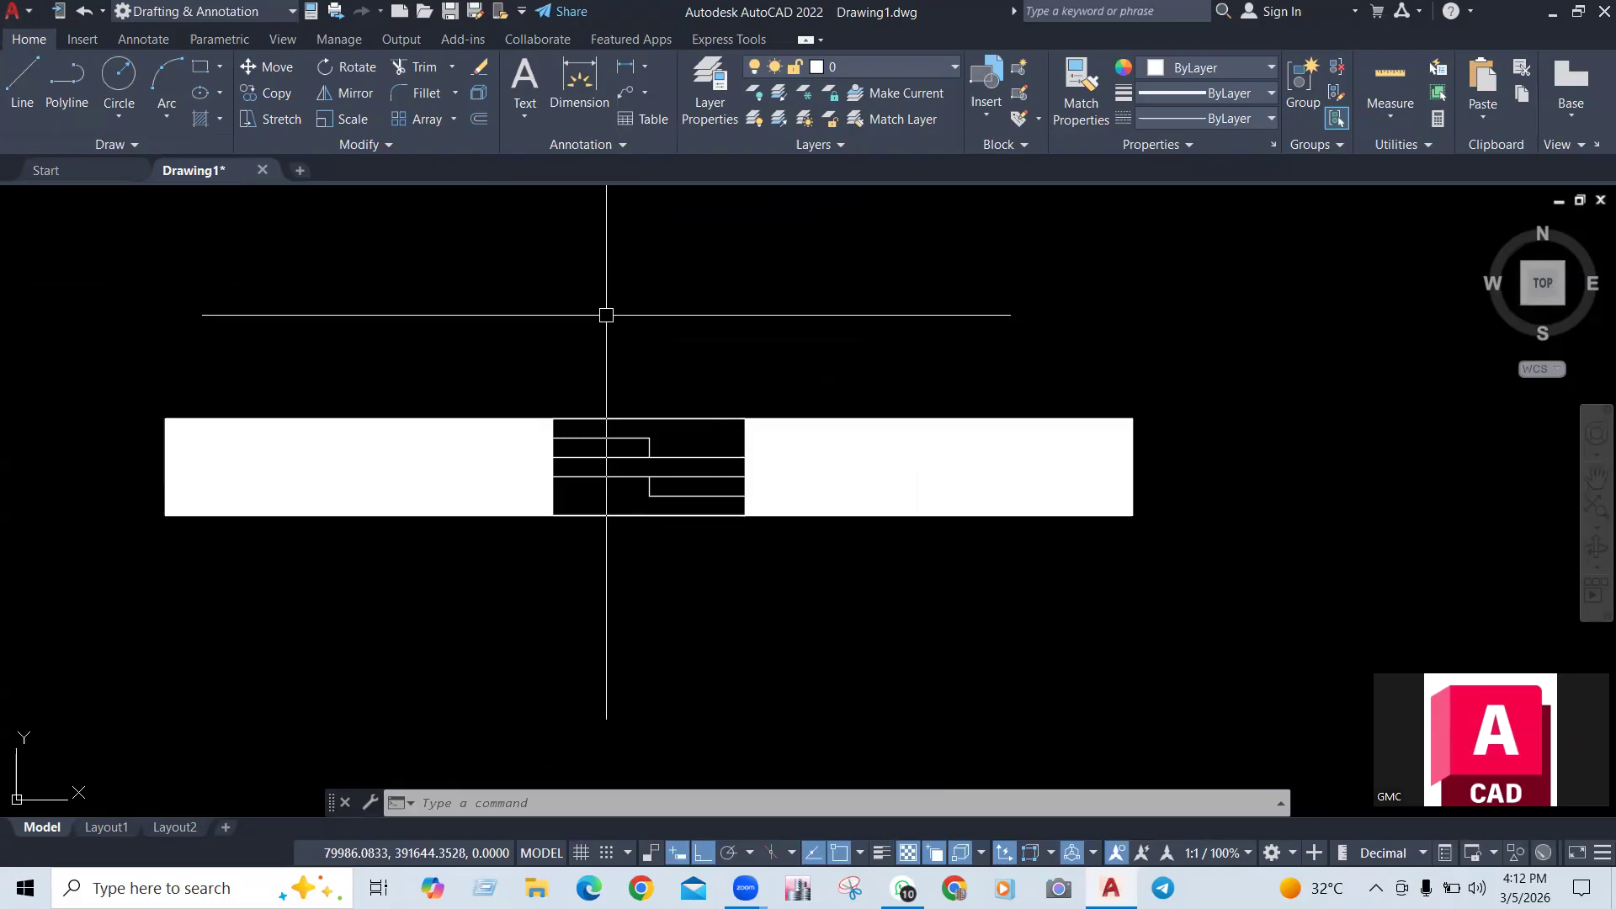
type("H")
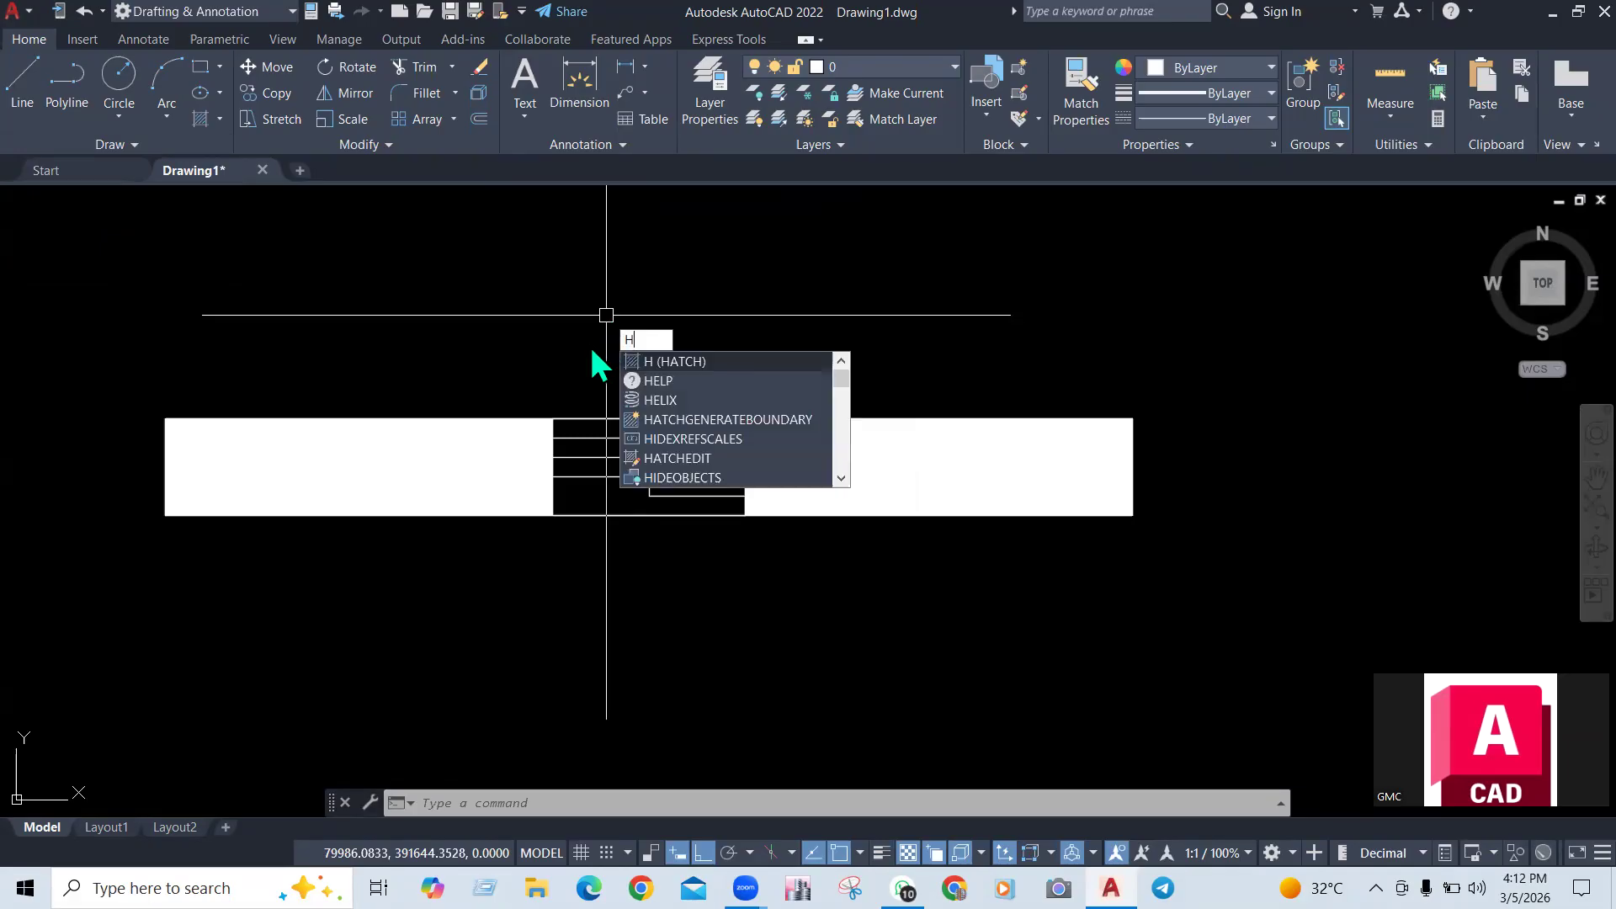
type("EL")
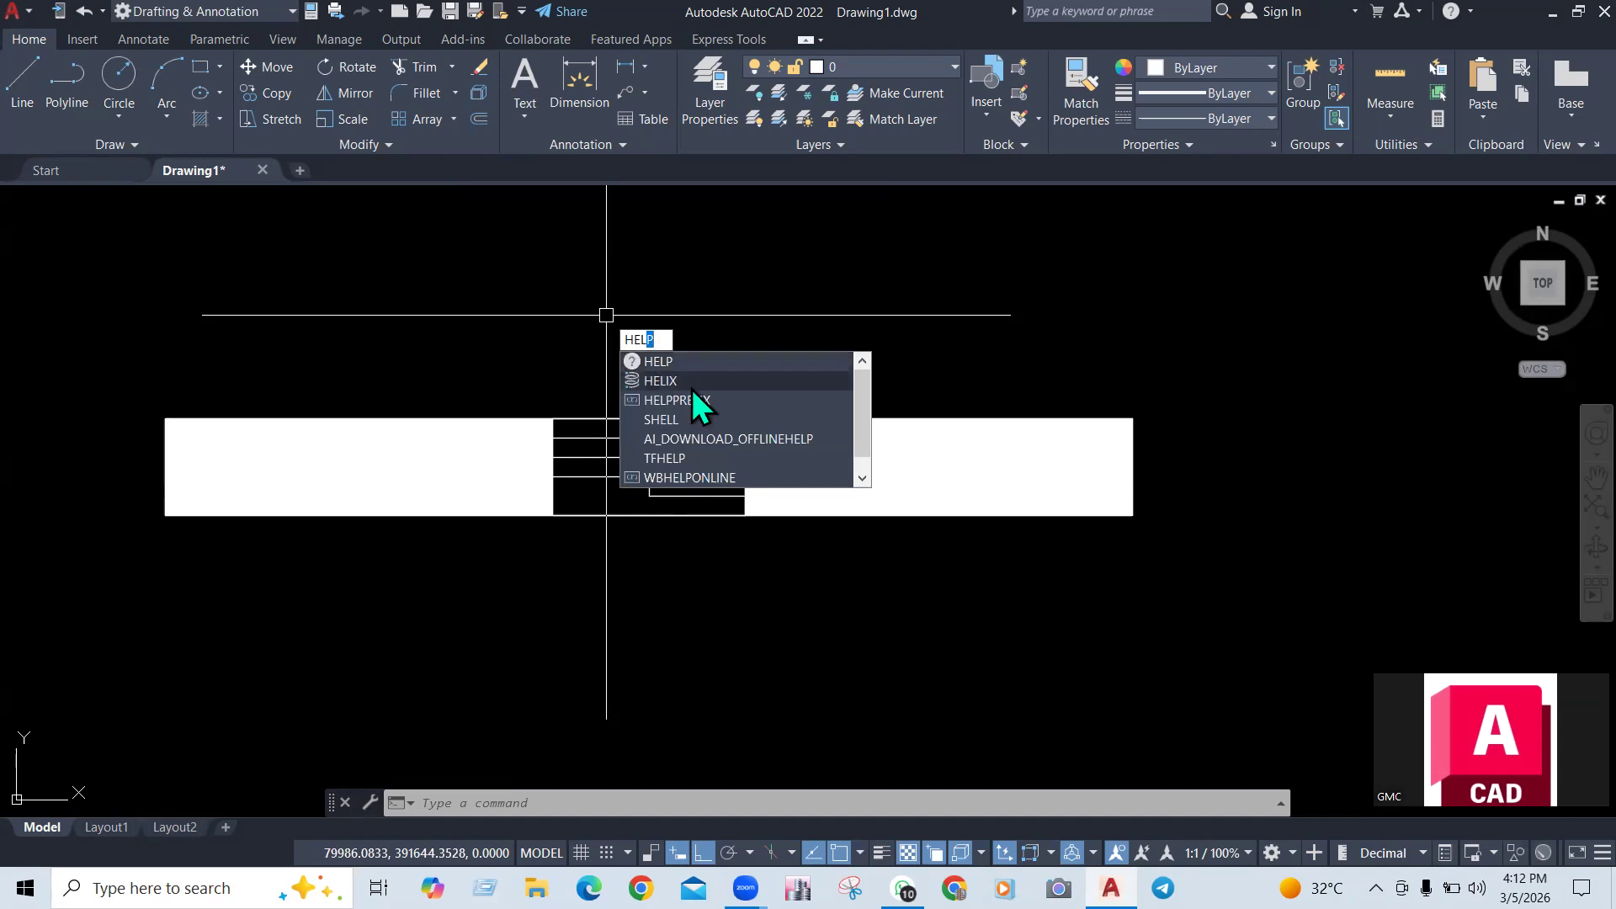
key("Escape")
Draw a helix in the empty area below the window symbol, with base and top radii of about 5.14 units and a freely picked height
type("HEL")
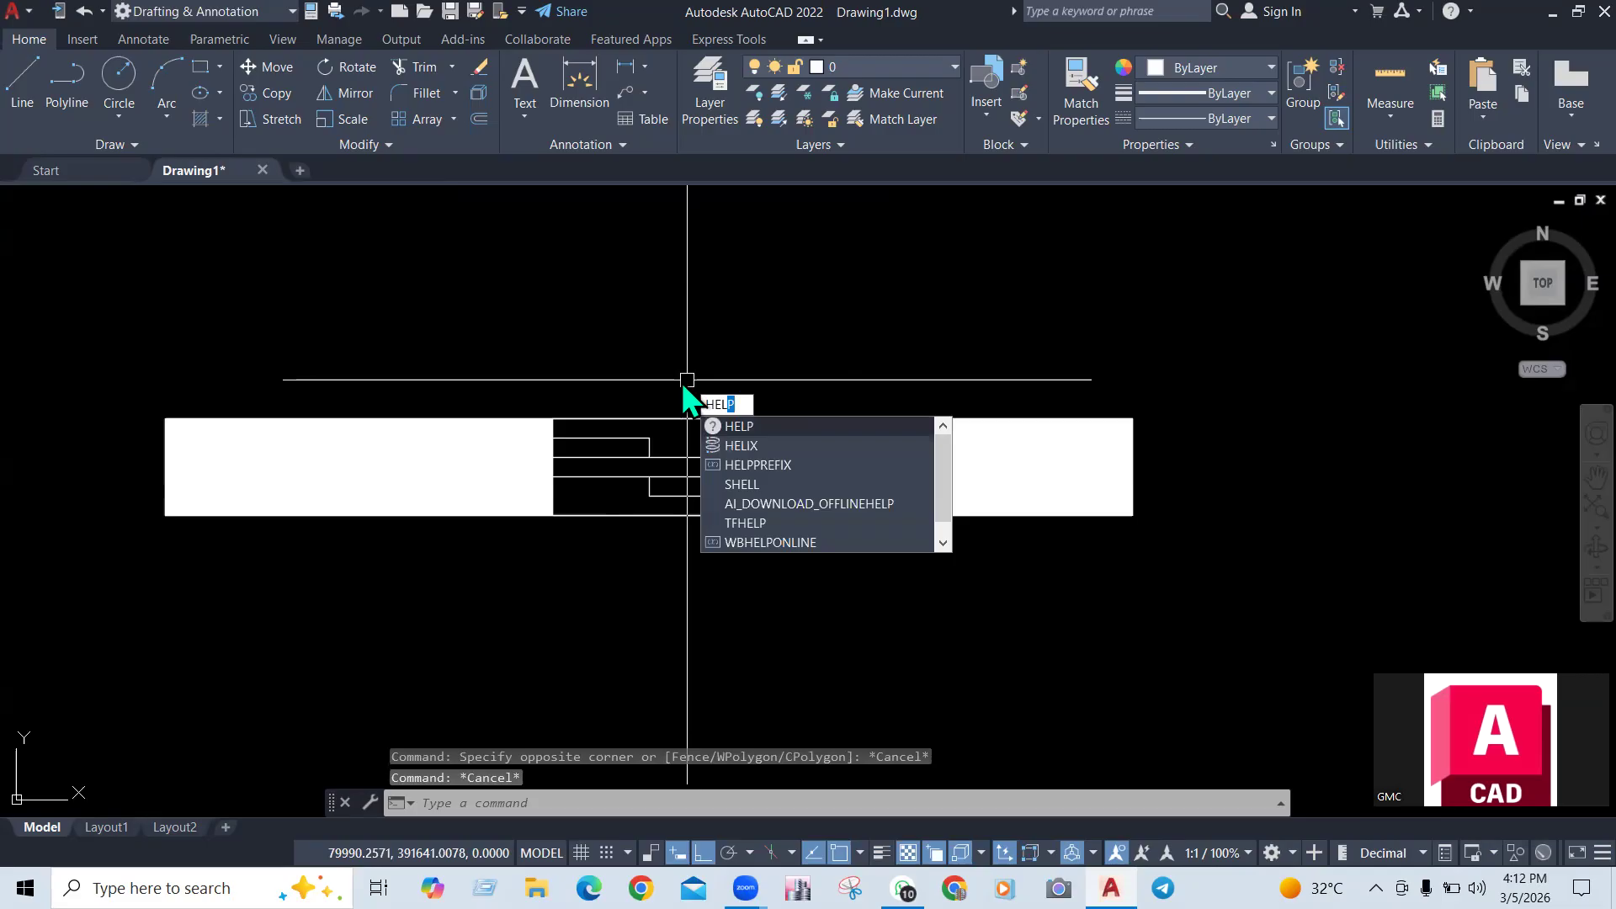
type("I")
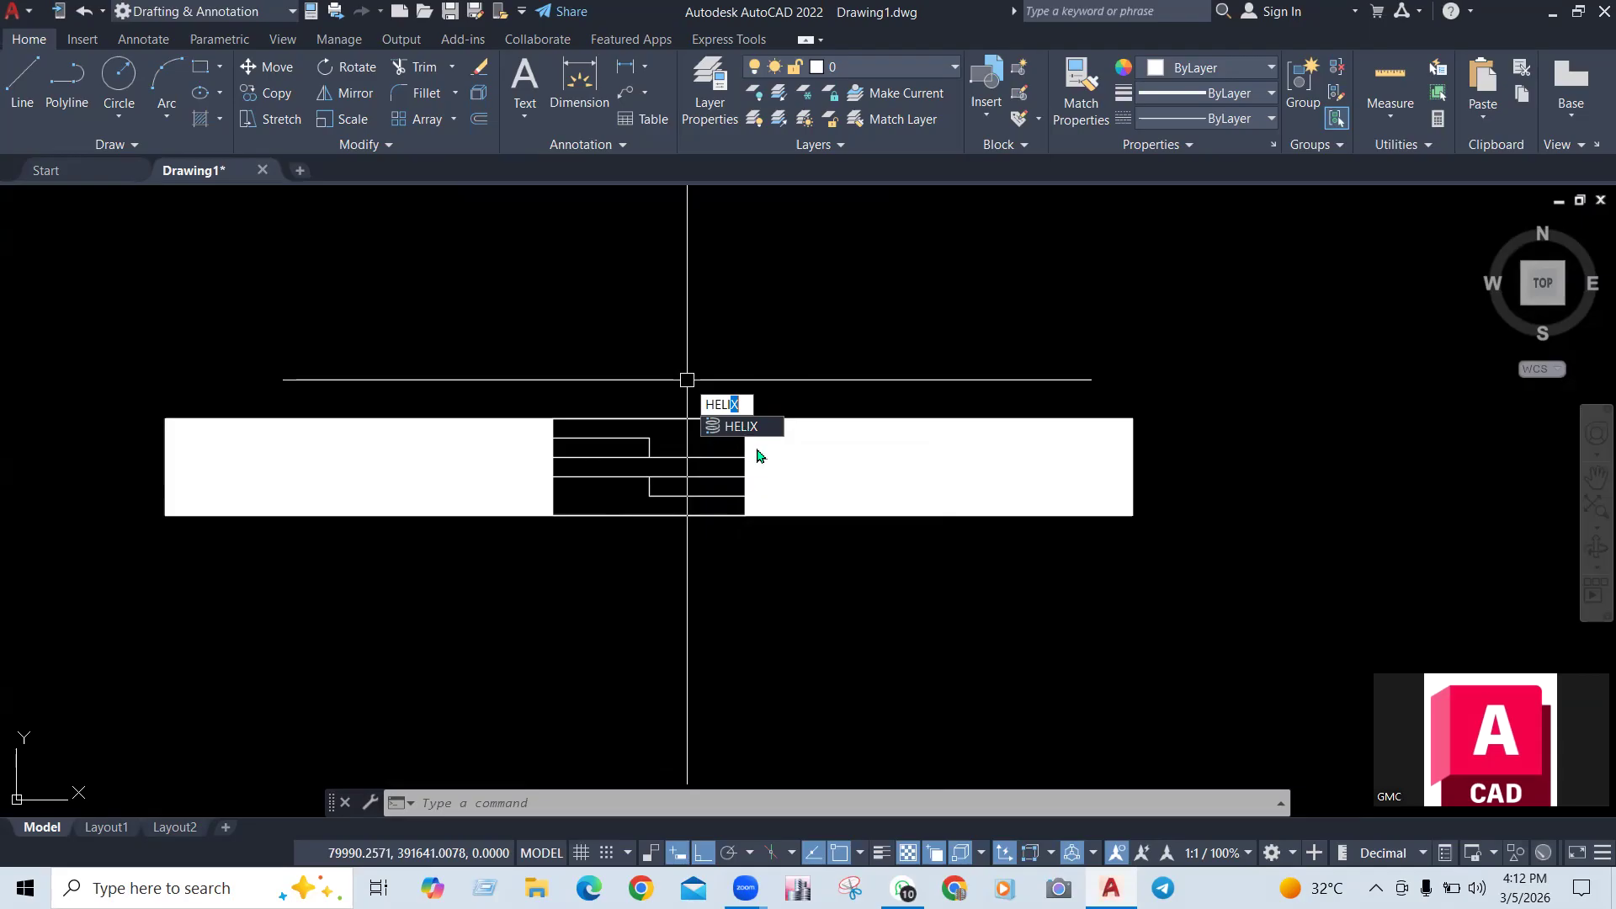
key("Return")
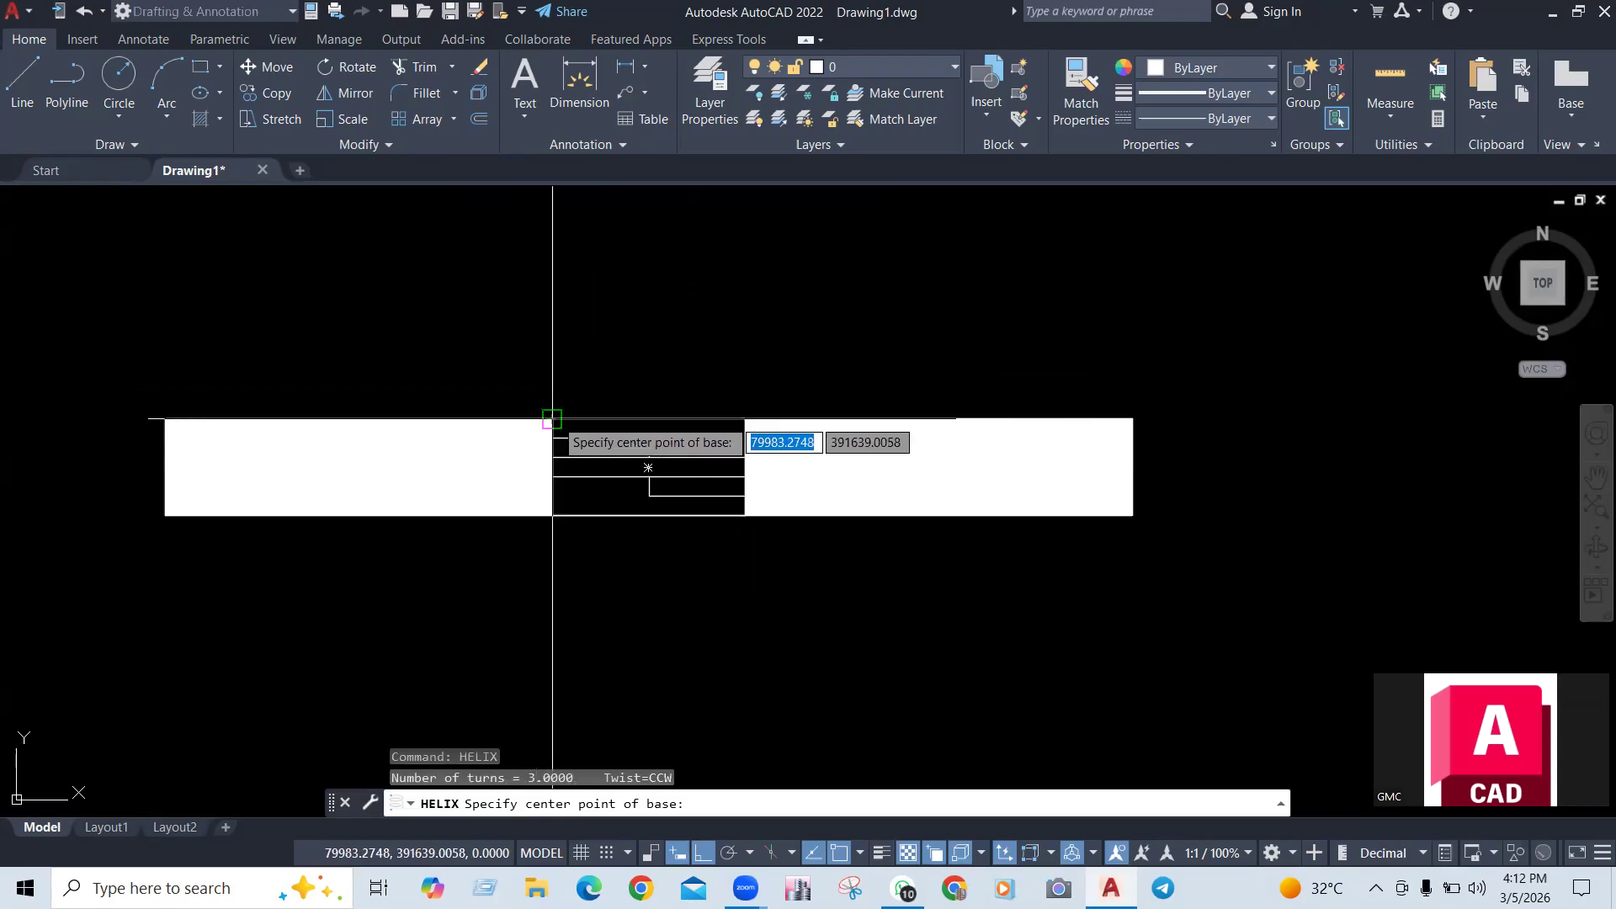
scroll(604, 370, "down", 4)
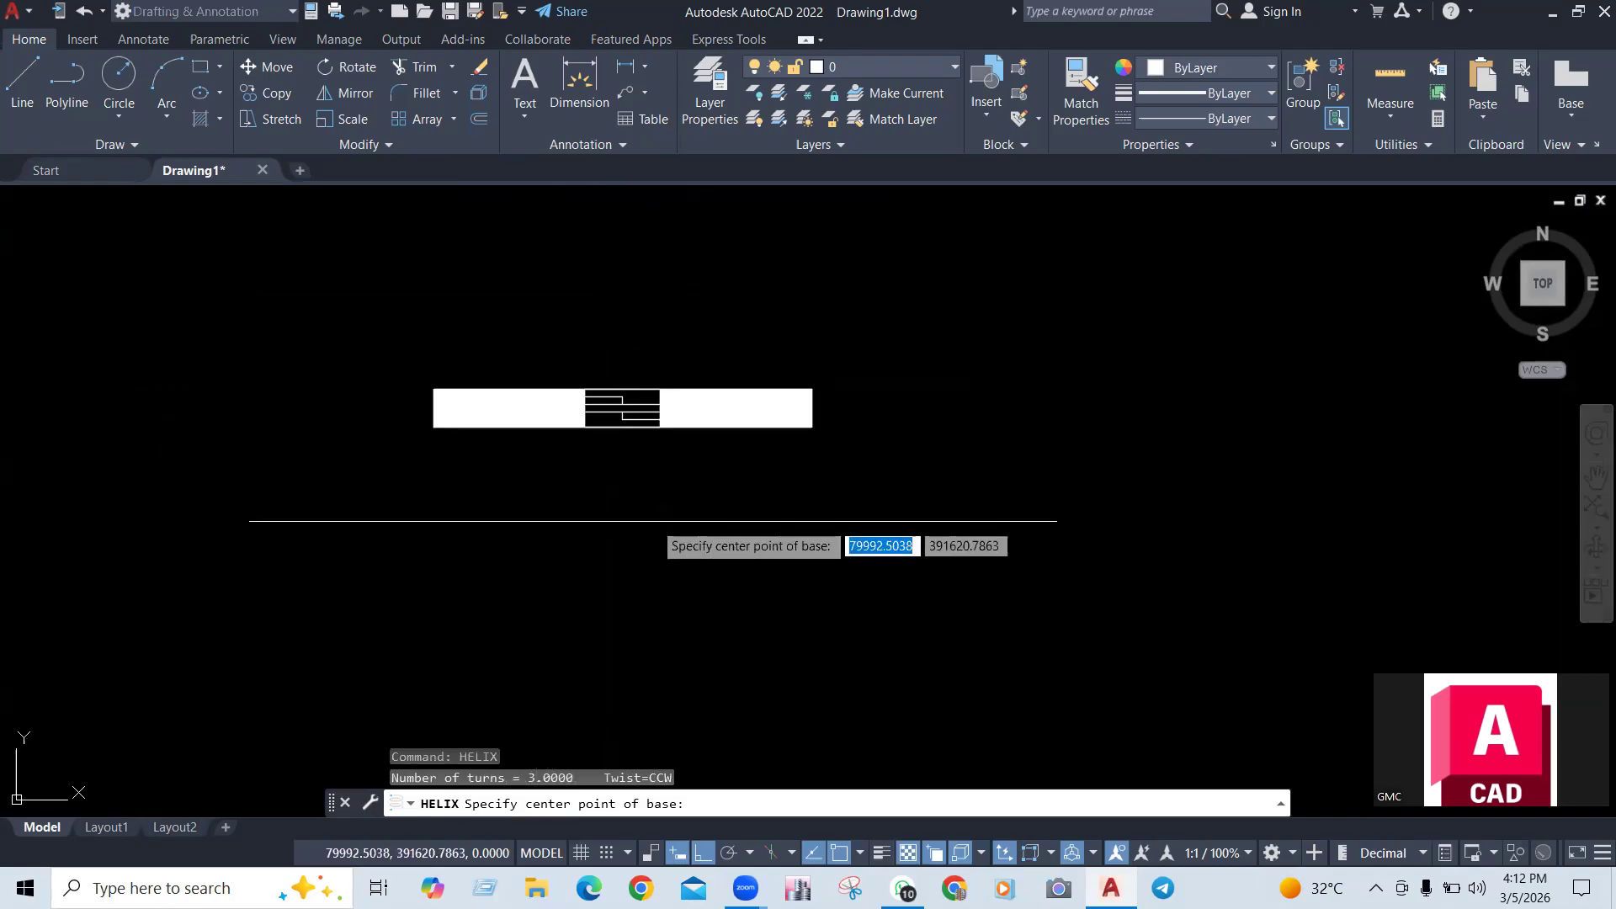
left_click(673, 532)
scroll(693, 542, "up", 2)
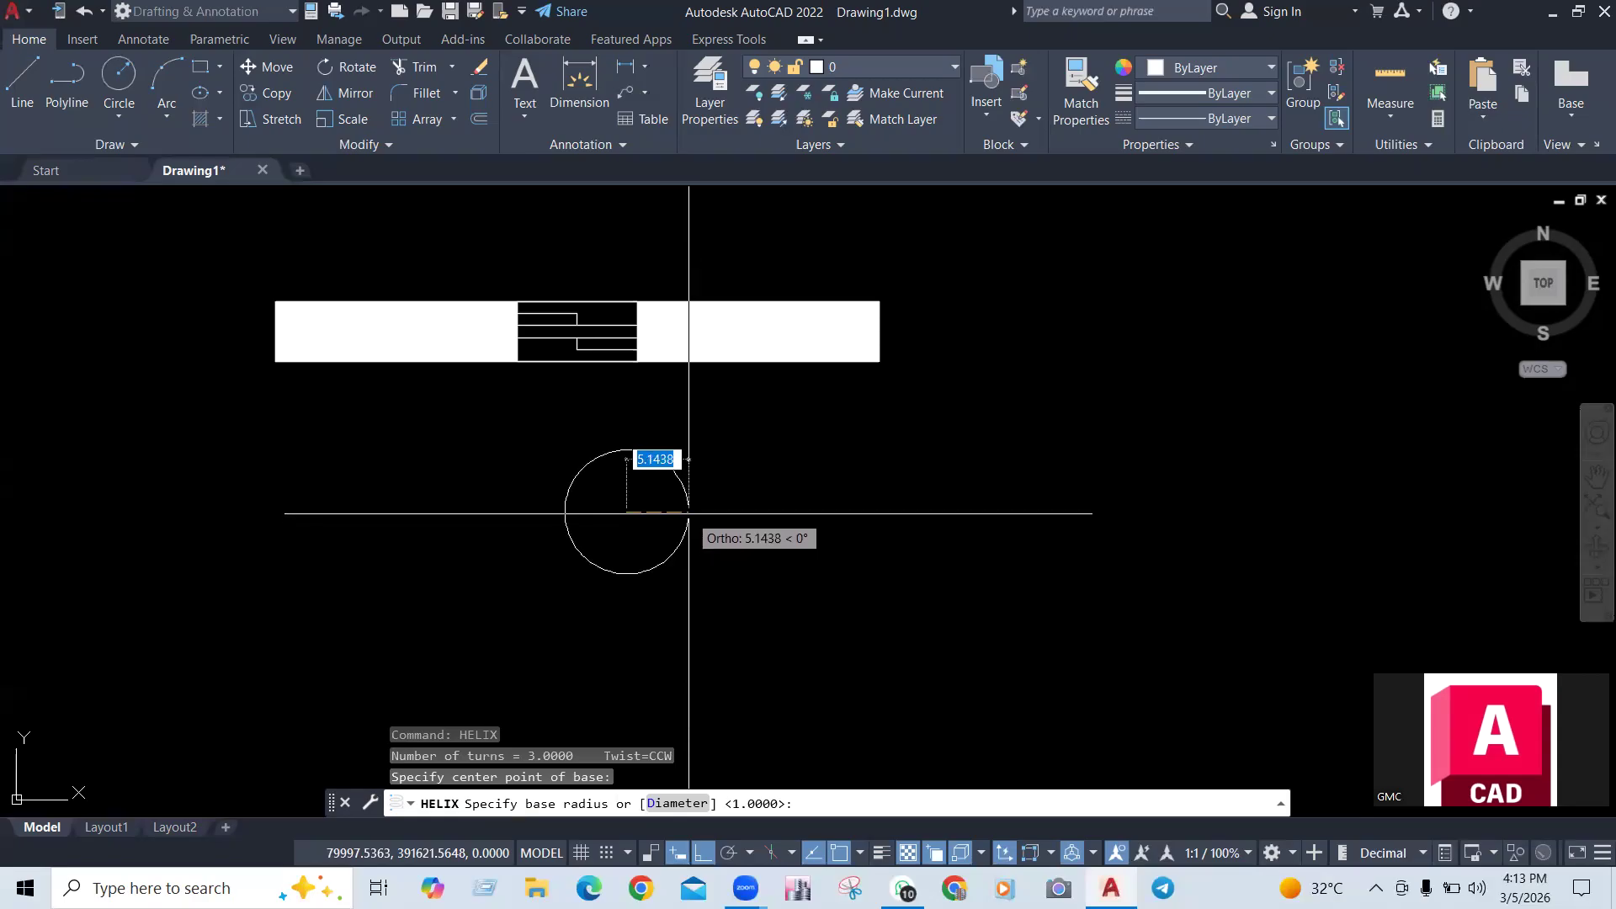
left_click(689, 513)
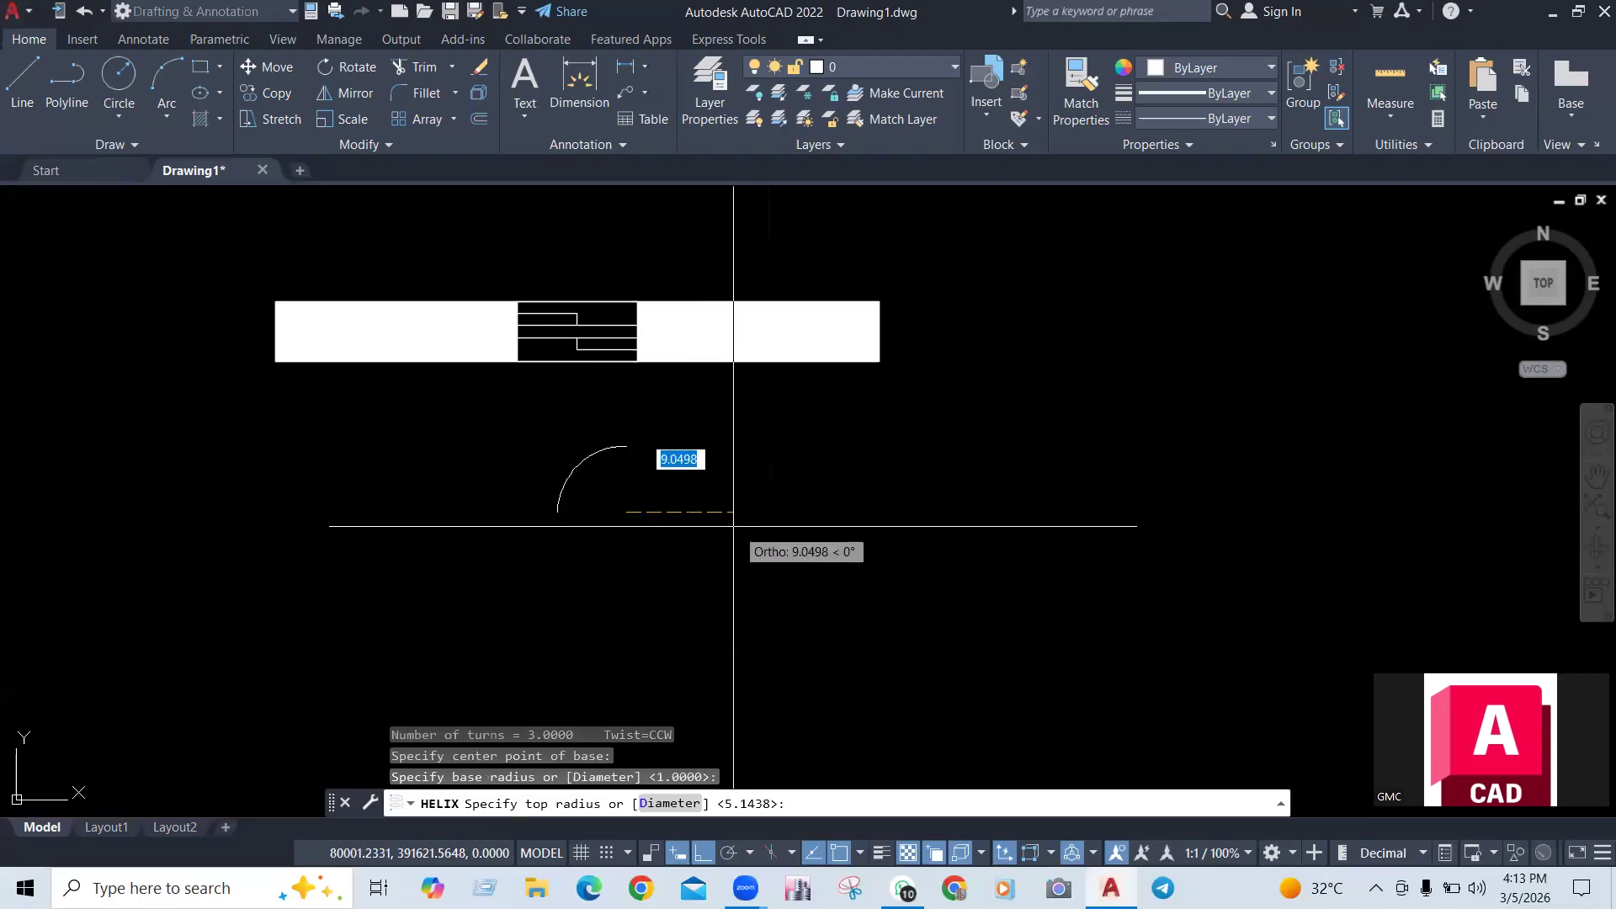
left_click(690, 508)
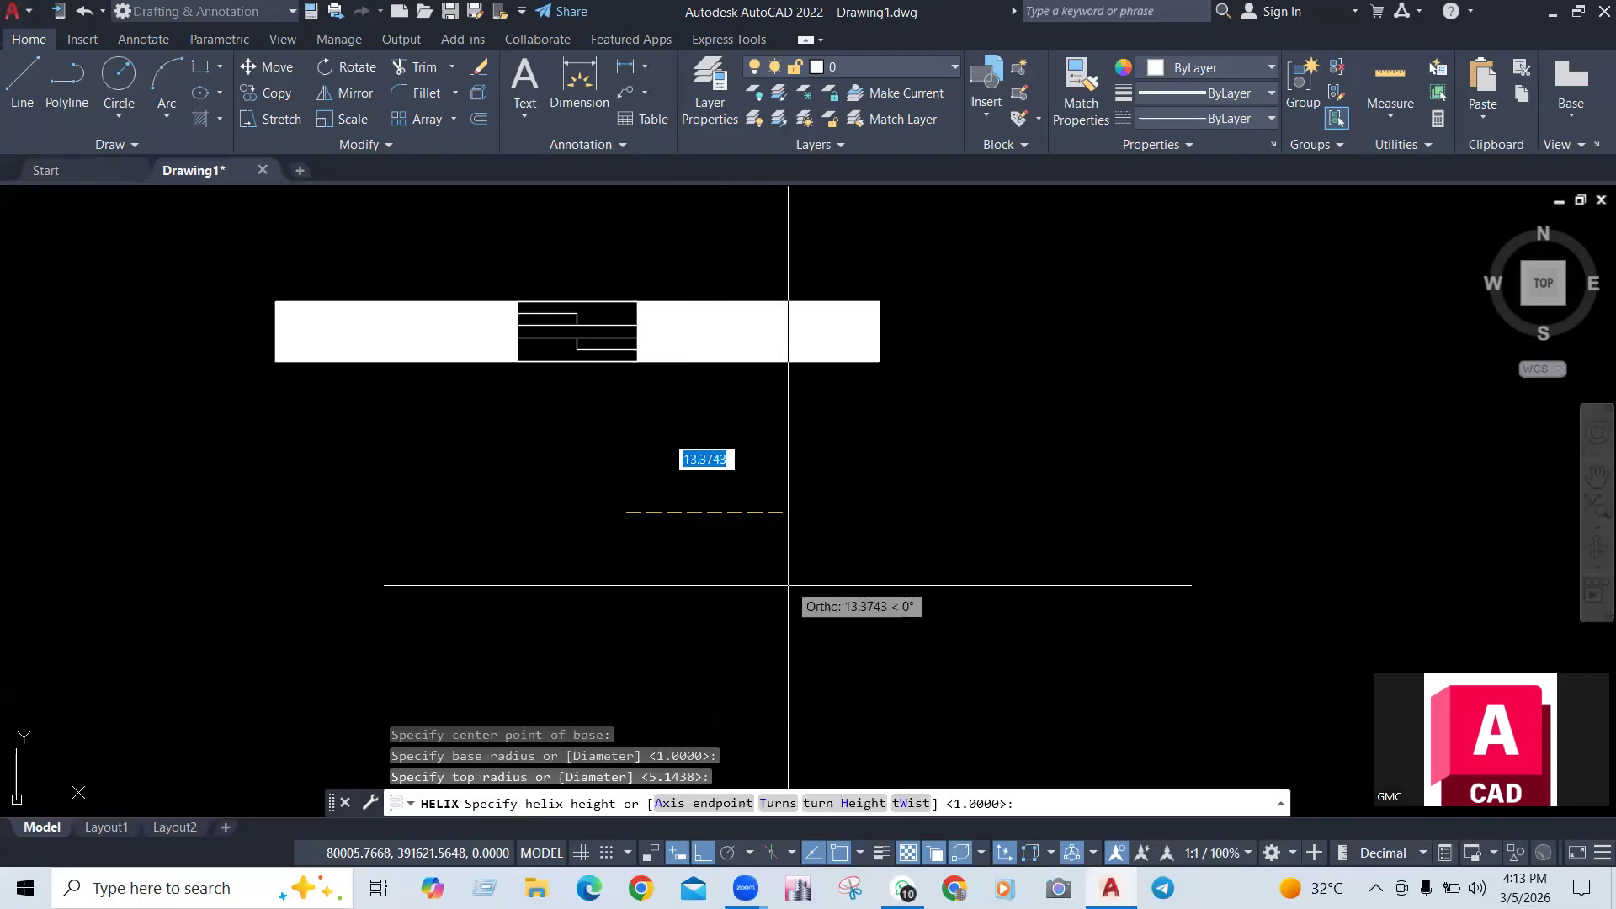
left_click(860, 550)
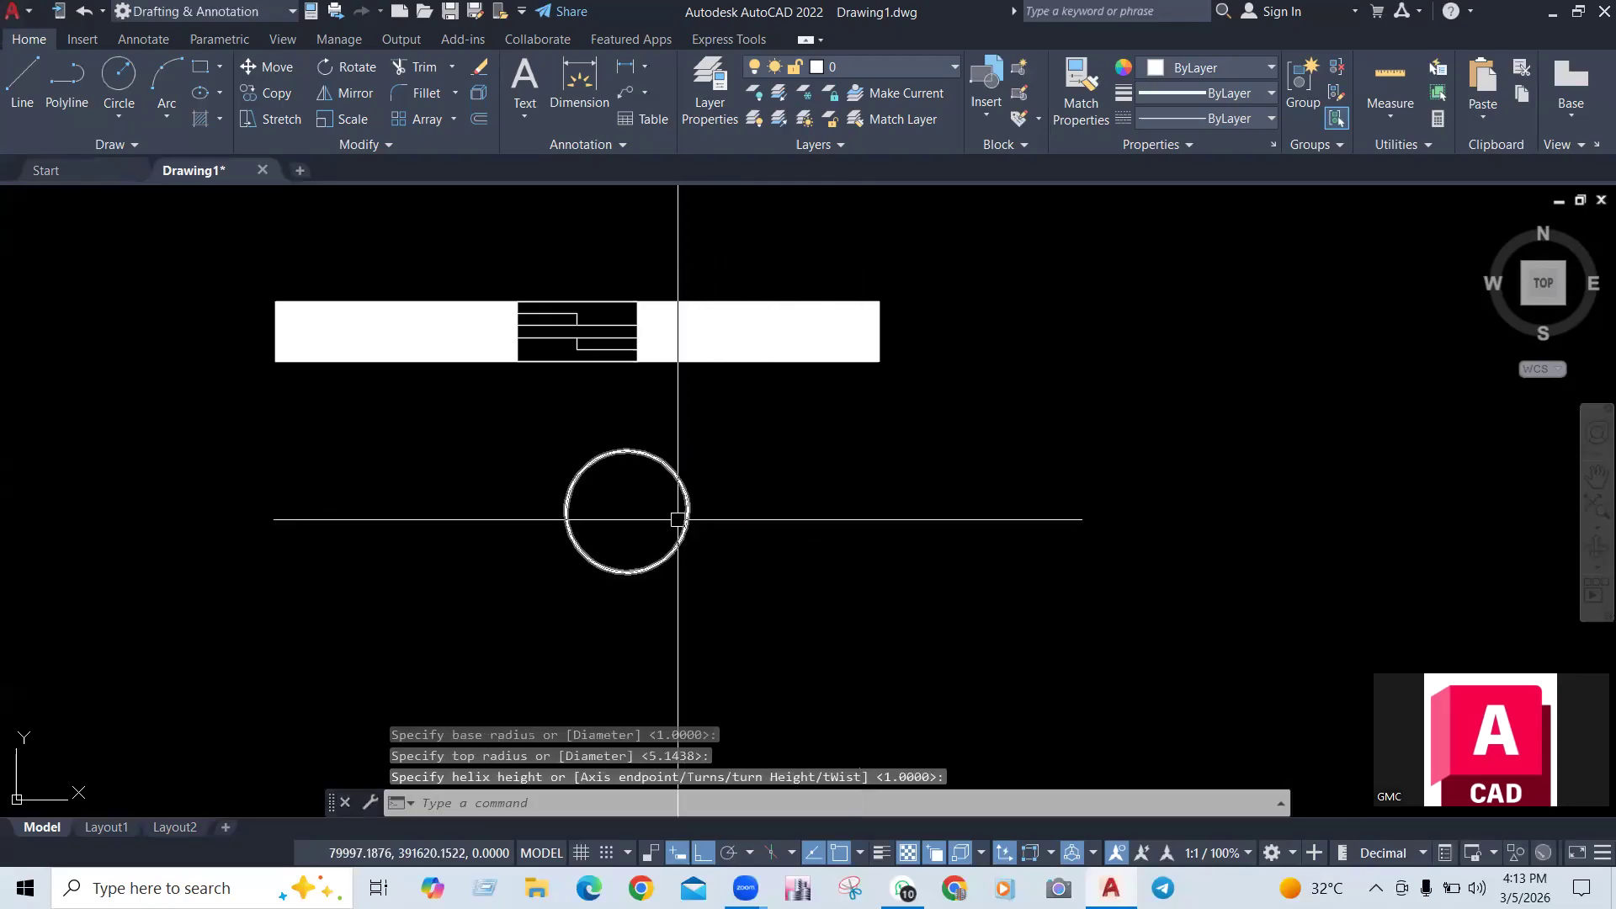
Orbit the model to examine the helix's turns in 3D from an angled front view
scroll(693, 485, "up", 2)
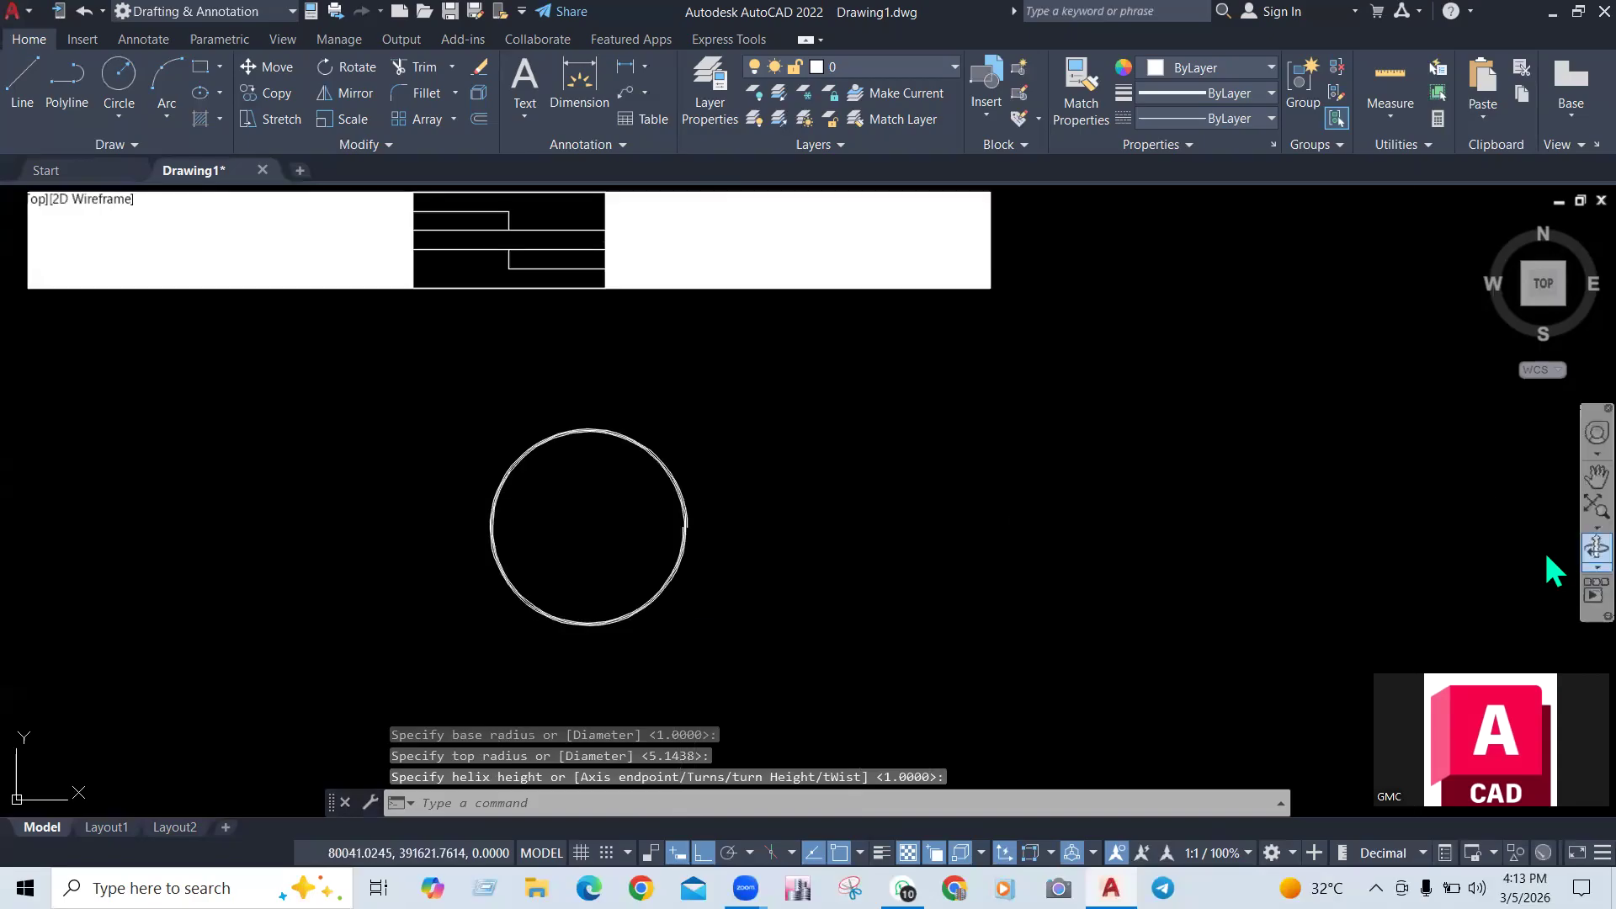
left_click(1596, 547)
left_click_drag(570, 569, 585, 433)
left_click_drag(627, 559, 619, 540)
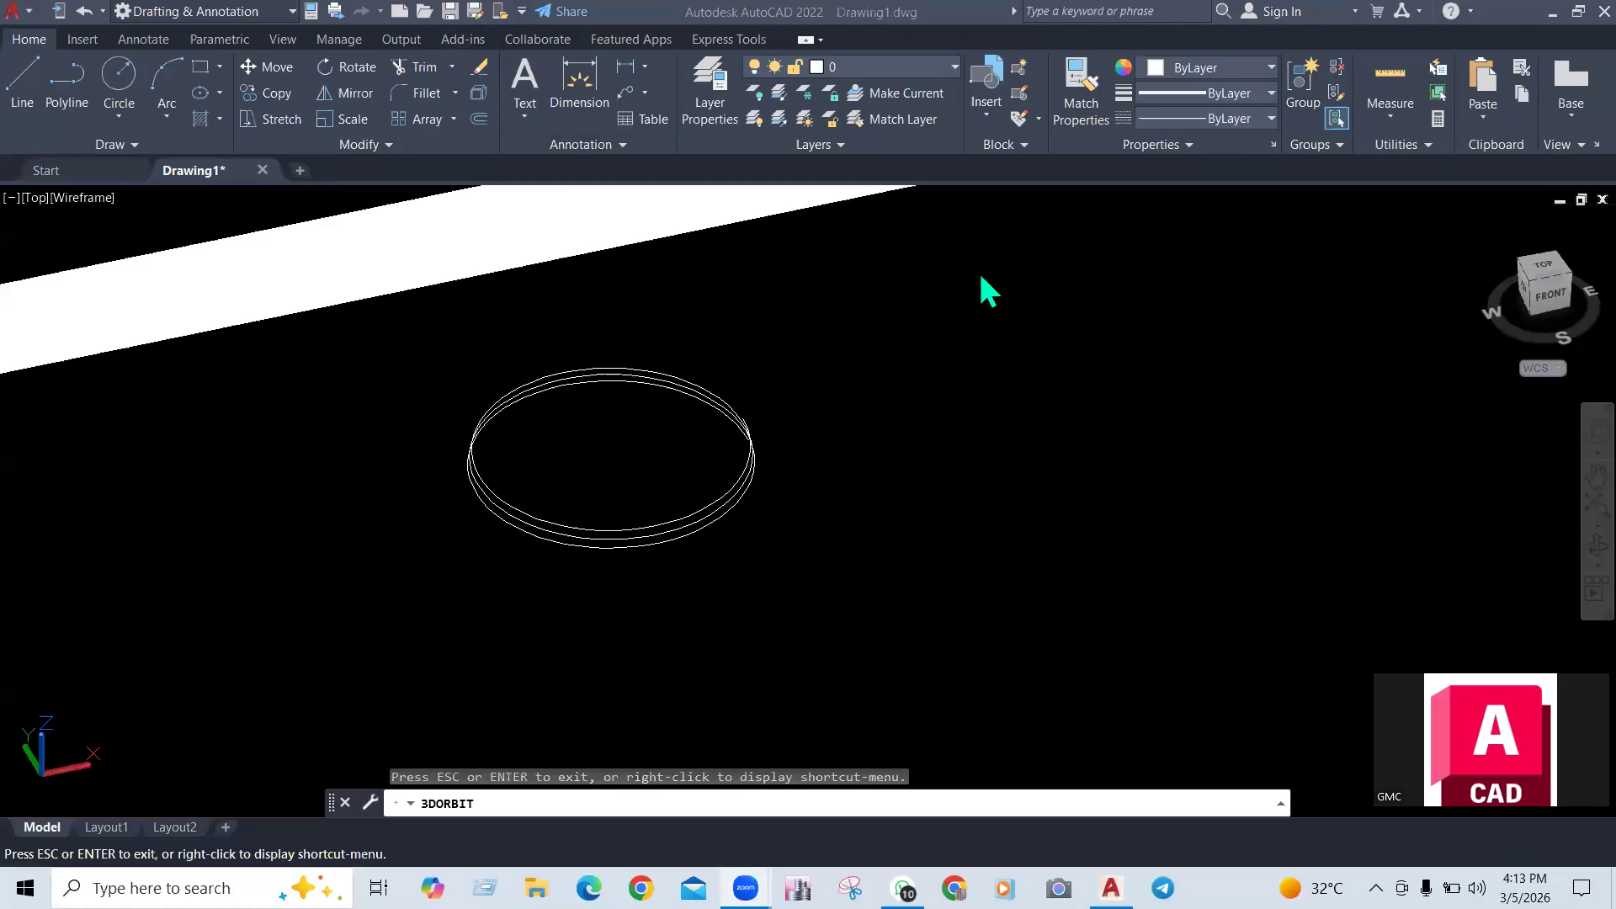
left_click(614, 522)
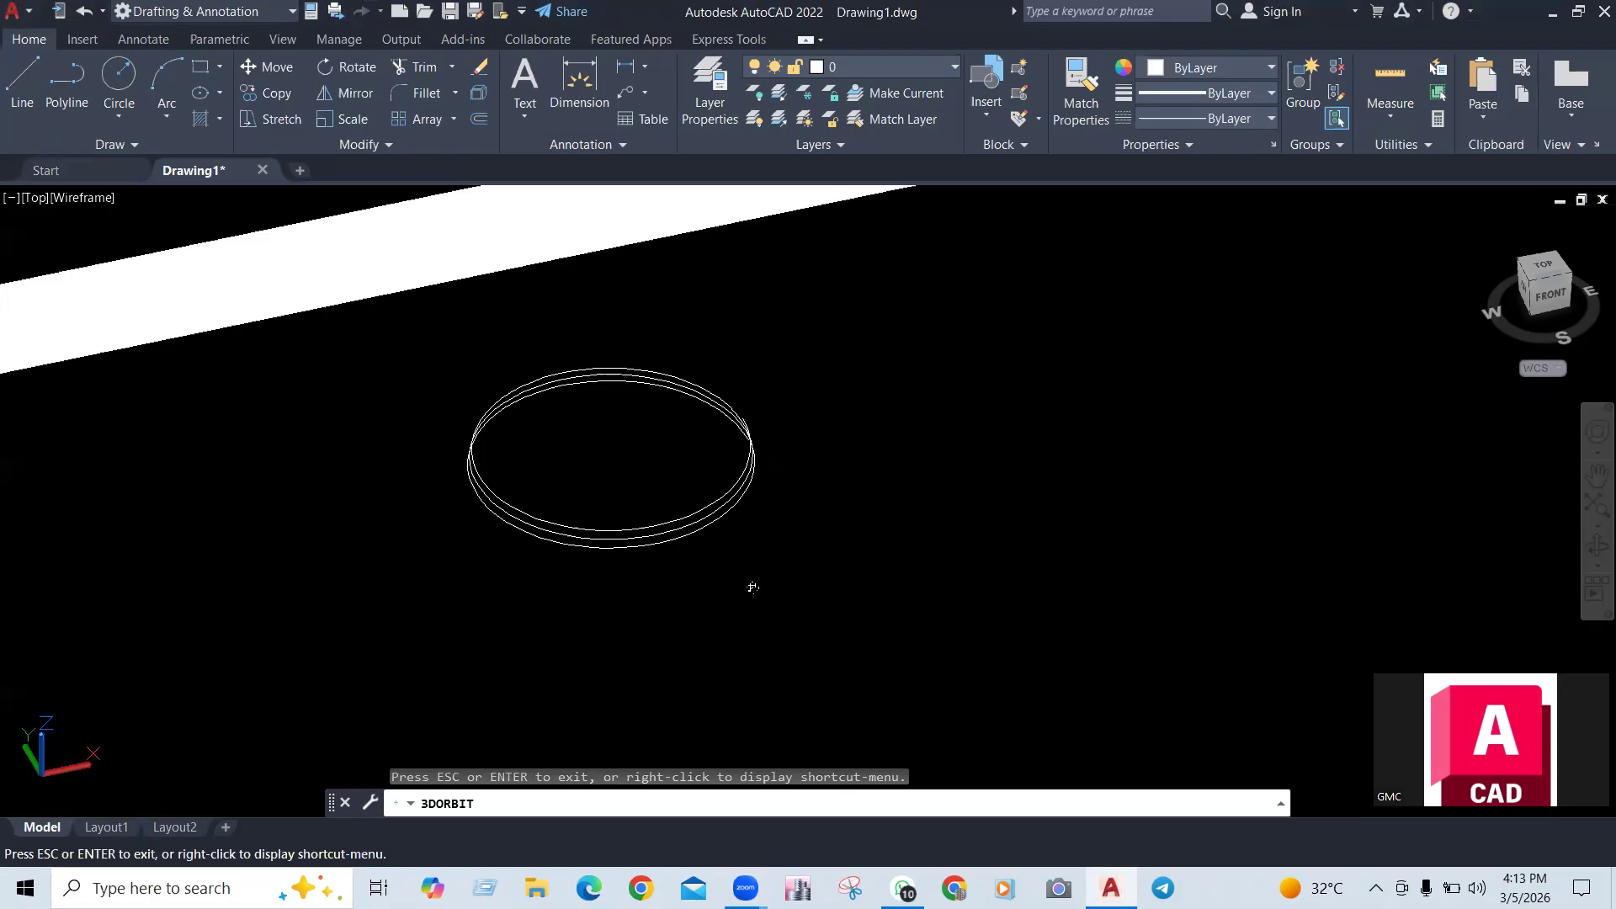
key("Escape")
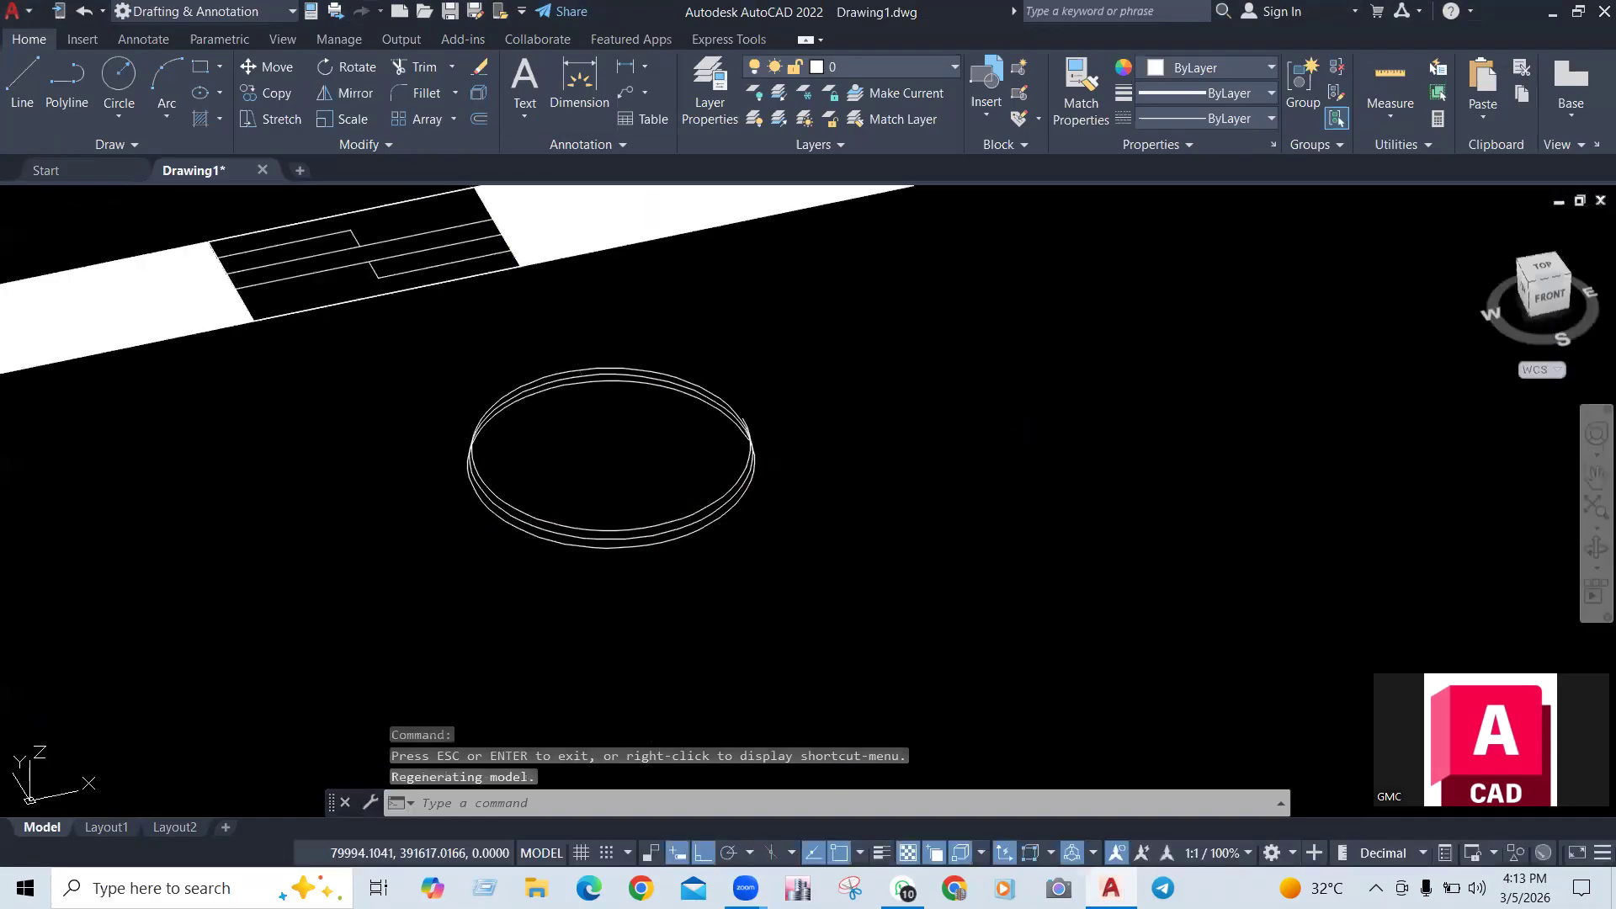
scroll(656, 470, "up", 5)
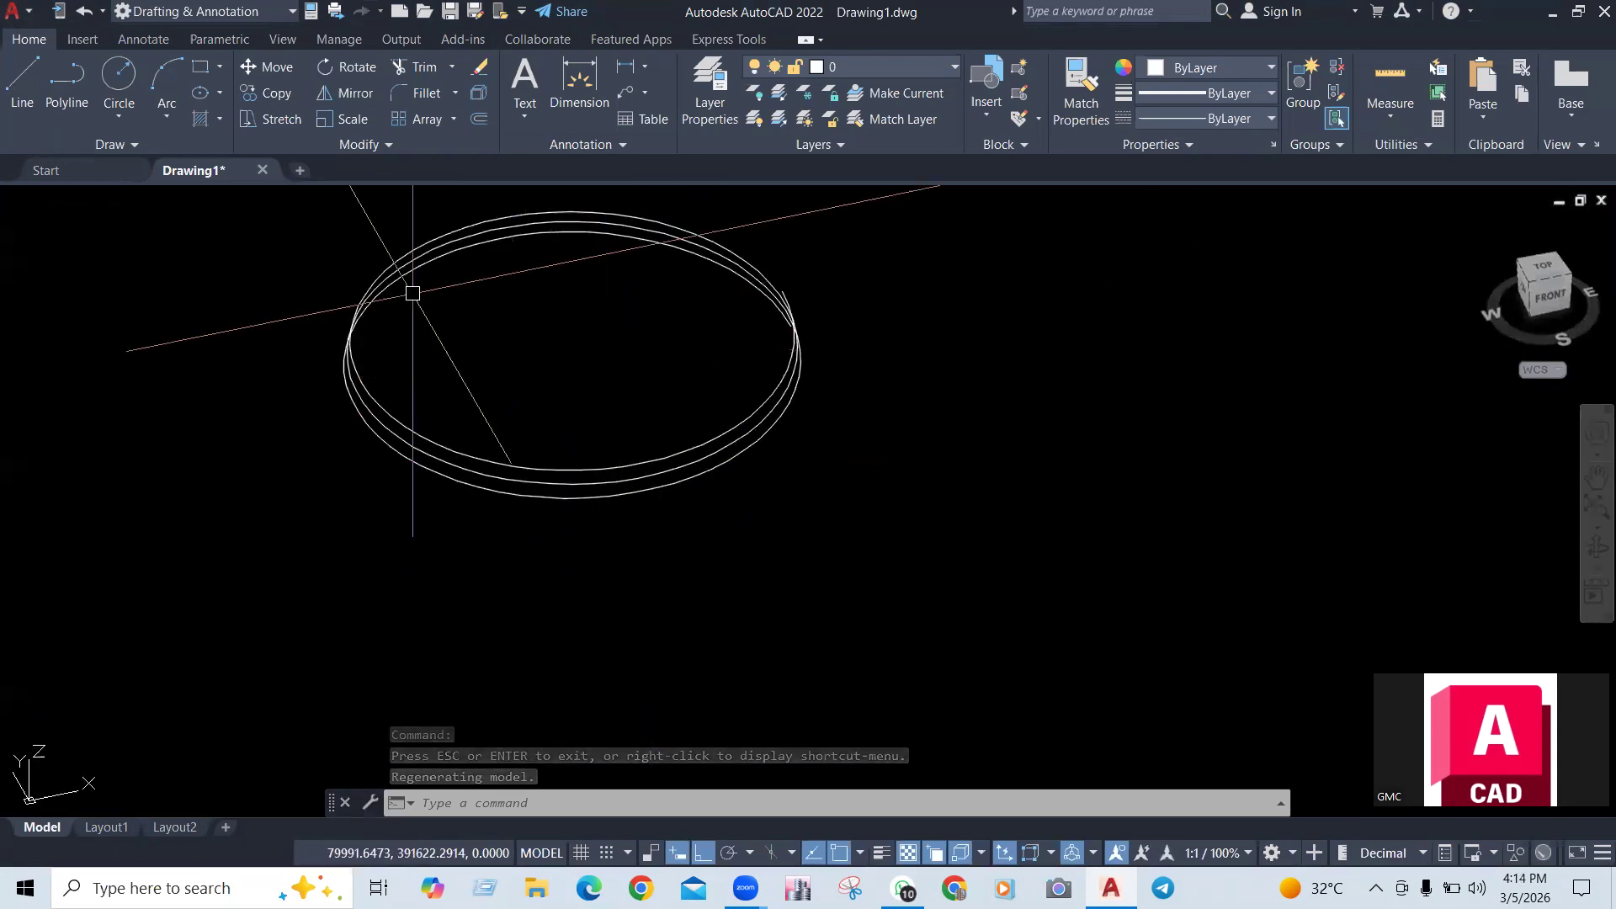
Undo the view changes to return to the top view and erase the helix below the wall strip
key("ctrl+z")
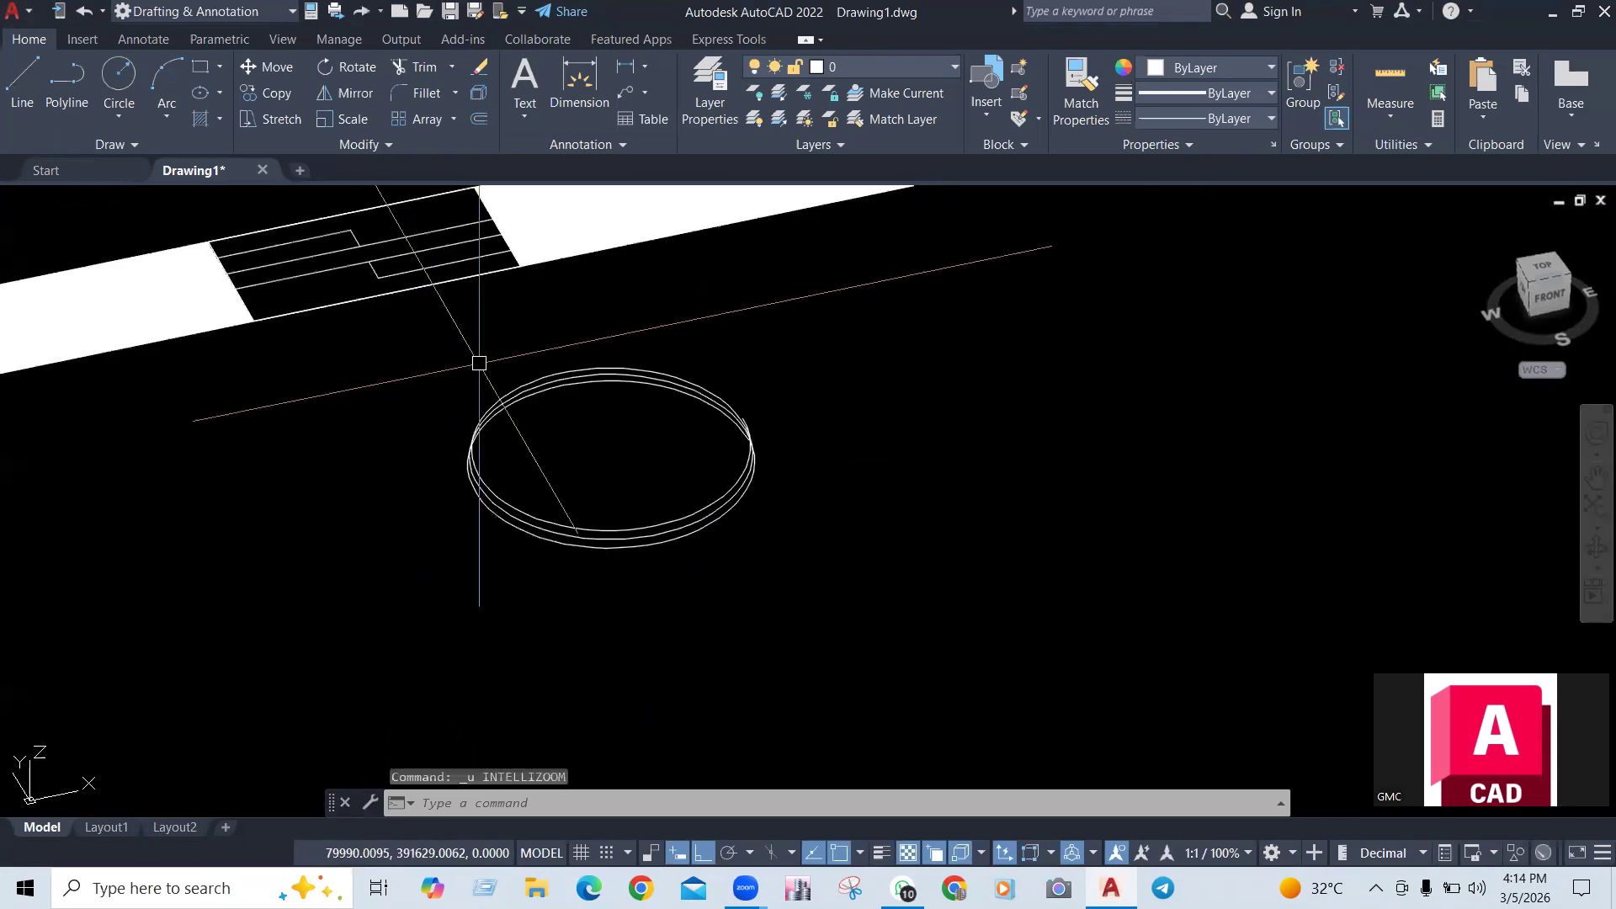
key("ctrl+z")
key("ctrl+z")
left_click(732, 446)
left_click(516, 548)
type("e")
key("Return")
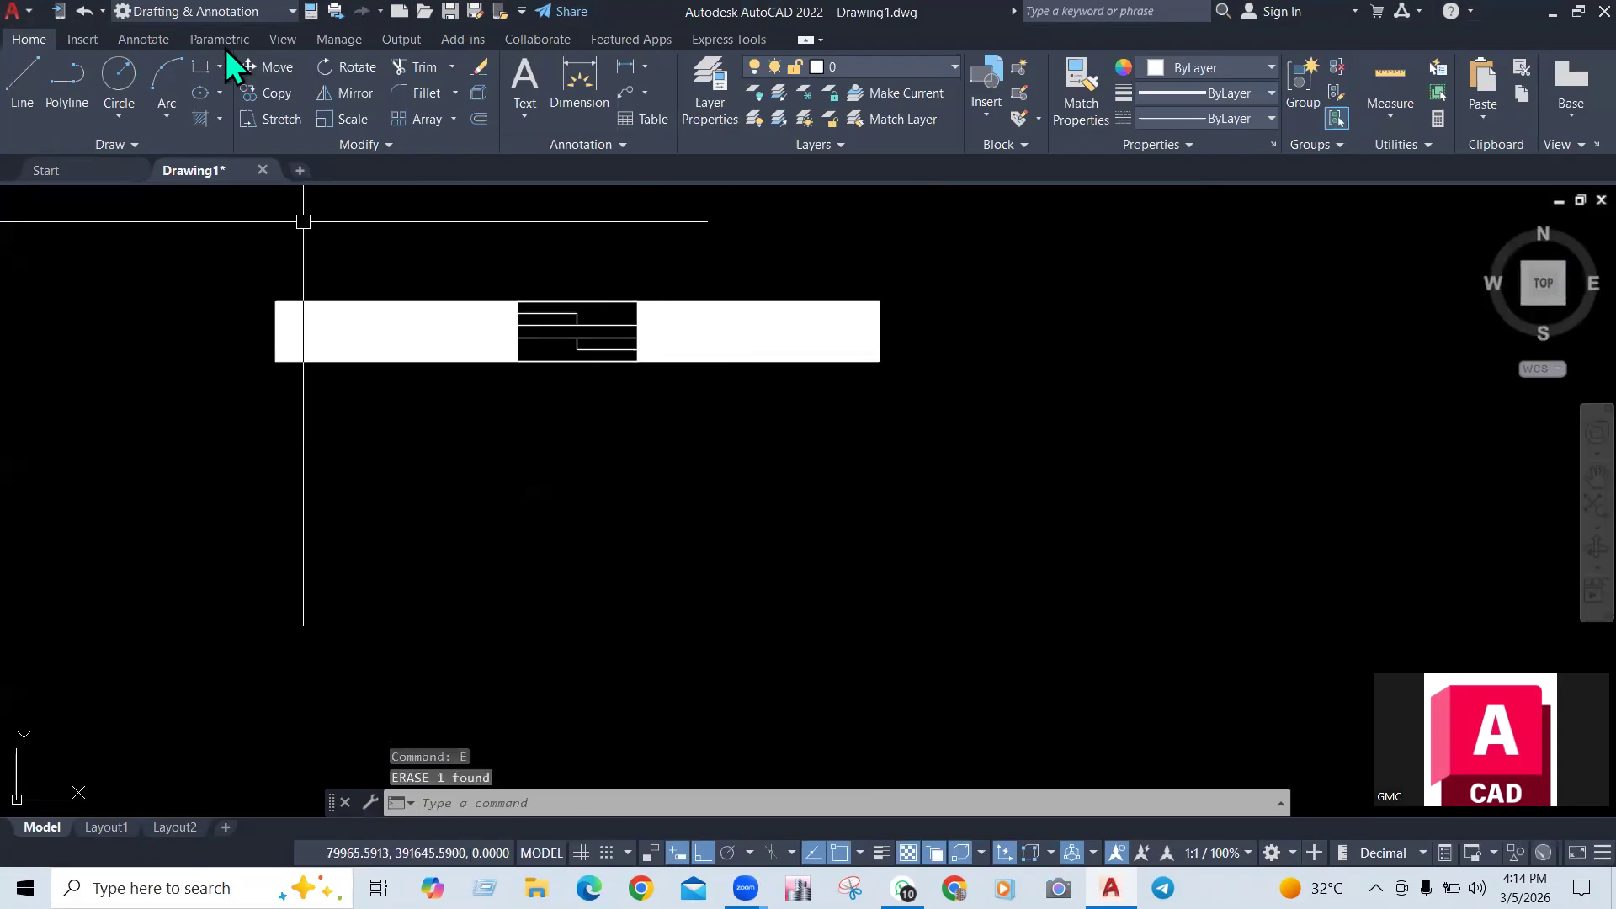
Draw a circle with a freely picked radius in the empty area below the wall strip
left_click(121, 143)
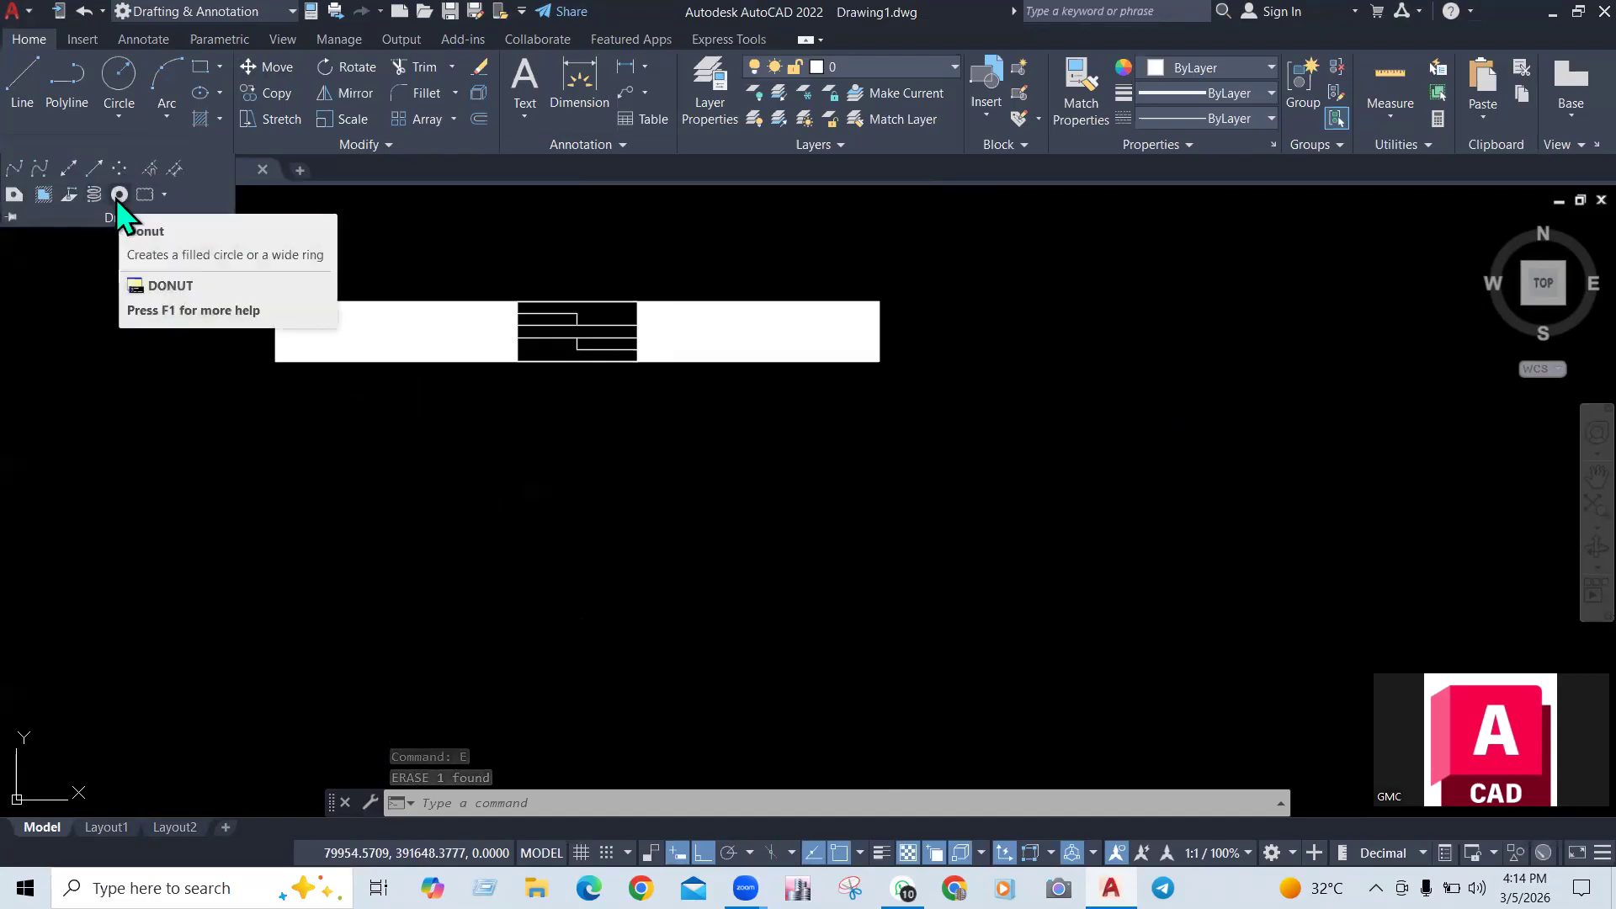
scroll(808, 494, "down", 2)
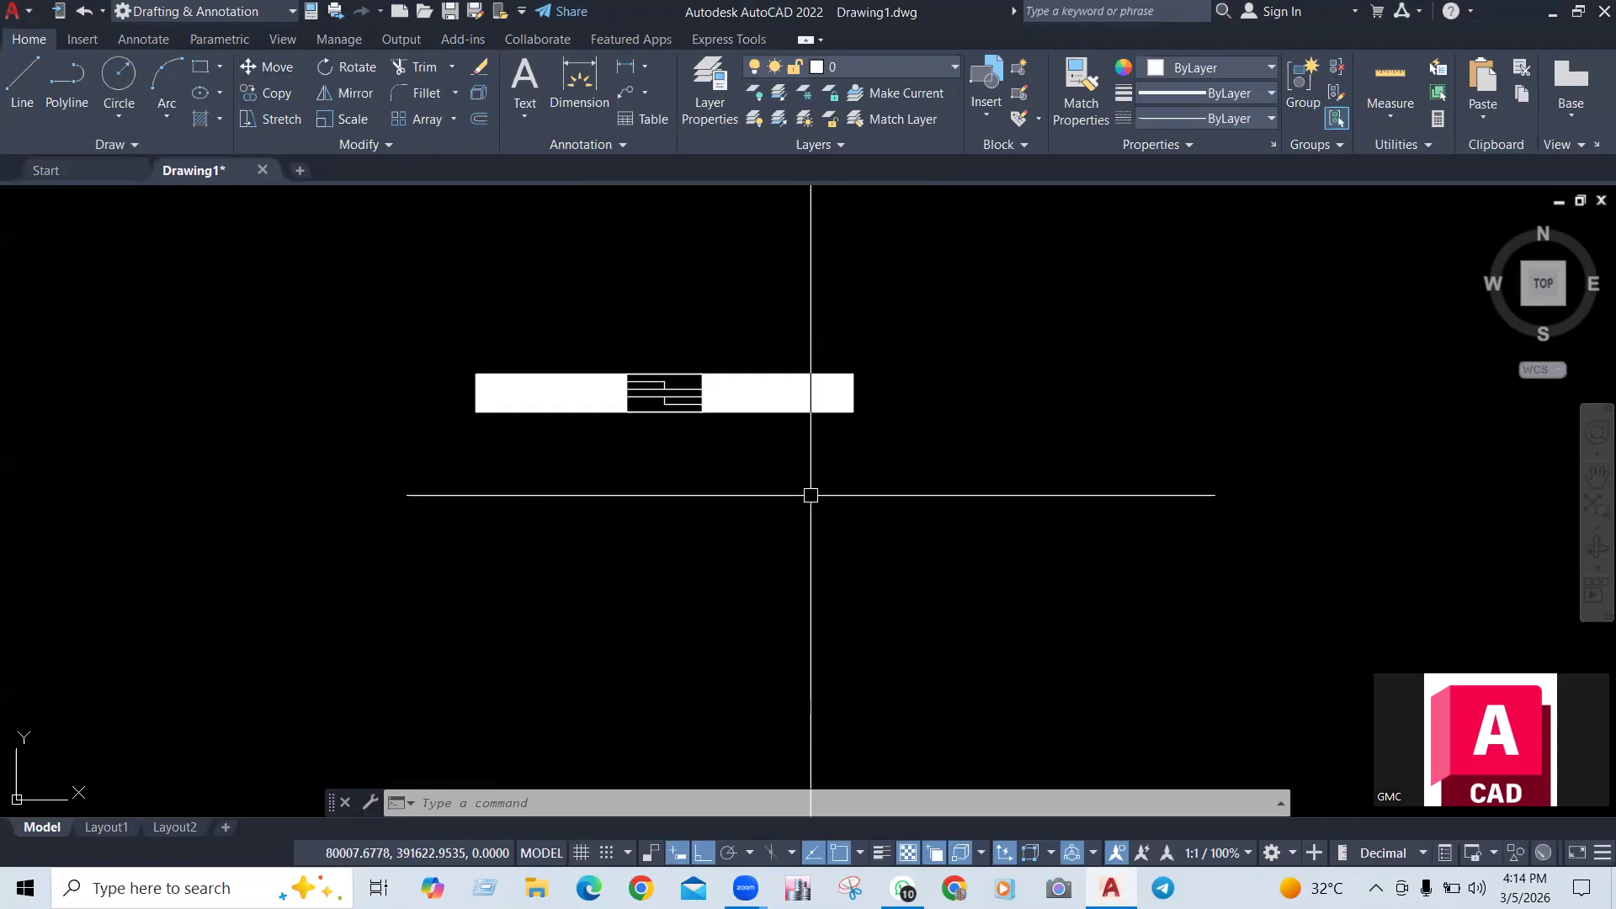
type("c")
key("Return")
left_click(741, 562)
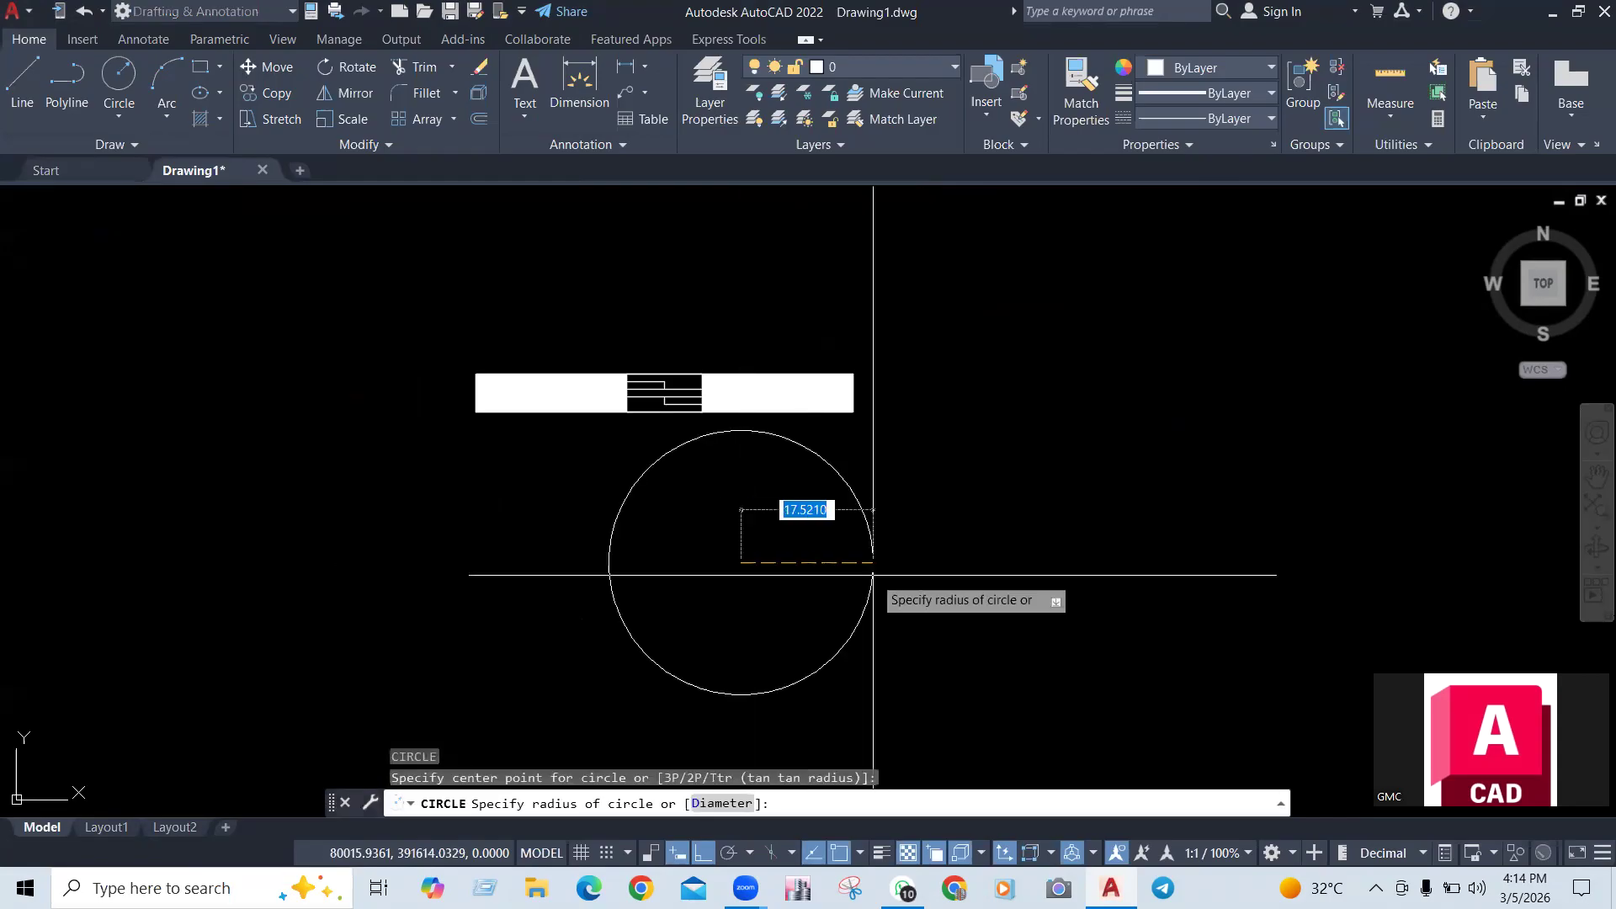
scroll(826, 585, "up", 2)
left_click(787, 572)
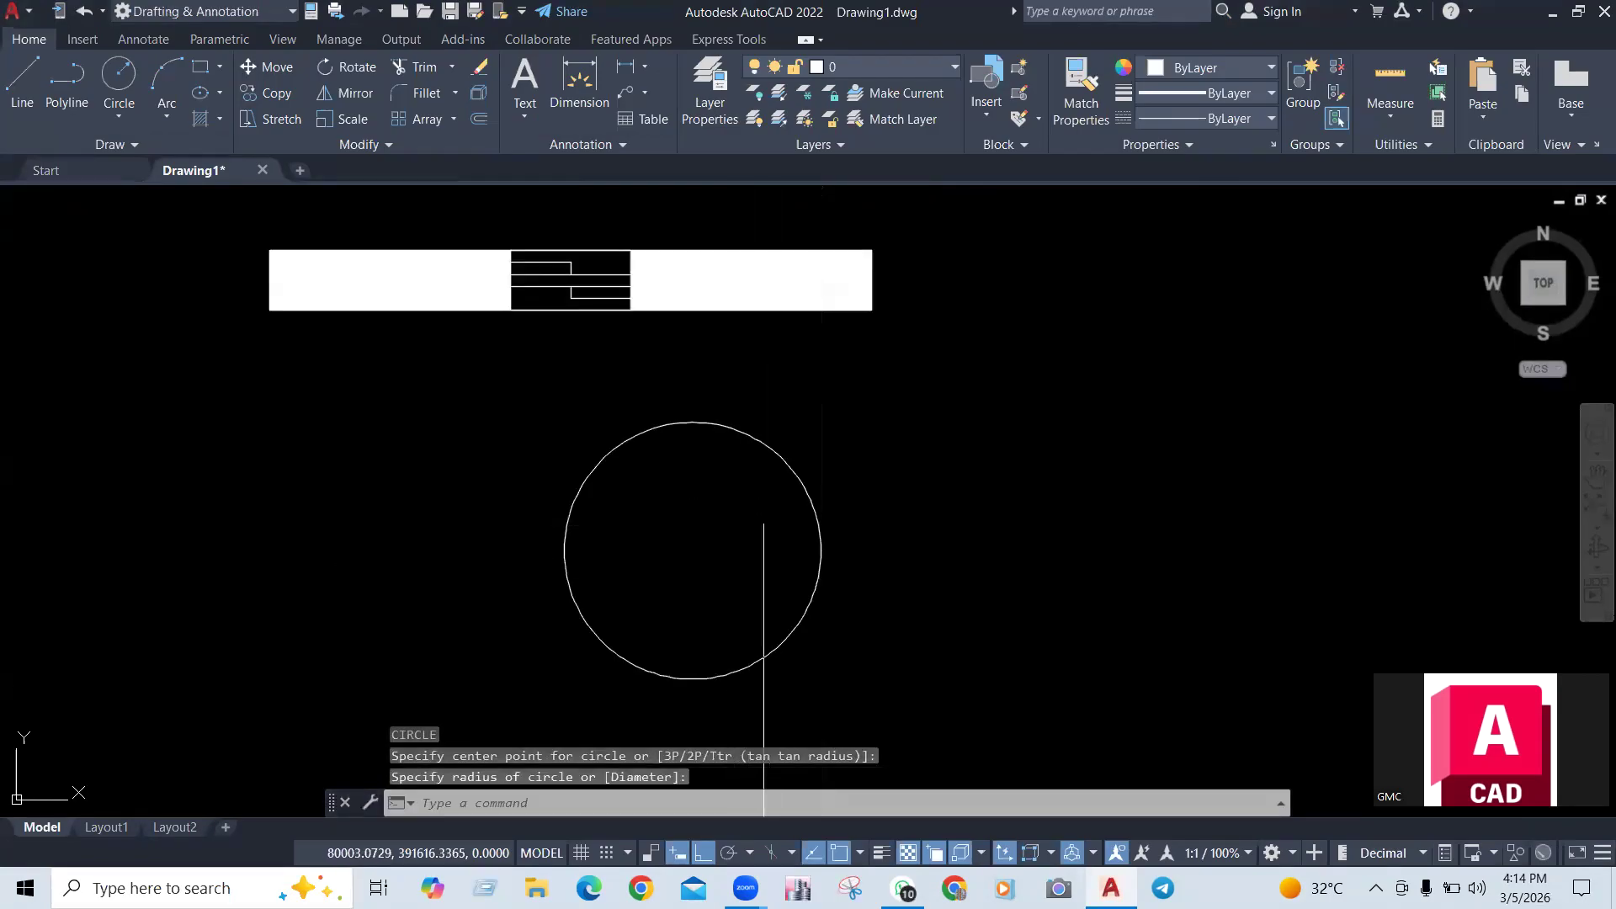
scroll(732, 580, "up", 3)
scroll(653, 404, "down", 4)
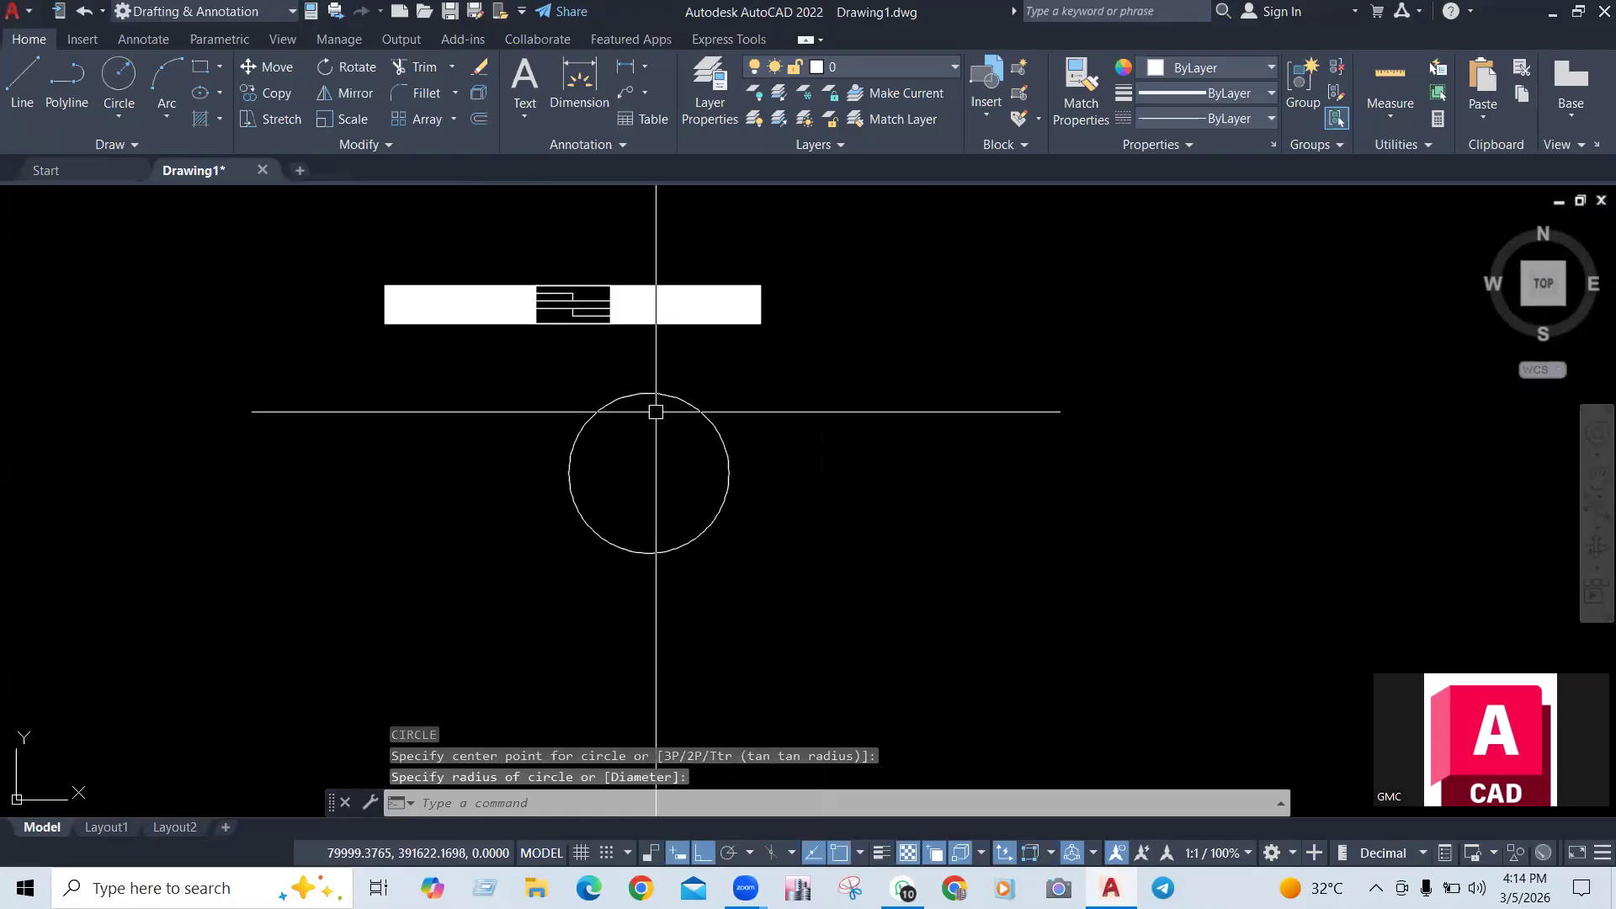
scroll(652, 485, "up", 2)
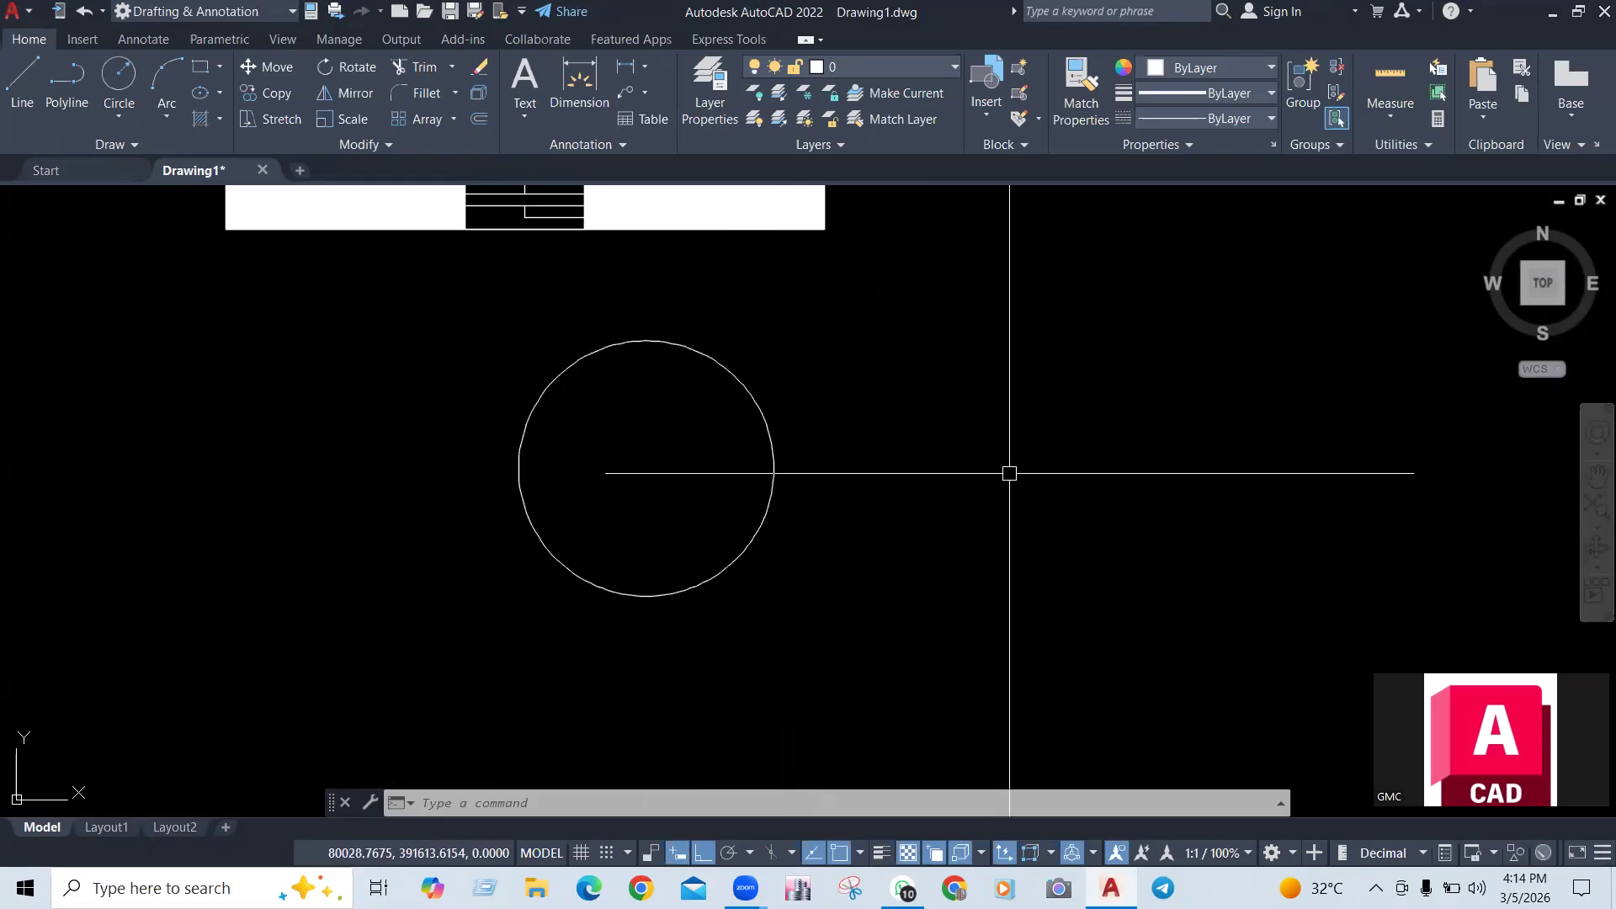
Place four solid donuts with inside diameter 0 and outside diameter 10 in the empty area beside the circle
type("DO")
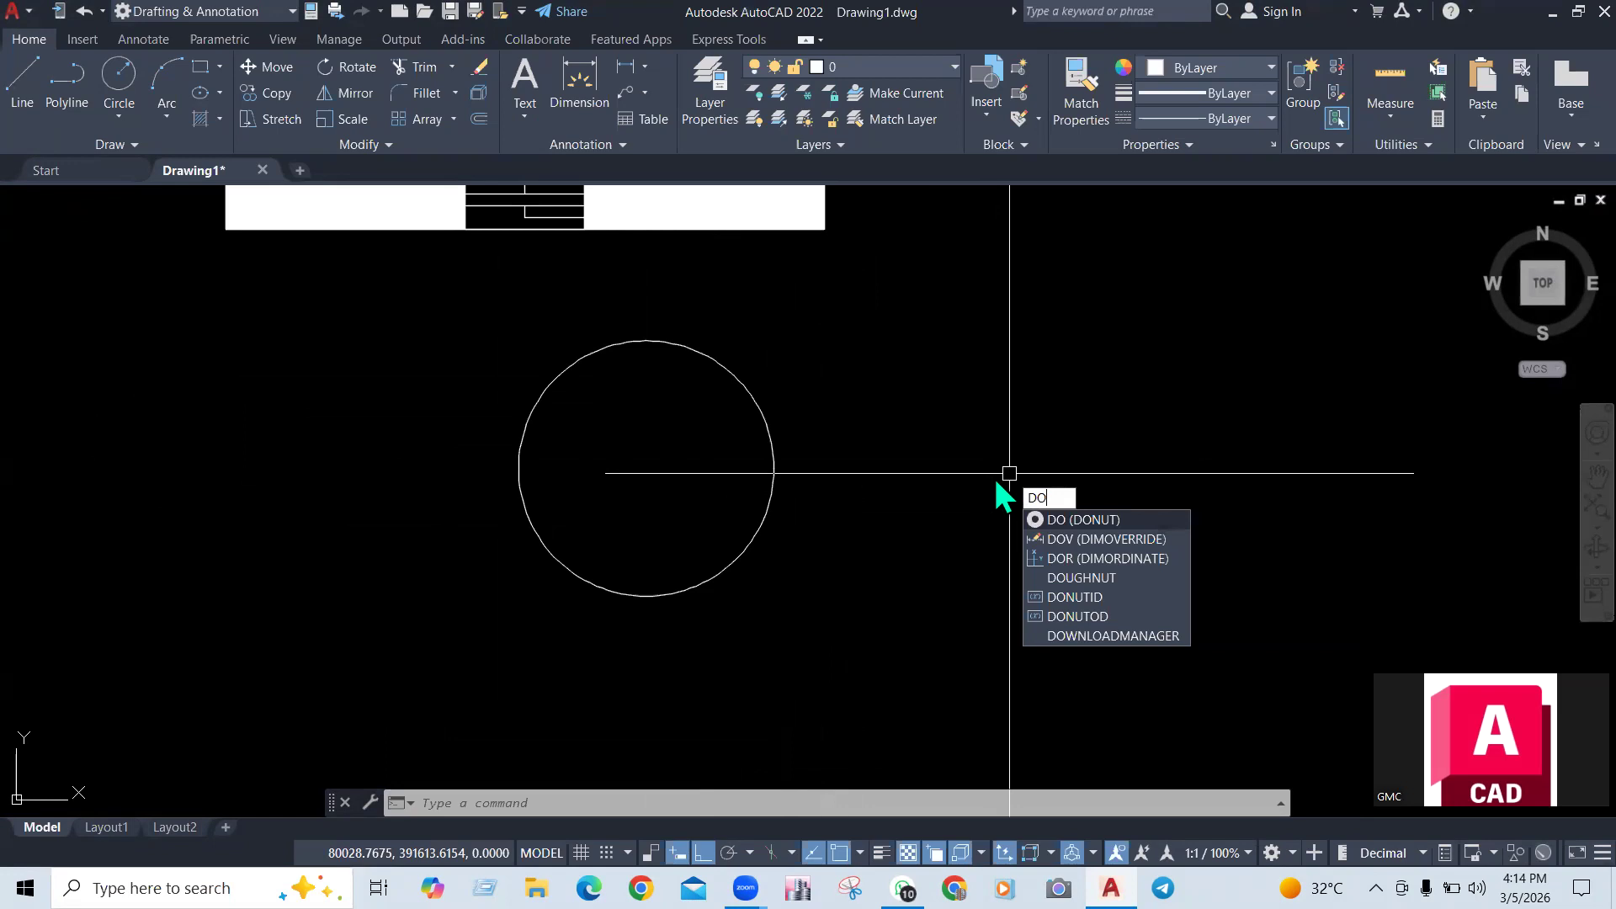
key("Return")
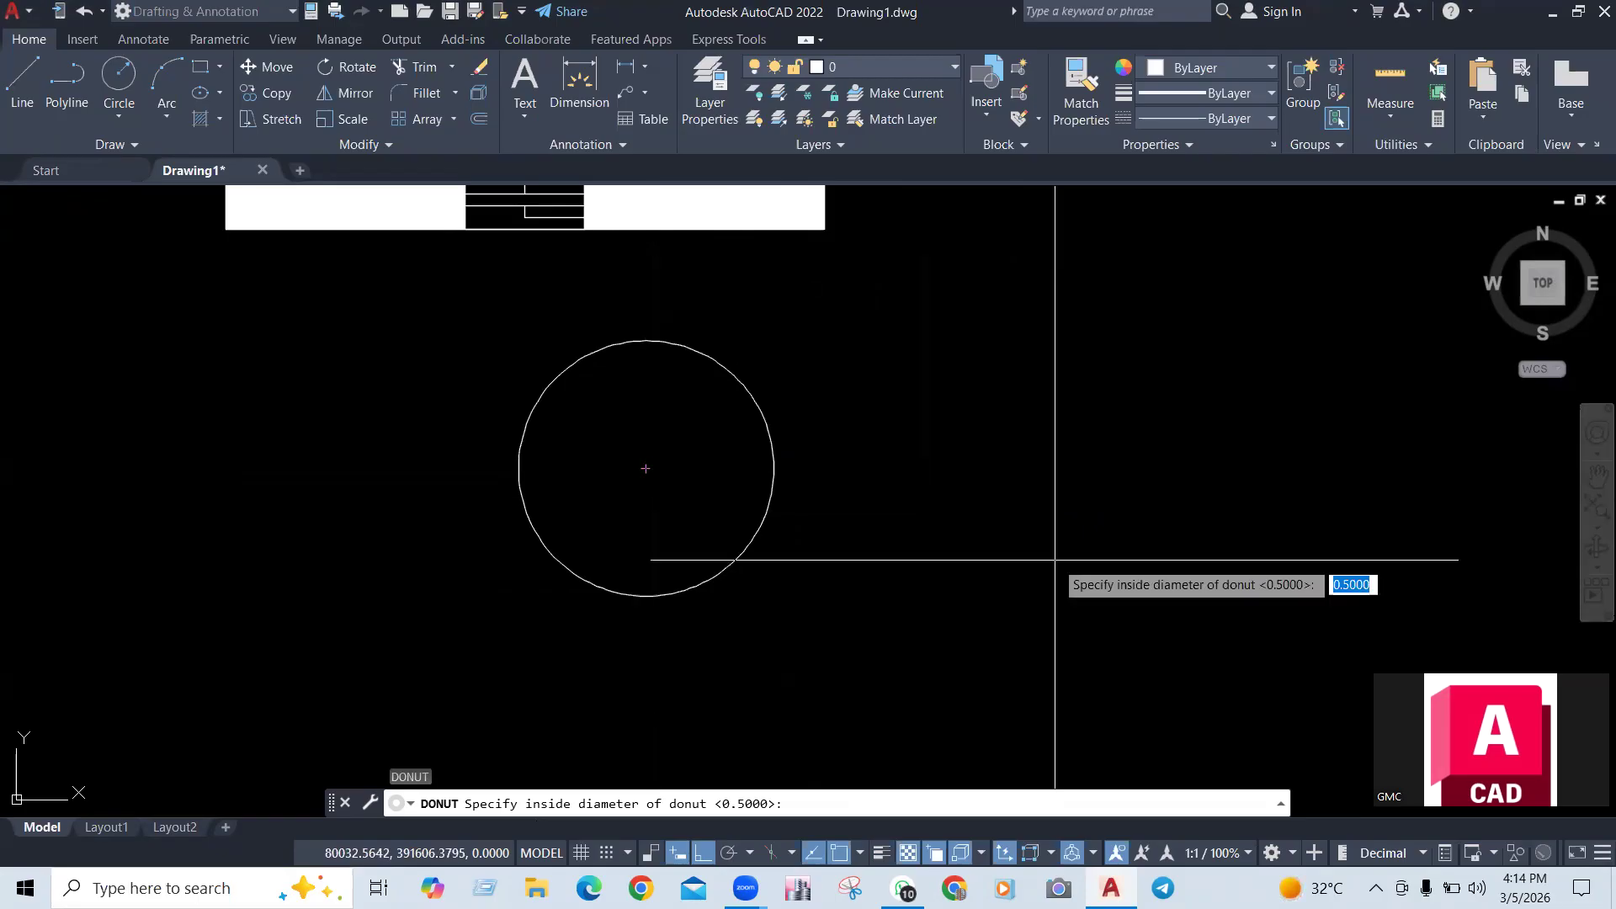
key("Return")
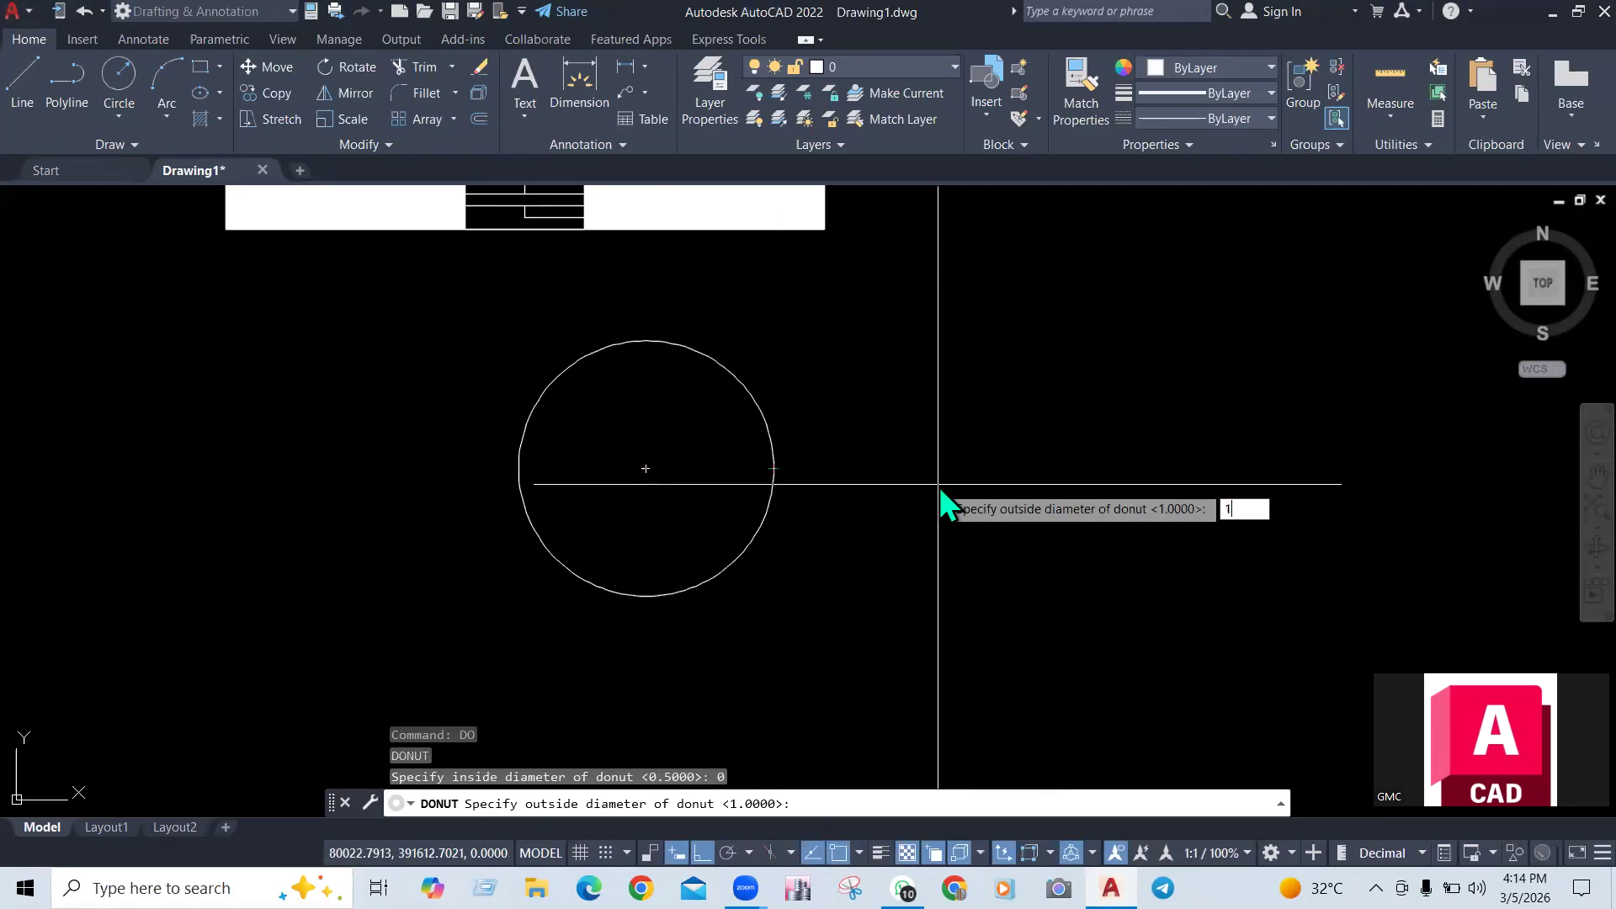
key("Return")
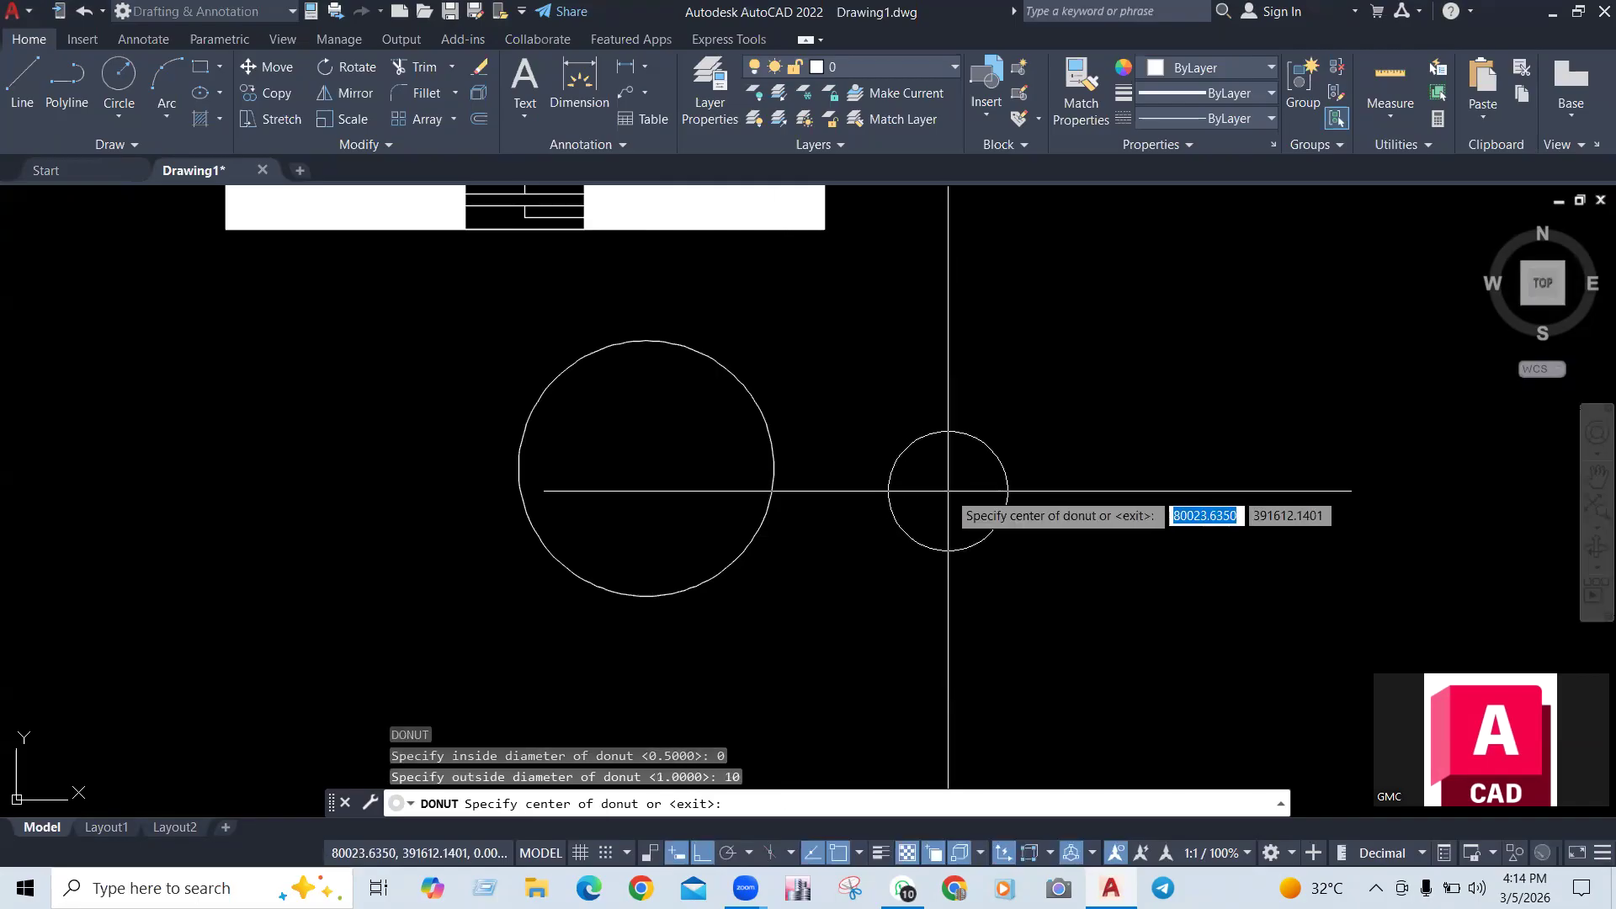
left_click(947, 491)
left_click(1095, 364)
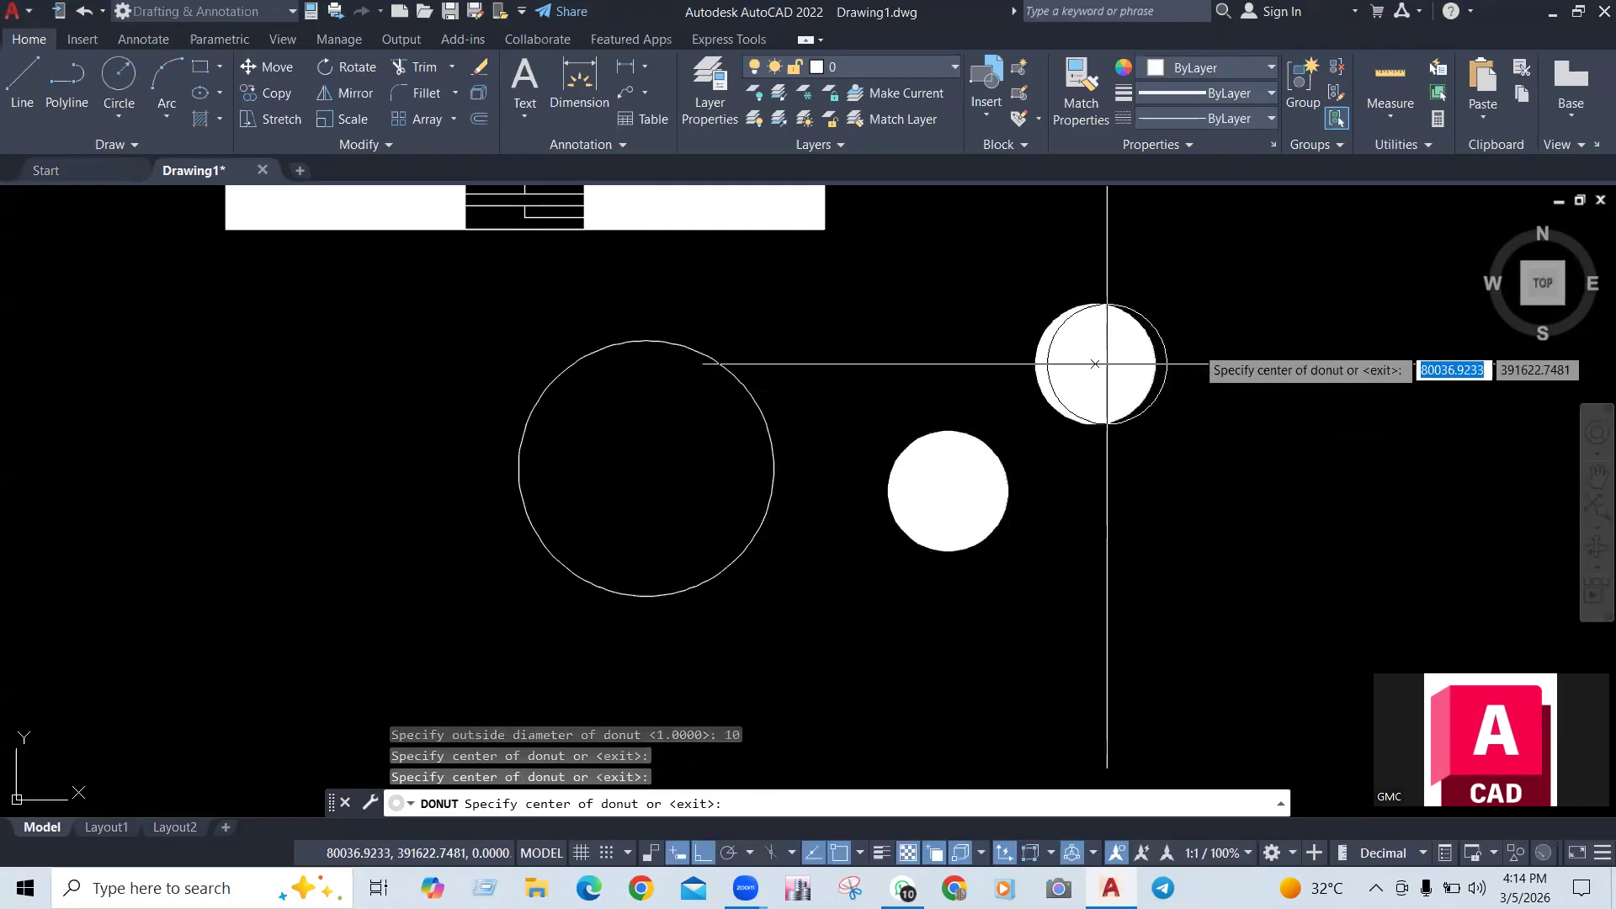
left_click(1251, 330)
left_click(1314, 518)
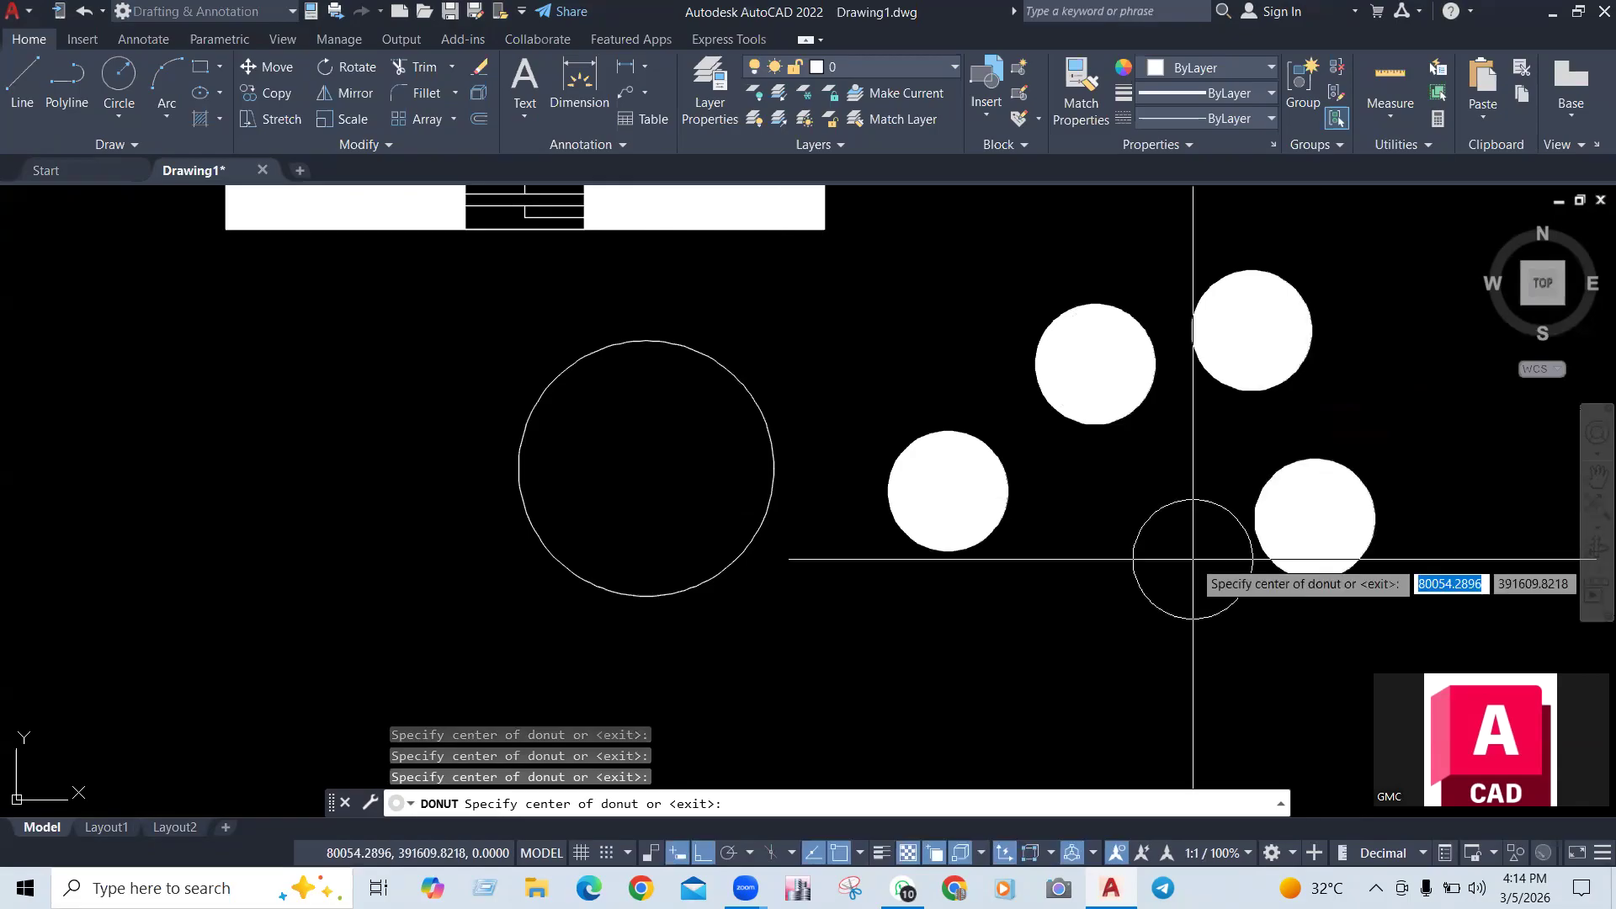
key("Escape")
scroll(1136, 512, "down", 4)
middle_click_drag(1078, 491, 934, 418)
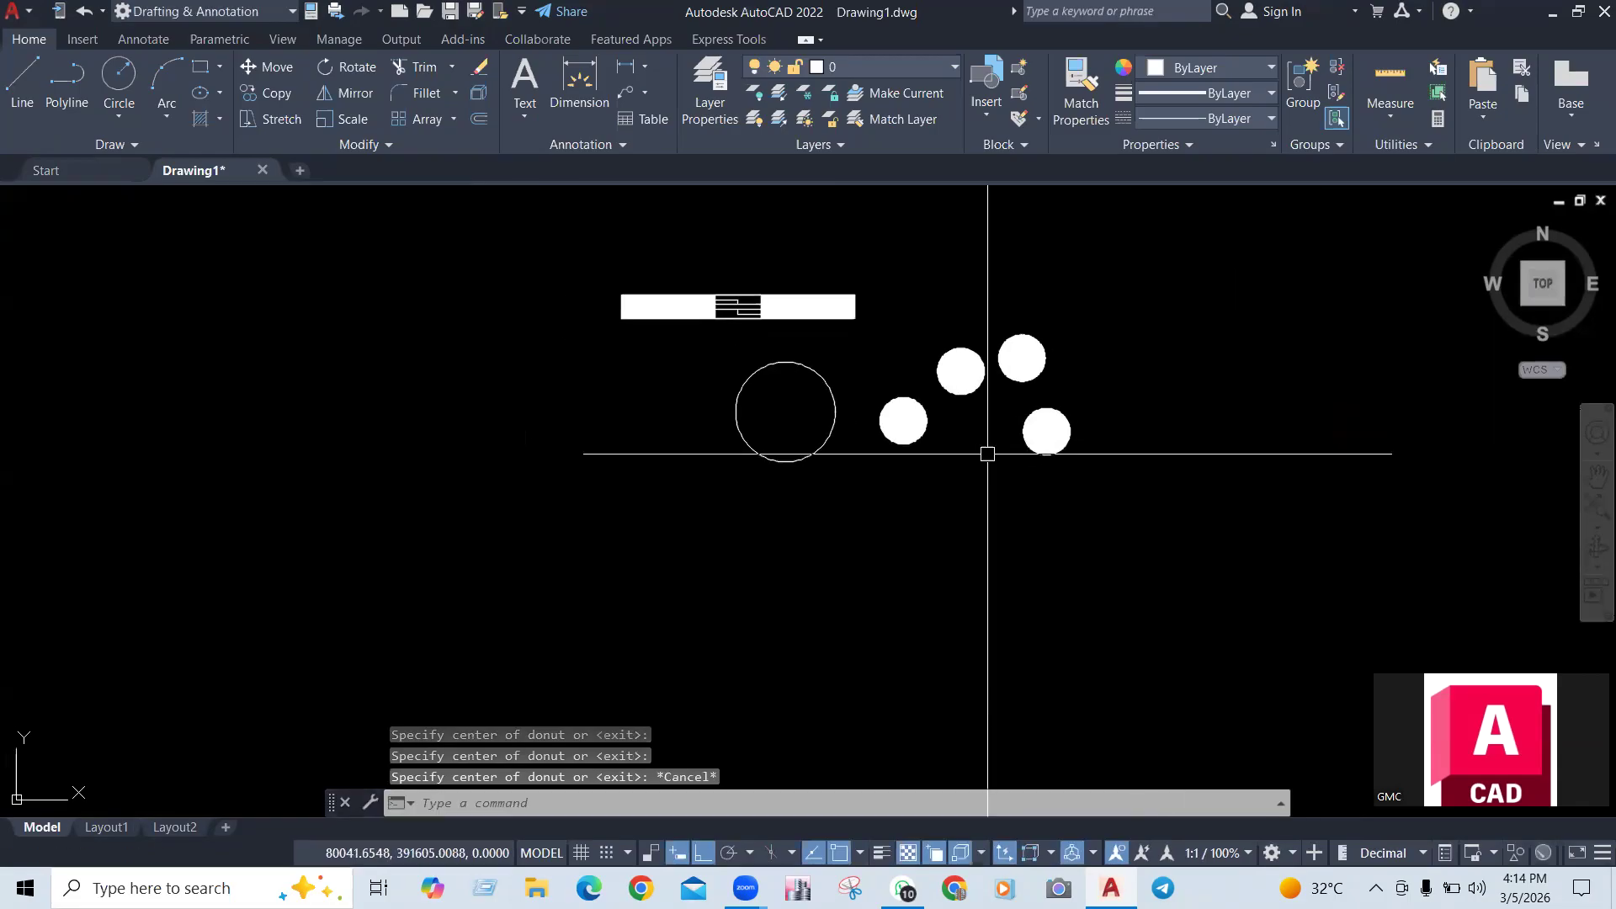
Place one ring-shaped donut with inside diameter 10 and outside diameter 20 below the solid donuts
scroll(1016, 510, "up", 2)
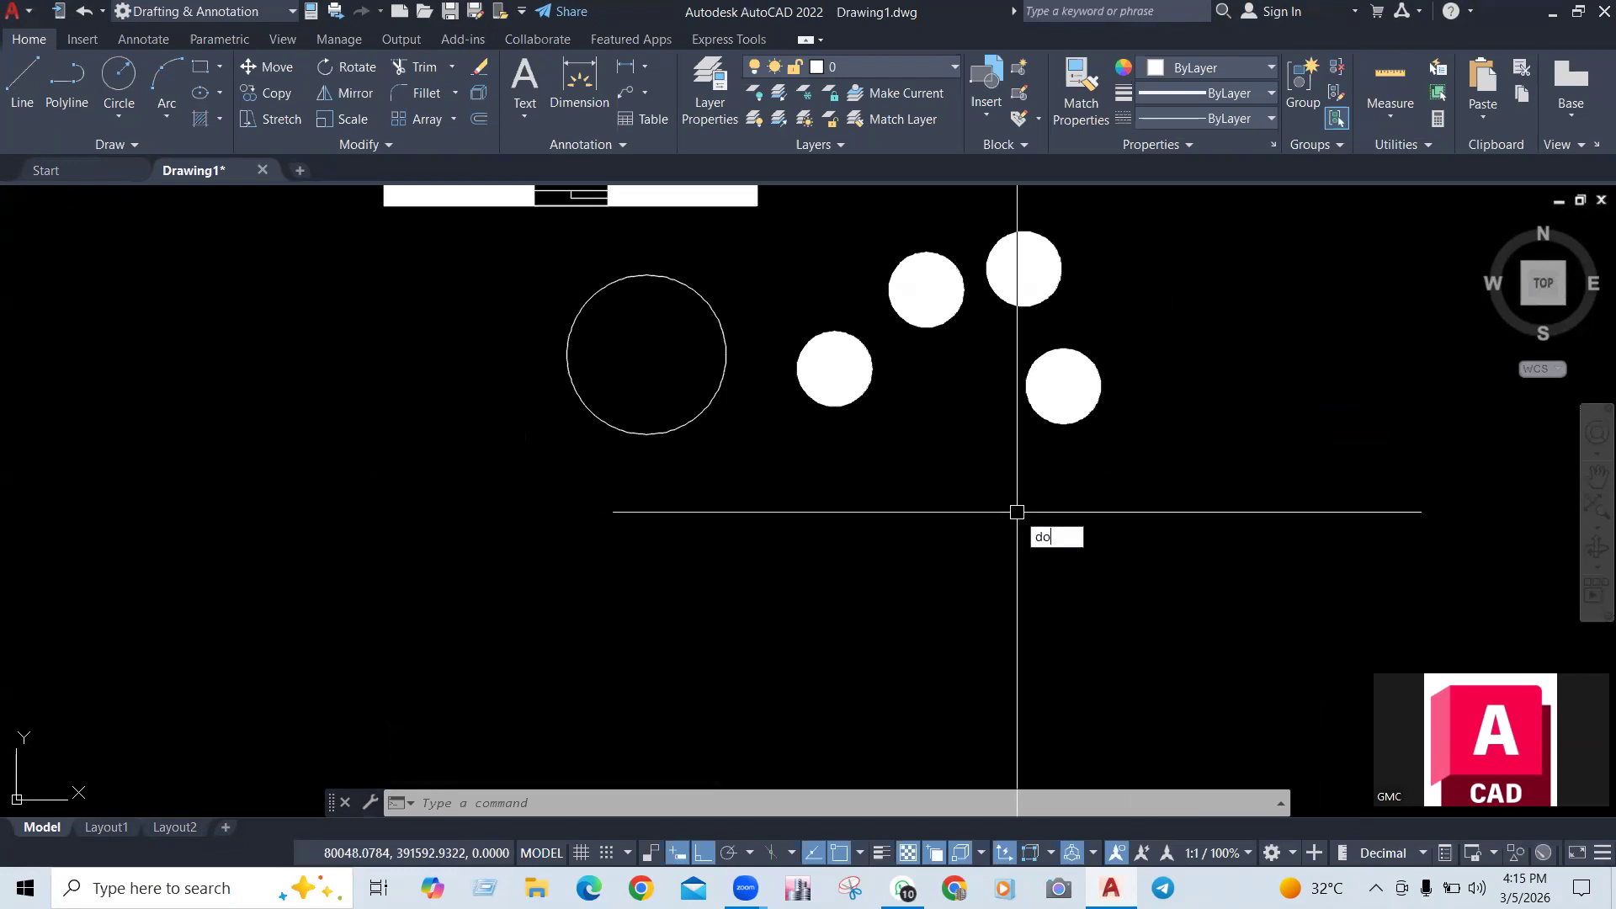
key("Return")
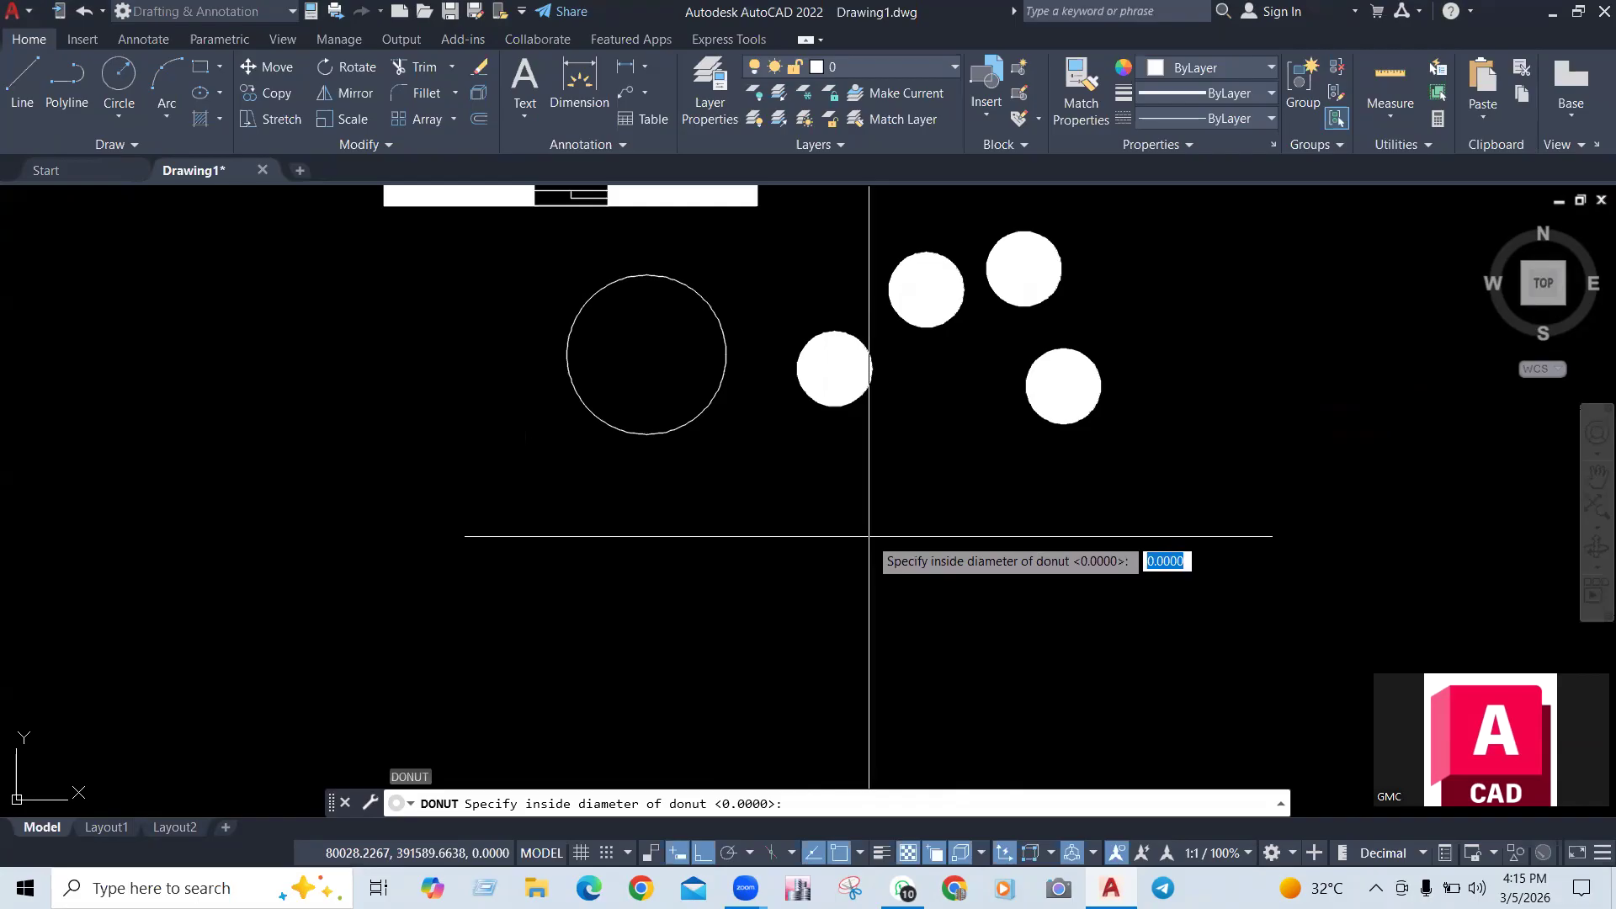
type("0")
key("Return")
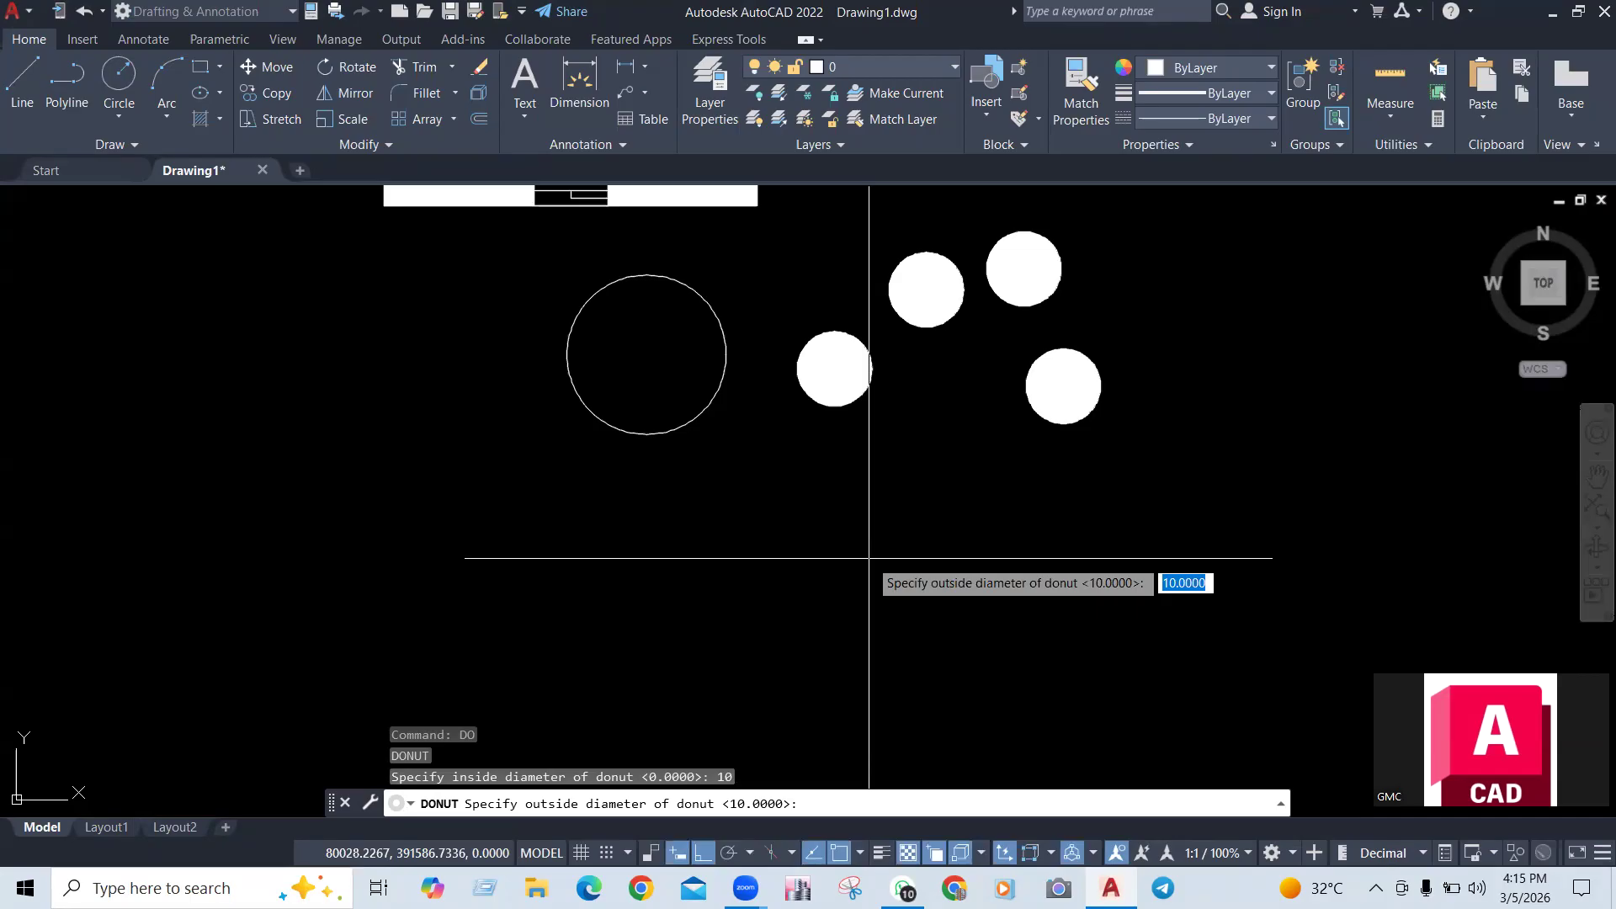
type("20")
key("Return")
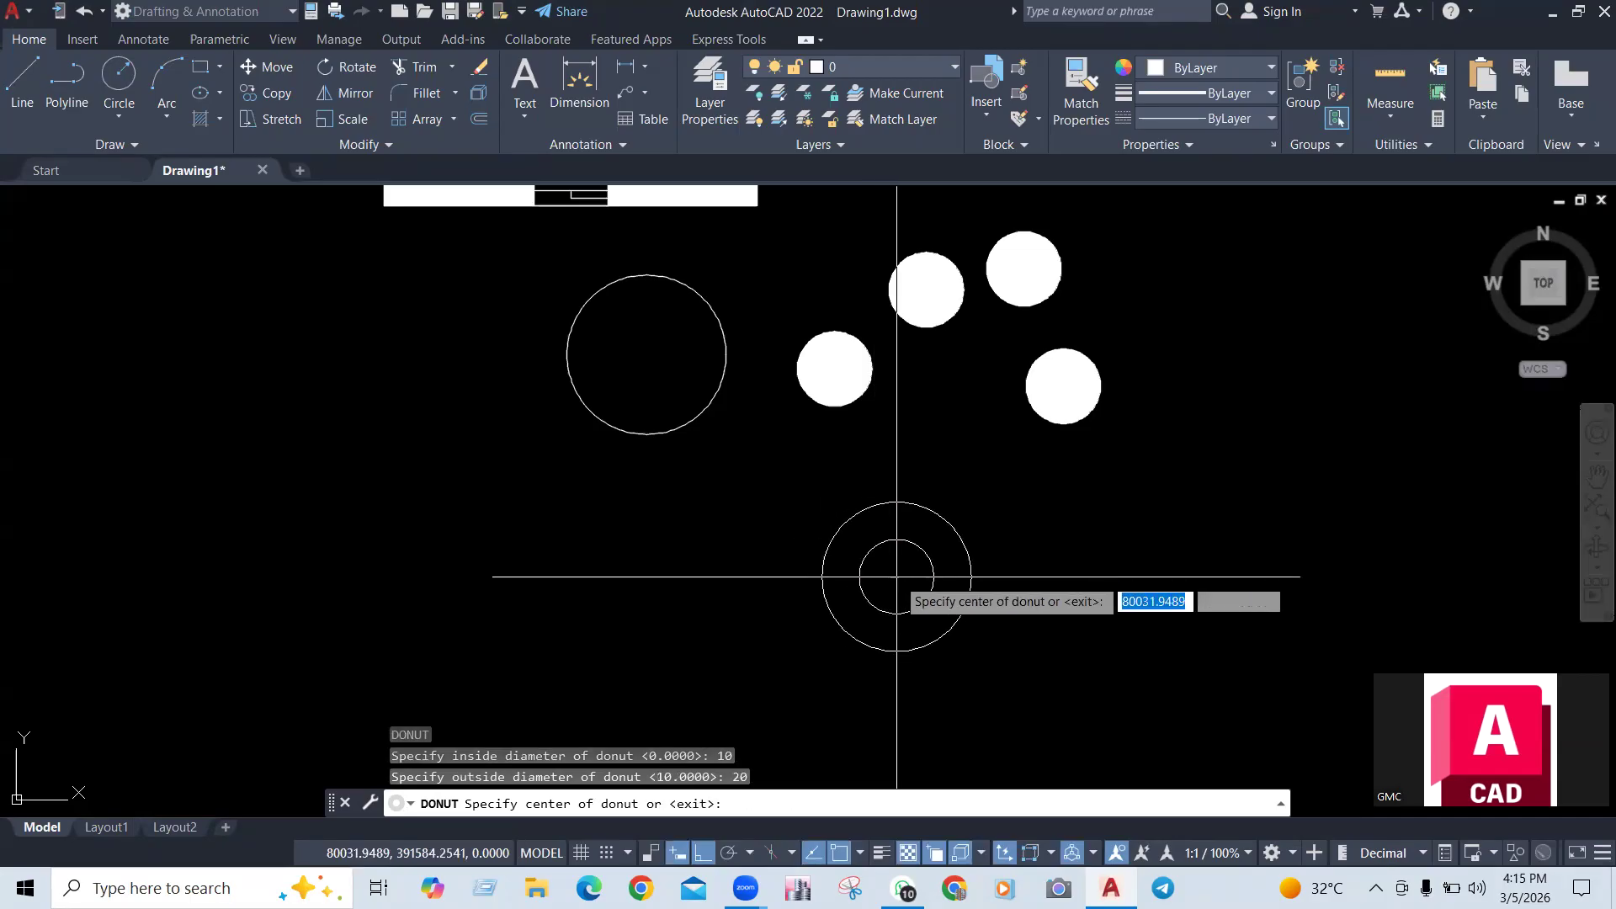
left_click(897, 577)
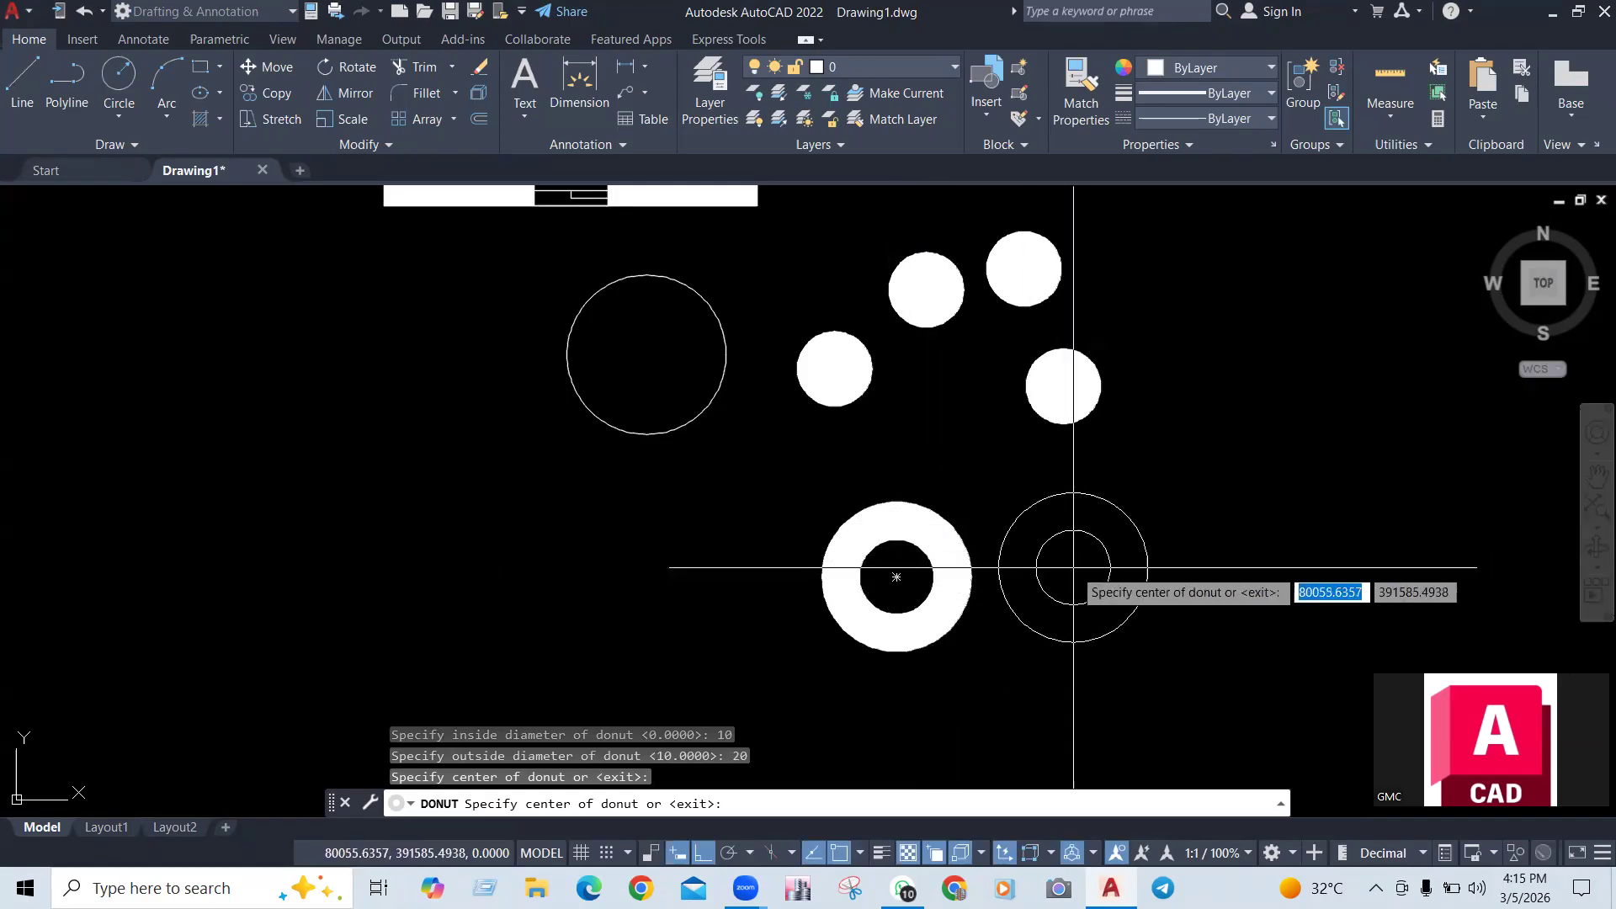
key("Escape")
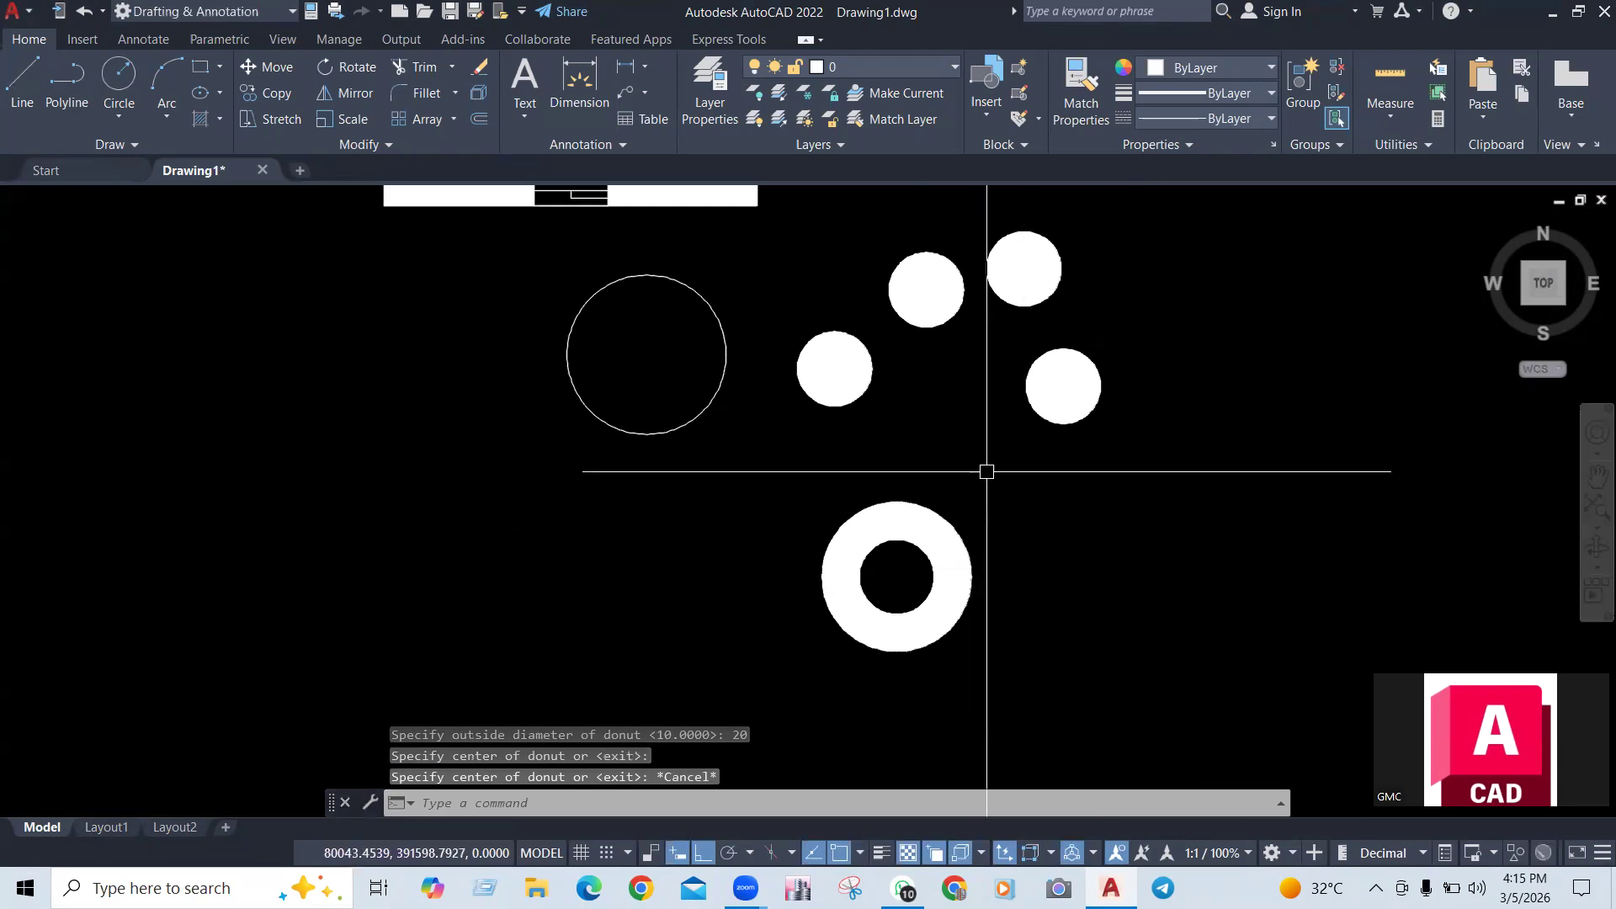
scroll(984, 471, "down", 2)
scroll(997, 507, "up", 4)
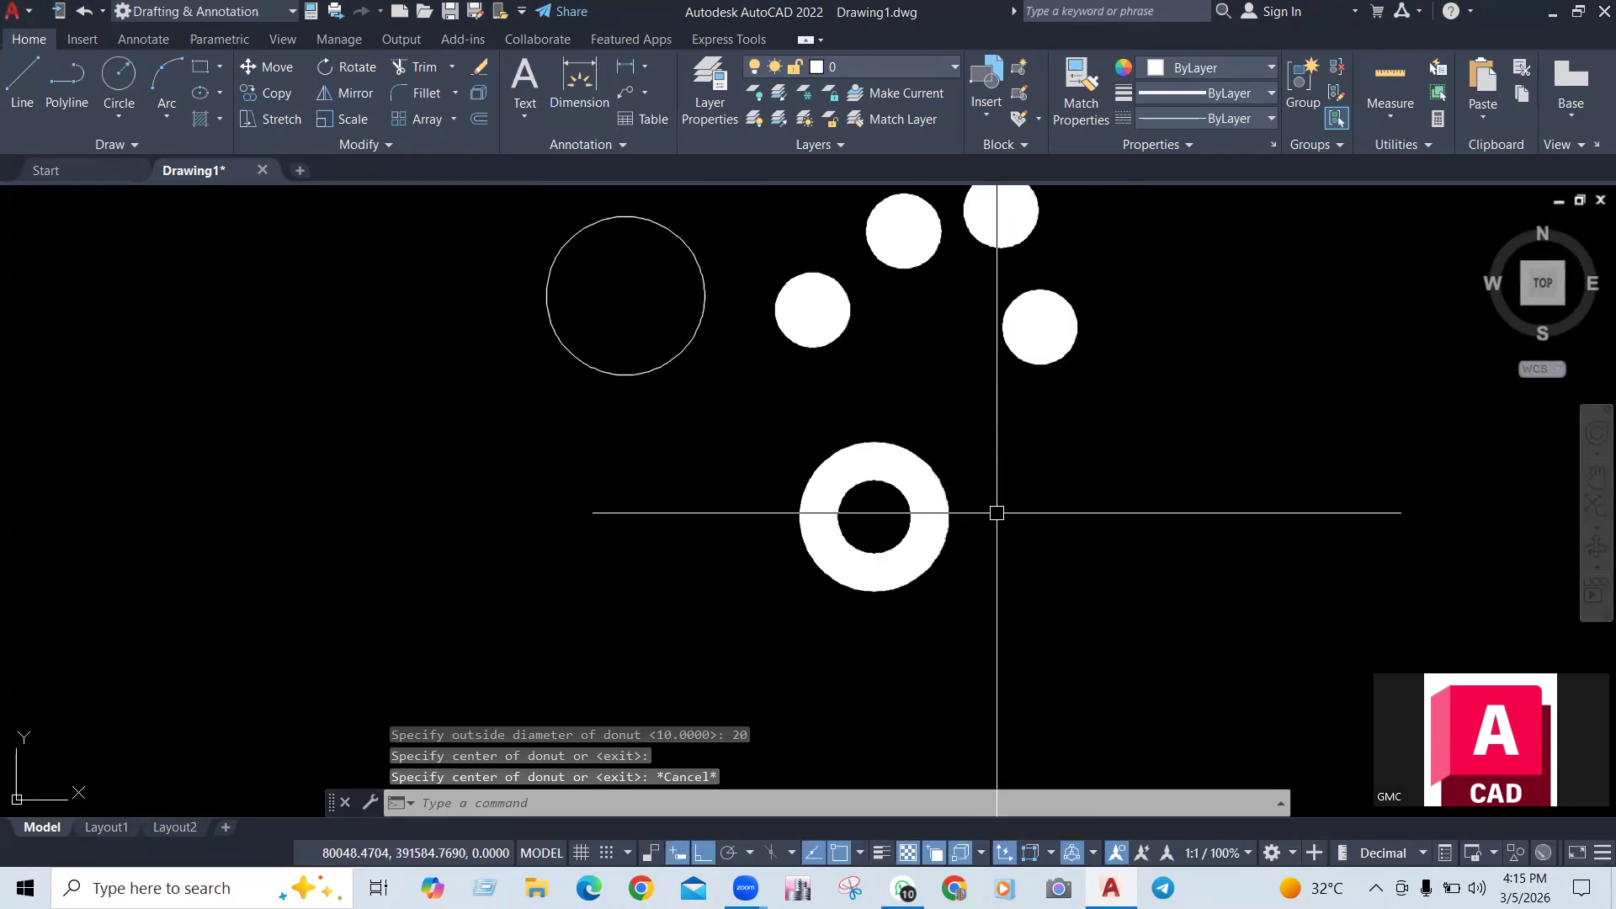
scroll(996, 513, "down", 4)
scroll(1049, 429, "up", 2)
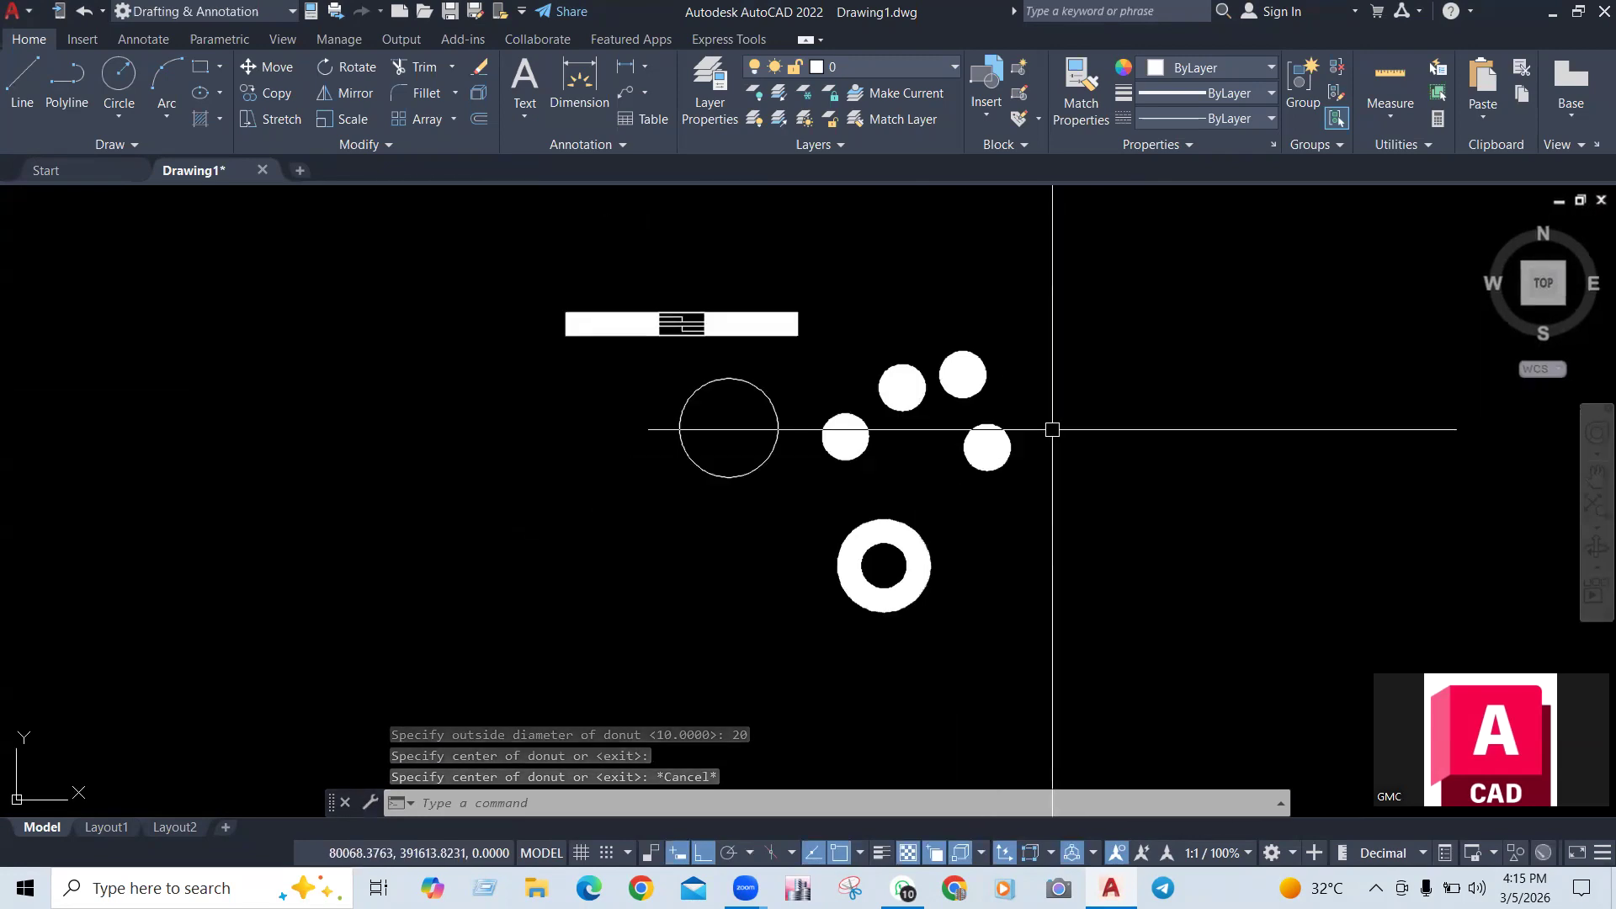
Draw a large rectangular revision cloud reaching from beside the circle to well below and beyond the donuts
left_click(112, 145)
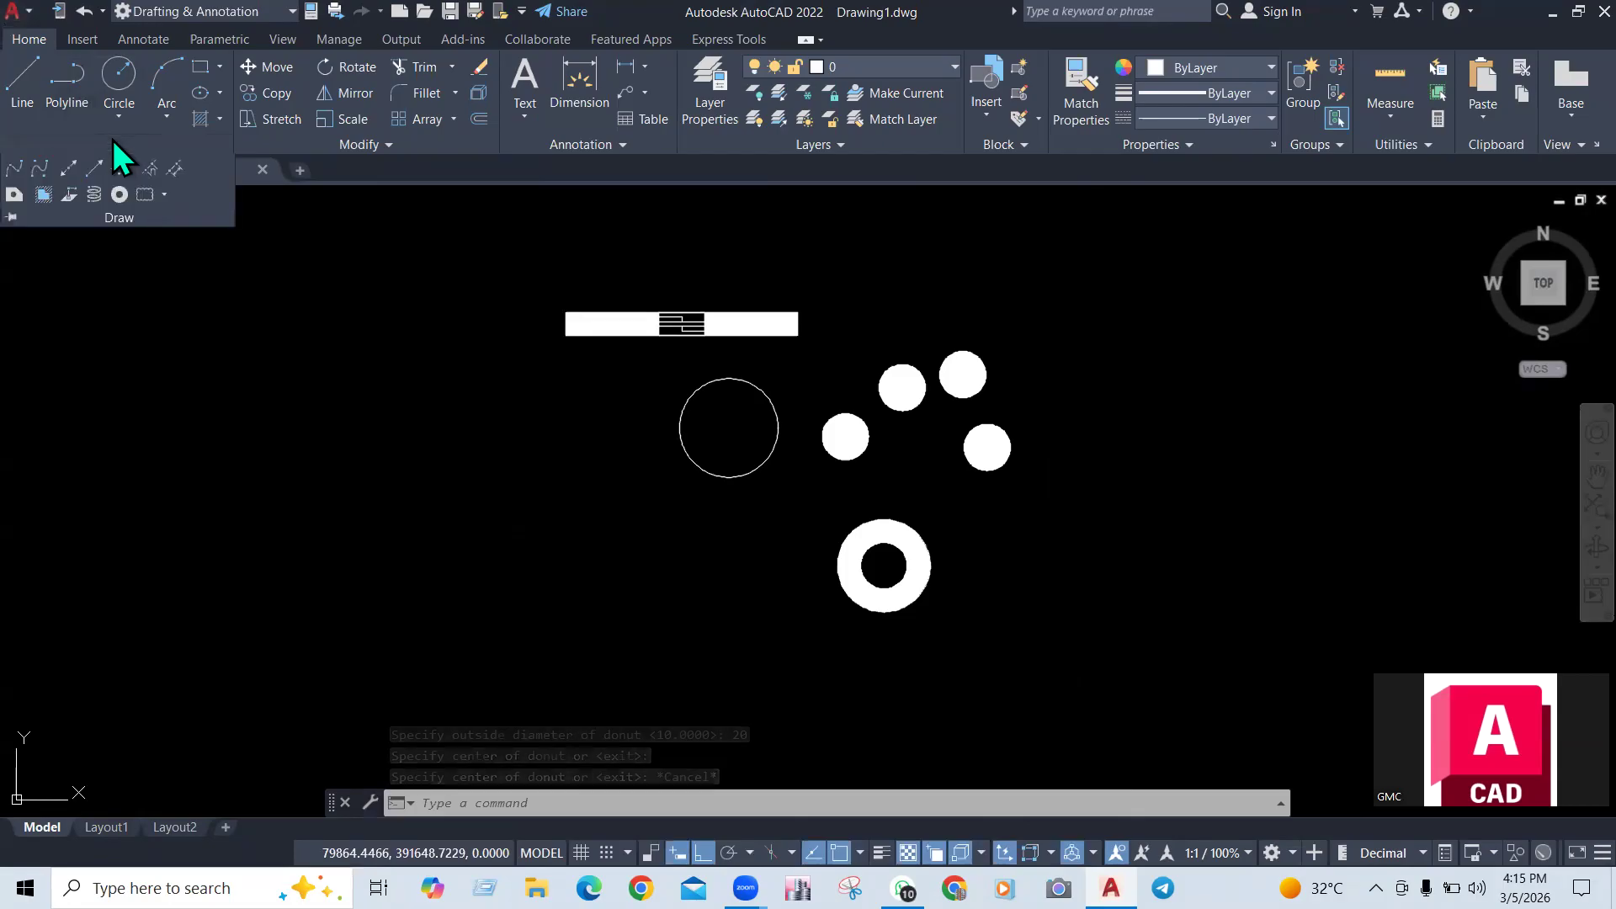
left_click(161, 199)
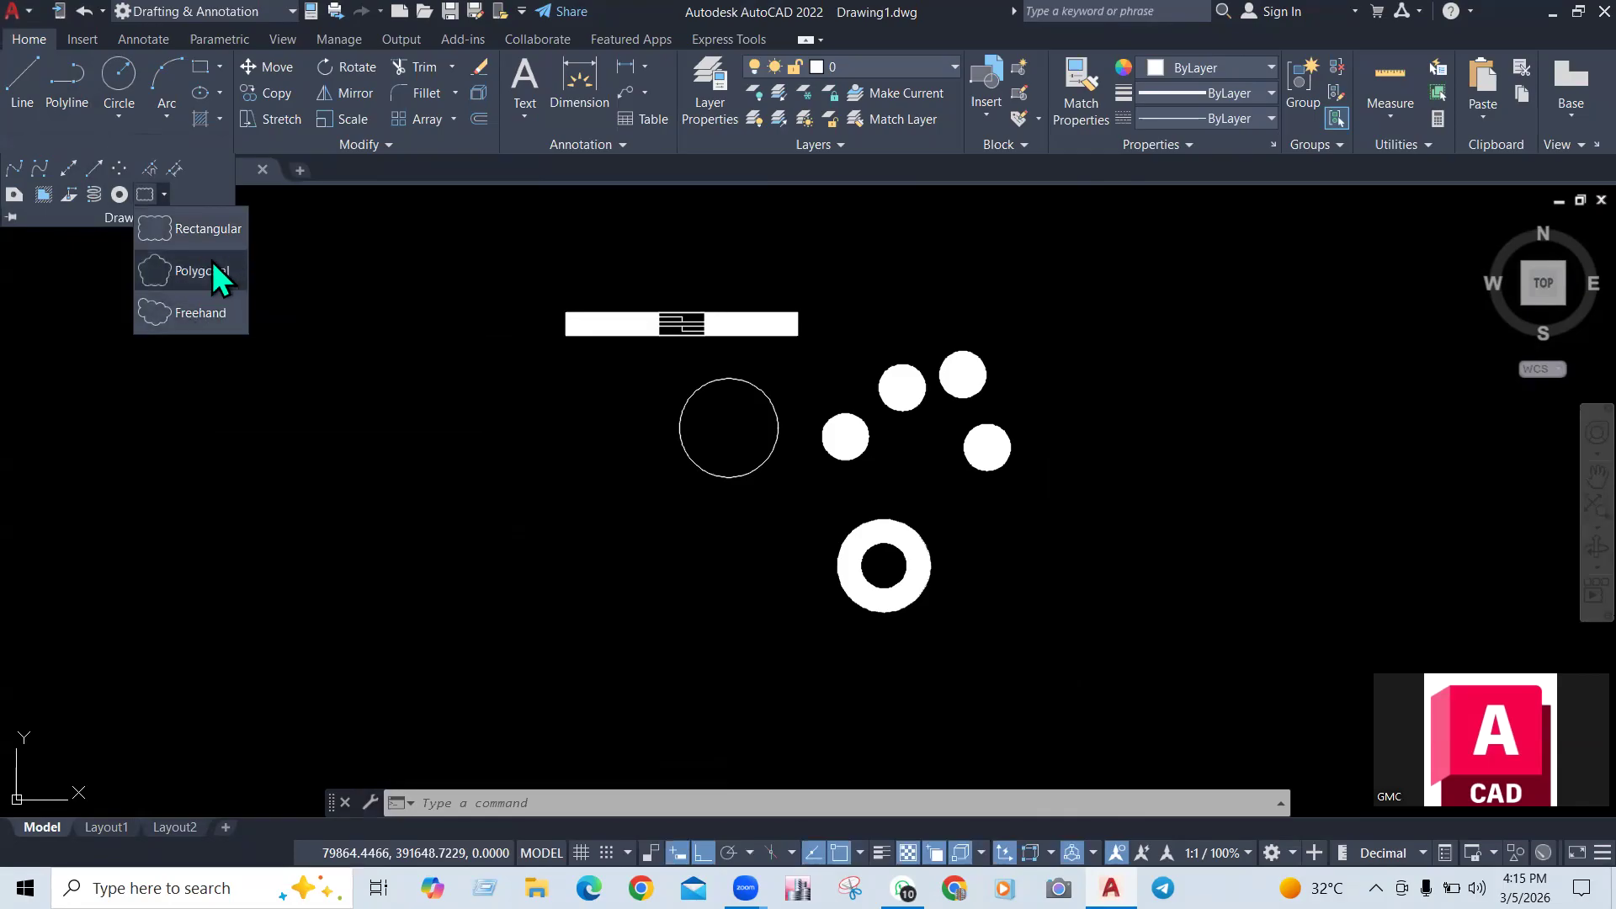
left_click(203, 227)
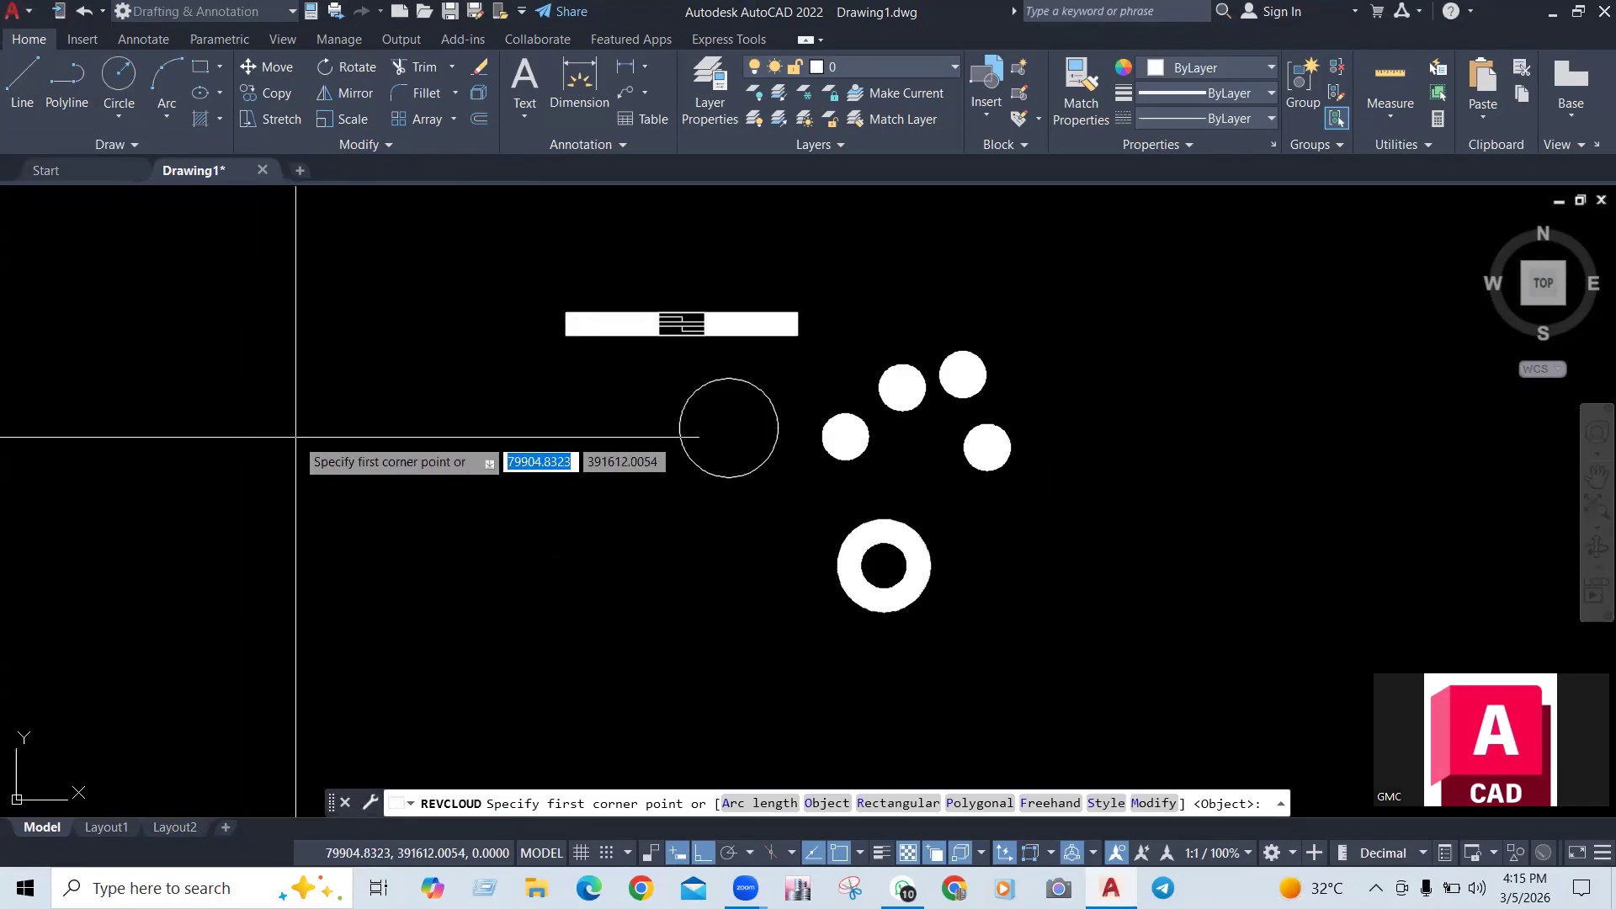
left_click(320, 449)
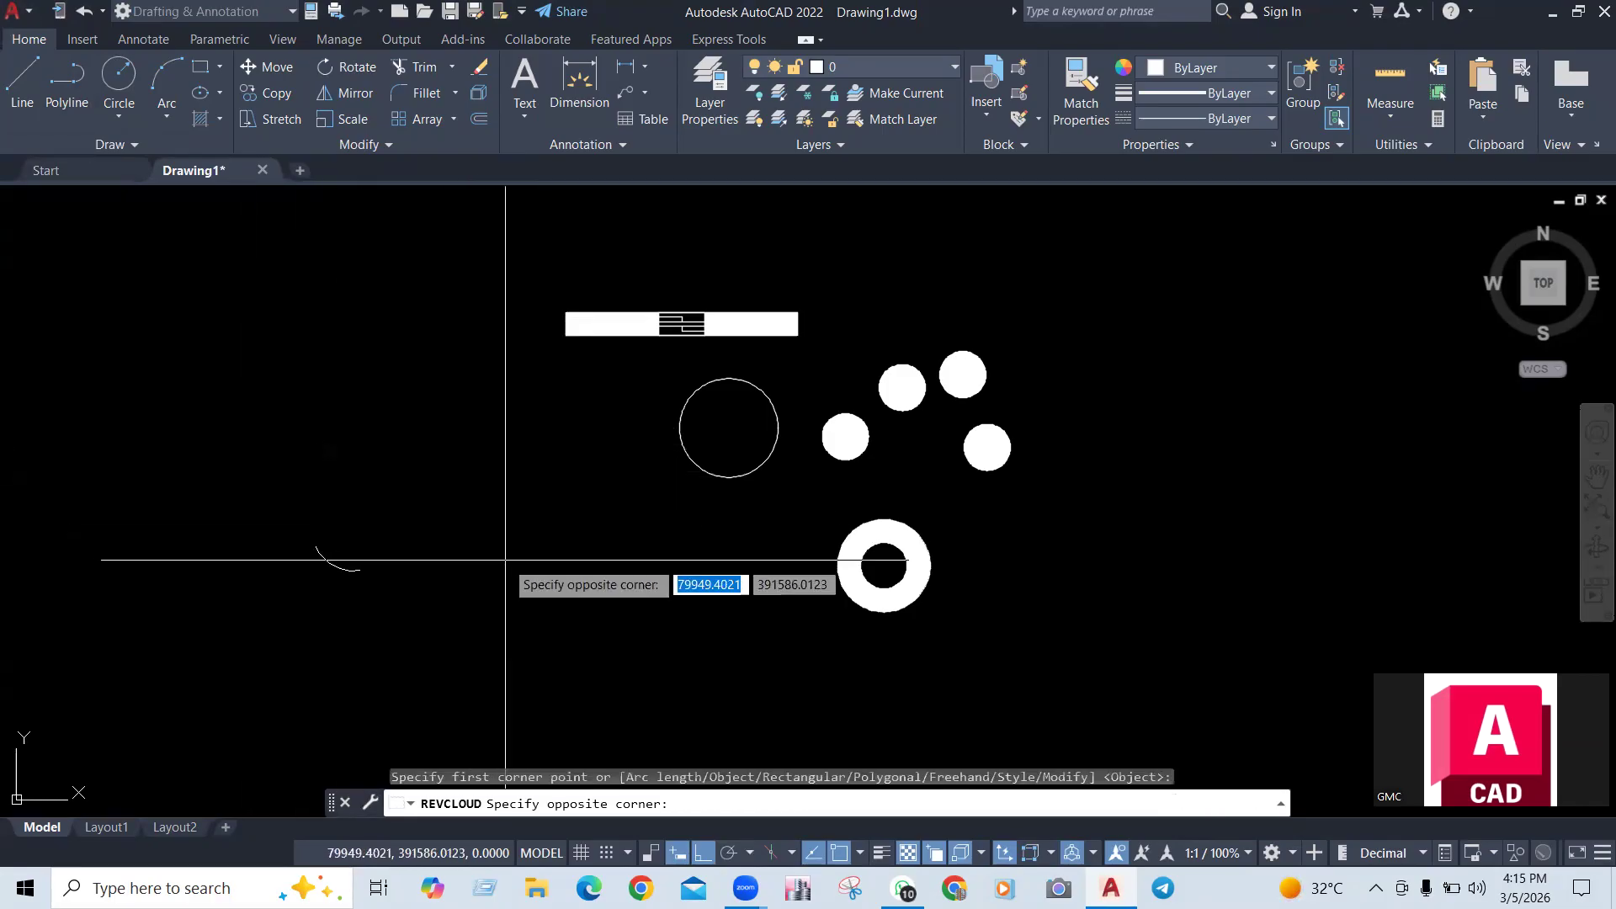
scroll(530, 532, "down", 6)
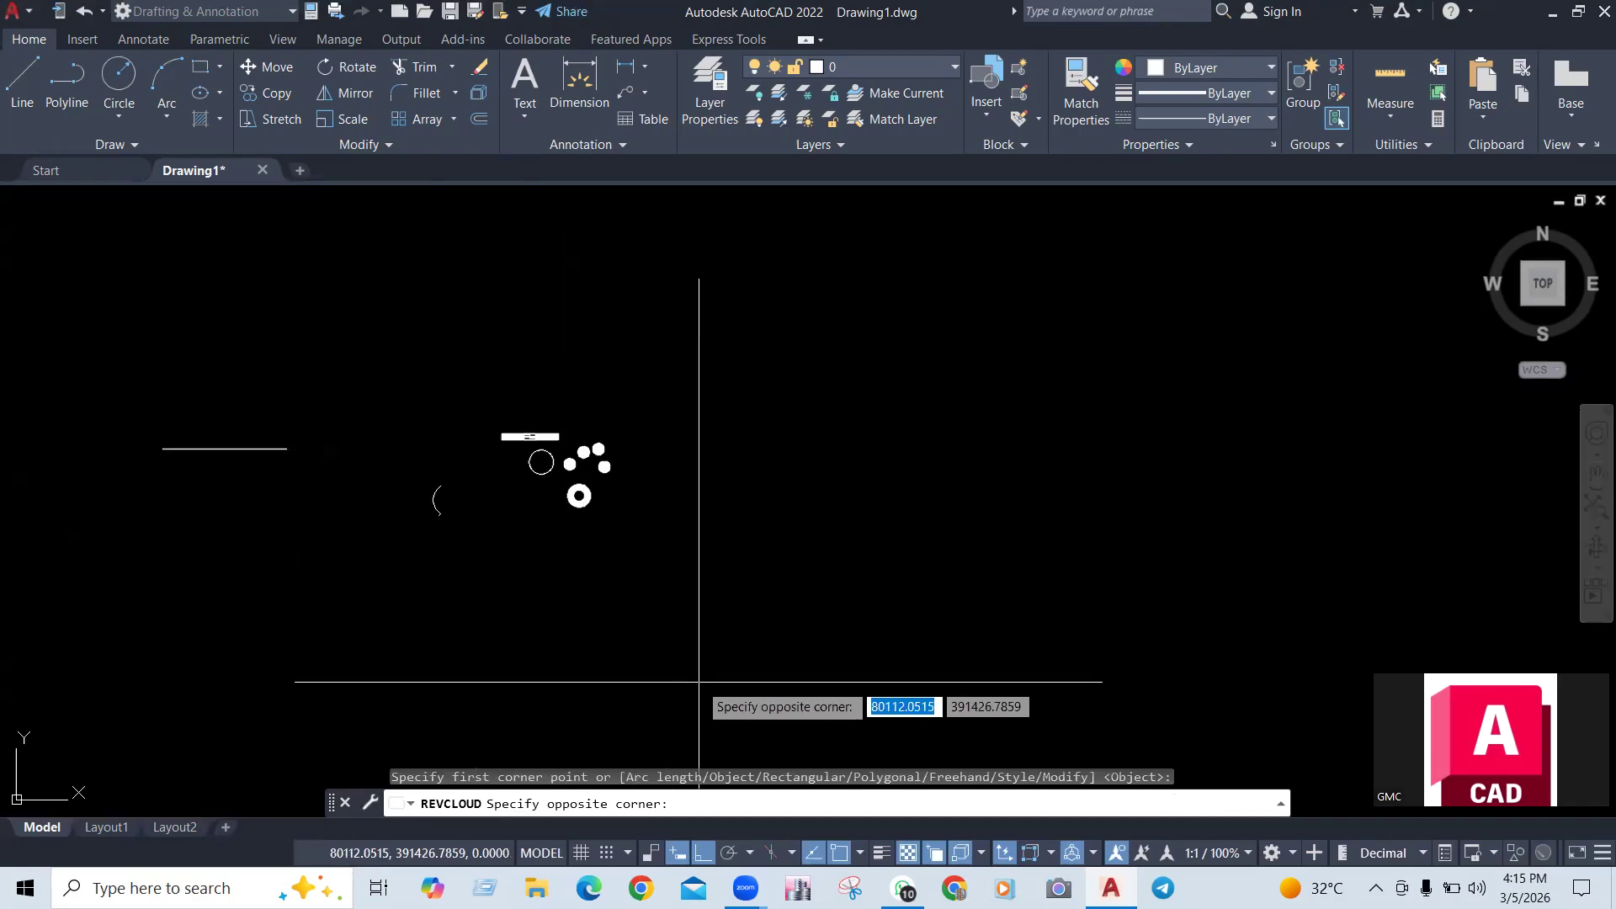
left_click(923, 697)
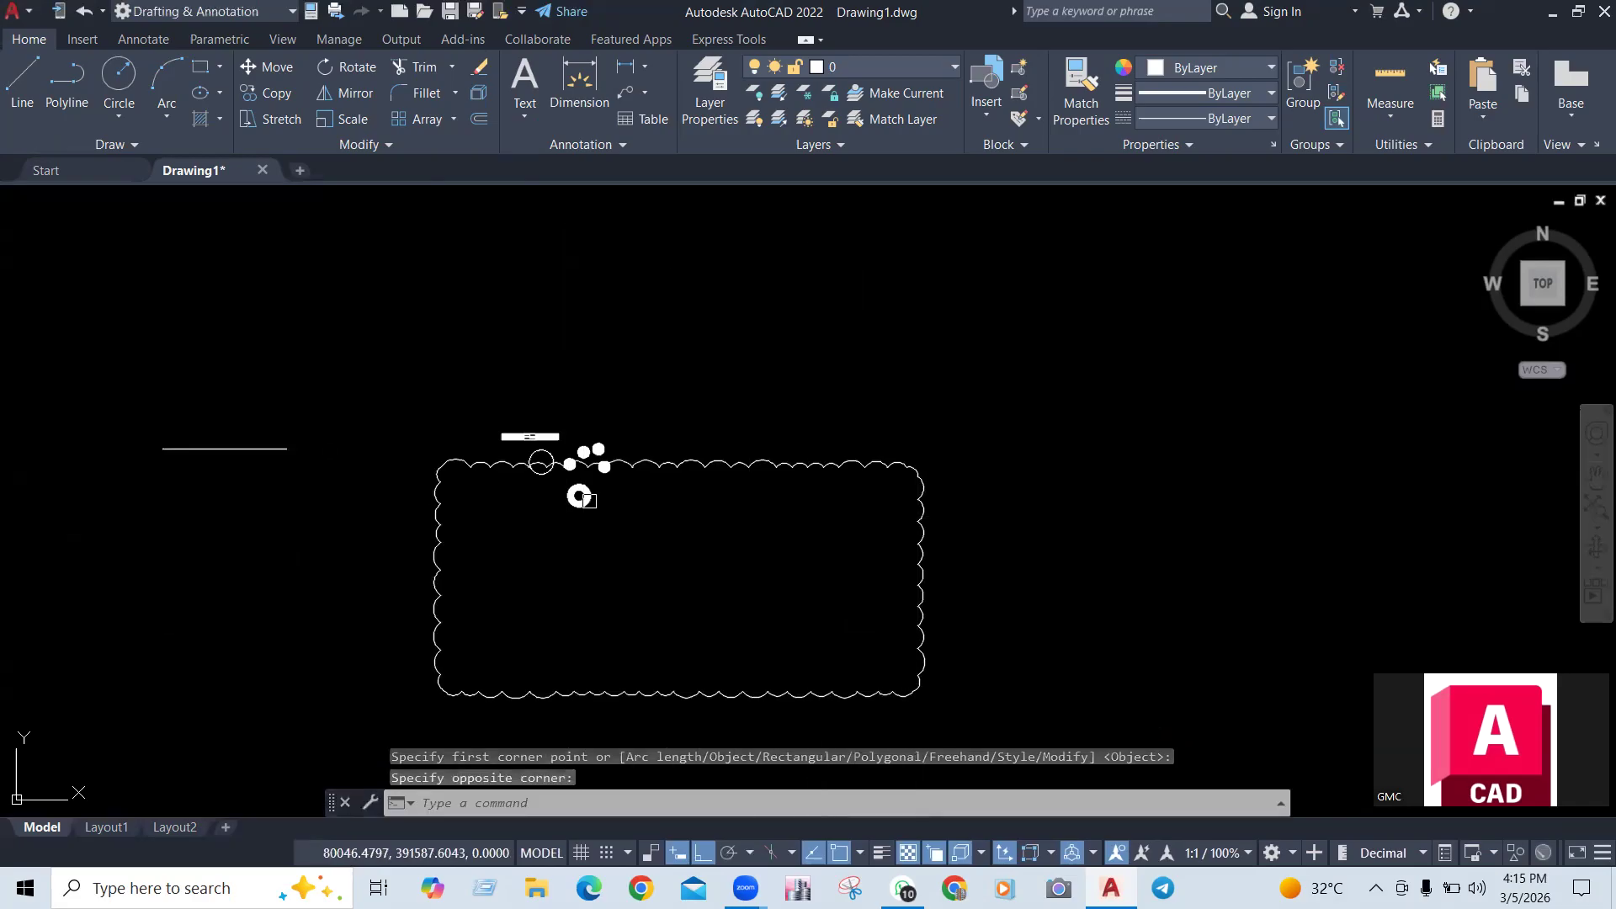
Erase the rectangular revision cloud that overlaps the circle and donuts
left_click(945, 437)
left_click(825, 546)
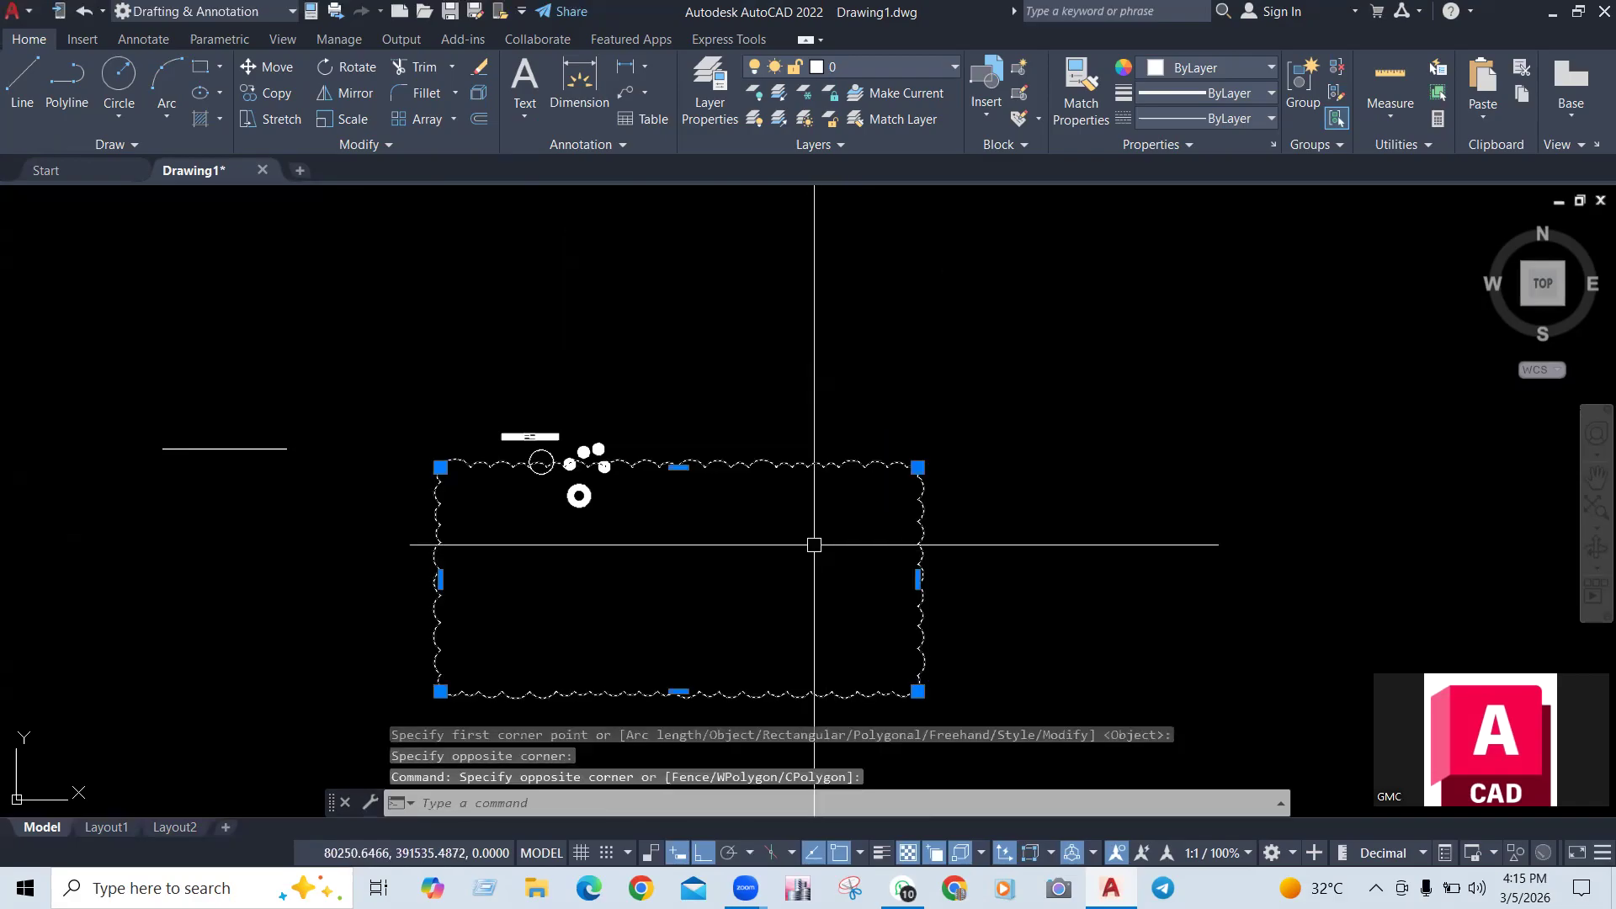
type("e")
key("Return")
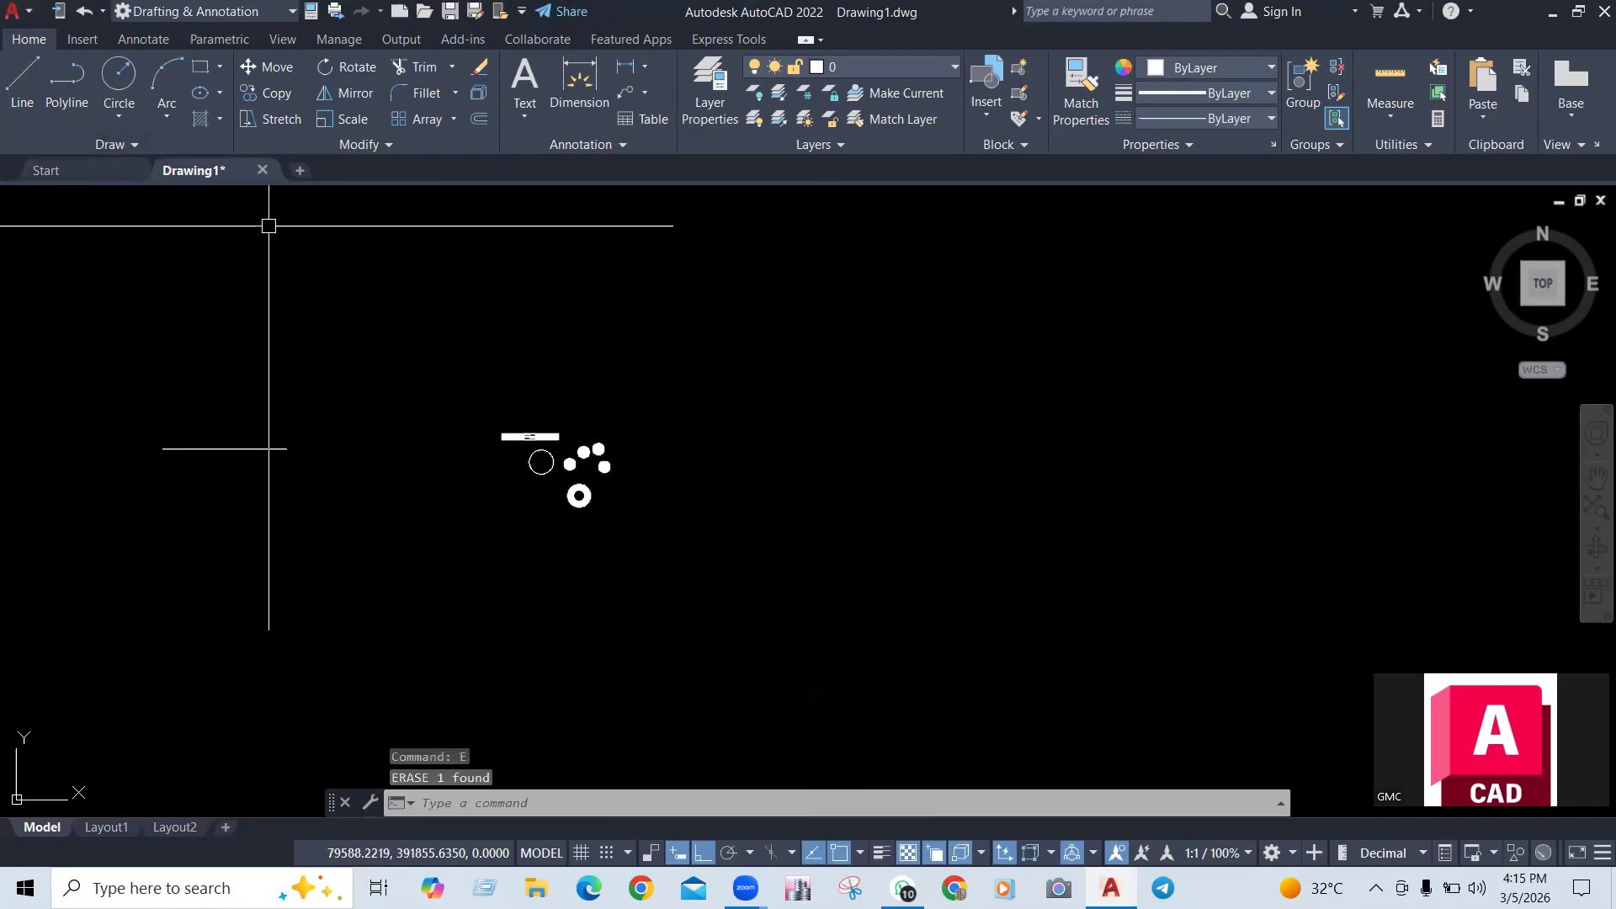
Draw a rectangular revision cloud in the empty area to the right of the donuts
left_click(158, 145)
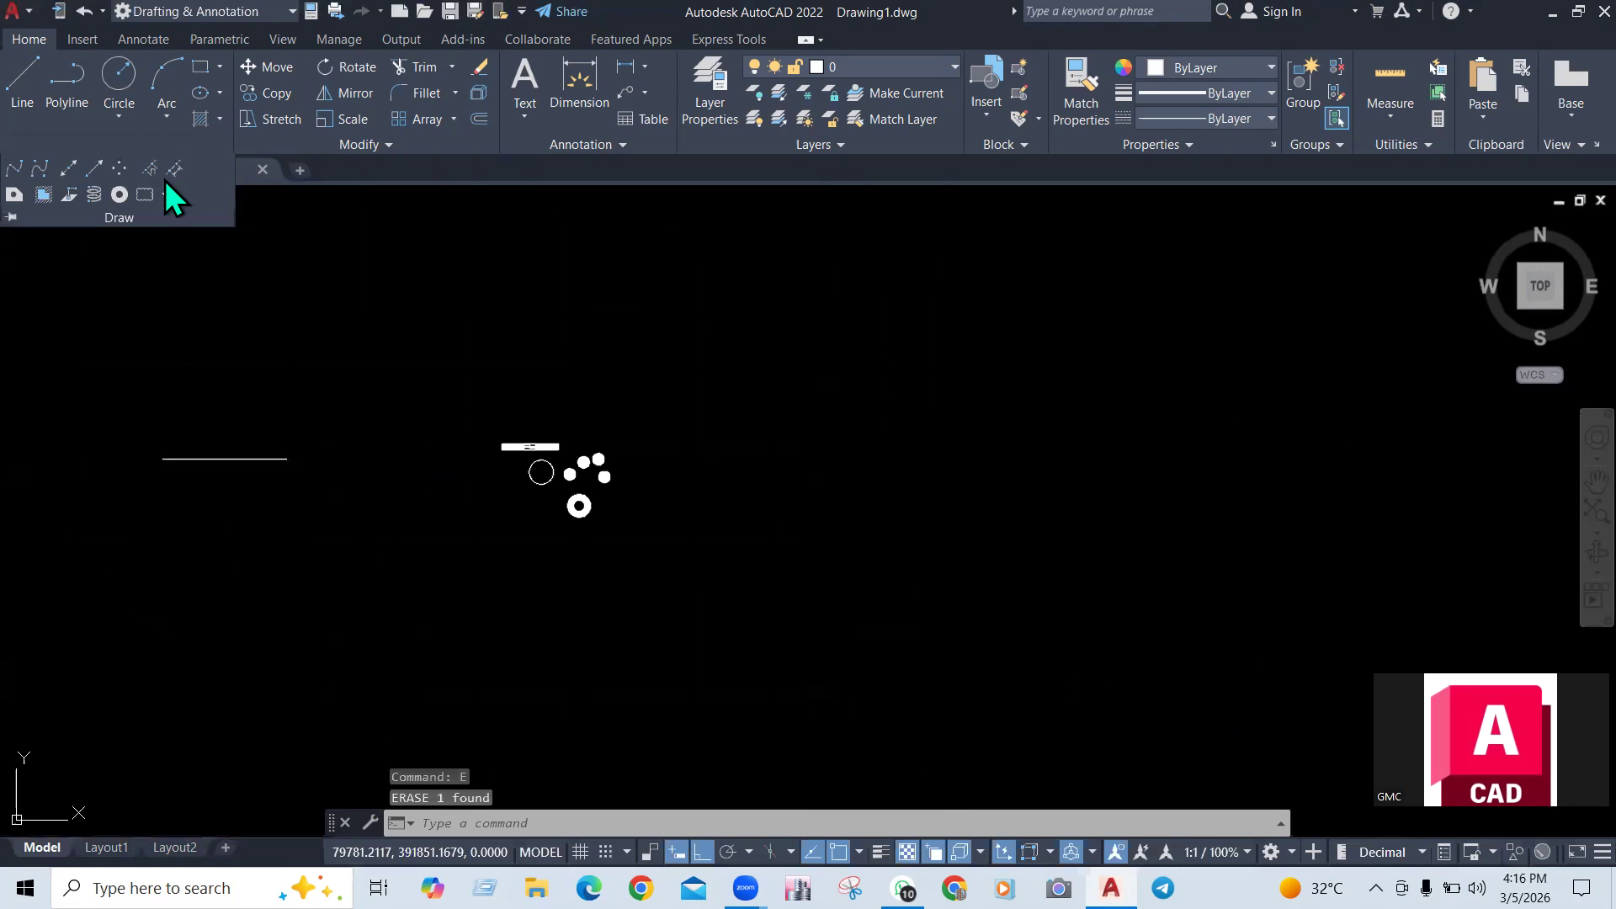
left_click(165, 195)
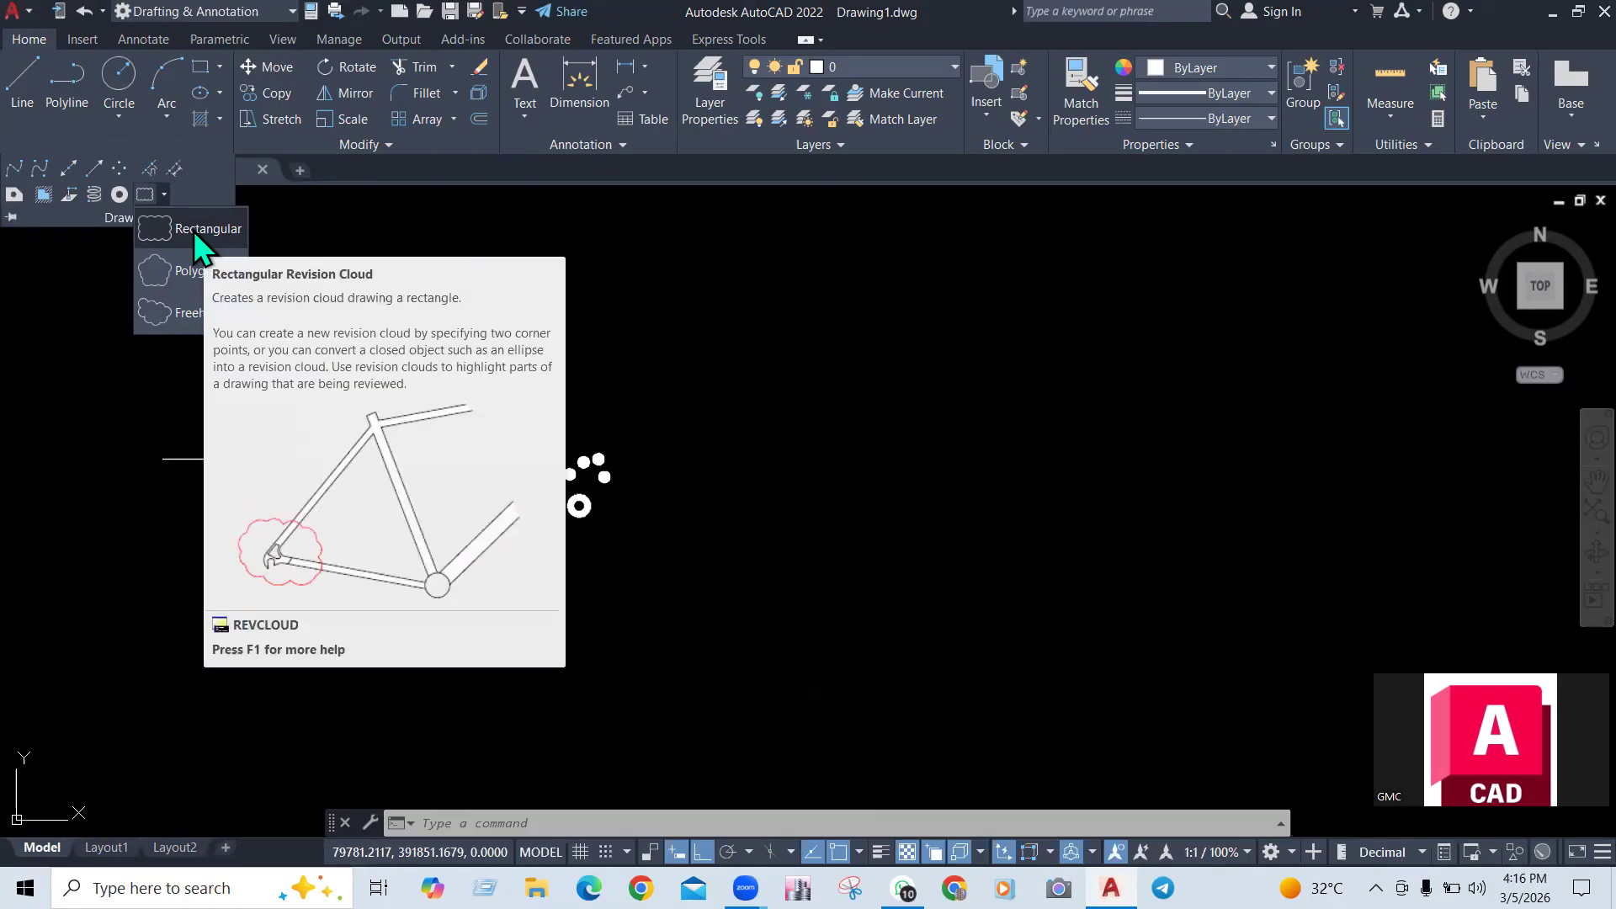
left_click(194, 231)
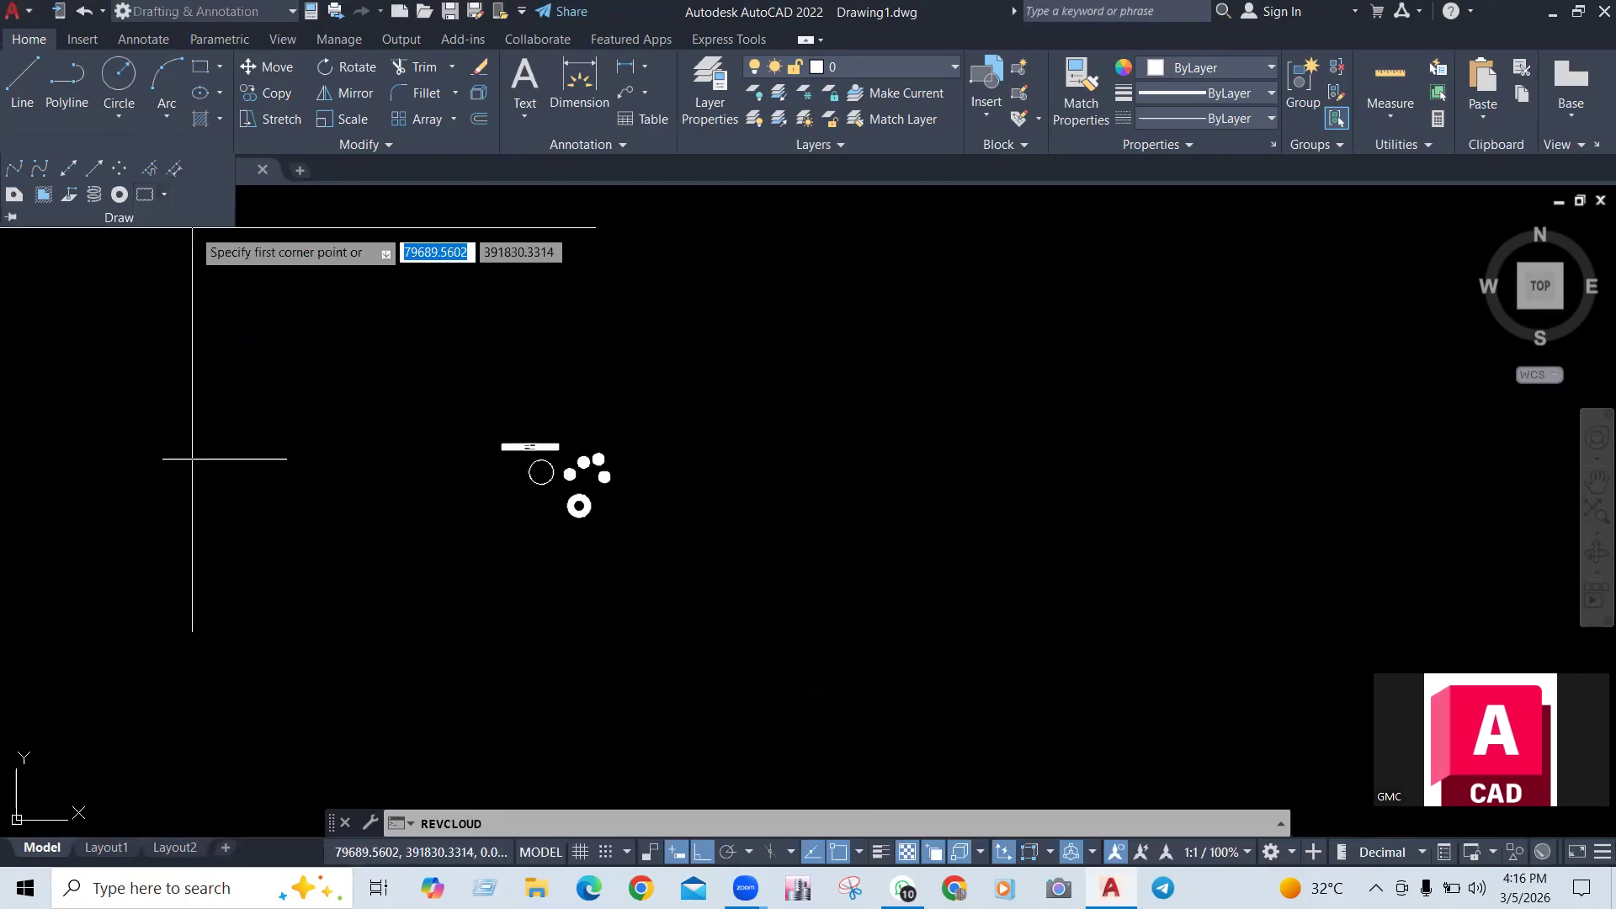
left_click(731, 358)
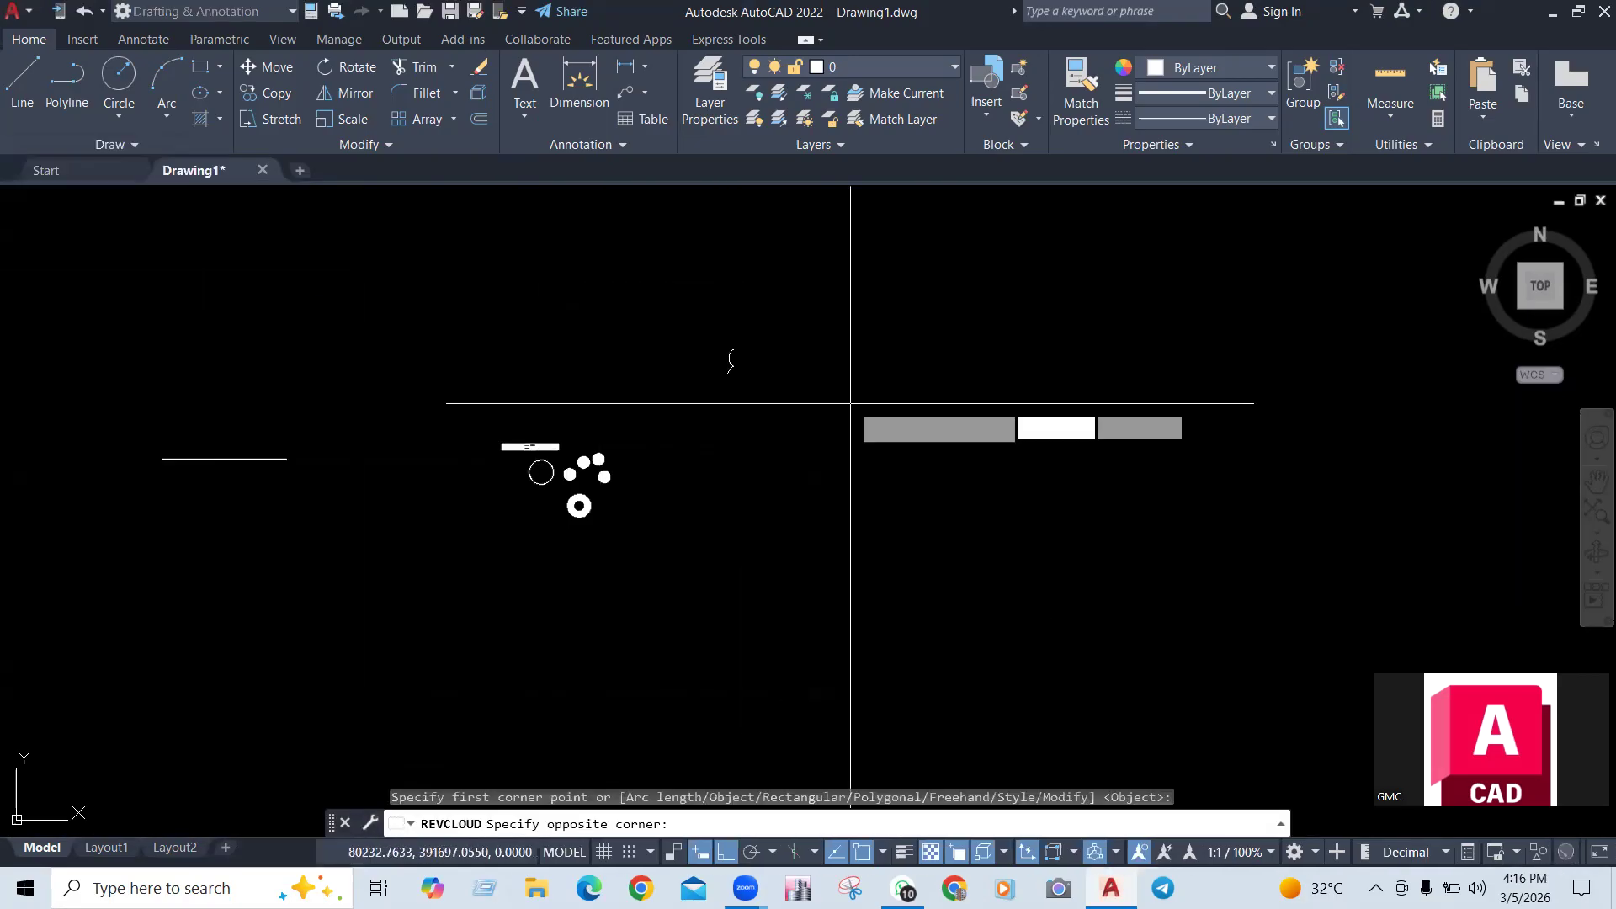
left_click(1153, 606)
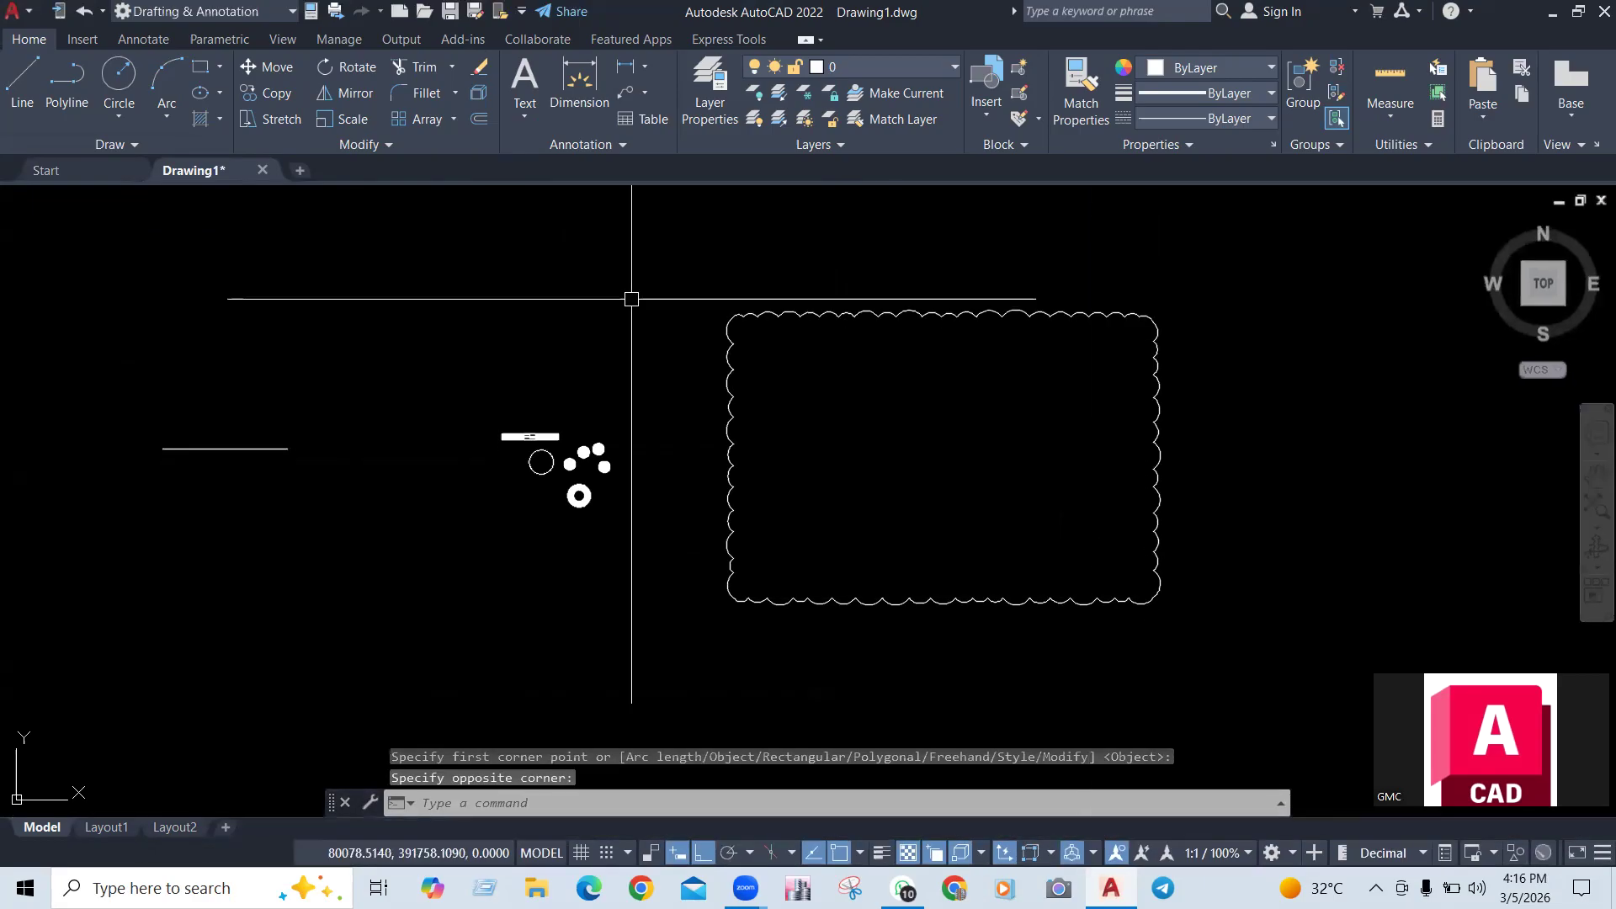
Draw a polygonal revision cloud around the wall strip, circle and donuts, extending well above the rectangular cloud
left_click(149, 145)
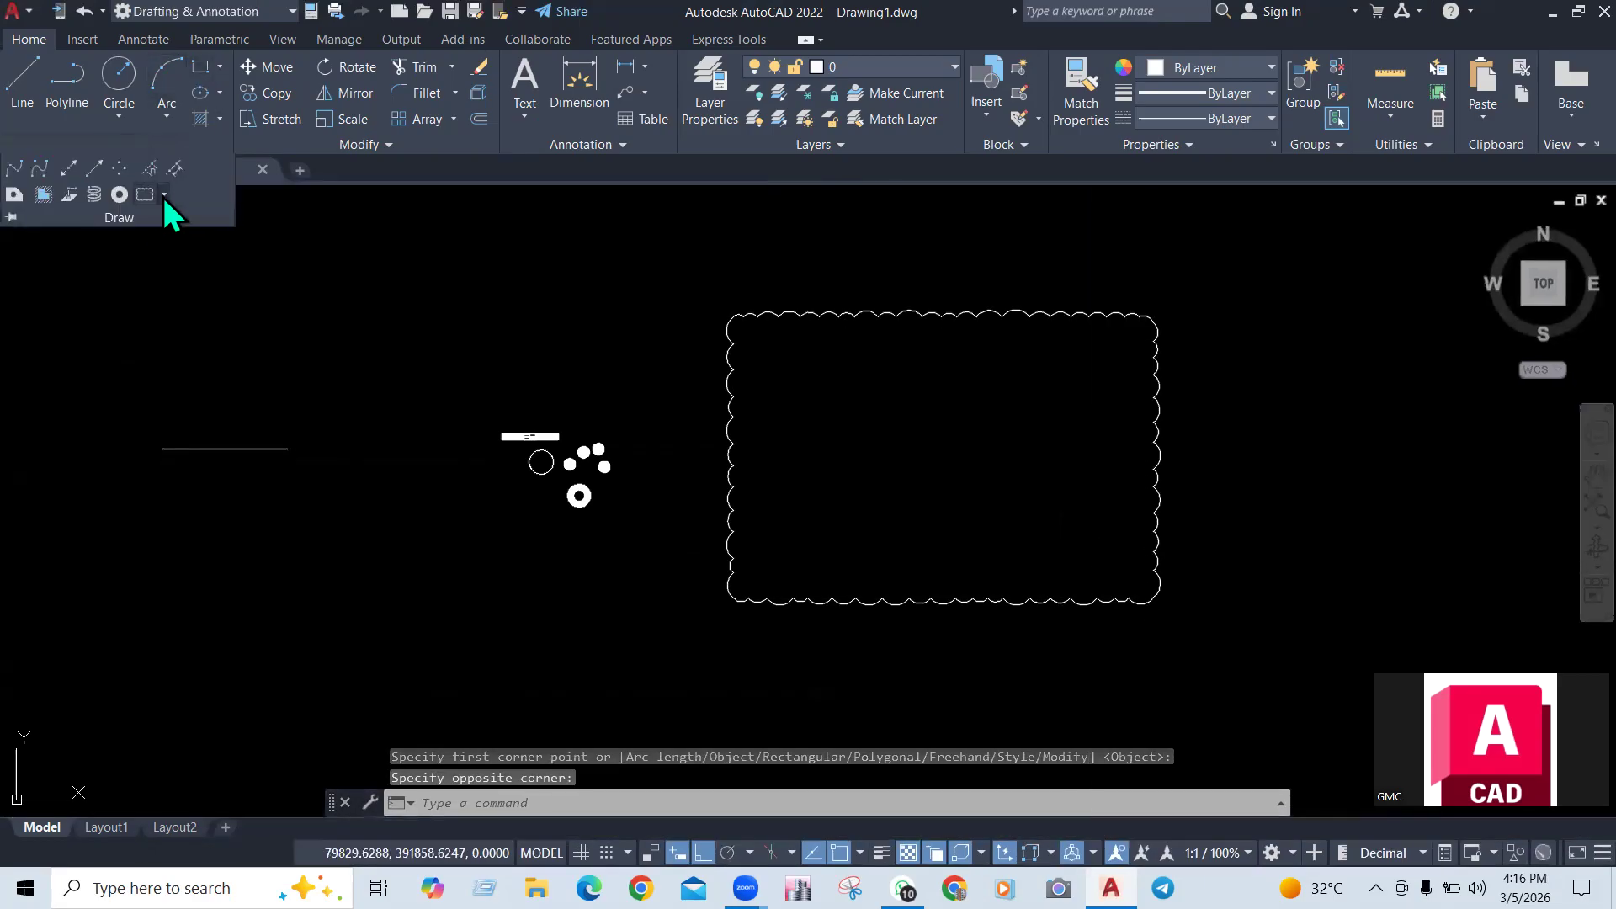
left_click(164, 196)
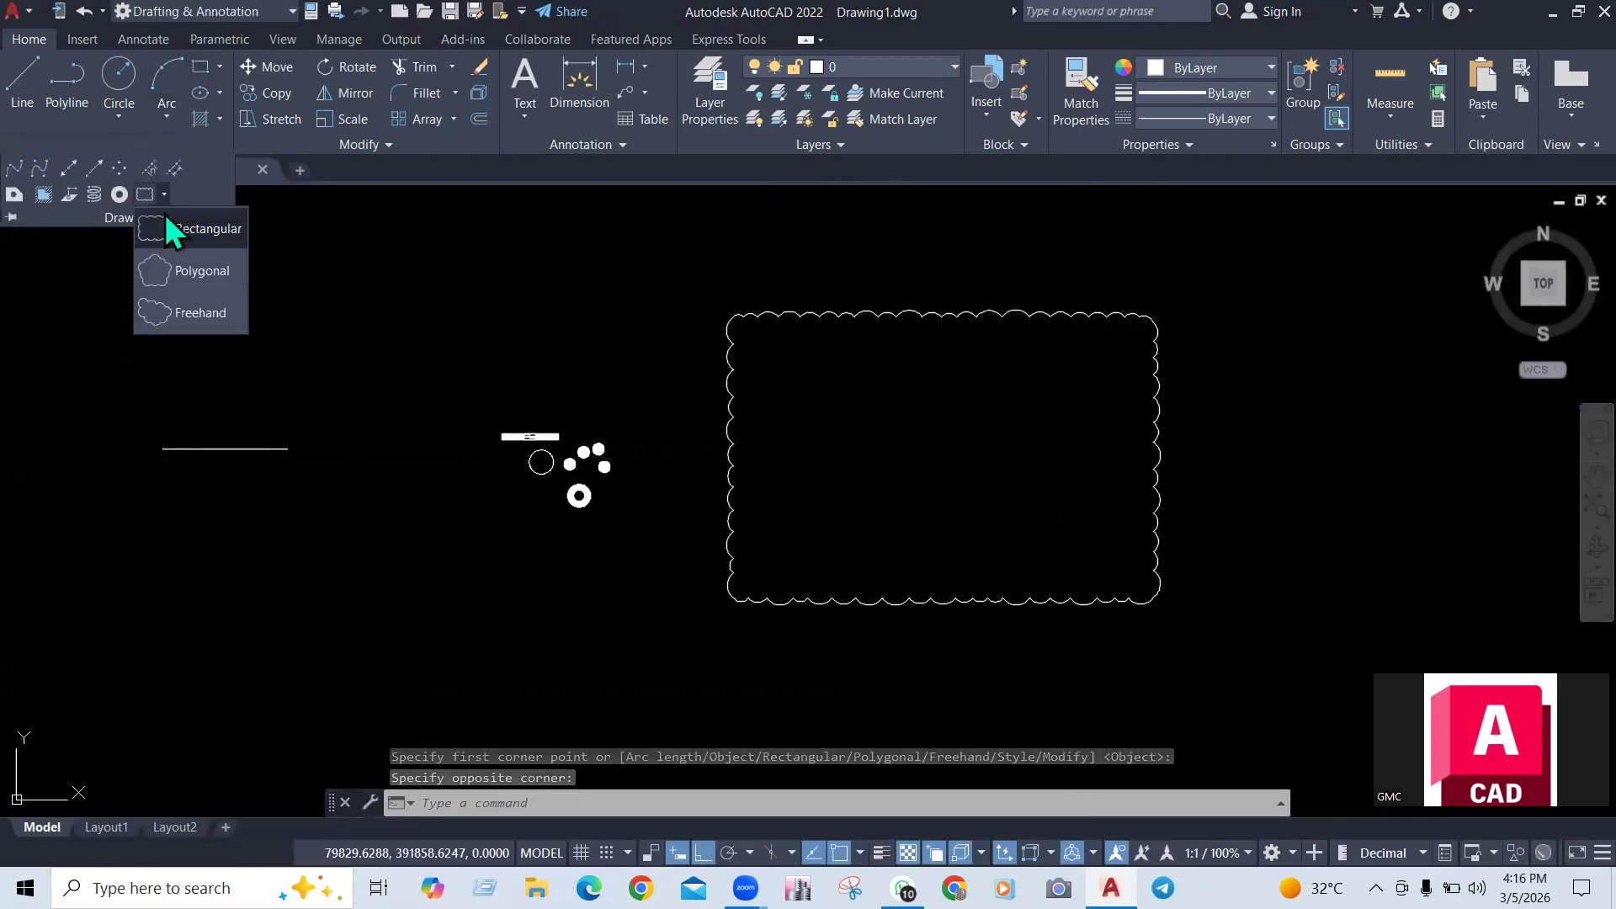
left_click(301, 235)
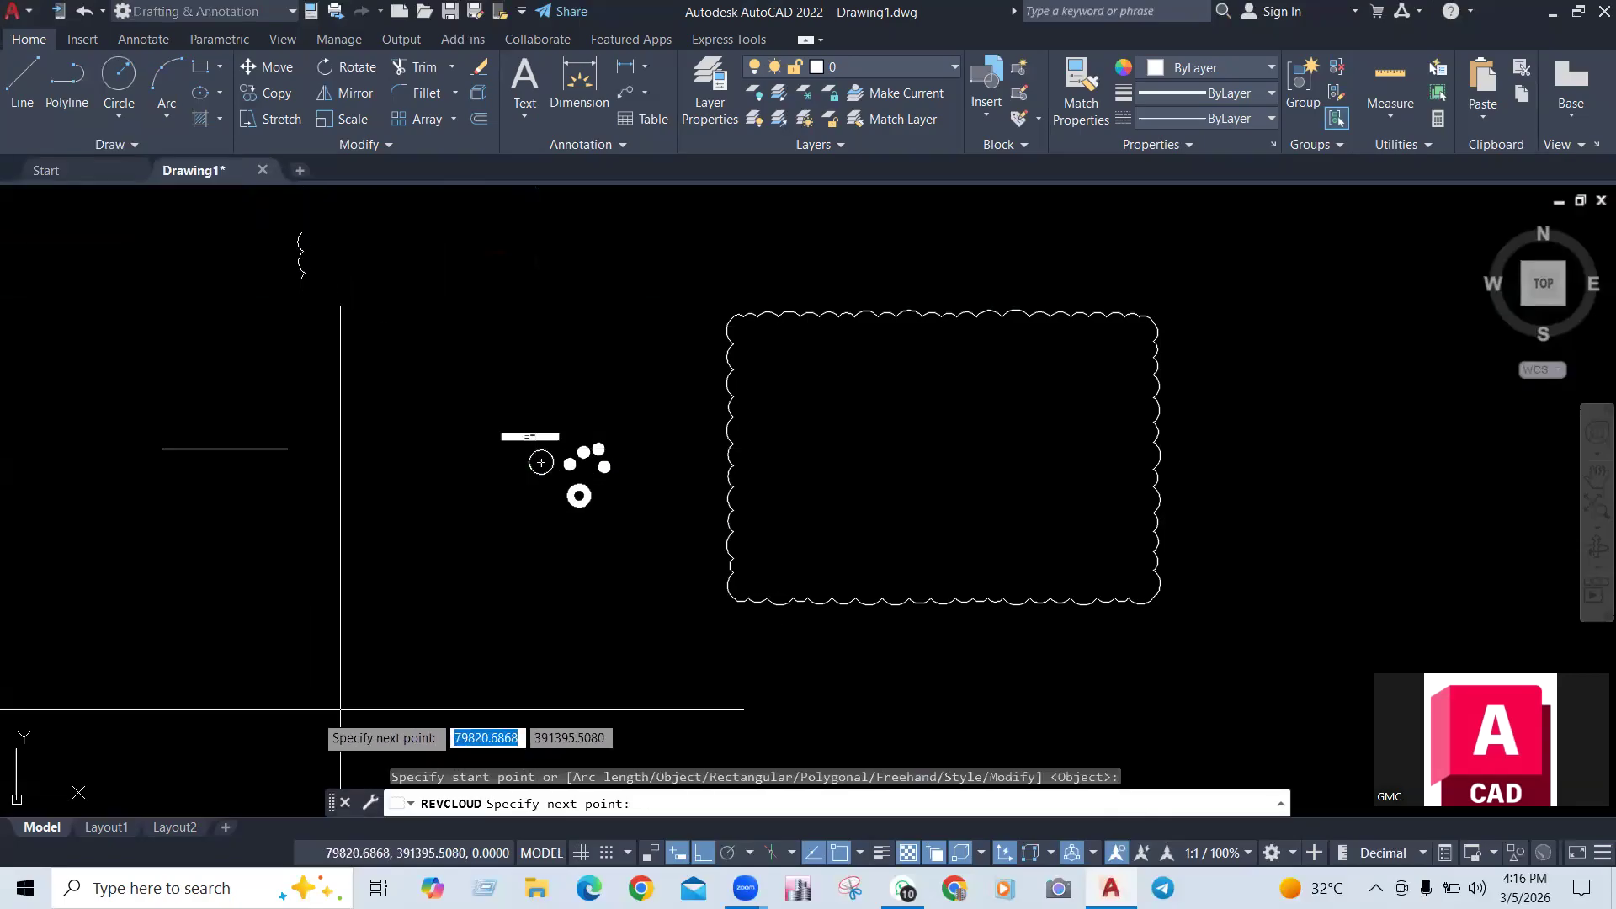
left_click(338, 656)
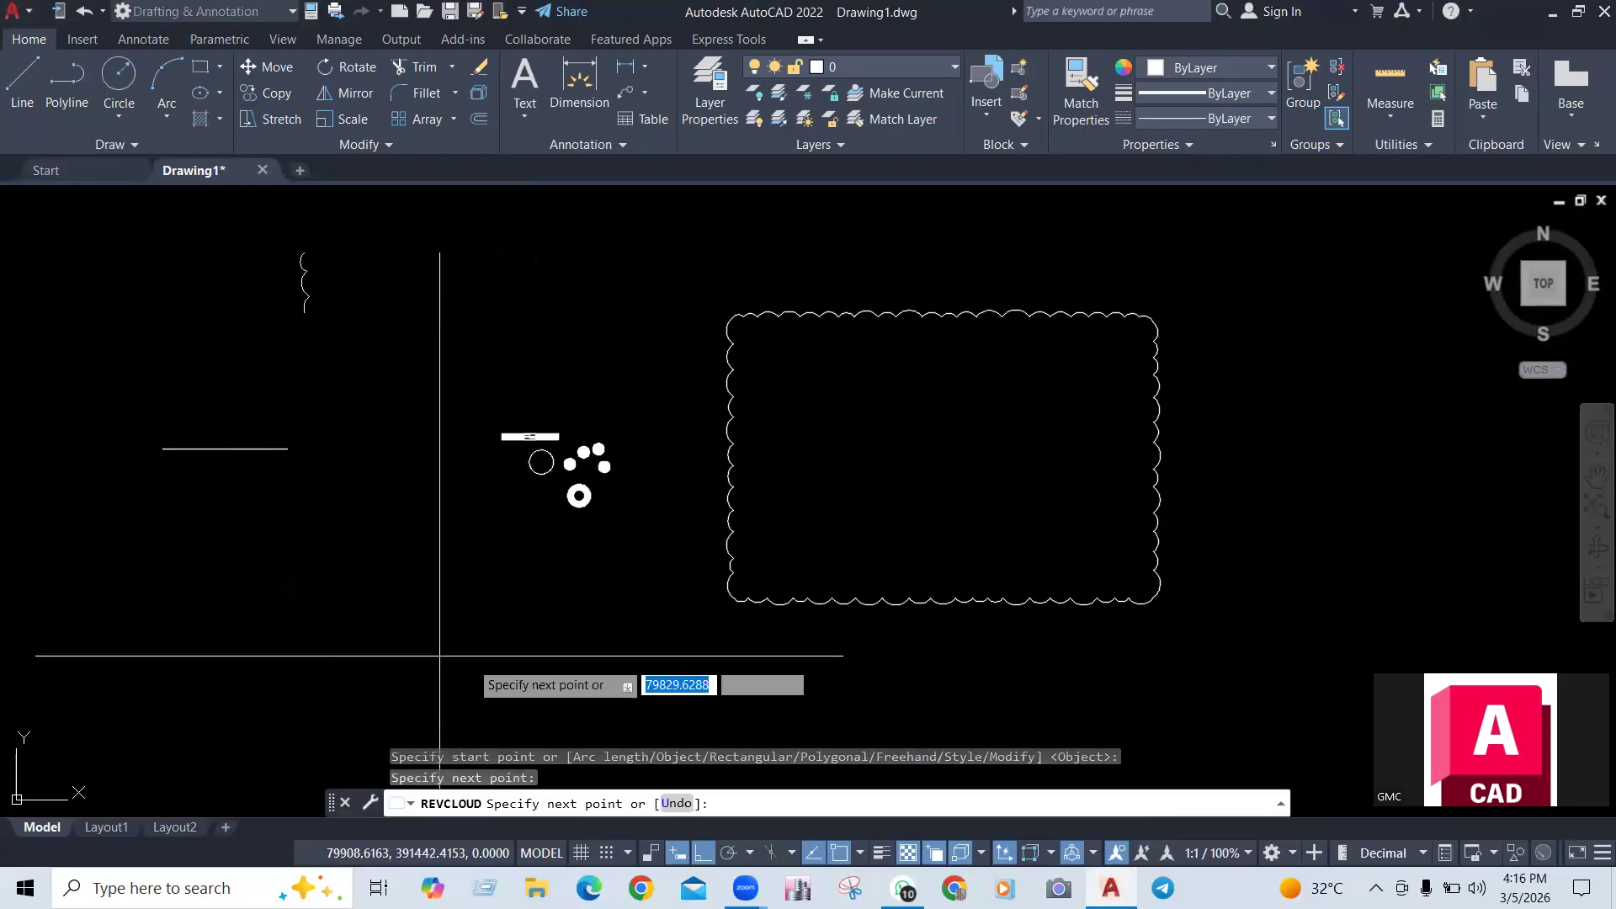
left_click(633, 568)
left_click(679, 308)
scroll(397, 446, "down", 5)
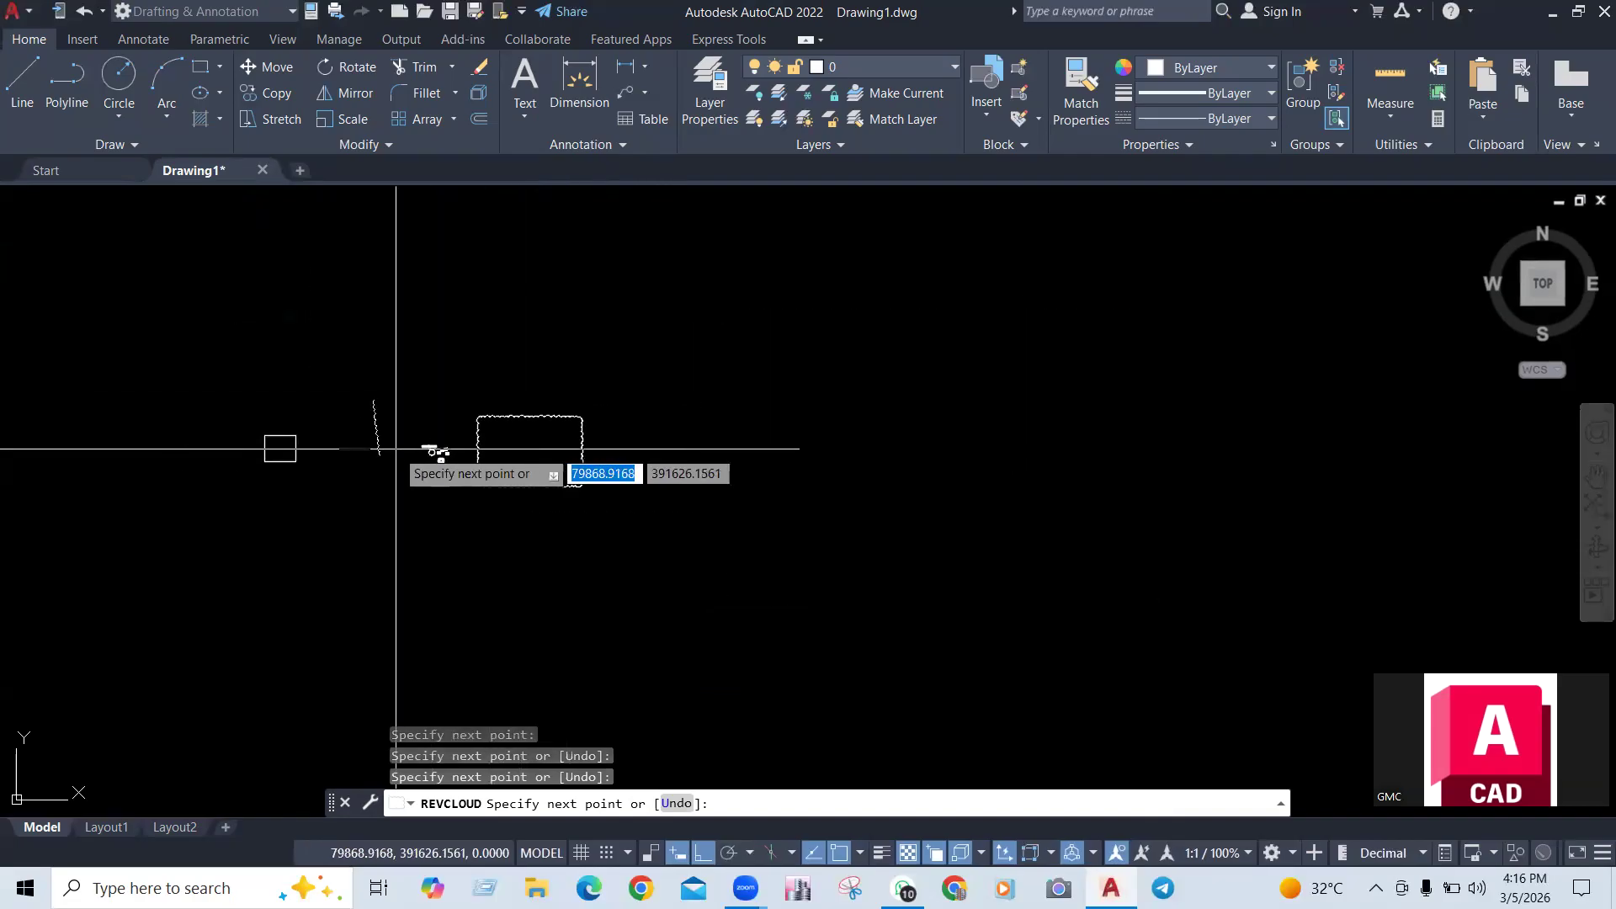
left_click(580, 290)
left_click(364, 271)
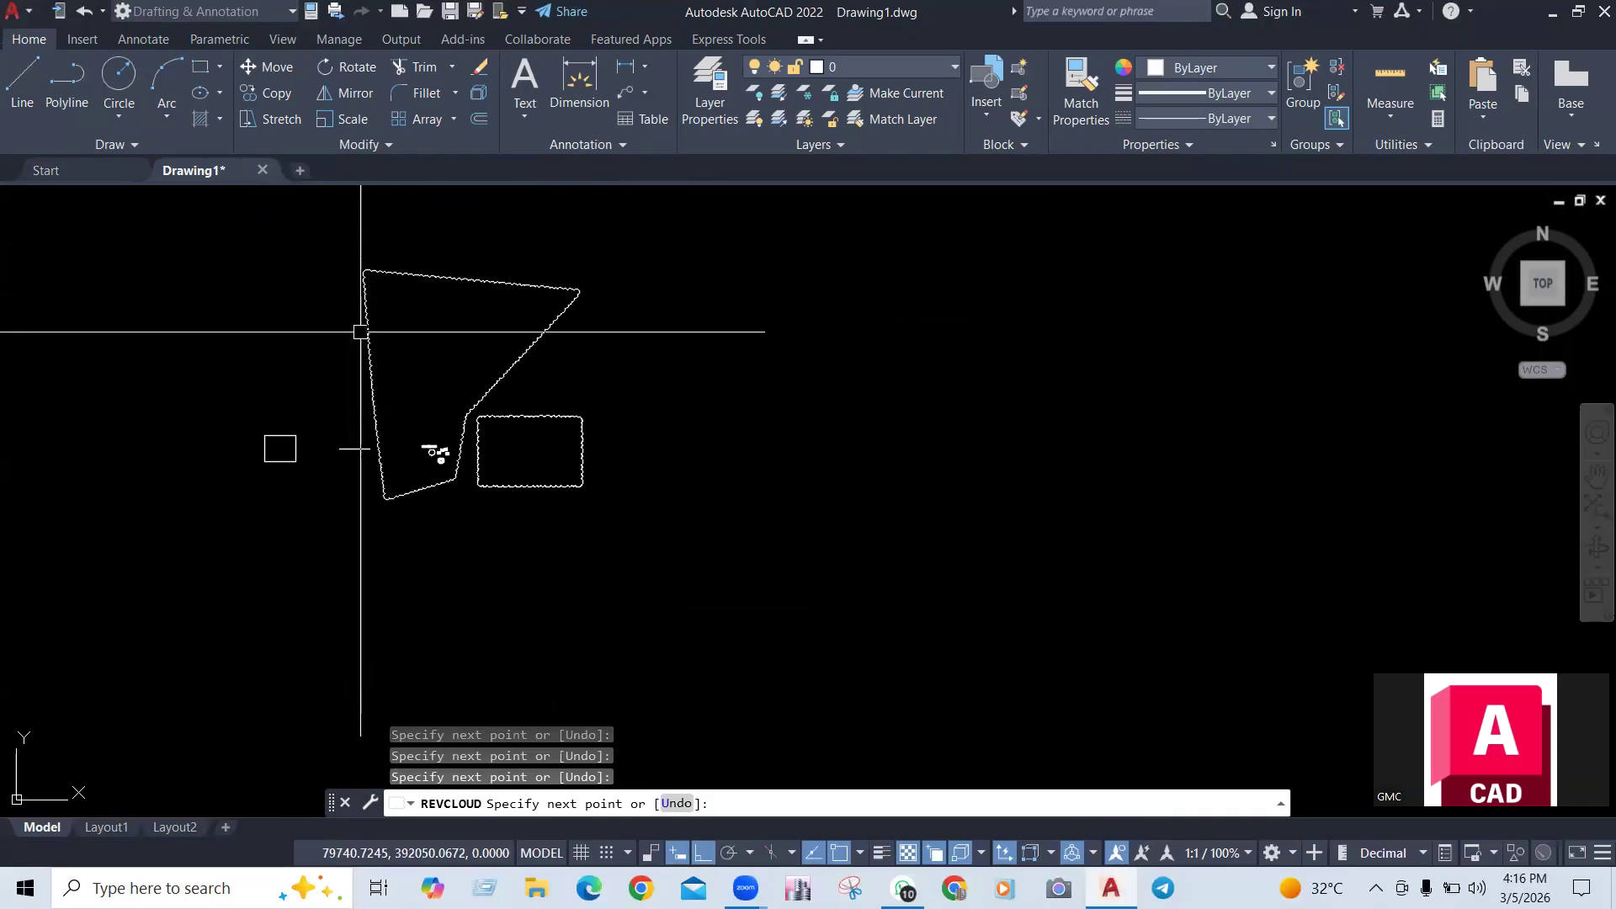
key("Return")
Draw a large looping freehand revision cloud overlapping the polygonal and rectangular clouds
left_click(128, 144)
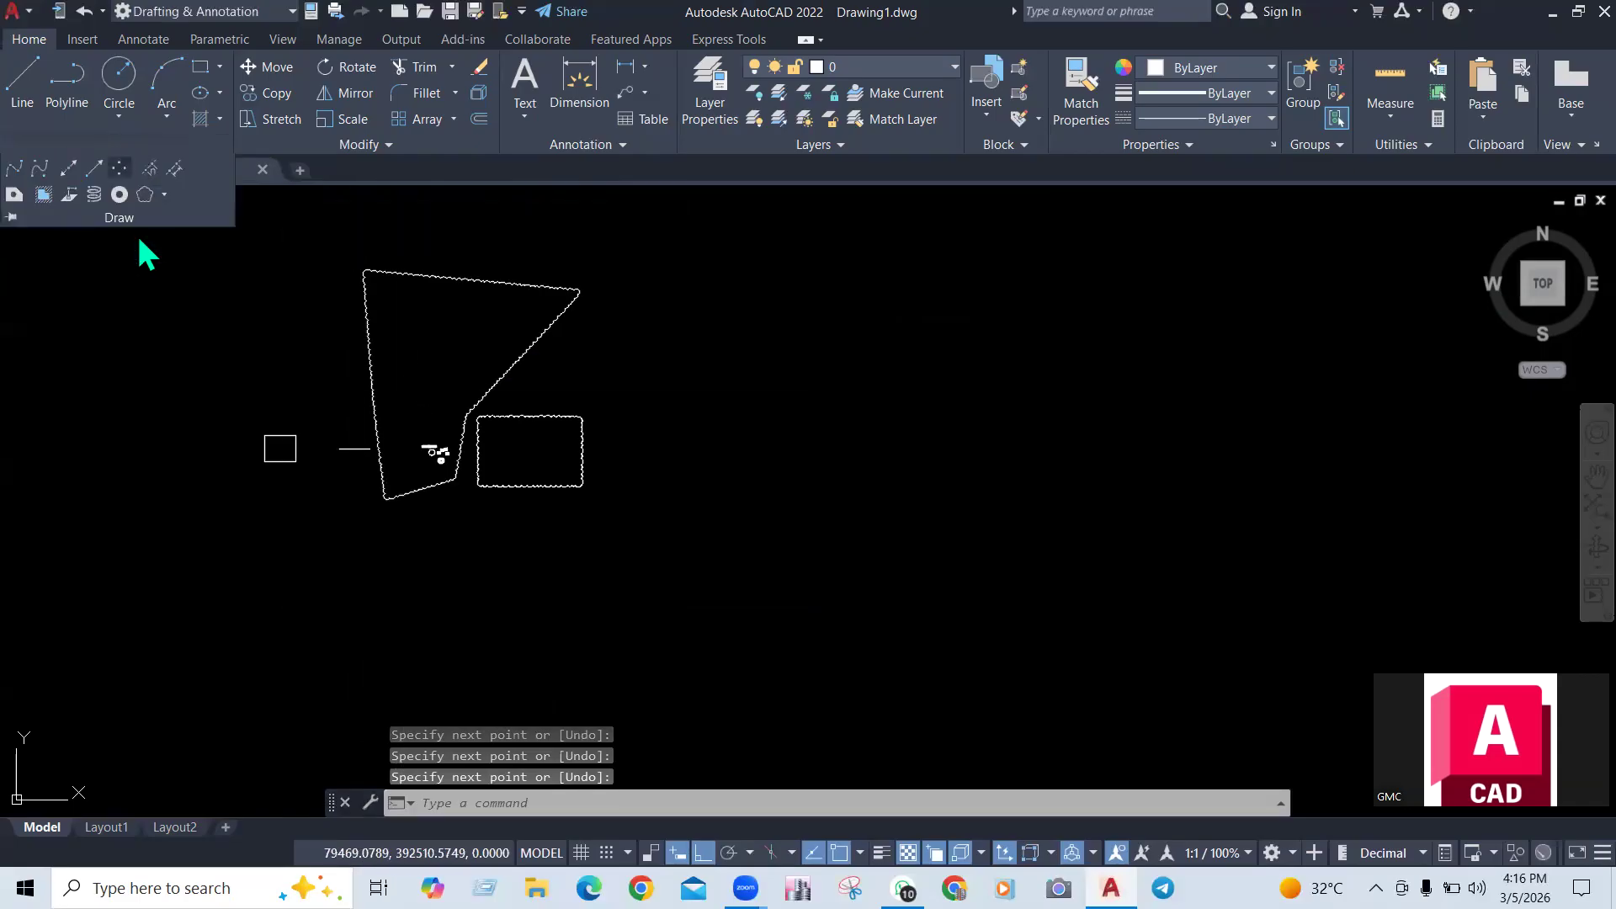
left_click(165, 194)
left_click(187, 317)
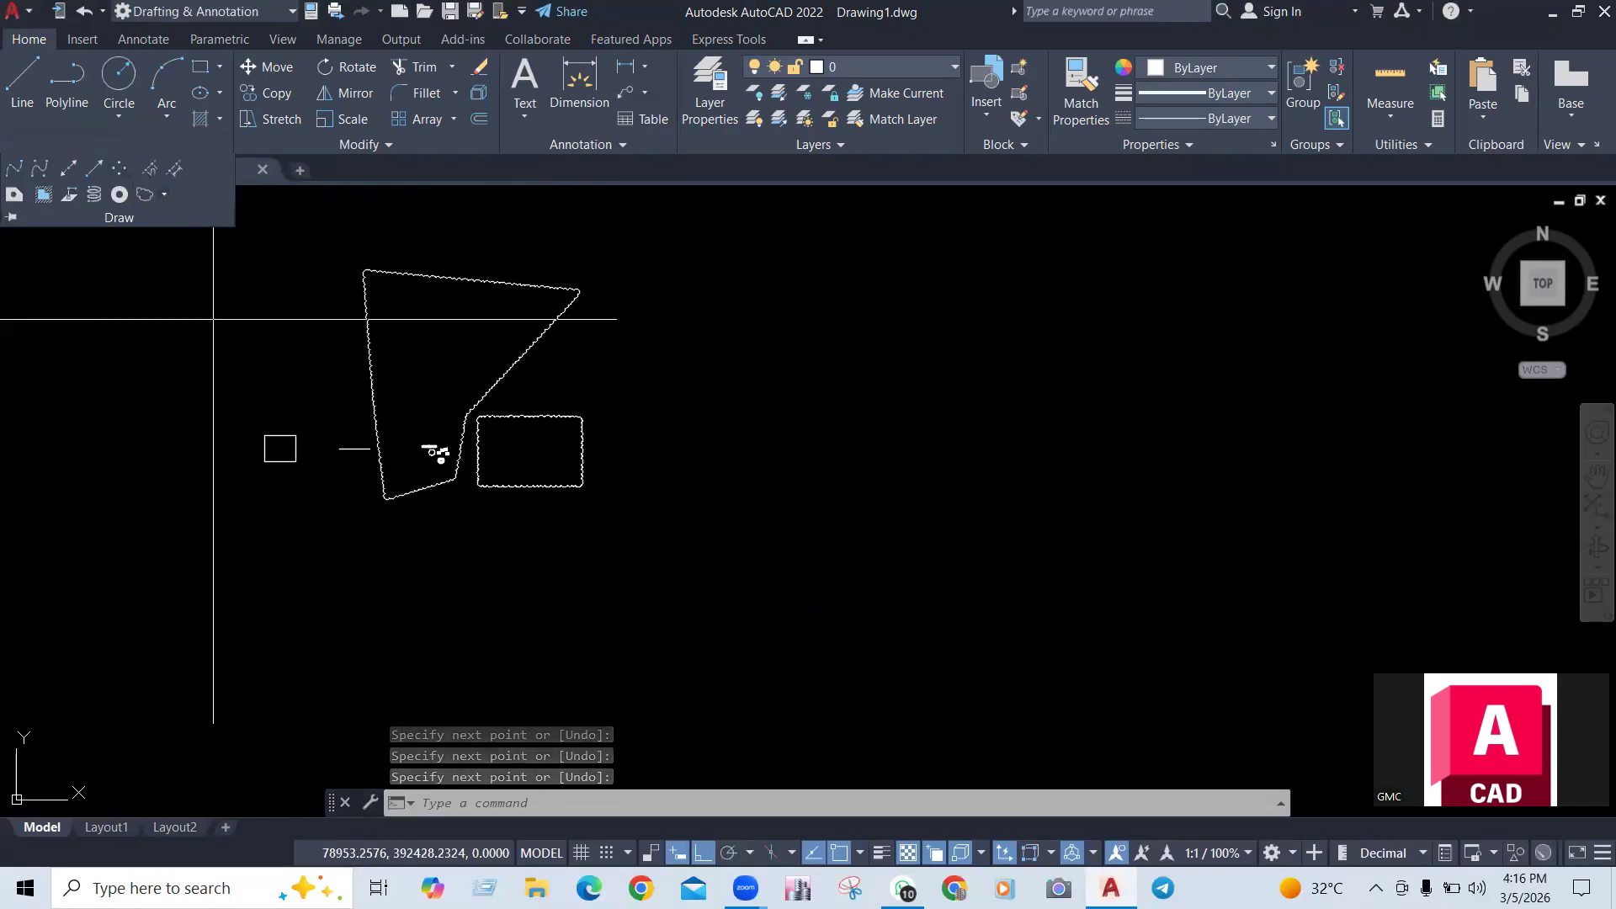
left_click(703, 339)
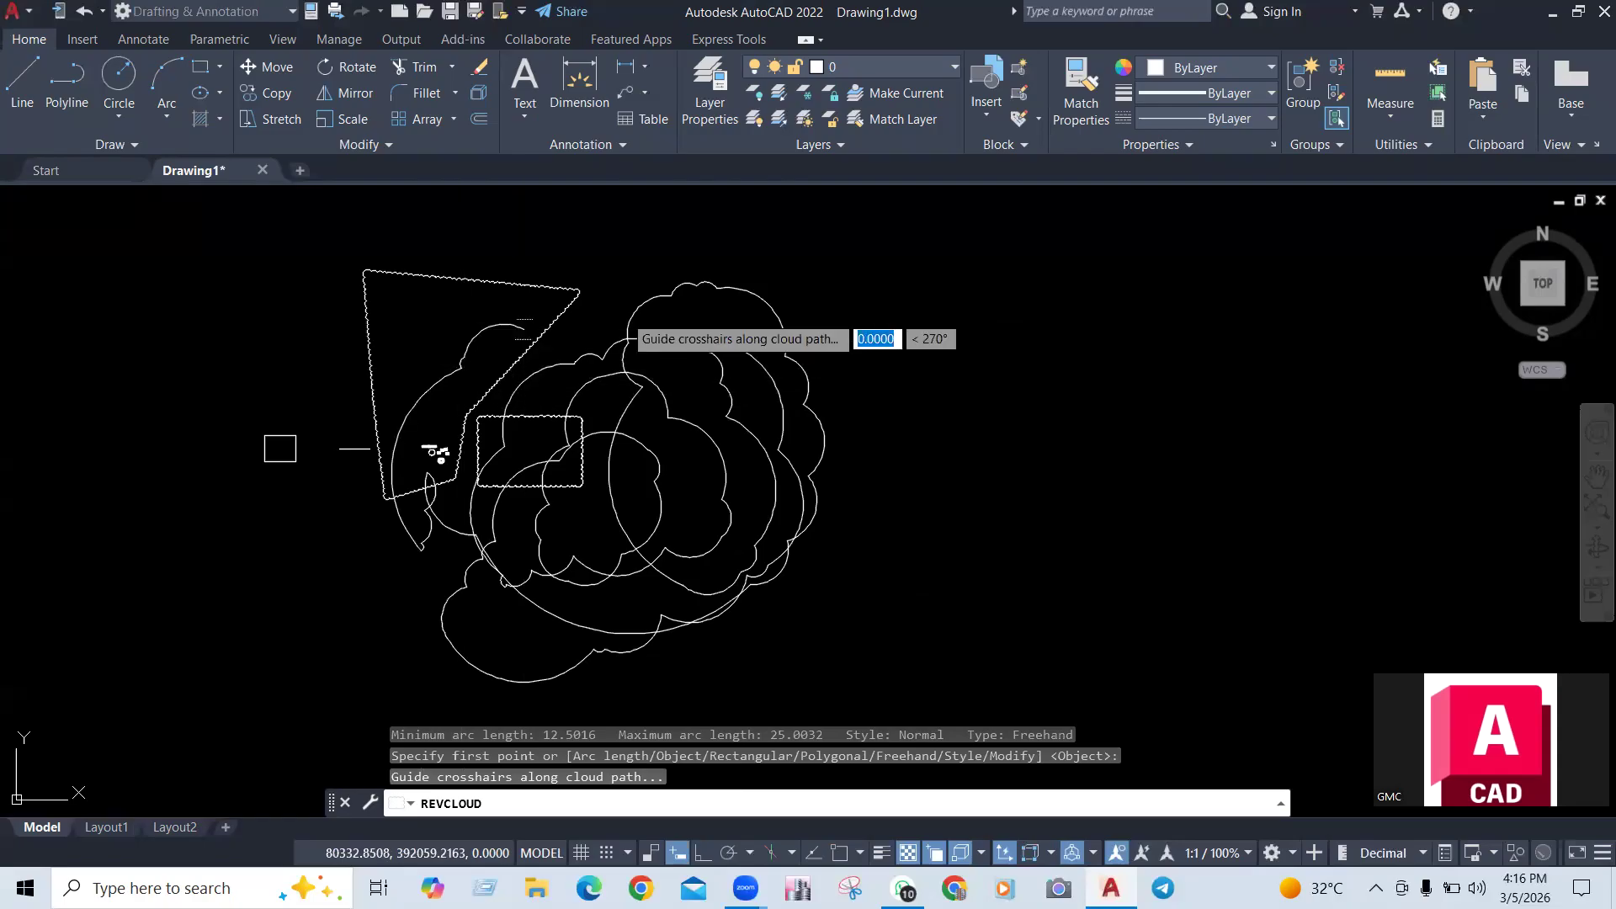
key("Return")
Erase all the revision clouds together with every other object in the drawing
scroll(791, 452, "down", 3)
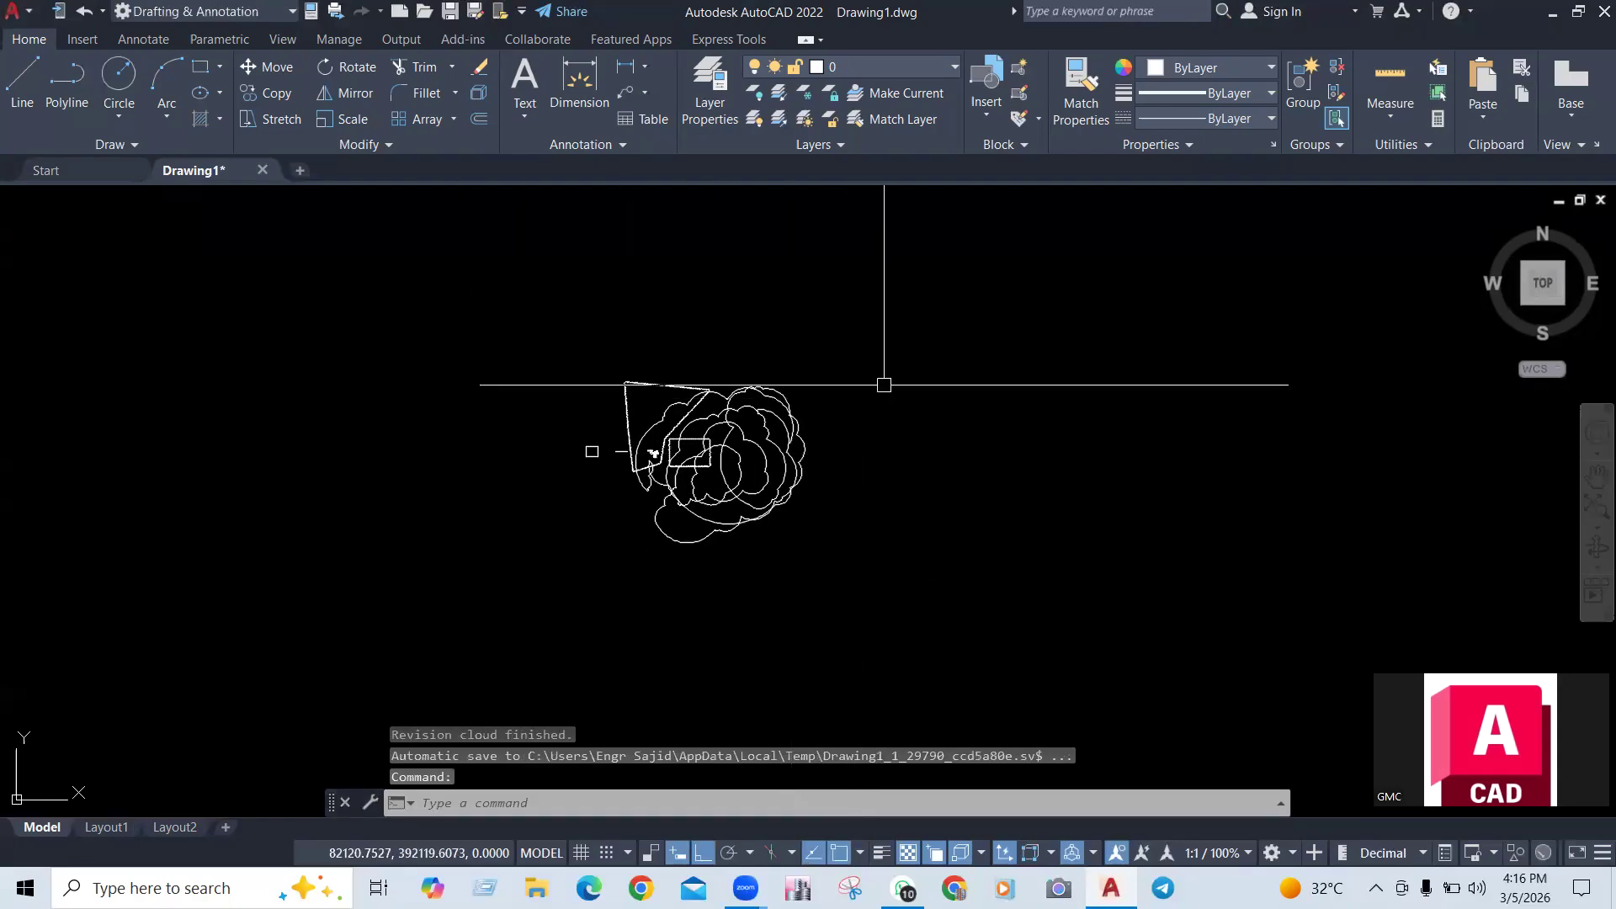
scroll(876, 408, "up", 4)
left_click(891, 303)
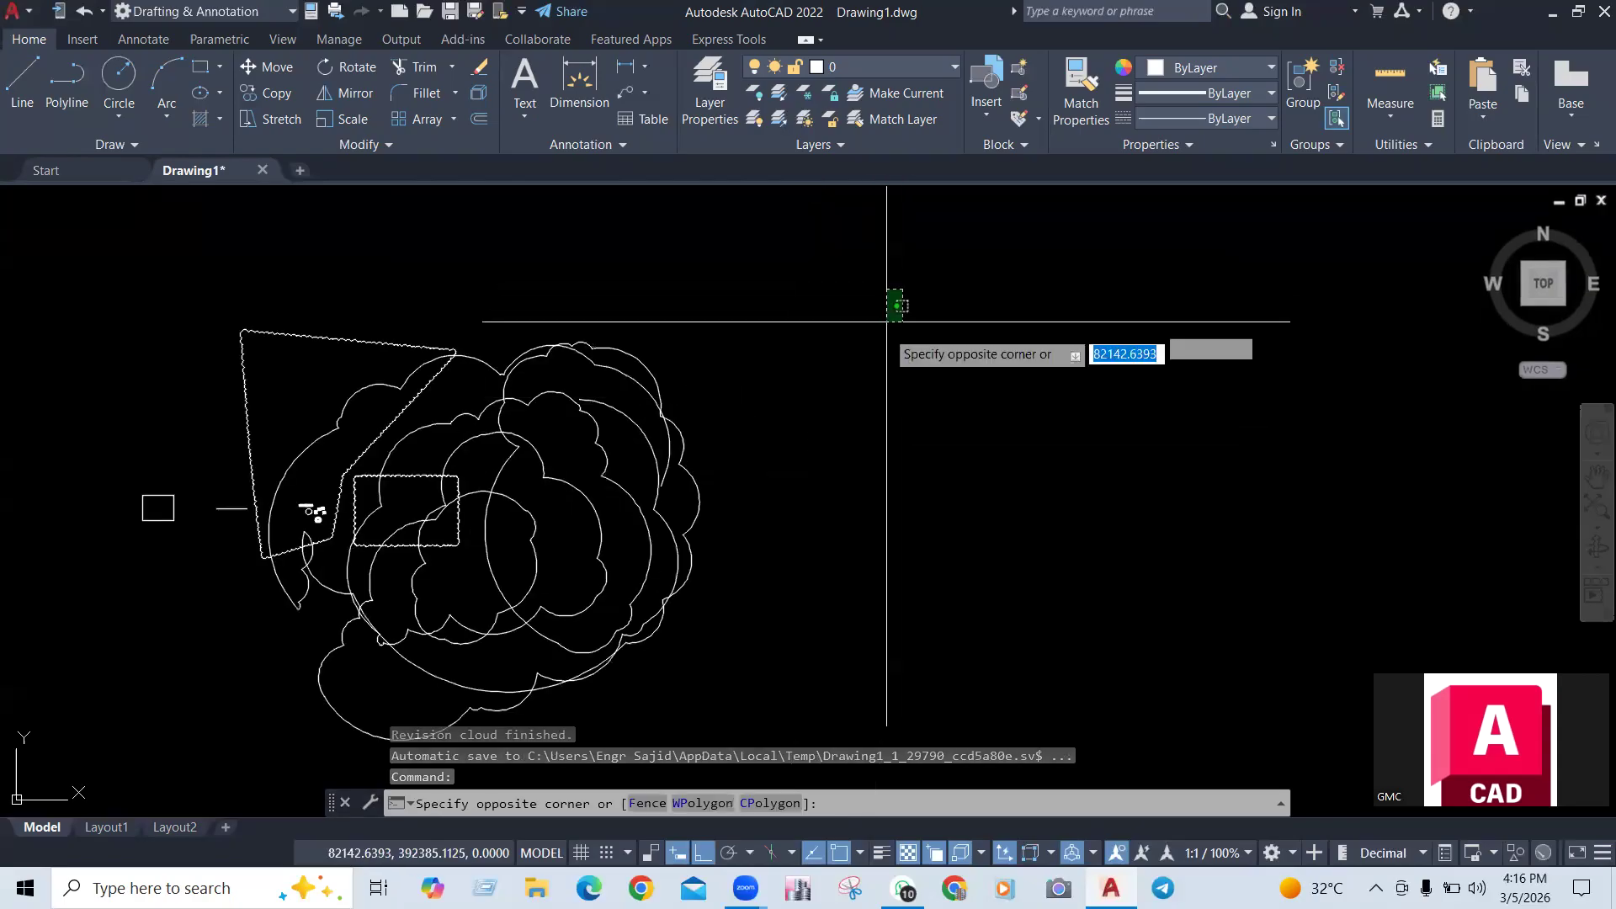
scroll(849, 352, "down", 4)
left_click(479, 575)
type("e")
key("Return")
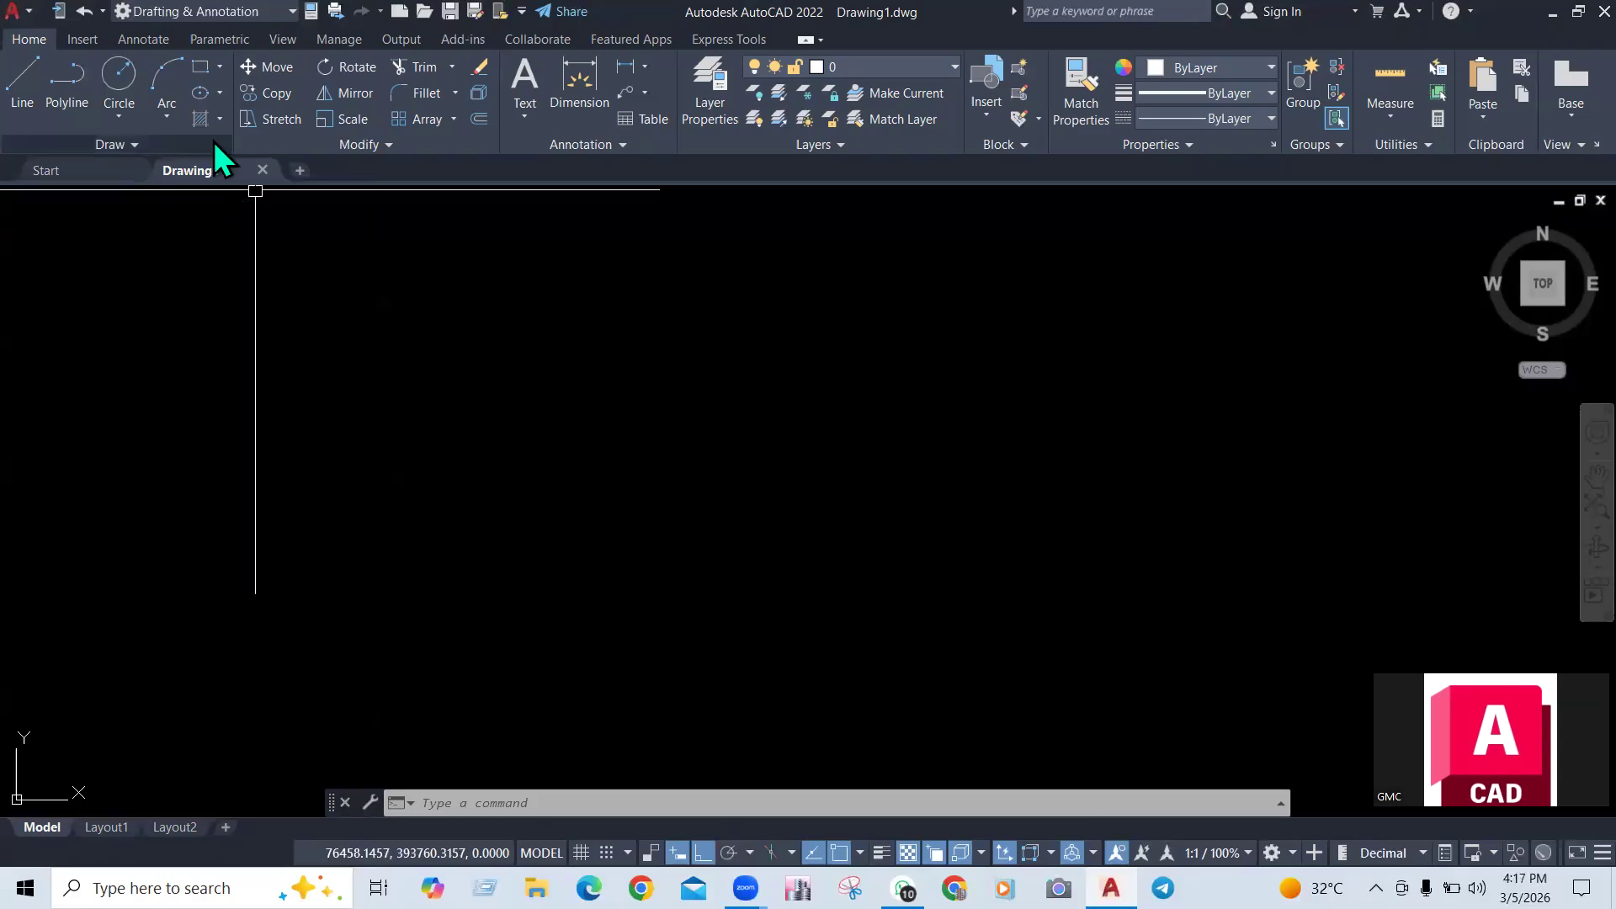
Undo the erasure of the drawing's objects
left_click(160, 145)
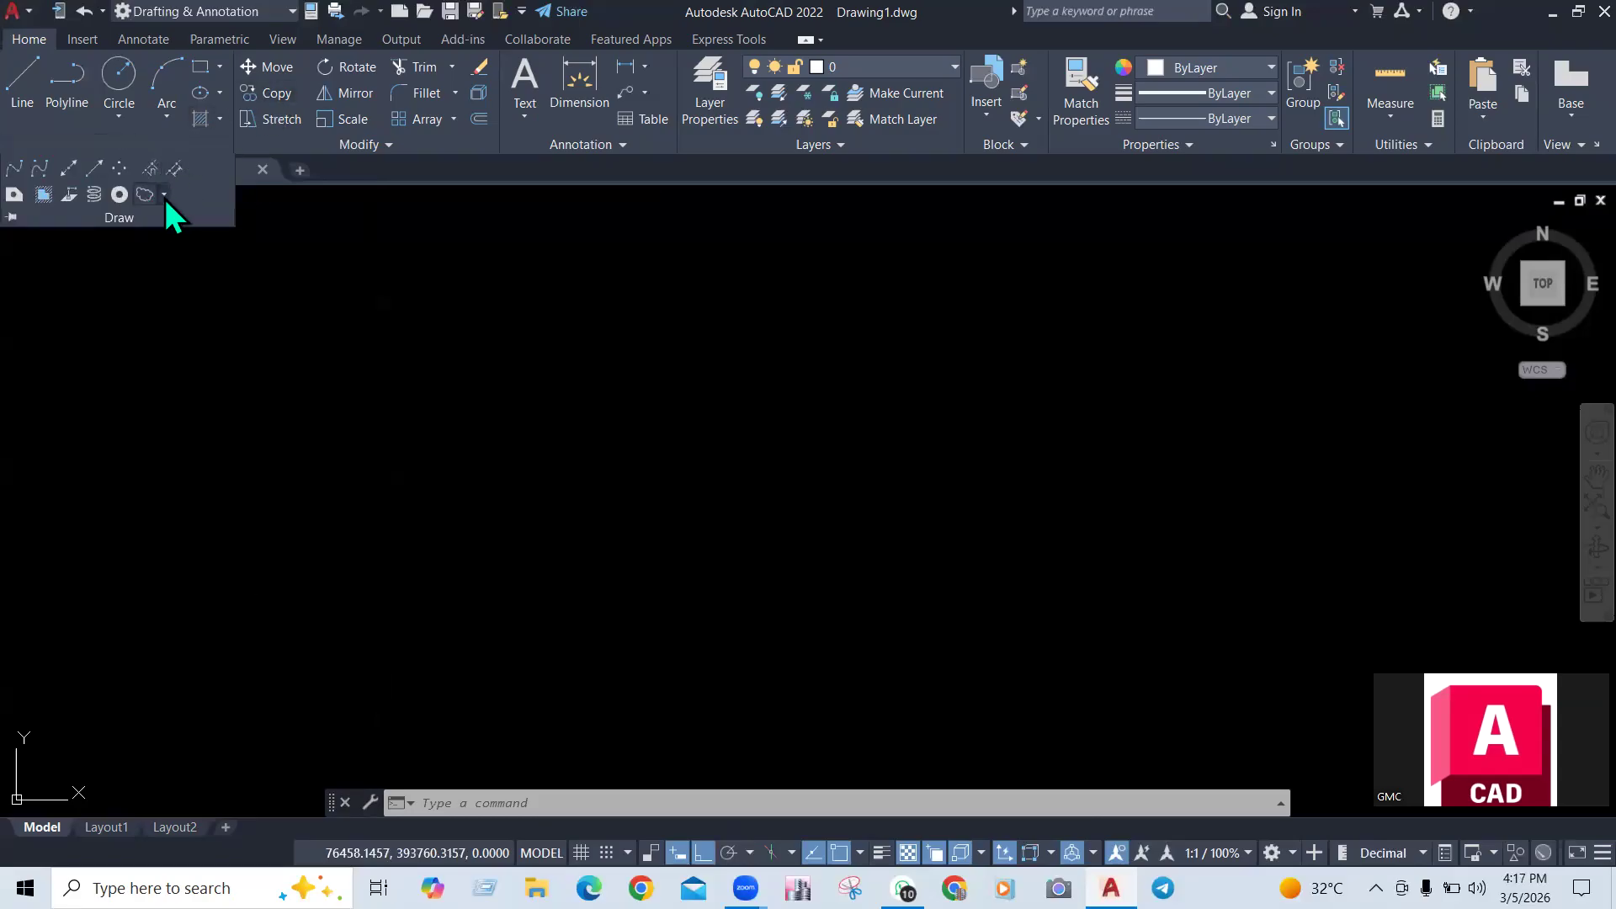
left_click(166, 196)
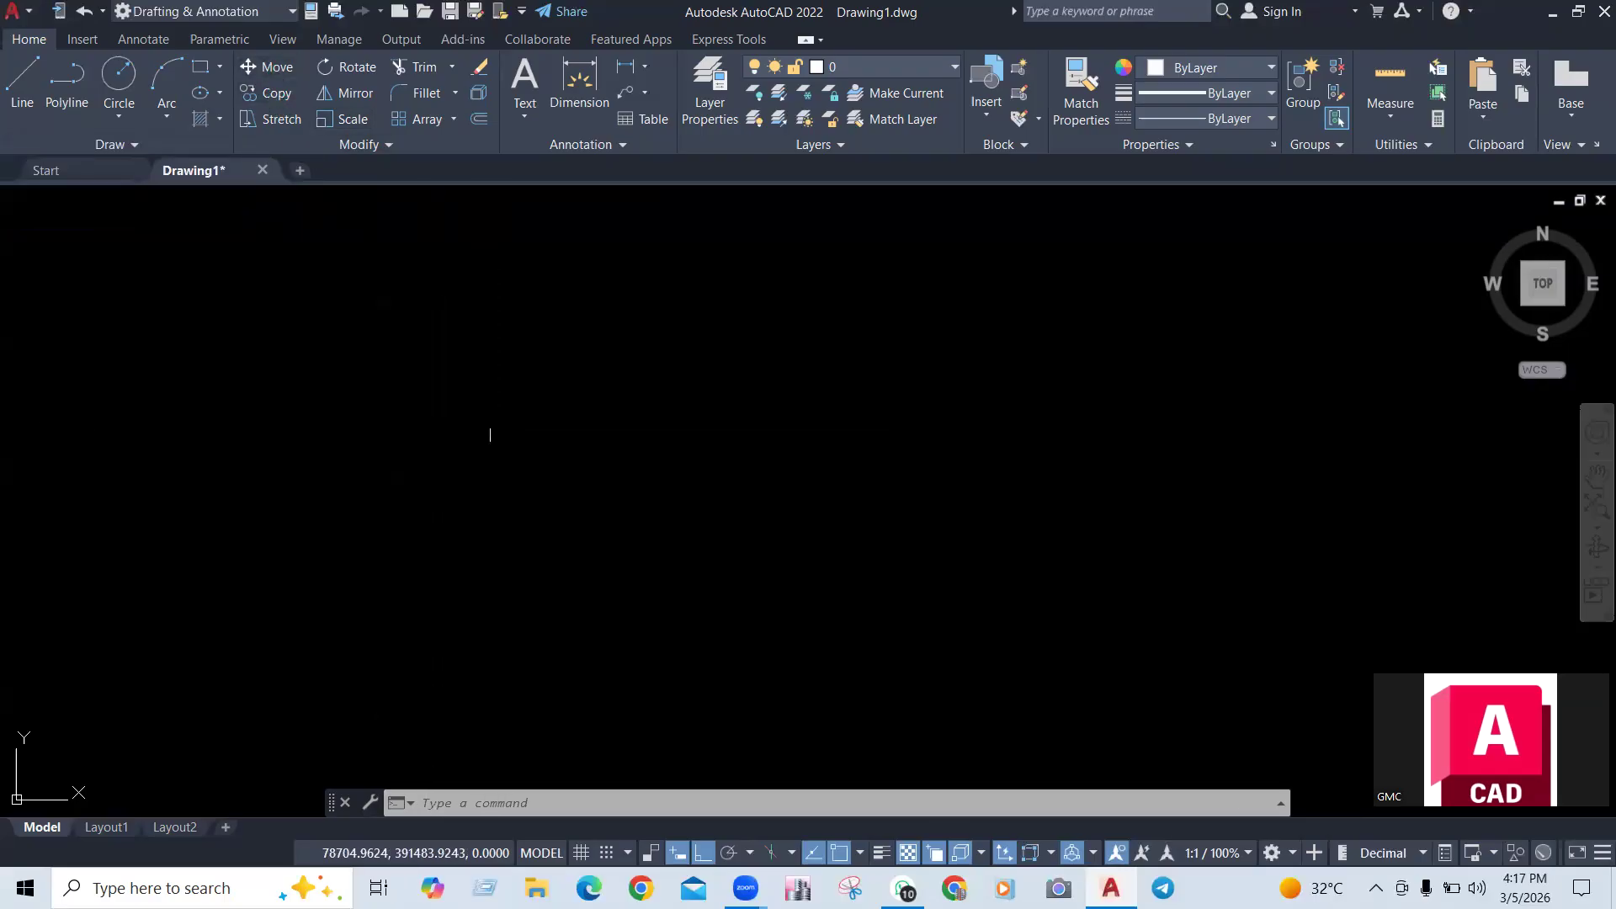
key("ctrl+z")
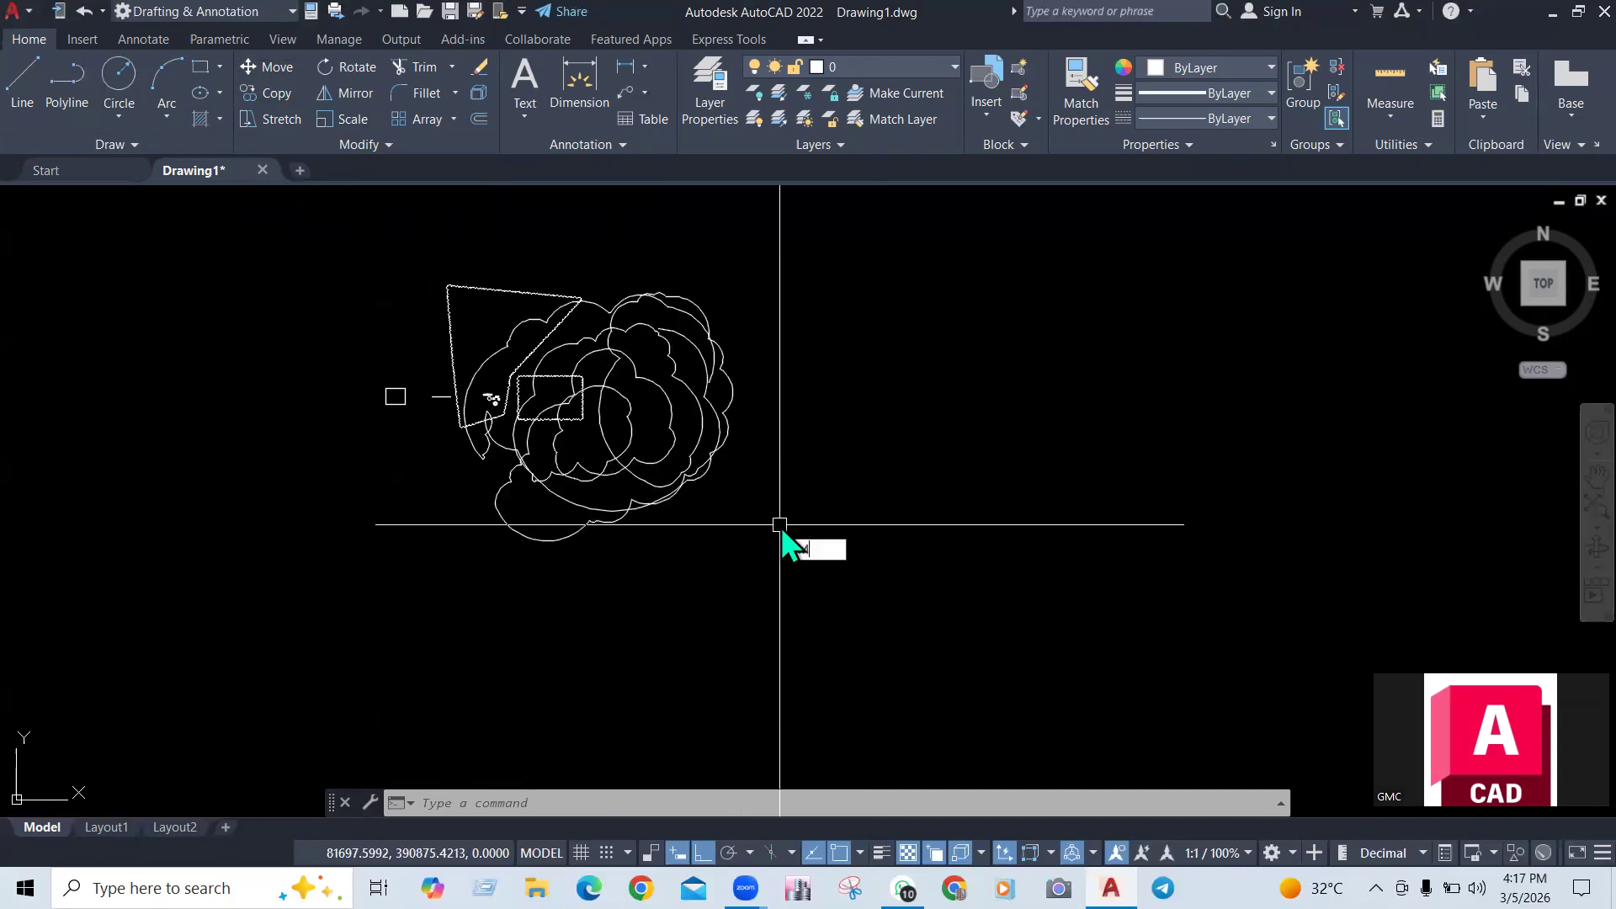
Move all the drawing's objects together horizontally to the right
type("m")
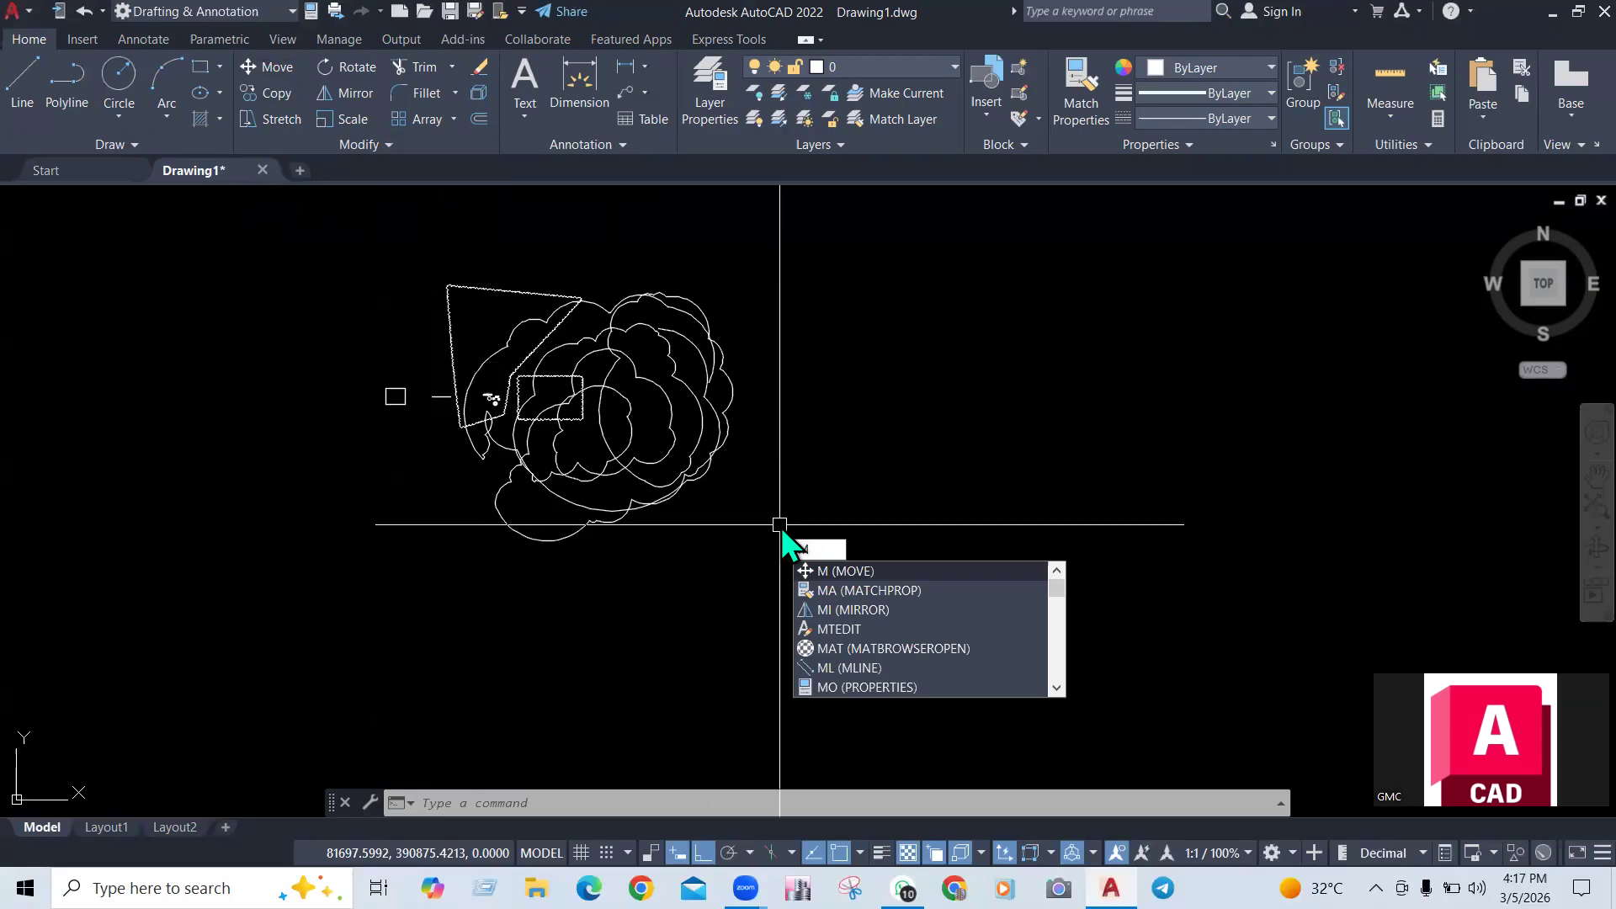
key("Return")
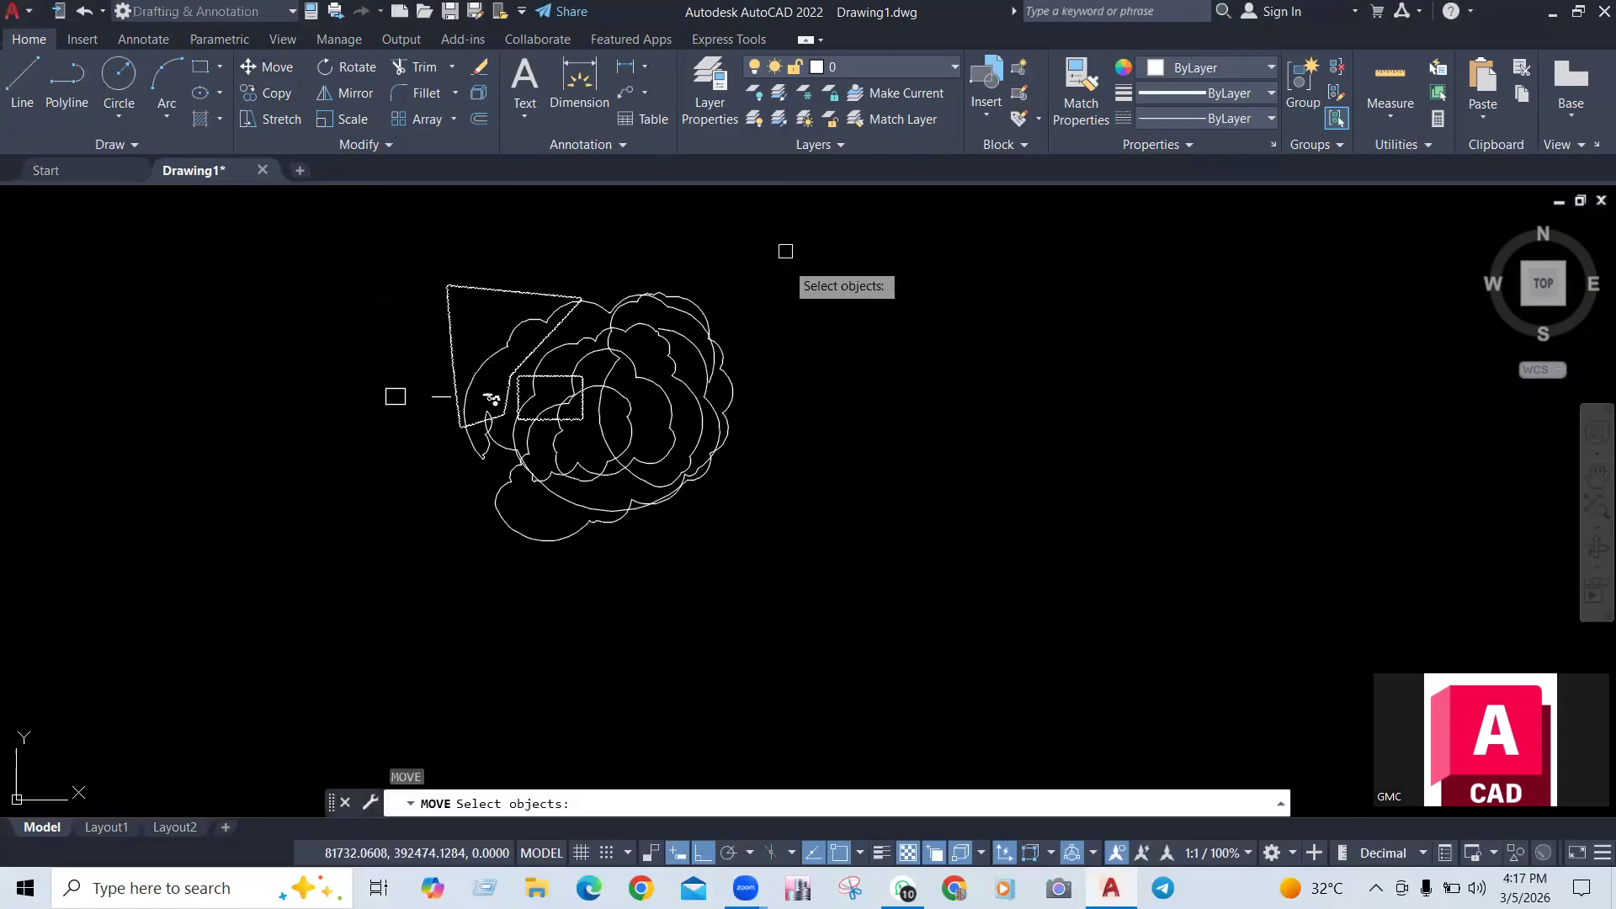
left_click(803, 242)
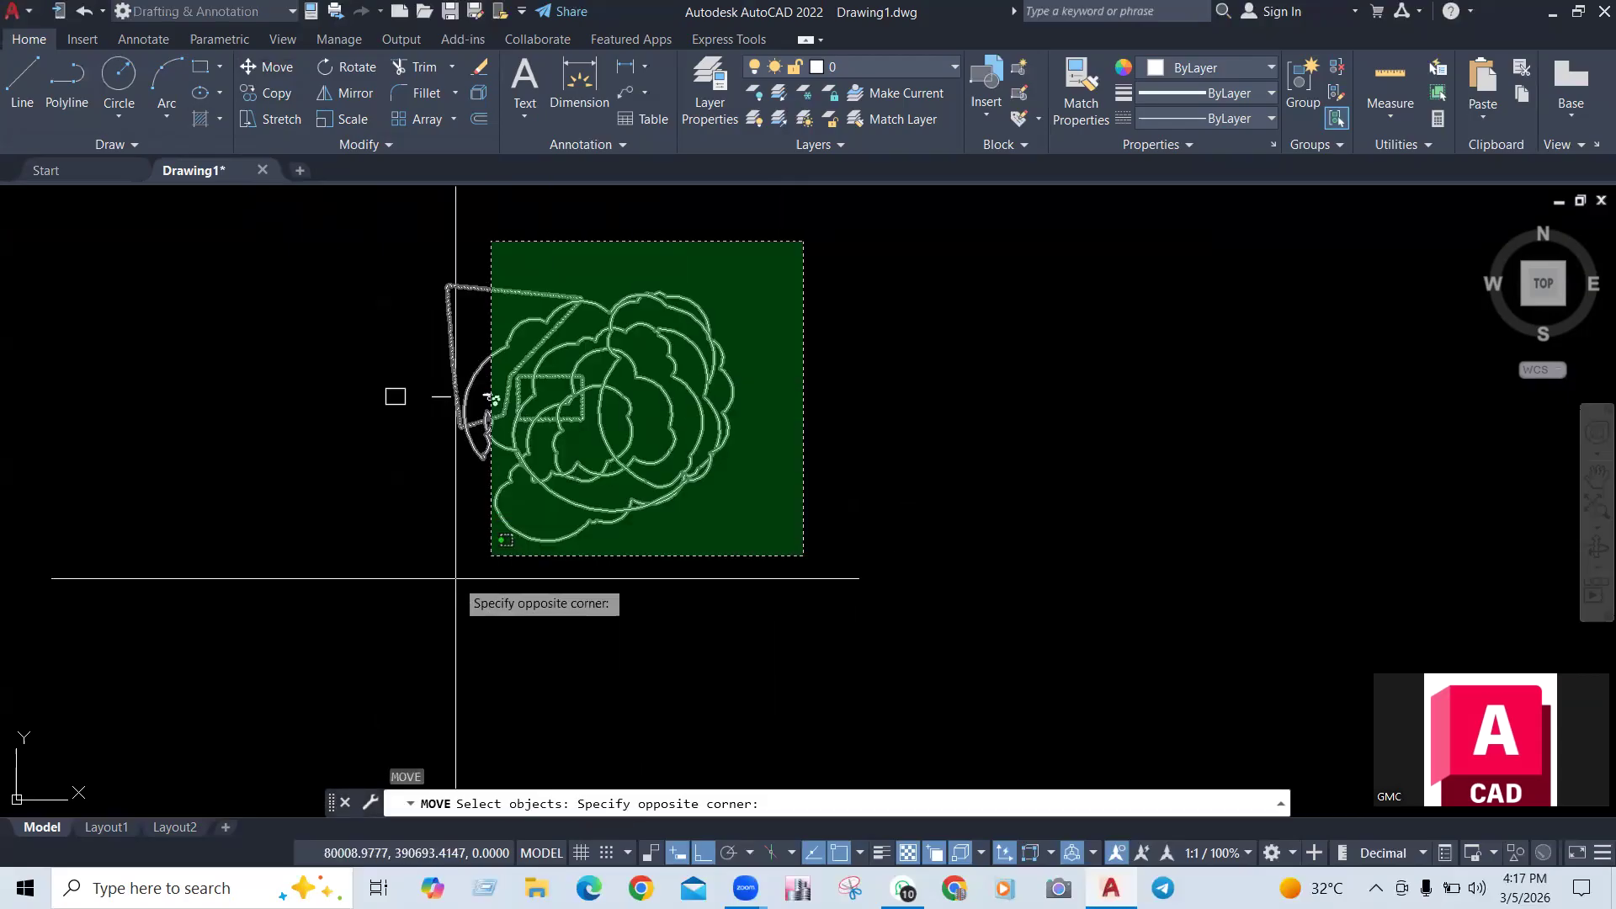
left_click(330, 600)
key("Return")
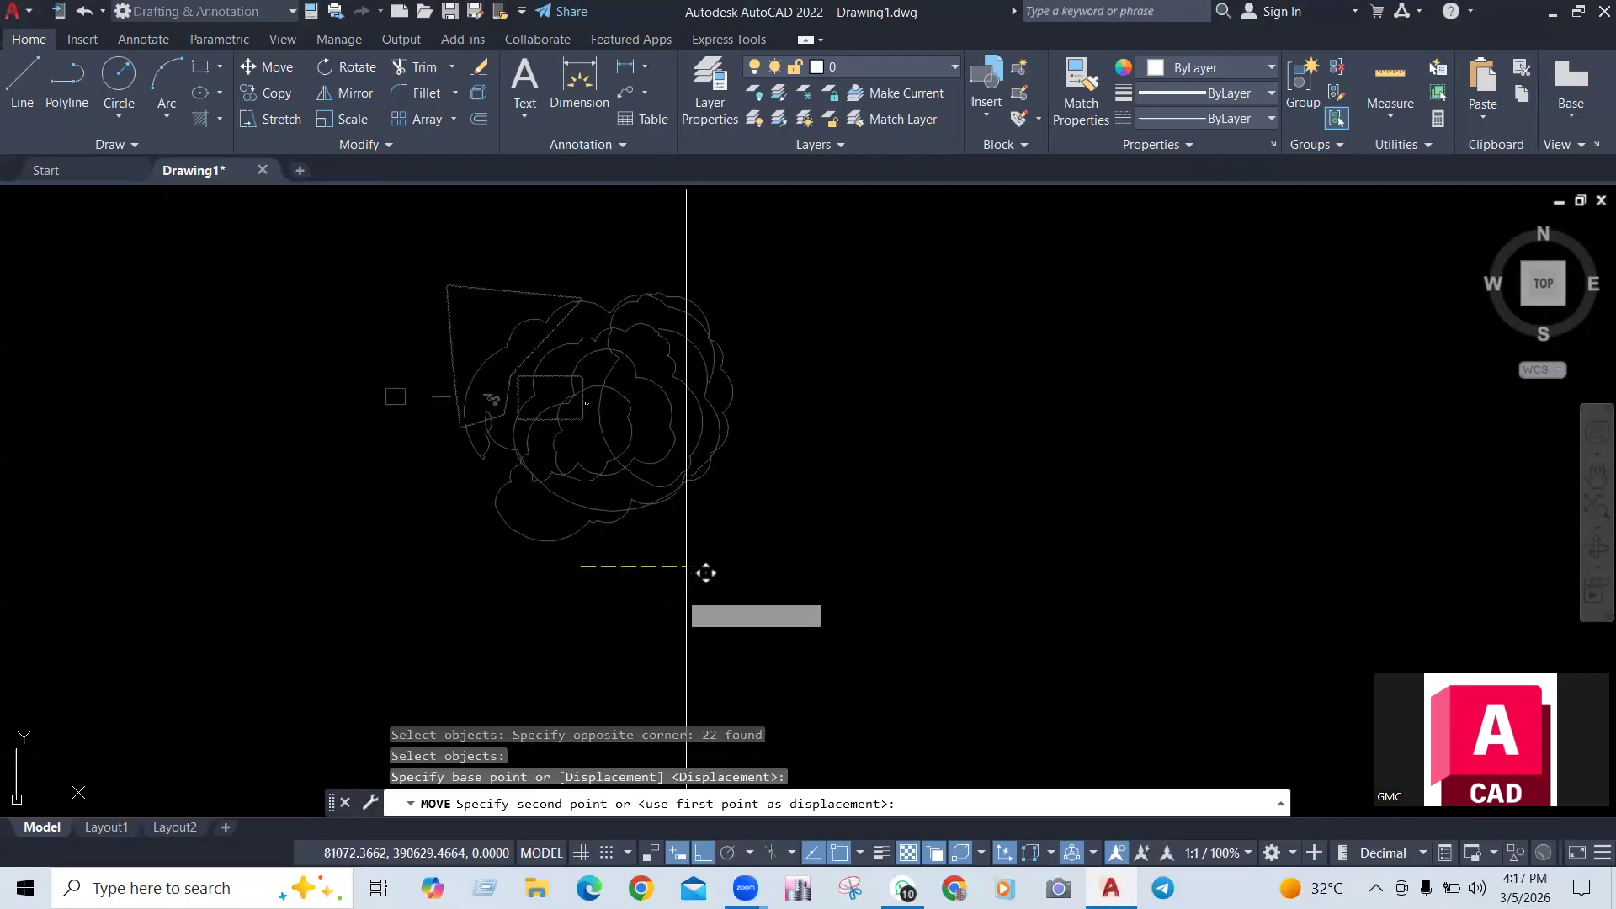
left_click(1306, 579)
Move the square 100 units to the left, using its lower-right corner as the base point
scroll(792, 566, "down", 4)
scroll(1113, 495, "up", 6)
scroll(257, 492, "up", 2)
middle_click_drag(261, 492, 516, 458)
scroll(638, 520, "up", 6)
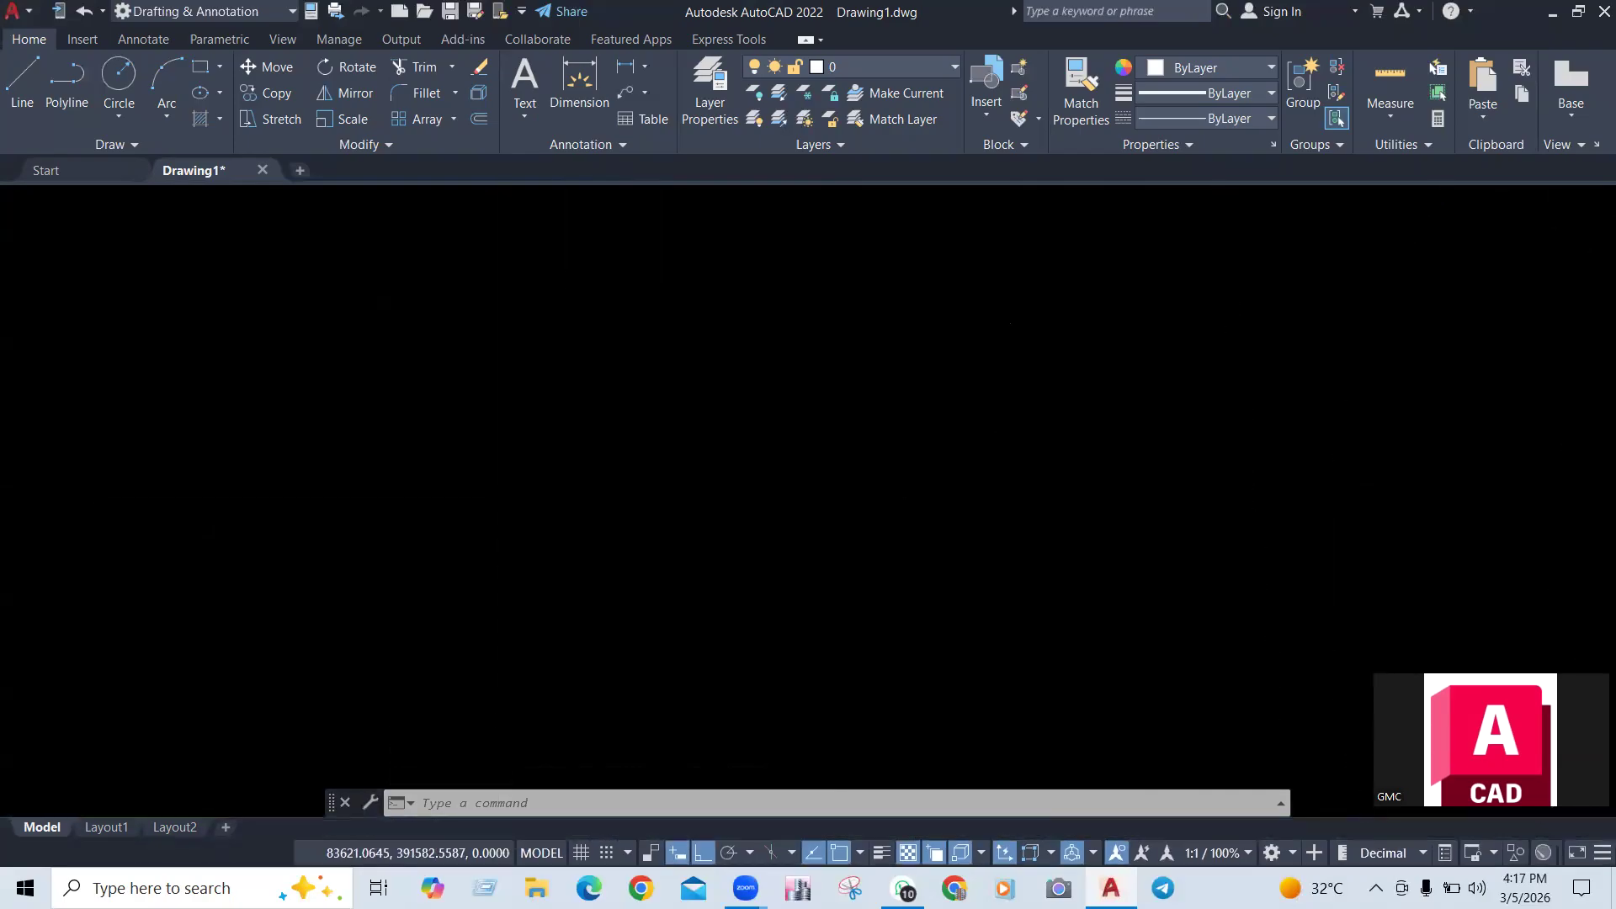
type("m")
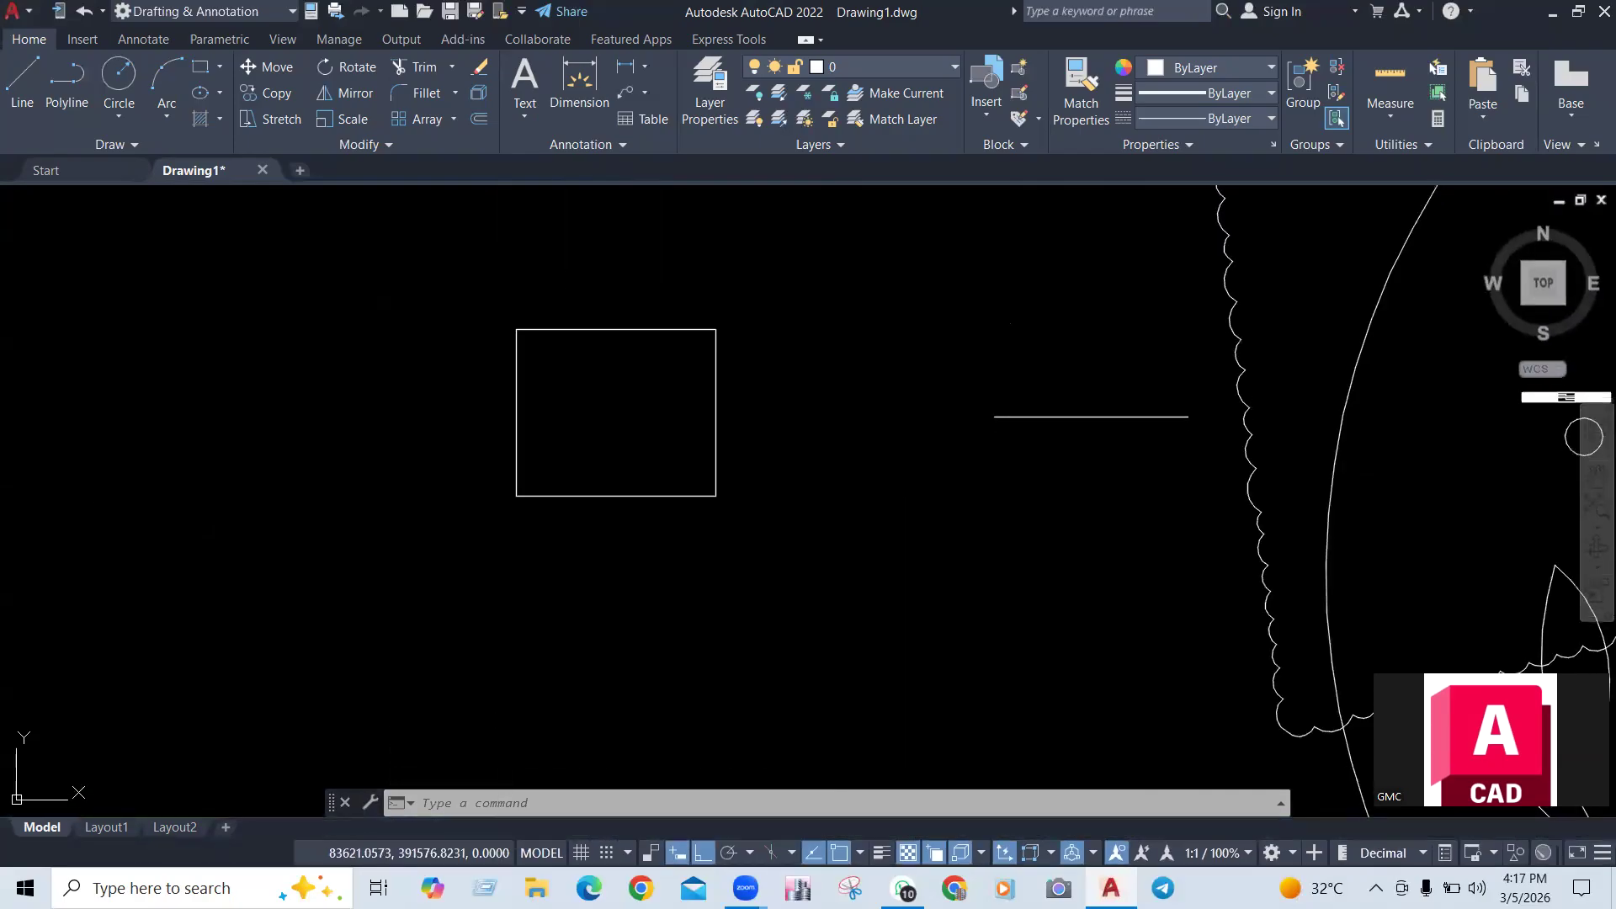
key("Return")
left_click(501, 501)
left_click(828, 233)
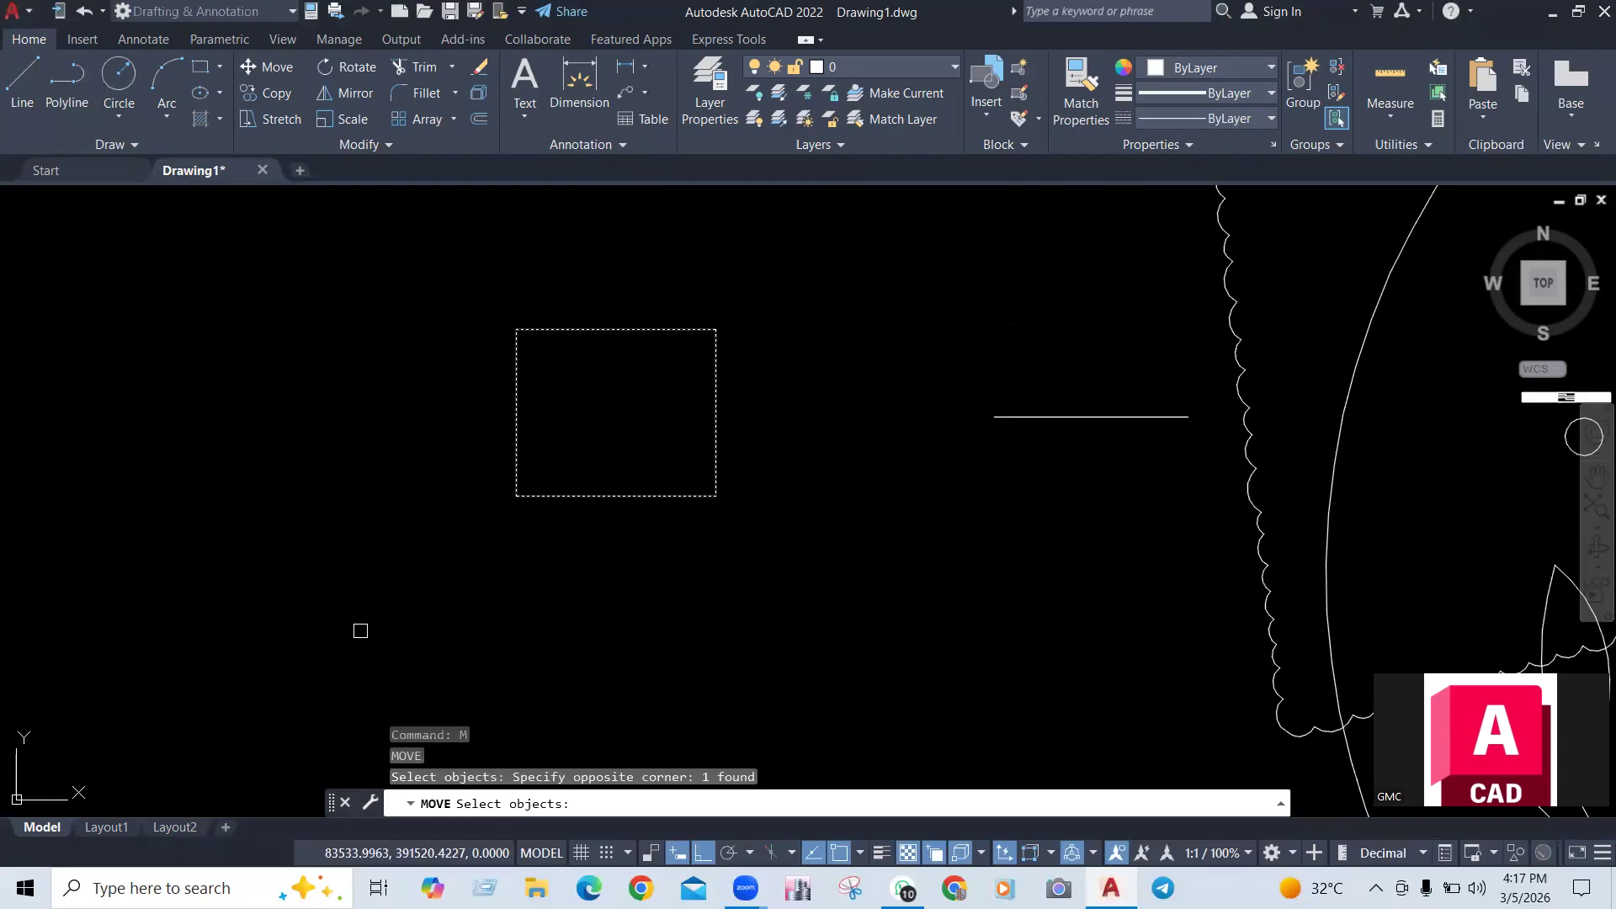
key("Return")
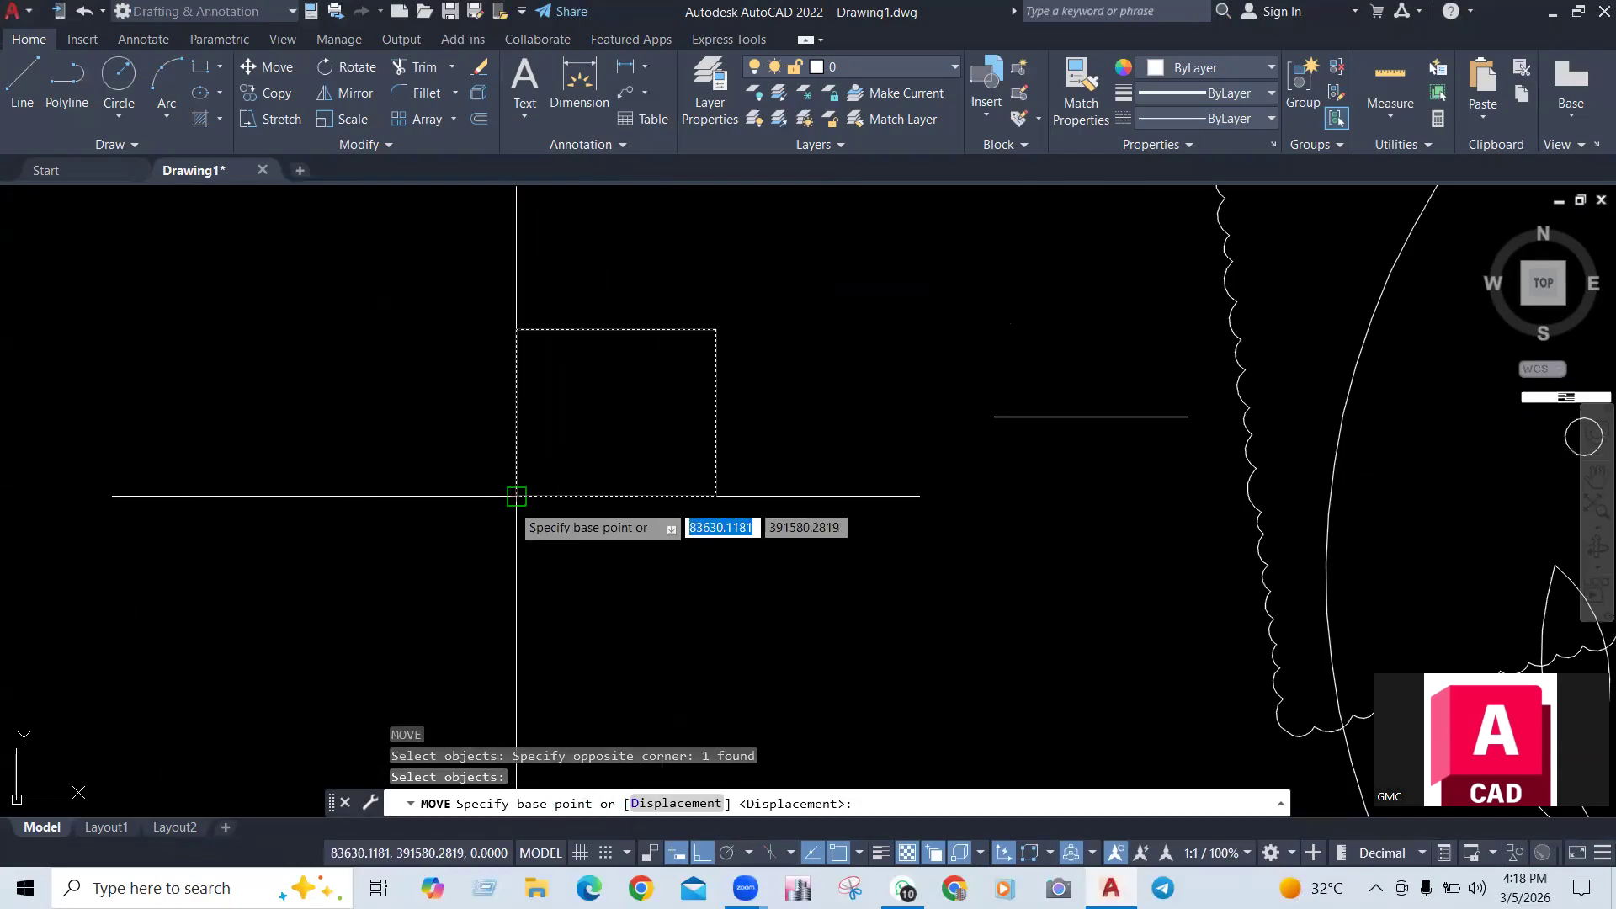
left_click(710, 497)
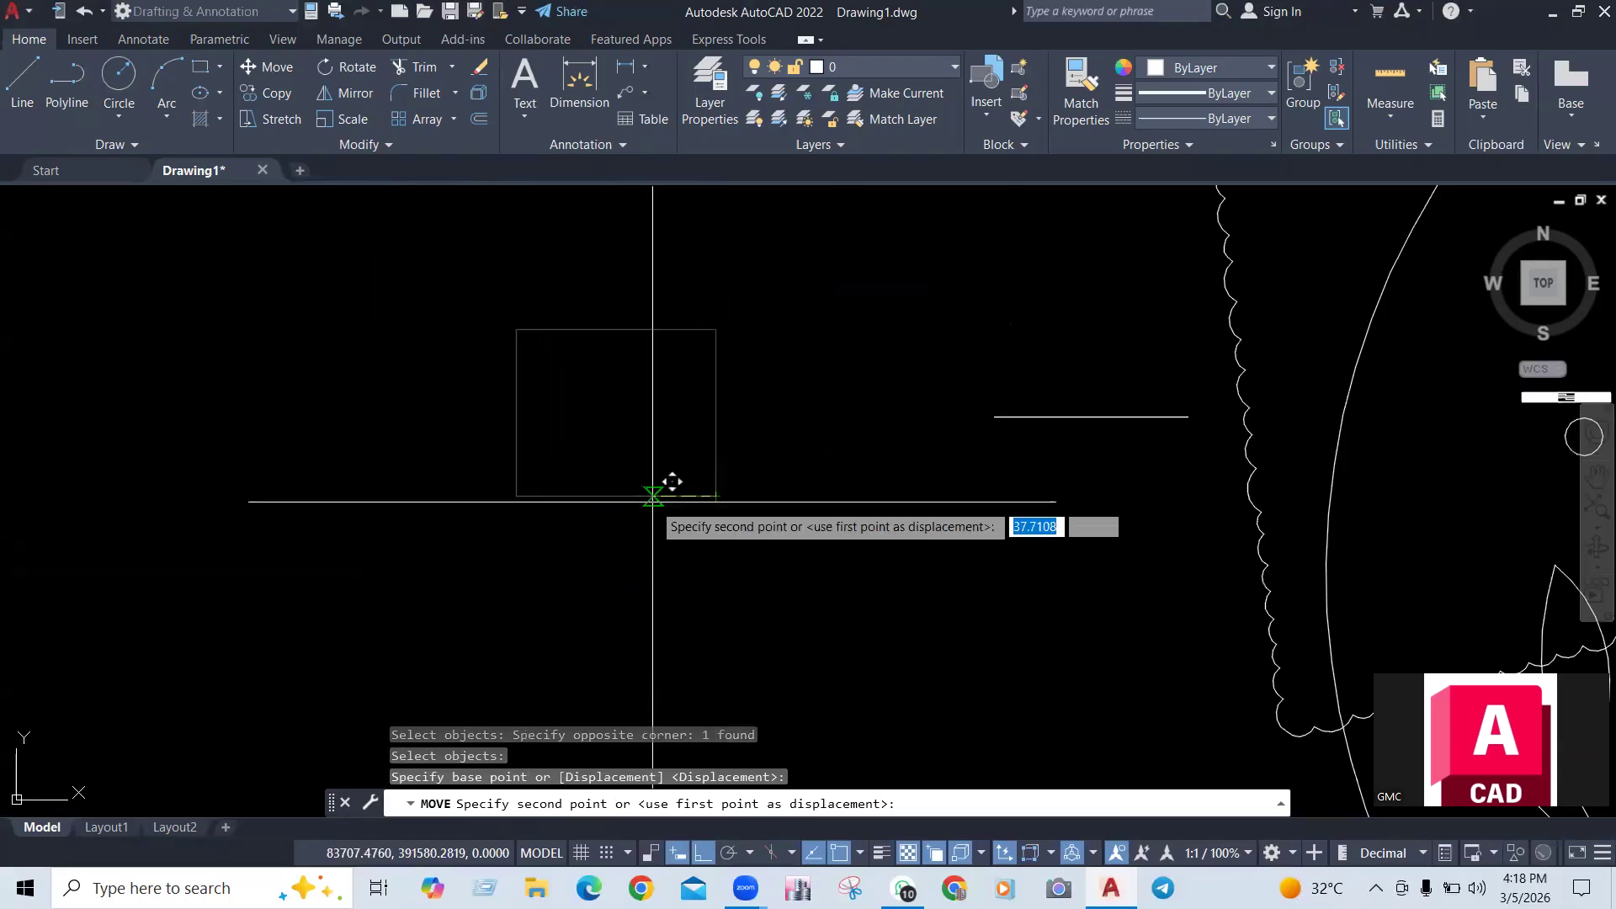
scroll(671, 480, "down", 4)
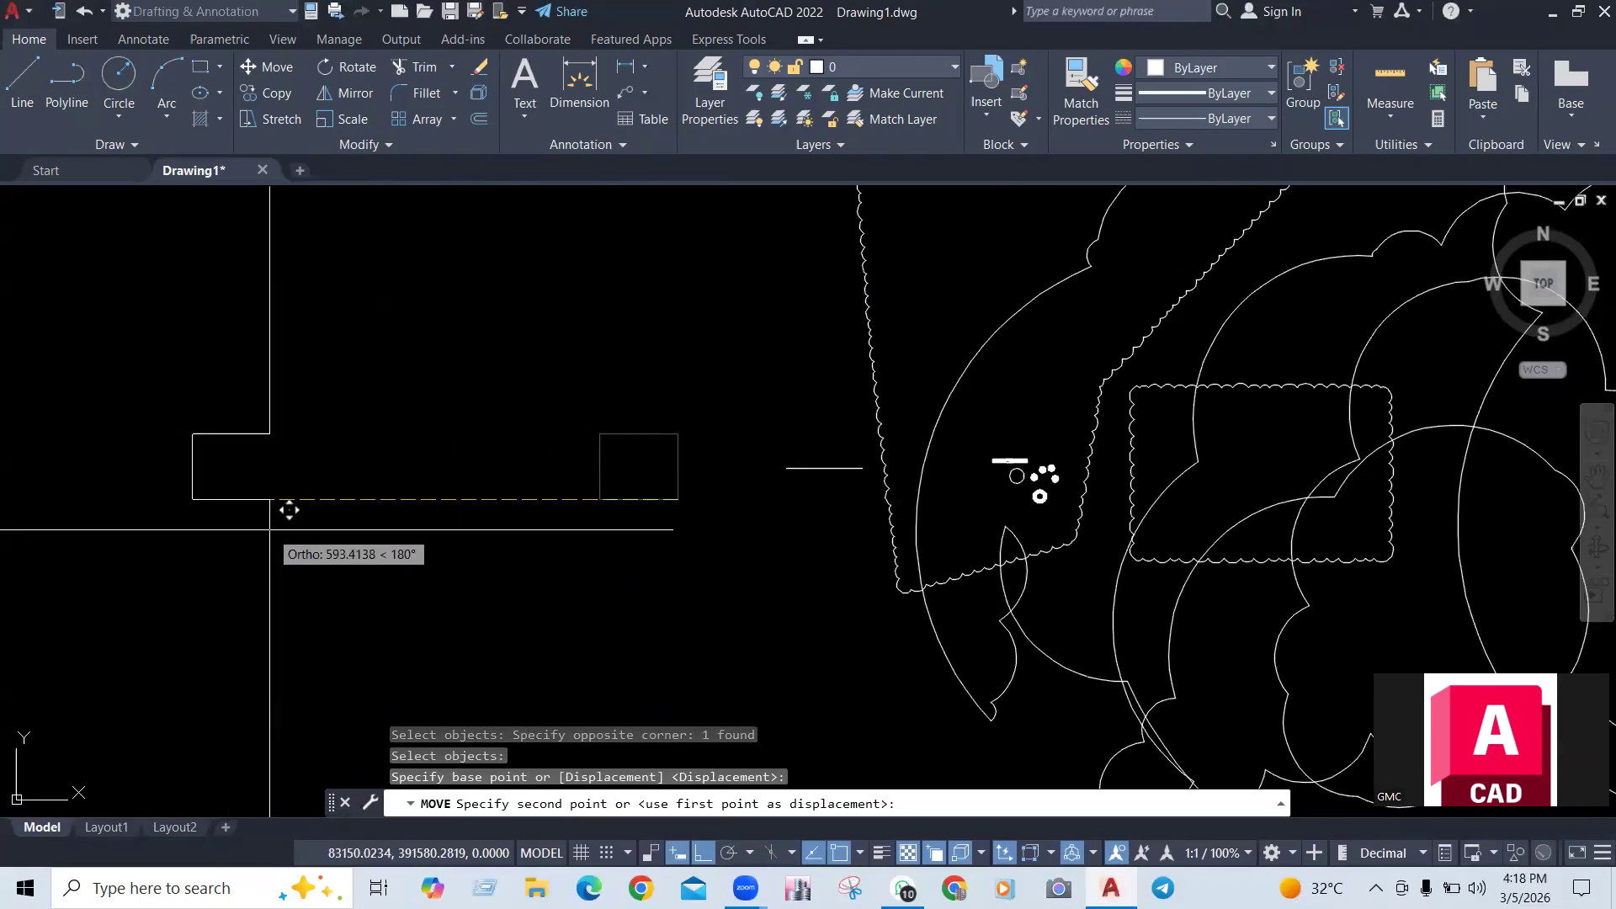
type("100")
key("Return")
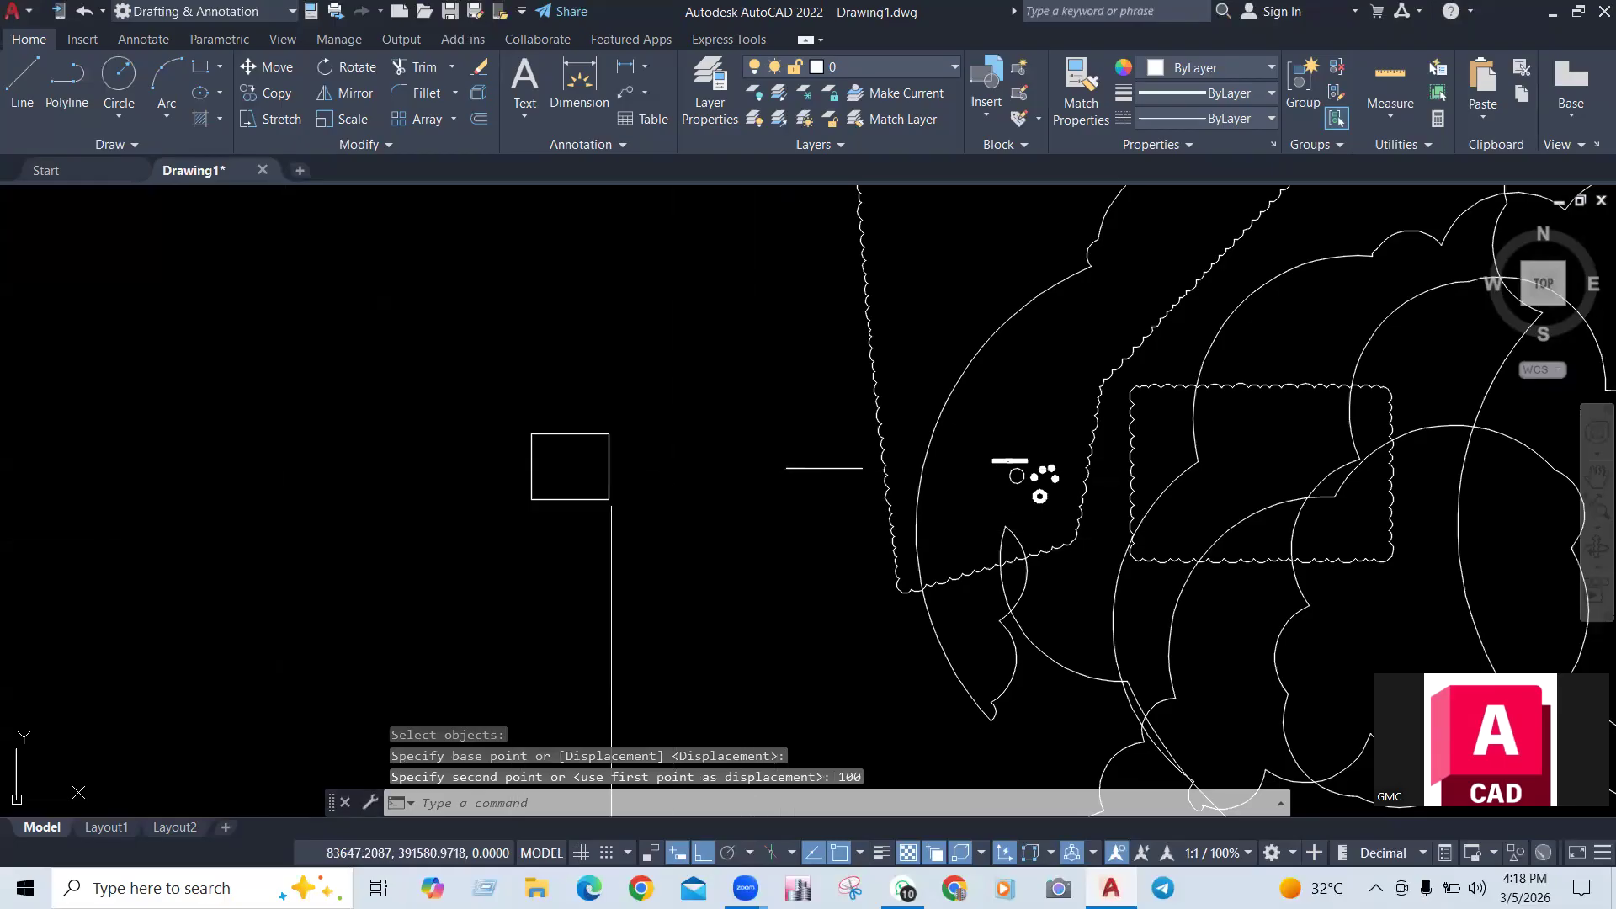
Draw a vertical line straight down from the square's lower-right corner as a reference mark
scroll(611, 479, "up", 2)
type("l")
key("Return")
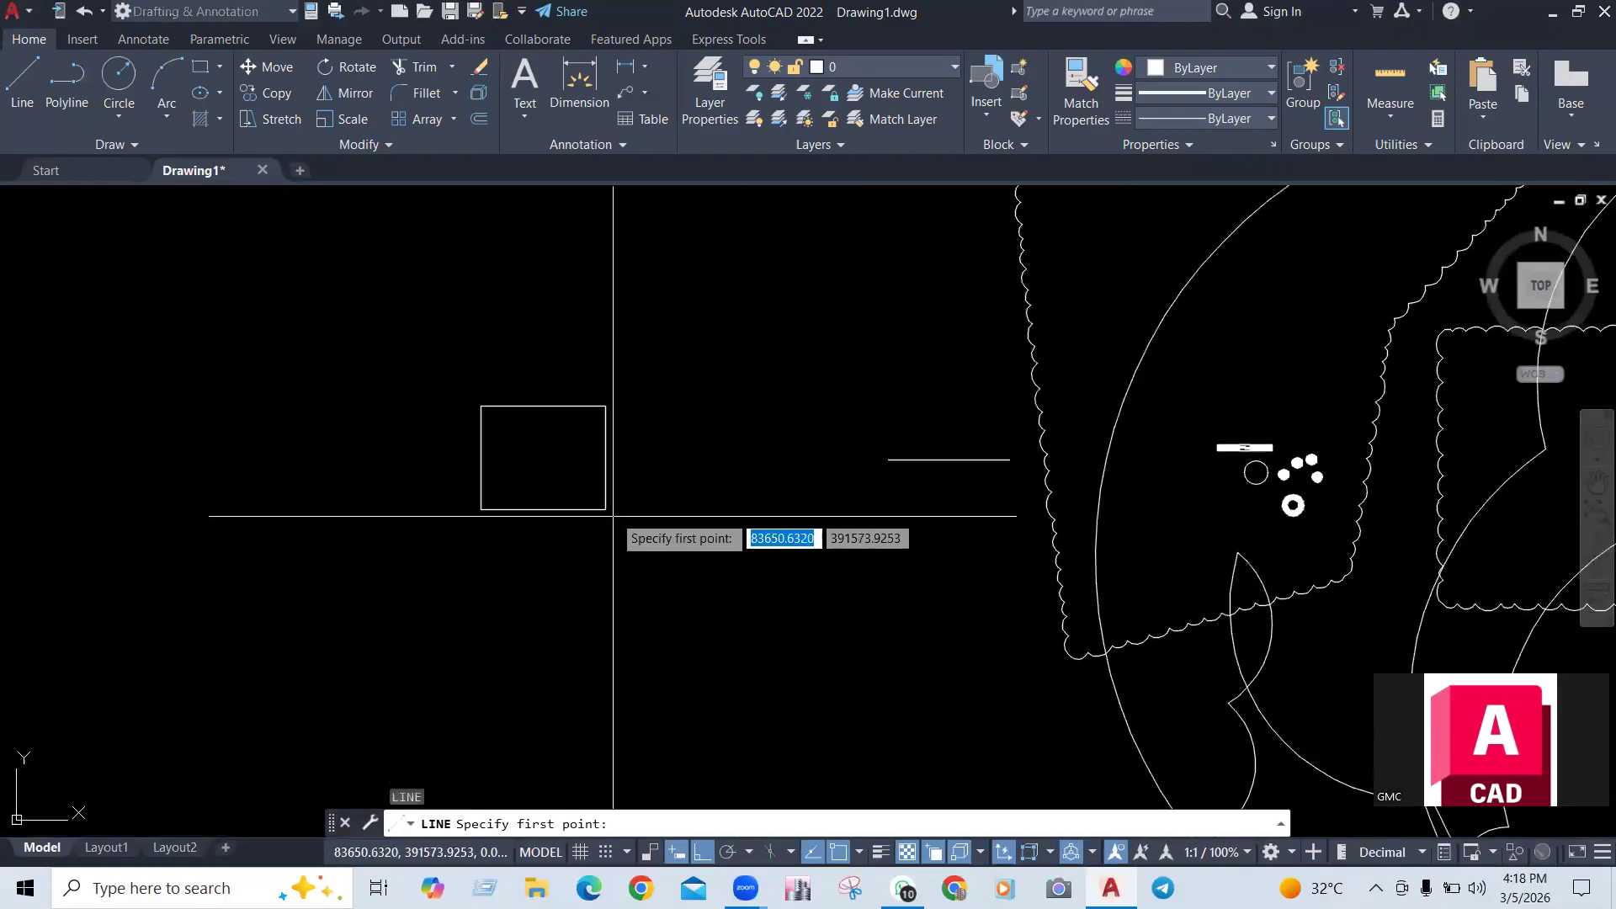
left_click(605, 509)
left_click(606, 638)
key("Return")
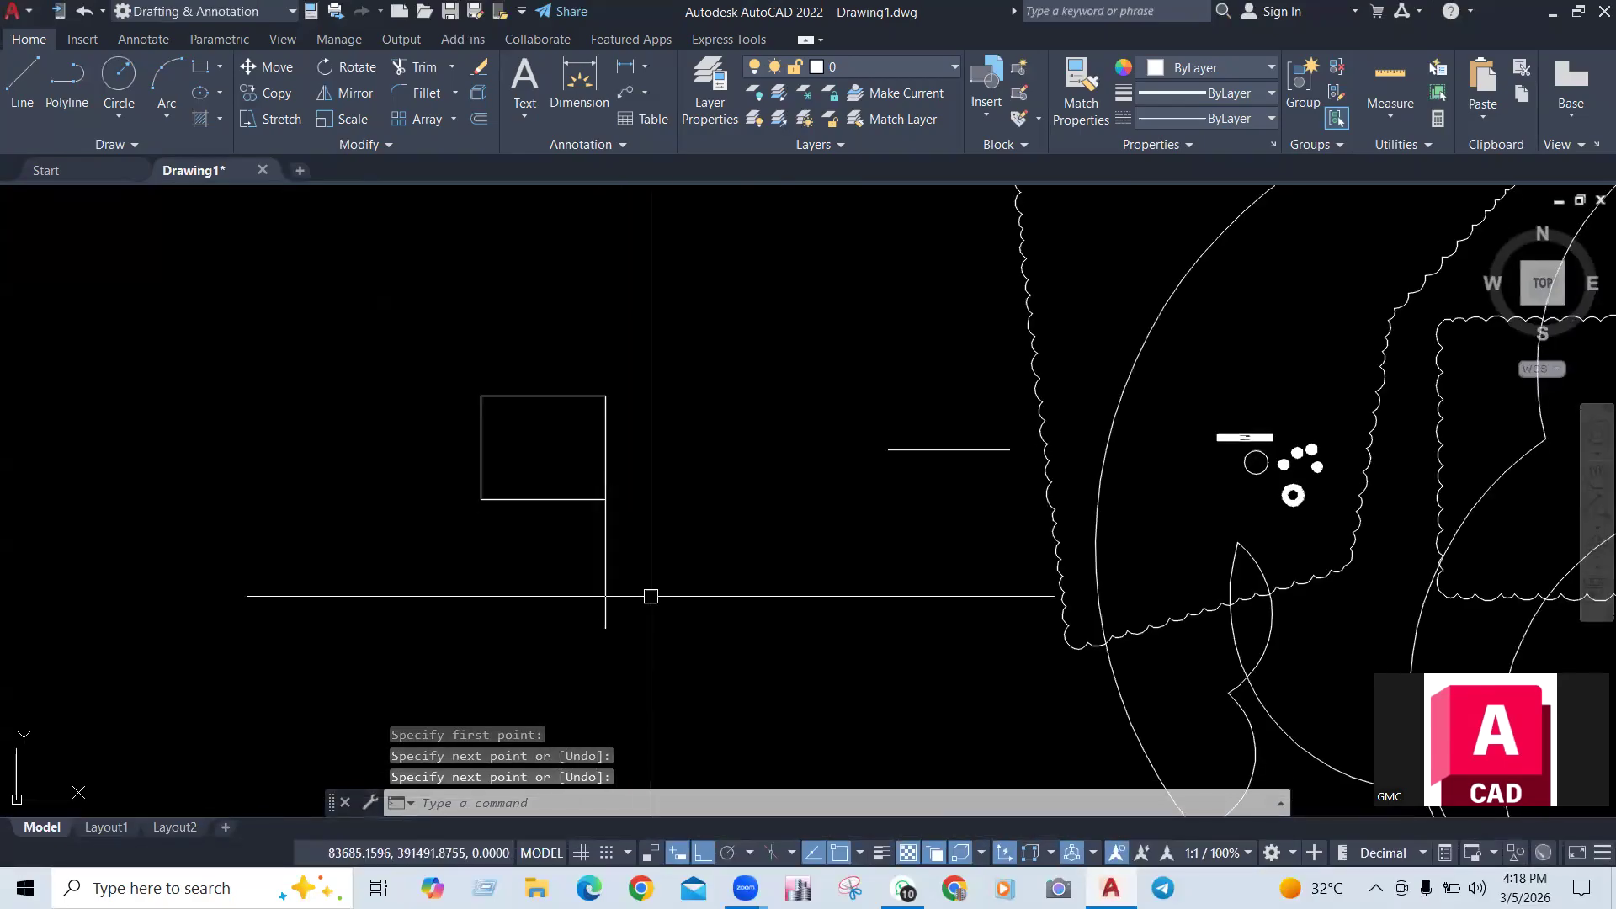
Move the square another 100 units to the left, away from the top end of the vertical line
type("m")
key("Return")
left_click(639, 397)
left_click(518, 444)
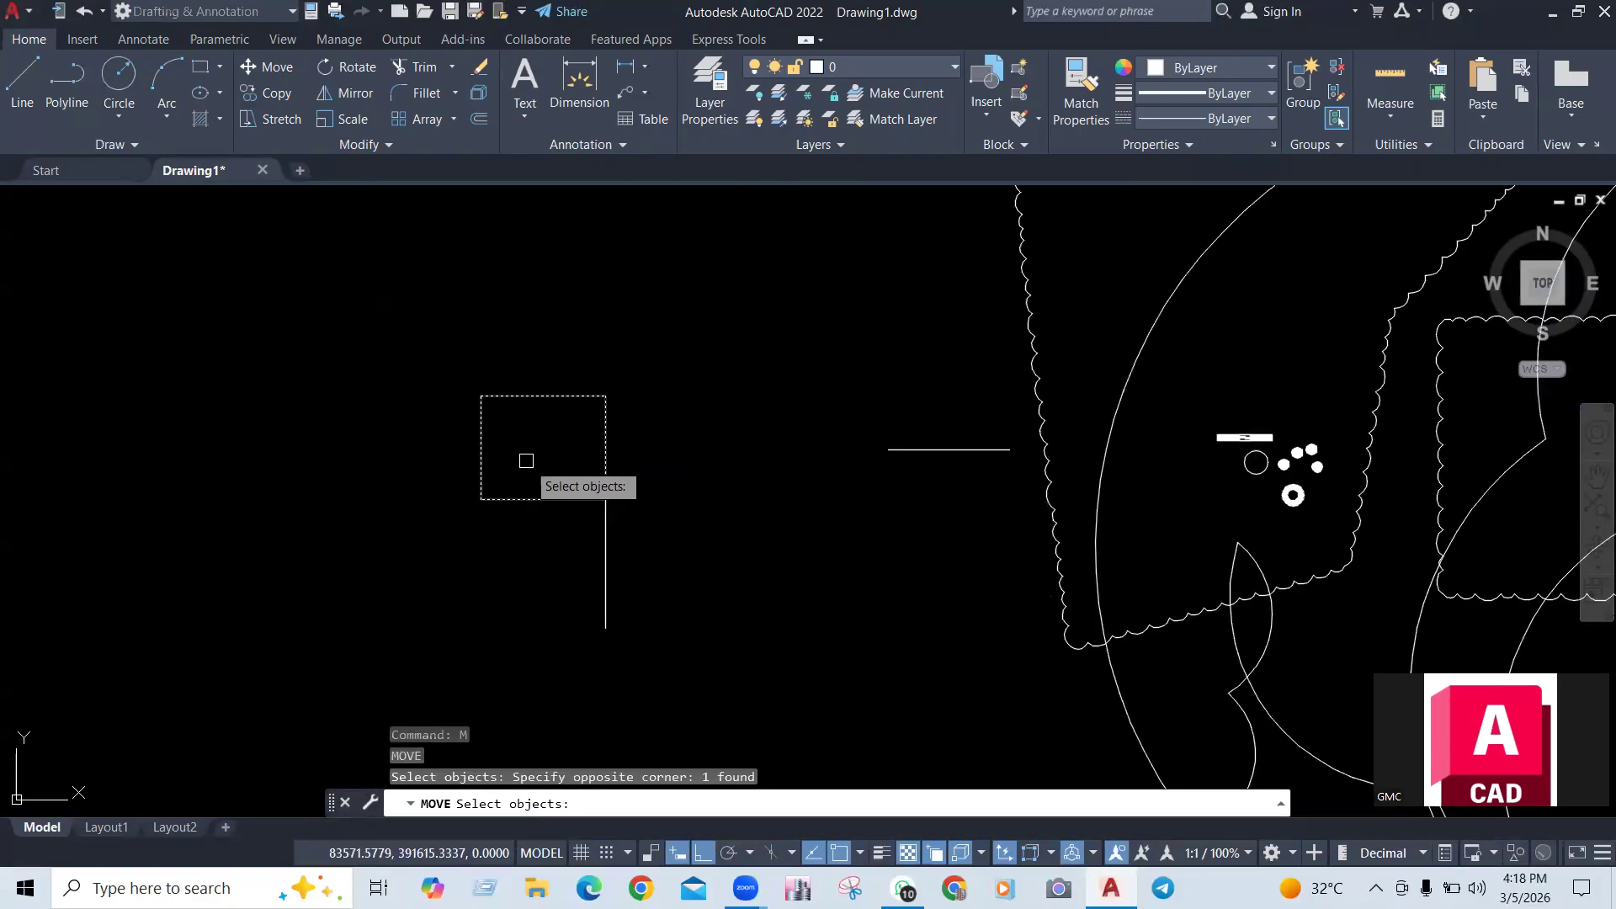
key("Return")
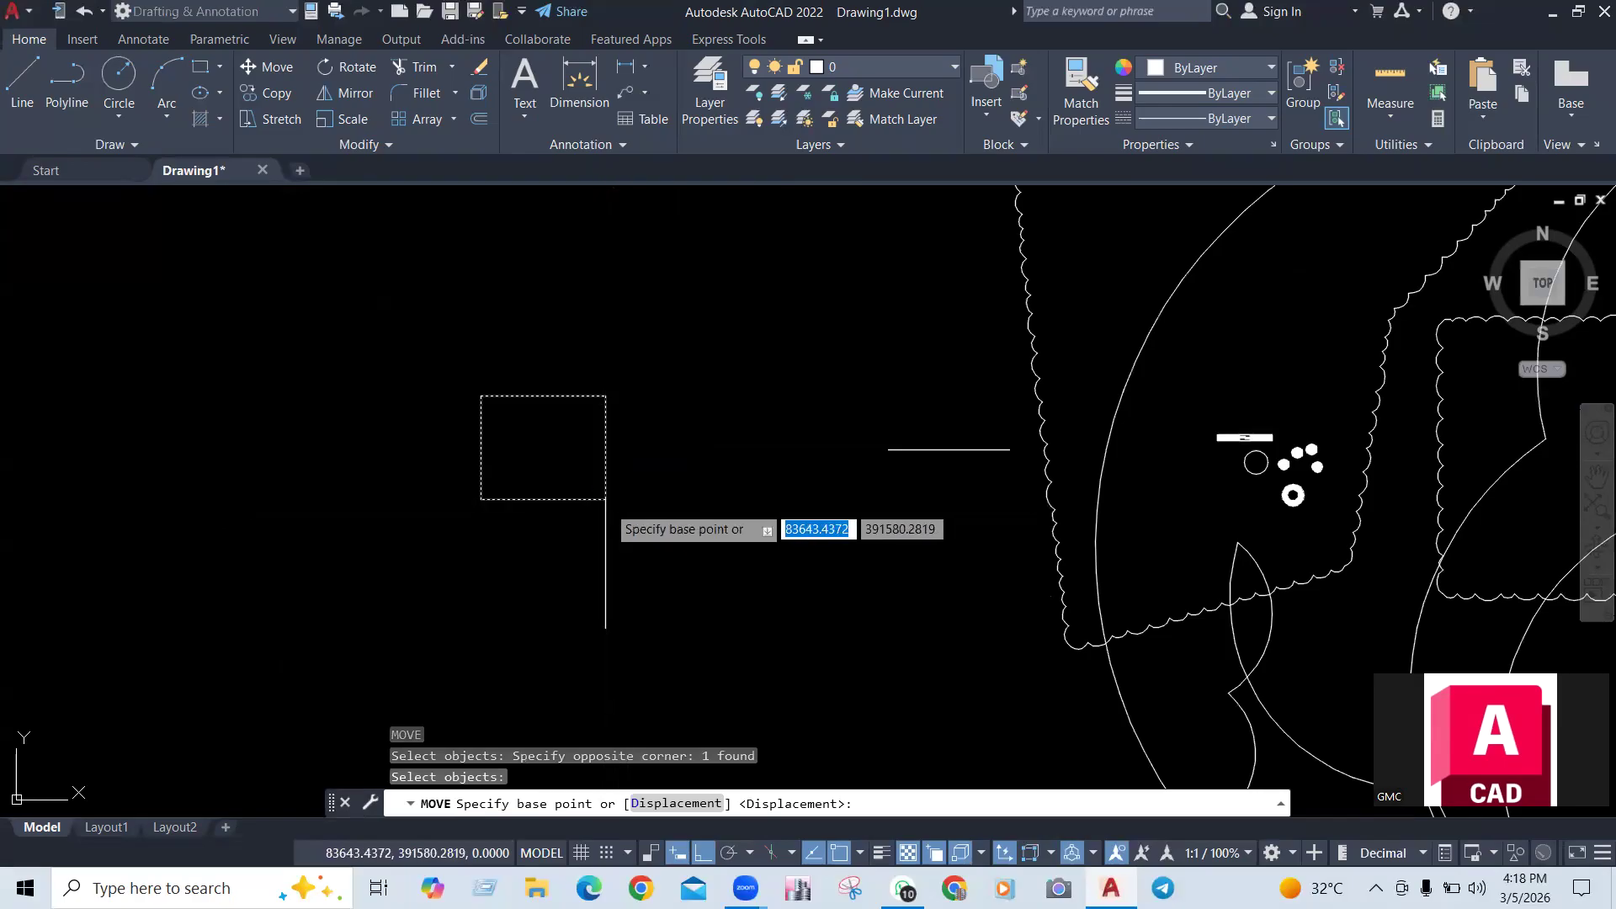
left_click(605, 499)
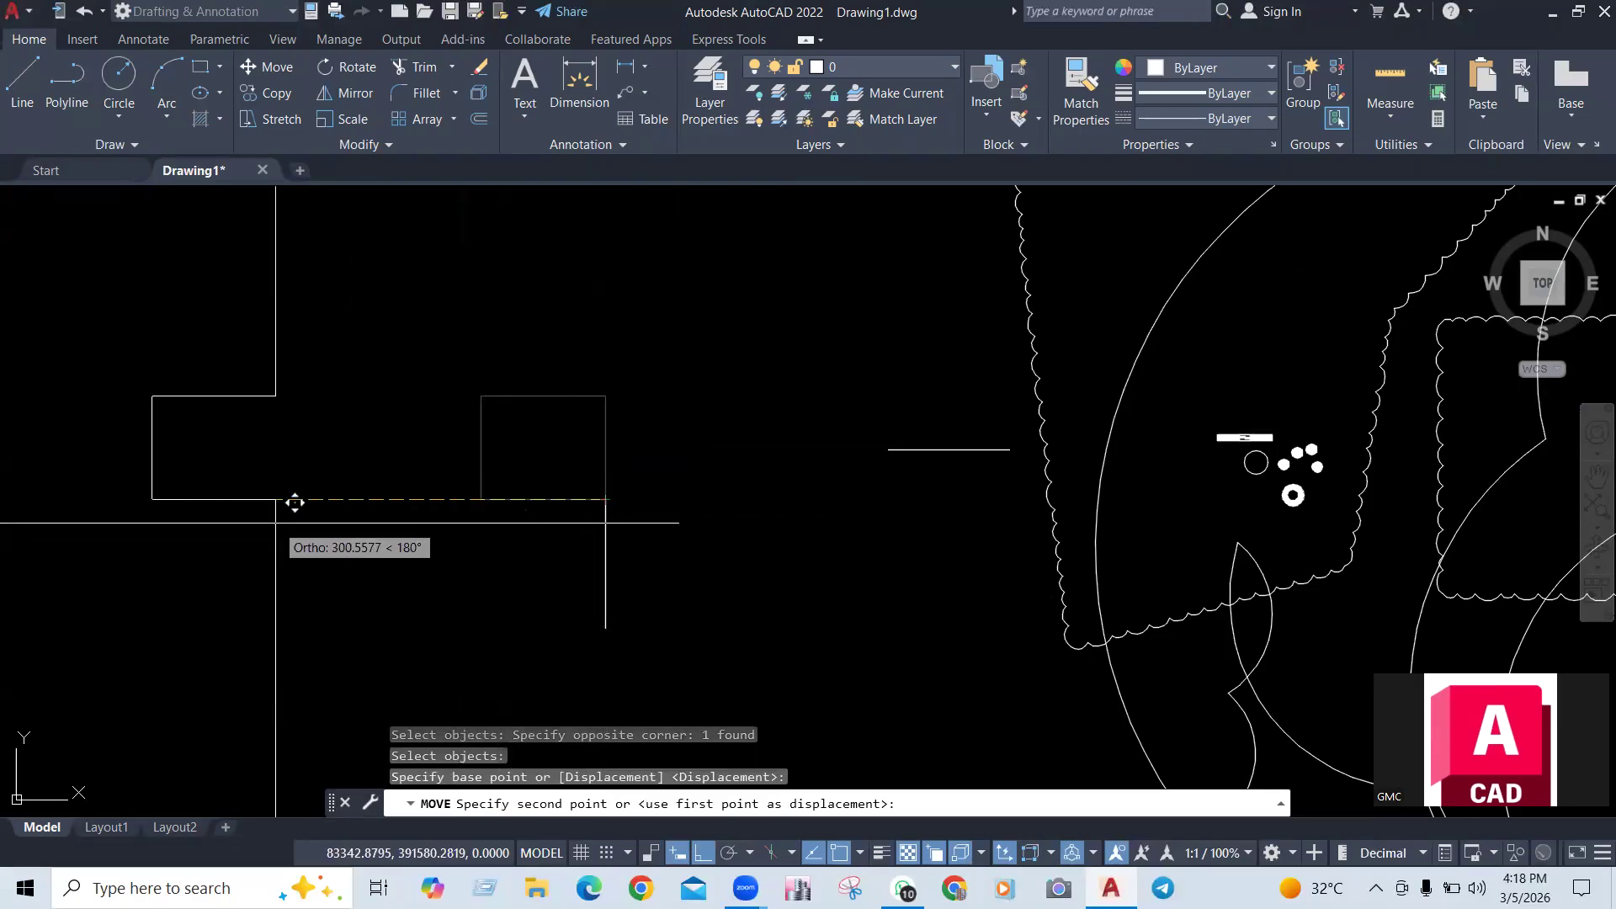
scroll(294, 503, "down", 4)
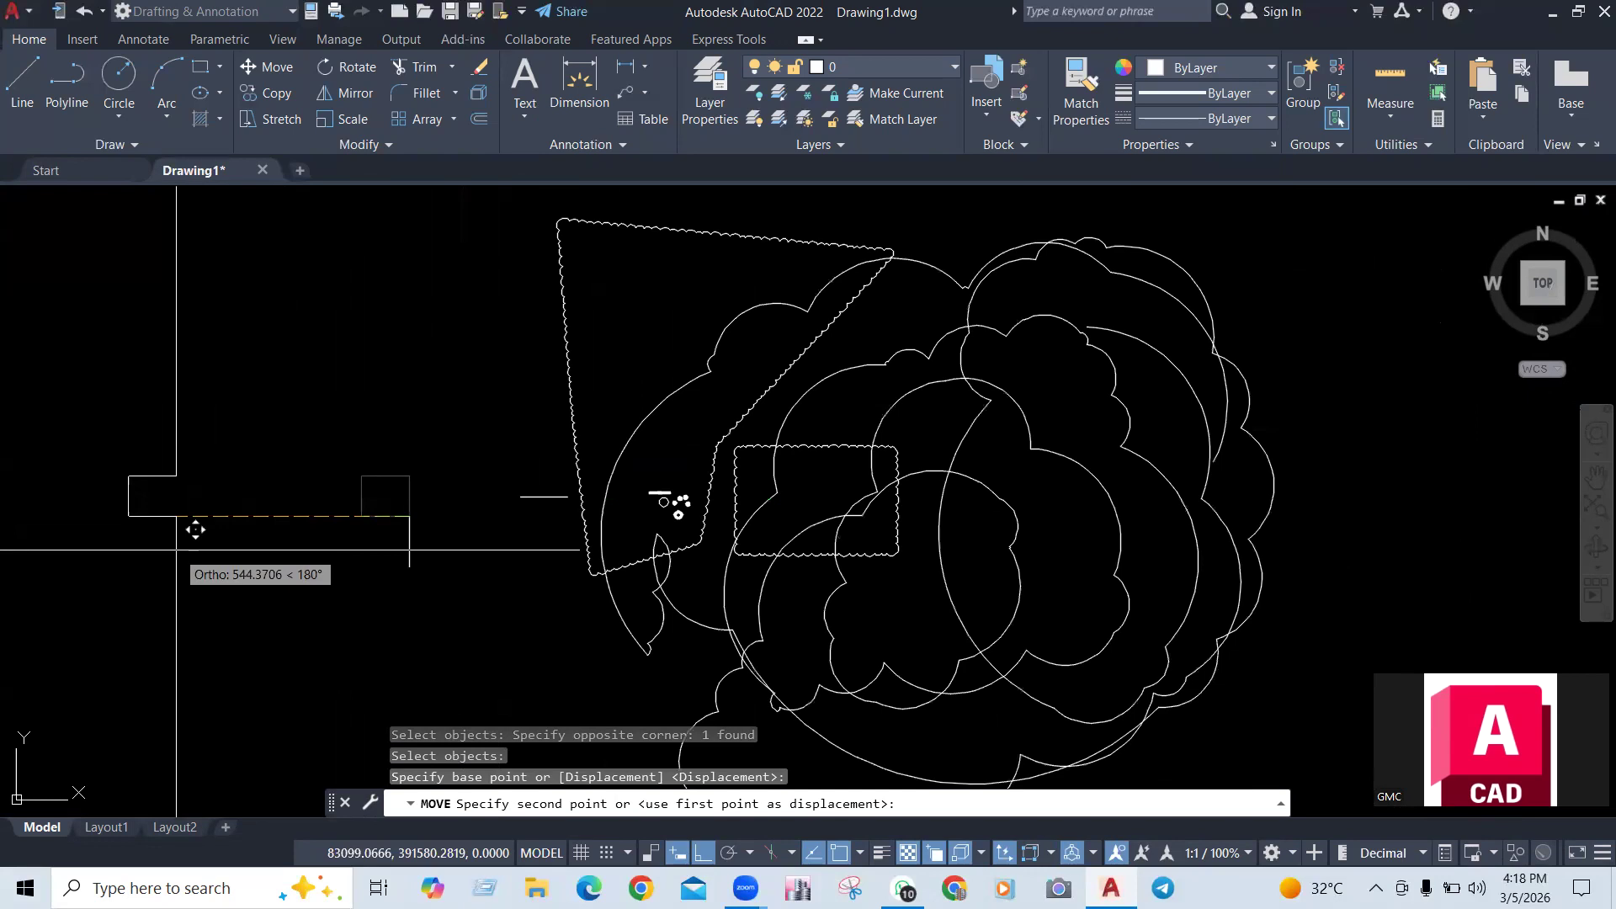
scroll(176, 549, "up", 3)
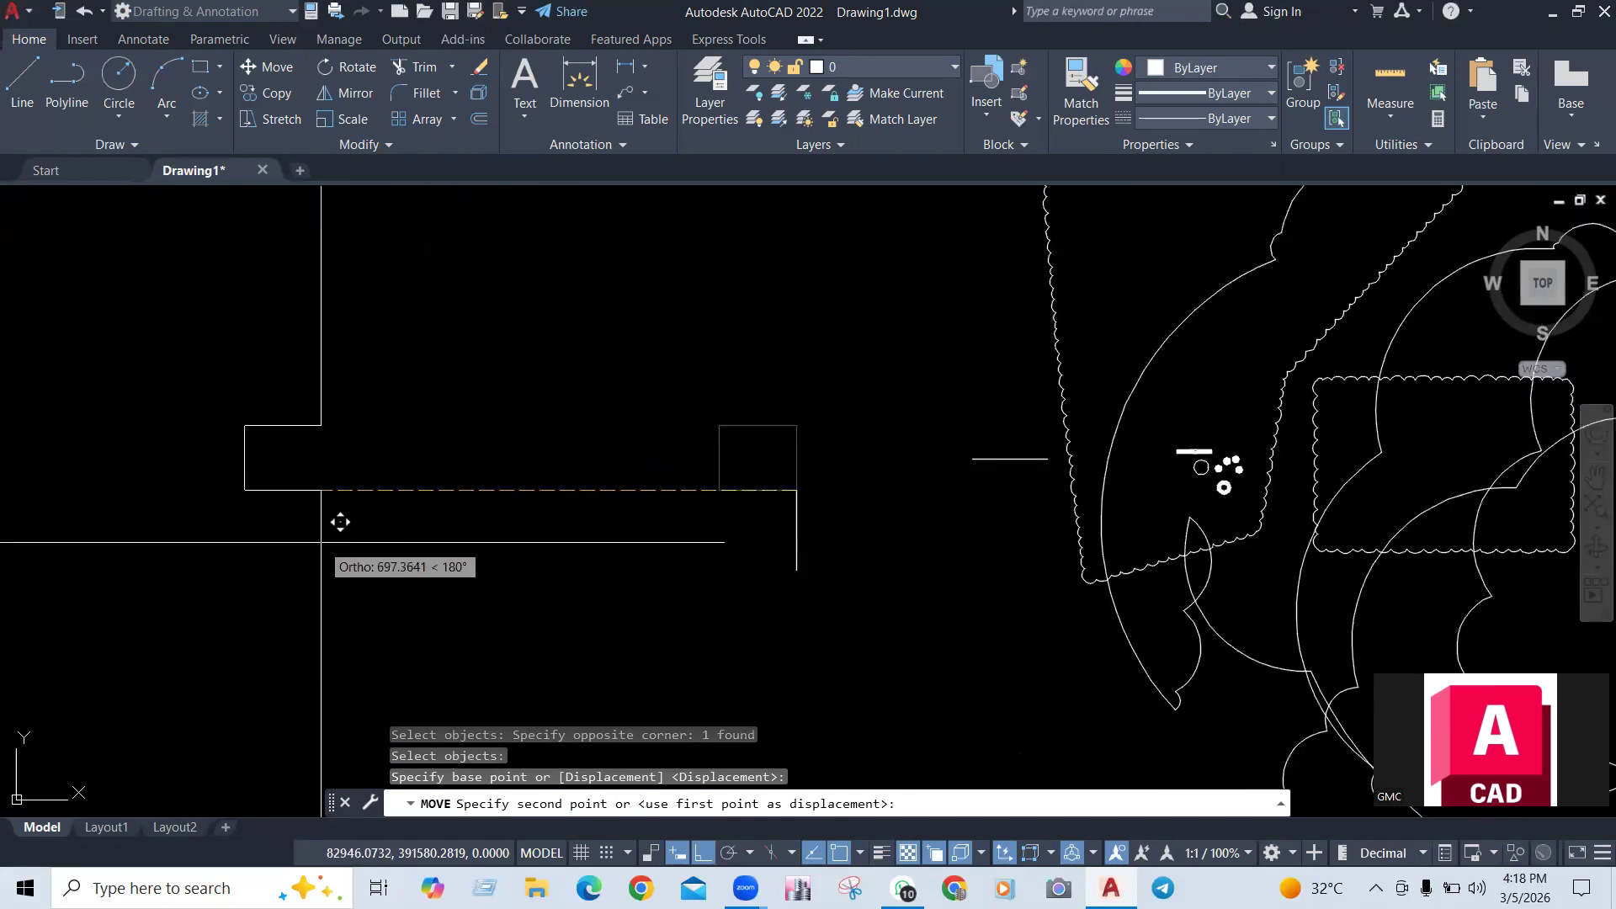
type("100")
key("Return")
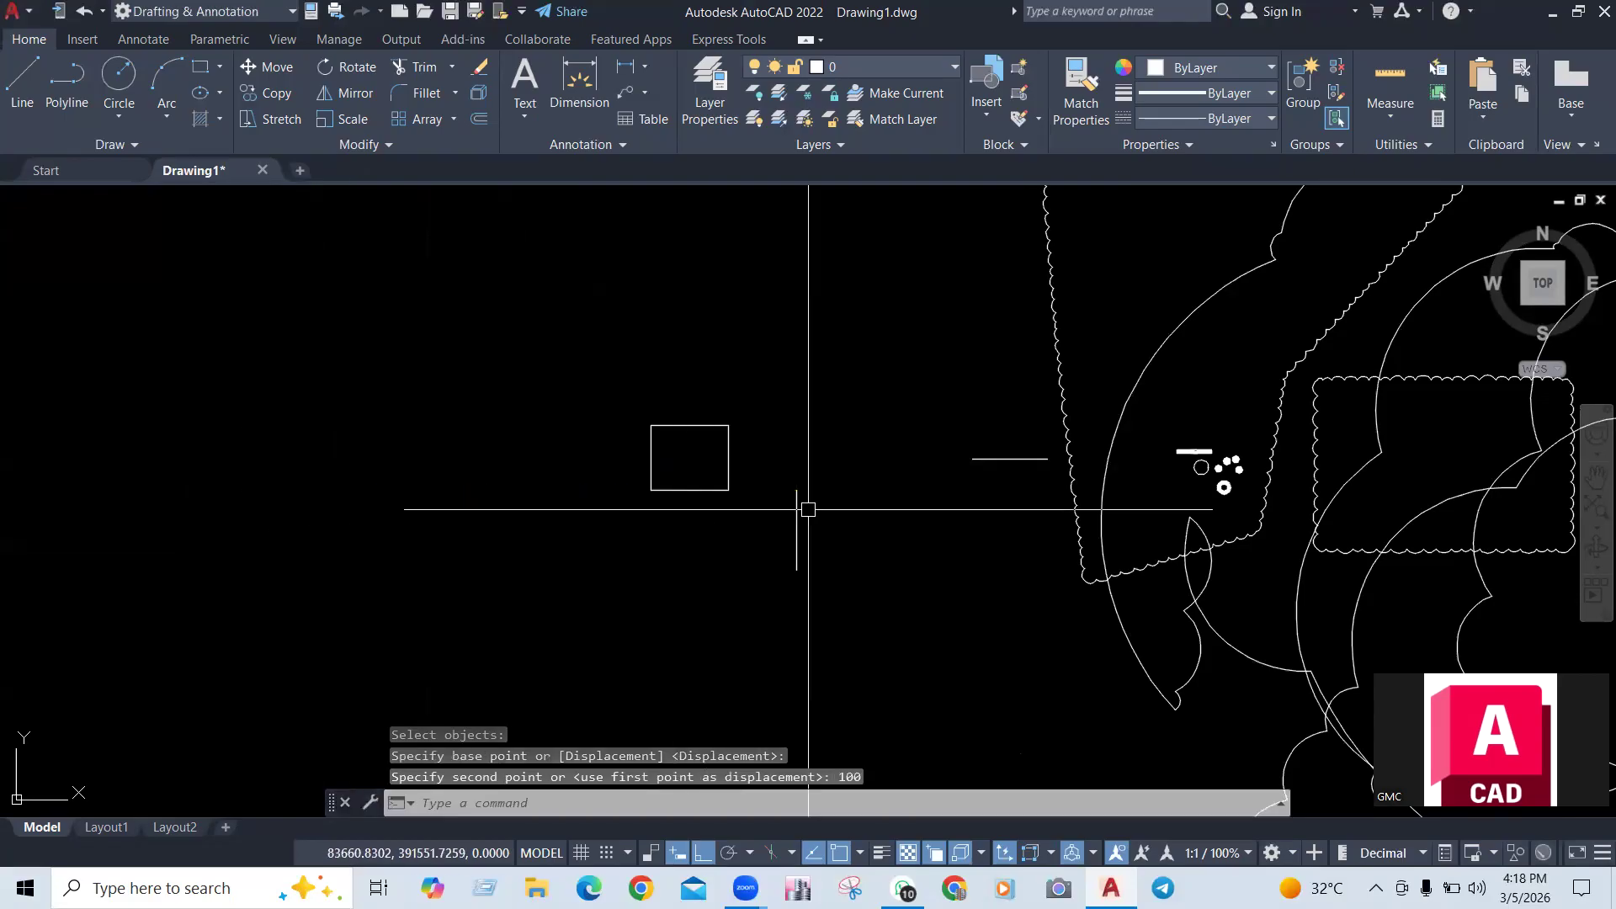
Dimension the horizontal gap between the square's lower-right corner and the top end of the vertical line
scroll(812, 507, "up", 4)
left_click(549, 102)
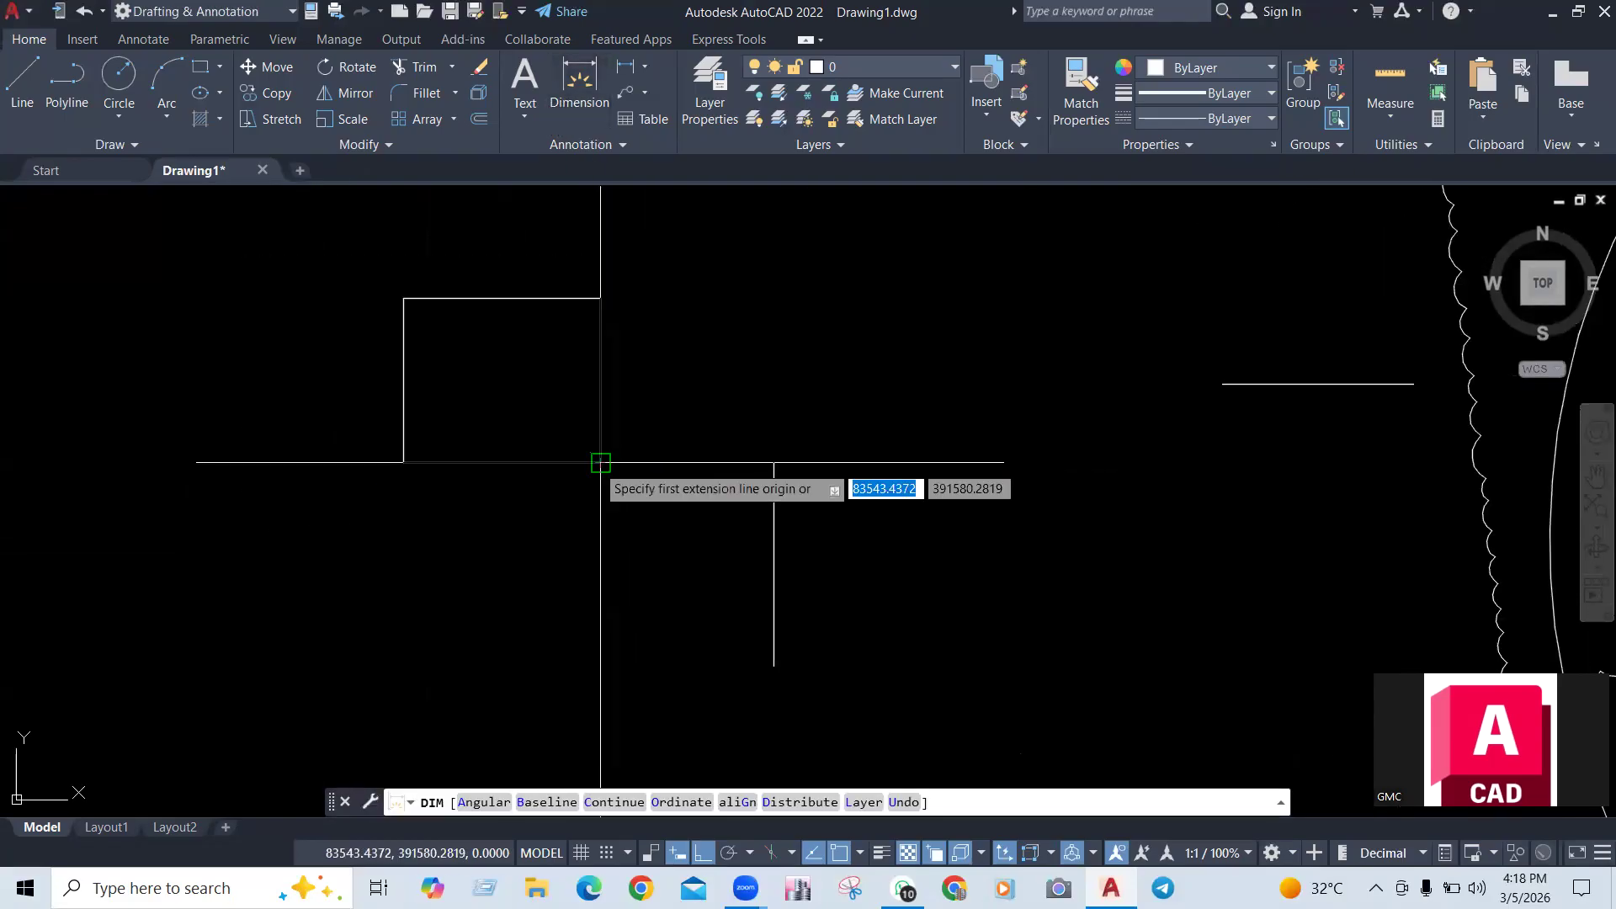
left_click(600, 462)
left_click(774, 462)
scroll(735, 461, "up", 10)
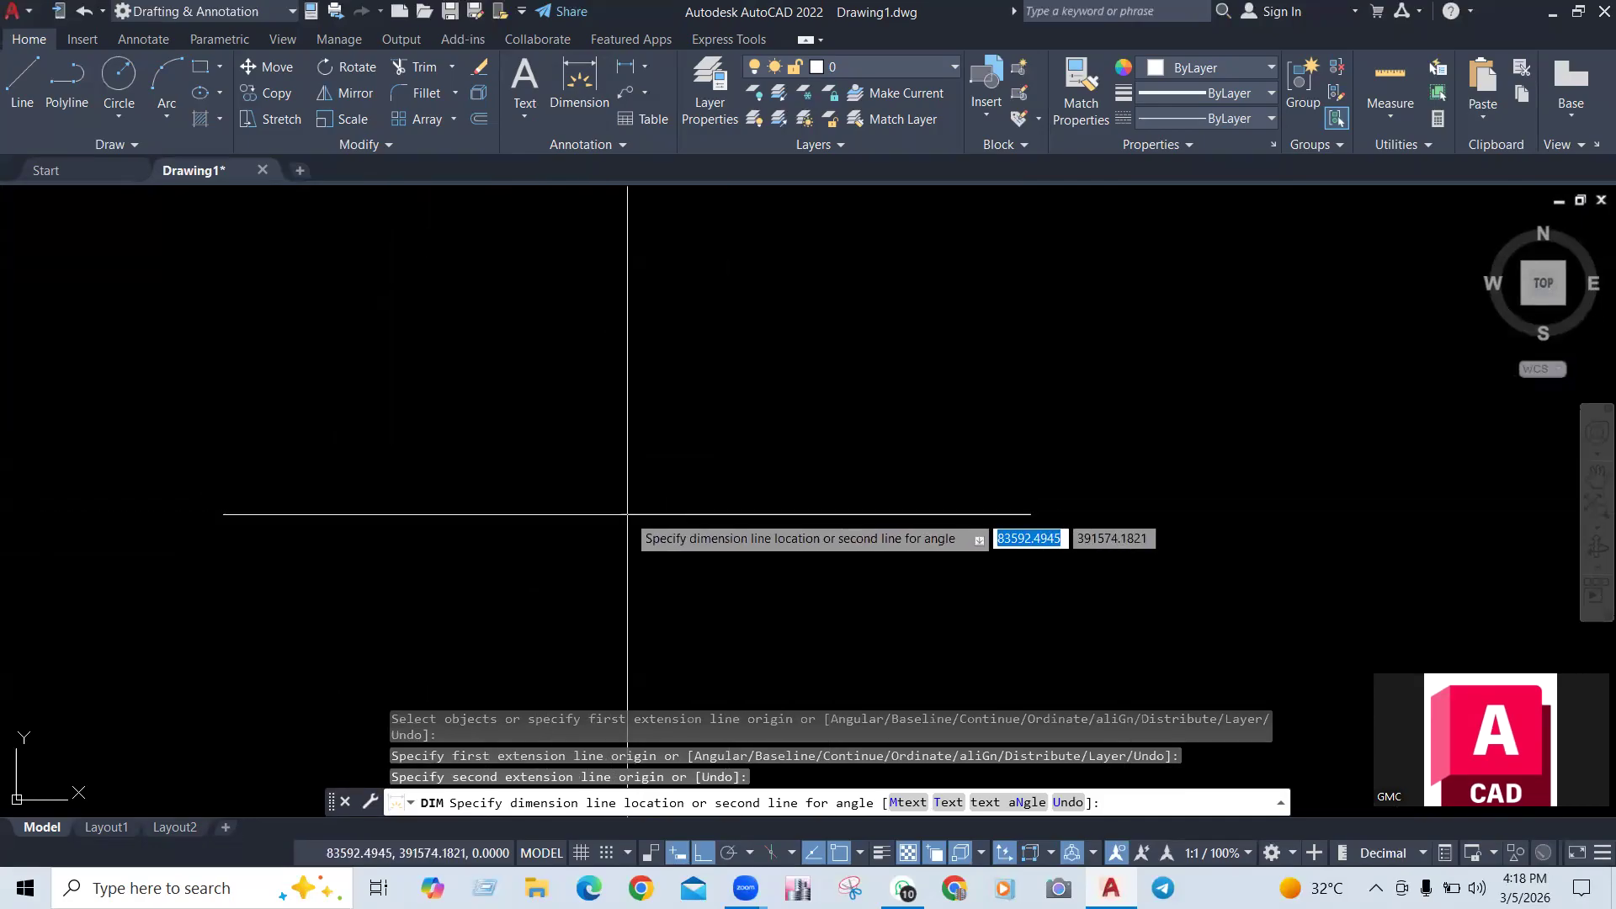
left_click(669, 432)
scroll(674, 421, "down", 4)
scroll(613, 505, "down", 5)
scroll(606, 425, "down", 4)
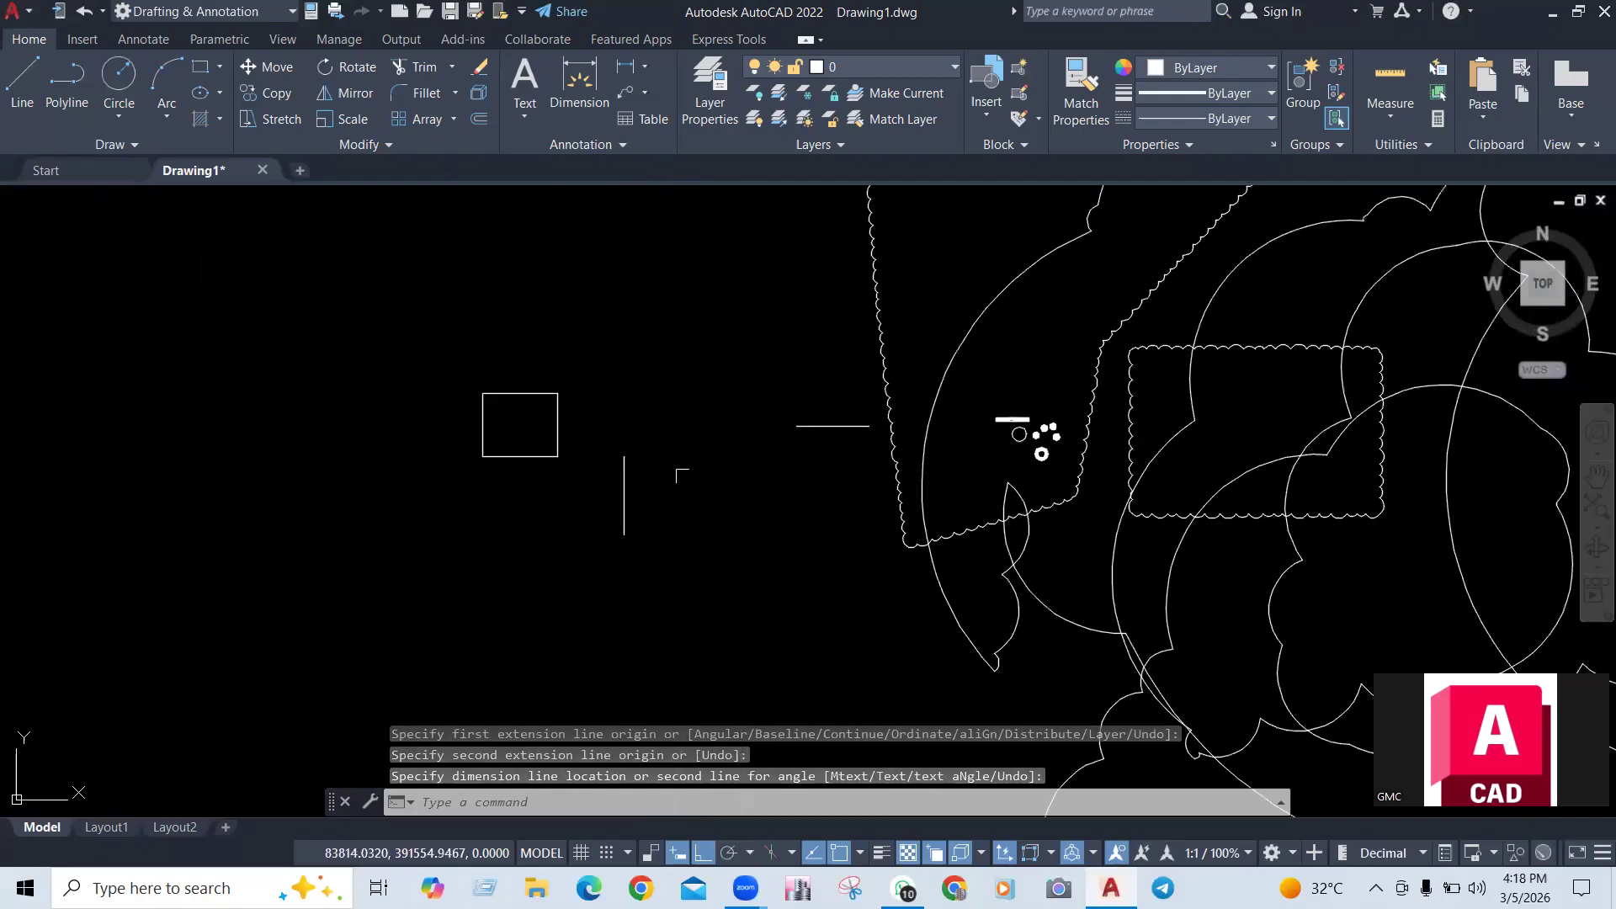
Try moving the whole drawing with the Move command's Displacement option, using the vertical line's lower endpoint, and undo the move
scroll(642, 480, "down", 3)
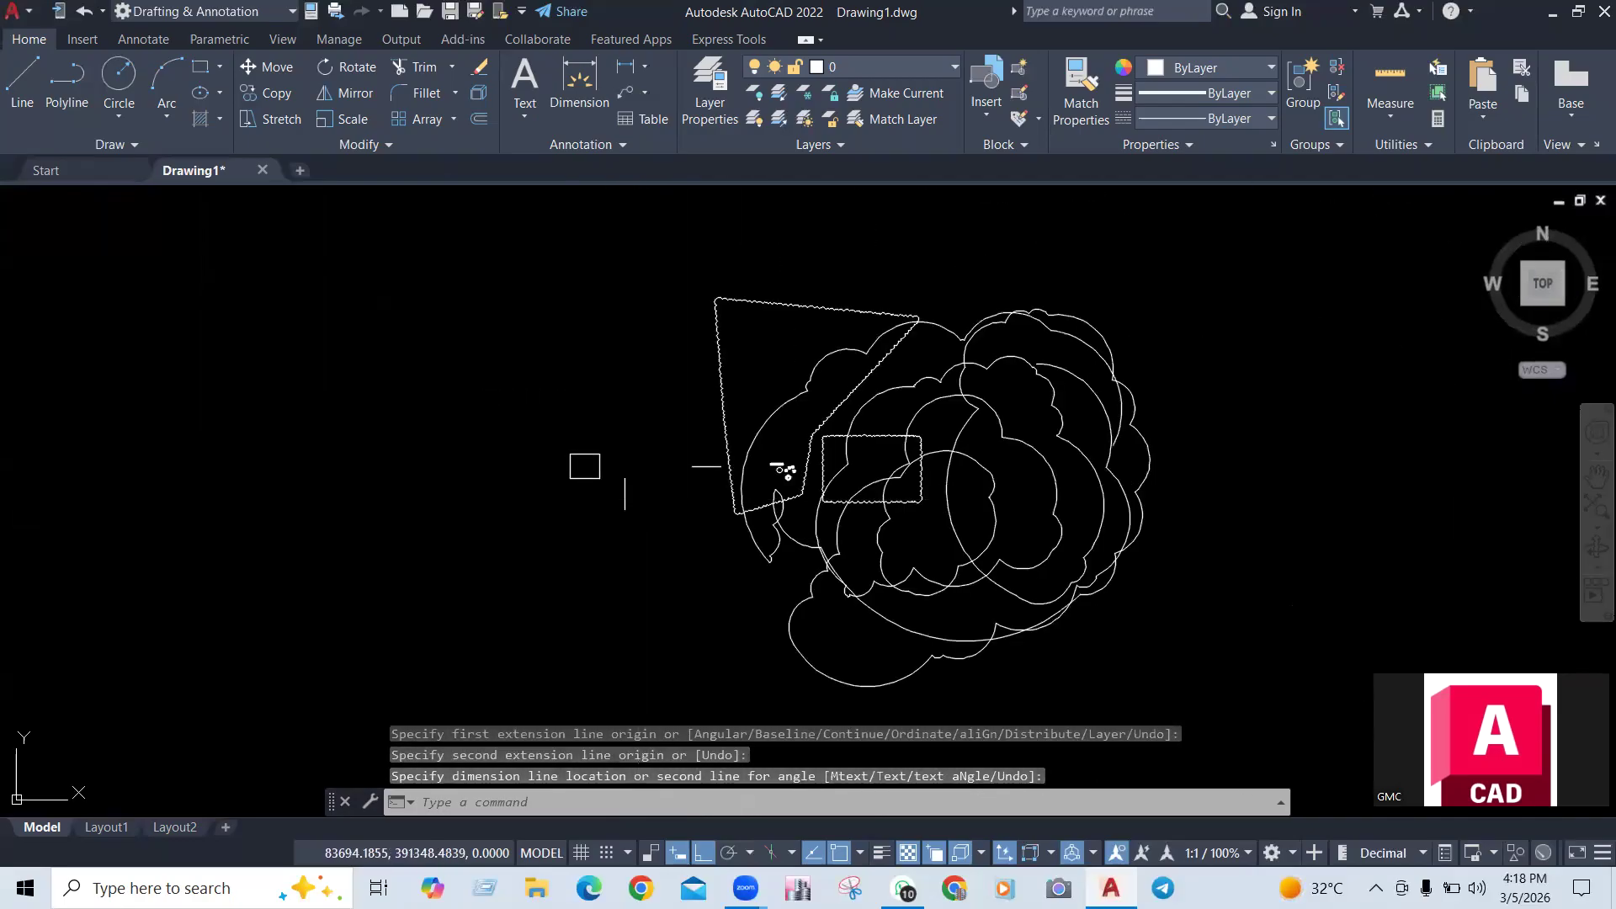
type("m")
key("Return")
left_click(1261, 268)
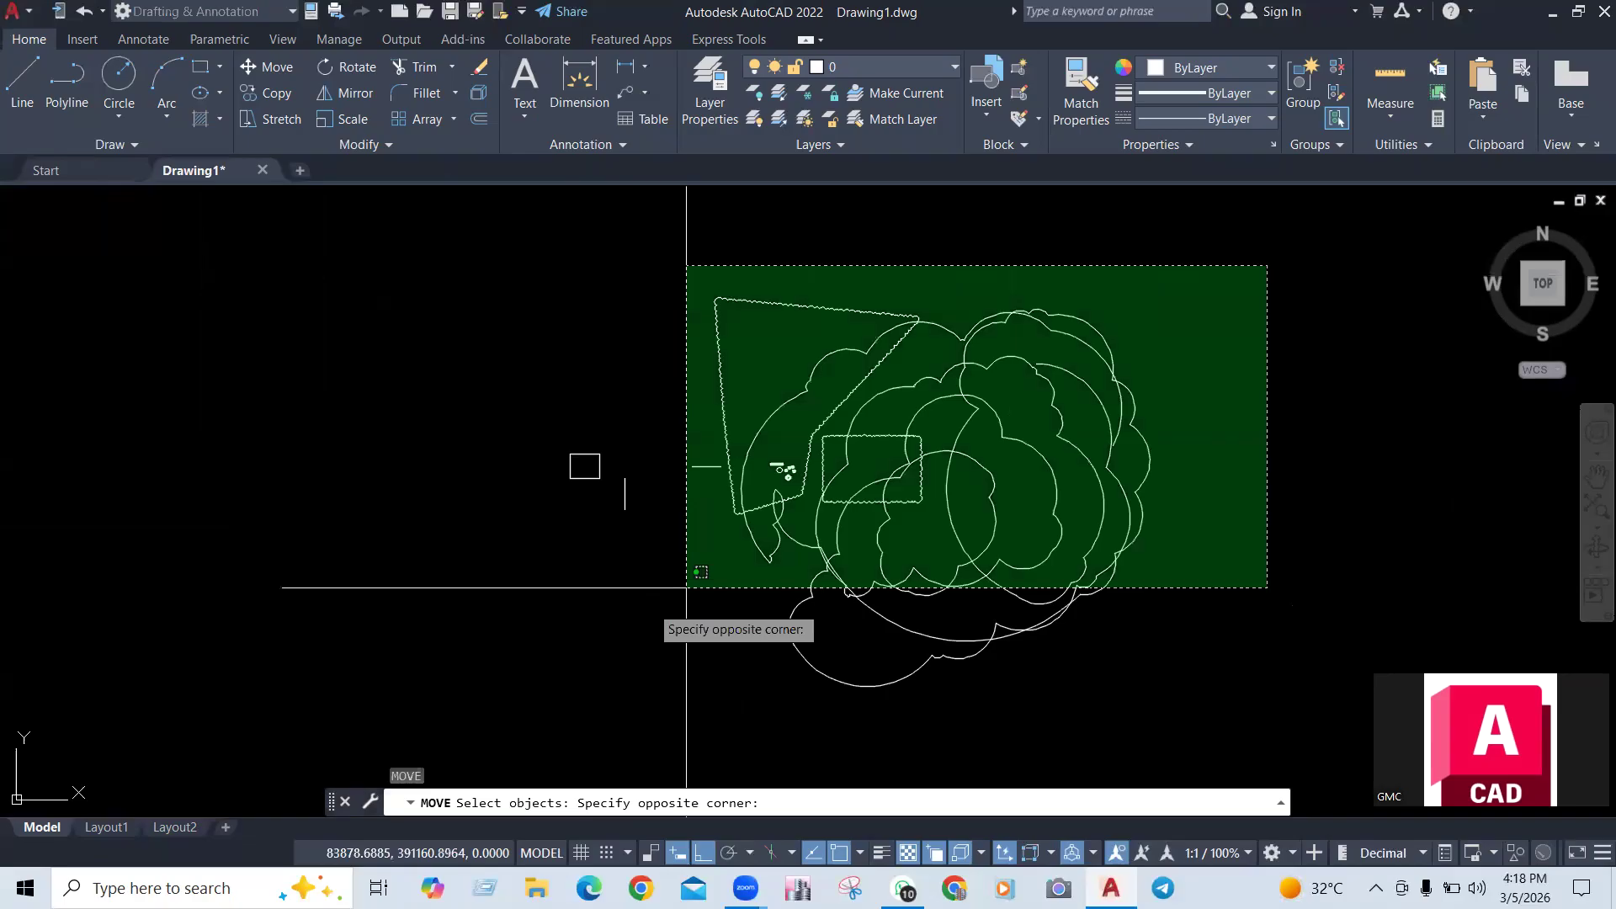
left_click(440, 686)
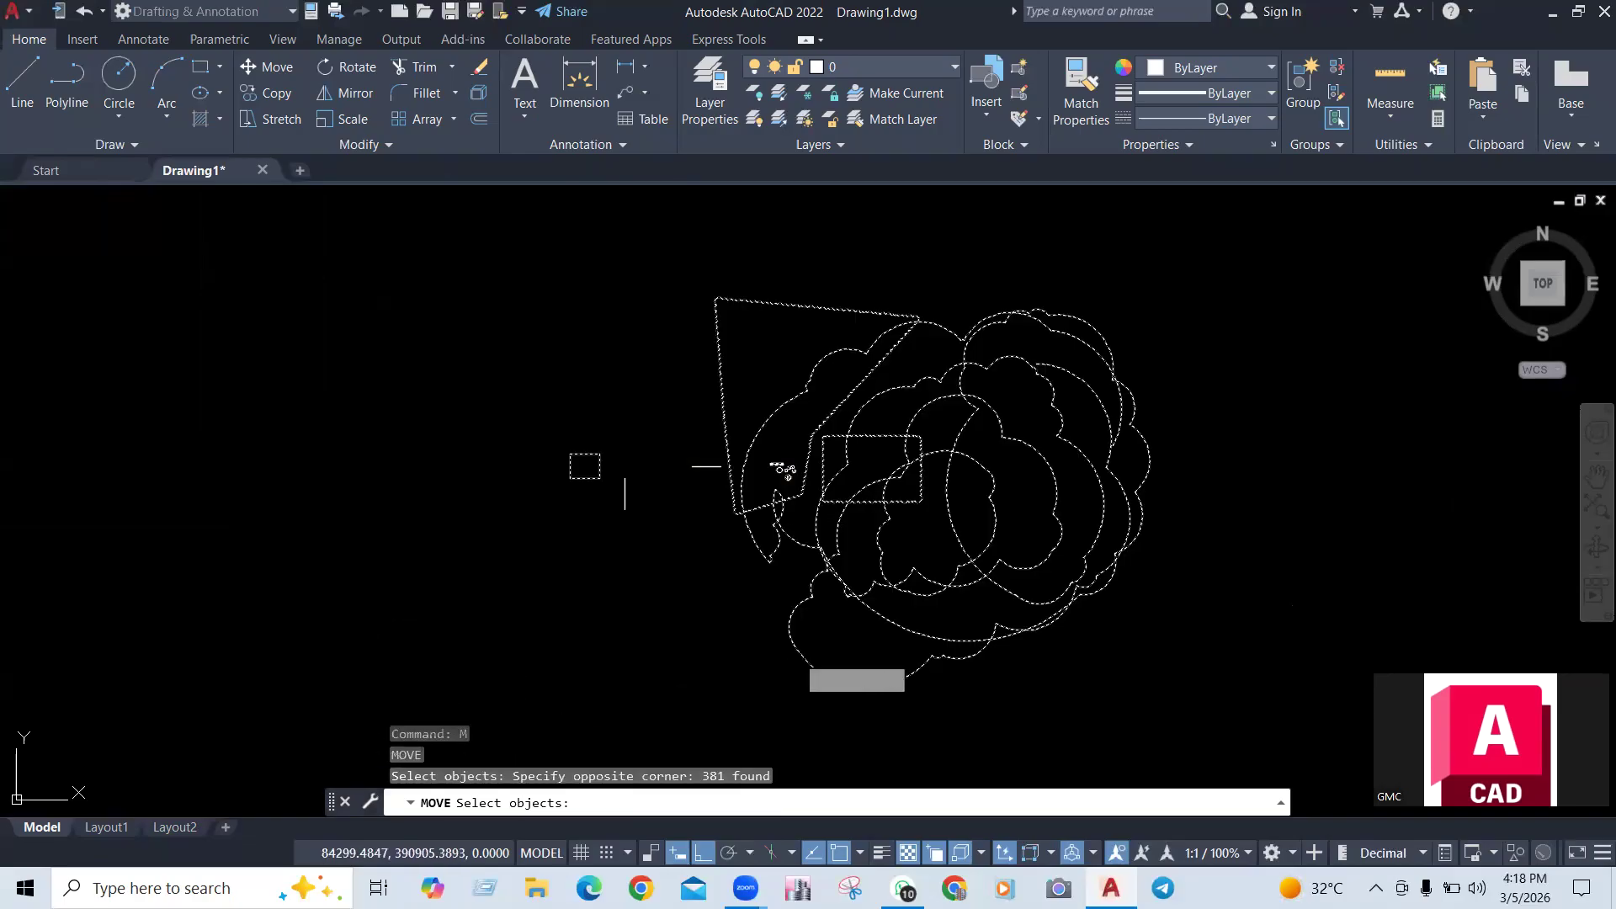
key("Return")
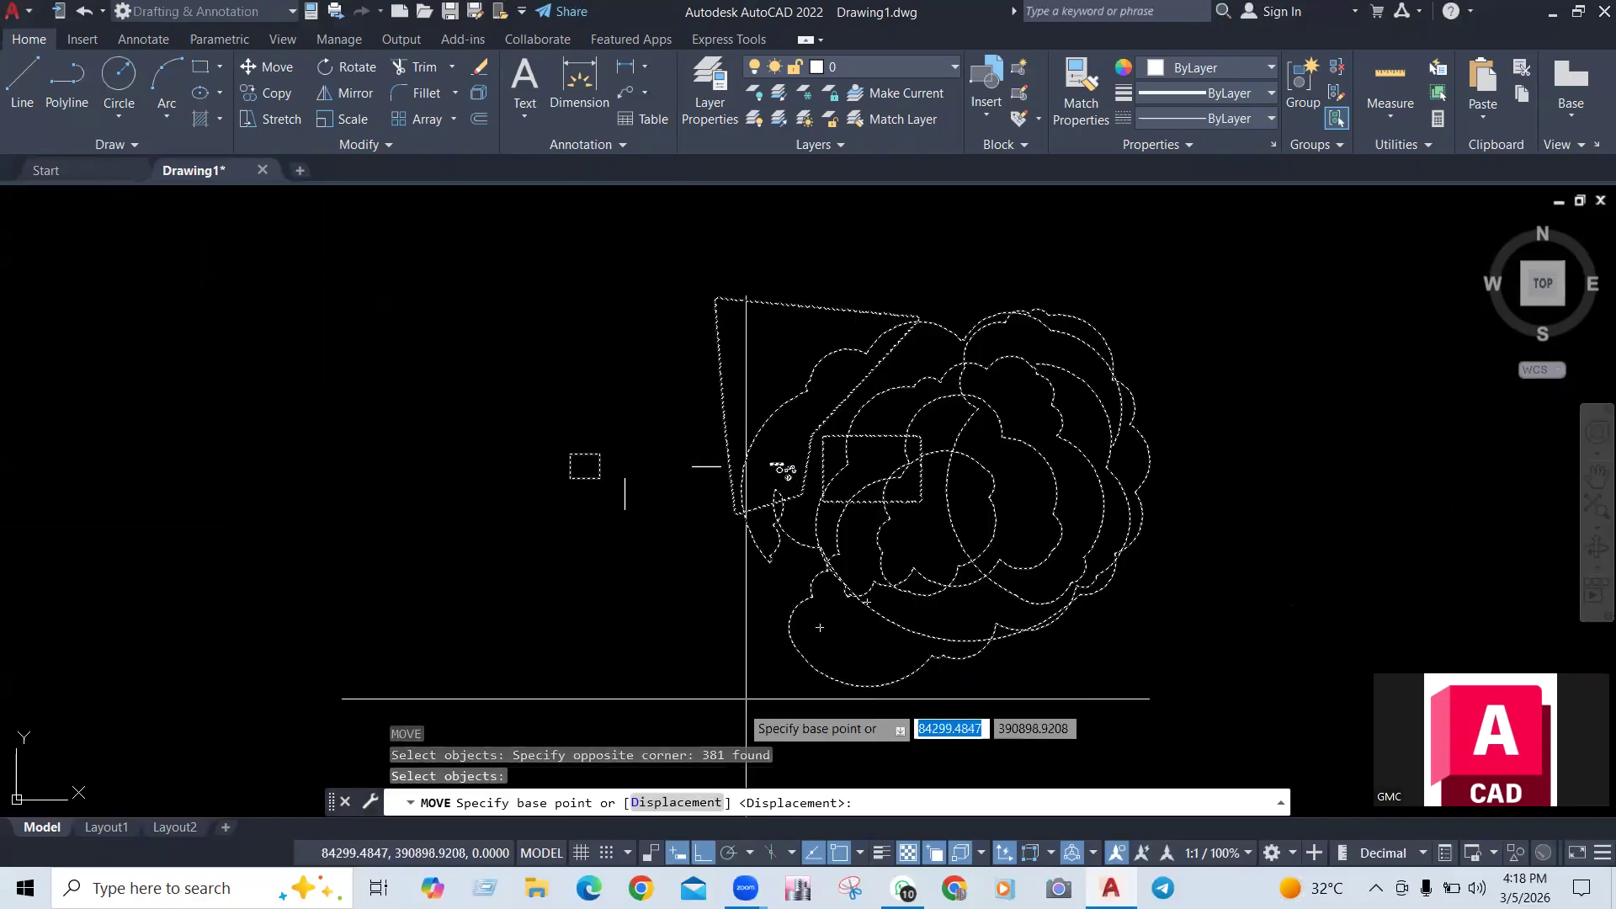
left_click(750, 799)
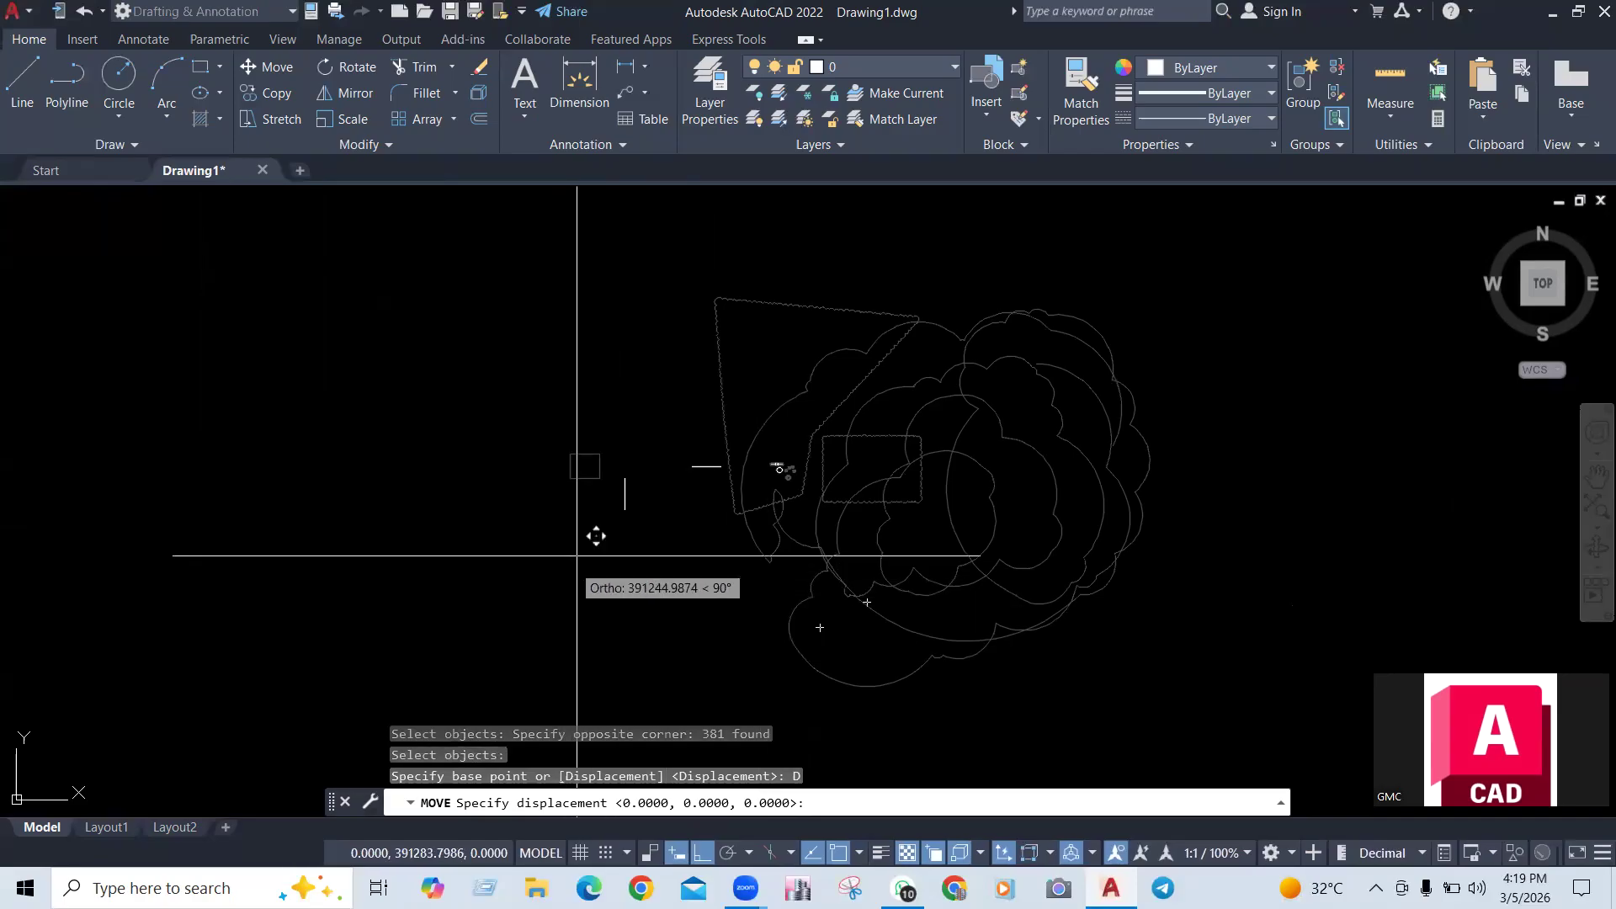
scroll(623, 505, "up", 4)
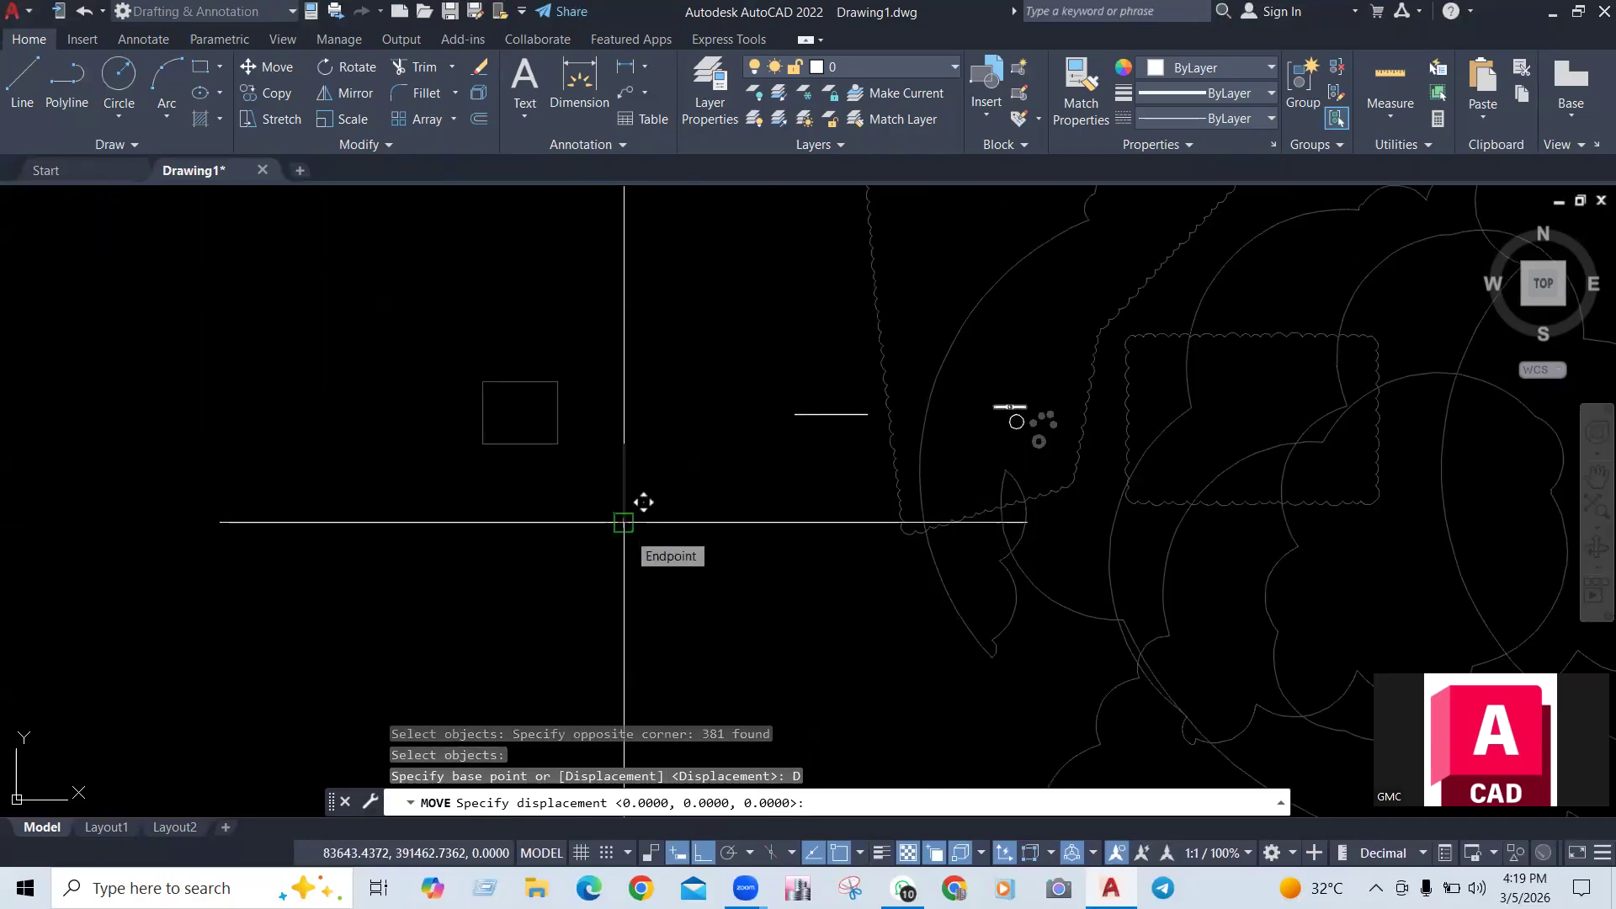
left_click(623, 522)
scroll(731, 533, "down", 4)
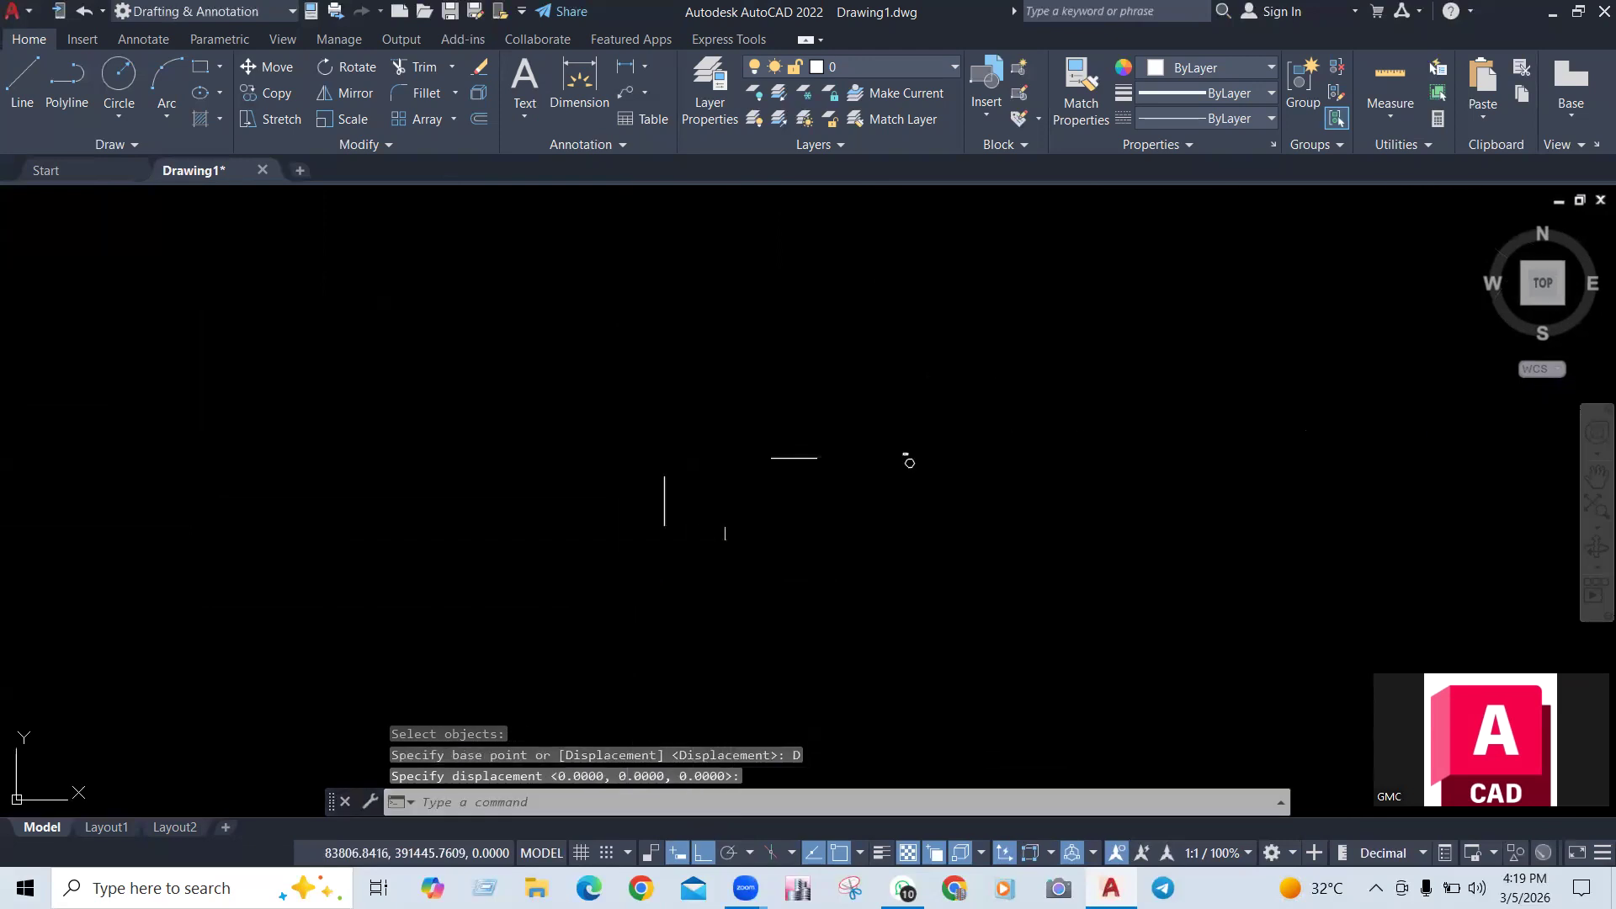
scroll(746, 440, "down", 4)
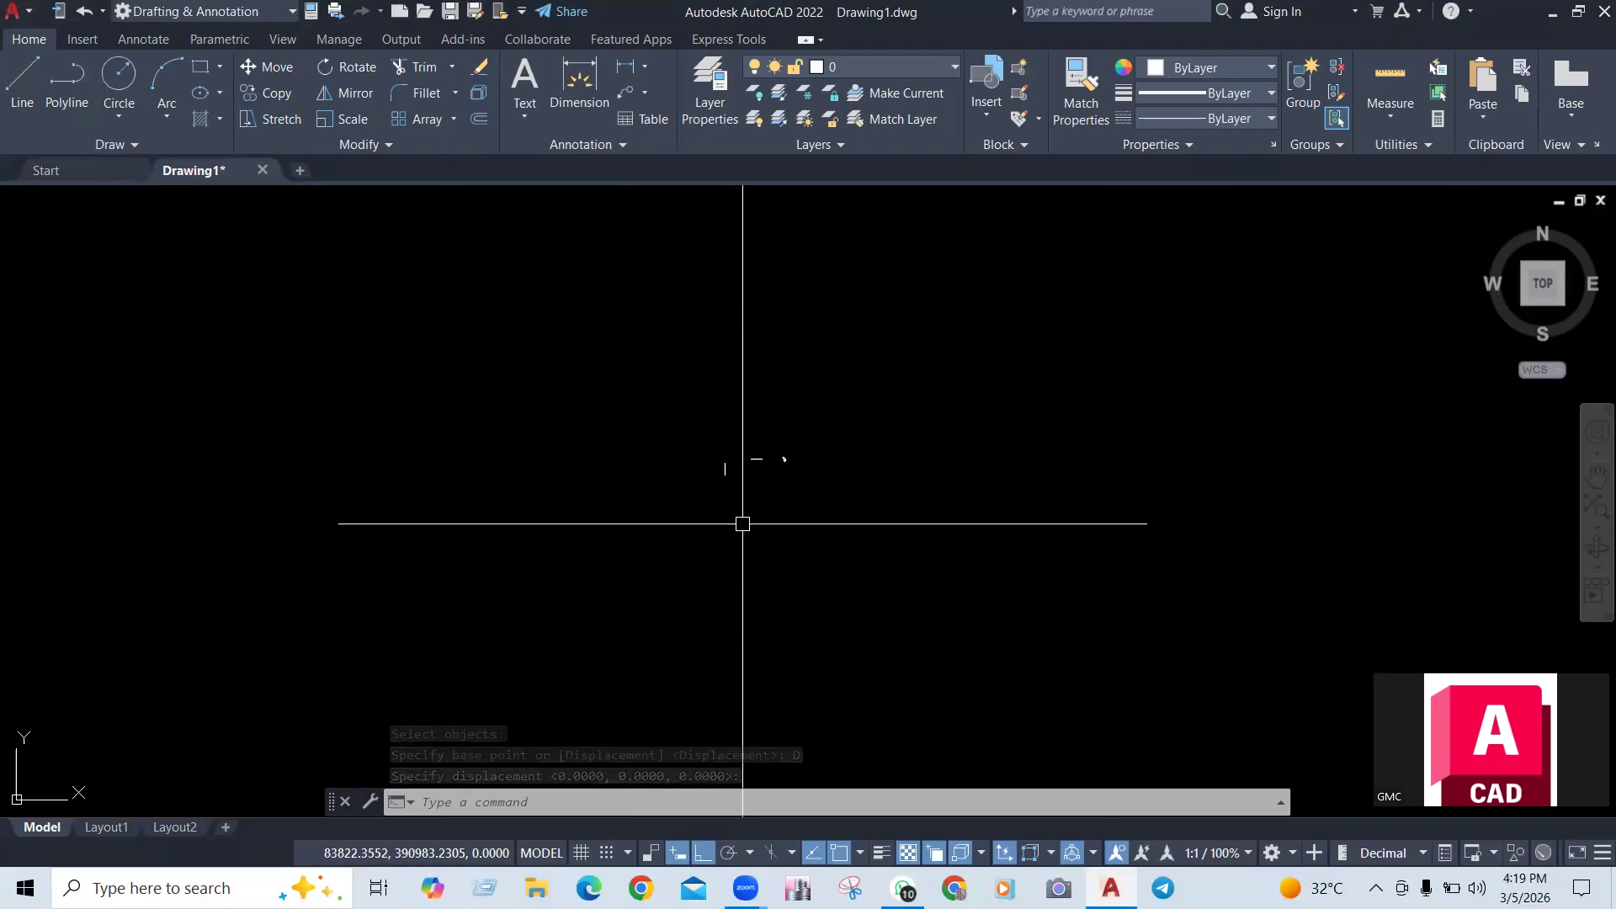
key("ctrl+z")
key("ctrl+z")
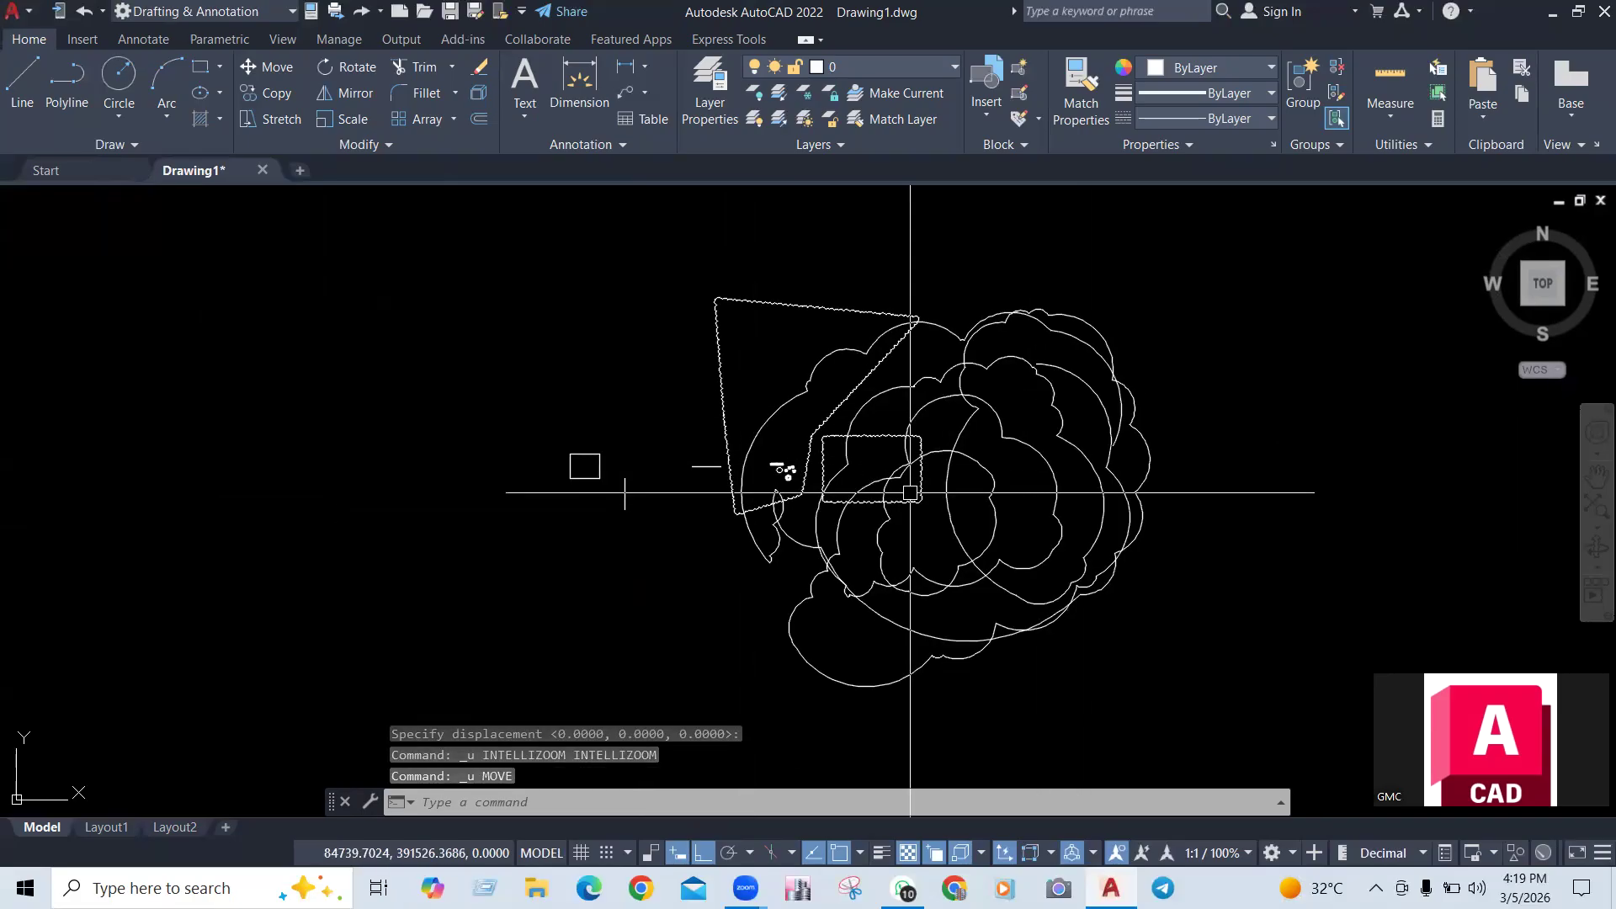
scroll(809, 406, "down", 4)
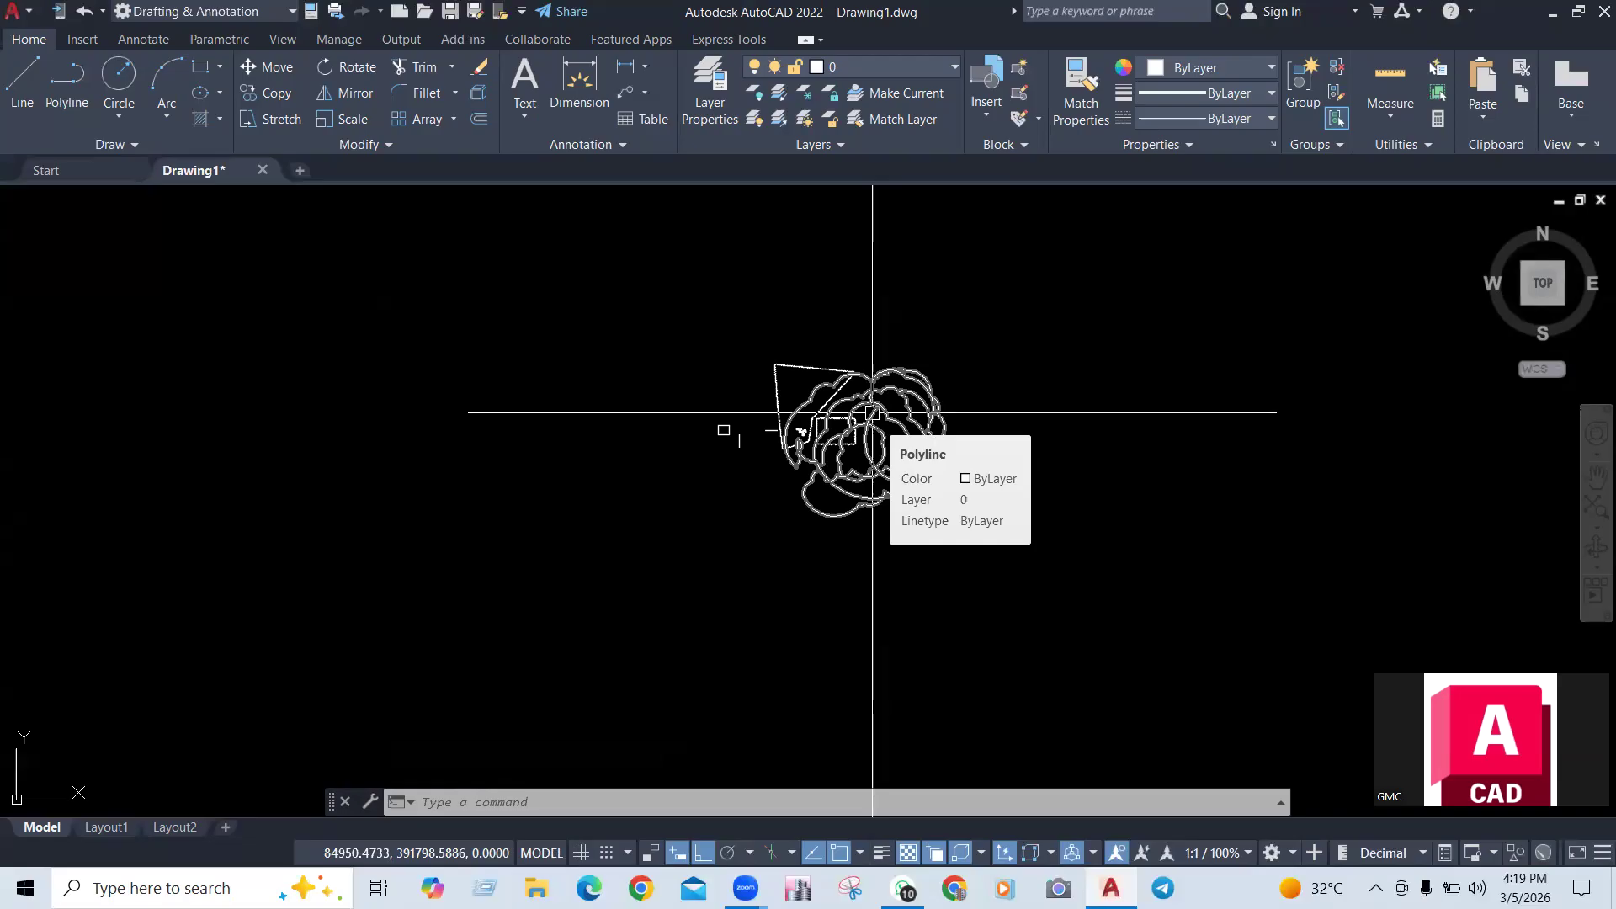
scroll(786, 446, "up", 4)
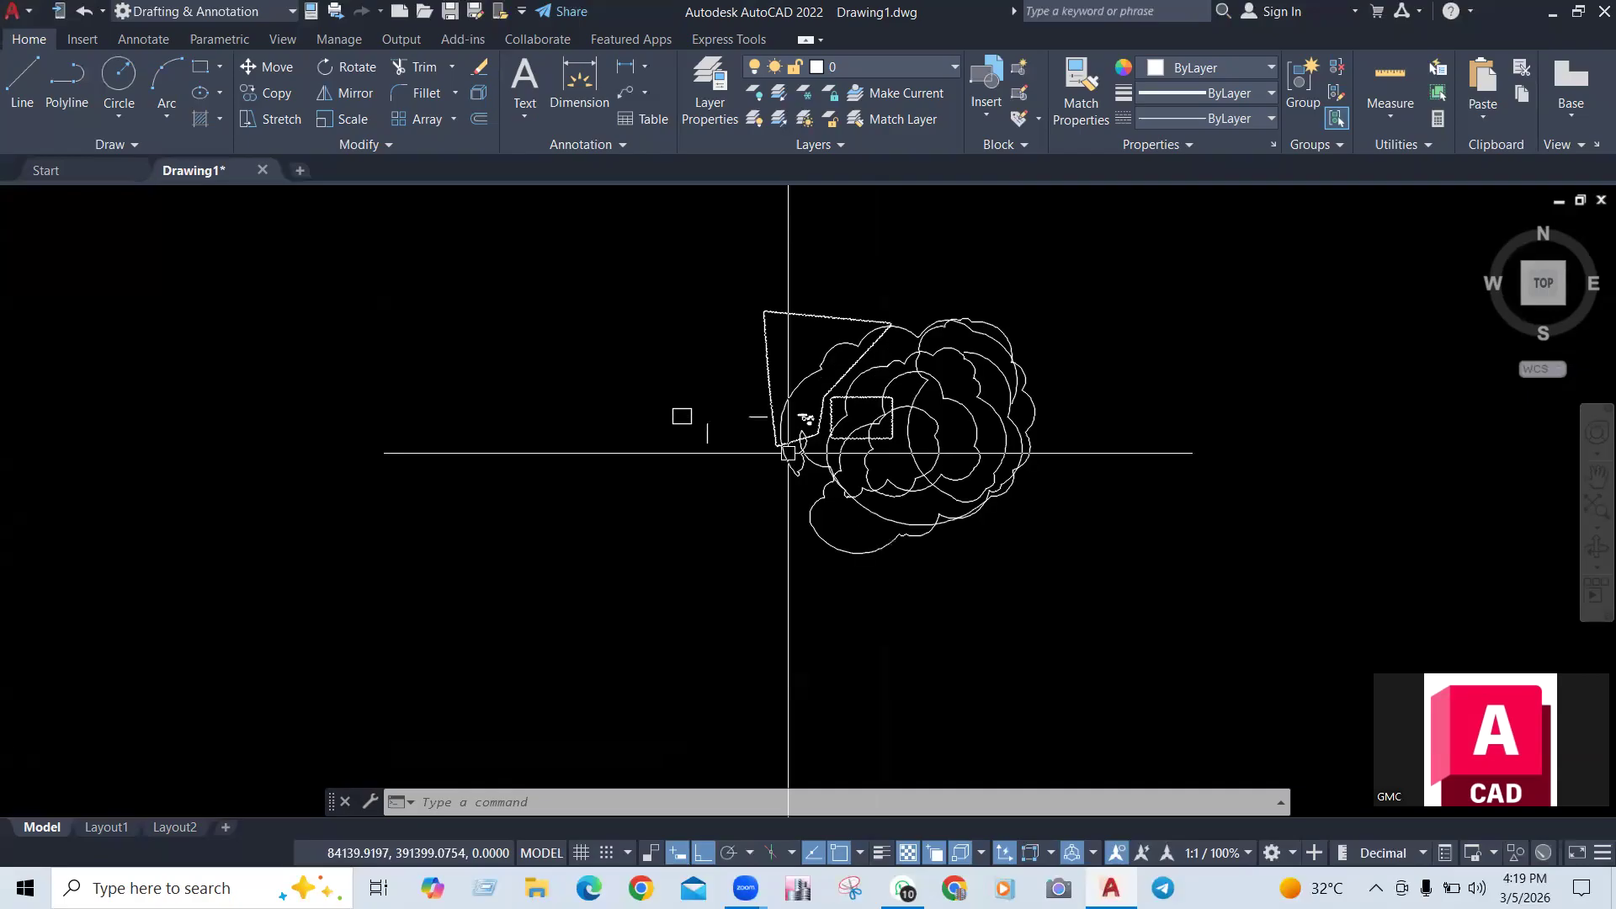
scroll(747, 449, "down", 2)
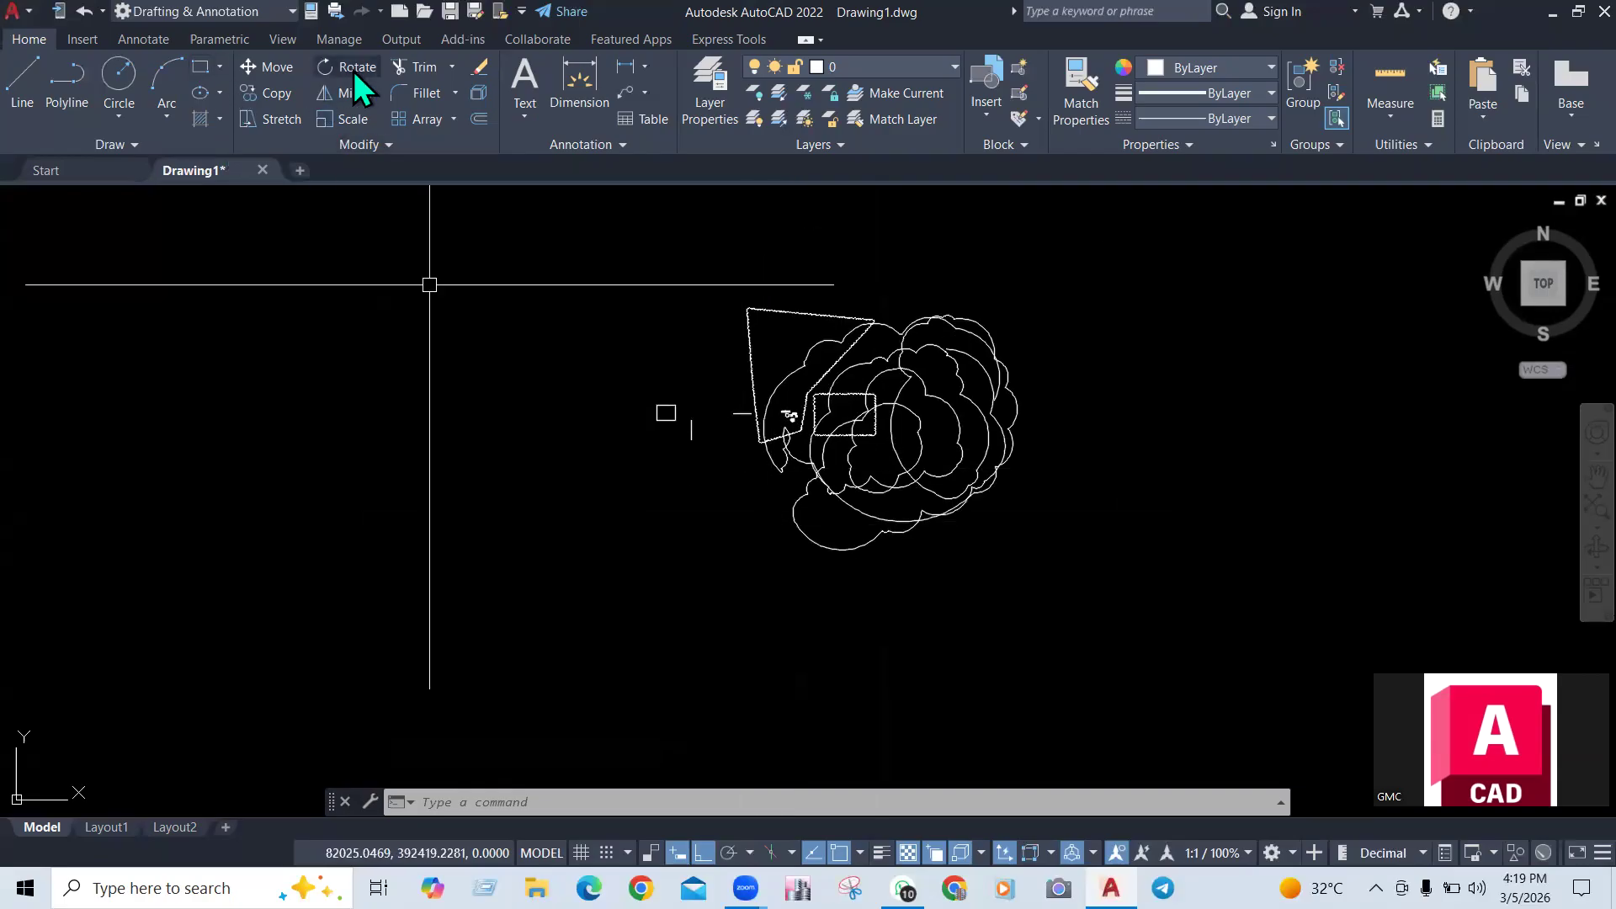
scroll(437, 411, "down", 2)
scroll(699, 375, "up", 2)
scroll(699, 384, "up", 2)
middle_click_drag(884, 389, 669, 406)
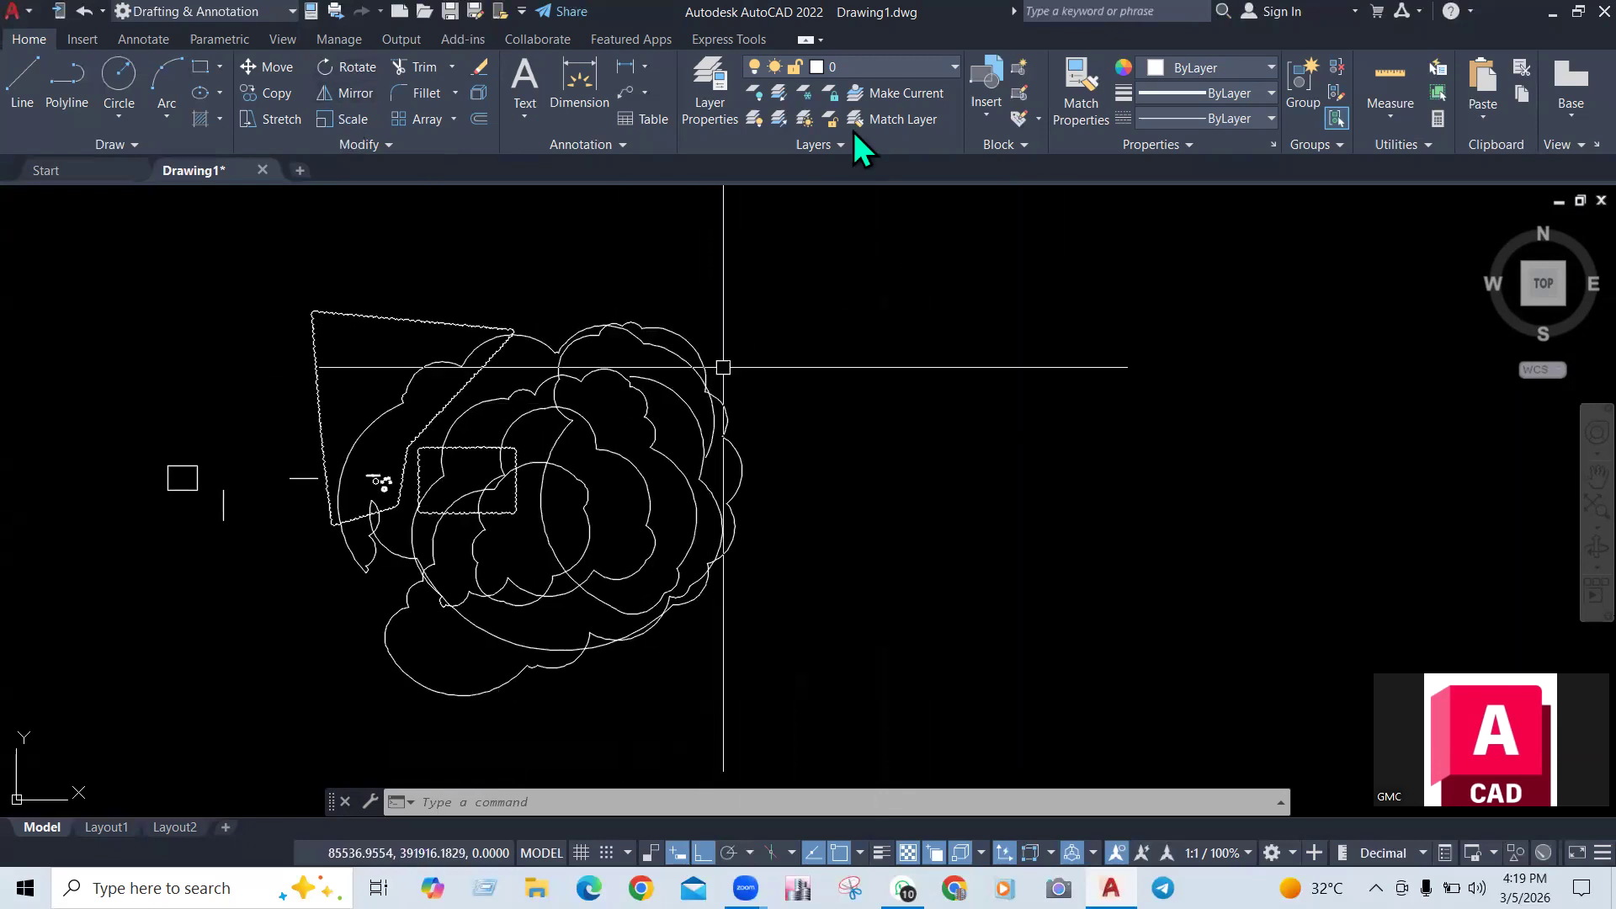
scroll(787, 433, "down", 2)
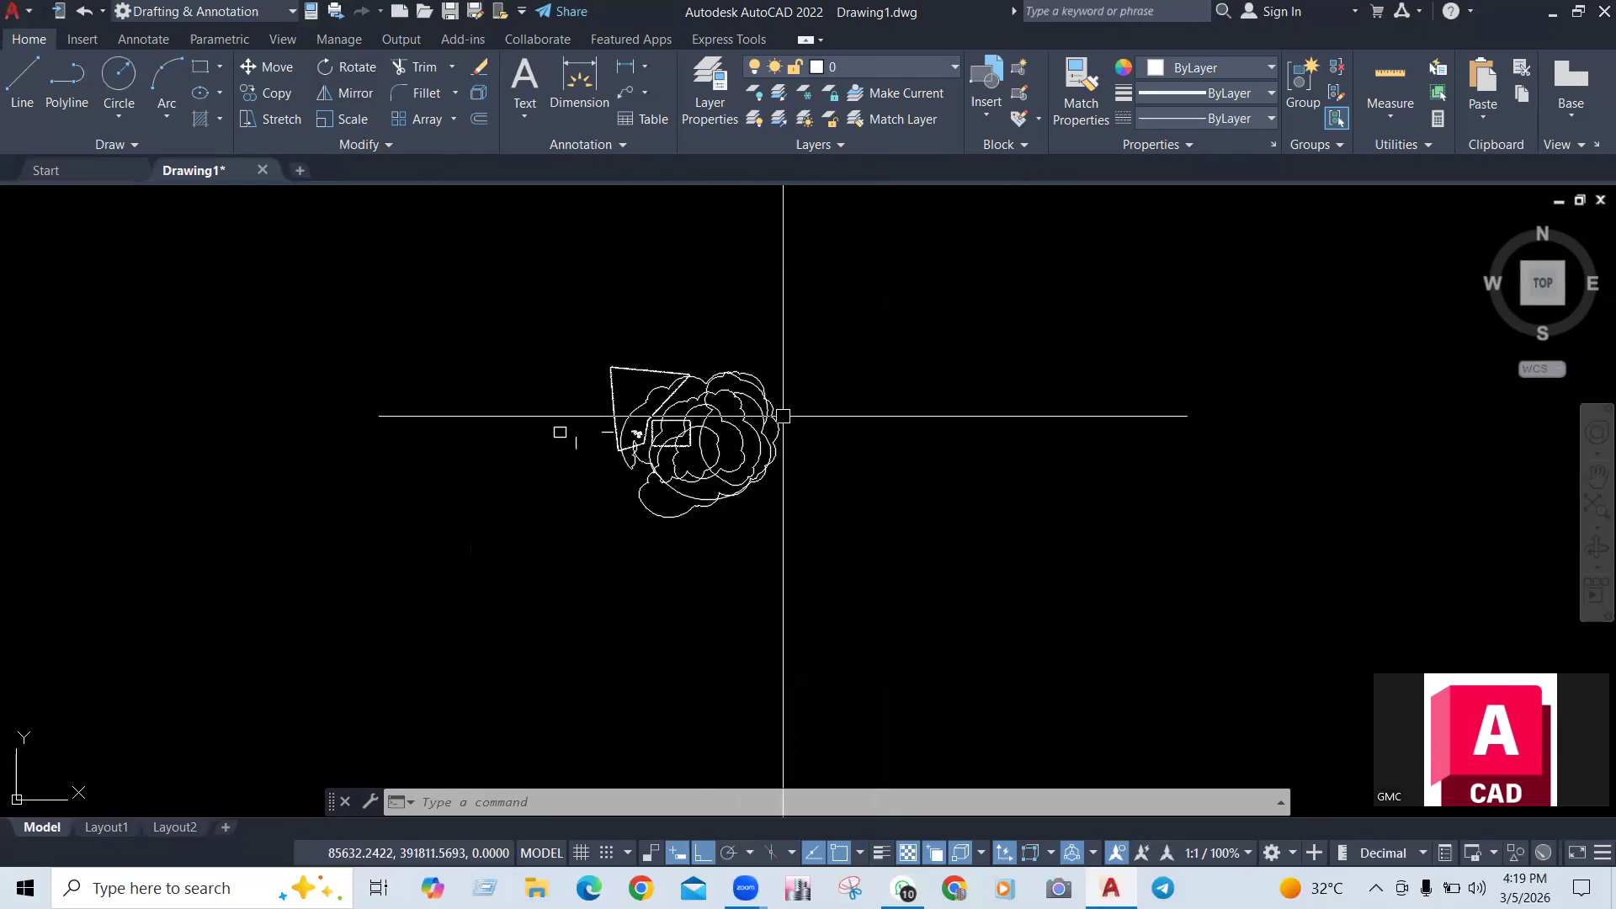
scroll(787, 415, "up", 1)
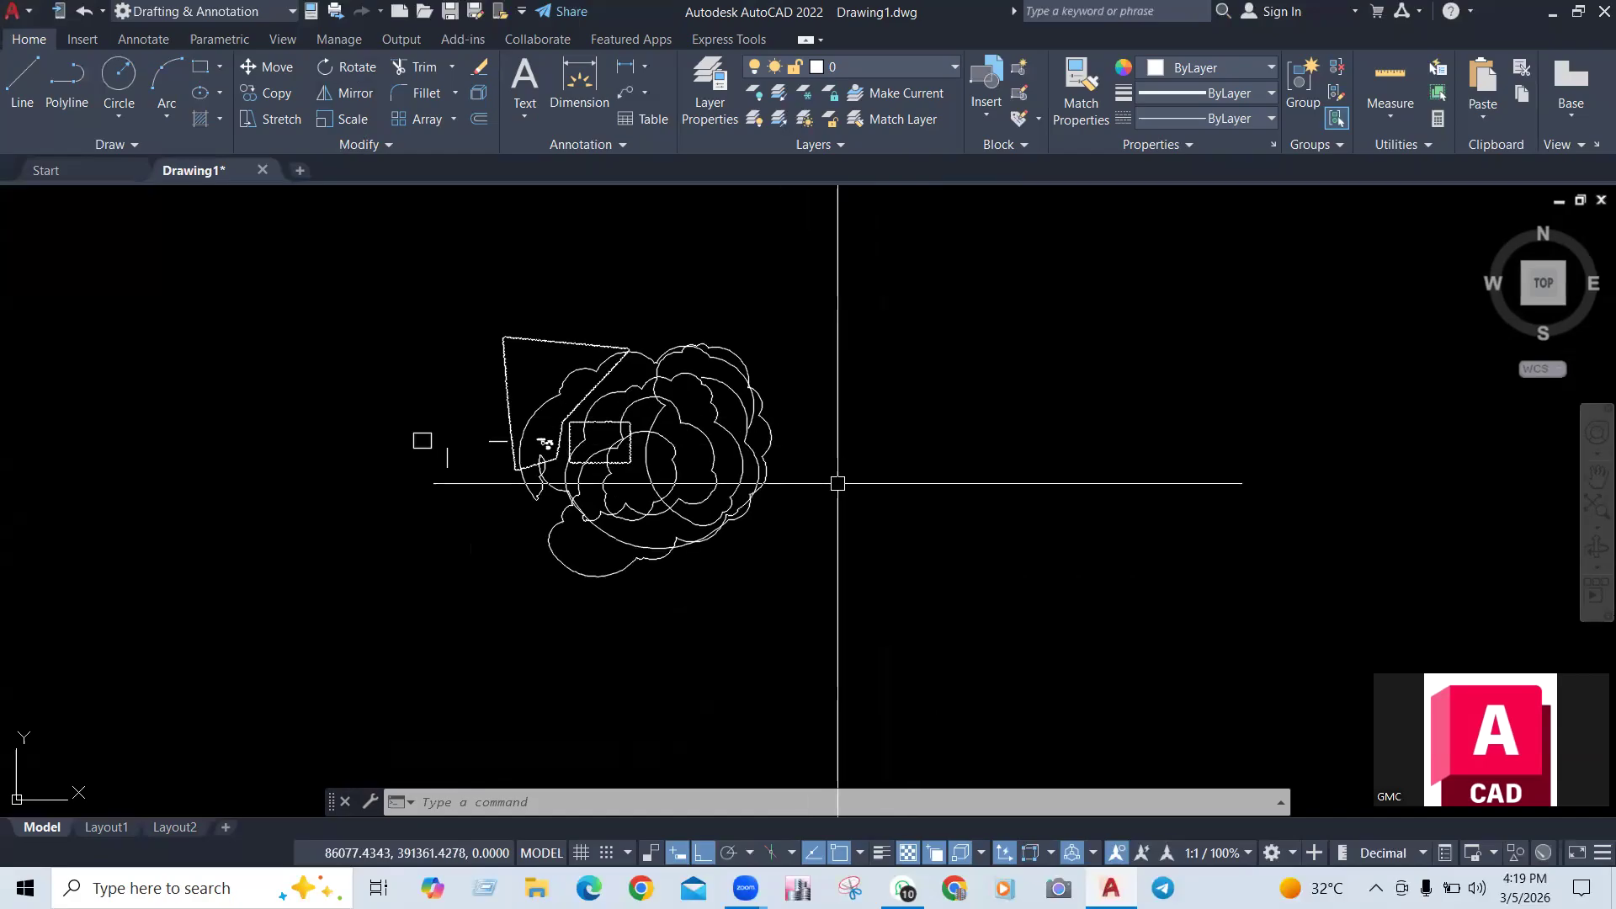
type("co")
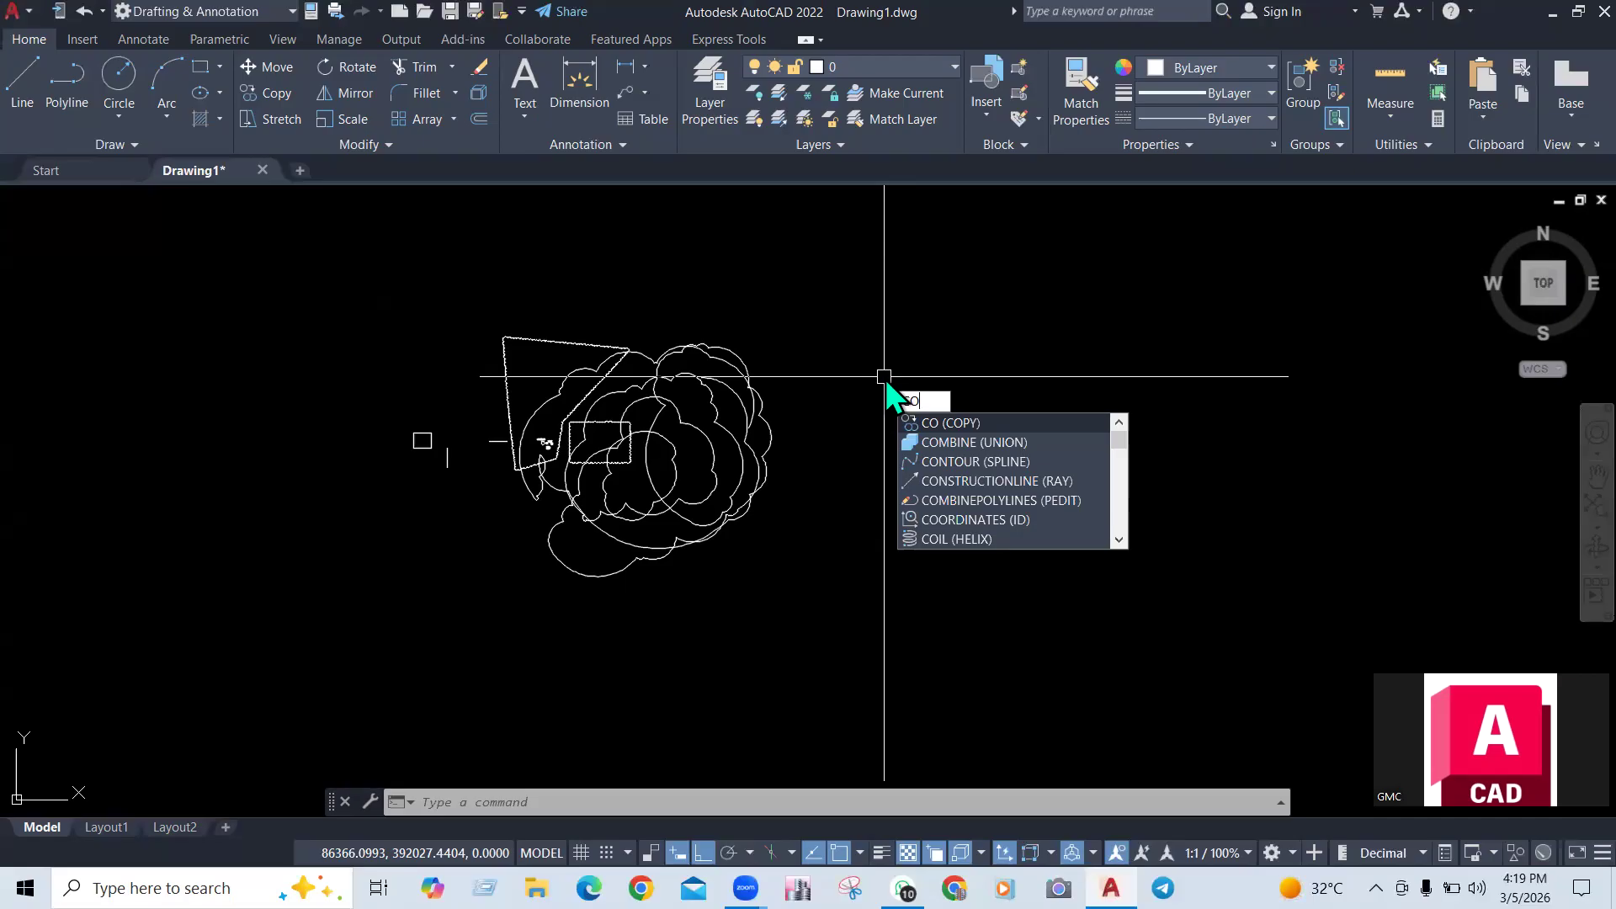
key("ctrl+z")
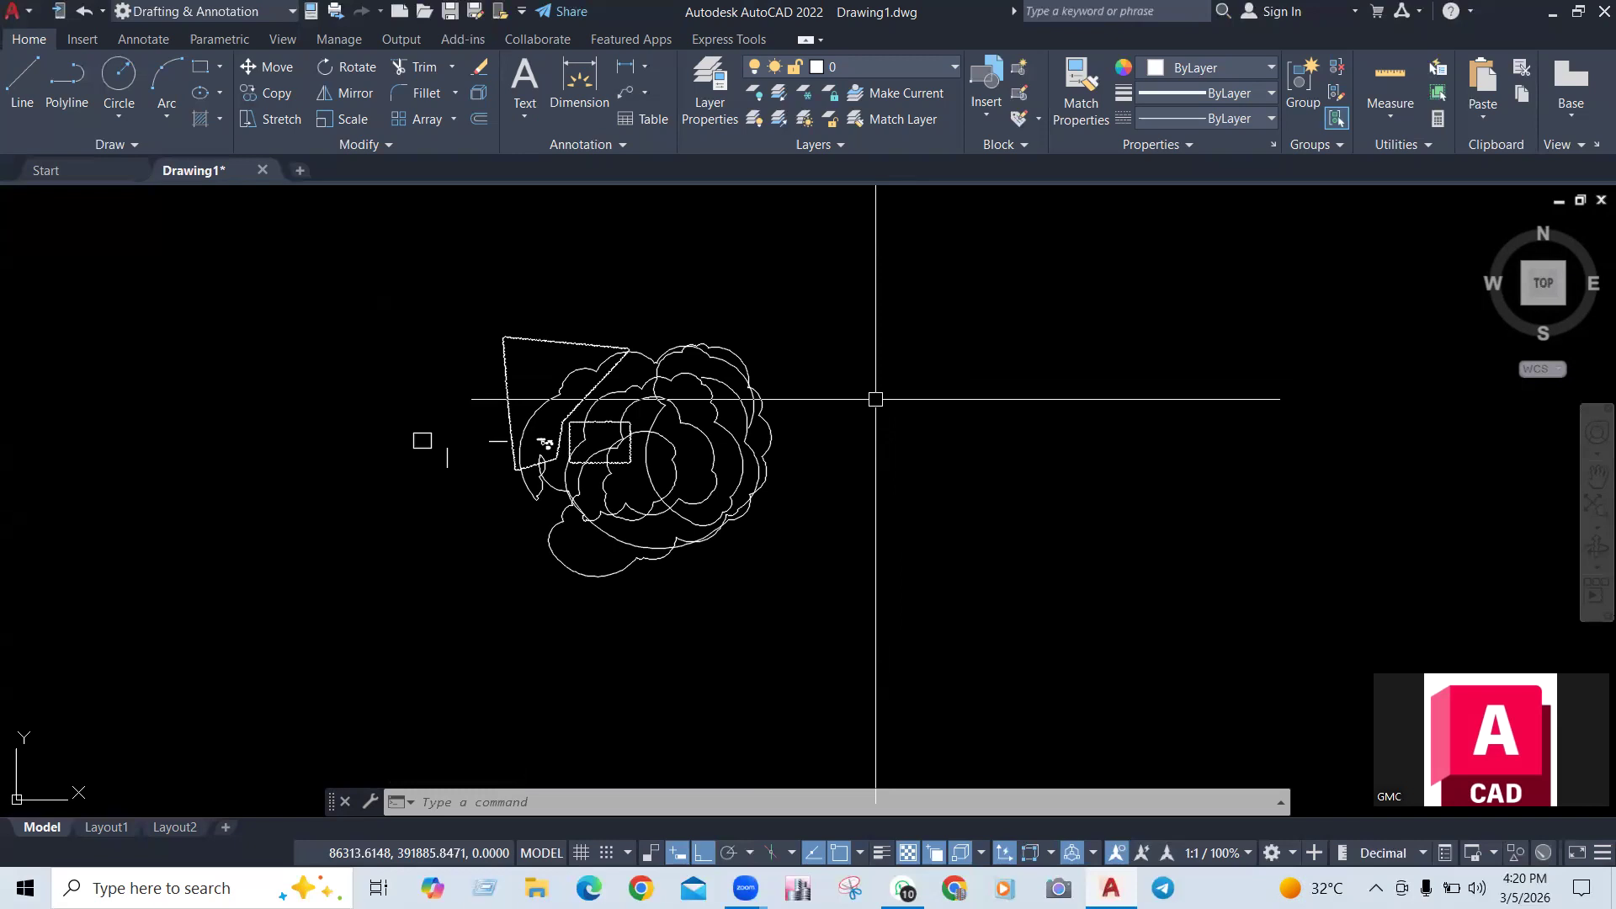
Copy all the drawing's objects horizontally to the right, placing one duplicate clear of the original group
type("CO")
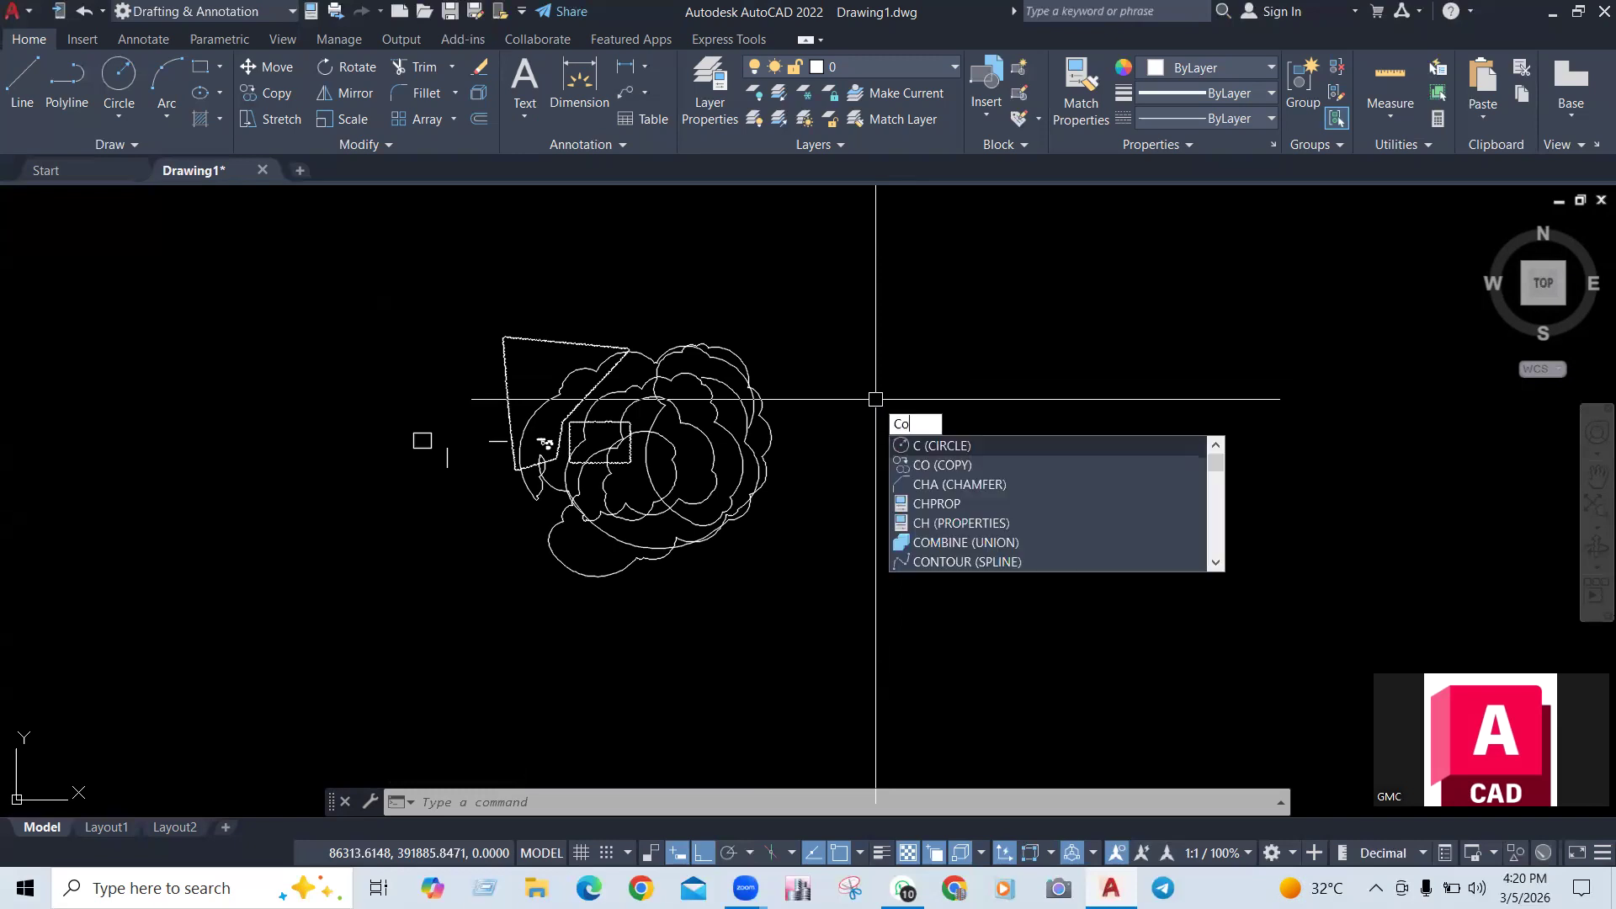
key("Return")
left_click(823, 291)
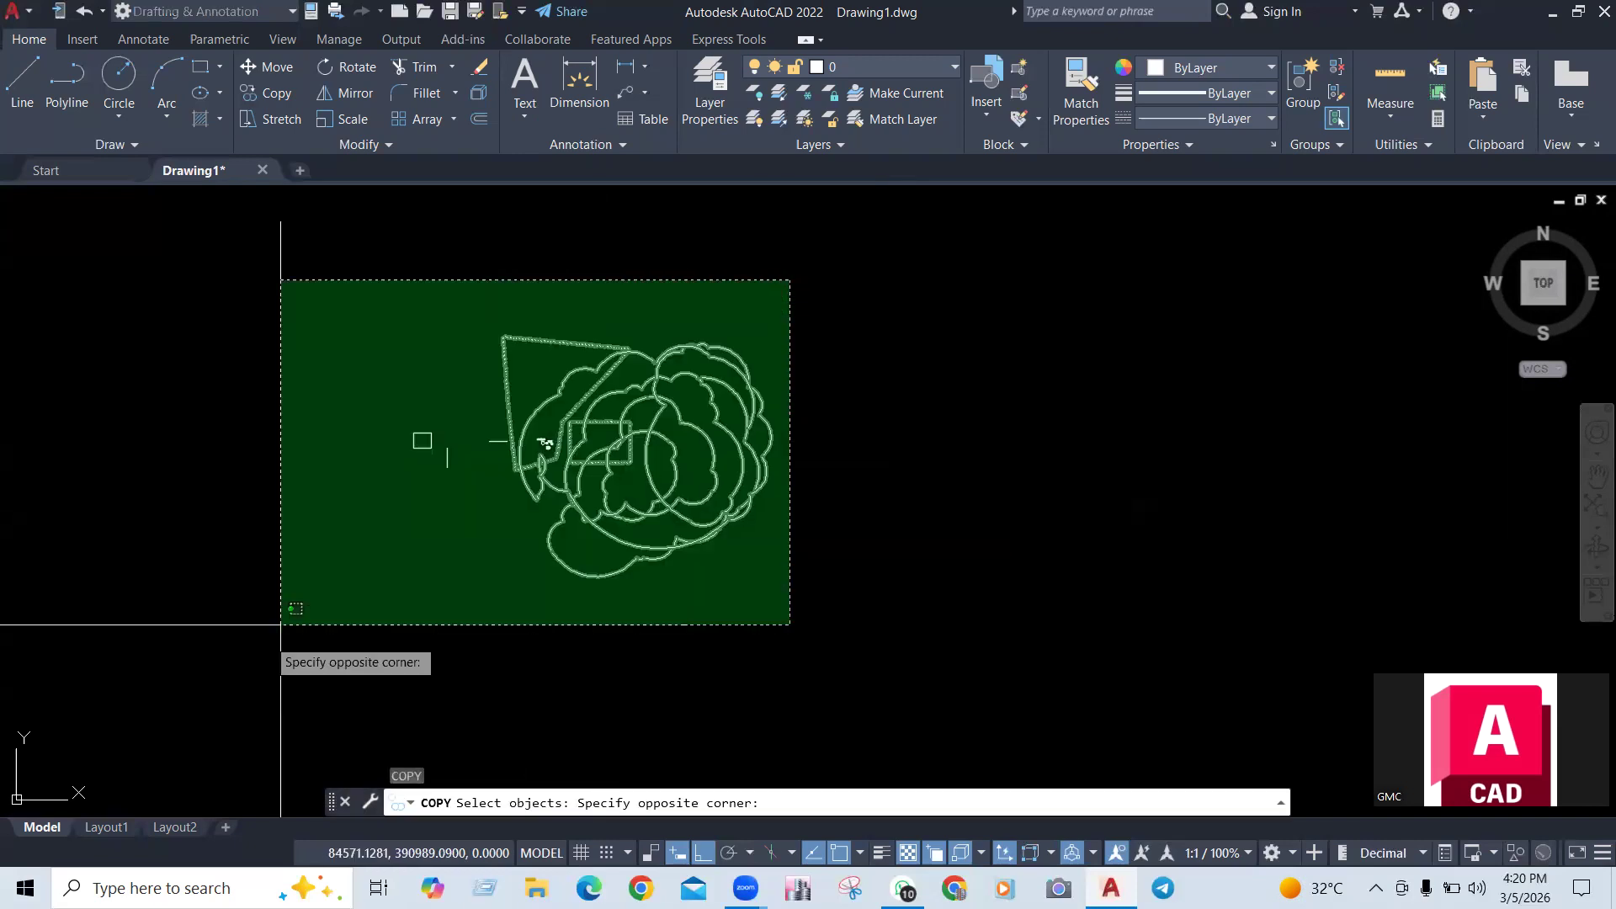
left_click(260, 677)
type("m")
key("Return")
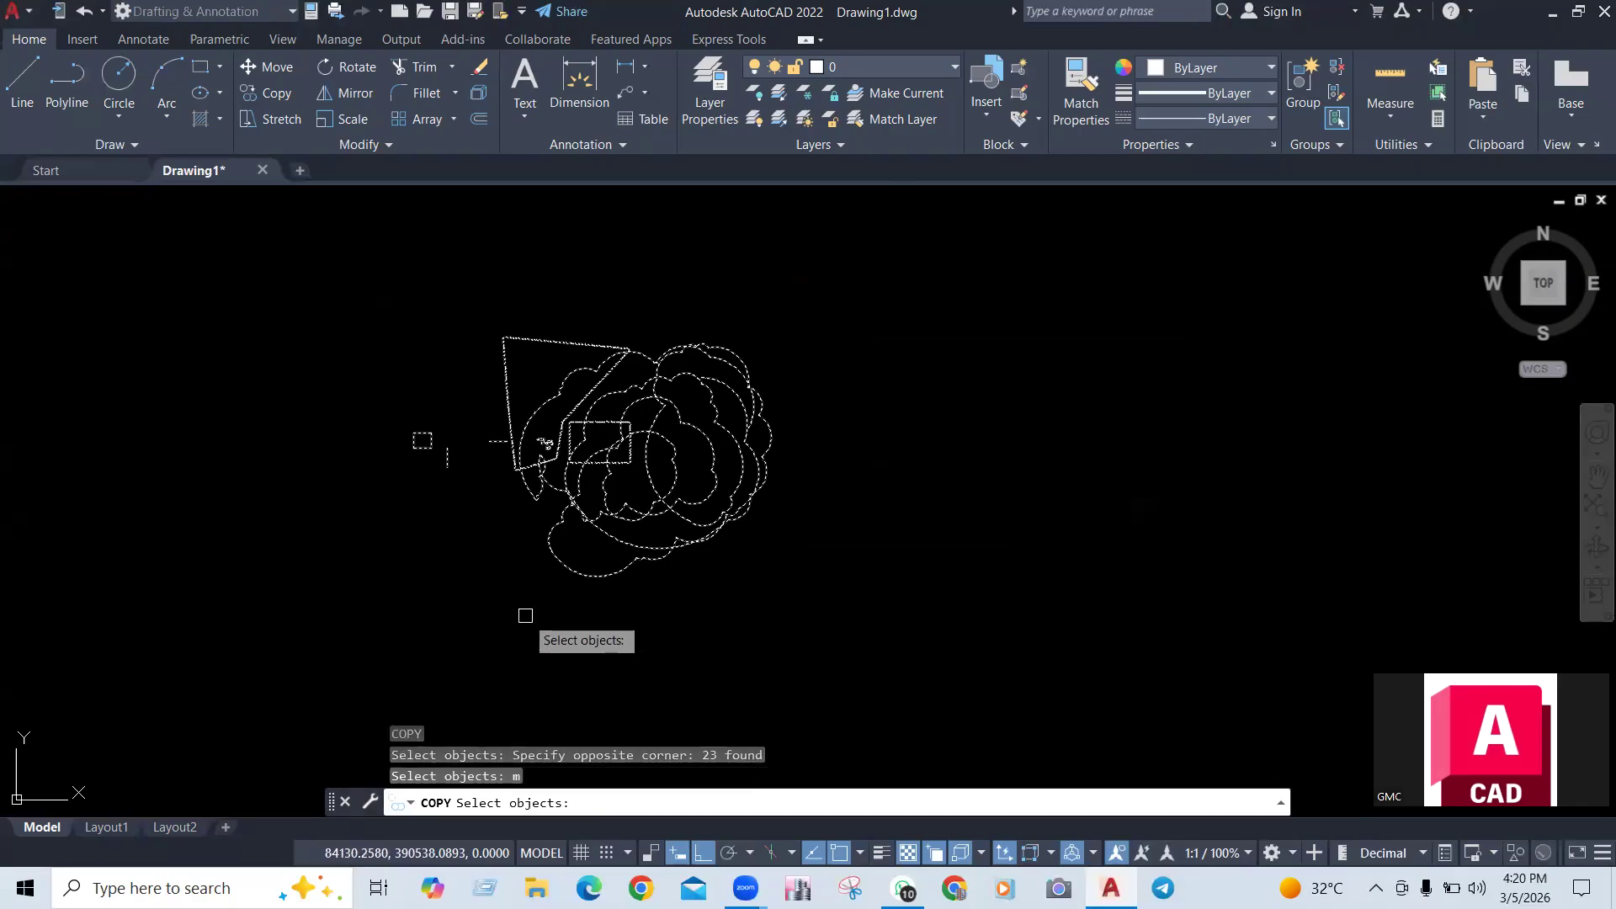
key("Return")
left_click(518, 613)
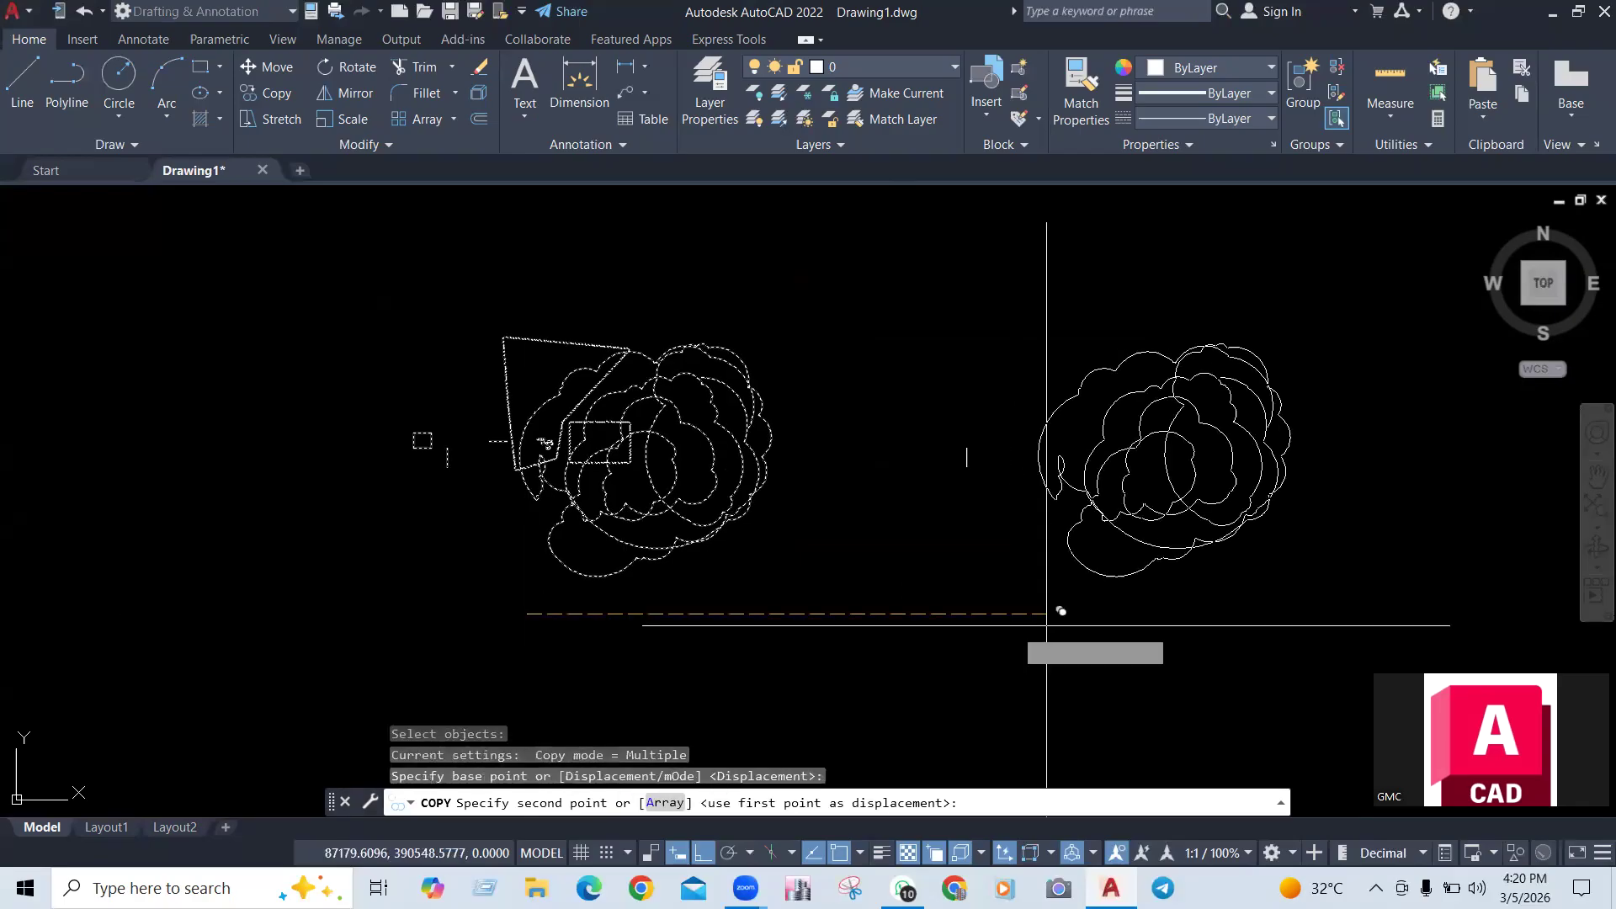
left_click(1052, 613)
key("Escape")
Copy the original group of objects horizontally to the left, placing one duplicate beside it
type("co")
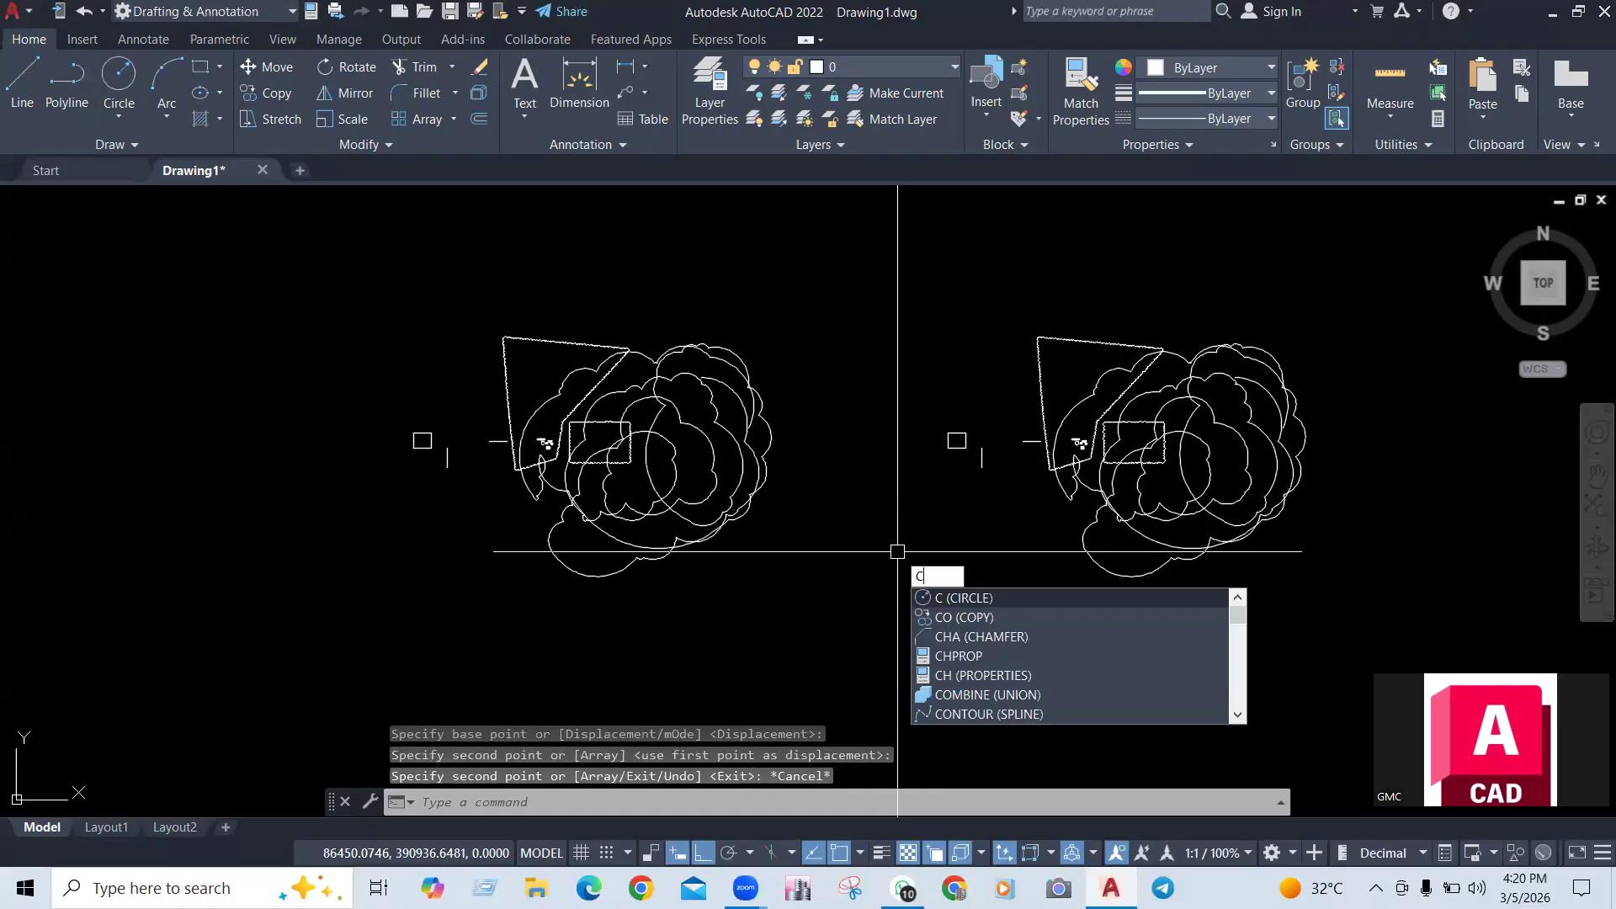
key("Return")
left_click(810, 270)
left_click(389, 659)
key("Return")
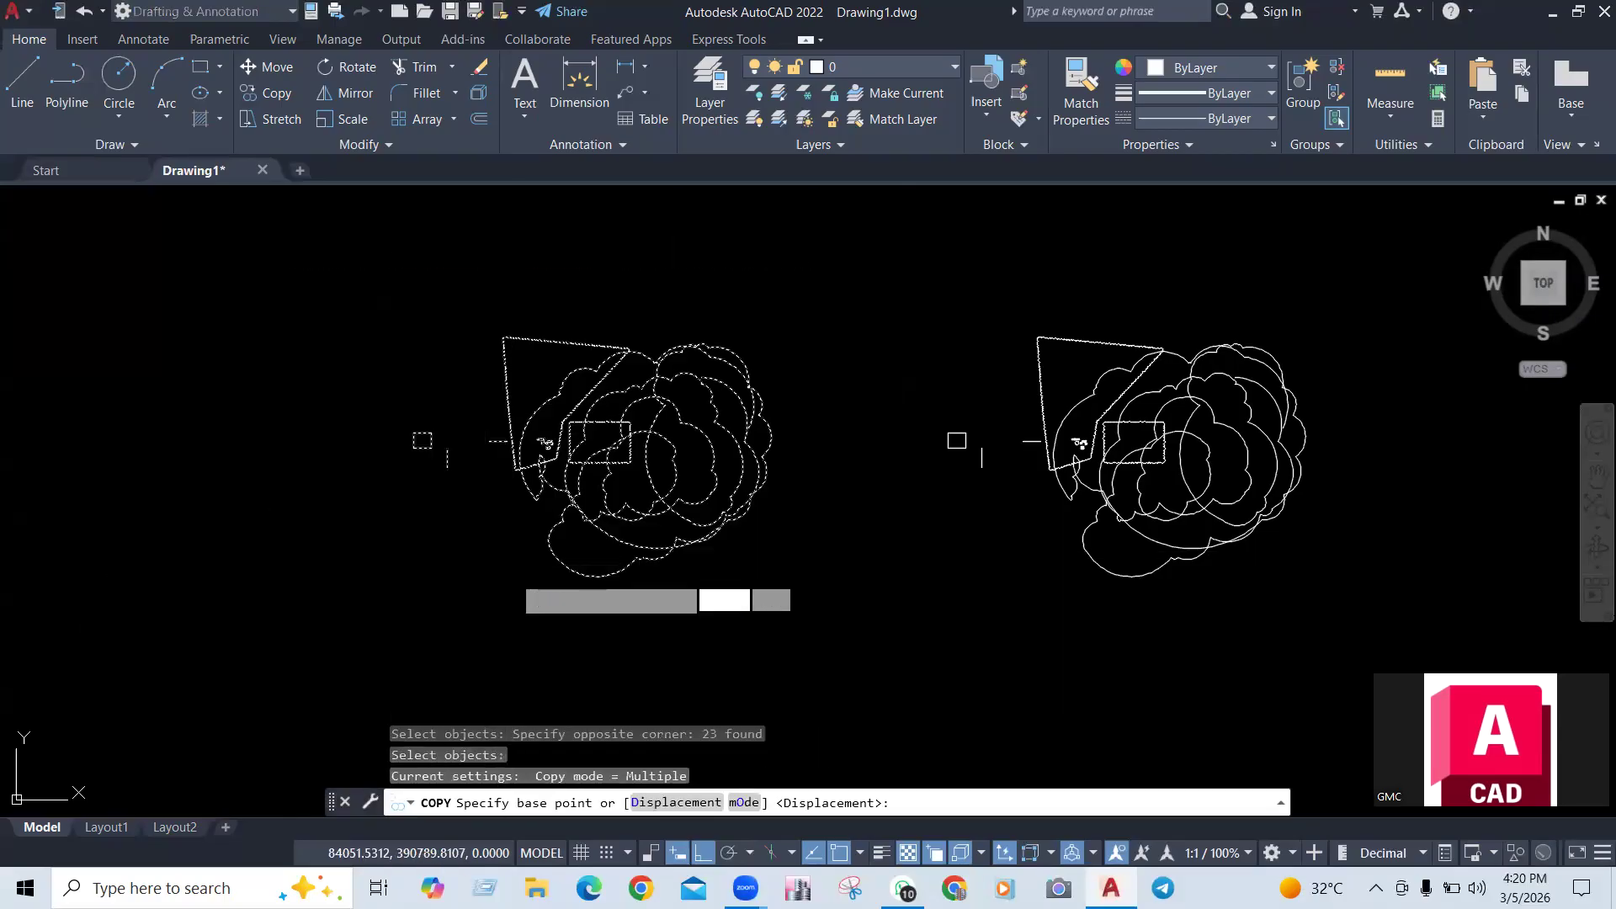
left_click(505, 574)
left_click(71, 578)
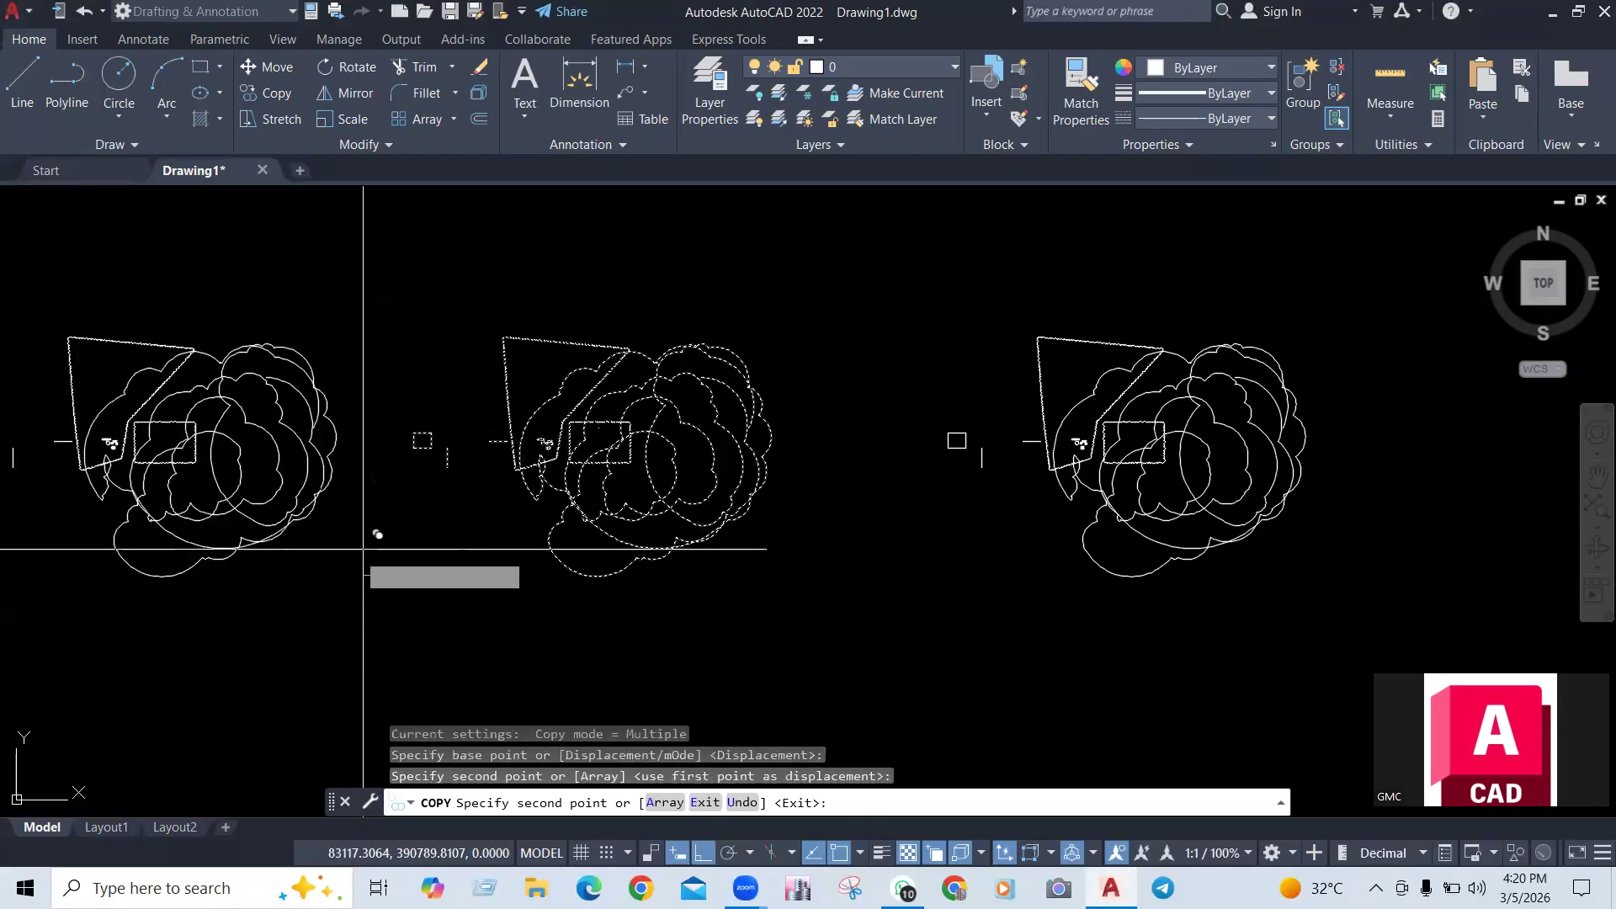
scroll(428, 485, "down", 2)
key("Return")
Erase all three groups of objects, leaving out only the leftmost square and its vertical line
scroll(500, 464, "up", 5)
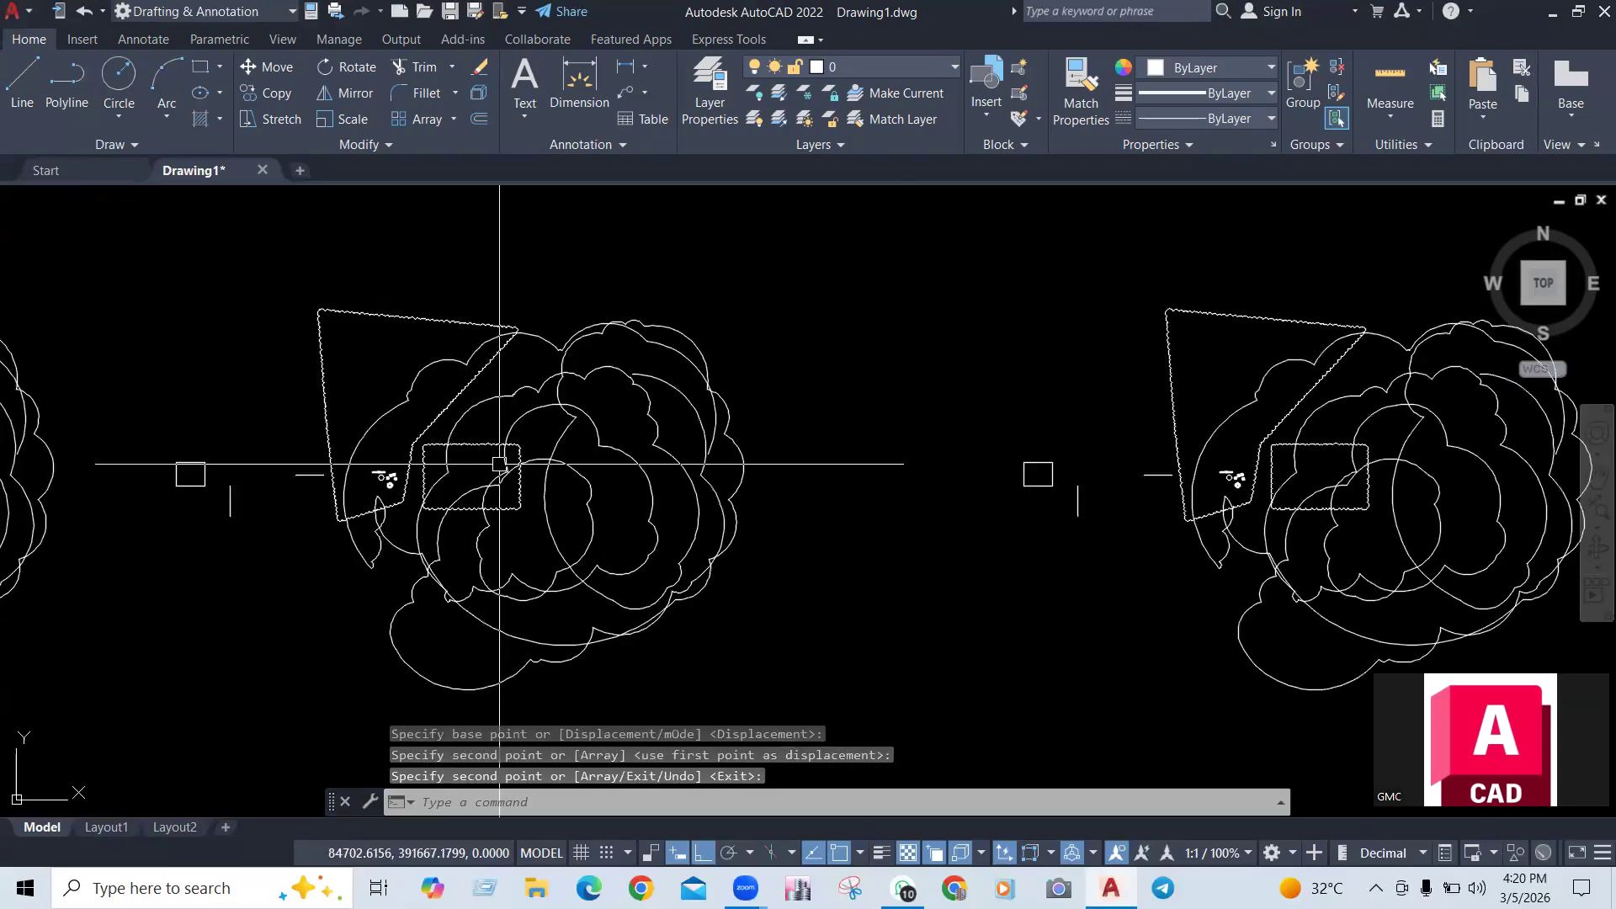
scroll(599, 475, "down", 5)
key("Escape")
scroll(446, 458, "up", 4)
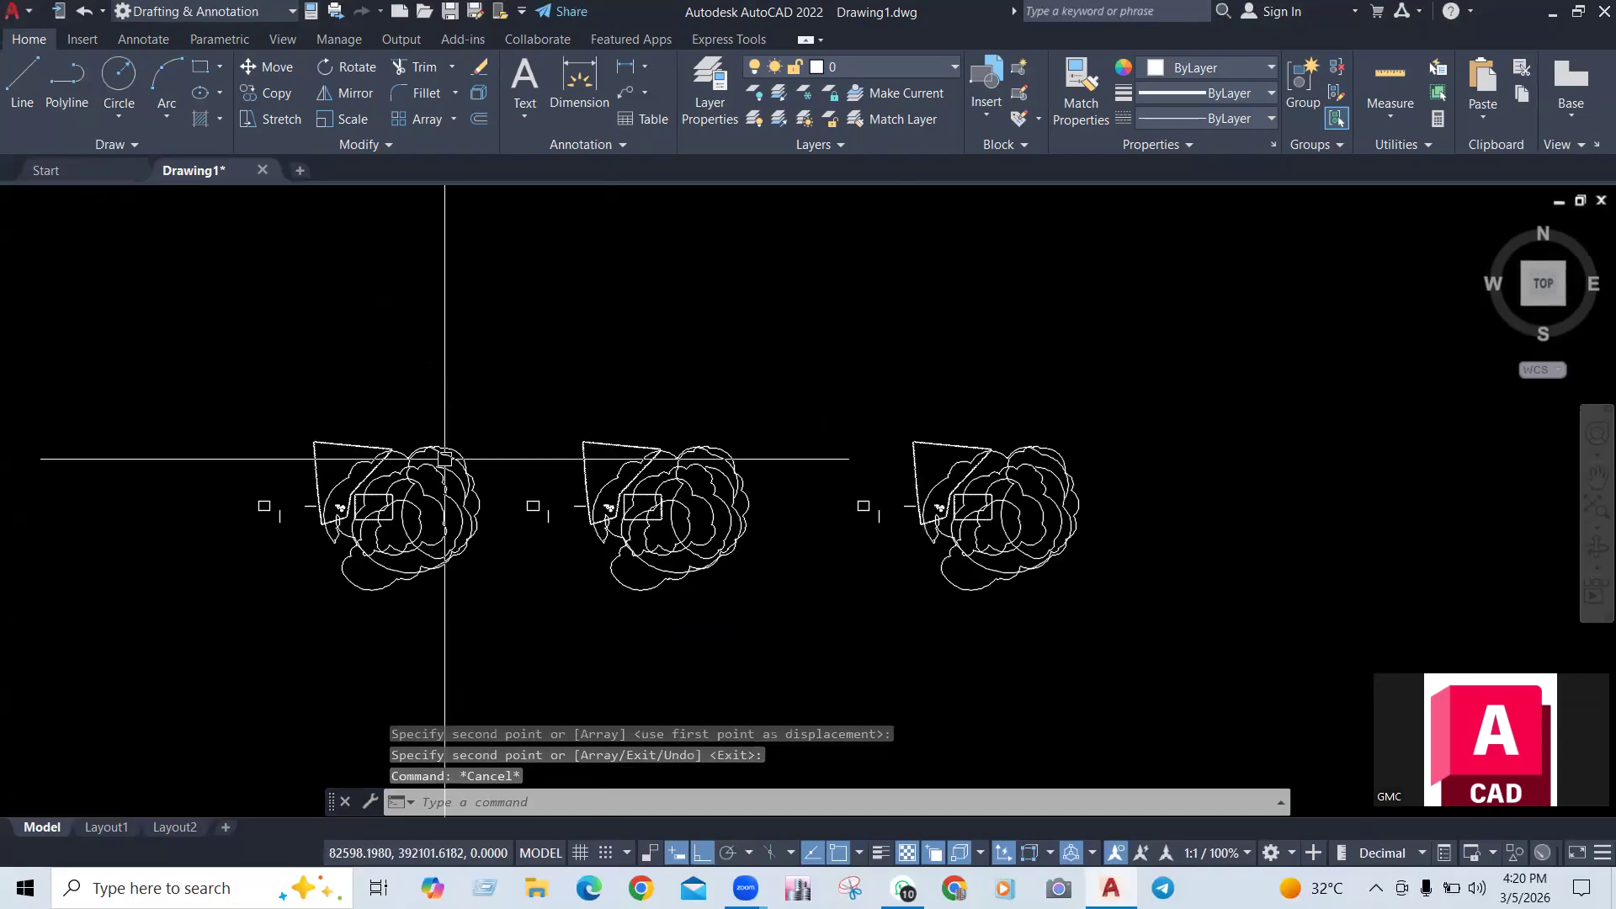
scroll(581, 444, "down", 4)
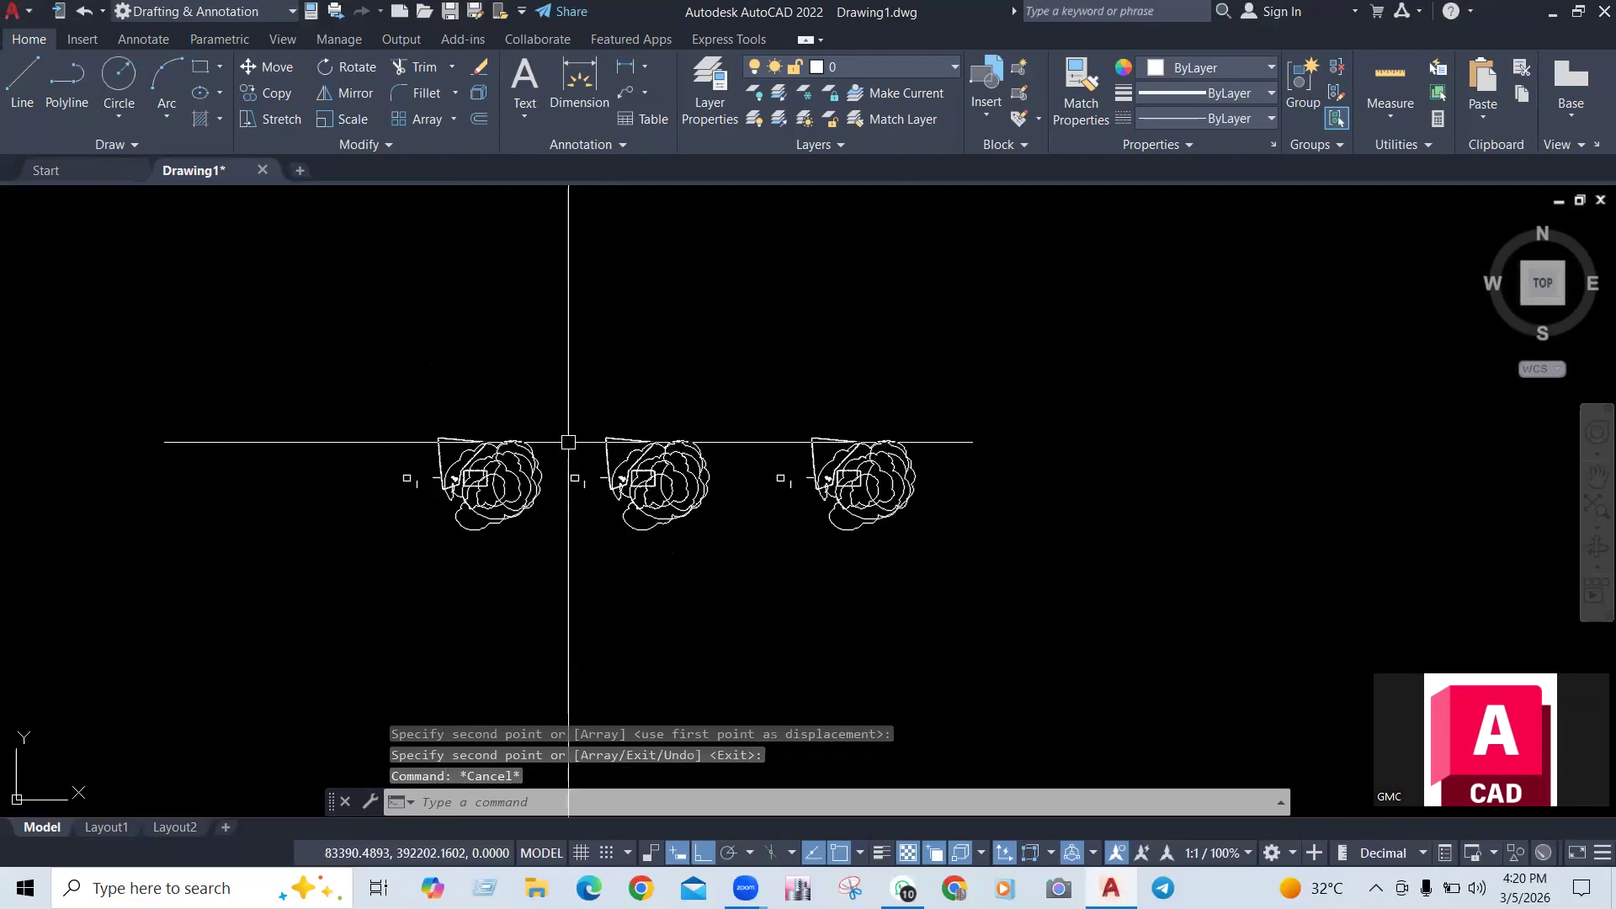
left_click(438, 576)
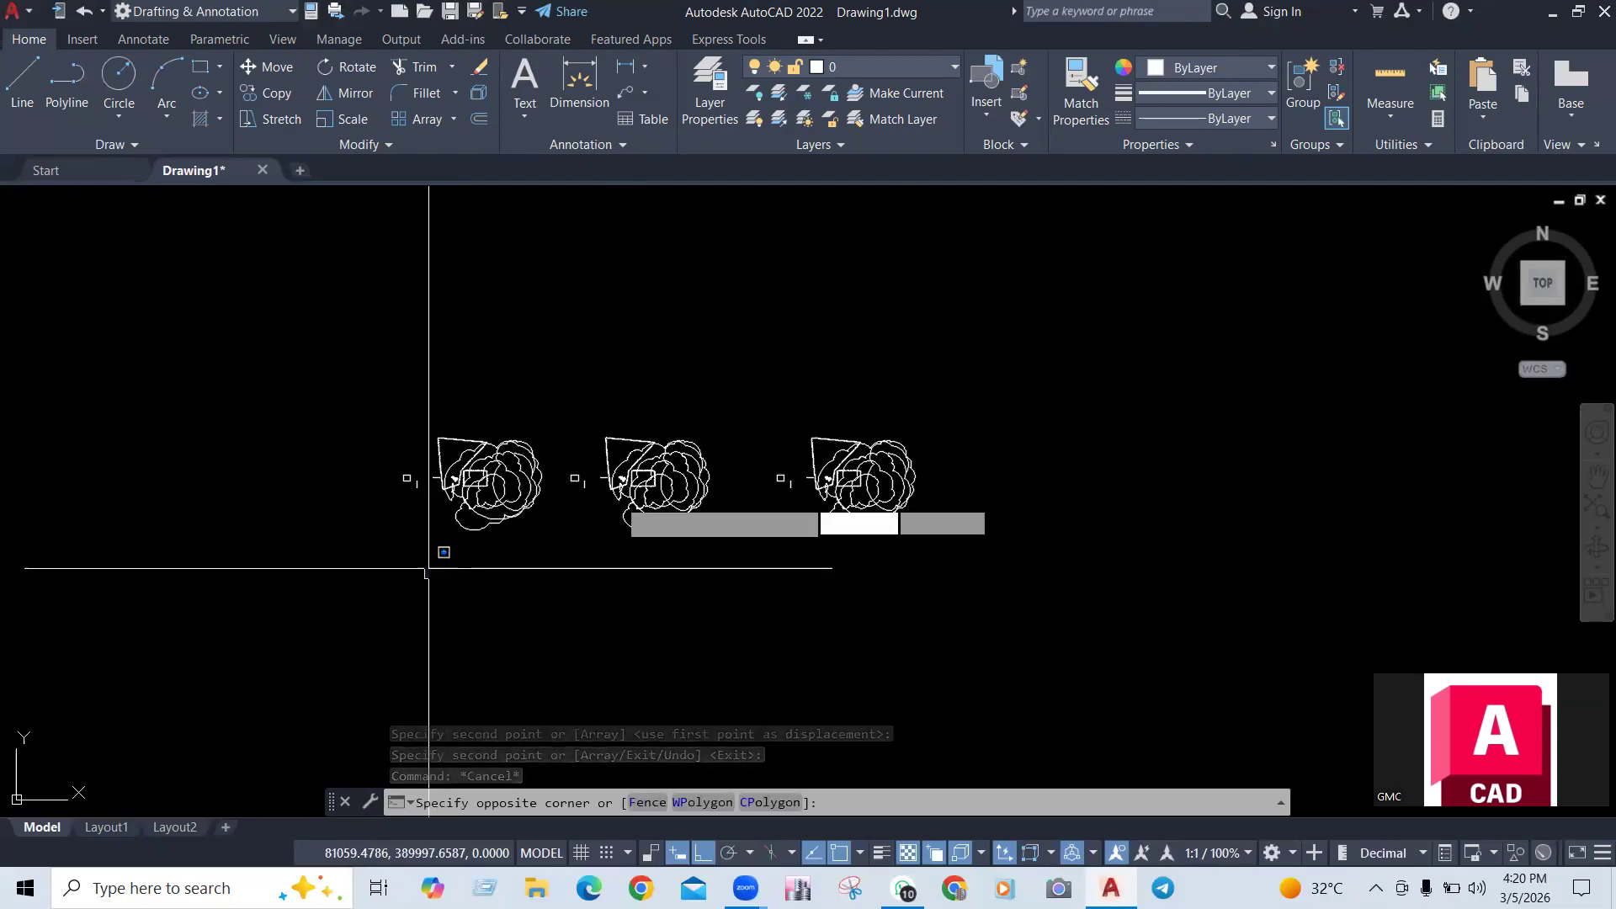
left_click(934, 340)
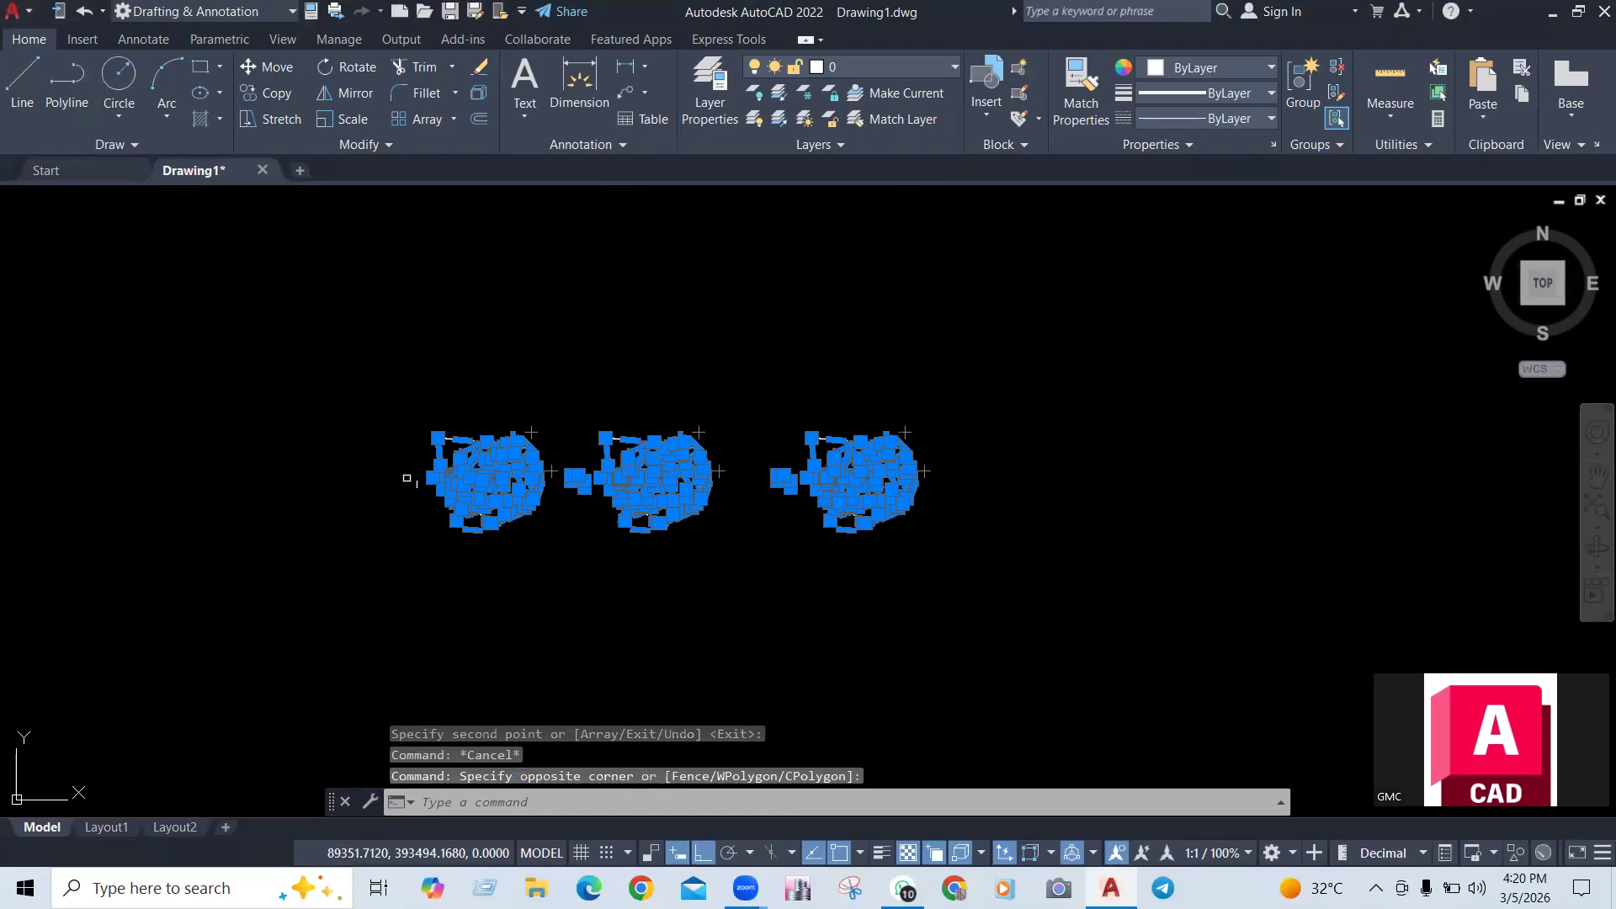
type("e")
key("Return")
Erase the vertical line beside the remaining square
left_click(475, 490)
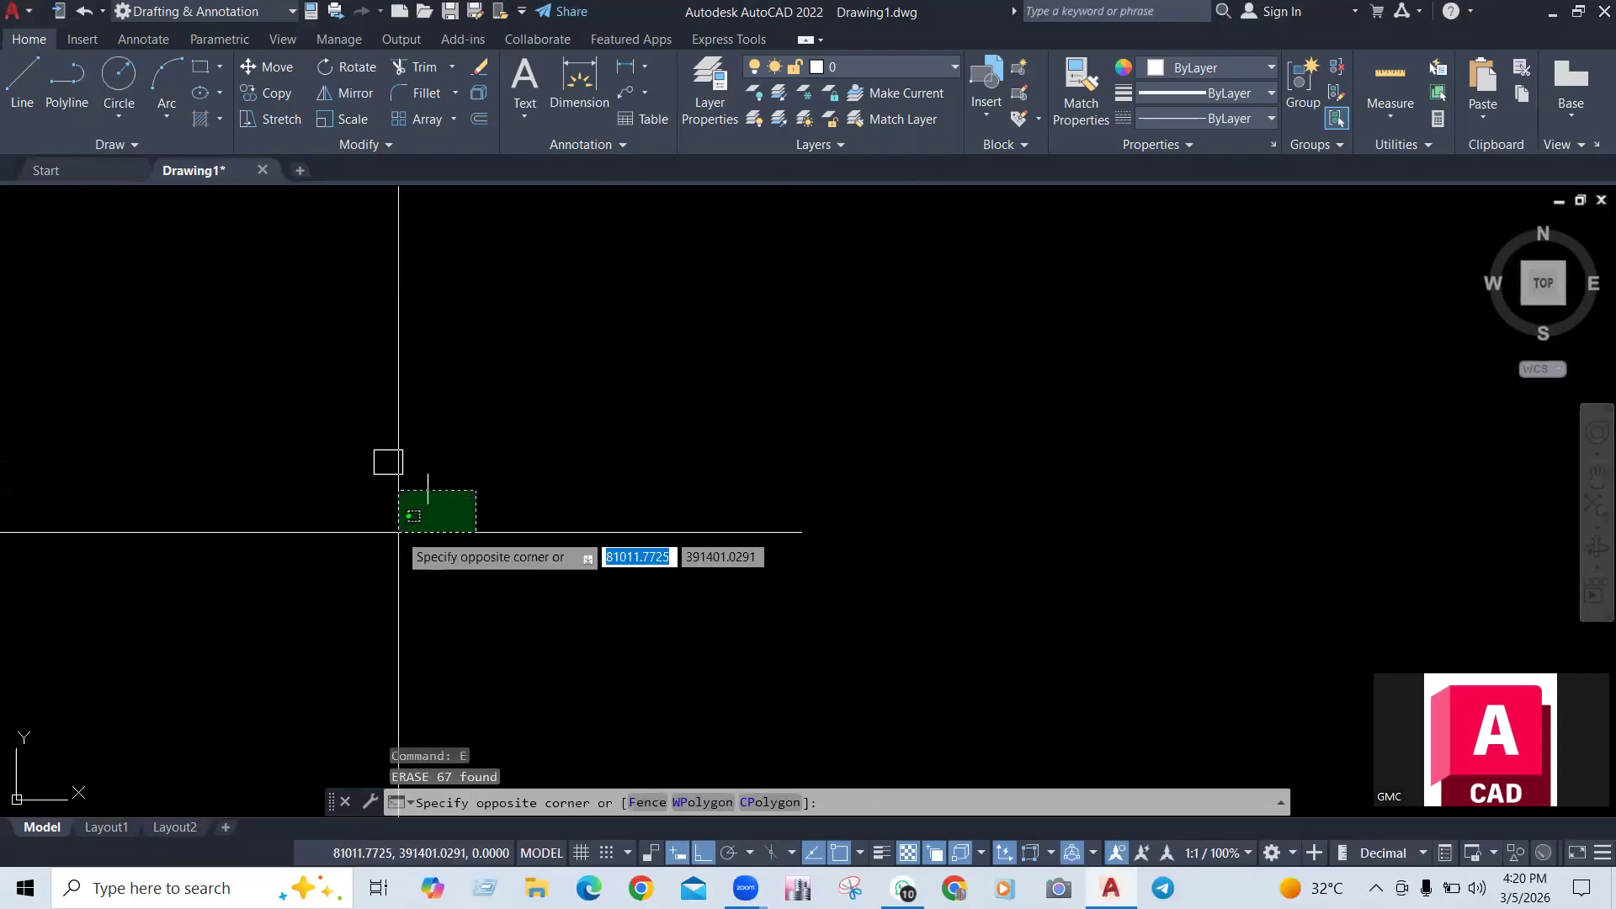
left_click(398, 533)
type("e")
key("Return")
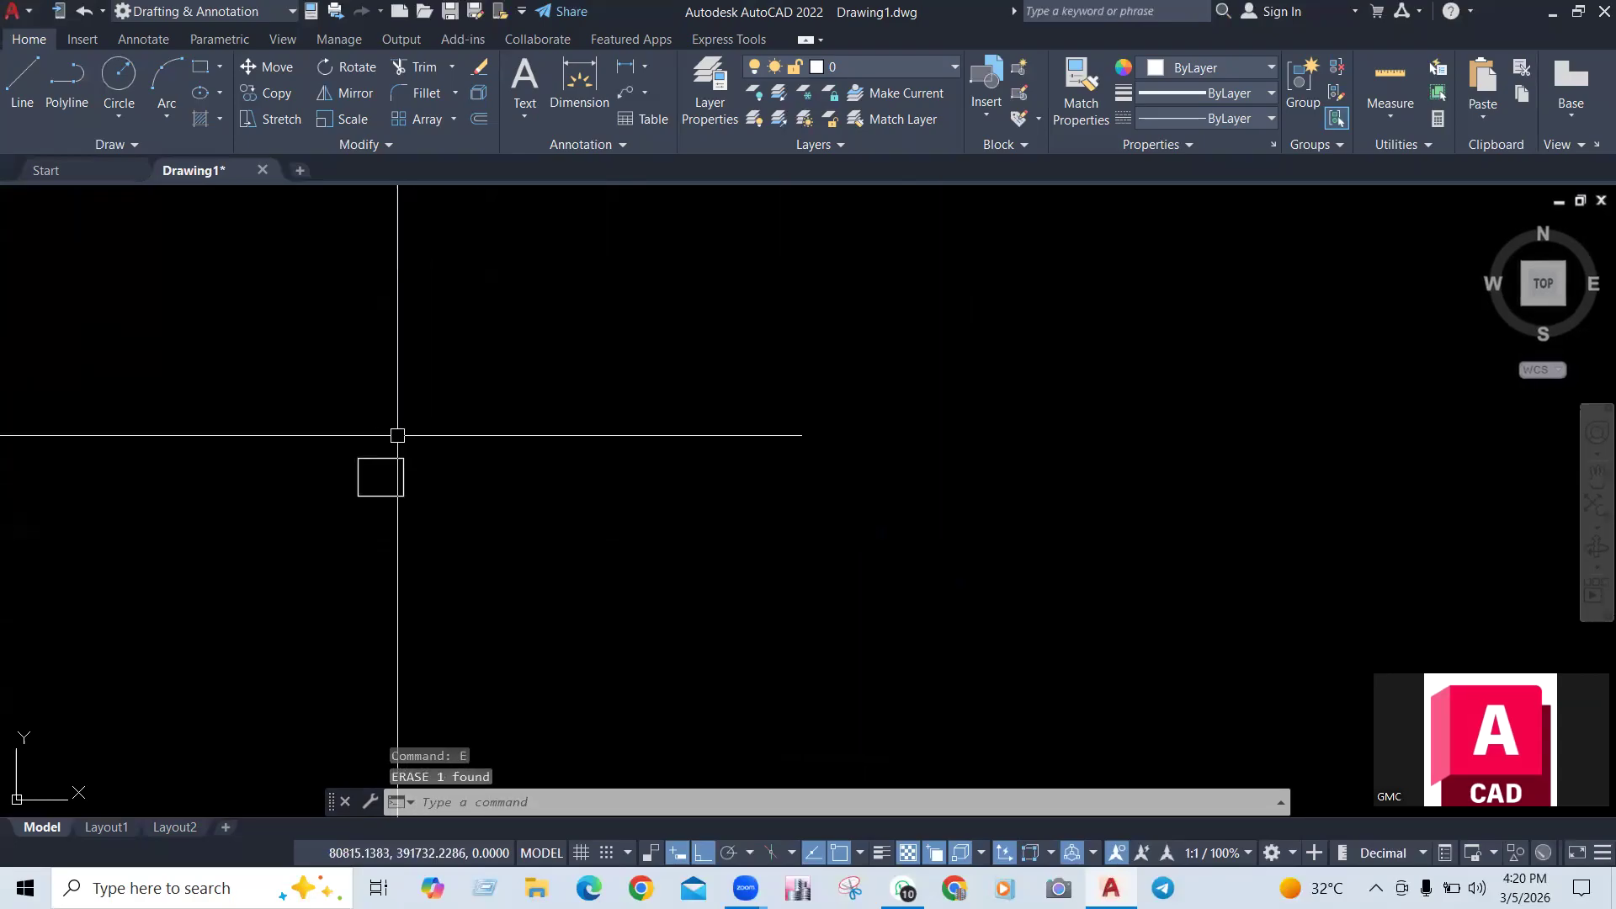
Draw a long horizontal line extending to the right from the square's upper-right corner
type("l")
key("Return")
left_click(404, 458)
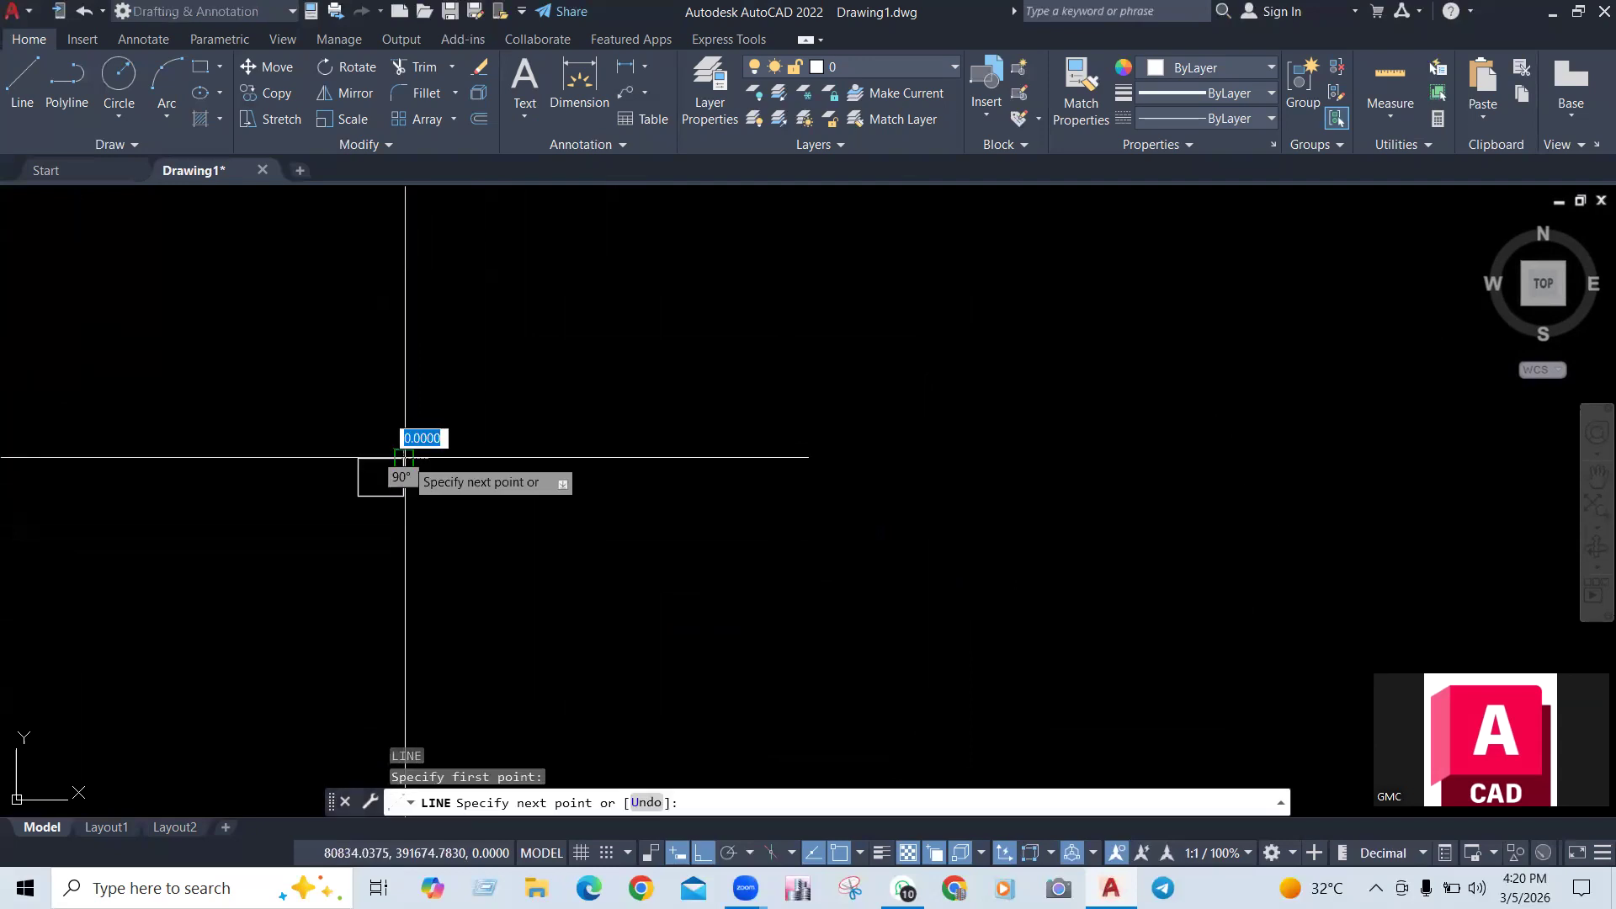
left_click(1263, 458)
key("Escape")
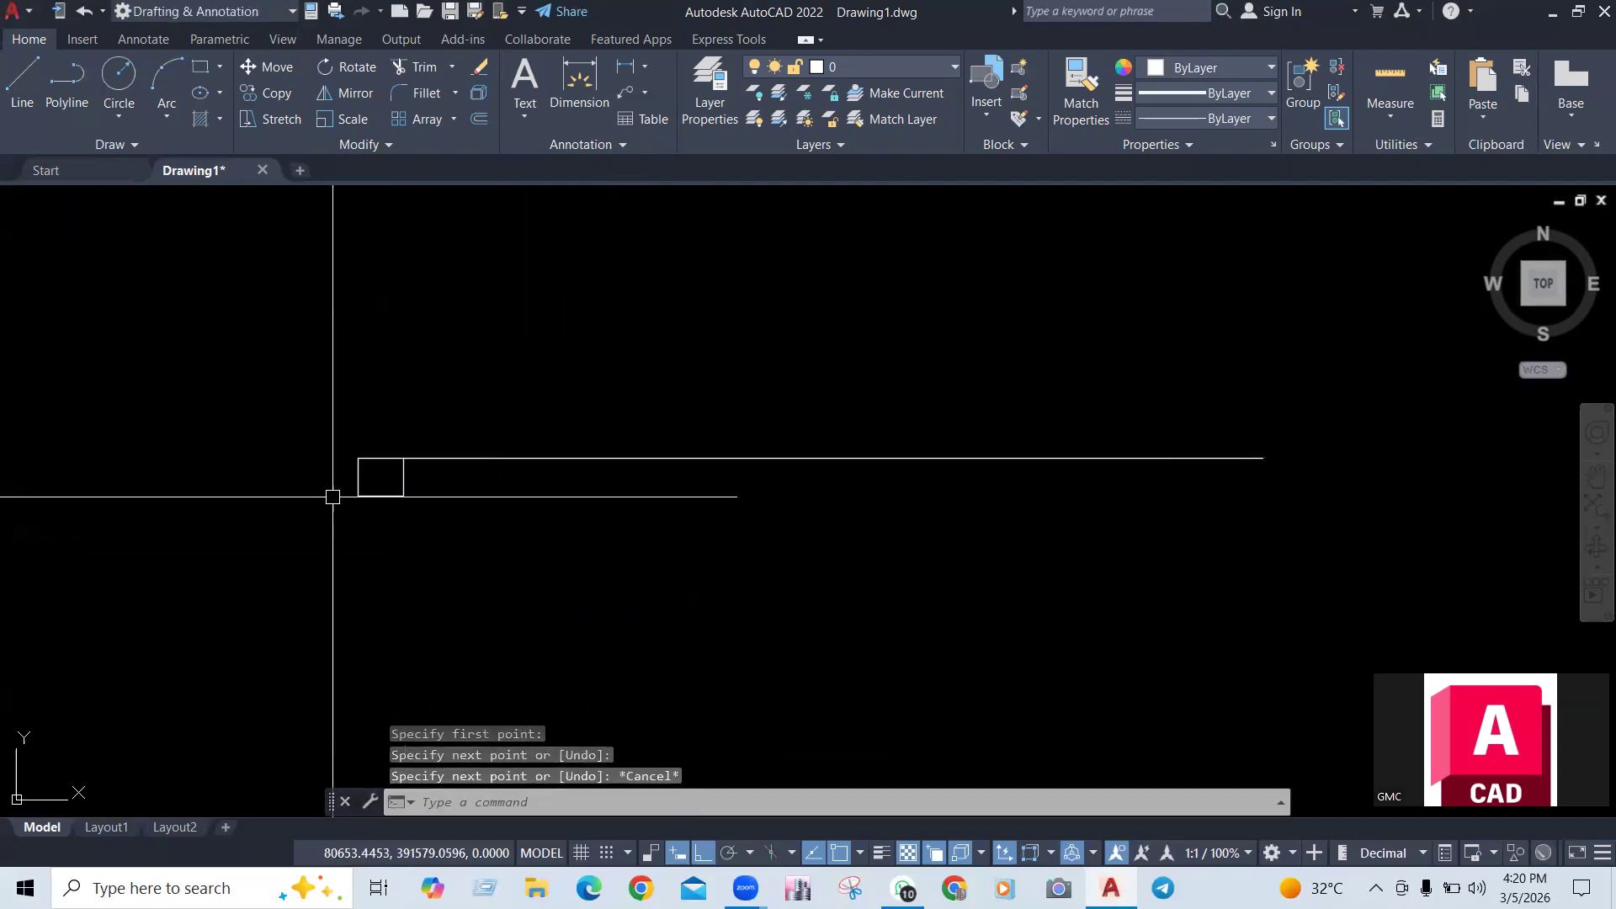
Copy the square with the copy mode set to Single, placing one duplicate to its right along the horizontal line
type("co")
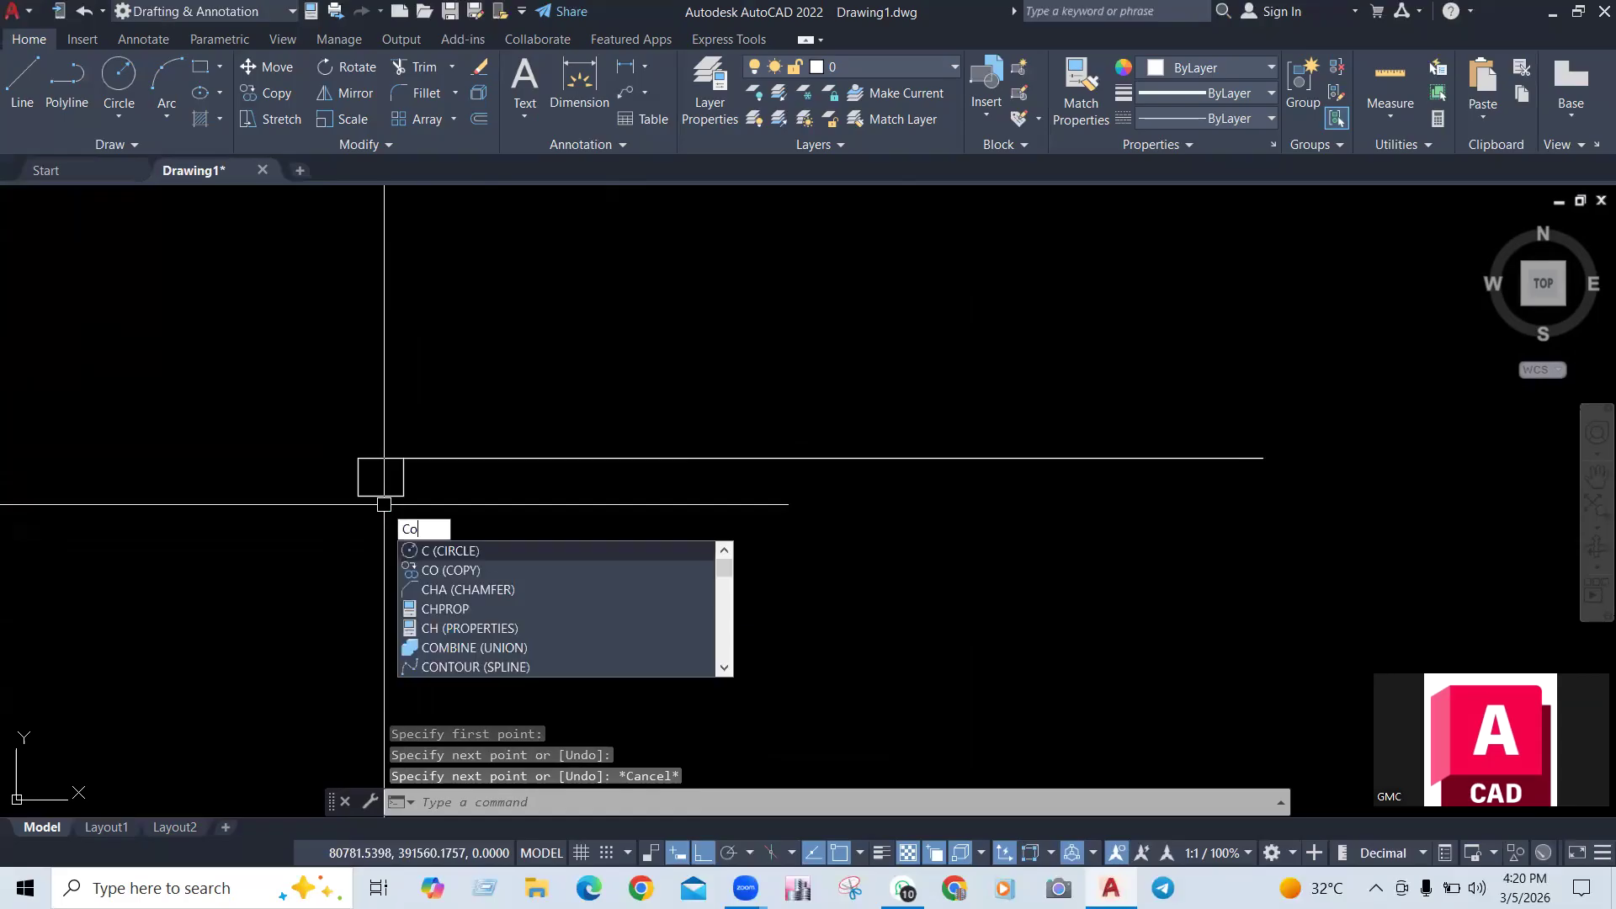
key("Return")
left_click(382, 494)
key("Return")
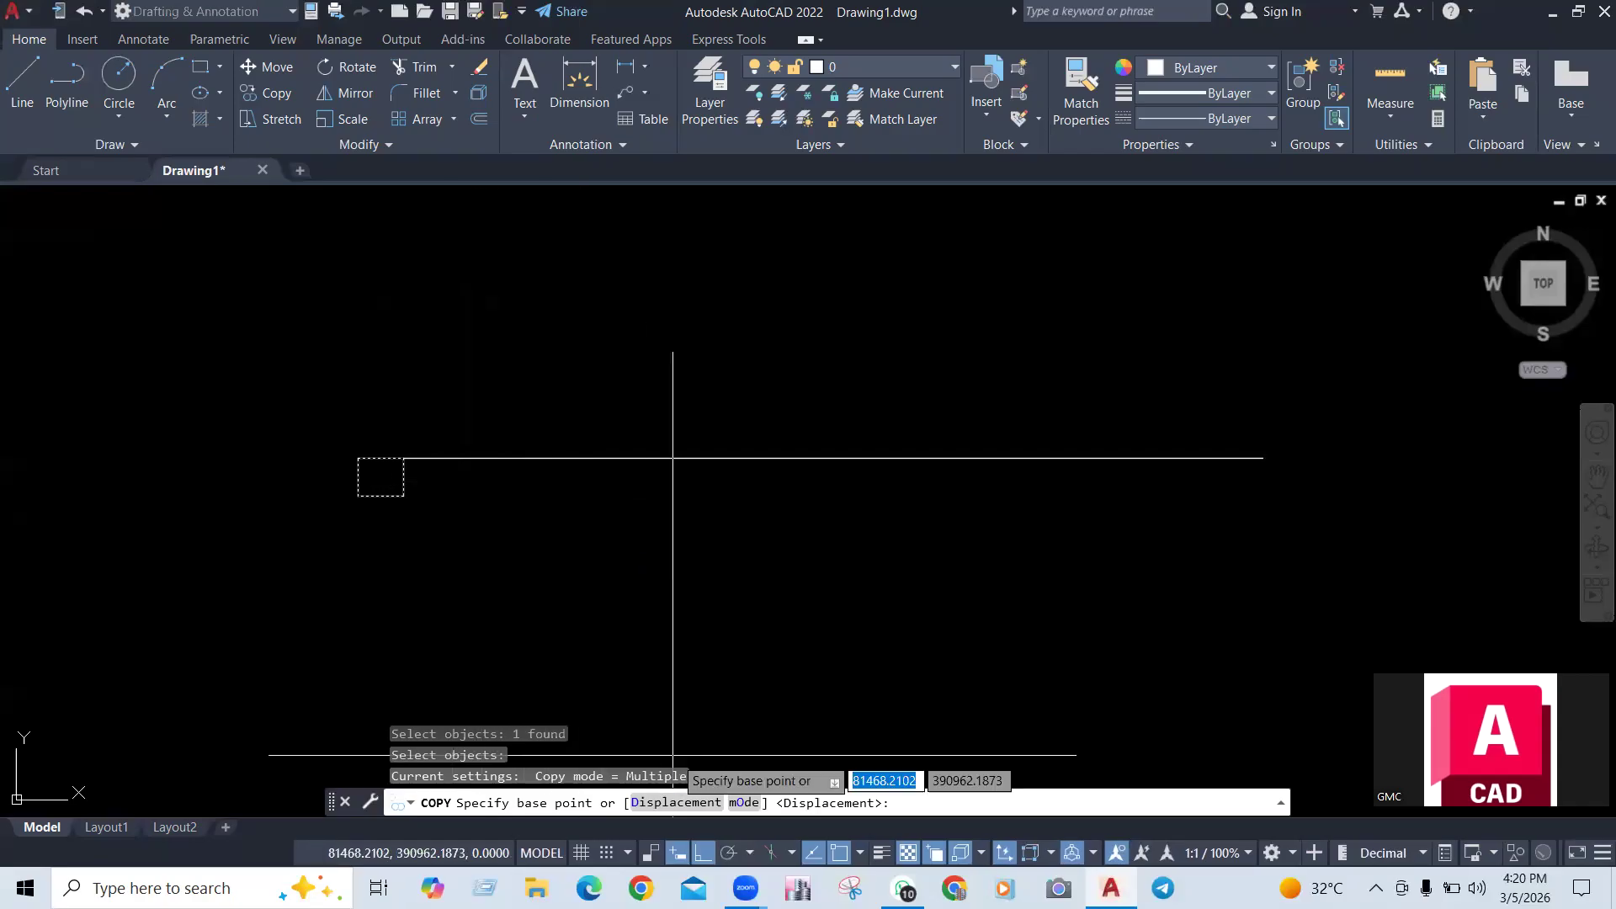
left_click(743, 802)
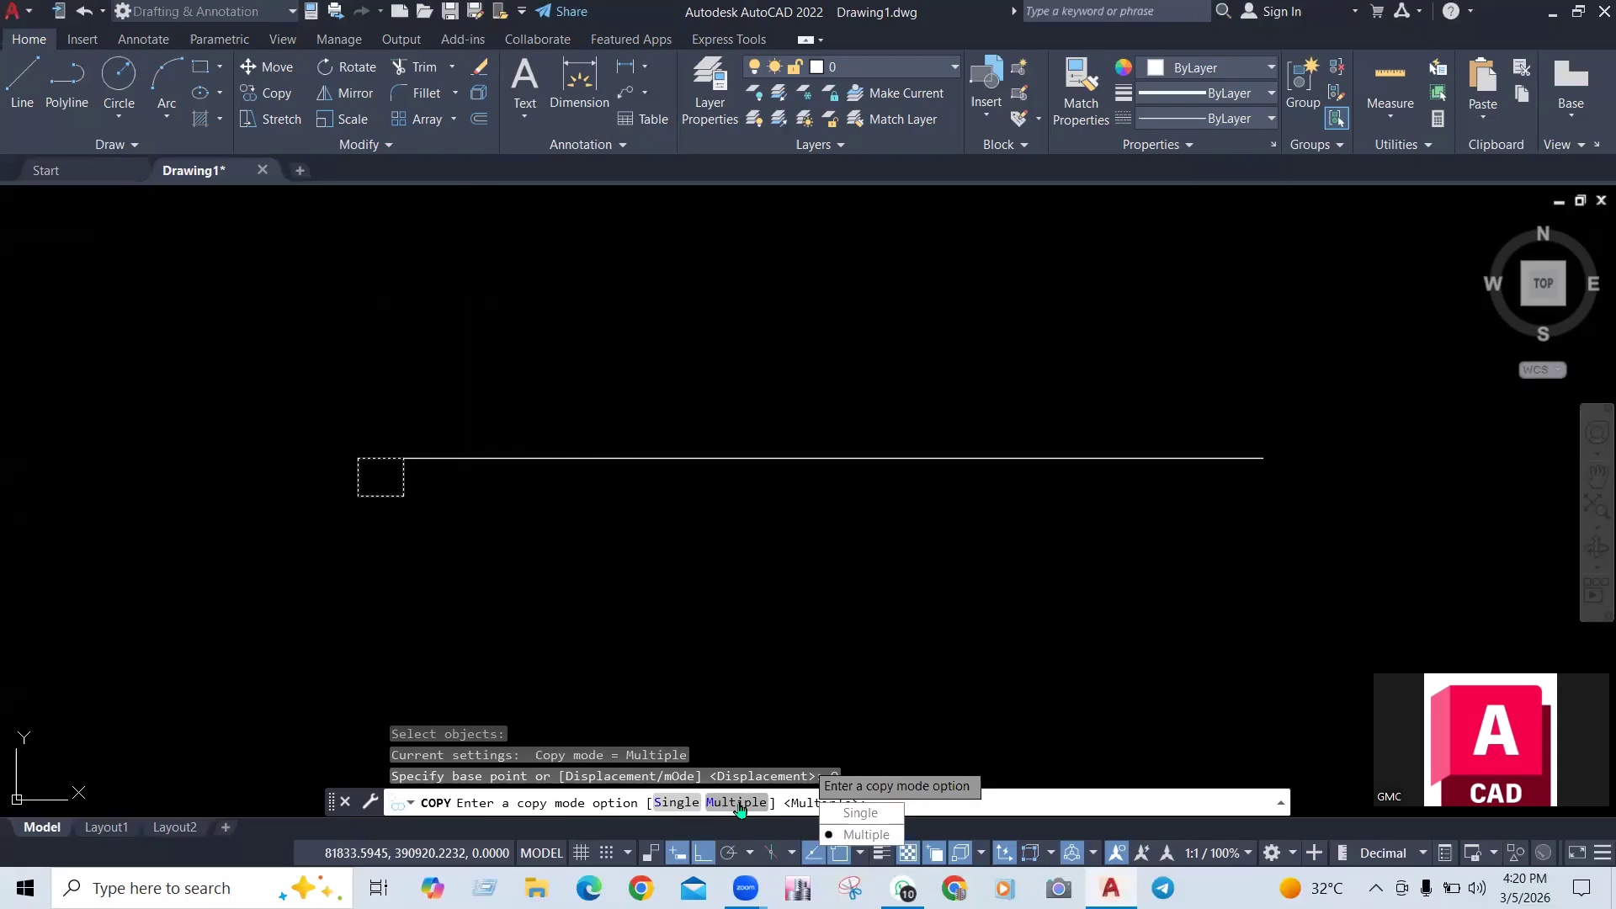
left_click(862, 814)
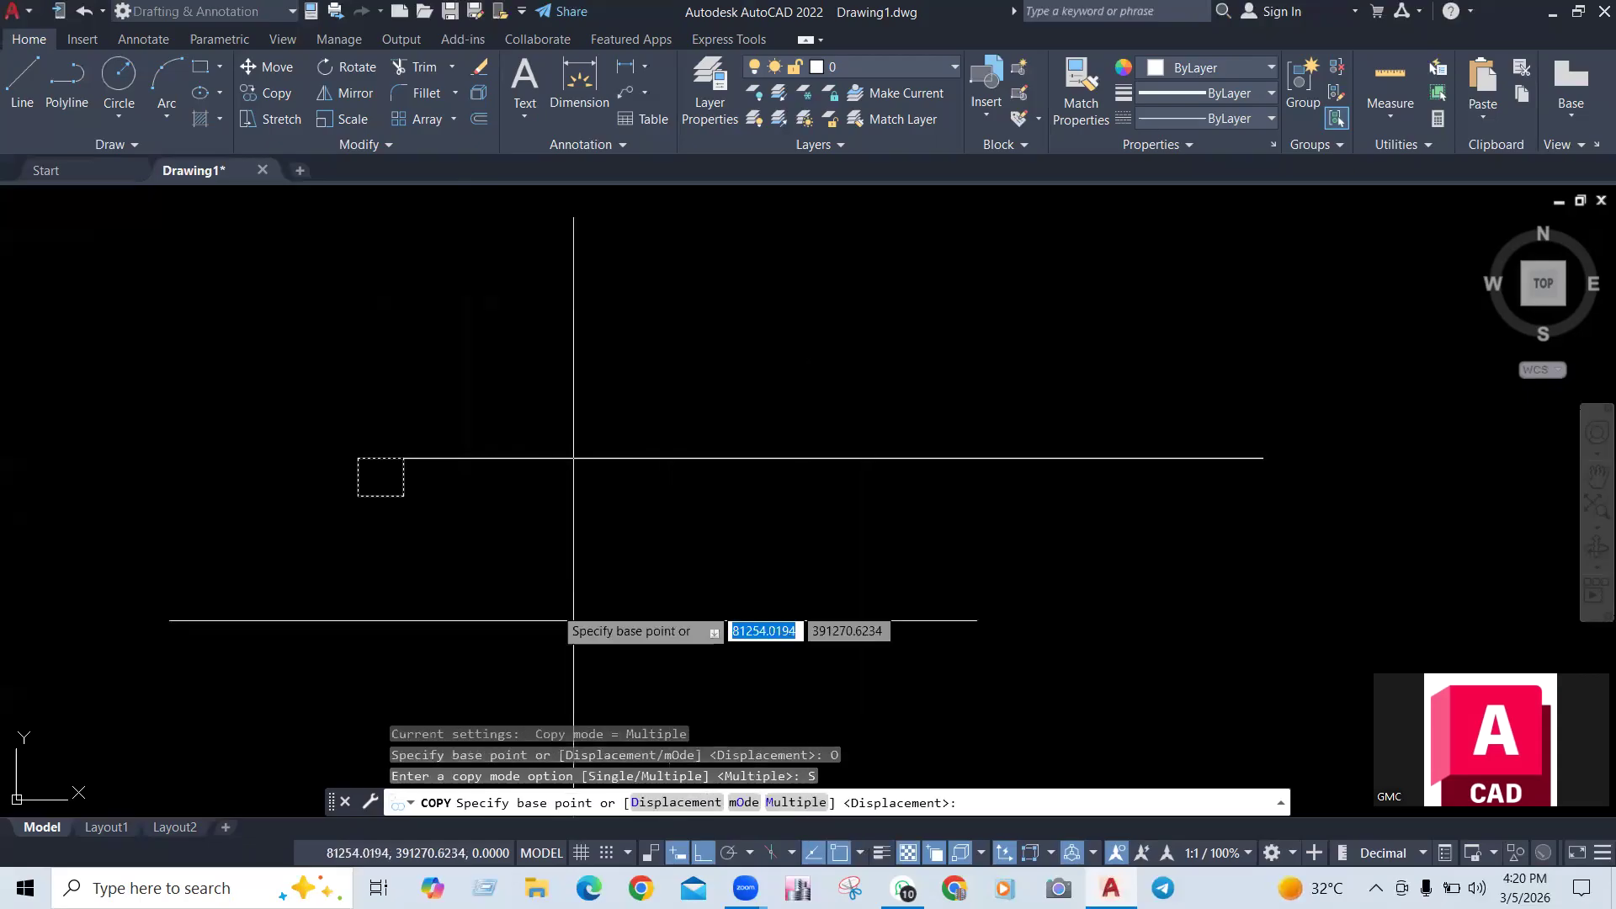
left_click(404, 459)
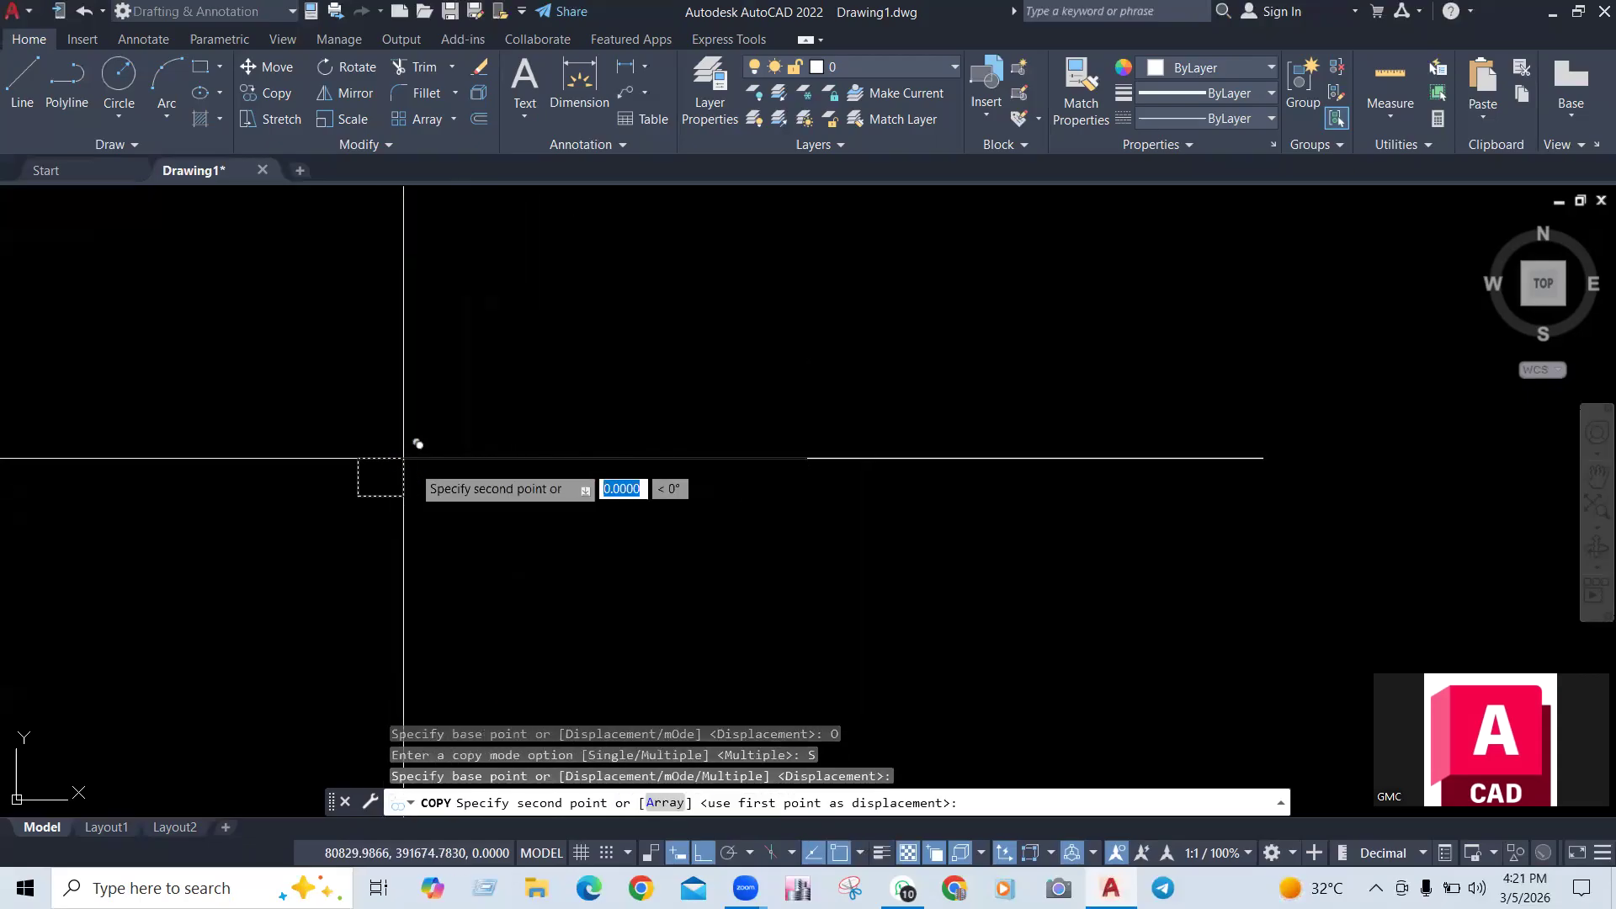
left_click(507, 458)
left_click(534, 473)
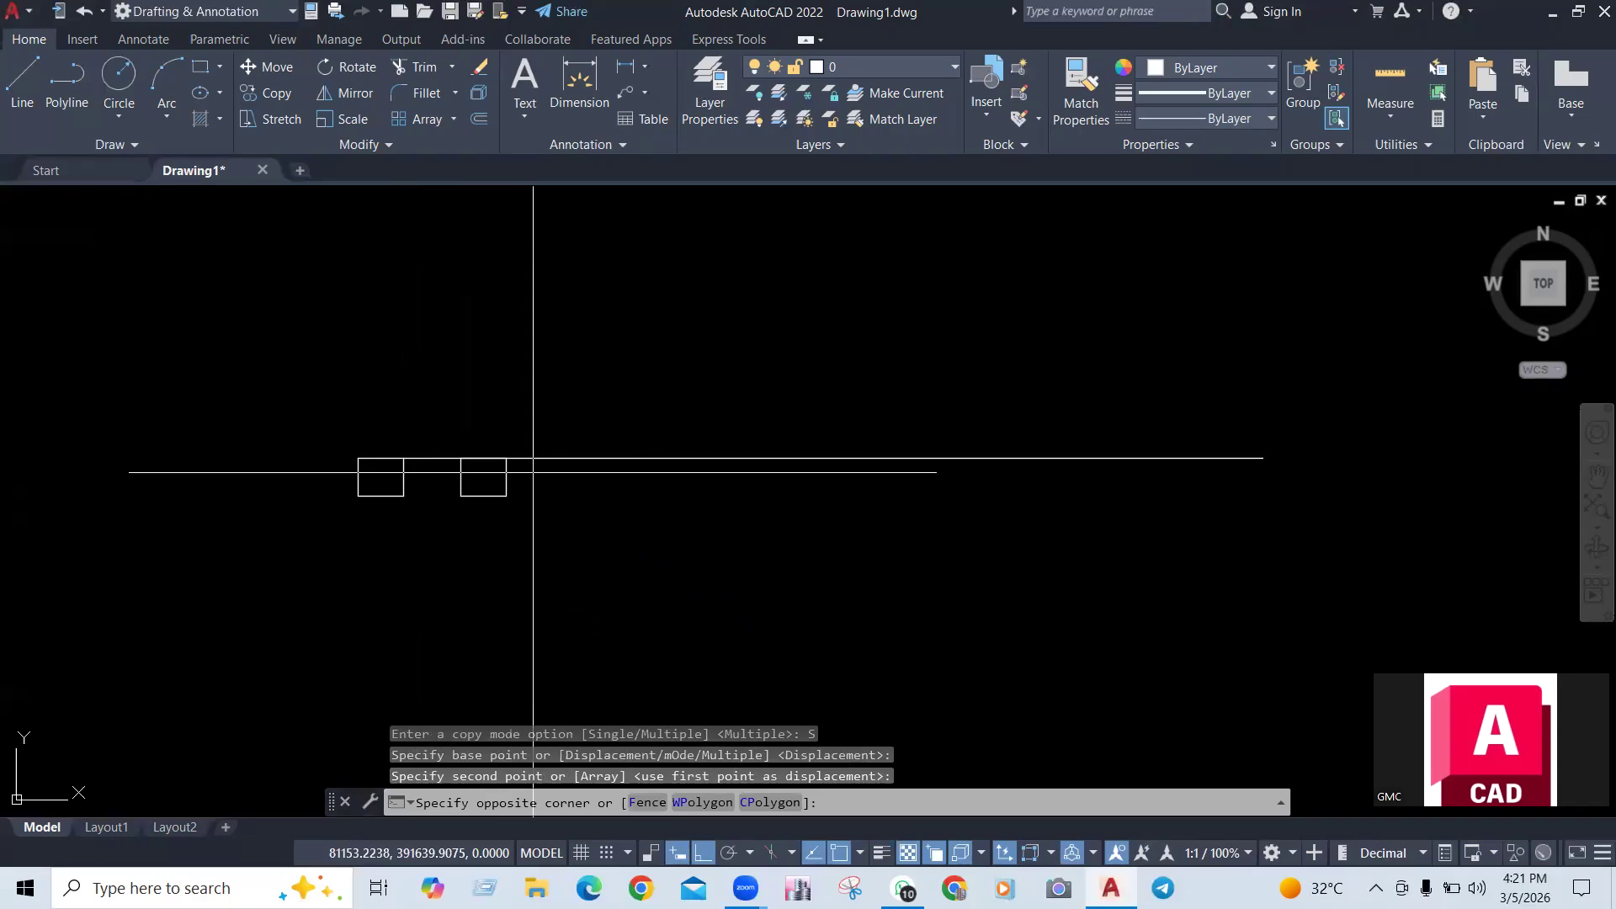
left_click(459, 536)
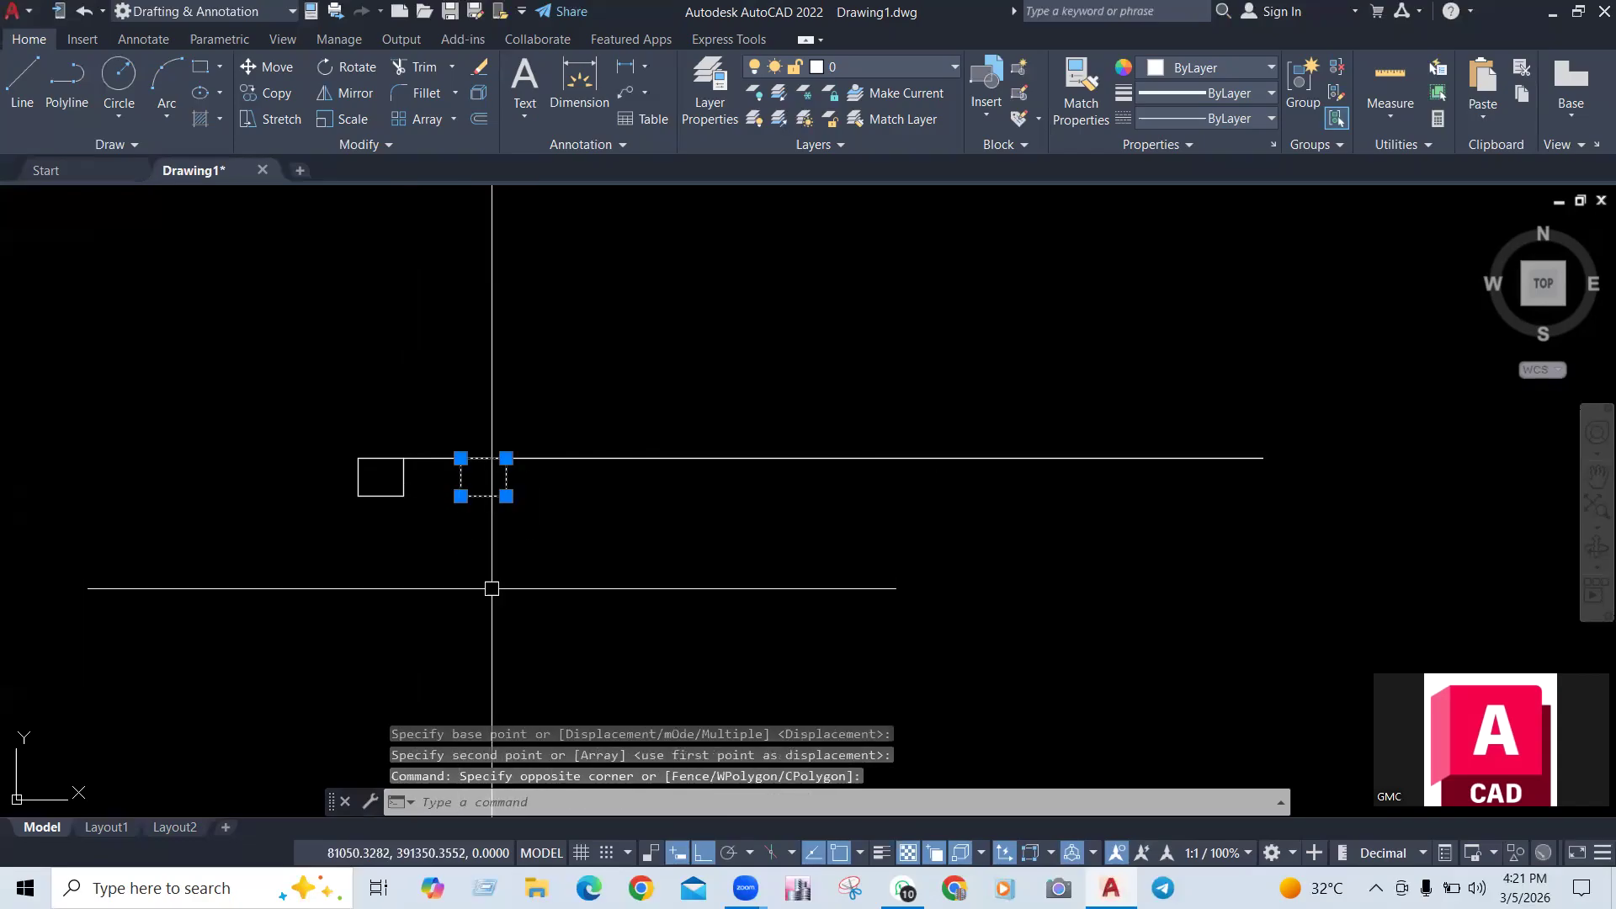
key("Escape")
Copy the second square with the Multiple option, using its upper-right corner as the base point on the horizontal line
type("o")
key("Return")
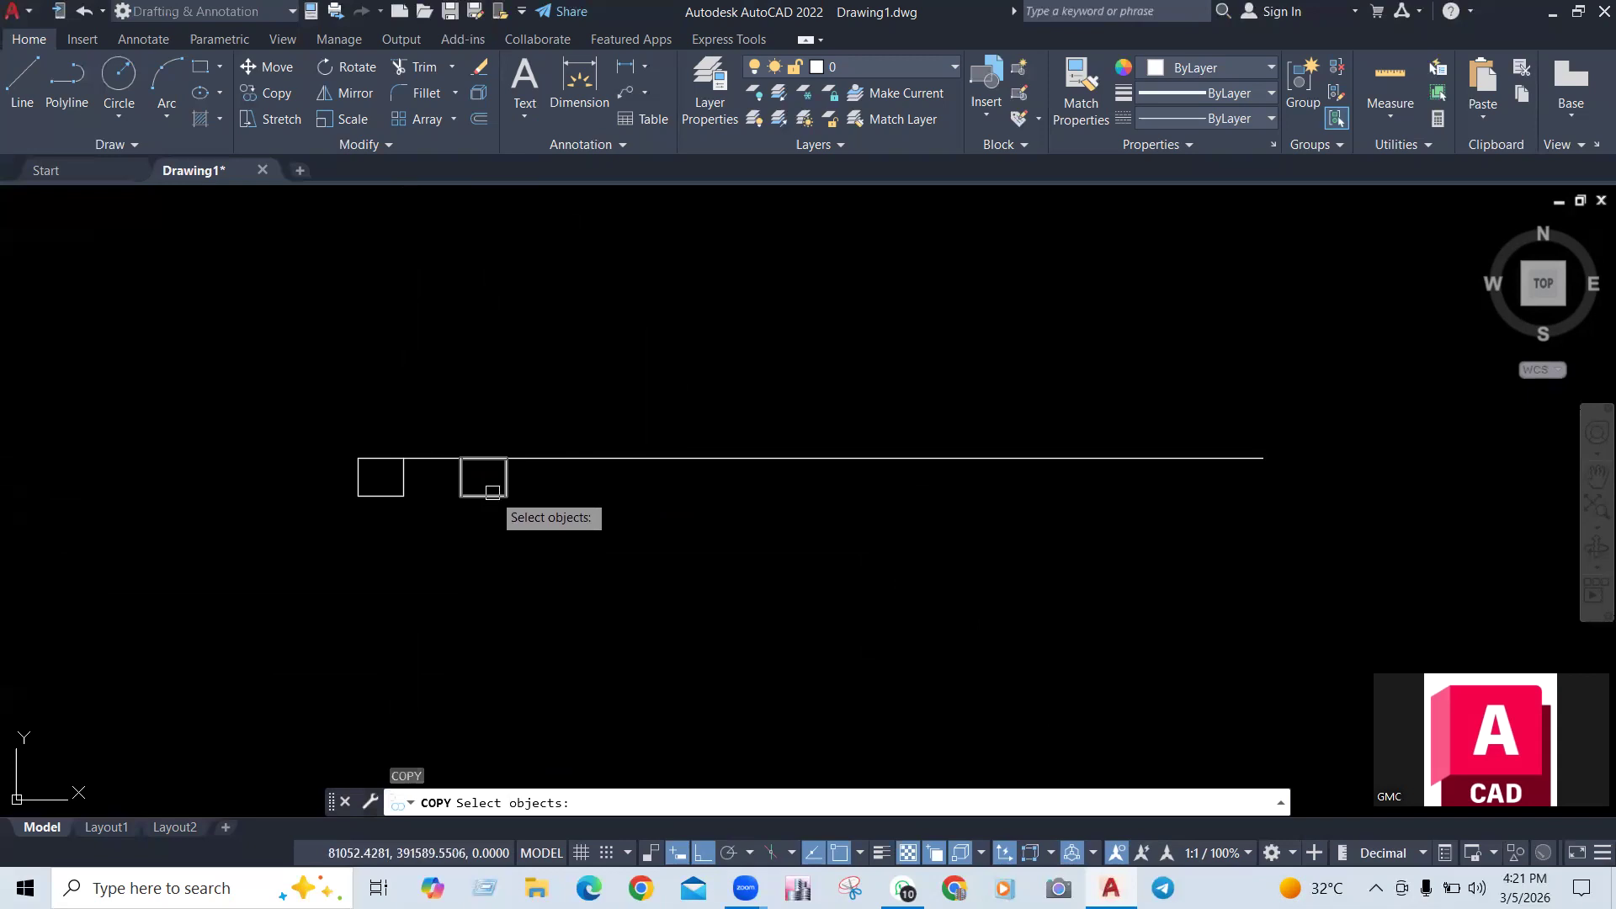
left_click(492, 491)
key("Return")
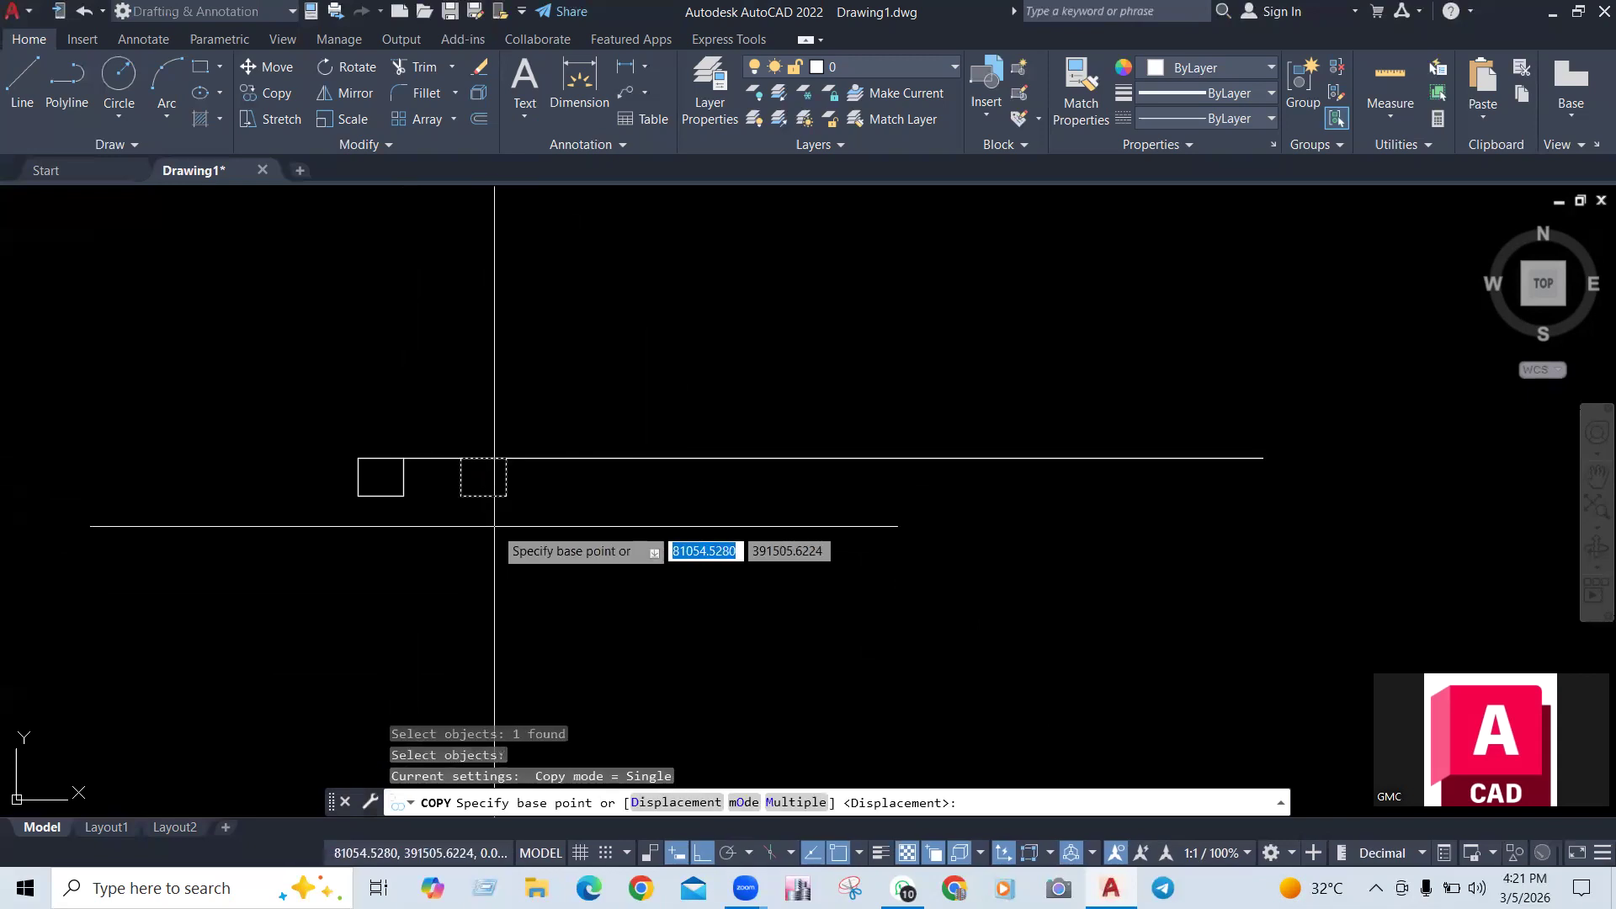
left_click(795, 802)
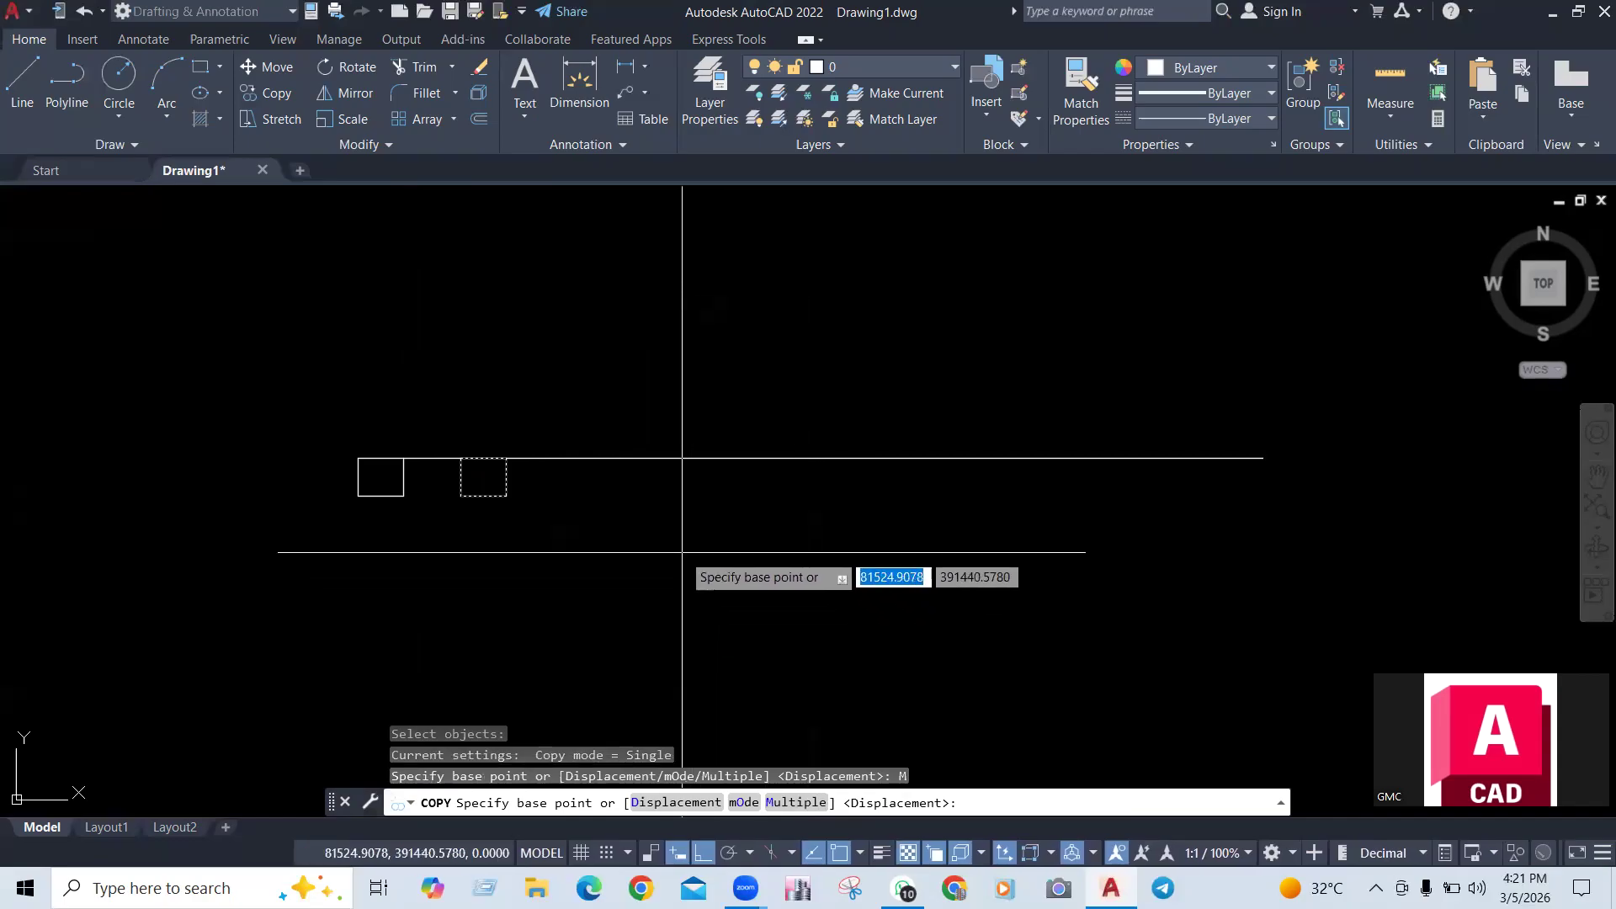
left_click(506, 458)
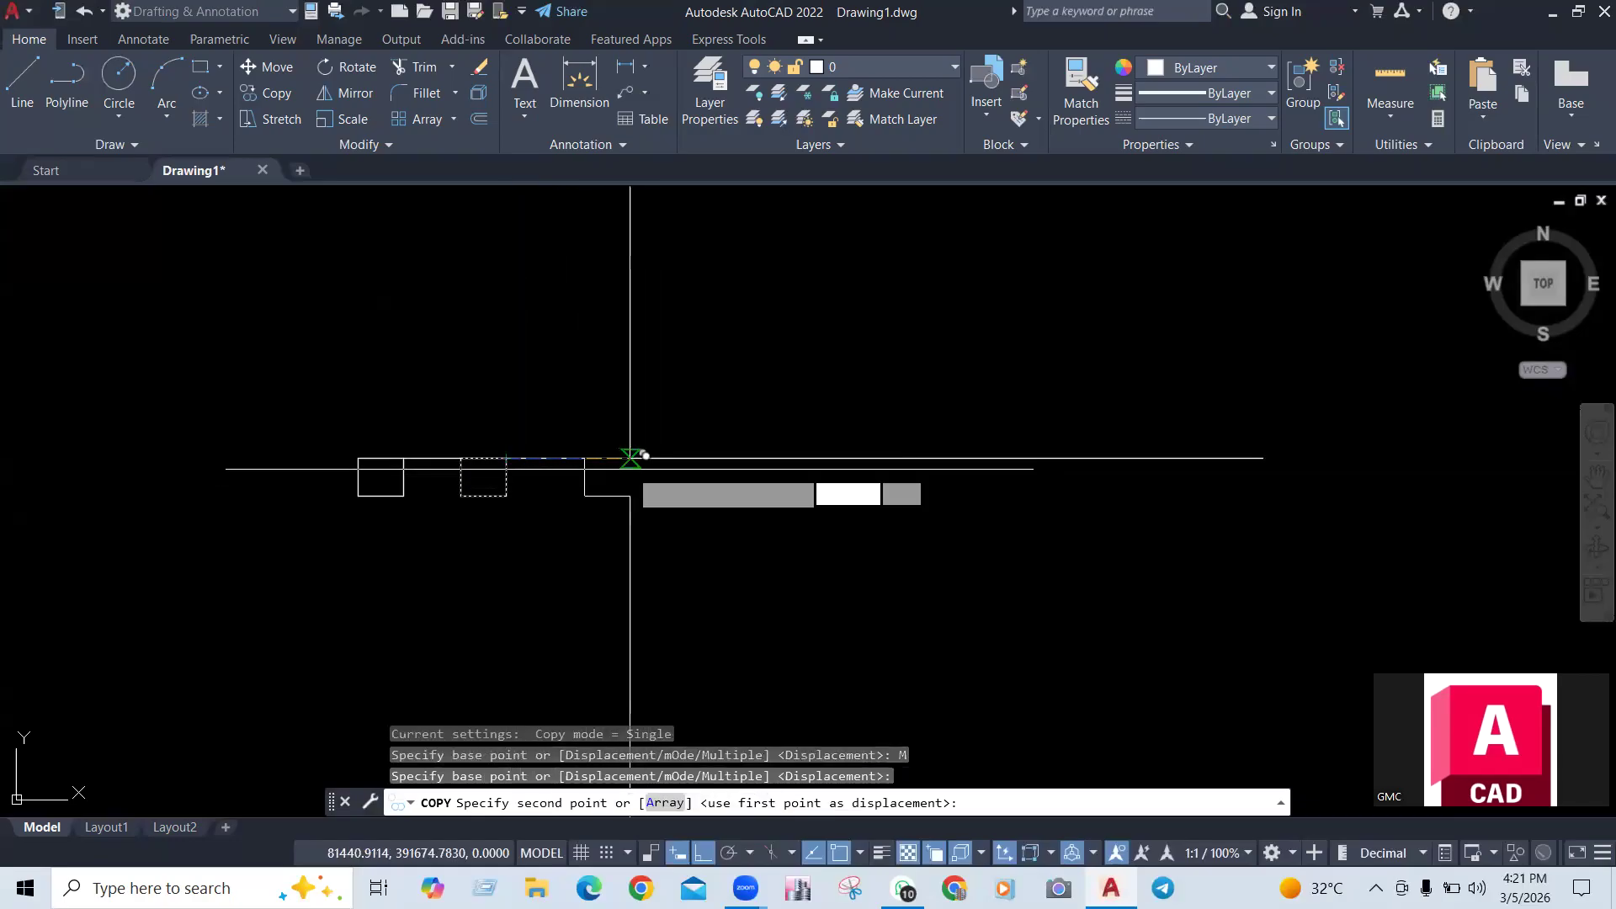